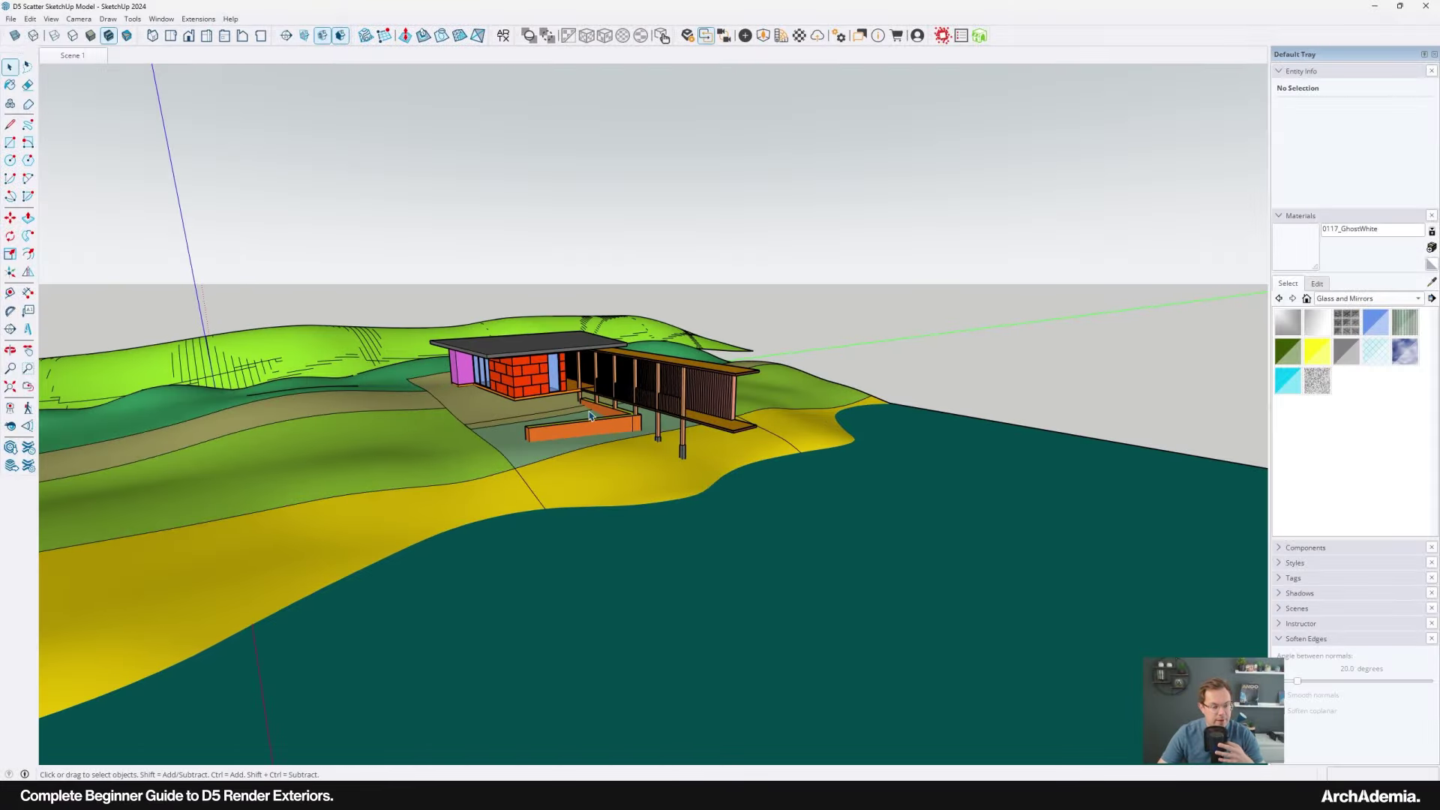
Examine the lodge, its low terrace wall and the raised walkway from the lake side.
{"action": "middle_click_drag", "start_coordinate": [507, 407], "coordinate": [529, 296]}
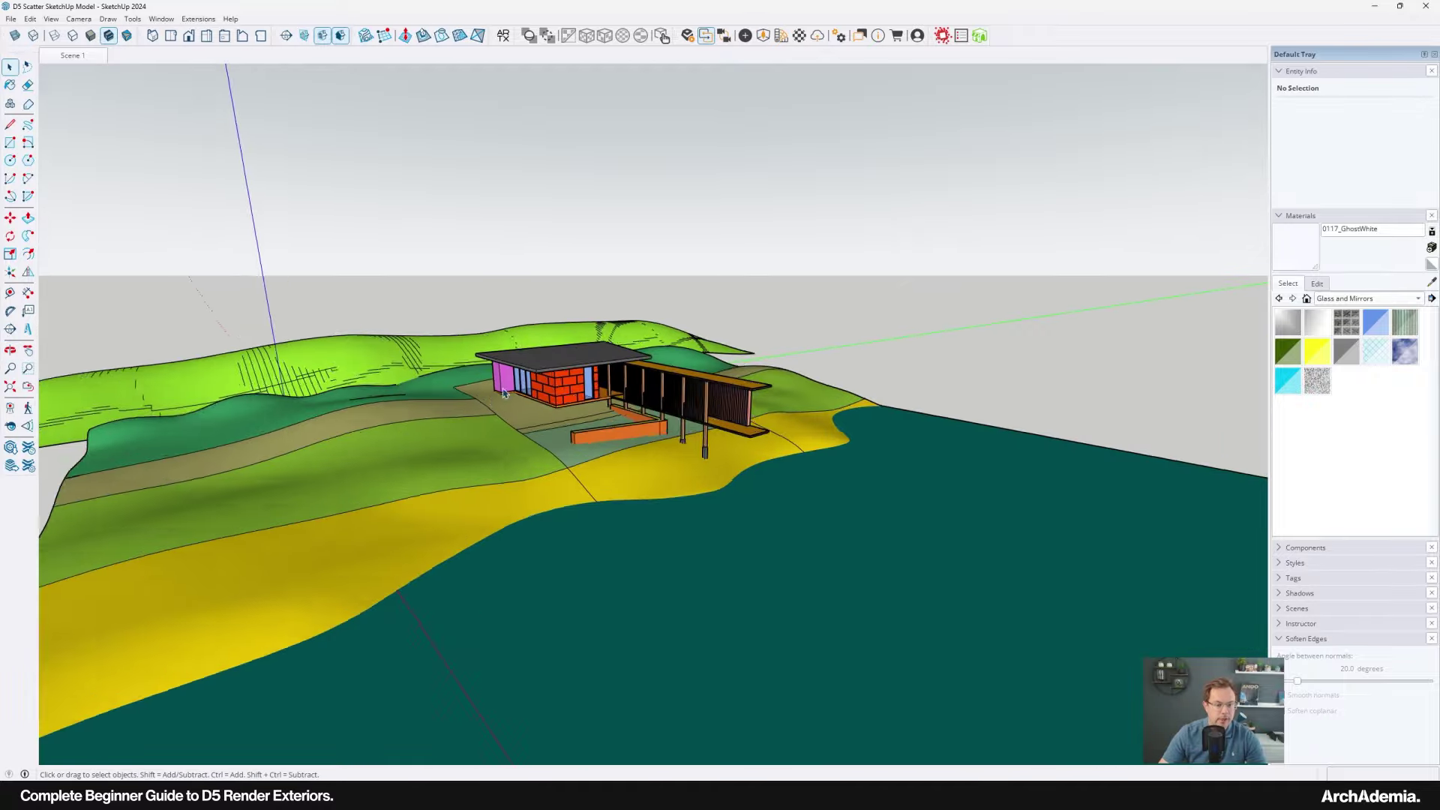
{"action": "scroll", "coordinate": [504, 393], "scroll_direction": "up", "scroll_amount": 8}
{"action": "middle_click_drag", "start_coordinate": [504, 393], "coordinate": [248, 360]}
{"action": "middle_click_drag", "start_coordinate": [420, 373], "coordinate": [778, 451]}
{"action": "mouse_move", "coordinate": [831, 507]}
{"action": "middle_mouse_down"}
{"action": "mouse_move", "coordinate": [1122, 547]}
{"action": "mouse_move", "coordinate": [831, 507]}
{"action": "middle_mouse_up"}
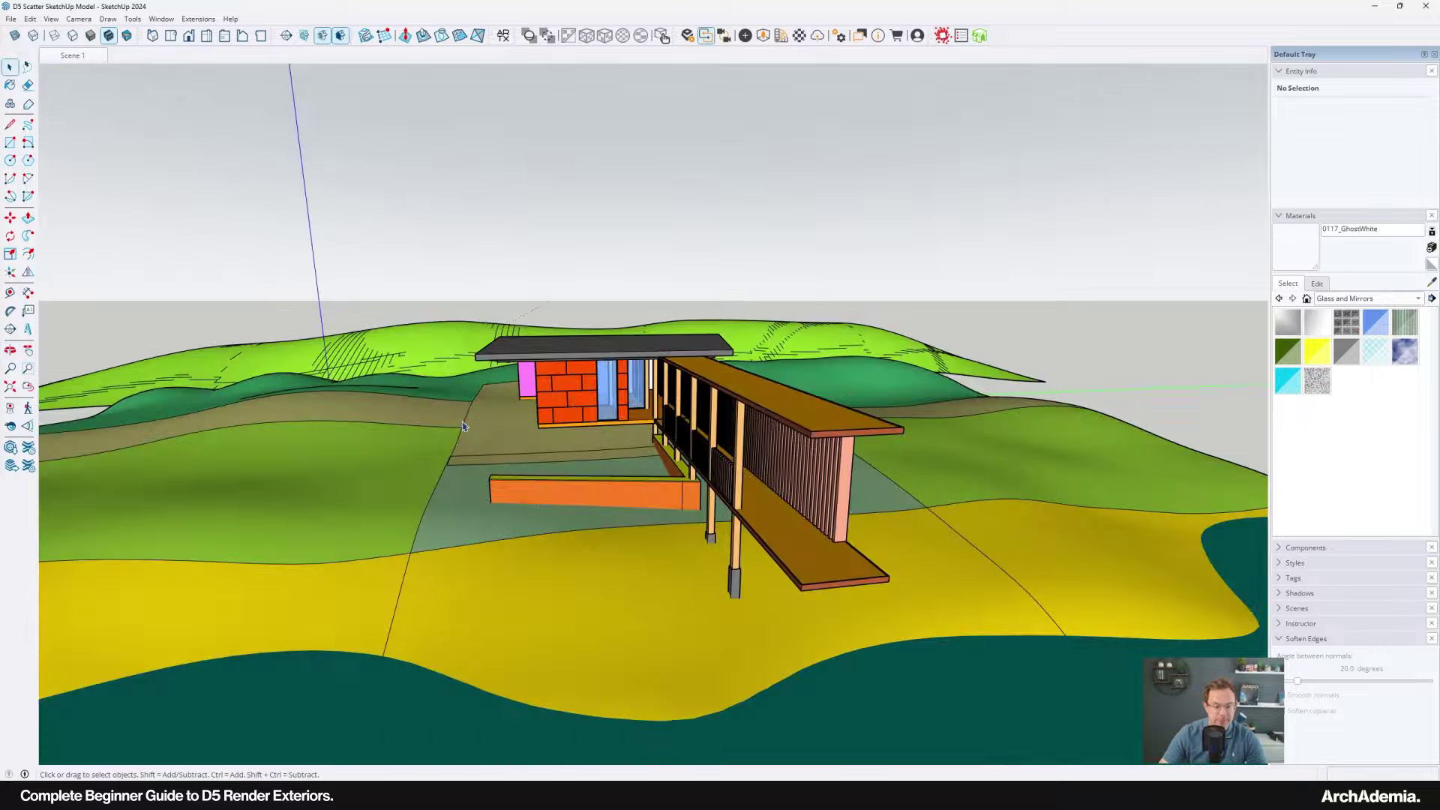
{"action": "middle_click_drag", "start_coordinate": [543, 364], "coordinate": [869, 443]}
{"action": "scroll", "coordinate": [869, 443], "scroll_direction": "up", "scroll_amount": 5}
{"action": "scroll", "coordinate": [868, 442], "scroll_direction": "down", "scroll_amount": 5}
{"action": "middle_click_drag", "start_coordinate": [565, 443], "coordinate": [267, 328]}
{"action": "scroll", "coordinate": [744, 435], "scroll_direction": "up", "scroll_amount": 8}
{"action": "scroll", "coordinate": [267, 328], "scroll_direction": "down", "scroll_amount": 6}
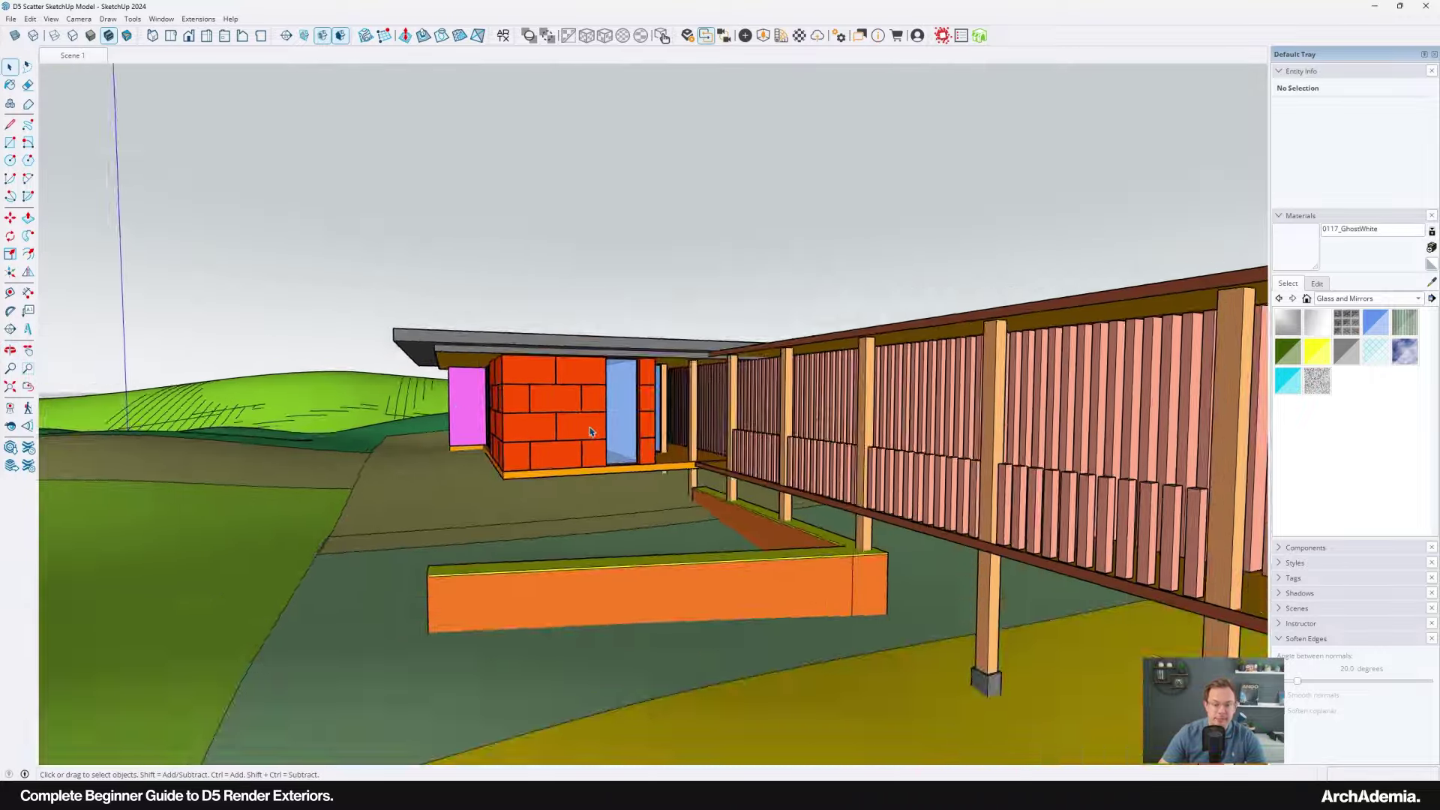
Inspect the lodge up close and the slatted rear side of the raised walkway.
{"action": "scroll", "coordinate": [495, 412], "scroll_direction": "up", "scroll_amount": 5}
{"action": "middle_click_drag", "start_coordinate": [495, 411], "coordinate": [525, 408]}
{"action": "scroll", "coordinate": [660, 408], "scroll_direction": "down", "scroll_amount": 3}
{"action": "middle_click_drag", "start_coordinate": [660, 417], "coordinate": [534, 310]}
{"action": "scroll", "coordinate": [598, 434], "scroll_direction": "down", "scroll_amount": 4}
{"action": "left_click", "coordinate": [580, 475]}
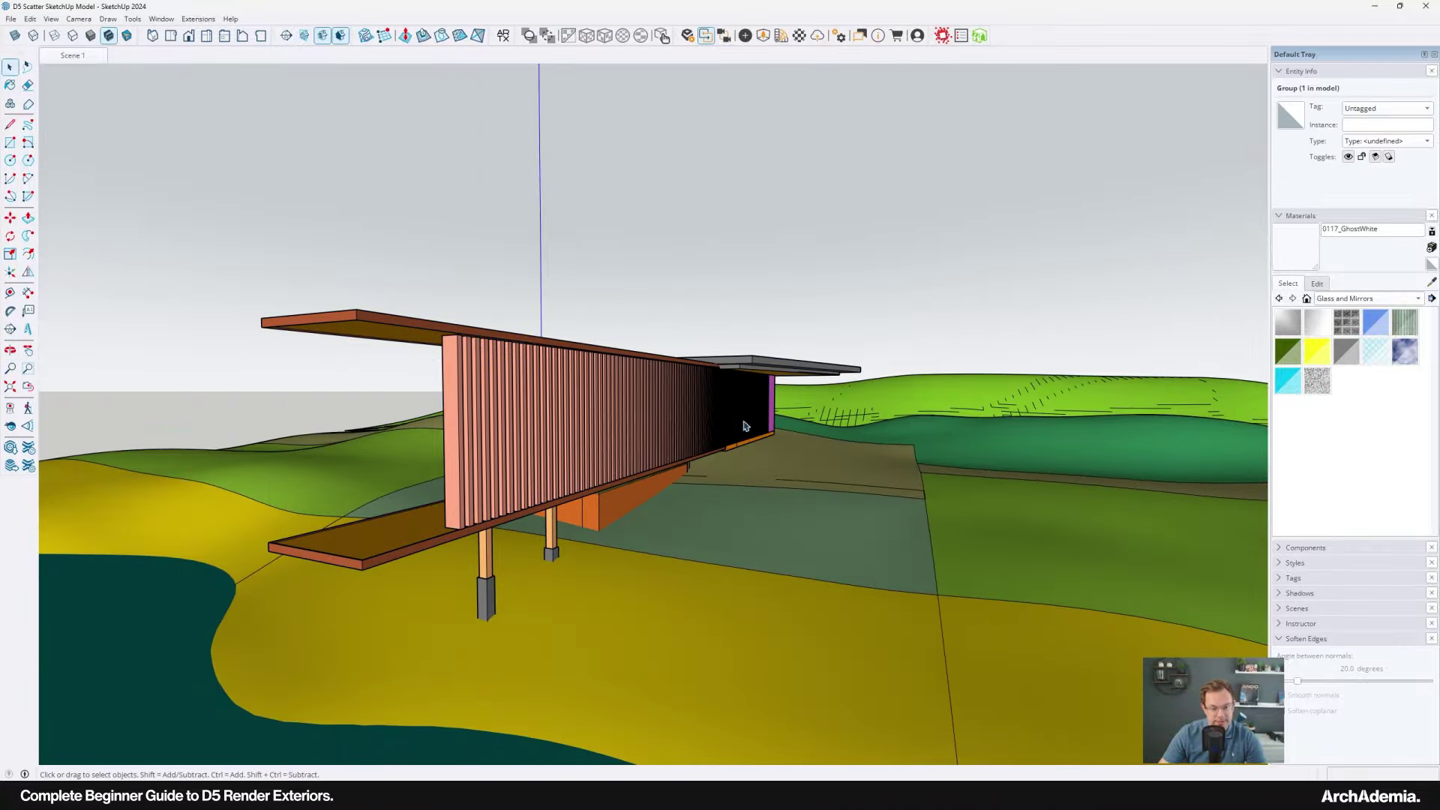
{"action": "middle_click_drag", "start_coordinate": [745, 426], "coordinate": [863, 420]}
{"action": "scroll", "coordinate": [668, 409], "scroll_direction": "up", "scroll_amount": 8}
{"action": "middle_click_drag", "start_coordinate": [630, 405], "coordinate": [813, 428]}
{"action": "scroll", "coordinate": [816, 429], "scroll_direction": "down", "scroll_amount": 4}
{"action": "middle_click_drag", "start_coordinate": [510, 488], "coordinate": [648, 480]}
{"action": "scroll", "coordinate": [978, 498], "scroll_direction": "down", "scroll_amount": 8}
Inspect the terrain group around the lodge and sample the material of the hills behind it.
{"action": "left_click", "coordinate": [347, 392]}
{"action": "middle_click_drag", "start_coordinate": [450, 397], "coordinate": [541, 489]}
{"action": "left_click", "coordinate": [506, 454]}
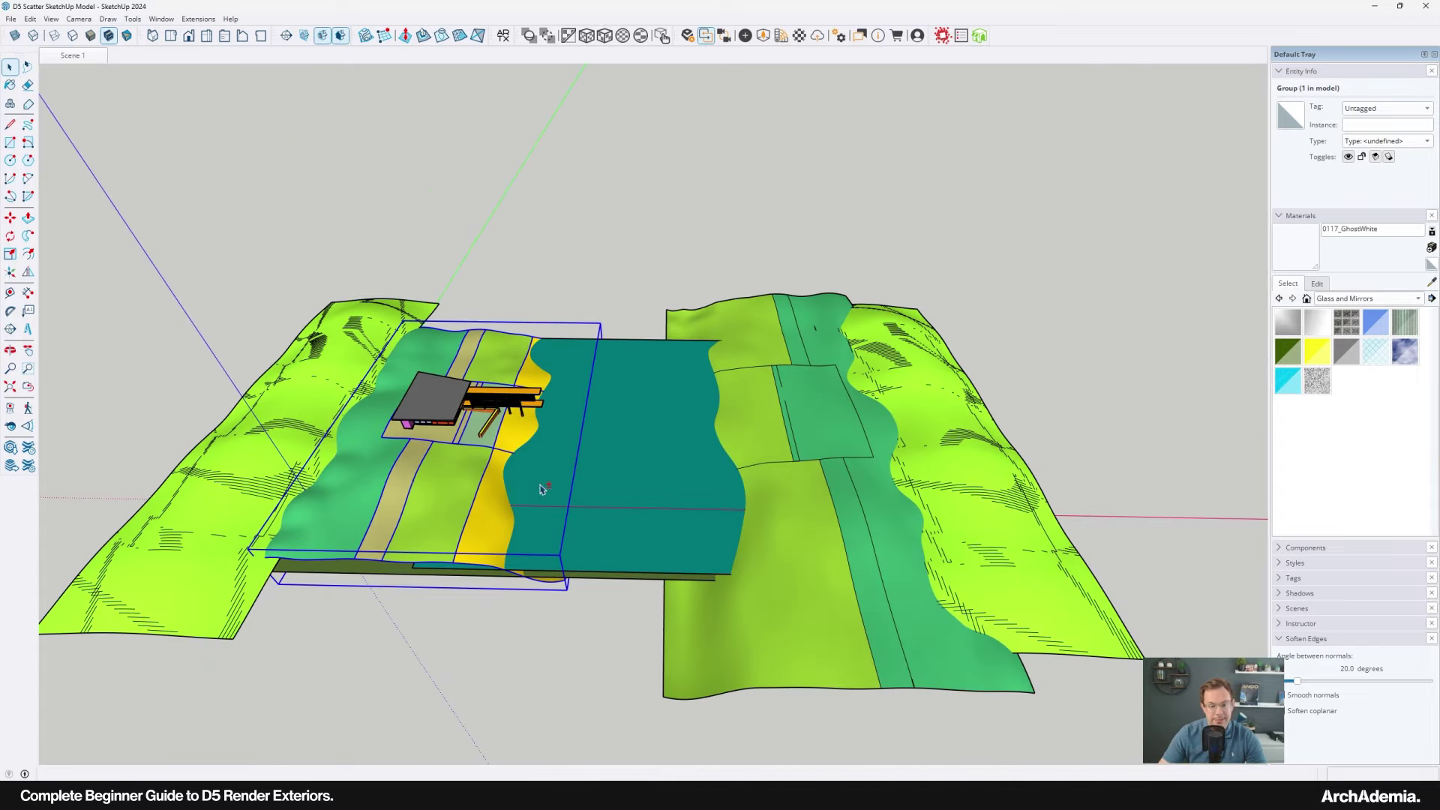
{"action": "scroll", "coordinate": [347, 476], "scroll_direction": "up", "scroll_amount": 4}
{"action": "middle_click_drag", "start_coordinate": [338, 536], "coordinate": [501, 569], "text": "shift"}
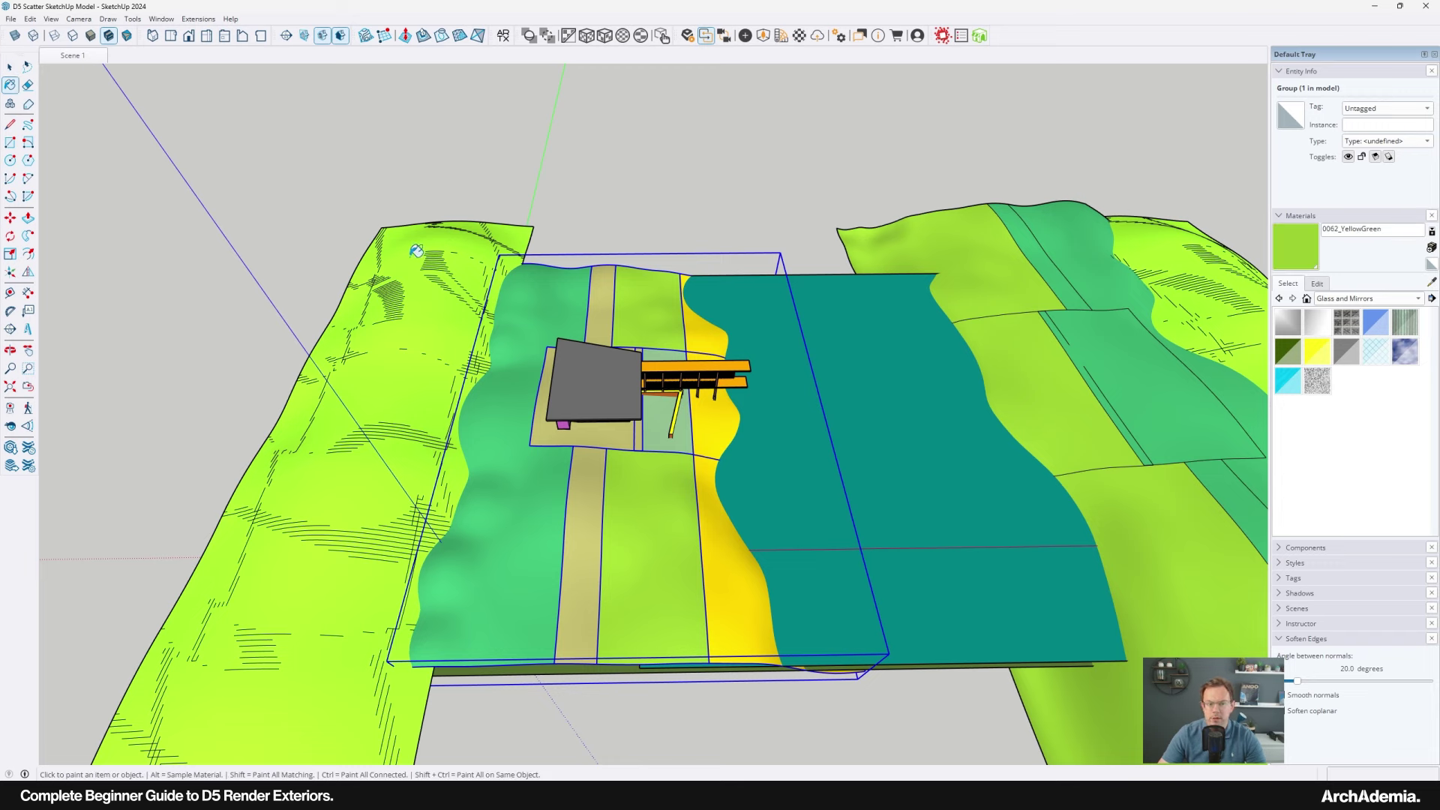
{"action": "left_click", "coordinate": [429, 292], "text": "alt"}
{"action": "middle_click_drag", "start_coordinate": [518, 391], "coordinate": [489, 436]}
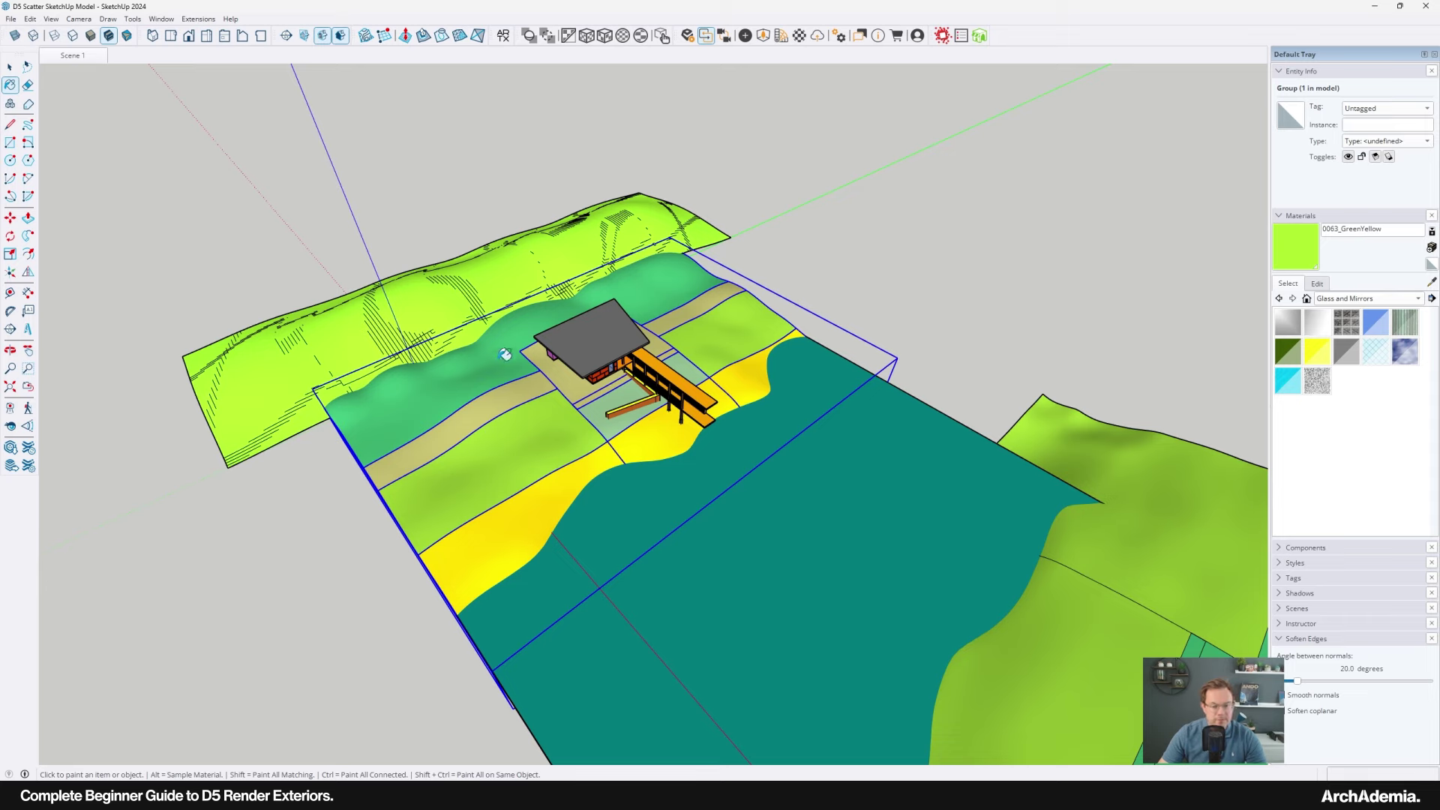
{"action": "left_click", "coordinate": [153, 150]}
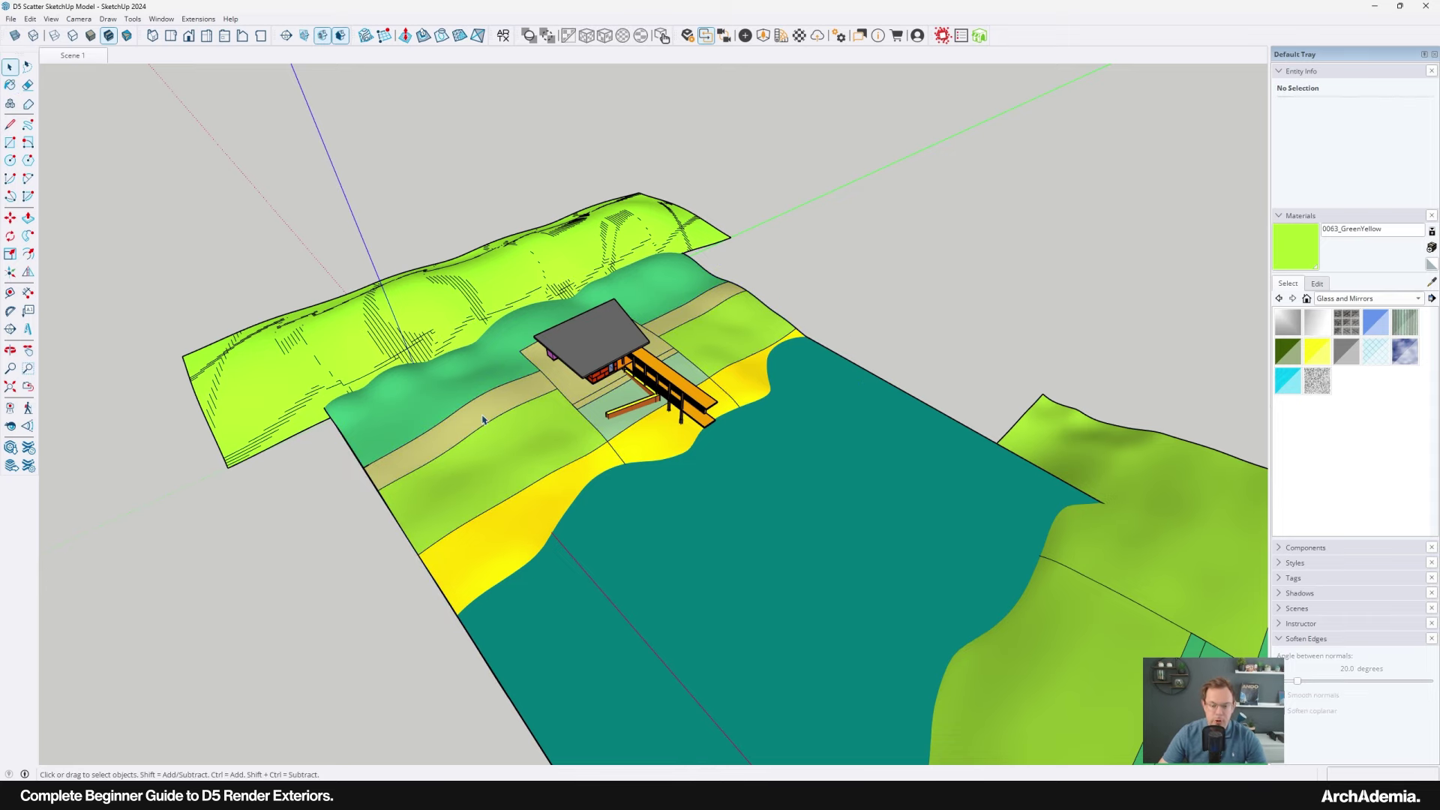
Examine the terrain on the far side of the lake and how both banks meet the water.
{"action": "middle_click_drag", "start_coordinate": [726, 450], "coordinate": [844, 581]}
{"action": "left_click", "coordinate": [716, 390]}
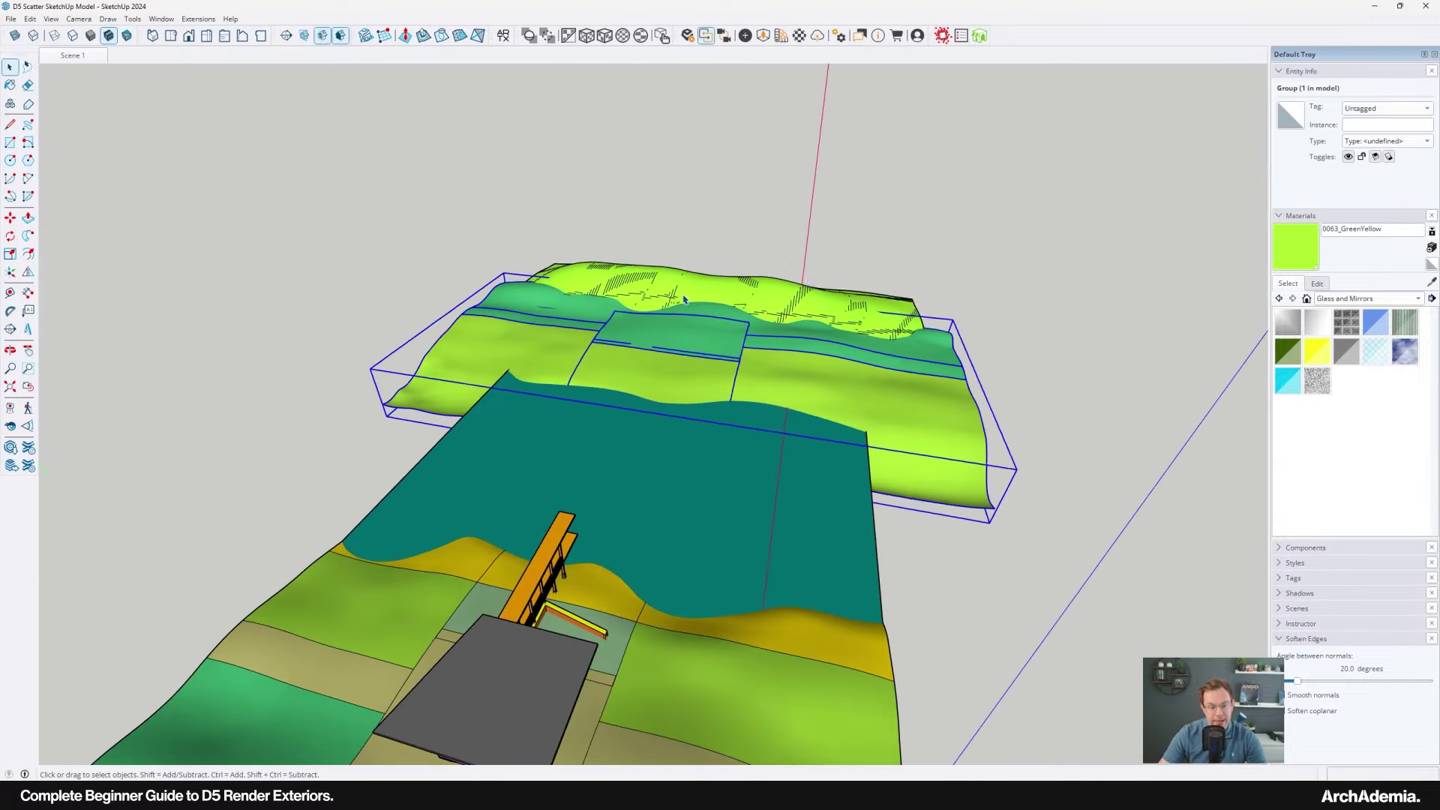
{"action": "middle_click_drag", "start_coordinate": [716, 391], "coordinate": [359, 569]}
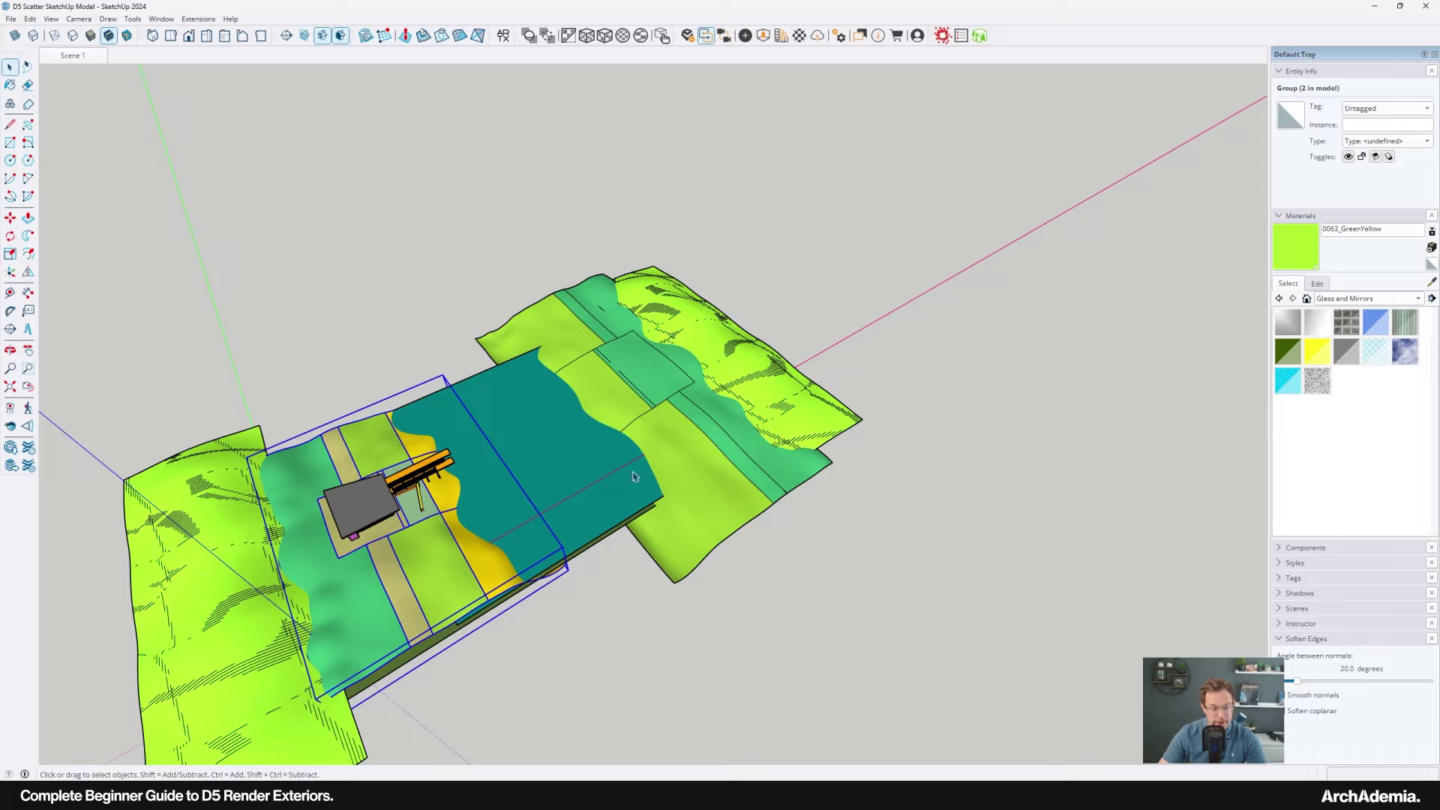
{"action": "middle_click_drag", "start_coordinate": [272, 586], "coordinate": [472, 335]}
{"action": "left_click", "coordinate": [750, 459]}
{"action": "scroll", "coordinate": [802, 357], "scroll_direction": "up", "scroll_amount": 3}
{"action": "scroll", "coordinate": [567, 404], "scroll_direction": "up", "scroll_amount": 2}
{"action": "middle_click_drag", "start_coordinate": [568, 405], "coordinate": [854, 487]}
{"action": "scroll", "coordinate": [623, 517], "scroll_direction": "down", "scroll_amount": 5}
{"action": "mouse_move", "coordinate": [623, 518]}
{"action": "middle_mouse_down"}
{"action": "mouse_move", "coordinate": [569, 559]}
{"action": "mouse_move", "coordinate": [646, 527]}
{"action": "middle_mouse_up"}
{"action": "scroll", "coordinate": [671, 504], "scroll_direction": "up", "scroll_amount": 2}
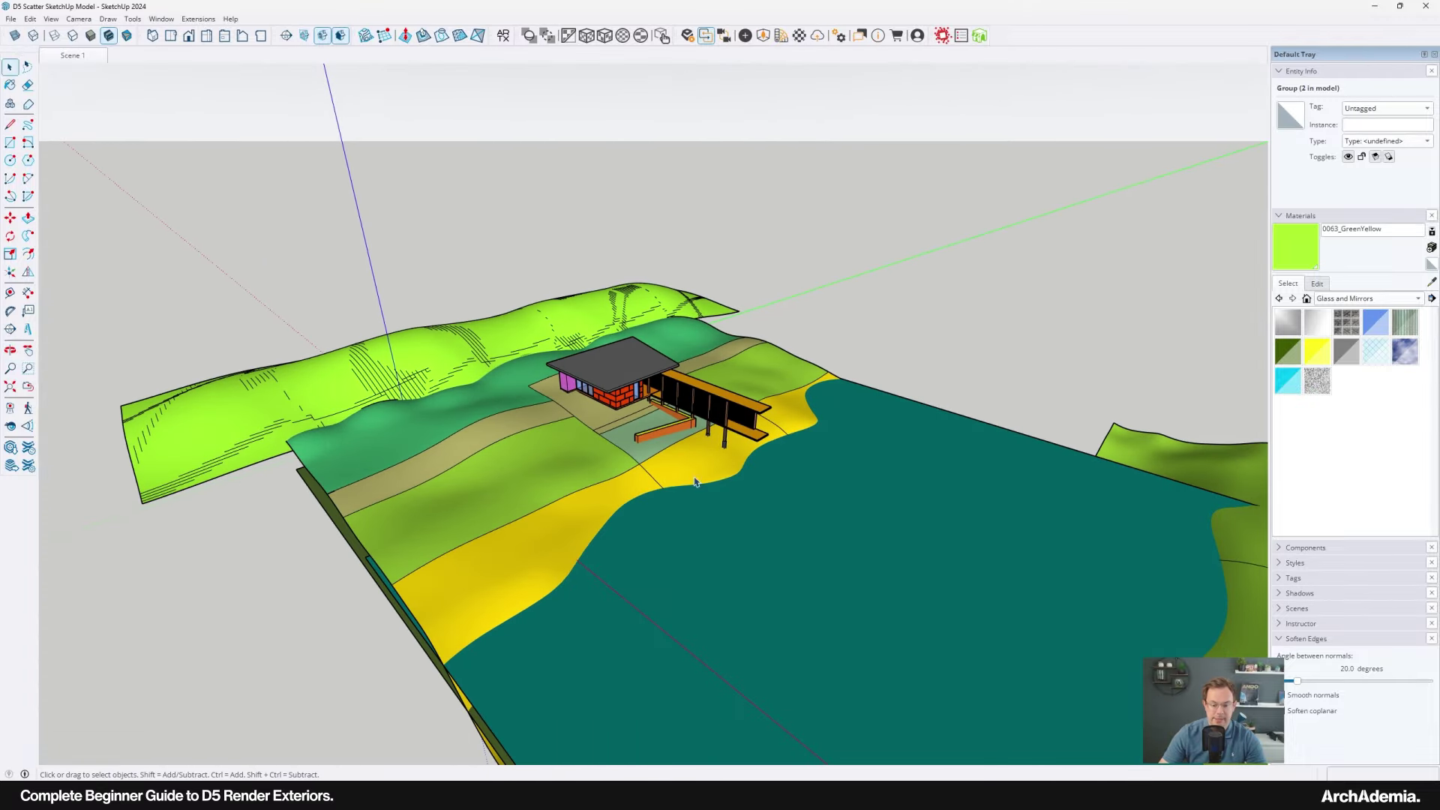
{"action": "left_click", "coordinate": [888, 332]}
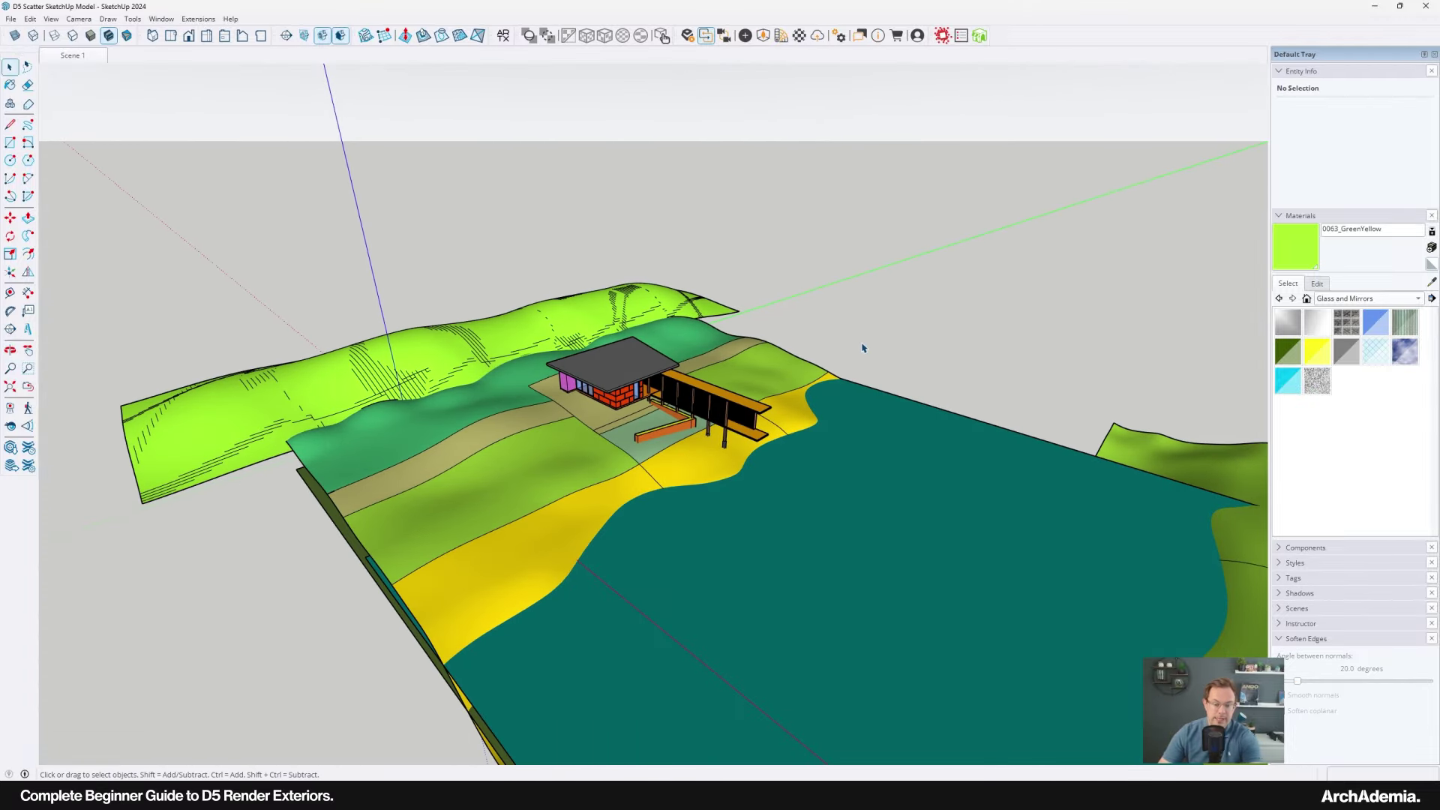
Switch to D5 Render and import the file D5 Scatter SketchUp Model into the empty project.
{"action": "mouse_move", "coordinate": [783, 795]}
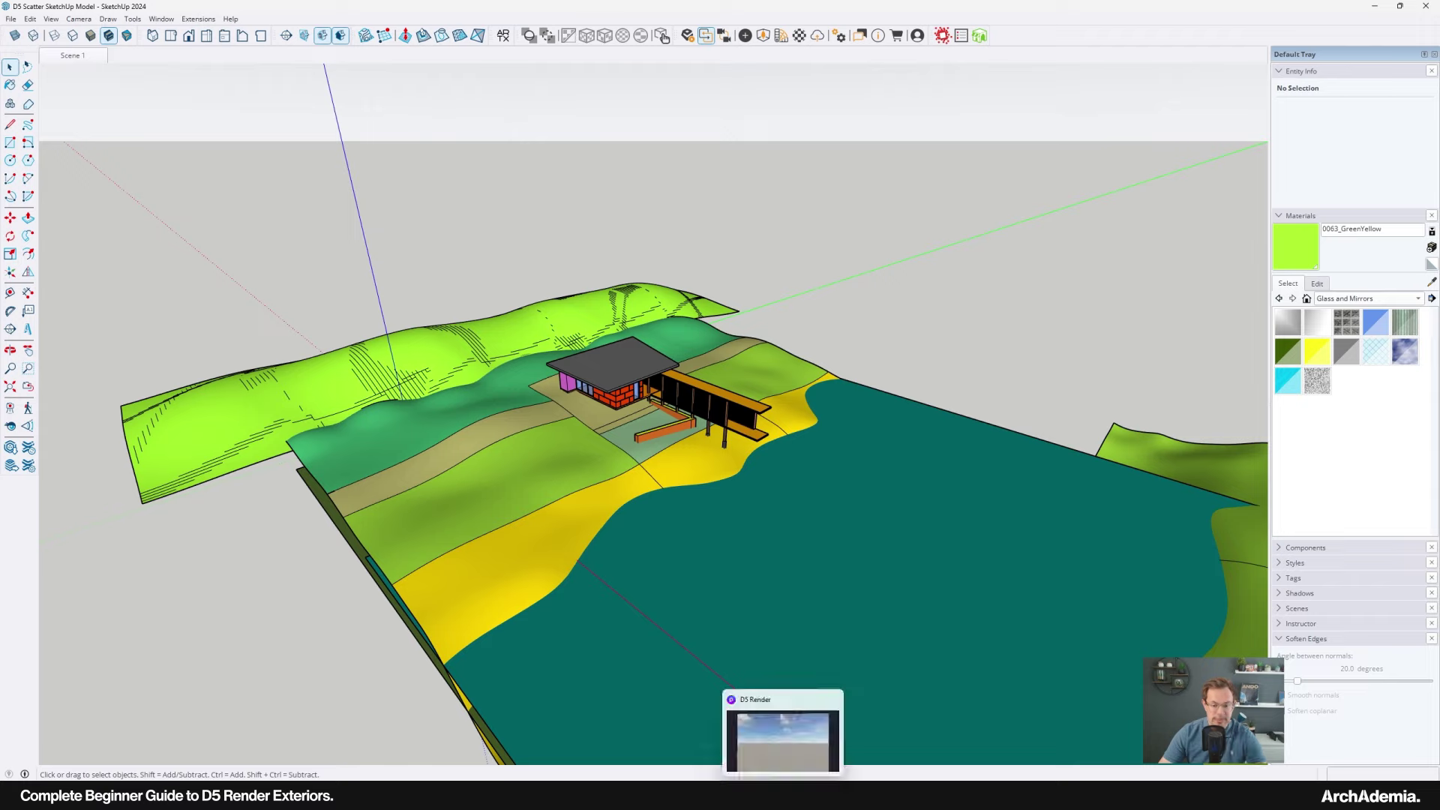
{"action": "left_click", "coordinate": [785, 756]}
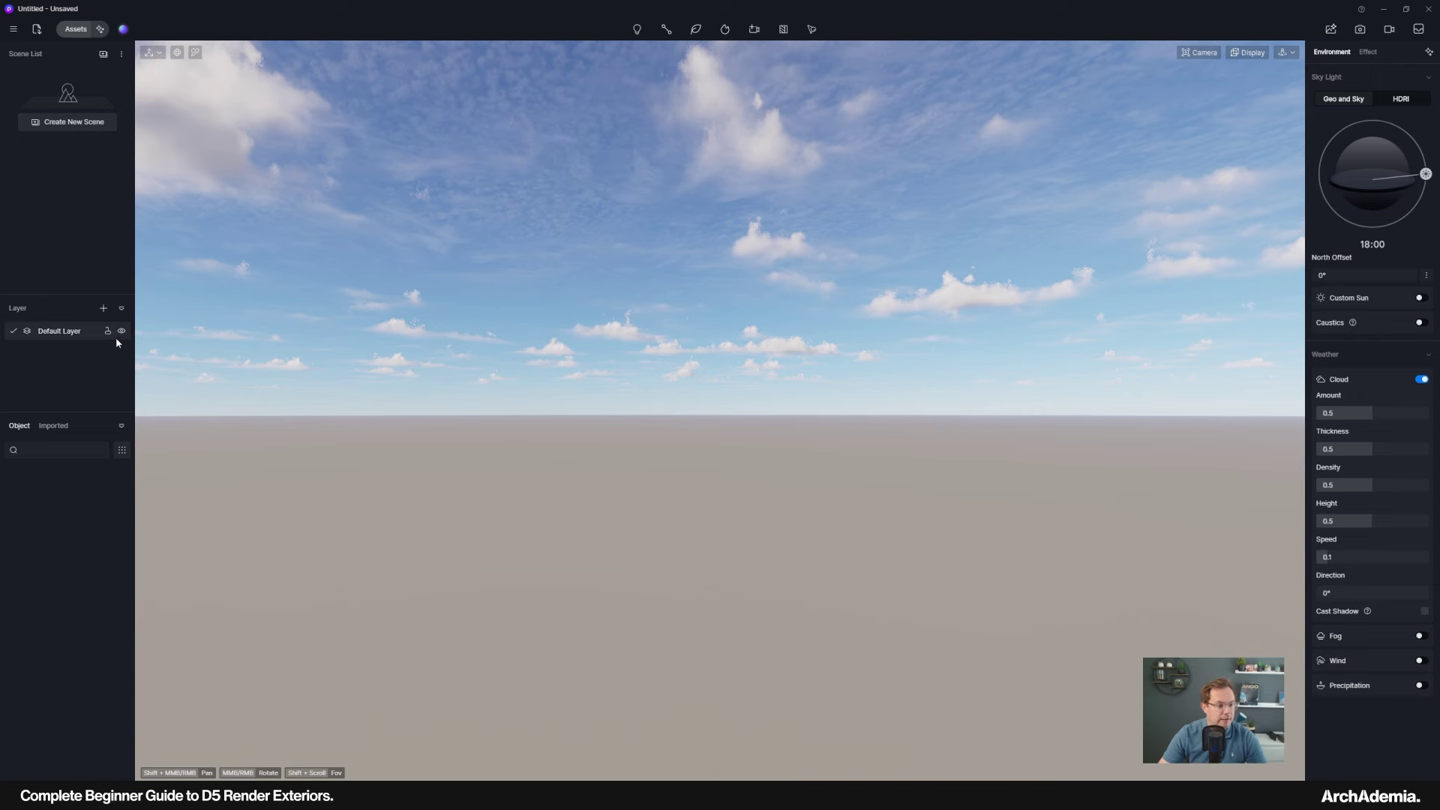
{"action": "left_click", "coordinate": [37, 29]}
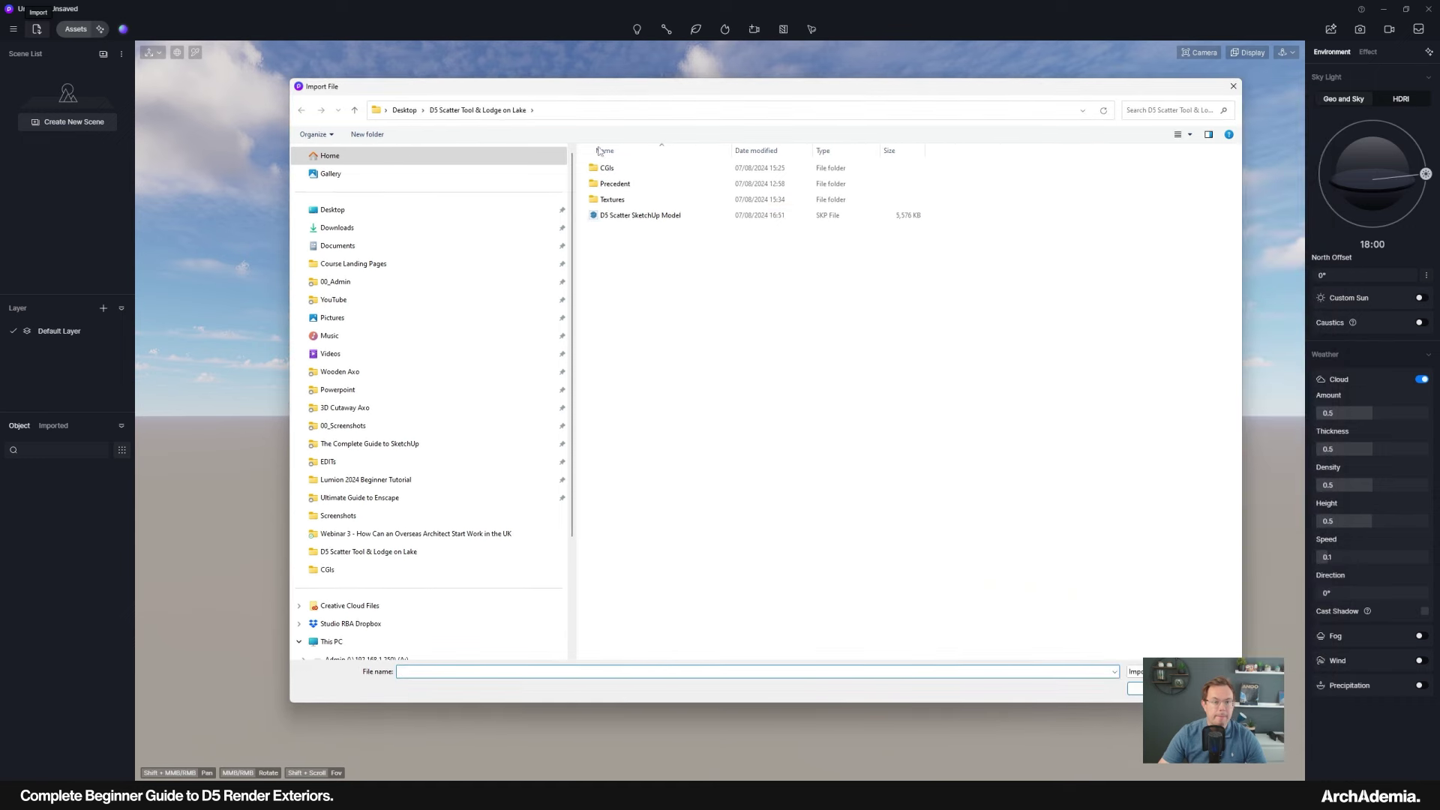
{"action": "double_click", "coordinate": [627, 218]}
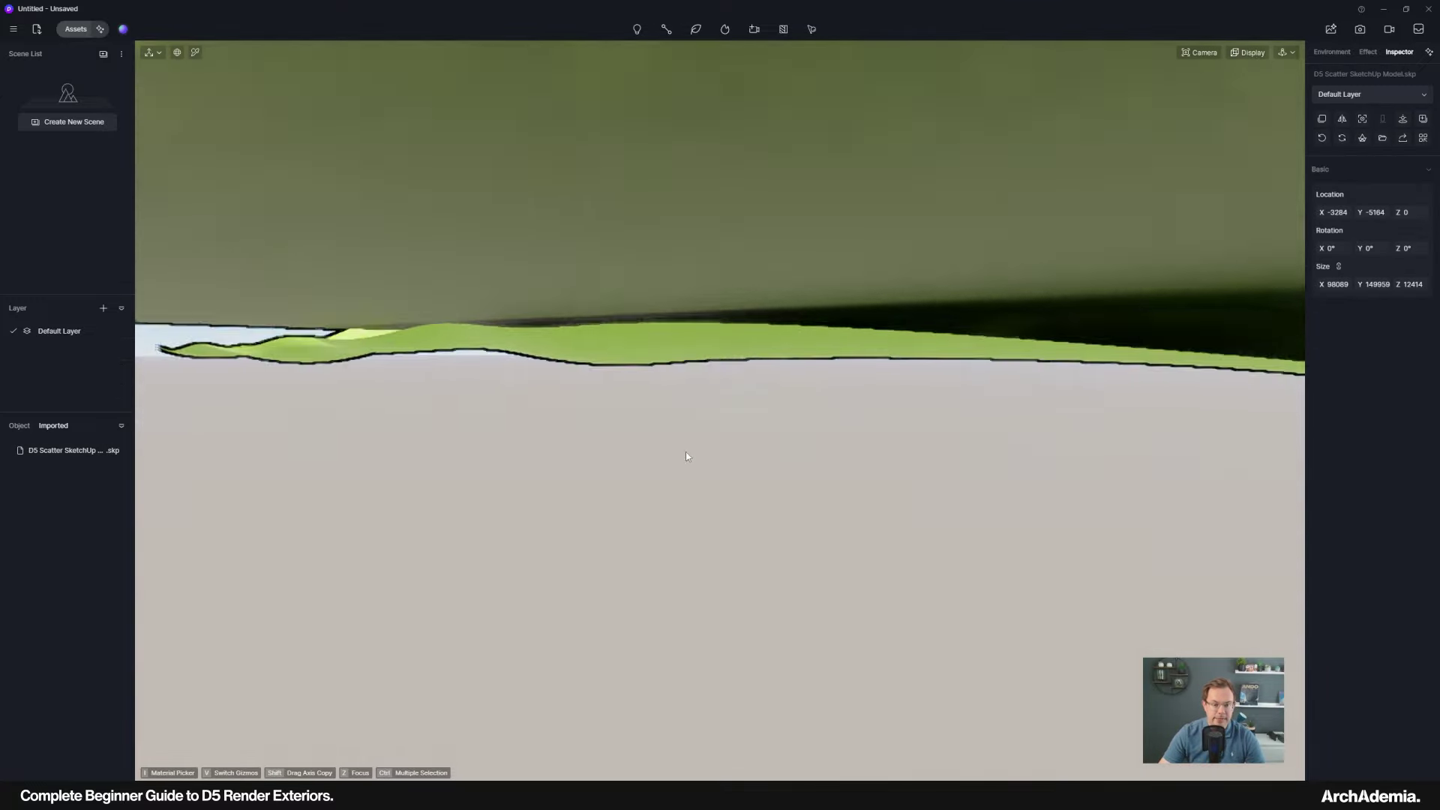
{"action": "right_click_drag", "start_coordinate": [686, 452], "coordinate": [708, 487]}
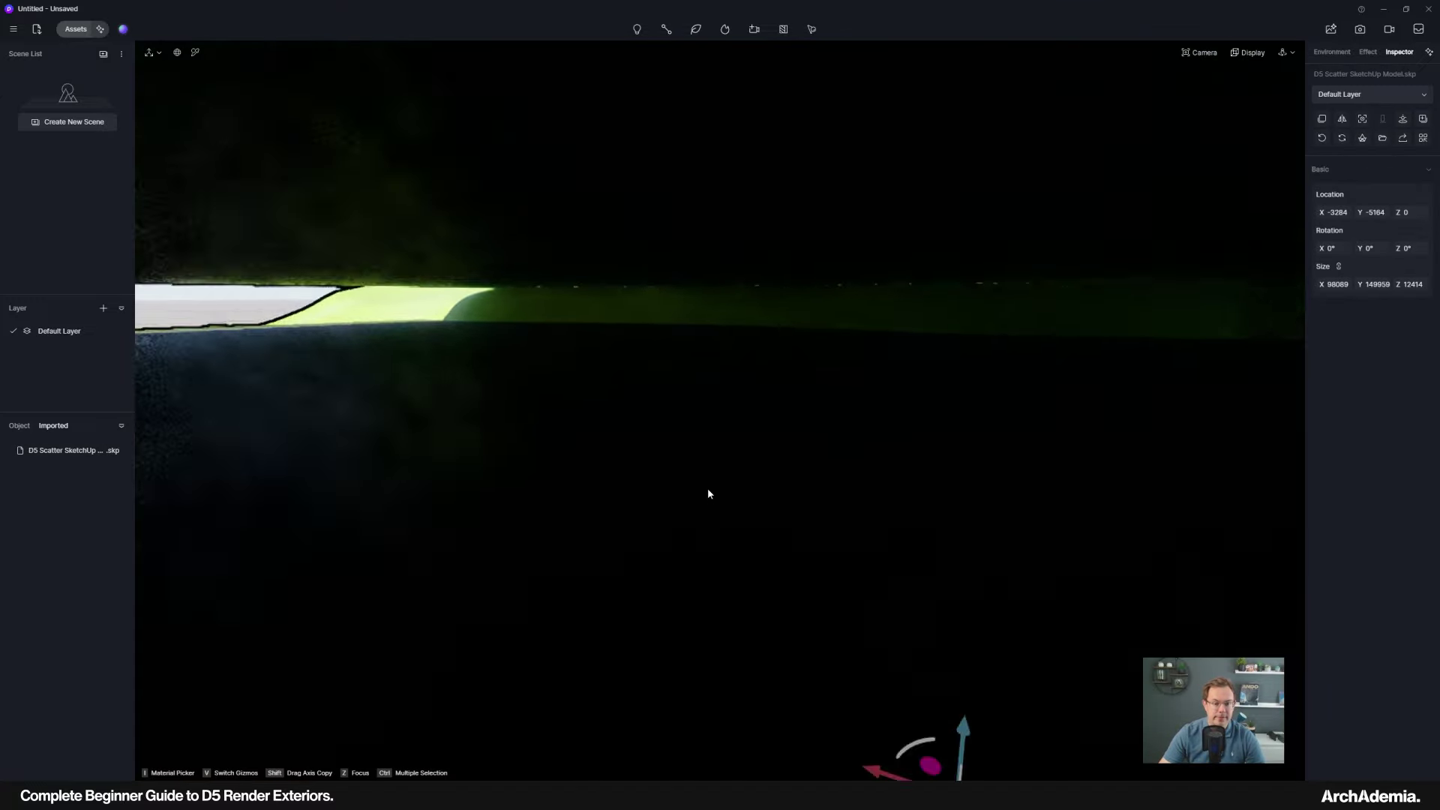
{"action": "scroll", "coordinate": [708, 487], "scroll_direction": "down", "scroll_amount": 5}
{"action": "right_click_drag", "start_coordinate": [642, 429], "coordinate": [615, 507]}
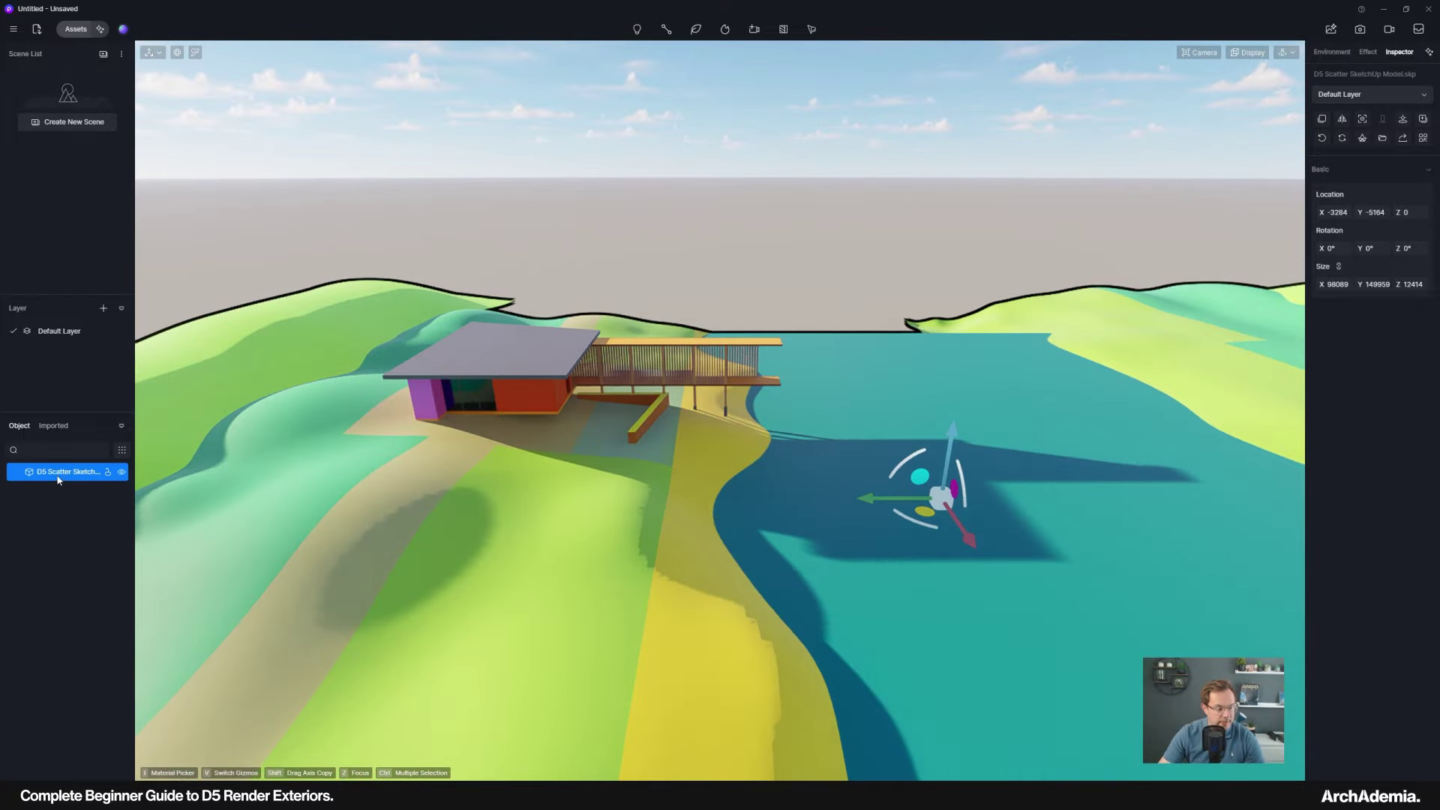
Focus on the imported model and frame the lodge and walkway from low over the lake.
{"action": "double_click", "coordinate": [51, 473]}
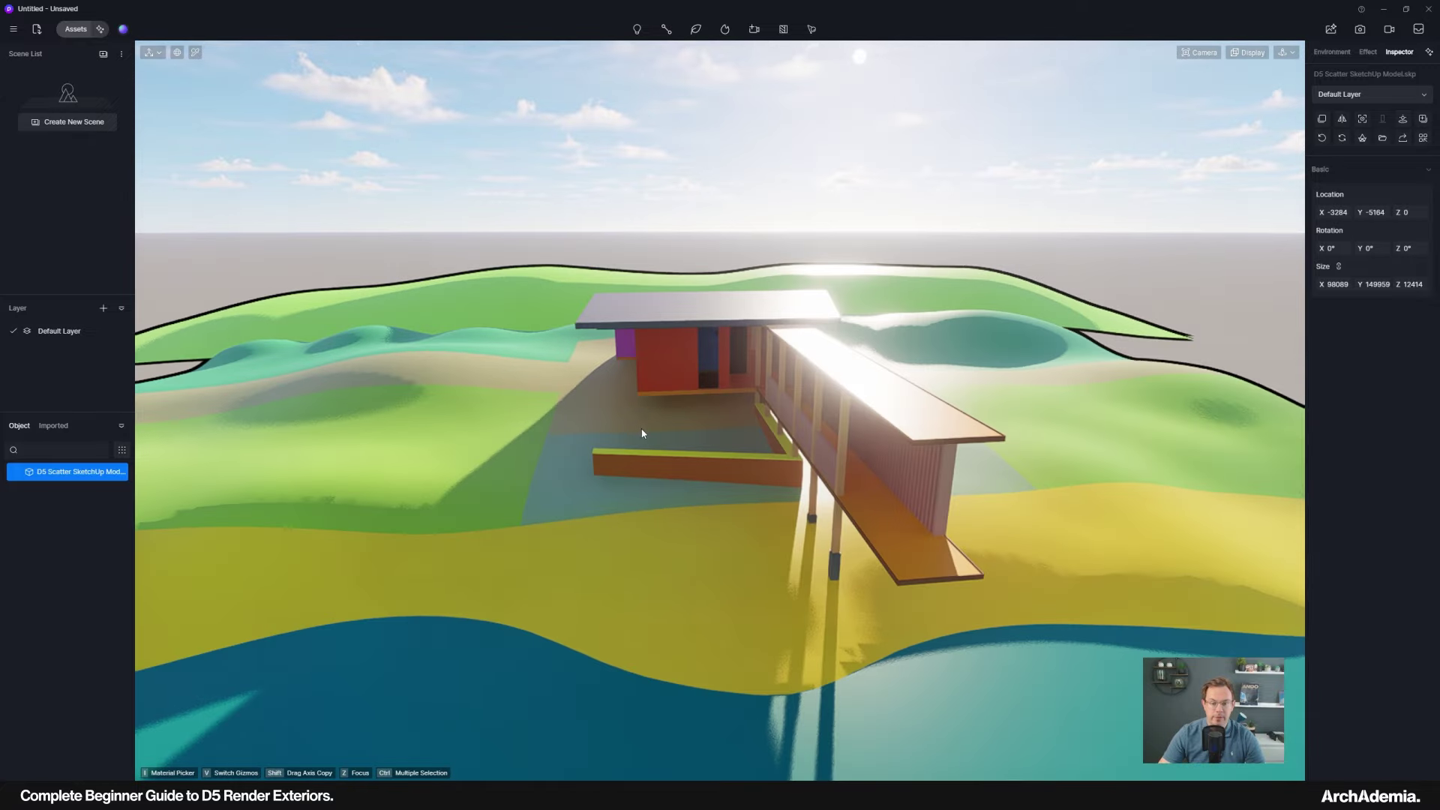
{"action": "middle_click_drag", "start_coordinate": [642, 433], "coordinate": [650, 315]}
{"action": "scroll", "coordinate": [673, 426], "scroll_direction": "down", "scroll_amount": 3}
{"action": "scroll", "coordinate": [674, 426], "scroll_direction": "up", "scroll_amount": 1}
{"action": "middle_click_drag", "start_coordinate": [674, 426], "coordinate": [606, 283]}
{"action": "scroll", "coordinate": [684, 390], "scroll_direction": "down", "scroll_amount": 5}
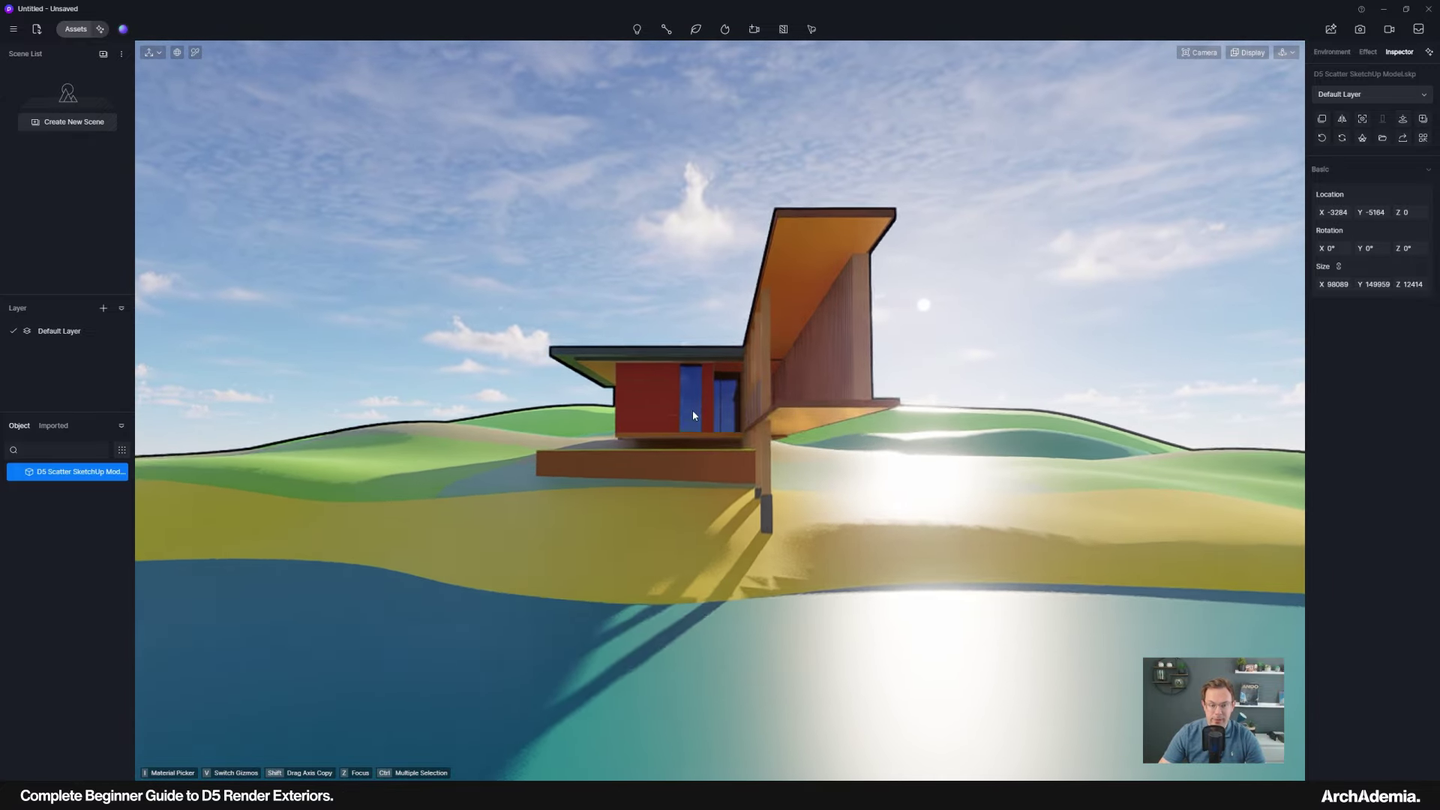
{"action": "scroll", "coordinate": [684, 414], "scroll_direction": "up", "scroll_amount": 2}
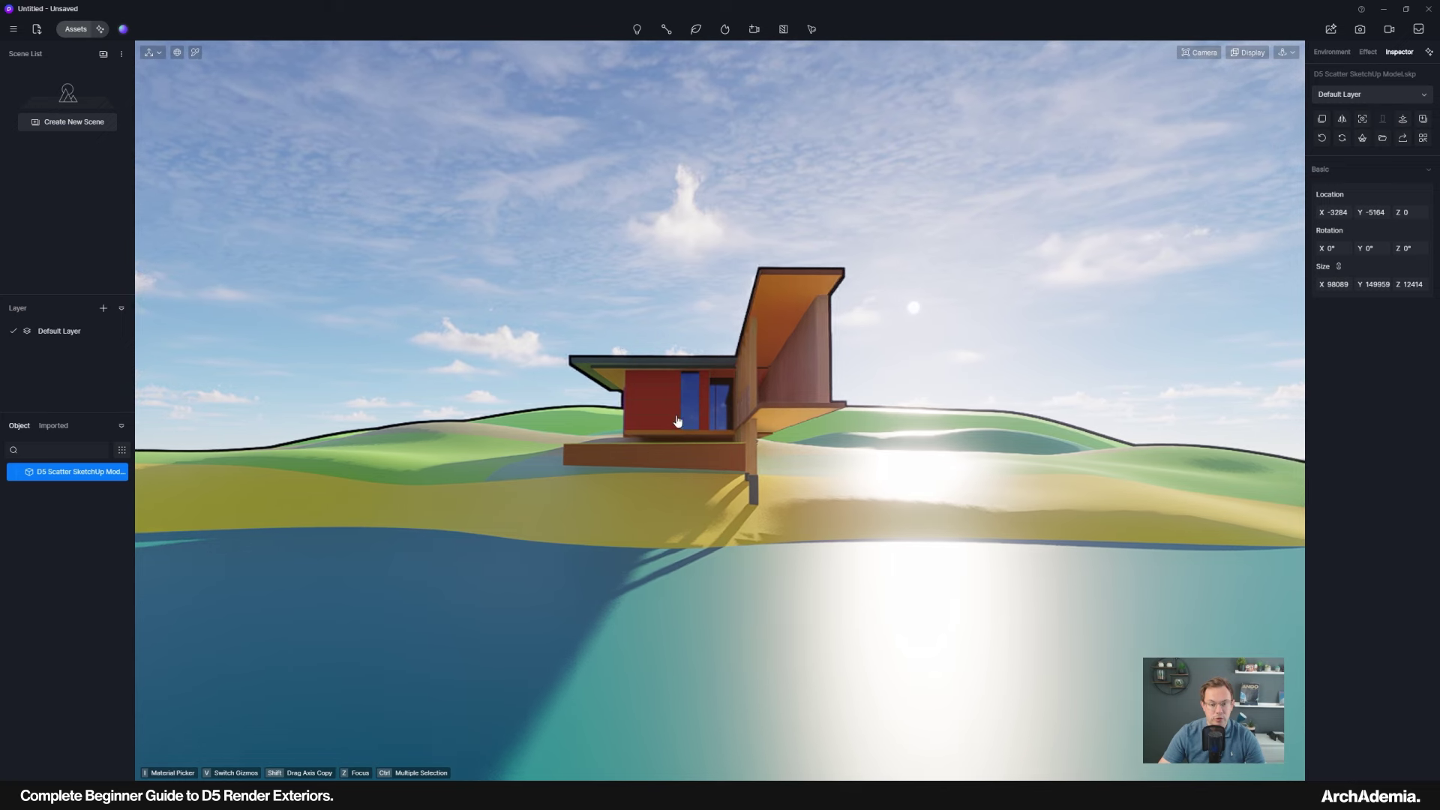
{"action": "scroll", "coordinate": [690, 435], "scroll_direction": "up", "scroll_amount": 2}
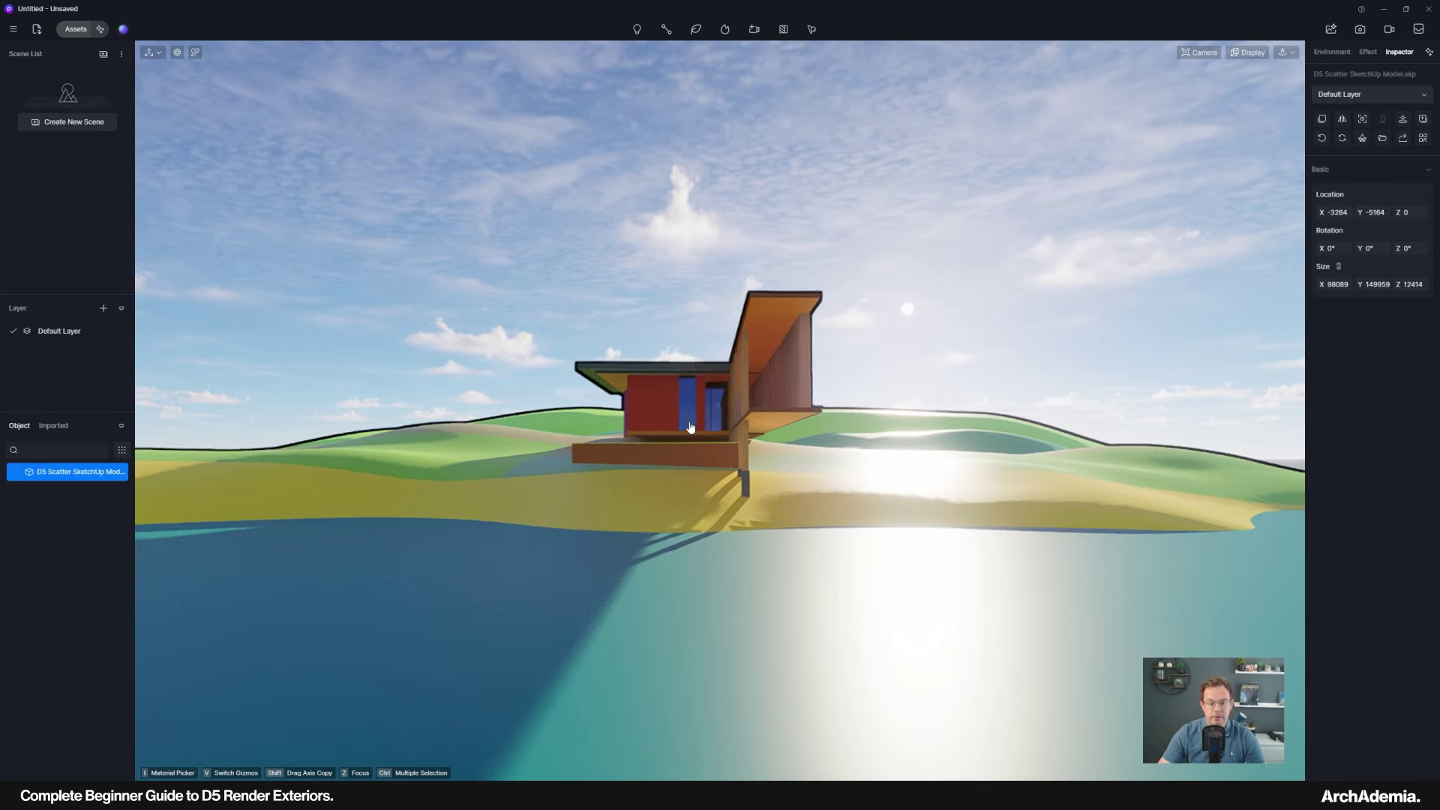
{"action": "middle_click_drag", "start_coordinate": [686, 449], "coordinate": [678, 438]}
{"action": "scroll", "coordinate": [678, 447], "scroll_direction": "down", "scroll_amount": 3}
{"action": "scroll", "coordinate": [683, 454], "scroll_direction": "up", "scroll_amount": 2}
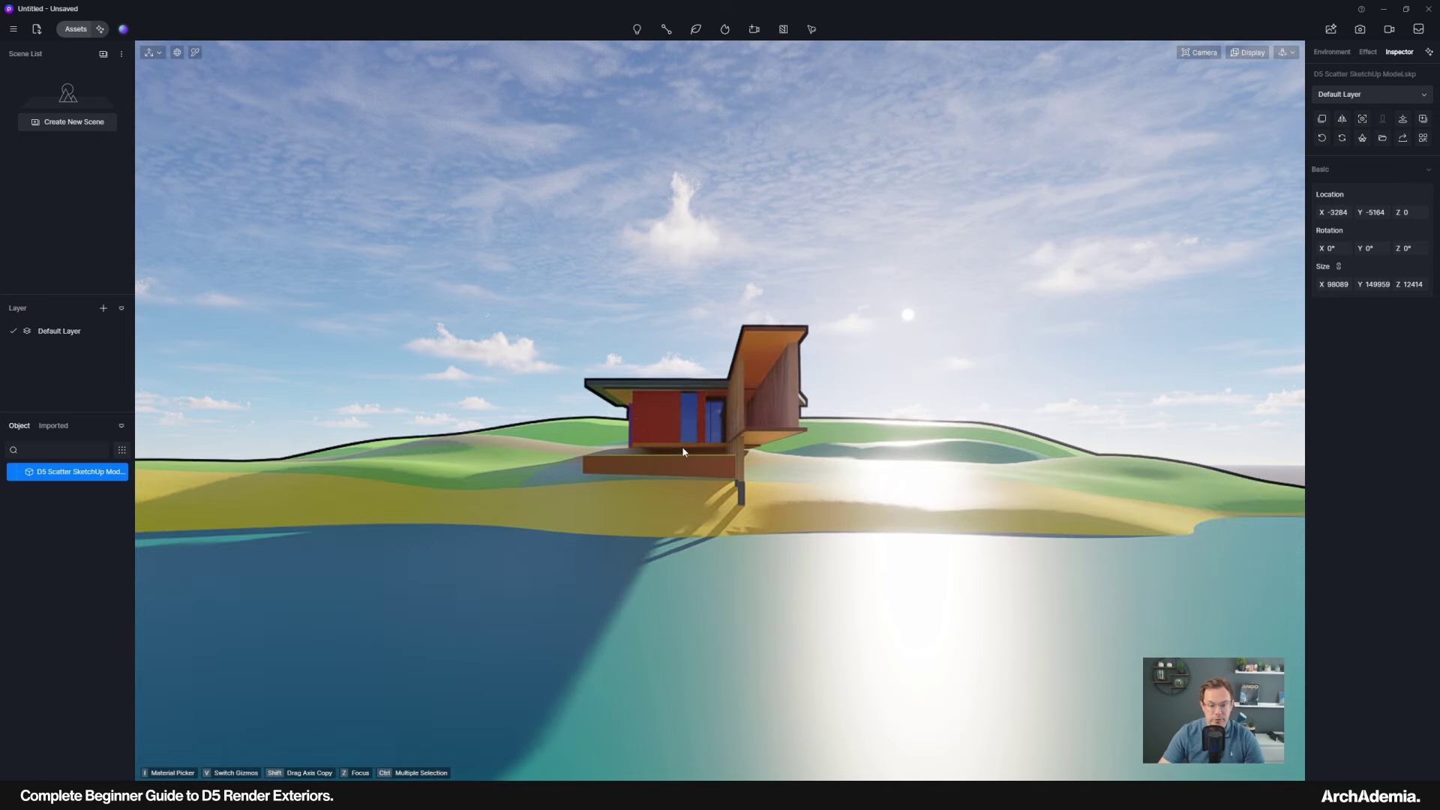
Set the camera's focal length to 30 mm and save the reframed lodge view as a scene.
{"action": "left_click", "coordinate": [1203, 53]}
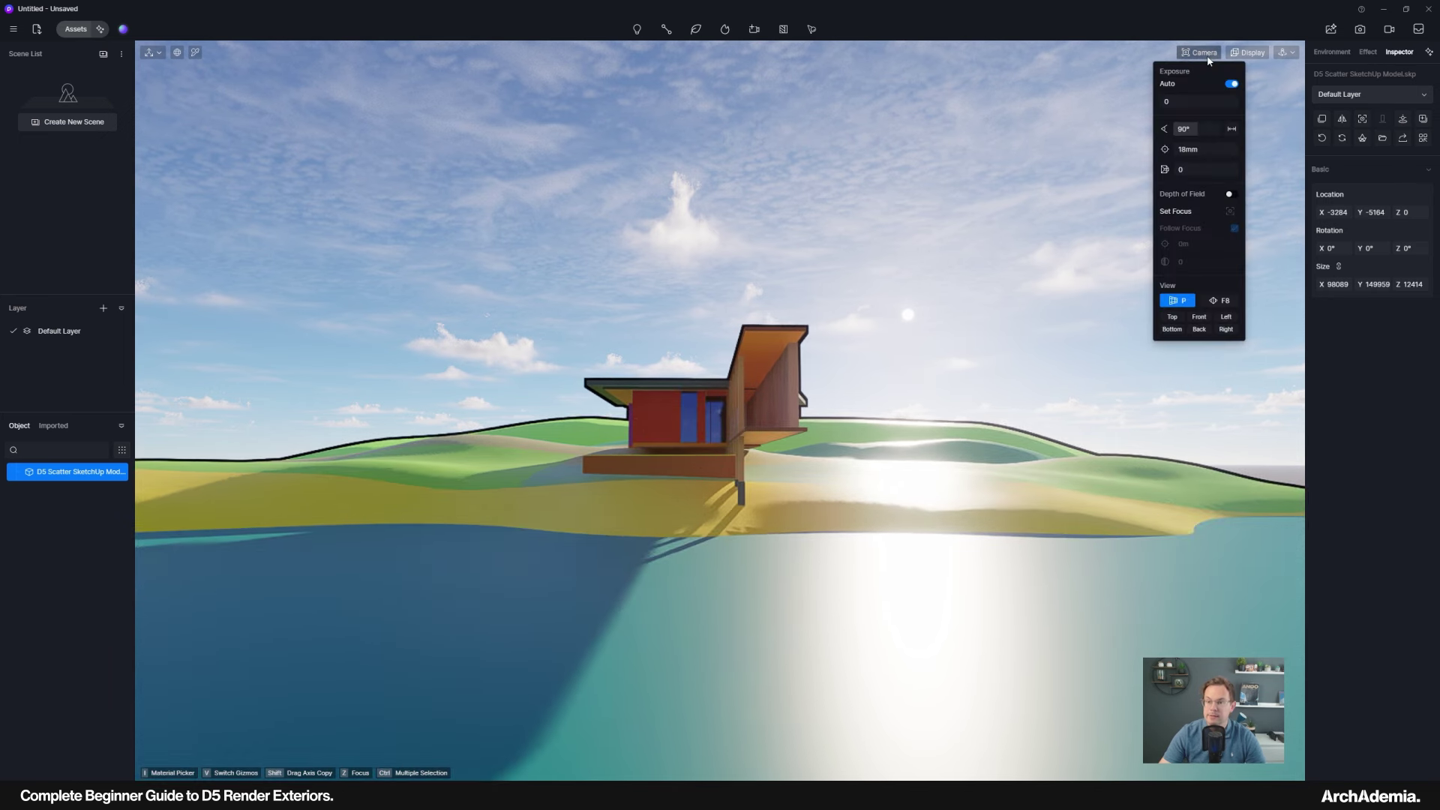
{"action": "left_click", "coordinate": [1207, 150]}
{"action": "type", "text": "30"}
{"action": "key", "text": "Return"}
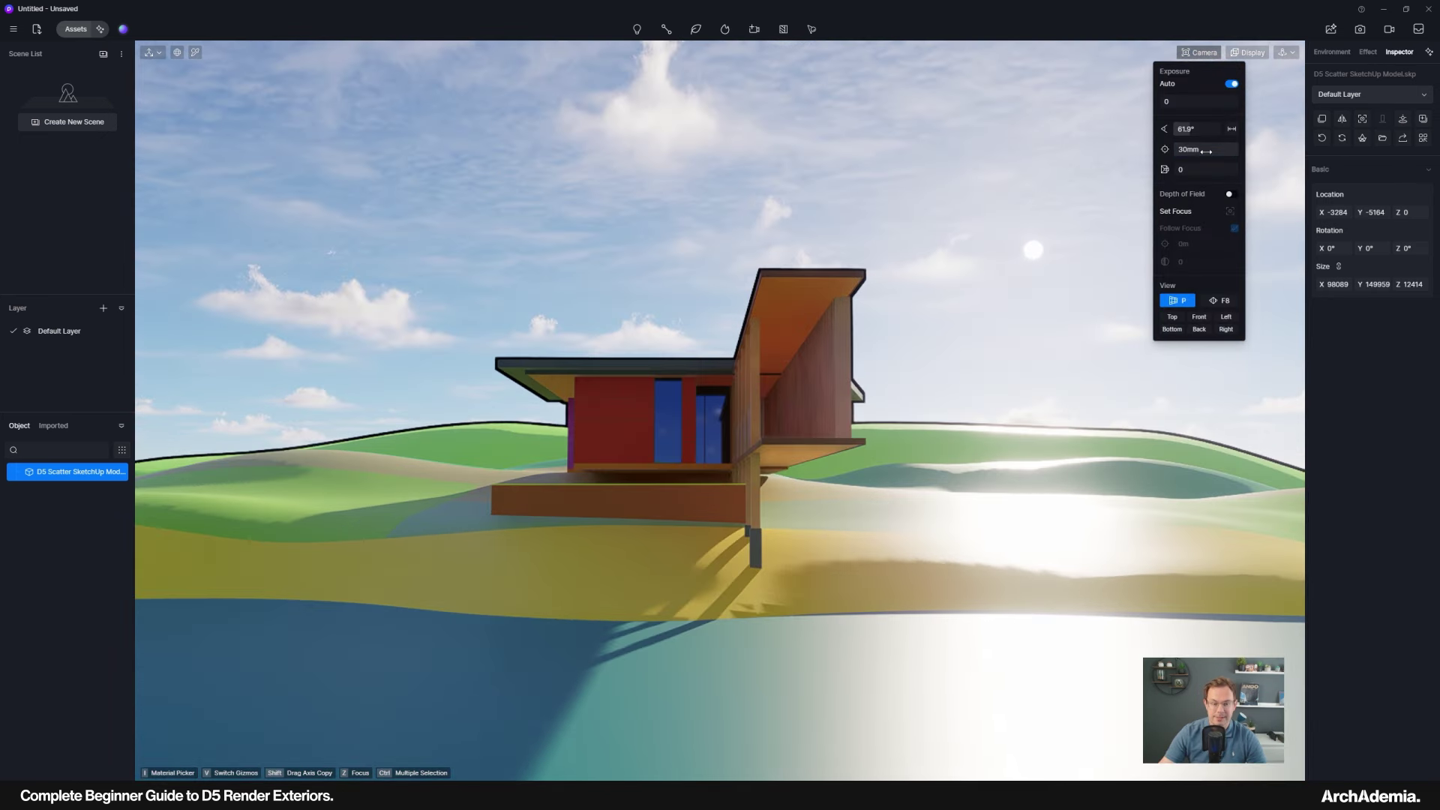
{"action": "scroll", "coordinate": [655, 552], "scroll_direction": "down", "scroll_amount": 2}
{"action": "middle_click_drag", "start_coordinate": [629, 493], "coordinate": [645, 469]}
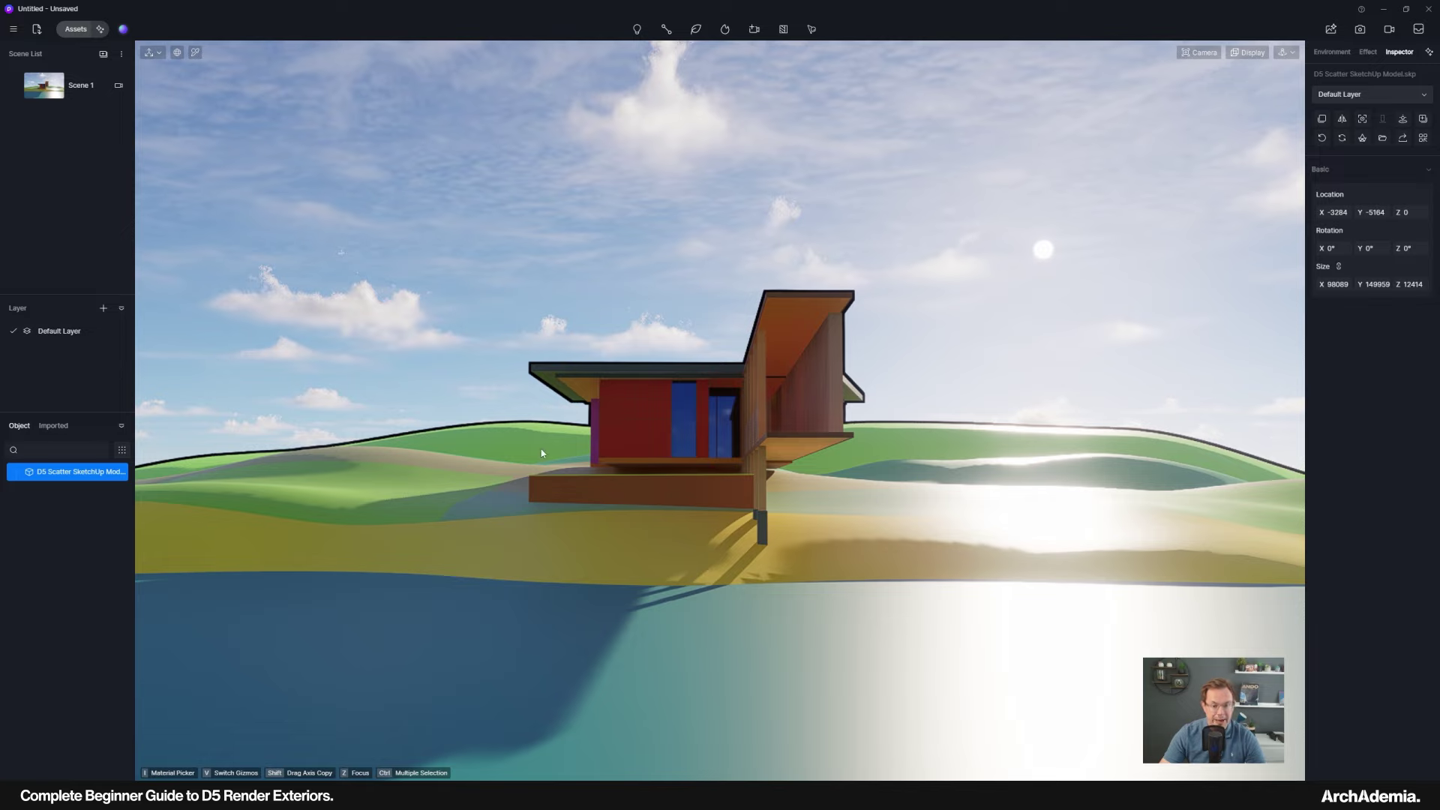
Open the asset library over an elevated view of the lodge and lake, and search the materials for water.
{"action": "middle_click_drag", "start_coordinate": [519, 555], "coordinate": [696, 570]}
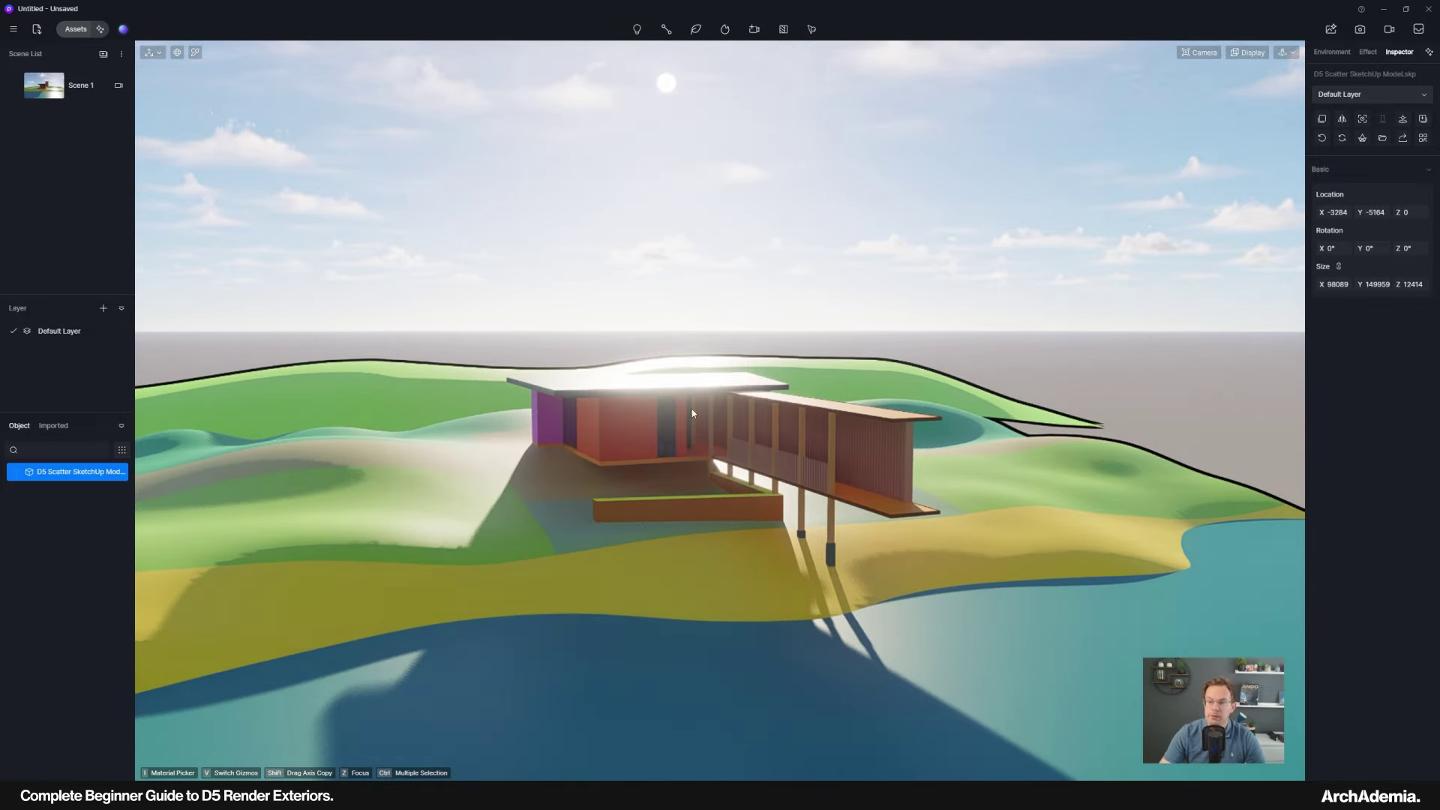
{"action": "middle_click_drag", "start_coordinate": [694, 418], "coordinate": [675, 591]}
{"action": "middle_click_drag", "start_coordinate": [694, 458], "coordinate": [686, 514]}
{"action": "scroll", "coordinate": [606, 556], "scroll_direction": "up", "scroll_amount": 2}
{"action": "scroll", "coordinate": [629, 450], "scroll_direction": "down", "scroll_amount": 2}
{"action": "scroll", "coordinate": [630, 450], "scroll_direction": "up", "scroll_amount": 3}
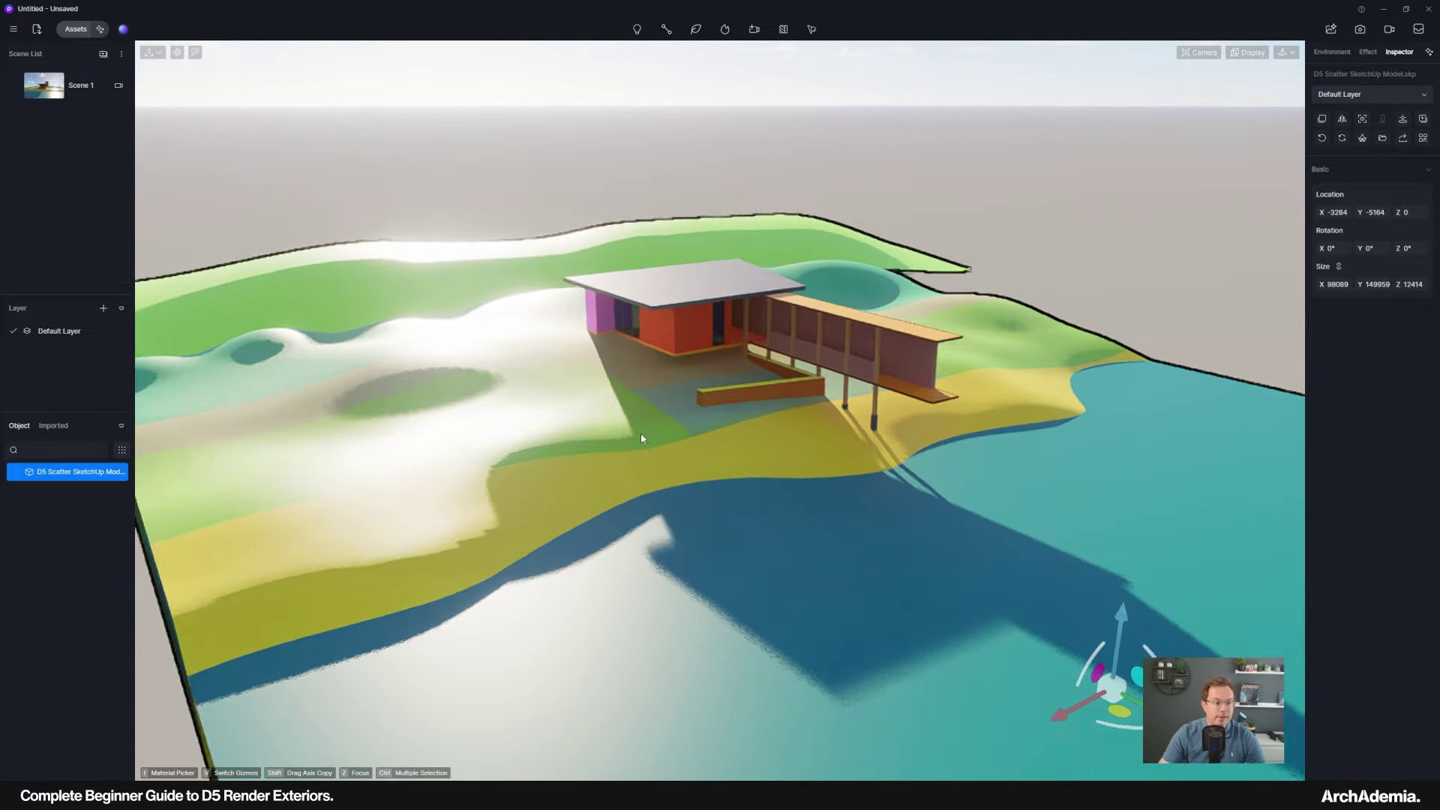
{"action": "left_click", "coordinate": [74, 30]}
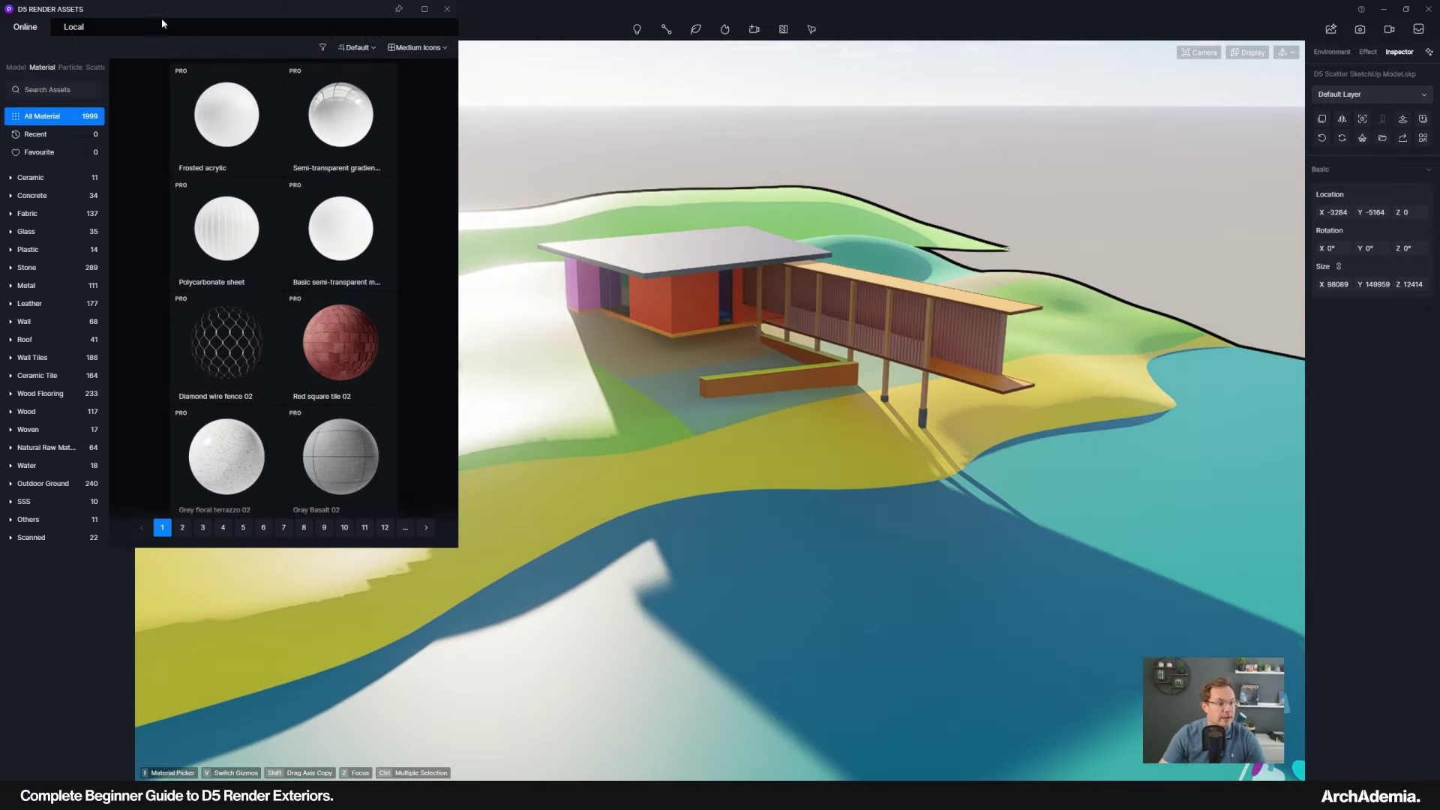
{"action": "left_click_drag", "start_coordinate": [132, 7], "coordinate": [255, 101]}
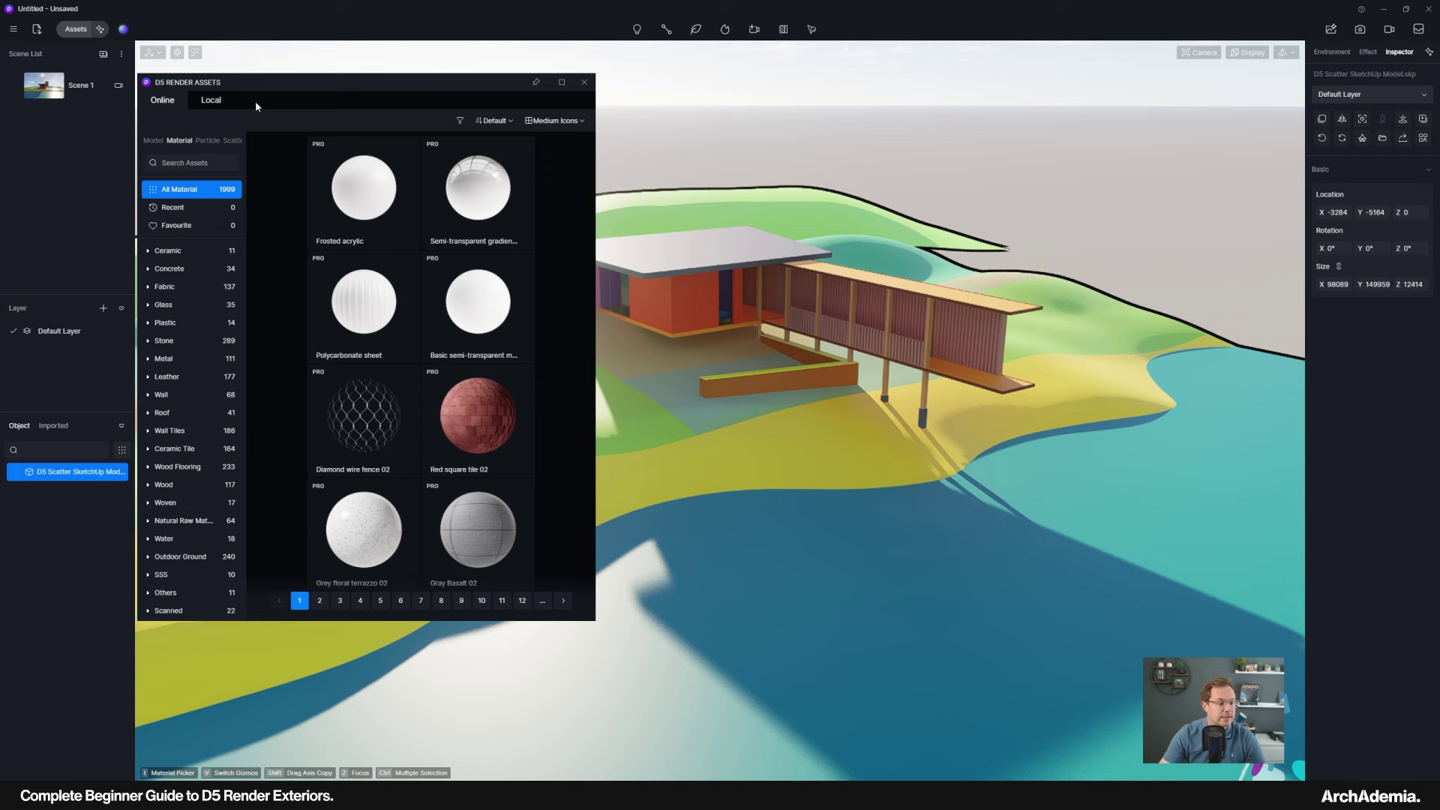
{"action": "left_click", "coordinate": [192, 165]}
{"action": "type", "text": "water"}
{"action": "key", "text": "Return"}
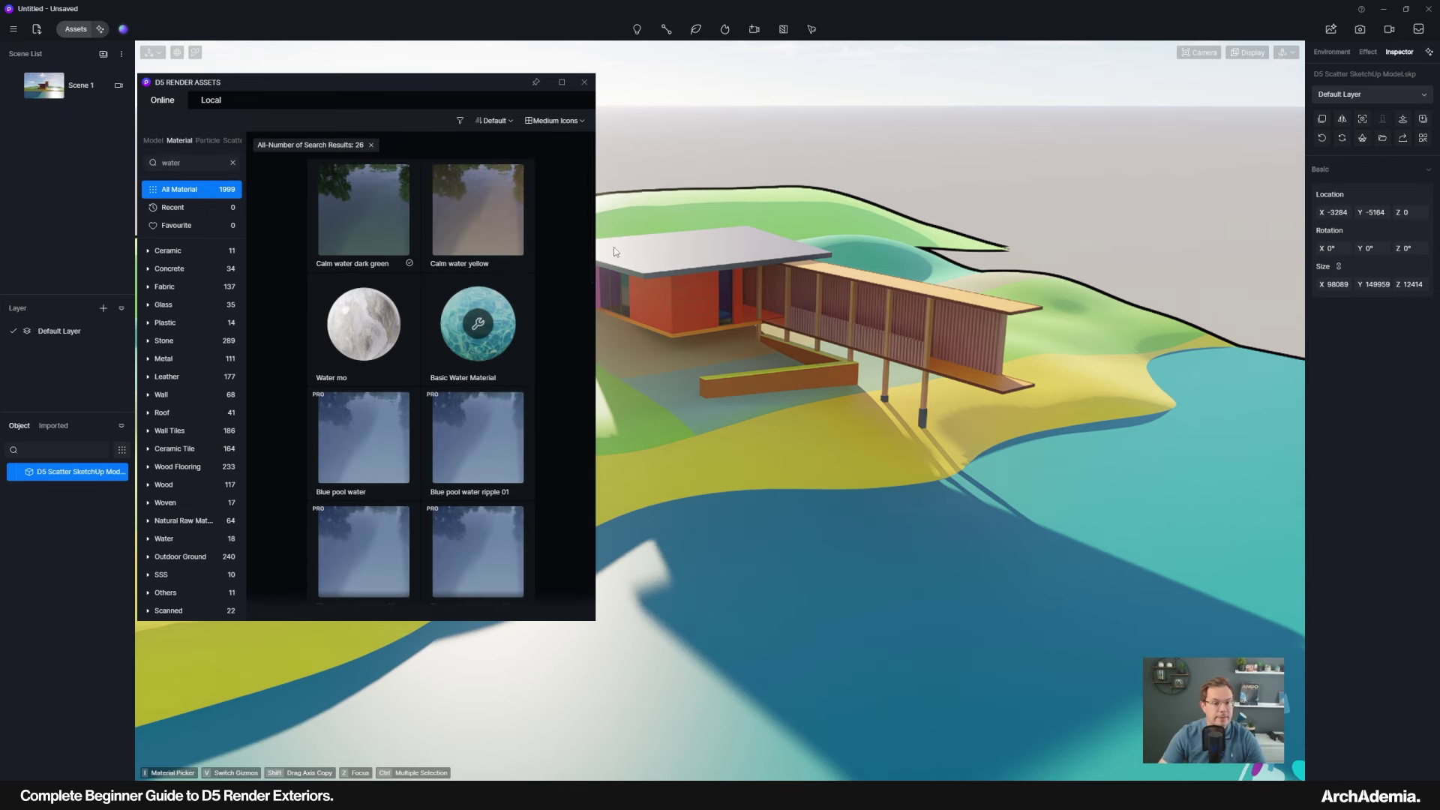
{"action": "left_click_drag", "start_coordinate": [593, 245], "coordinate": [680, 245]}
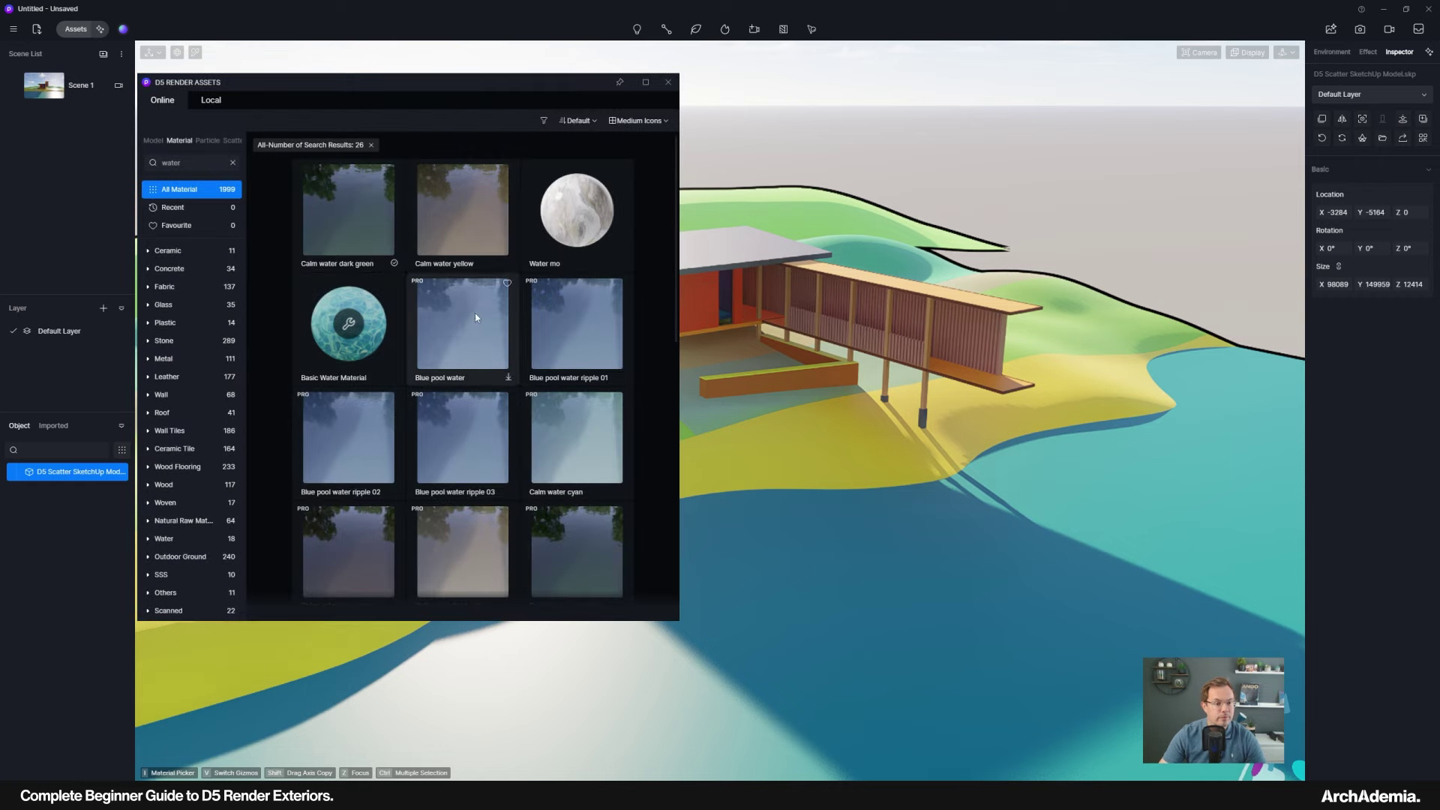
Apply the Calm water dark green material to the lake and set its depth to 1.
{"action": "left_click_drag", "start_coordinate": [347, 220], "coordinate": [969, 545]}
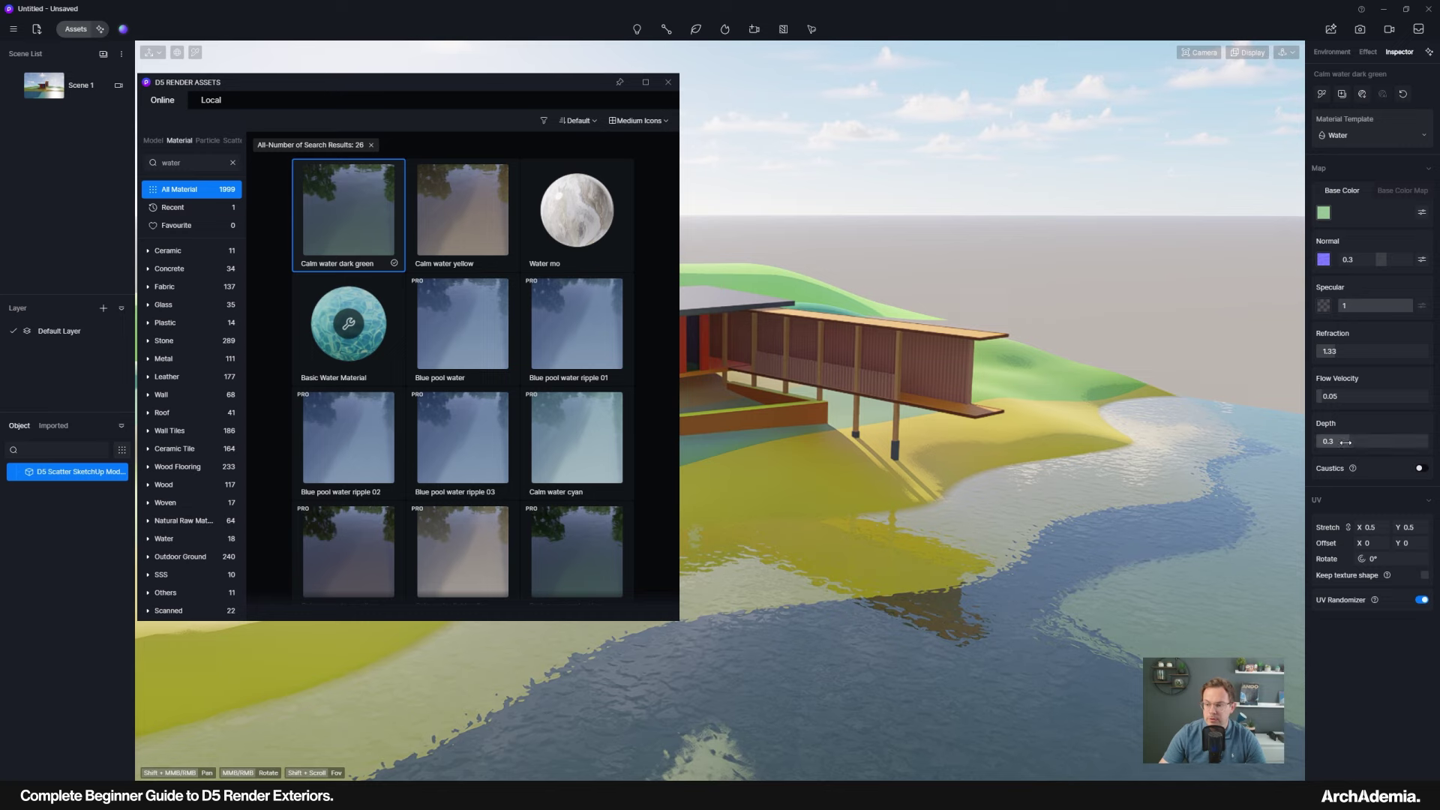
{"action": "left_click_drag", "start_coordinate": [1346, 442], "coordinate": [1428, 441]}
{"action": "middle_click_drag", "start_coordinate": [998, 492], "coordinate": [743, 450]}
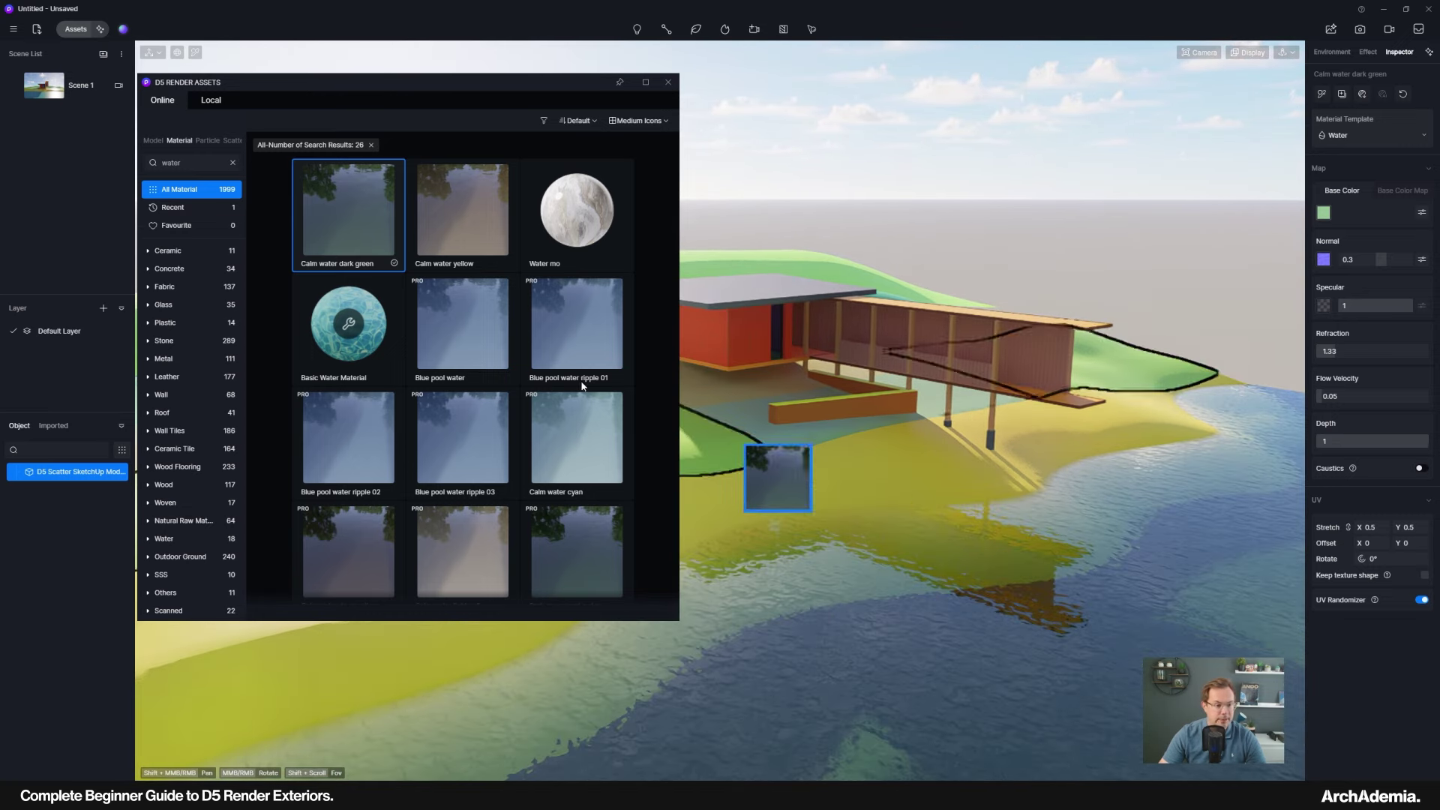
Search the material library for grass and move the library window aside to expose the terrain.
{"action": "left_click", "coordinate": [232, 162]}
{"action": "type", "text": "grass"}
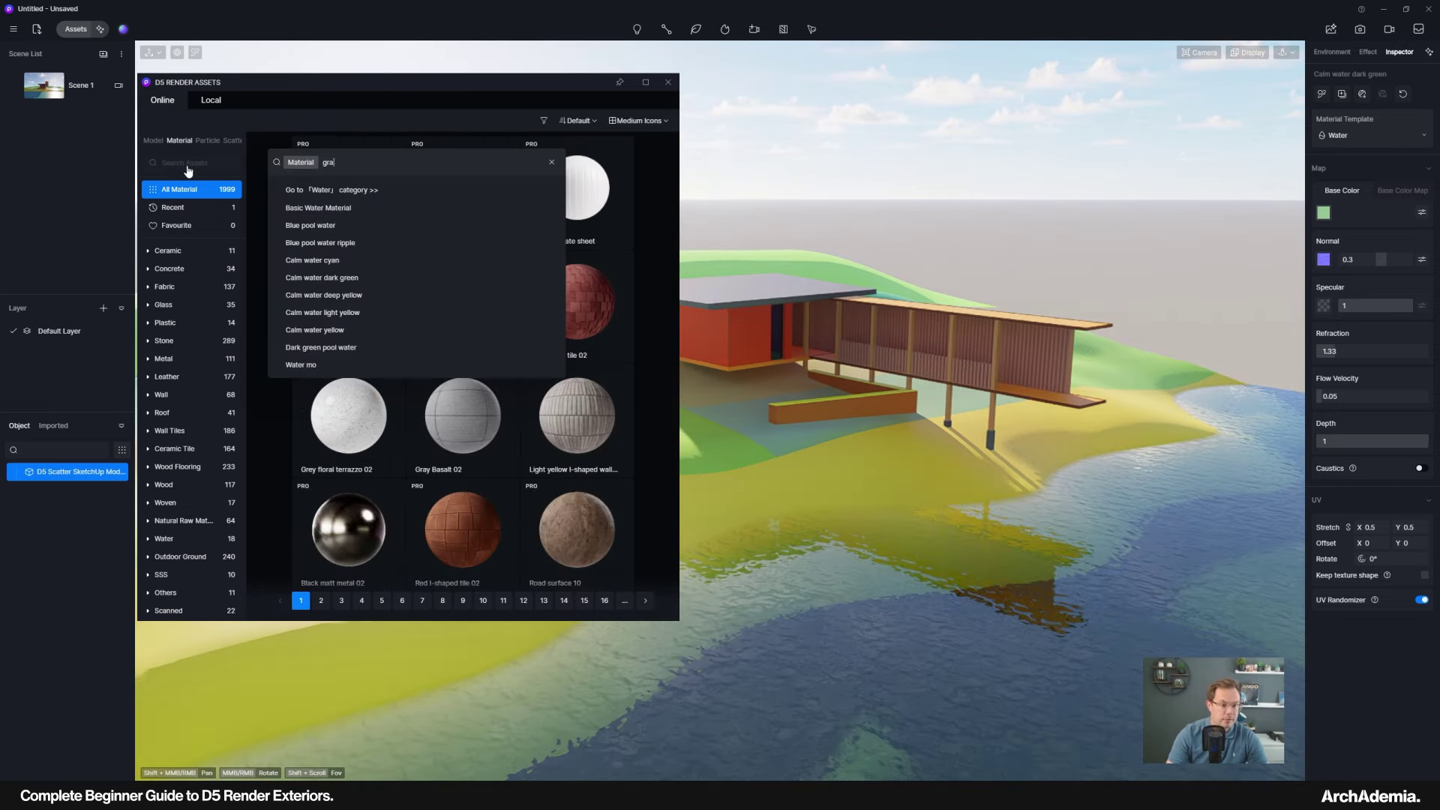
{"action": "key", "text": "Return"}
{"action": "left_click_drag", "start_coordinate": [377, 86], "coordinate": [439, 93]}
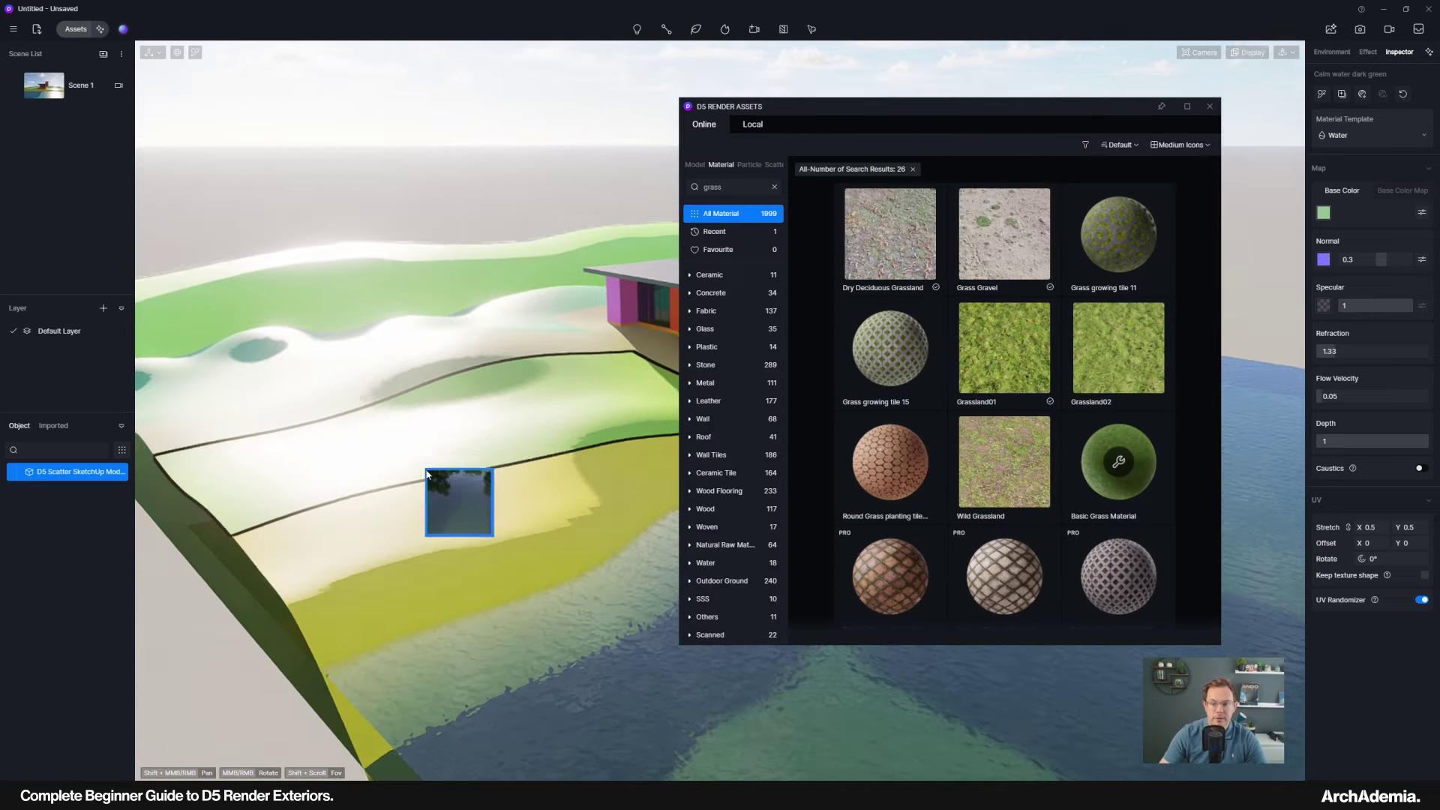
Apply the Grass Gravel material to the path strip running across the hillside to the lodge.
{"action": "scroll", "coordinate": [427, 474], "scroll_direction": "up", "scroll_amount": 3}
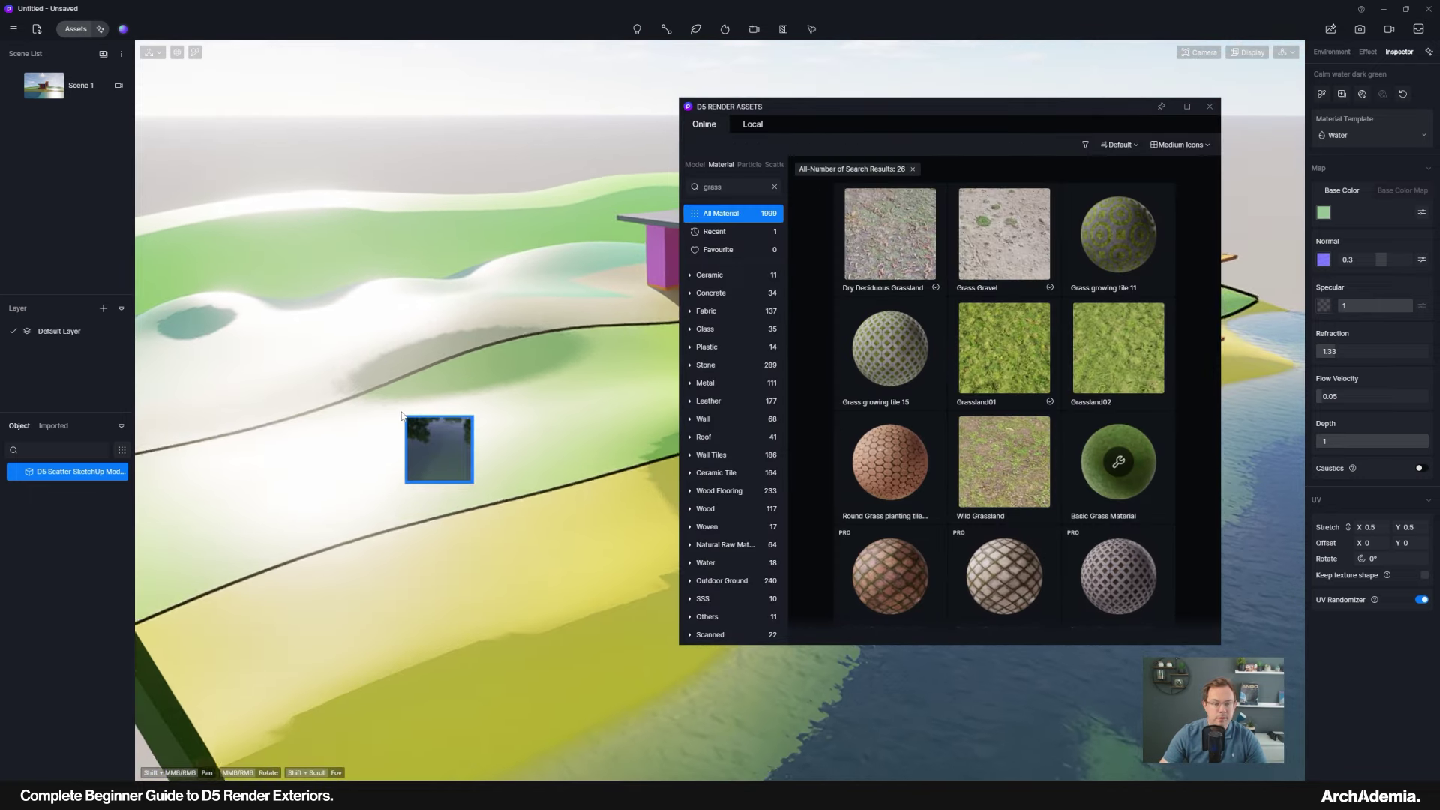
{"action": "left_click", "coordinate": [1014, 246]}
{"action": "middle_click_drag", "start_coordinate": [600, 382], "coordinate": [526, 417]}
{"action": "left_click", "coordinate": [477, 308]}
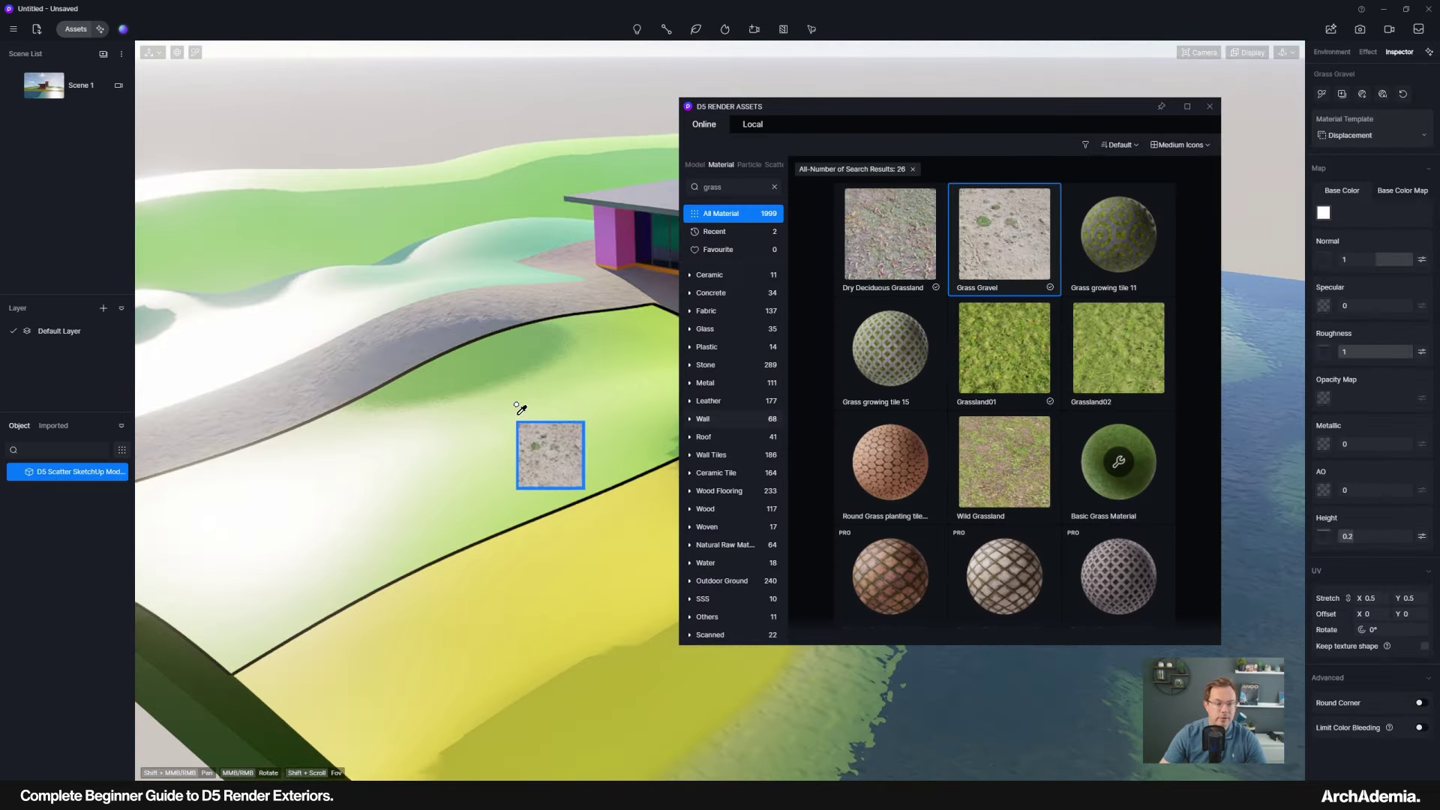
Apply the Dry Deciduous Grassland material to the shoreline, hillside and remaining terrain surfaces, and close the asset library.
{"action": "left_click", "coordinate": [890, 234]}
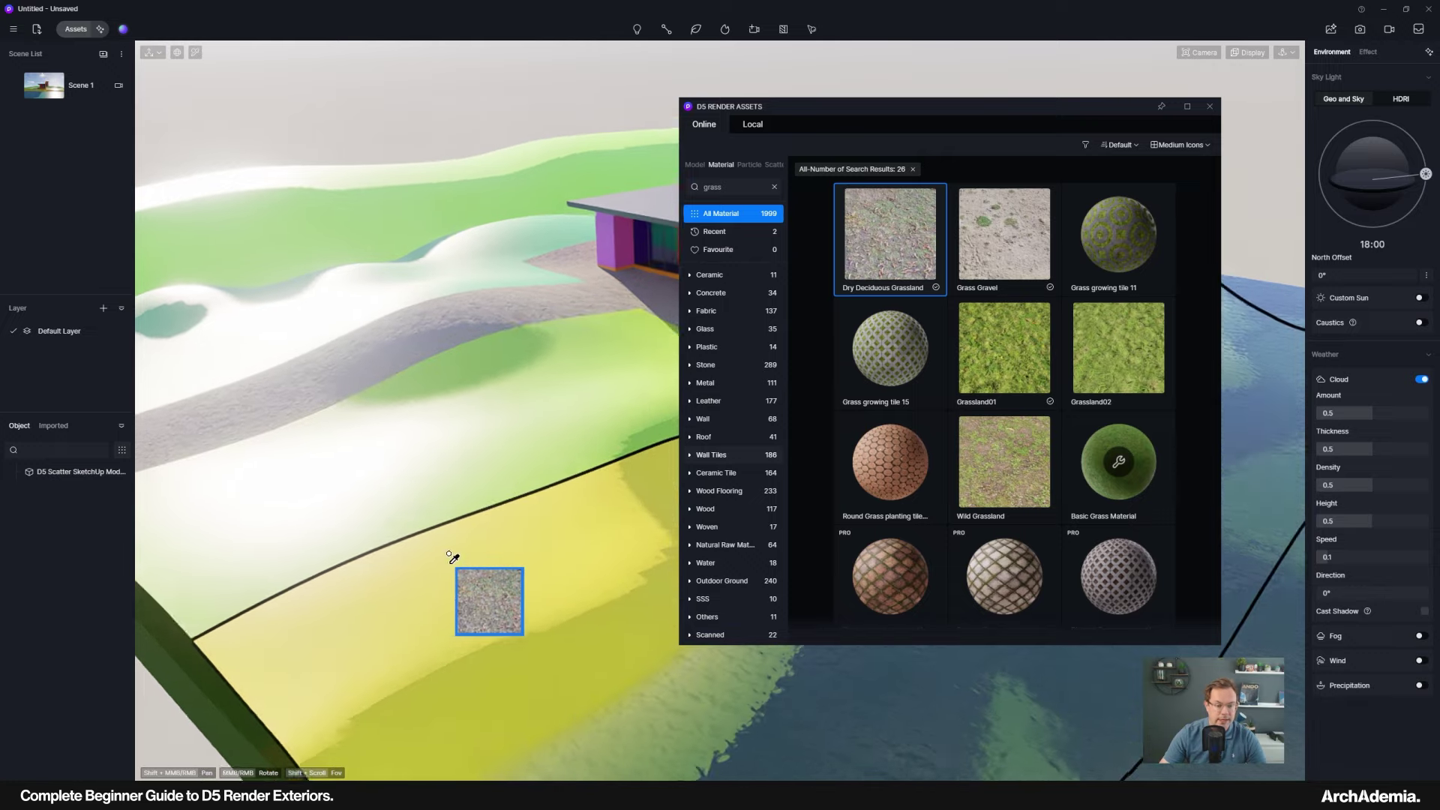
{"action": "left_click", "coordinate": [423, 484]}
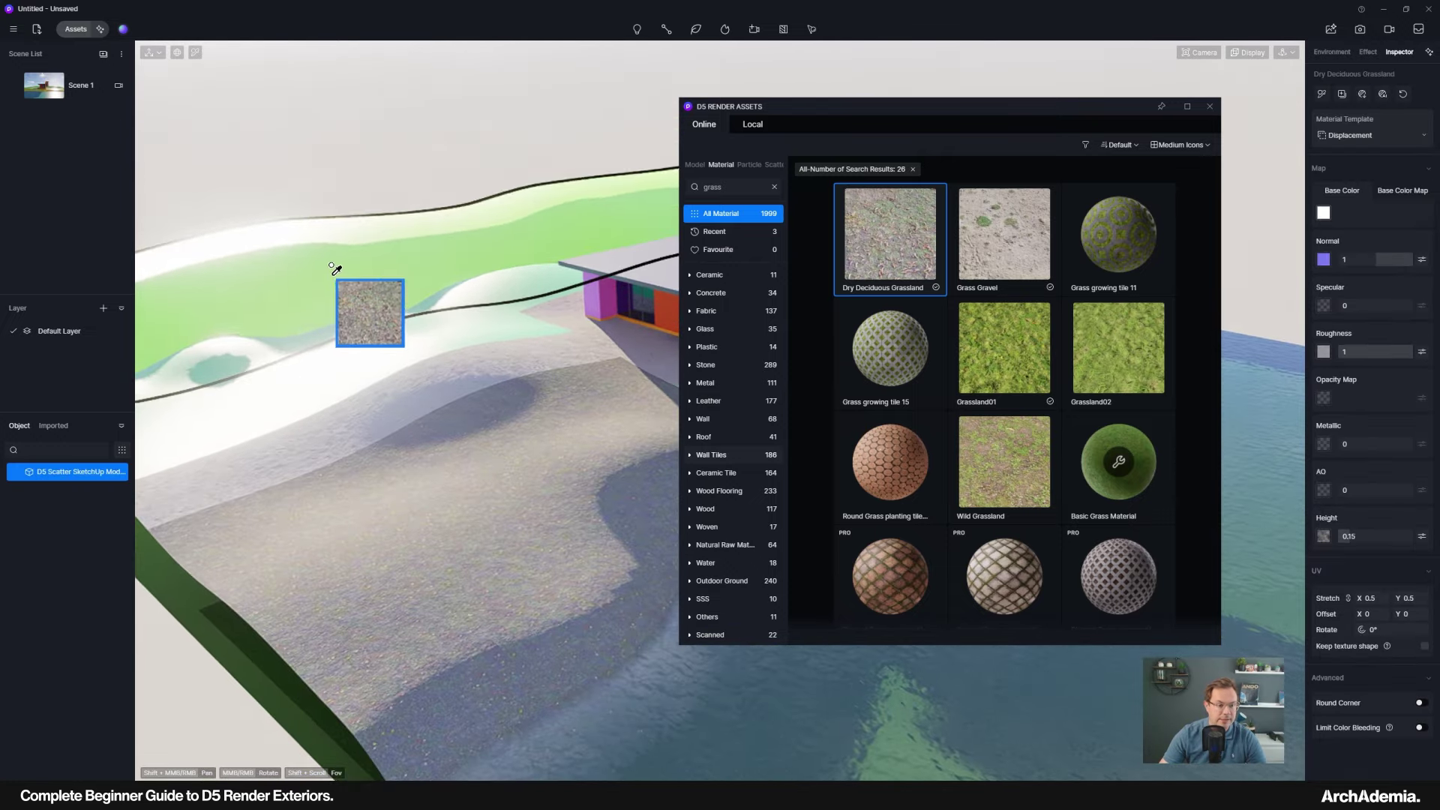
{"action": "left_click", "coordinate": [331, 268]}
{"action": "scroll", "coordinate": [299, 387], "scroll_direction": "down", "scroll_amount": 4}
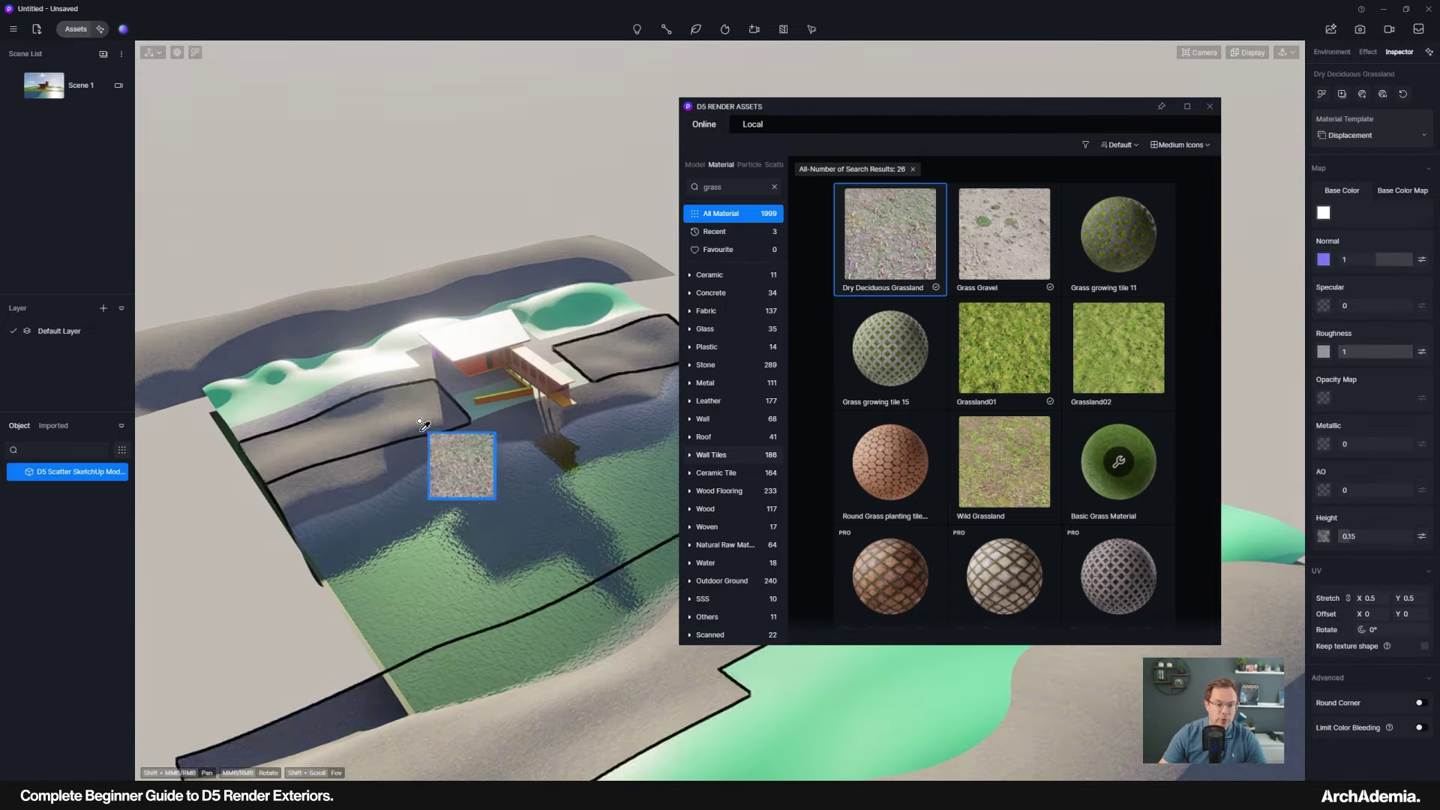
{"action": "scroll", "coordinate": [255, 390], "scroll_direction": "up", "scroll_amount": 3}
{"action": "left_click", "coordinate": [241, 403]}
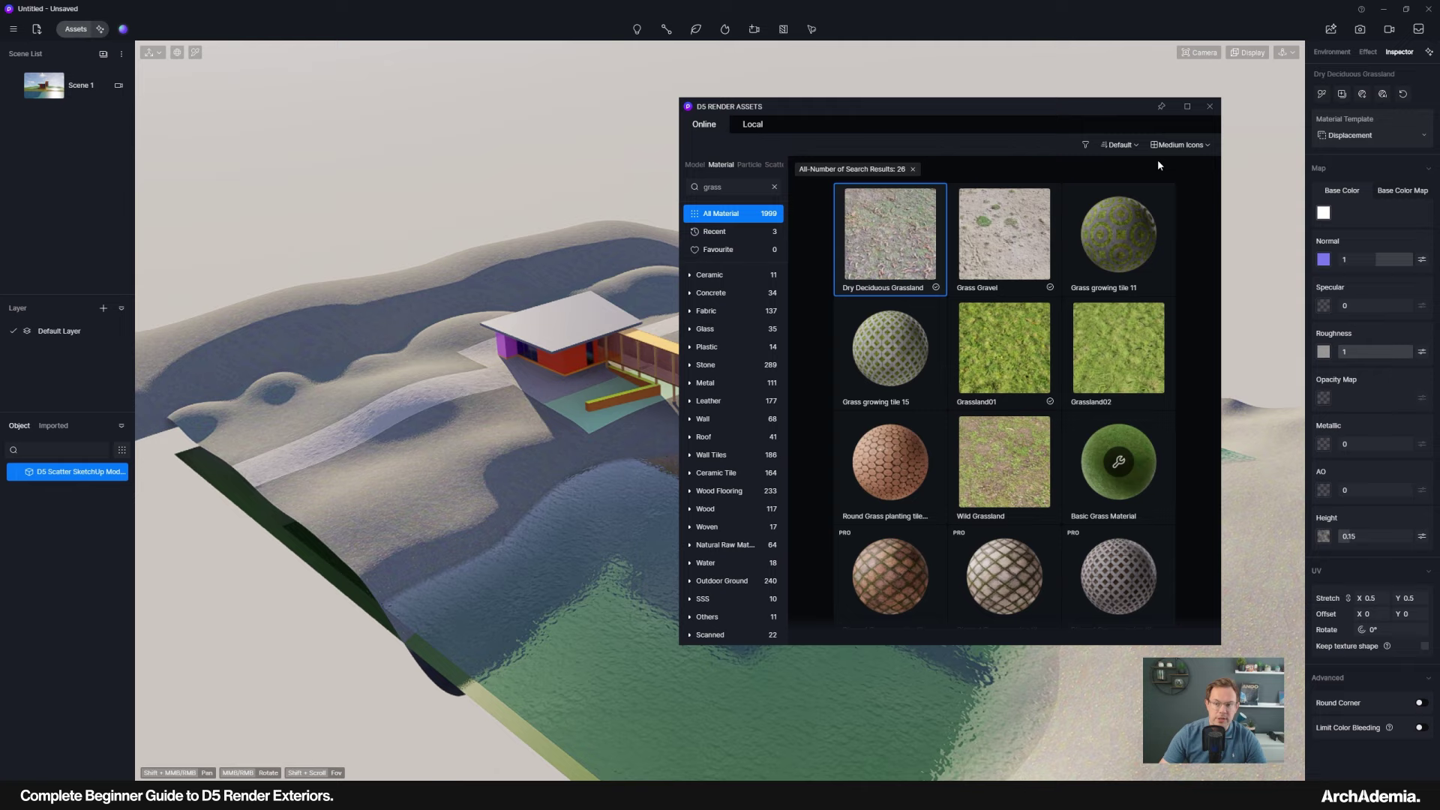
{"action": "left_click", "coordinate": [1210, 106]}
{"action": "scroll", "coordinate": [442, 454], "scroll_direction": "up", "scroll_amount": 4}
{"action": "key", "text": "Escape"}
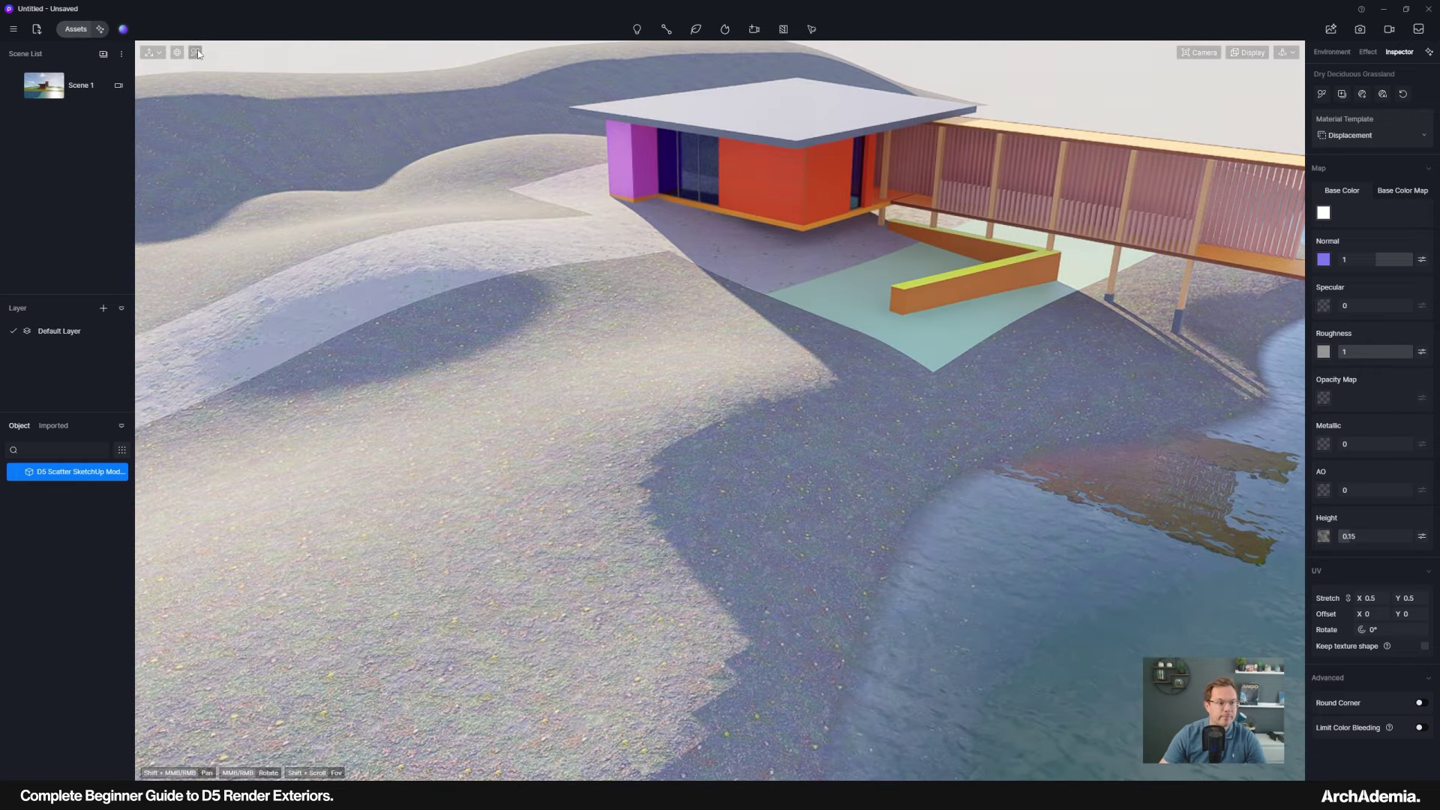
Try the Grass material template on the hillside beside the lodge and examine it from several distances.
{"action": "left_click", "coordinate": [488, 425]}
{"action": "scroll", "coordinate": [615, 431], "scroll_direction": "up", "scroll_amount": 3}
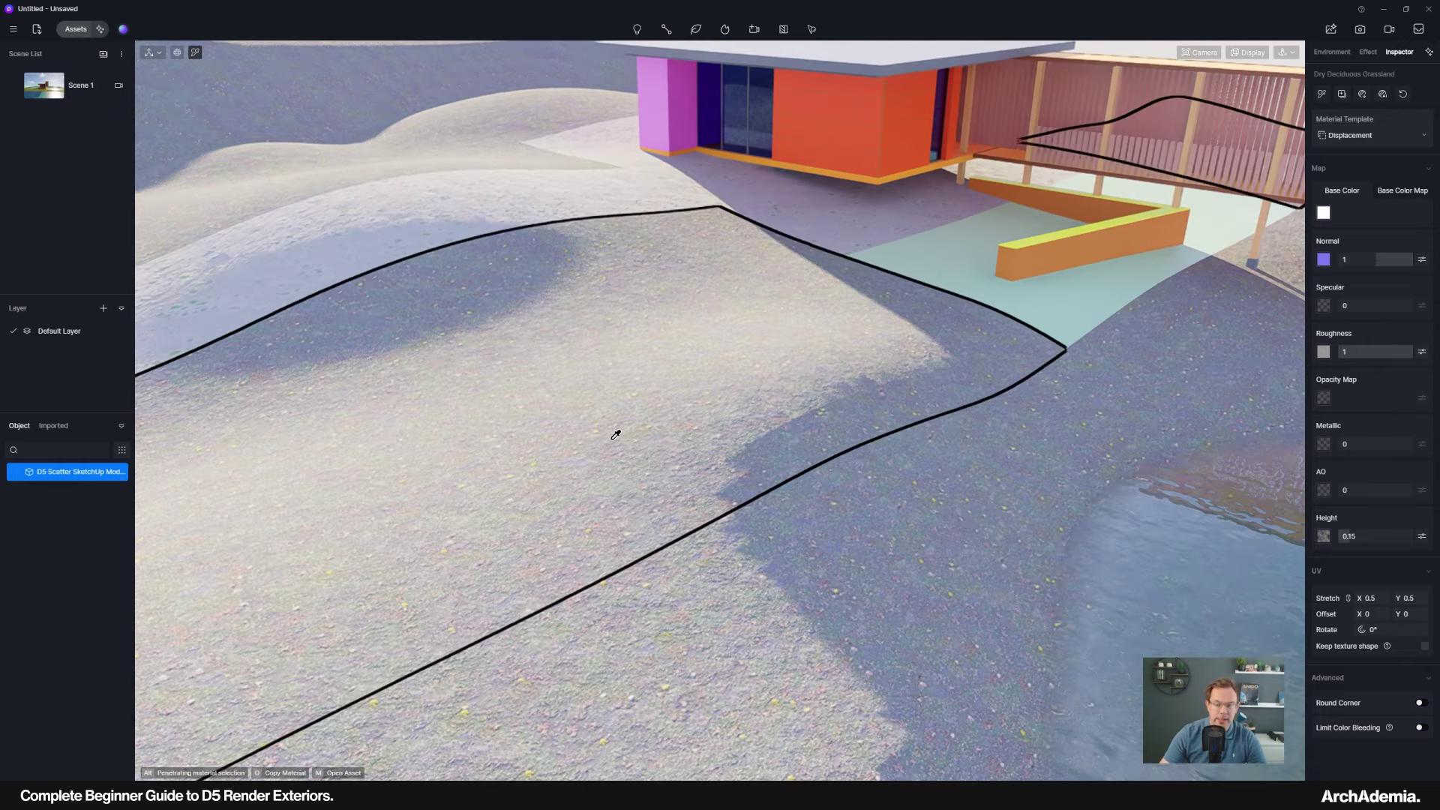
{"action": "left_click", "coordinate": [1358, 136]}
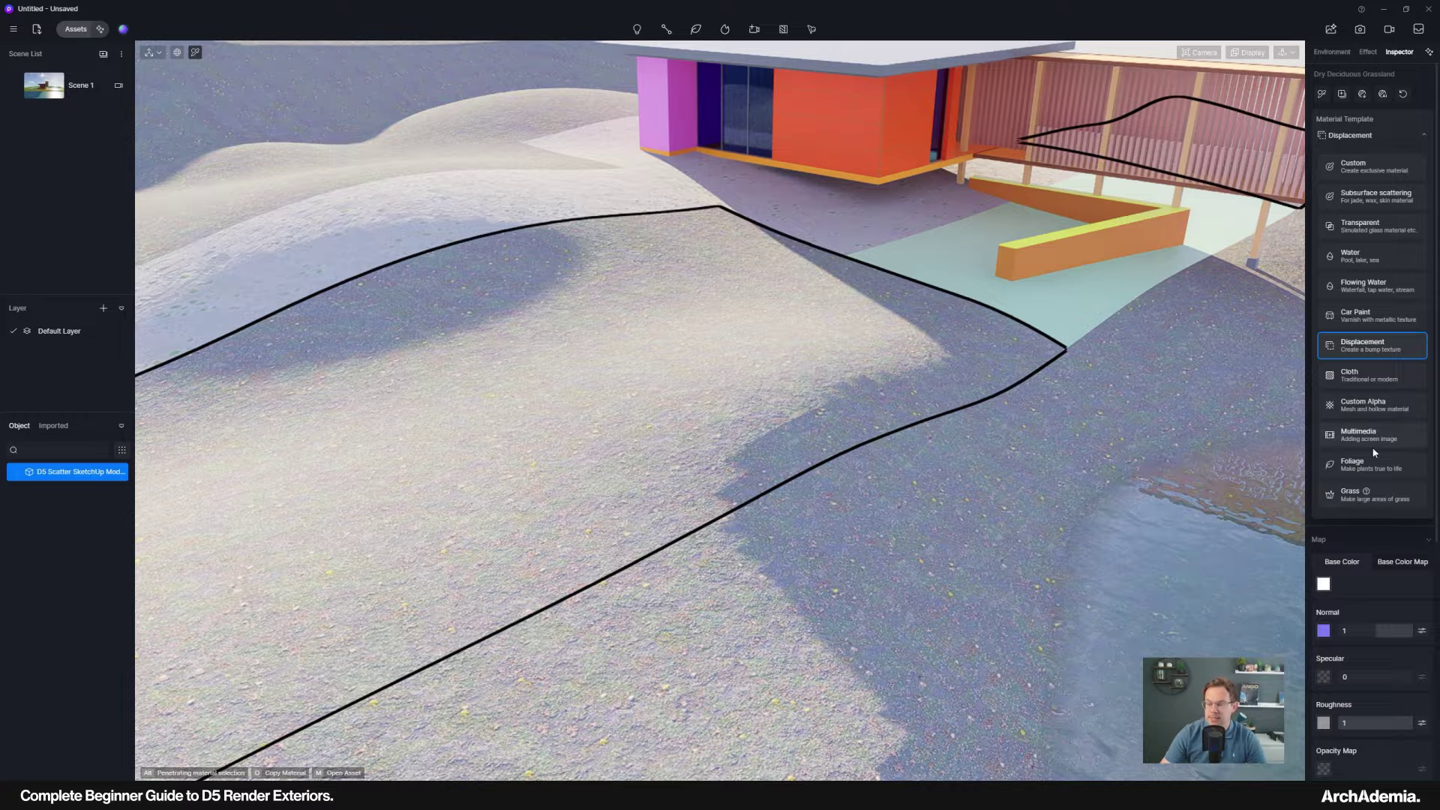
{"action": "left_click", "coordinate": [1354, 497]}
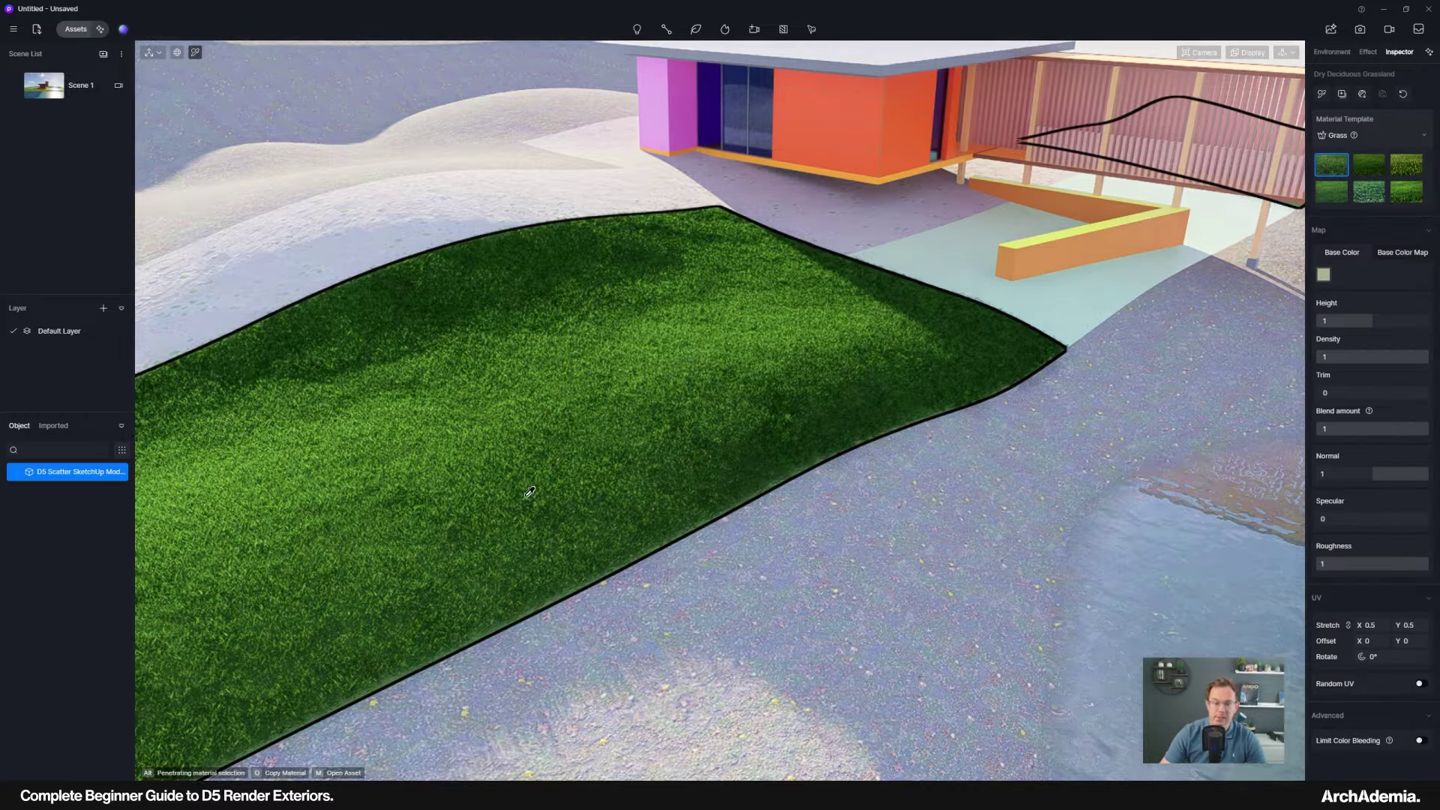
{"action": "right_click_drag", "start_coordinate": [528, 492], "coordinate": [598, 475]}
{"action": "scroll", "coordinate": [582, 398], "scroll_direction": "up", "scroll_amount": 3}
{"action": "scroll", "coordinate": [674, 362], "scroll_direction": "down", "scroll_amount": 3}
{"action": "scroll", "coordinate": [597, 475], "scroll_direction": "down", "scroll_amount": 3}
{"action": "scroll", "coordinate": [591, 473], "scroll_direction": "up", "scroll_amount": 2}
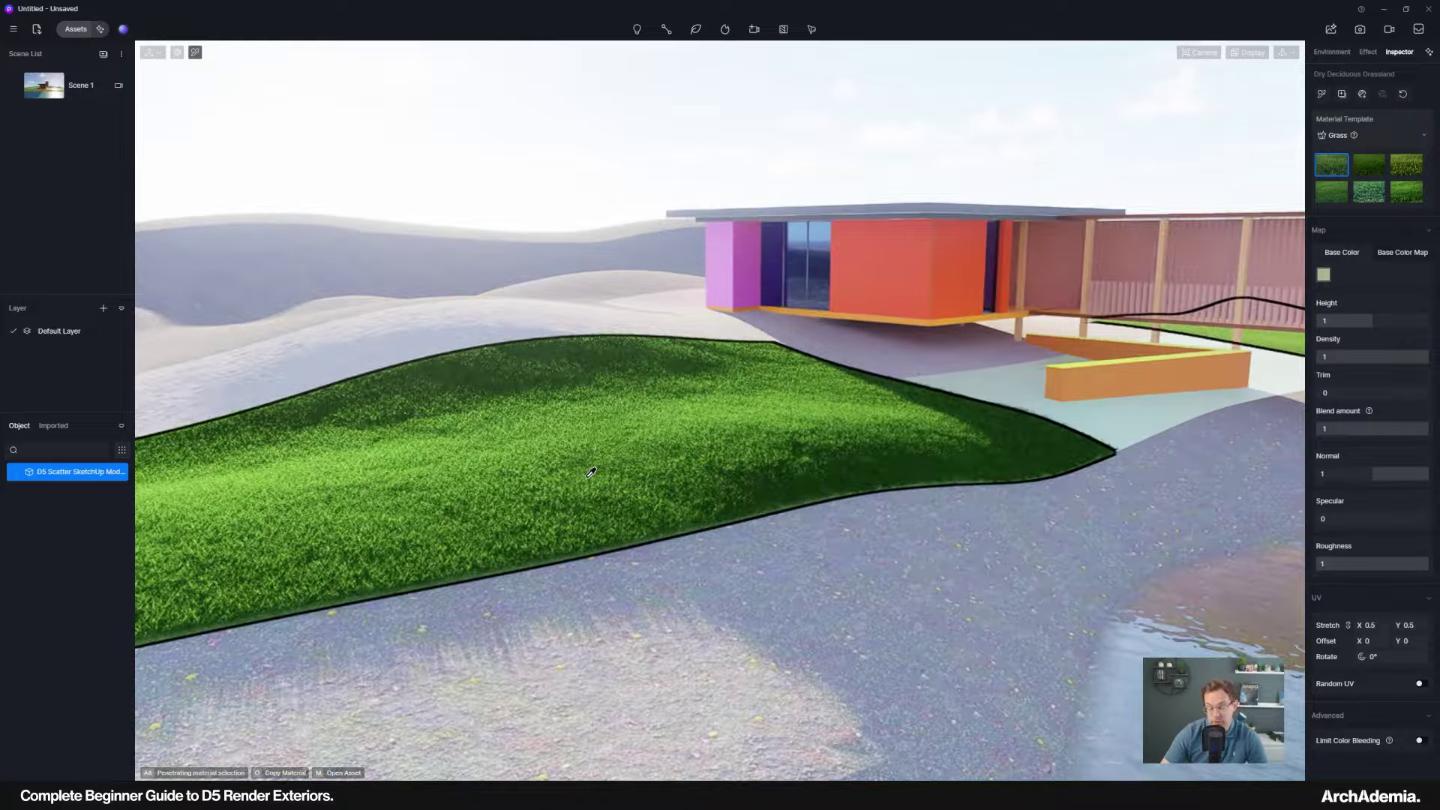
Undo the switch to the Grass template on the hillside.
{"action": "scroll", "coordinate": [591, 472], "scroll_direction": "down", "scroll_amount": 2}
{"action": "key", "text": "ctrl+z"}
{"action": "scroll", "coordinate": [541, 489], "scroll_direction": "down", "scroll_amount": 1}
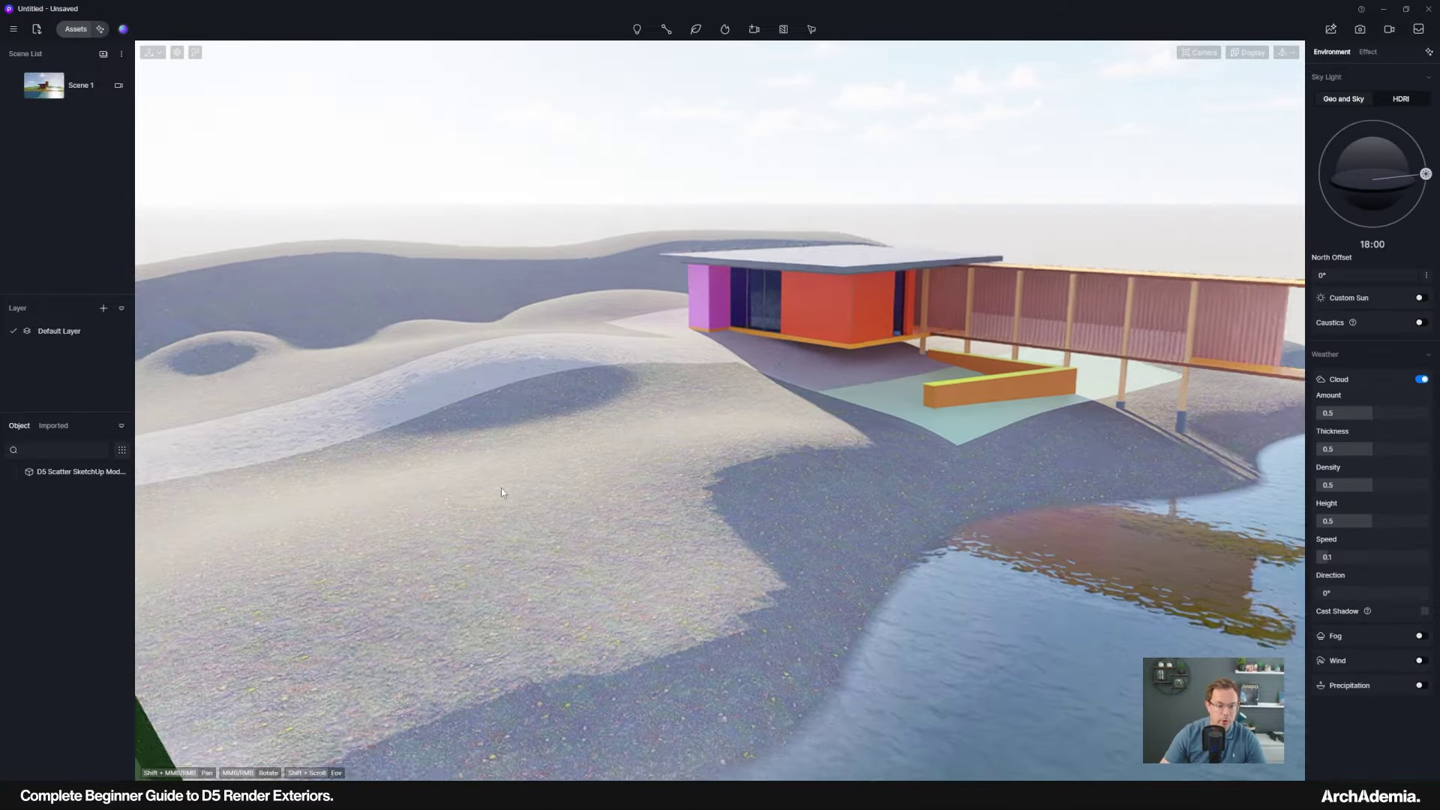
Copy the Dry Deciduous Grassland material from the hillside onto the teal ground around the low retaining wall.
{"action": "scroll", "coordinate": [501, 488], "scroll_direction": "up", "scroll_amount": 2}
{"action": "scroll", "coordinate": [452, 480], "scroll_direction": "down", "scroll_amount": 4}
{"action": "right_click_drag", "start_coordinate": [501, 488], "coordinate": [480, 525]}
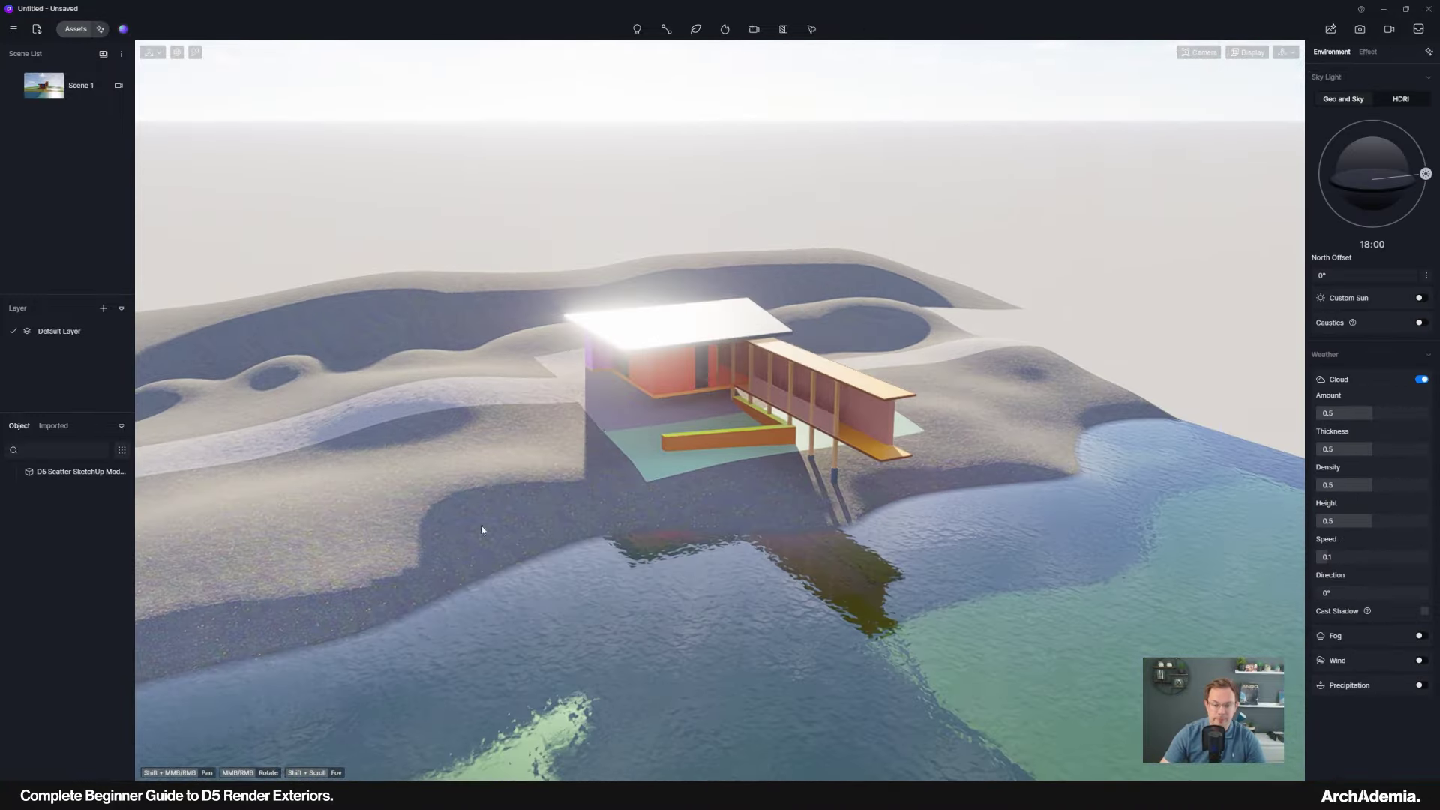
{"action": "scroll", "coordinate": [606, 431], "scroll_direction": "up", "scroll_amount": 4}
{"action": "right_click_drag", "start_coordinate": [709, 402], "coordinate": [723, 441]}
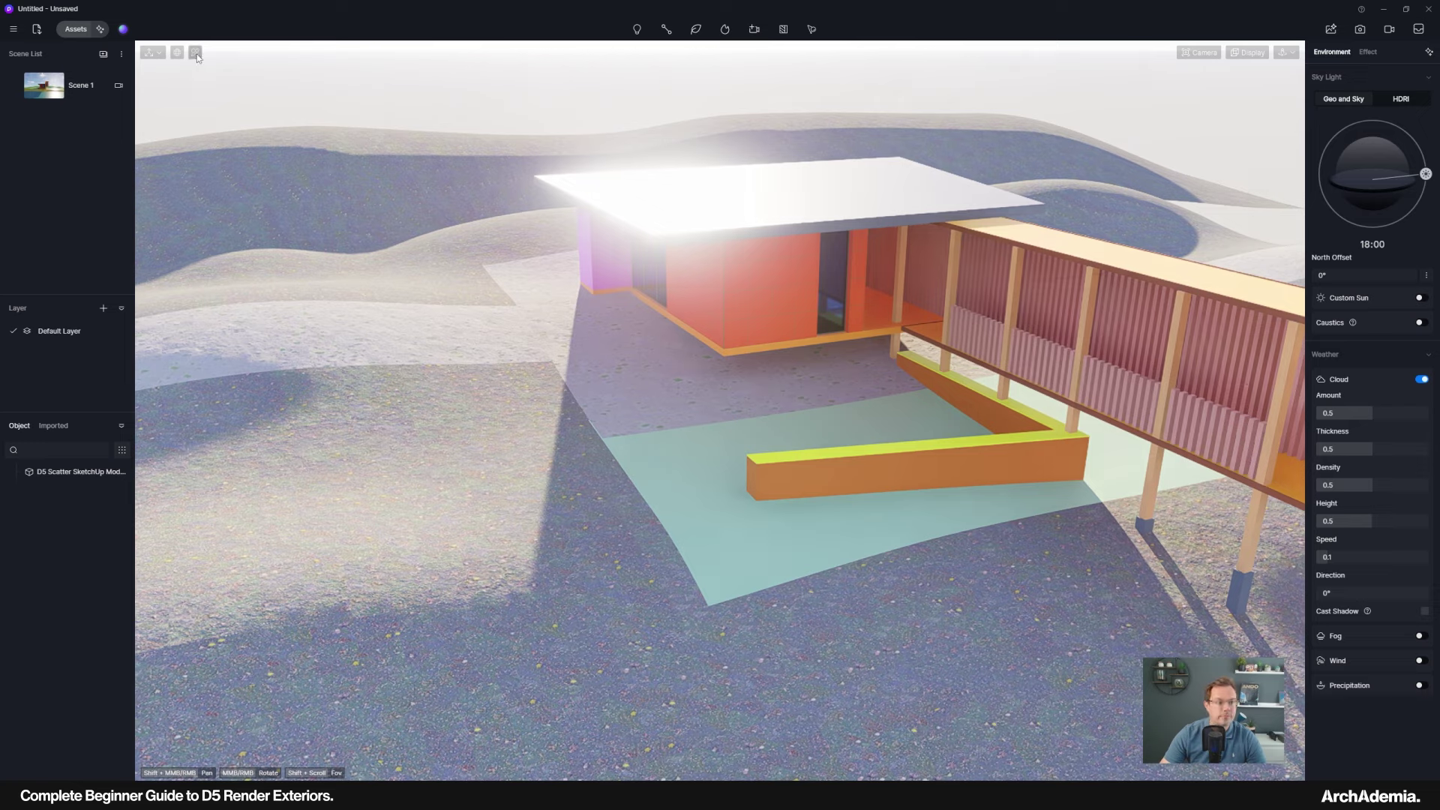
{"action": "left_click", "coordinate": [420, 459]}
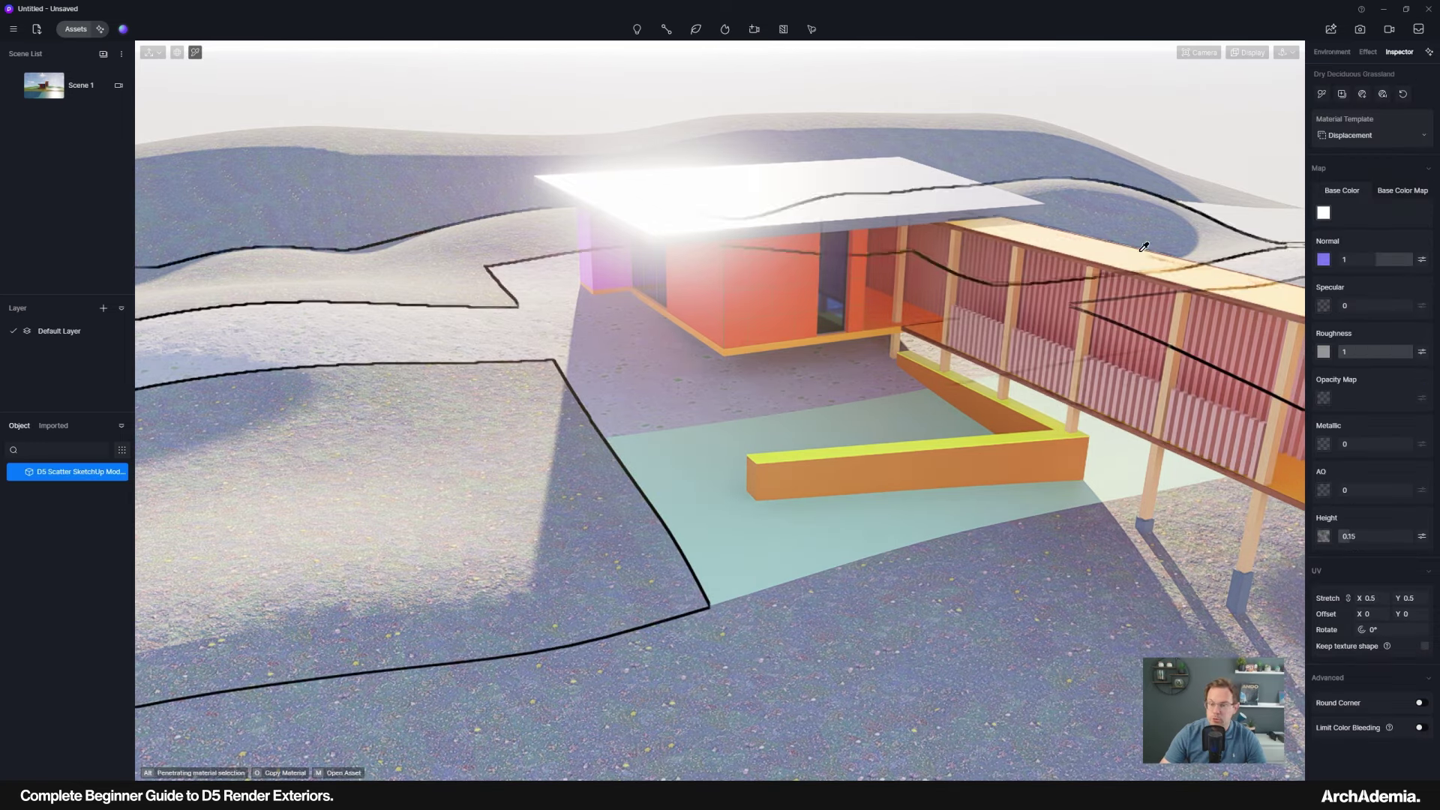
{"action": "right_click_drag", "start_coordinate": [451, 434], "coordinate": [479, 400]}
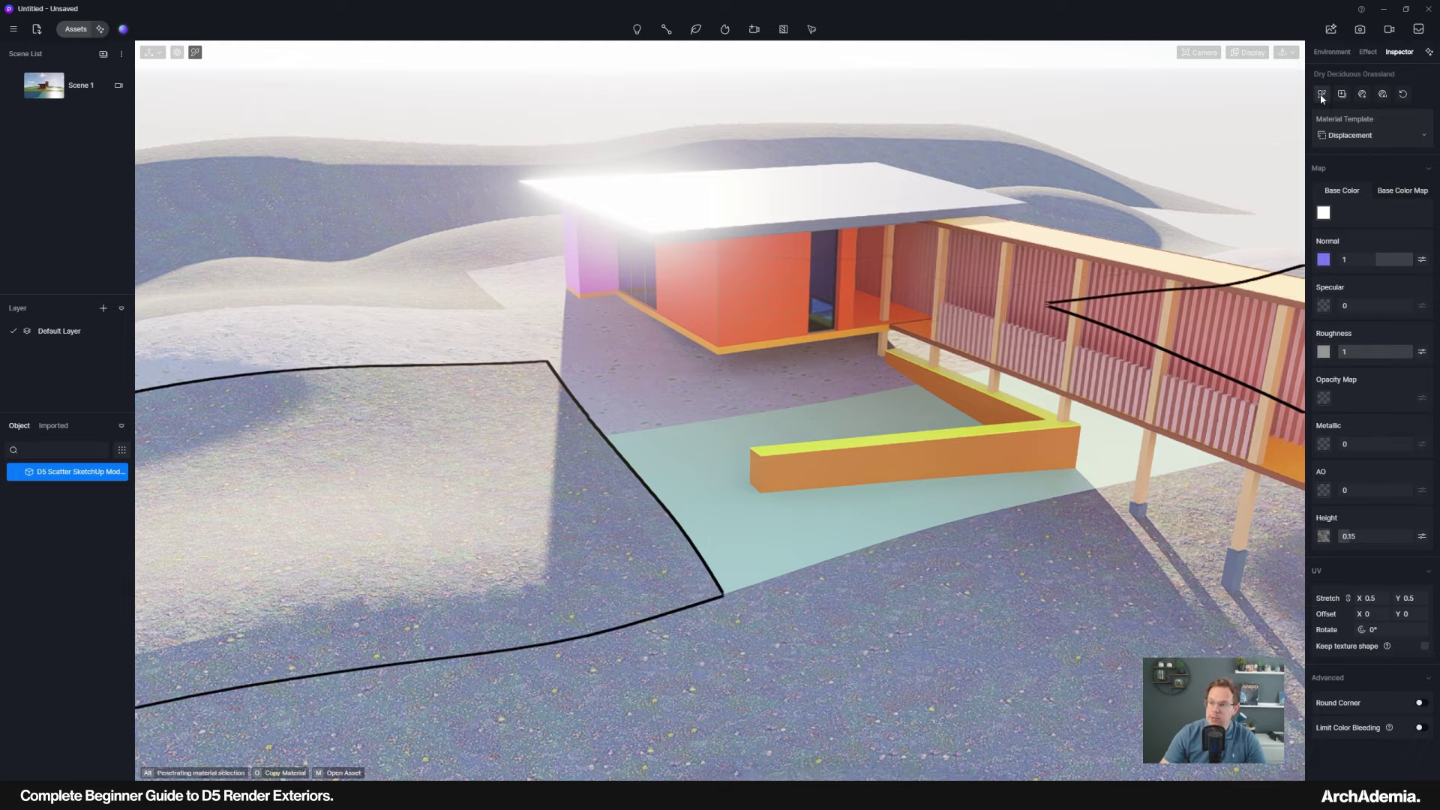
{"action": "scroll", "coordinate": [743, 497], "scroll_direction": "down", "scroll_amount": 10}
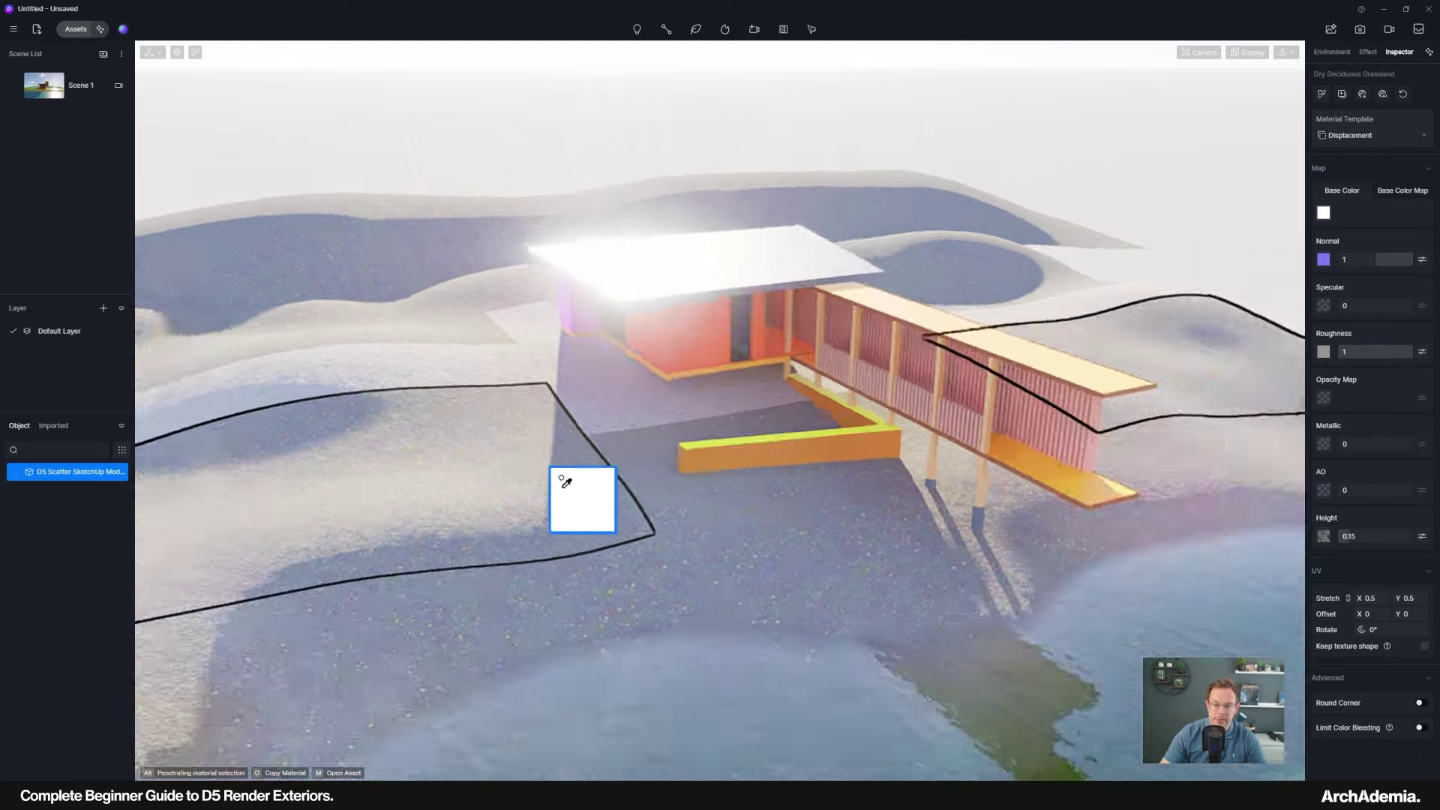
Reopen the asset library in front of the low wall, show the Concrete category and clear the grass search.
{"action": "scroll", "coordinate": [691, 432], "scroll_direction": "up", "scroll_amount": 10}
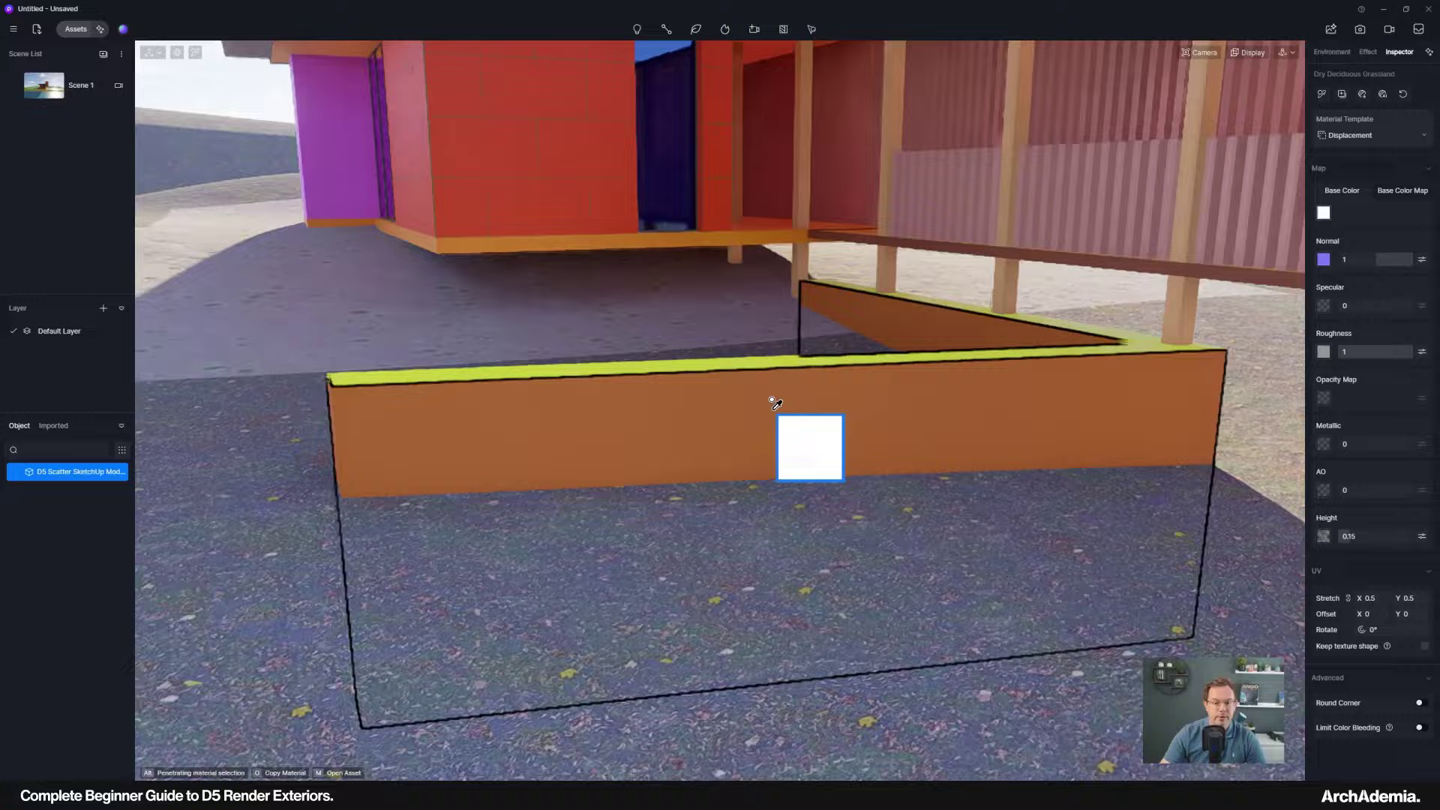
{"action": "right_click_drag", "start_coordinate": [772, 400], "coordinate": [789, 445]}
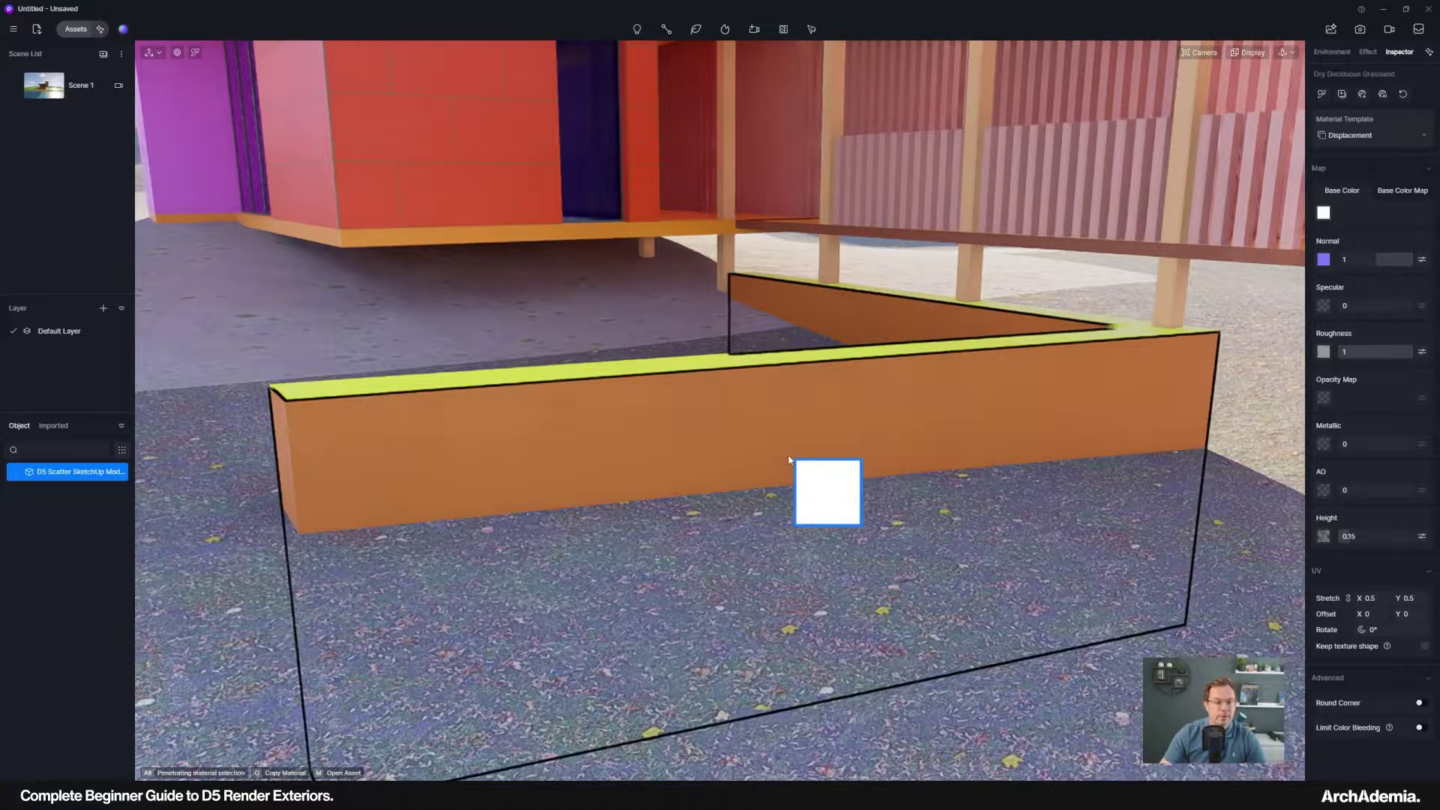
{"action": "scroll", "coordinate": [750, 458], "scroll_direction": "down", "scroll_amount": 3}
{"action": "left_click", "coordinate": [80, 33]}
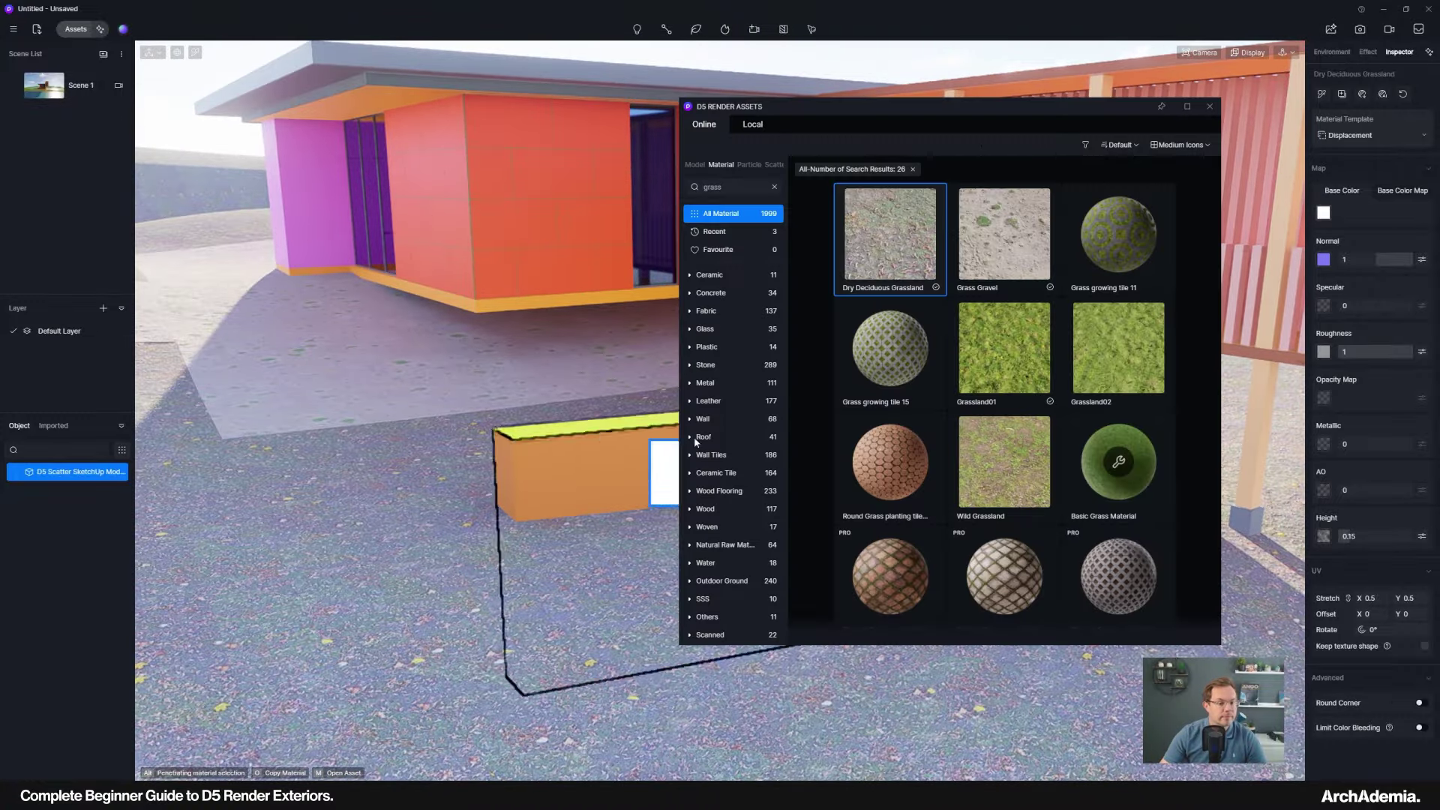
{"action": "left_click_drag", "start_coordinate": [822, 110], "coordinate": [707, 111]}
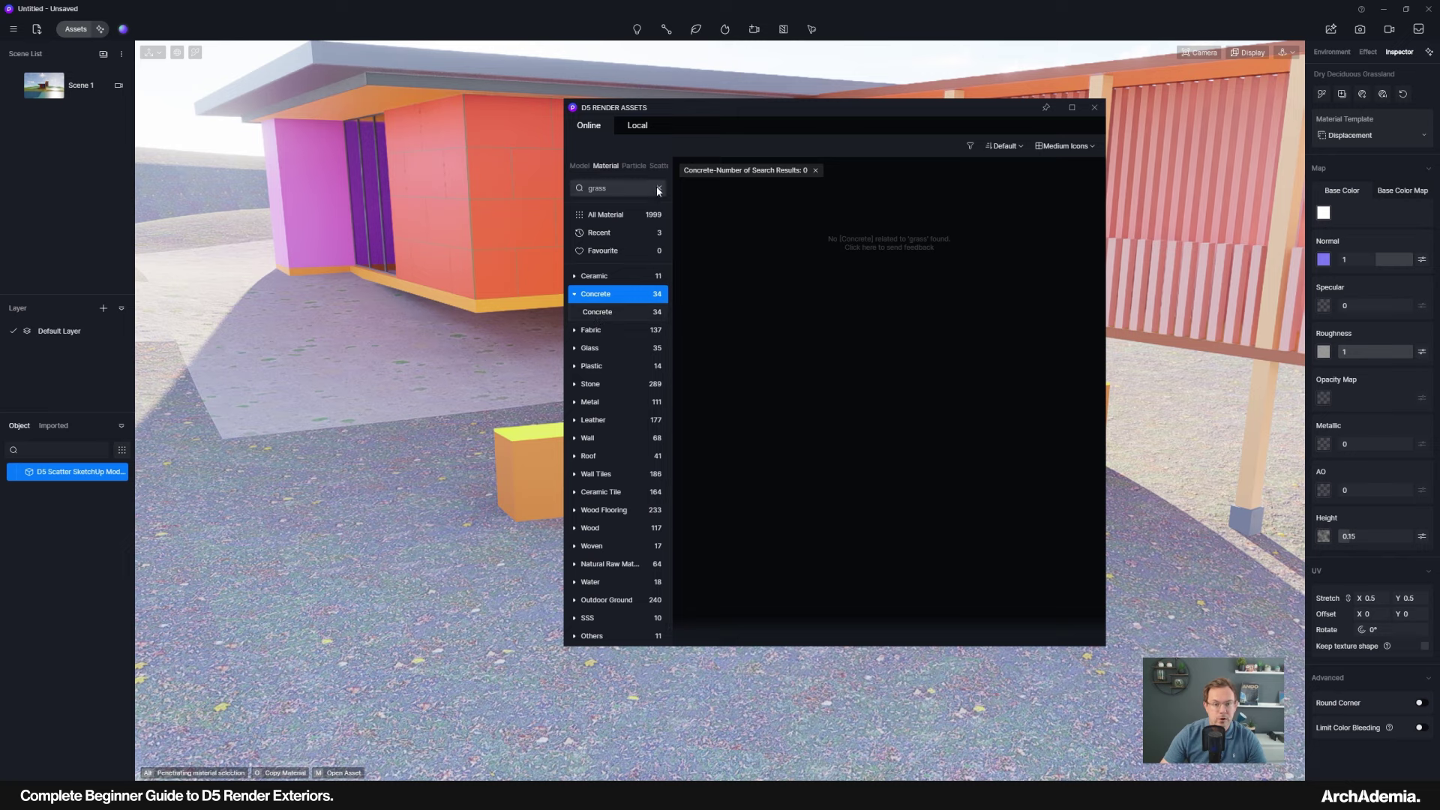
{"action": "left_click_drag", "start_coordinate": [681, 126], "coordinate": [216, 122]}
Browse the concrete materials and download Rough Concrete 04.
{"action": "scroll", "coordinate": [450, 495], "scroll_direction": "down", "scroll_amount": 5}
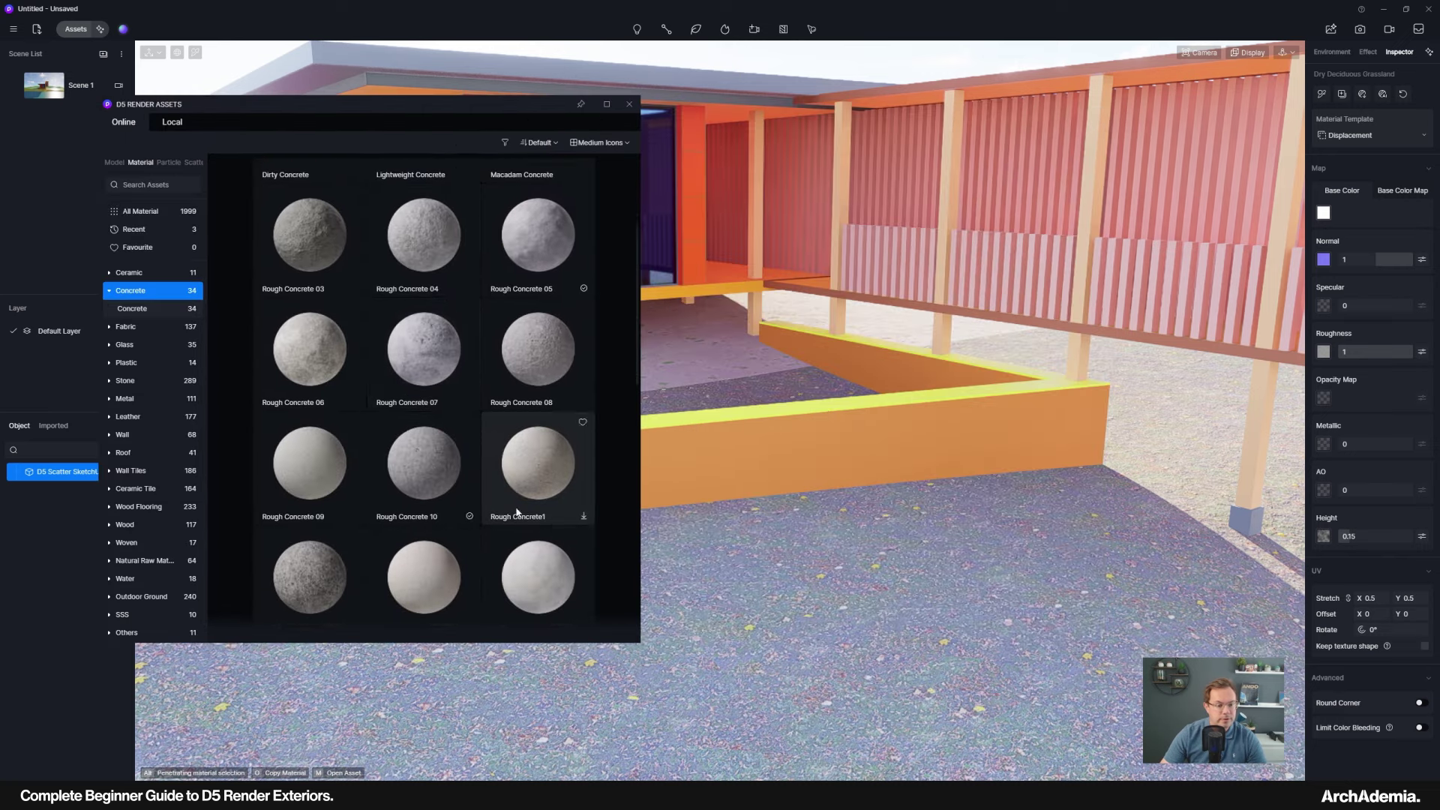
{"action": "scroll", "coordinate": [529, 505], "scroll_direction": "down", "scroll_amount": 2}
{"action": "scroll", "coordinate": [534, 529], "scroll_direction": "up", "scroll_amount": 5}
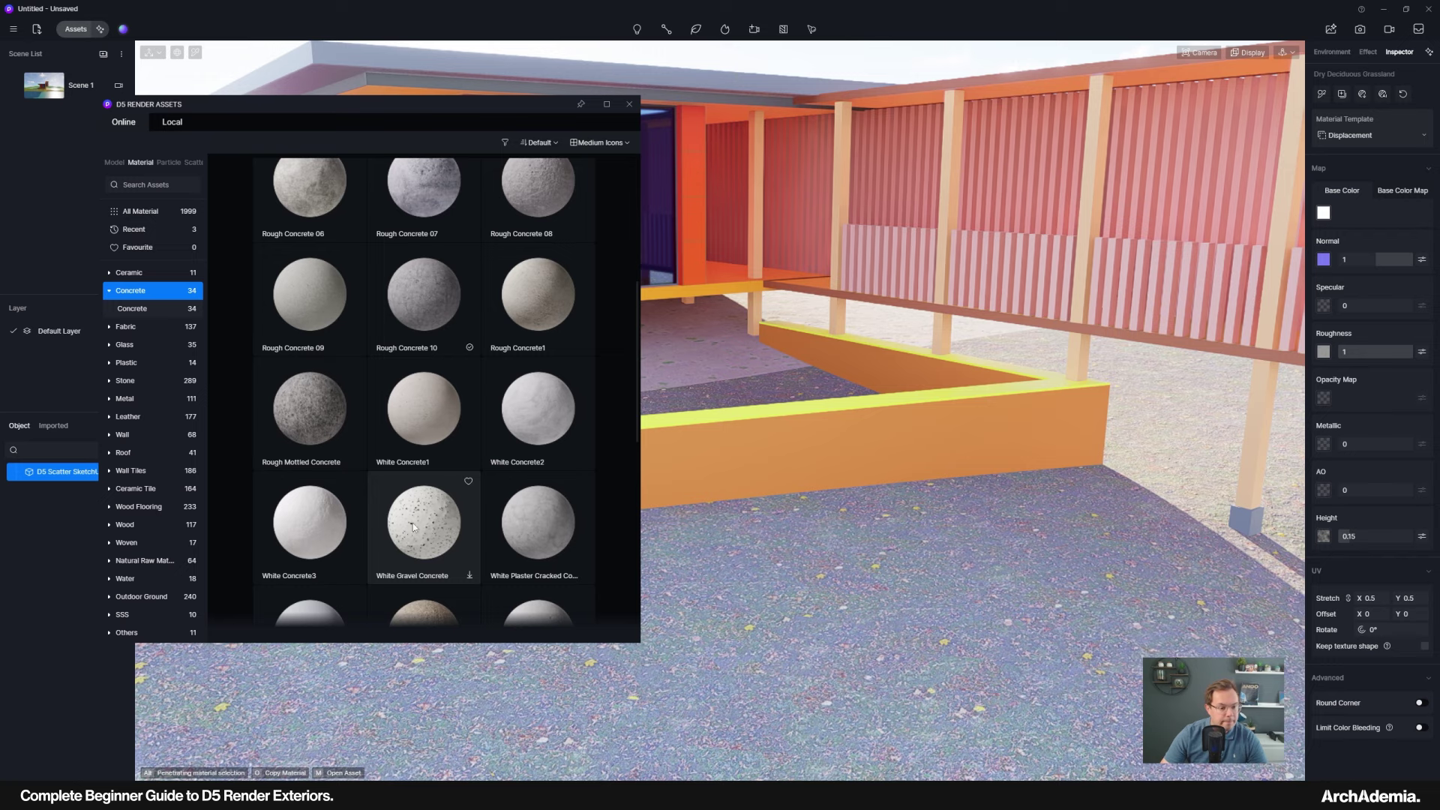
{"action": "scroll", "coordinate": [333, 528], "scroll_direction": "up", "scroll_amount": 3}
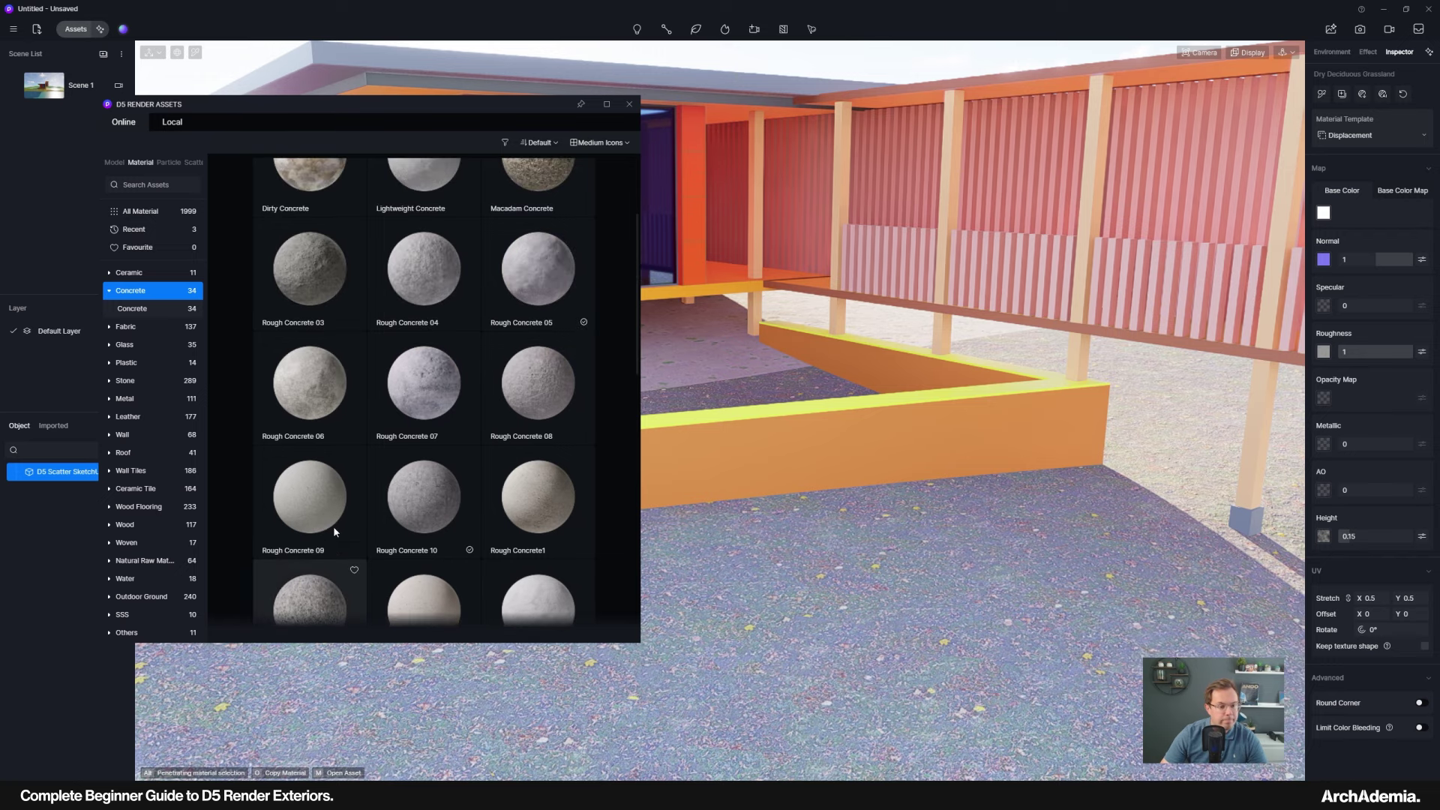
{"action": "left_click", "coordinate": [430, 290]}
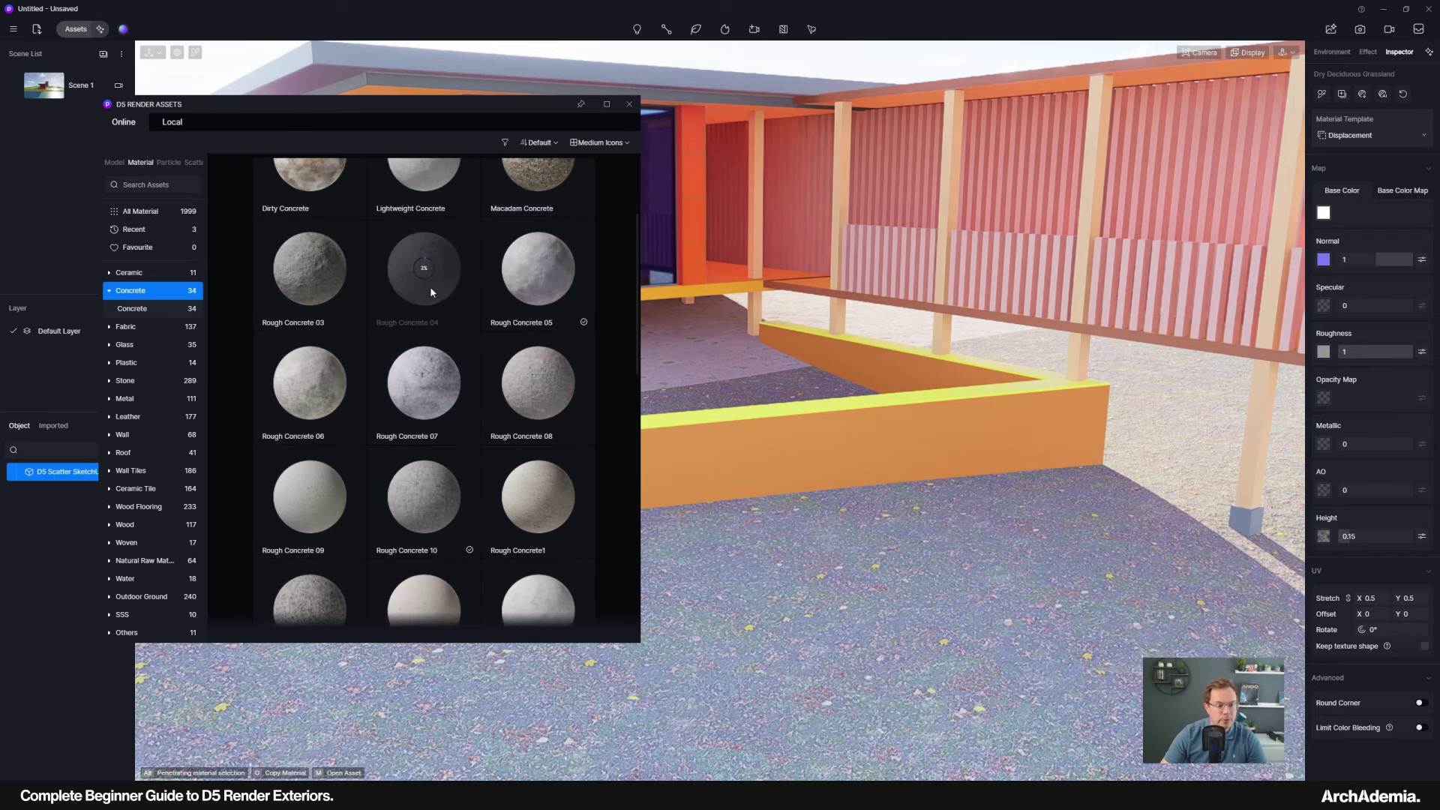
Apply the Rough Concrete 05 material to the yellow floor slab beneath the lodge.
{"action": "left_click_drag", "start_coordinate": [450, 118], "coordinate": [319, 126]}
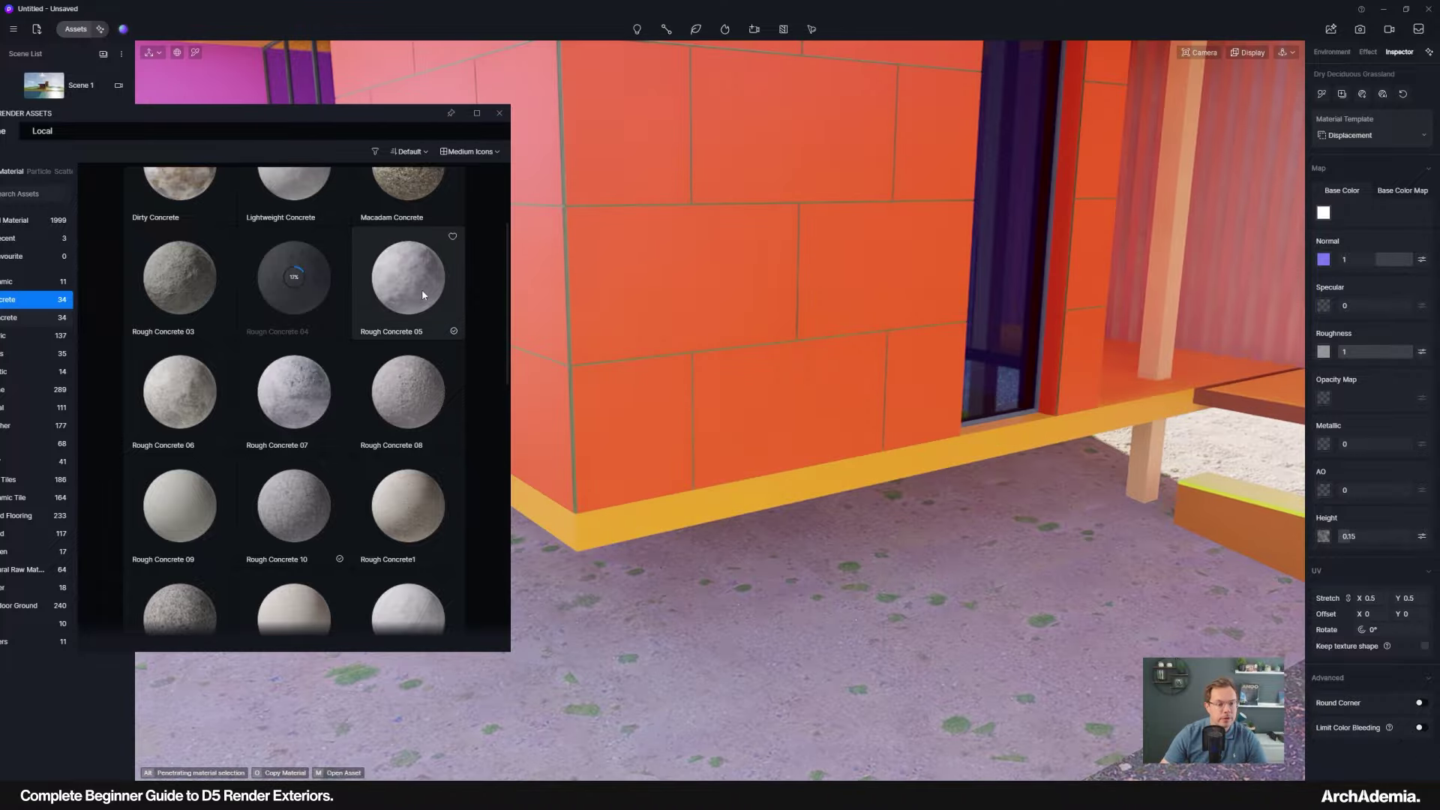
{"action": "left_click_drag", "start_coordinate": [422, 290], "coordinate": [630, 542]}
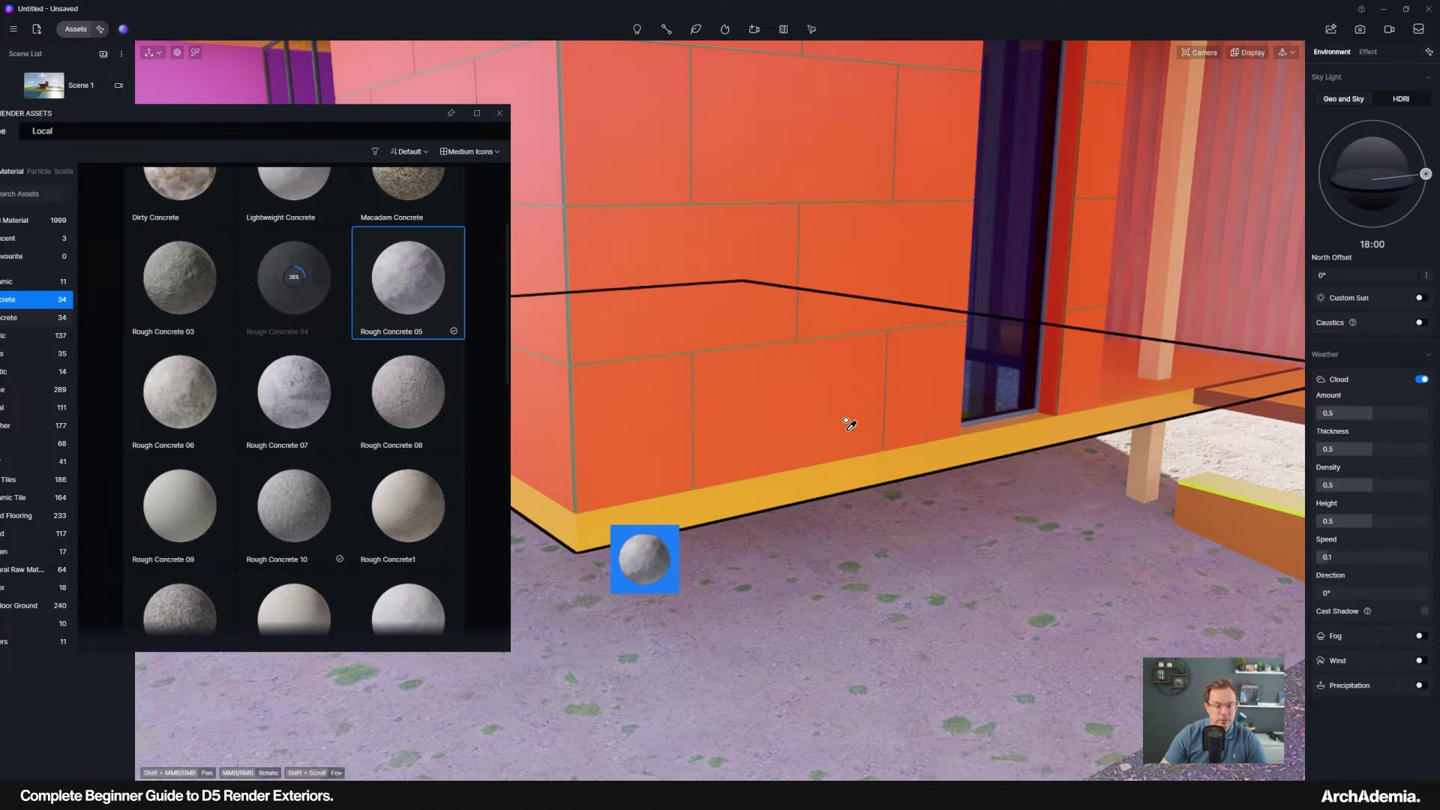
{"action": "scroll", "coordinate": [765, 423], "scroll_direction": "down", "scroll_amount": 2}
{"action": "scroll", "coordinate": [701, 443], "scroll_direction": "up", "scroll_amount": 5}
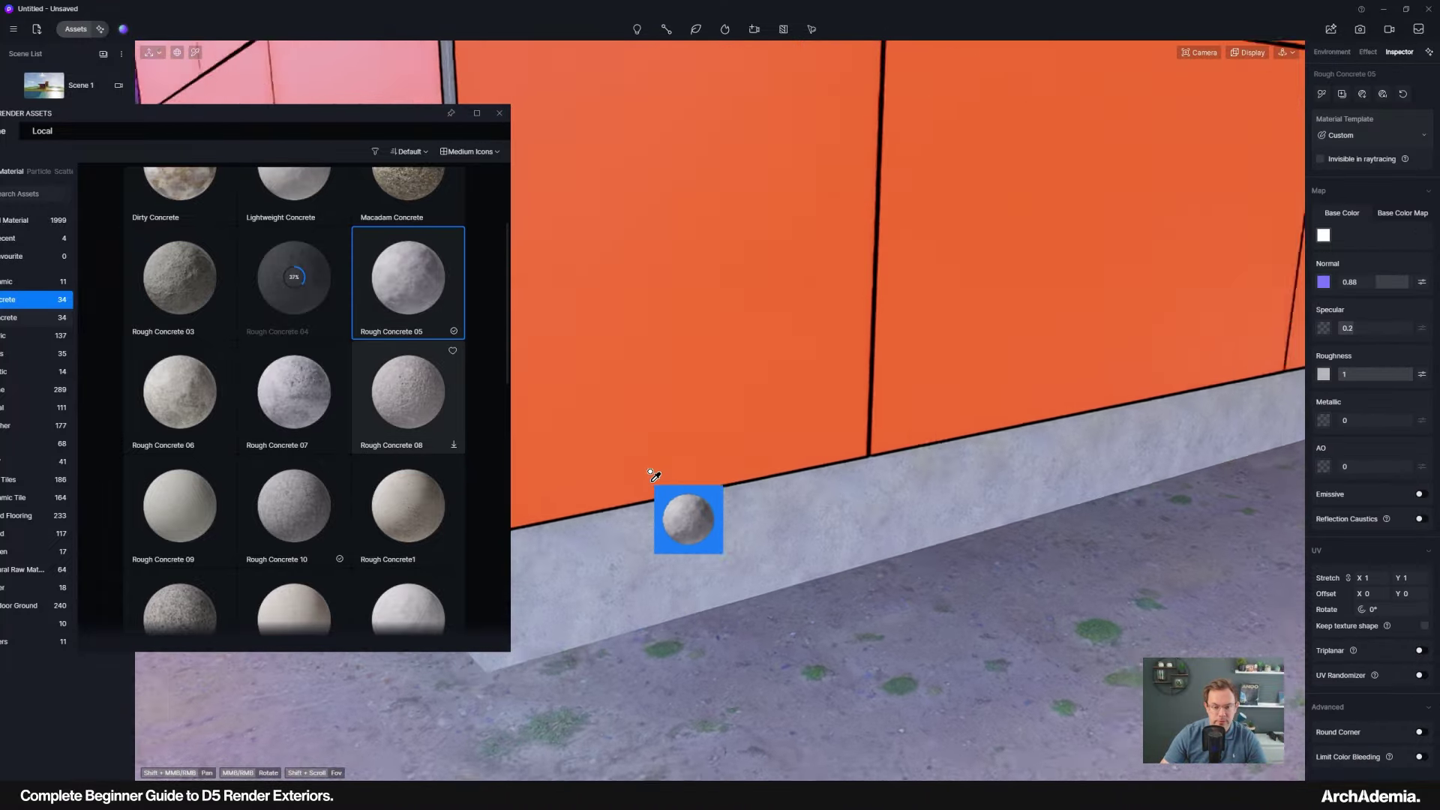
Turn on Round Corner for the floor slab's concrete material and check its edges up close.
{"action": "middle_click_drag", "start_coordinate": [651, 480], "coordinate": [757, 340]}
{"action": "scroll", "coordinate": [726, 367], "scroll_direction": "down", "scroll_amount": 2}
{"action": "scroll", "coordinate": [1420, 723], "scroll_direction": "down", "scroll_amount": 1}
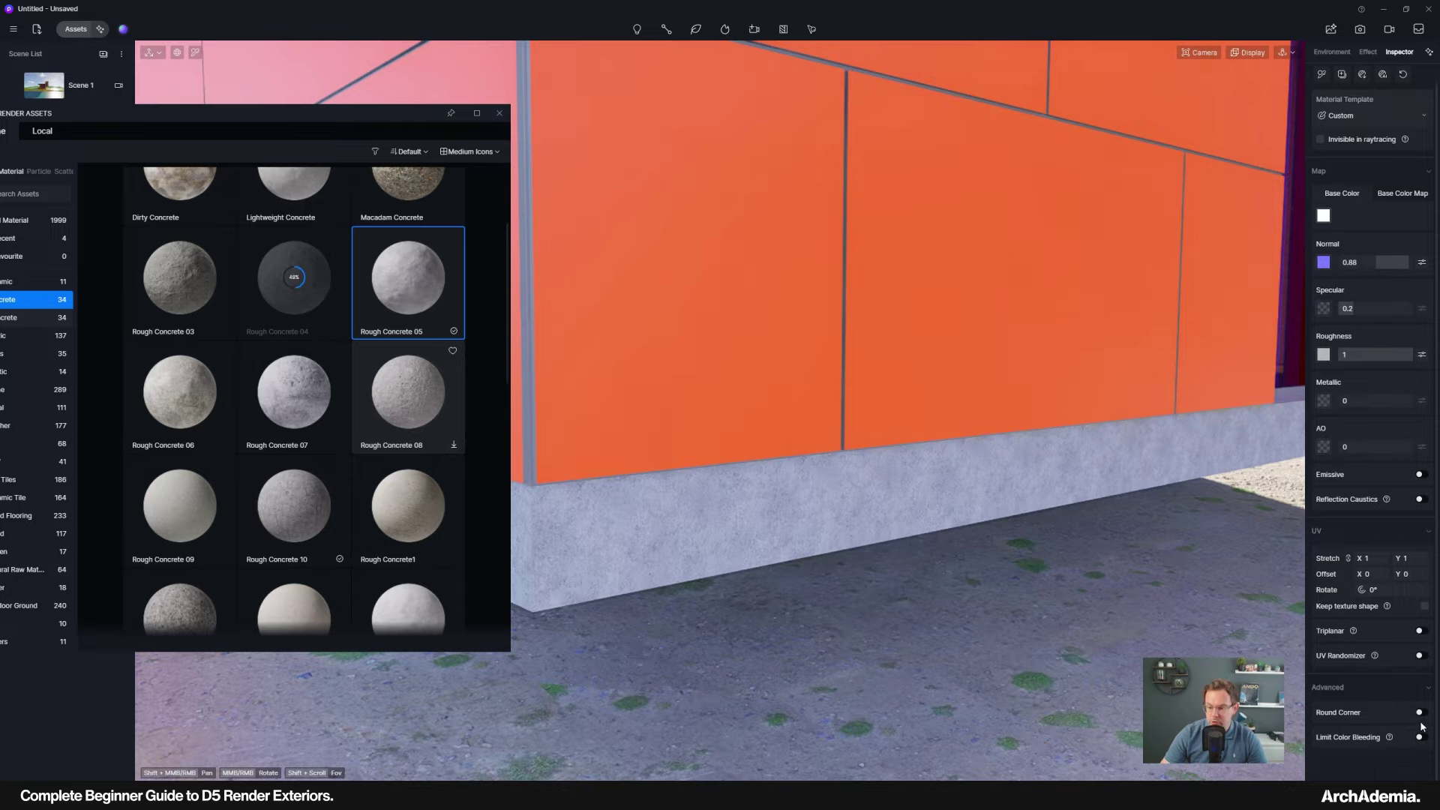
{"action": "scroll", "coordinate": [725, 480], "scroll_direction": "down", "scroll_amount": 2}
{"action": "scroll", "coordinate": [642, 466], "scroll_direction": "up", "scroll_amount": 2}
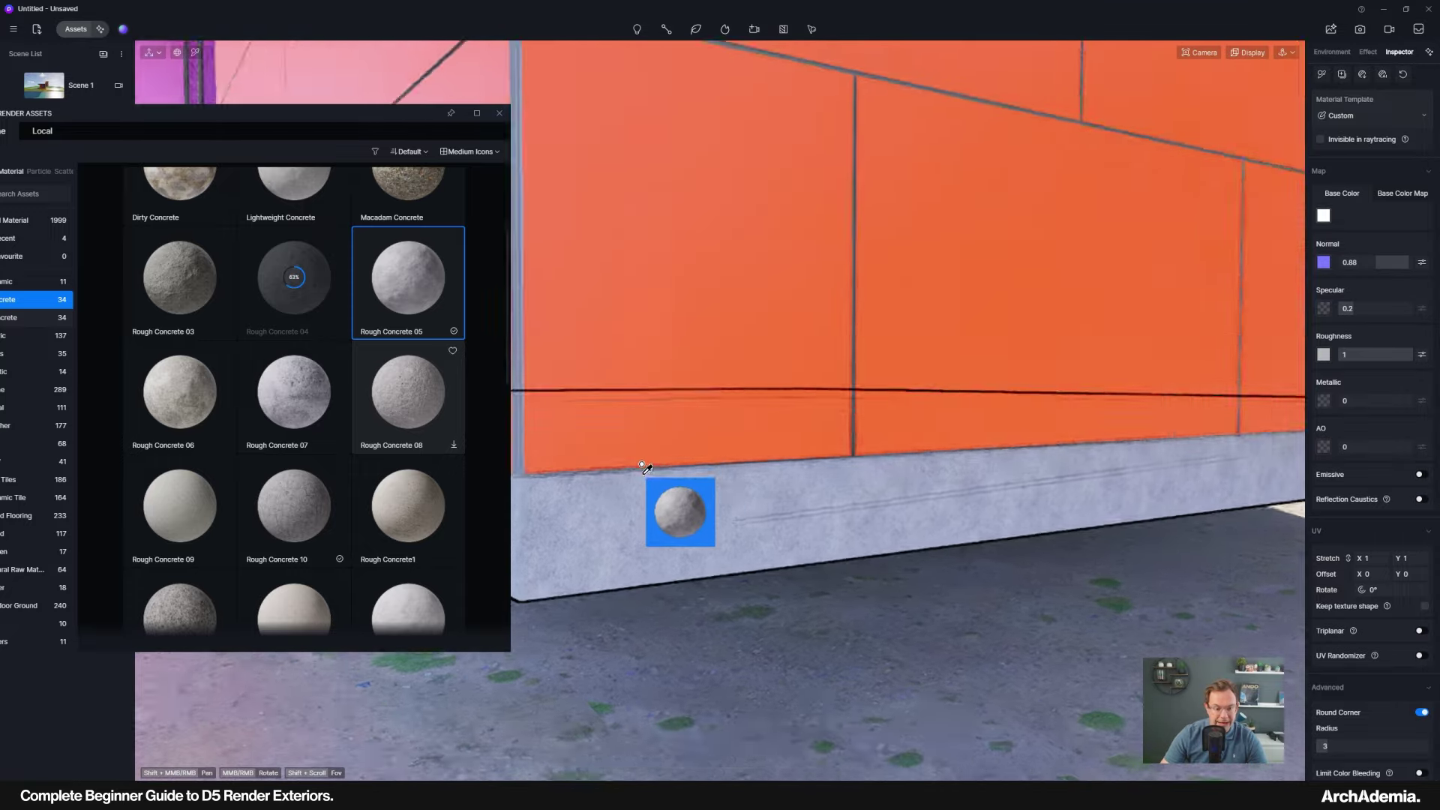
{"action": "scroll", "coordinate": [702, 453], "scroll_direction": "down", "scroll_amount": 4}
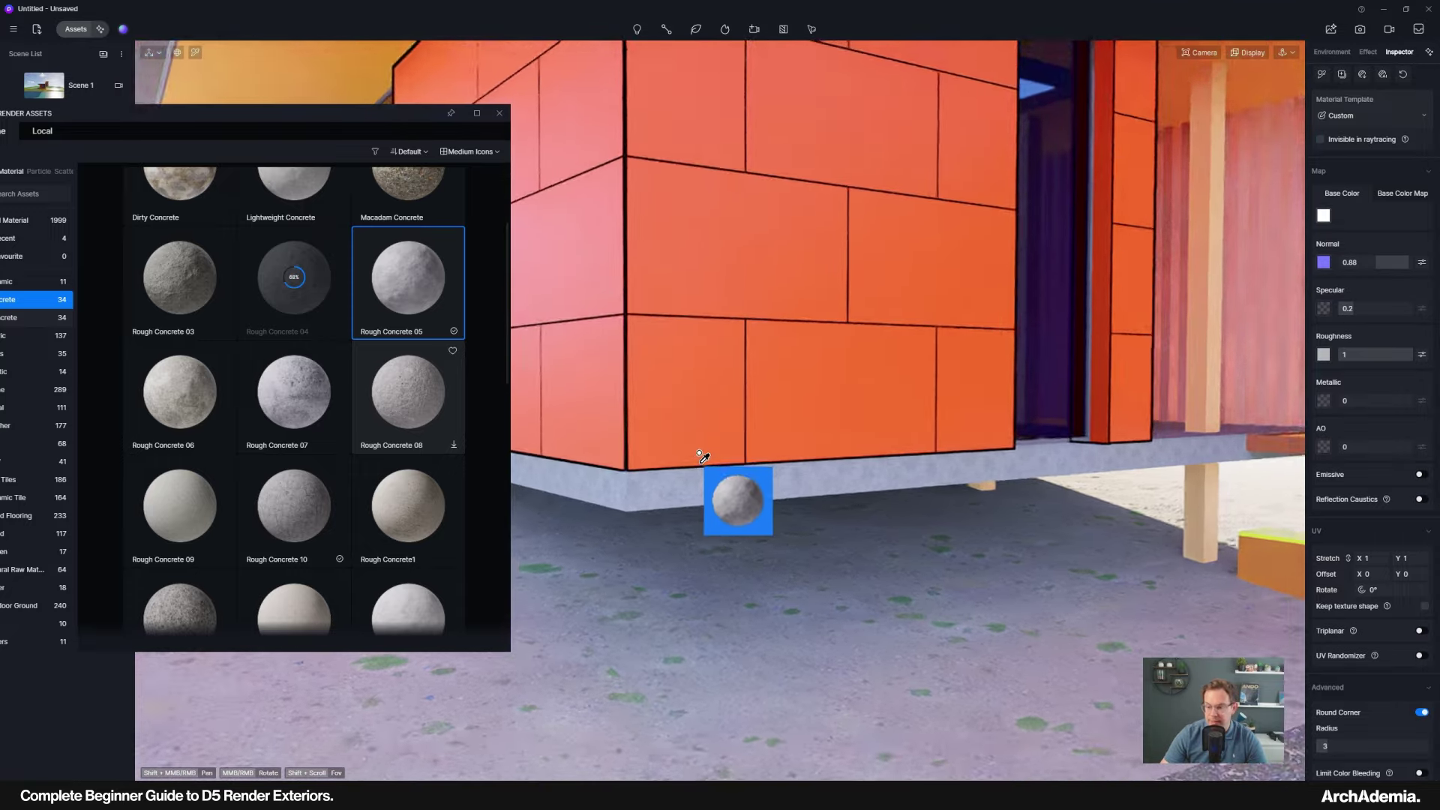
Apply the Rough Concrete 04 material to the orange low wall in front of the lodge.
{"action": "left_click_drag", "start_coordinate": [702, 456], "coordinate": [710, 401]}
{"action": "scroll", "coordinate": [708, 397], "scroll_direction": "down", "scroll_amount": 5}
{"action": "middle_click_drag", "start_coordinate": [685, 393], "coordinate": [730, 482]}
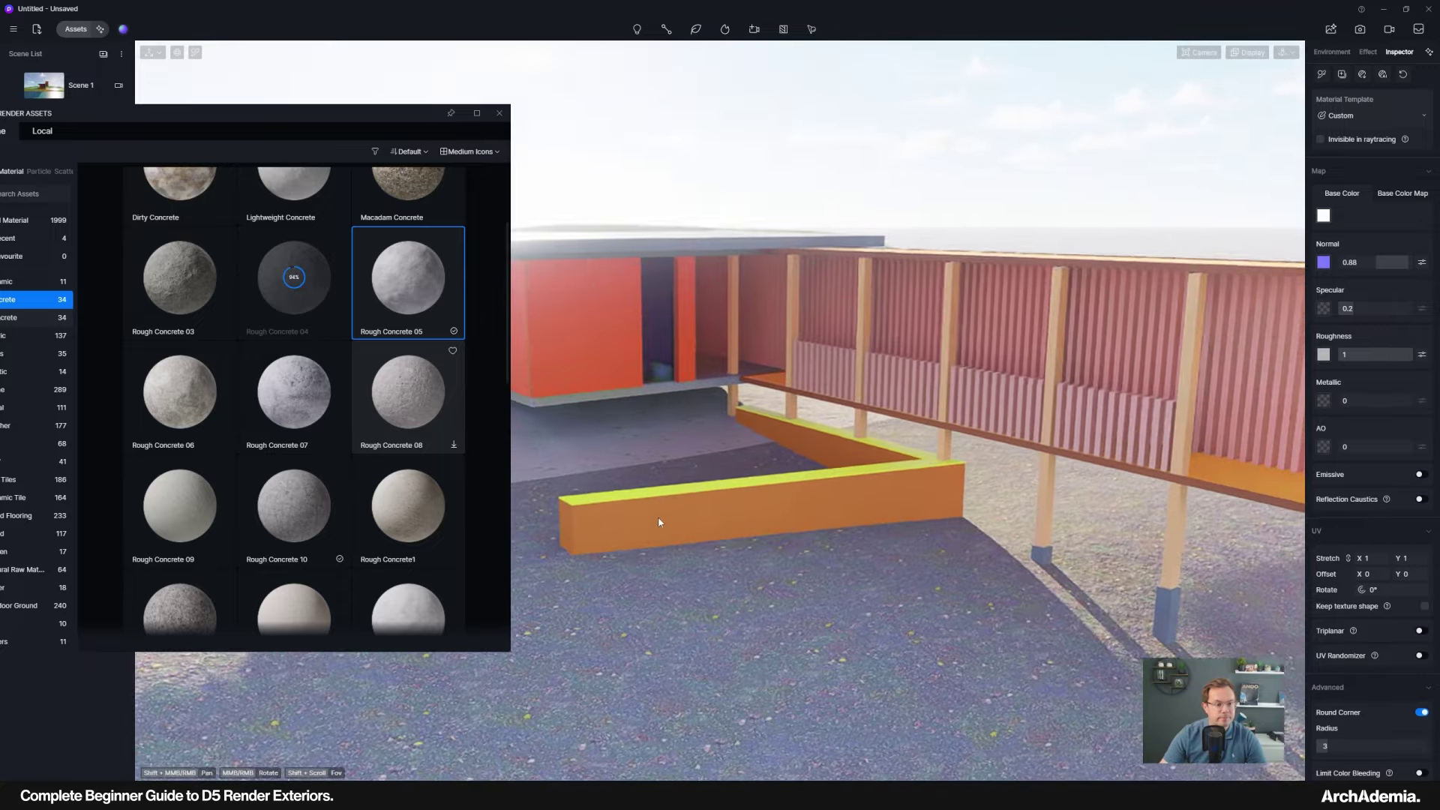
{"action": "scroll", "coordinate": [588, 538], "scroll_direction": "up", "scroll_amount": 5}
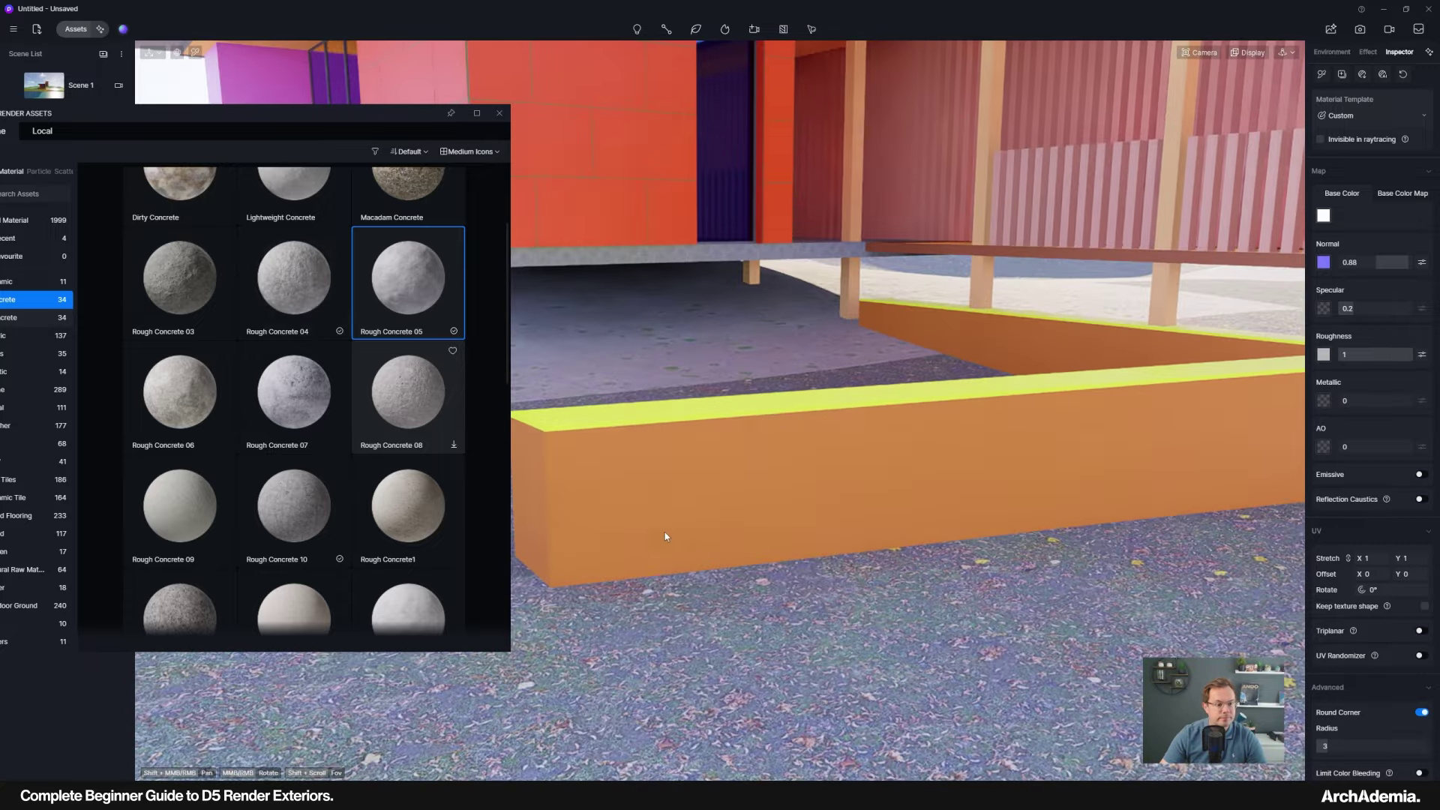
{"action": "left_click", "coordinate": [296, 303]}
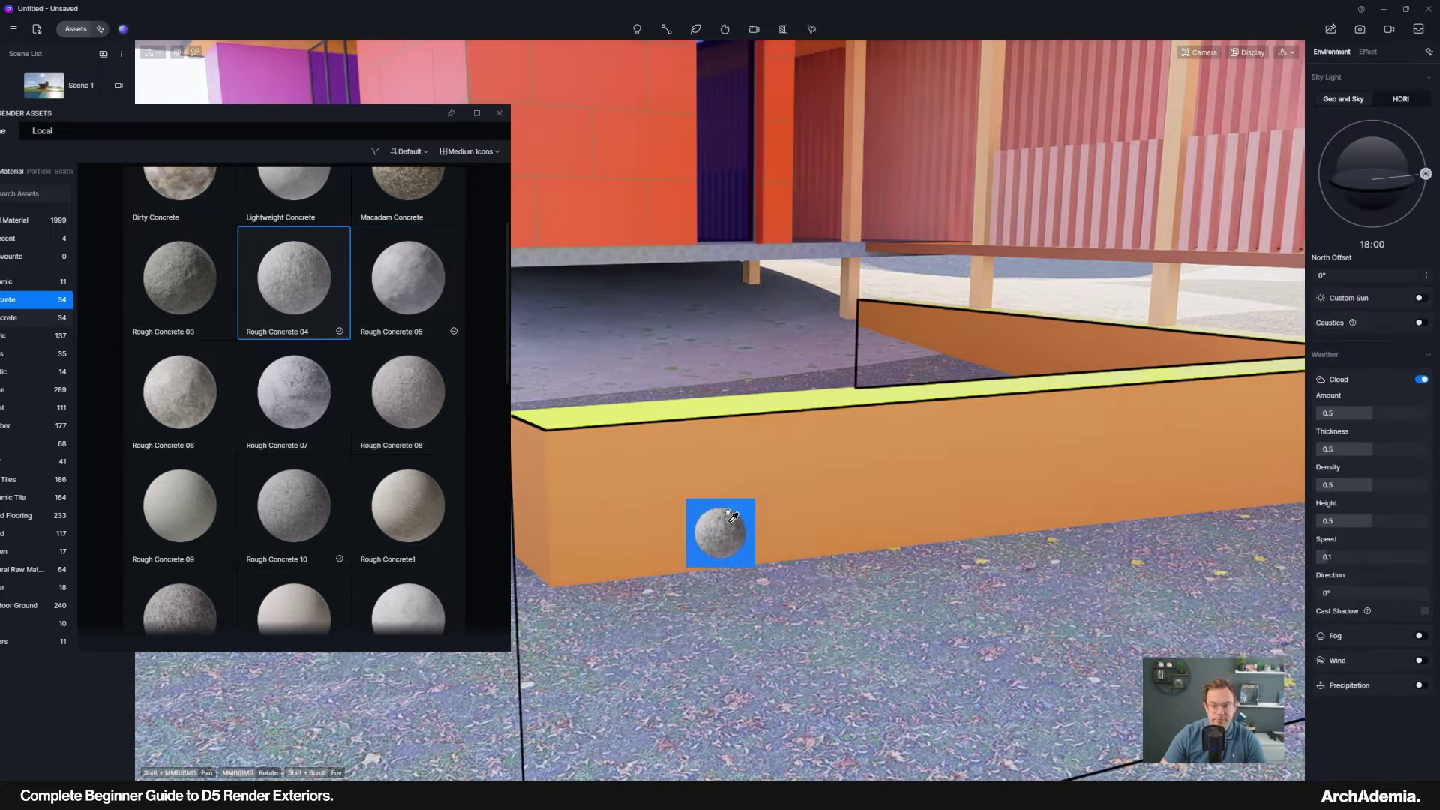
{"action": "left_click_drag", "start_coordinate": [729, 513], "coordinate": [718, 514]}
Turn on Round Corner, Triplanar and UV Randomizer for the low wall's concrete material and check the wall's surface.
{"action": "scroll", "coordinate": [833, 512], "scroll_direction": "down", "scroll_amount": 2}
{"action": "scroll", "coordinate": [653, 518], "scroll_direction": "up", "scroll_amount": 5}
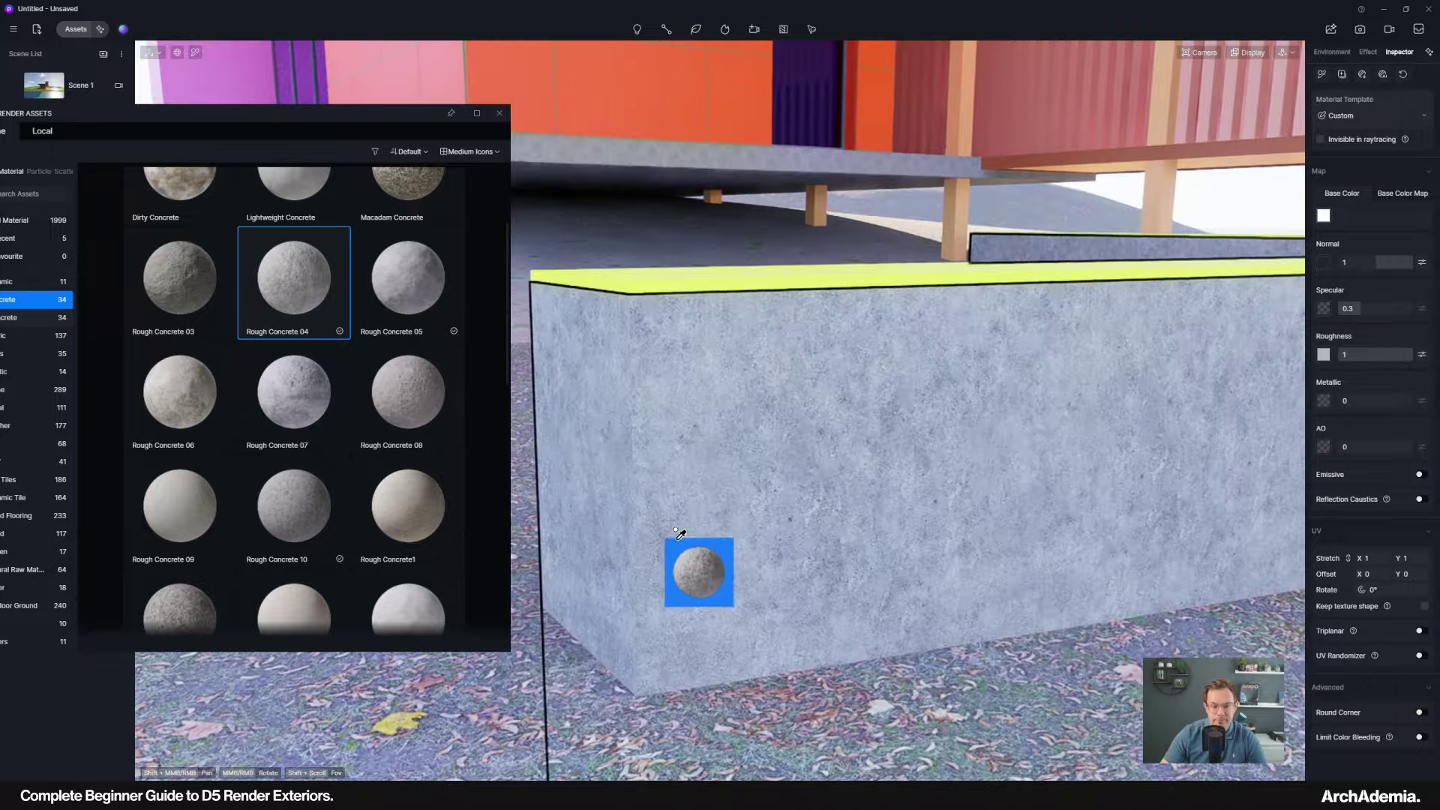
{"action": "scroll", "coordinate": [780, 571], "scroll_direction": "down", "scroll_amount": 2}
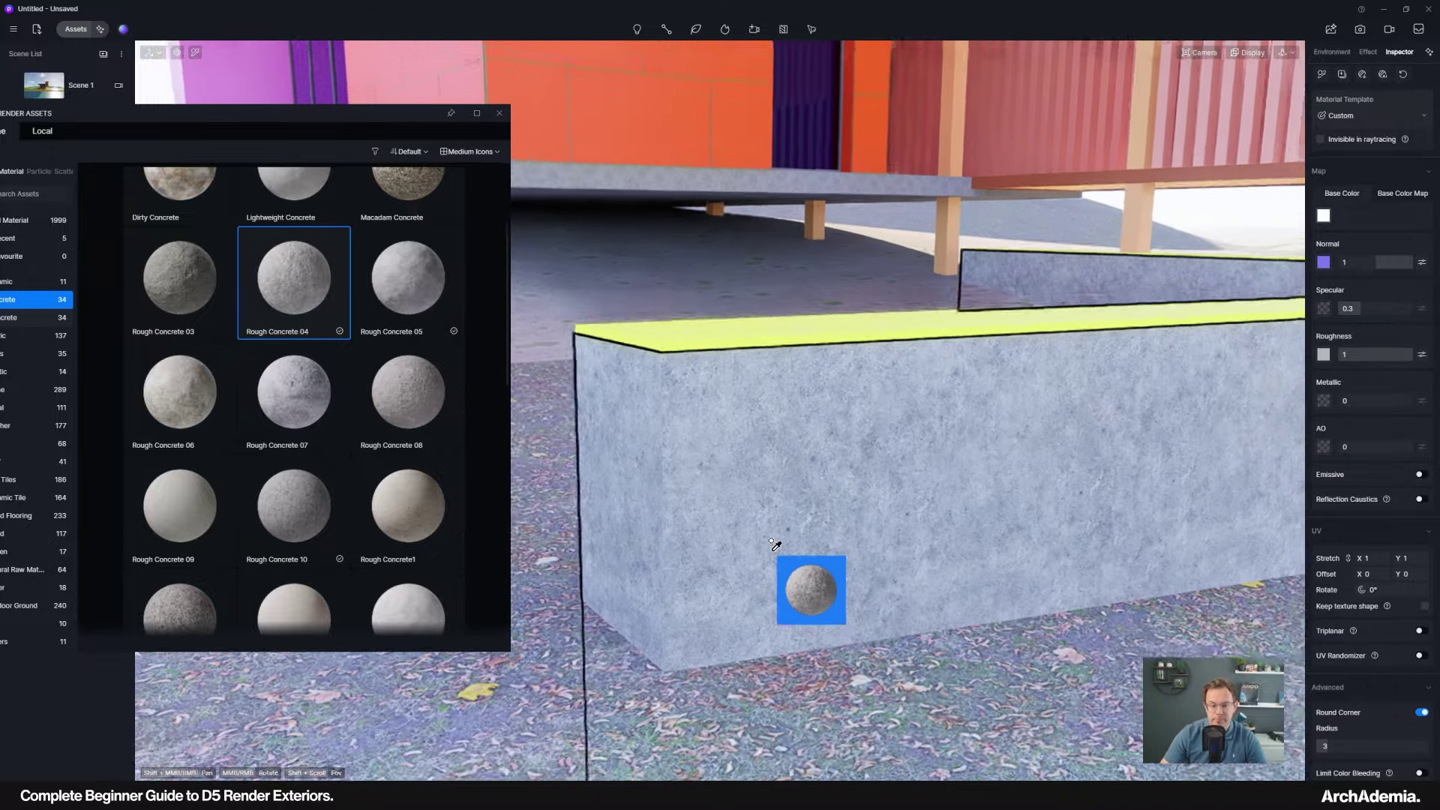
{"action": "left_click", "coordinate": [1419, 632]}
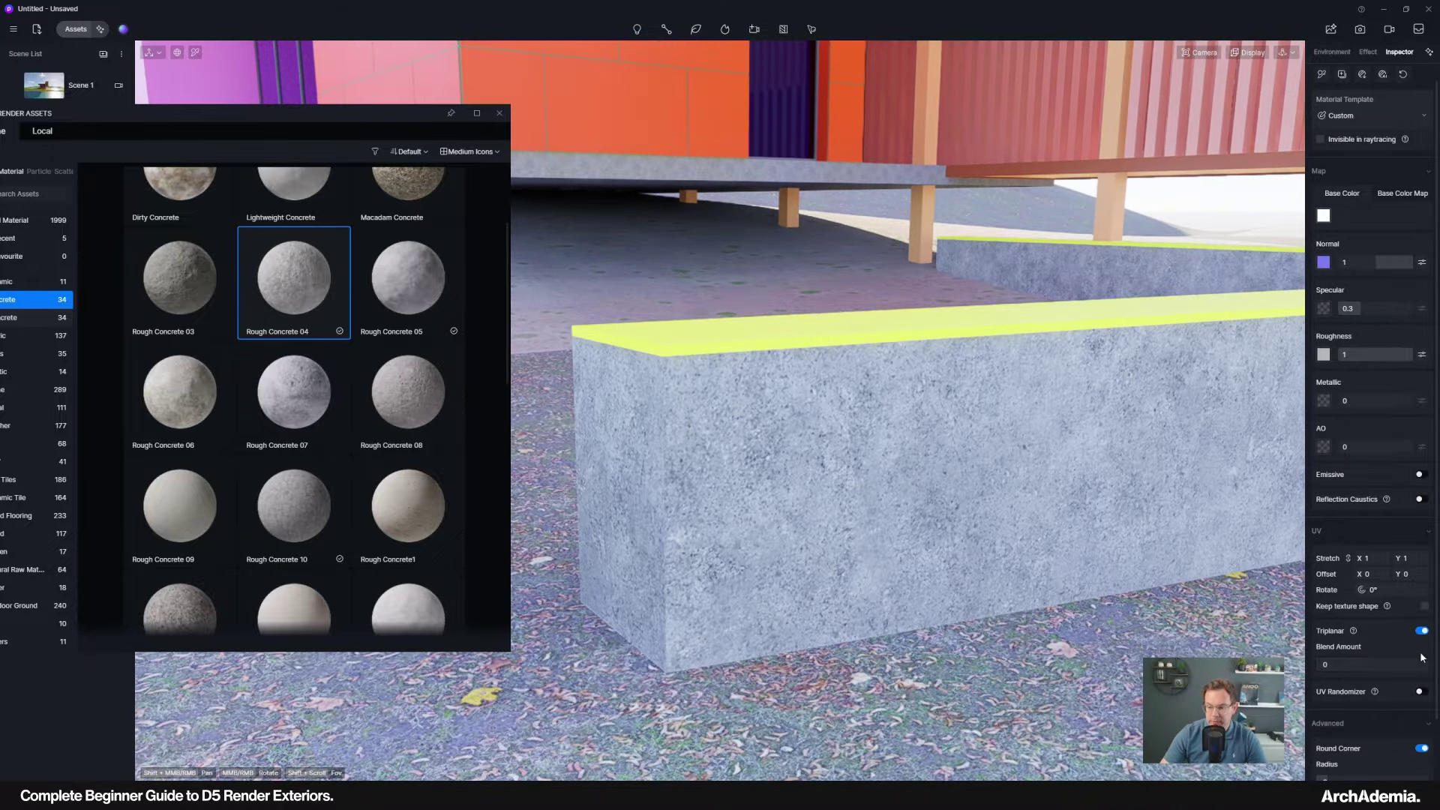
{"action": "left_click", "coordinate": [1419, 693]}
{"action": "scroll", "coordinate": [839, 562], "scroll_direction": "down", "scroll_amount": 4}
{"action": "scroll", "coordinate": [825, 559], "scroll_direction": "up", "scroll_amount": 2}
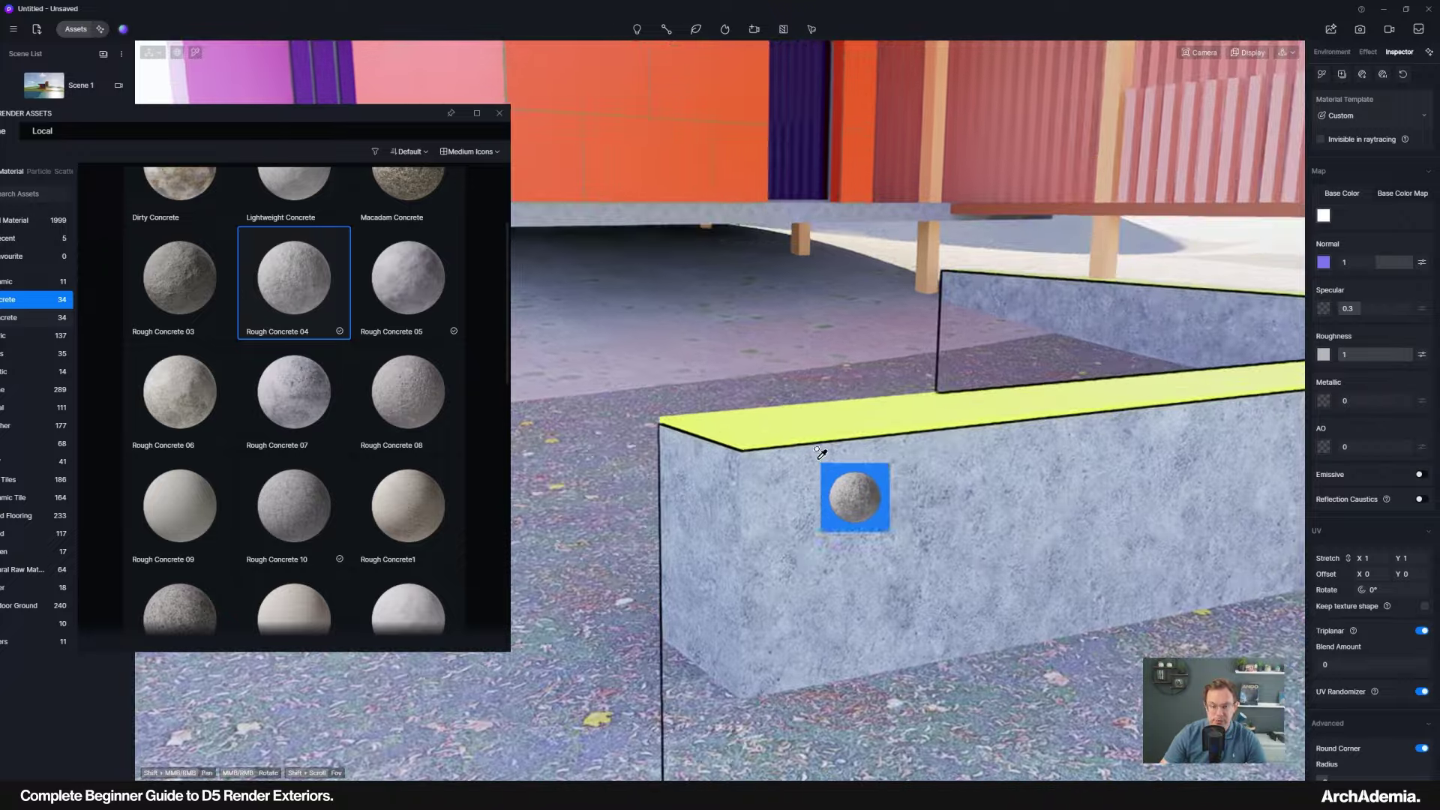
{"action": "right_click", "coordinate": [826, 515]}
{"action": "scroll", "coordinate": [717, 601], "scroll_direction": "down", "scroll_amount": 5}
{"action": "scroll", "coordinate": [732, 587], "scroll_direction": "up", "scroll_amount": 5}
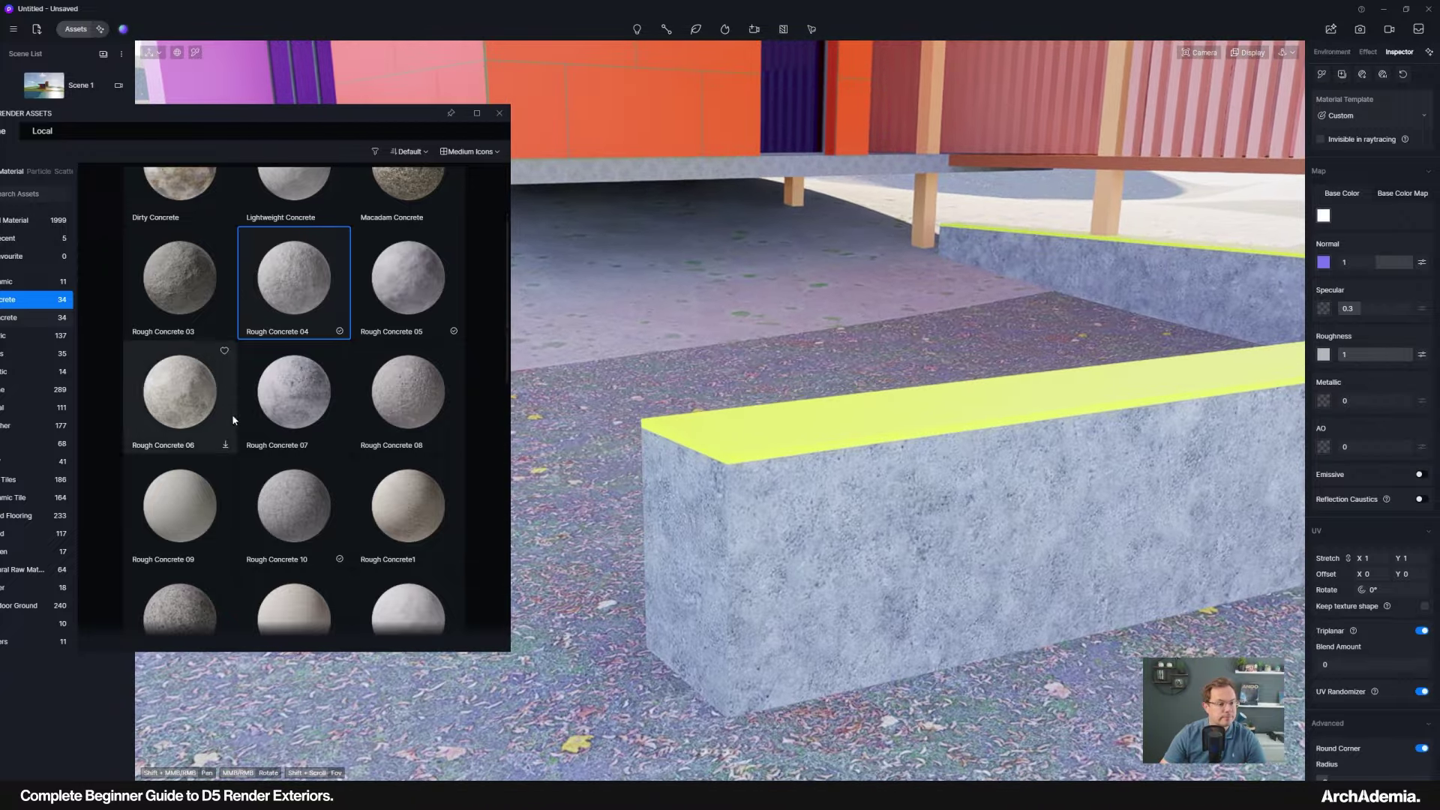
Bring the asset library fully into view and show the Metal materials with the lodge roof in sight.
{"action": "scroll", "coordinate": [232, 414], "scroll_direction": "up", "scroll_amount": 3}
{"action": "left_click_drag", "start_coordinate": [271, 121], "coordinate": [395, 140]}
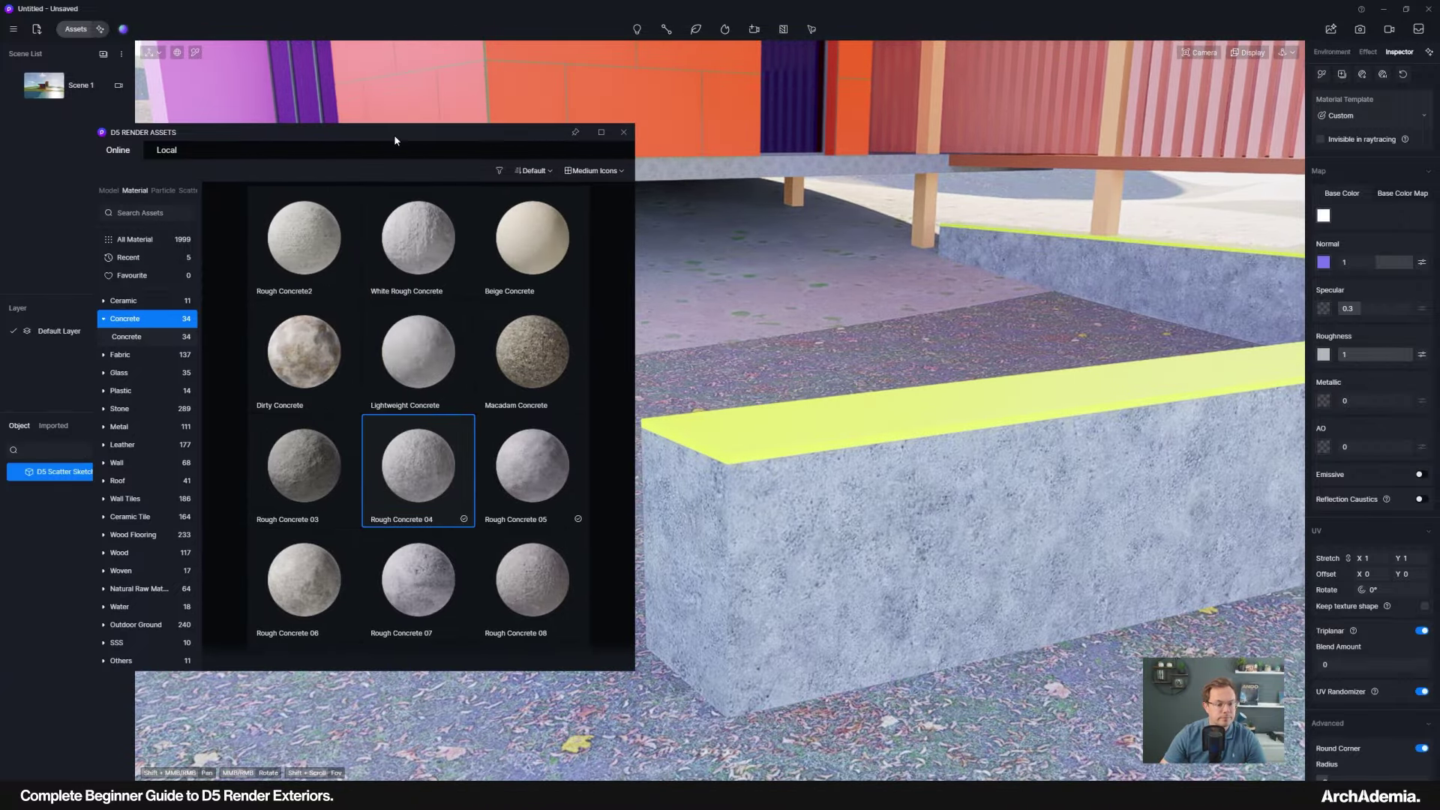
{"action": "scroll", "coordinate": [899, 614], "scroll_direction": "down", "scroll_amount": 6}
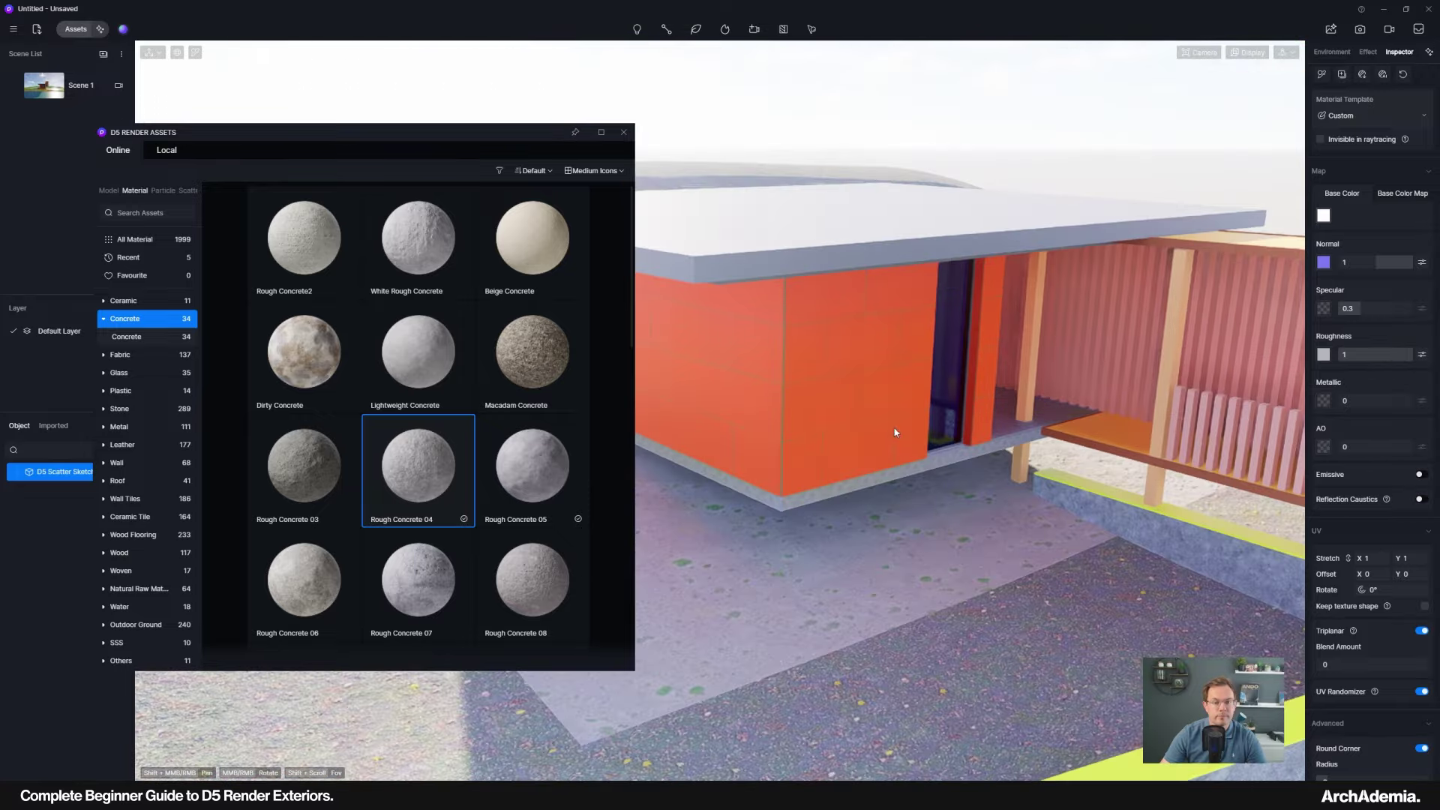
{"action": "scroll", "coordinate": [894, 433], "scroll_direction": "up", "scroll_amount": 3}
{"action": "left_click", "coordinate": [119, 426]}
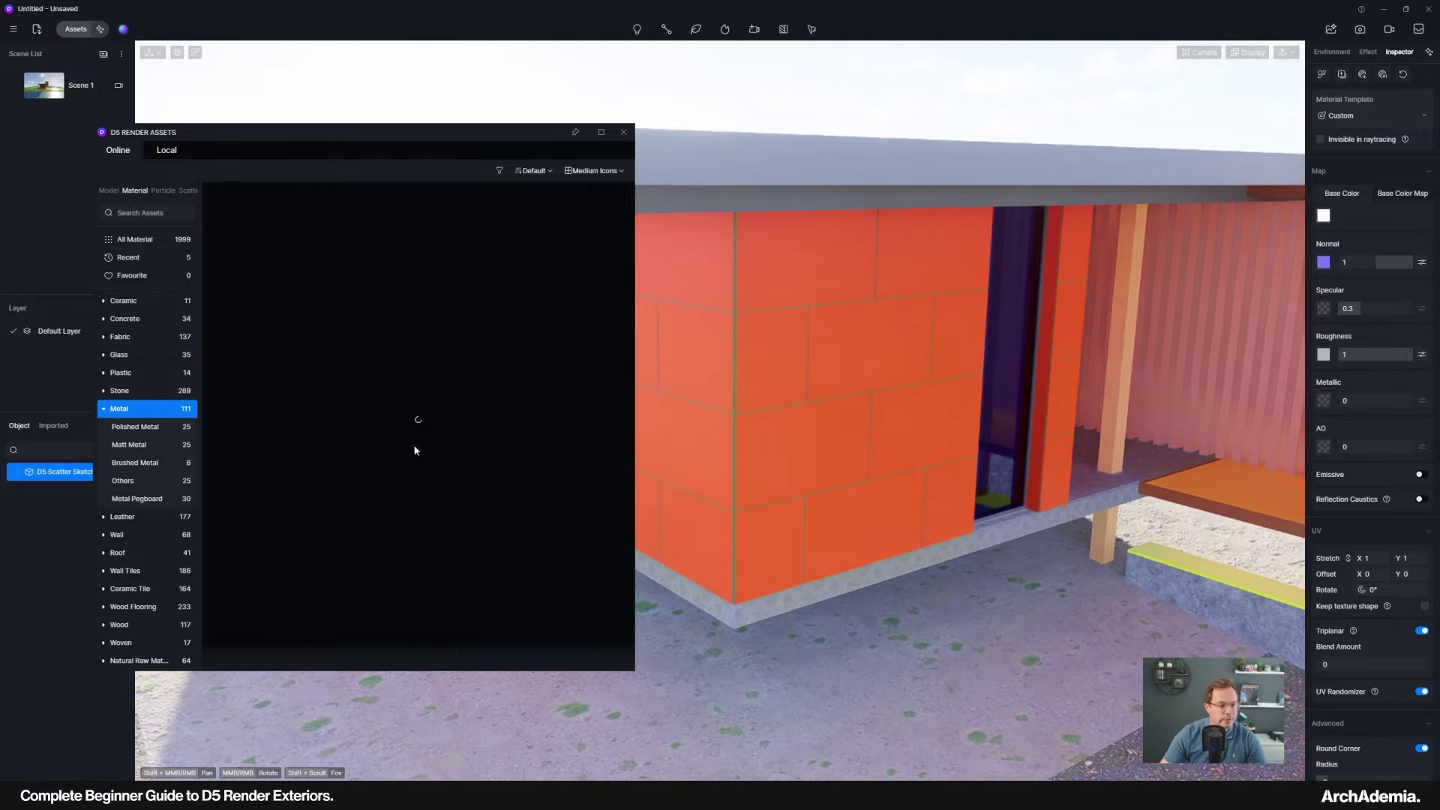
Apply the Black Matte Metal material to the lodge's roof fascia.
{"action": "left_click_drag", "start_coordinate": [410, 367], "coordinate": [731, 159]}
{"action": "left_click", "coordinate": [906, 440]}
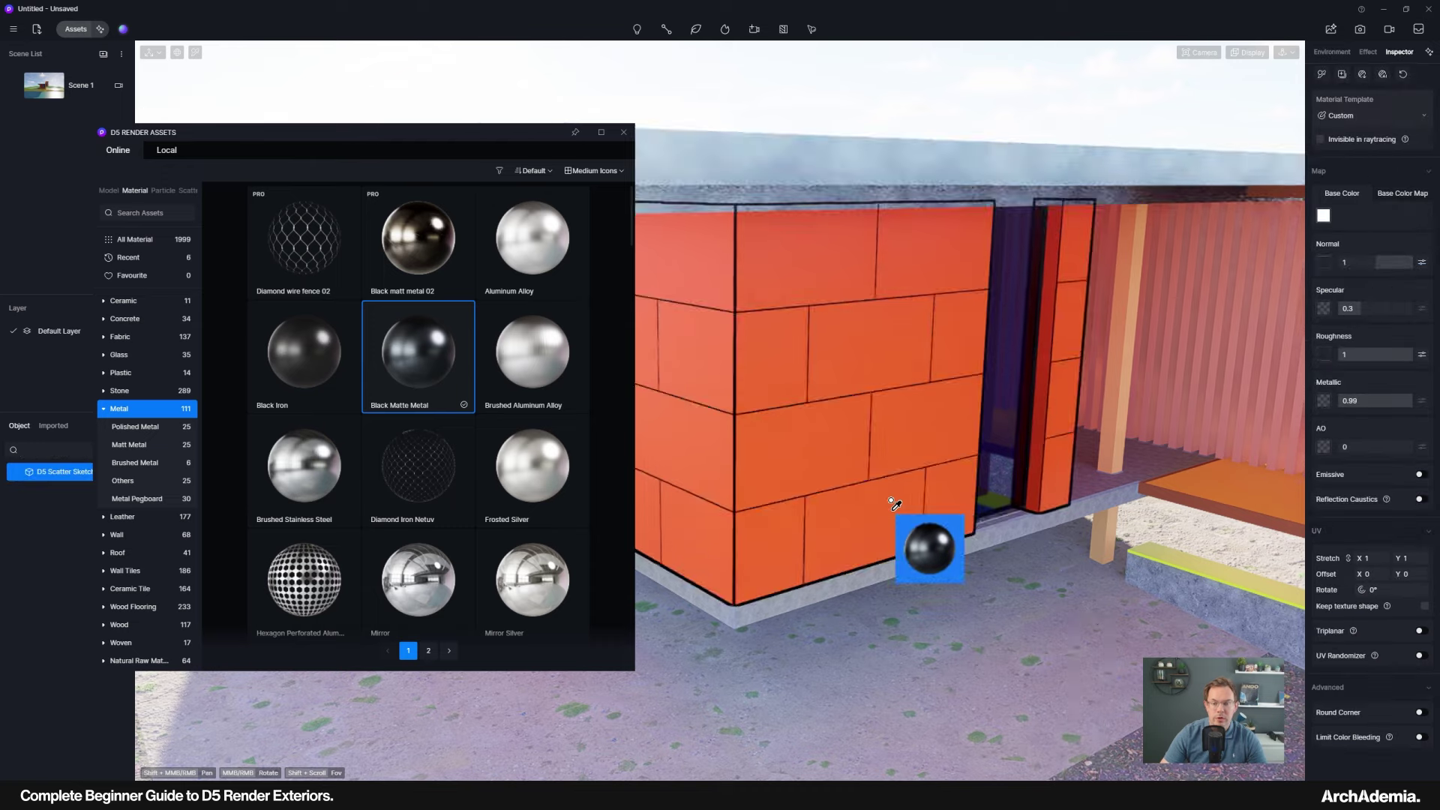
{"action": "middle_click_drag", "start_coordinate": [855, 366], "coordinate": [932, 515]}
{"action": "left_click_drag", "start_coordinate": [932, 516], "coordinate": [941, 510]}
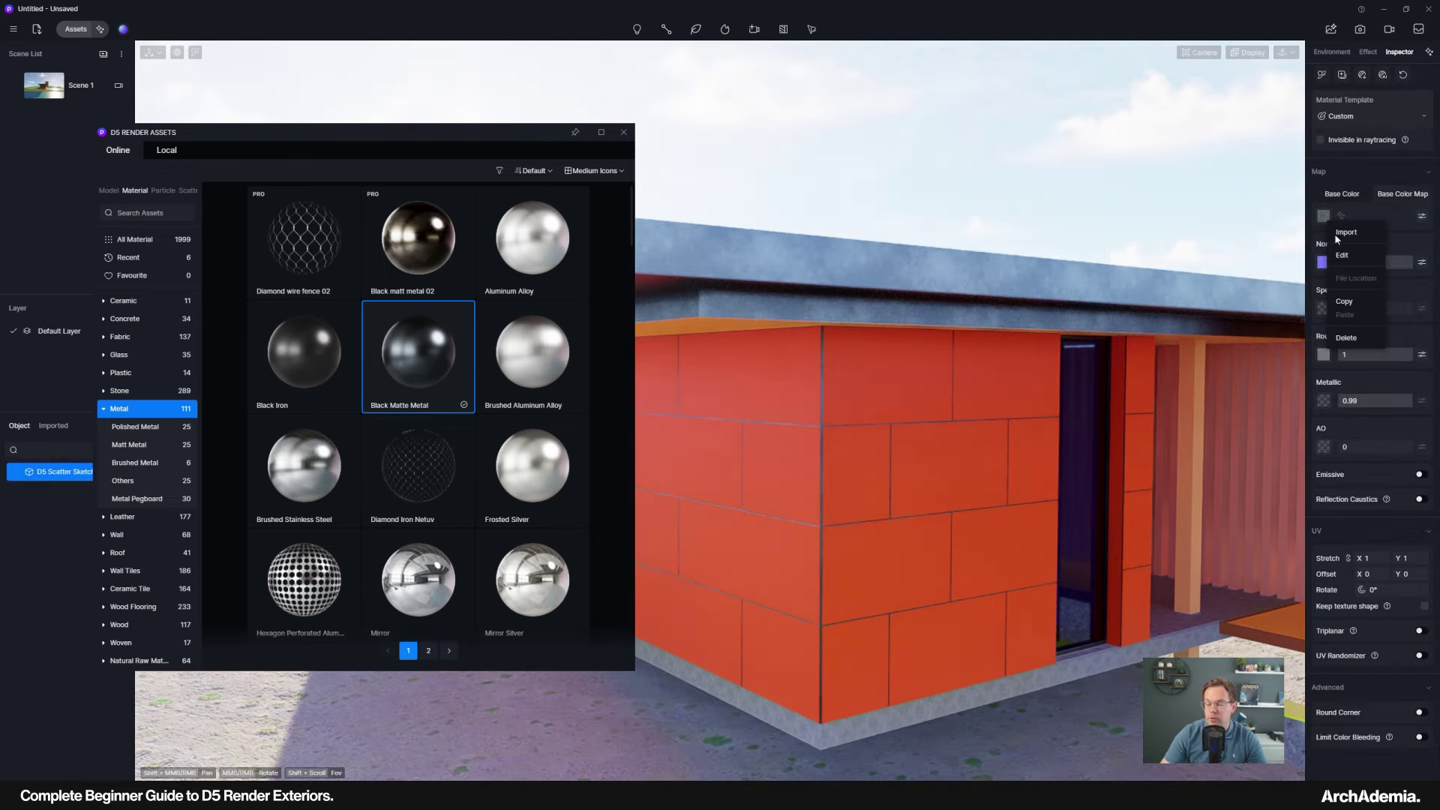
Replace the roof fascia metal's base color map with a plain gray of value 35 and turn on Round Corner.
{"action": "left_click", "coordinate": [1346, 338]}
{"action": "left_click_drag", "start_coordinate": [418, 353], "coordinate": [863, 266]}
{"action": "scroll", "coordinate": [768, 242], "scroll_direction": "up", "scroll_amount": 3}
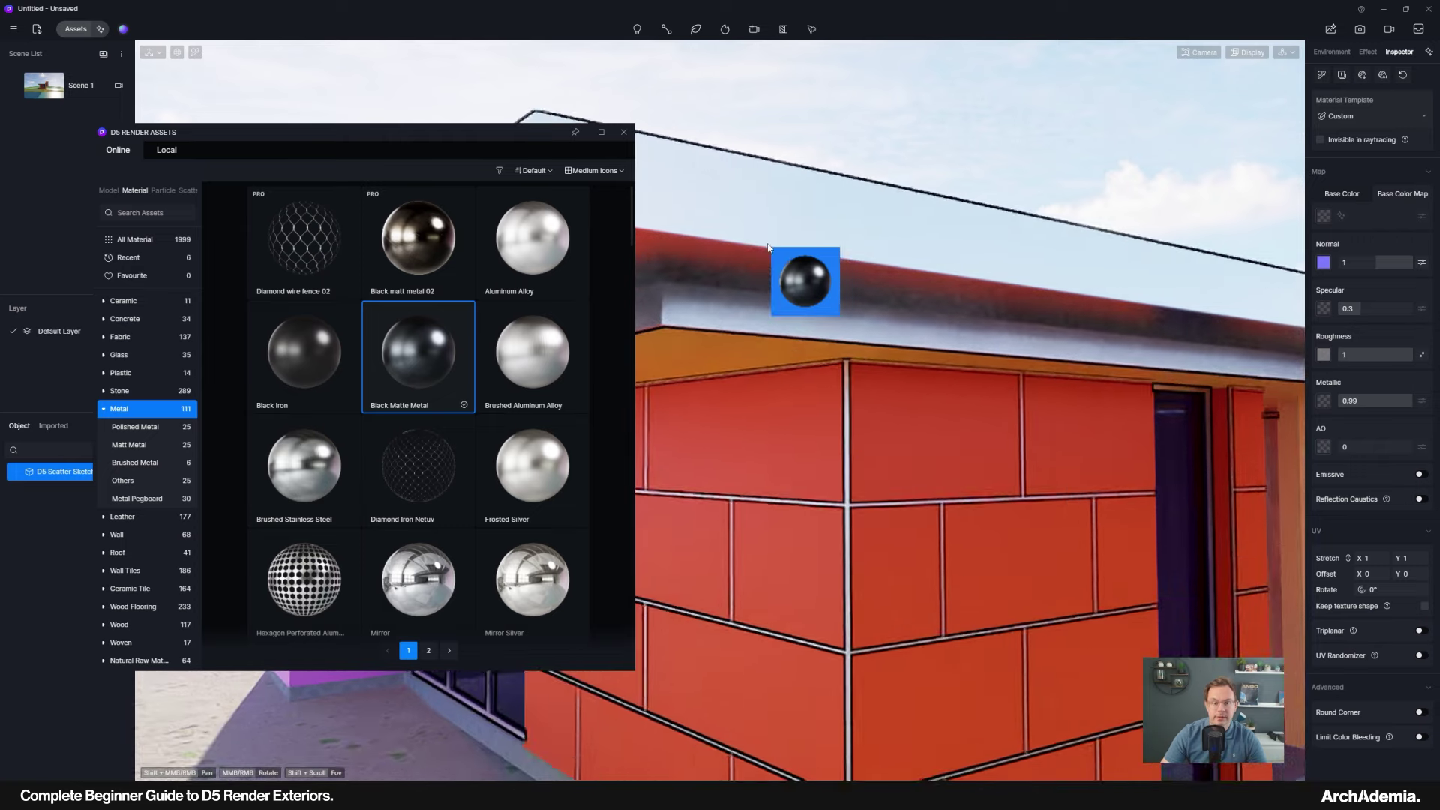
{"action": "right_click", "coordinate": [768, 241]}
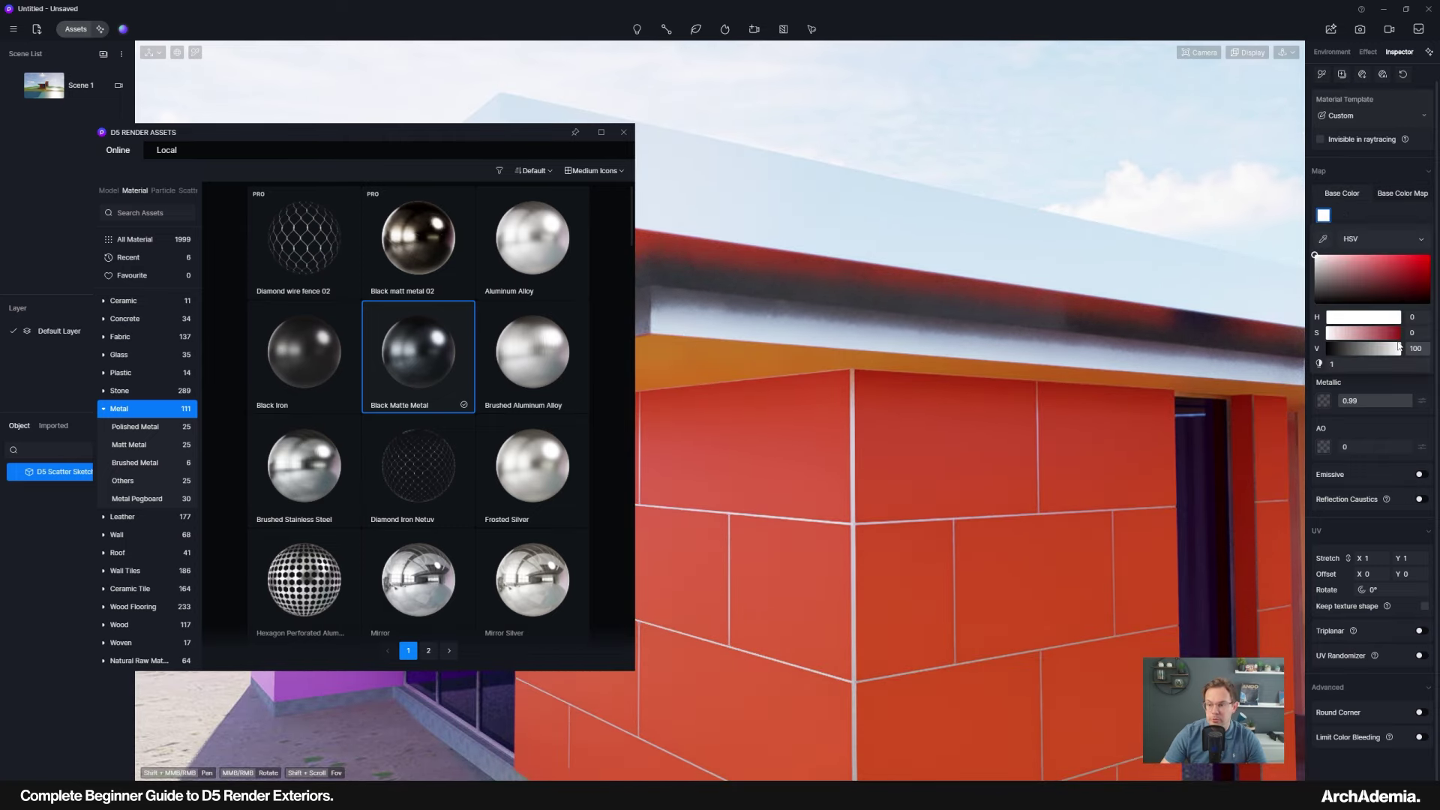
{"action": "left_click_drag", "start_coordinate": [1399, 347], "coordinate": [1353, 349]}
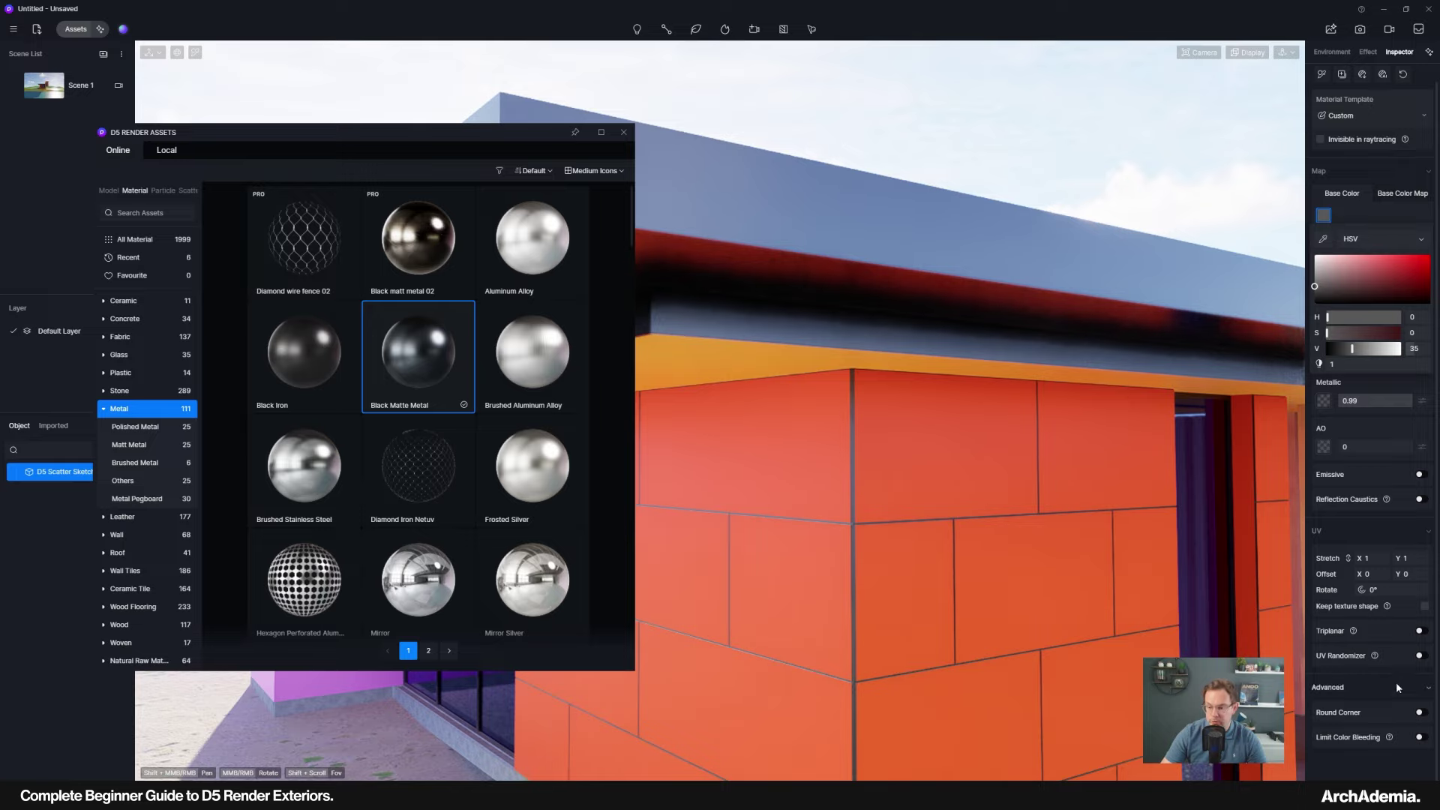
{"action": "left_click_drag", "start_coordinate": [1058, 438], "coordinate": [984, 474]}
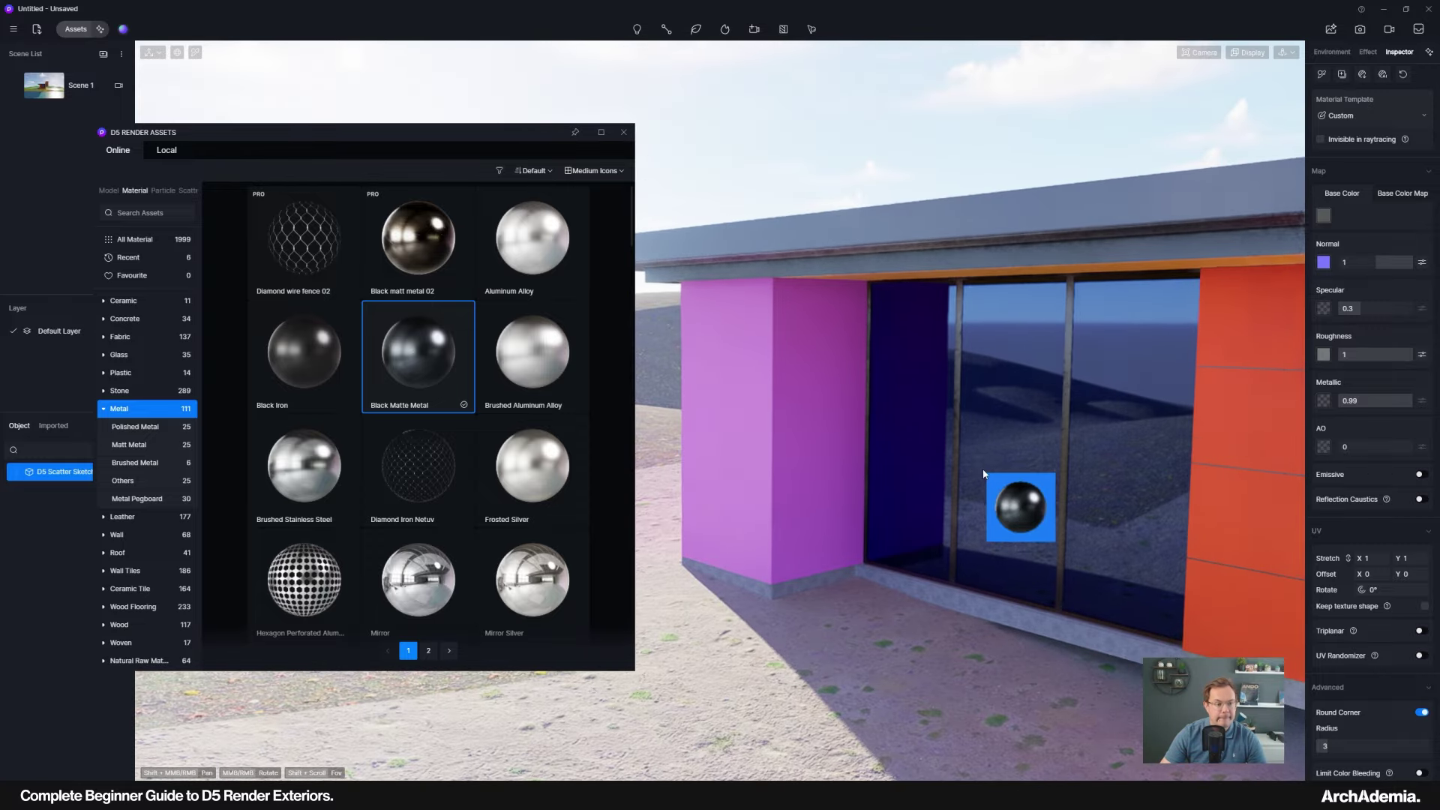
Apply the Green Curtain Wall Glass material from the Transparent Glass category to the dark blue window panes.
{"action": "left_click", "coordinate": [130, 356]}
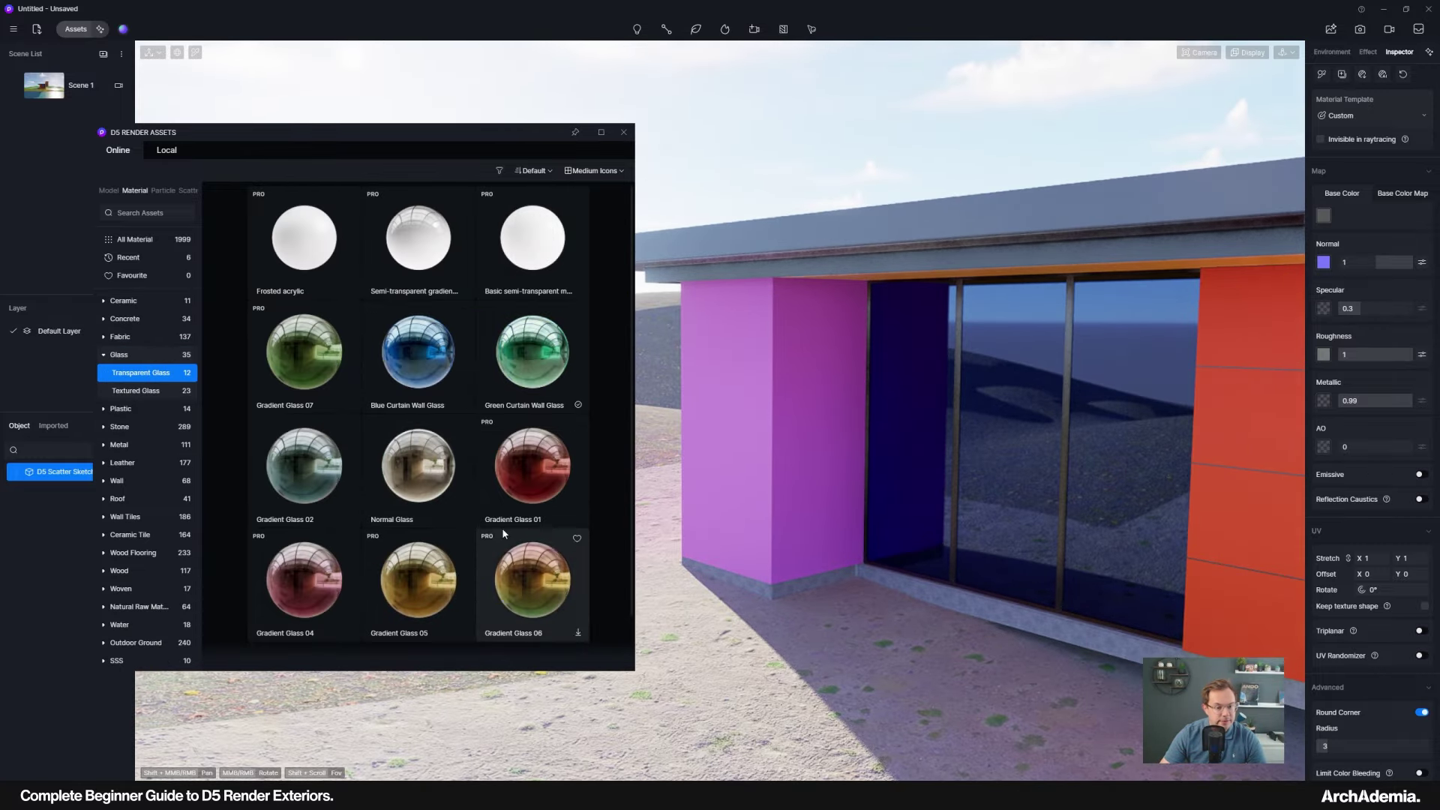
{"action": "left_click_drag", "start_coordinate": [533, 352], "coordinate": [939, 531]}
{"action": "left_click", "coordinate": [998, 507]}
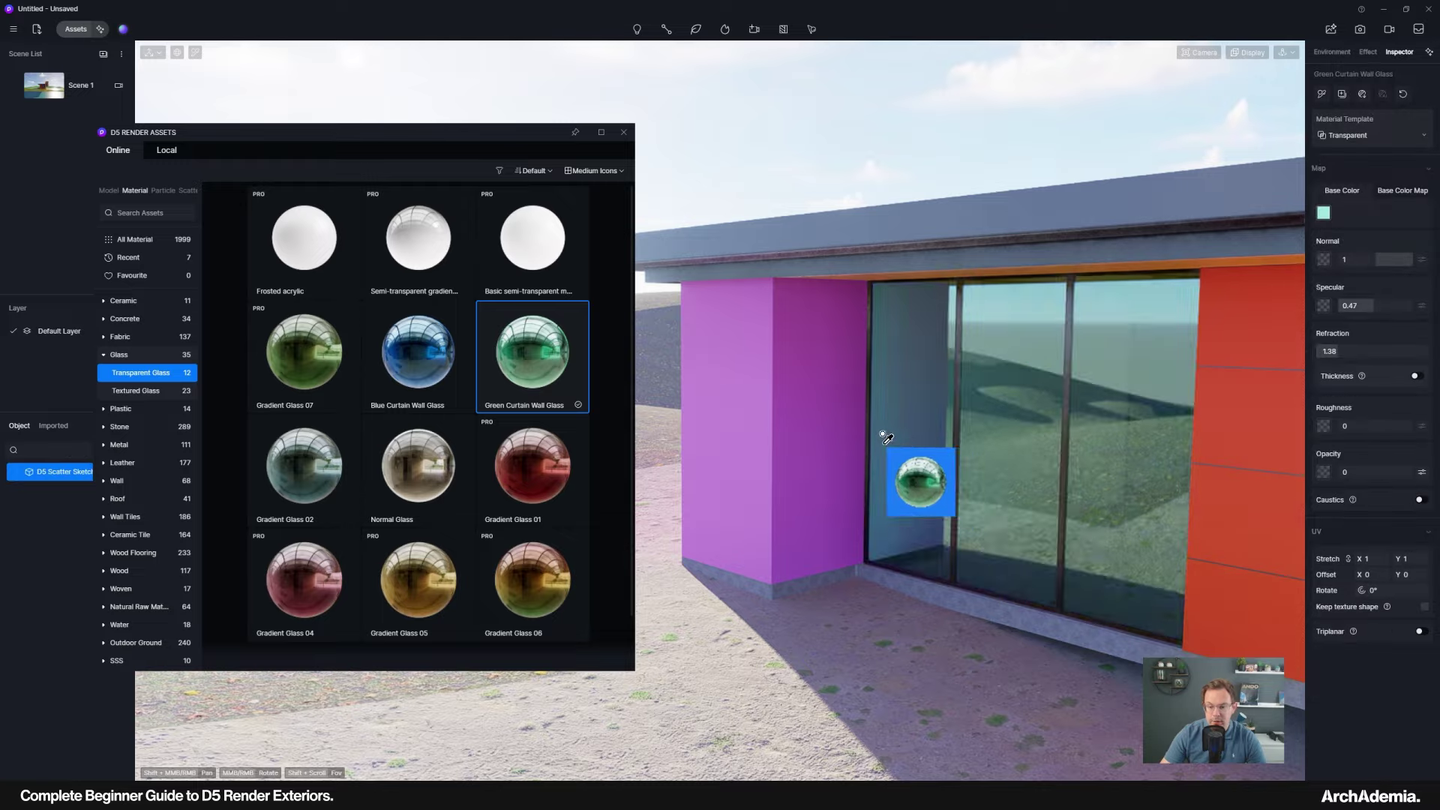
{"action": "scroll", "coordinate": [880, 431], "scroll_direction": "down", "scroll_amount": 3}
{"action": "middle_click_drag", "start_coordinate": [1102, 492], "coordinate": [771, 394]}
{"action": "left_click_drag", "start_coordinate": [771, 399], "coordinate": [870, 502]}
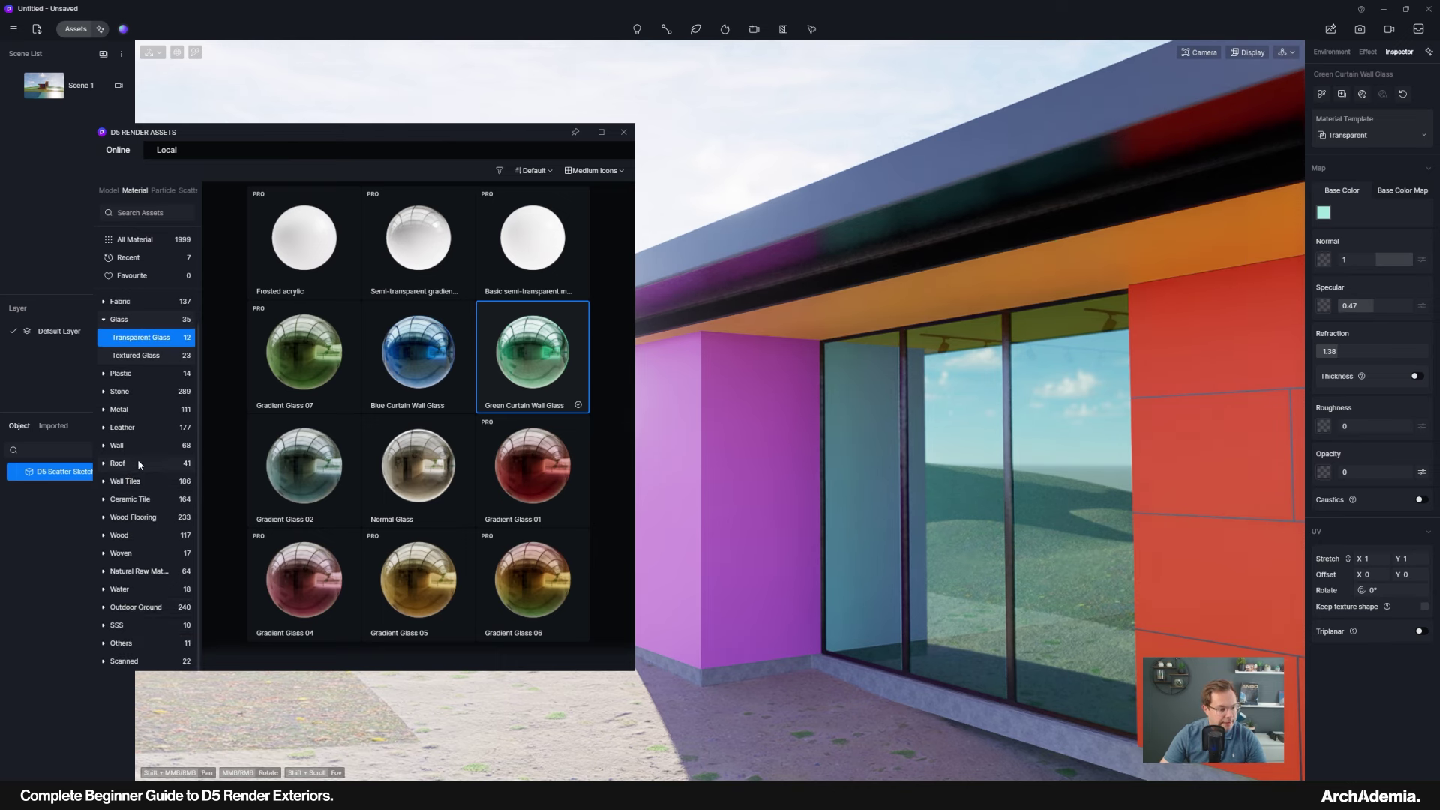
Apply the Deal material from the Wood category to the purple wall beside the windows.
{"action": "scroll", "coordinate": [138, 462], "scroll_direction": "up", "scroll_amount": 1}
{"action": "left_click", "coordinate": [129, 537]}
{"action": "scroll", "coordinate": [436, 462], "scroll_direction": "down", "scroll_amount": 5}
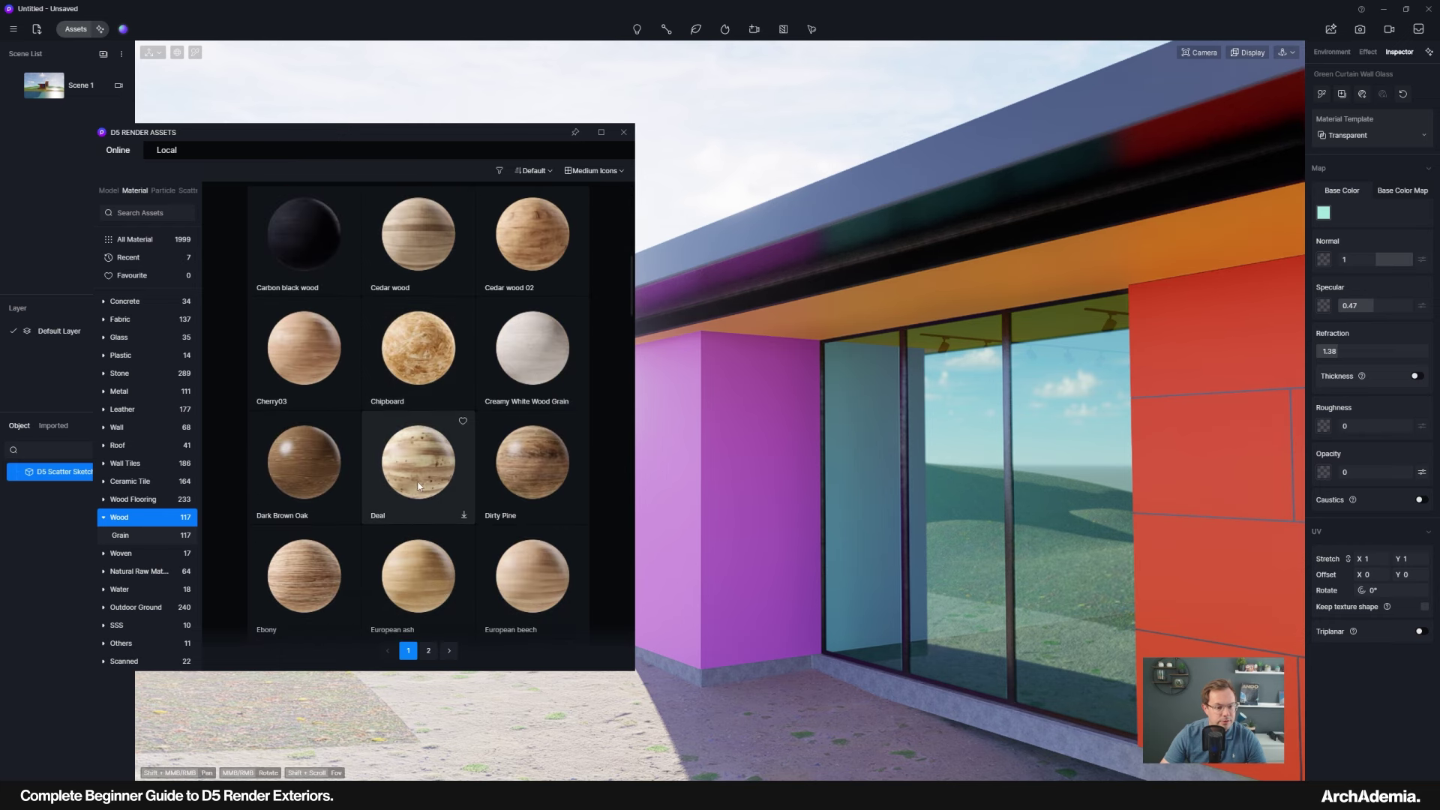
{"action": "scroll", "coordinate": [462, 487], "scroll_direction": "down", "scroll_amount": 1}
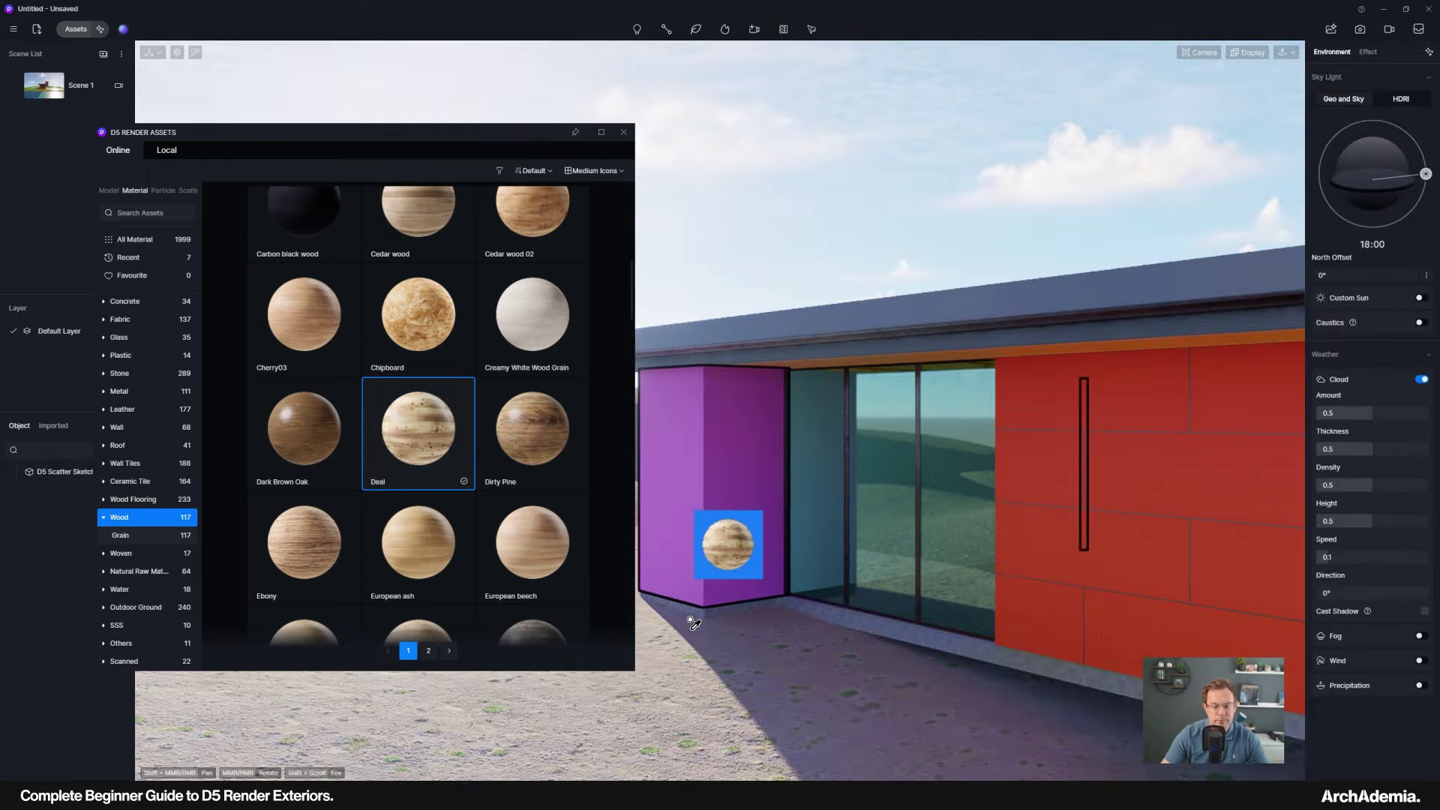
{"action": "left_click", "coordinate": [724, 585]}
{"action": "scroll", "coordinate": [720, 582], "scroll_direction": "up", "scroll_amount": 5}
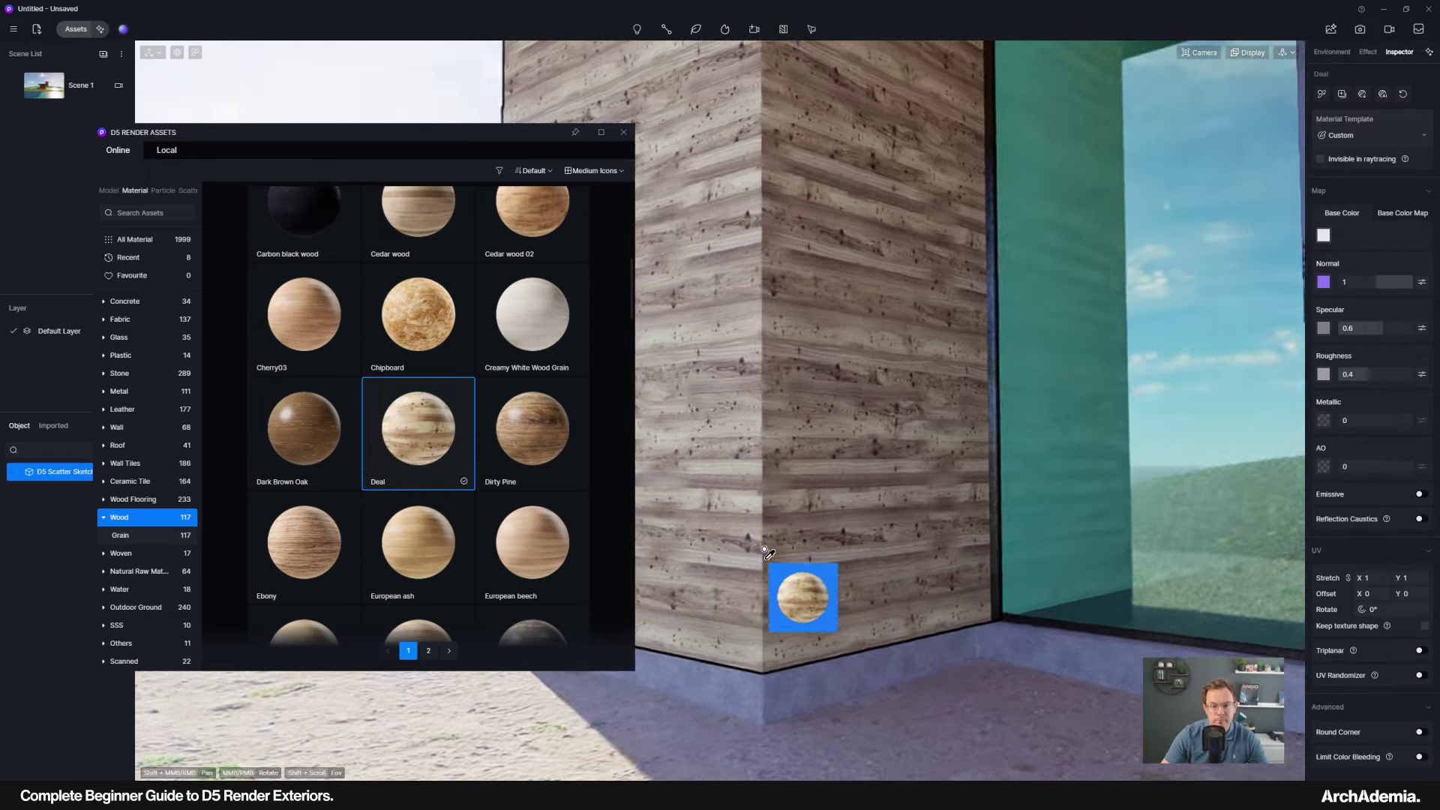
Set the UV stretch of the wall's Deal wood material to 0.5 in X and Y.
{"action": "scroll", "coordinate": [765, 551], "scroll_direction": "down", "scroll_amount": 5}
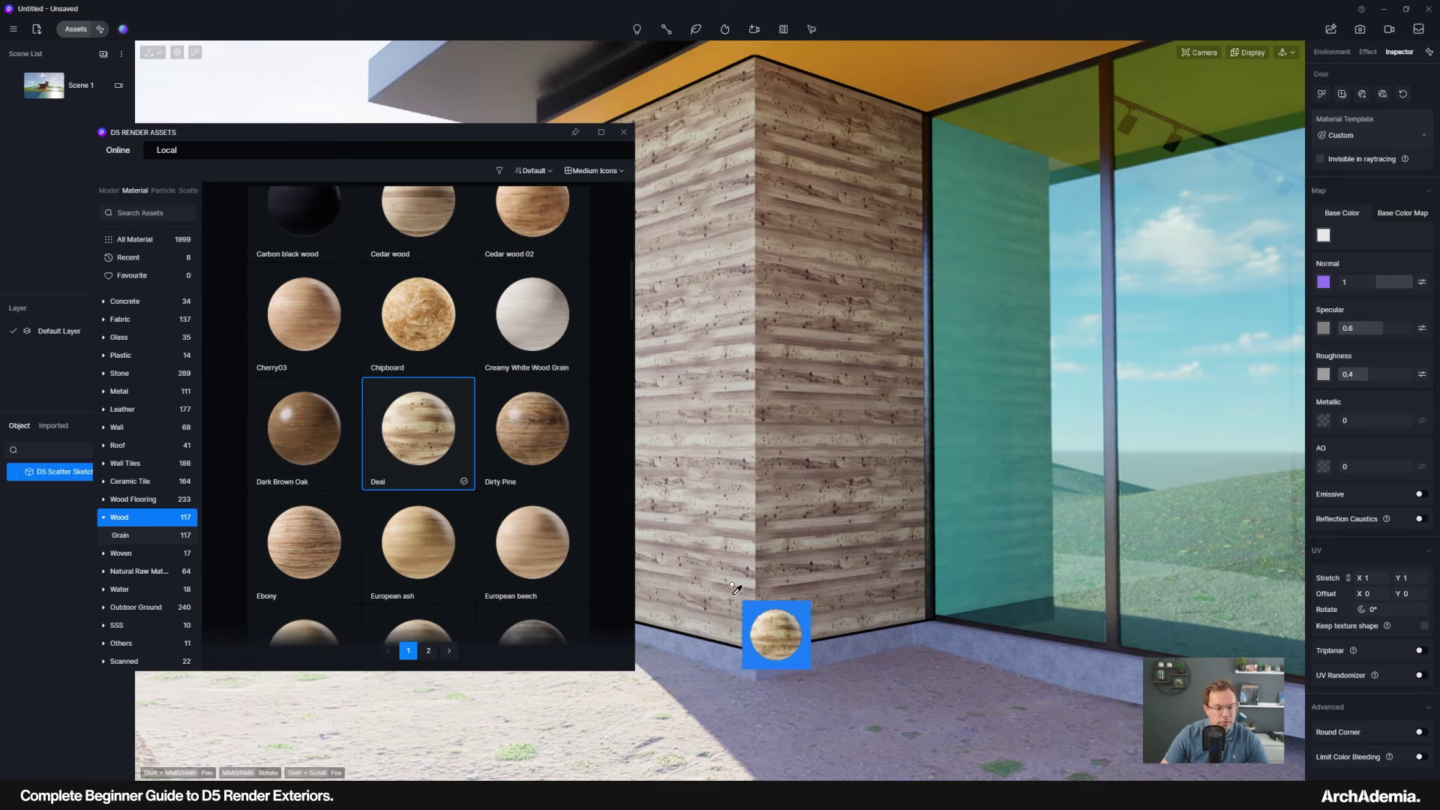
{"action": "scroll", "coordinate": [701, 564], "scroll_direction": "down", "scroll_amount": 1}
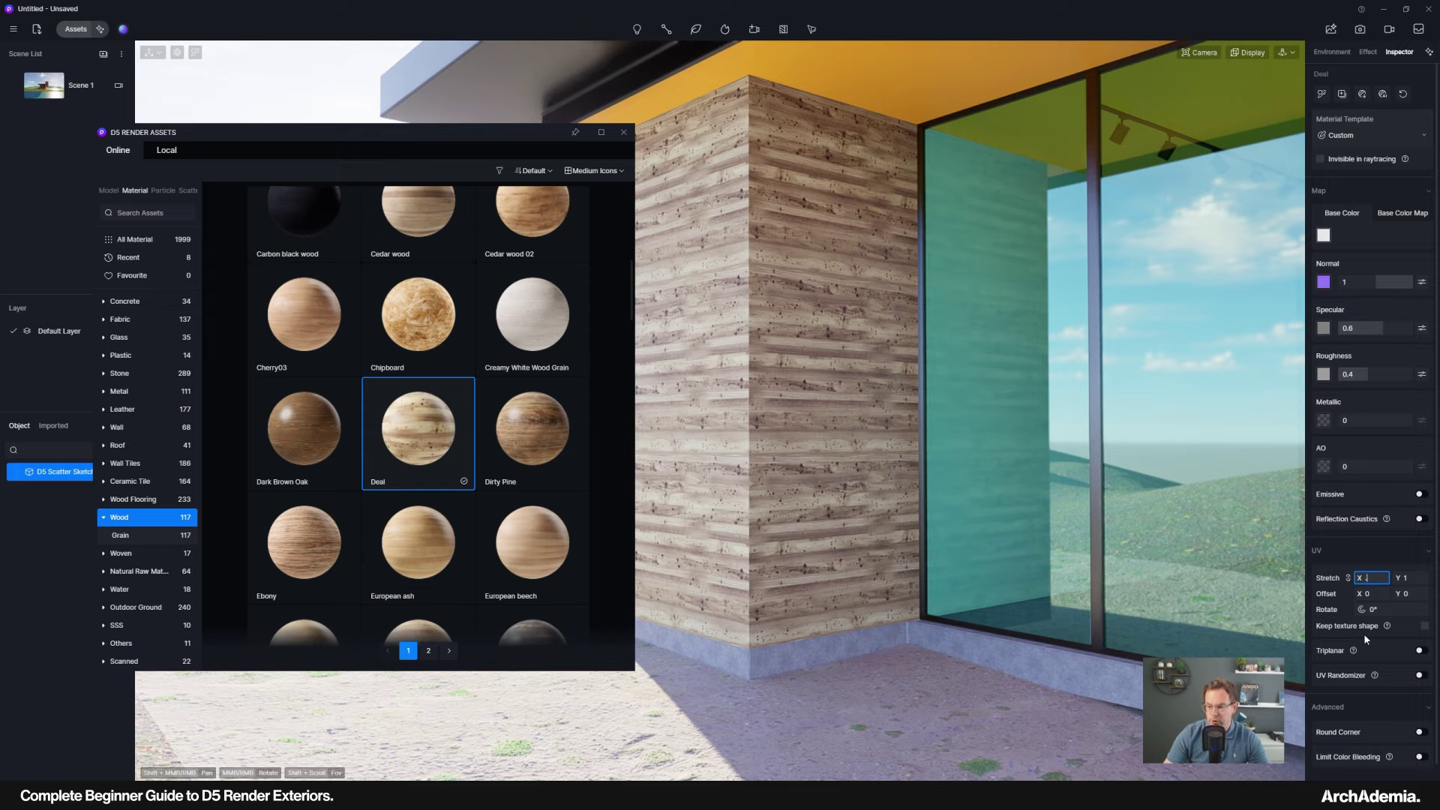
{"action": "type", "text": "0.5"}
{"action": "key", "text": "Return"}
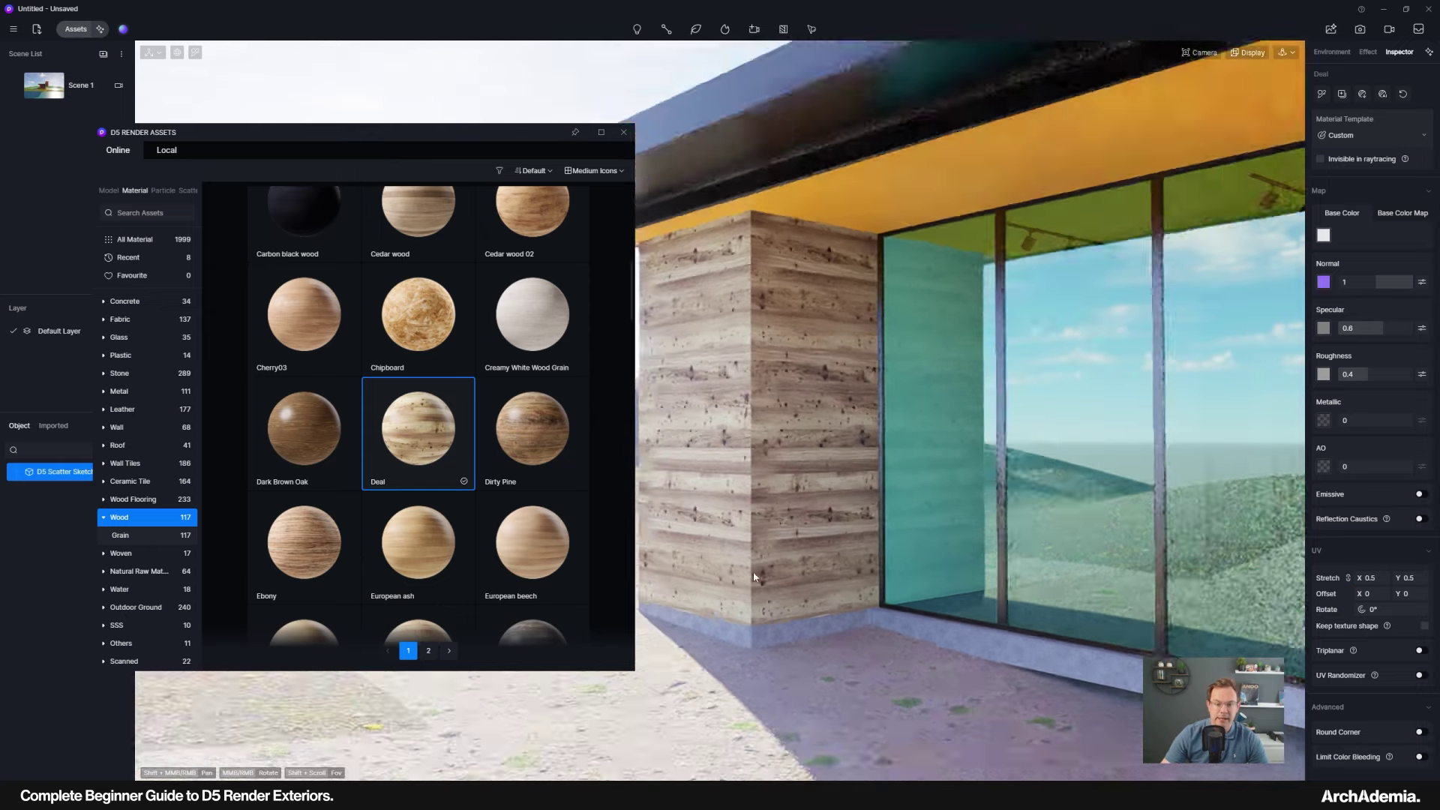
{"action": "middle_click_drag", "start_coordinate": [754, 577], "coordinate": [830, 545]}
{"action": "scroll", "coordinate": [829, 545], "scroll_direction": "up", "scroll_amount": 2}
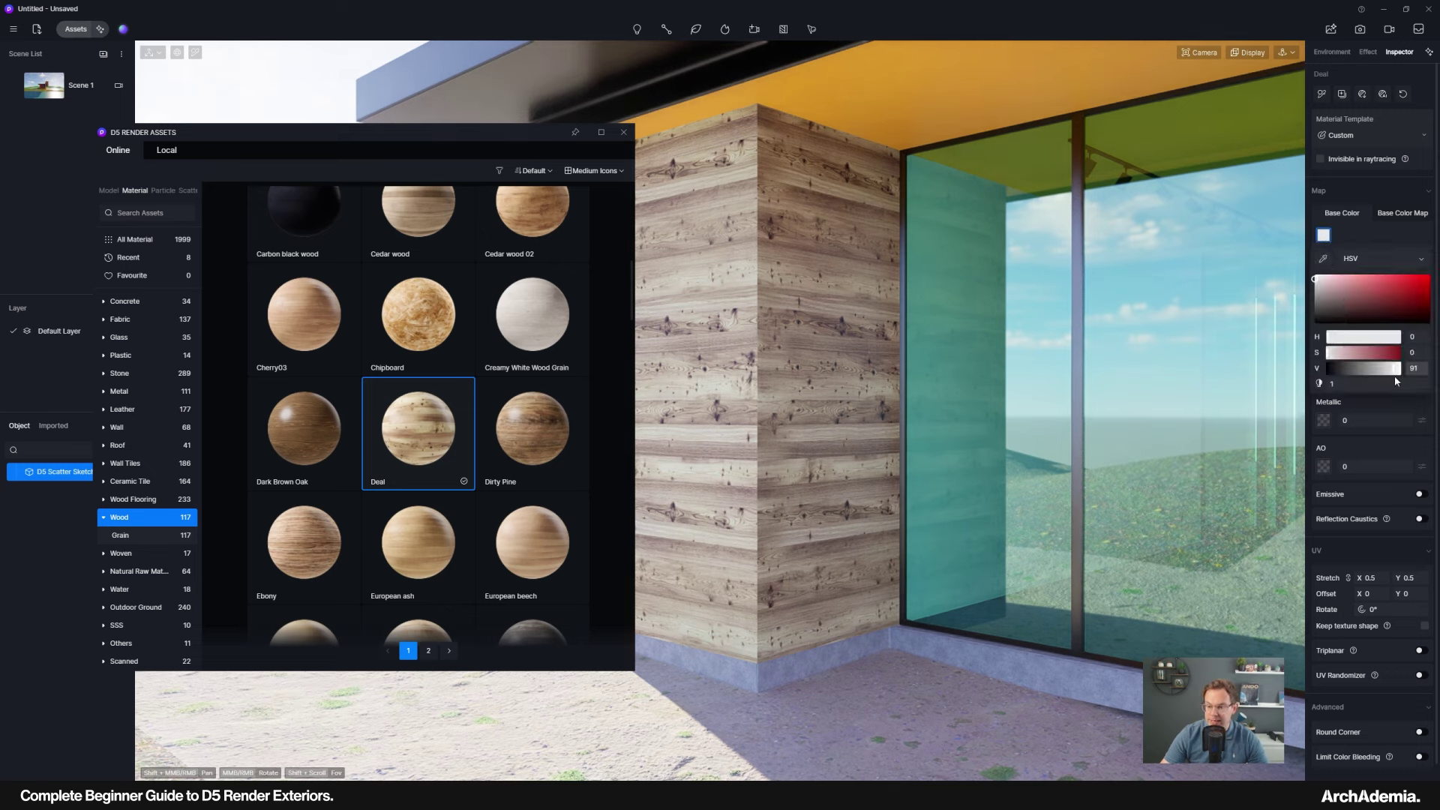
Brighten the Deal wood material by setting its base color value to 100.
{"action": "left_click_drag", "start_coordinate": [1394, 368], "coordinate": [1436, 370]}
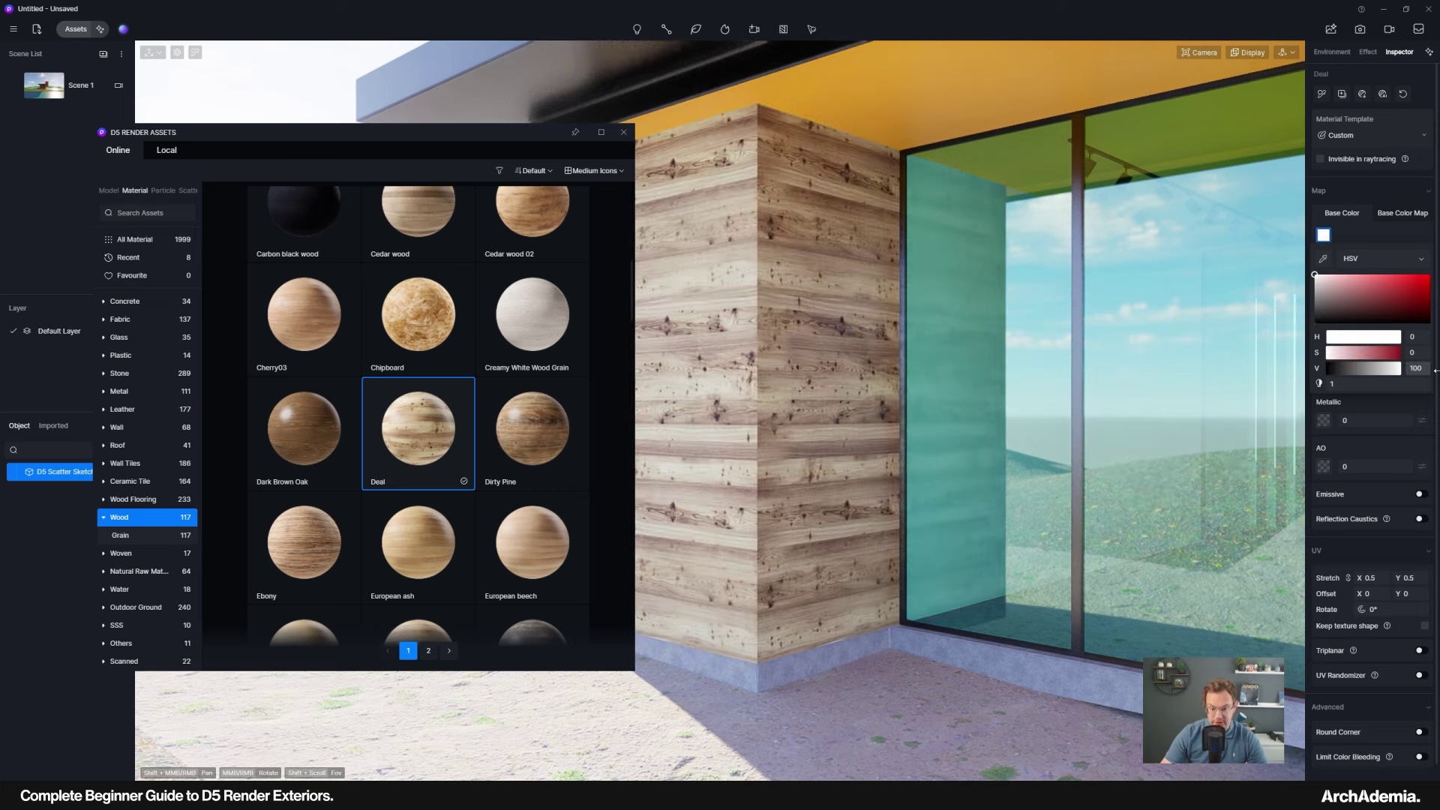
{"action": "middle_click_drag", "start_coordinate": [854, 528], "coordinate": [788, 523]}
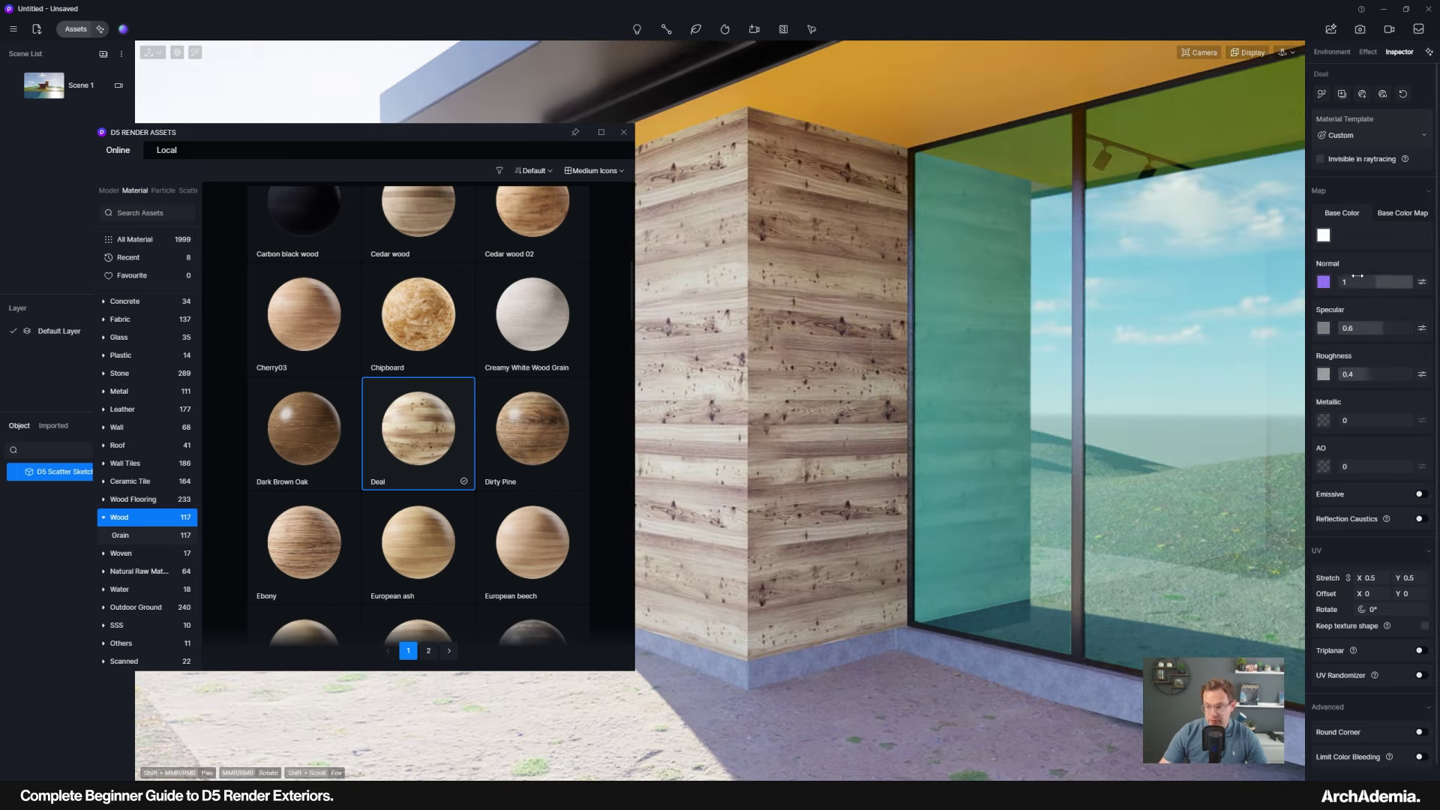
{"action": "left_click_drag", "start_coordinate": [1359, 288], "coordinate": [1264, 254]}
{"action": "scroll", "coordinate": [847, 531], "scroll_direction": "down", "scroll_amount": 3}
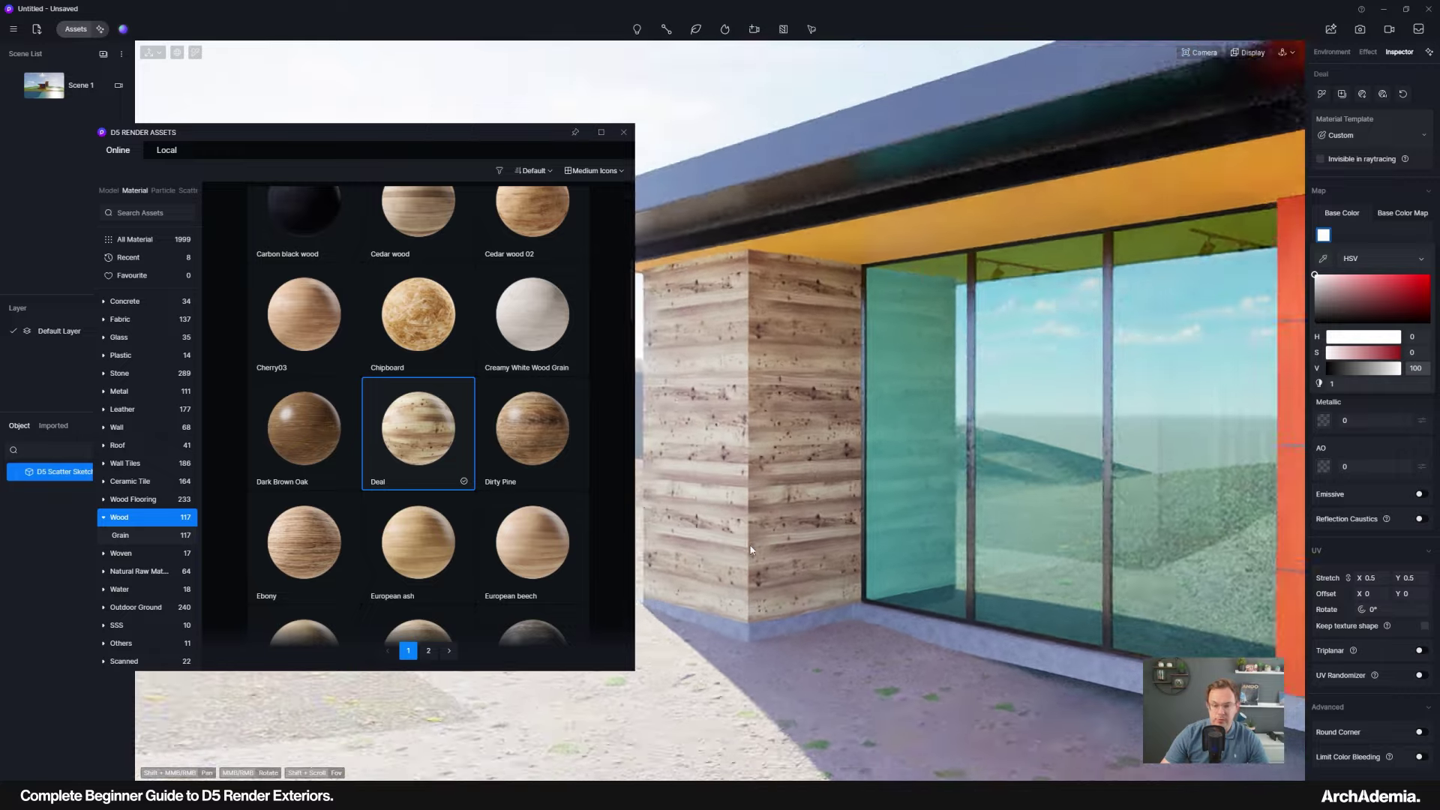
Turn on Round Corner for the wall's Deal wood material.
{"action": "middle_click_drag", "start_coordinate": [807, 525], "coordinate": [848, 531]}
{"action": "right_click_drag", "start_coordinate": [848, 531], "coordinate": [837, 522]}
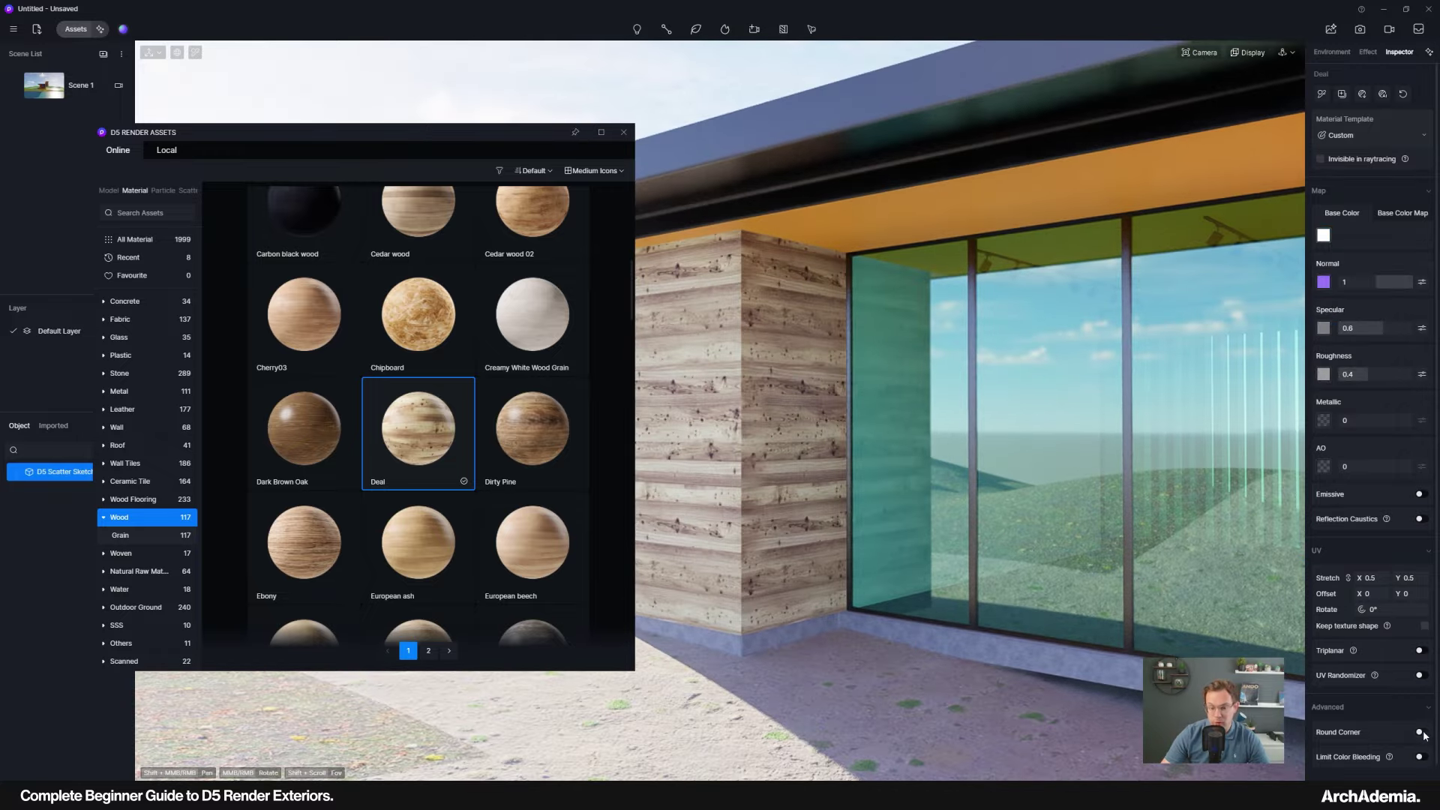
{"action": "scroll", "coordinate": [899, 429], "scroll_direction": "down", "scroll_amount": 1}
Copy the Black Matte Metal material from the black trim under the roof onto the raised walkway's edge.
{"action": "middle_click_drag", "start_coordinate": [900, 428], "coordinate": [911, 596]}
{"action": "scroll", "coordinate": [739, 443], "scroll_direction": "up", "scroll_amount": 1}
{"action": "scroll", "coordinate": [748, 461], "scroll_direction": "down", "scroll_amount": 5}
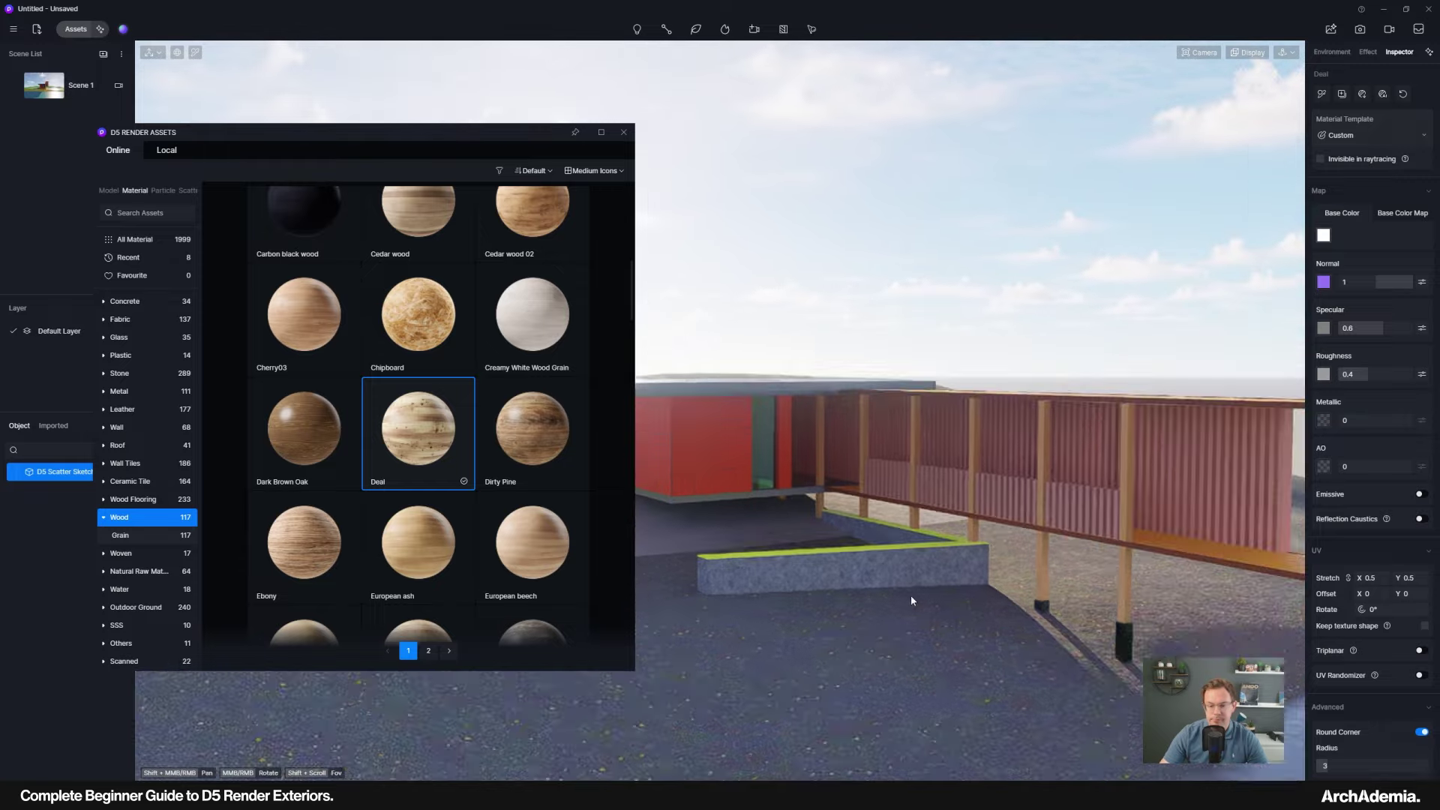
{"action": "scroll", "coordinate": [777, 575], "scroll_direction": "up", "scroll_amount": 1}
{"action": "scroll", "coordinate": [772, 576], "scroll_direction": "up", "scroll_amount": 3}
{"action": "scroll", "coordinate": [772, 376], "scroll_direction": "up", "scroll_amount": 4}
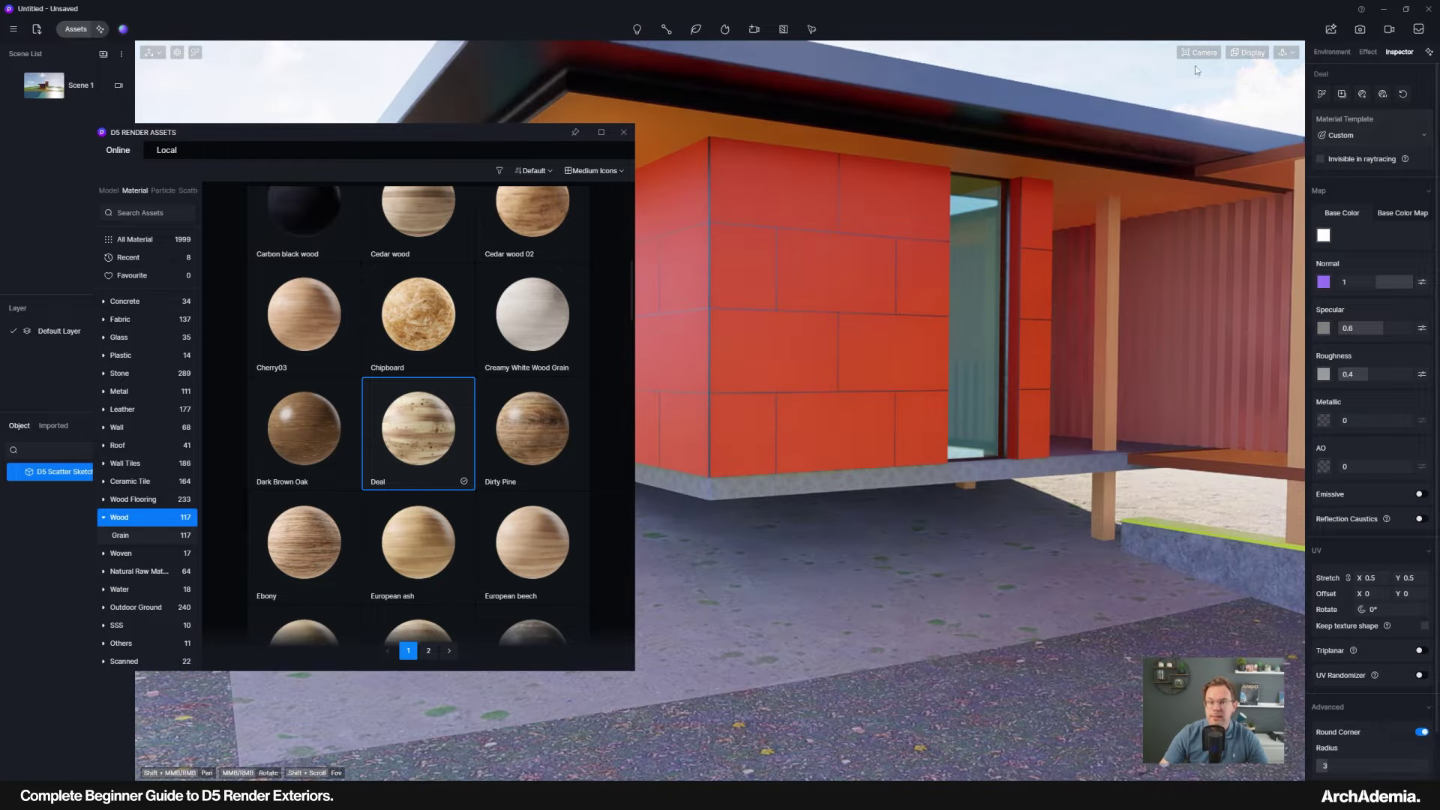
{"action": "left_click", "coordinate": [722, 73]}
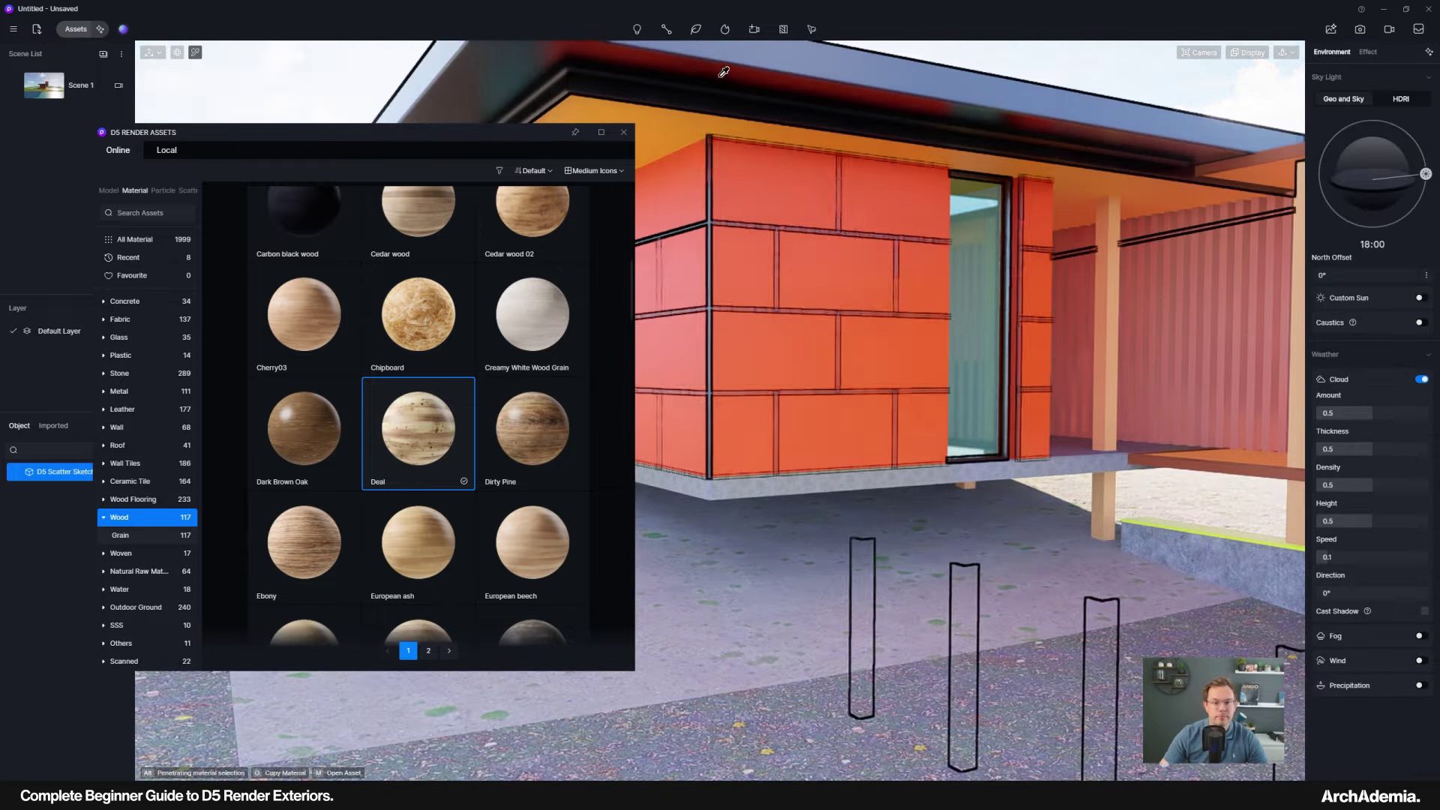
{"action": "scroll", "coordinate": [722, 73], "scroll_direction": "down", "scroll_amount": 2}
{"action": "middle_click_drag", "start_coordinate": [721, 73], "coordinate": [781, 143]}
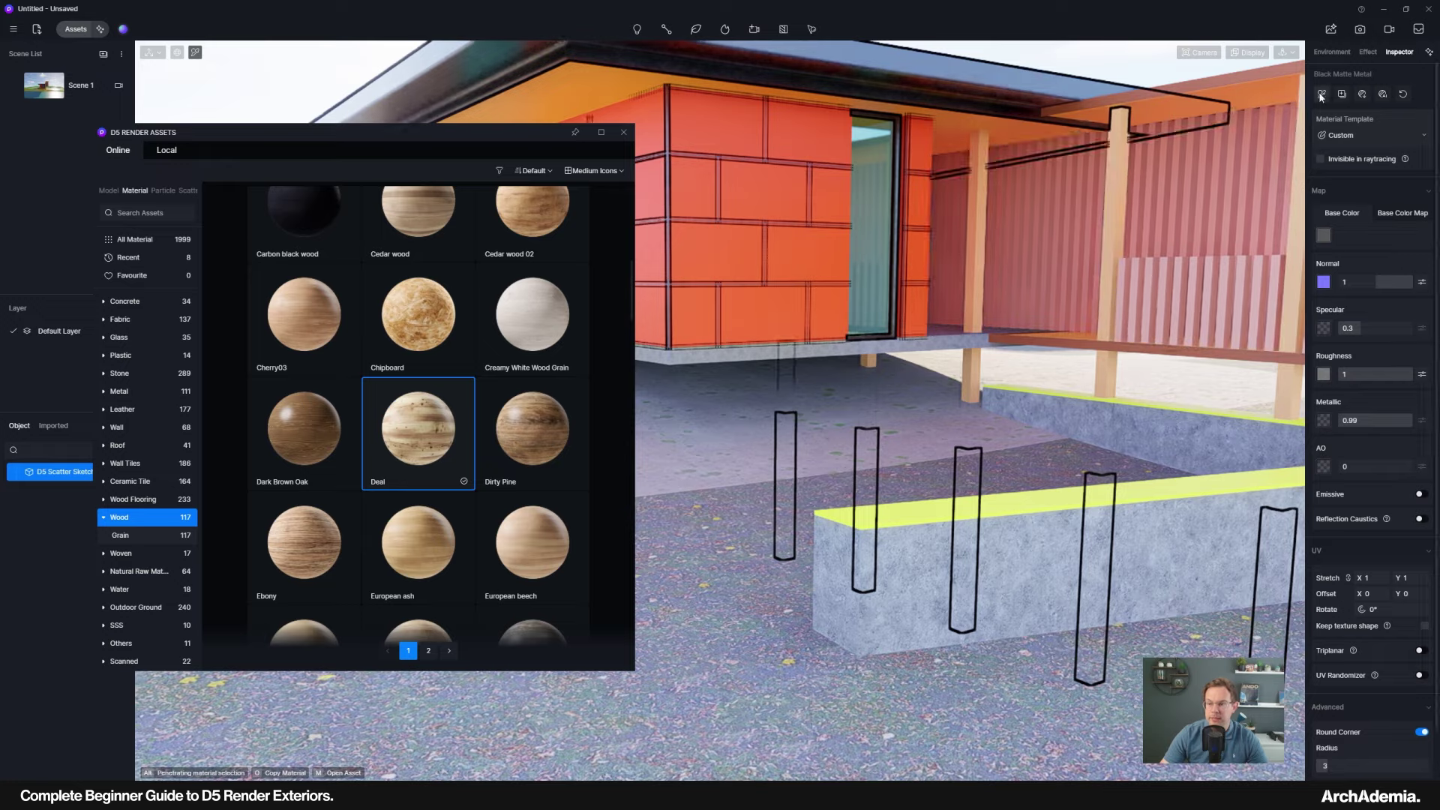
{"action": "right_click_drag", "start_coordinate": [762, 598], "coordinate": [1149, 634]}
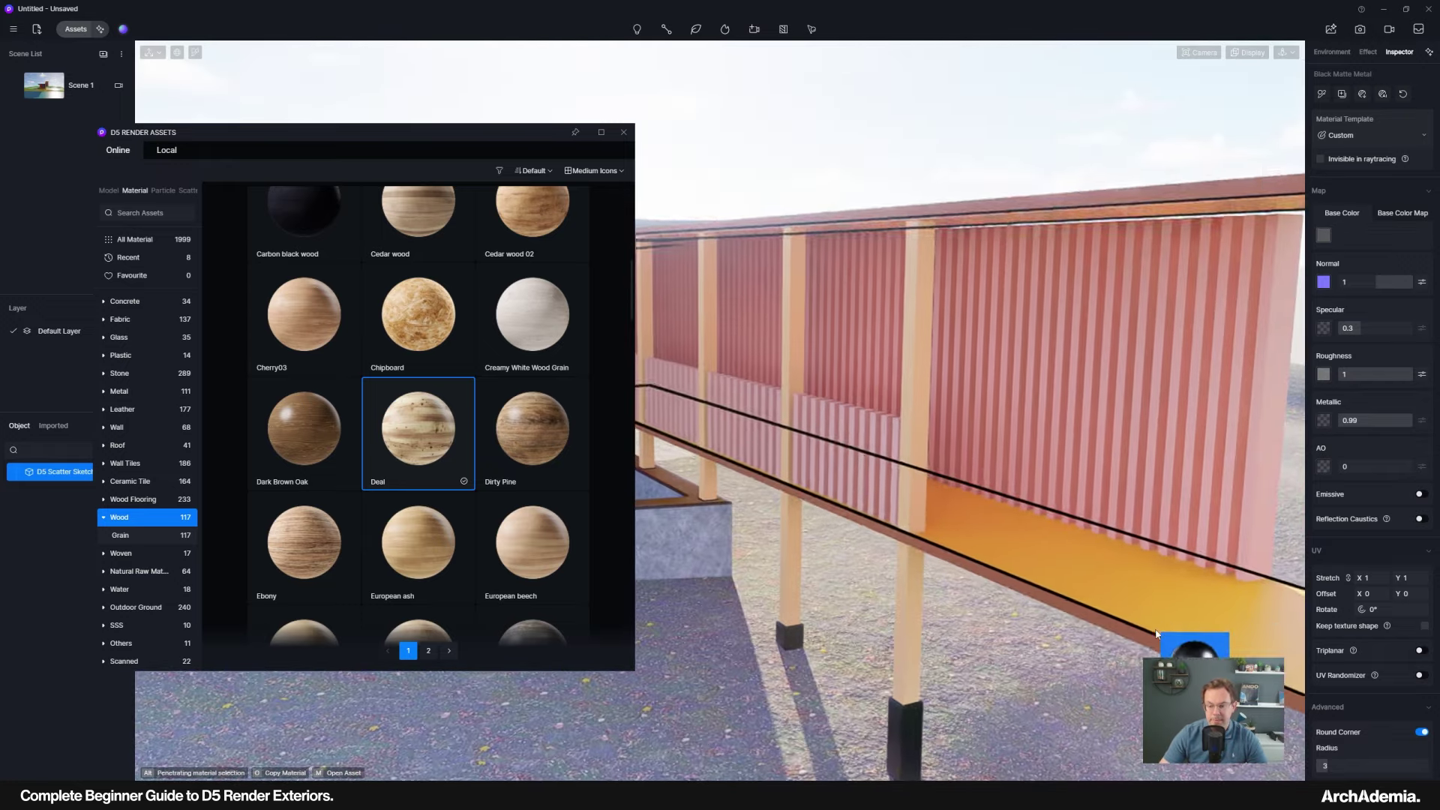
{"action": "left_click", "coordinate": [1144, 638]}
Browse the Wood category for a timber to use on the walkway posts and download the Birch01 material.
{"action": "right_click_drag", "start_coordinate": [951, 527], "coordinate": [885, 521]}
{"action": "scroll", "coordinate": [885, 520], "scroll_direction": "up", "scroll_amount": 3}
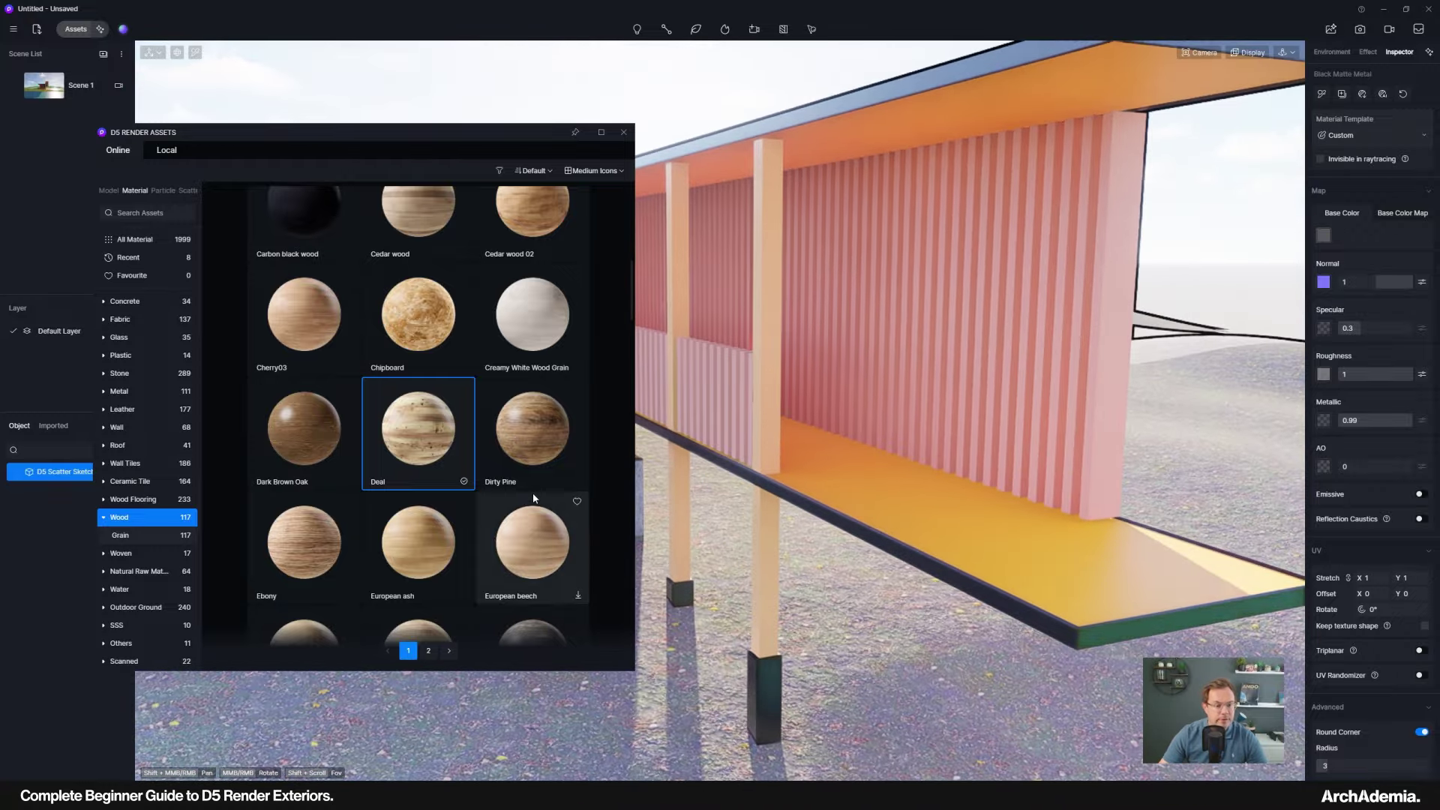
{"action": "scroll", "coordinate": [532, 487], "scroll_direction": "up", "scroll_amount": 5}
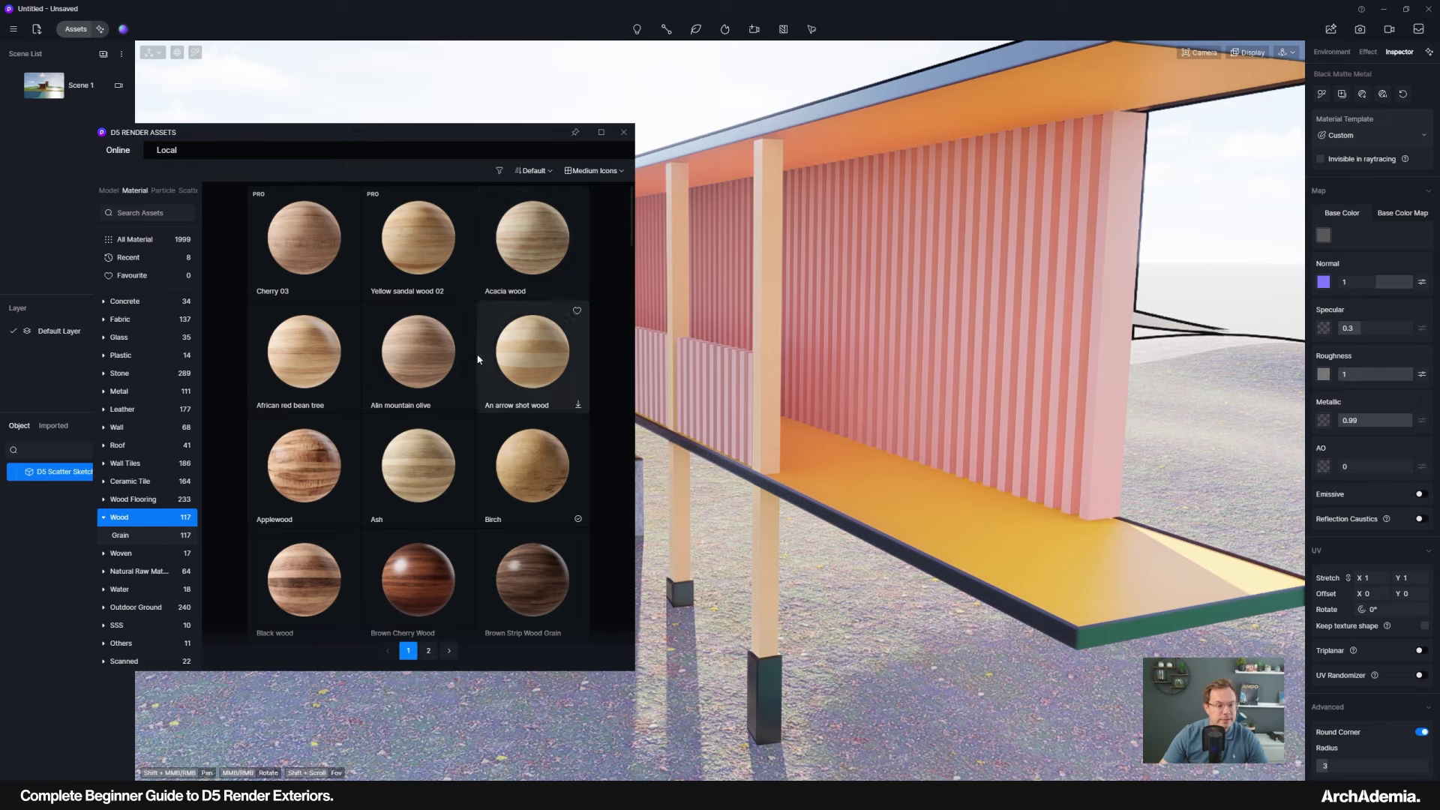
{"action": "scroll", "coordinate": [444, 375], "scroll_direction": "down", "scroll_amount": 3}
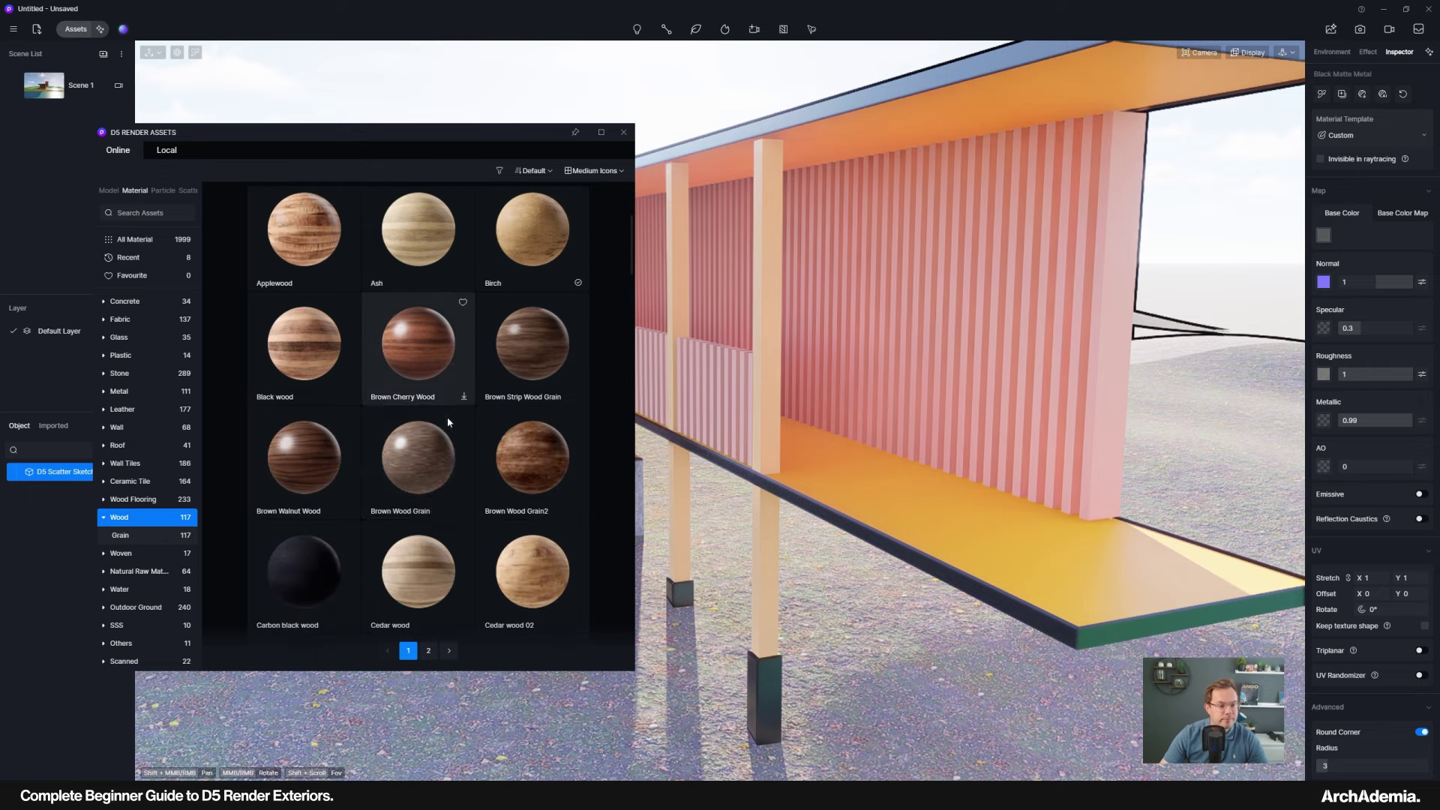
{"action": "scroll", "coordinate": [447, 420], "scroll_direction": "down", "scroll_amount": 3}
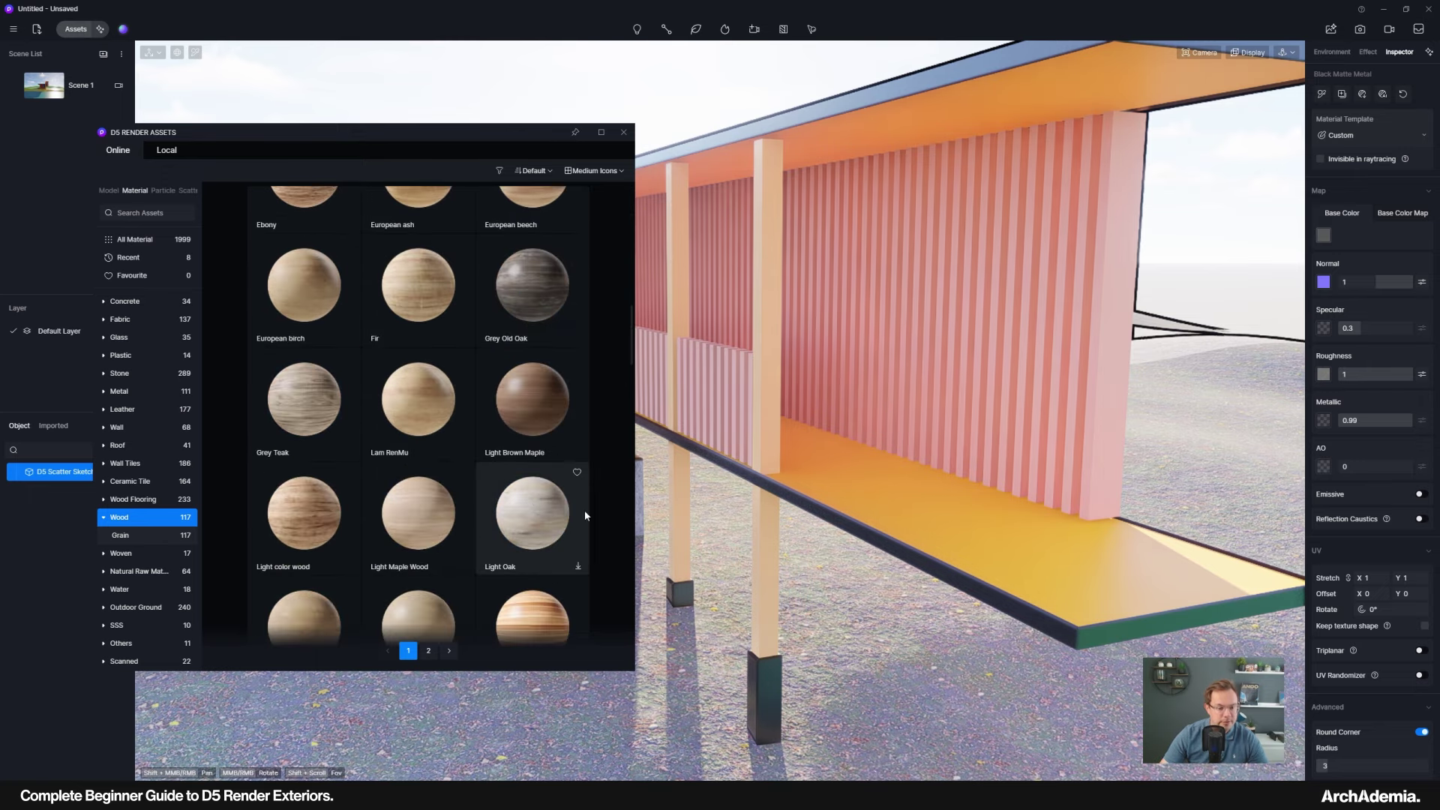
{"action": "scroll", "coordinate": [488, 480], "scroll_direction": "down", "scroll_amount": 3}
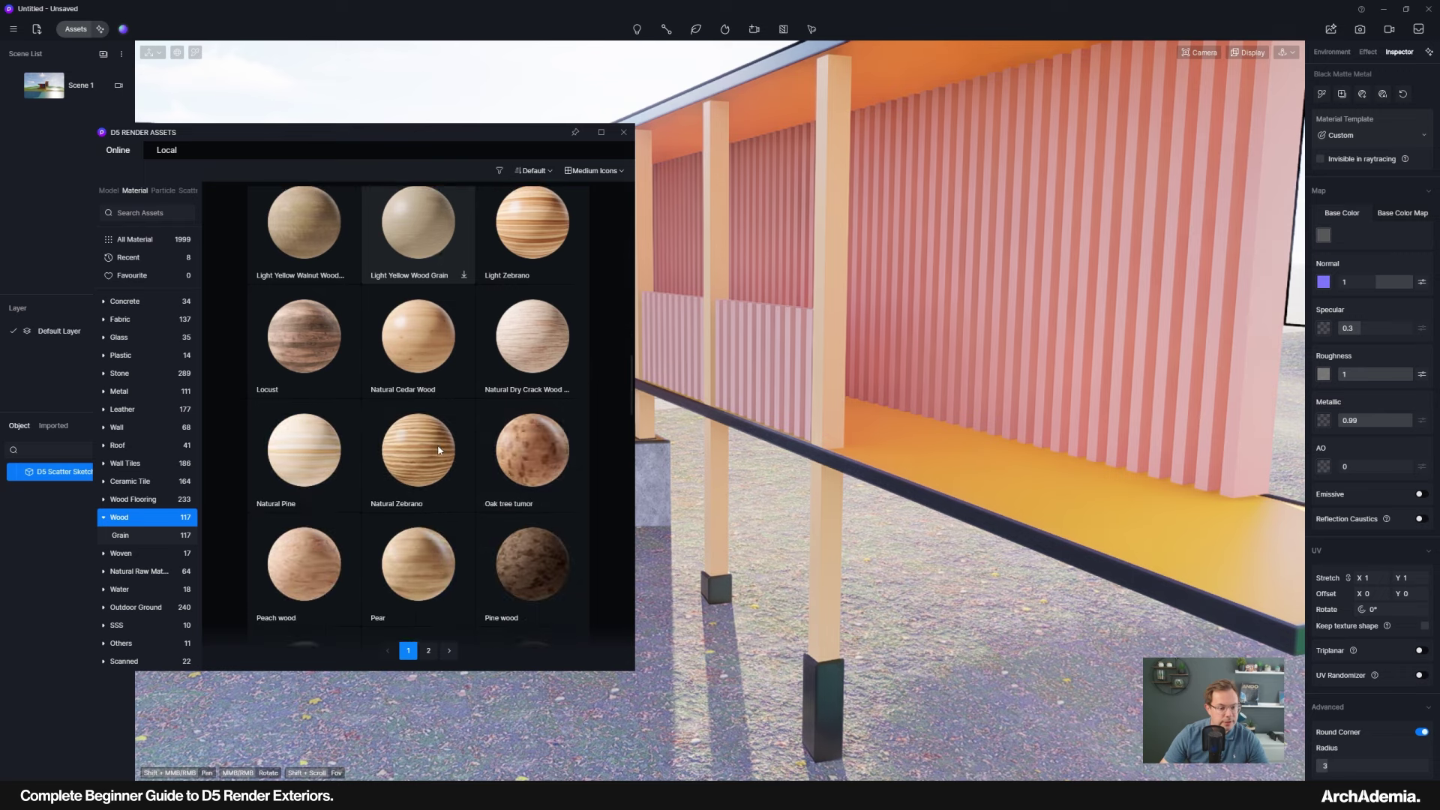
{"action": "scroll", "coordinate": [533, 450], "scroll_direction": "down", "scroll_amount": 3}
{"action": "scroll", "coordinate": [538, 444], "scroll_direction": "down", "scroll_amount": 10}
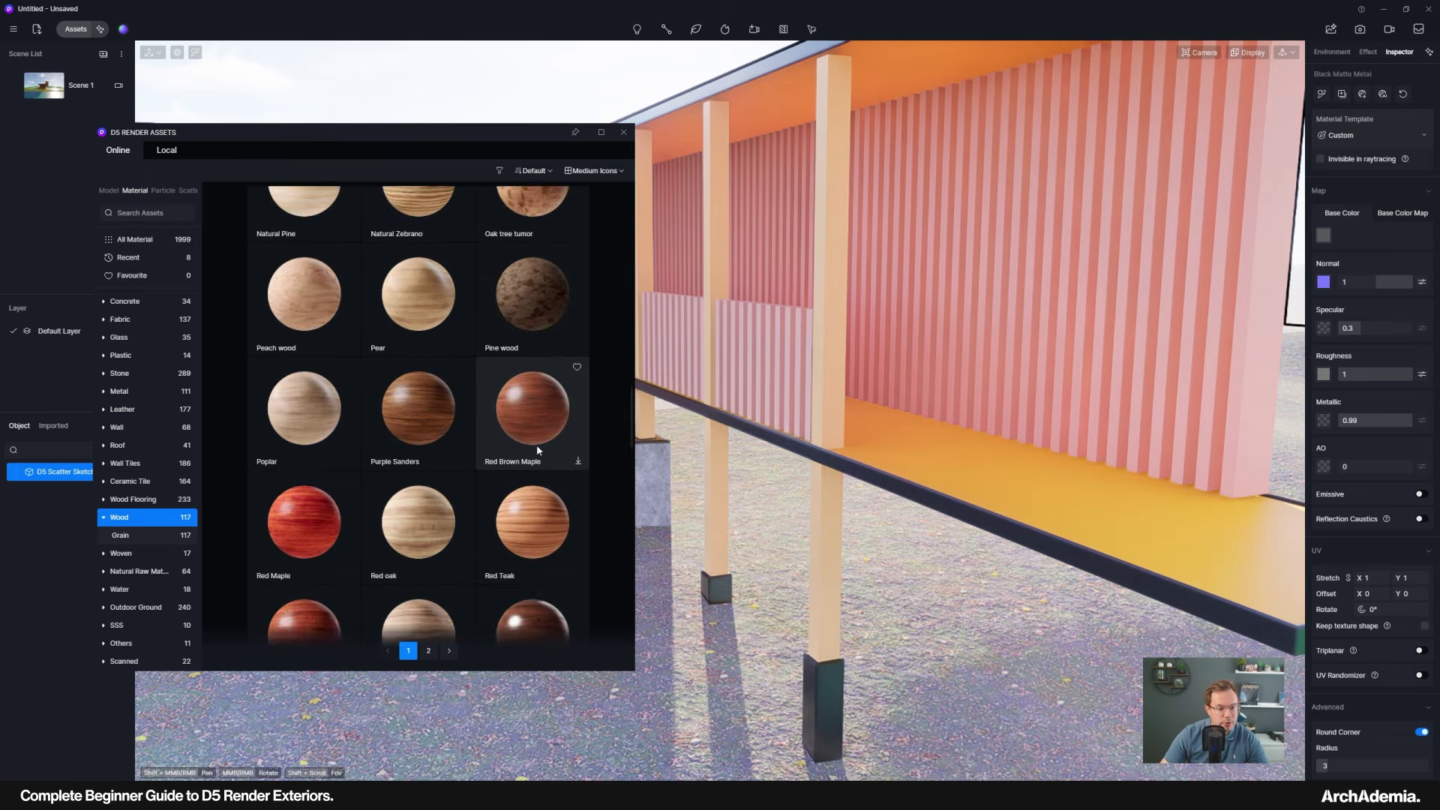
{"action": "scroll", "coordinate": [536, 455], "scroll_direction": "down", "scroll_amount": 5}
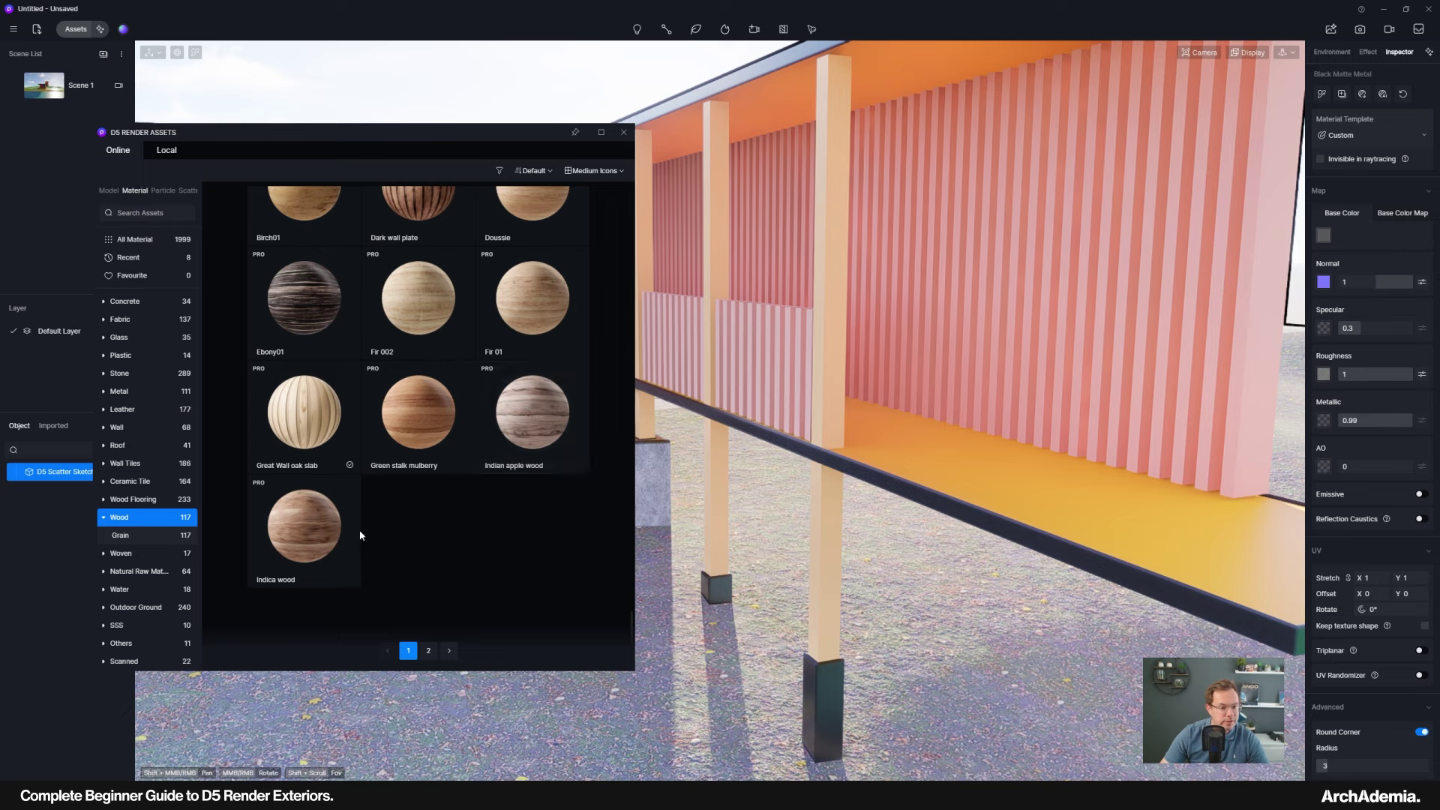
{"action": "scroll", "coordinate": [317, 450], "scroll_direction": "up", "scroll_amount": 3}
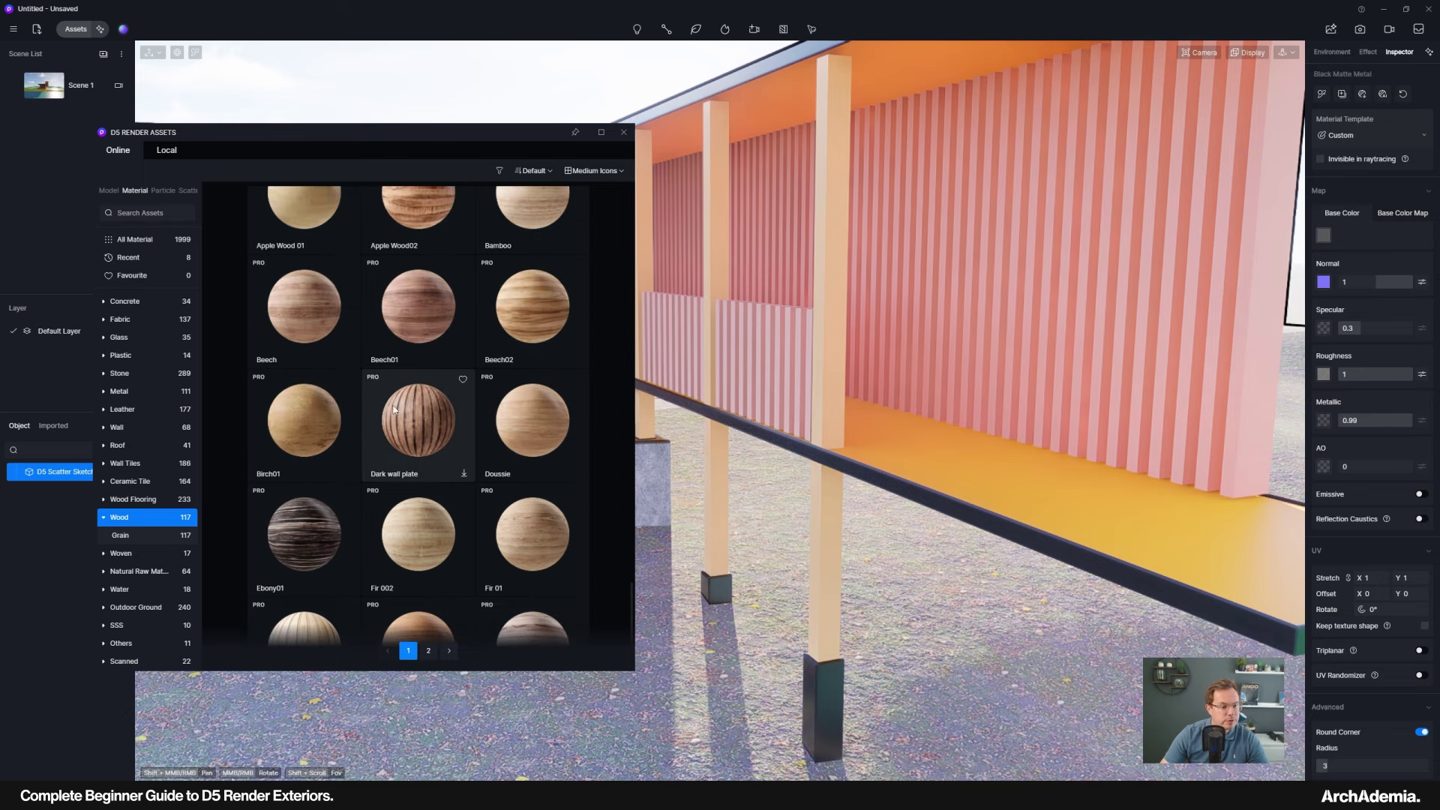
{"action": "scroll", "coordinate": [464, 454], "scroll_direction": "up", "scroll_amount": 1}
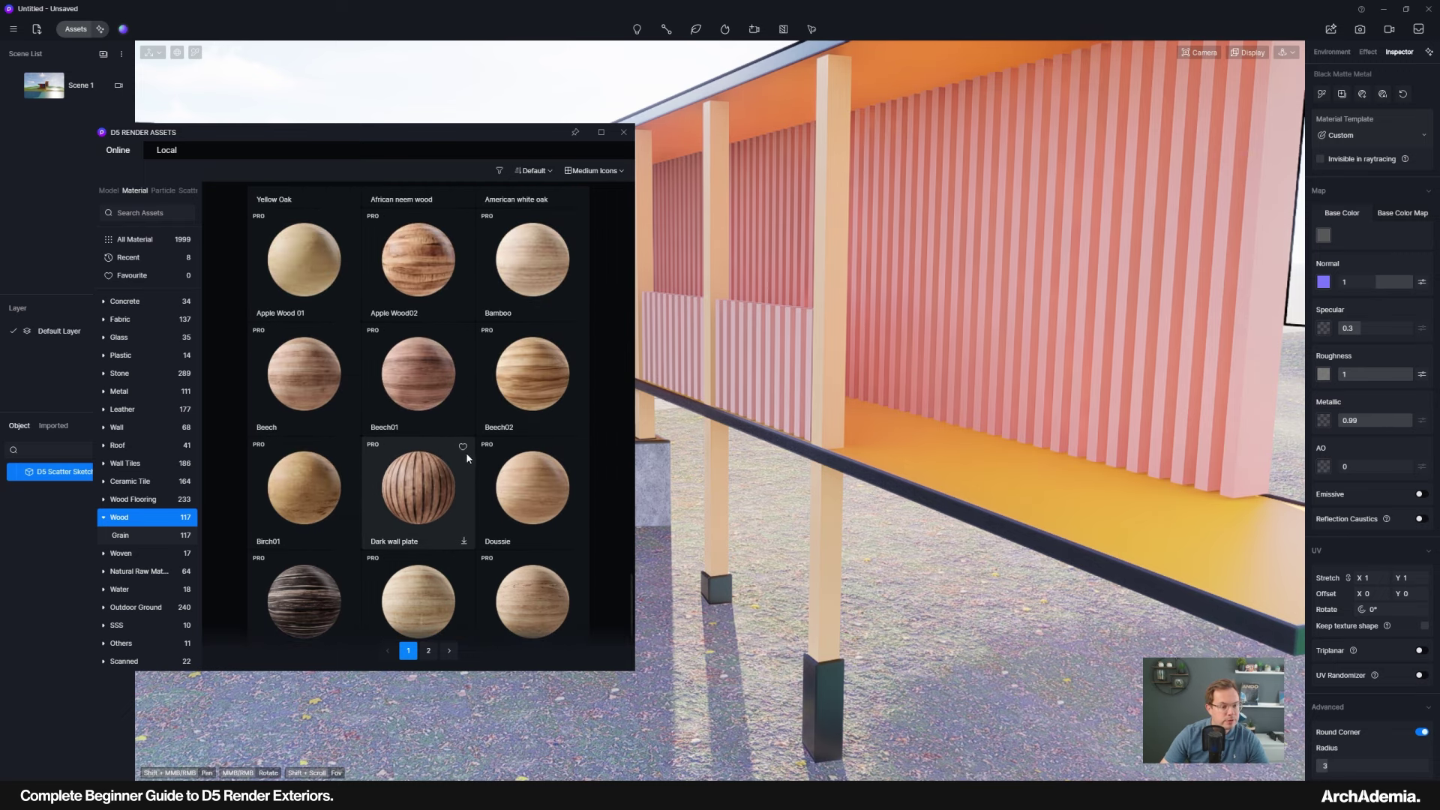
{"action": "left_click", "coordinate": [304, 484]}
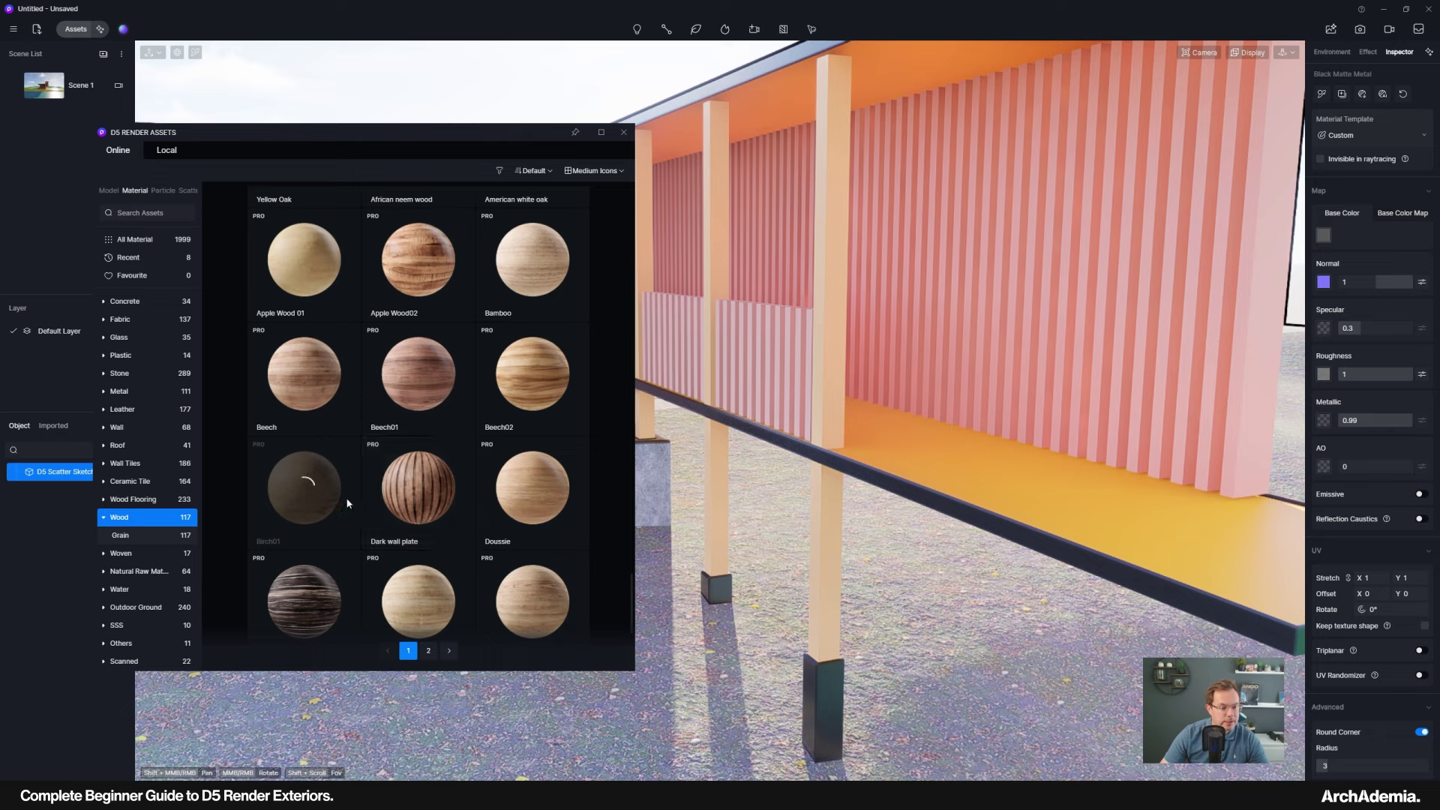
Move the asset library clear of the walkway and apply the Birch01 wood material to its support posts.
{"action": "left_click_drag", "start_coordinate": [323, 137], "coordinate": [346, 90]}
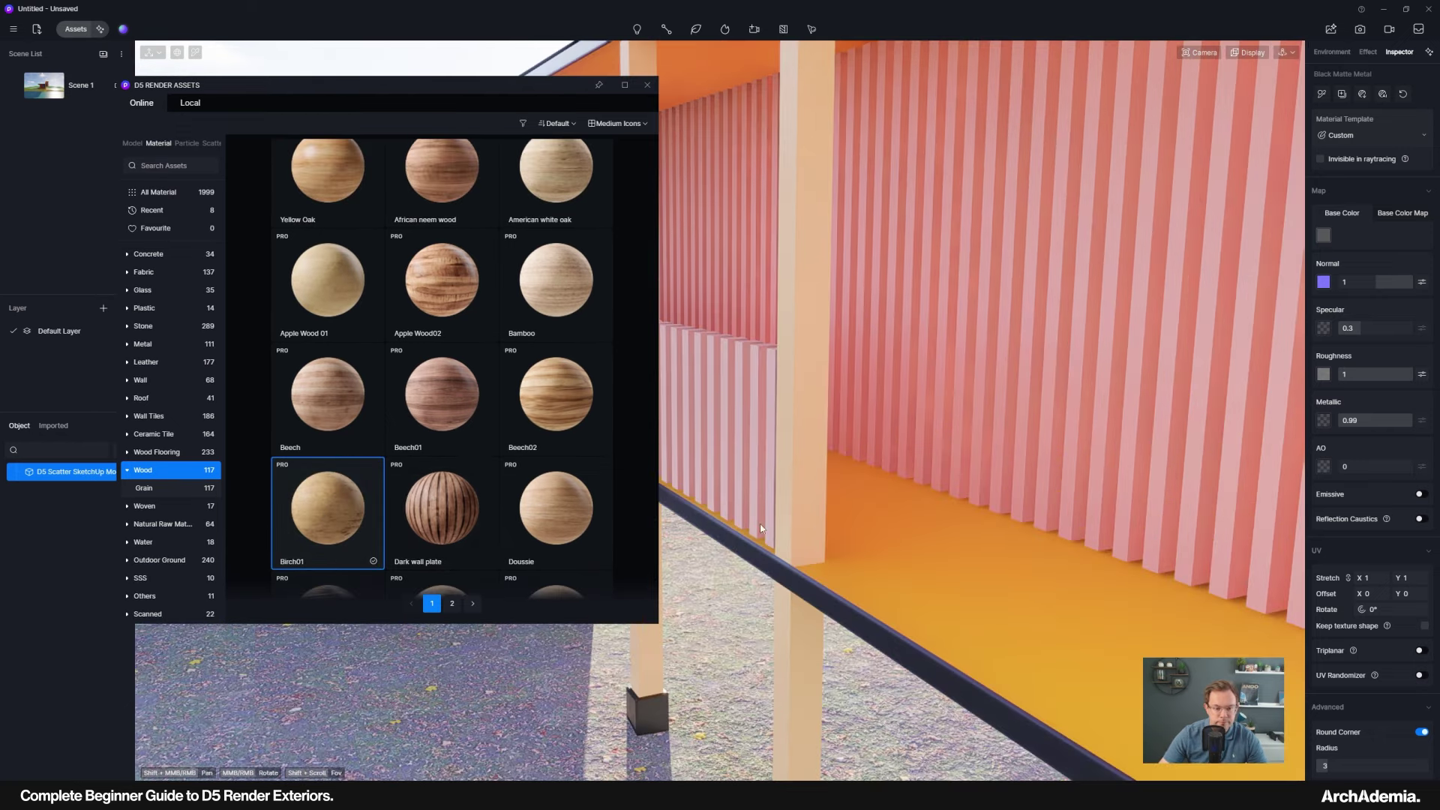
{"action": "left_click", "coordinate": [369, 527]}
{"action": "left_click_drag", "start_coordinate": [848, 480], "coordinate": [802, 477]}
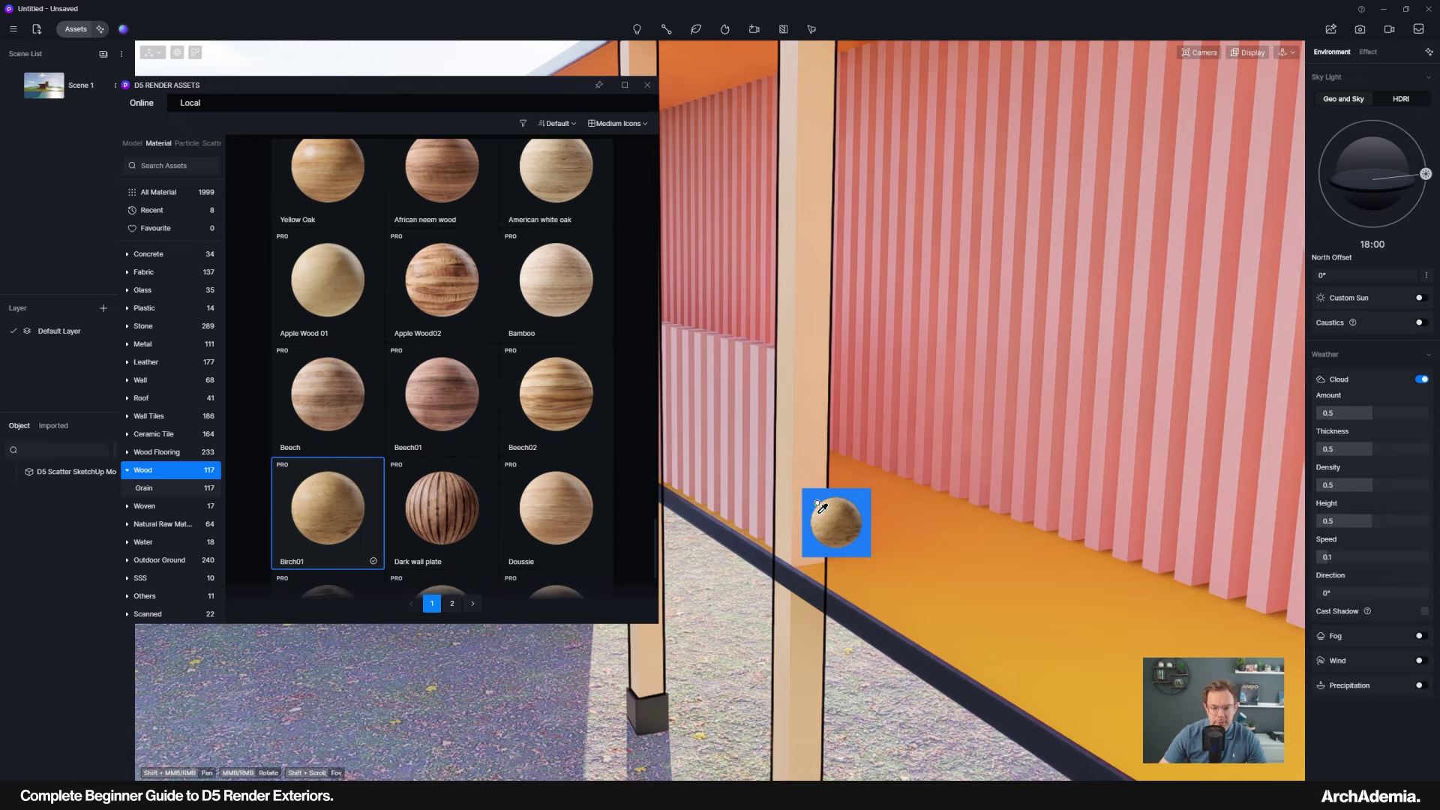
{"action": "left_click", "coordinate": [815, 452]}
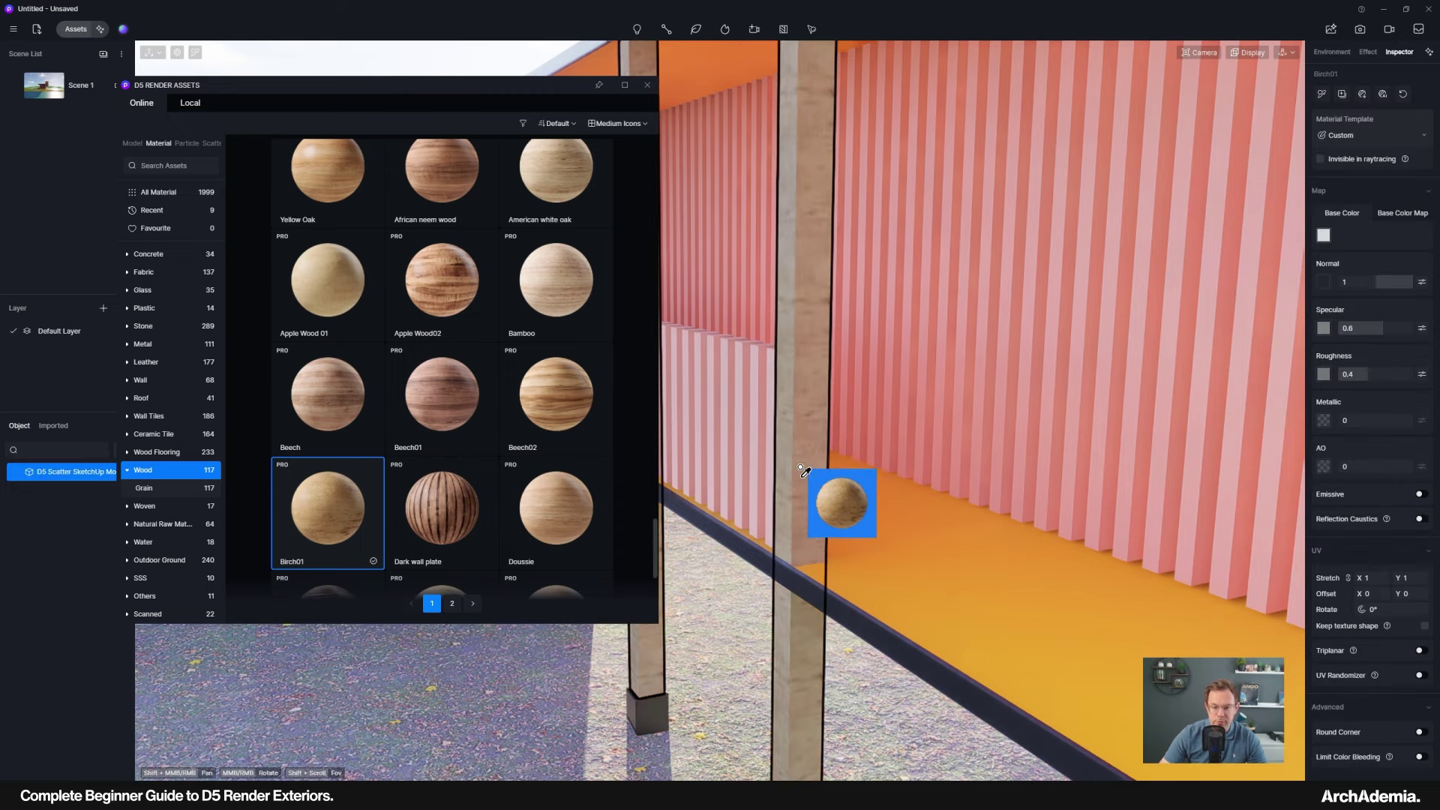
Rotate the posts' Birch01 texture by 90° and turn on Triplanar mapping for it.
{"action": "scroll", "coordinate": [813, 480], "scroll_direction": "up", "scroll_amount": 2}
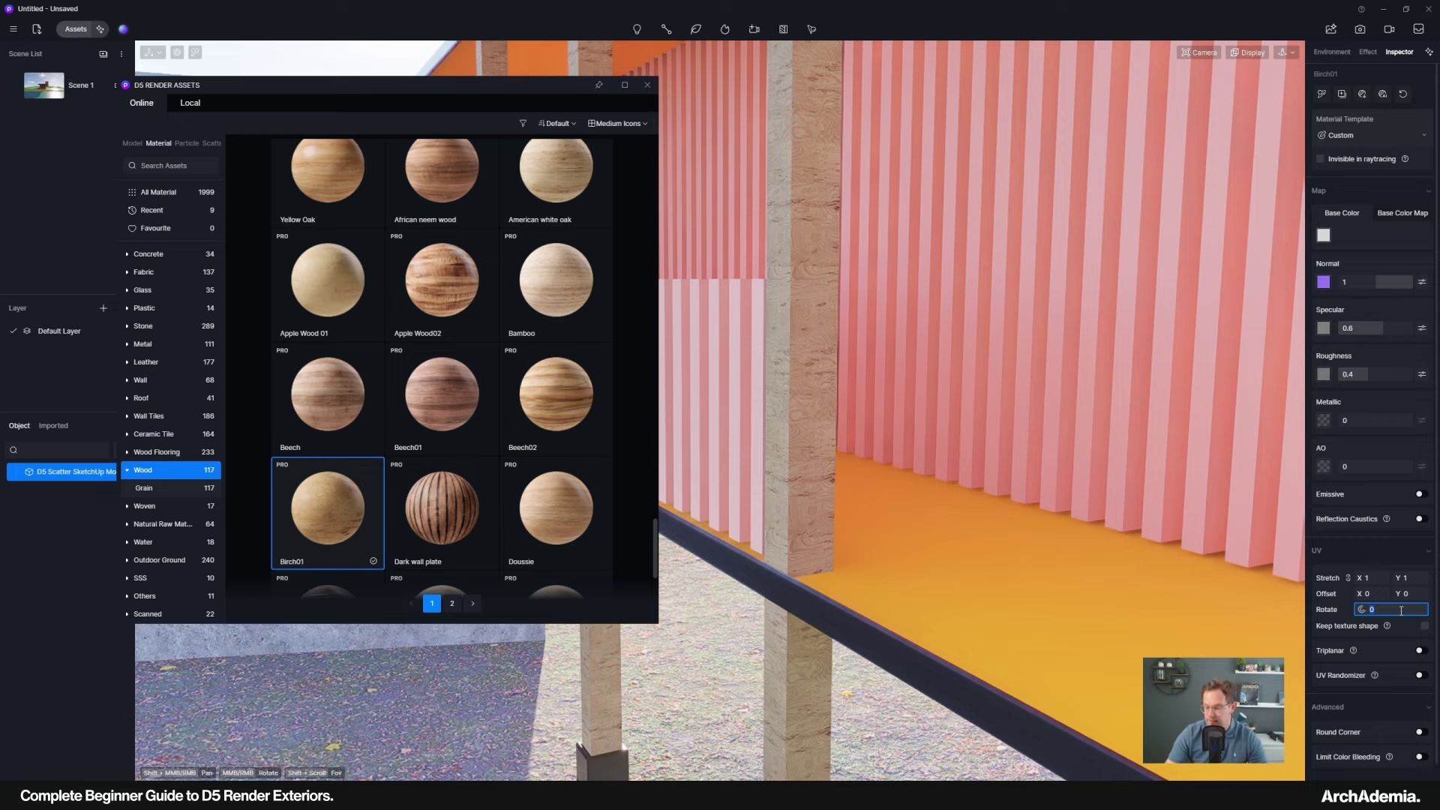
{"action": "key", "text": "Return"}
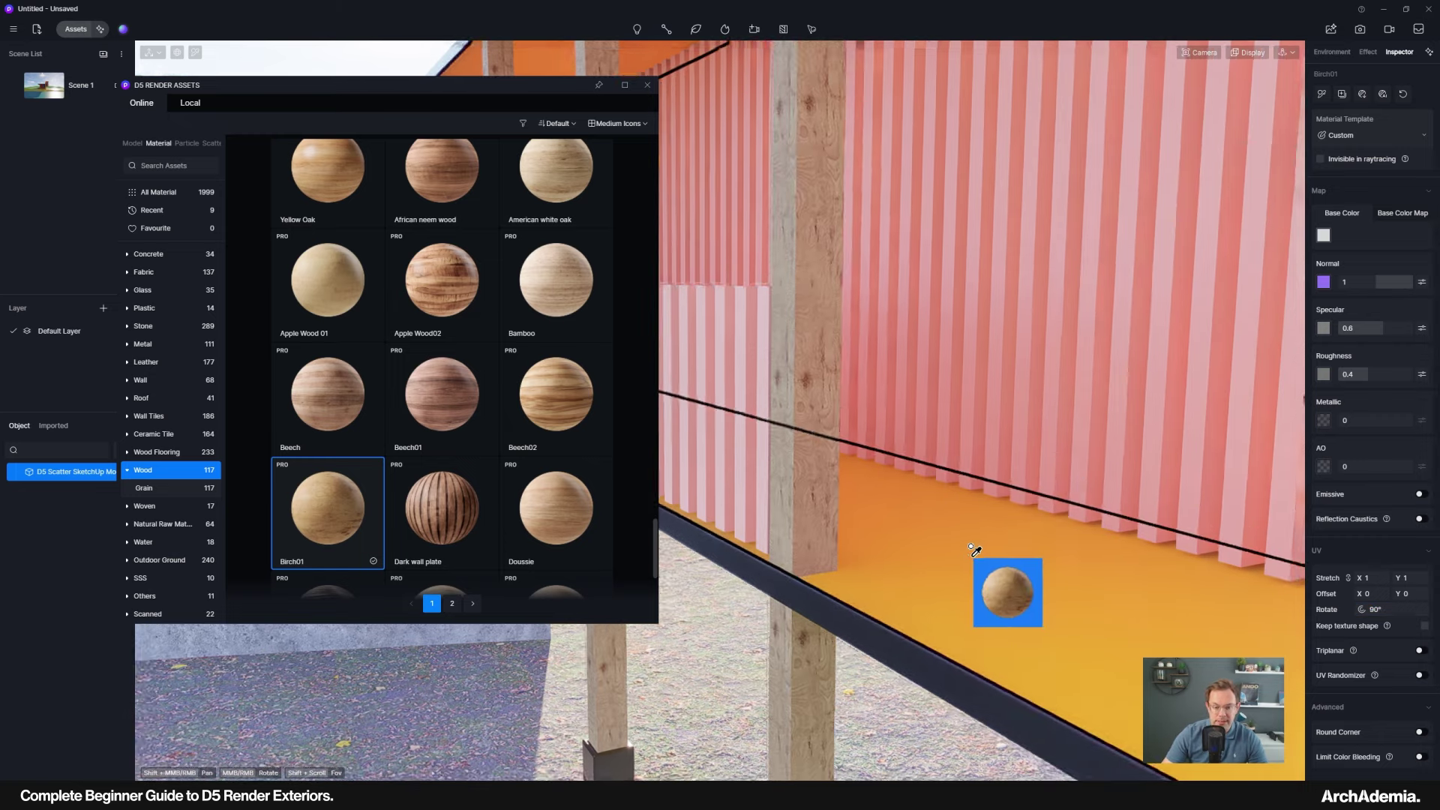
{"action": "middle_click_drag", "start_coordinate": [975, 548], "coordinate": [893, 548]}
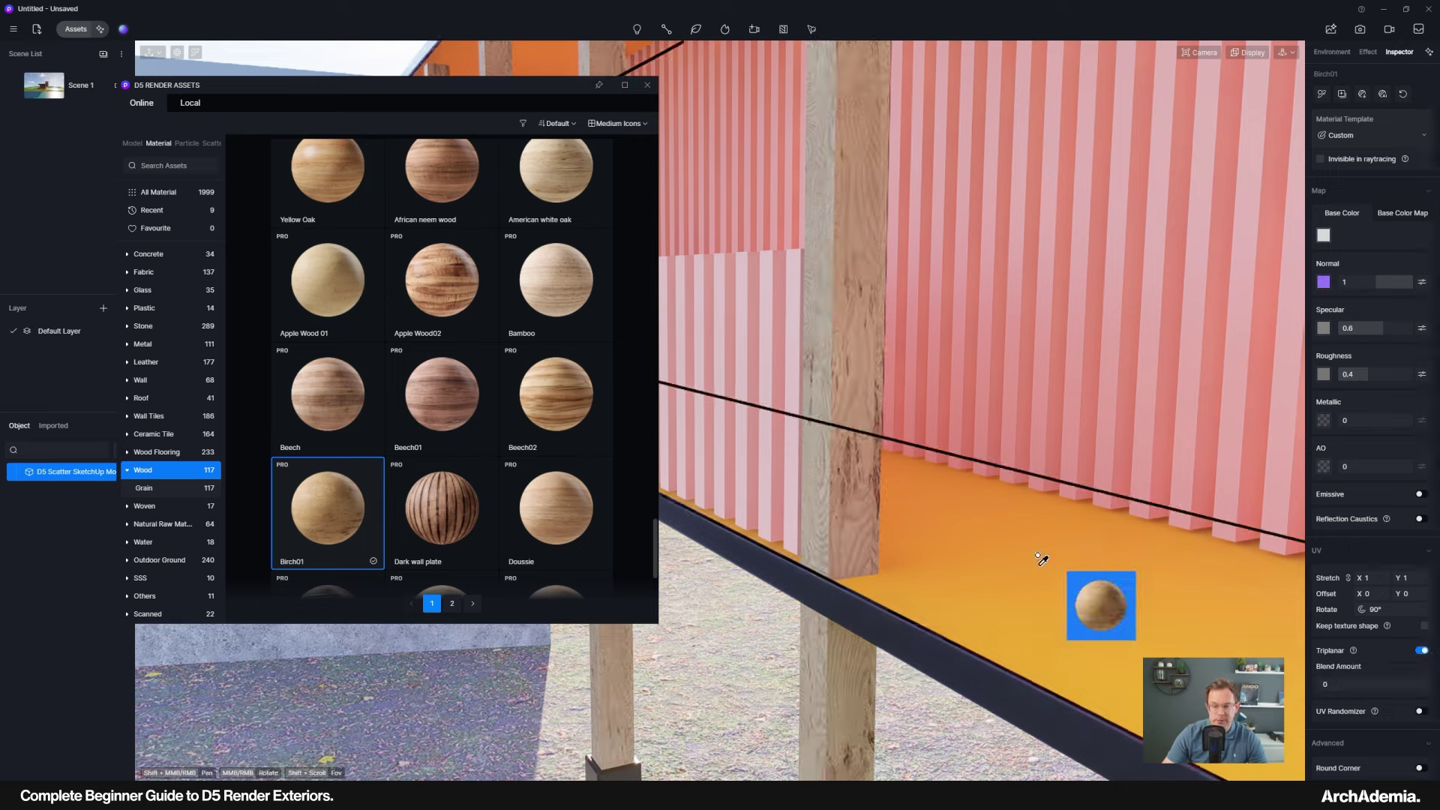
{"action": "left_click", "coordinate": [1419, 650]}
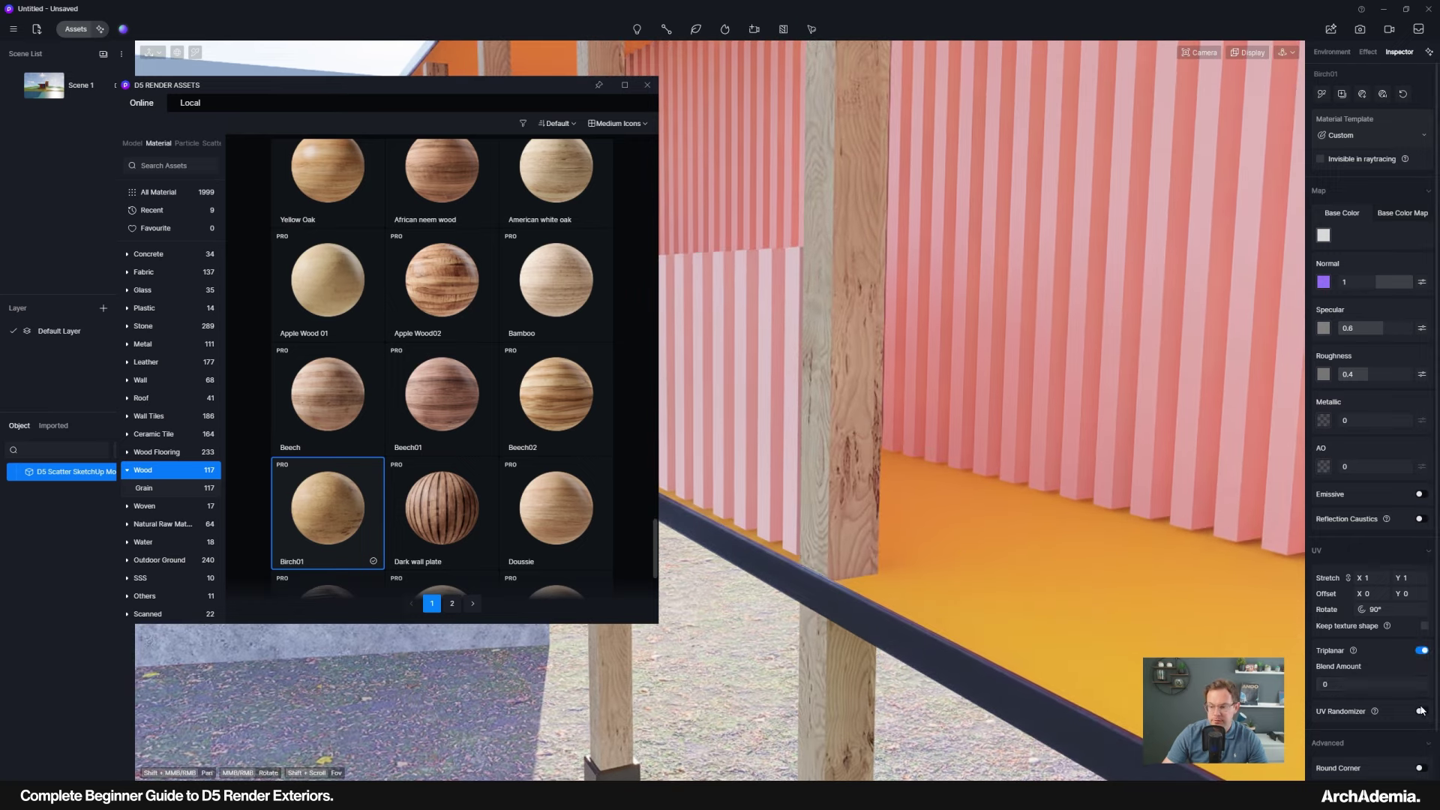
Turn on UV Randomizer for the posts' Birch01 material, and enable Round Corner with a radius of 5.
{"action": "left_click", "coordinate": [1420, 711]}
{"action": "scroll", "coordinate": [885, 595], "scroll_direction": "down", "scroll_amount": 1}
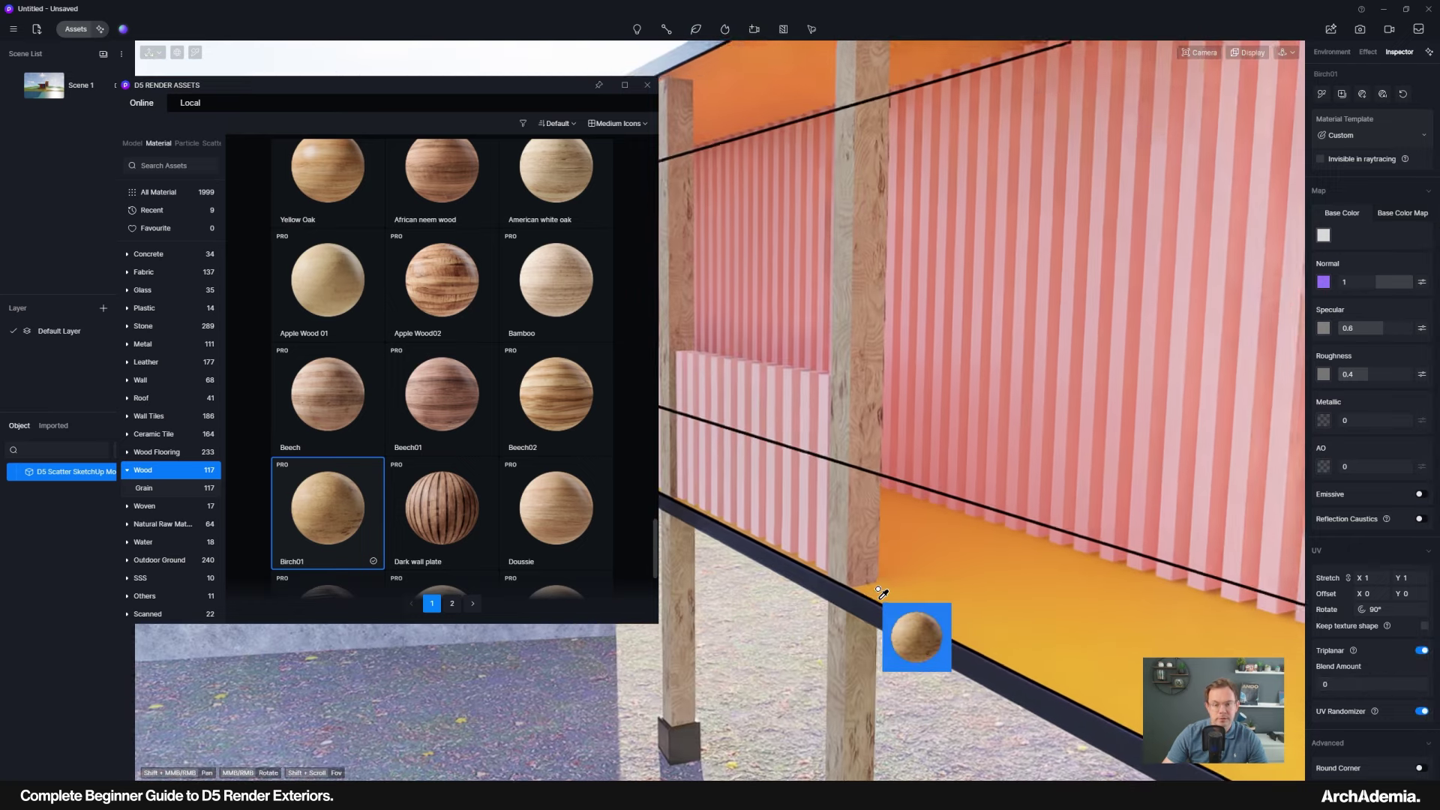
{"action": "scroll", "coordinate": [1420, 738], "scroll_direction": "down", "scroll_amount": 1}
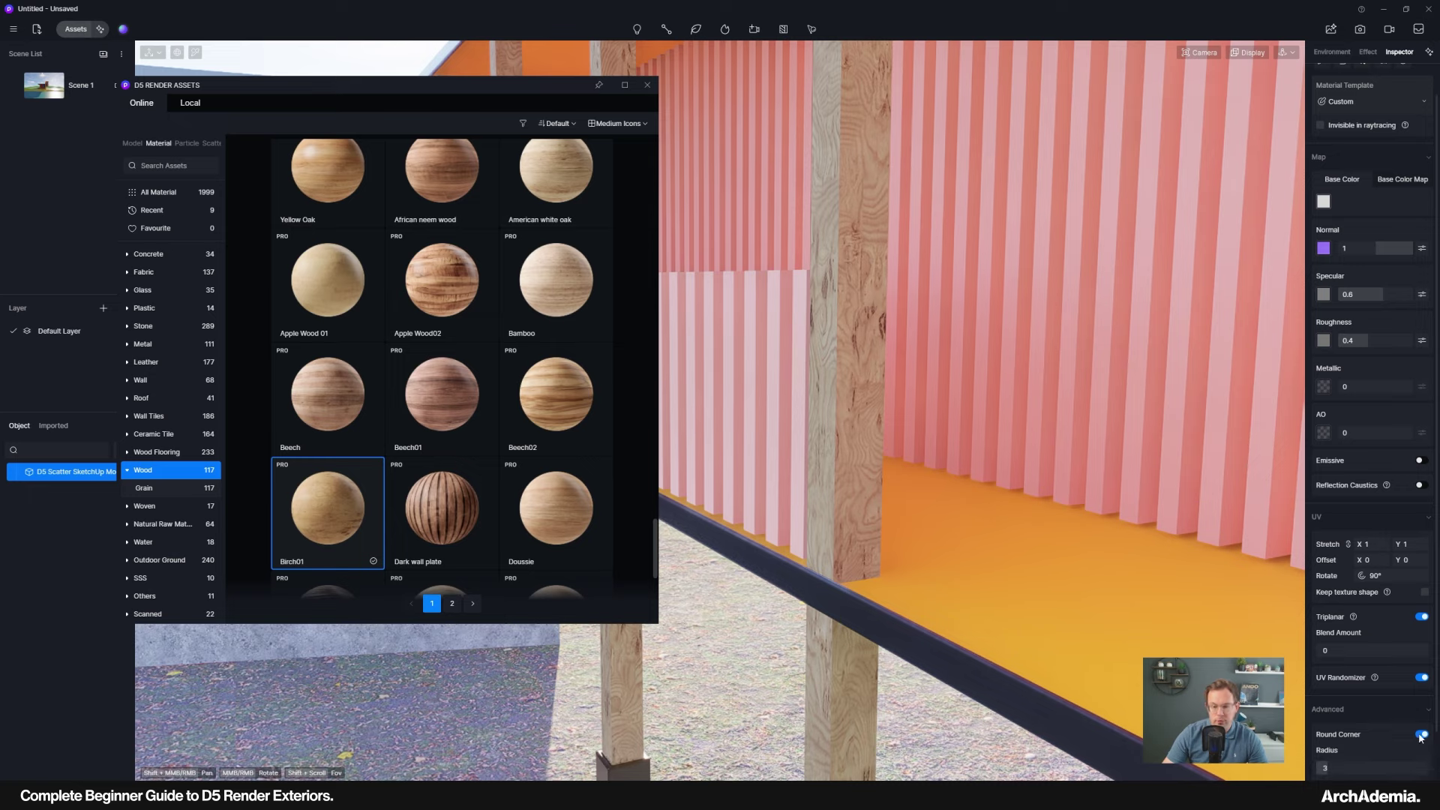
{"action": "scroll", "coordinate": [840, 544], "scroll_direction": "up", "scroll_amount": 3}
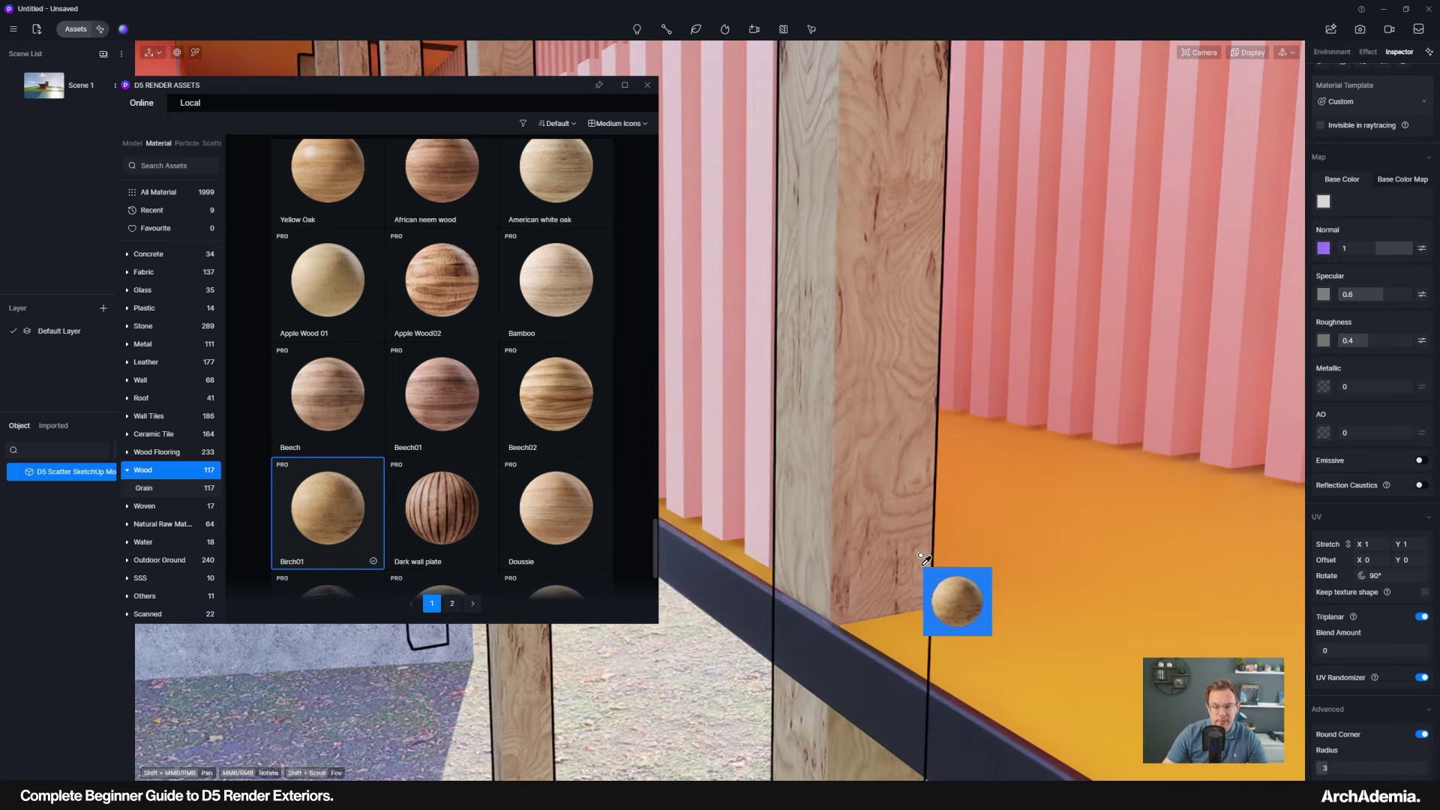
{"action": "left_click", "coordinate": [924, 559]}
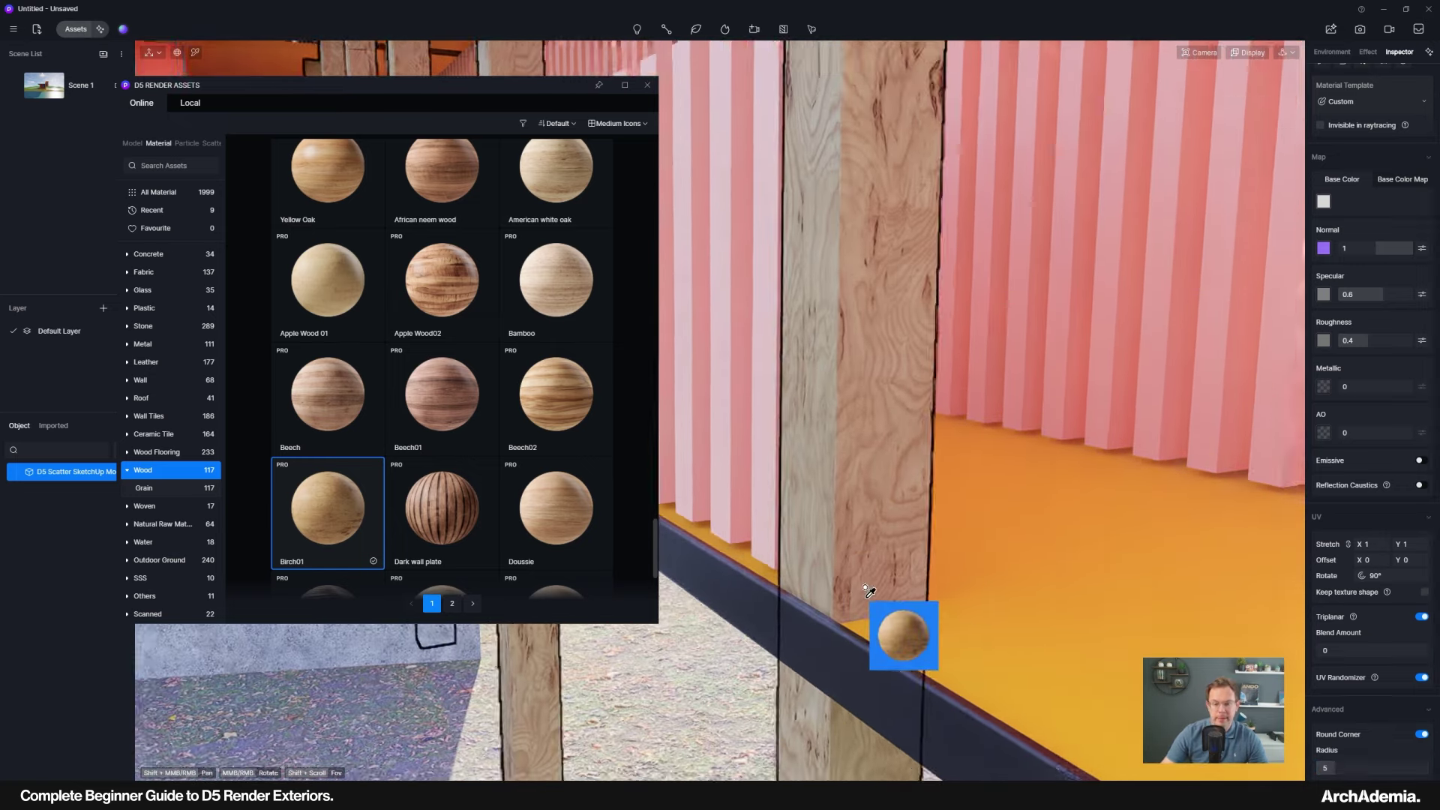
{"action": "scroll", "coordinate": [913, 633], "scroll_direction": "down", "scroll_amount": 3}
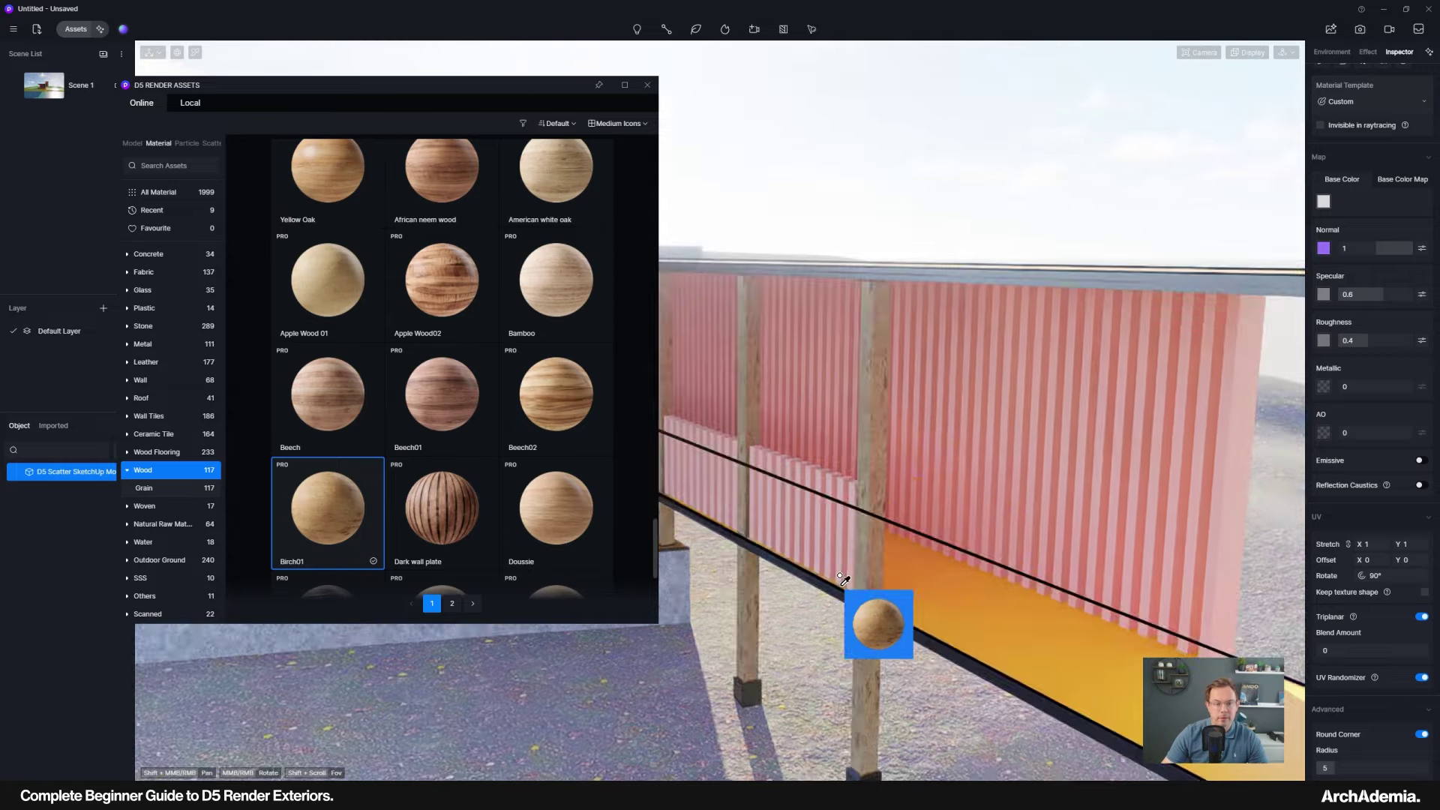
Apply the Yew material from the Wood category to the pink slatted walkway wall.
{"action": "scroll", "coordinate": [875, 621], "scroll_direction": "up", "scroll_amount": 3}
{"action": "scroll", "coordinate": [457, 462], "scroll_direction": "up", "scroll_amount": 3}
{"action": "left_click", "coordinate": [438, 313]}
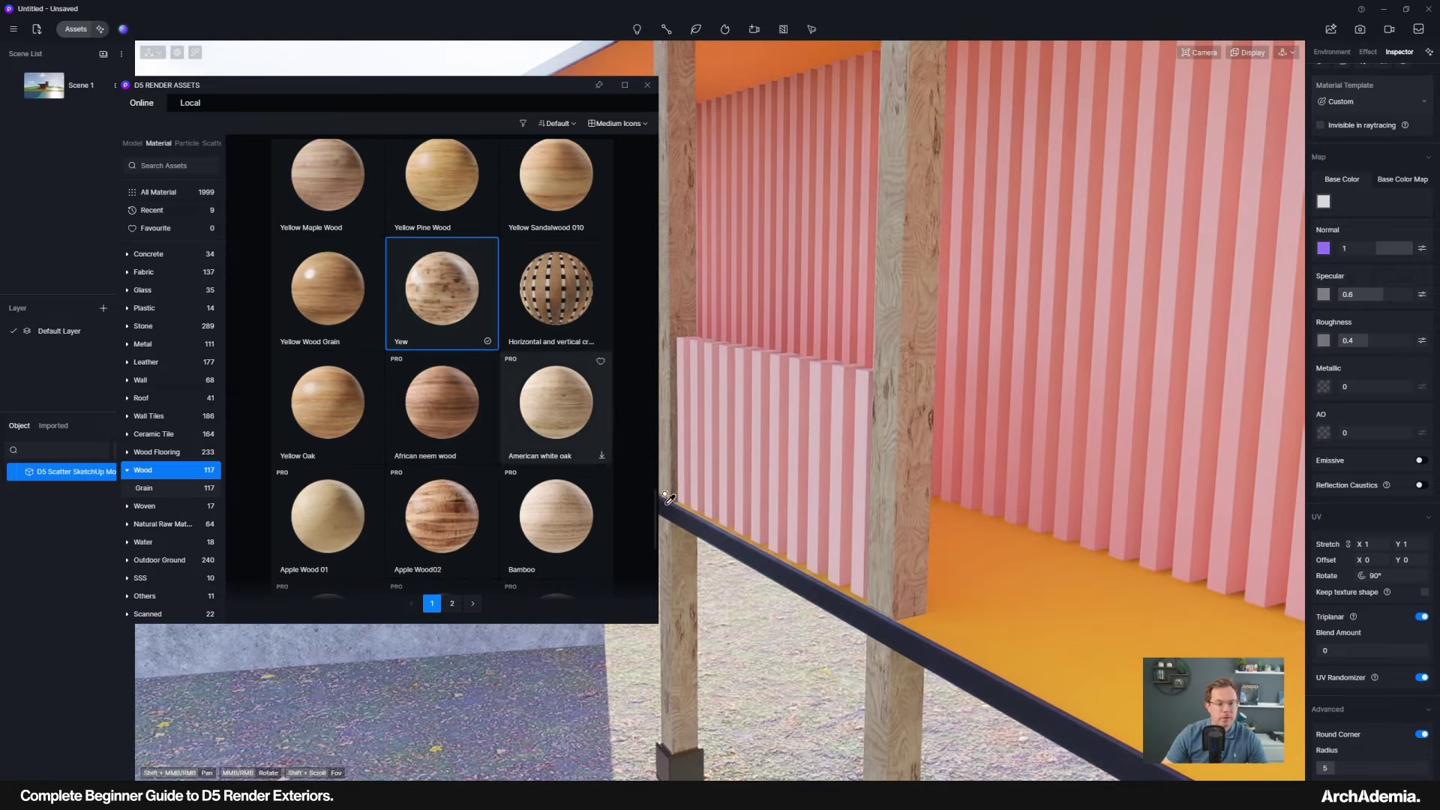
{"action": "scroll", "coordinate": [840, 497], "scroll_direction": "up", "scroll_amount": 2}
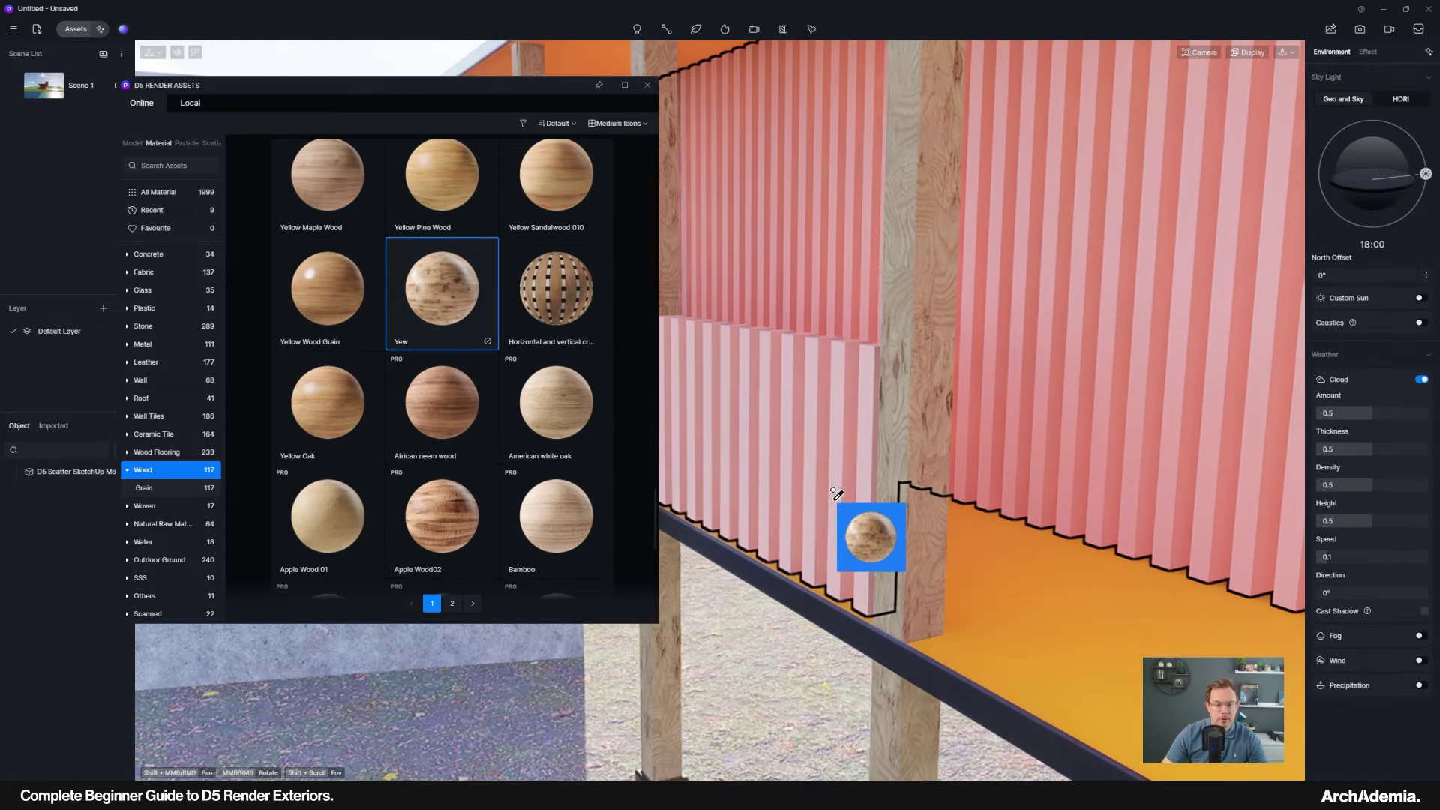
{"action": "left_click", "coordinate": [868, 528]}
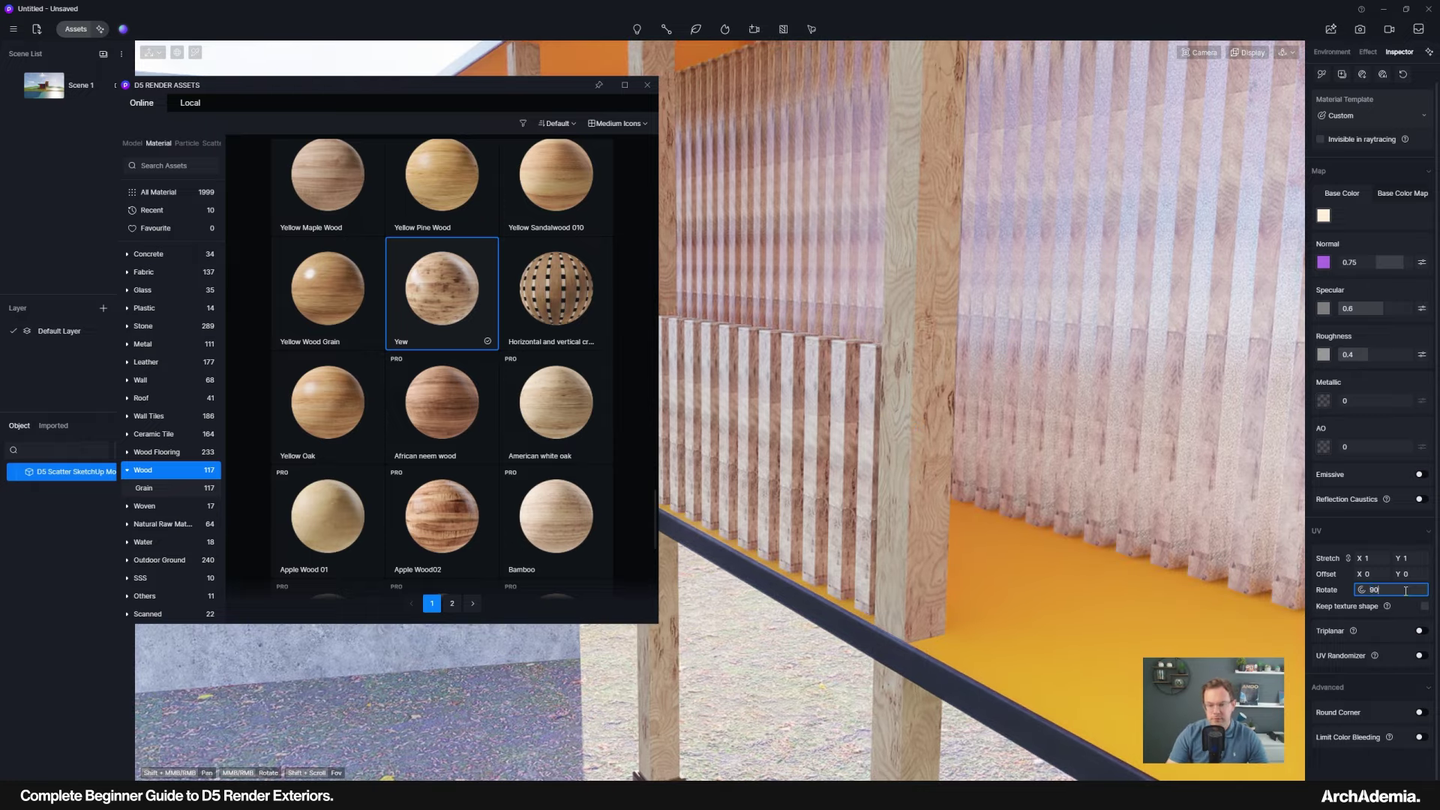
Rotate the Yew texture on the slatted walkway wall by 90°.
{"action": "key", "text": "Return"}
{"action": "scroll", "coordinate": [874, 437], "scroll_direction": "down", "scroll_amount": 5}
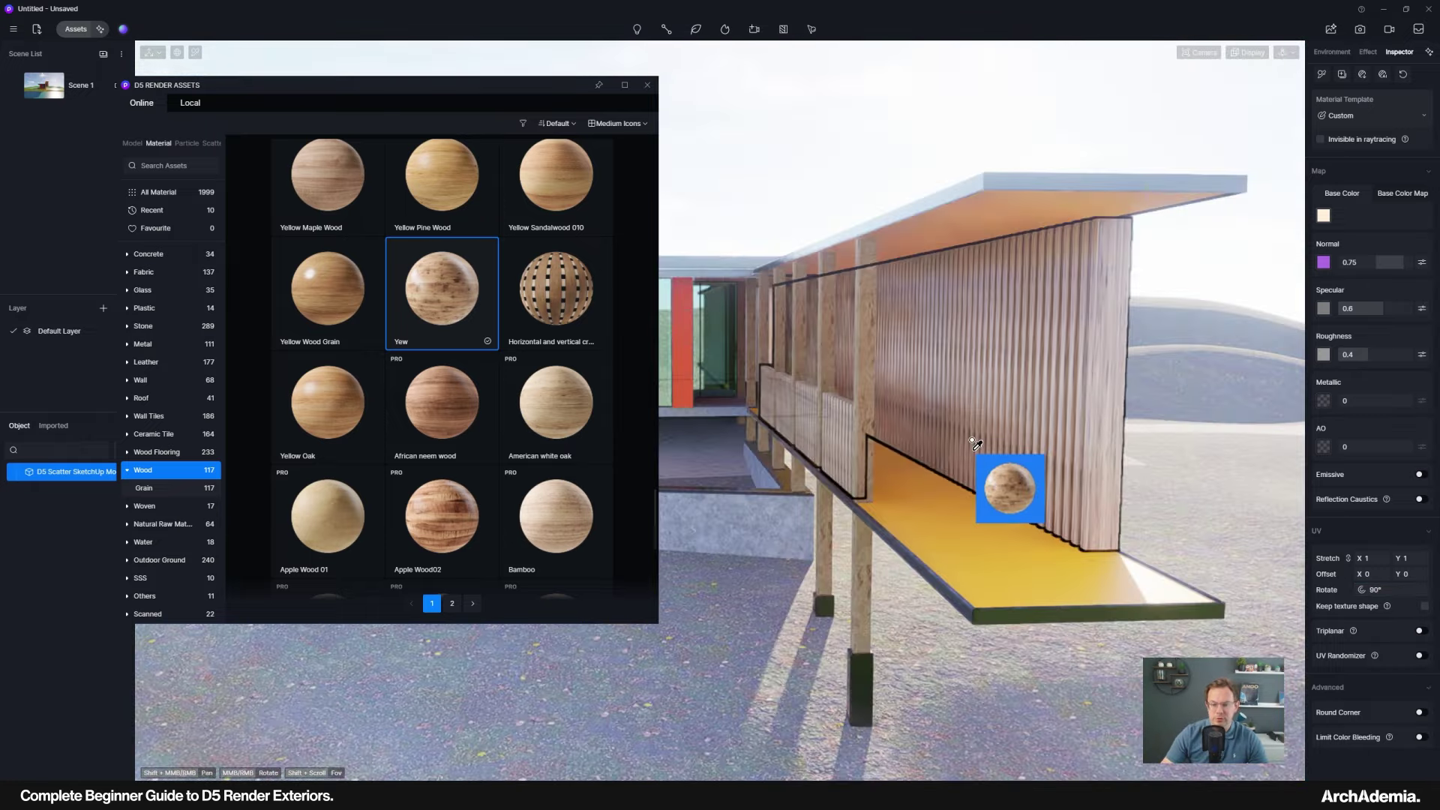
{"action": "scroll", "coordinate": [975, 444], "scroll_direction": "up", "scroll_amount": 6}
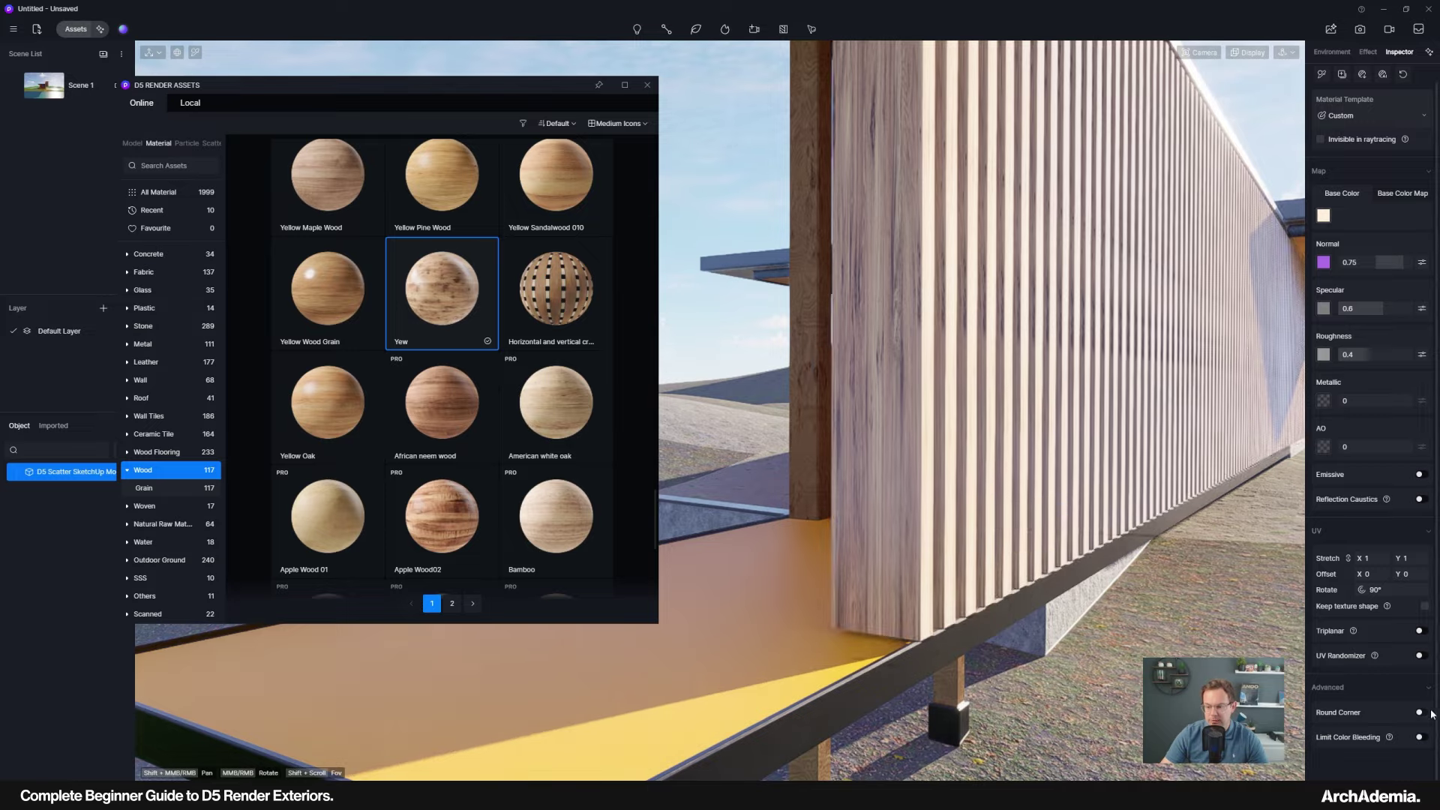
Turn on UV Randomizer and Triplanar for the slatted wall's Yew material.
{"action": "left_click", "coordinate": [1420, 655]}
{"action": "scroll", "coordinate": [983, 592], "scroll_direction": "down", "scroll_amount": 5}
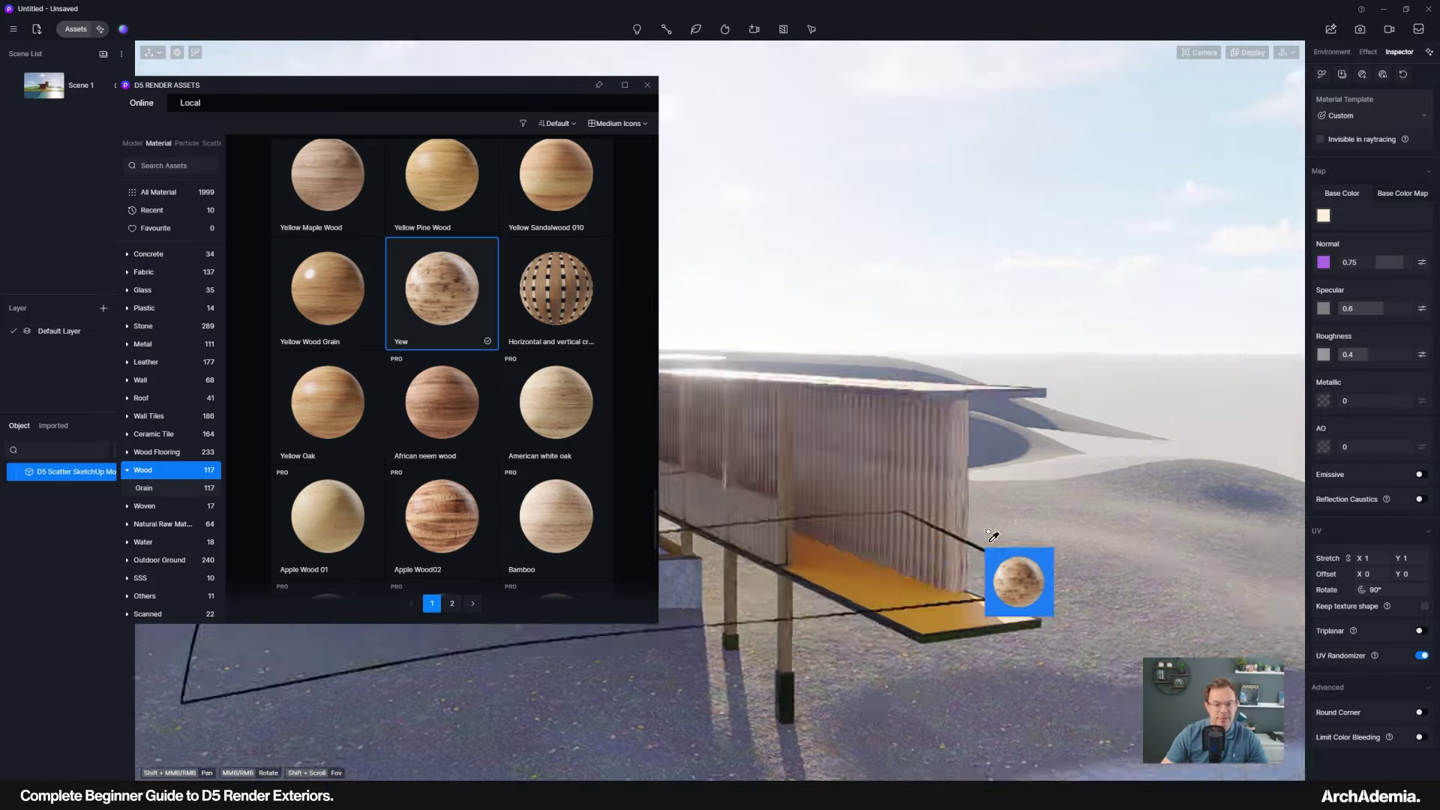
{"action": "scroll", "coordinate": [840, 518], "scroll_direction": "up", "scroll_amount": 5}
{"action": "scroll", "coordinate": [1000, 550], "scroll_direction": "down", "scroll_amount": 2}
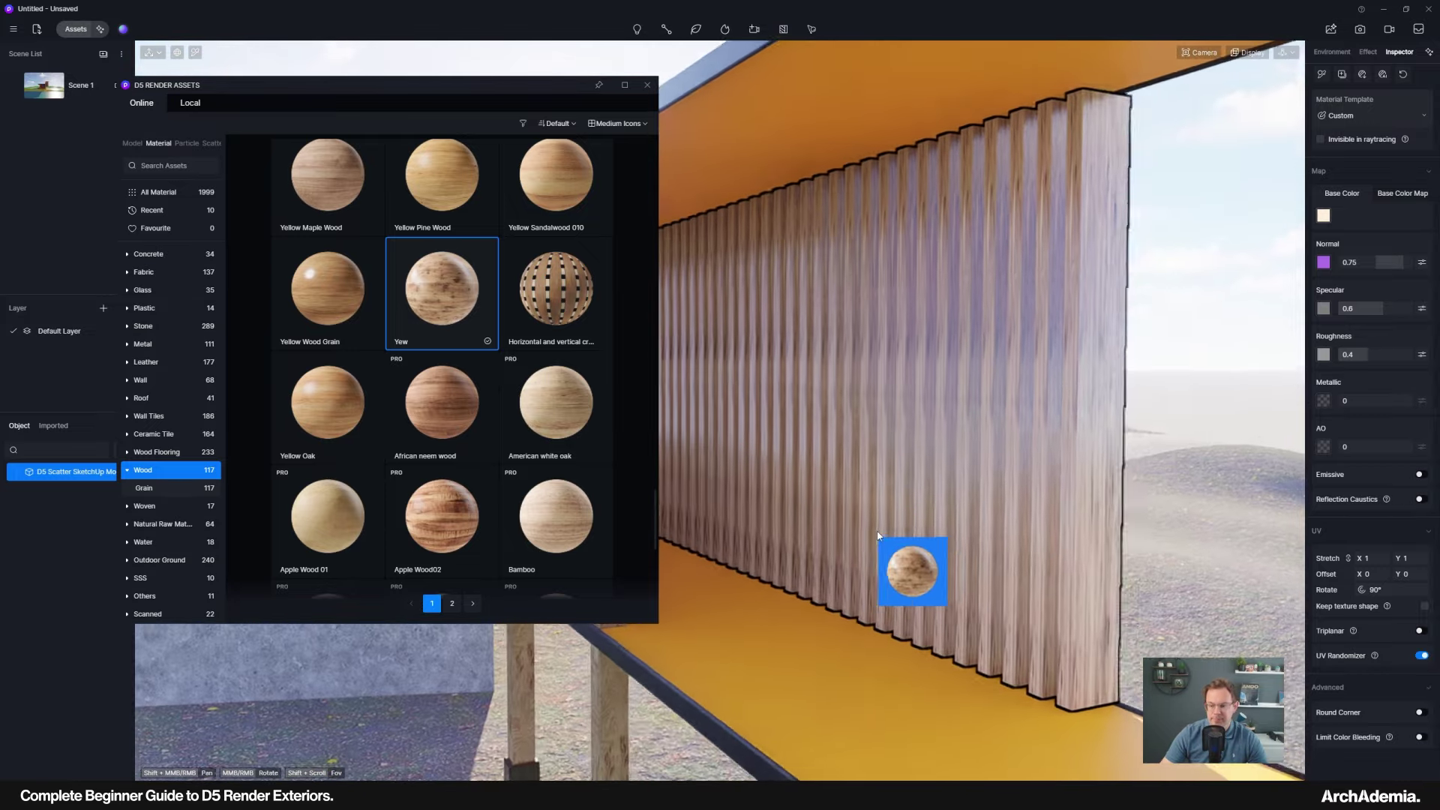
{"action": "left_click", "coordinate": [1420, 630]}
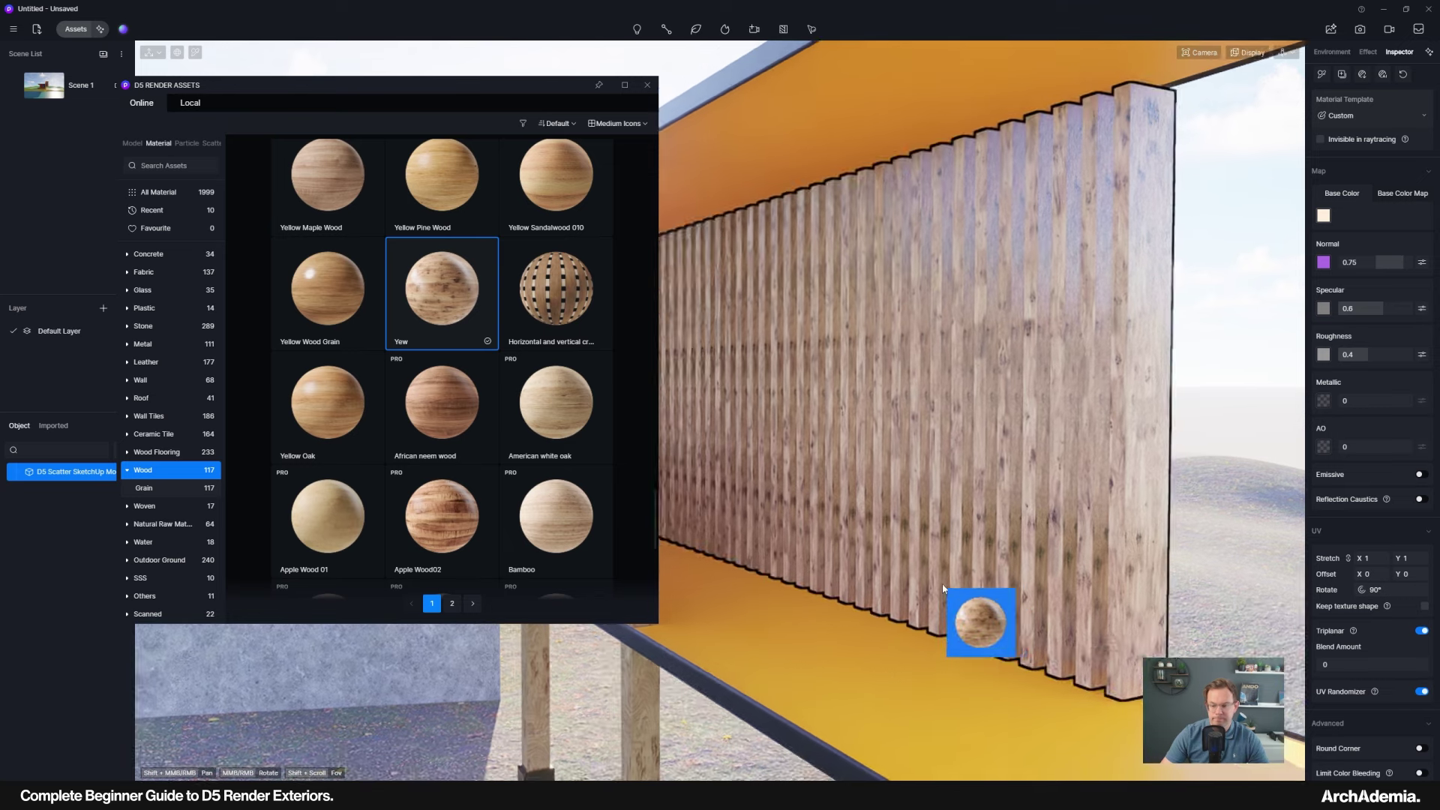
Enable Round Corner for the slatted wall's Yew material, with its texture rotation at 90° and UV Stretch at 0.5.
{"action": "left_click", "coordinate": [1420, 748]}
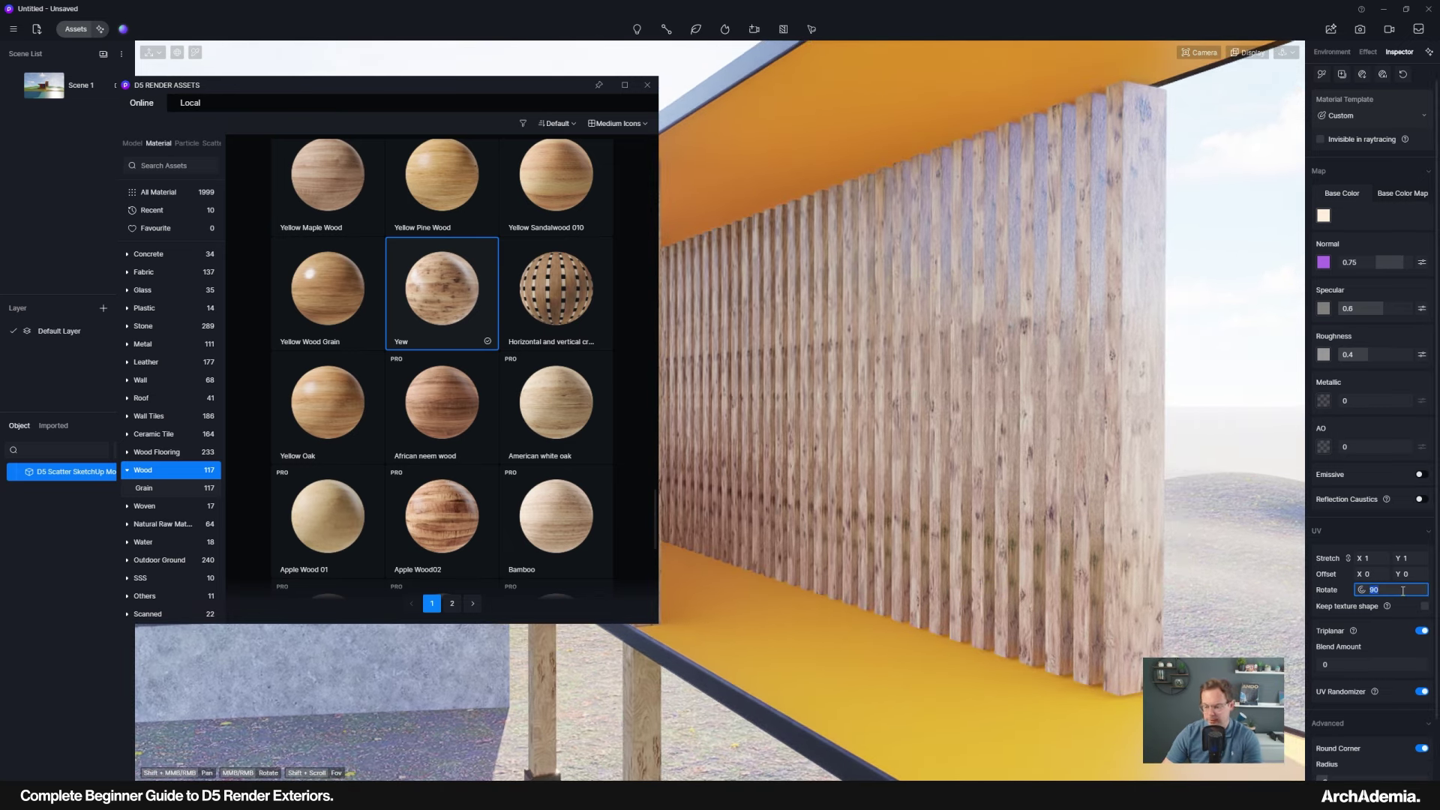
{"action": "type", "text": "0"}
{"action": "key", "text": "Return"}
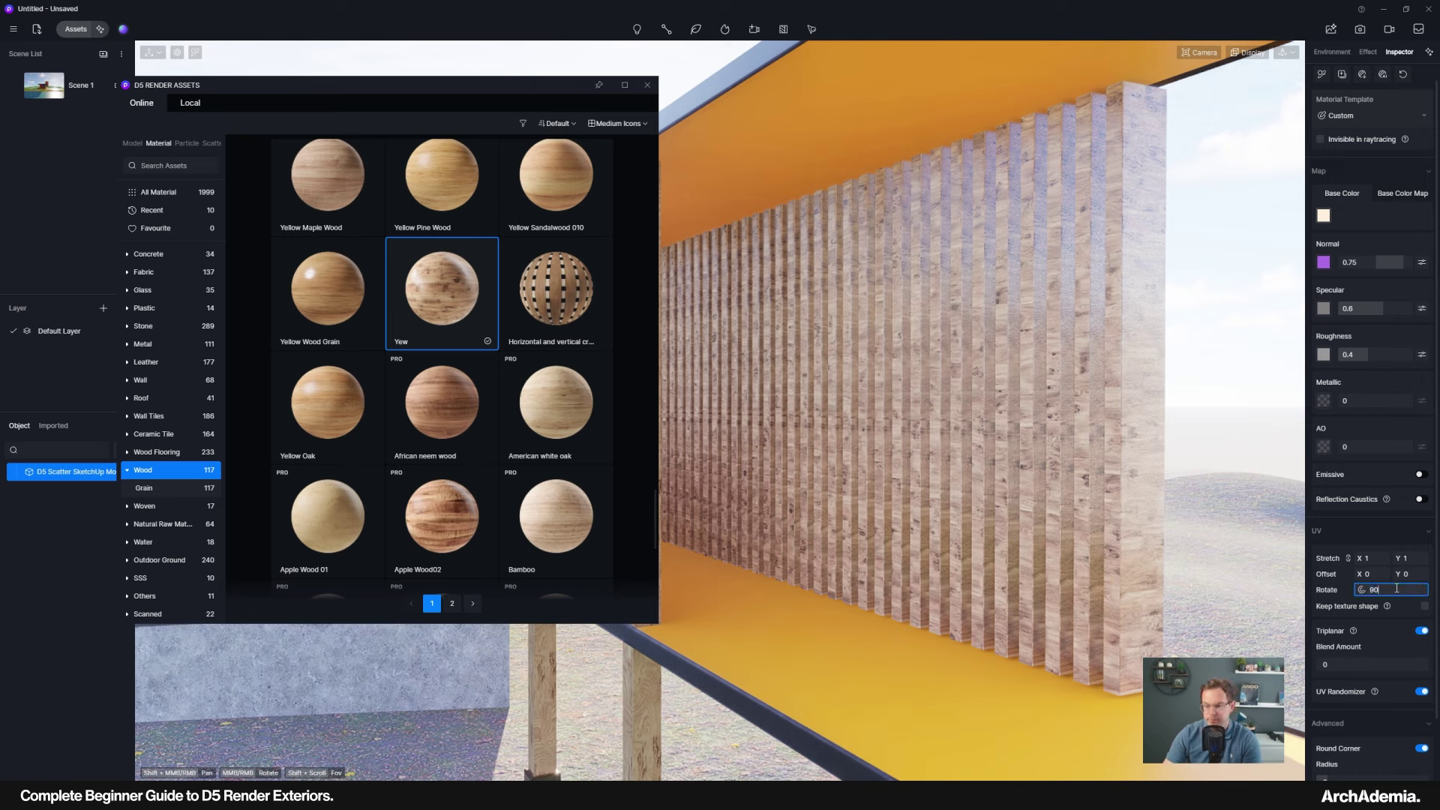
{"action": "key", "text": "Return"}
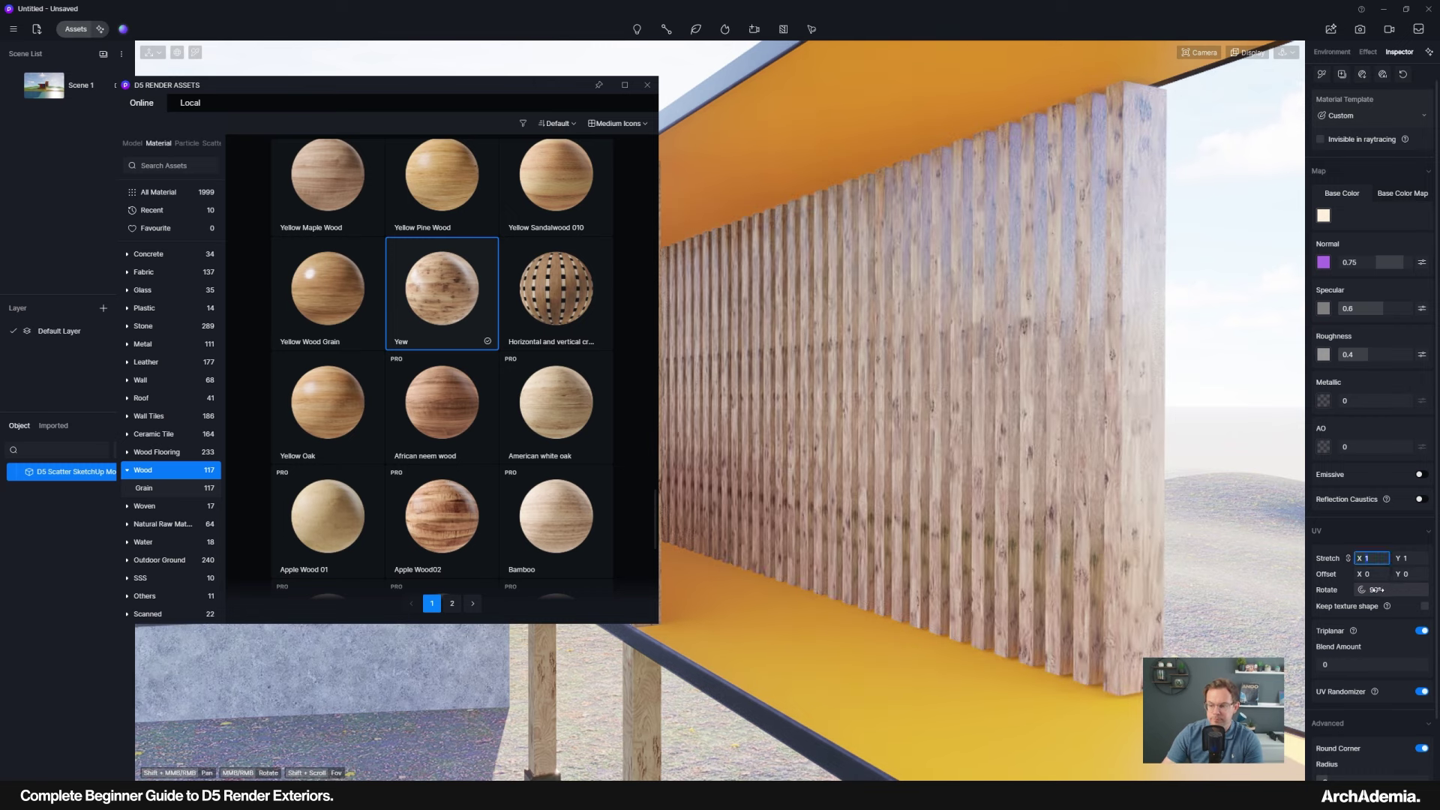
{"action": "key", "text": "Return"}
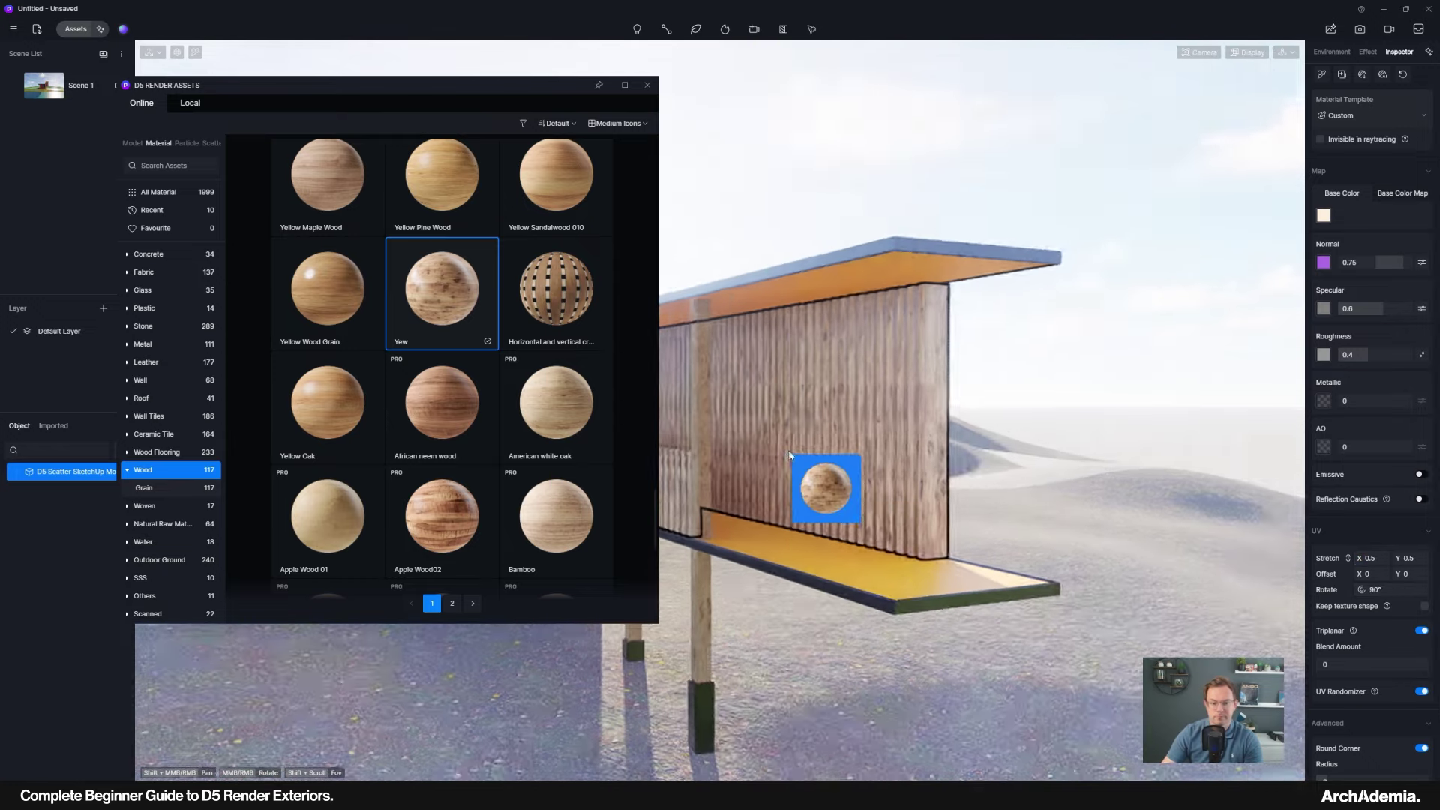
Examine the Yew-clad walkway from outside, and move inside the lodge to inspect the glazed interior corner.
{"action": "left_click_drag", "start_coordinate": [788, 450], "coordinate": [672, 486]}
{"action": "middle_click_drag", "start_coordinate": [672, 485], "coordinate": [519, 476]}
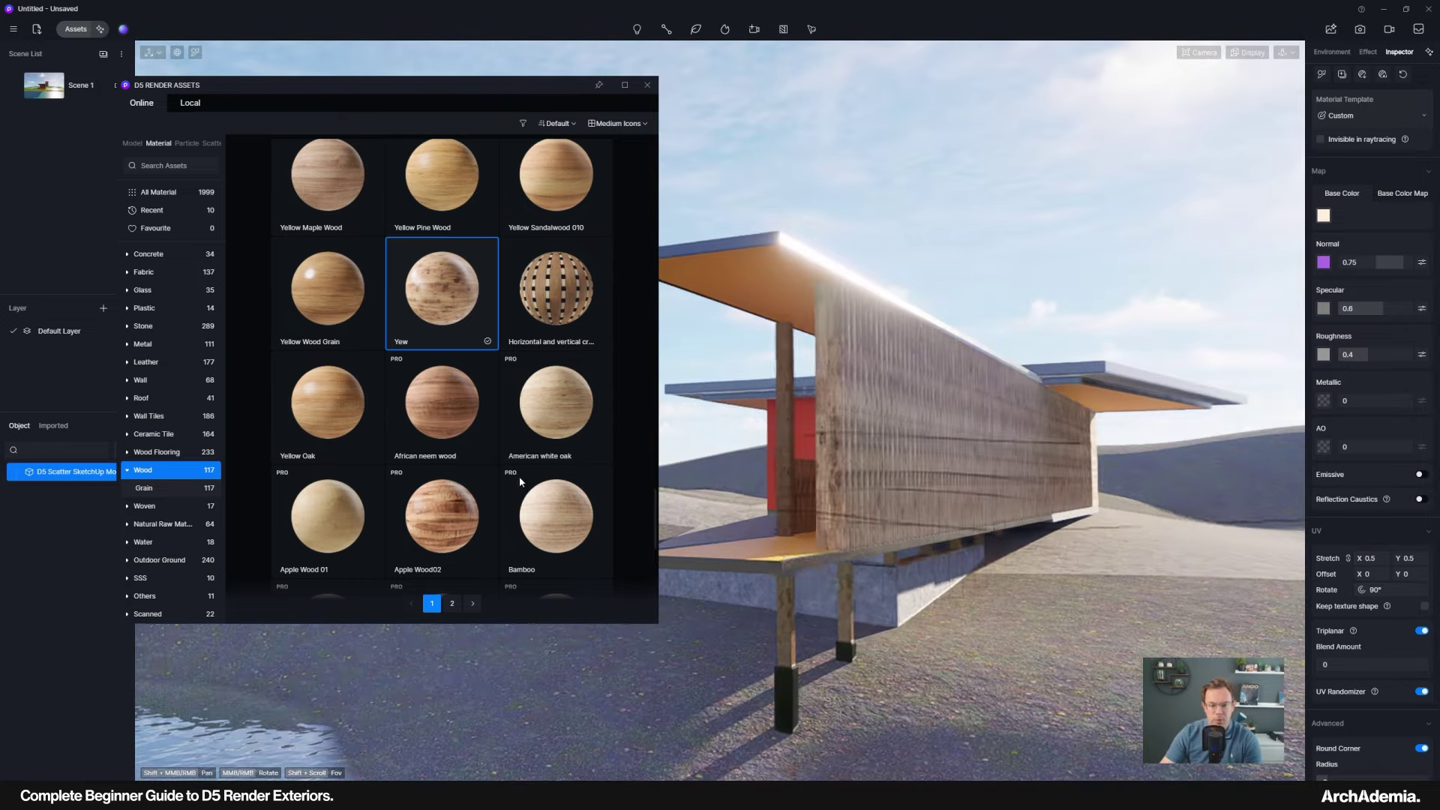
{"action": "scroll", "coordinate": [843, 512], "scroll_direction": "up", "scroll_amount": 3}
{"action": "middle_click_drag", "start_coordinate": [843, 513], "coordinate": [995, 563]}
{"action": "left_click_drag", "start_coordinate": [995, 562], "coordinate": [800, 452]}
{"action": "scroll", "coordinate": [800, 453], "scroll_direction": "up", "scroll_amount": 4}
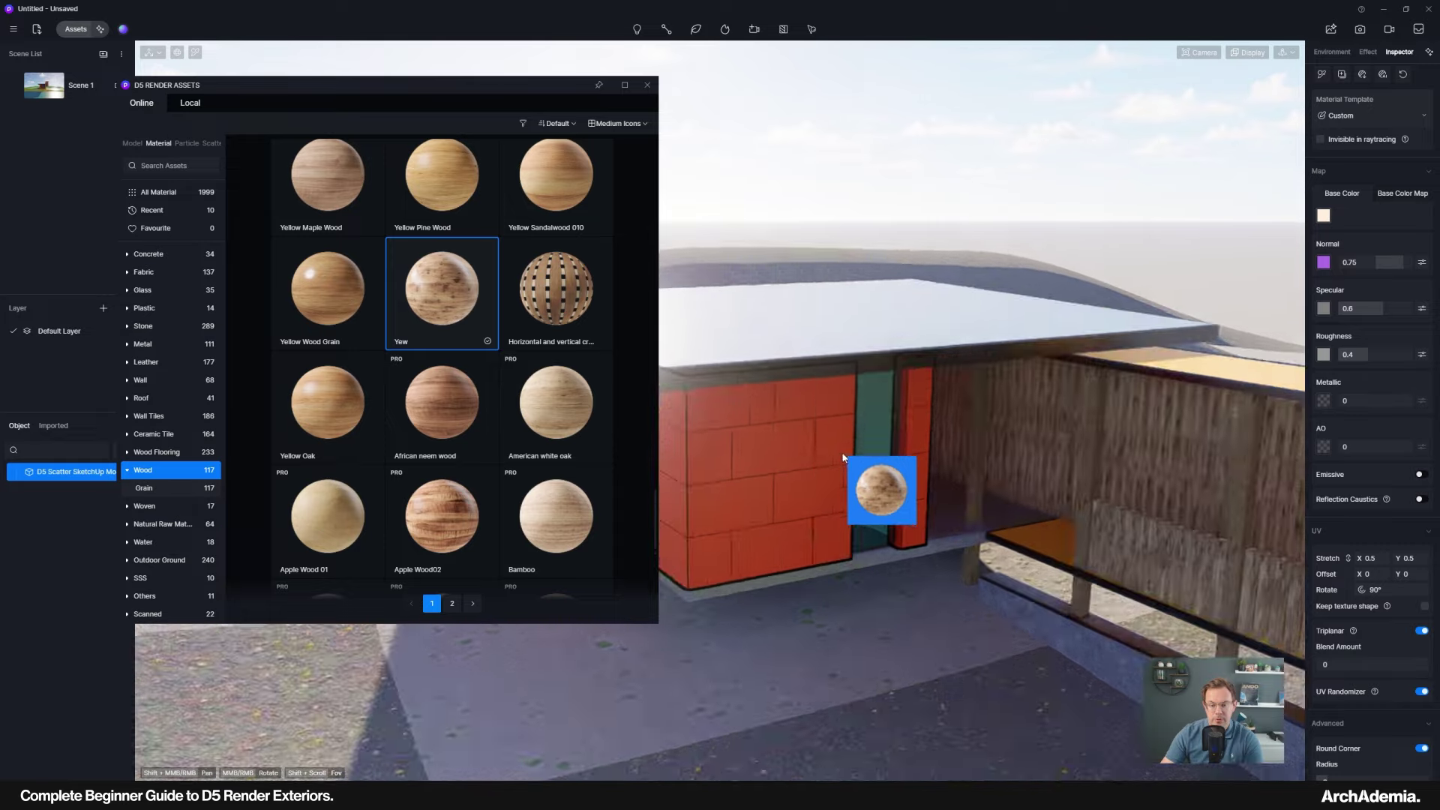
{"action": "right_click", "coordinate": [843, 454]}
{"action": "middle_click_drag", "start_coordinate": [795, 486], "coordinate": [782, 420]}
{"action": "scroll", "coordinate": [781, 420], "scroll_direction": "up", "scroll_amount": 5}
{"action": "scroll", "coordinate": [783, 504], "scroll_direction": "up", "scroll_amount": 5}
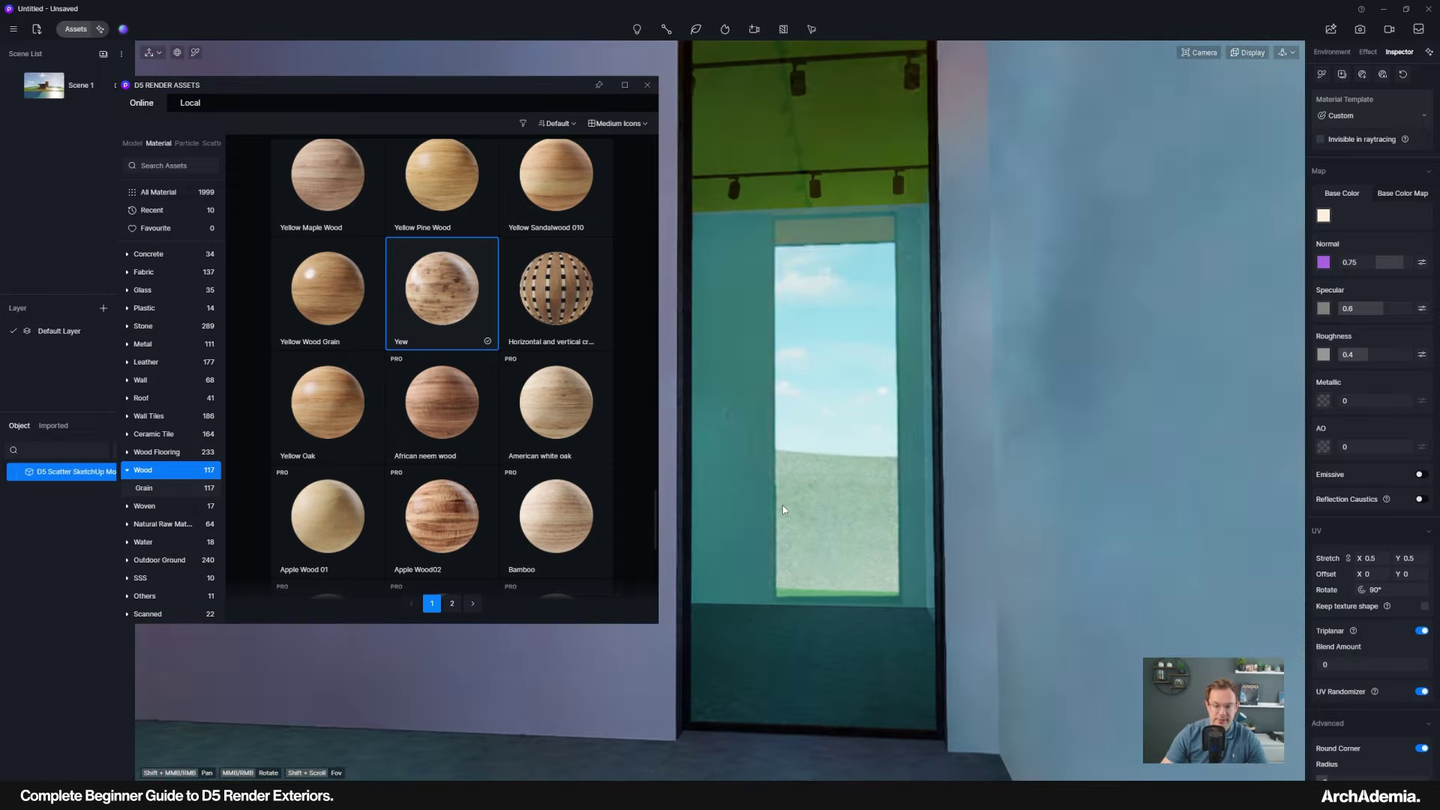
{"action": "middle_click_drag", "start_coordinate": [785, 515], "coordinate": [935, 607]}
{"action": "scroll", "coordinate": [844, 604], "scroll_direction": "up", "scroll_amount": 3}
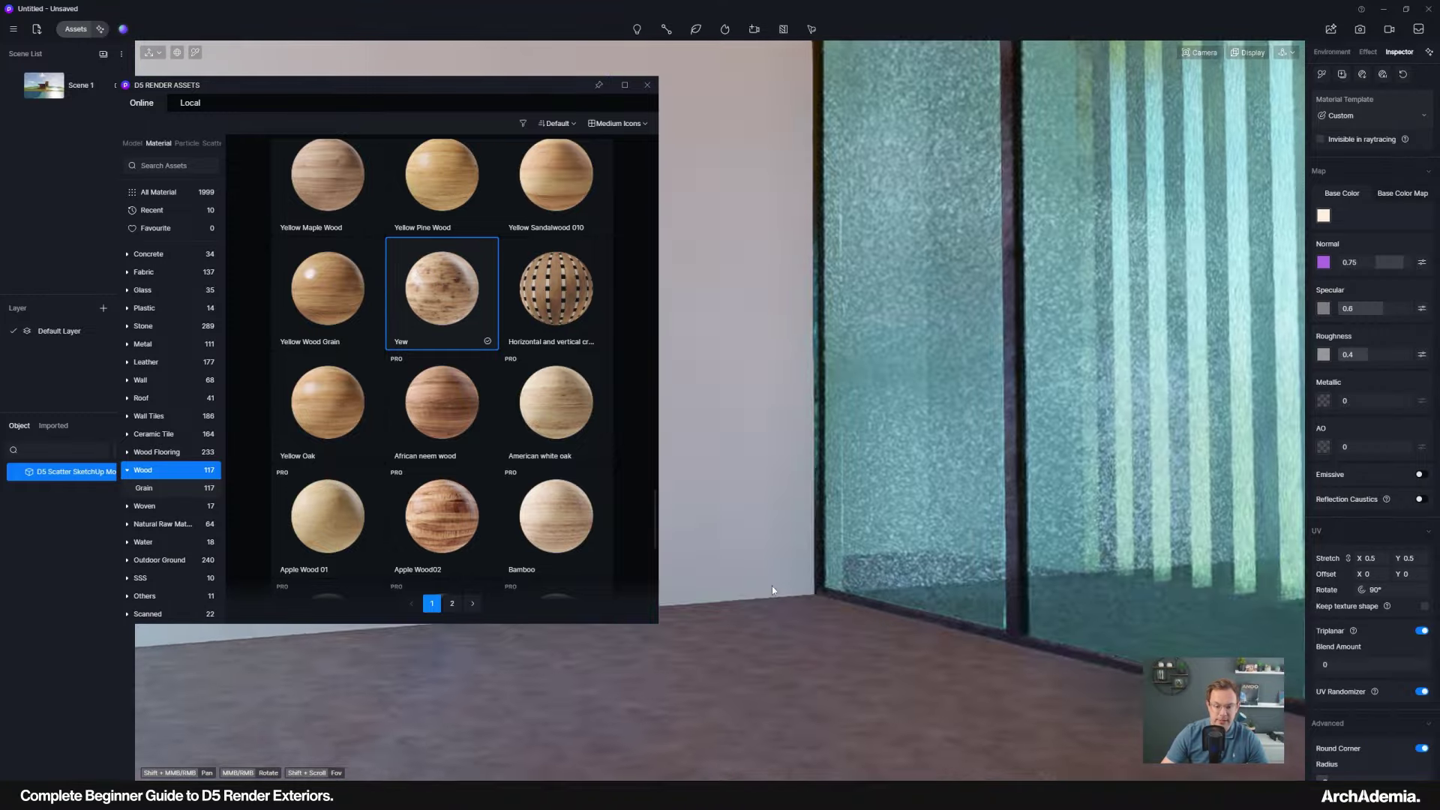
{"action": "scroll", "coordinate": [858, 624], "scroll_direction": "up", "scroll_amount": 4}
{"action": "scroll", "coordinate": [836, 540], "scroll_direction": "down", "scroll_amount": 2}
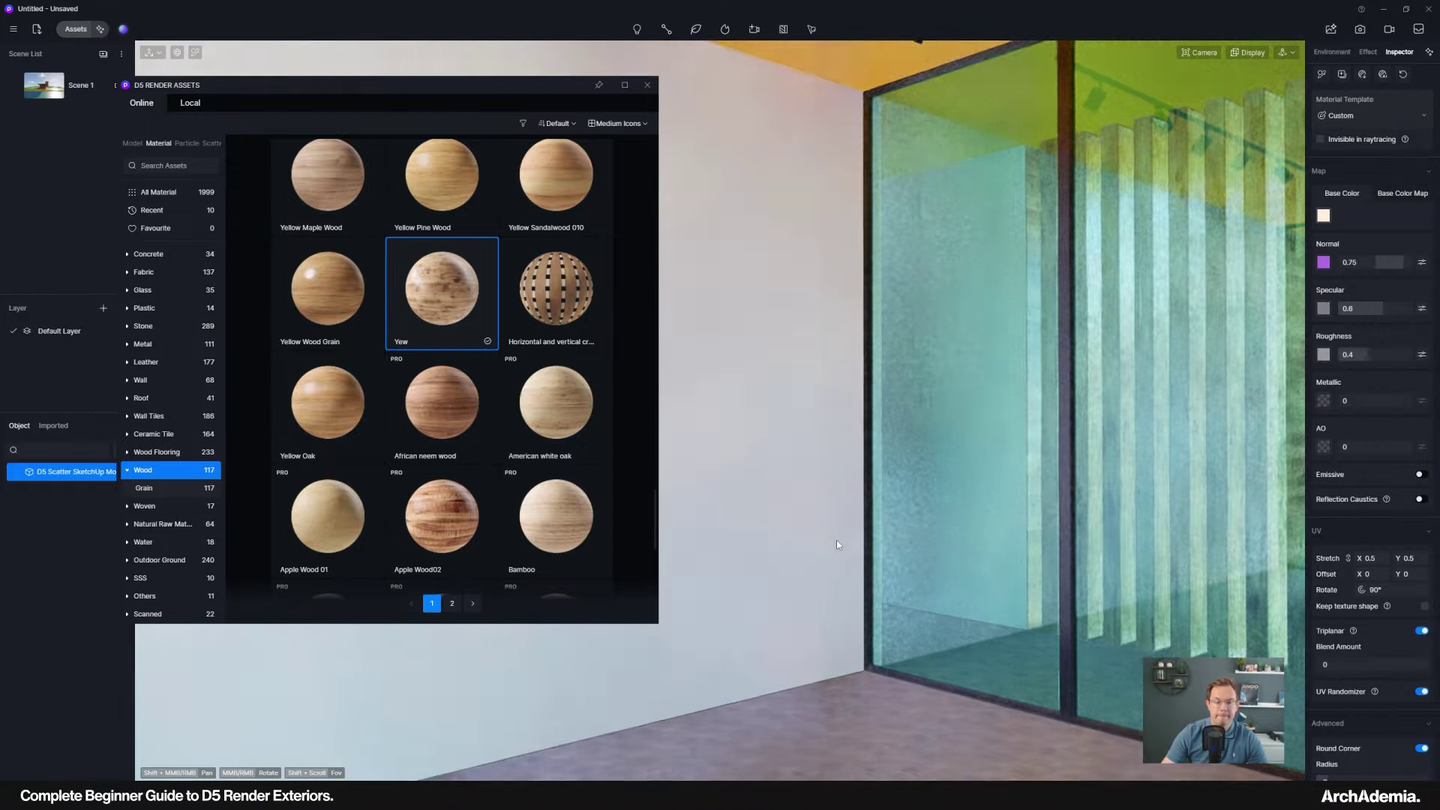
{"action": "scroll", "coordinate": [836, 532], "scroll_direction": "up", "scroll_amount": 2}
{"action": "scroll", "coordinate": [836, 522], "scroll_direction": "down", "scroll_amount": 2}
Set the camera focal length to 18 mm and frame the glazed interior corner with the ceiling track lights.
{"action": "left_click", "coordinate": [1202, 52]}
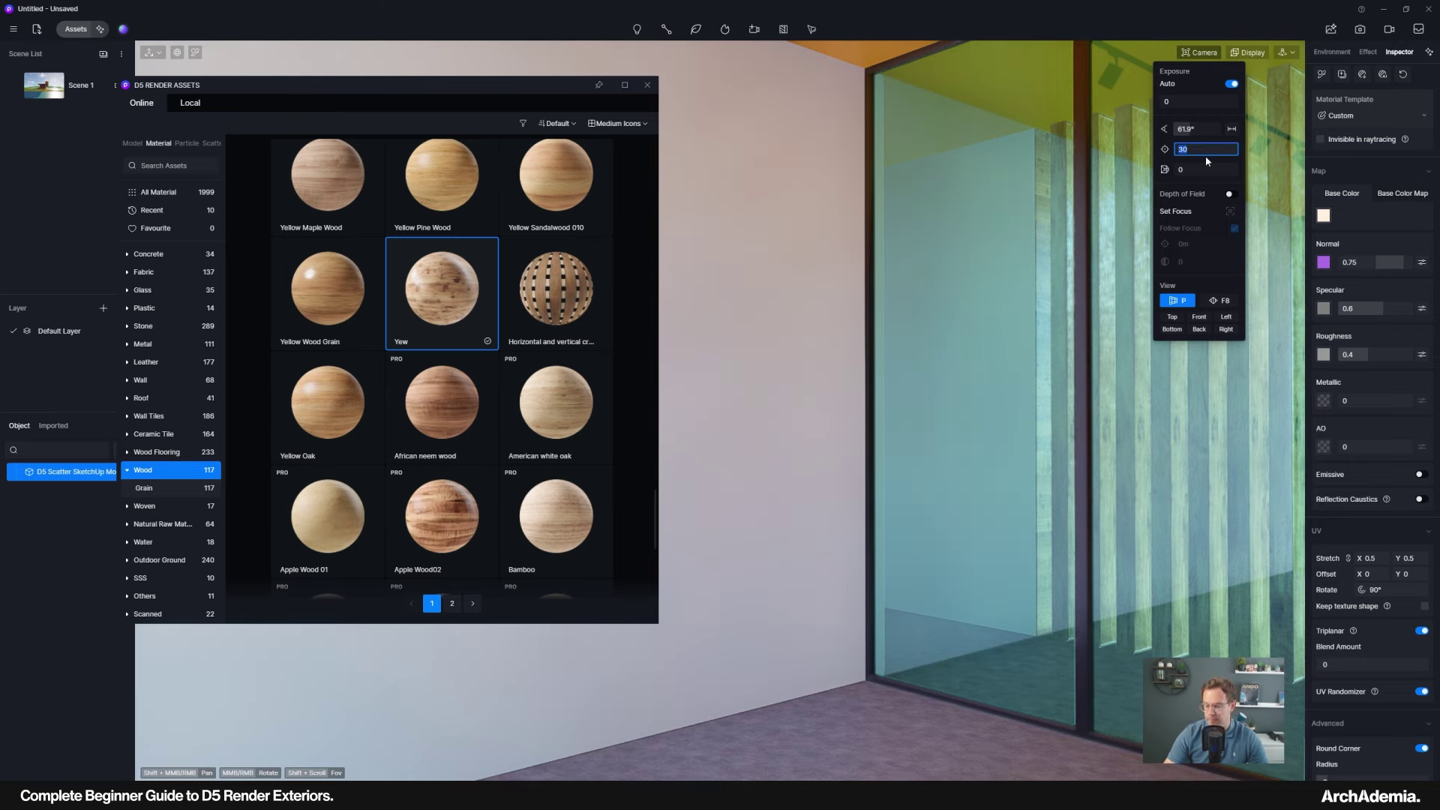
{"action": "type", "text": "18"}
{"action": "key", "text": "Return"}
{"action": "middle_click_drag", "start_coordinate": [953, 450], "coordinate": [996, 449]}
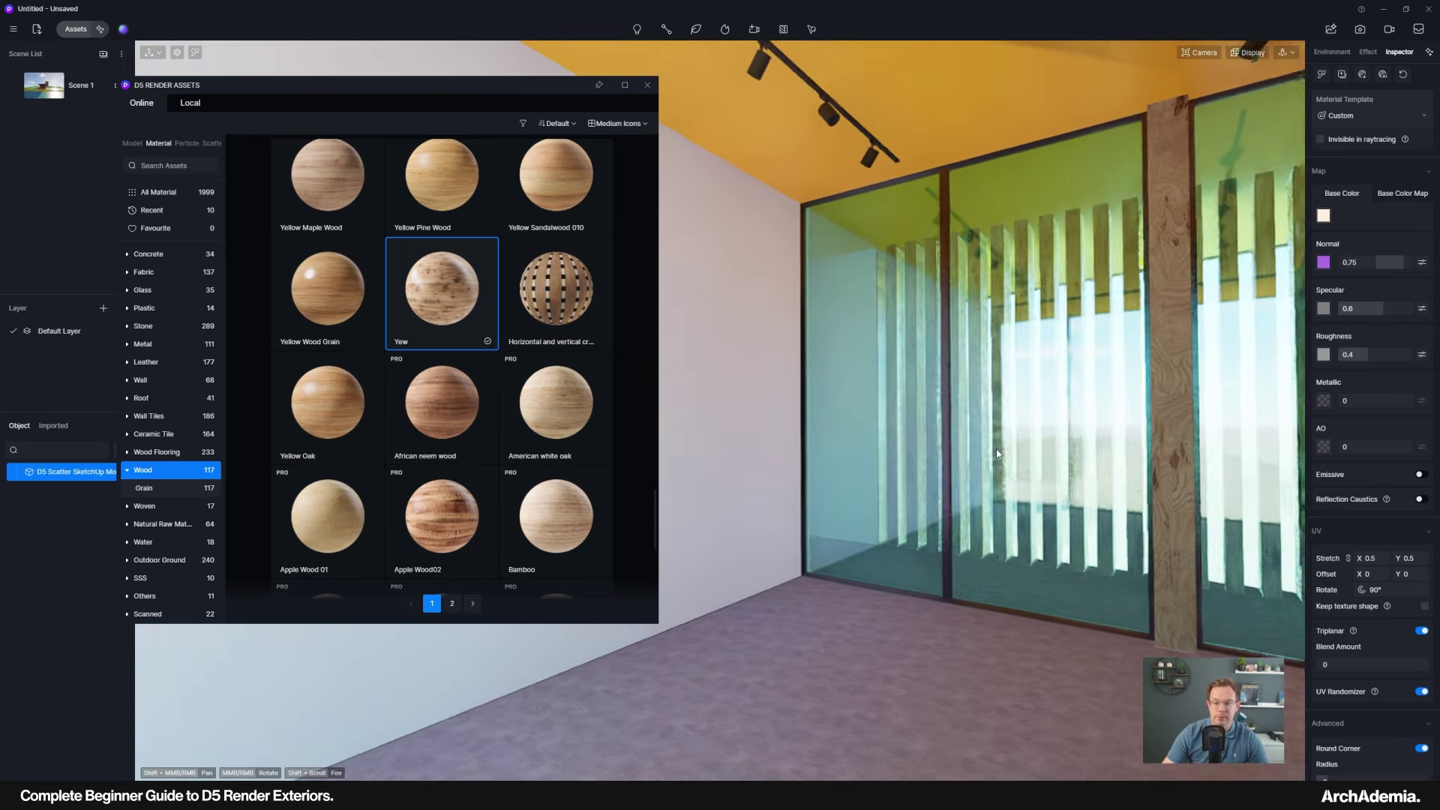
{"action": "left_click", "coordinate": [1201, 52]}
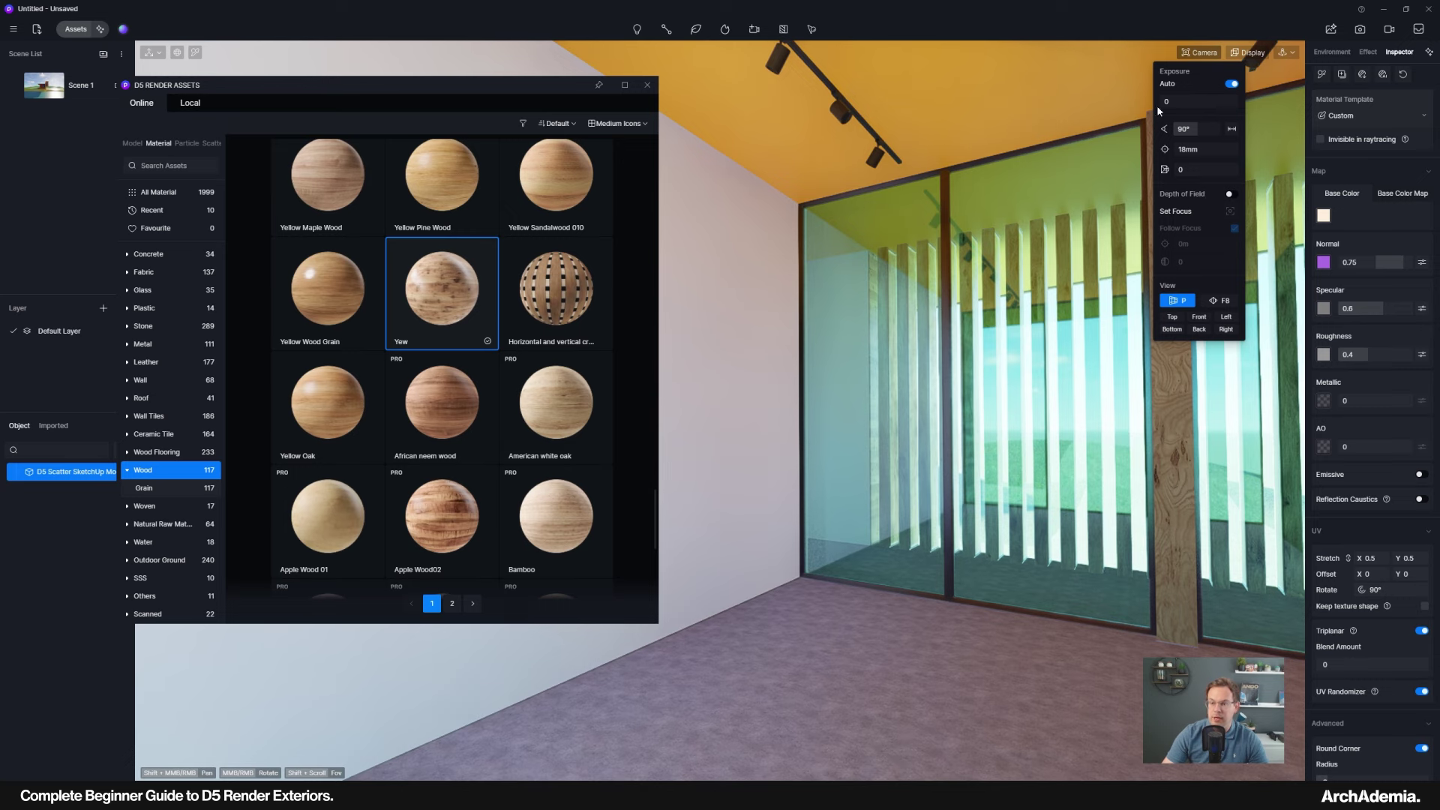
{"action": "left_click", "coordinate": [973, 316]}
{"action": "middle_click_drag", "start_coordinate": [973, 315], "coordinate": [998, 337], "text": "shift"}
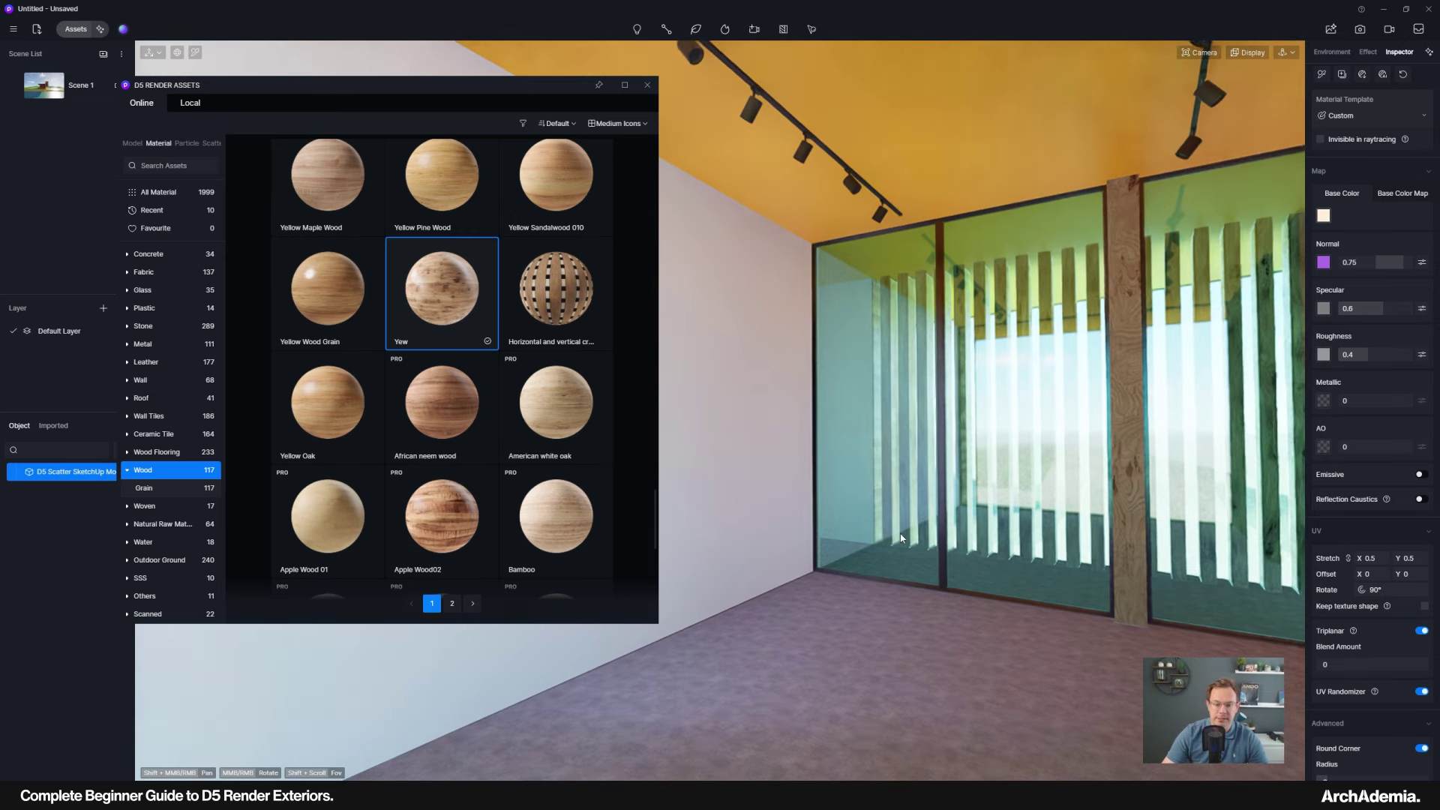
{"action": "scroll", "coordinate": [1041, 357], "scroll_direction": "down", "scroll_amount": 2}
Try the Smooth realtime quality and move in and out of the lodge interior to test it.
{"action": "left_click", "coordinate": [1252, 54]}
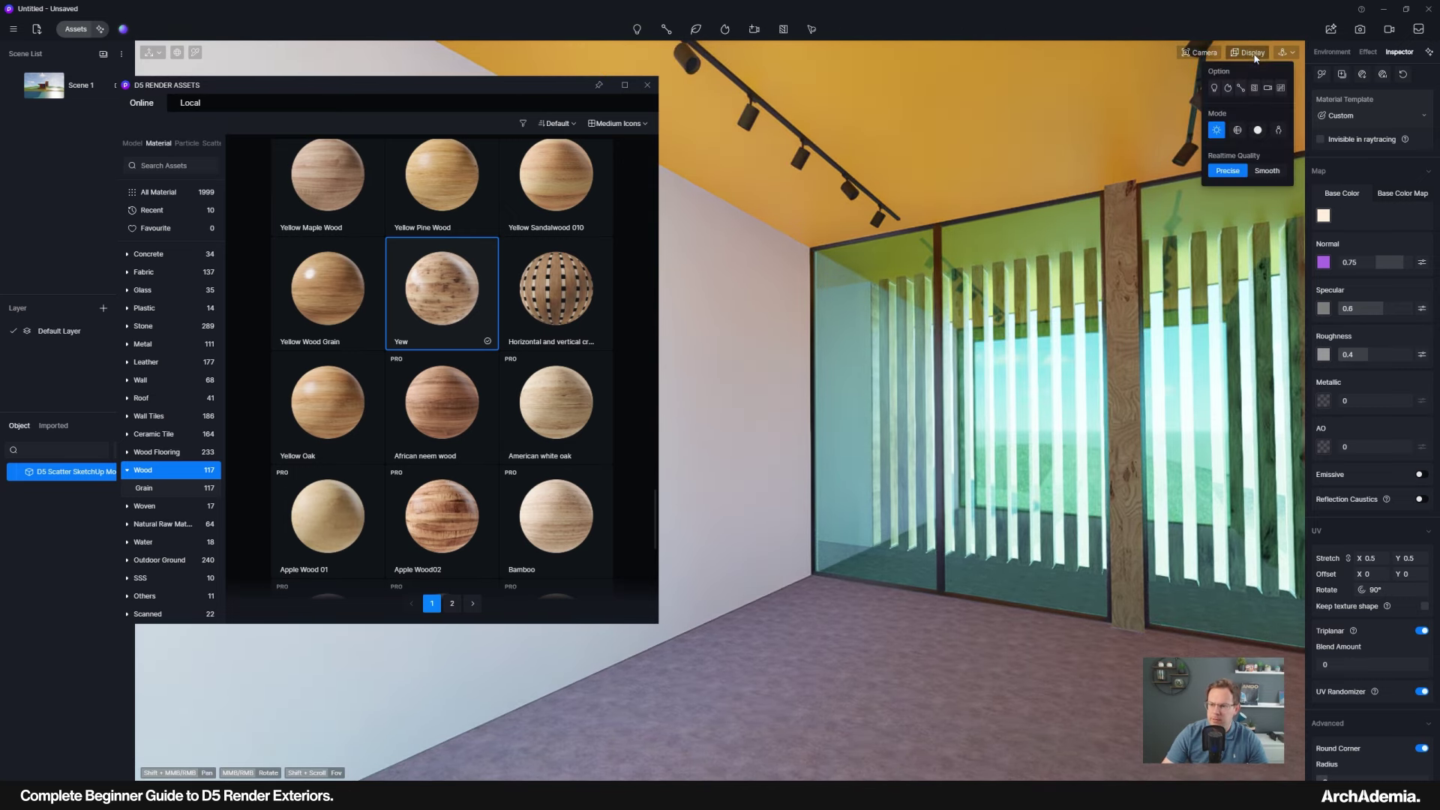
{"action": "left_click", "coordinate": [1279, 130]}
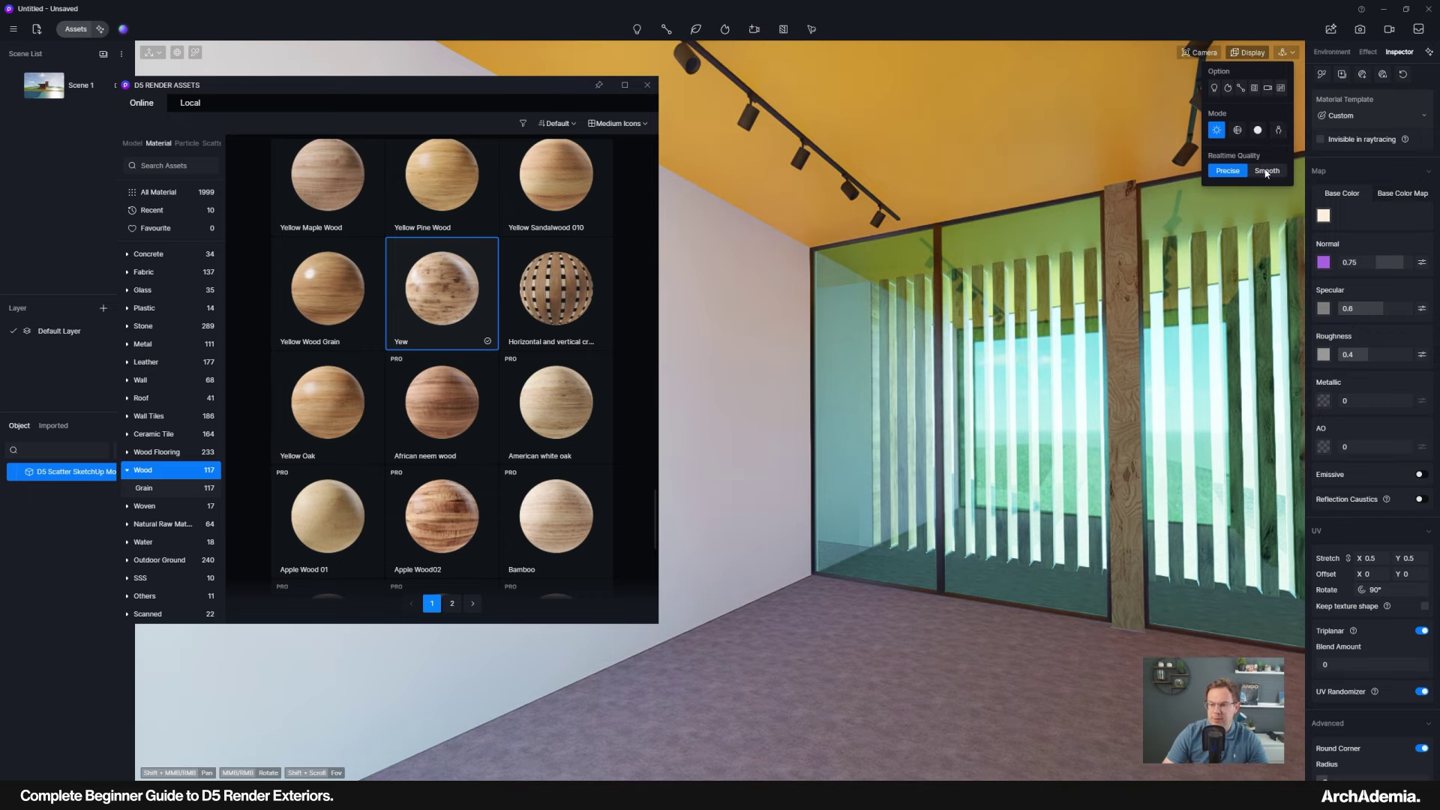
{"action": "left_click", "coordinate": [1265, 174]}
{"action": "mouse_move", "coordinate": [946, 459]}
{"action": "middle_mouse_down"}
{"action": "mouse_move", "coordinate": [932, 469]}
{"action": "mouse_move", "coordinate": [942, 456]}
{"action": "middle_mouse_up"}
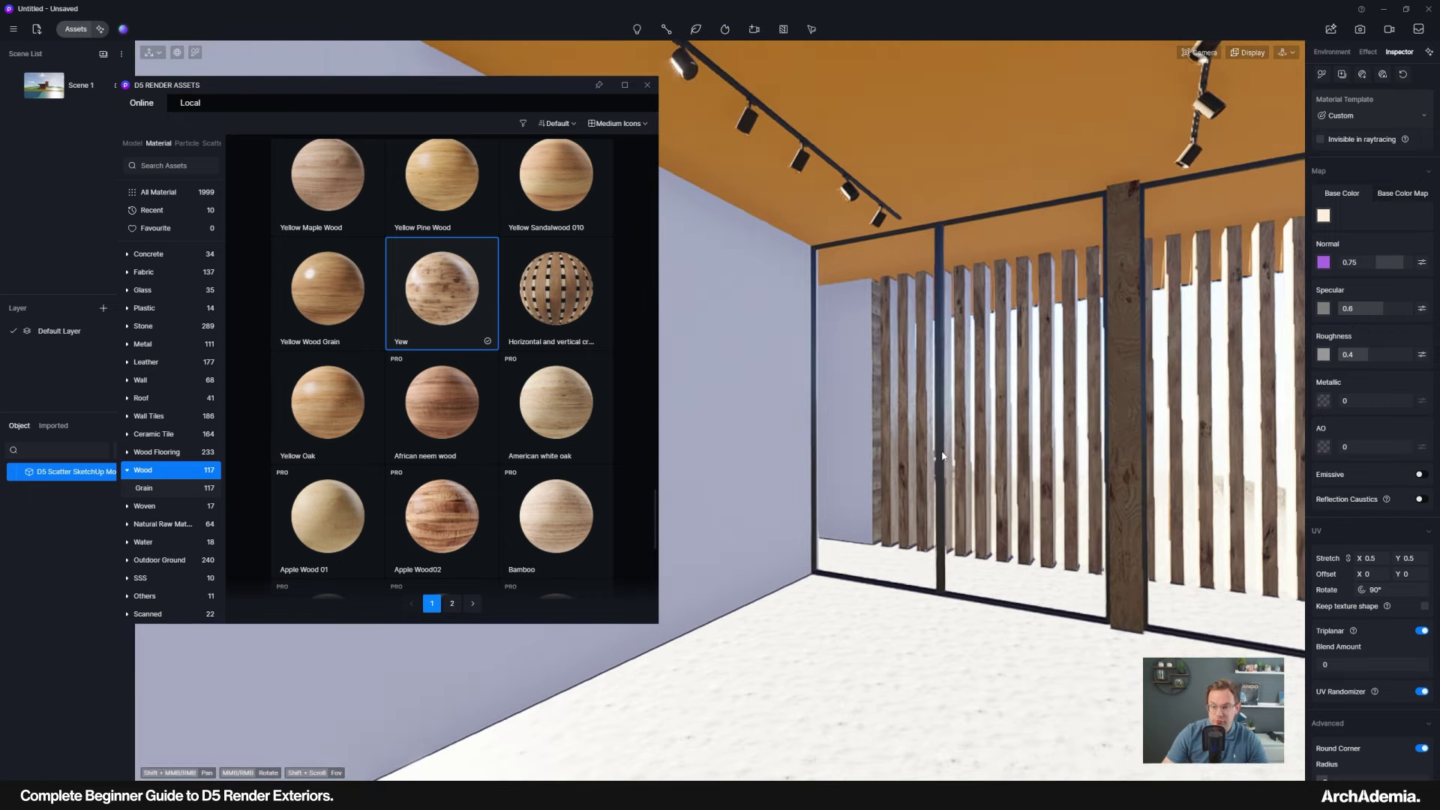
{"action": "left_click", "coordinate": [1252, 54]}
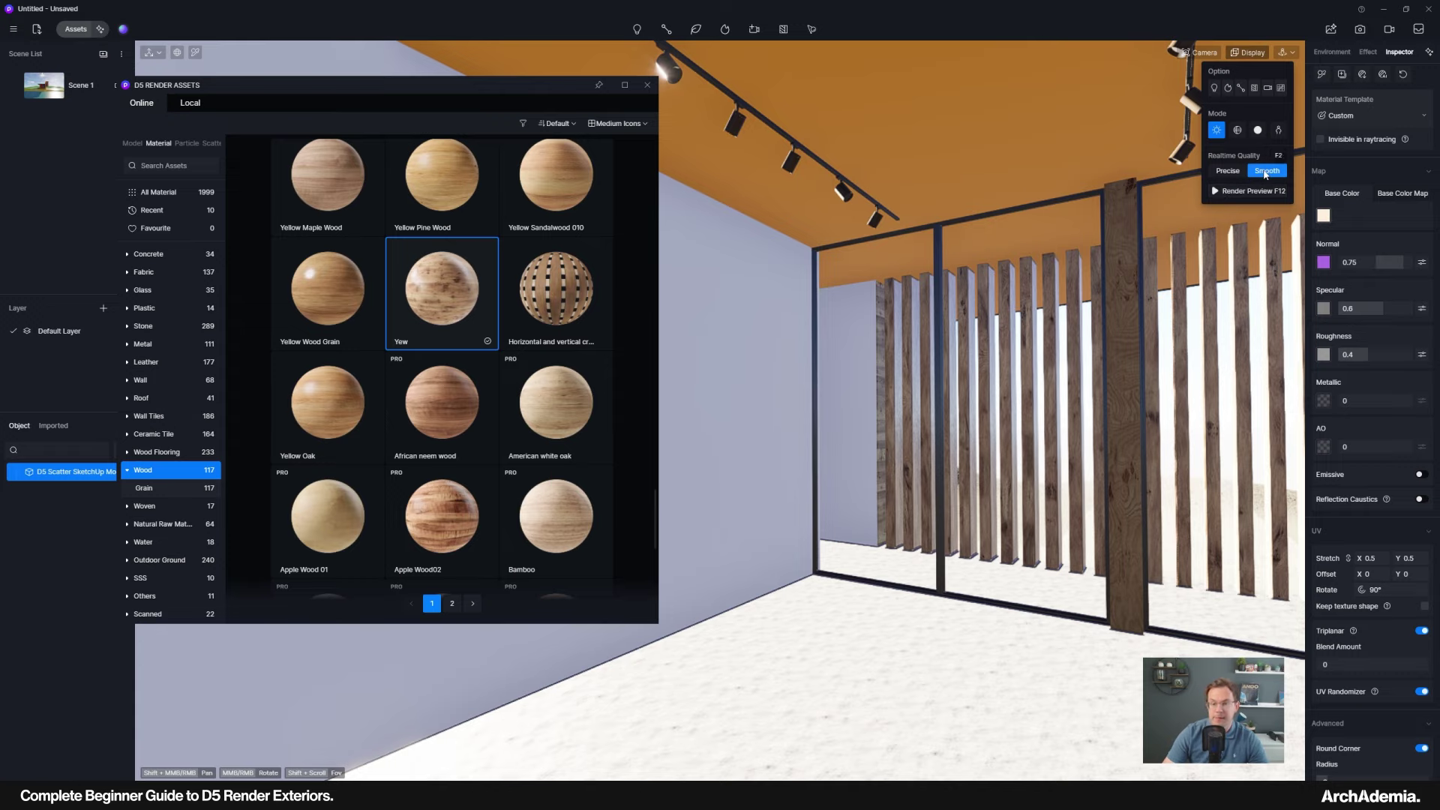
{"action": "scroll", "coordinate": [933, 347], "scroll_direction": "down", "scroll_amount": 6}
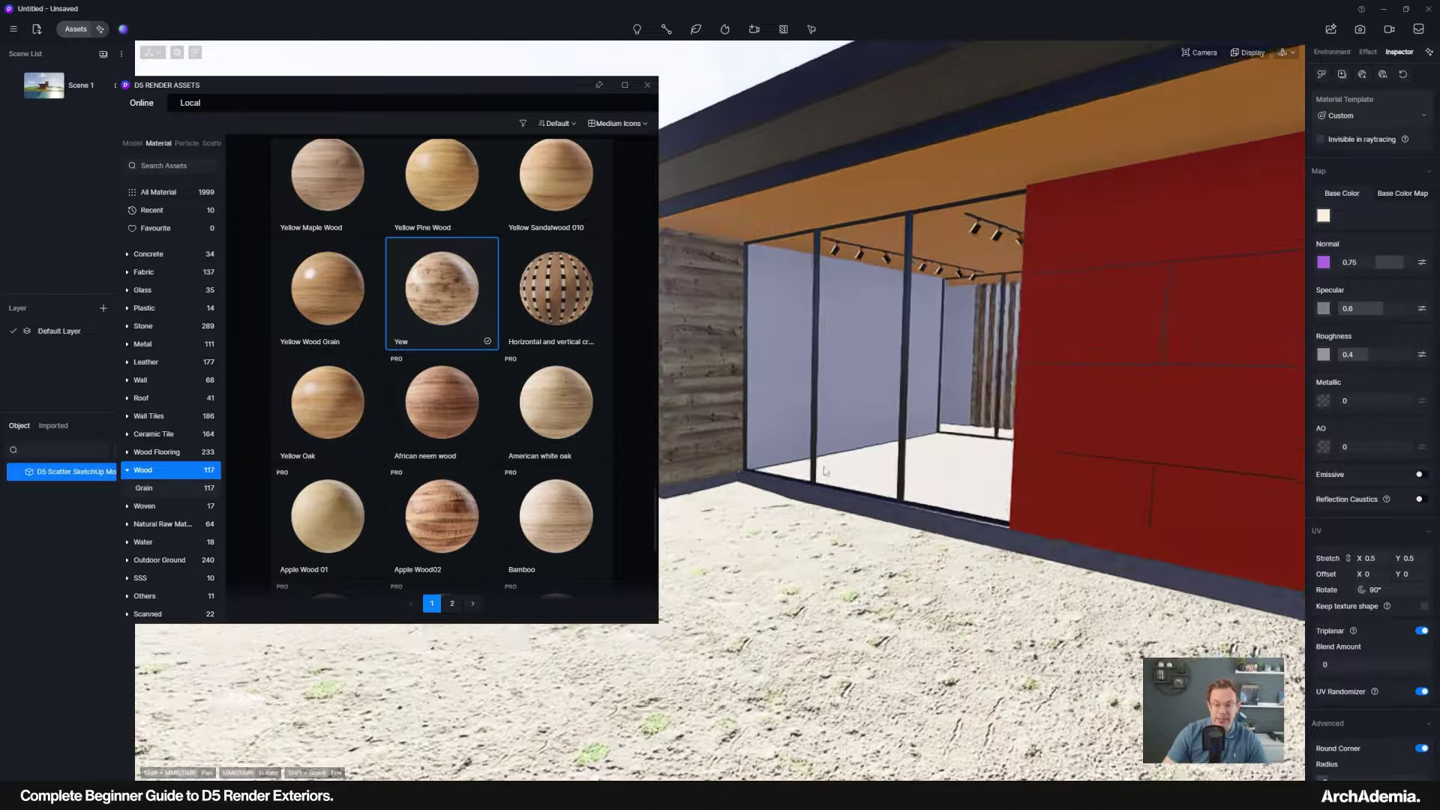
{"action": "scroll", "coordinate": [825, 471], "scroll_direction": "up", "scroll_amount": 10}
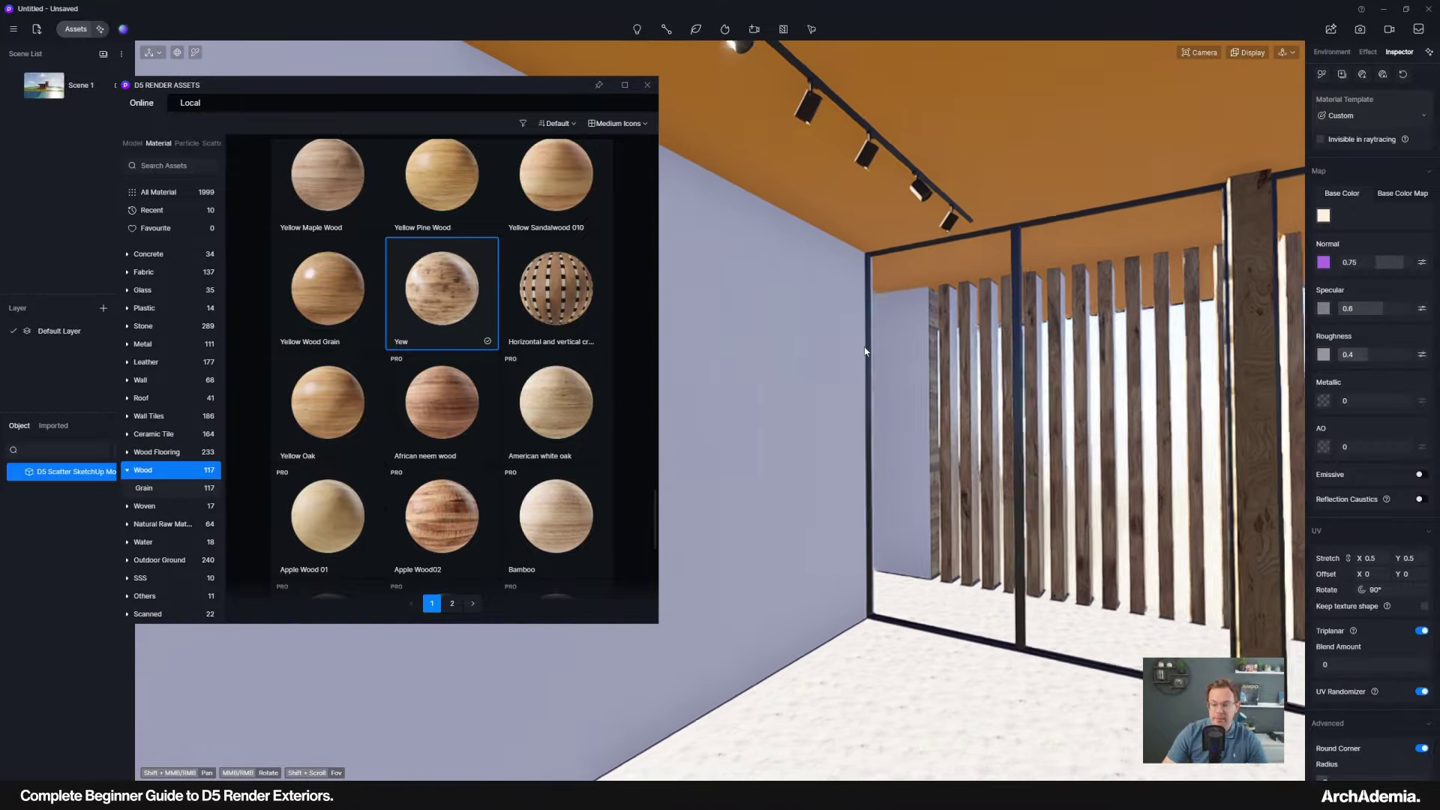
{"action": "middle_click_drag", "start_coordinate": [865, 352], "coordinate": [862, 376], "text": "shift"}
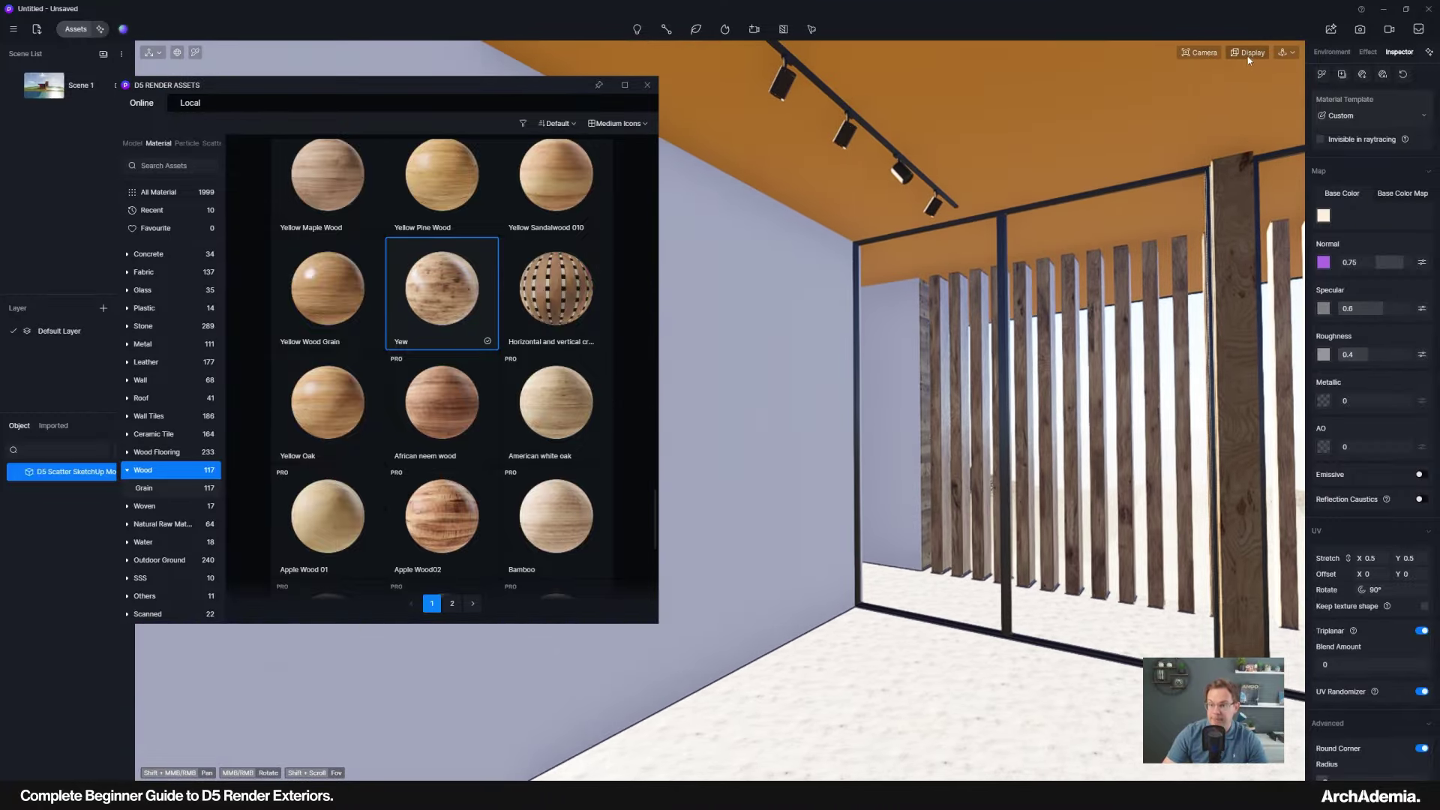
Run a Render Preview of the interior view and set the realtime quality back to Precise.
{"action": "left_click", "coordinate": [1249, 57]}
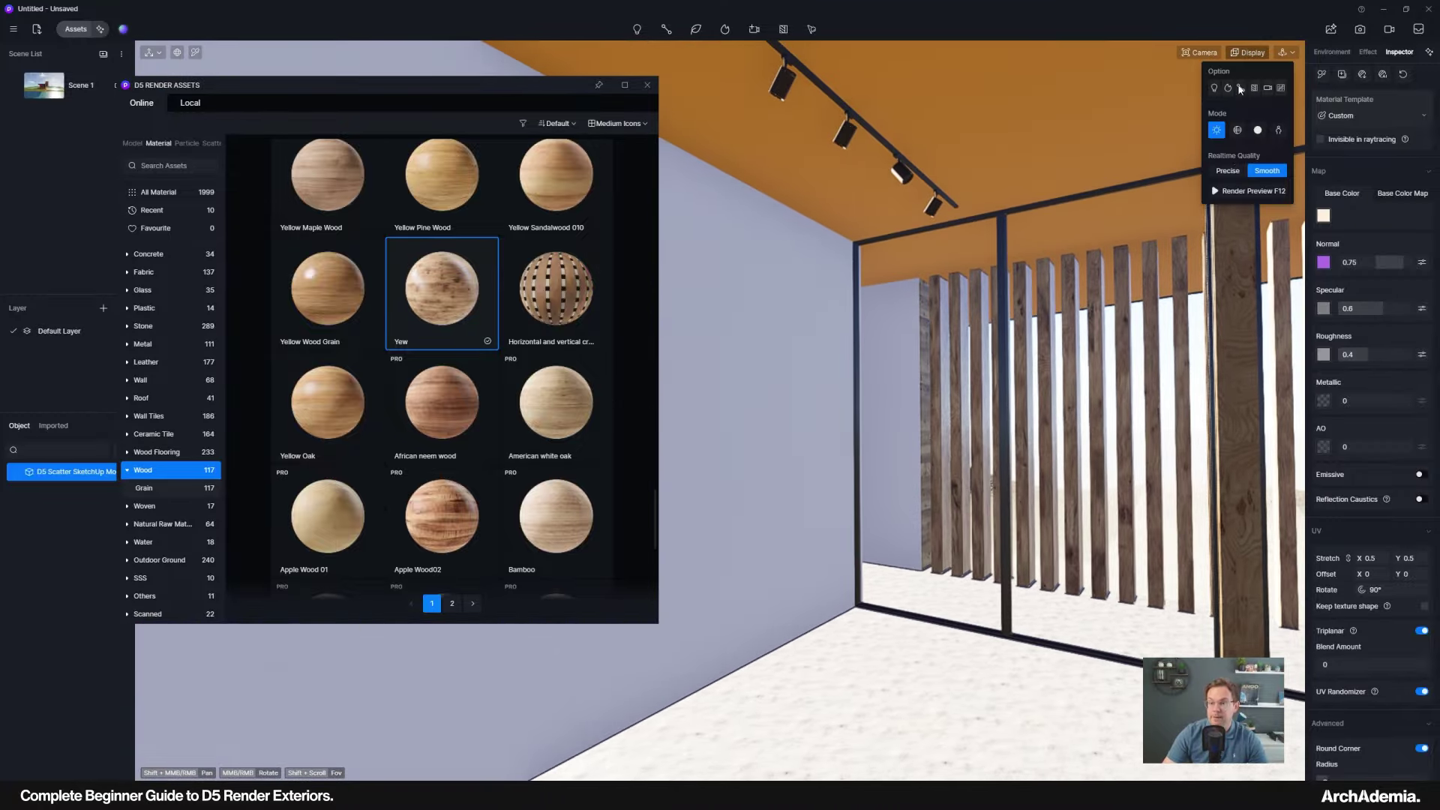
{"action": "left_click", "coordinate": [1240, 192]}
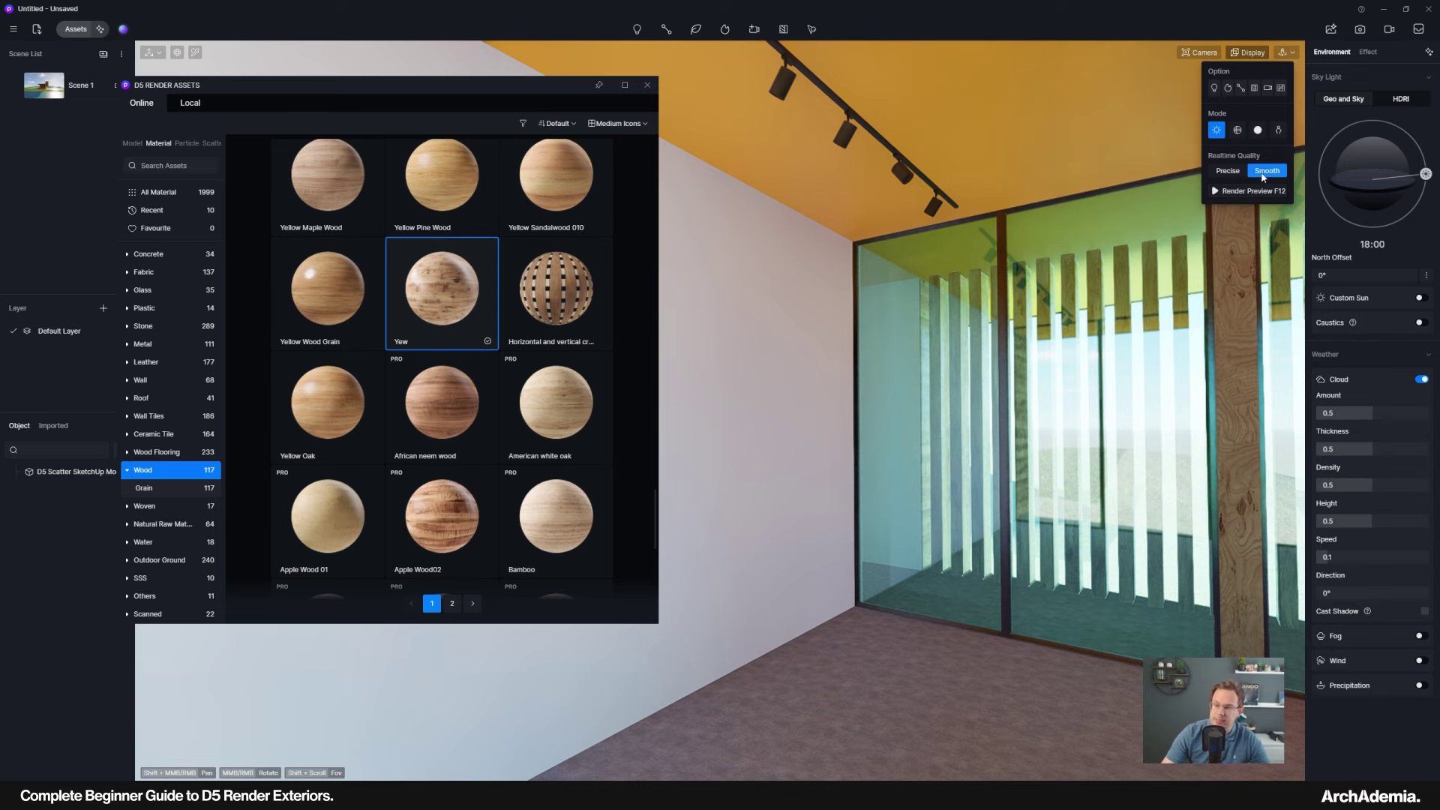
{"action": "left_click", "coordinate": [1228, 171]}
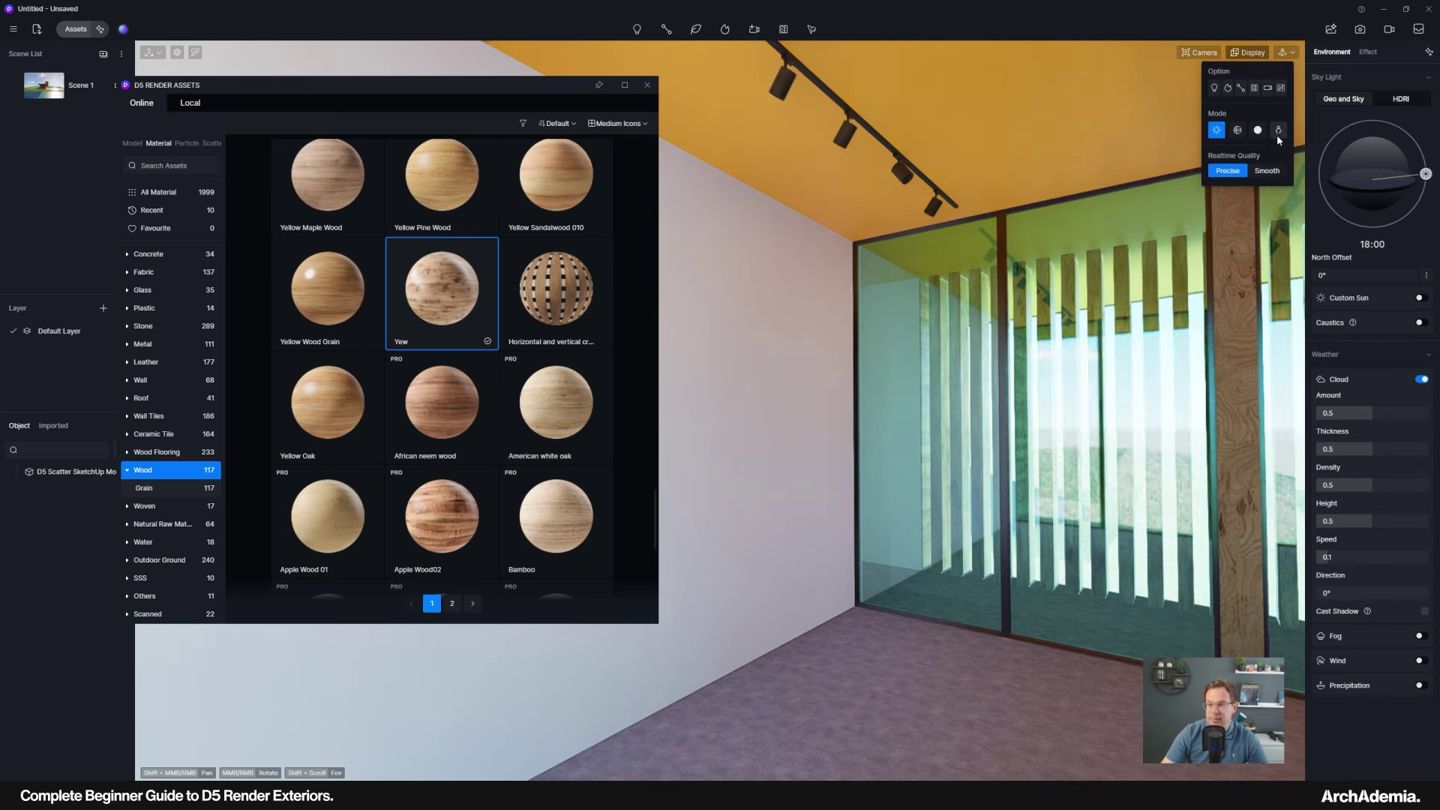
Pick the material of the ceiling track spotlights and turn on Emissive for it.
{"action": "mouse_move", "coordinate": [951, 443]}
{"action": "middle_mouse_down"}
{"action": "mouse_move", "coordinate": [870, 484]}
{"action": "mouse_move", "coordinate": [937, 443]}
{"action": "middle_mouse_up"}
{"action": "right_click_drag", "start_coordinate": [938, 447], "coordinate": [765, 156]}
{"action": "left_click_drag", "start_coordinate": [247, 87], "coordinate": [220, 89]}
{"action": "left_click", "coordinate": [195, 52]}
{"action": "scroll", "coordinate": [906, 202], "scroll_direction": "up", "scroll_amount": 2}
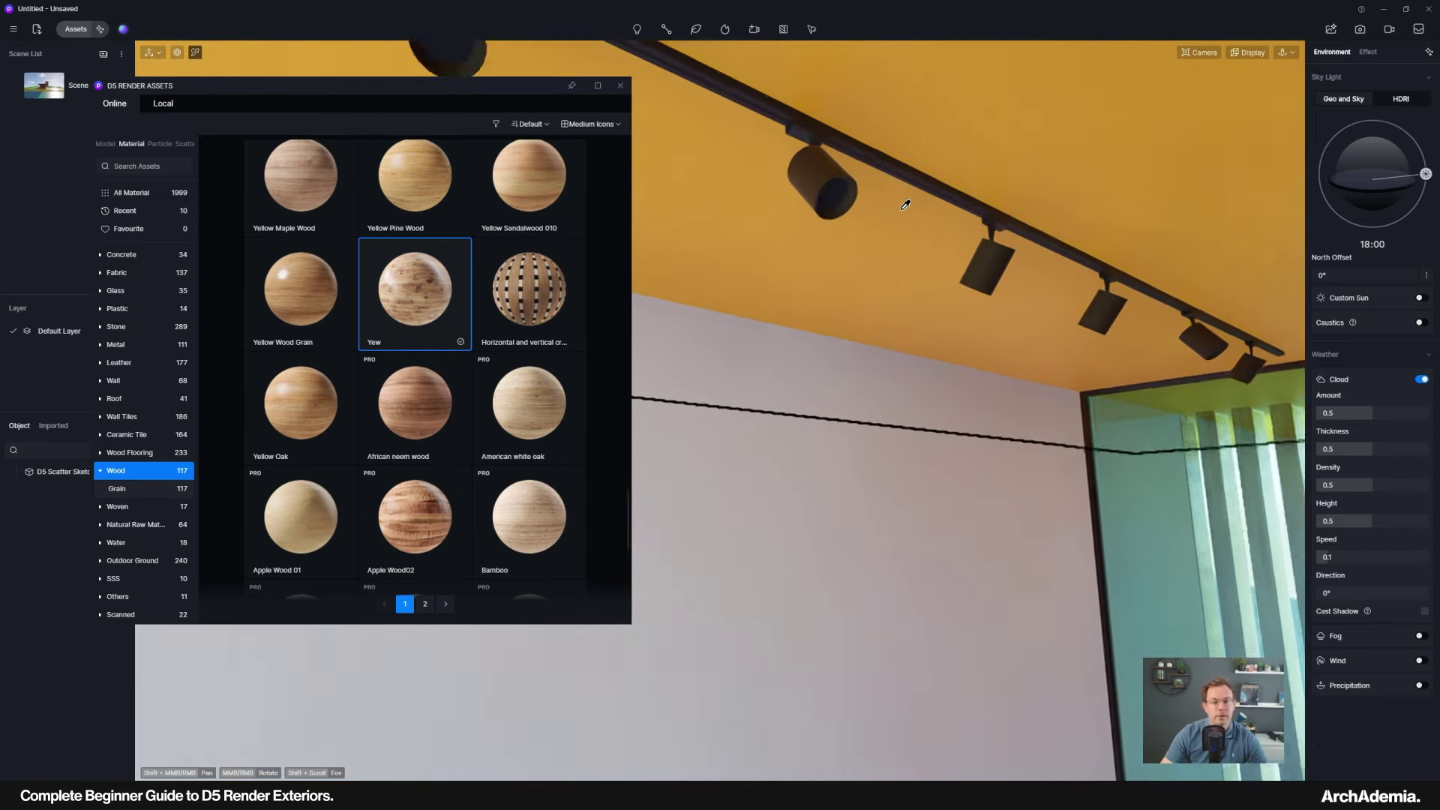
{"action": "left_click", "coordinate": [828, 188]}
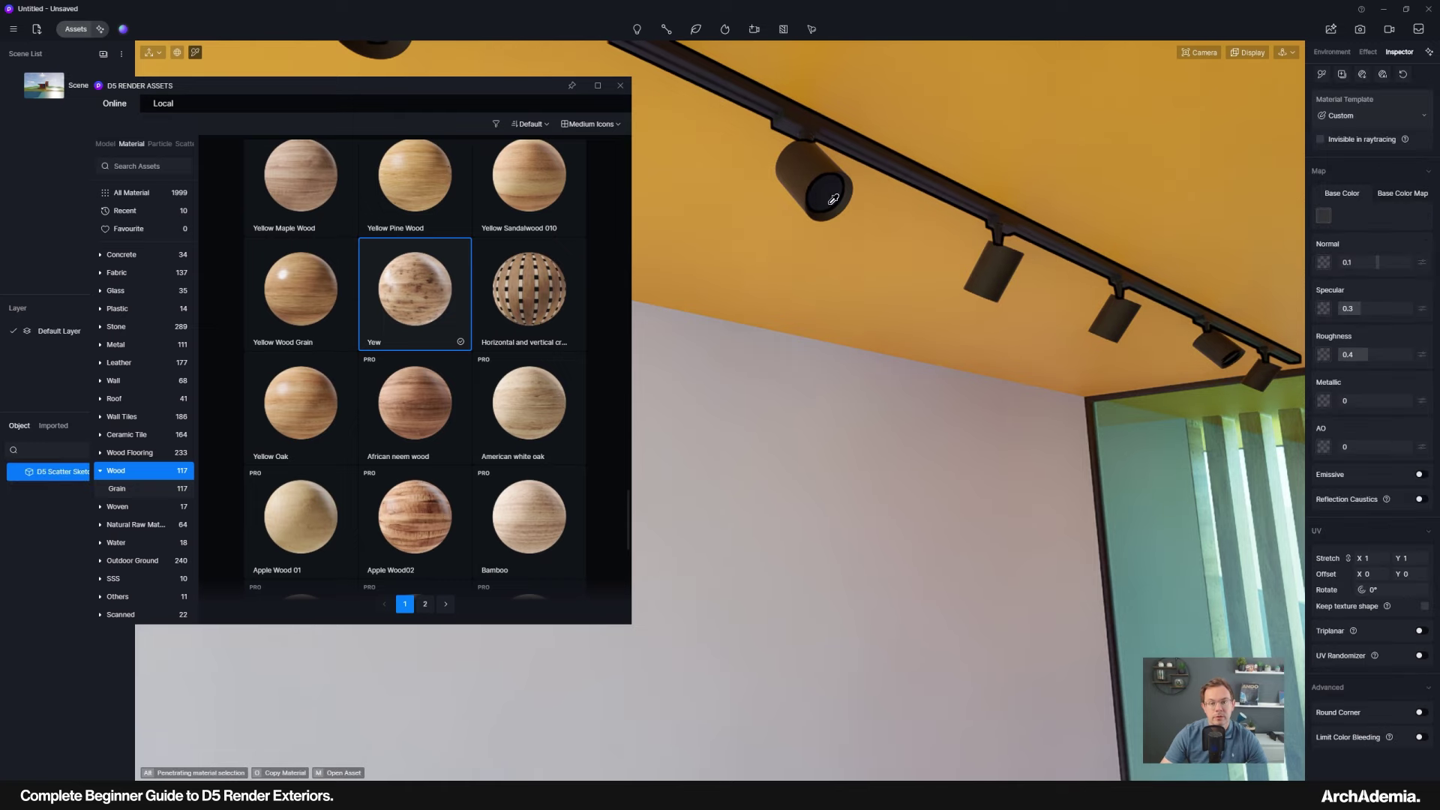
{"action": "left_click", "coordinate": [1419, 474]}
{"action": "right_click_drag", "start_coordinate": [773, 223], "coordinate": [780, 227]}
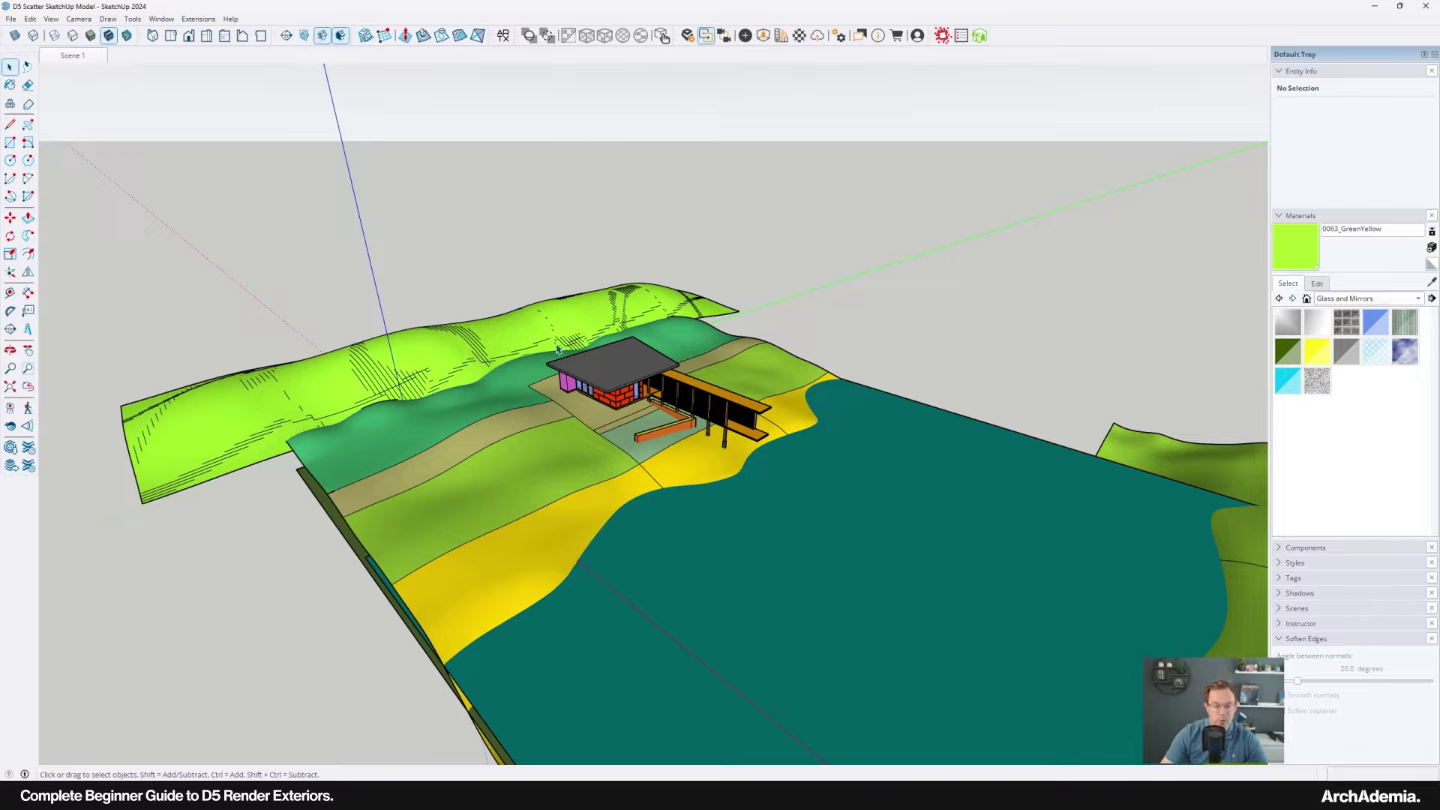
Switch to the SketchUp model and open the ceiling track lights inside the lodge for editing.
{"action": "scroll", "coordinate": [558, 349], "scroll_direction": "up", "scroll_amount": 5}
{"action": "scroll", "coordinate": [662, 485], "scroll_direction": "down", "scroll_amount": 4}
{"action": "scroll", "coordinate": [688, 515], "scroll_direction": "up", "scroll_amount": 5}
{"action": "middle_click_drag", "start_coordinate": [688, 514], "coordinate": [688, 469]}
{"action": "scroll", "coordinate": [667, 443], "scroll_direction": "up", "scroll_amount": 3}
{"action": "middle_click_drag", "start_coordinate": [658, 382], "coordinate": [661, 327]}
{"action": "scroll", "coordinate": [663, 330], "scroll_direction": "up", "scroll_amount": 6}
{"action": "scroll", "coordinate": [664, 249], "scroll_direction": "up", "scroll_amount": 3}
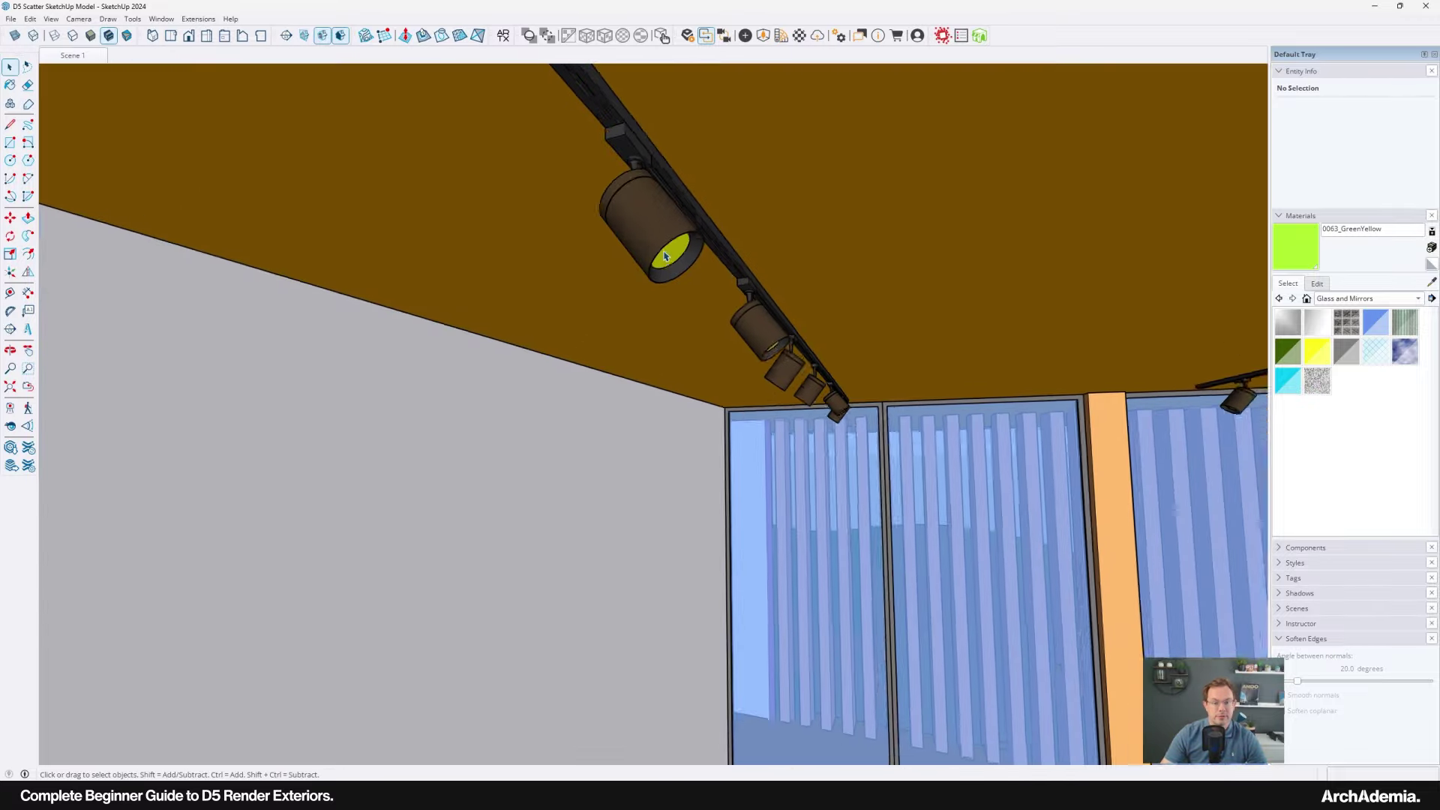
{"action": "scroll", "coordinate": [665, 255], "scroll_direction": "up", "scroll_amount": 4}
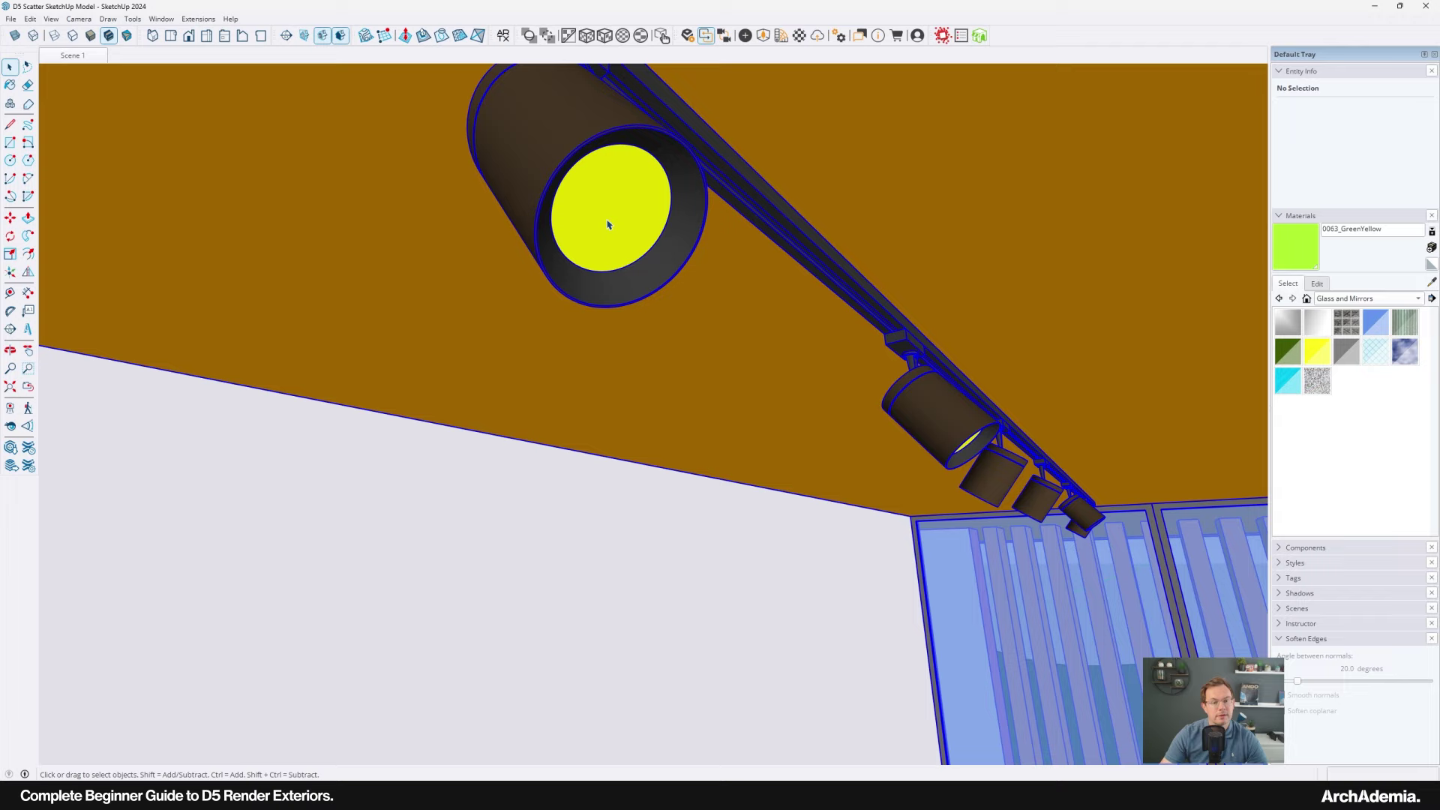
{"action": "left_click", "coordinate": [608, 225]}
{"action": "middle_click_drag", "start_coordinate": [608, 225], "coordinate": [637, 309], "text": "shift"}
{"action": "double_click", "coordinate": [635, 310]}
{"action": "double_click", "coordinate": [630, 315]}
{"action": "left_click", "coordinate": [630, 315]}
{"action": "double_click", "coordinate": [631, 315]}
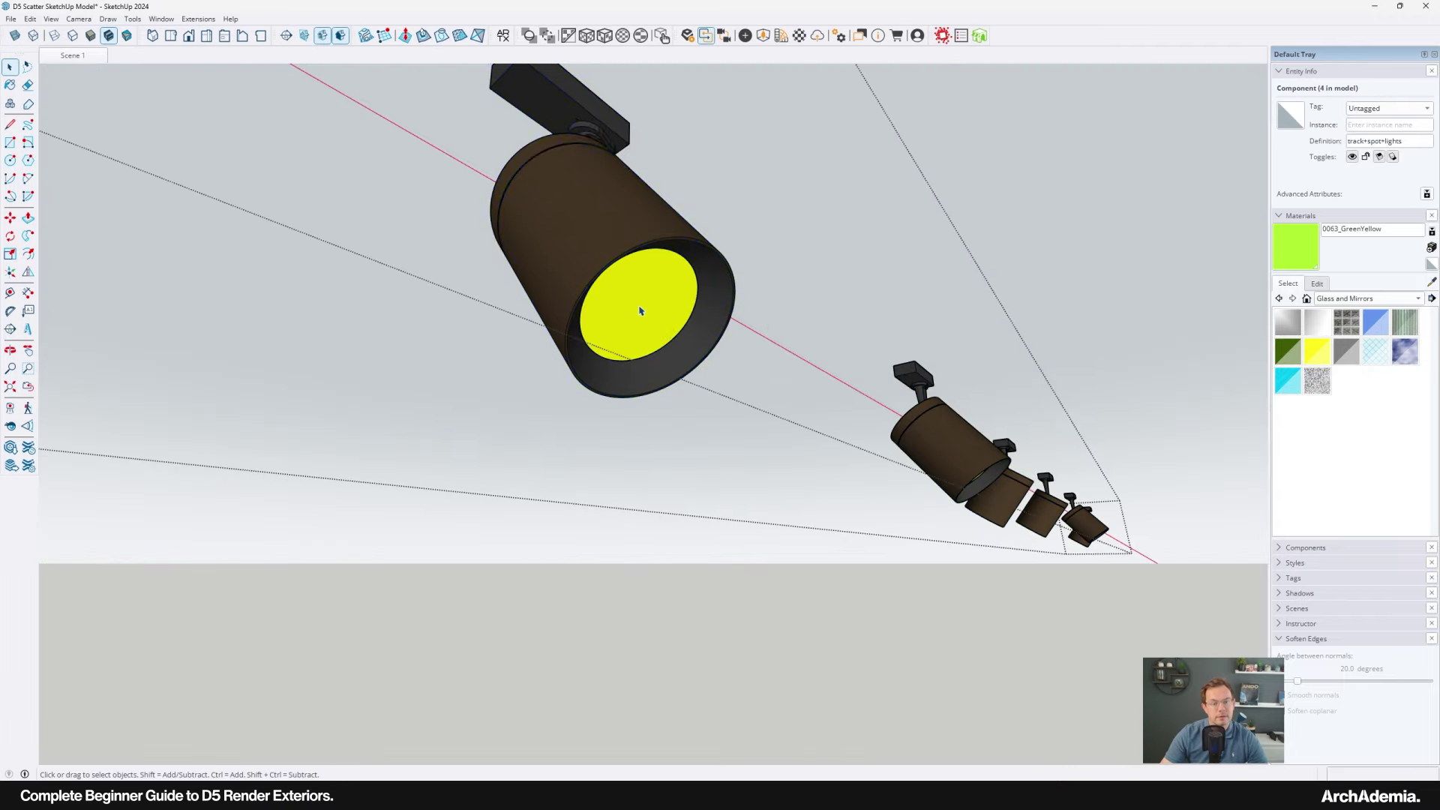
Open the nearest spotlight's nested groups down to the yellow lens disc and select the disc's face.
{"action": "left_click", "coordinate": [636, 314]}
{"action": "double_click", "coordinate": [634, 317]}
{"action": "left_click", "coordinate": [646, 306]}
{"action": "scroll", "coordinate": [633, 314], "scroll_direction": "up", "scroll_amount": 1}
{"action": "double_click", "coordinate": [634, 315]}
{"action": "scroll", "coordinate": [634, 315], "scroll_direction": "up", "scroll_amount": 1}
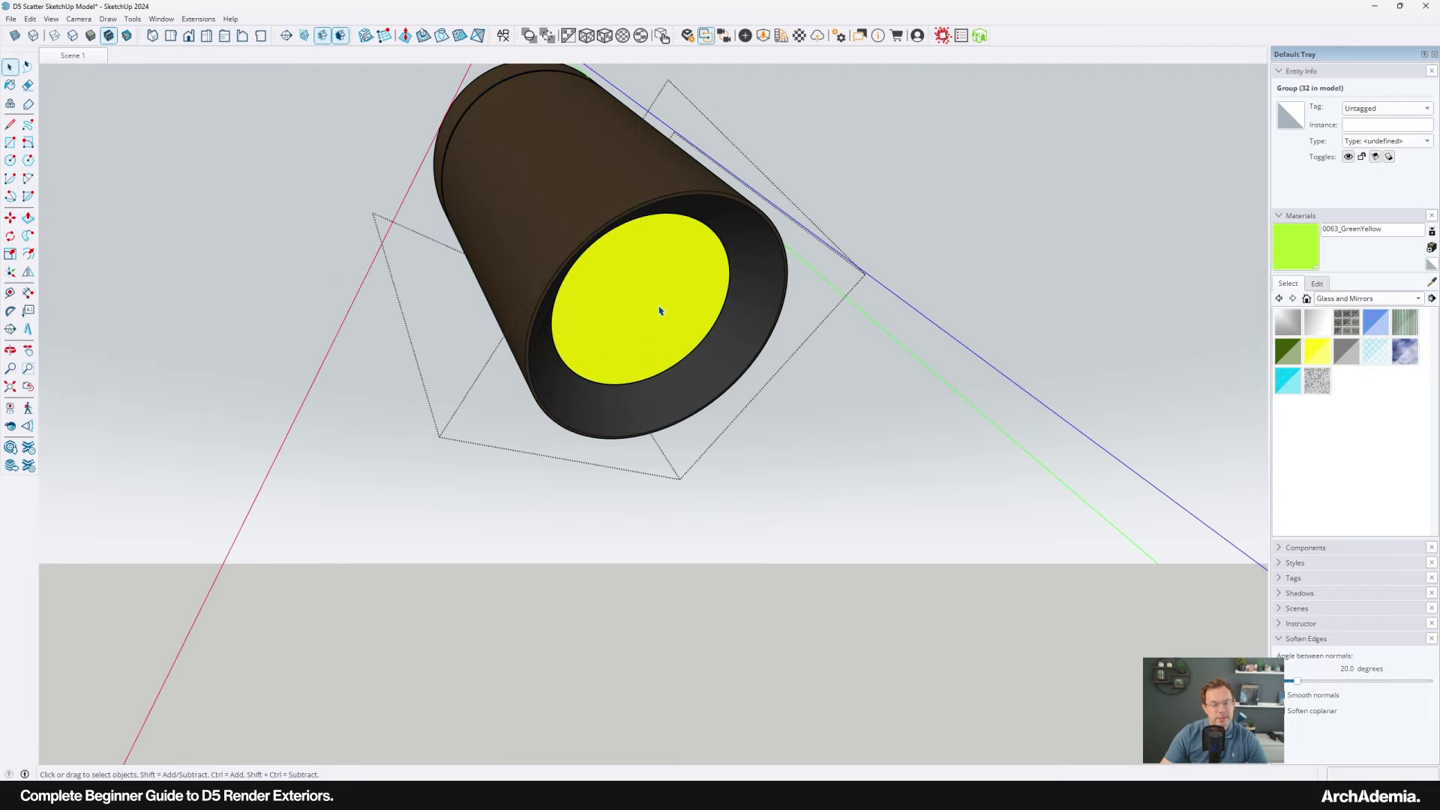
{"action": "double_click", "coordinate": [641, 321]}
{"action": "left_click", "coordinate": [605, 303]}
Sample the 0056_Yellow material from the lens disc's yellow side and paint the disc's dark side with it.
{"action": "middle_click_drag", "start_coordinate": [605, 303], "coordinate": [1206, 537]}
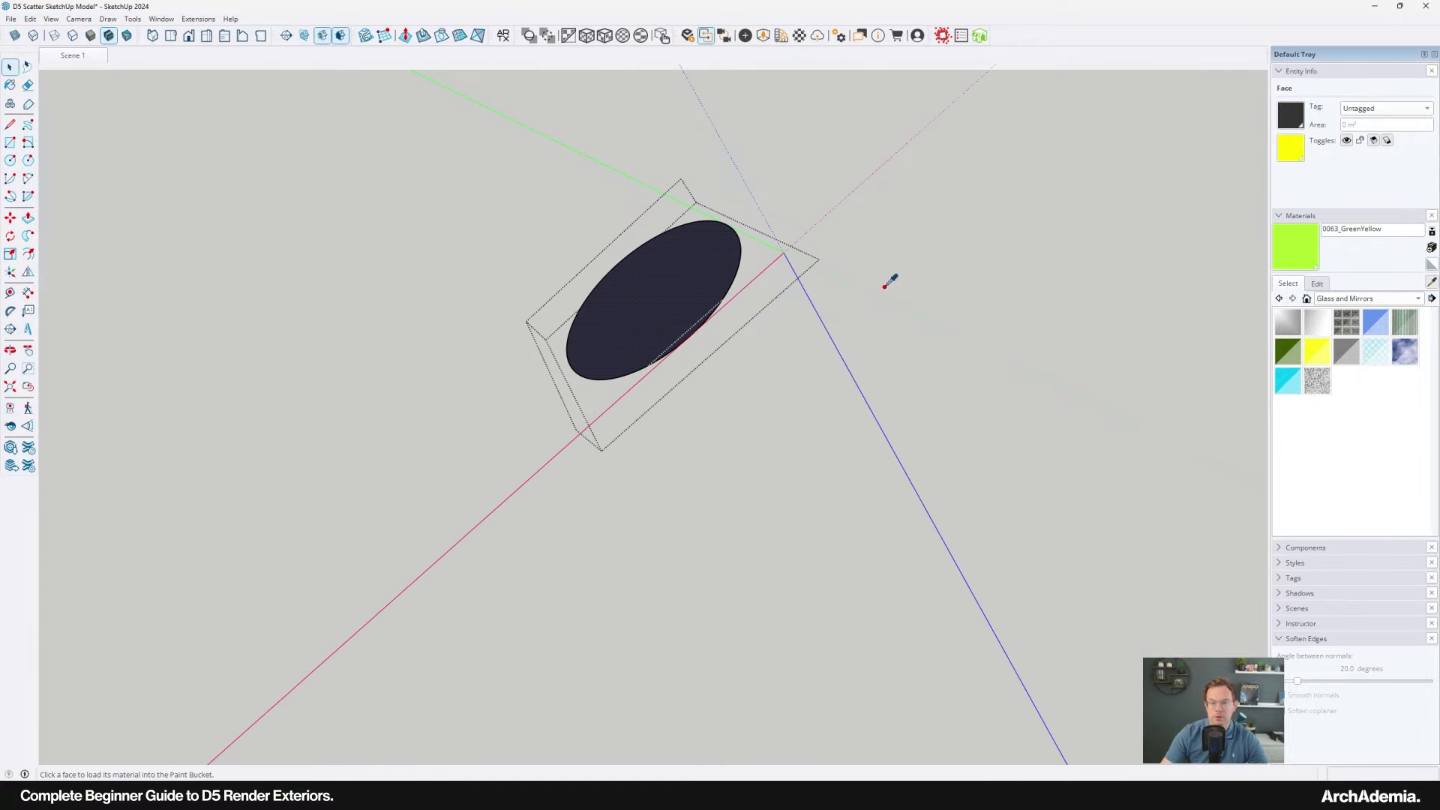
{"action": "mouse_move", "coordinate": [885, 286]}
{"action": "middle_mouse_down"}
{"action": "mouse_move", "coordinate": [328, 77]}
{"action": "mouse_move", "coordinate": [387, 161]}
{"action": "middle_mouse_up"}
{"action": "left_click", "coordinate": [720, 338]}
{"action": "middle_click_drag", "start_coordinate": [720, 338], "coordinate": [1048, 508]}
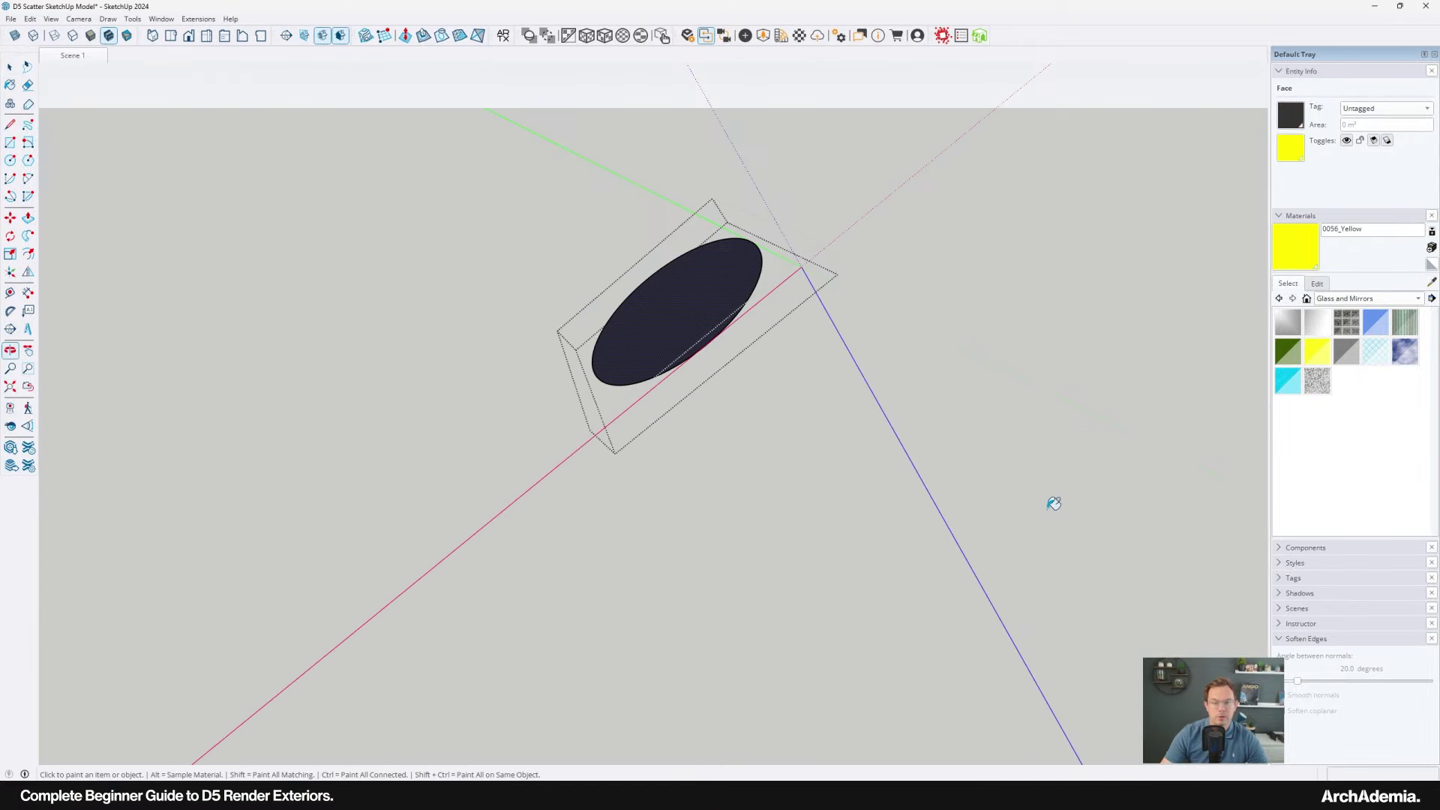
{"action": "left_click", "coordinate": [693, 323]}
{"action": "middle_click_drag", "start_coordinate": [694, 323], "coordinate": [144, 95]}
{"action": "left_click", "coordinate": [9, 66]}
{"action": "key", "text": "Escape"}
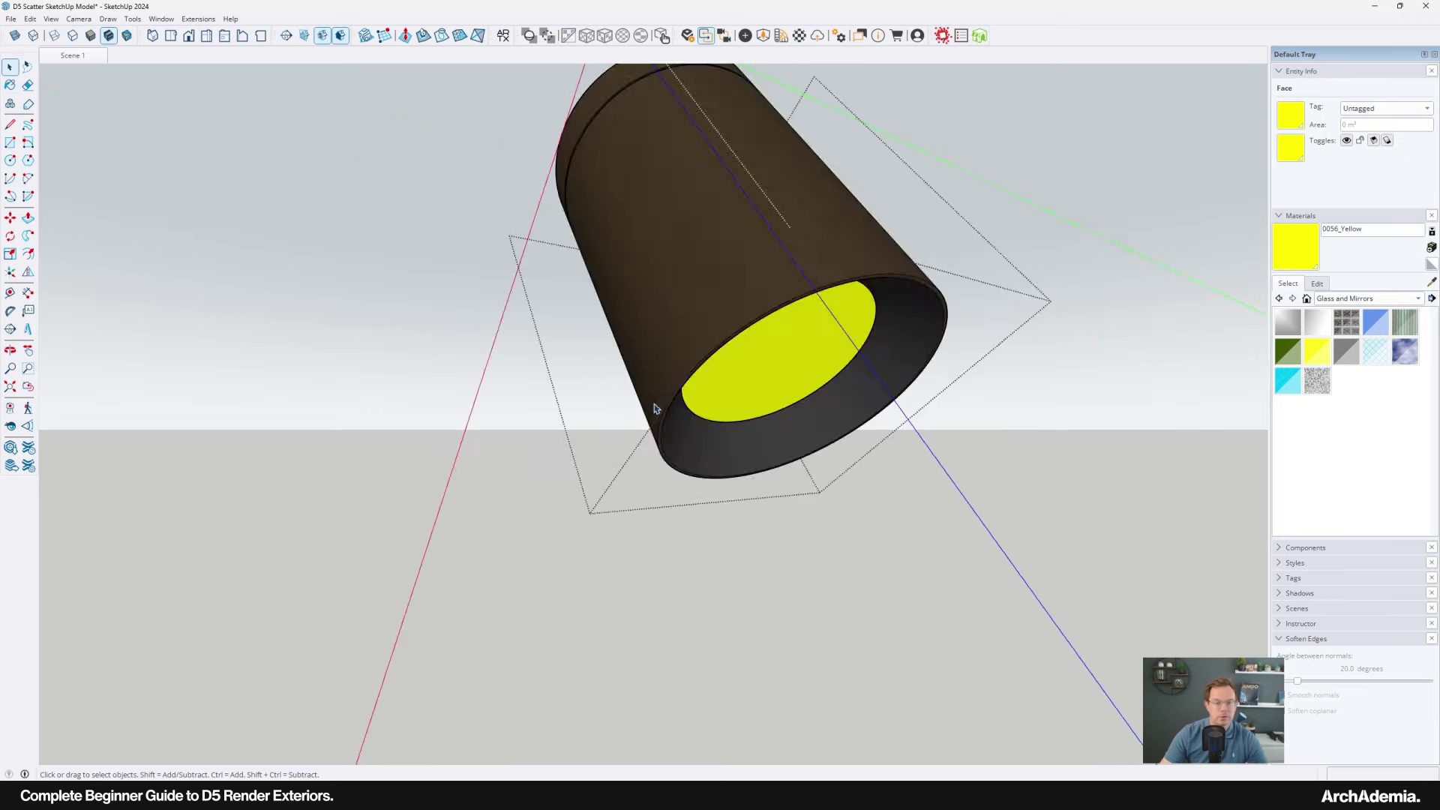
Close the nested spotlight groups and components to return to the whole lodge model.
{"action": "scroll", "coordinate": [659, 411], "scroll_direction": "down", "scroll_amount": 3}
{"action": "left_click", "coordinate": [1068, 293]}
{"action": "middle_click_drag", "start_coordinate": [1157, 366], "coordinate": [485, 261]}
{"action": "scroll", "coordinate": [727, 331], "scroll_direction": "down", "scroll_amount": 3}
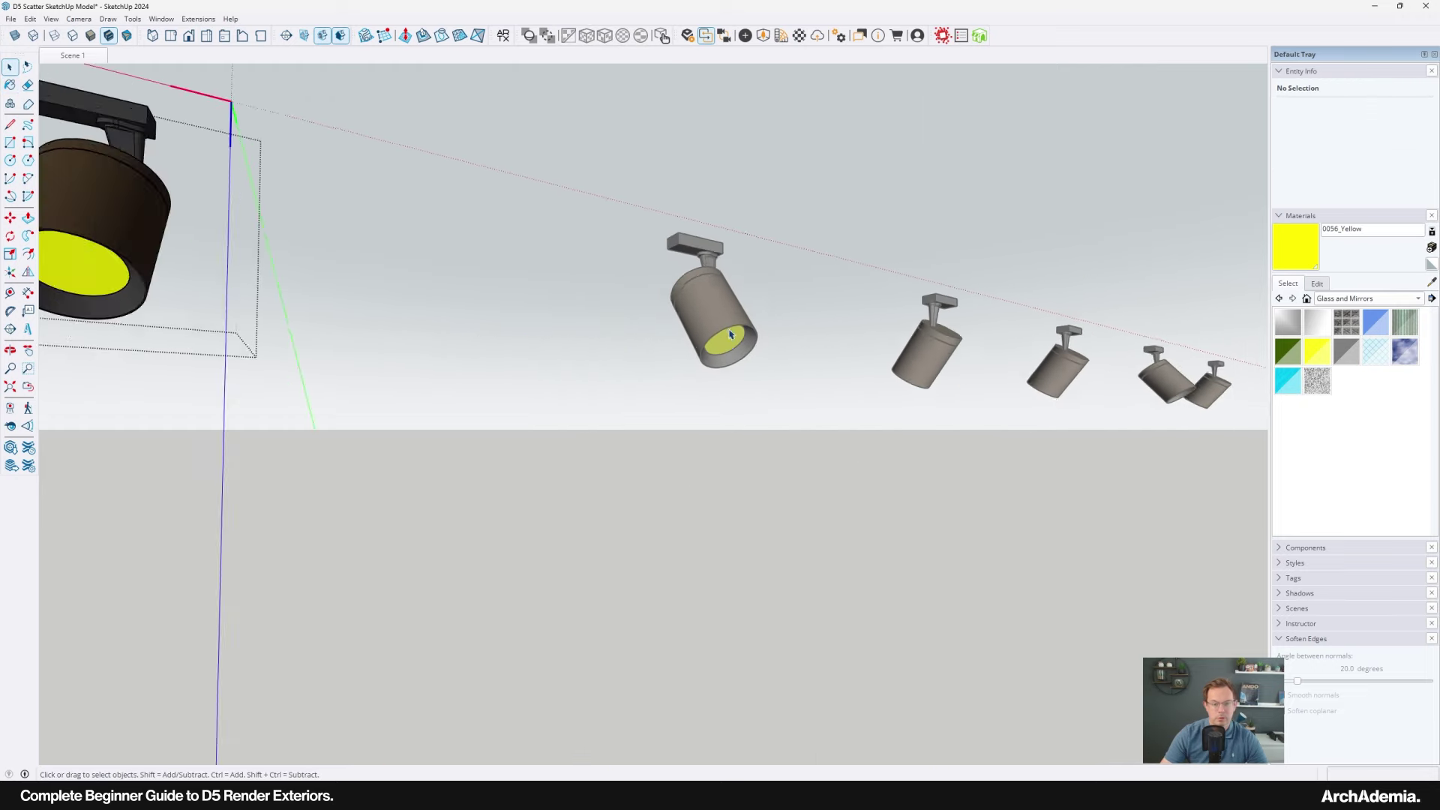
{"action": "left_click", "coordinate": [303, 280]}
{"action": "middle_click_drag", "start_coordinate": [397, 127], "coordinate": [630, 179], "text": "shift"}
{"action": "left_click", "coordinate": [667, 225]}
{"action": "middle_click_drag", "start_coordinate": [676, 458], "coordinate": [750, 525]}
{"action": "scroll", "coordinate": [617, 440], "scroll_direction": "down", "scroll_amount": 6}
{"action": "left_click", "coordinate": [395, 303]}
{"action": "left_click", "coordinate": [404, 287]}
{"action": "left_click", "coordinate": [405, 288]}
{"action": "left_click", "coordinate": [457, 259]}
{"action": "scroll", "coordinate": [664, 390], "scroll_direction": "down", "scroll_amount": 6}
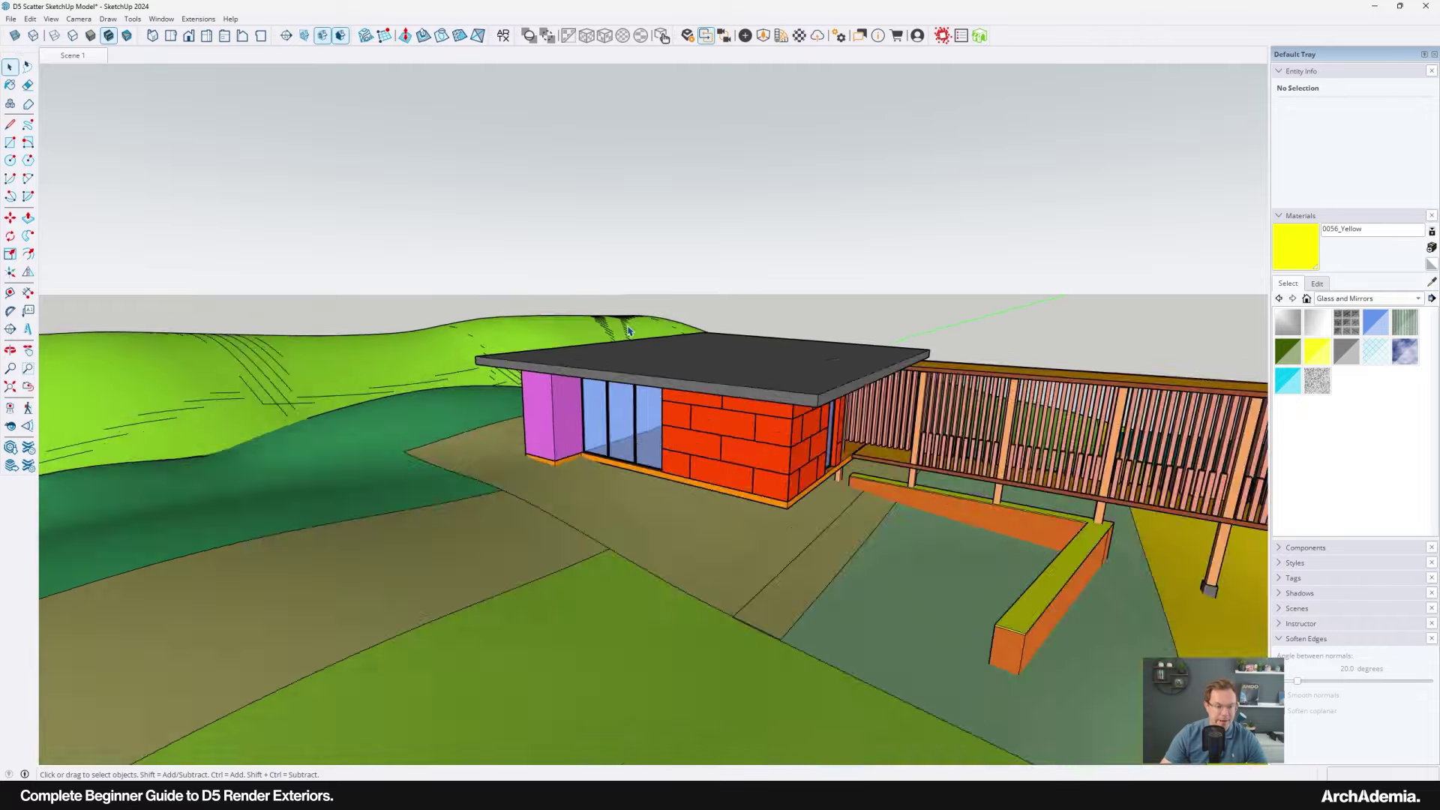
Switch to D5 Render, close the asset library and reload the imported SketchUp model.
{"action": "scroll", "coordinate": [663, 381], "scroll_direction": "up", "scroll_amount": 4}
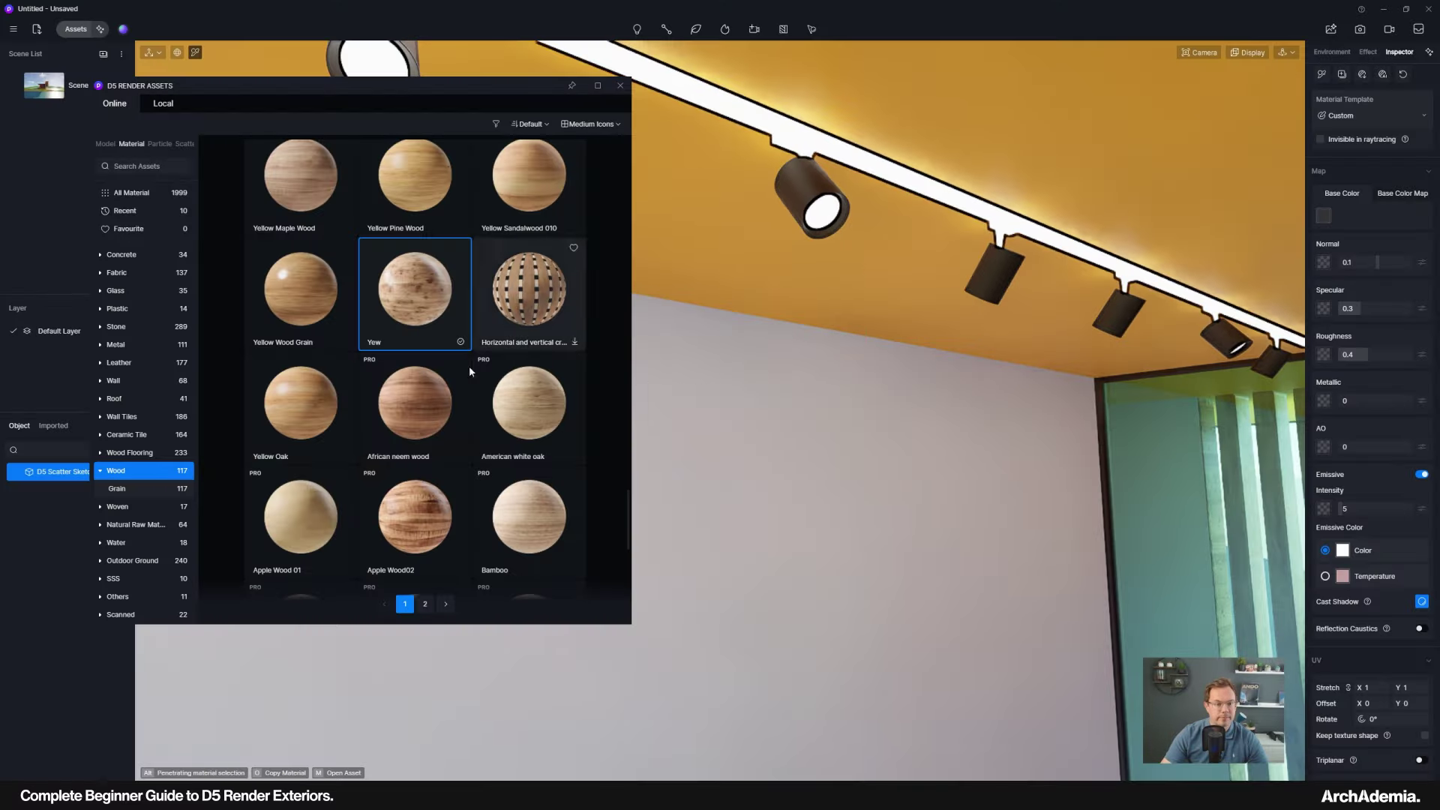
{"action": "left_click", "coordinate": [620, 85]}
{"action": "middle_click_drag", "start_coordinate": [720, 421], "coordinate": [780, 367]}
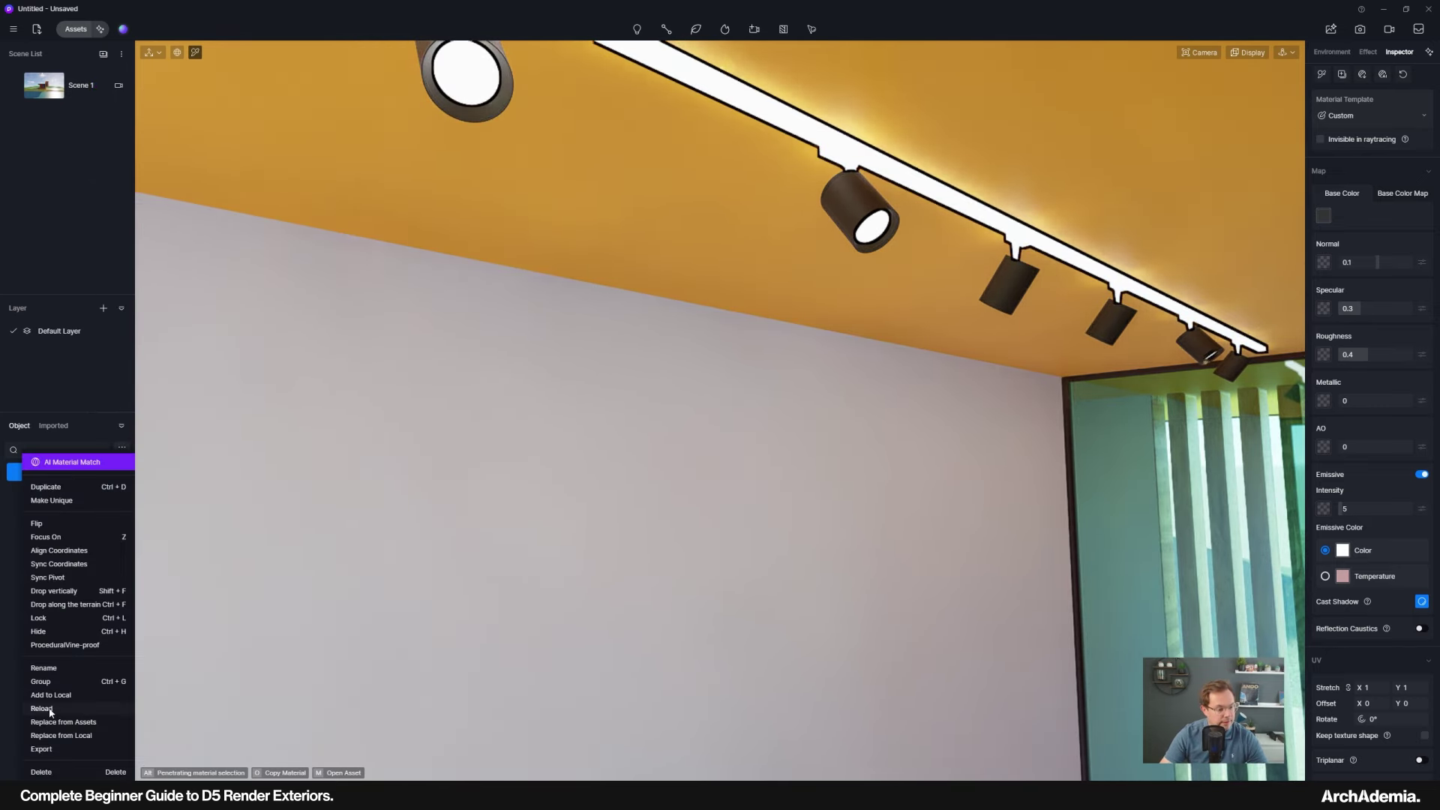
{"action": "left_click", "coordinate": [47, 708]}
{"action": "left_click", "coordinate": [1371, 181]}
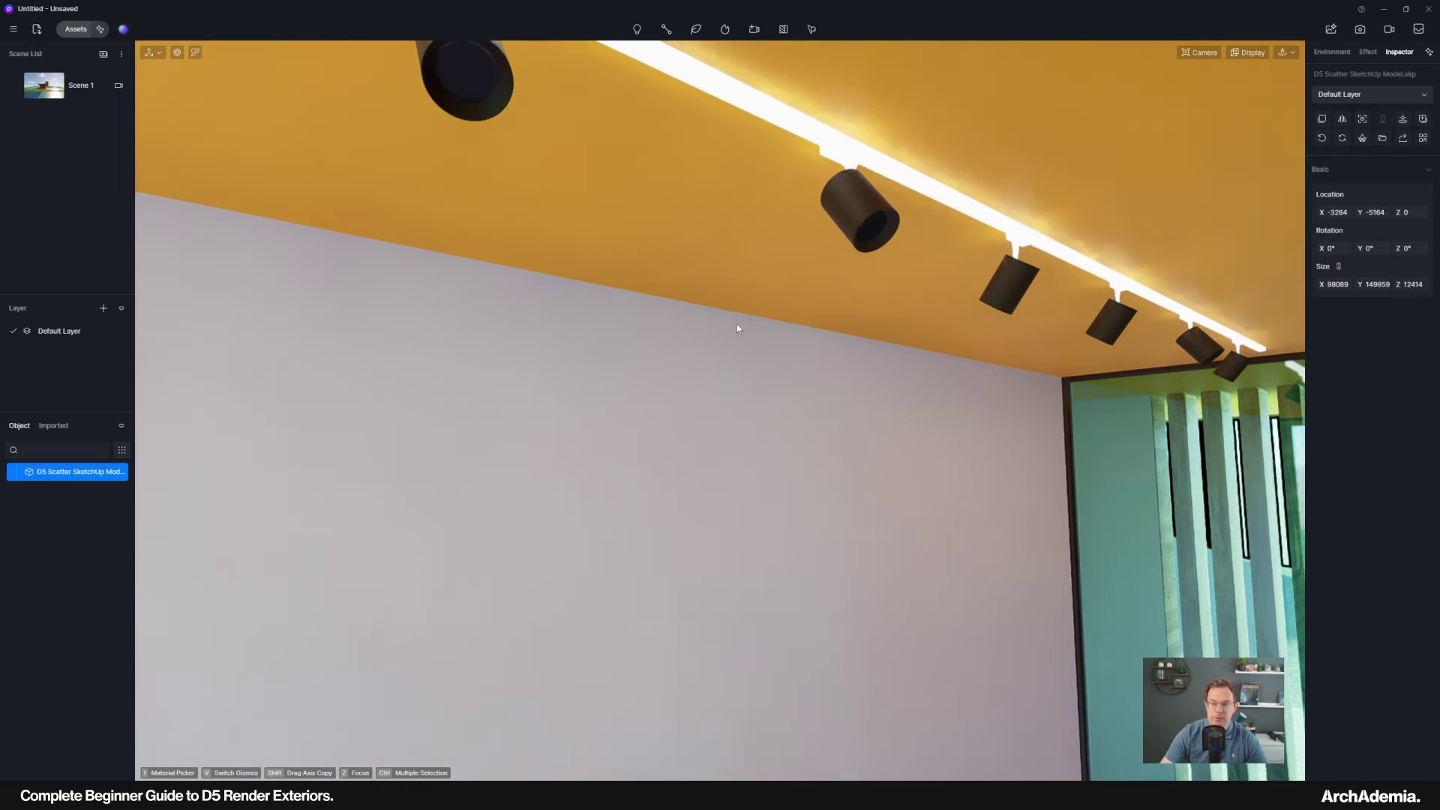
{"action": "middle_click_drag", "start_coordinate": [737, 324], "coordinate": [658, 280]}
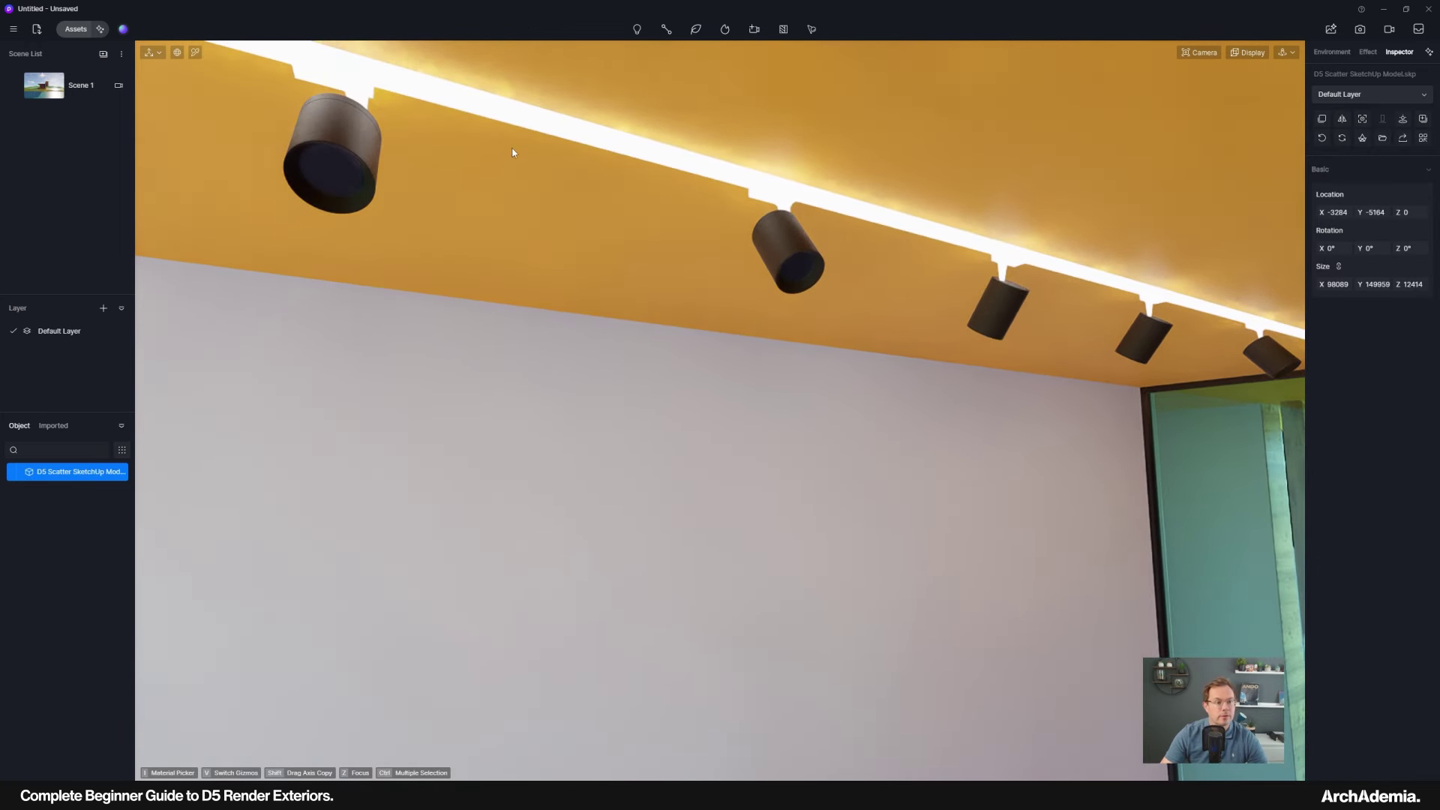
Copy the black metal material from a spotlight body onto the glowing ceiling track.
{"action": "left_click", "coordinate": [194, 52]}
{"action": "key", "text": "s"}
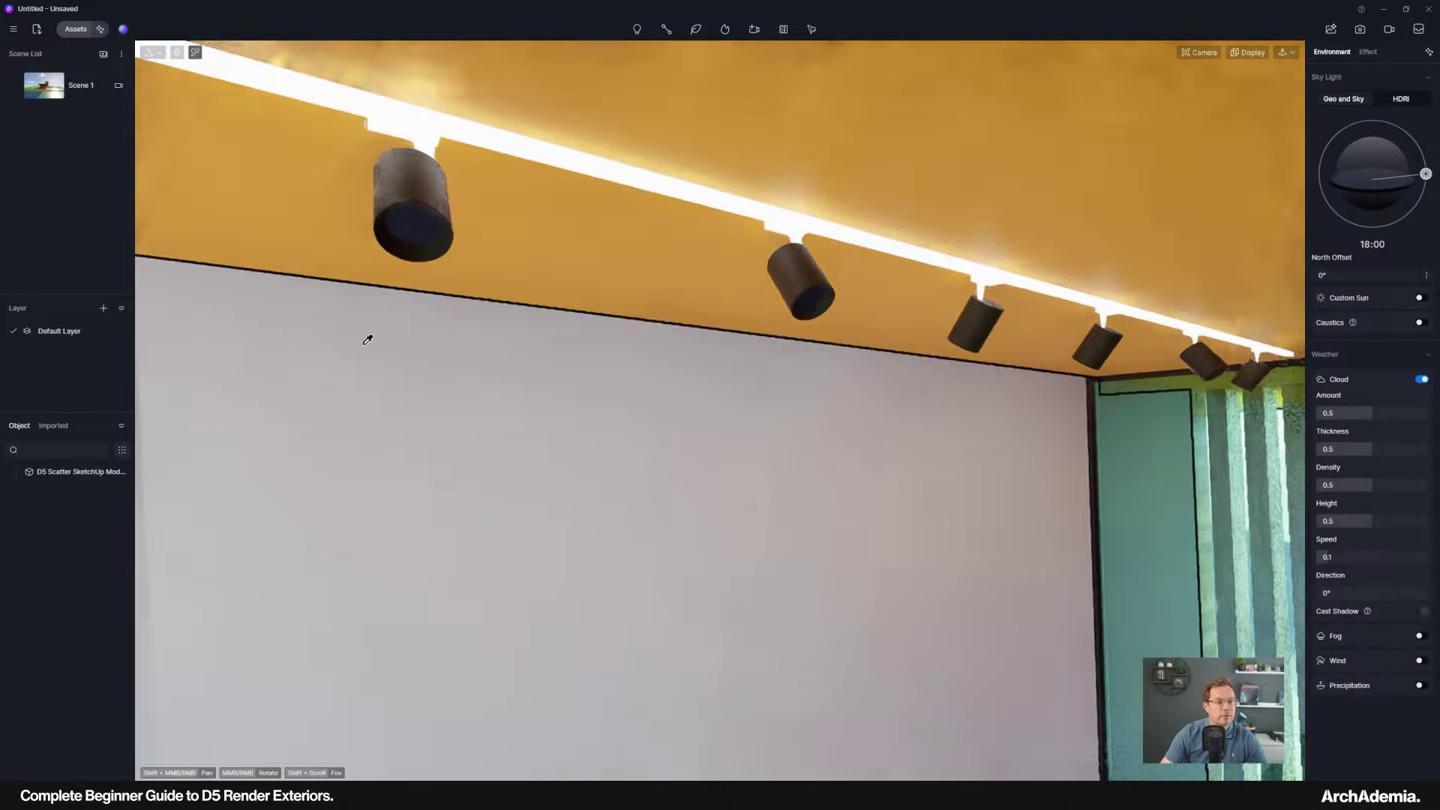
{"action": "key", "text": "e"}
{"action": "right_click_drag", "start_coordinate": [365, 341], "coordinate": [700, 274]}
{"action": "left_click", "coordinate": [693, 514]}
{"action": "key", "text": "q"}
{"action": "key", "text": "w"}
{"action": "scroll", "coordinate": [700, 274], "scroll_direction": "down", "scroll_amount": 2}
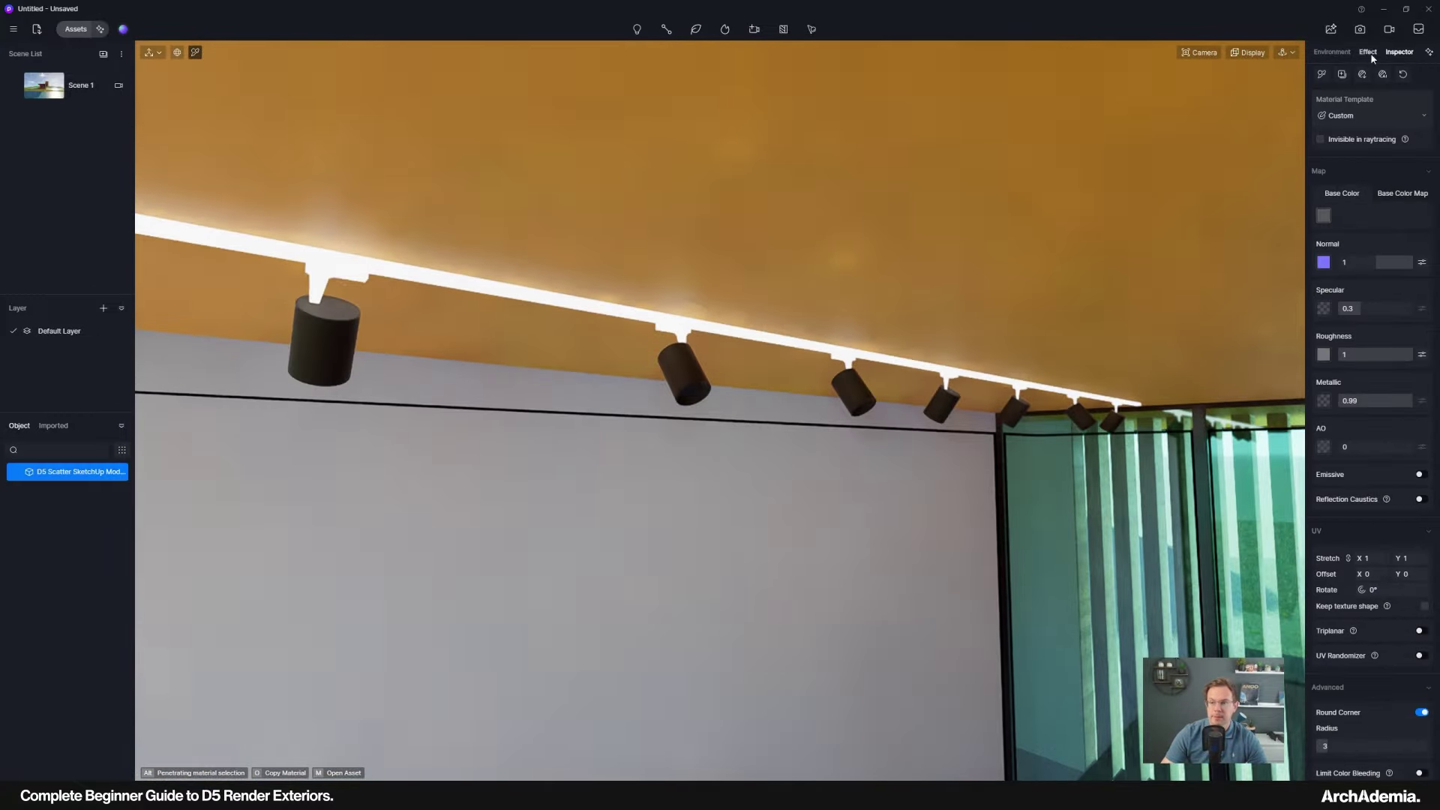
{"action": "left_click", "coordinate": [1322, 75]}
{"action": "scroll", "coordinate": [709, 382], "scroll_direction": "up", "scroll_amount": 5}
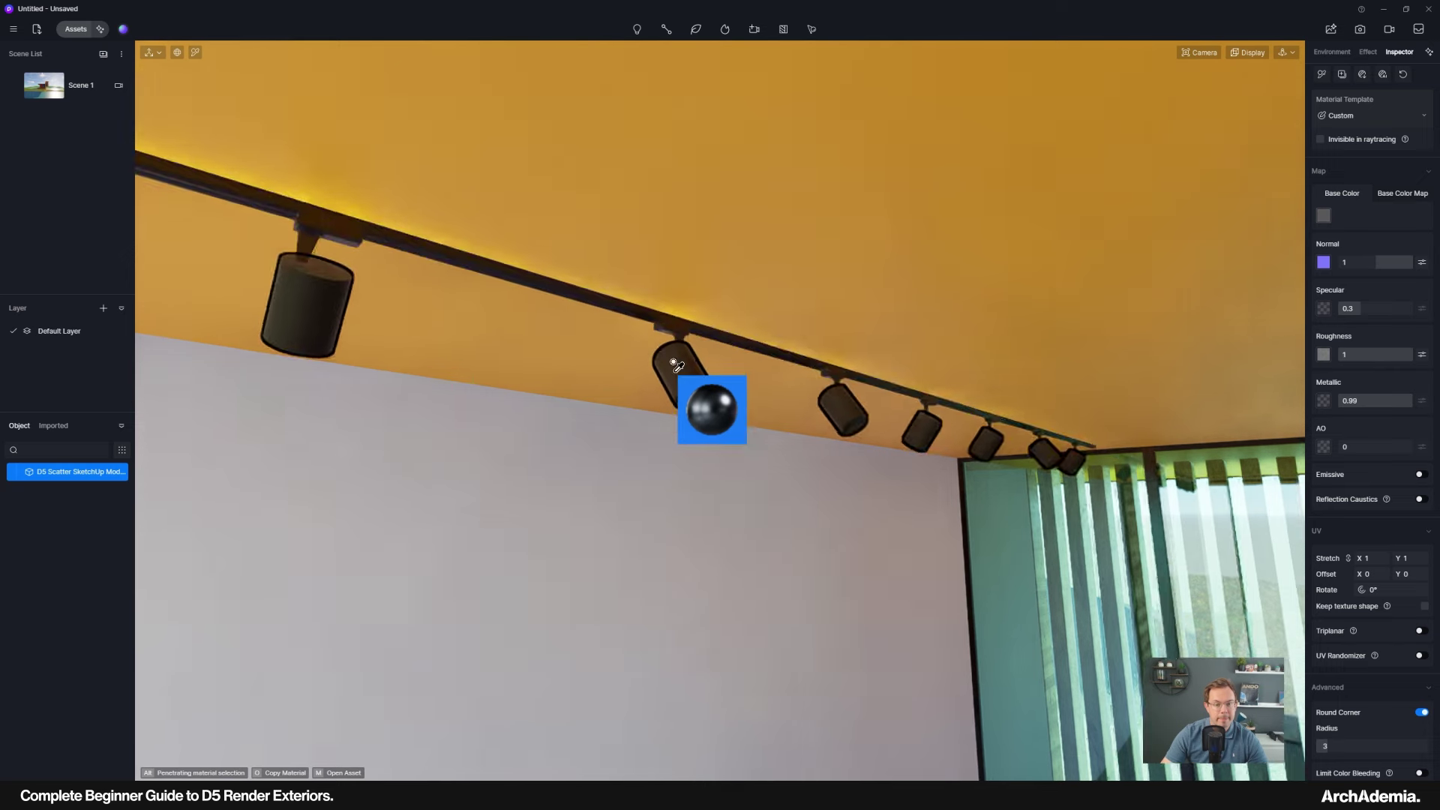
{"action": "middle_click_drag", "start_coordinate": [851, 290], "coordinate": [793, 189]}
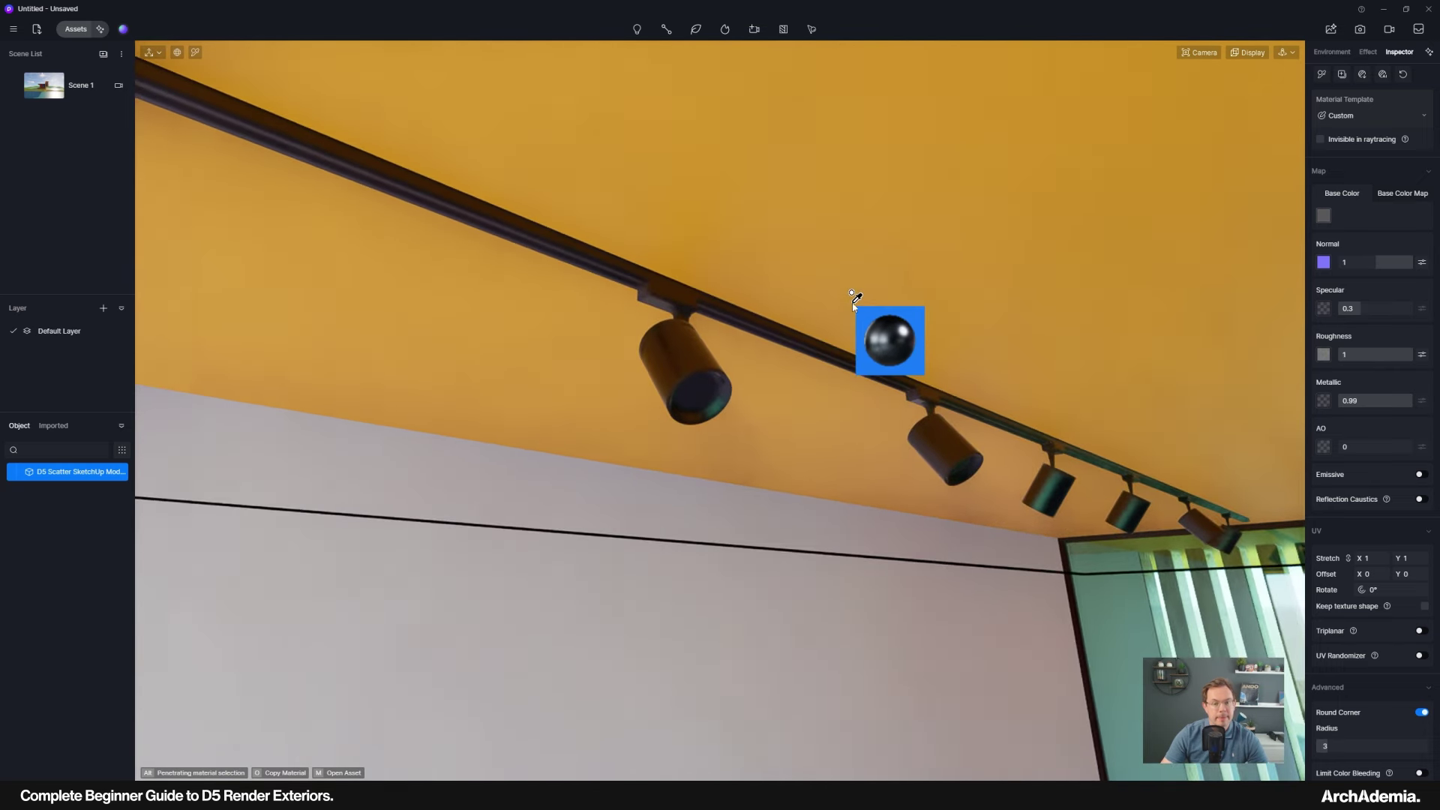
{"action": "key", "text": "Escape"}
Pick the material on the spotlight's lens face and turn on its Emissive option.
{"action": "left_click", "coordinate": [195, 52]}
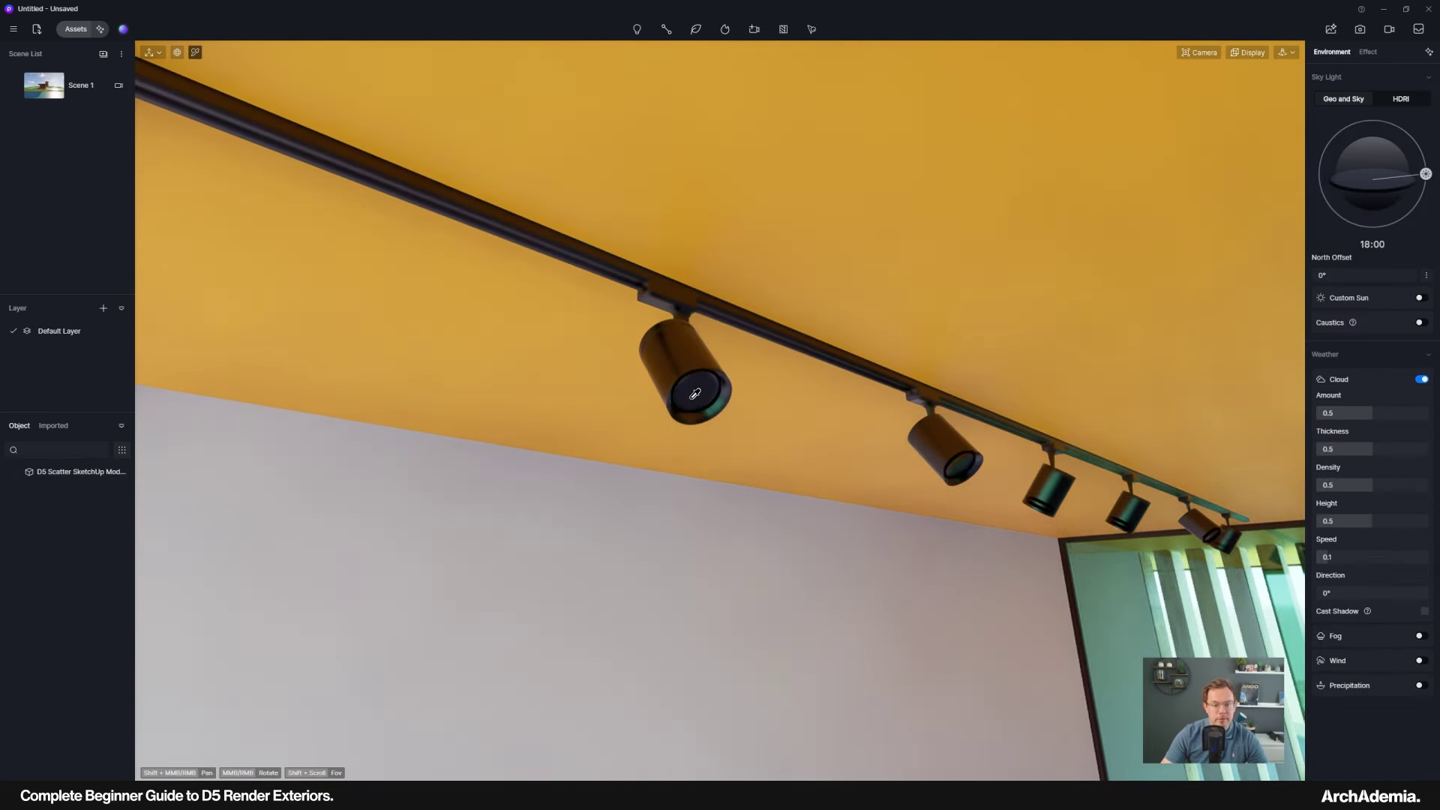
{"action": "left_click", "coordinate": [702, 400]}
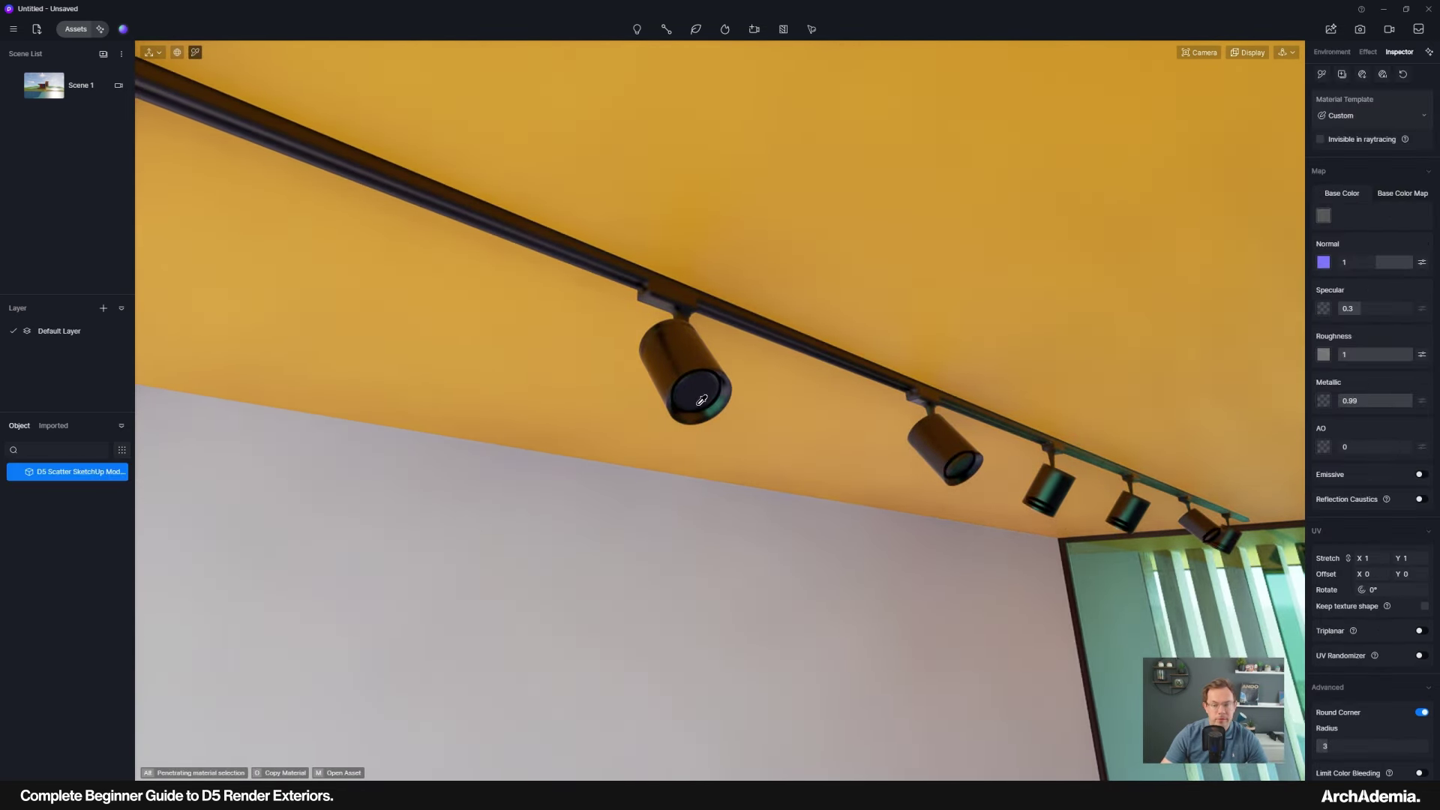
{"action": "left_click", "coordinate": [1420, 474]}
{"action": "right_click_drag", "start_coordinate": [771, 563], "coordinate": [384, 364]}
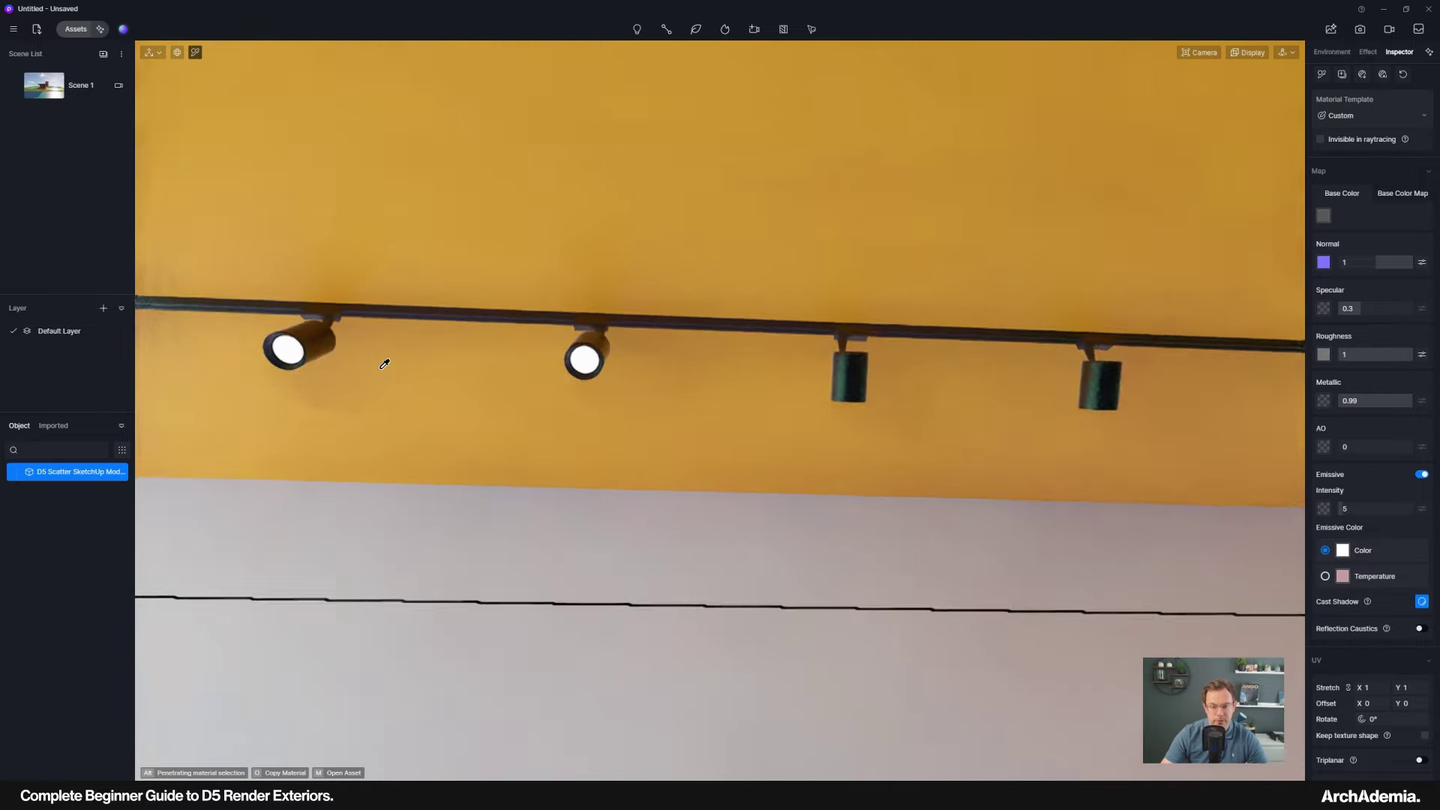
{"action": "middle_click_drag", "start_coordinate": [384, 364], "coordinate": [600, 480]}
Set the lens material's emissive intensity to 10 and its emissive color to a temperature of 6100.
{"action": "mouse_move", "coordinate": [1358, 509]}
{"action": "left_mouse_down"}
{"action": "mouse_move", "coordinate": [1393, 508]}
{"action": "mouse_move", "coordinate": [1361, 509]}
{"action": "left_mouse_up"}
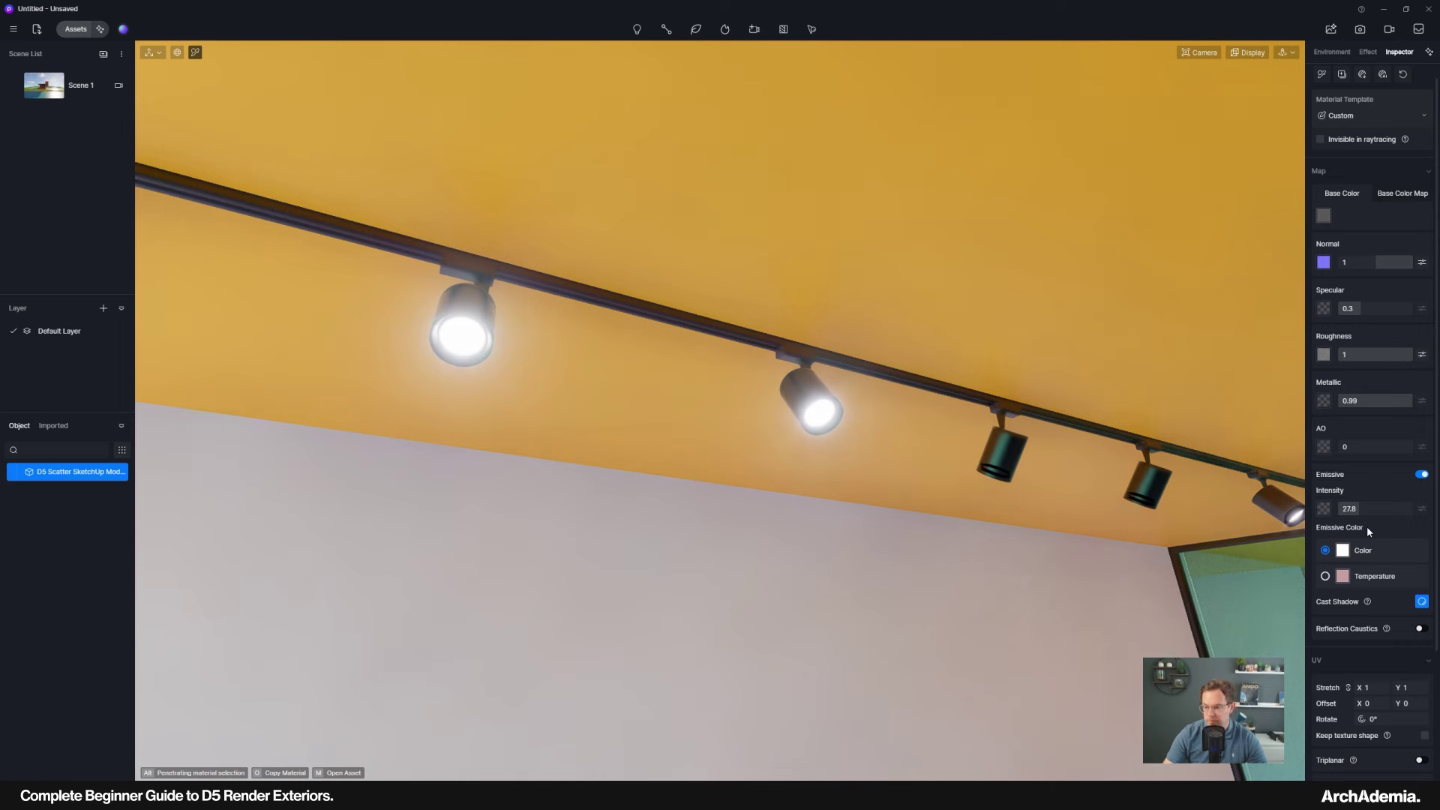
{"action": "left_click", "coordinate": [1356, 510]}
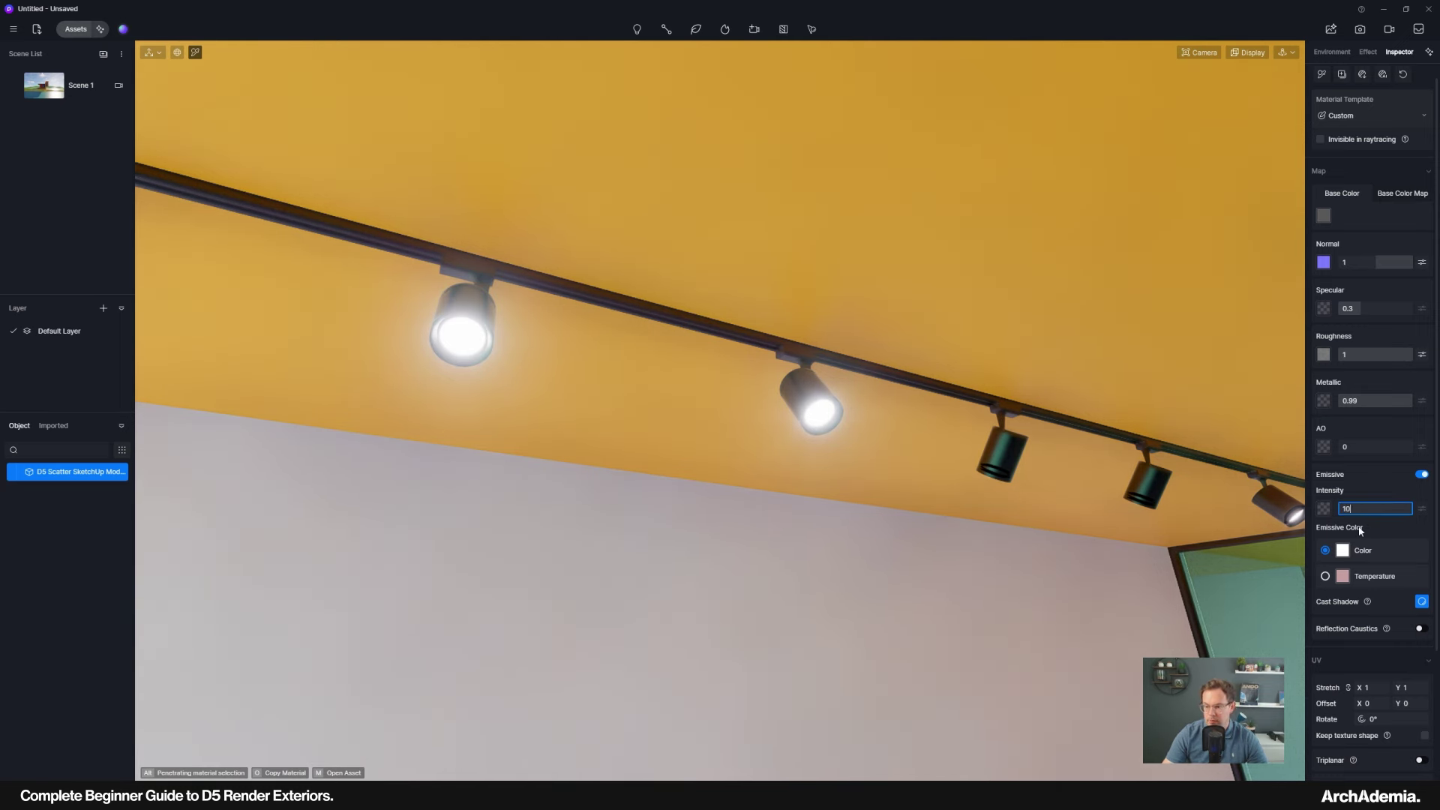
{"action": "key", "text": "Return"}
{"action": "left_click", "coordinate": [1326, 577]}
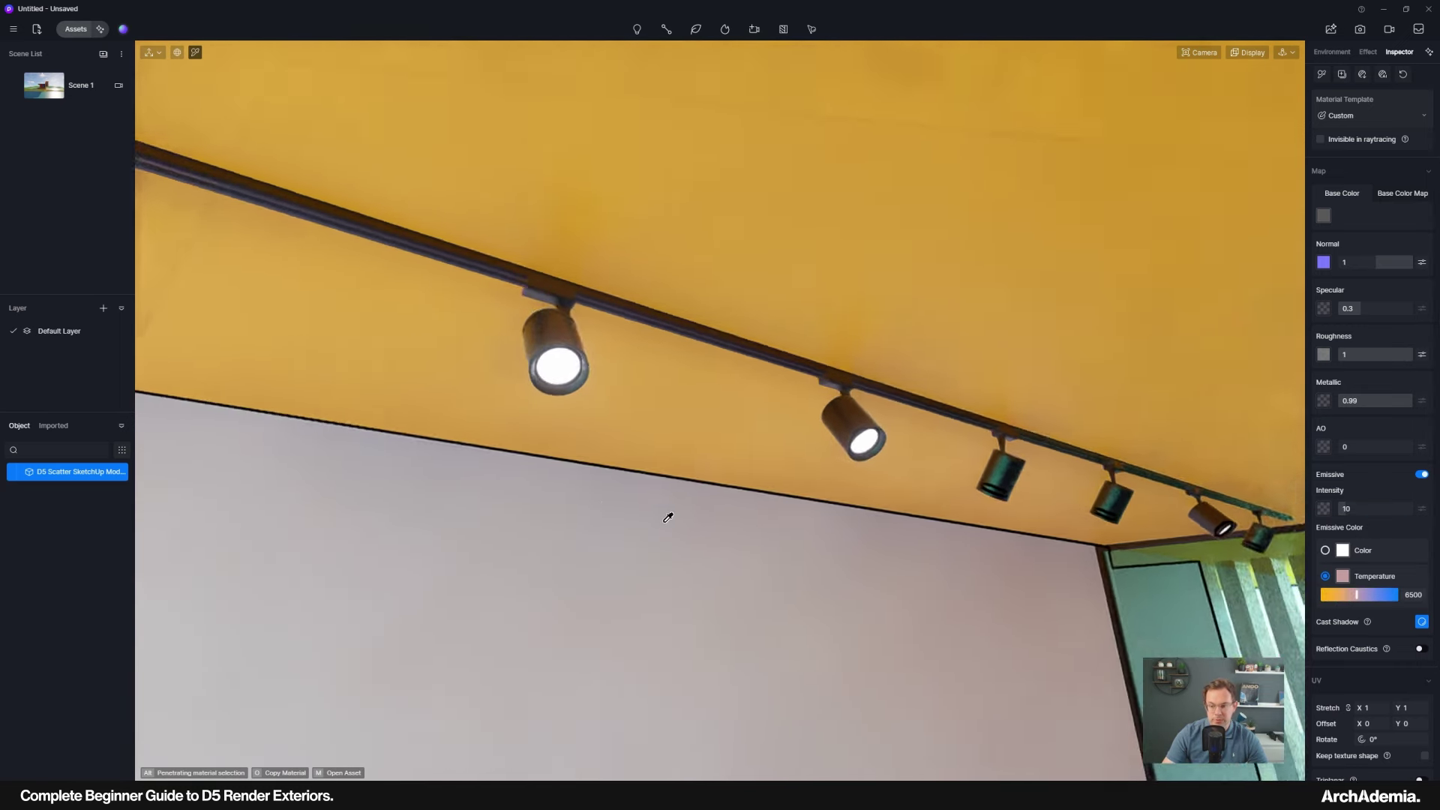
{"action": "left_click_drag", "start_coordinate": [1364, 597], "coordinate": [1353, 594]}
{"action": "right_click_drag", "start_coordinate": [736, 592], "coordinate": [848, 604]}
{"action": "middle_click_drag", "start_coordinate": [848, 605], "coordinate": [774, 505]}
{"action": "scroll", "coordinate": [763, 525], "scroll_direction": "down", "scroll_amount": 3}
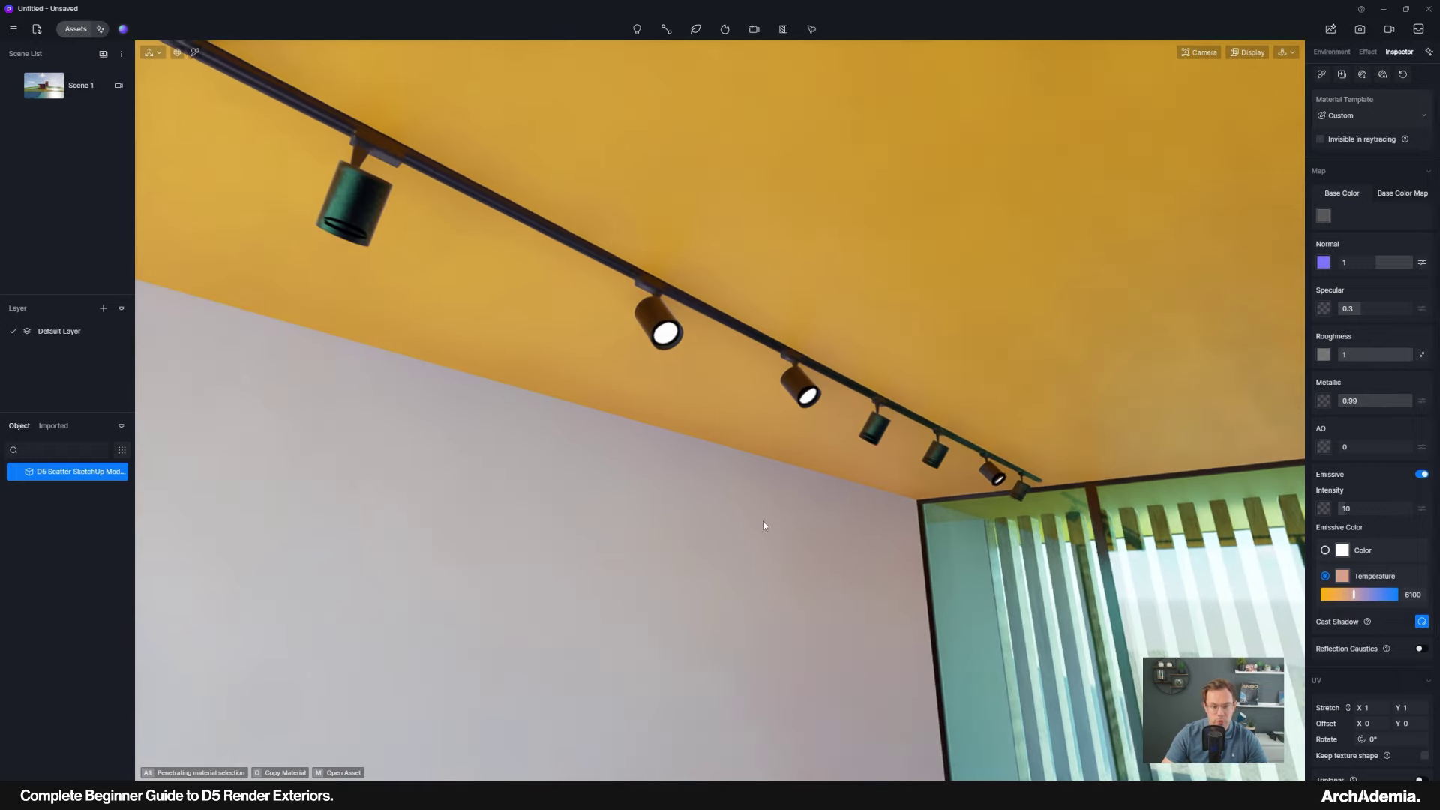
Browse the Wall Paint materials in the asset library for an interior wall finish.
{"action": "left_click", "coordinate": [74, 30]}
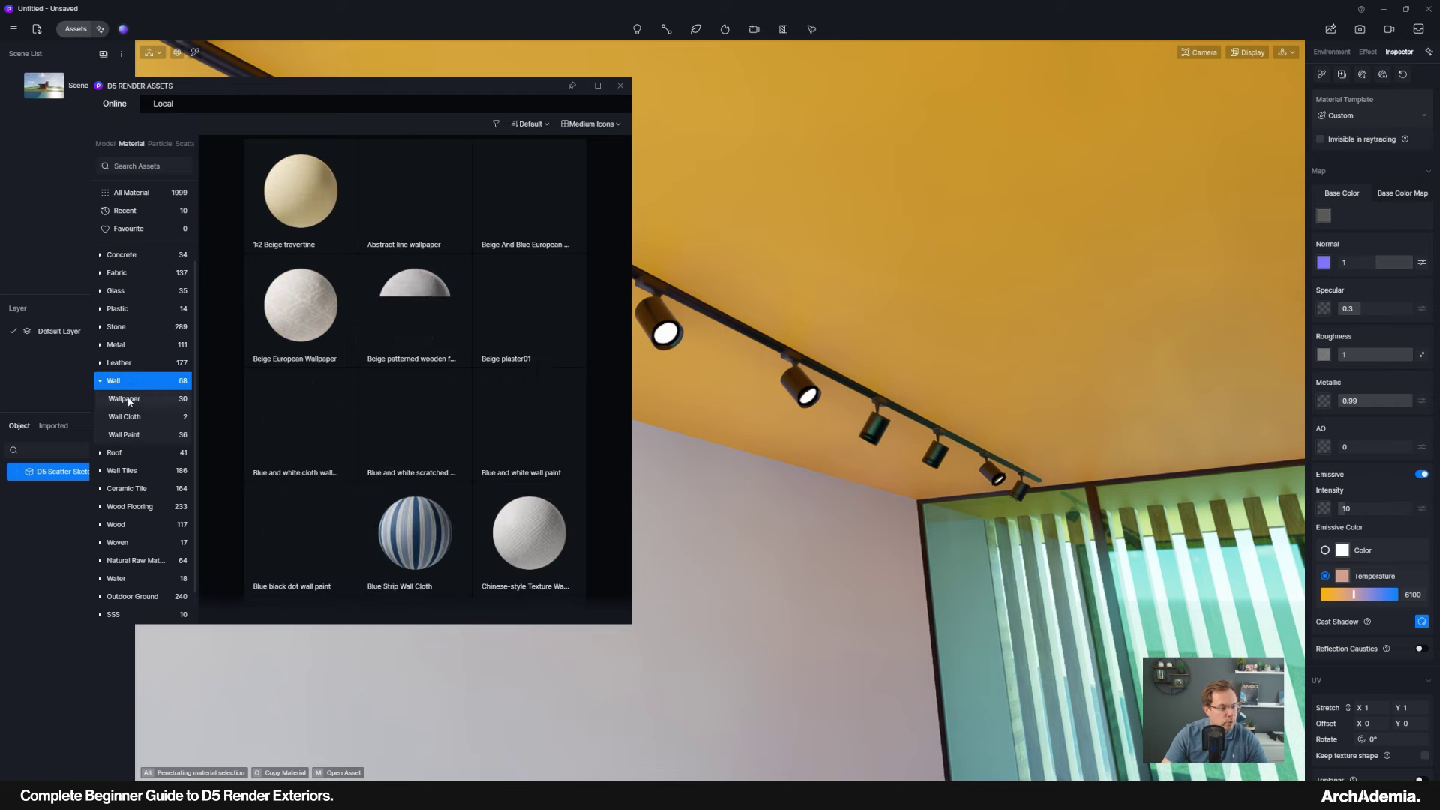
{"action": "left_click", "coordinate": [124, 434]}
{"action": "middle_click_drag", "start_coordinate": [757, 599], "coordinate": [769, 443]}
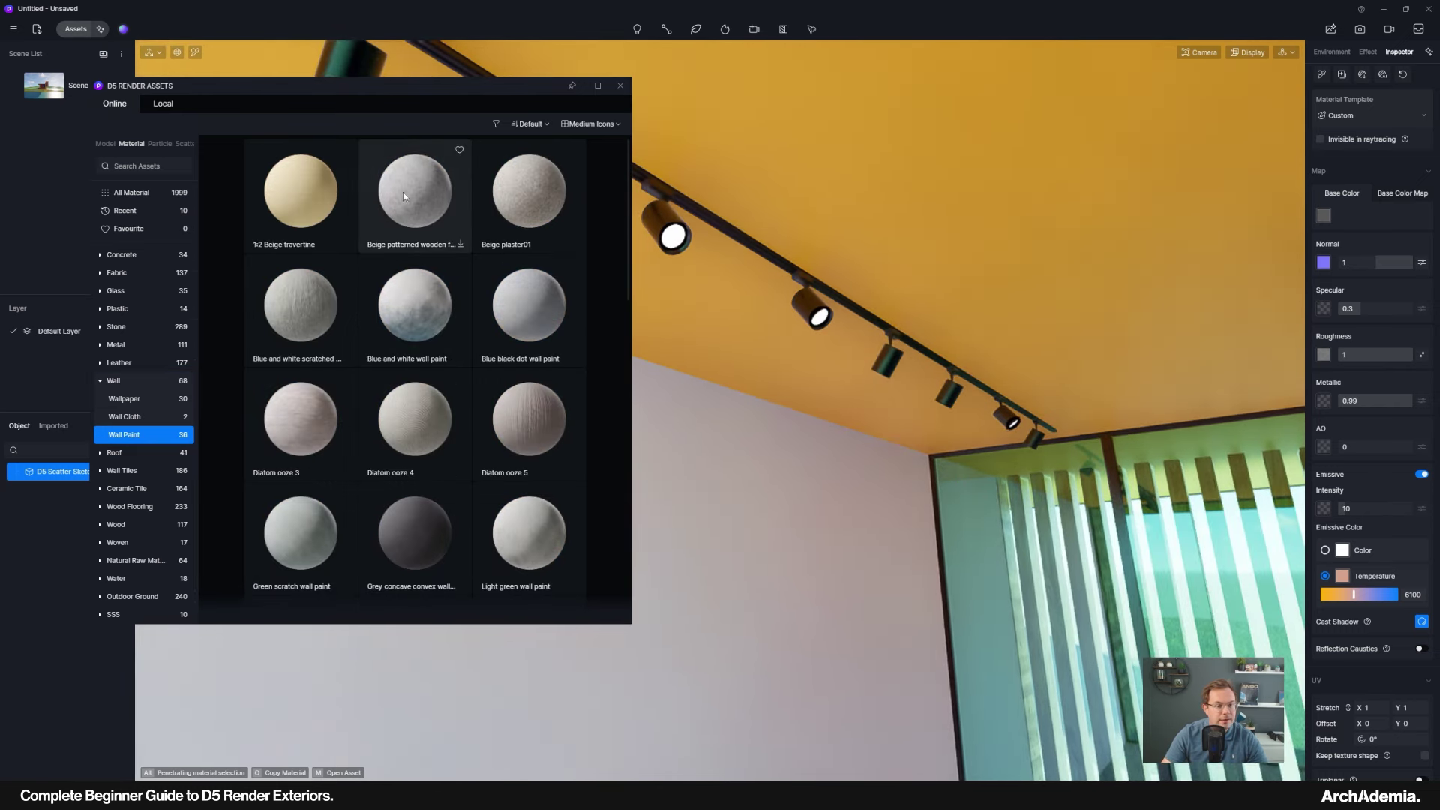
{"action": "scroll", "coordinate": [488, 315], "scroll_direction": "down", "scroll_amount": 3}
{"action": "scroll", "coordinate": [531, 345], "scroll_direction": "down", "scroll_amount": 10}
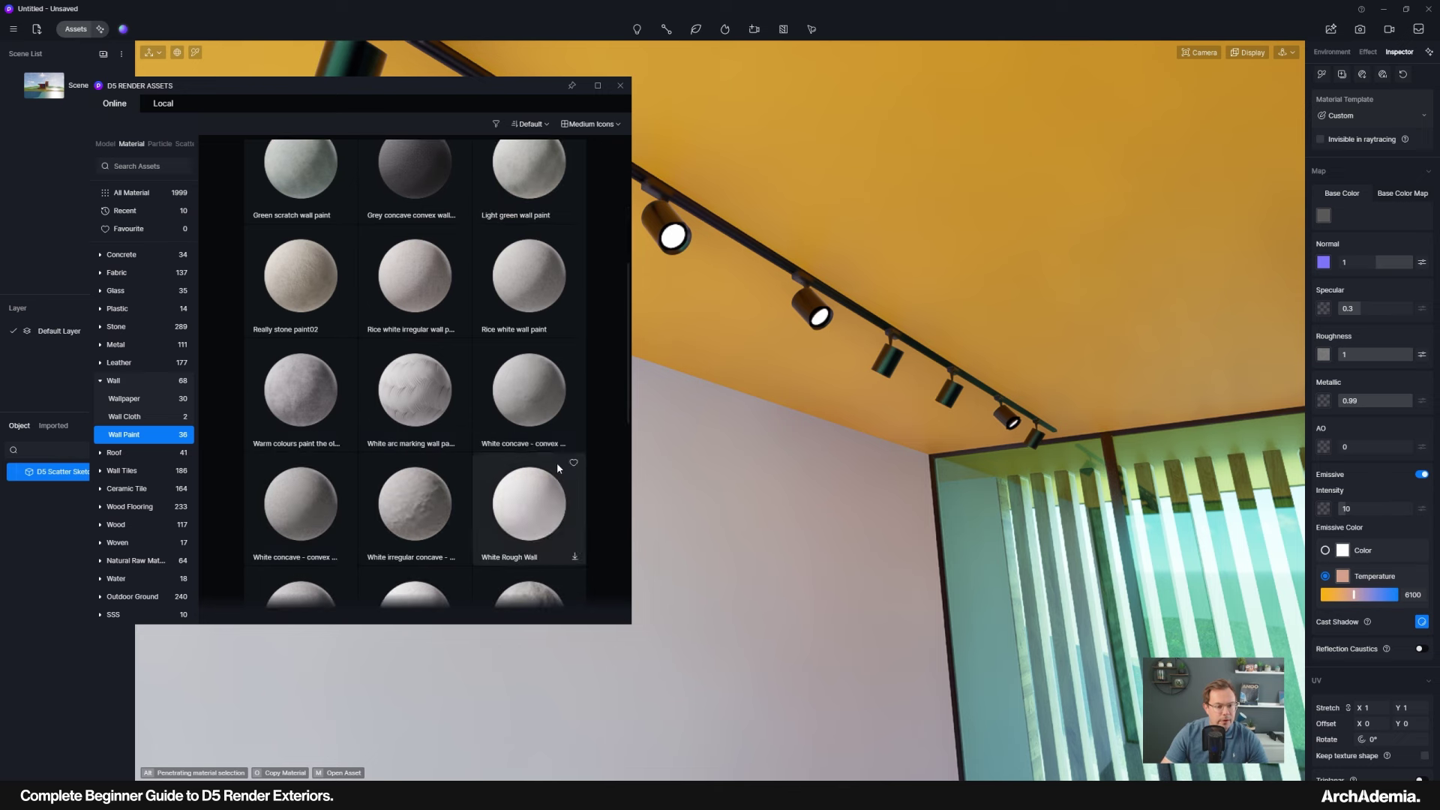
{"action": "scroll", "coordinate": [516, 447], "scroll_direction": "up", "scroll_amount": 1}
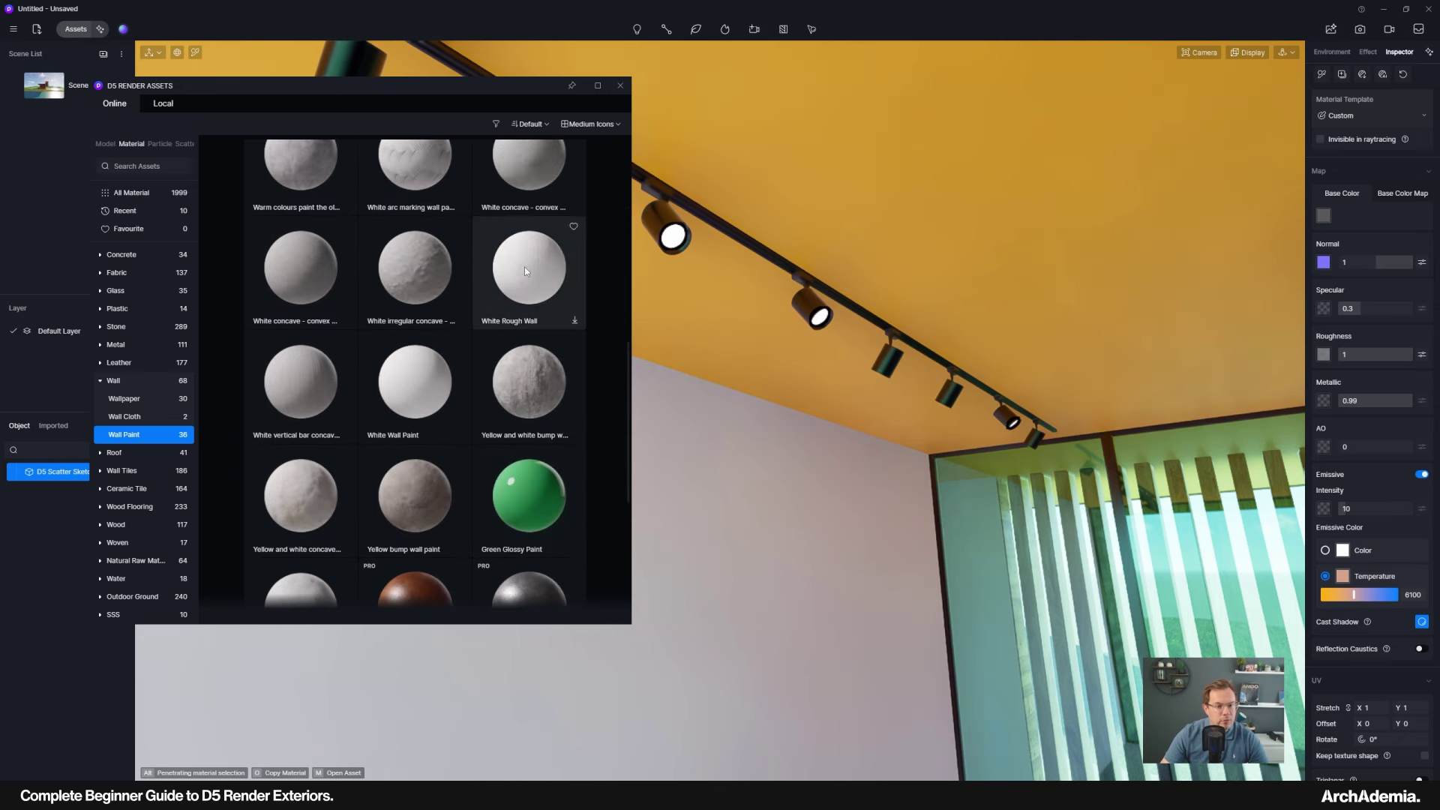
Close the asset library and copy the exterior timber cladding material onto the lodge's plain interior wall.
{"action": "scroll", "coordinate": [818, 477], "scroll_direction": "down", "scroll_amount": 2}
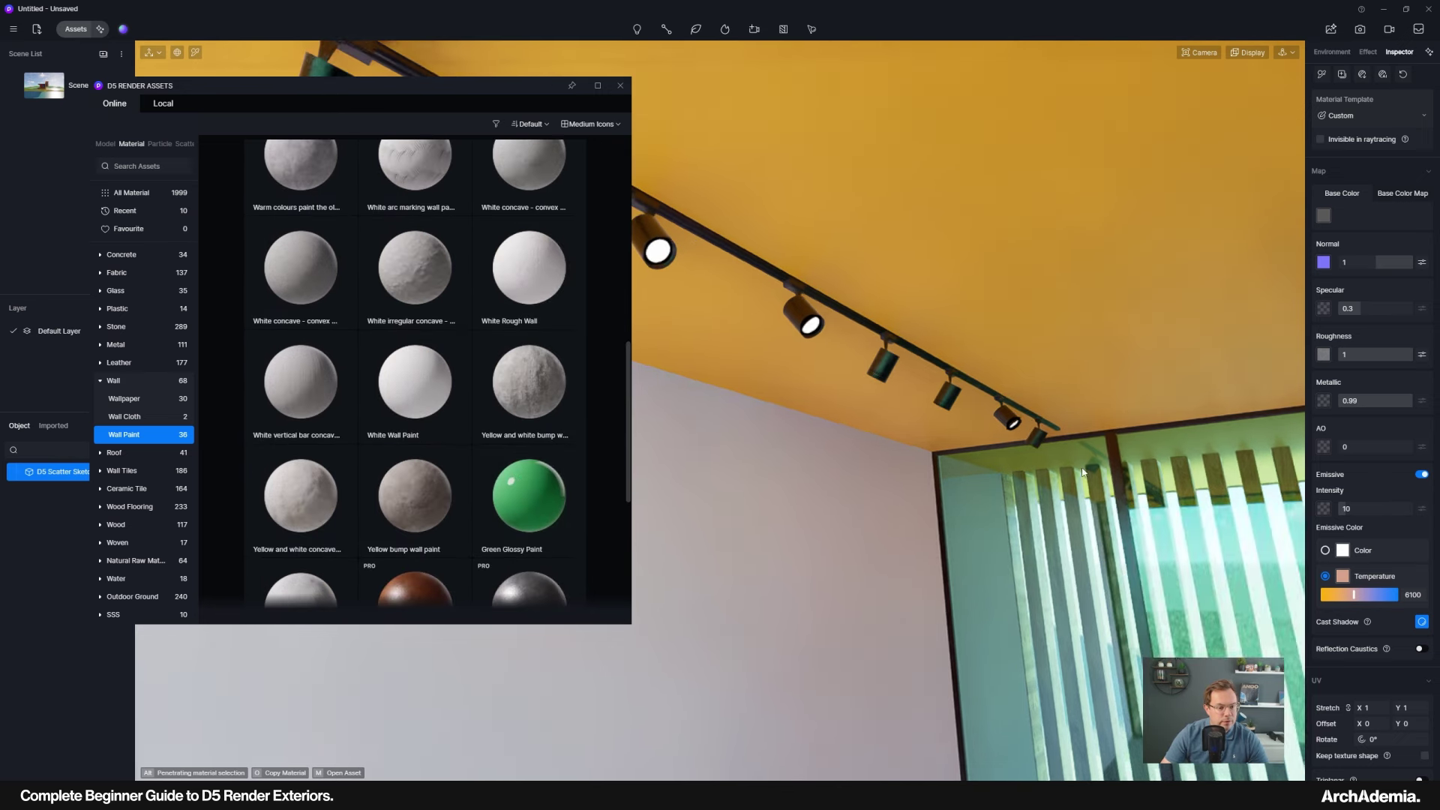
{"action": "scroll", "coordinate": [1221, 500], "scroll_direction": "down", "scroll_amount": 1}
{"action": "scroll", "coordinate": [916, 547], "scroll_direction": "down", "scroll_amount": 4}
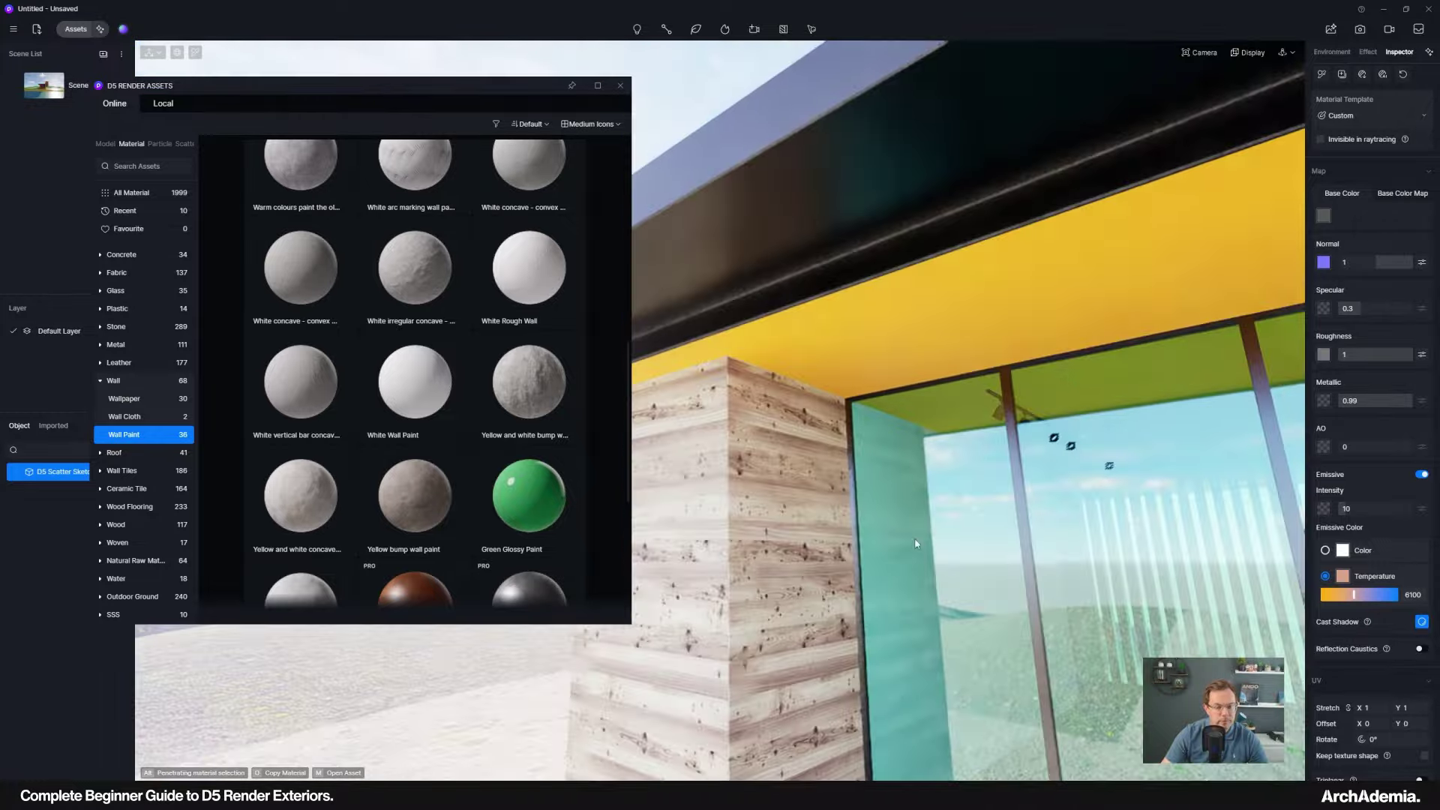
{"action": "key", "text": "w"}
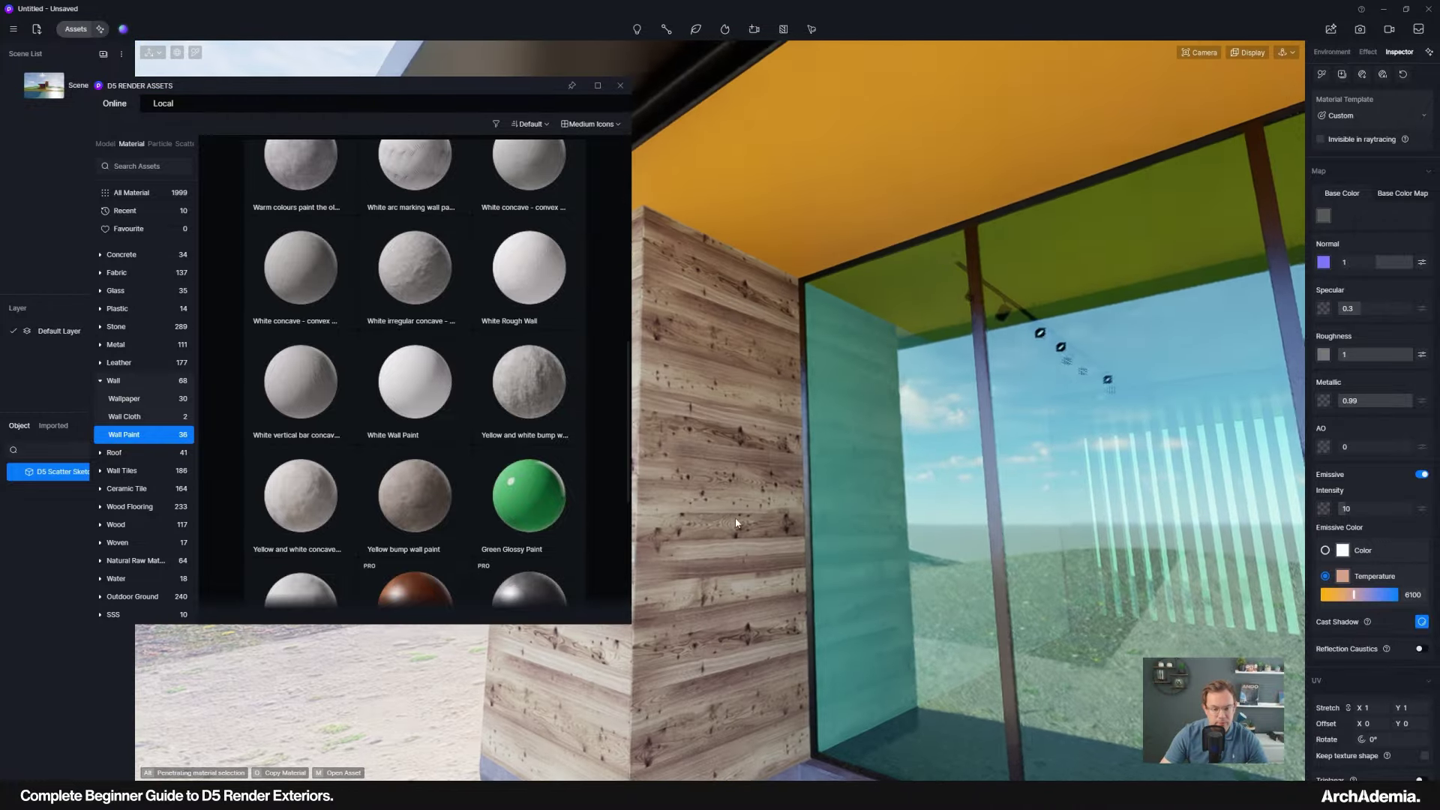
{"action": "left_click", "coordinate": [620, 85]}
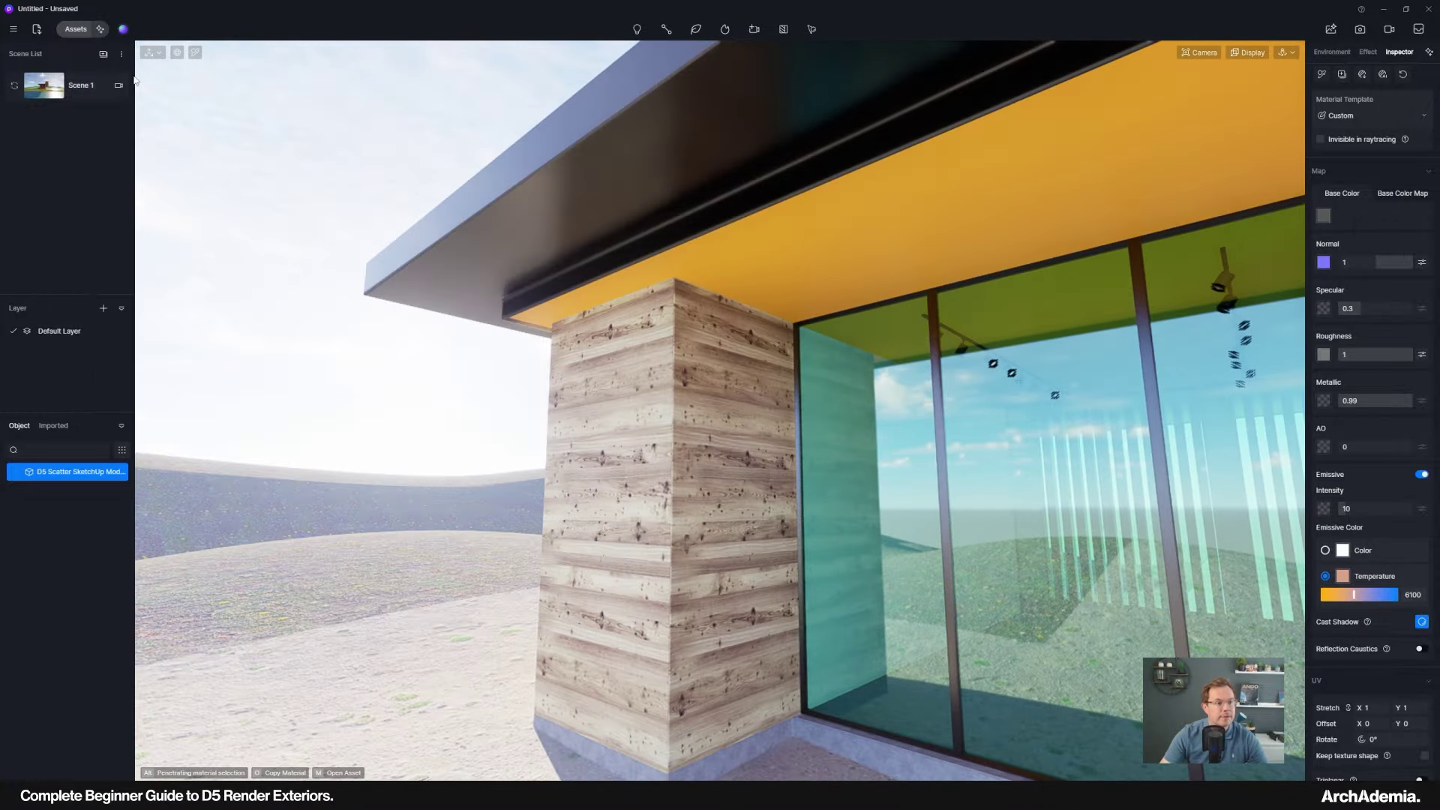
{"action": "left_click", "coordinate": [193, 53]}
{"action": "left_click", "coordinate": [672, 570]}
{"action": "scroll", "coordinate": [1075, 637], "scroll_direction": "up", "scroll_amount": 4}
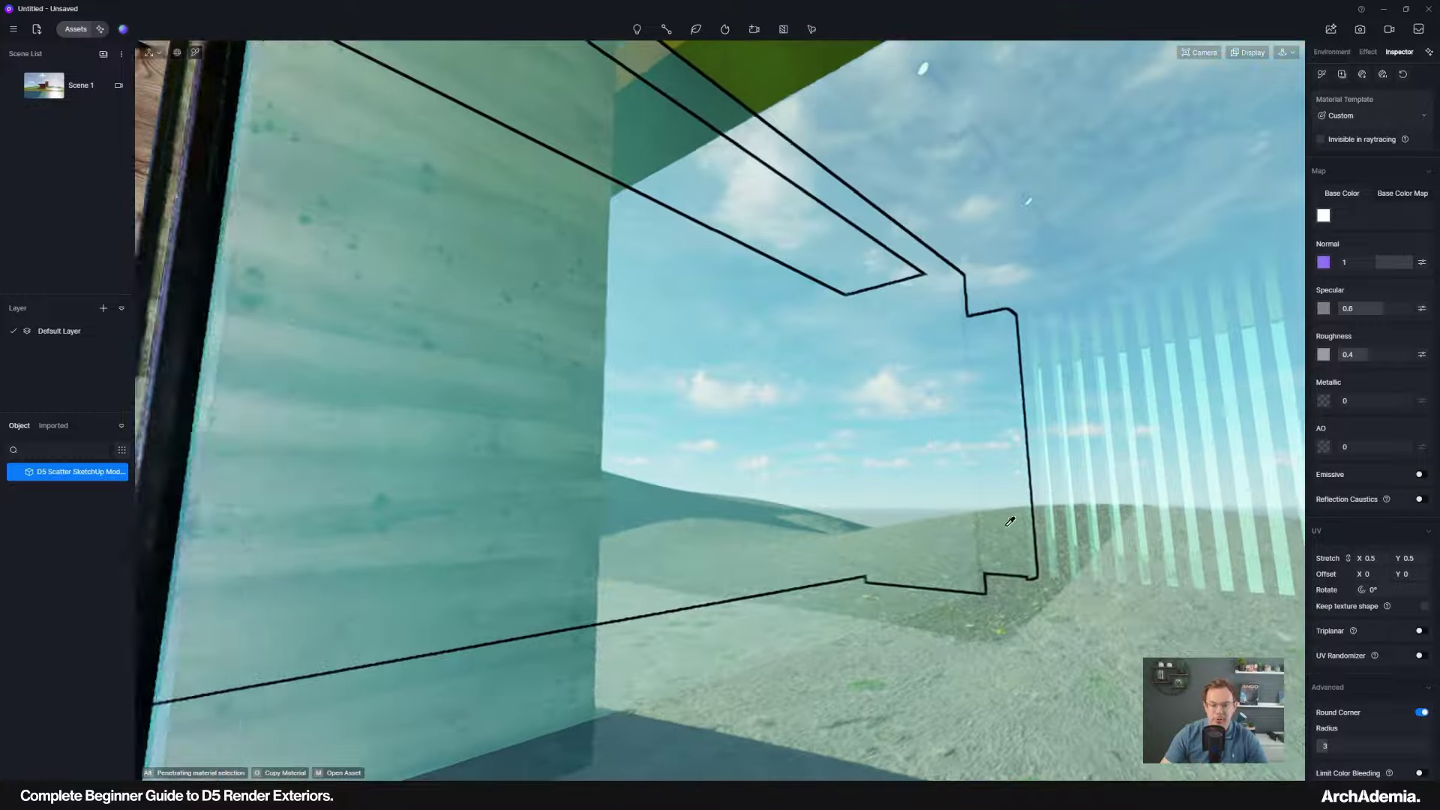
{"action": "scroll", "coordinate": [984, 451], "scroll_direction": "down", "scroll_amount": 2}
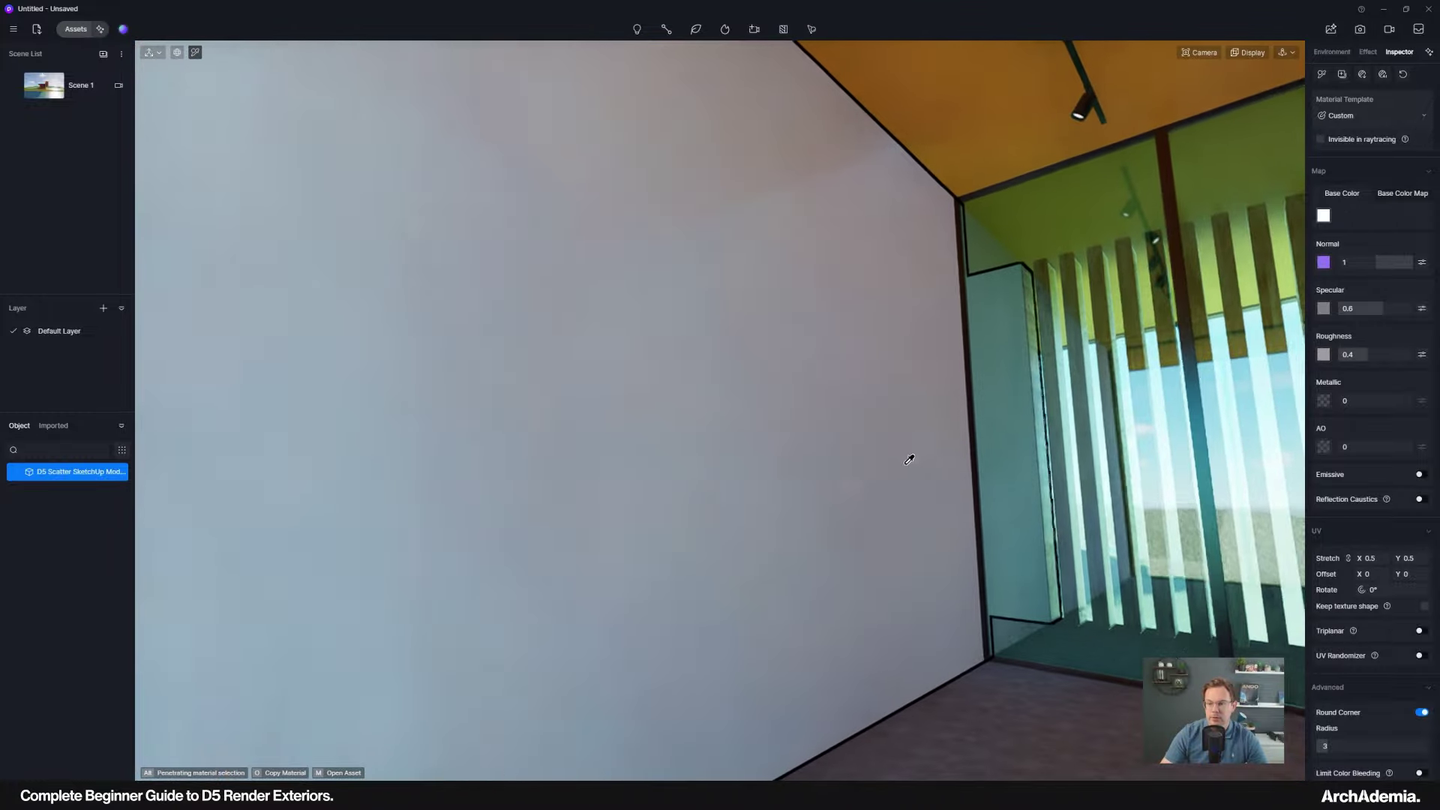
{"action": "left_click", "coordinate": [1323, 73]}
{"action": "left_click", "coordinate": [823, 458]}
Recall Scene 1 and update it with a reframed two-point perspective view of the lodge across the water.
{"action": "scroll", "coordinate": [803, 560], "scroll_direction": "down", "scroll_amount": 5}
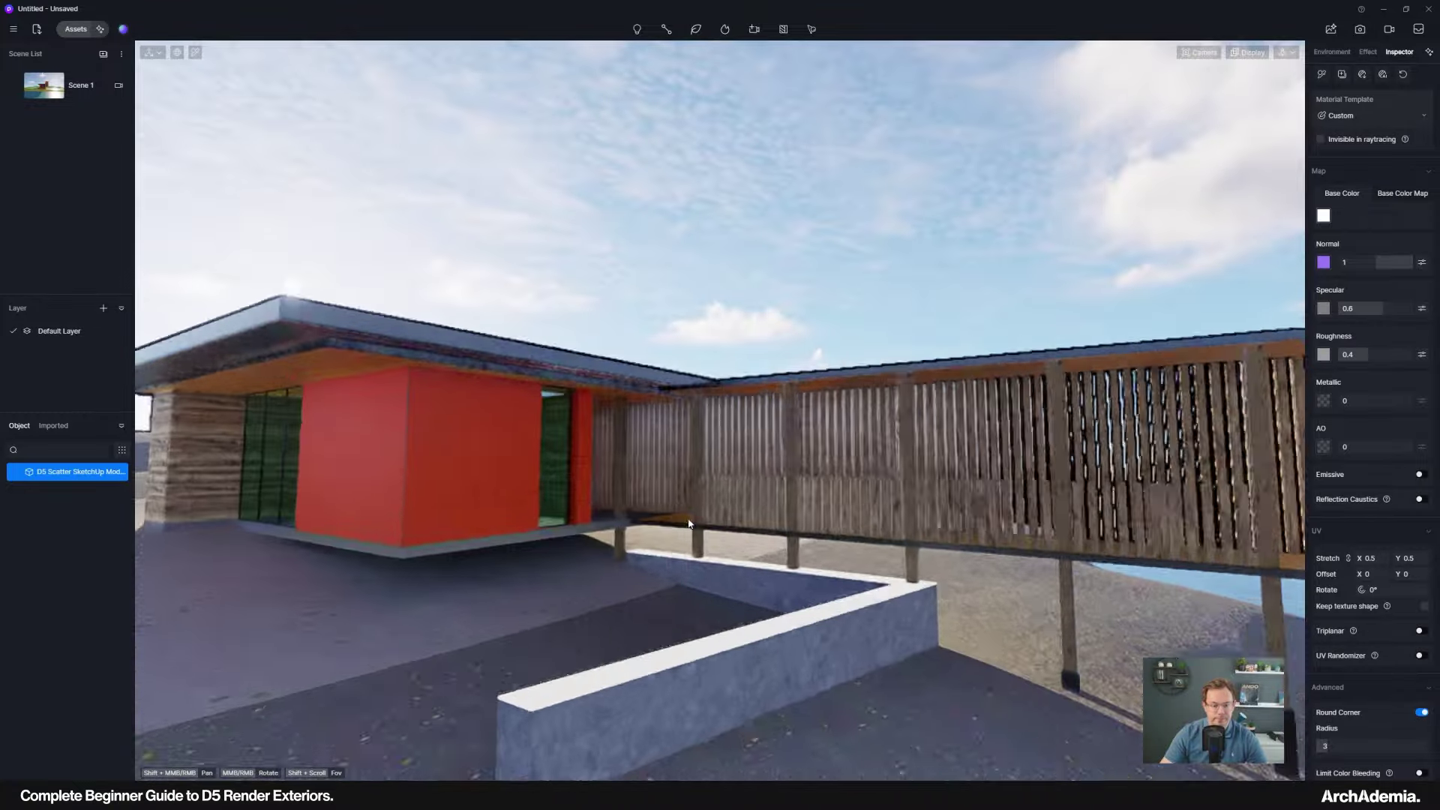
{"action": "right_click_drag", "start_coordinate": [688, 524], "coordinate": [534, 534]}
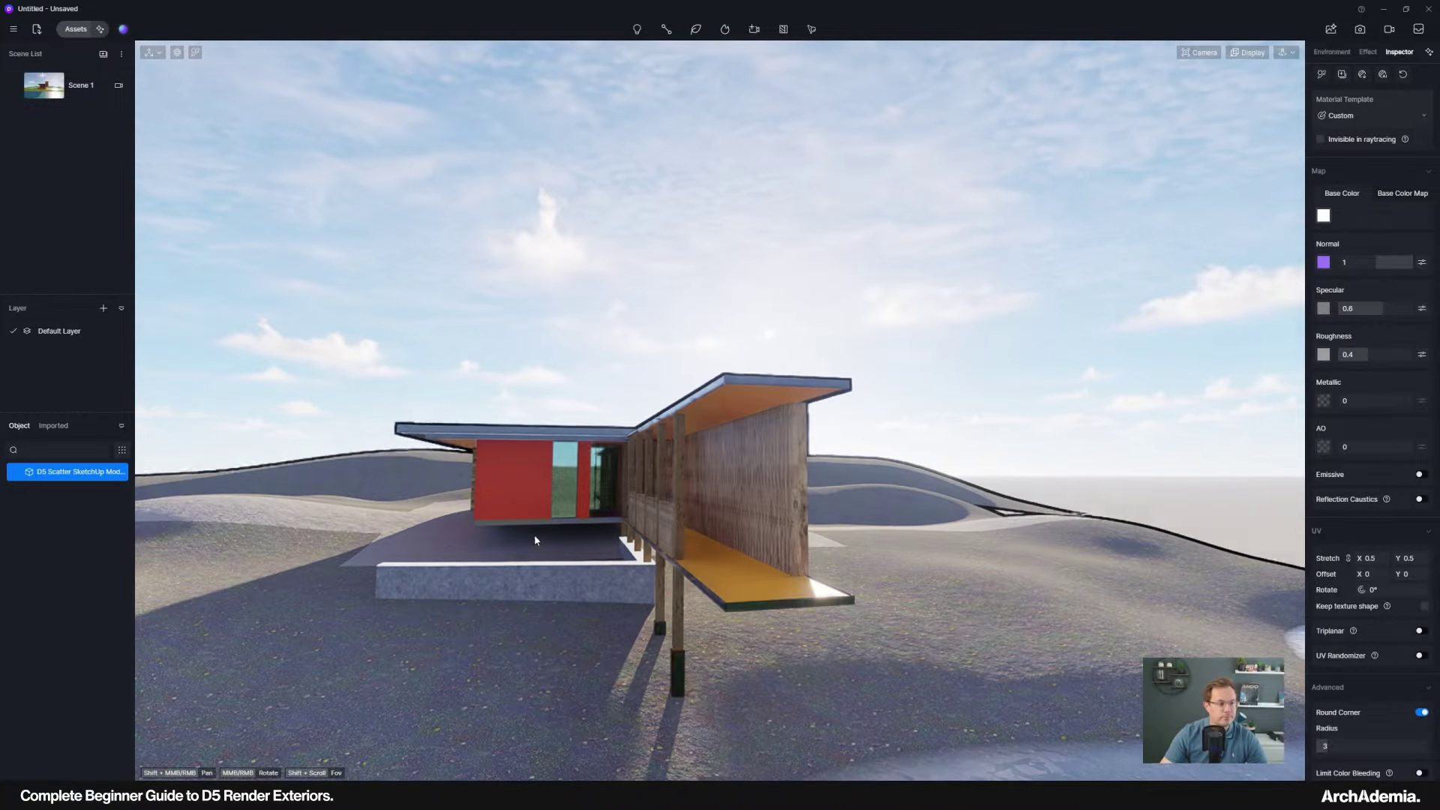
{"action": "left_click", "coordinate": [87, 88]}
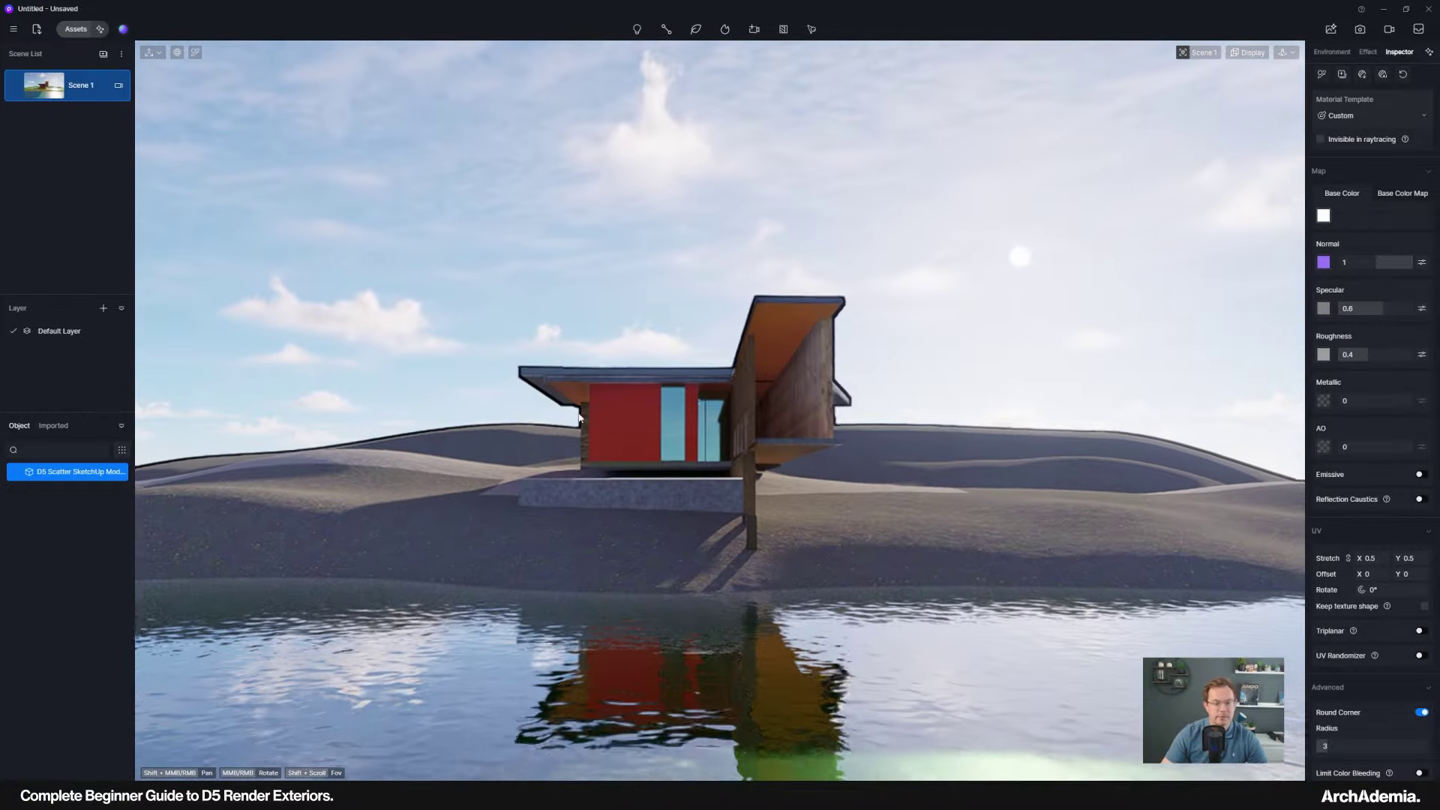
{"action": "left_click", "coordinate": [1204, 53]}
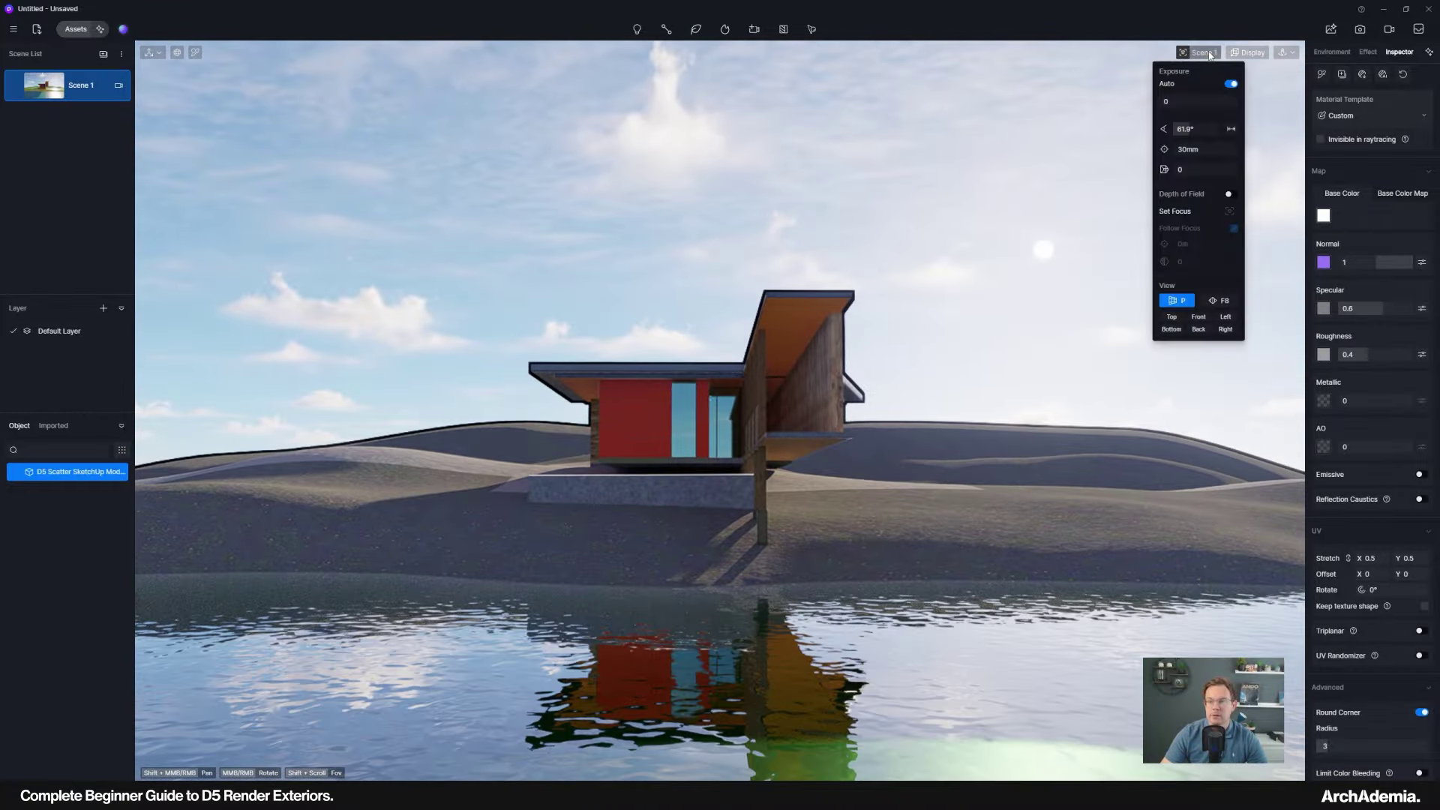
{"action": "left_click", "coordinate": [1215, 302]}
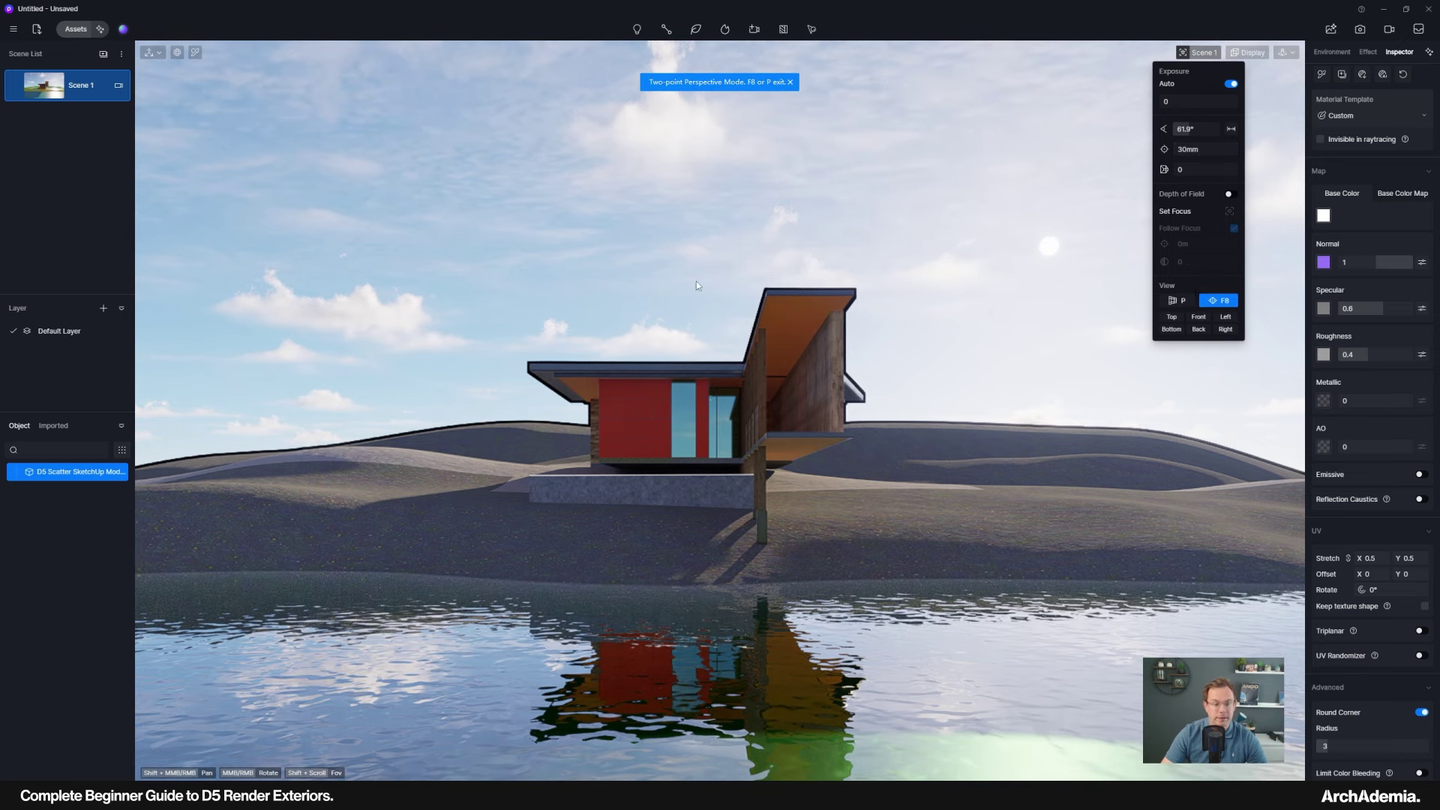
{"action": "mouse_move", "coordinate": [690, 455]}
{"action": "middle_mouse_down"}
{"action": "mouse_move", "coordinate": [724, 459]}
{"action": "mouse_move", "coordinate": [687, 466]}
{"action": "middle_mouse_up"}
{"action": "scroll", "coordinate": [663, 452], "scroll_direction": "up", "scroll_amount": 1}
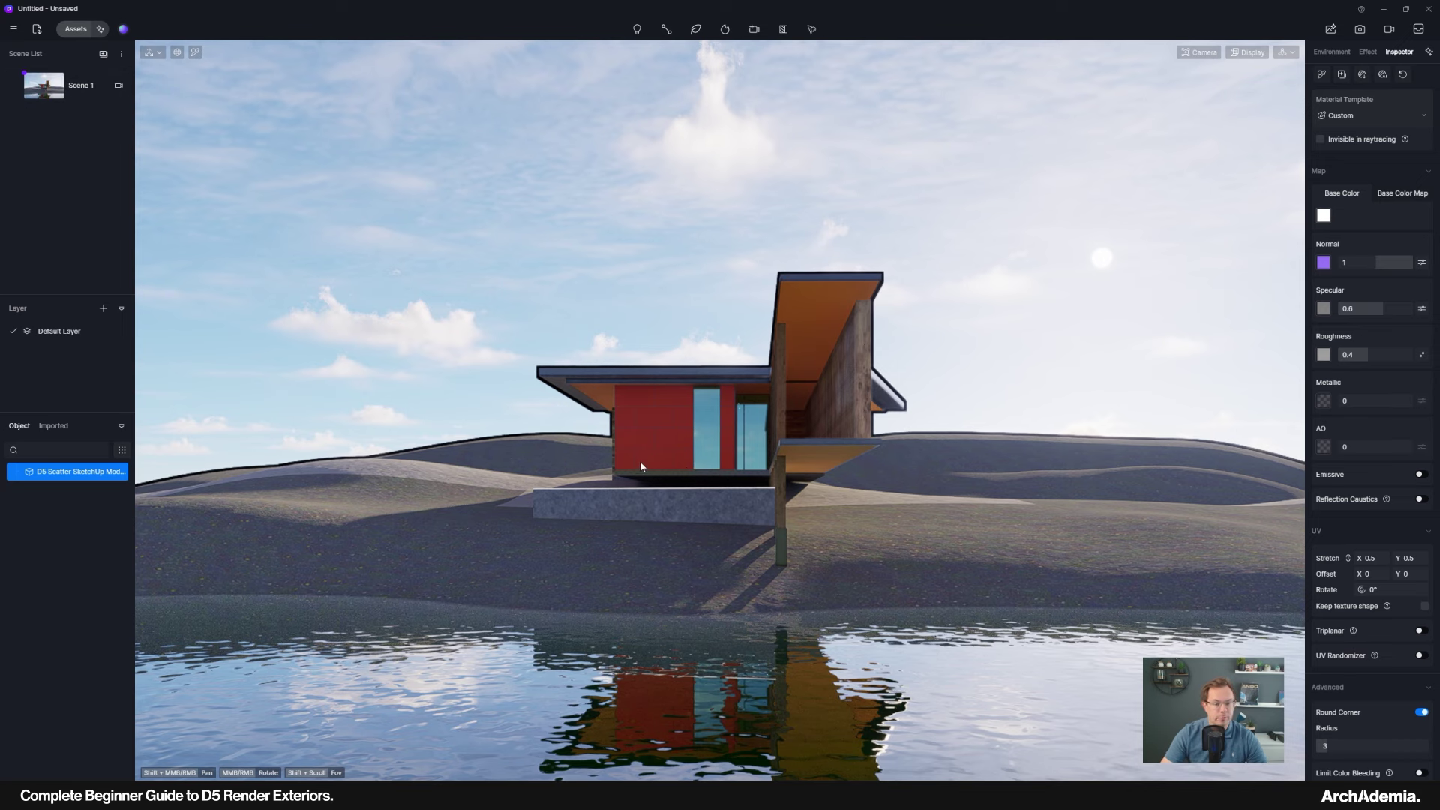
Switch the camera back to normal perspective and set its focal length to 20 mm.
{"action": "left_click", "coordinate": [1202, 51]}
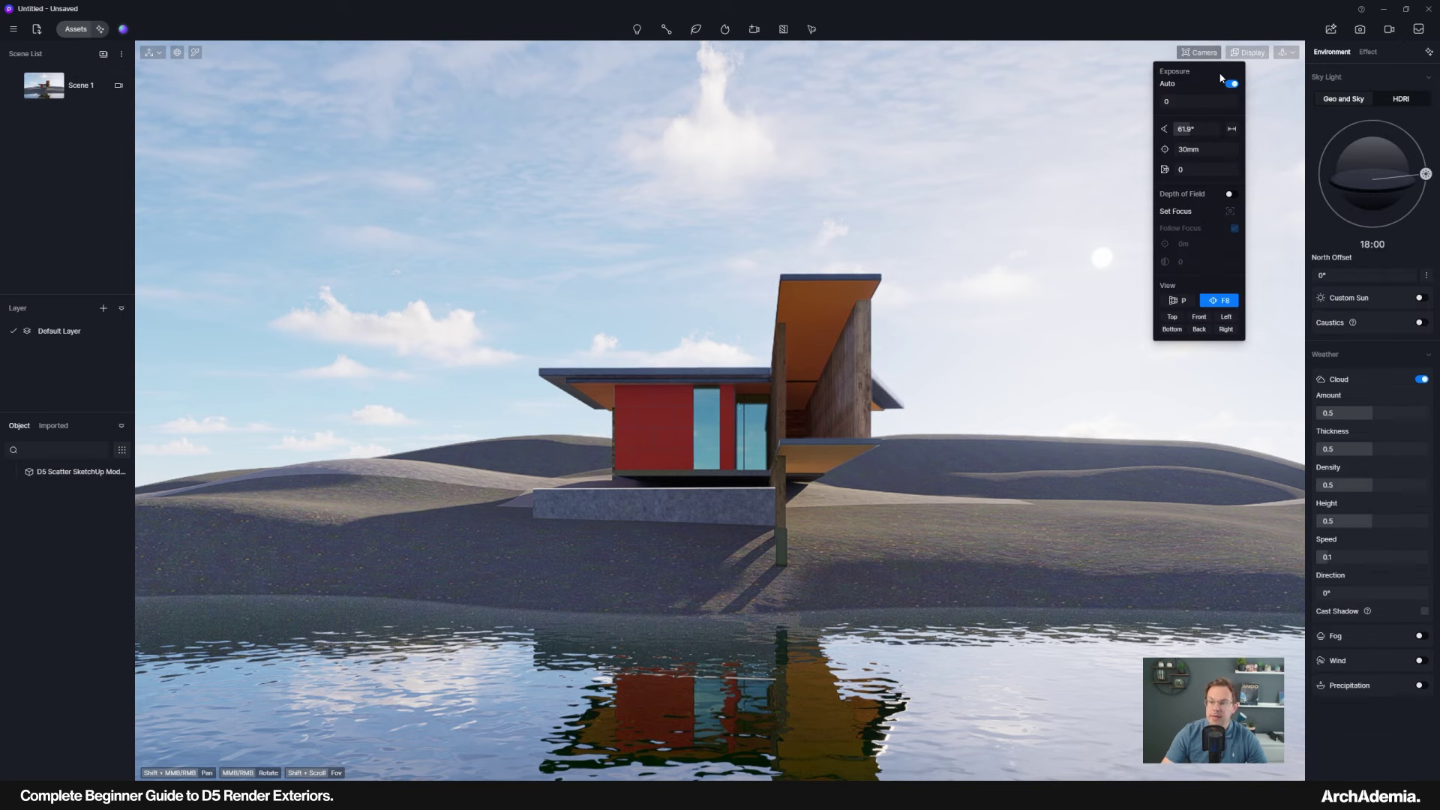
{"action": "left_click", "coordinate": [1182, 302]}
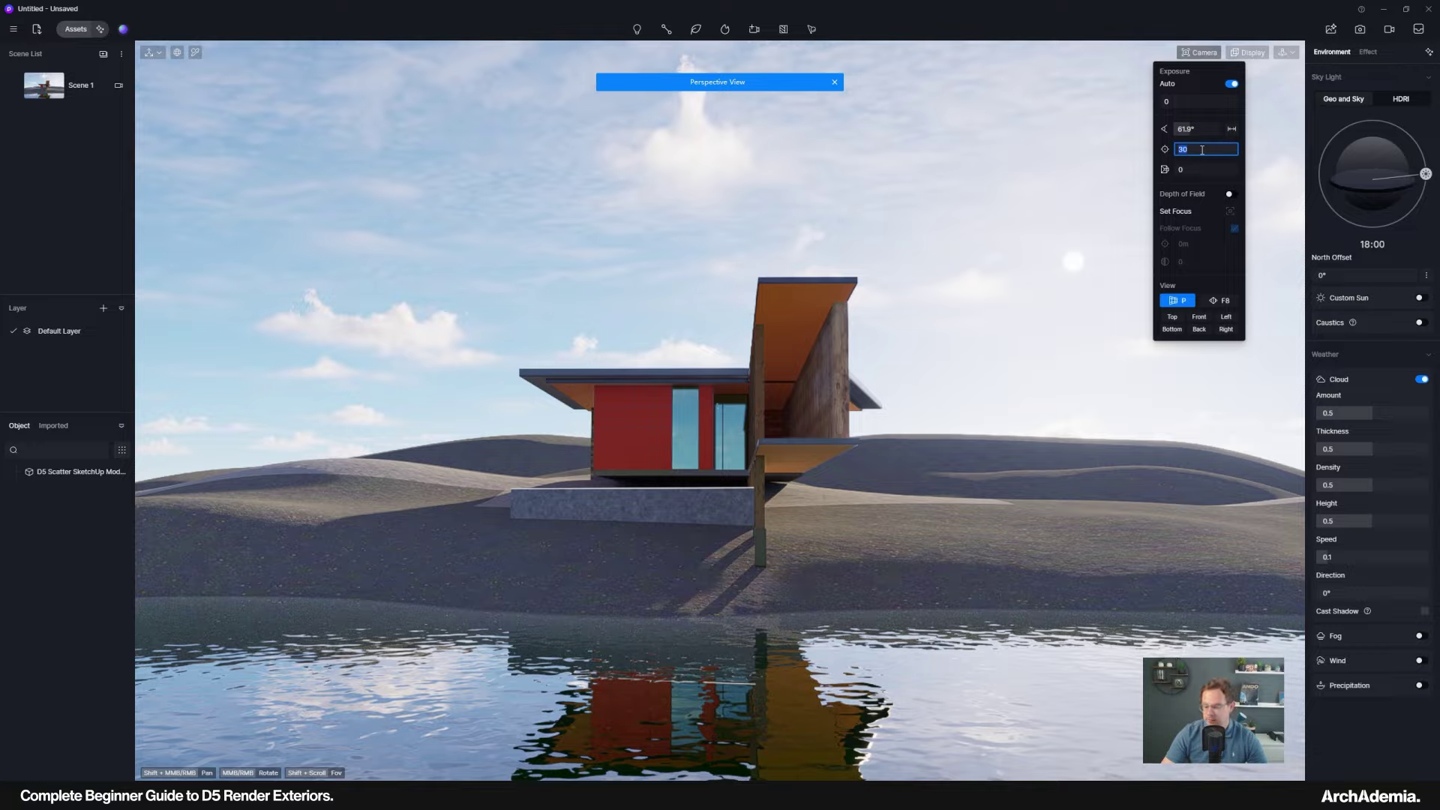
{"action": "left_click", "coordinate": [1203, 149]}
{"action": "type", "text": "20"}
{"action": "key", "text": "Return"}
Pick the red panel cladding material on the lodge's corner walls for editing.
{"action": "middle_click_drag", "start_coordinate": [656, 552], "coordinate": [438, 381]}
{"action": "scroll", "coordinate": [438, 381], "scroll_direction": "up", "scroll_amount": 5}
{"action": "right_click_drag", "start_coordinate": [615, 498], "coordinate": [593, 416]}
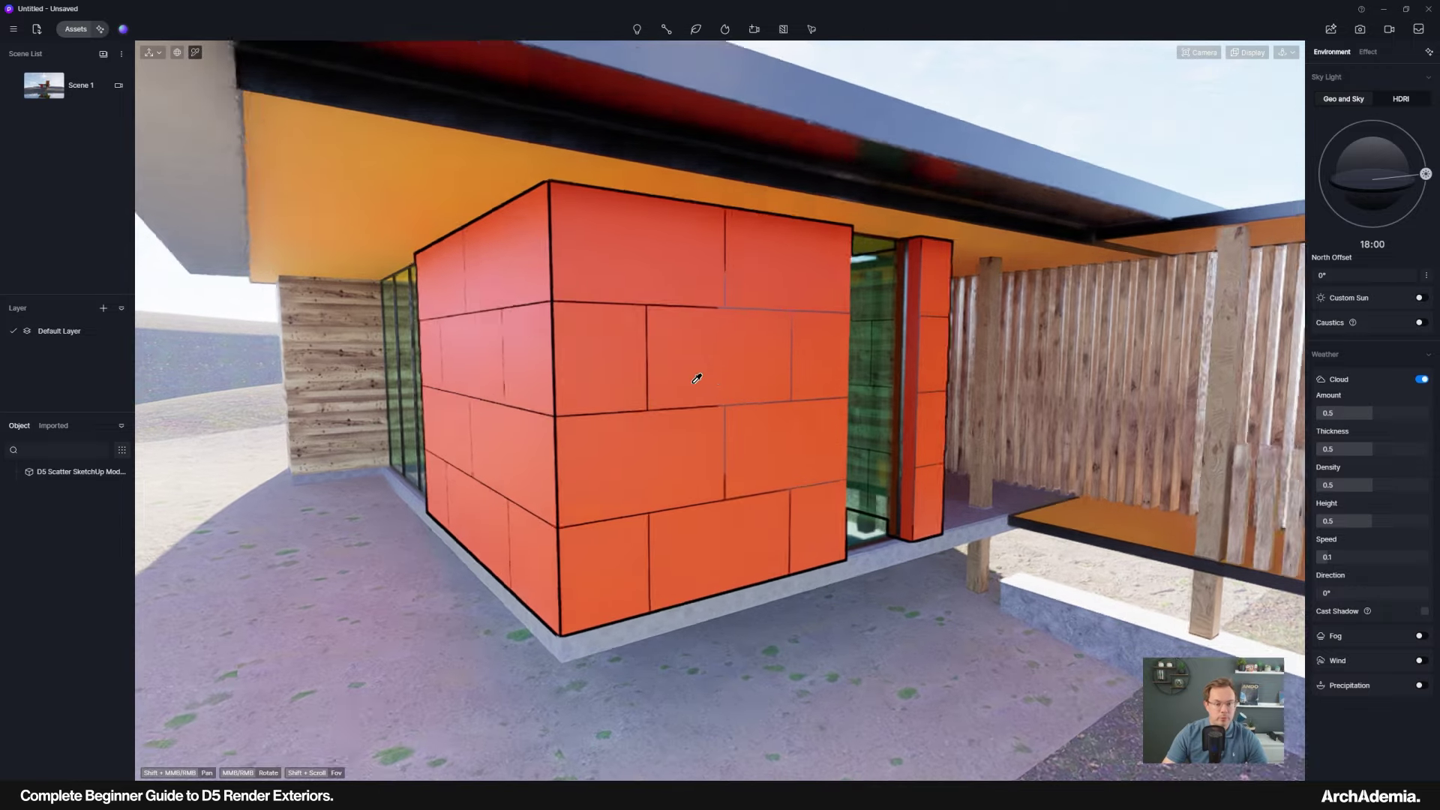
{"action": "left_click", "coordinate": [709, 420]}
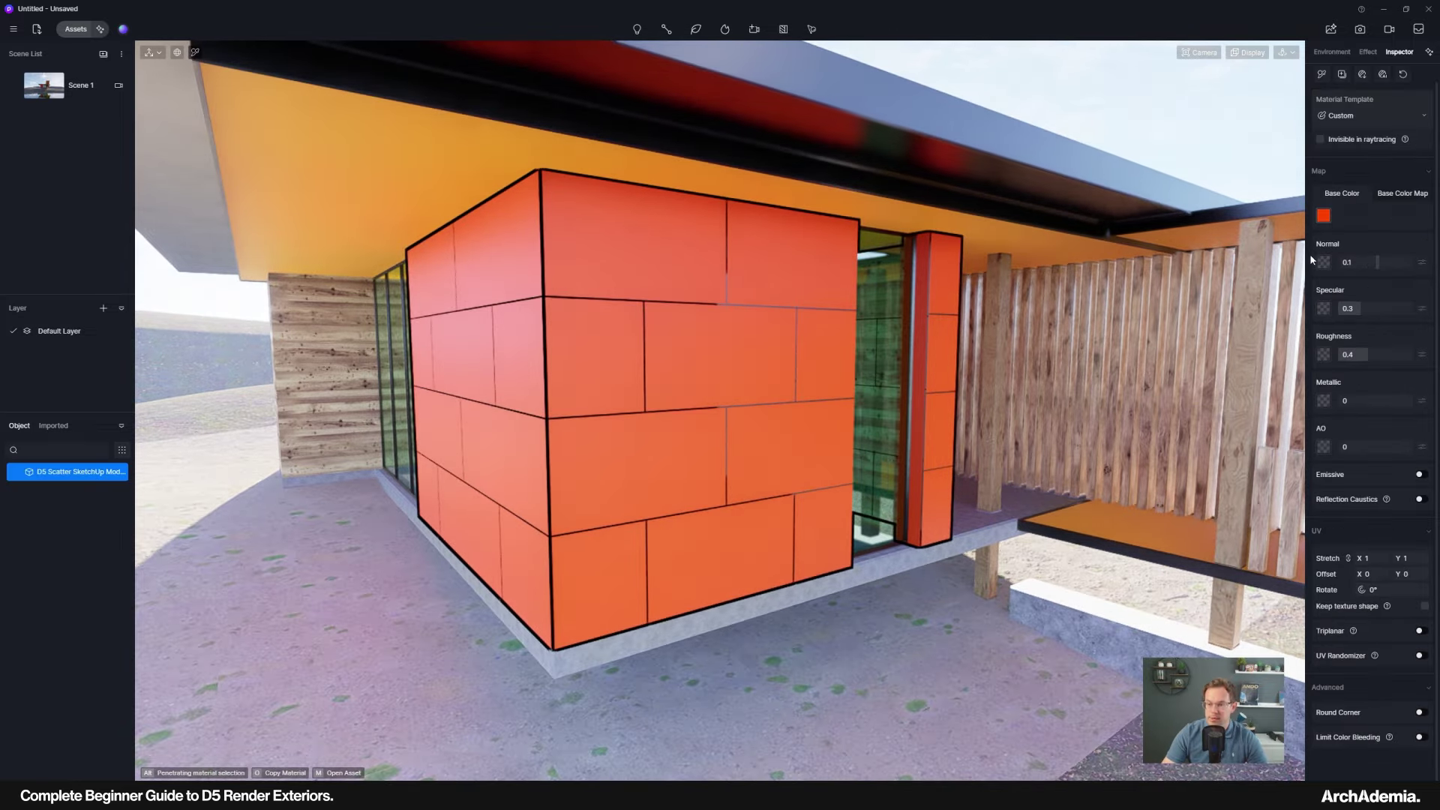
{"action": "middle_click_drag", "start_coordinate": [700, 341], "coordinate": [695, 328]}
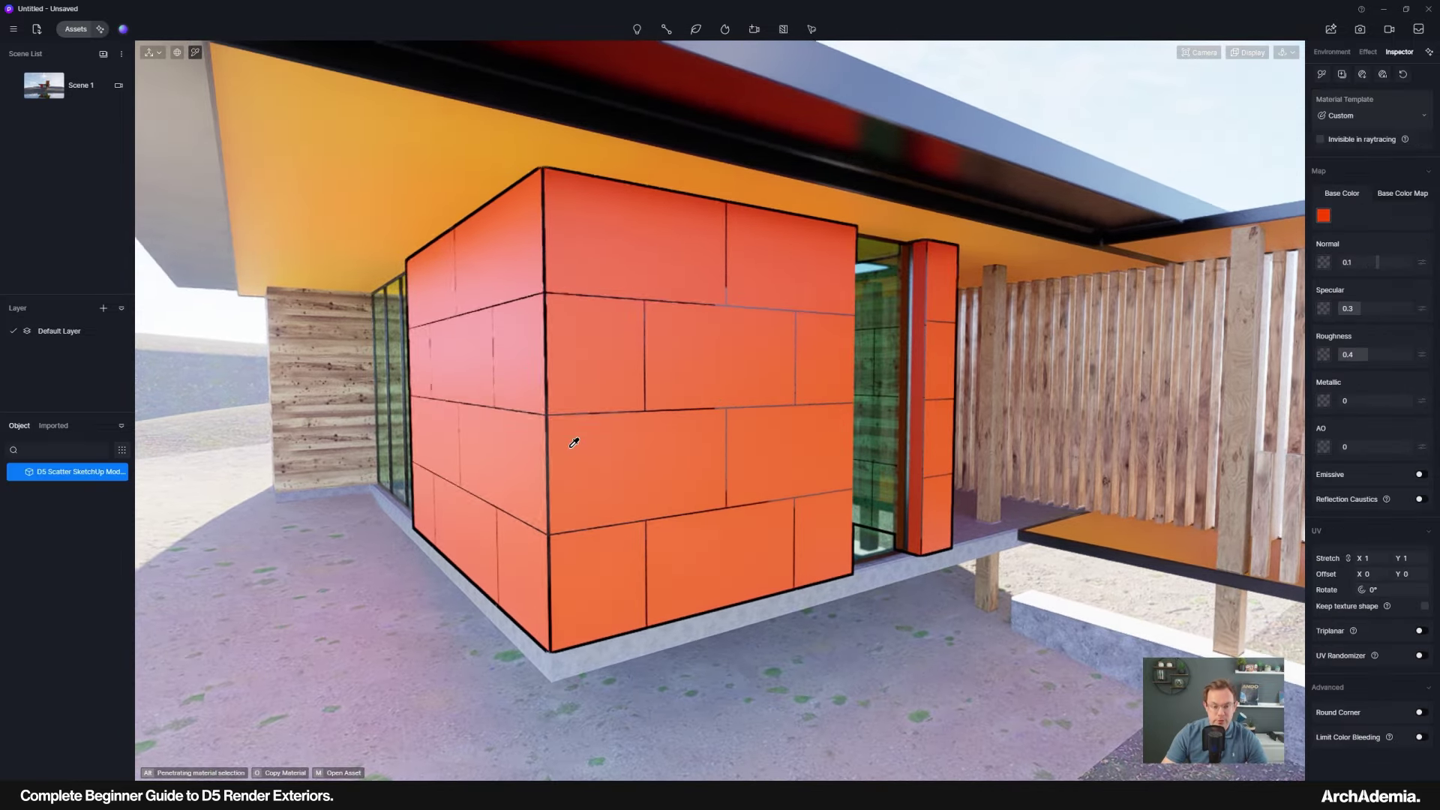
{"action": "scroll", "coordinate": [662, 318], "scroll_direction": "up", "scroll_amount": 5}
{"action": "scroll", "coordinate": [637, 360], "scroll_direction": "down", "scroll_amount": 4}
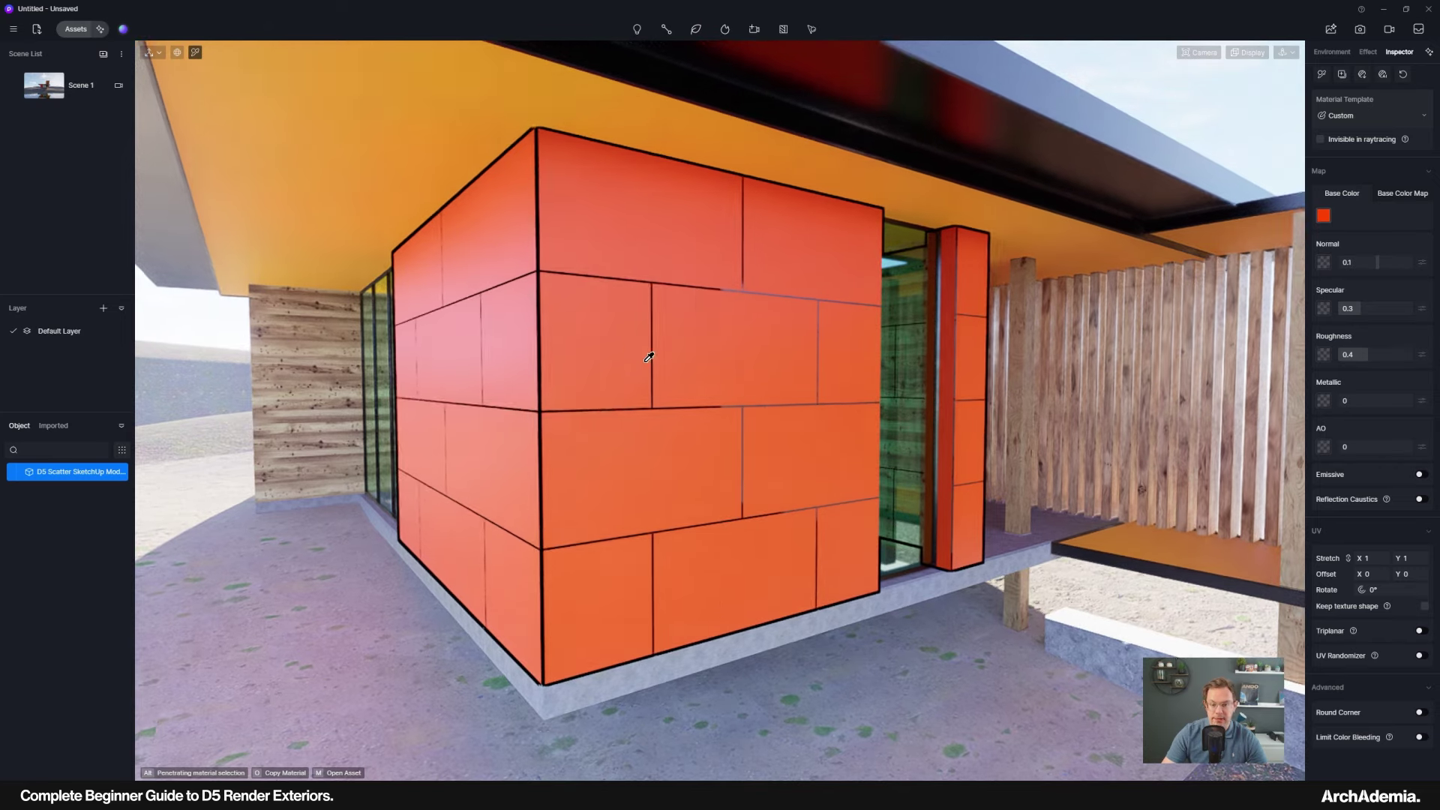
{"action": "scroll", "coordinate": [737, 402], "scroll_direction": "up", "scroll_amount": 2}
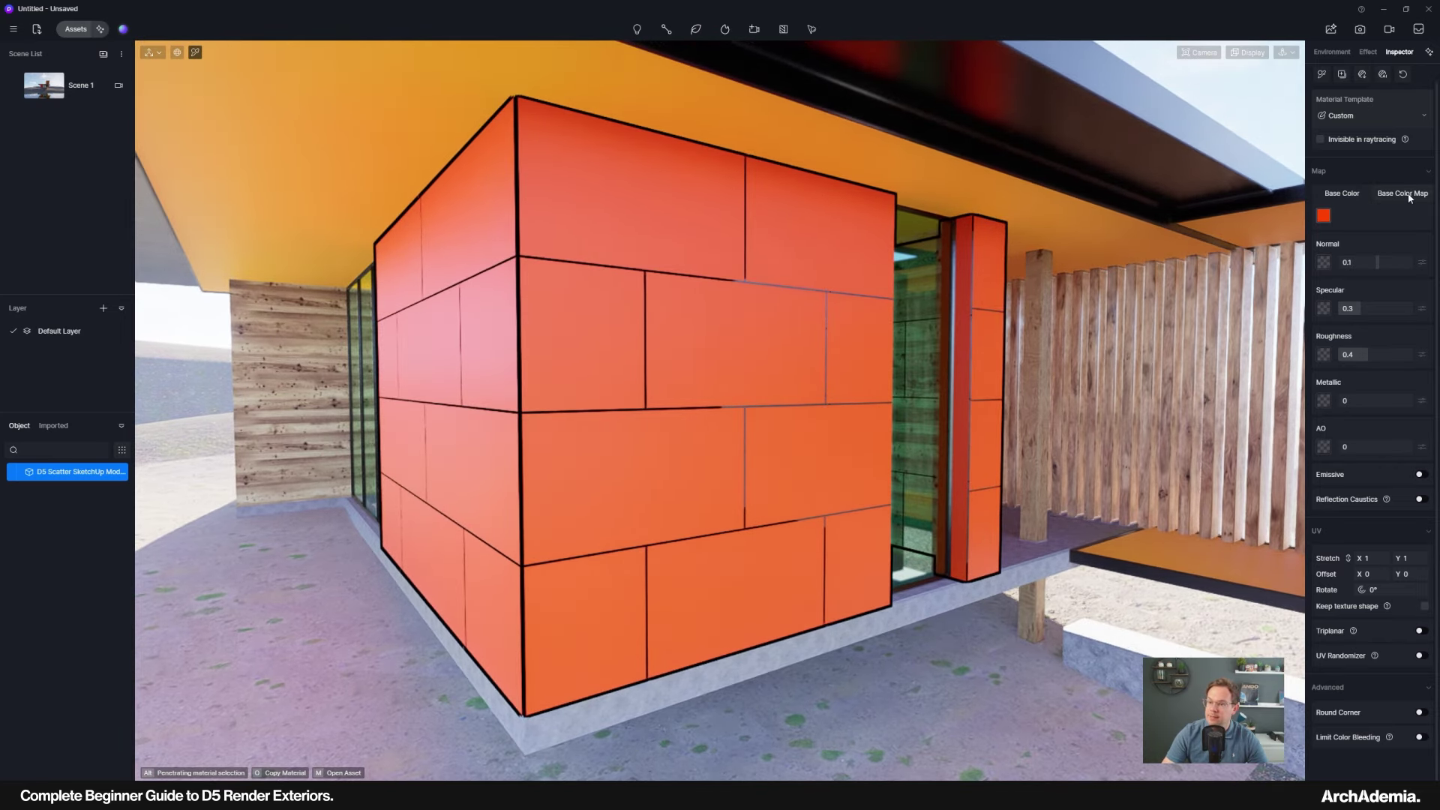
Load RustPlain008_COL_VAR1_6K from the Corten textures folder as the red cladding's base color map.
{"action": "left_click", "coordinate": [1403, 195]}
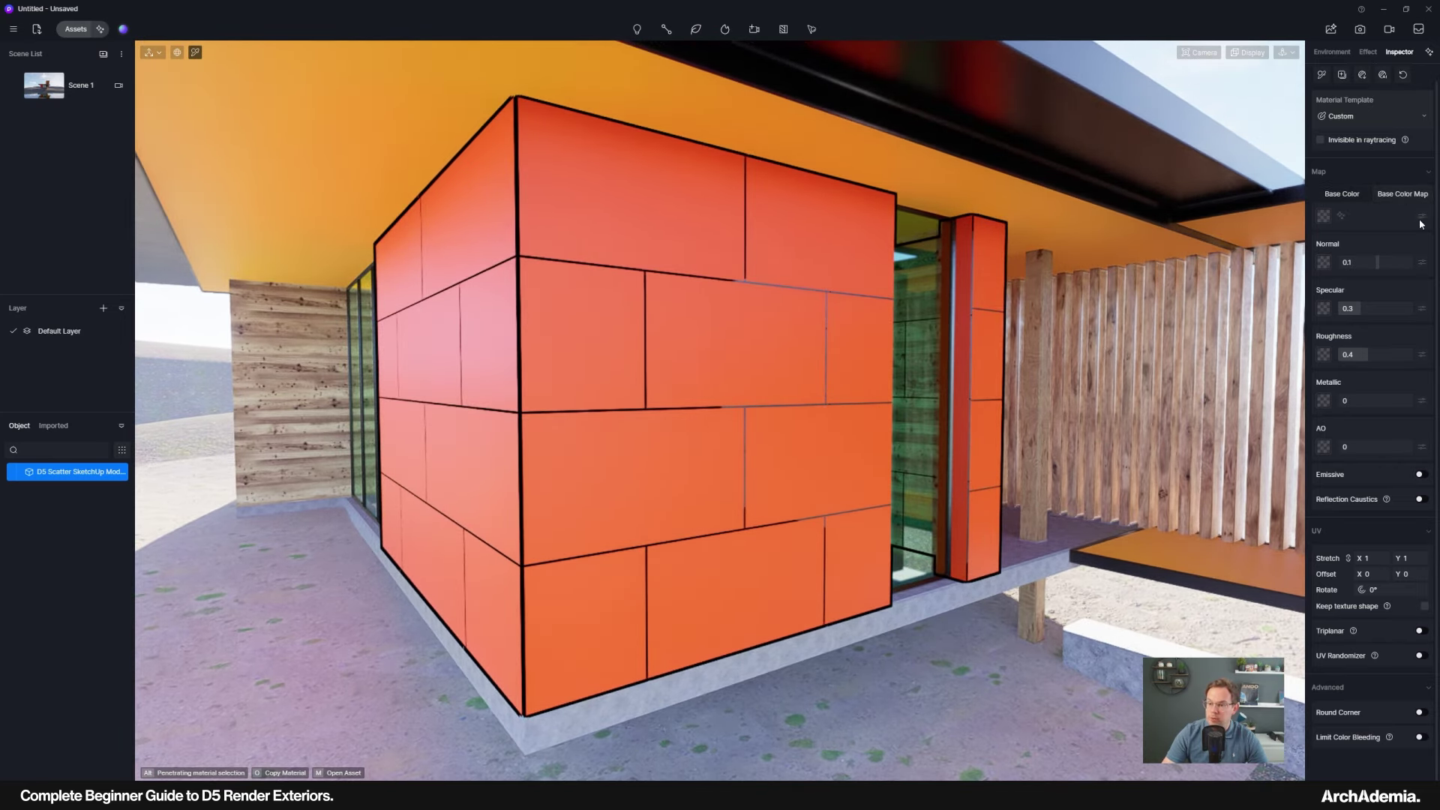
{"action": "left_click", "coordinate": [1324, 217]}
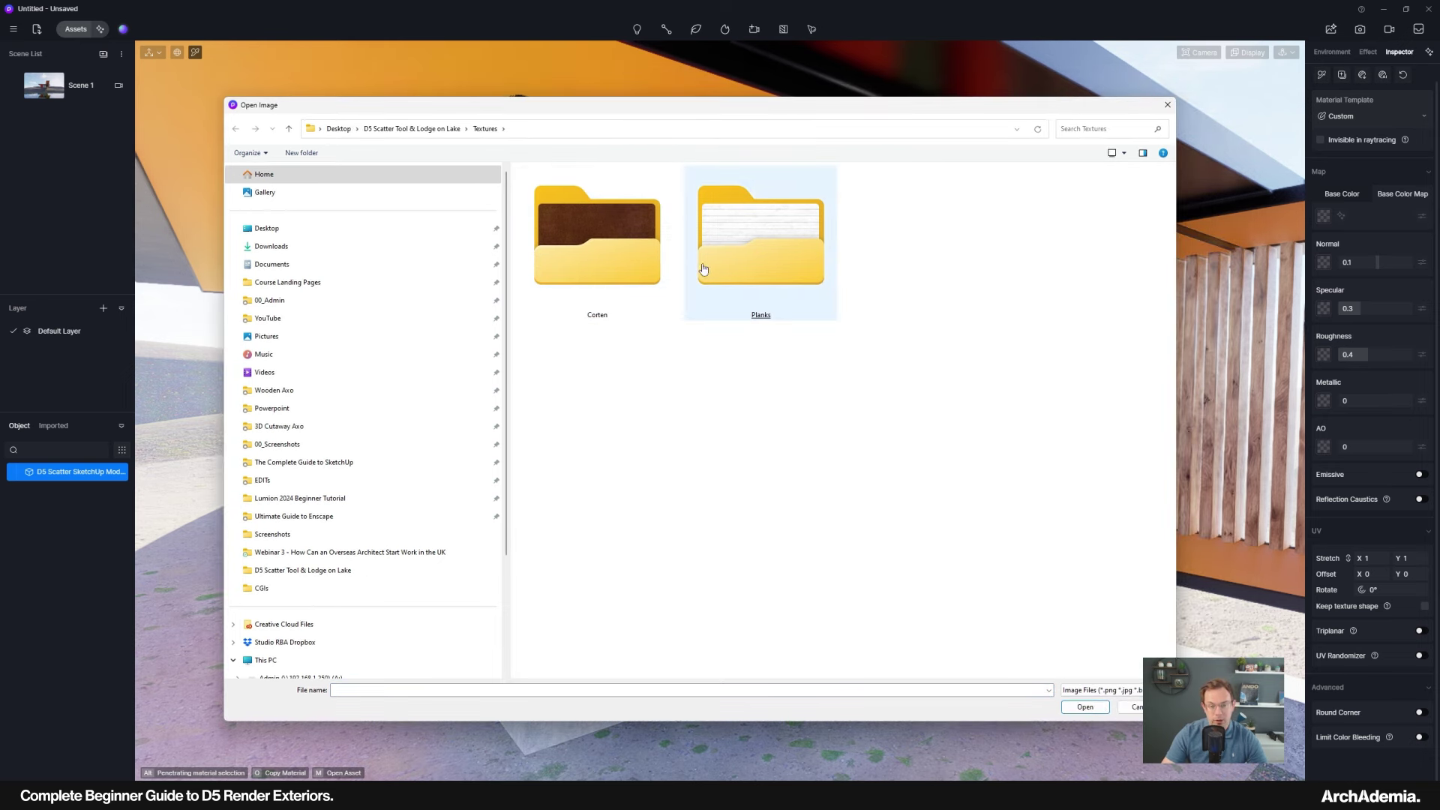
{"action": "double_click", "coordinate": [634, 262]}
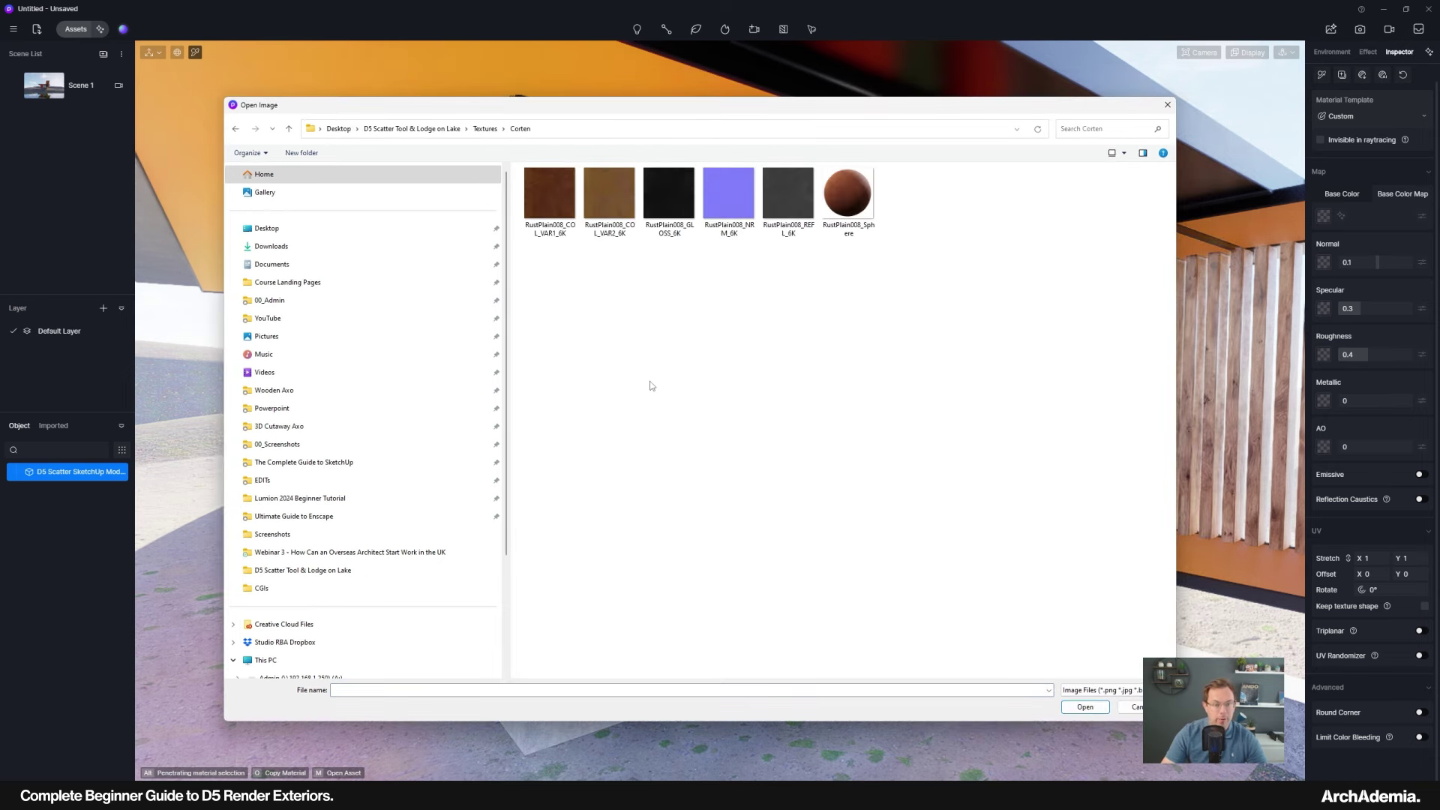
{"action": "double_click", "coordinate": [554, 206]}
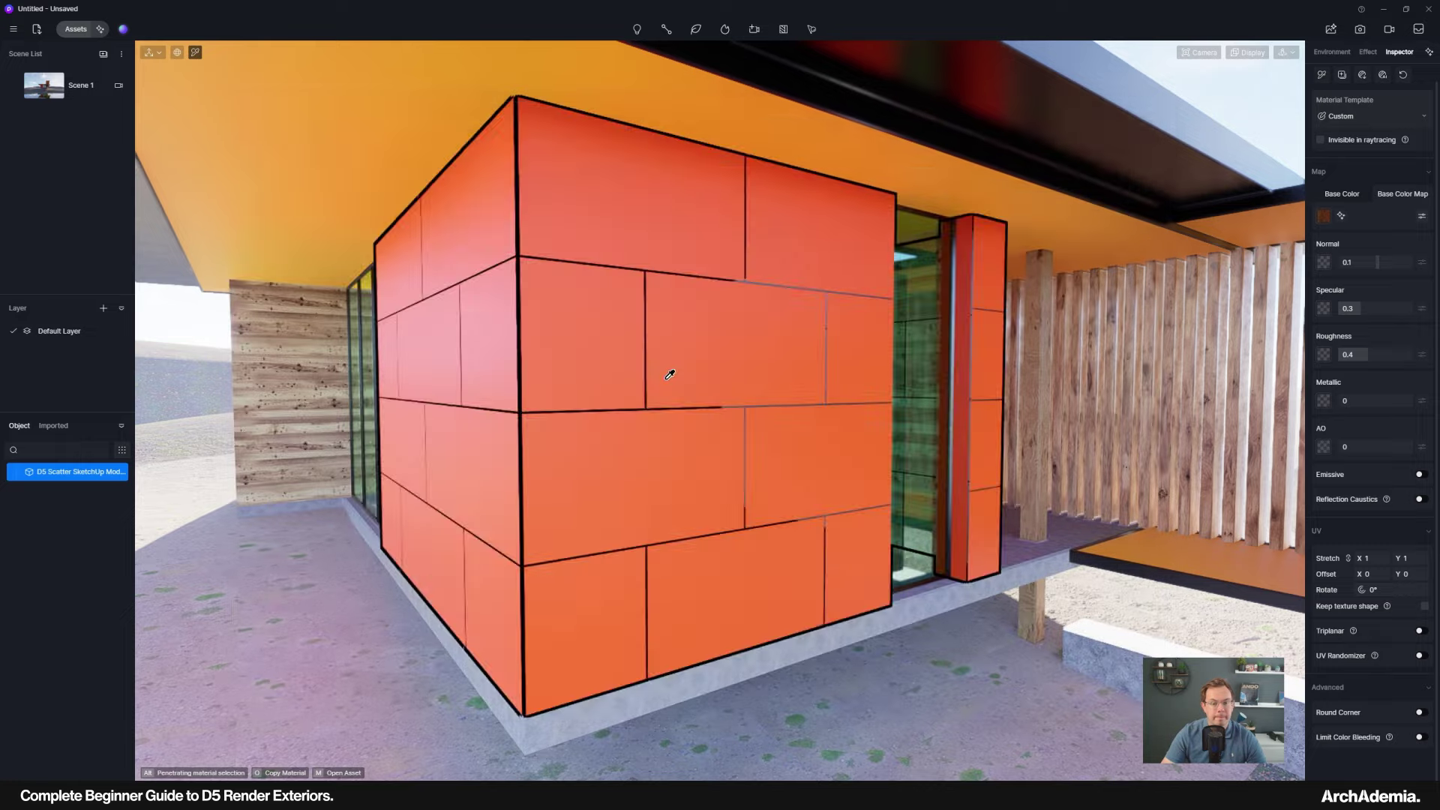
Examine the textured cladding panels up close and compare them with the red panelled walls in the SketchUp model.
{"action": "middle_click_drag", "start_coordinate": [747, 489], "coordinate": [639, 360]}
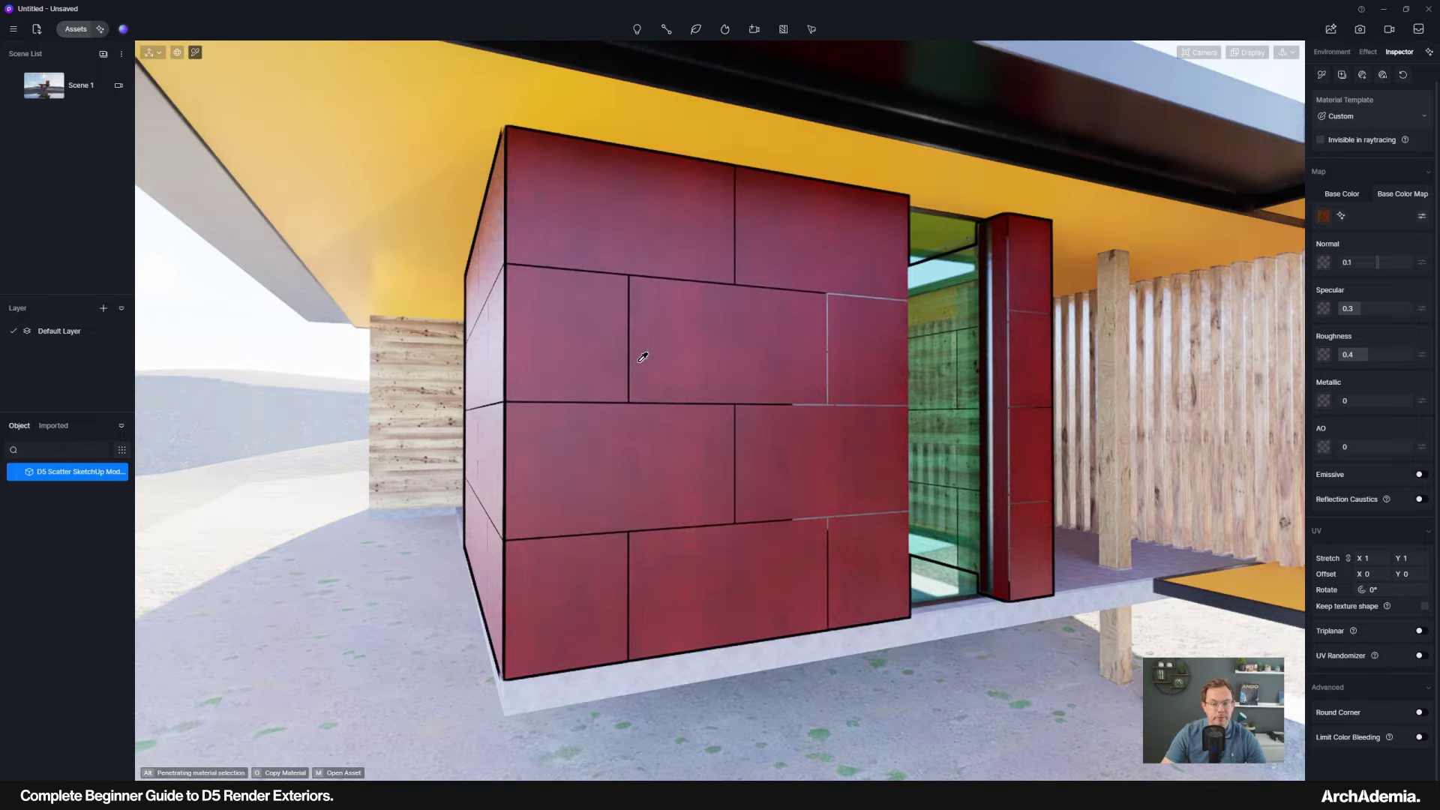
{"action": "scroll", "coordinate": [622, 353], "scroll_direction": "up", "scroll_amount": 5}
{"action": "scroll", "coordinate": [781, 390], "scroll_direction": "down", "scroll_amount": 2}
{"action": "scroll", "coordinate": [780, 390], "scroll_direction": "down", "scroll_amount": 3}
{"action": "middle_click_drag", "start_coordinate": [781, 390], "coordinate": [852, 424]}
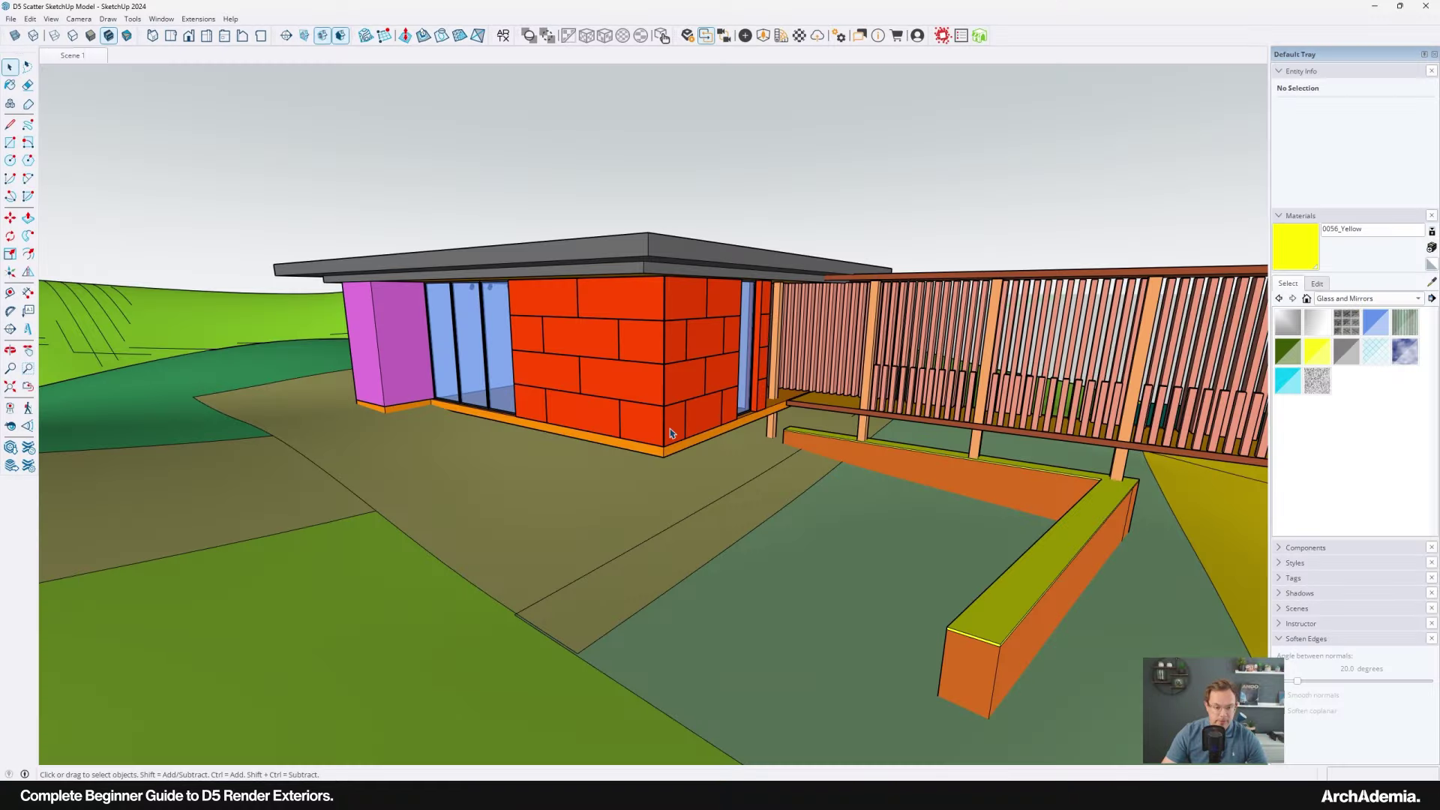
{"action": "mouse_move", "coordinate": [570, 390]}
{"action": "middle_mouse_down"}
{"action": "mouse_move", "coordinate": [525, 405]}
{"action": "mouse_move", "coordinate": [1080, 447]}
{"action": "mouse_move", "coordinate": [468, 455]}
{"action": "middle_mouse_up"}
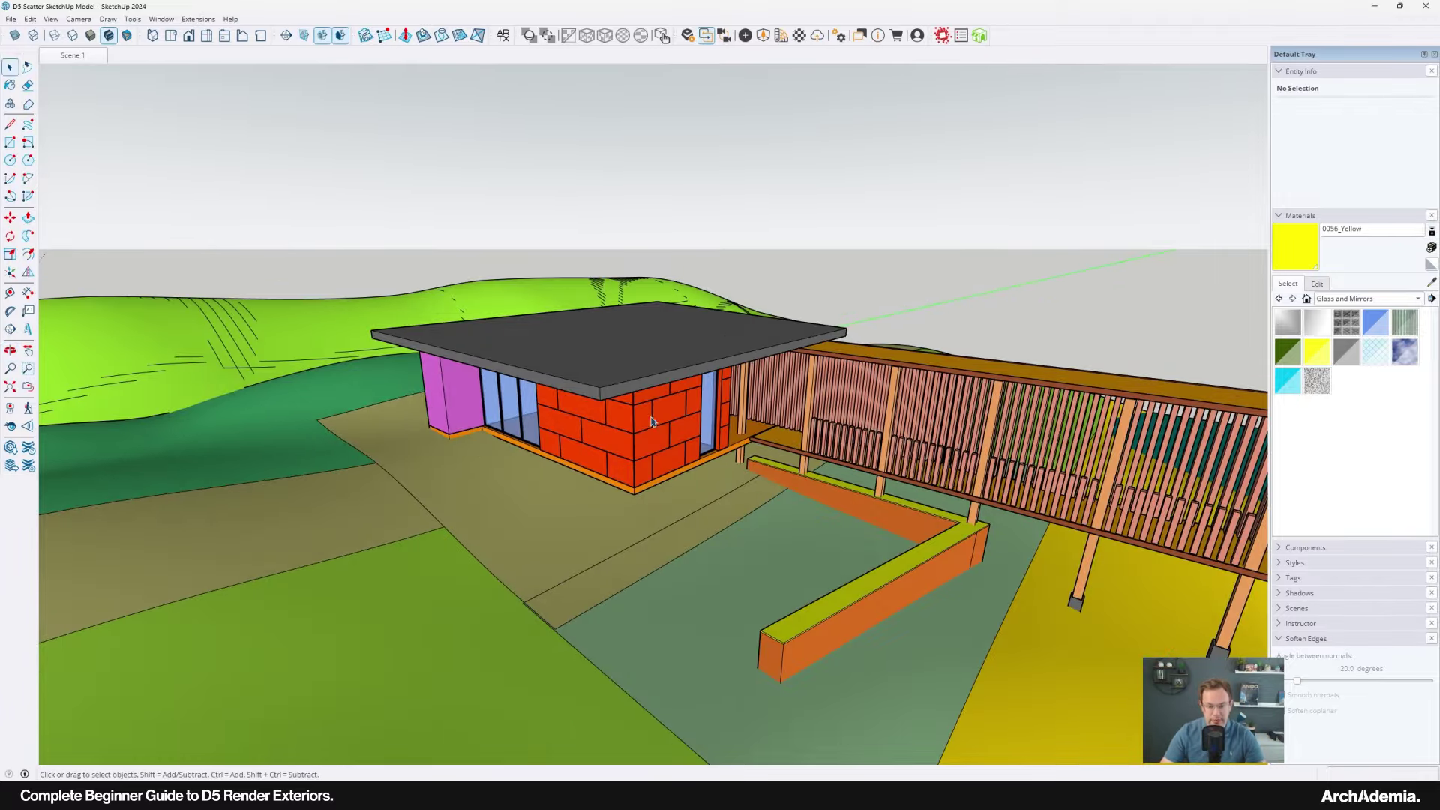
{"action": "mouse_move", "coordinate": [651, 422]}
{"action": "middle_mouse_down"}
{"action": "mouse_move", "coordinate": [306, 344]}
{"action": "mouse_move", "coordinate": [357, 326]}
{"action": "mouse_move", "coordinate": [564, 438]}
{"action": "middle_mouse_up"}
{"action": "scroll", "coordinate": [564, 438], "scroll_direction": "up", "scroll_amount": 5}
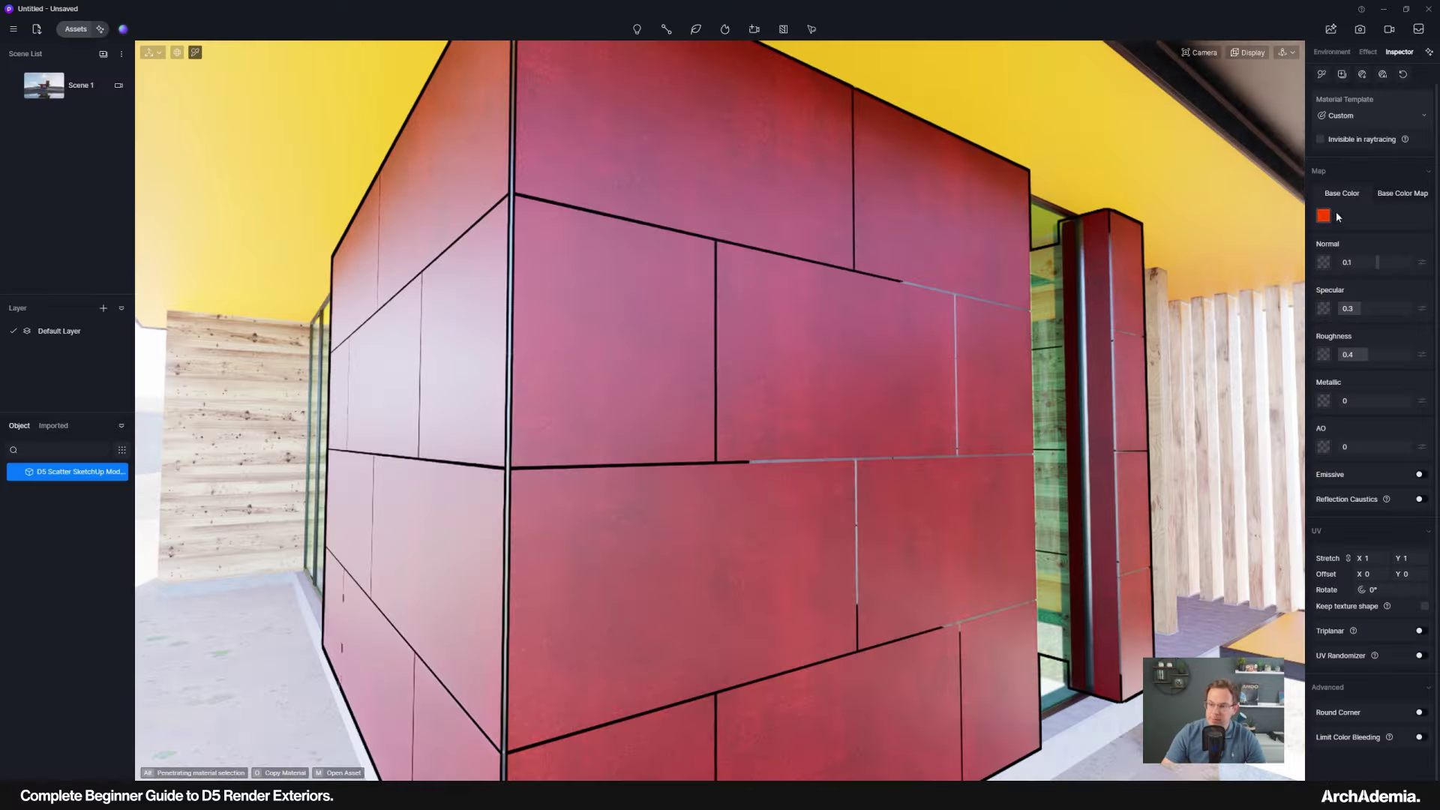
Set the cladding's base color to pure white (H 0, S 0, V 100) and return to its base color map.
{"action": "left_click_drag", "start_coordinate": [1366, 271], "coordinate": [1298, 160]}
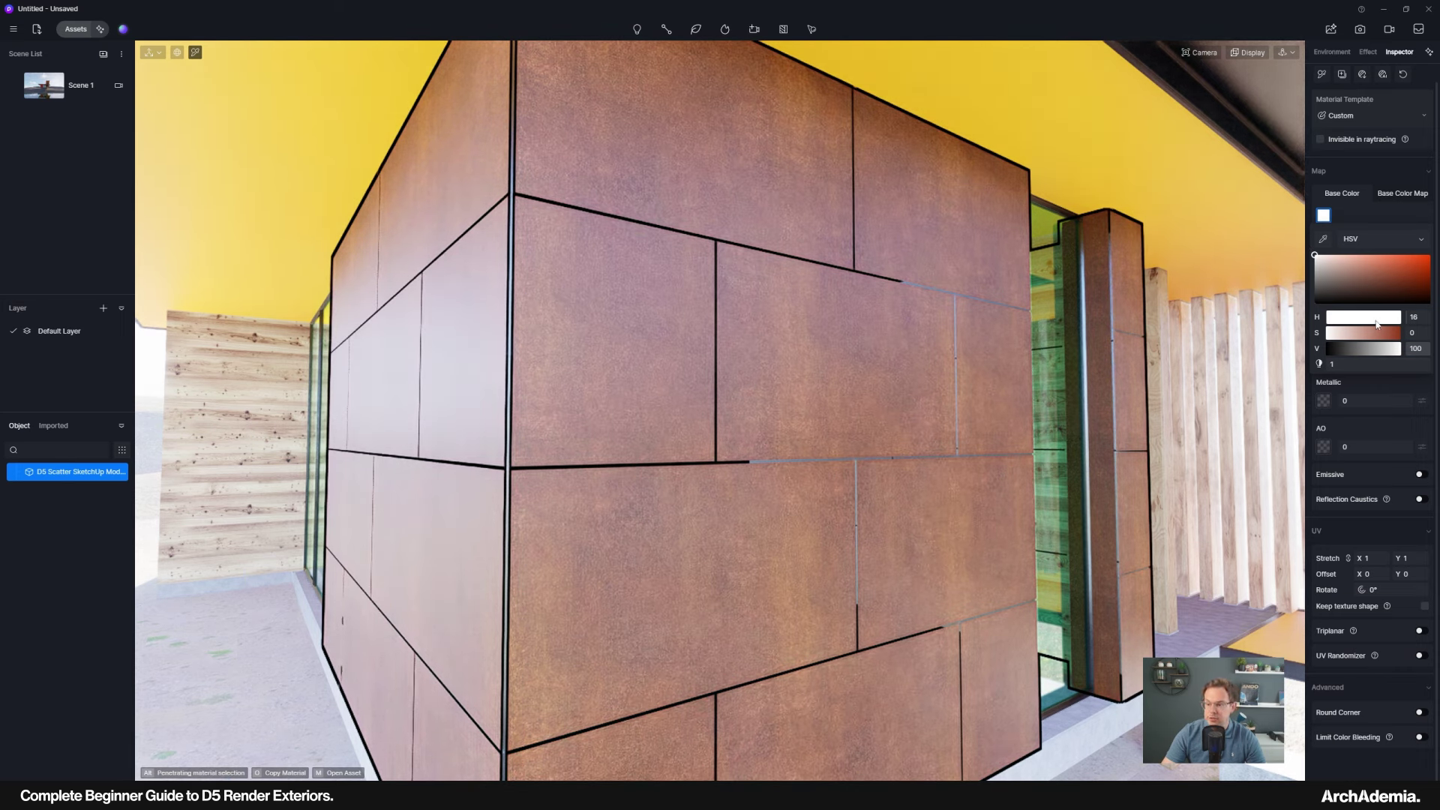
{"action": "mouse_move", "coordinate": [1377, 324]}
{"action": "left_mouse_down"}
{"action": "mouse_move", "coordinate": [1339, 323]}
{"action": "mouse_move", "coordinate": [1395, 323]}
{"action": "left_mouse_up"}
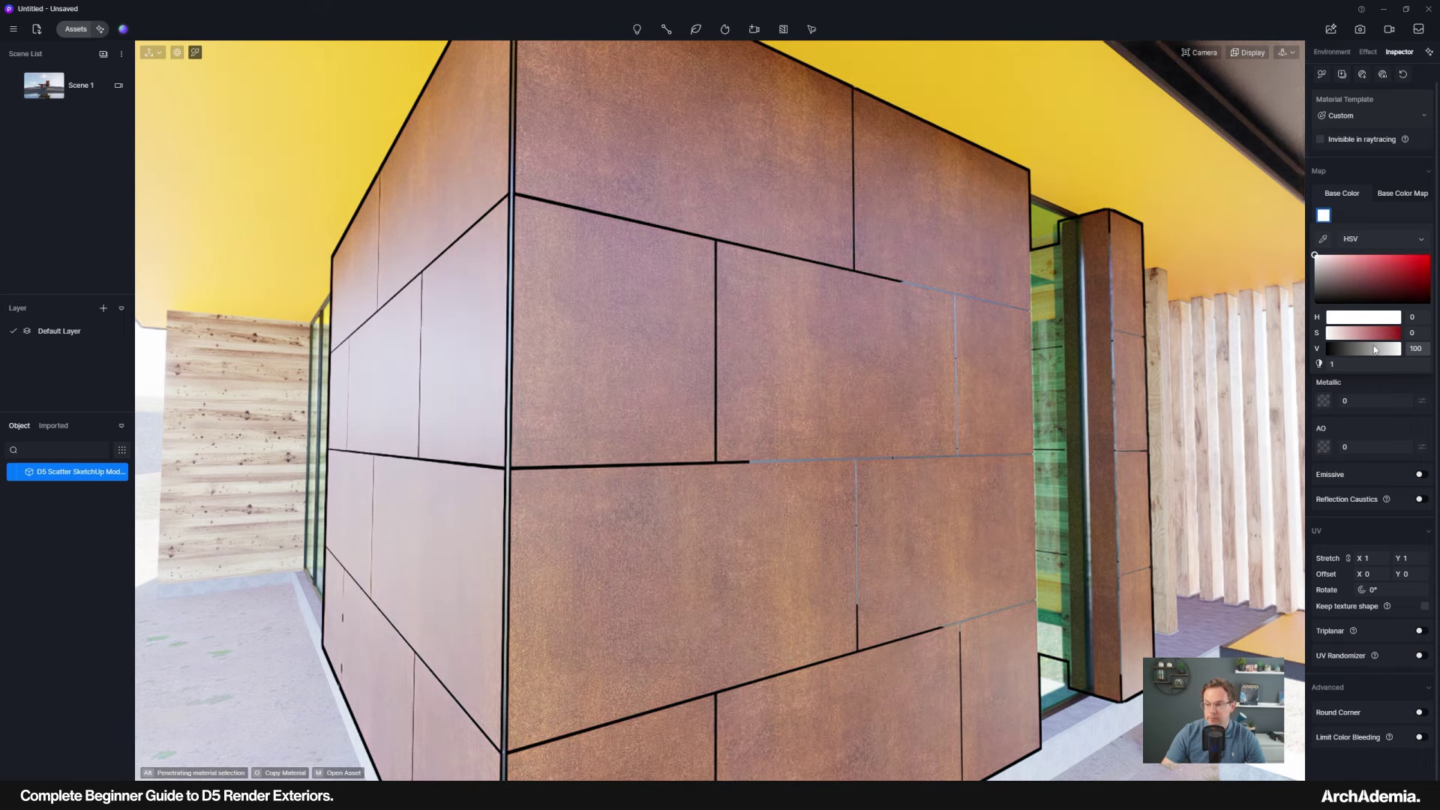
{"action": "middle_click_drag", "start_coordinate": [704, 508], "coordinate": [660, 507]}
{"action": "left_click", "coordinate": [1326, 219]}
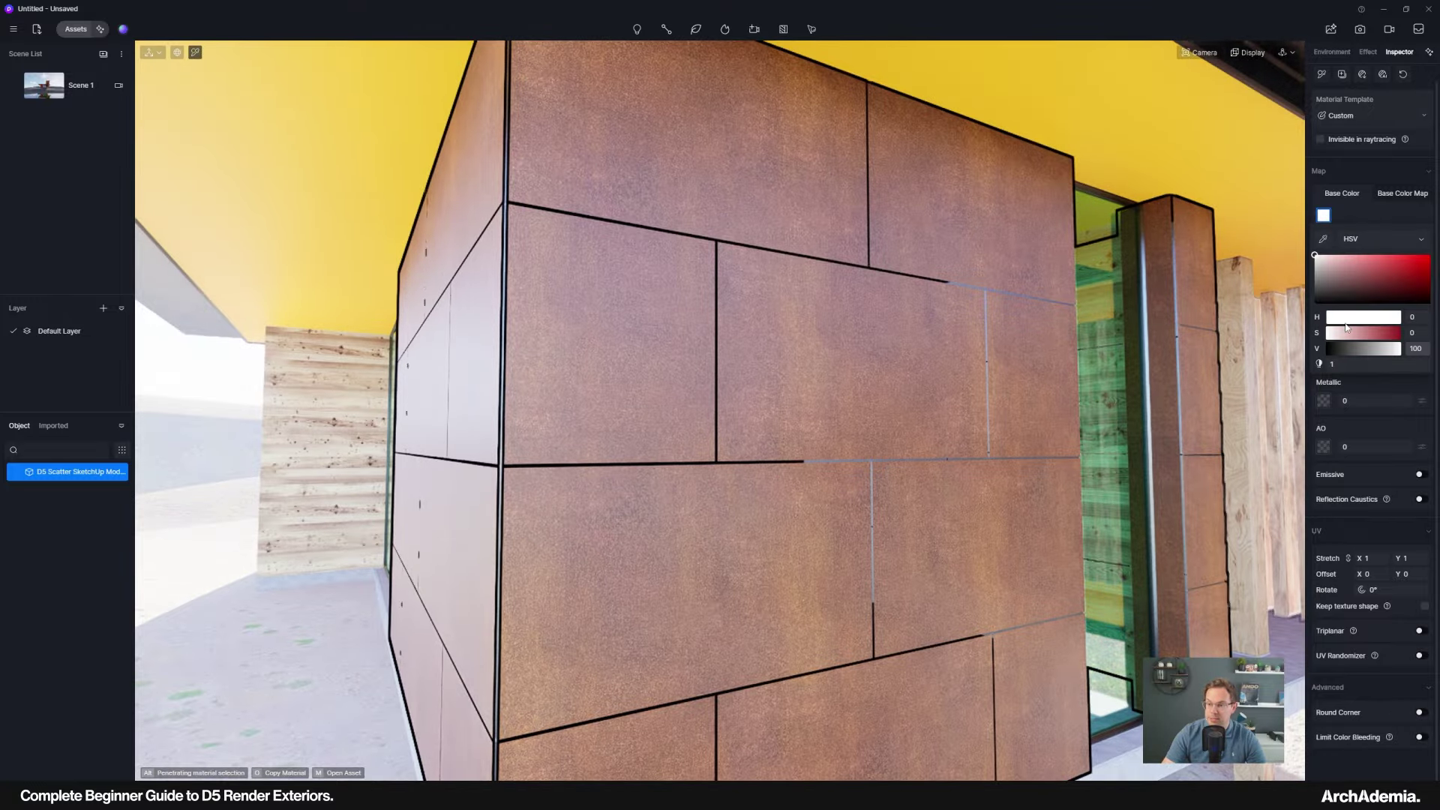
{"action": "left_click", "coordinate": [1396, 196]}
Load RustPlain008_NRM_6K as the cladding's normal map and RustPlain008_REFL_6K as its specular map.
{"action": "right_click_drag", "start_coordinate": [841, 453], "coordinate": [722, 407]}
{"action": "scroll", "coordinate": [528, 394], "scroll_direction": "down", "scroll_amount": 5}
{"action": "scroll", "coordinate": [528, 394], "scroll_direction": "down", "scroll_amount": 5}
{"action": "scroll", "coordinate": [534, 367], "scroll_direction": "up", "scroll_amount": 8}
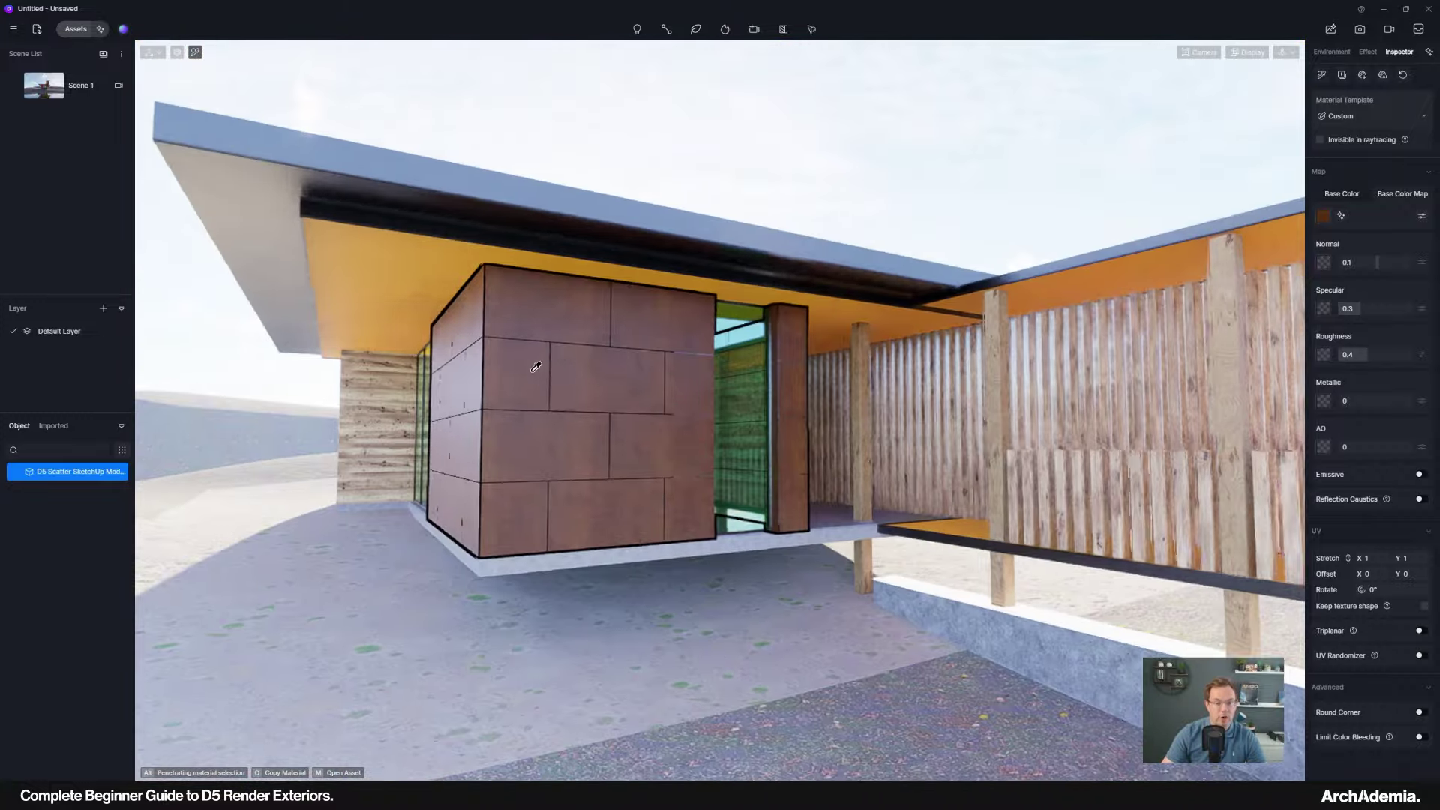
{"action": "right_click_drag", "start_coordinate": [498, 391], "coordinate": [547, 367]}
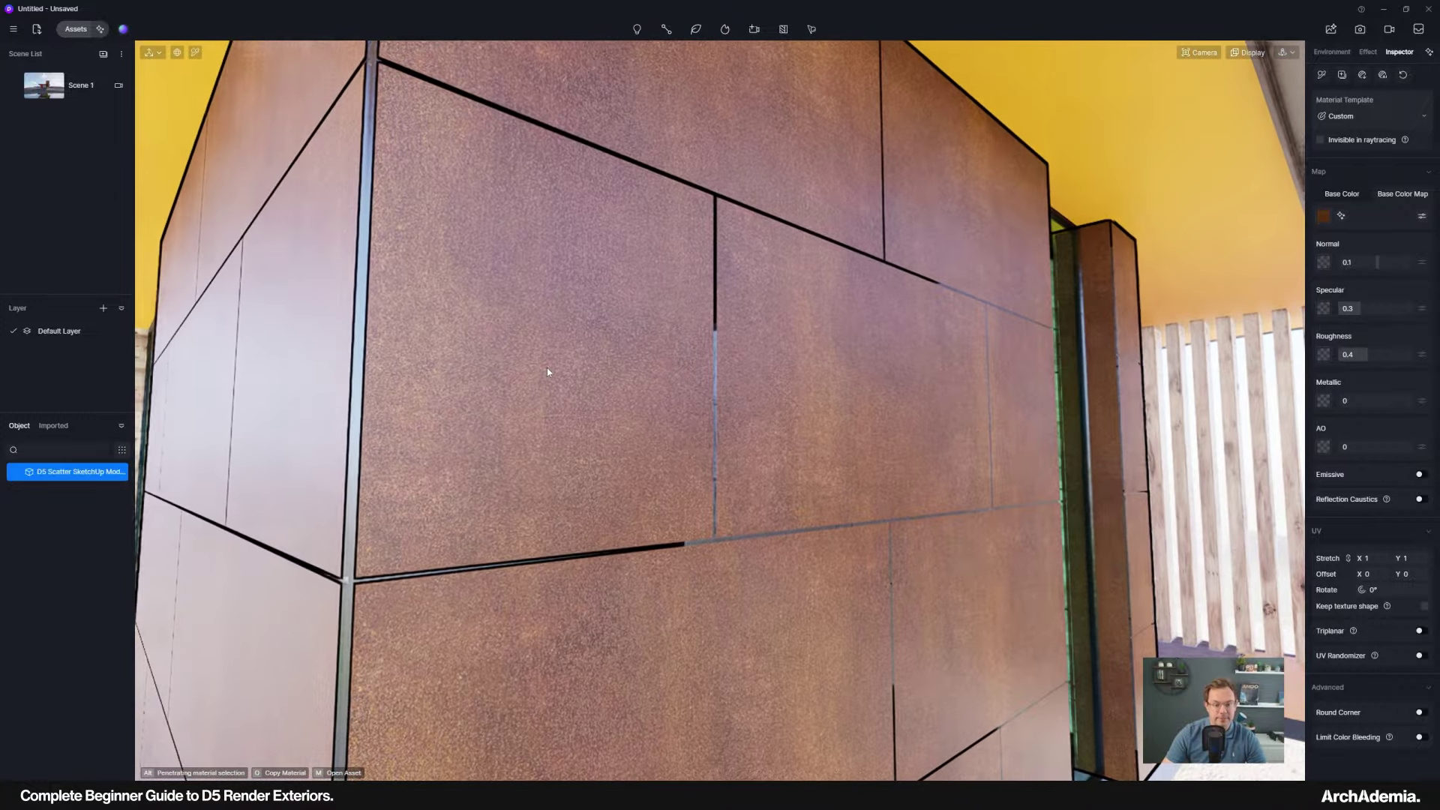
{"action": "left_click", "coordinate": [1330, 262]}
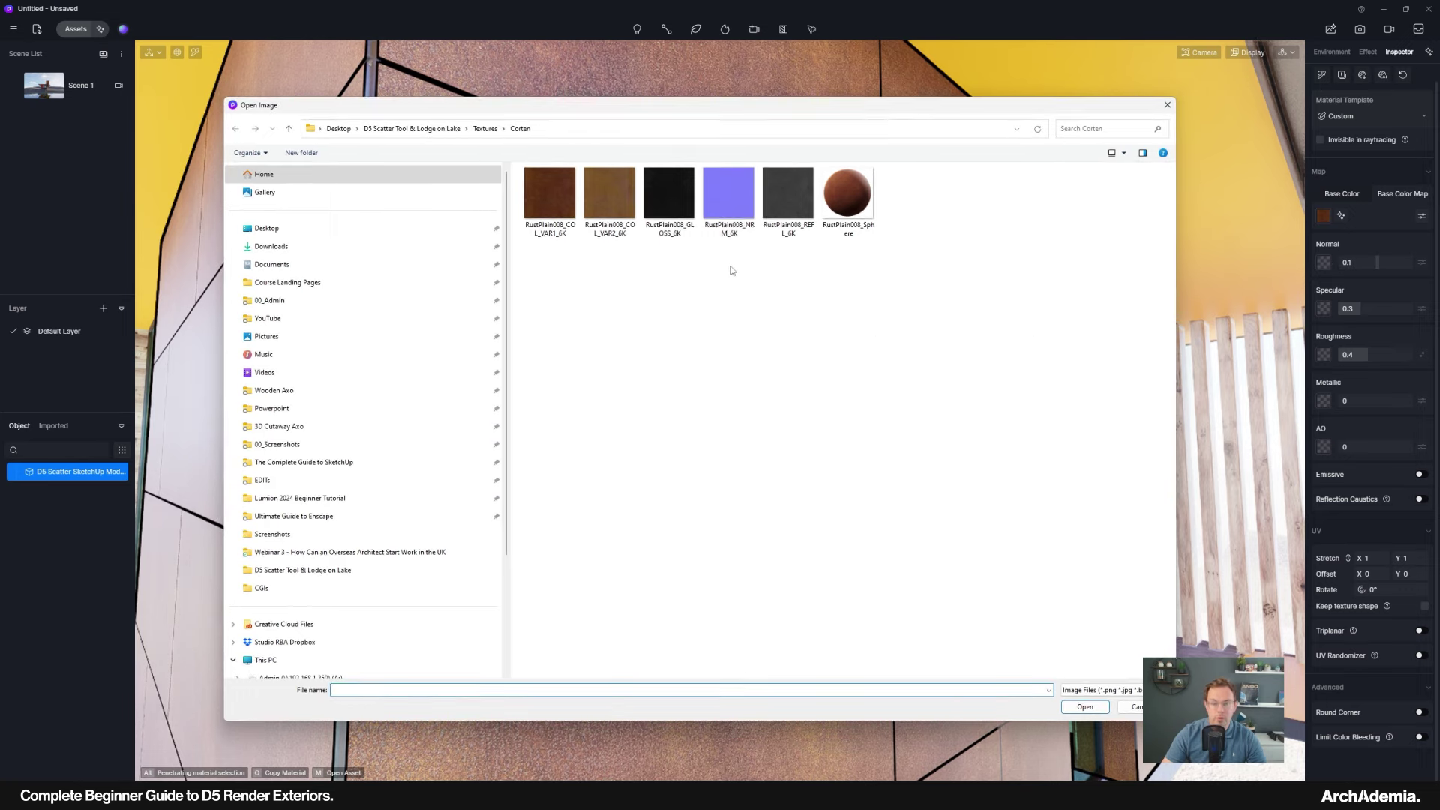
{"action": "double_click", "coordinate": [734, 214]}
{"action": "left_click", "coordinate": [1323, 309]}
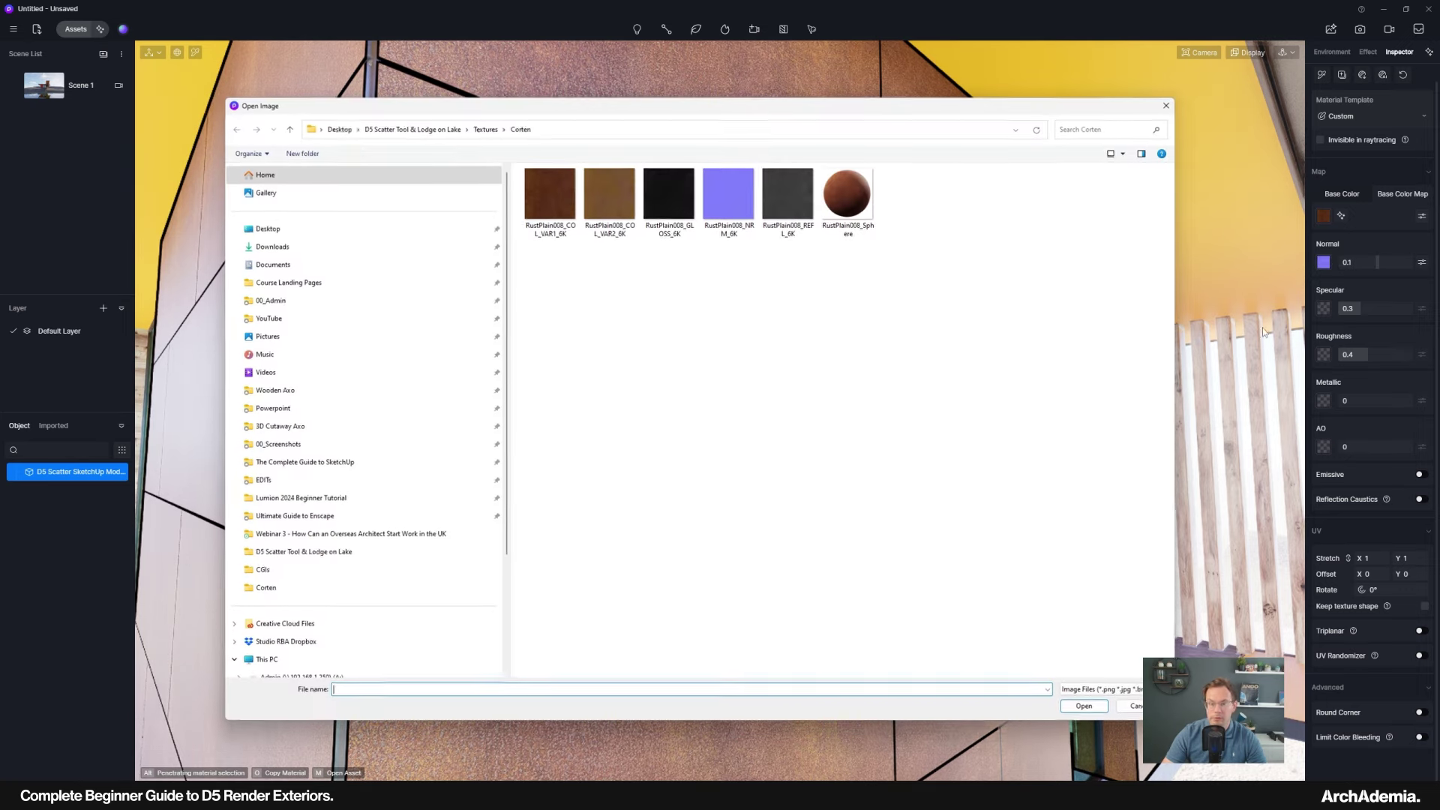
{"action": "double_click", "coordinate": [776, 212]}
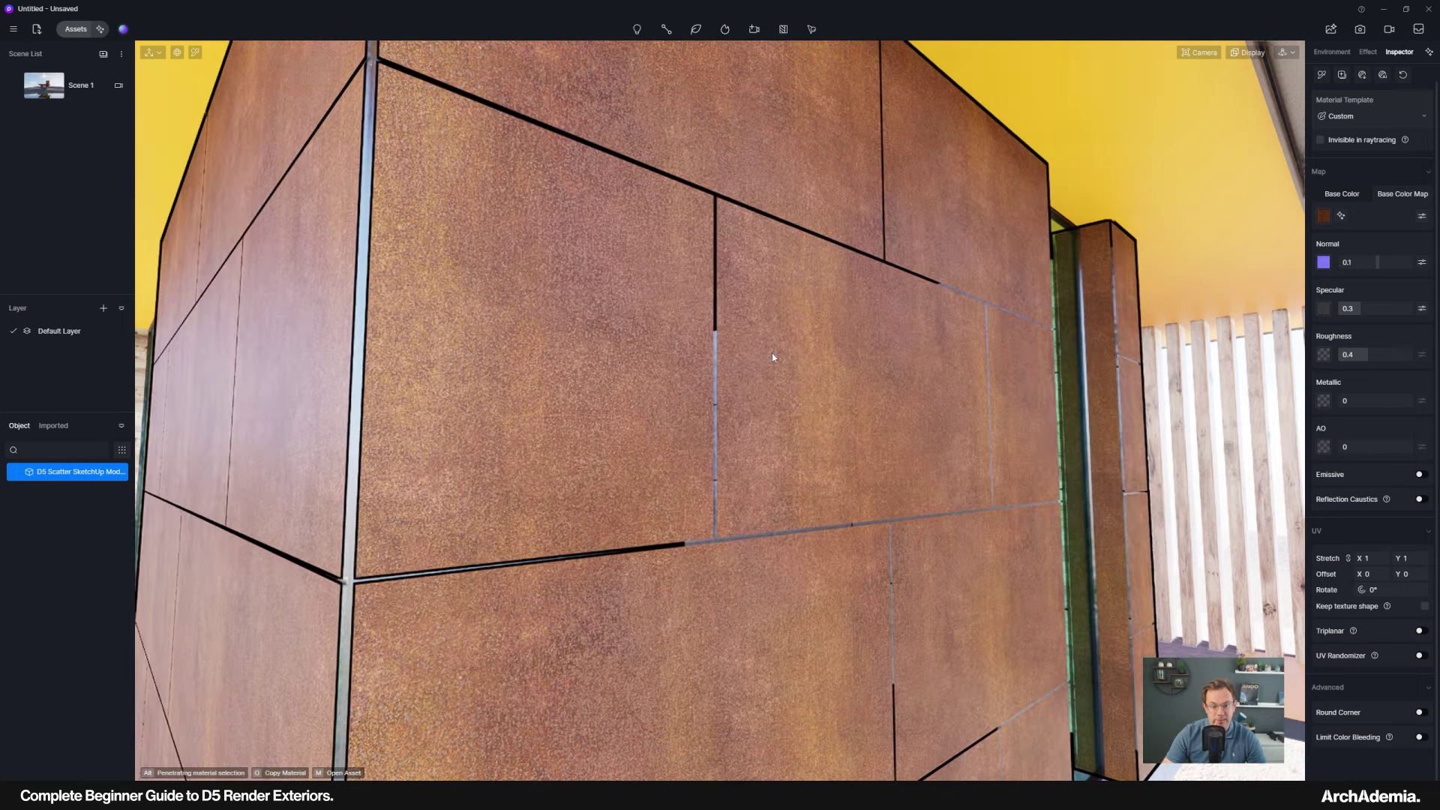
Load RustPlain008_GLOSS_6K as the cladding's roughness map and invert it, keeping the Linear color space.
{"action": "left_click", "coordinate": [1323, 354]}
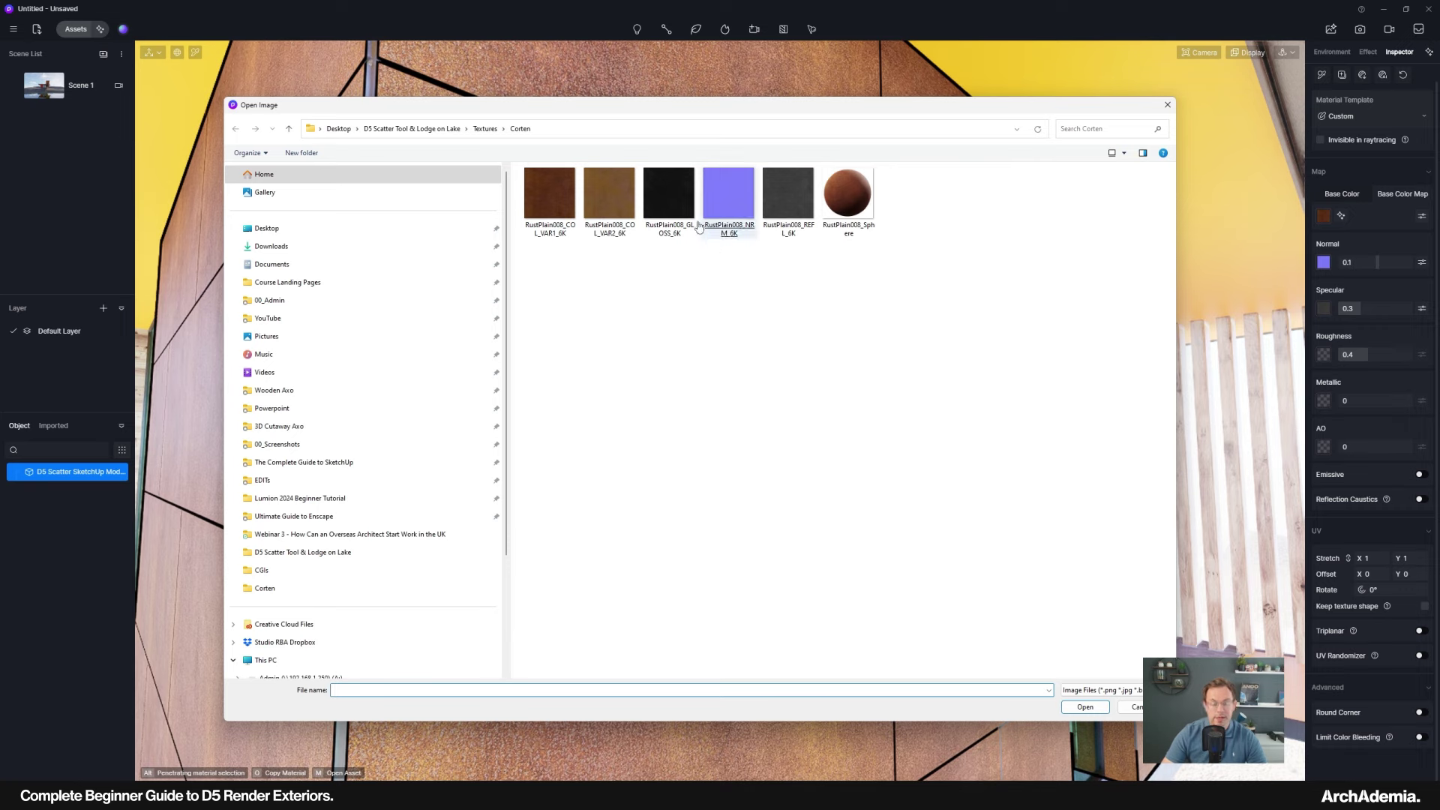
{"action": "double_click", "coordinate": [672, 205]}
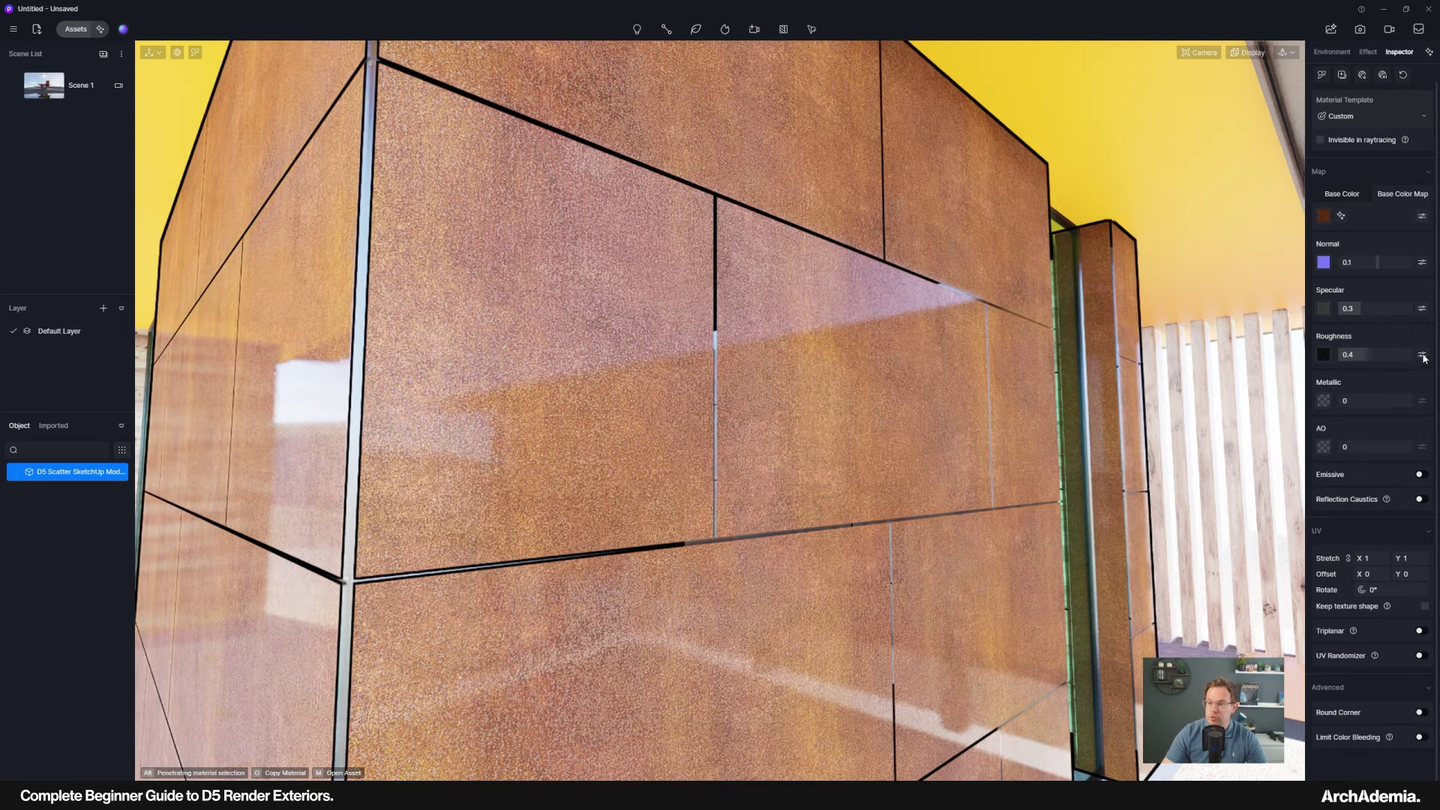
{"action": "left_click", "coordinate": [1422, 356]}
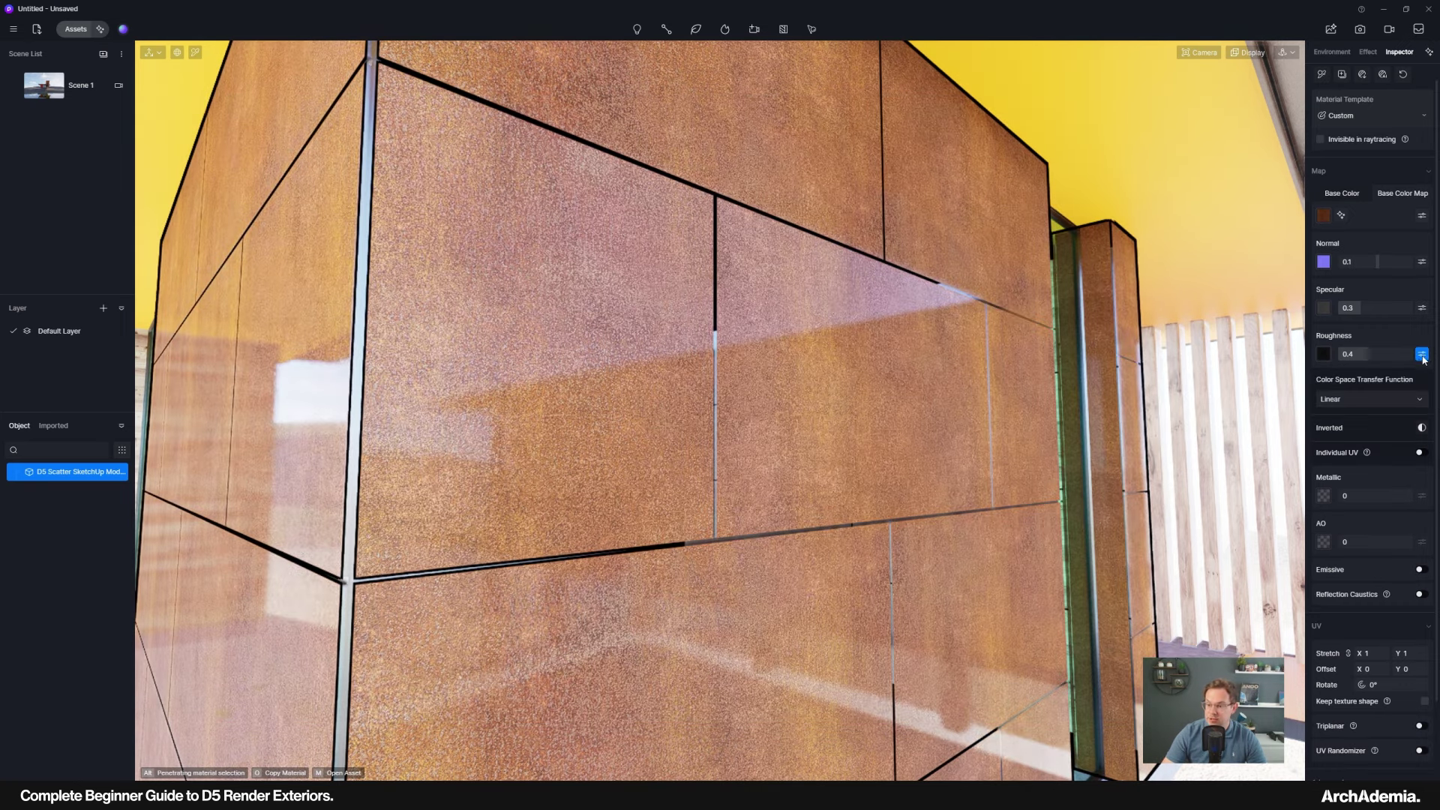
{"action": "left_click", "coordinate": [1421, 428]}
{"action": "left_click", "coordinate": [1414, 398]}
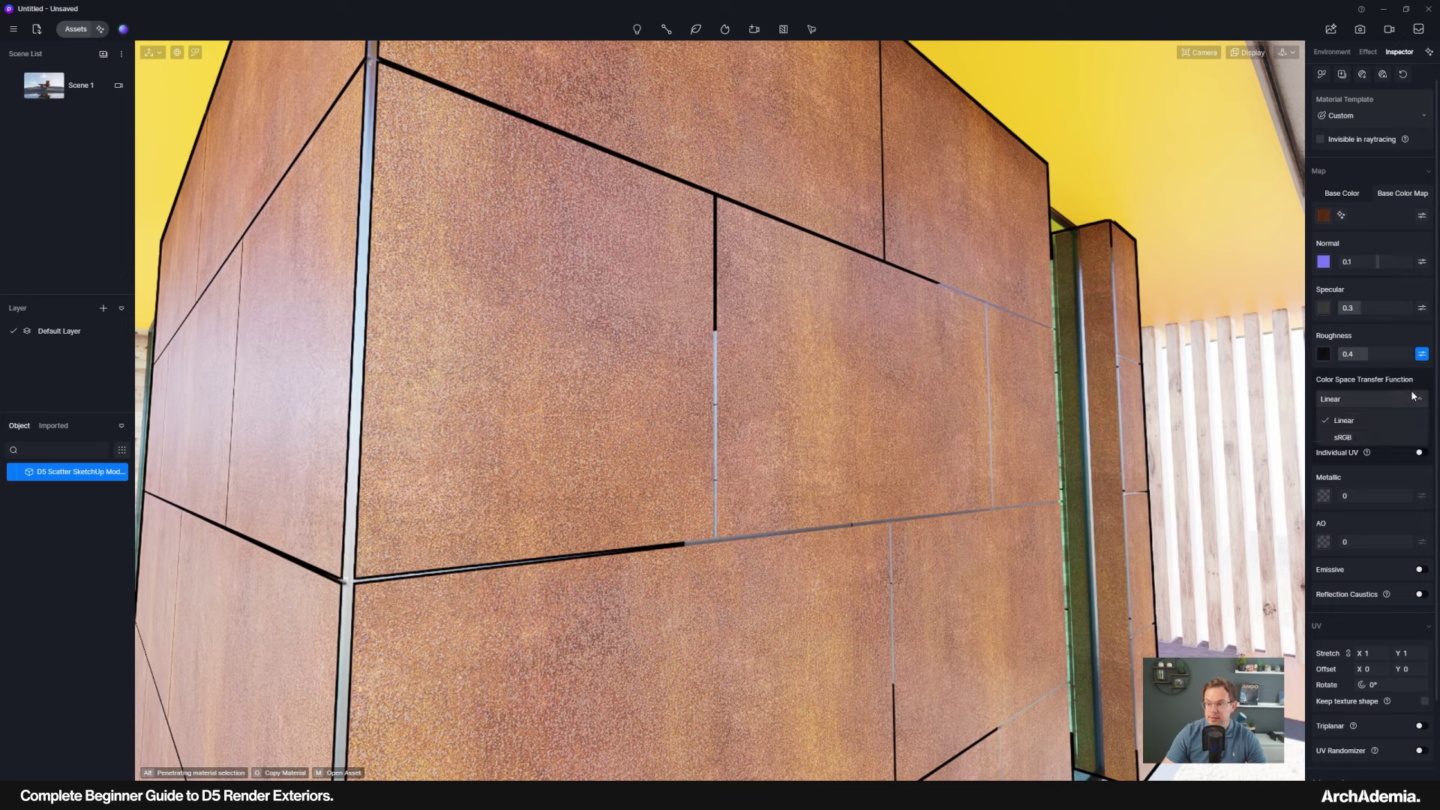
{"action": "left_click", "coordinate": [1362, 422]}
Review the map settings for the cladding's specular, normal and base color textures.
{"action": "left_click", "coordinate": [1422, 309]}
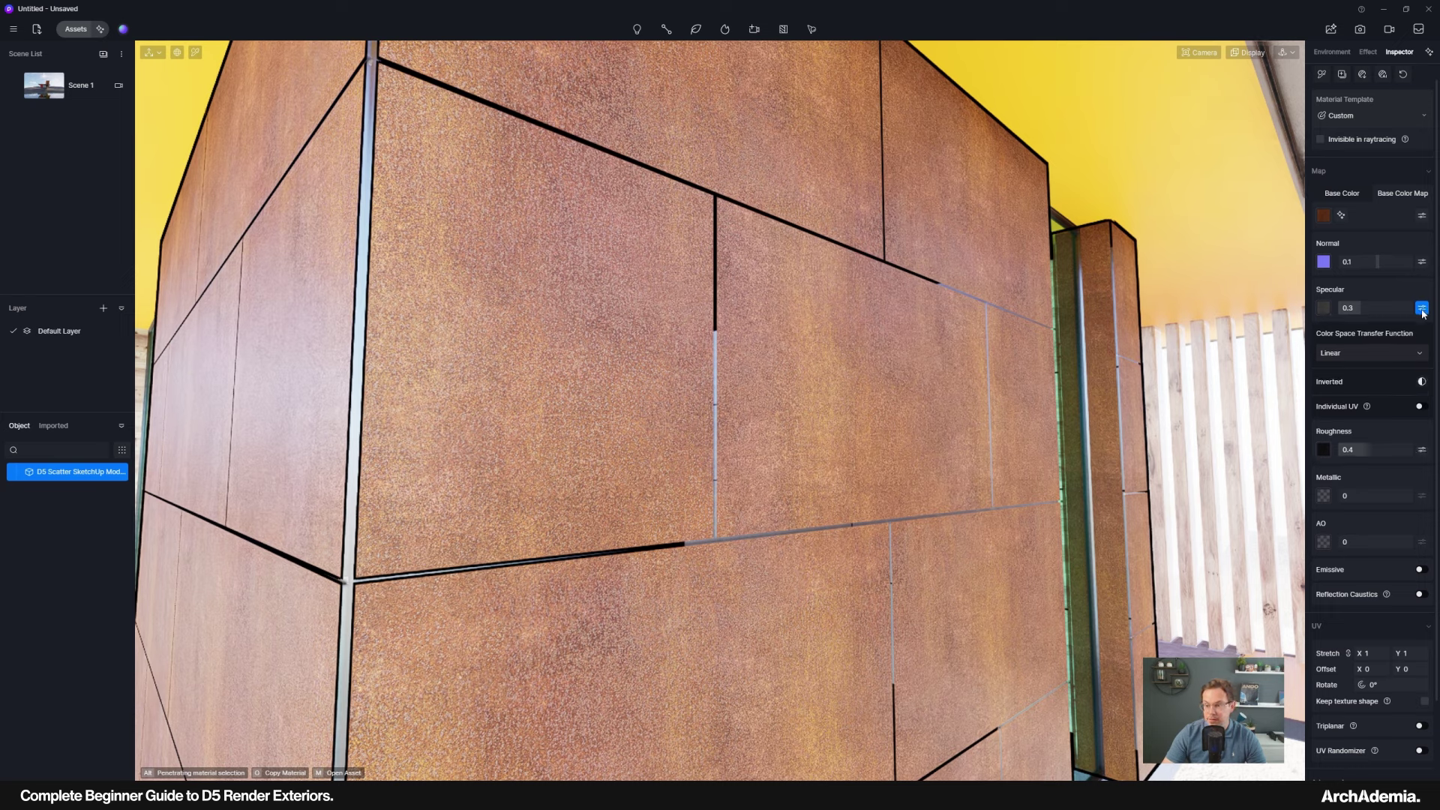
{"action": "left_click", "coordinate": [1422, 263]}
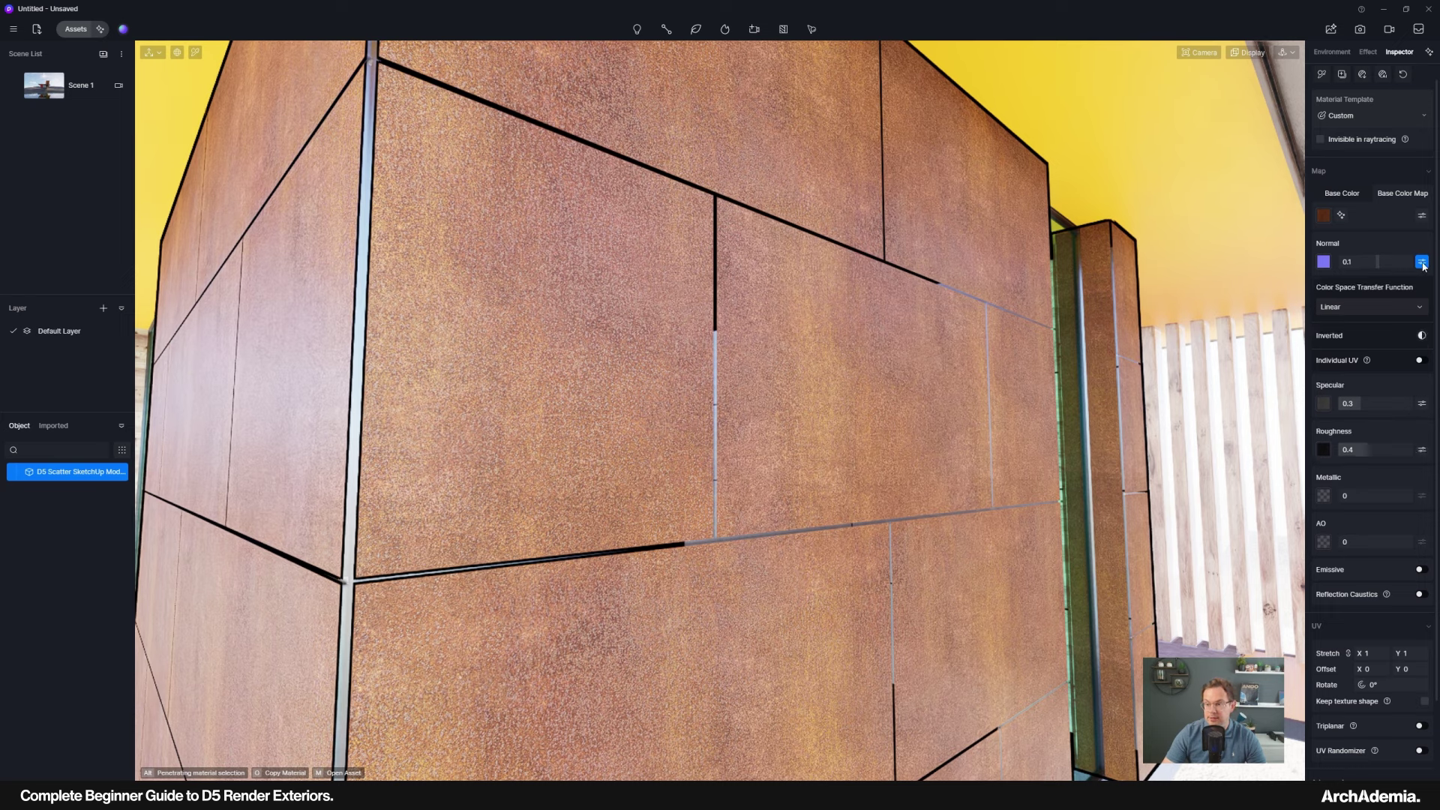
{"action": "left_click", "coordinate": [1423, 217]}
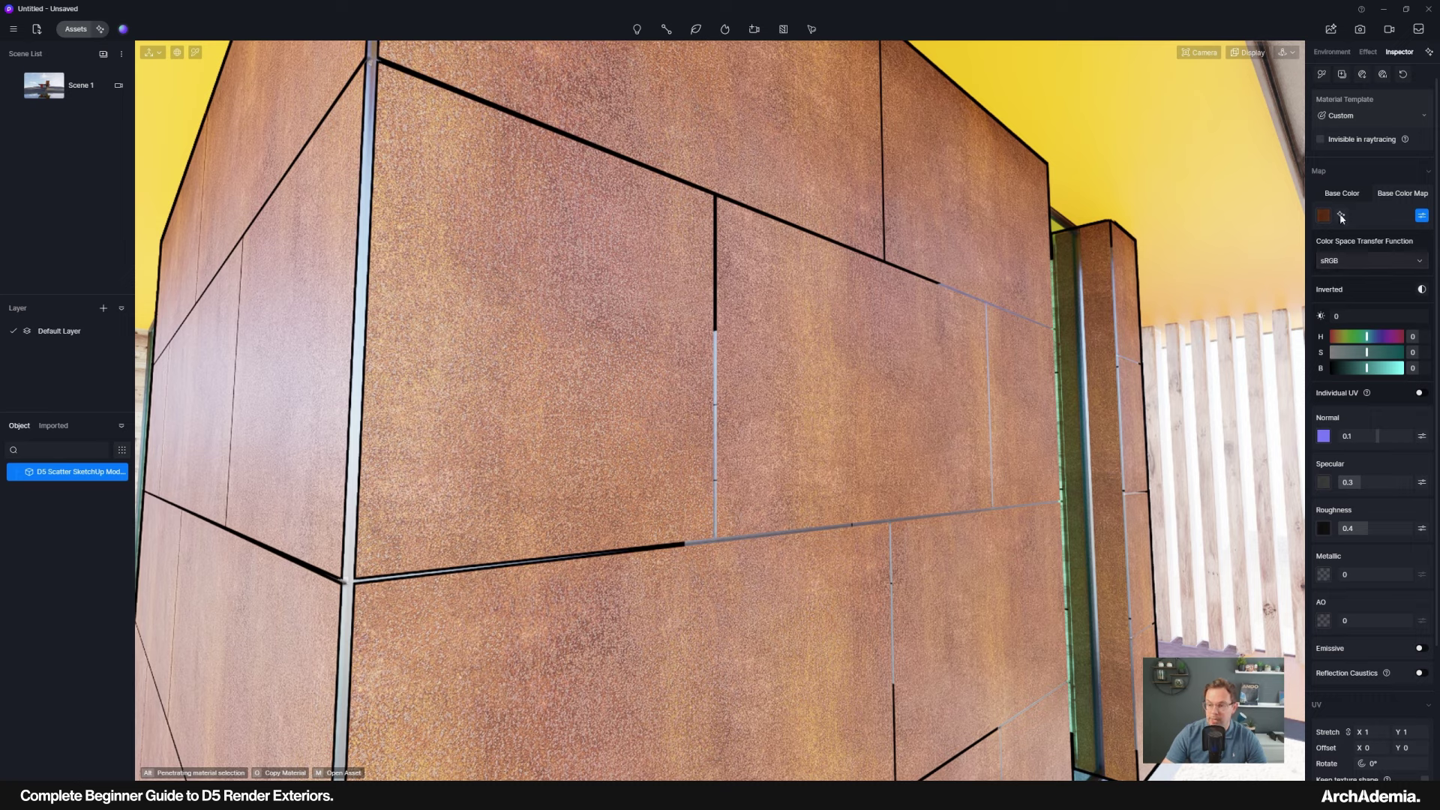
{"action": "scroll", "coordinate": [1362, 452], "scroll_direction": "down", "scroll_amount": 1}
{"action": "left_click", "coordinate": [1322, 586]}
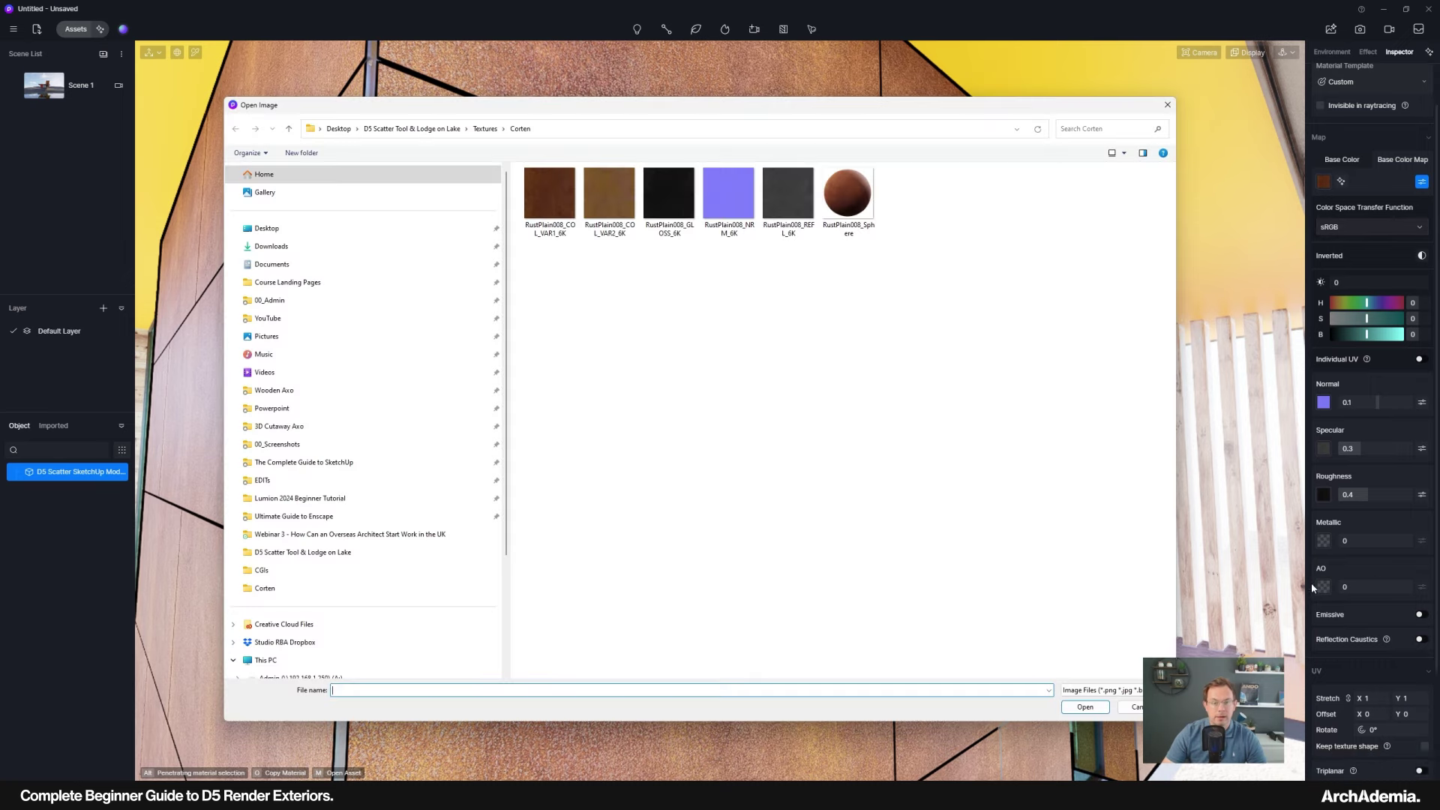
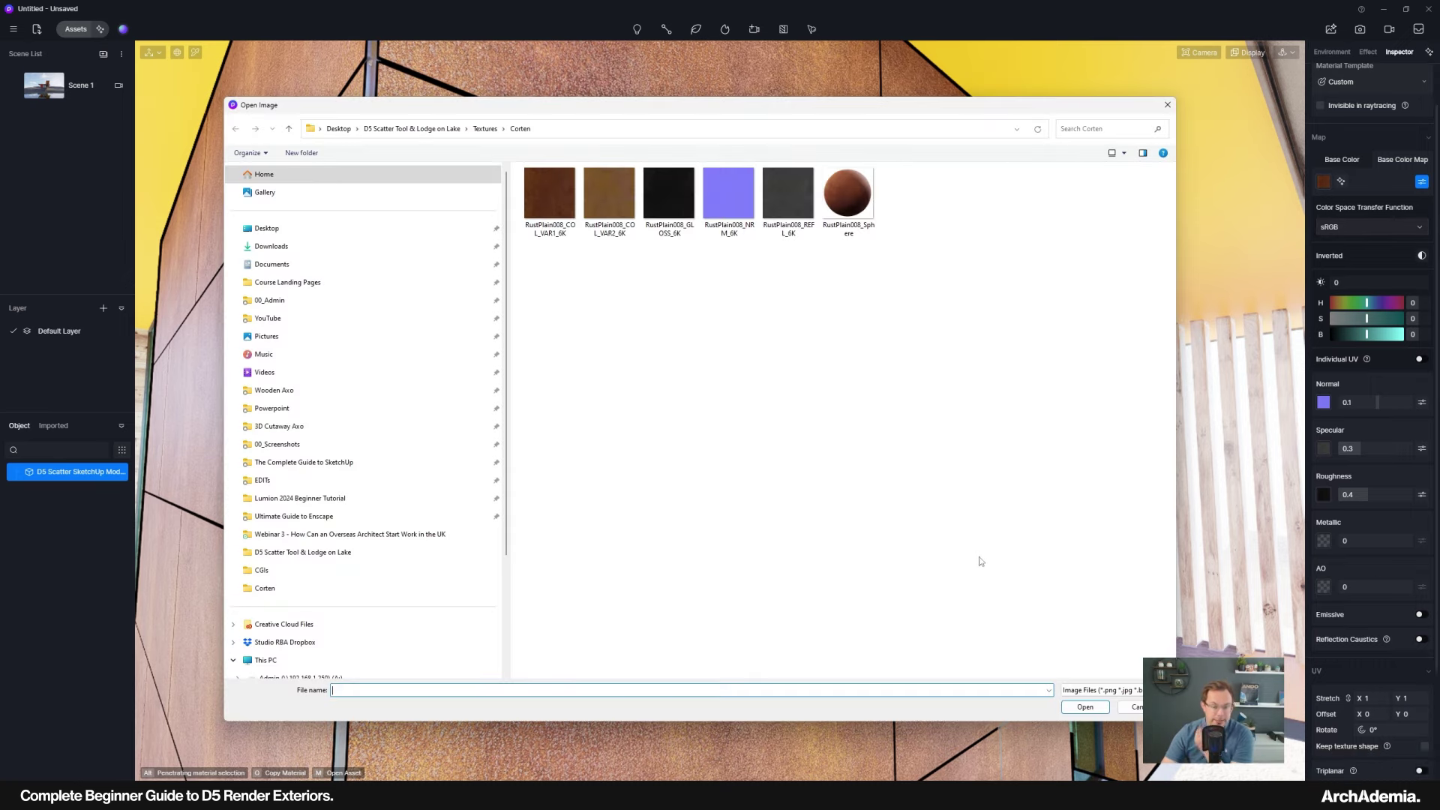
{"action": "left_click", "coordinate": [1135, 707]}
Enable Round Corner on the corten cladding material and check the panels on the lodge's corner walls.
{"action": "scroll", "coordinate": [829, 518], "scroll_direction": "down", "scroll_amount": 5}
{"action": "middle_click_drag", "start_coordinate": [735, 460], "coordinate": [552, 431]}
{"action": "scroll", "coordinate": [715, 426], "scroll_direction": "down", "scroll_amount": 4}
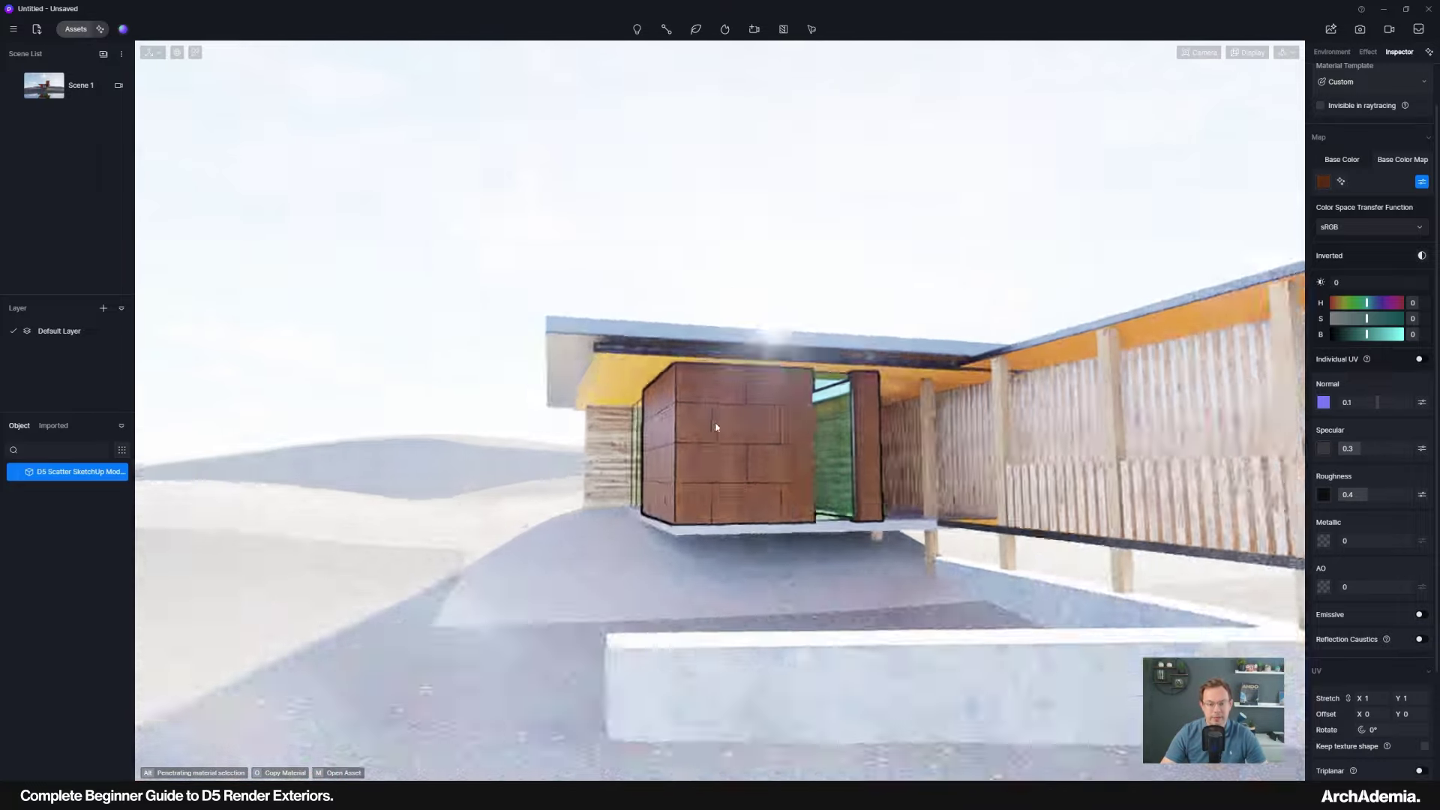
{"action": "scroll", "coordinate": [715, 427], "scroll_direction": "up", "scroll_amount": 10}
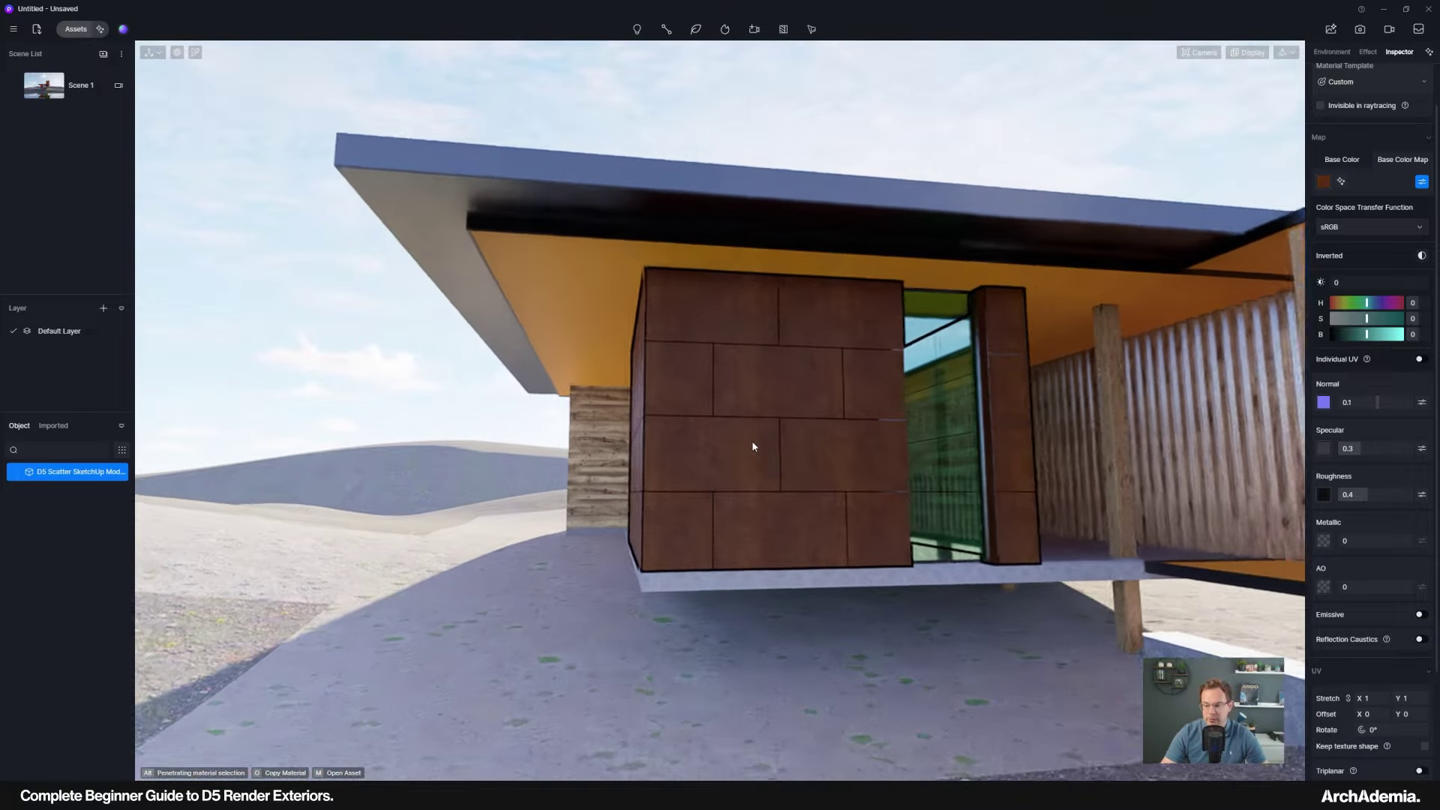
{"action": "scroll", "coordinate": [751, 439], "scroll_direction": "up", "scroll_amount": 3}
{"action": "scroll", "coordinate": [1357, 603], "scroll_direction": "down", "scroll_amount": 4}
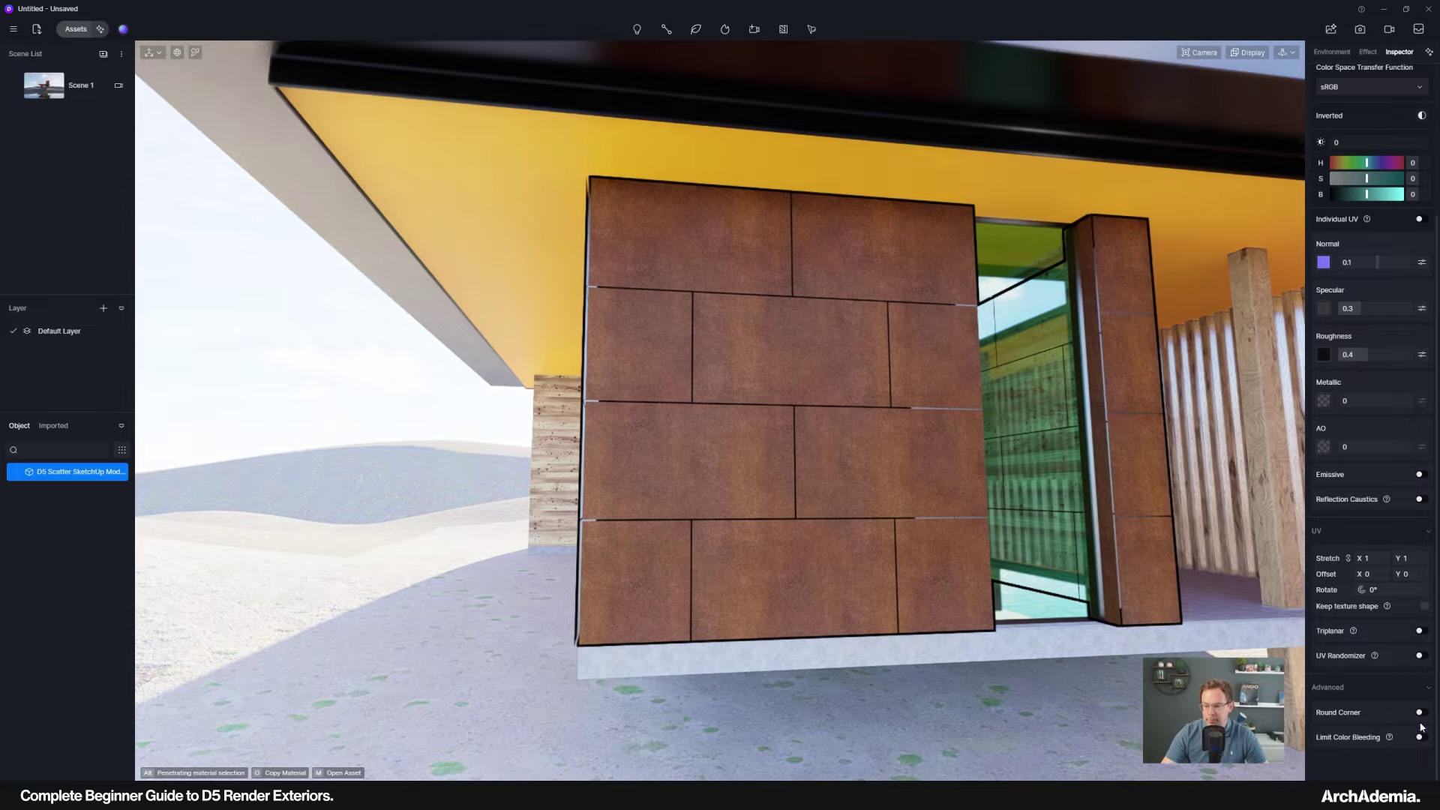
{"action": "scroll", "coordinate": [870, 583], "scroll_direction": "down", "scroll_amount": 5}
{"action": "middle_click_drag", "start_coordinate": [808, 569], "coordinate": [929, 505]}
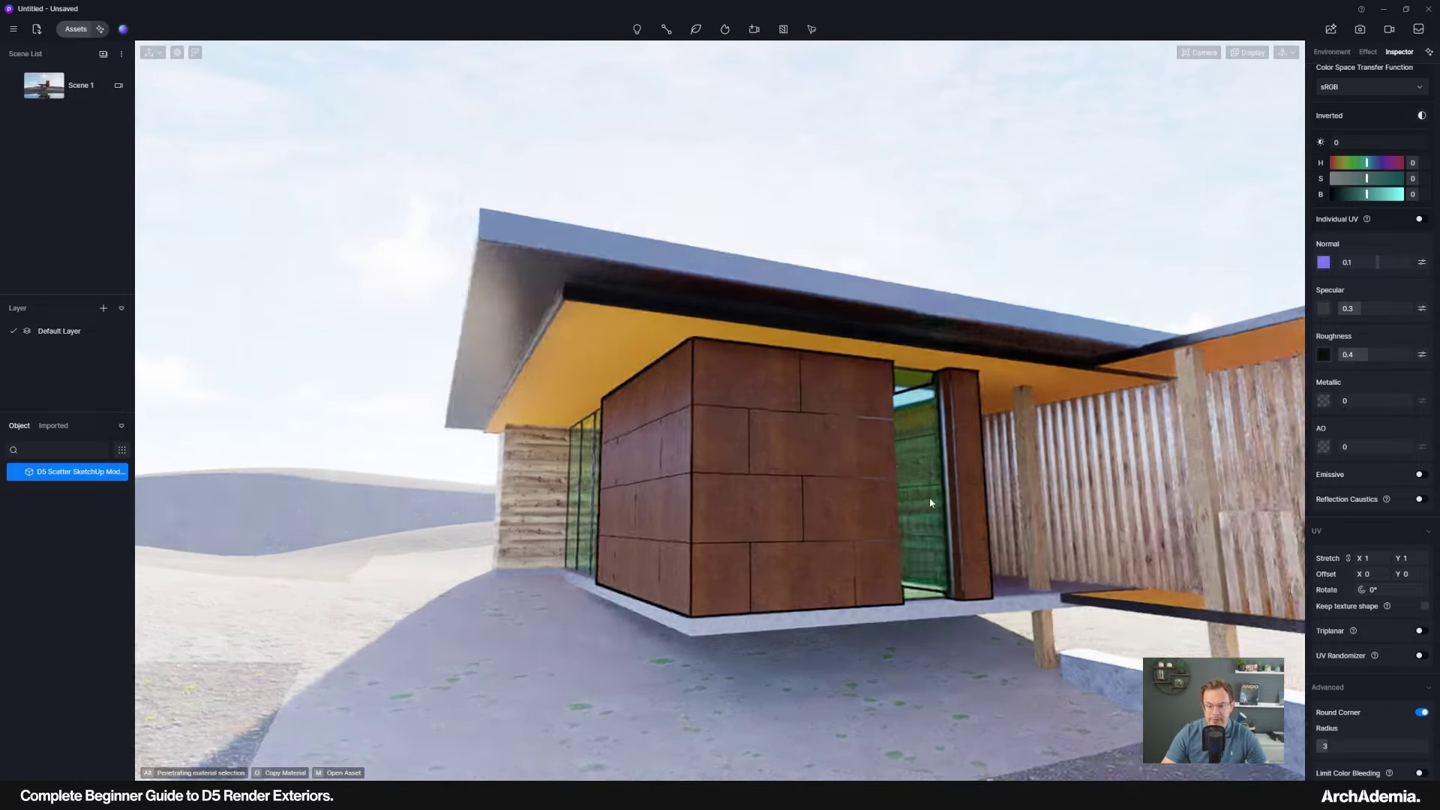
{"action": "scroll", "coordinate": [812, 484], "scroll_direction": "up", "scroll_amount": 4}
{"action": "mouse_move", "coordinate": [803, 489]}
{"action": "middle_mouse_down"}
{"action": "mouse_move", "coordinate": [679, 566]}
{"action": "mouse_move", "coordinate": [762, 562]}
{"action": "mouse_move", "coordinate": [799, 485]}
{"action": "middle_mouse_up"}
{"action": "scroll", "coordinate": [799, 485], "scroll_direction": "down", "scroll_amount": 2}
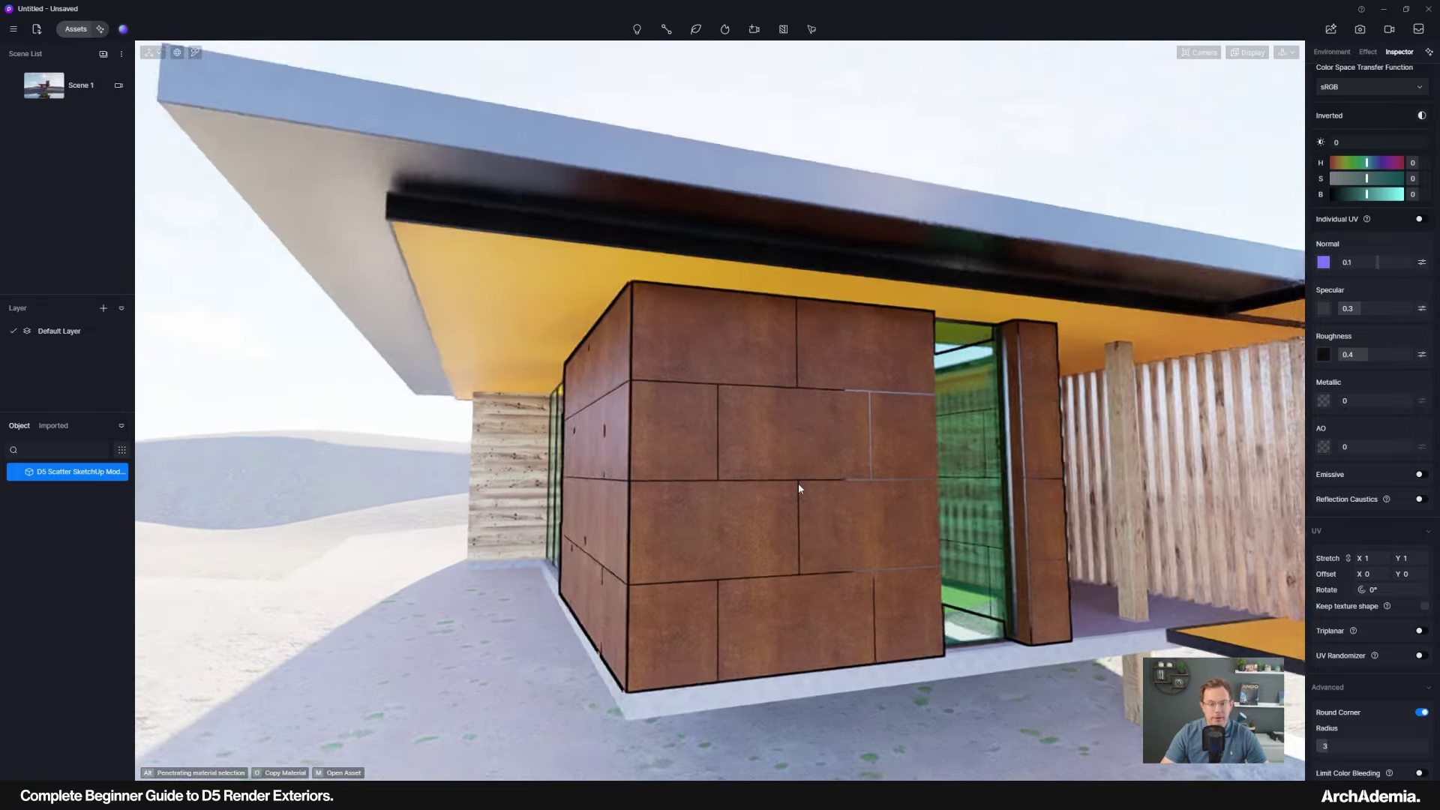
Apply WoodPlanksWorn33_COL_VAR1_6K as the orange roof soffit's base color map and change its base color tint to white.
{"action": "left_click", "coordinate": [195, 53]}
{"action": "left_click", "coordinate": [451, 296]}
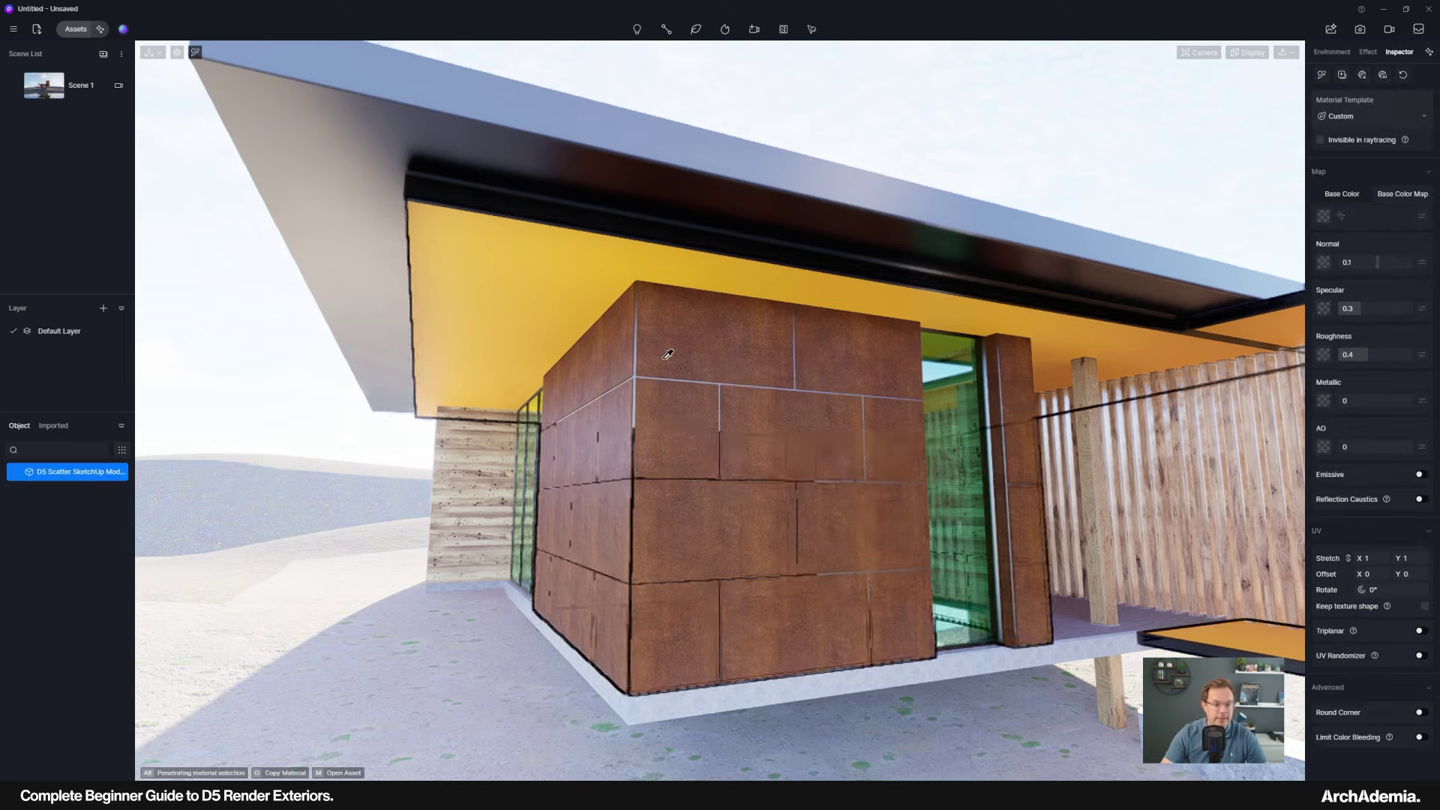
{"action": "scroll", "coordinate": [537, 340], "scroll_direction": "up", "scroll_amount": 3}
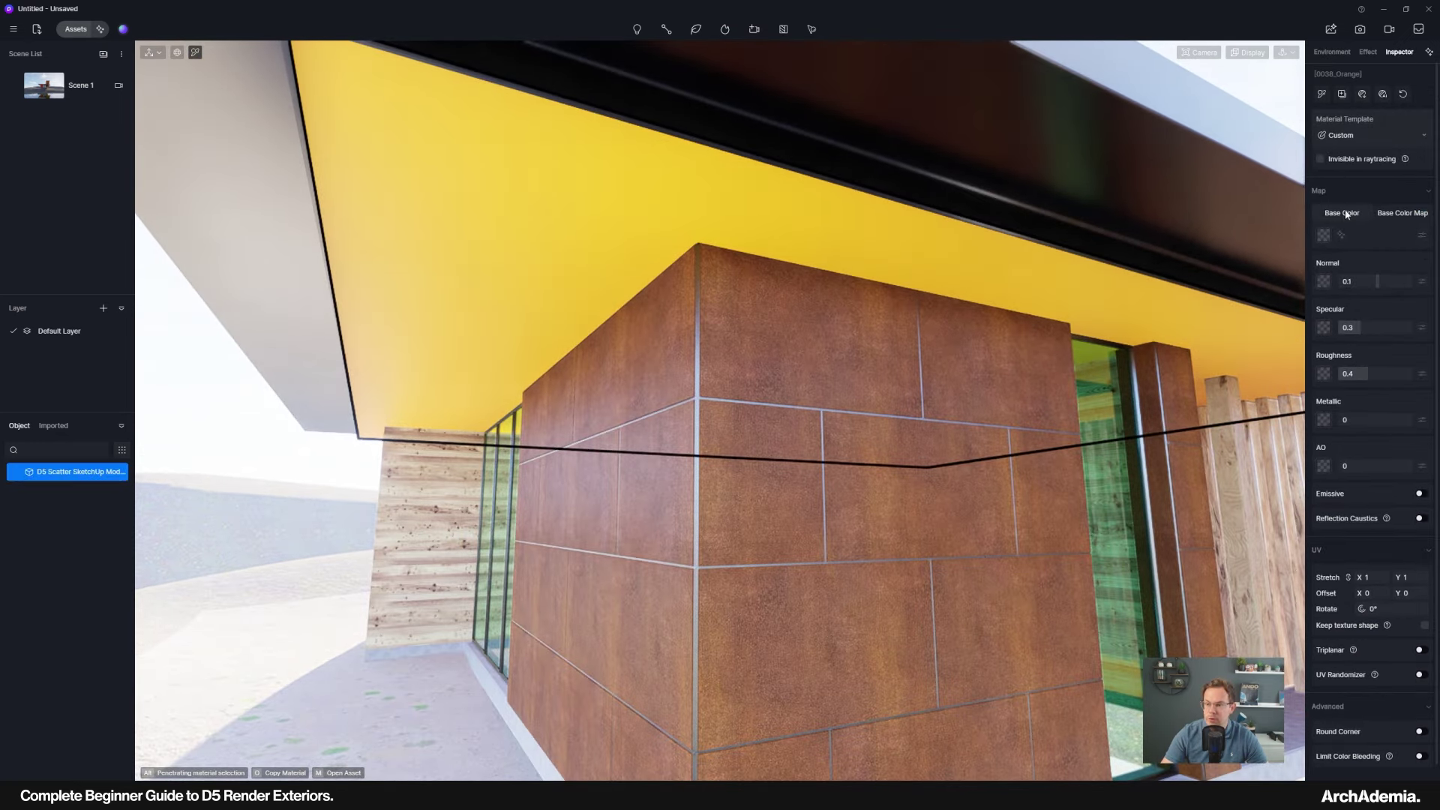
{"action": "left_click", "coordinate": [1324, 235]}
{"action": "left_click", "coordinate": [485, 129]}
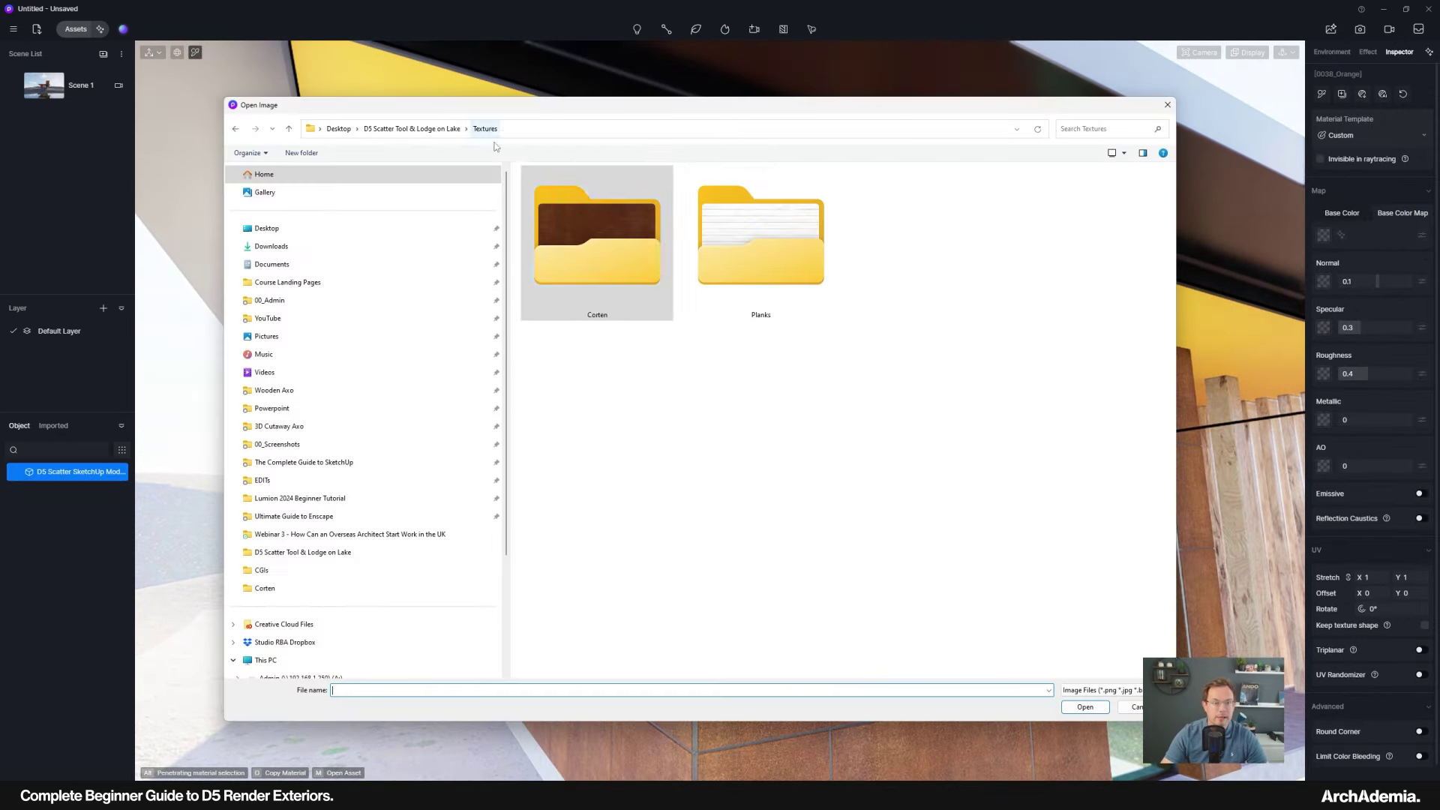
{"action": "double_click", "coordinate": [764, 252]}
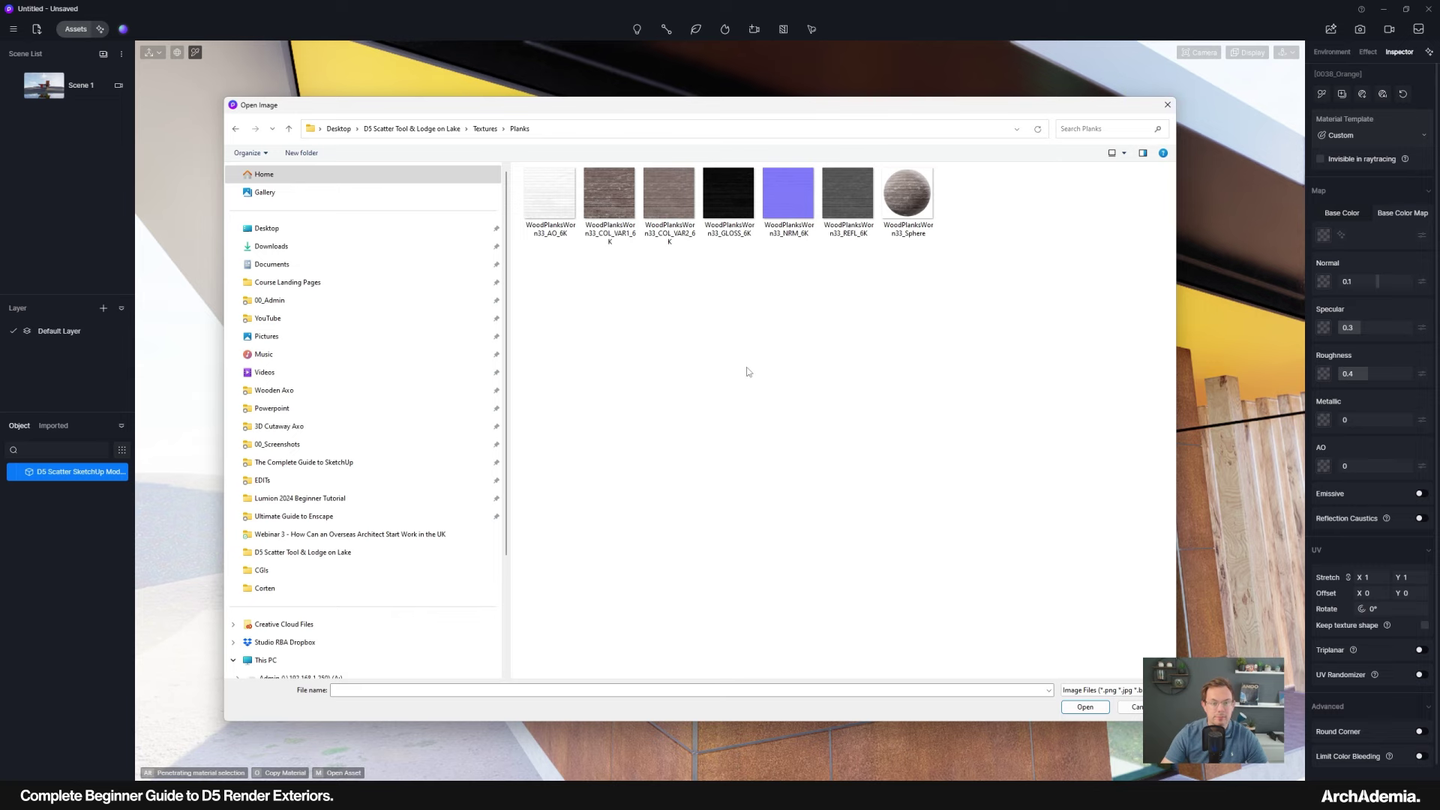
{"action": "double_click", "coordinate": [613, 207]}
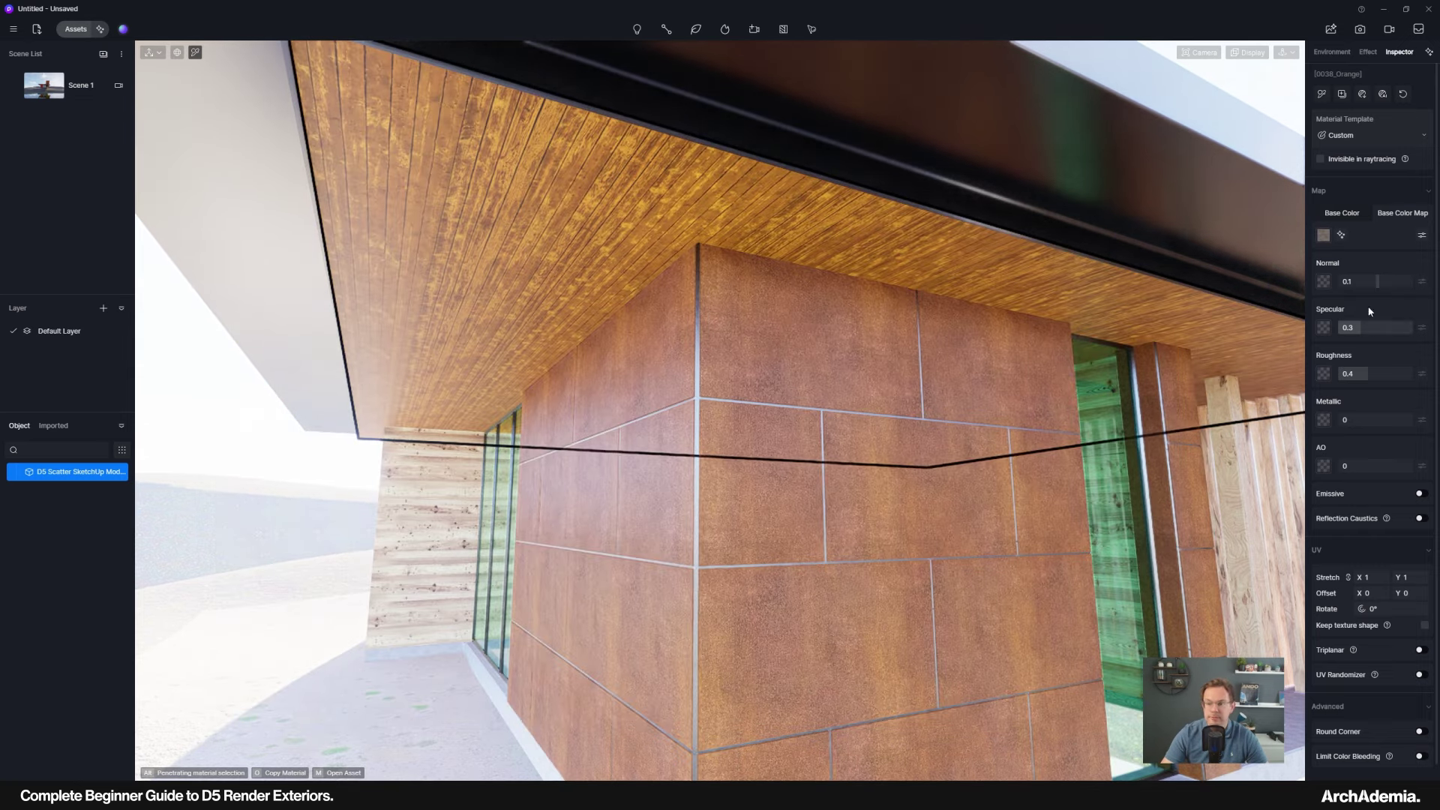
{"action": "left_click", "coordinate": [1323, 235]}
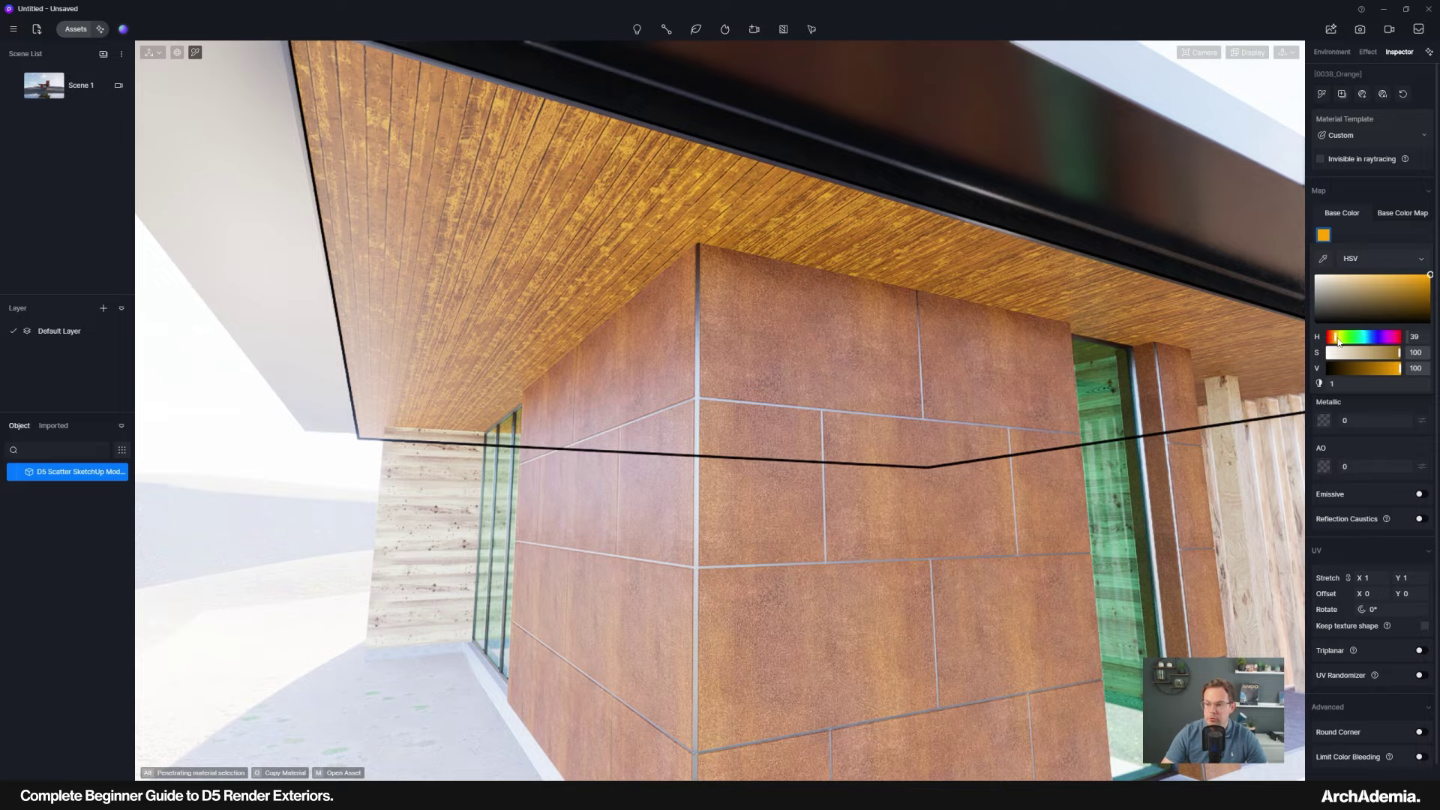
{"action": "mouse_move", "coordinate": [1339, 342]}
{"action": "left_mouse_down"}
{"action": "mouse_move", "coordinate": [1313, 336]}
{"action": "mouse_move", "coordinate": [1323, 354]}
{"action": "left_mouse_up"}
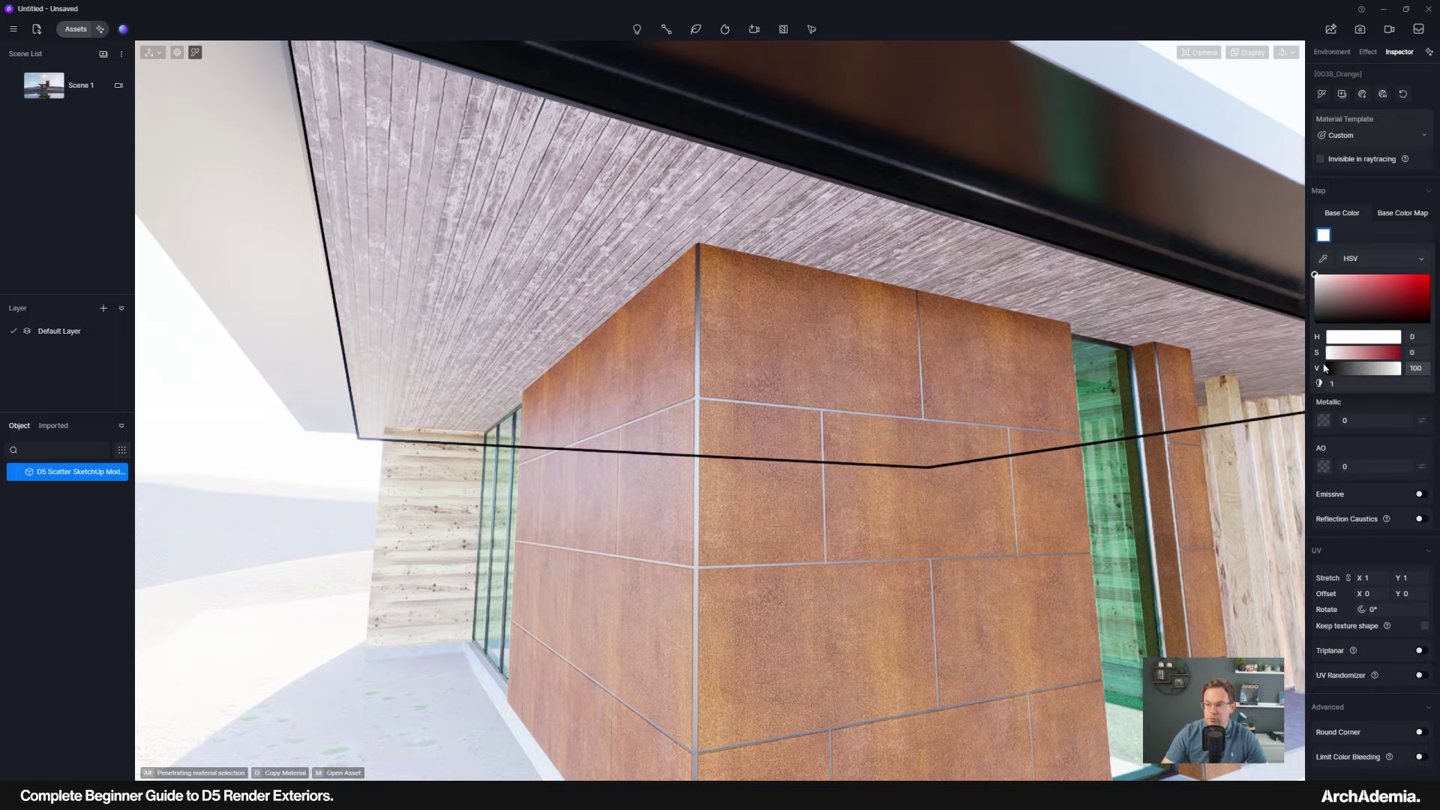
Rotate the soffit's plank texture 90° and set its UV stretch to 0.6 in X and Y.
{"action": "middle_click_drag", "start_coordinate": [758, 373], "coordinate": [647, 328]}
{"action": "scroll", "coordinate": [624, 453], "scroll_direction": "down", "scroll_amount": 8}
{"action": "scroll", "coordinate": [637, 470], "scroll_direction": "up", "scroll_amount": 5}
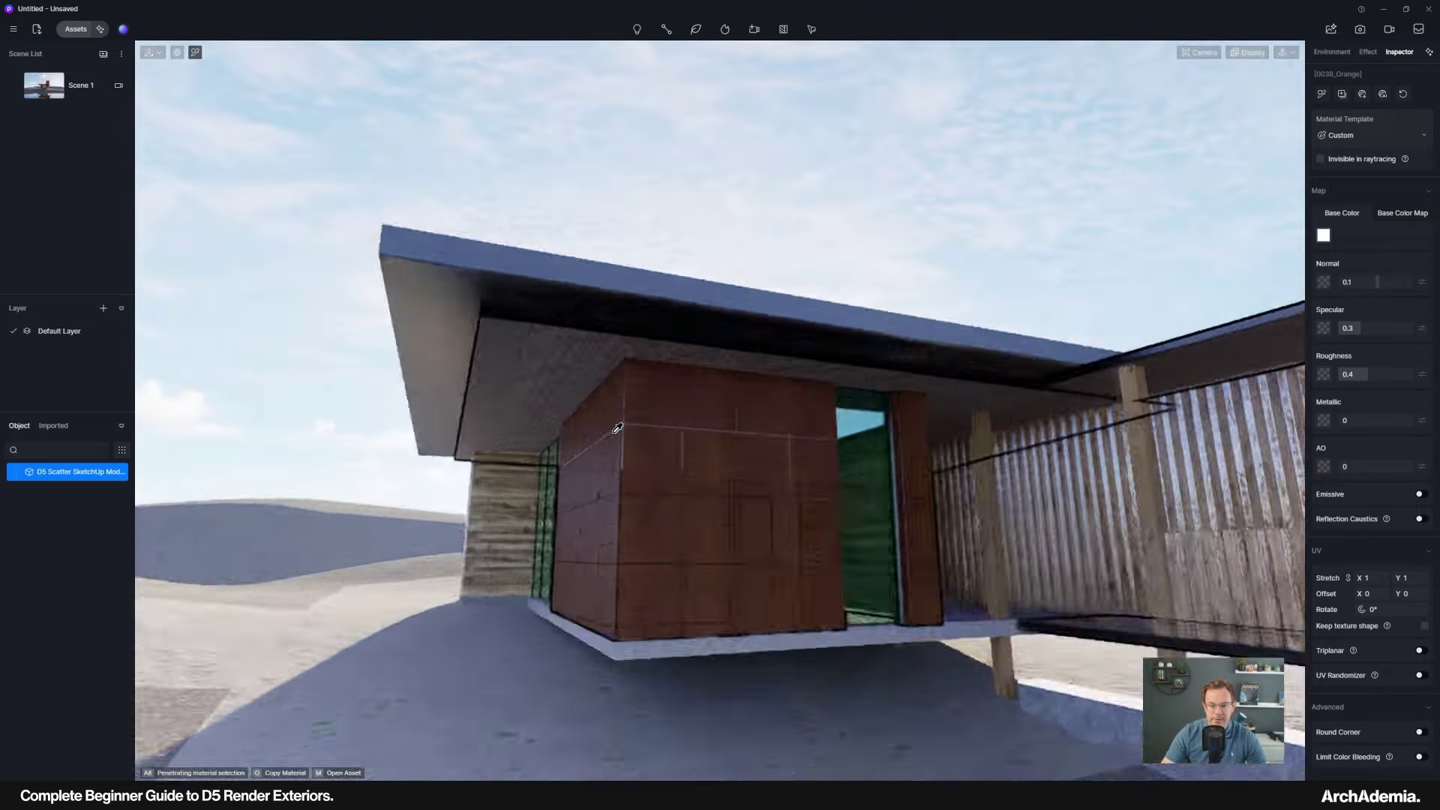
{"action": "scroll", "coordinate": [617, 428], "scroll_direction": "up", "scroll_amount": 4}
{"action": "middle_click_drag", "start_coordinate": [621, 428], "coordinate": [480, 431]}
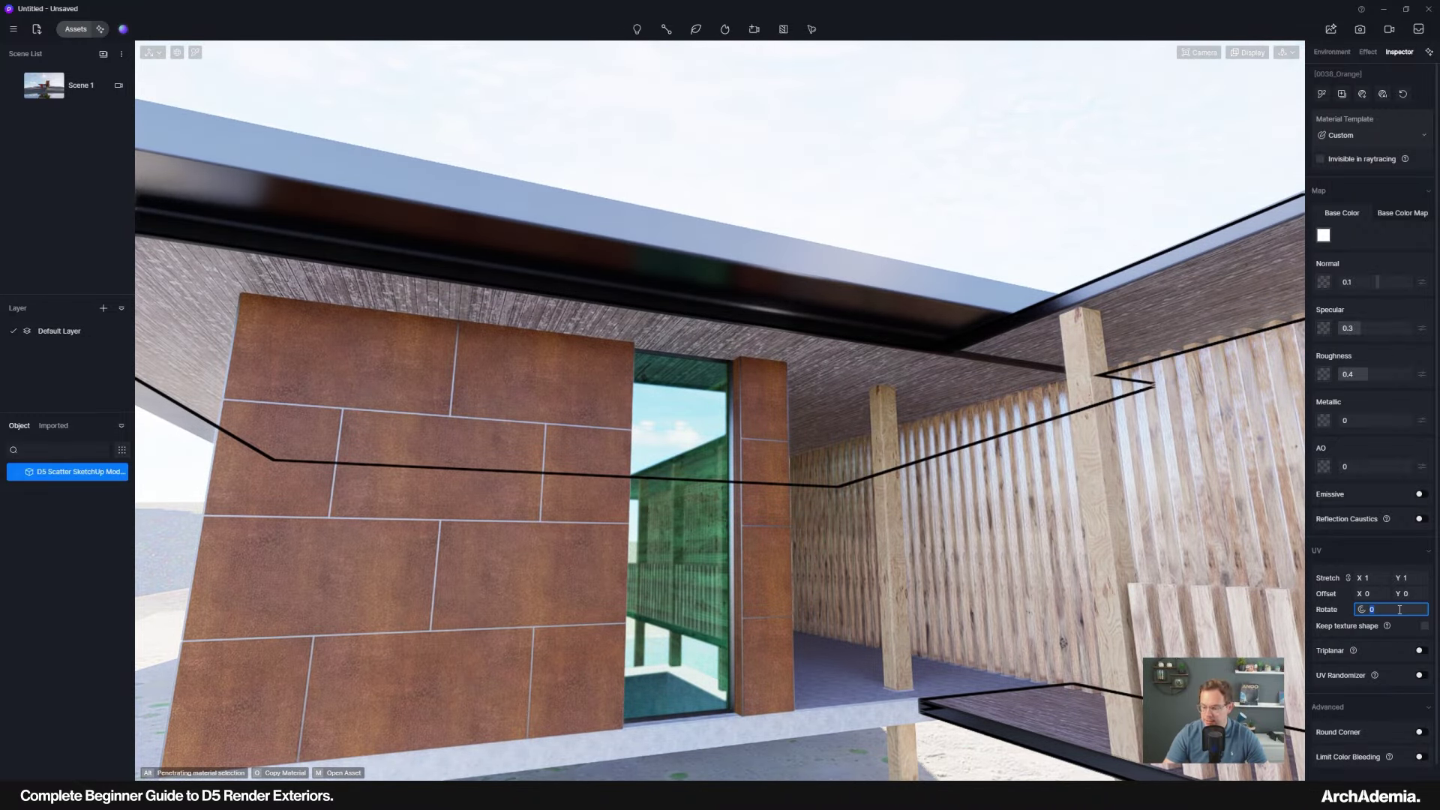
{"action": "key", "text": "Return"}
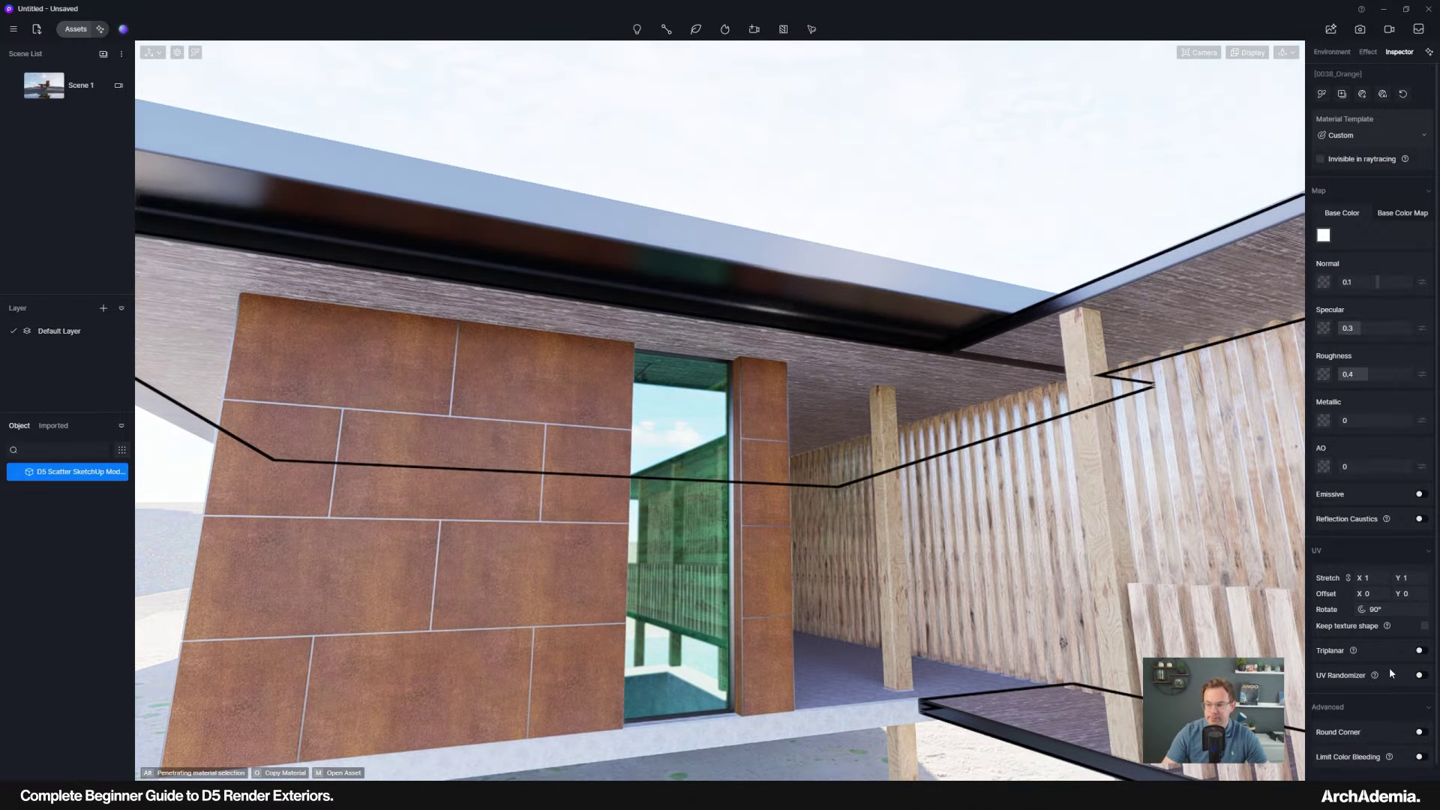
{"action": "key", "text": "Return"}
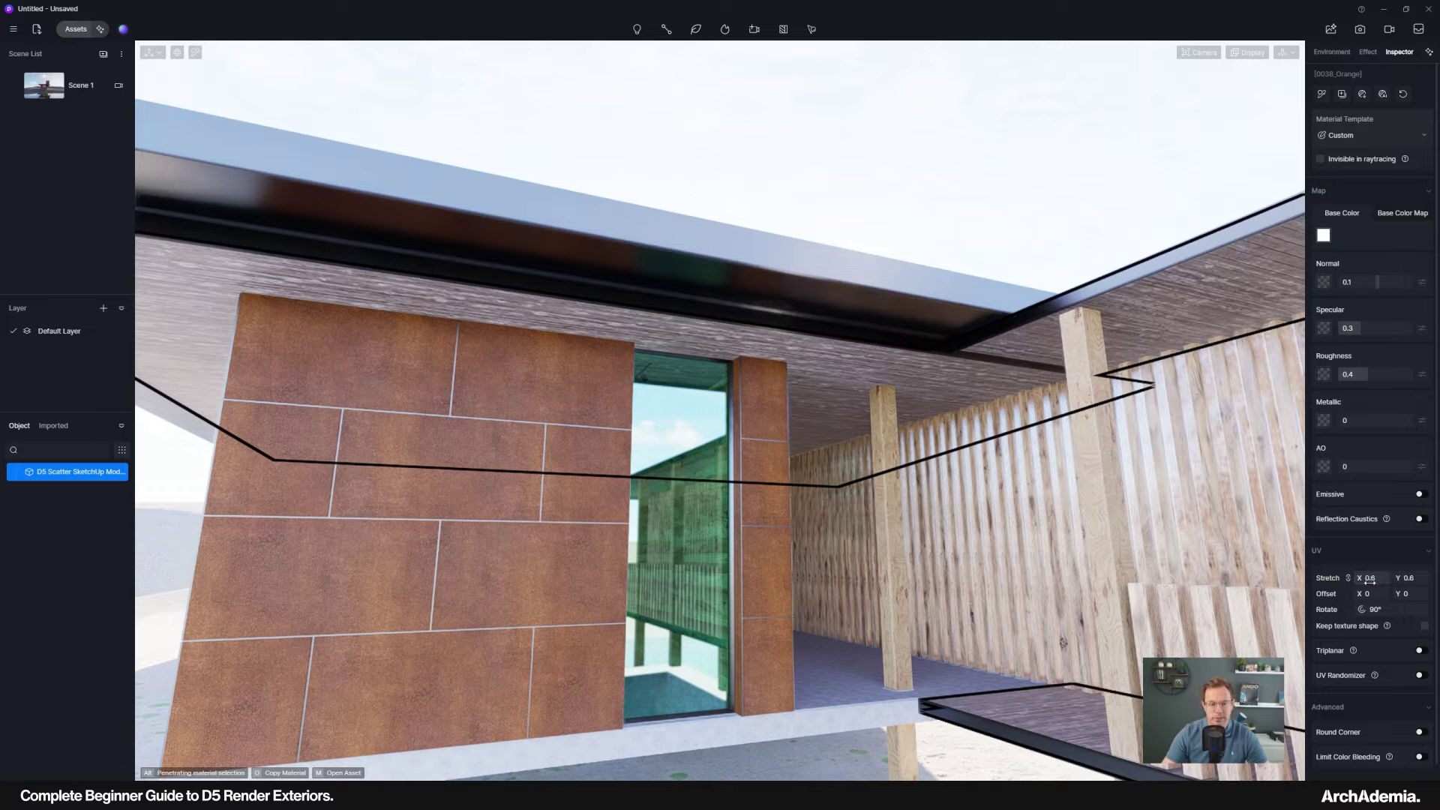
Load WoodPlanksWorn33_NRM_6K as the soffit's normal map and WoodPlanksWorn33_REFL_6K as its specular map.
{"action": "scroll", "coordinate": [847, 529], "scroll_direction": "down", "scroll_amount": 8}
{"action": "middle_click_drag", "start_coordinate": [813, 529], "coordinate": [569, 510]}
{"action": "scroll", "coordinate": [568, 511], "scroll_direction": "up", "scroll_amount": 10}
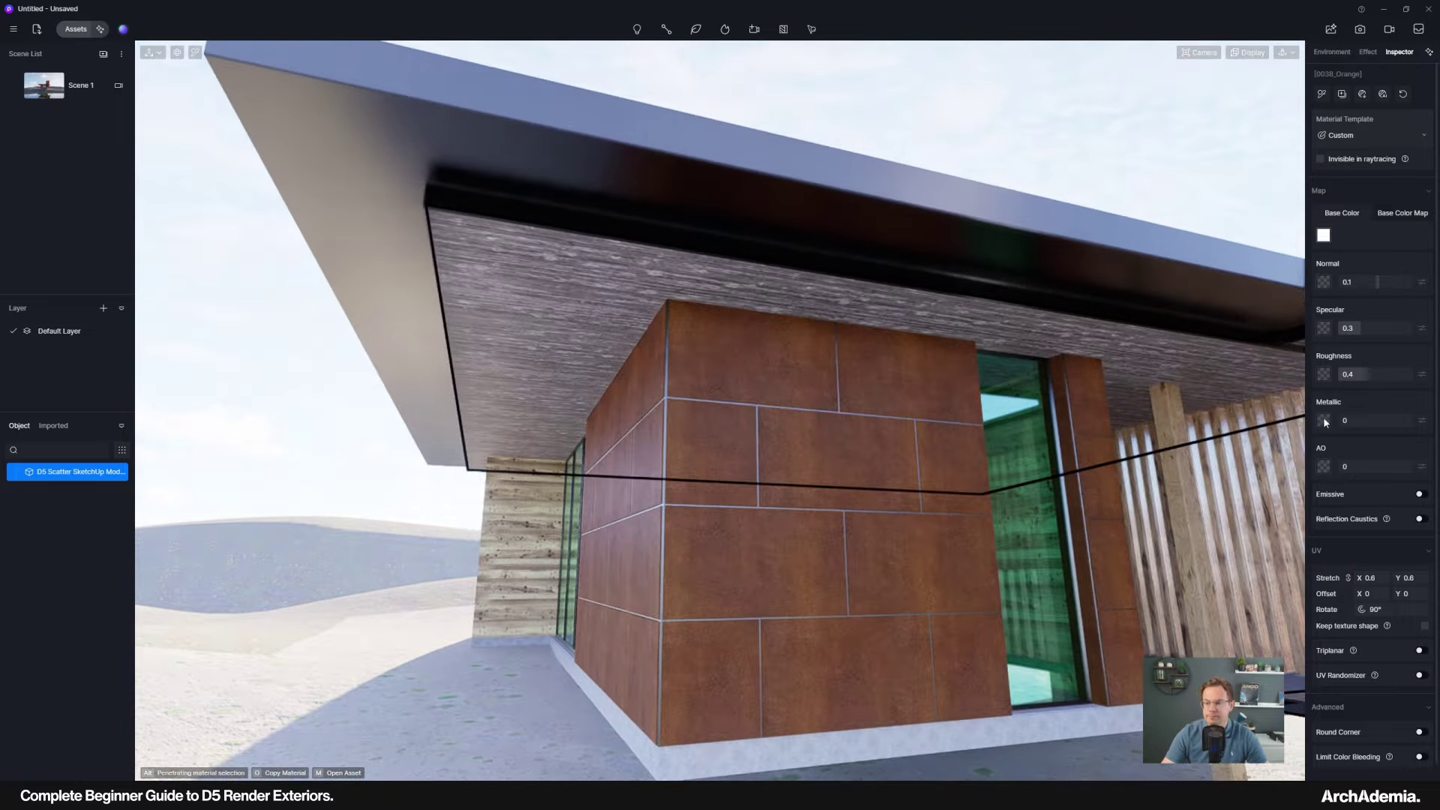
{"action": "left_click", "coordinate": [1321, 283]}
{"action": "double_click", "coordinate": [781, 204]}
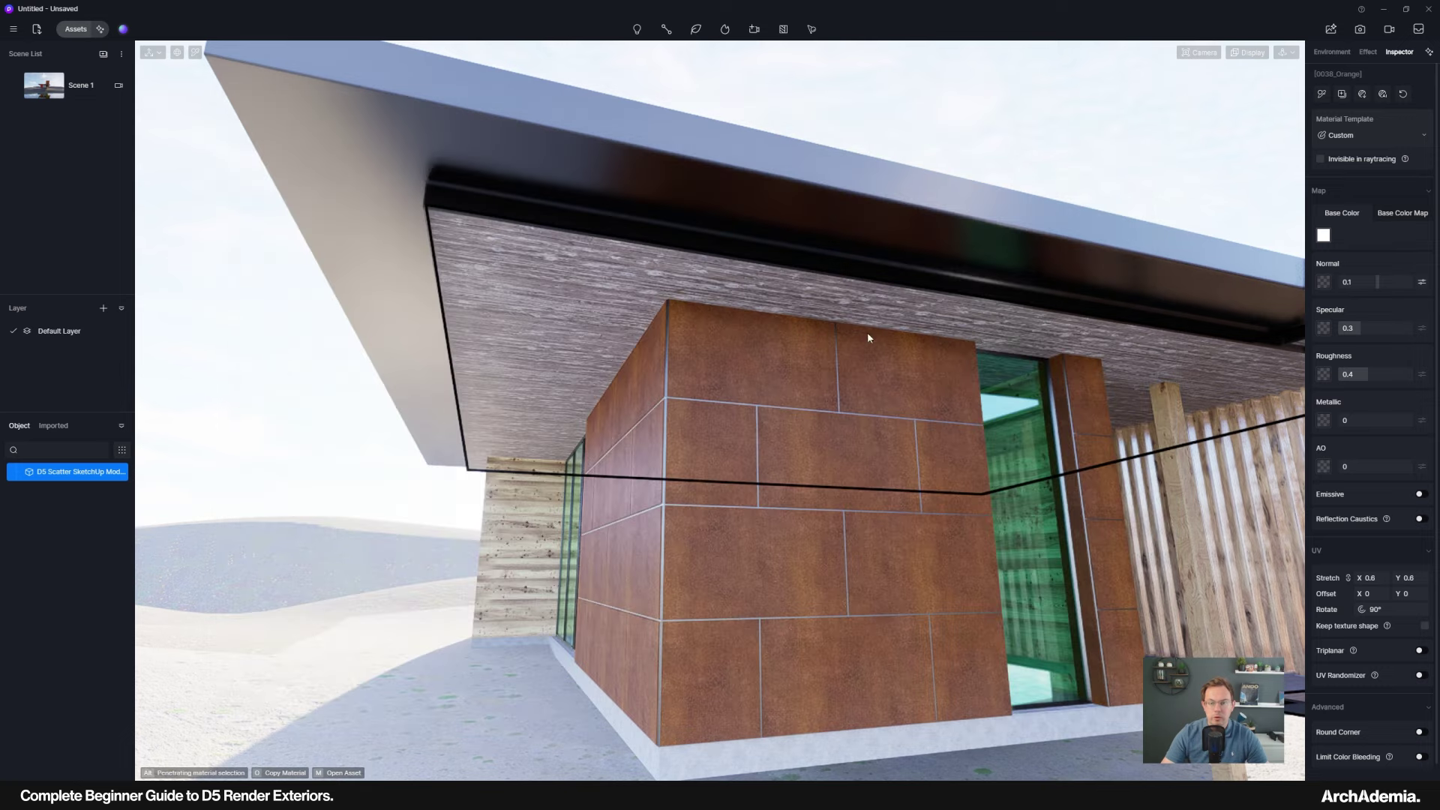
{"action": "left_click", "coordinate": [1324, 328]}
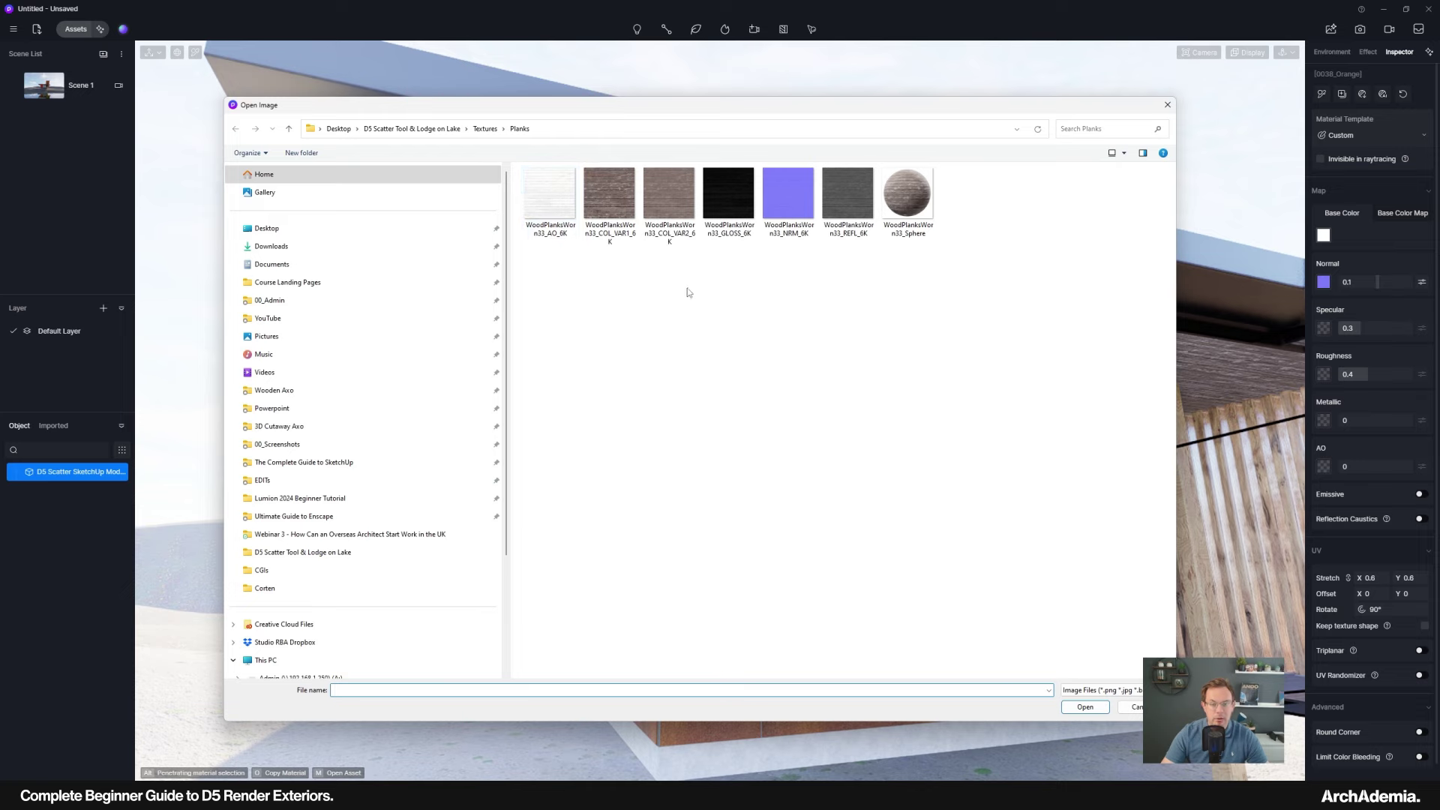
{"action": "double_click", "coordinate": [832, 207]}
Load WoodPlanksWorn33_GLOSS_6K as the soffit's roughness map and invert it, keeping the Linear color space.
{"action": "left_click", "coordinate": [1323, 375]}
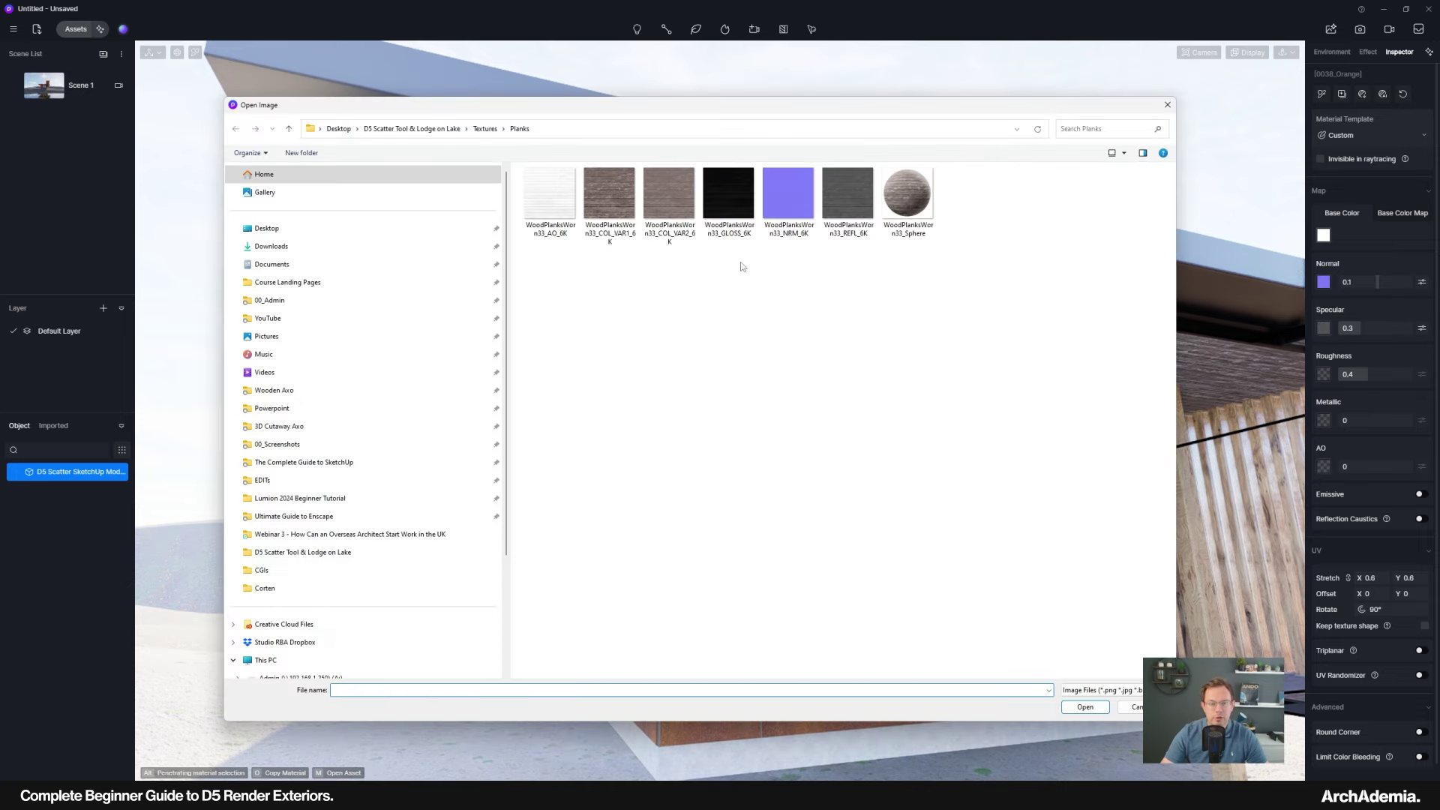
{"action": "double_click", "coordinate": [729, 193]}
{"action": "left_click", "coordinate": [1421, 374]}
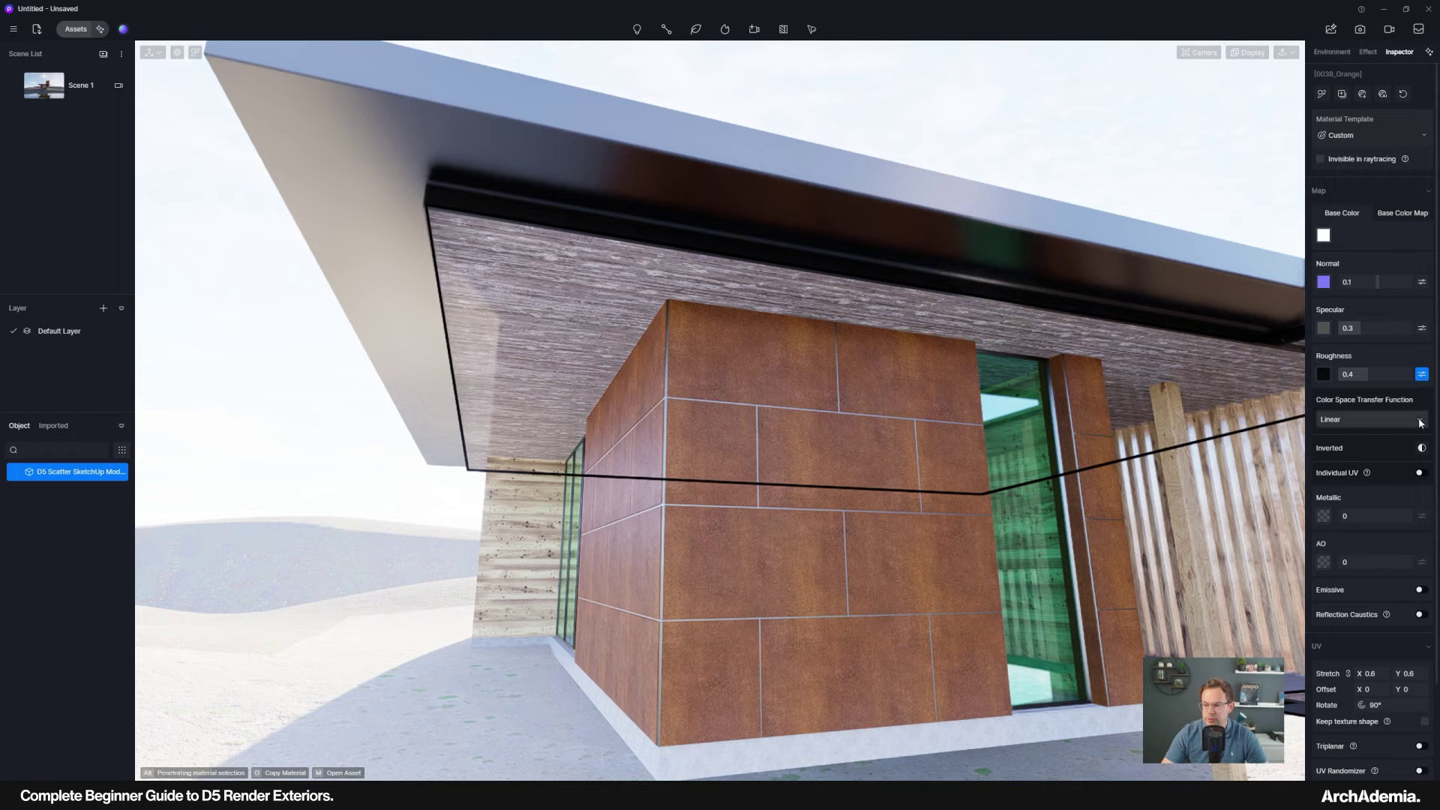
{"action": "left_click", "coordinate": [1421, 449]}
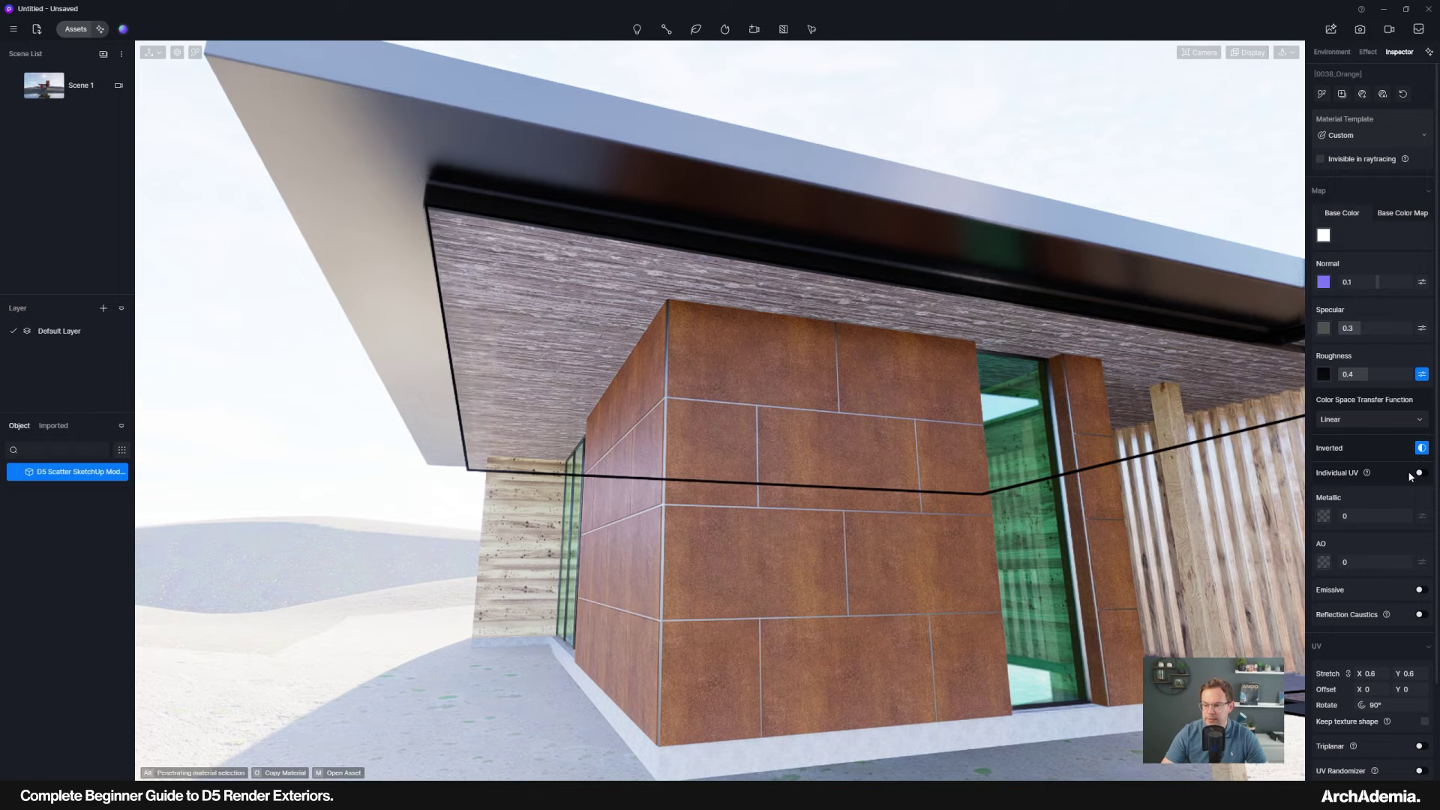
Load WoodPlanksWorn33_AO_6K as the soffit's AO map and enable Round Corner on the material.
{"action": "left_click", "coordinate": [1324, 562]}
{"action": "double_click", "coordinate": [555, 206]}
{"action": "scroll", "coordinate": [686, 352], "scroll_direction": "up", "scroll_amount": 5}
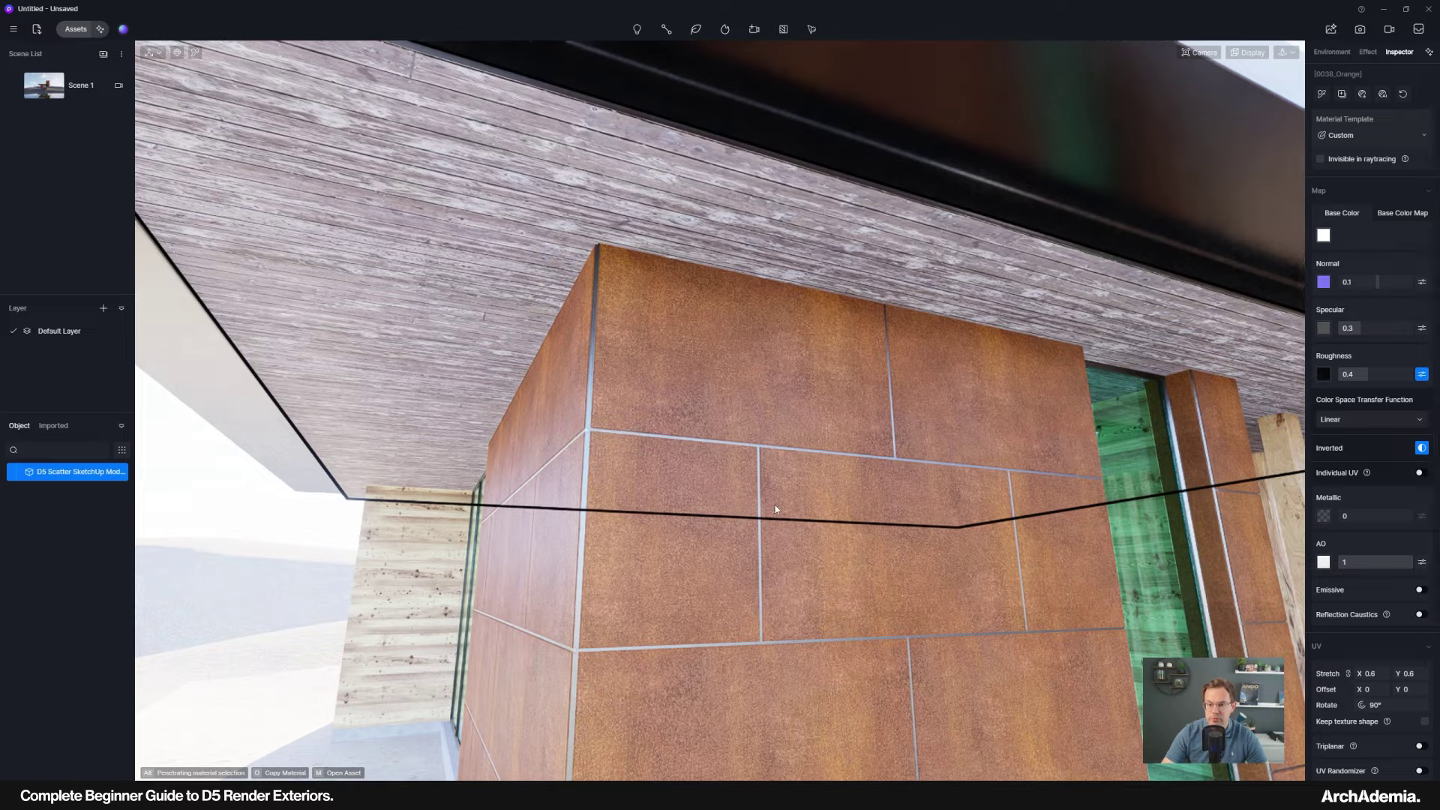
{"action": "scroll", "coordinate": [776, 509], "scroll_direction": "down", "scroll_amount": 6}
{"action": "scroll", "coordinate": [1384, 691], "scroll_direction": "down", "scroll_amount": 3}
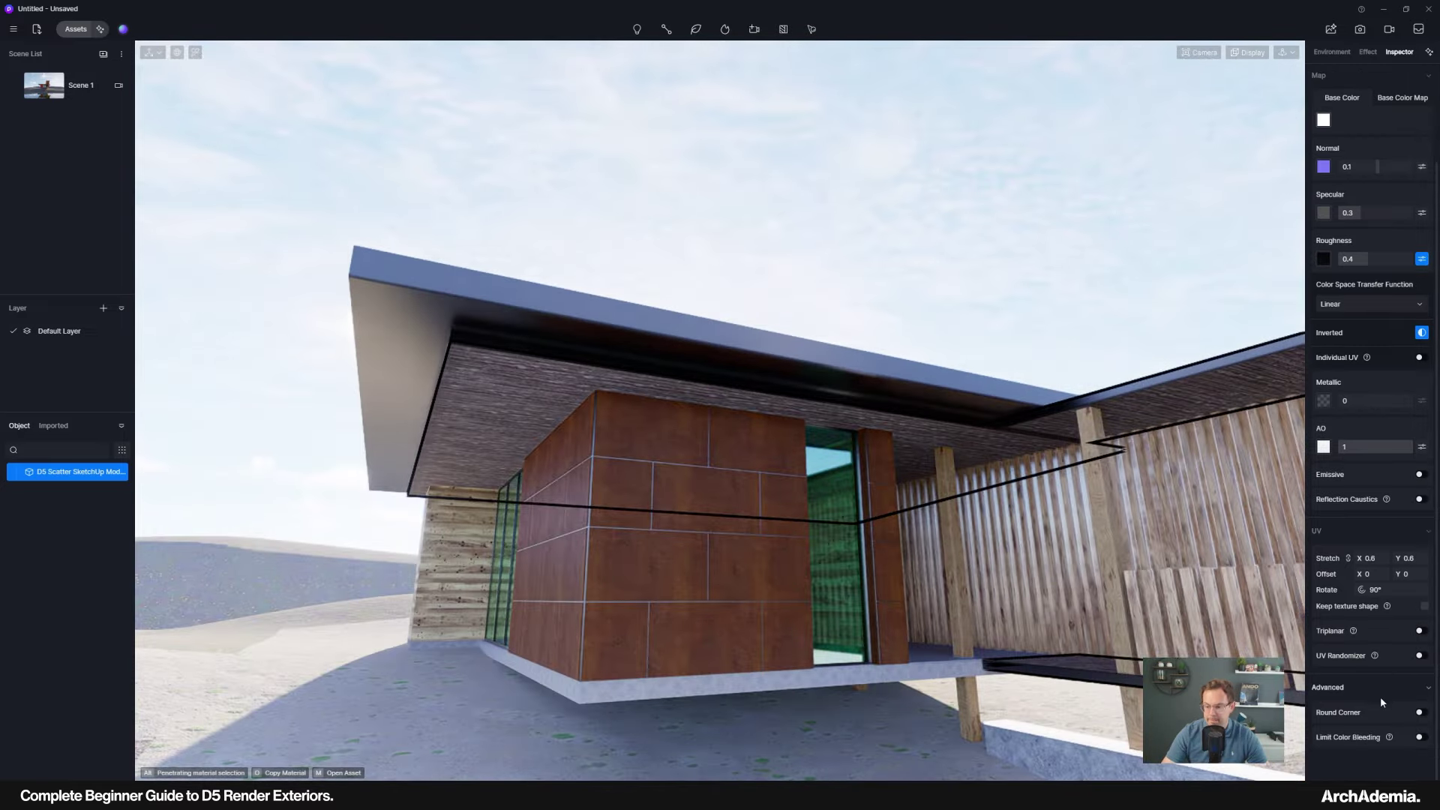
Recall the Scene 1 view and check the lodge's new materials in two-point perspective.
{"action": "middle_click_drag", "start_coordinate": [907, 545], "coordinate": [629, 544]}
{"action": "scroll", "coordinate": [638, 515], "scroll_direction": "down", "scroll_amount": 3}
{"action": "scroll", "coordinate": [641, 546], "scroll_direction": "down", "scroll_amount": 3}
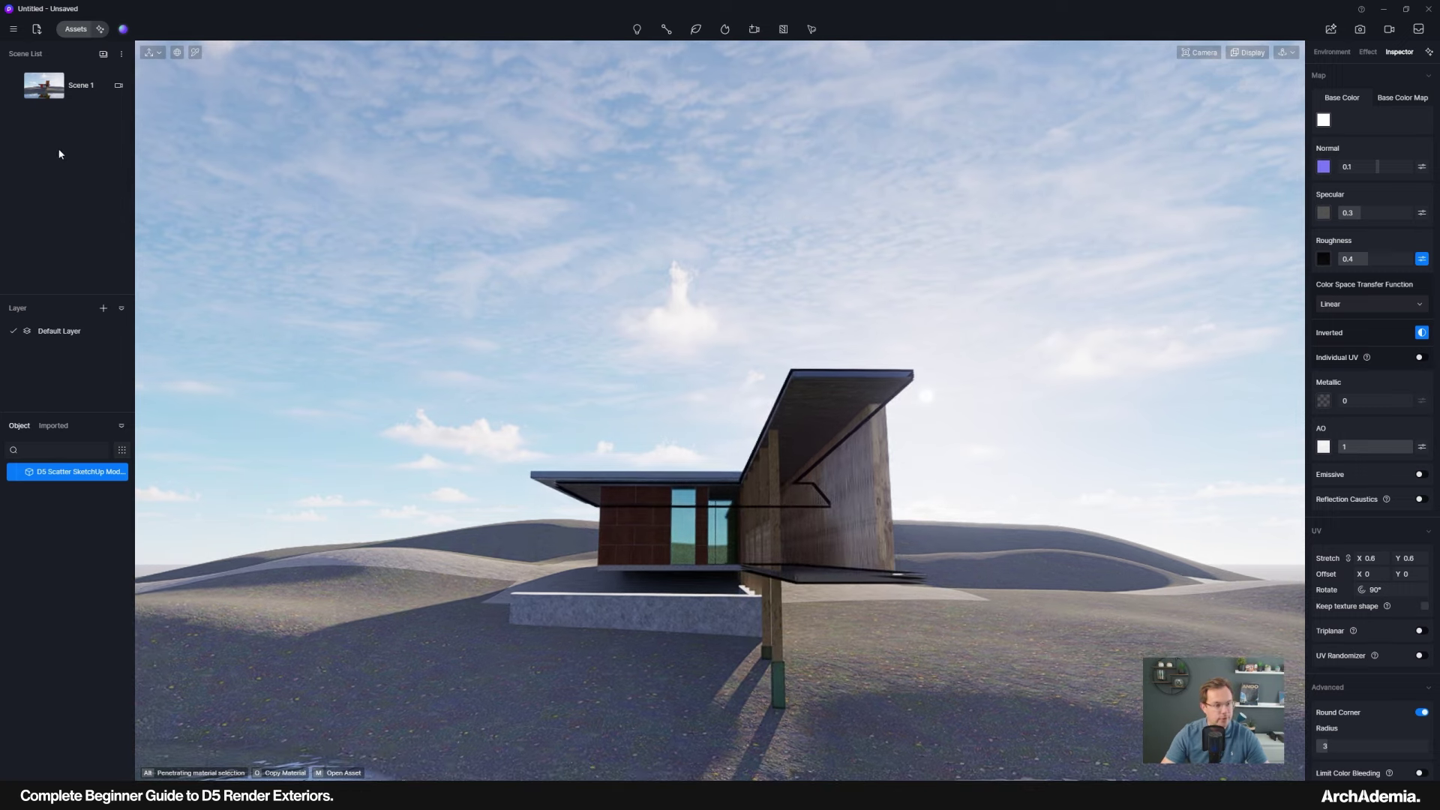
{"action": "left_click", "coordinate": [75, 88]}
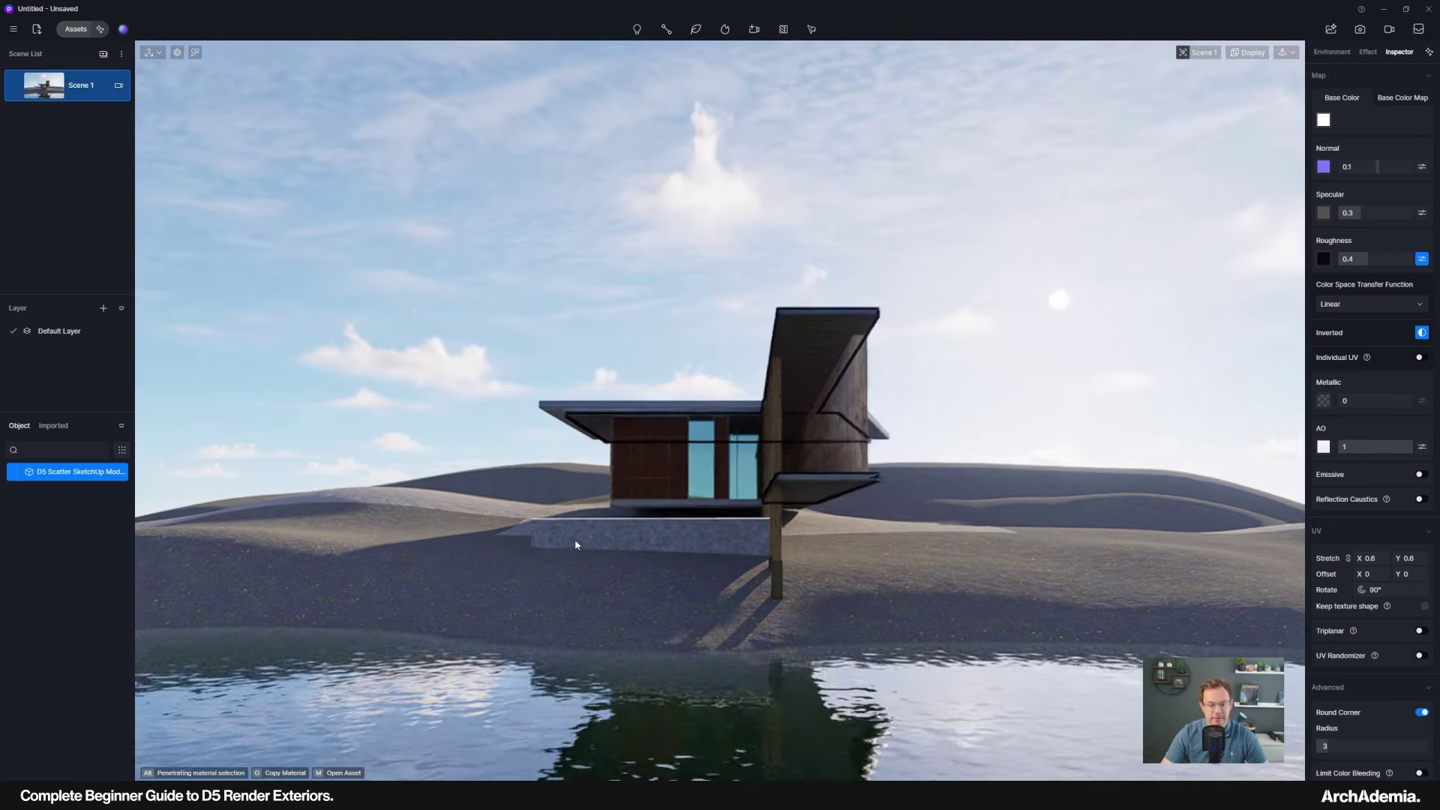
{"action": "key", "text": "p"}
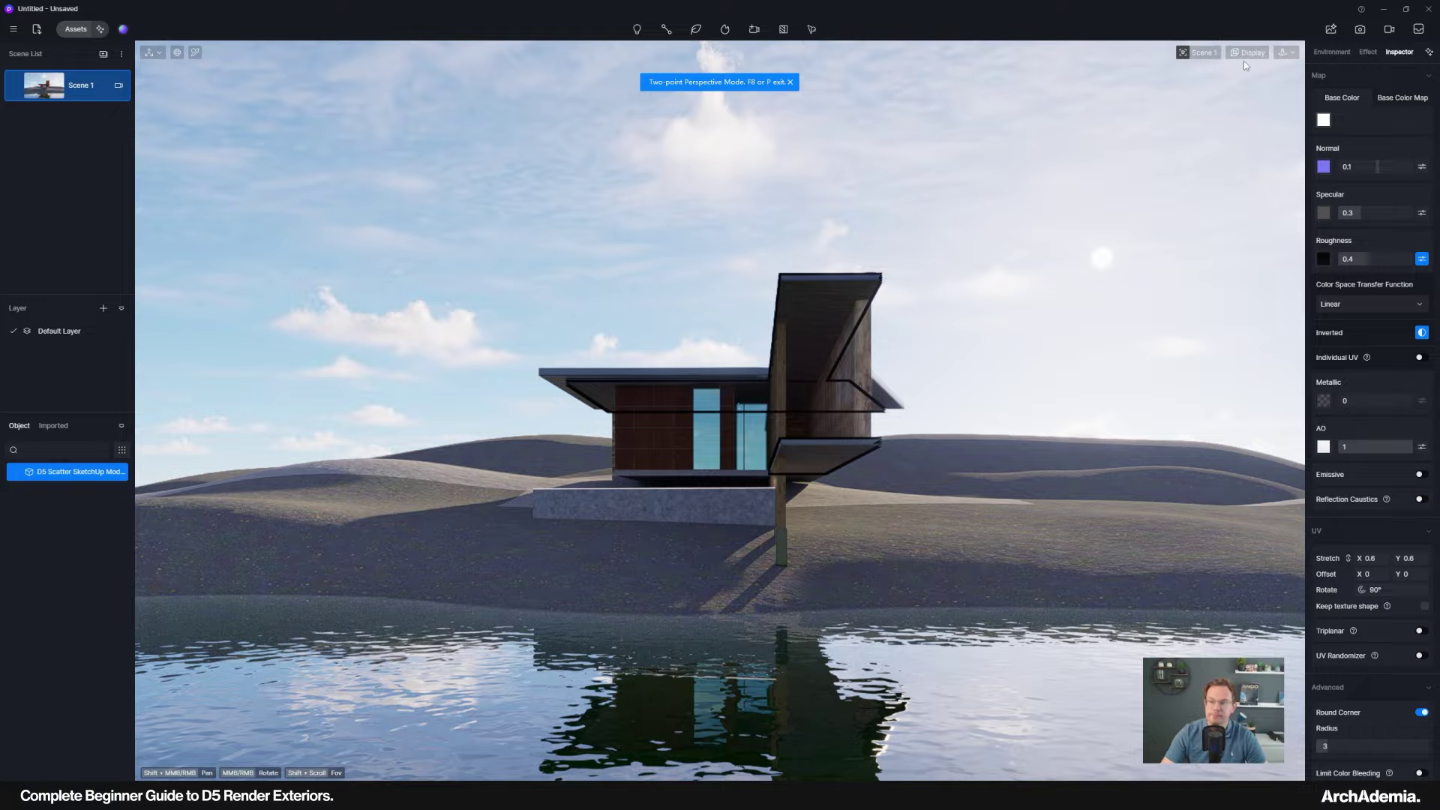
{"action": "left_click", "coordinate": [1203, 54]}
{"action": "left_click", "coordinate": [1183, 302]}
Reduce the base color saturation of the lodge's Green Curtain Wall Glass to 15.
{"action": "middle_click_drag", "start_coordinate": [615, 494], "coordinate": [865, 530]}
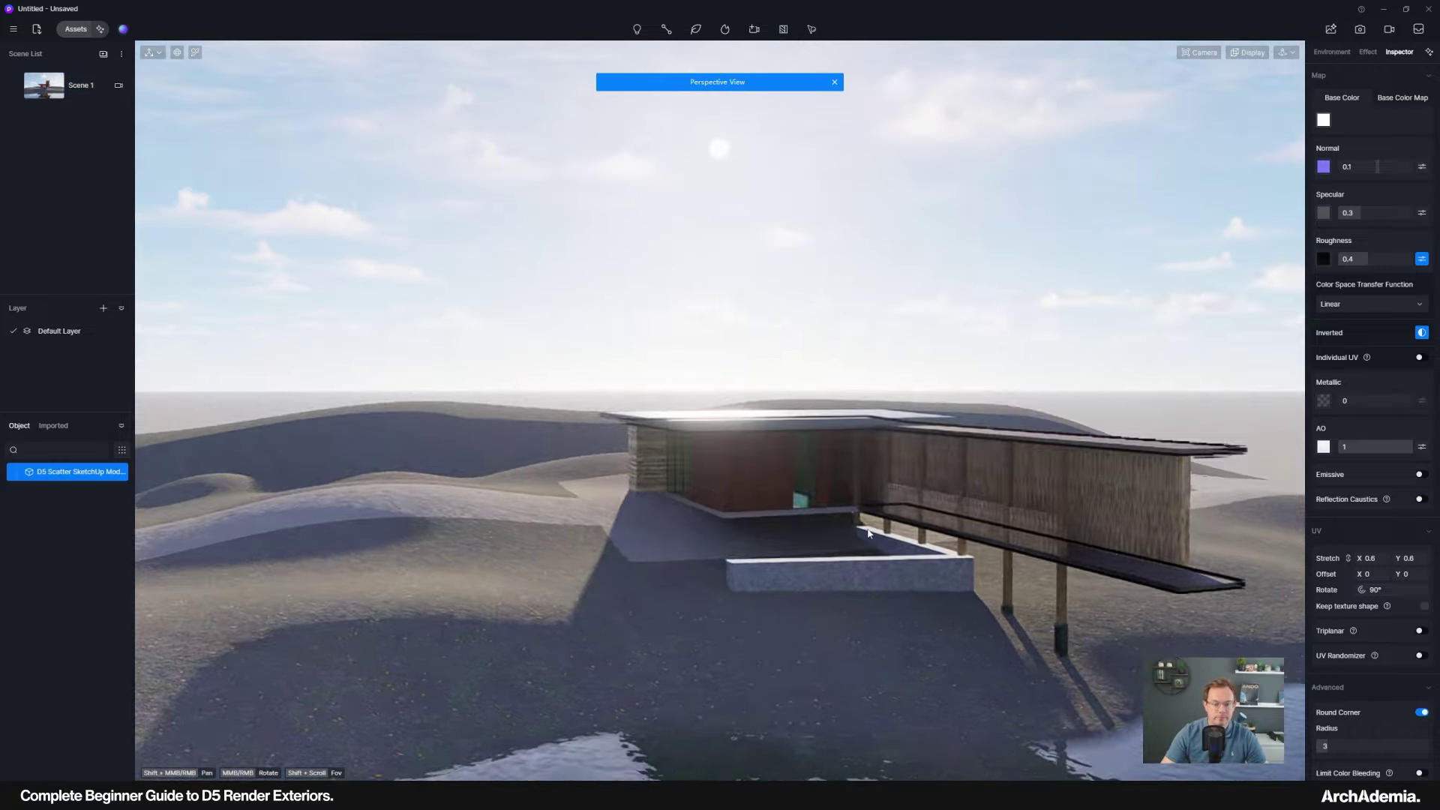
{"action": "scroll", "coordinate": [801, 505], "scroll_direction": "up", "scroll_amount": 10}
{"action": "middle_click_drag", "start_coordinate": [600, 439], "coordinate": [602, 279]}
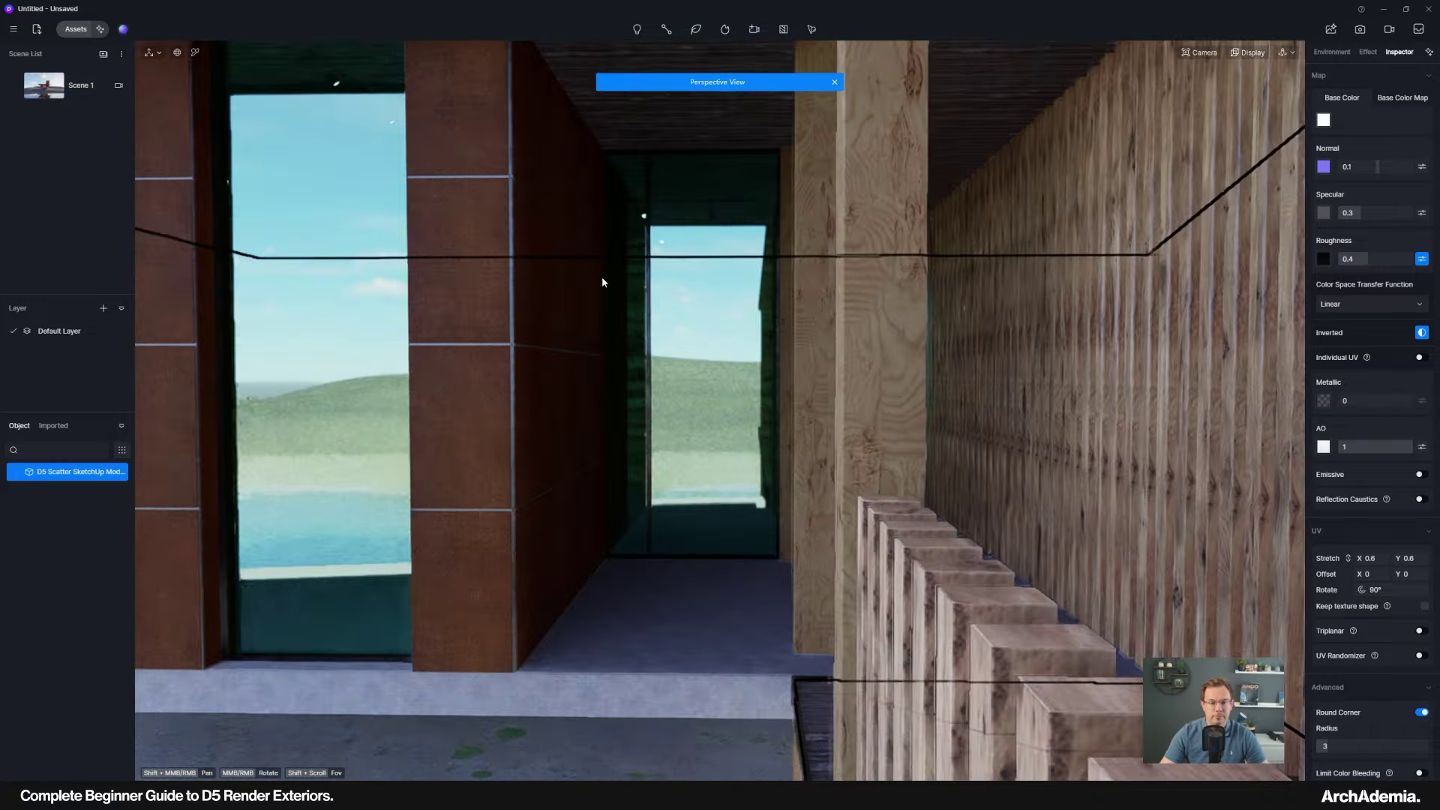
{"action": "scroll", "coordinate": [736, 332], "scroll_direction": "up", "scroll_amount": 8}
{"action": "scroll", "coordinate": [714, 359], "scroll_direction": "down", "scroll_amount": 2}
{"action": "middle_click_drag", "start_coordinate": [691, 373], "coordinate": [959, 506]}
{"action": "middle_click_drag", "start_coordinate": [495, 398], "coordinate": [757, 459]}
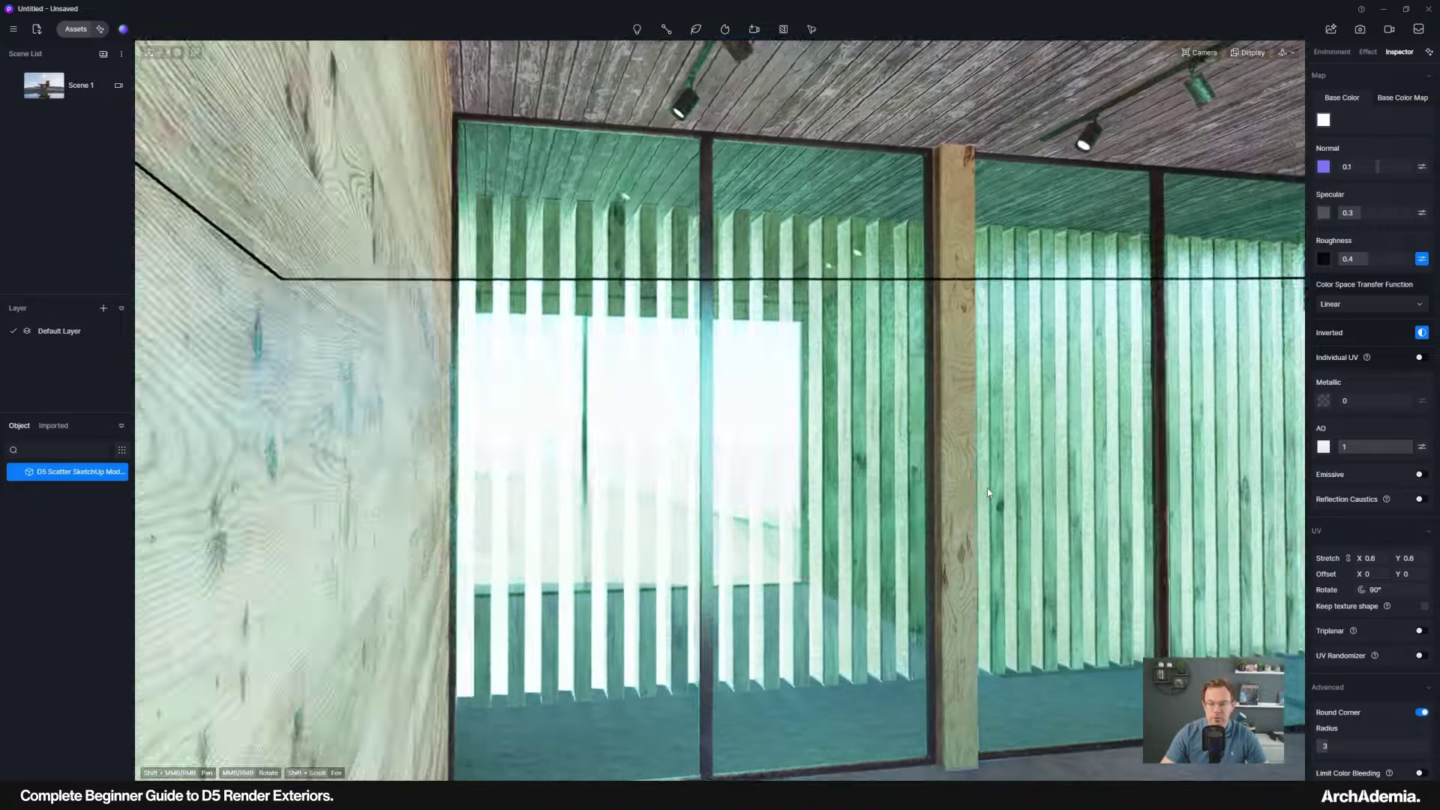
{"action": "scroll", "coordinate": [637, 463], "scroll_direction": "down", "scroll_amount": 5}
{"action": "scroll", "coordinate": [846, 476], "scroll_direction": "down", "scroll_amount": 5}
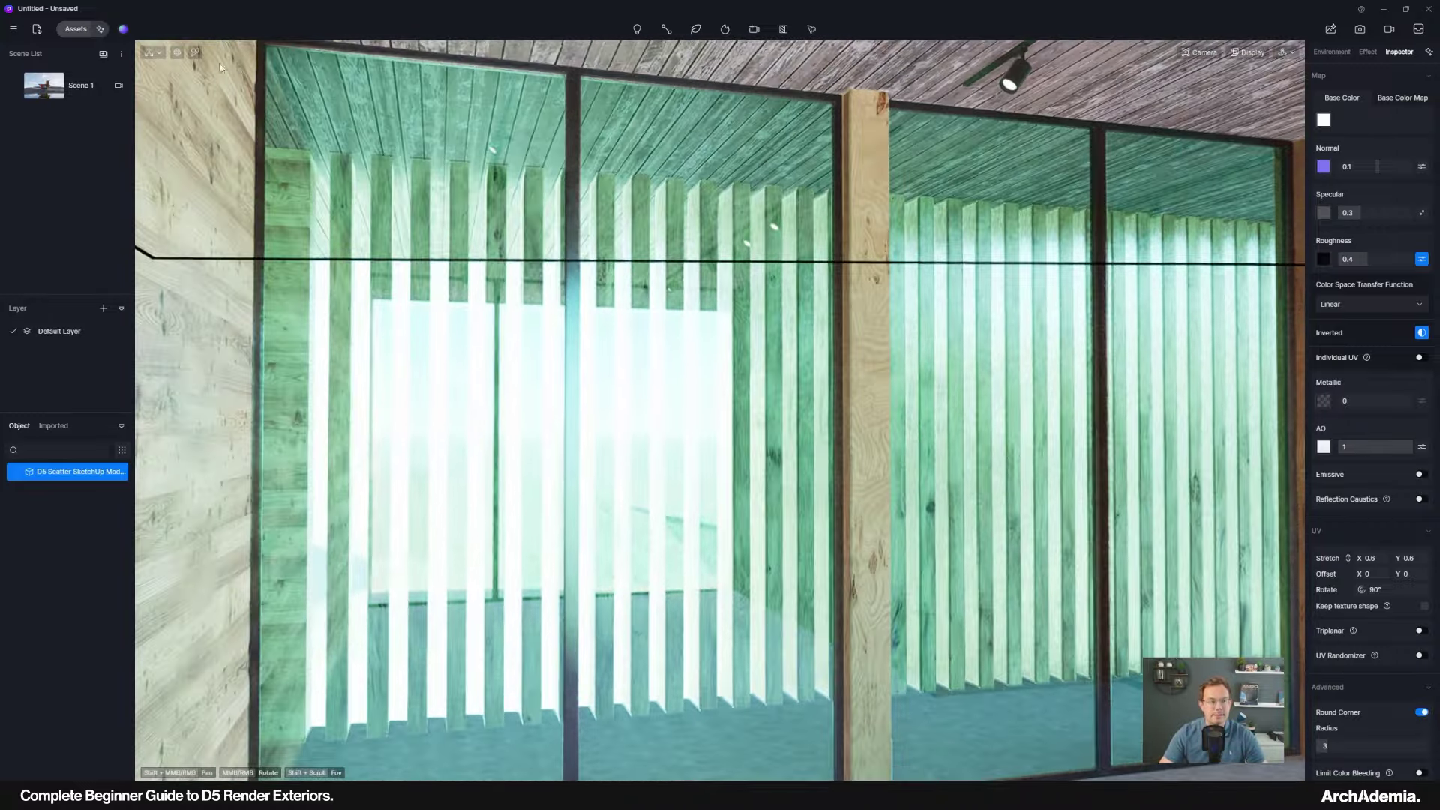
{"action": "left_click", "coordinate": [195, 51]}
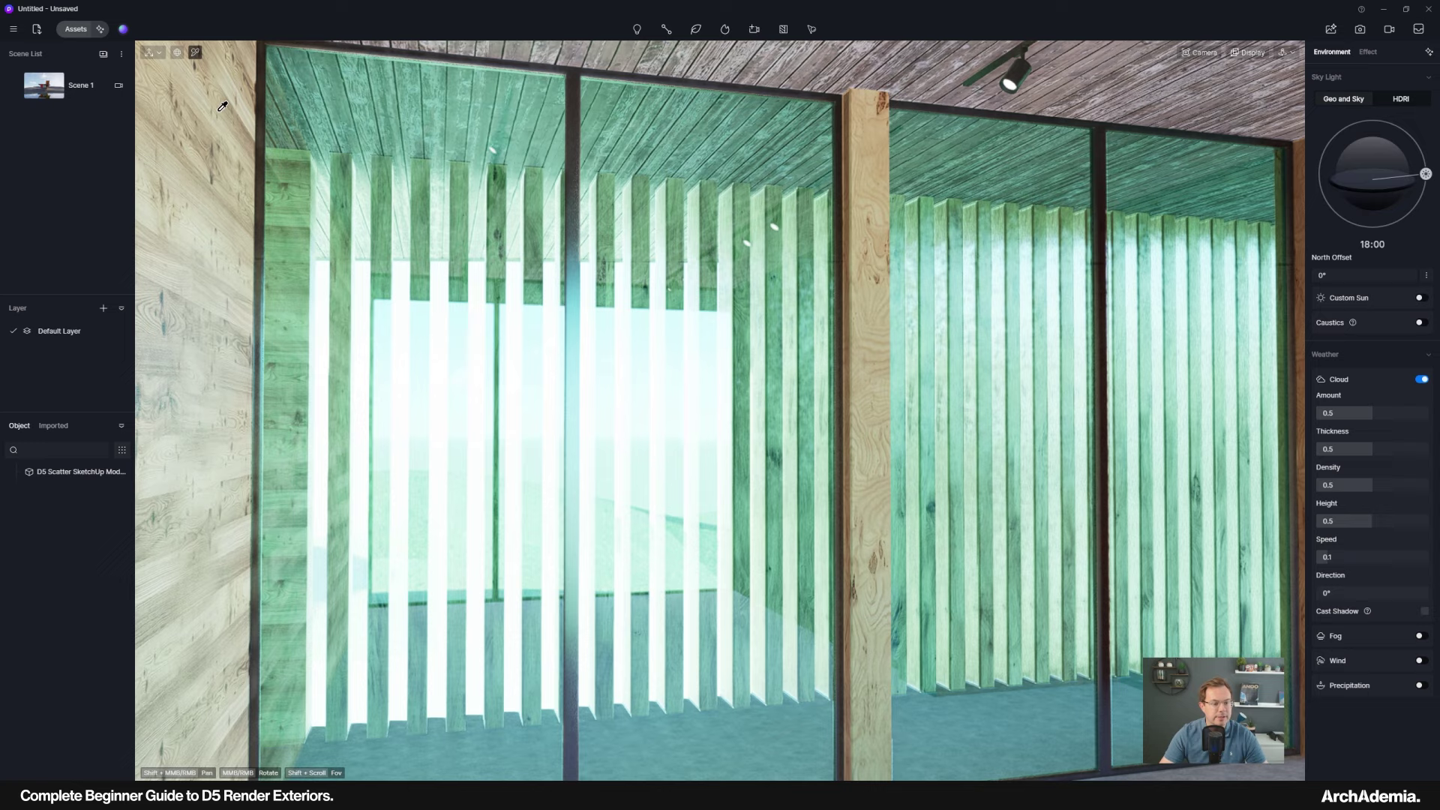
{"action": "left_click", "coordinate": [530, 587]}
{"action": "left_click", "coordinate": [1325, 213]}
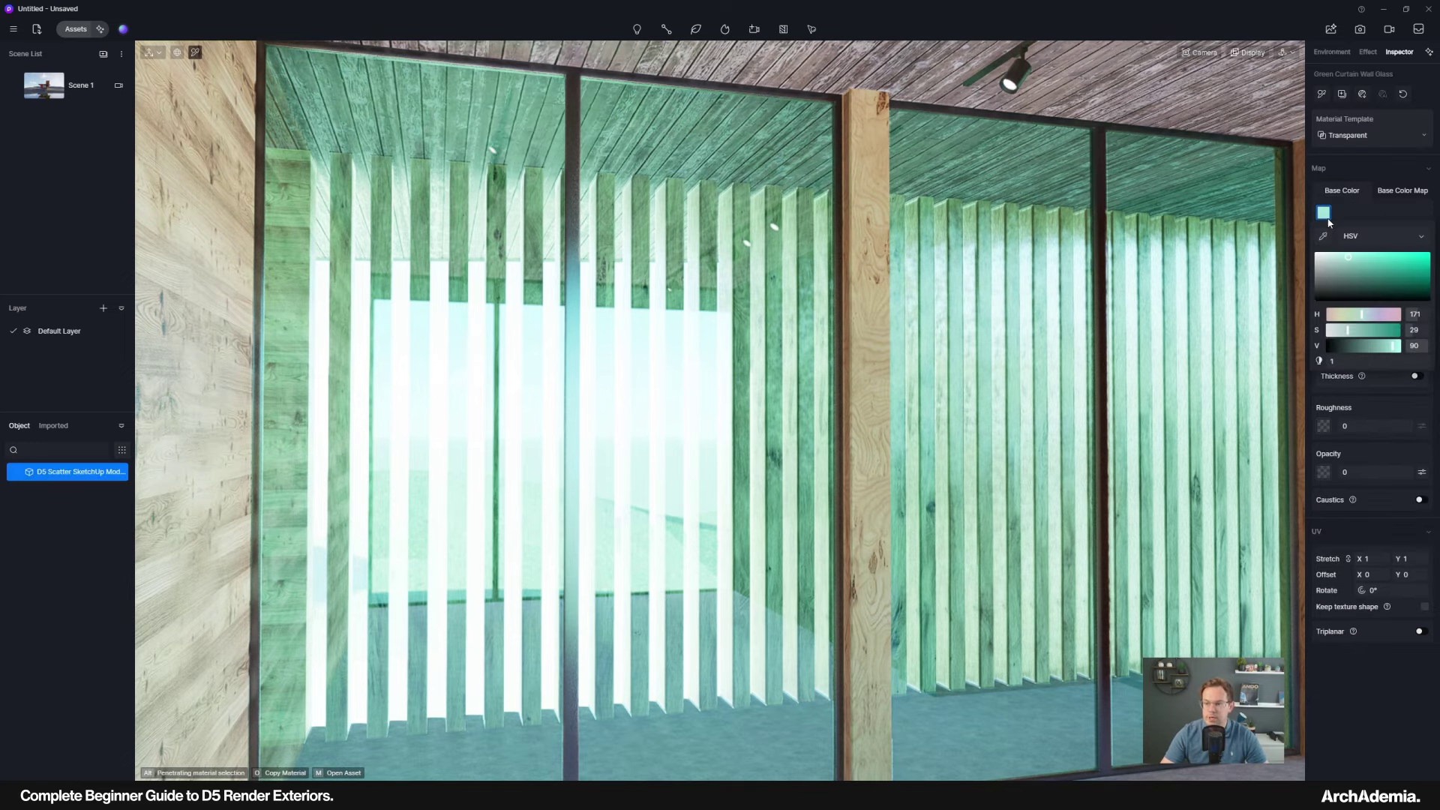
{"action": "left_click_drag", "start_coordinate": [1347, 330], "coordinate": [1337, 330]}
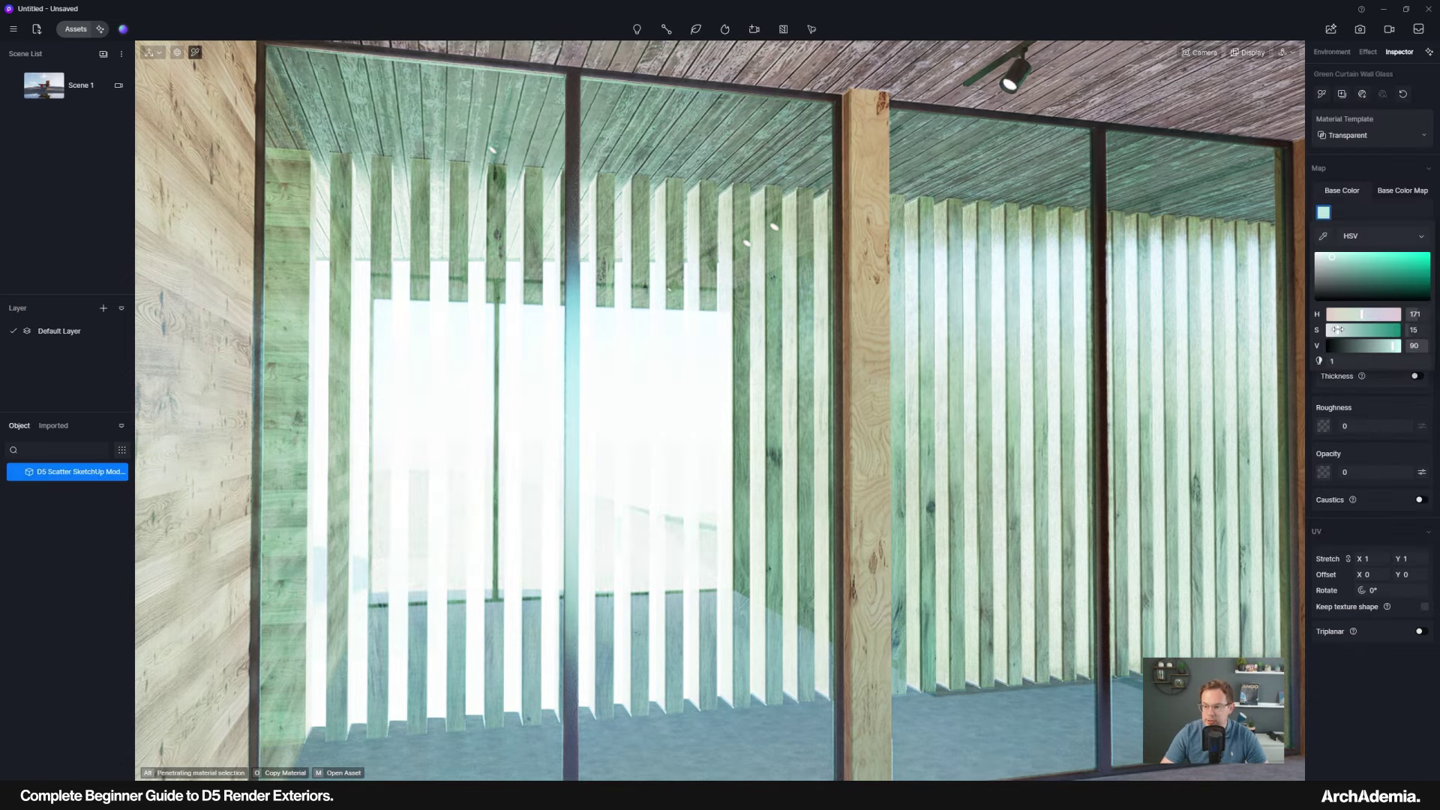
{"action": "left_click", "coordinate": [945, 489]}
Copy the terrain's Dry Deciduous Grassland material onto the plain green ground strip at the lake's near edge.
{"action": "scroll", "coordinate": [945, 489], "scroll_direction": "down", "scroll_amount": 15}
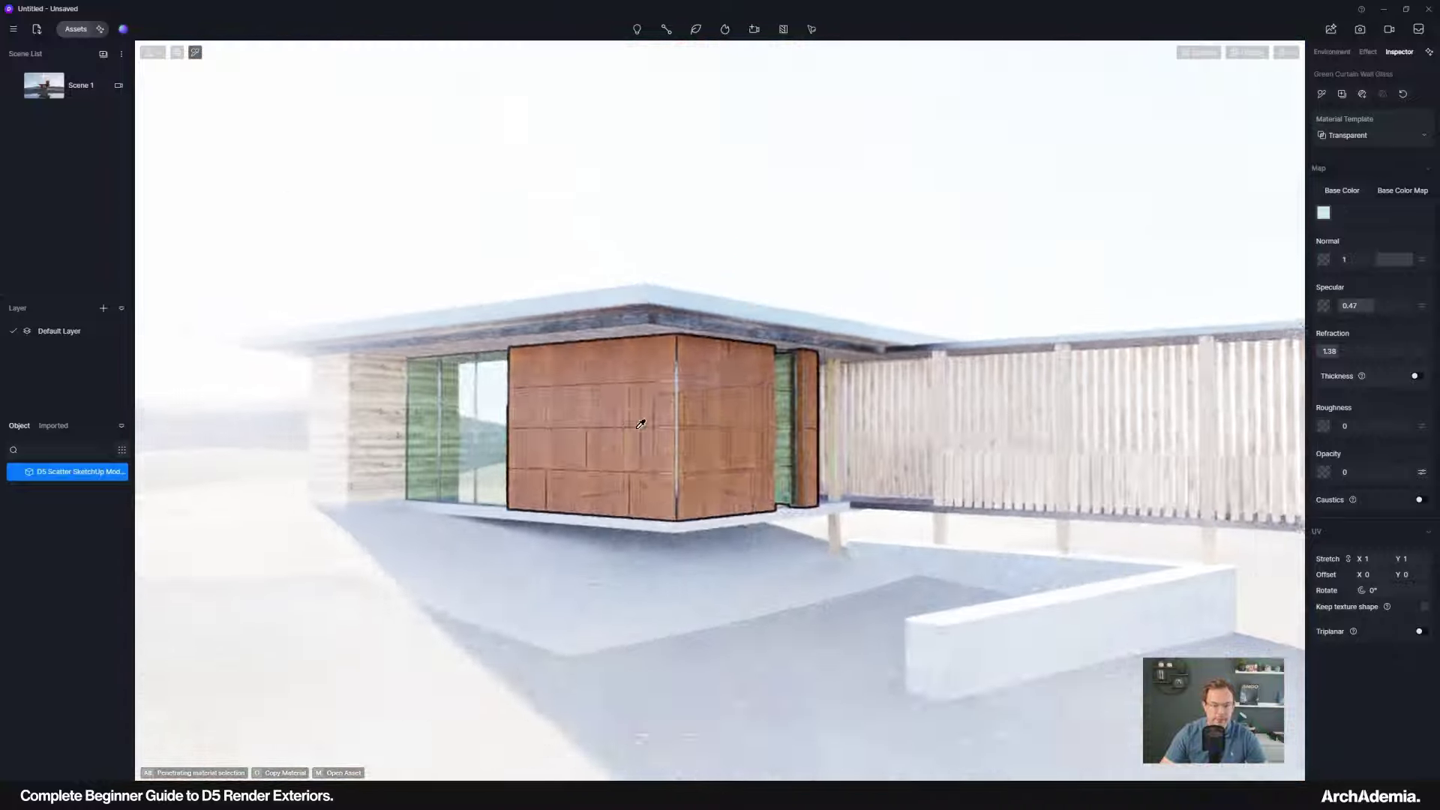
{"action": "middle_click_drag", "start_coordinate": [640, 422], "coordinate": [585, 540]}
{"action": "scroll", "coordinate": [521, 462], "scroll_direction": "down", "scroll_amount": 8}
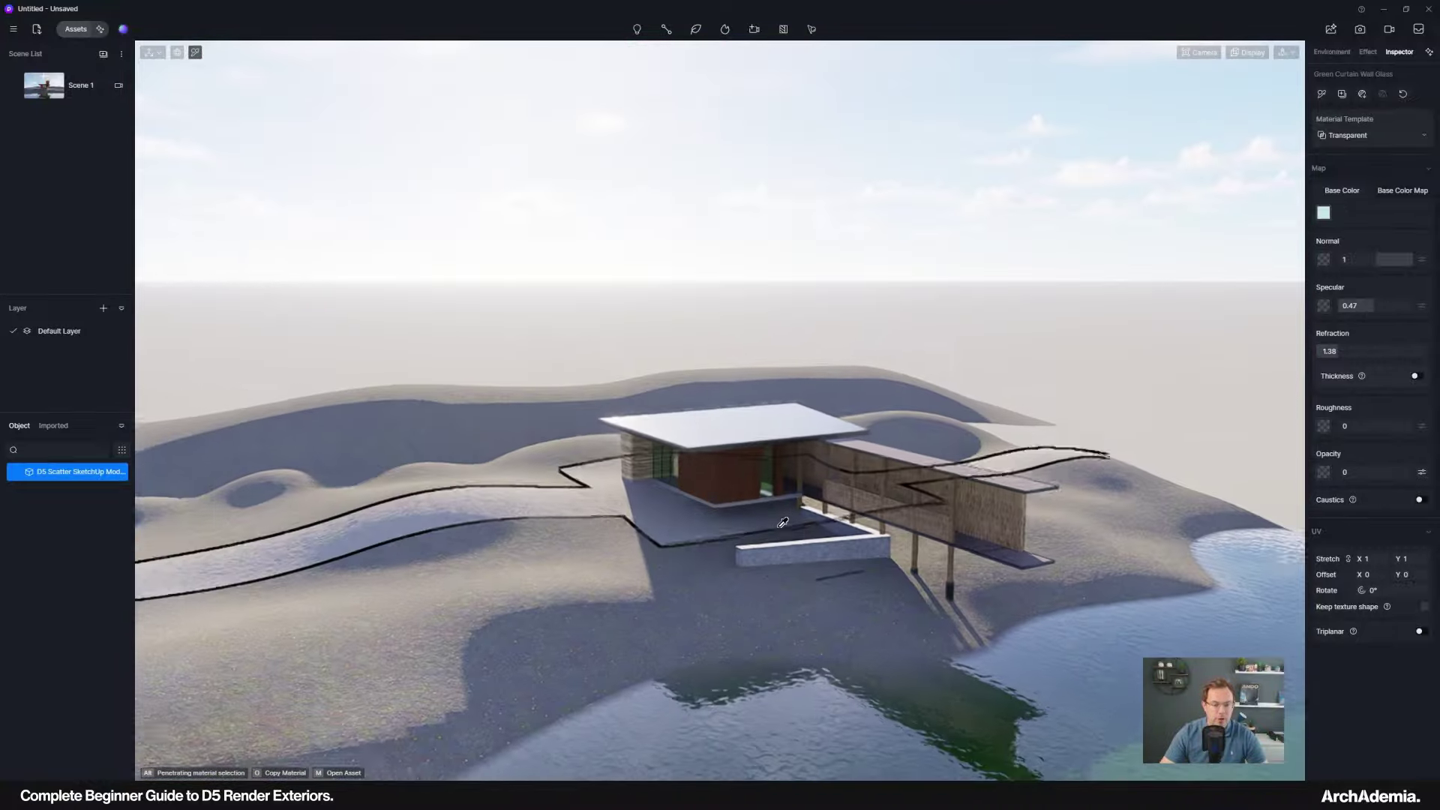
{"action": "scroll", "coordinate": [757, 450], "scroll_direction": "down", "scroll_amount": 3}
{"action": "middle_click_drag", "start_coordinate": [926, 591], "coordinate": [776, 528]}
{"action": "scroll", "coordinate": [776, 528], "scroll_direction": "down", "scroll_amount": 5}
{"action": "scroll", "coordinate": [774, 543], "scroll_direction": "up", "scroll_amount": 15}
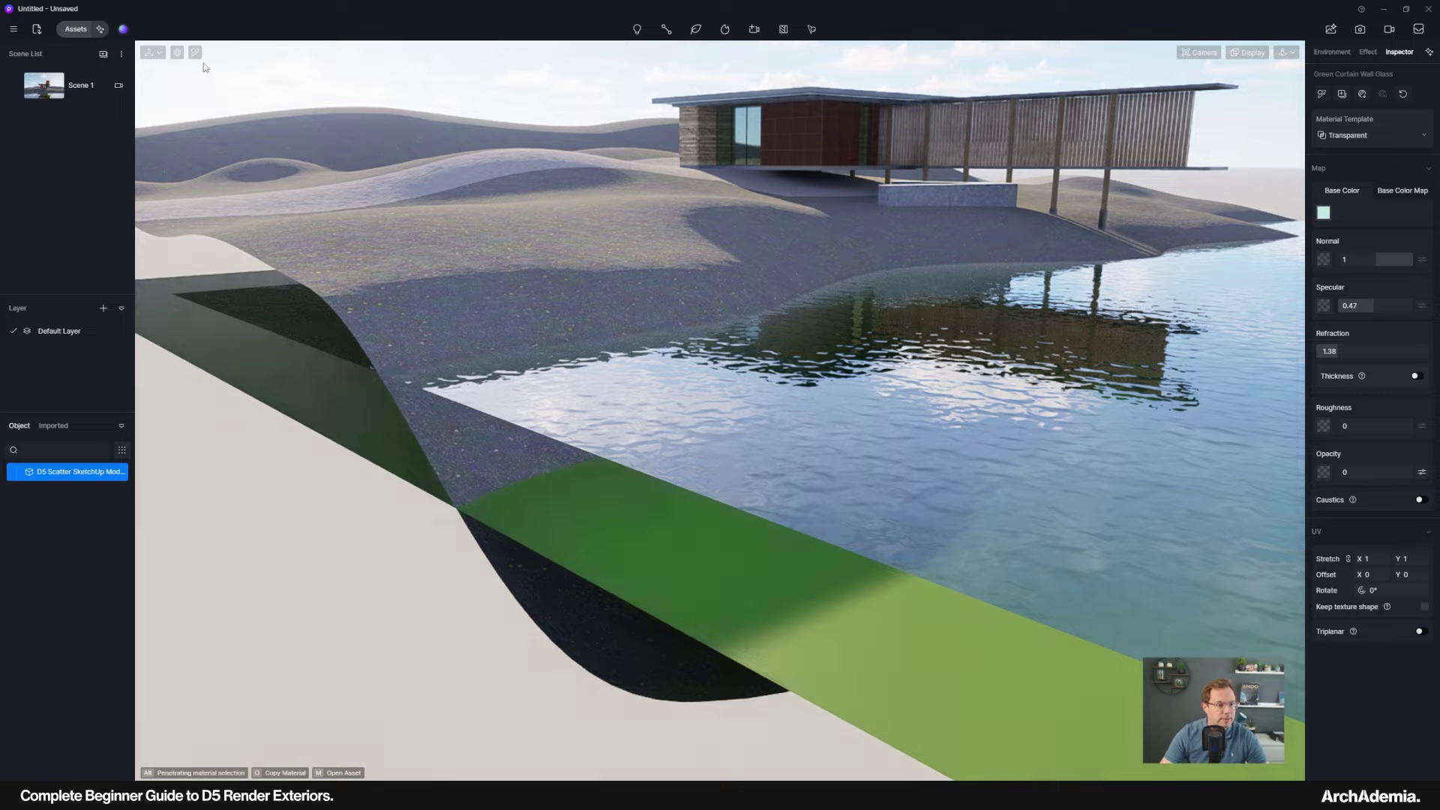
{"action": "left_click", "coordinate": [195, 52]}
{"action": "left_click", "coordinate": [402, 331]}
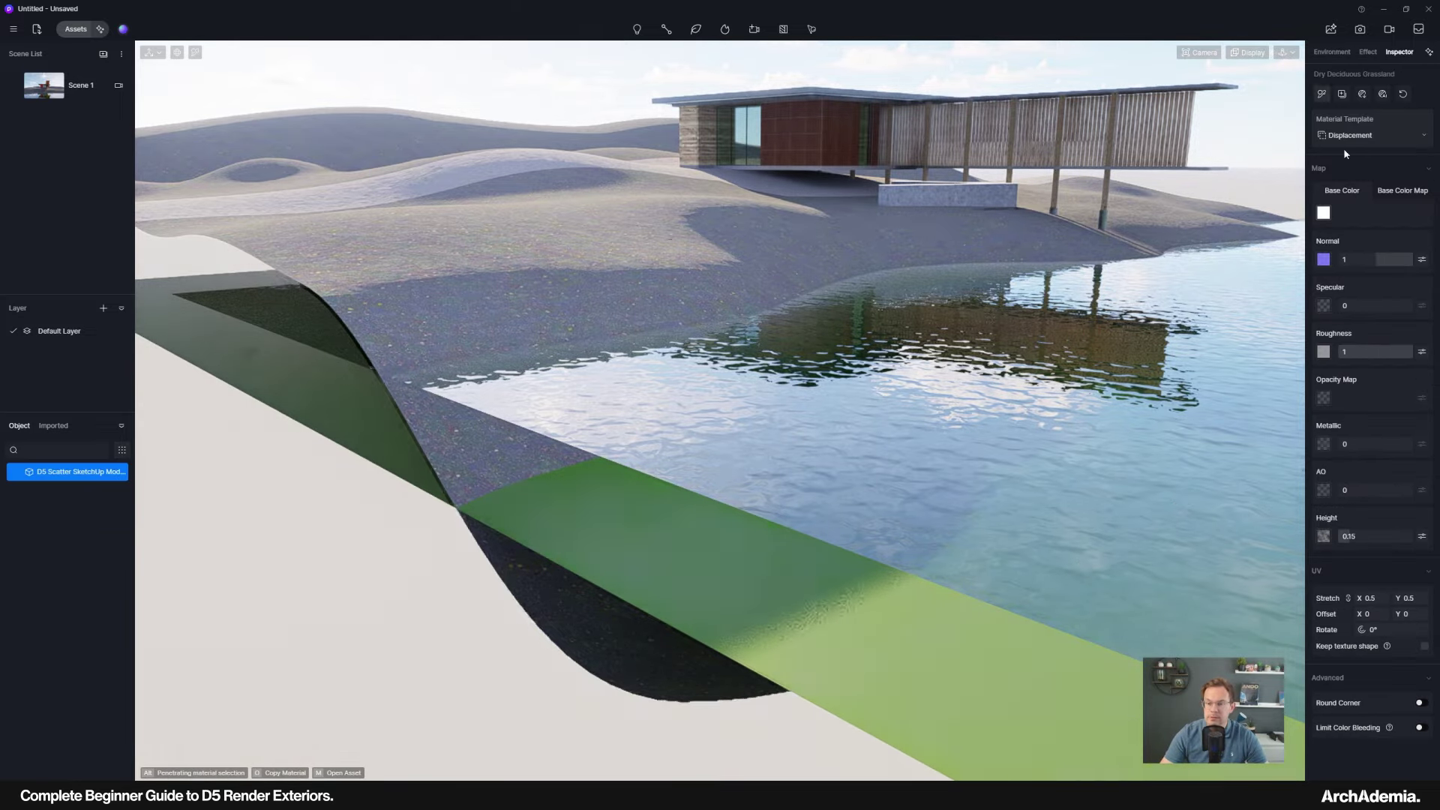
{"action": "key", "text": "o"}
{"action": "left_click", "coordinate": [1061, 691]}
{"action": "key", "text": "Escape"}
Examine the grassland-covered terrain around the lodge and the ground strip at the lake's near edge.
{"action": "scroll", "coordinate": [730, 640], "scroll_direction": "down", "scroll_amount": 2}
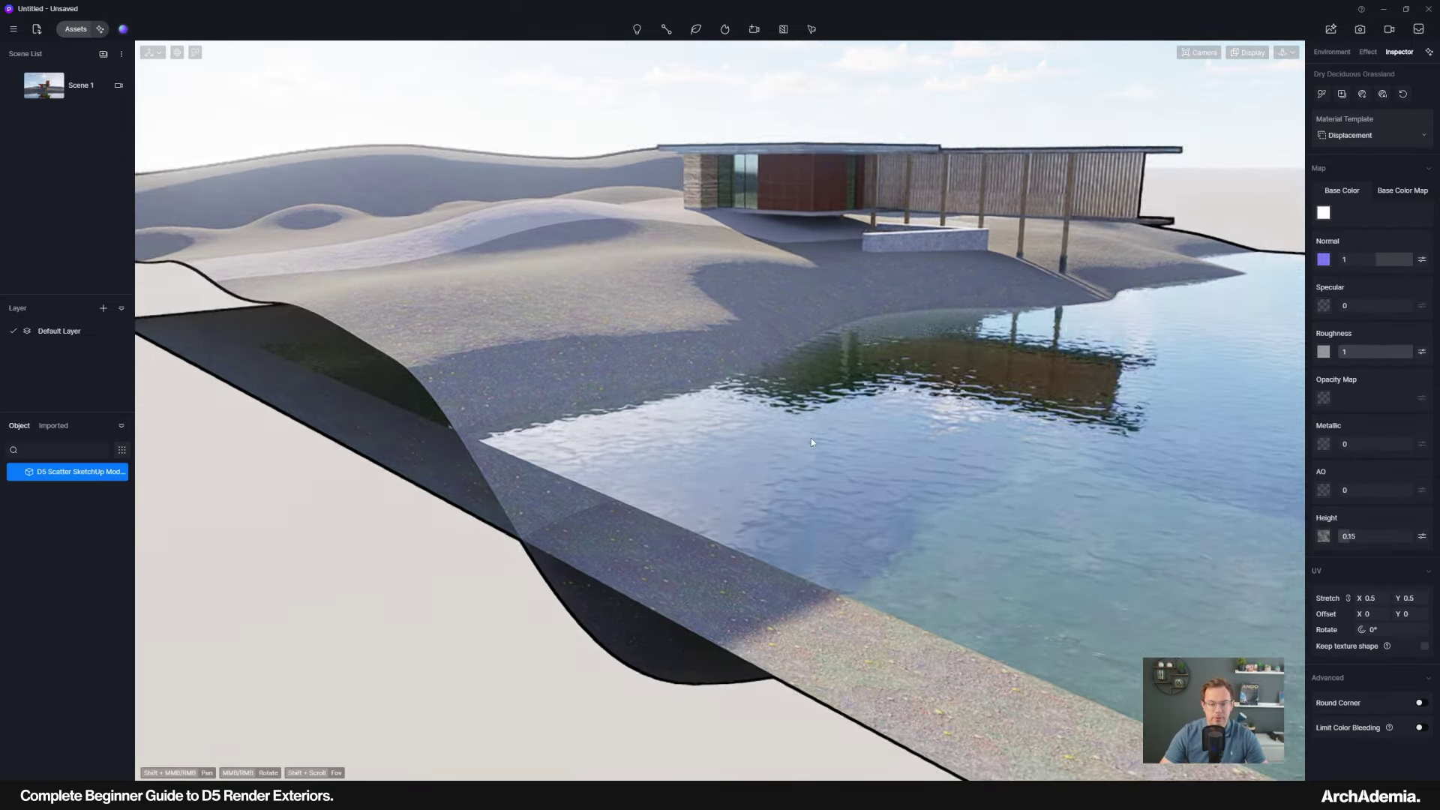
{"action": "scroll", "coordinate": [736, 566], "scroll_direction": "down", "scroll_amount": 3}
{"action": "scroll", "coordinate": [675, 370], "scroll_direction": "up", "scroll_amount": 3}
{"action": "middle_click_drag", "start_coordinate": [740, 383], "coordinate": [668, 470], "text": "shift"}
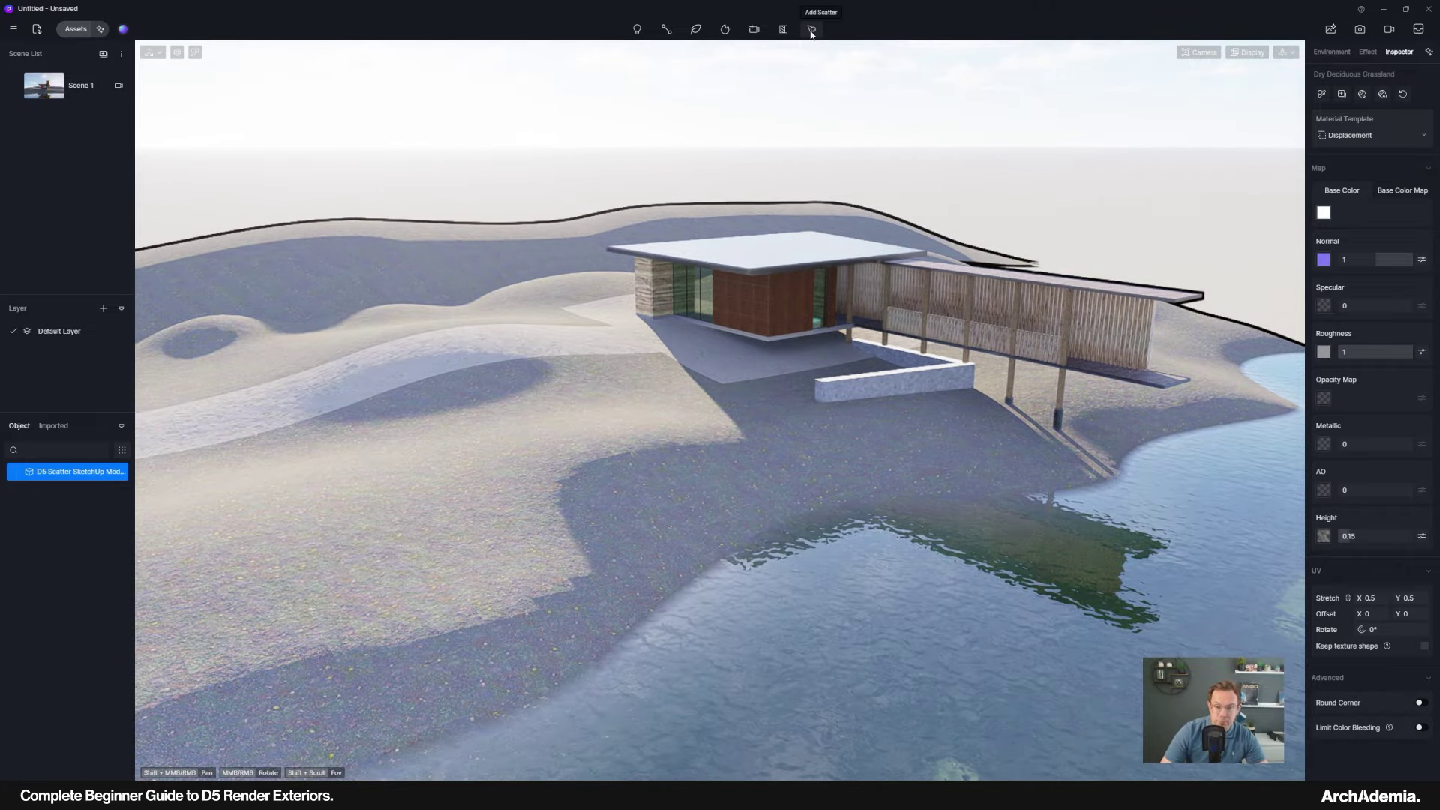
{"action": "middle_click_drag", "start_coordinate": [787, 353], "coordinate": [820, 384]}
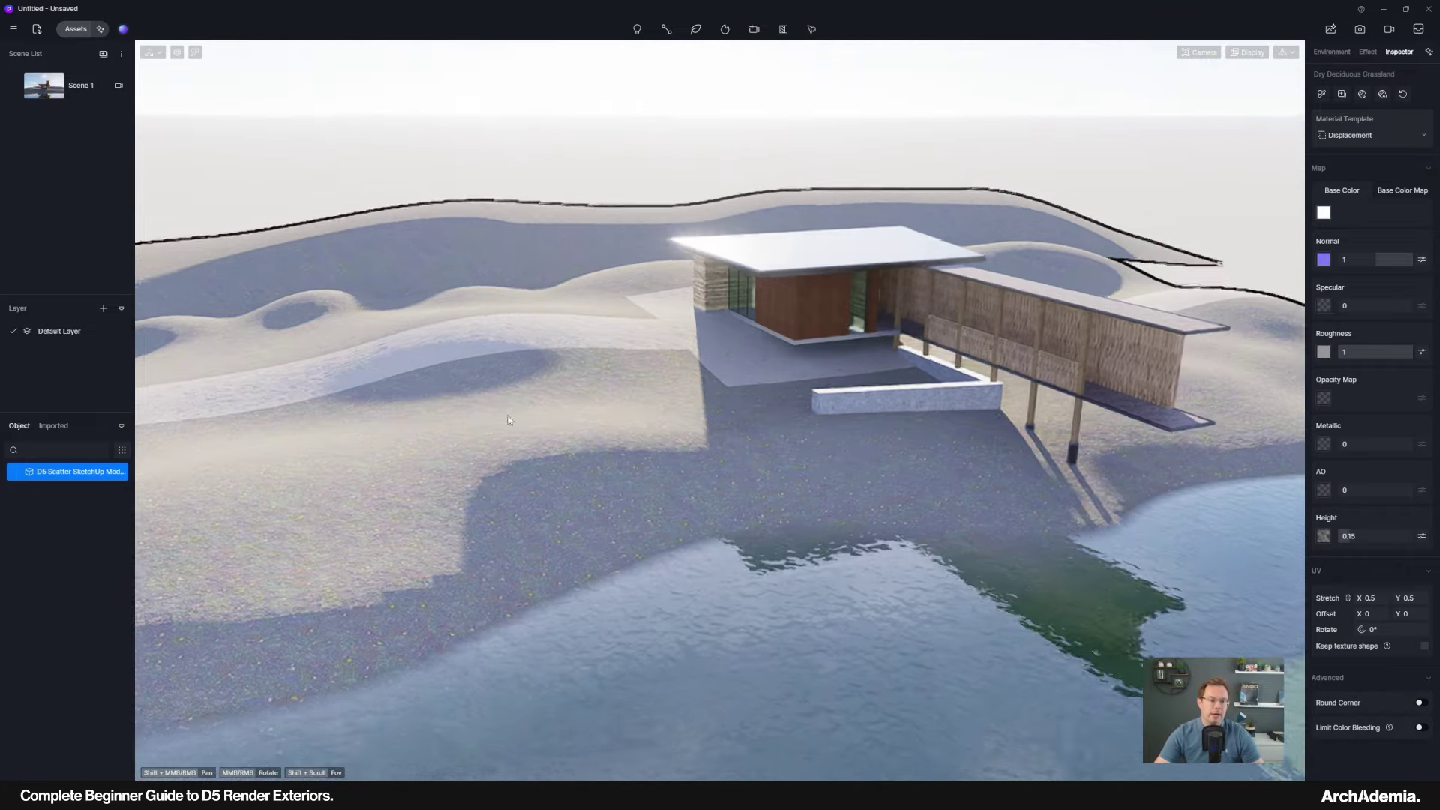
{"action": "scroll", "coordinate": [819, 384], "scroll_direction": "down", "scroll_amount": 3}
{"action": "middle_click_drag", "start_coordinate": [633, 399], "coordinate": [495, 383]}
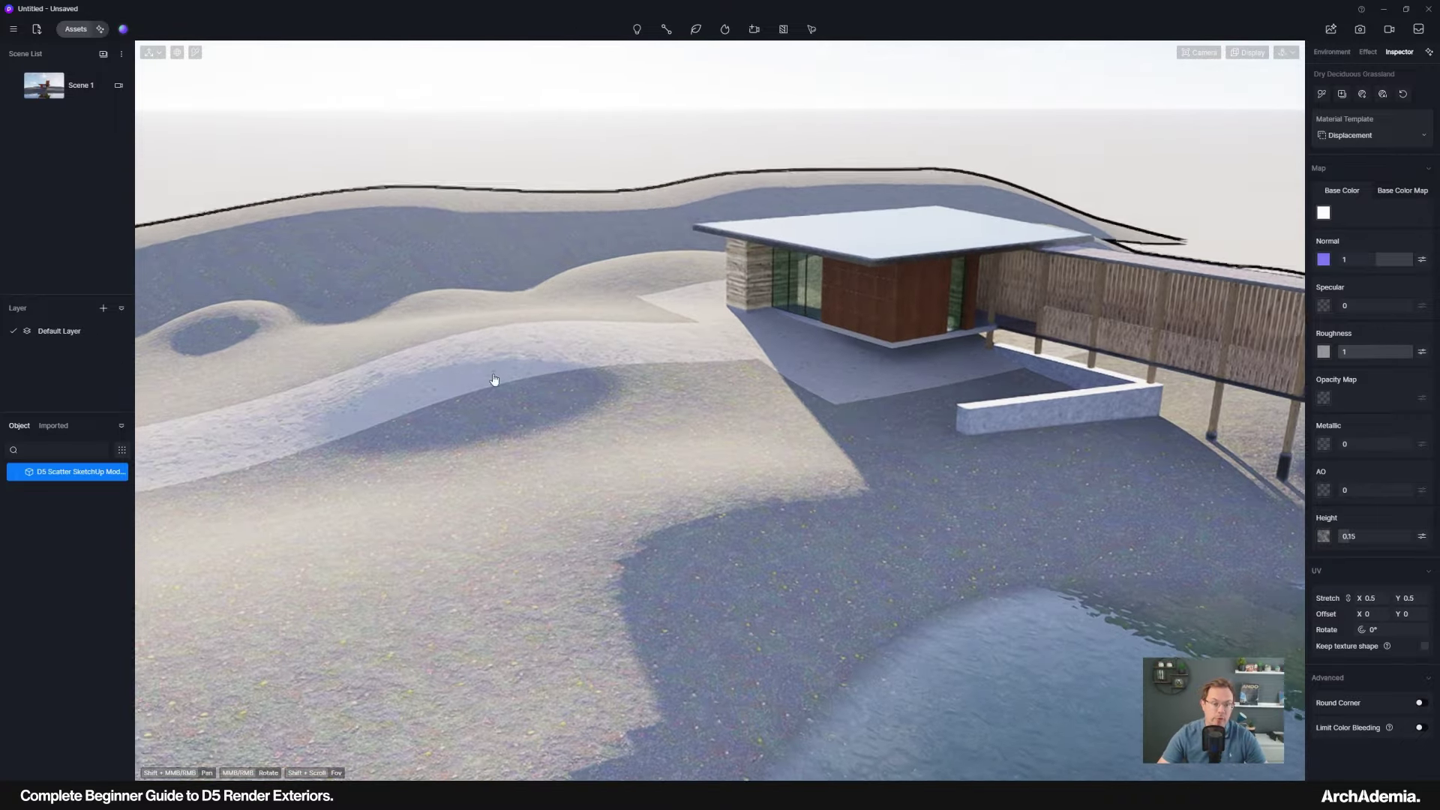
{"action": "middle_click_drag", "start_coordinate": [390, 248], "coordinate": [524, 321], "text": "shift"}
{"action": "scroll", "coordinate": [523, 321], "scroll_direction": "down", "scroll_amount": 3}
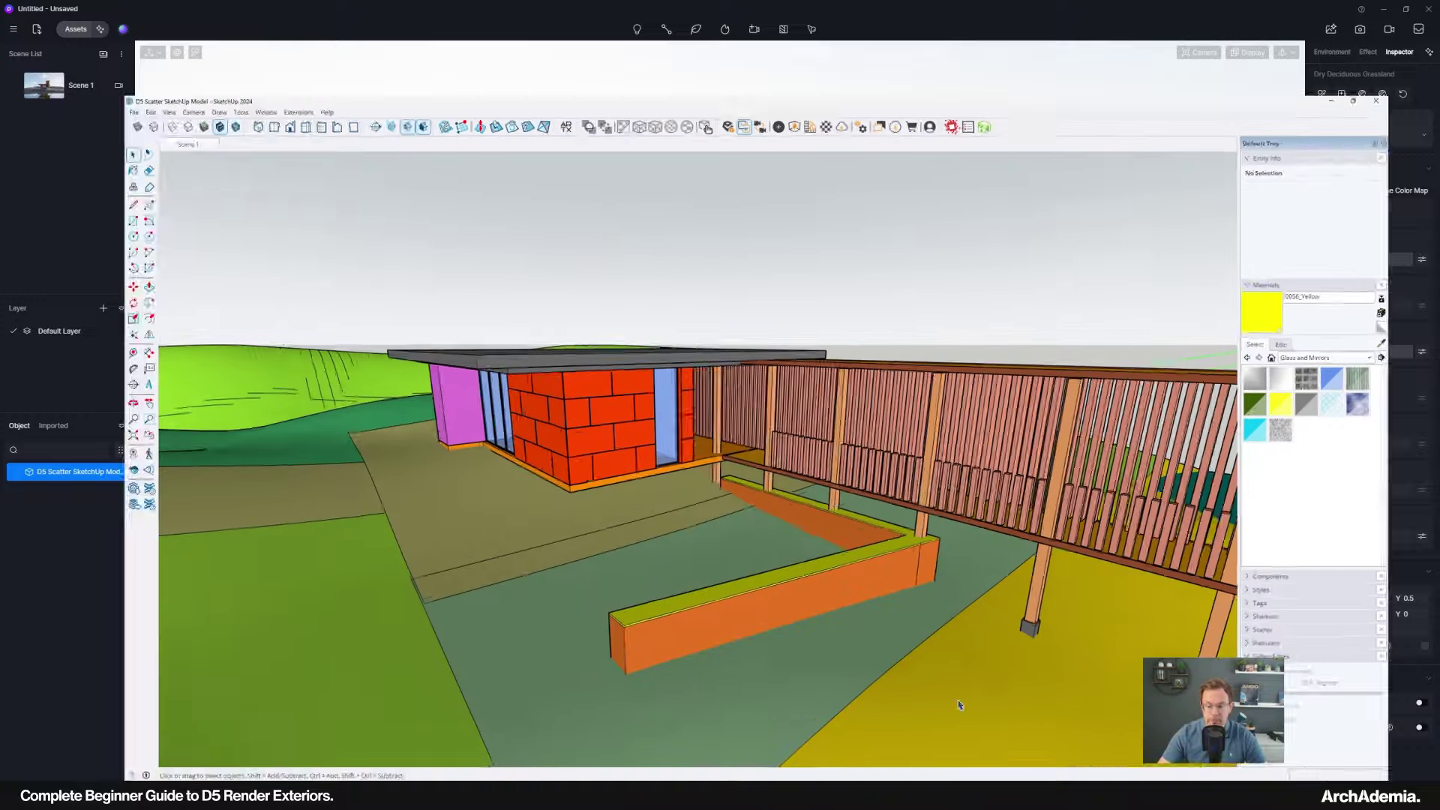
Switch to the SketchUp model and examine the terrain layout on both sides of the lake, selecting the outer hill groups.
{"action": "scroll", "coordinate": [611, 588], "scroll_direction": "down", "scroll_amount": 6}
{"action": "mouse_move", "coordinate": [570, 420]}
{"action": "middle_mouse_down"}
{"action": "mouse_move", "coordinate": [617, 424]}
{"action": "mouse_move", "coordinate": [781, 524]}
{"action": "mouse_move", "coordinate": [726, 508]}
{"action": "middle_mouse_up"}
{"action": "left_click", "coordinate": [314, 461]}
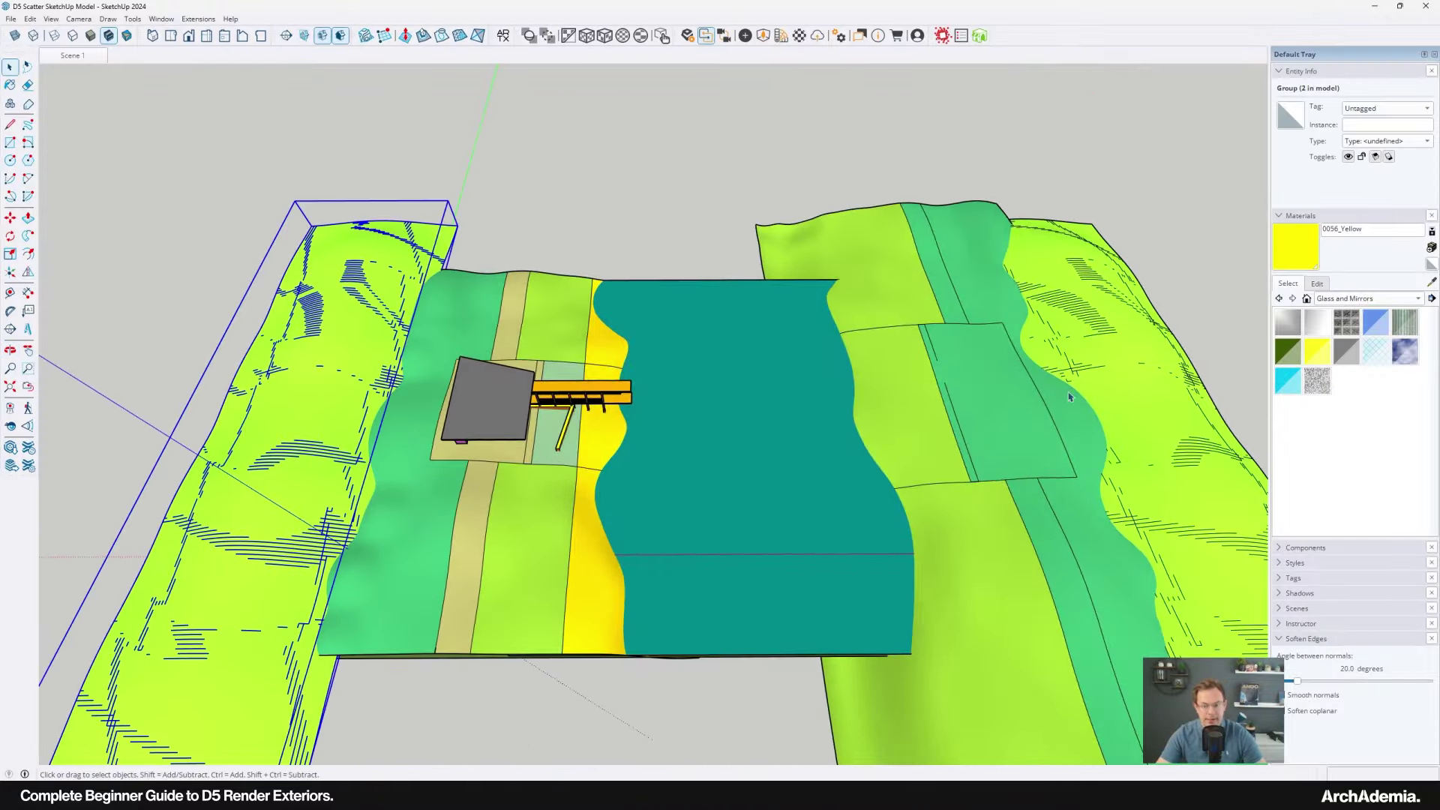
{"action": "middle_click_drag", "start_coordinate": [643, 466], "coordinate": [756, 382]}
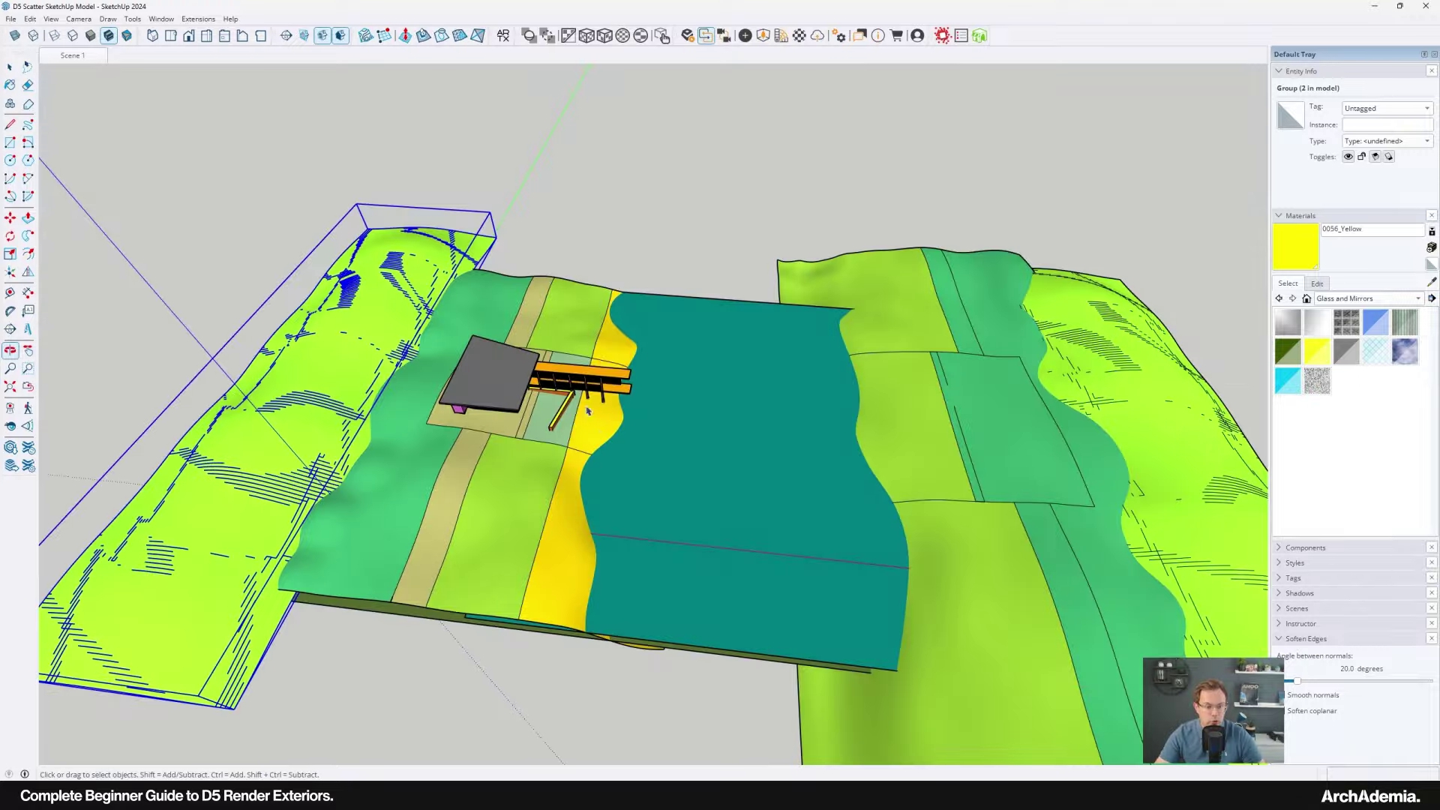
{"action": "left_click", "coordinate": [350, 356]}
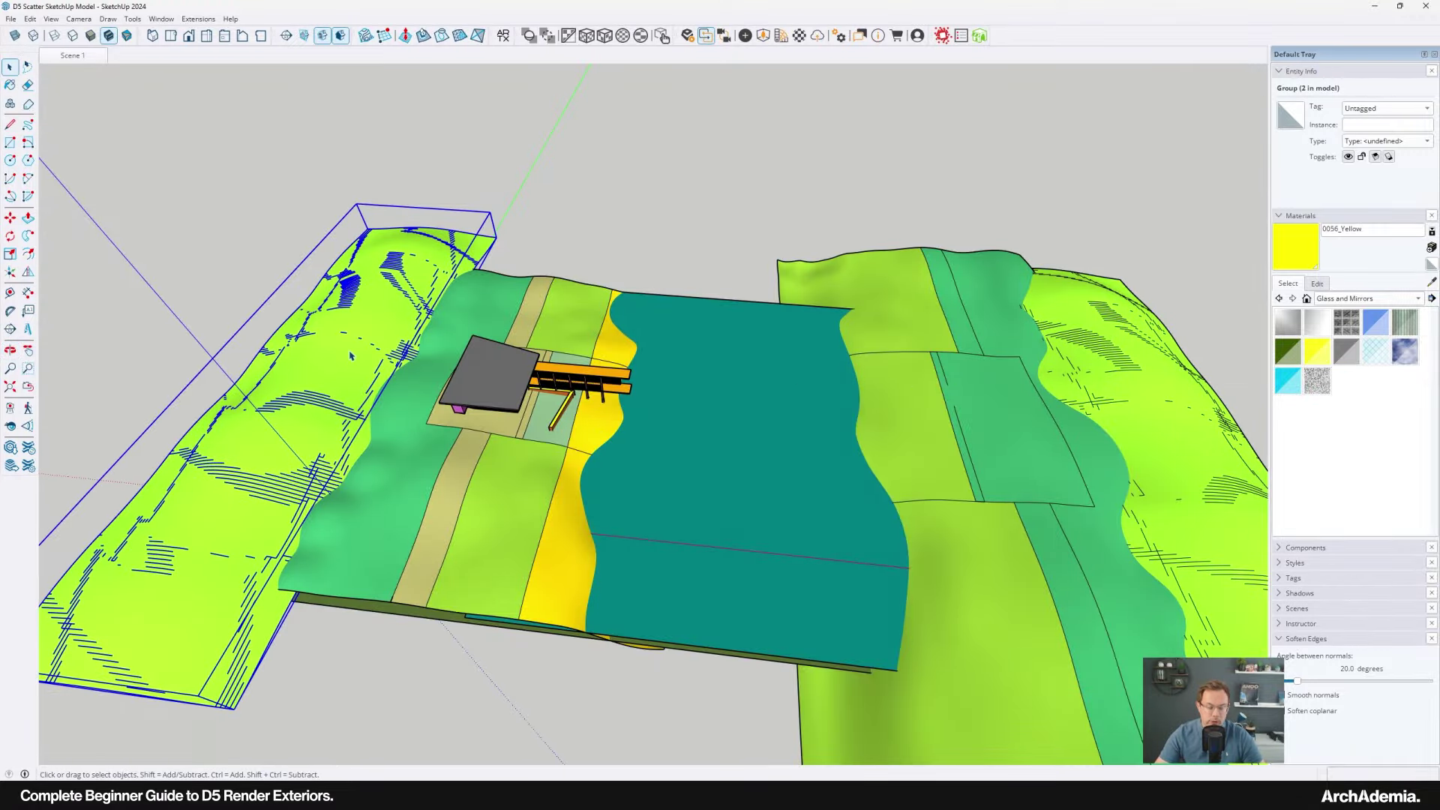
{"action": "scroll", "coordinate": [358, 360], "scroll_direction": "down", "scroll_amount": 3}
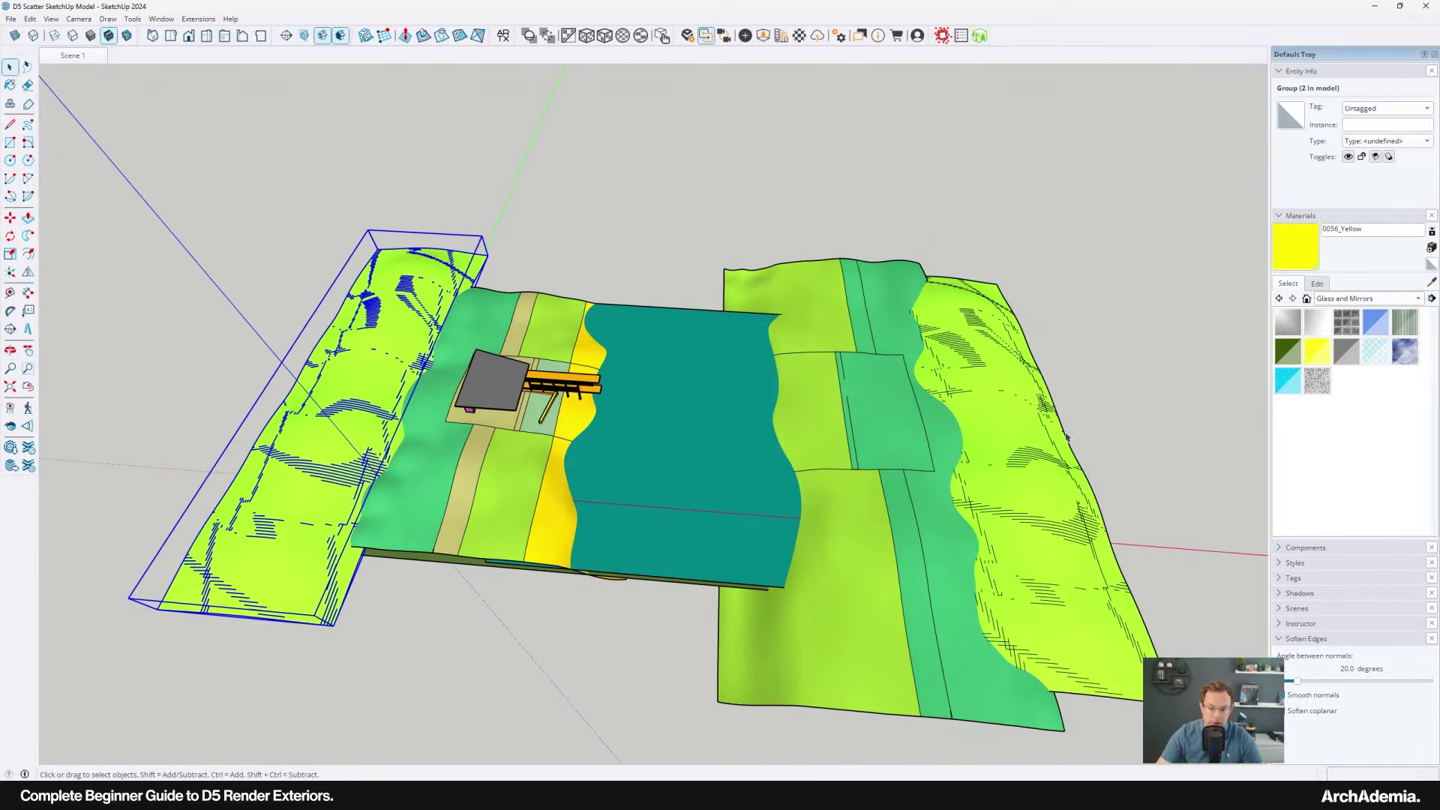
{"action": "scroll", "coordinate": [406, 406], "scroll_direction": "up", "scroll_amount": 5}
{"action": "middle_click_drag", "start_coordinate": [808, 442], "coordinate": [568, 311]}
{"action": "middle_click_drag", "start_coordinate": [900, 335], "coordinate": [585, 366]}
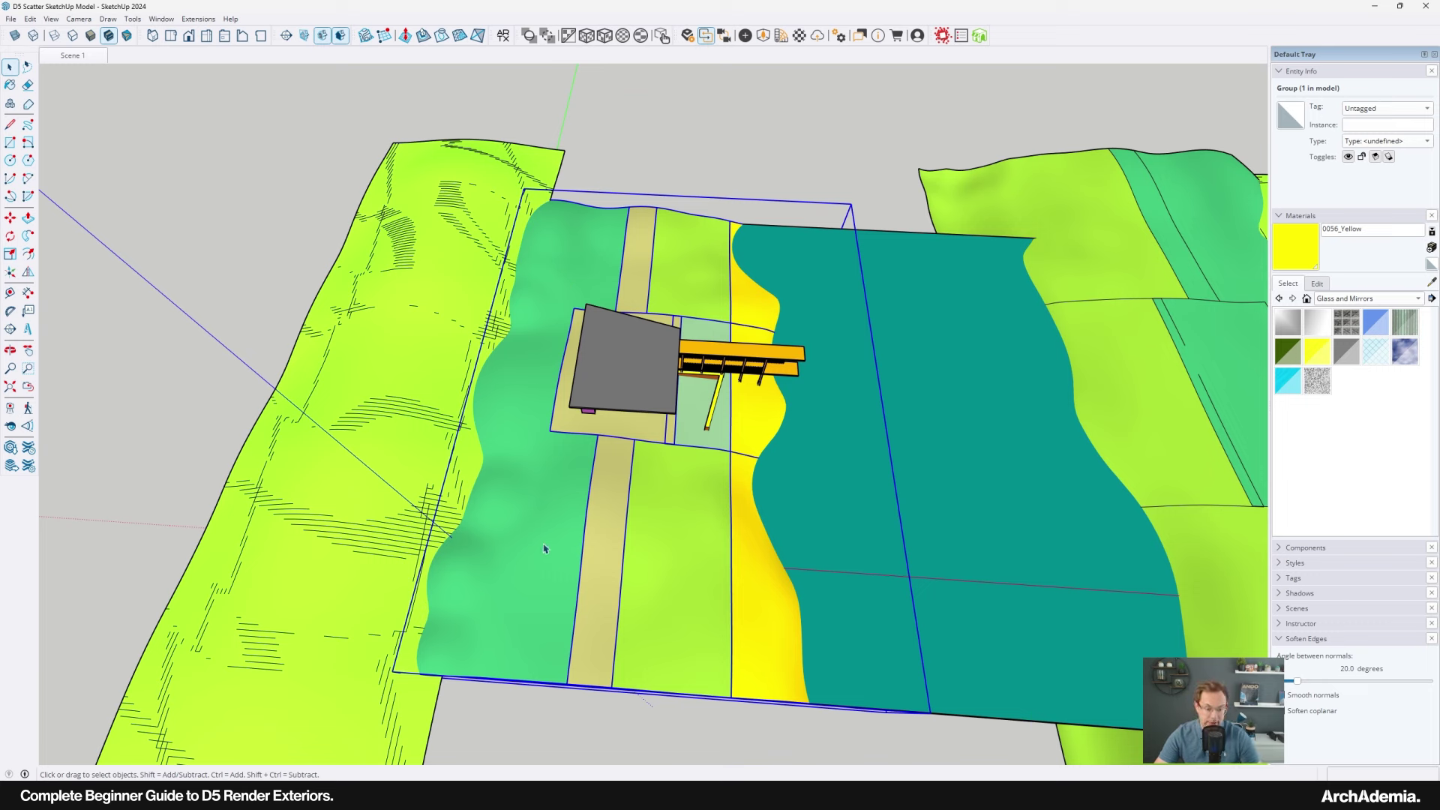
Compare the outer hill group with the lodge's terrain group and examine that group's separately coloured zones.
{"action": "left_click", "coordinate": [409, 392]}
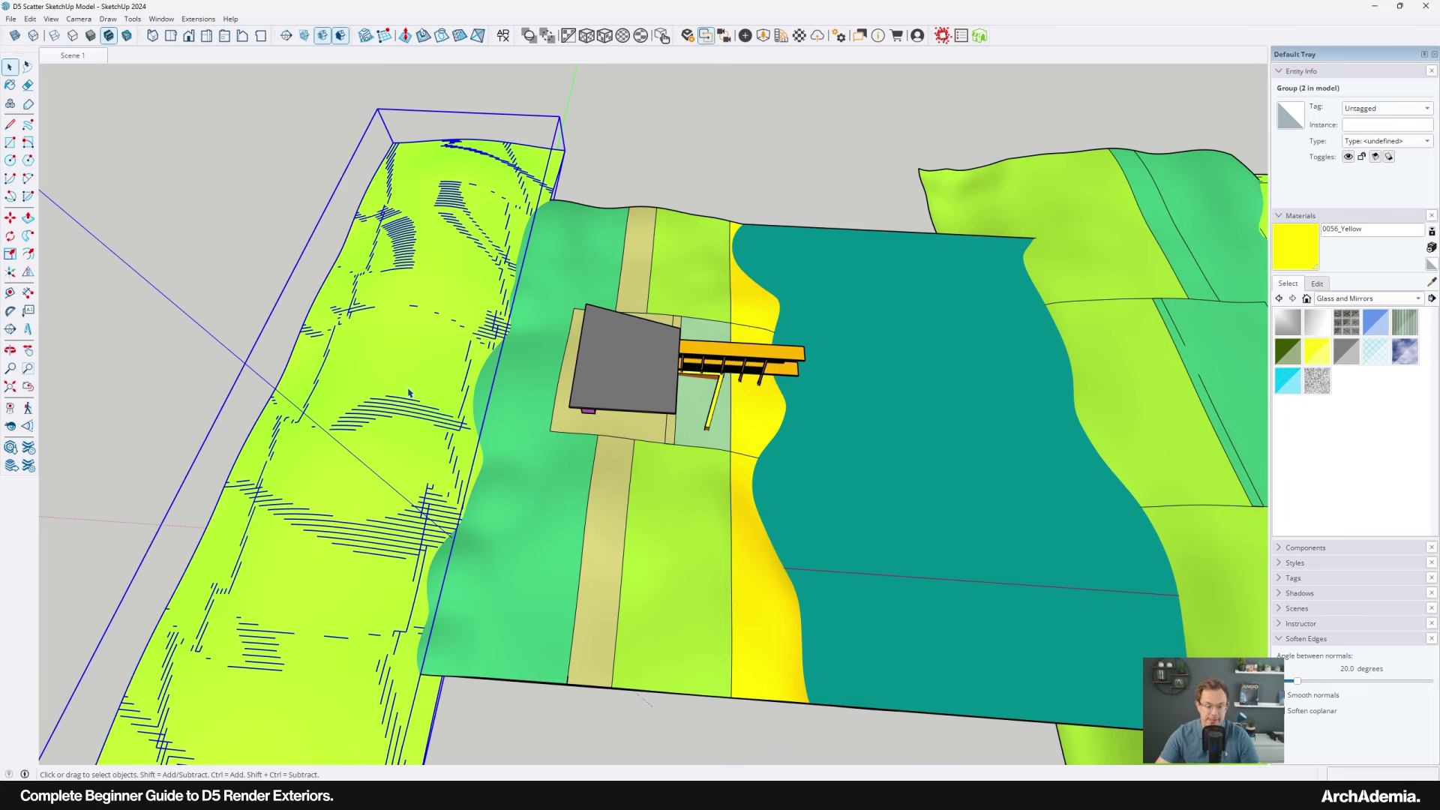
{"action": "left_click", "coordinate": [658, 539]}
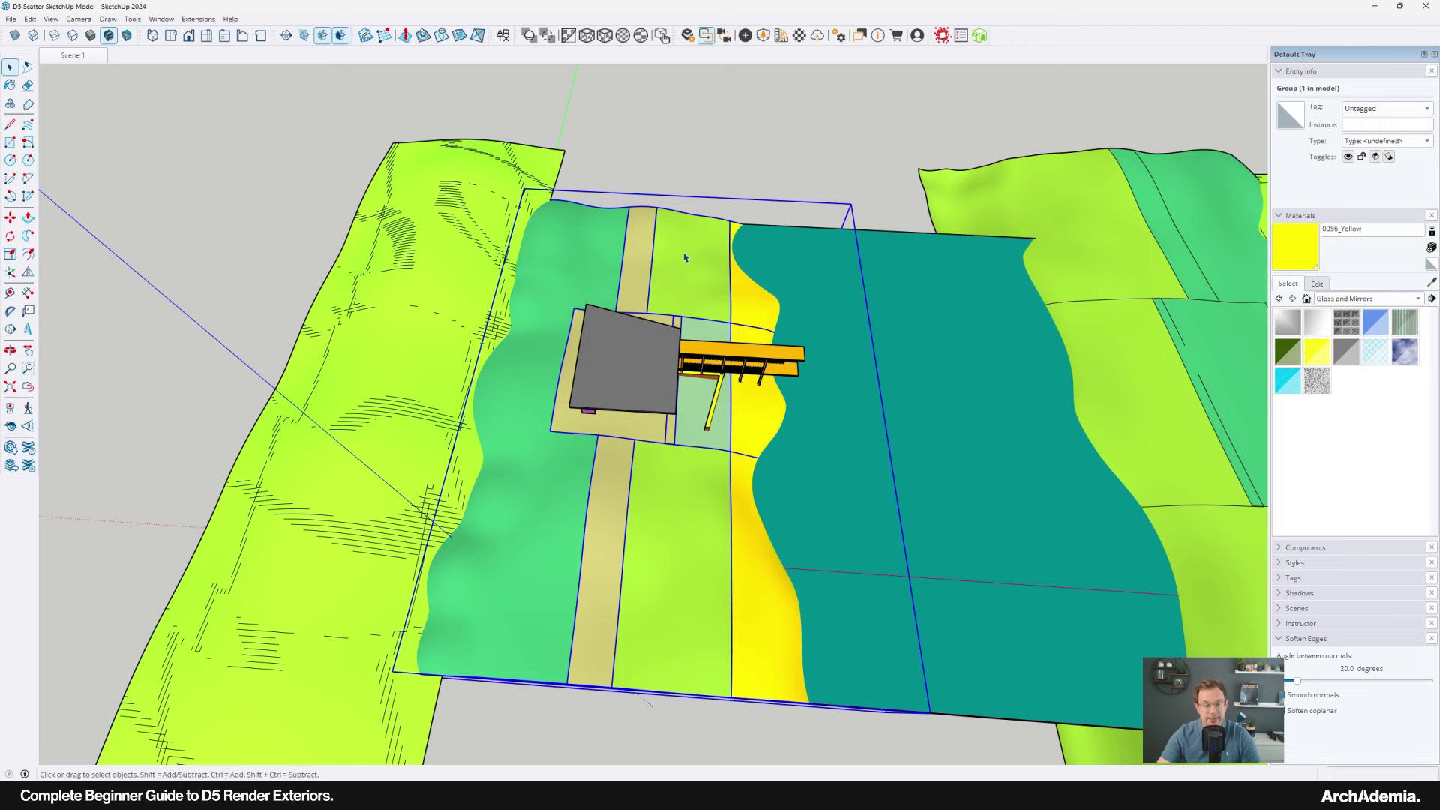
{"action": "middle_click_drag", "start_coordinate": [734, 351], "coordinate": [576, 222]}
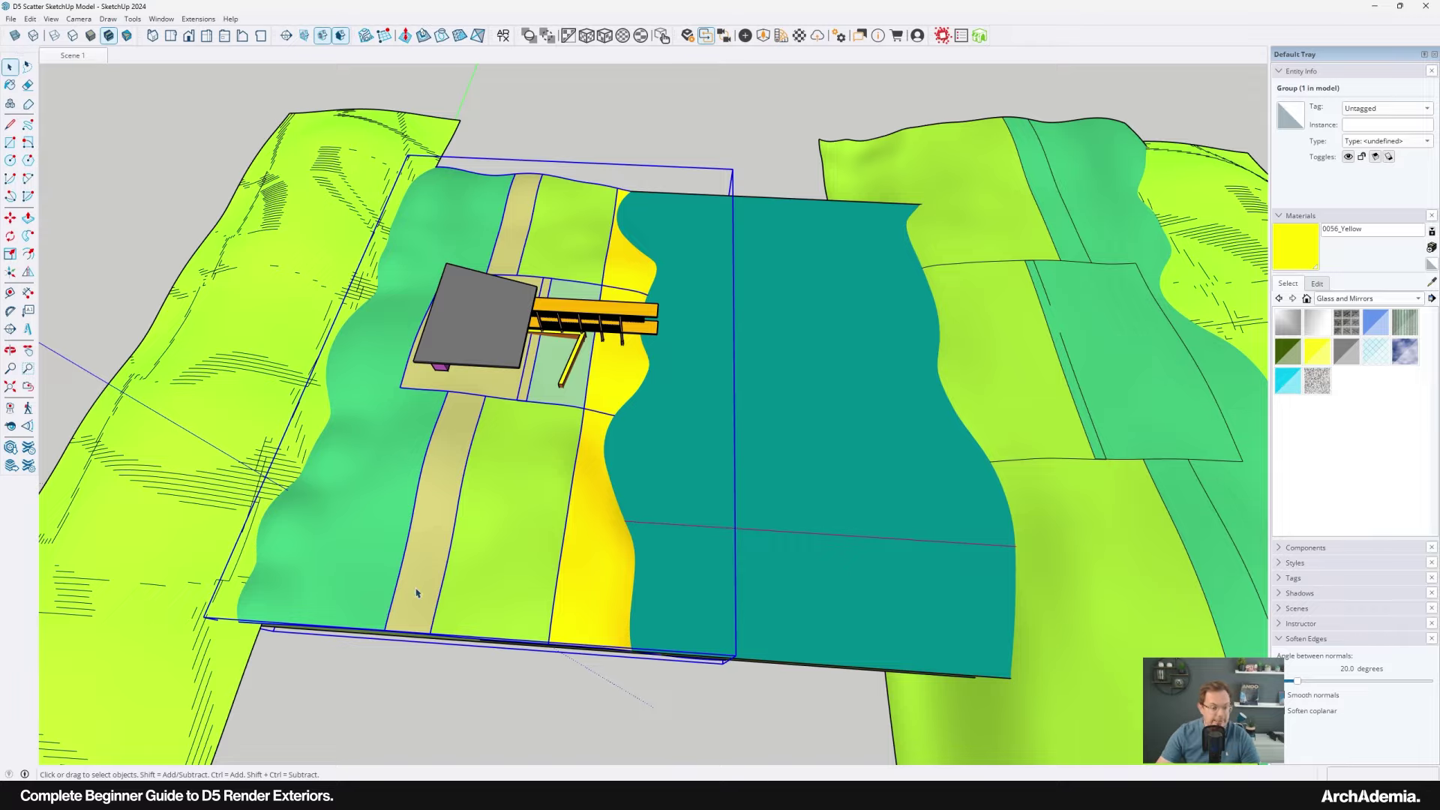
{"action": "middle_click_drag", "start_coordinate": [477, 442], "coordinate": [218, 293]}
{"action": "scroll", "coordinate": [578, 328], "scroll_direction": "up", "scroll_amount": 6}
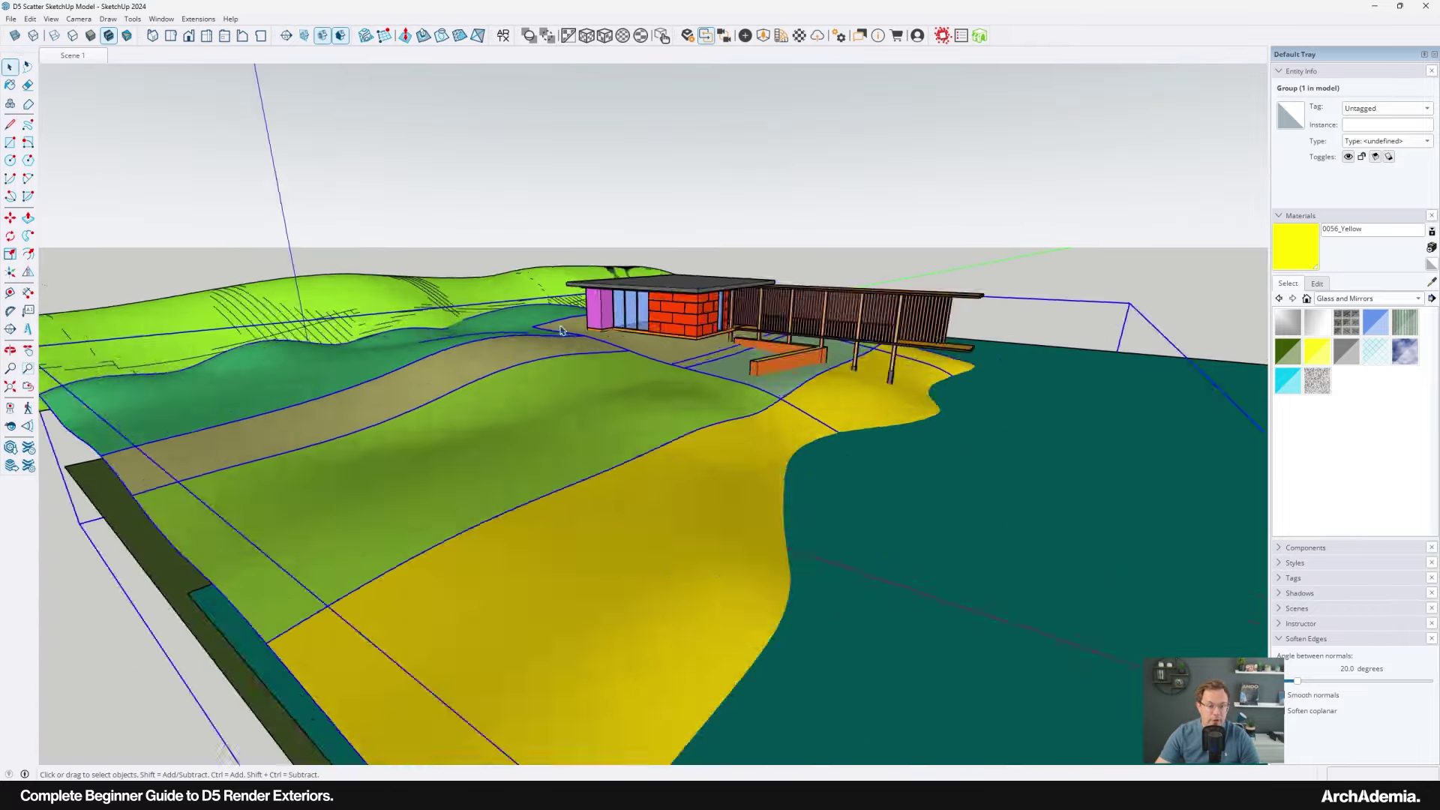
{"action": "scroll", "coordinate": [616, 377], "scroll_direction": "down", "scroll_amount": 2}
{"action": "middle_click_drag", "start_coordinate": [693, 368], "coordinate": [589, 386]}
{"action": "scroll", "coordinate": [413, 413], "scroll_direction": "down", "scroll_amount": 2}
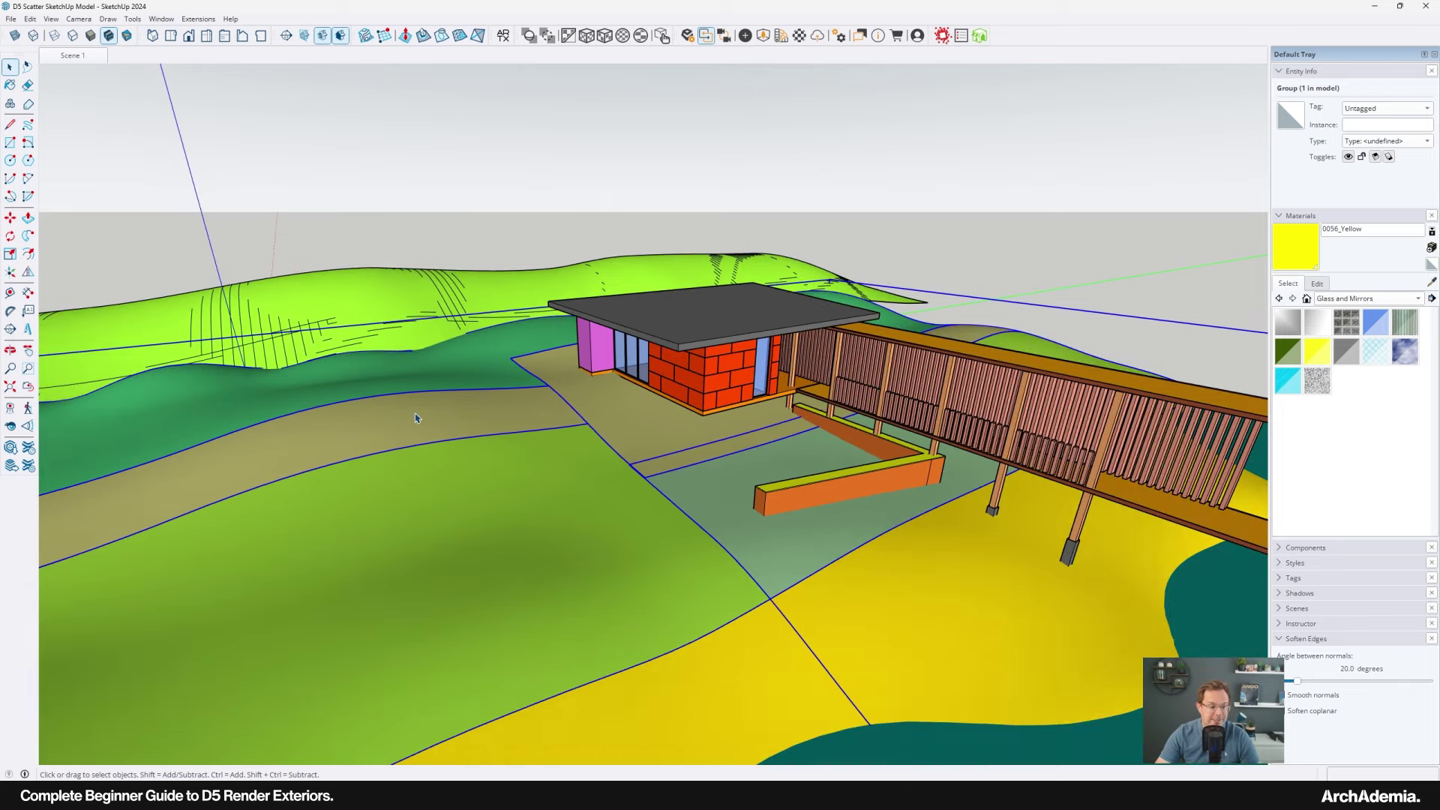
{"action": "middle_click_drag", "start_coordinate": [412, 414], "coordinate": [668, 518]}
Open the lodge's terrain group and try the Smoove tool with a 10000 mm radius on the brown strip beside the lodge site.
{"action": "double_click", "coordinate": [343, 360]}
{"action": "middle_click_drag", "start_coordinate": [337, 139], "coordinate": [388, 160]}
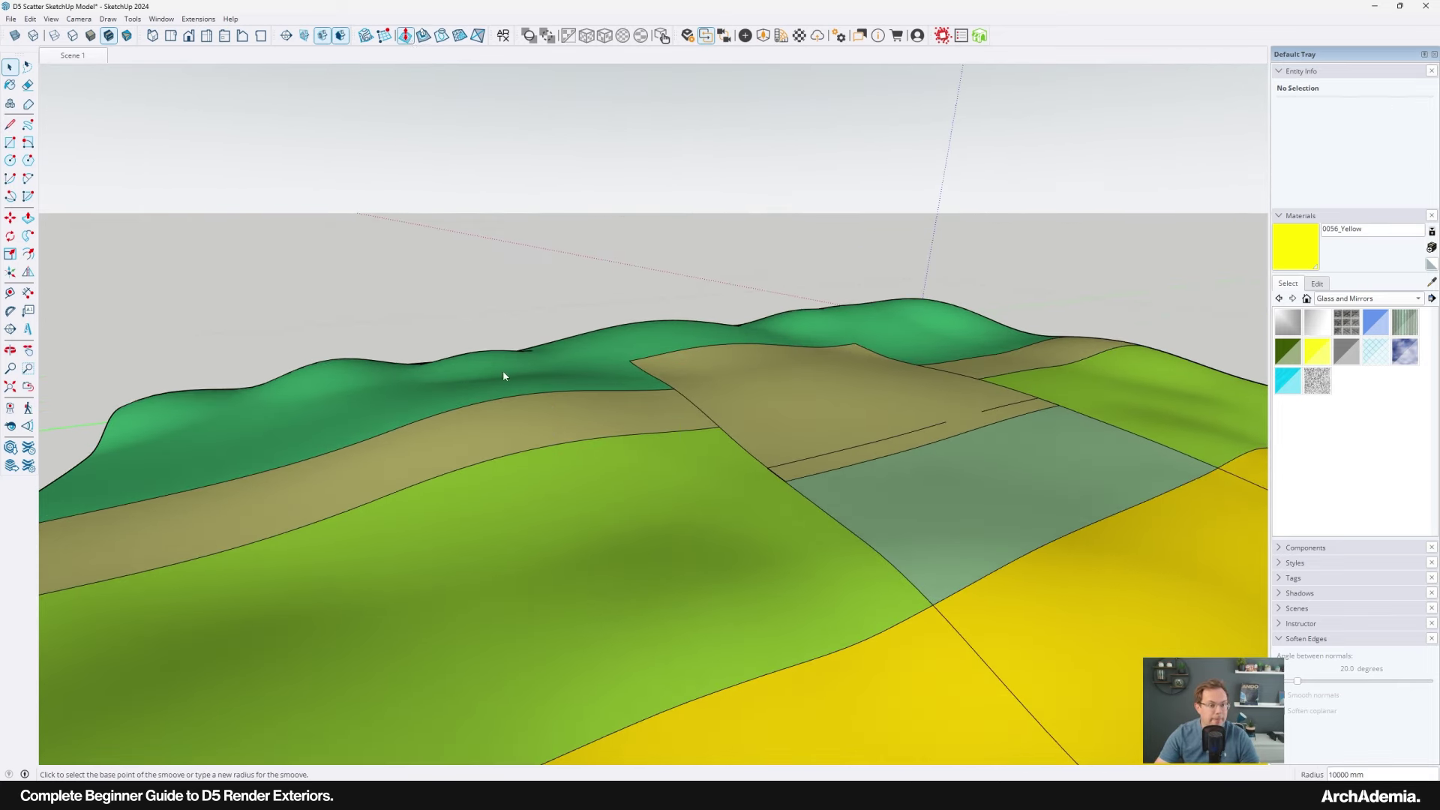
{"action": "scroll", "coordinate": [505, 428], "scroll_direction": "up", "scroll_amount": 2}
{"action": "left_click", "coordinate": [517, 415]}
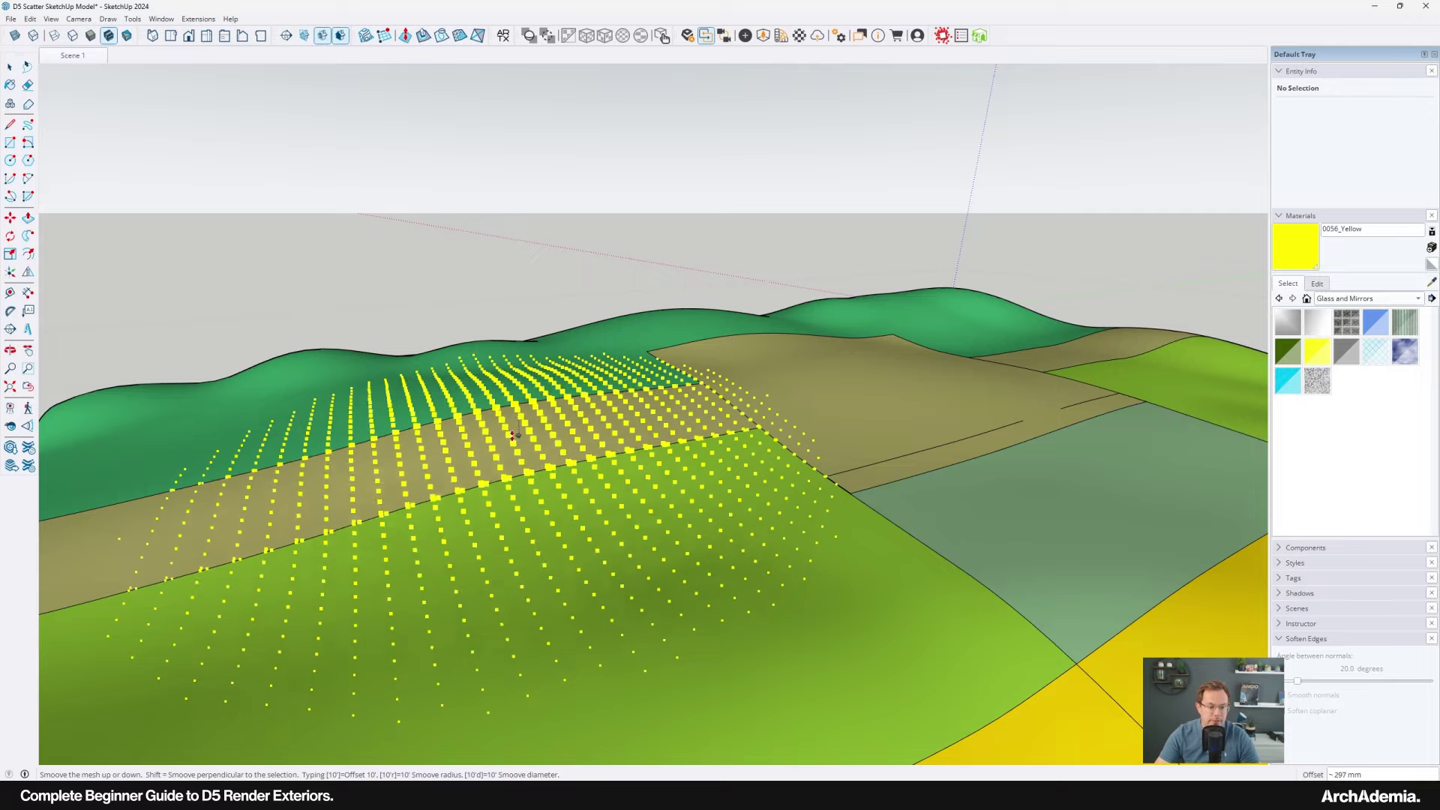
Activate the Paint Bucket tool, leave the terrain group without painting and reselect the whole group.
{"action": "left_click", "coordinate": [10, 85]}
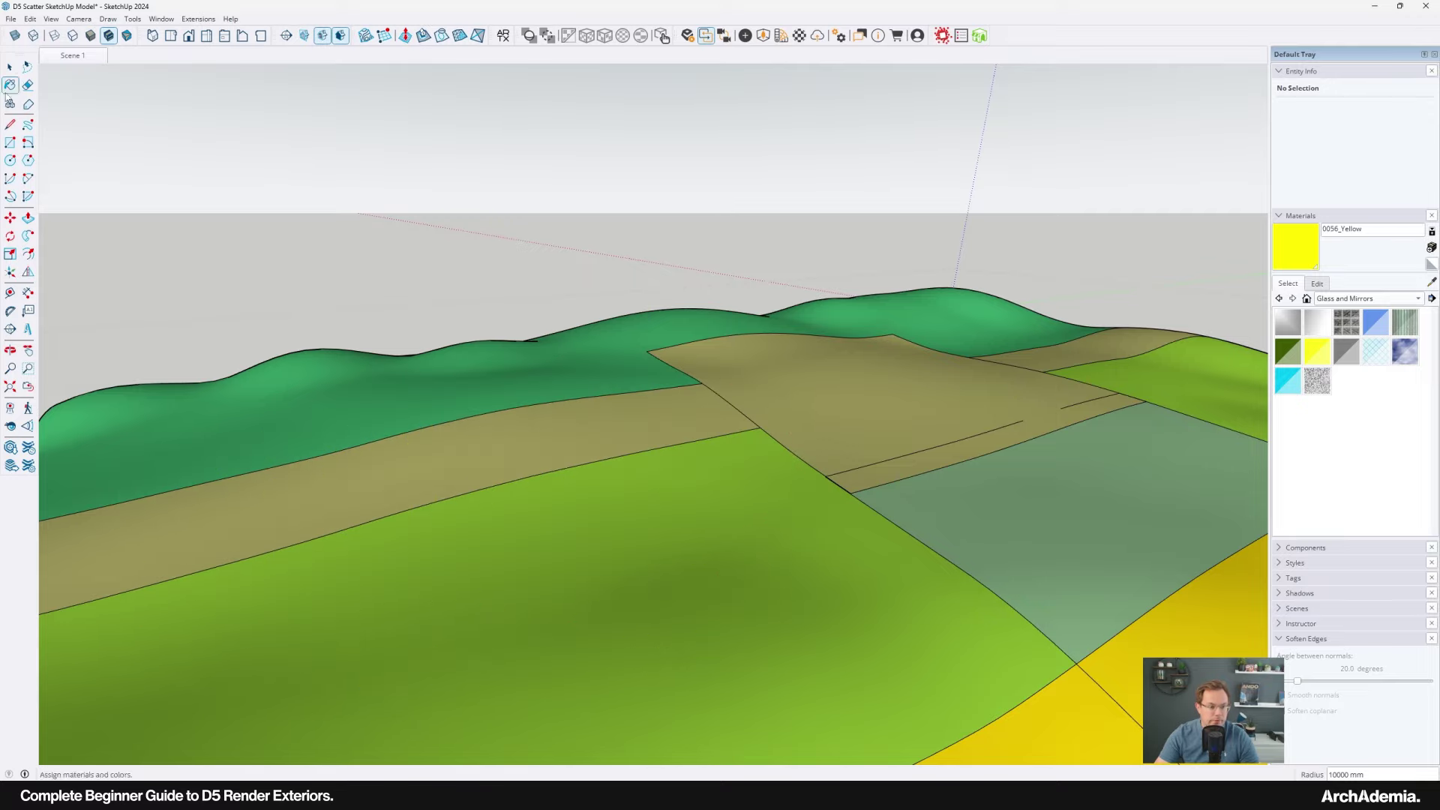
{"action": "left_click", "coordinate": [281, 183]}
{"action": "middle_click_drag", "start_coordinate": [282, 183], "coordinate": [564, 439]}
{"action": "right_click", "coordinate": [494, 259]}
{"action": "scroll", "coordinate": [515, 441], "scroll_direction": "down", "scroll_amount": 2}
{"action": "left_click", "coordinate": [508, 535]}
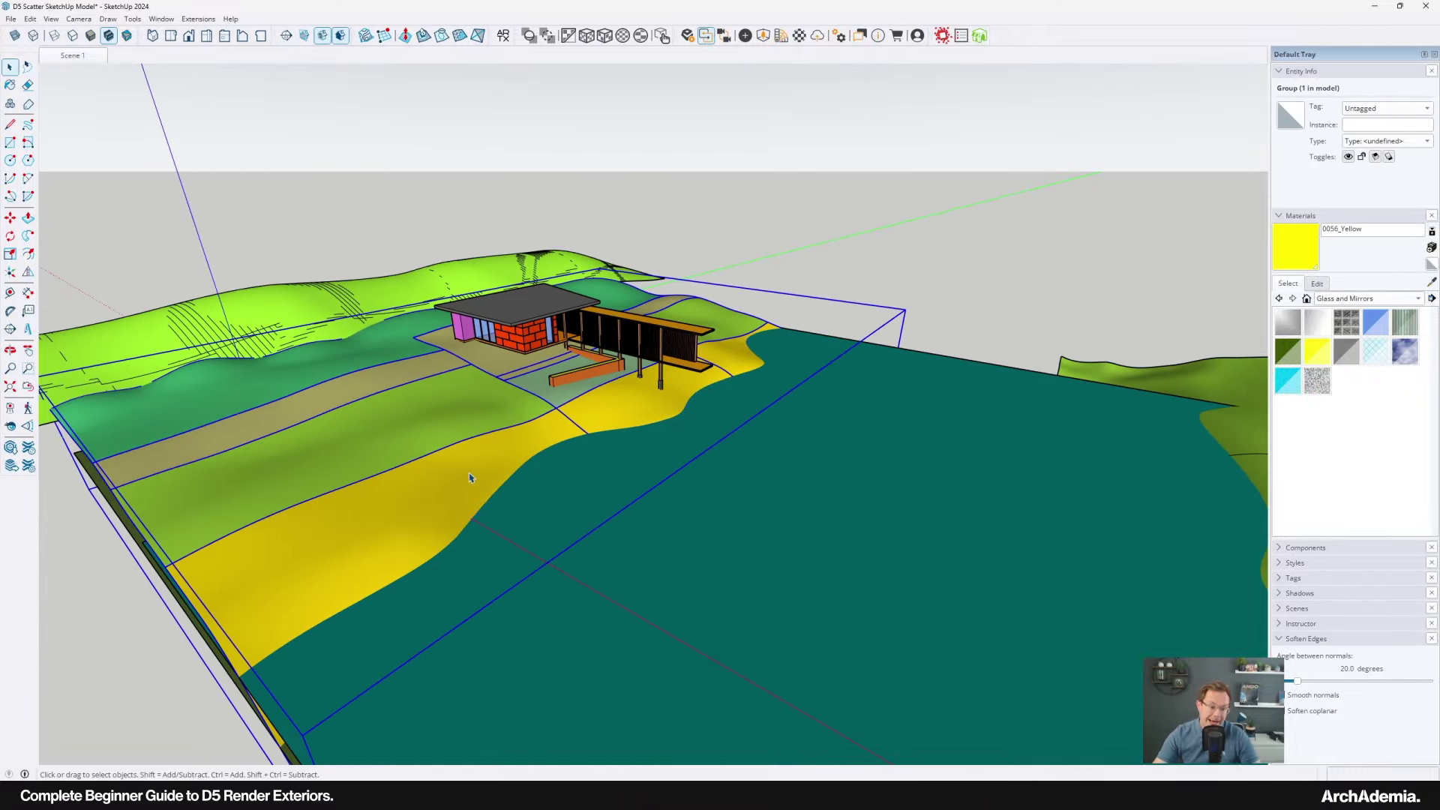
Examine the terrain zones around the retaining wall, lodge and yellow shoreline, and clear the selection.
{"action": "middle_click_drag", "start_coordinate": [469, 478], "coordinate": [604, 504]}
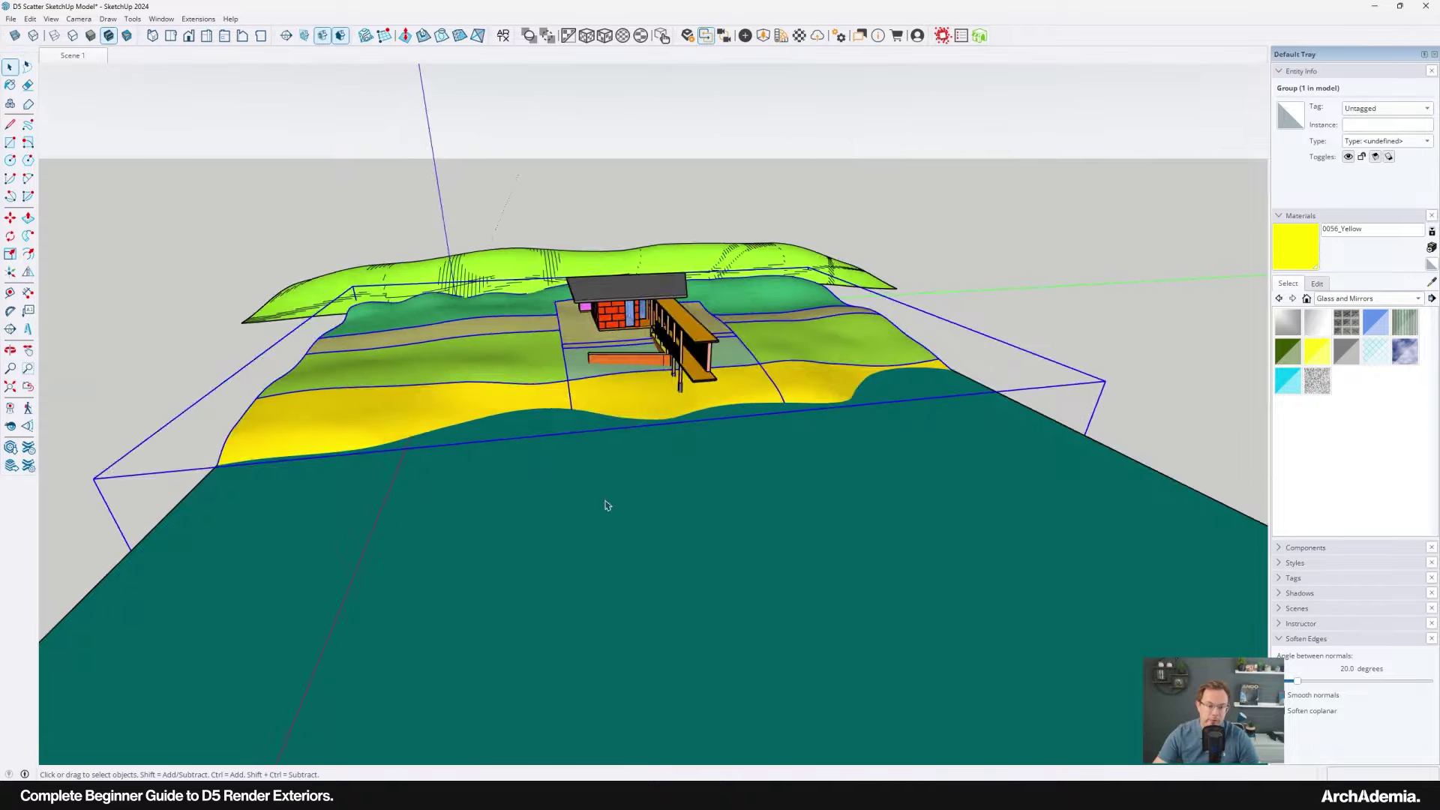
{"action": "scroll", "coordinate": [608, 505], "scroll_direction": "up", "scroll_amount": 10}
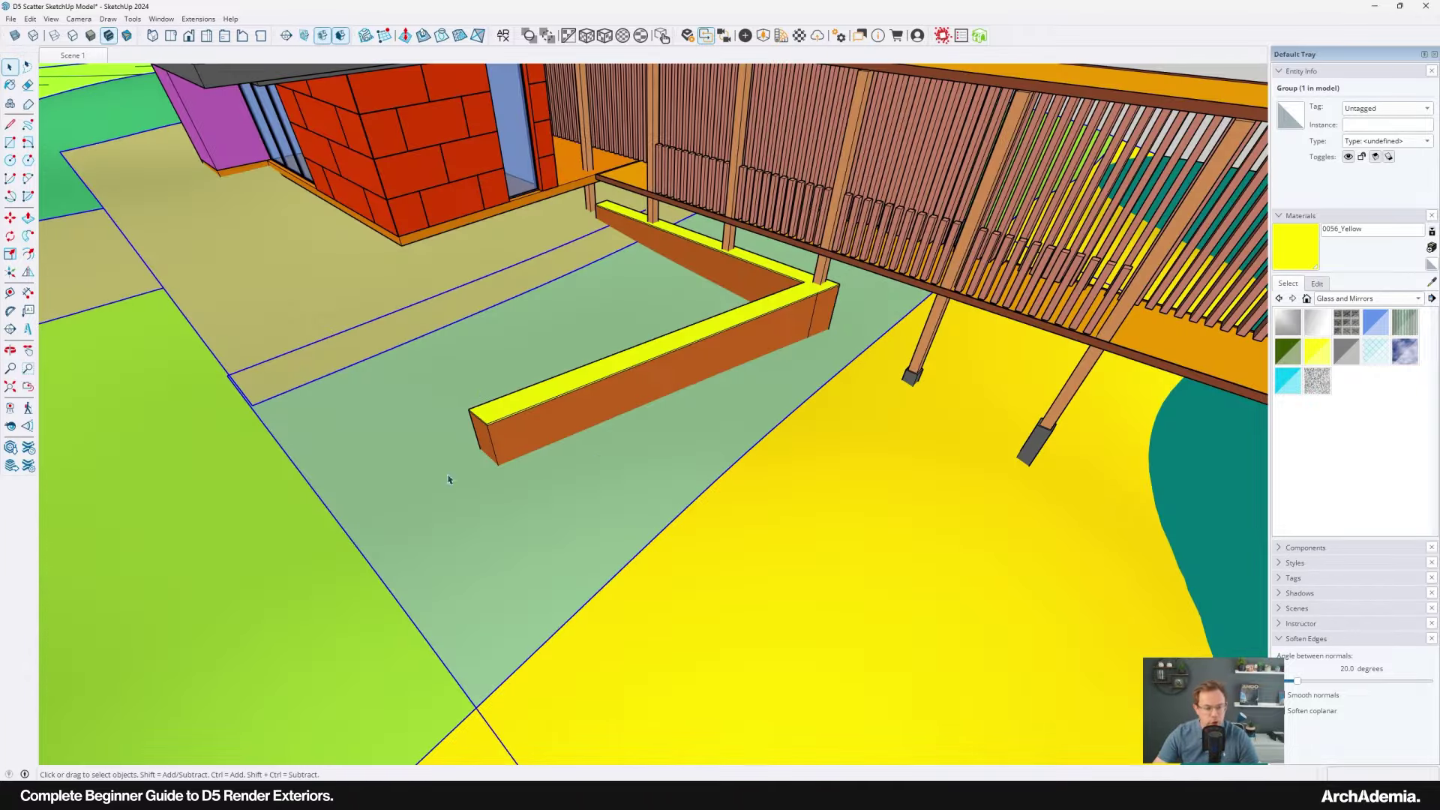
{"action": "scroll", "coordinate": [637, 326], "scroll_direction": "down", "scroll_amount": 4}
{"action": "scroll", "coordinate": [720, 455], "scroll_direction": "down", "scroll_amount": 2}
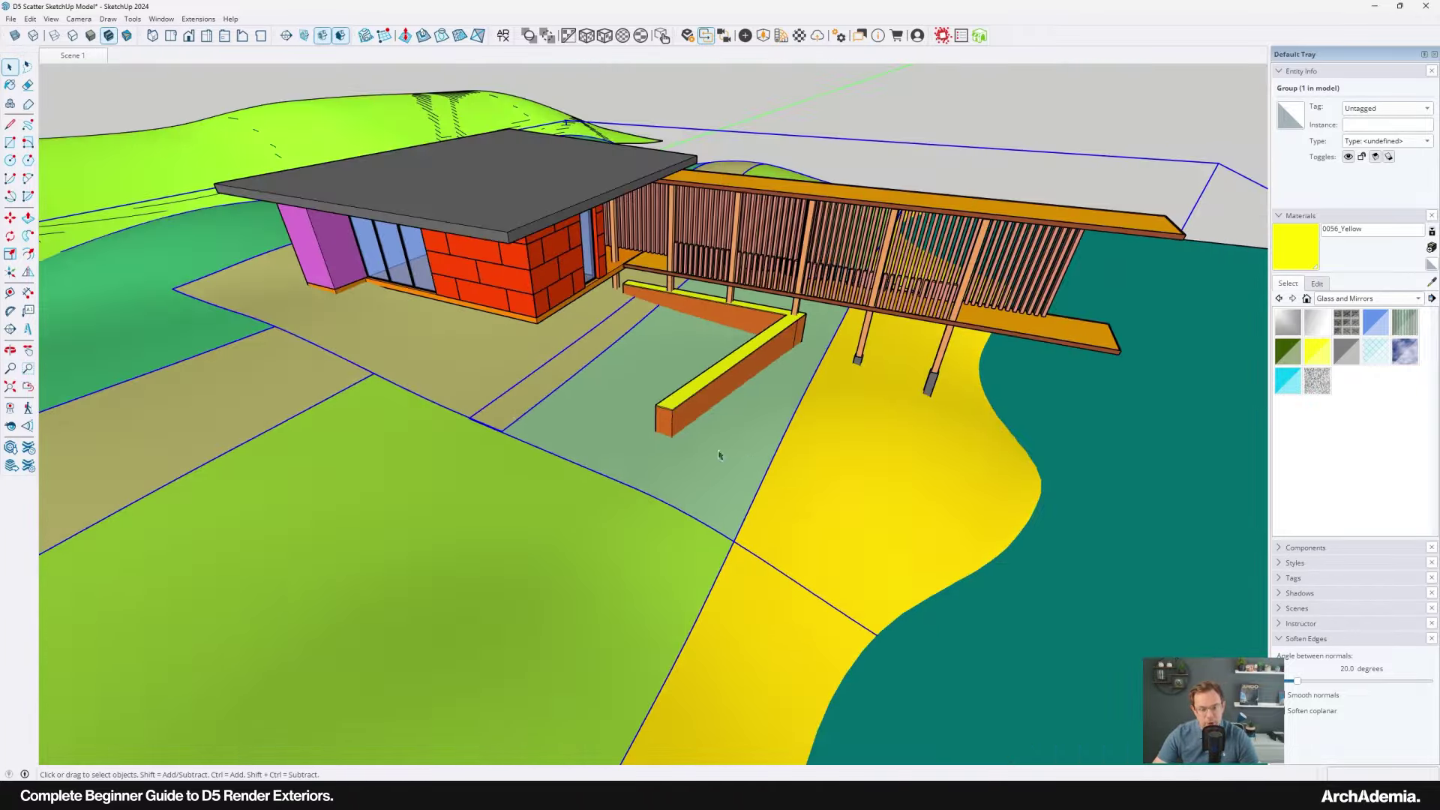
{"action": "middle_click_drag", "start_coordinate": [759, 428], "coordinate": [770, 457]}
{"action": "scroll", "coordinate": [585, 402], "scroll_direction": "down", "scroll_amount": 5}
{"action": "scroll", "coordinate": [405, 421], "scroll_direction": "up", "scroll_amount": 2}
{"action": "scroll", "coordinate": [769, 457], "scroll_direction": "down", "scroll_amount": 2}
{"action": "scroll", "coordinate": [807, 257], "scroll_direction": "down", "scroll_amount": 2}
{"action": "left_click", "coordinate": [807, 257]}
Examine the lake and its opposite bank from above, and the lodge's slatted walkway at close range.
{"action": "middle_click_drag", "start_coordinate": [600, 330], "coordinate": [775, 551]}
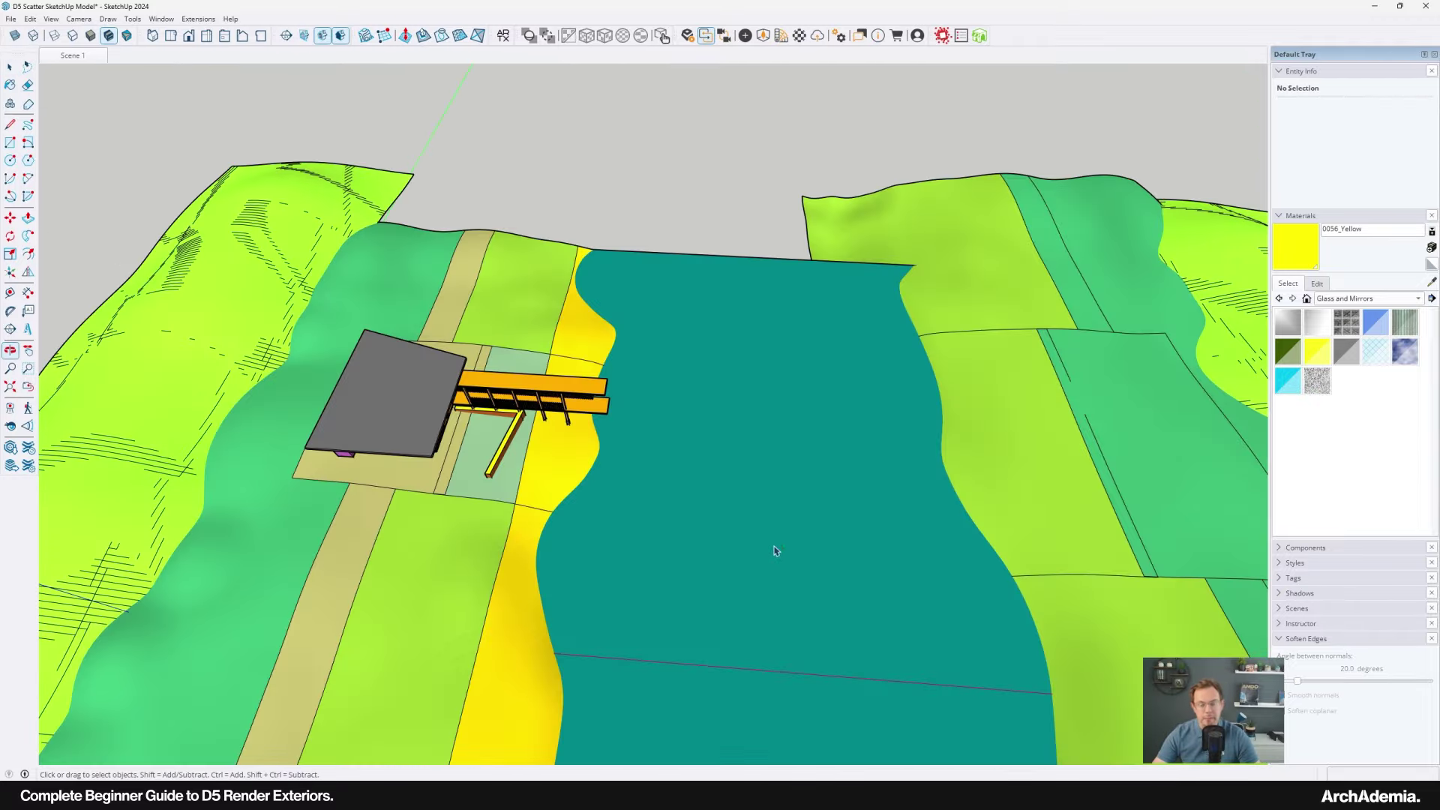
{"action": "middle_click_drag", "start_coordinate": [697, 489], "coordinate": [639, 517]}
{"action": "scroll", "coordinate": [639, 517], "scroll_direction": "down", "scroll_amount": 2}
{"action": "middle_click_drag", "start_coordinate": [768, 318], "coordinate": [370, 270]}
{"action": "scroll", "coordinate": [525, 369], "scroll_direction": "up", "scroll_amount": 3}
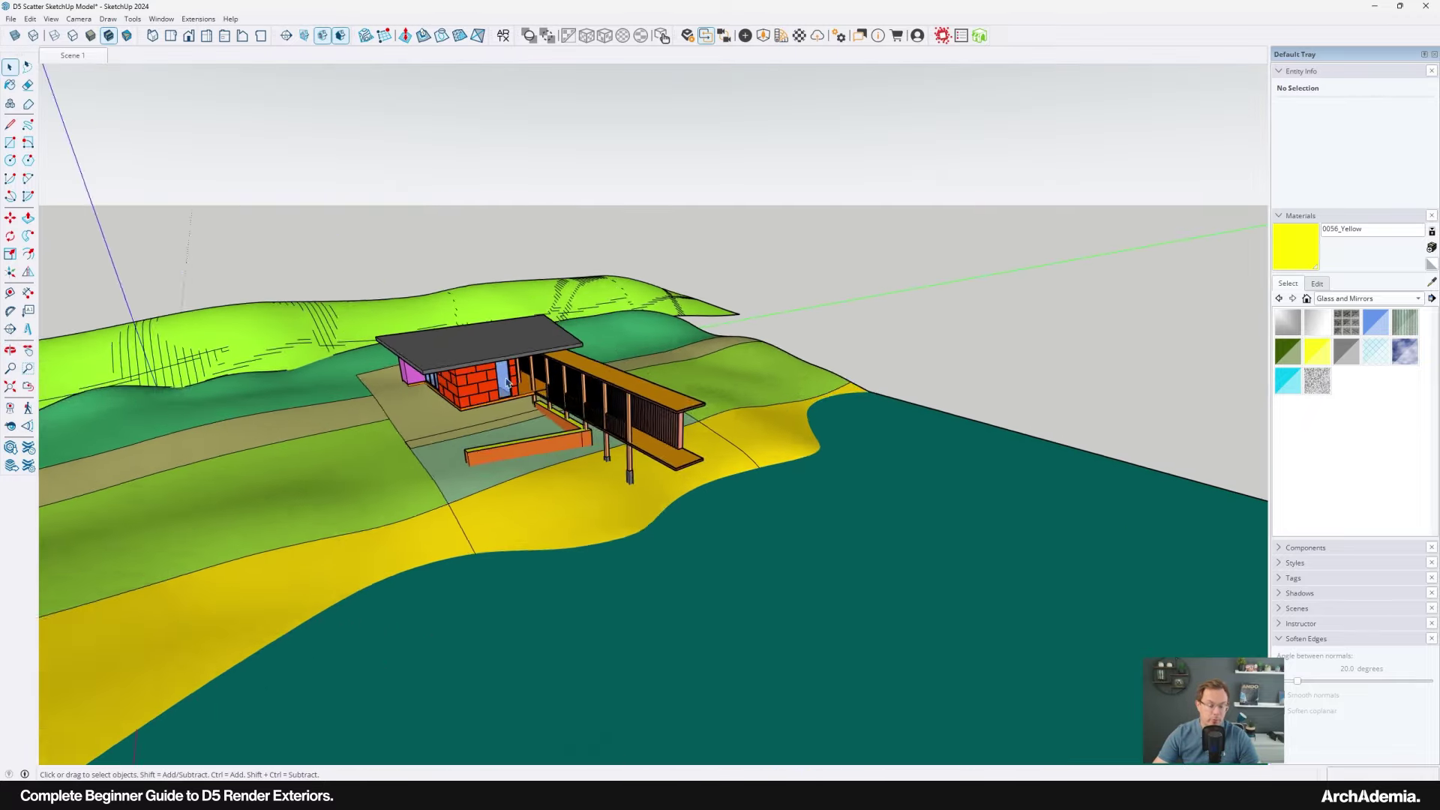
{"action": "scroll", "coordinate": [555, 380], "scroll_direction": "up", "scroll_amount": 5}
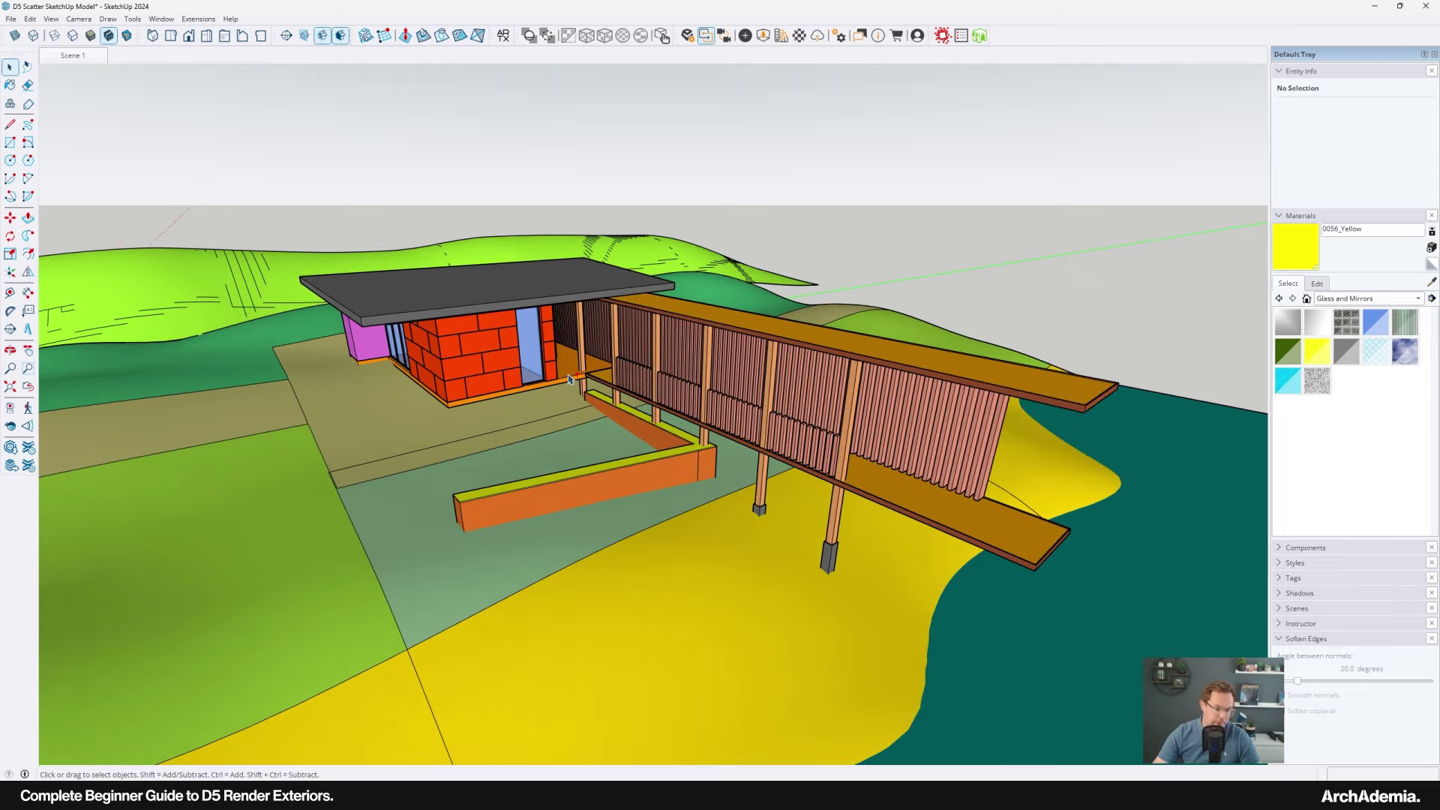
{"action": "middle_click_drag", "start_coordinate": [620, 421], "coordinate": [629, 418]}
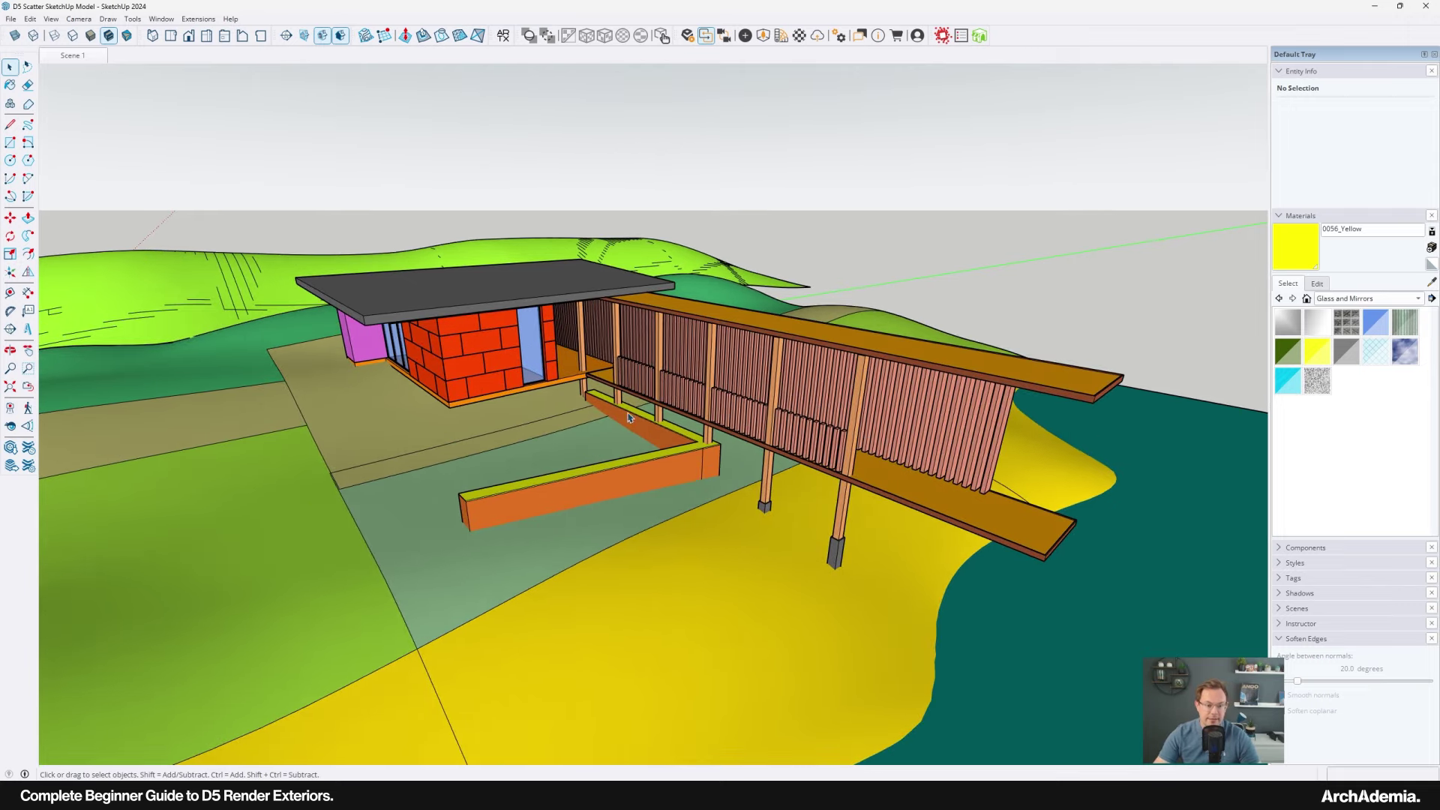
{"action": "mouse_move", "coordinate": [373, 331]}
{"action": "middle_mouse_down"}
{"action": "mouse_move", "coordinate": [443, 321]}
{"action": "mouse_move", "coordinate": [379, 314]}
{"action": "middle_mouse_up"}
{"action": "scroll", "coordinate": [451, 406], "scroll_direction": "up", "scroll_amount": 2}
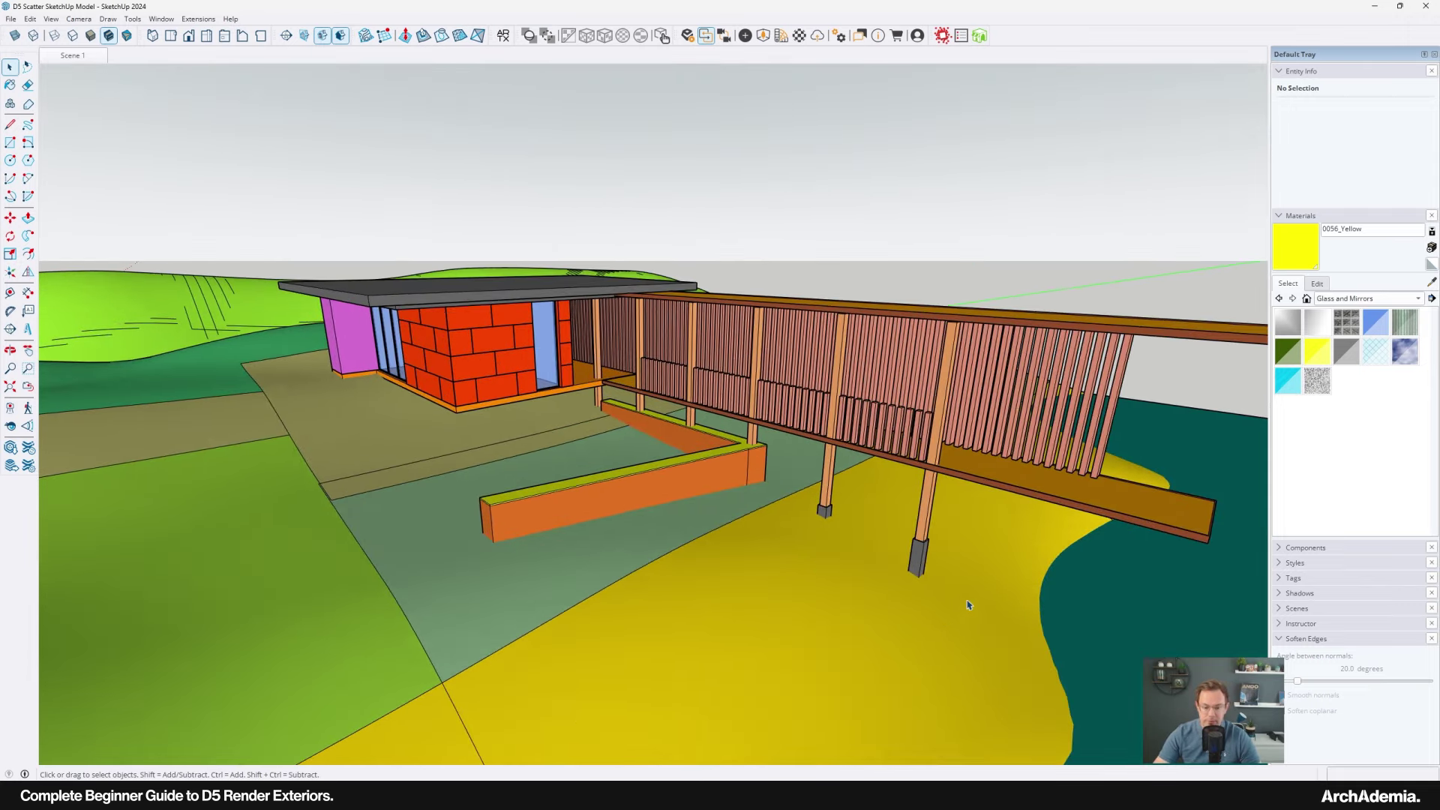
Switch to D5 Render and create a material-based scatter area from the outer hills behind the lodge and across the lake.
{"action": "mouse_move", "coordinate": [782, 796]}
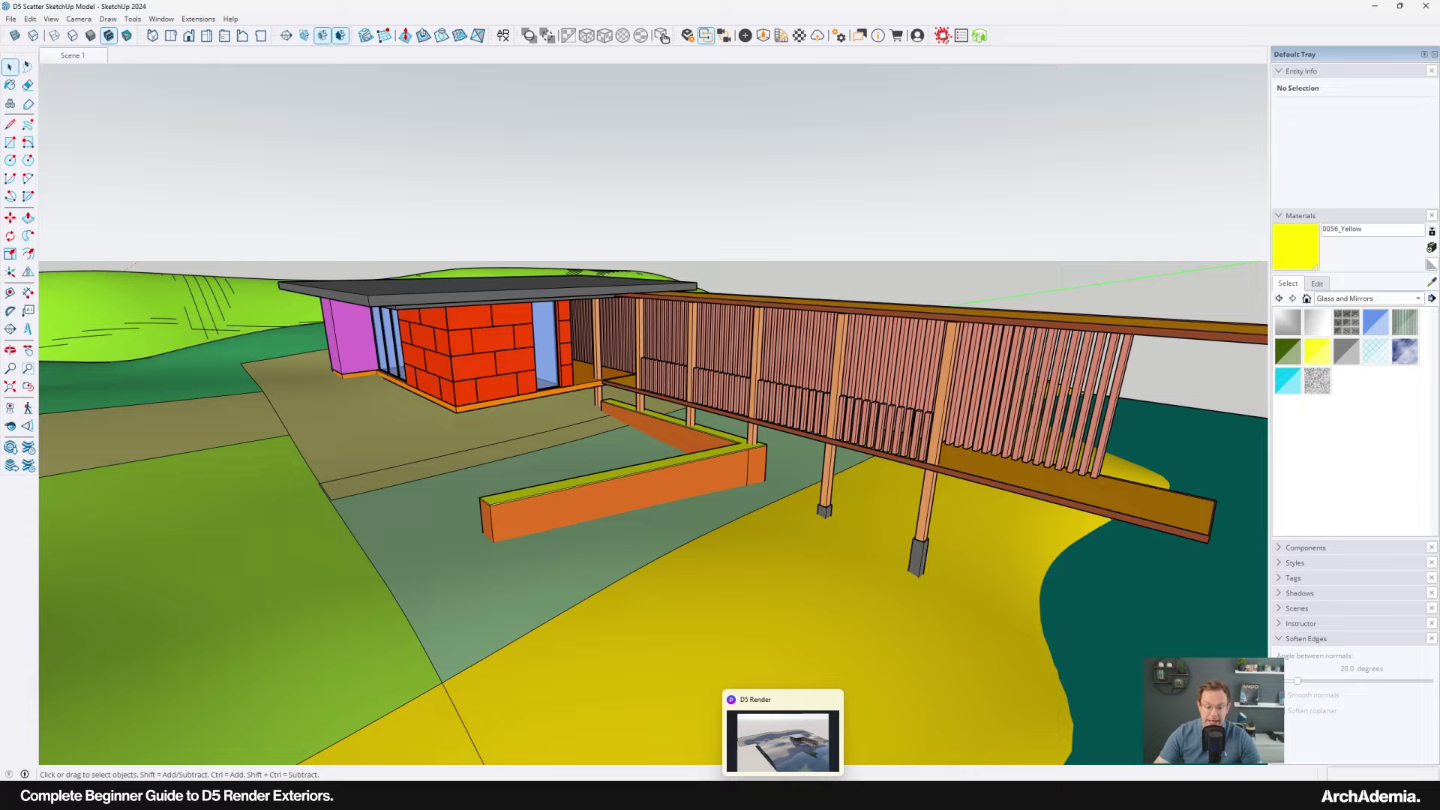
{"action": "left_click", "coordinate": [772, 756]}
{"action": "middle_click_drag", "start_coordinate": [541, 405], "coordinate": [551, 412]}
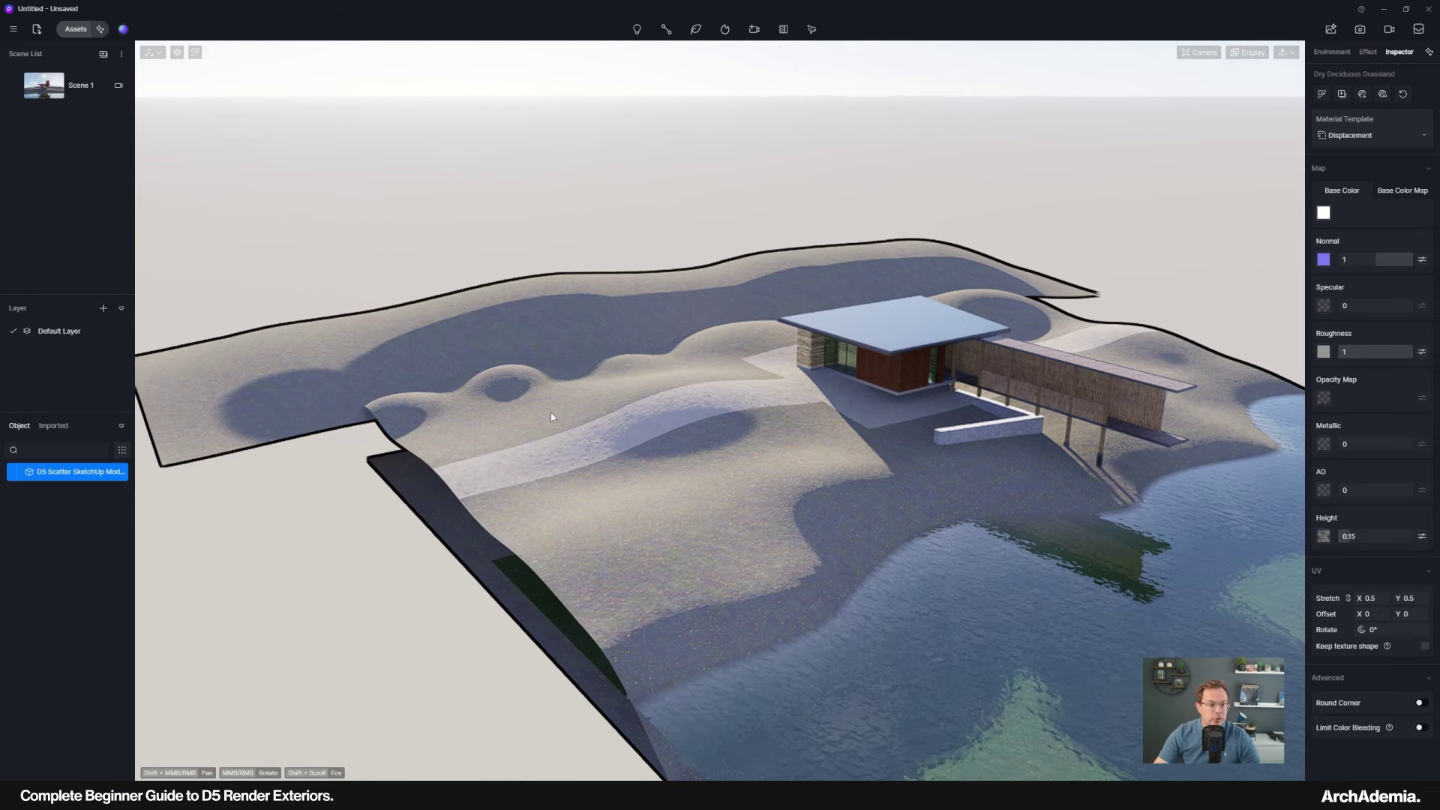
{"action": "left_click", "coordinate": [812, 30]}
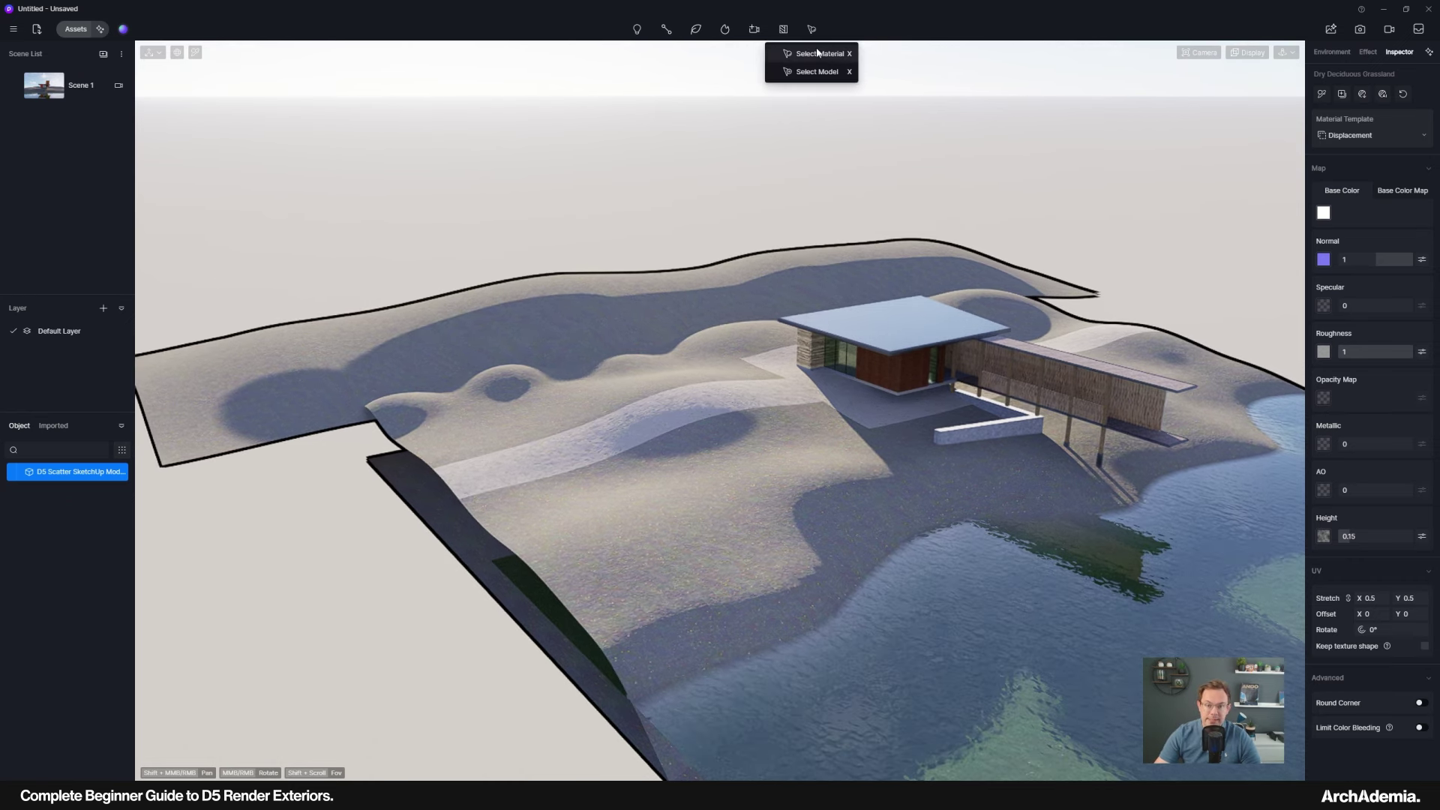
{"action": "left_click", "coordinate": [823, 55]}
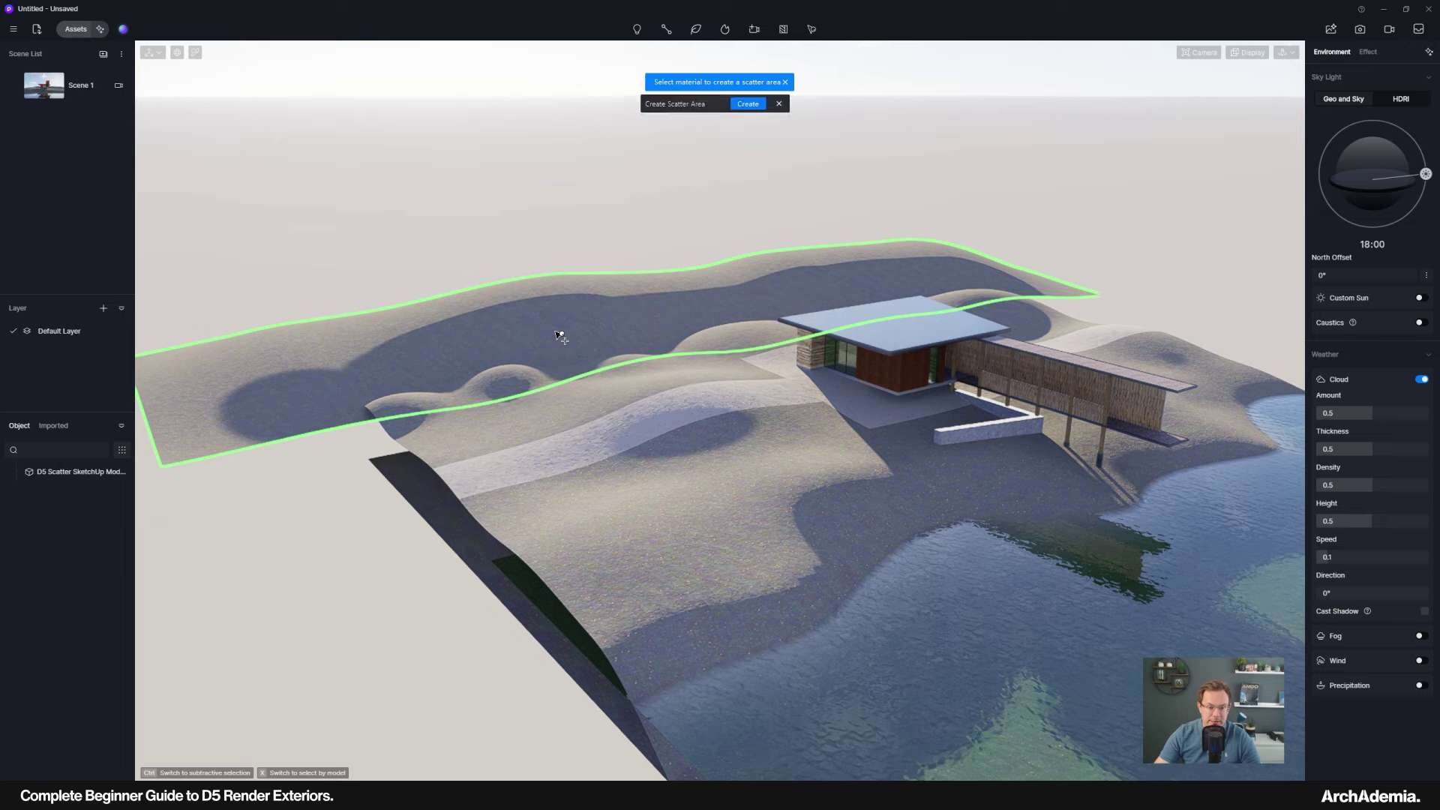
{"action": "scroll", "coordinate": [570, 330], "scroll_direction": "down", "scroll_amount": 4}
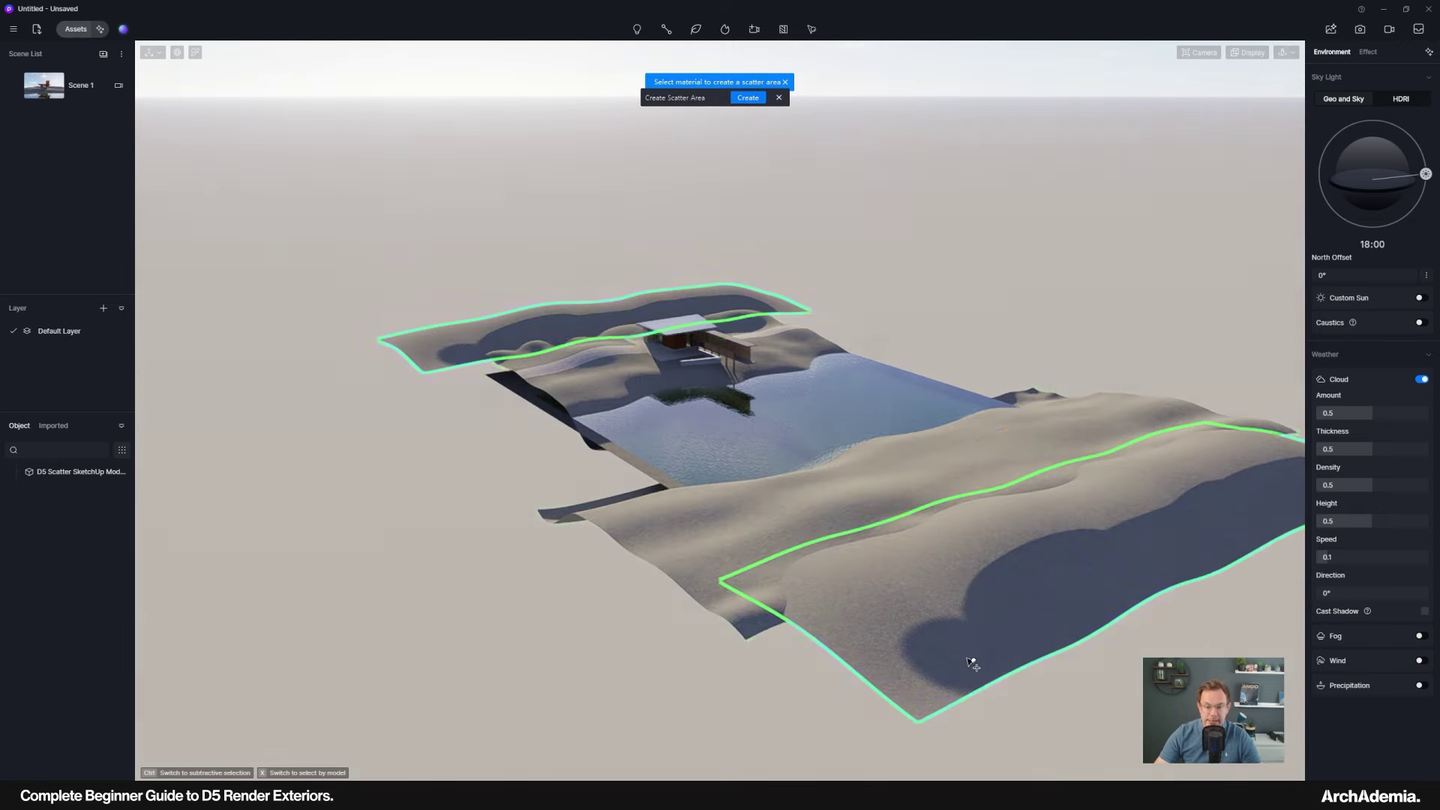
{"action": "scroll", "coordinate": [582, 323], "scroll_direction": "up", "scroll_amount": 5}
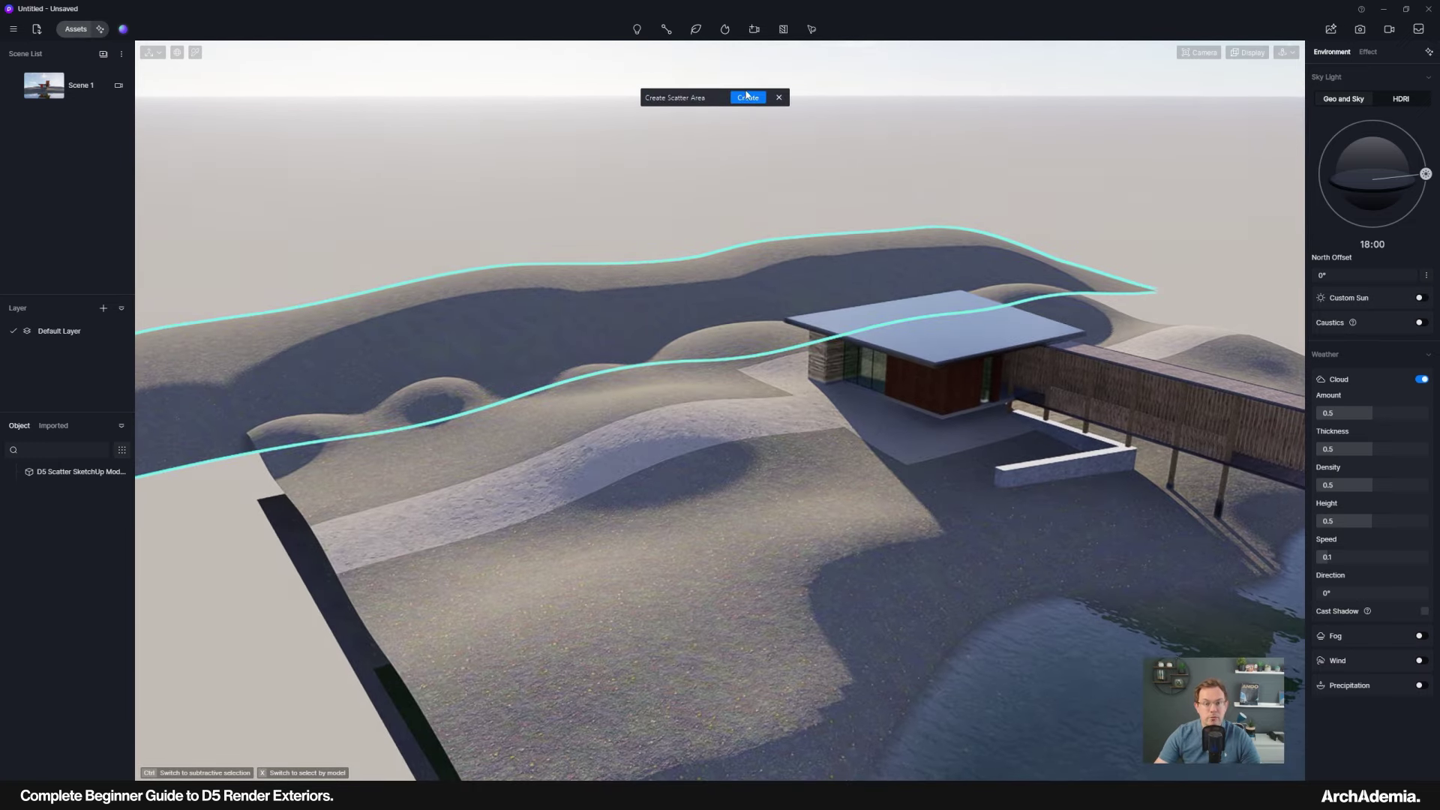
{"action": "left_click", "coordinate": [748, 98]}
{"action": "scroll", "coordinate": [525, 420], "scroll_direction": "up", "scroll_amount": 6}
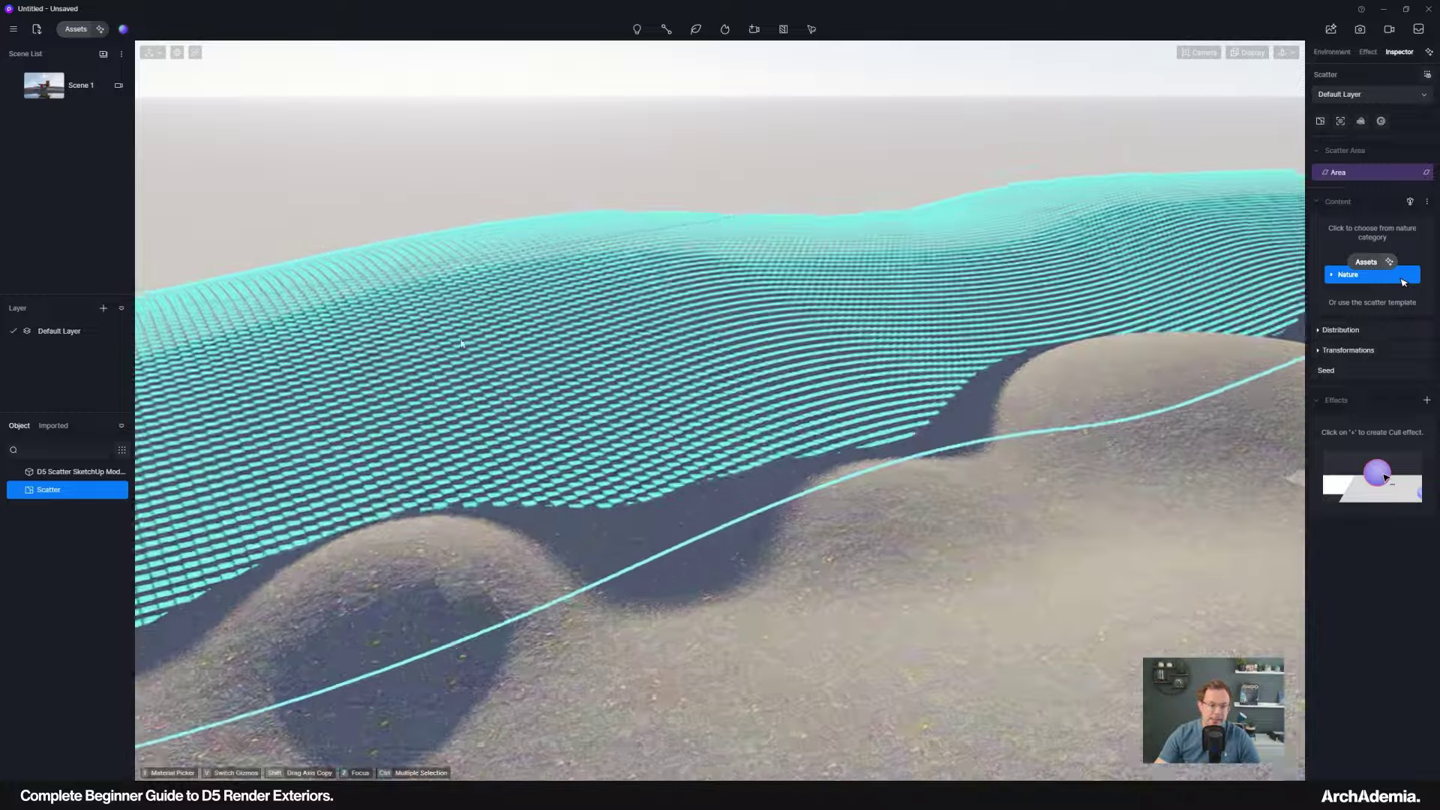
{"action": "scroll", "coordinate": [478, 468], "scroll_direction": "down", "scroll_amount": 8}
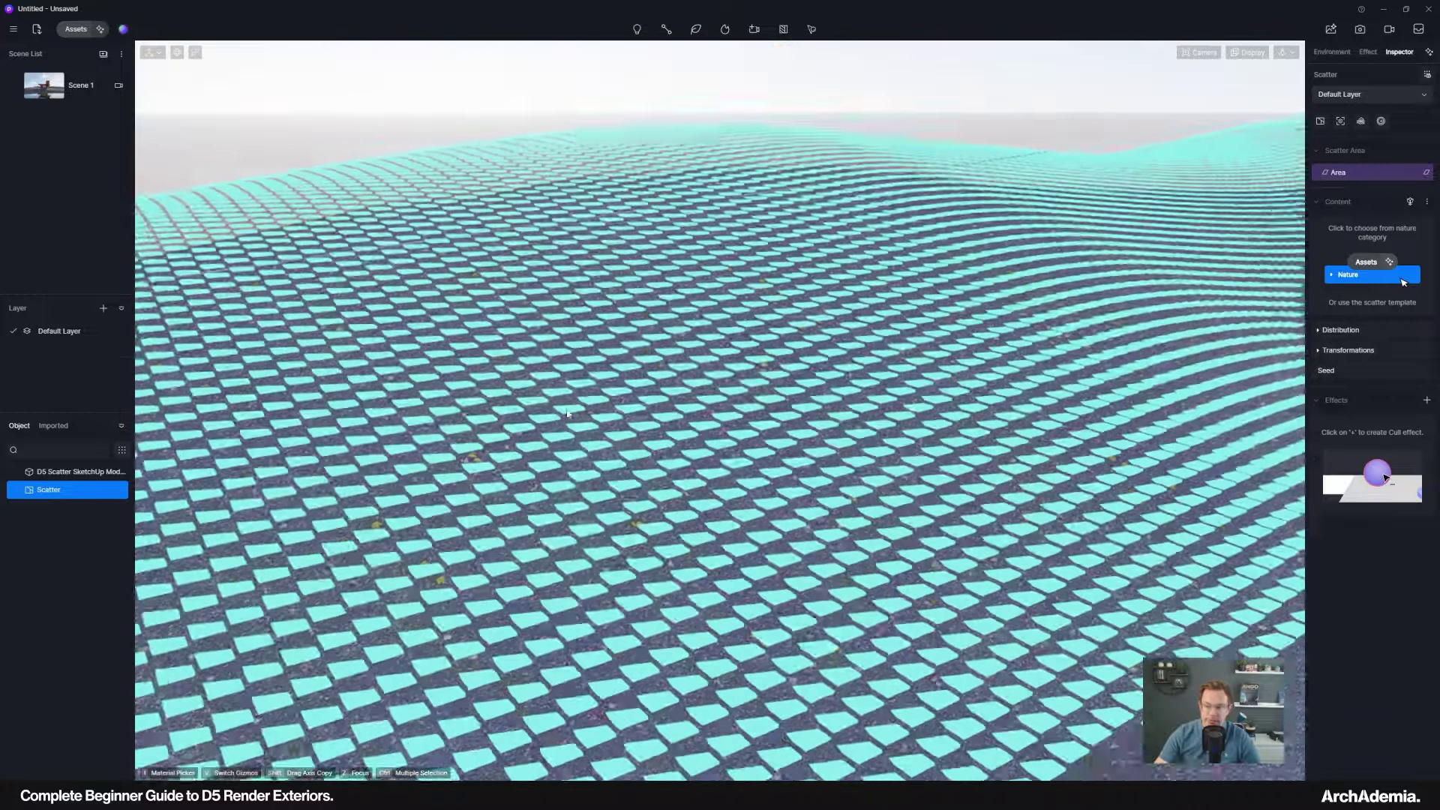
Fill the outer hills' scatter area with the conifers Abies nordmanniana 01, Metasequoia glyptostroboides 09 and Platycladus orientalis 04.
{"action": "scroll", "coordinate": [734, 448], "scroll_direction": "down", "scroll_amount": 5}
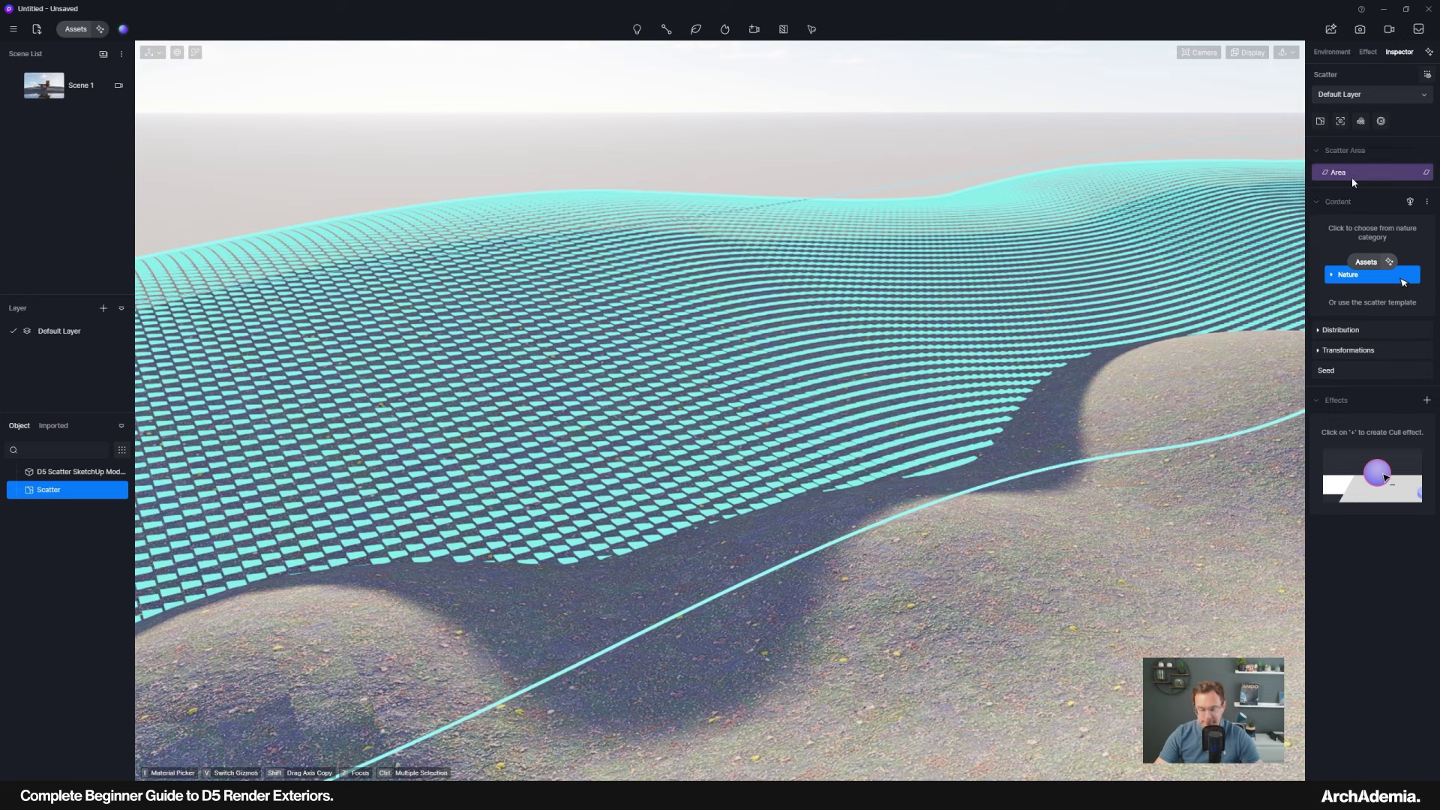
{"action": "left_click", "coordinate": [1348, 276]}
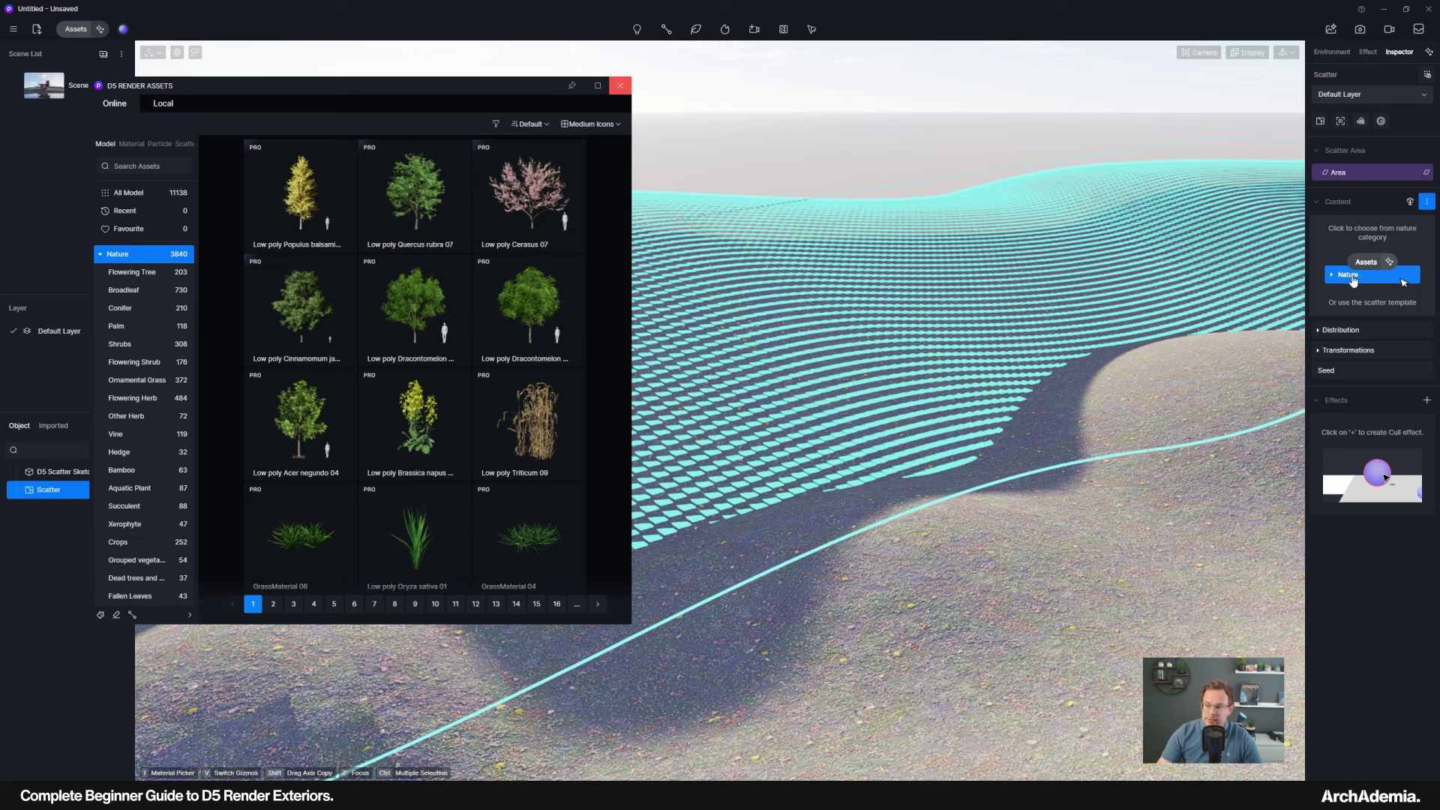
{"action": "left_click", "coordinate": [132, 314]}
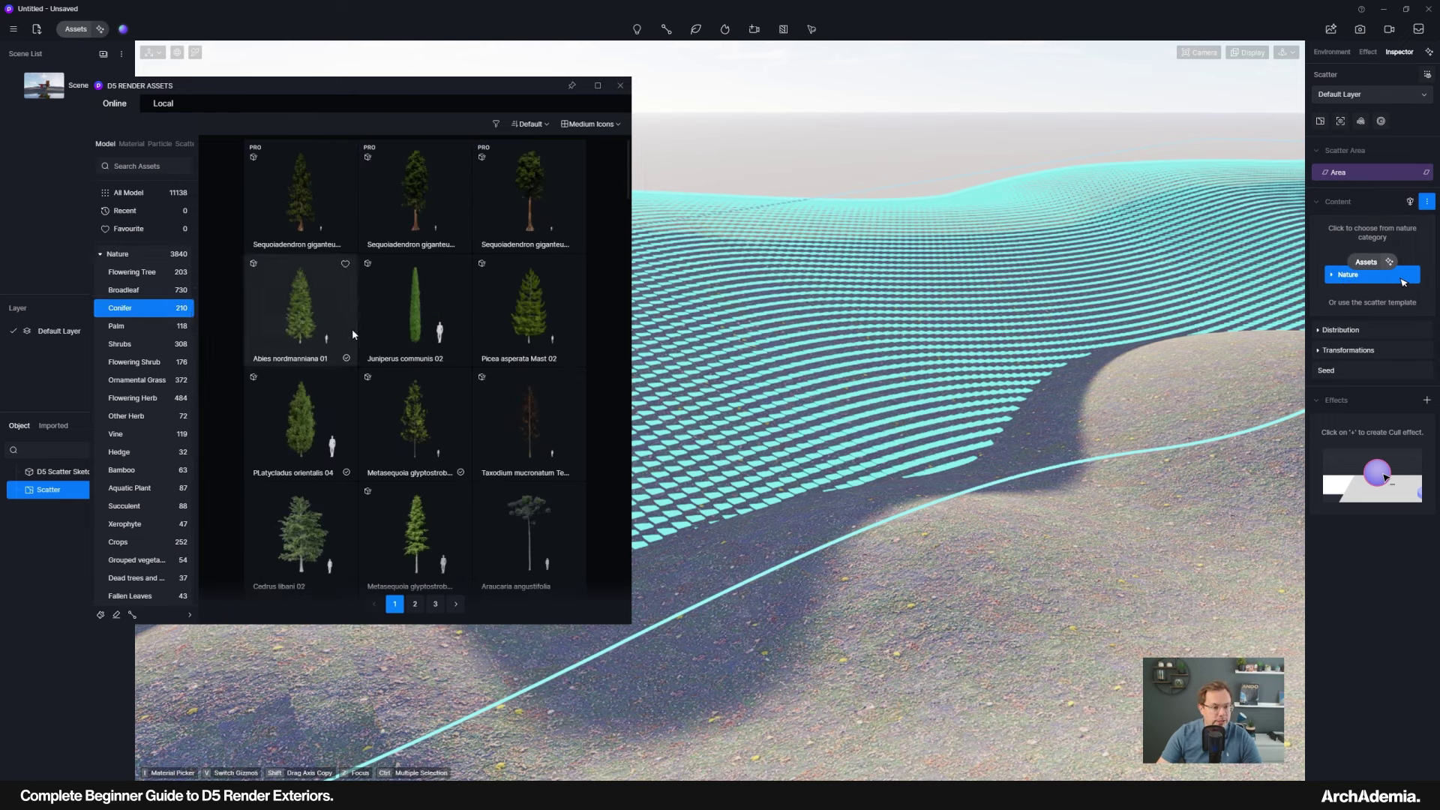
{"action": "left_click", "coordinate": [310, 314]}
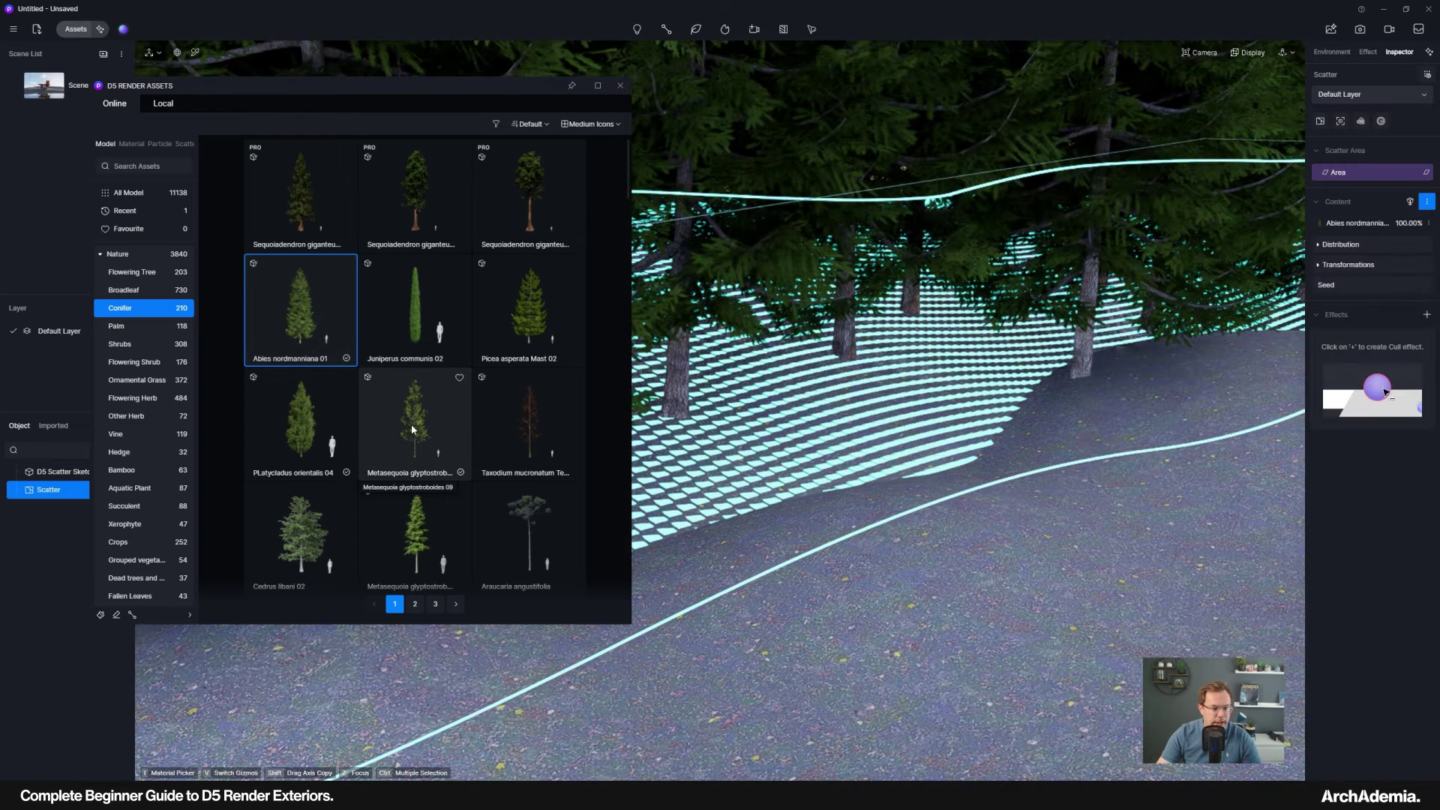
{"action": "left_click", "coordinate": [411, 425]}
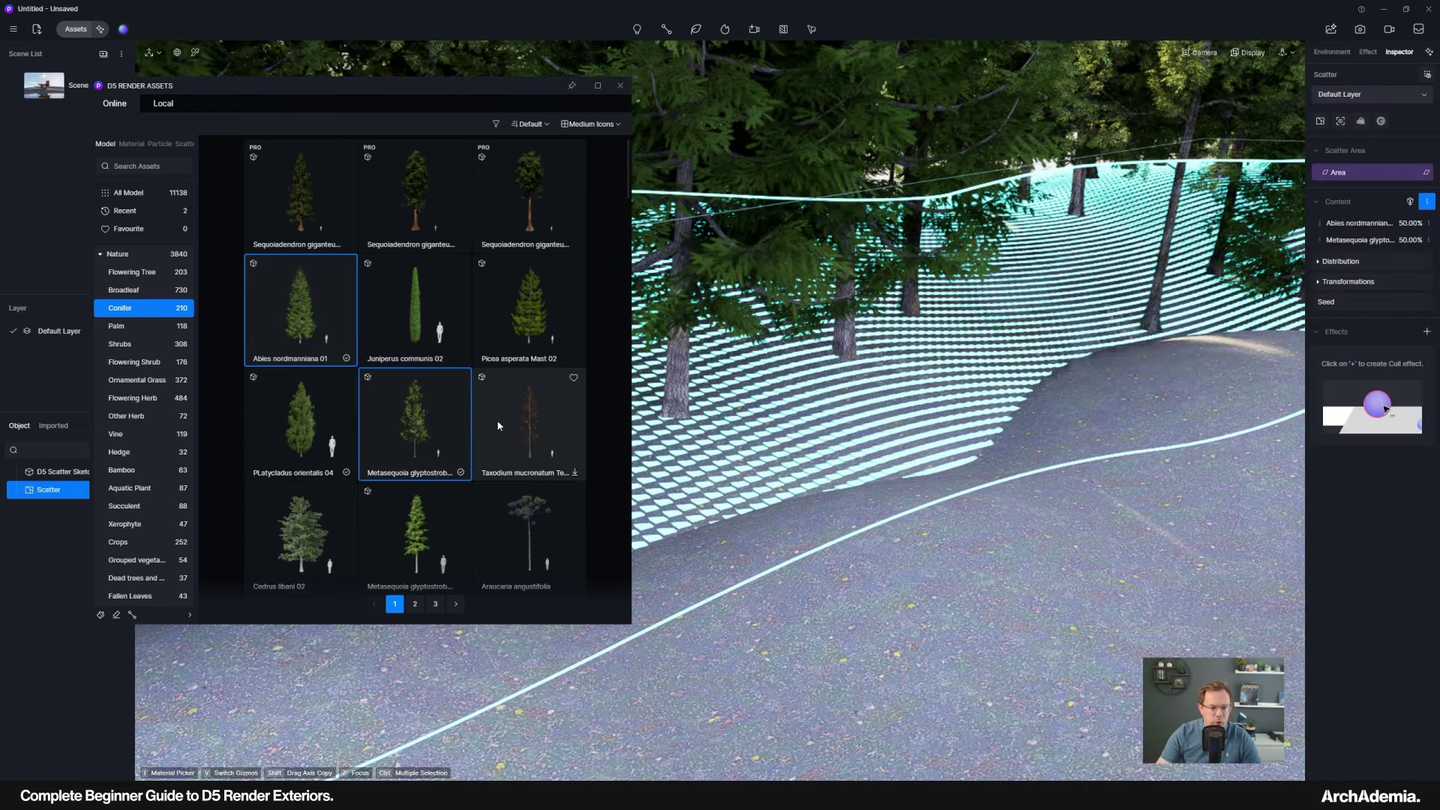
{"action": "left_click", "coordinate": [297, 415]}
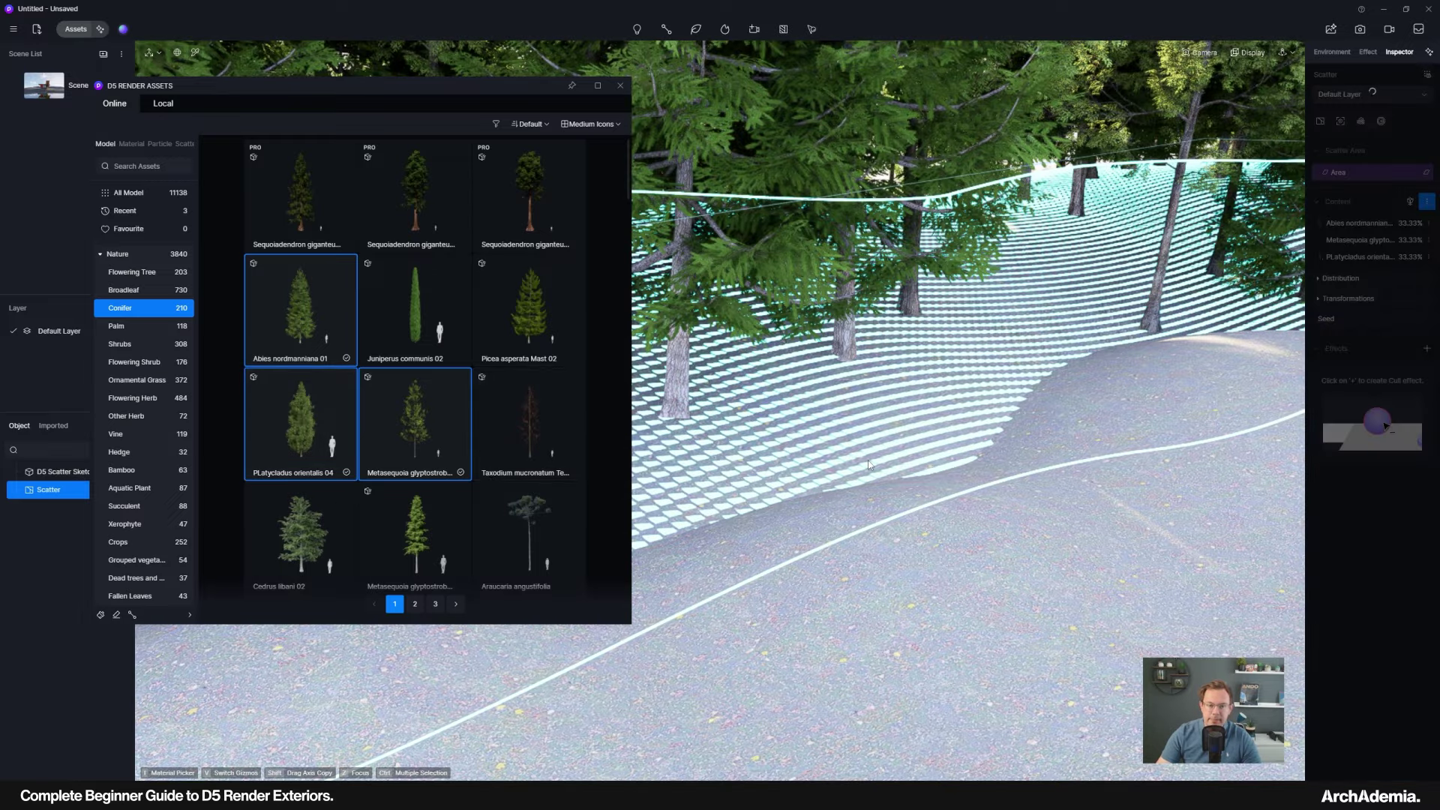
{"action": "left_click", "coordinate": [619, 85]}
Set the minimum random scaling of the hill conifer scatter to 60% on the X, Y and Z axes.
{"action": "scroll", "coordinate": [598, 245], "scroll_direction": "down", "scroll_amount": 8}
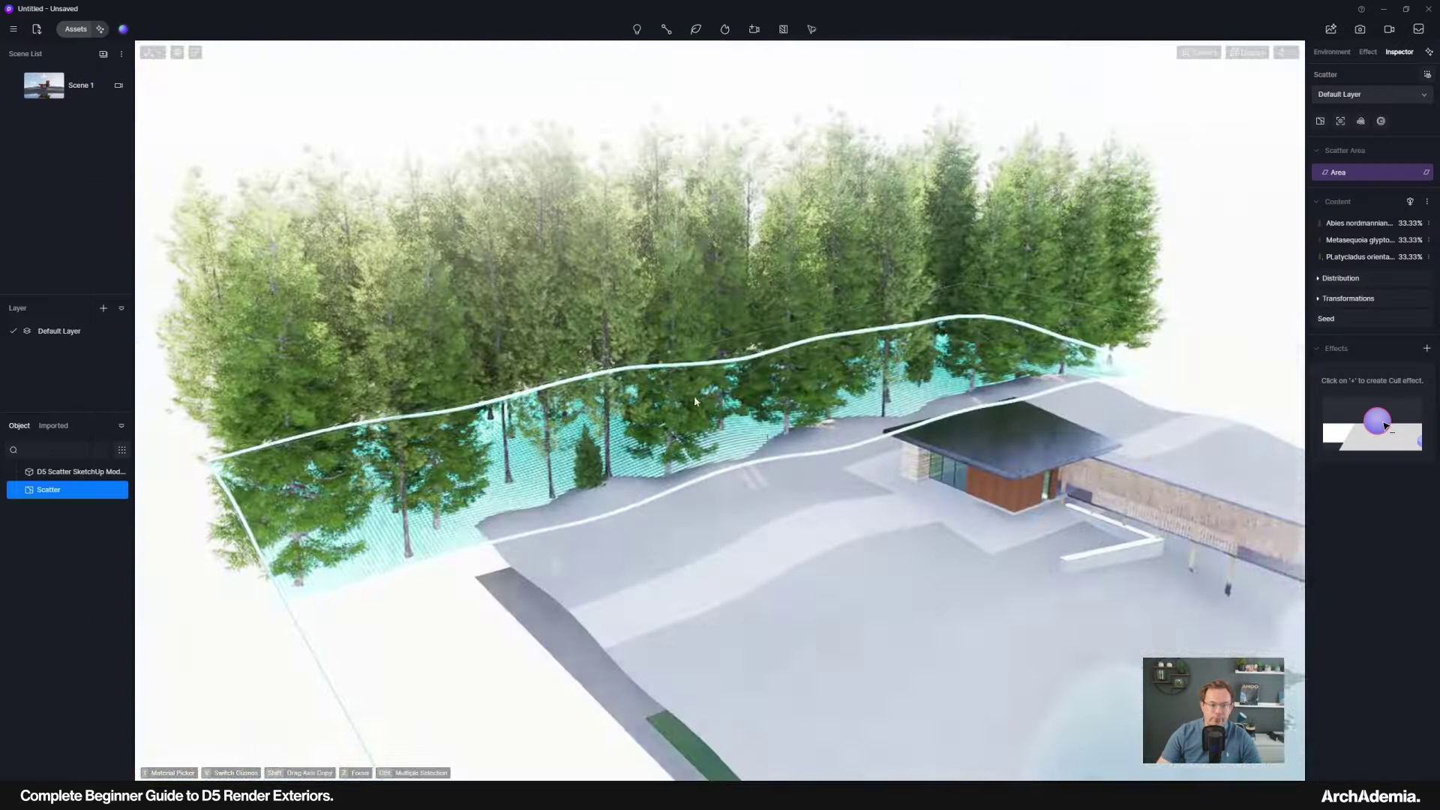
{"action": "right_click_drag", "start_coordinate": [598, 245], "coordinate": [403, 285]}
{"action": "scroll", "coordinate": [402, 285], "scroll_direction": "up", "scroll_amount": 10}
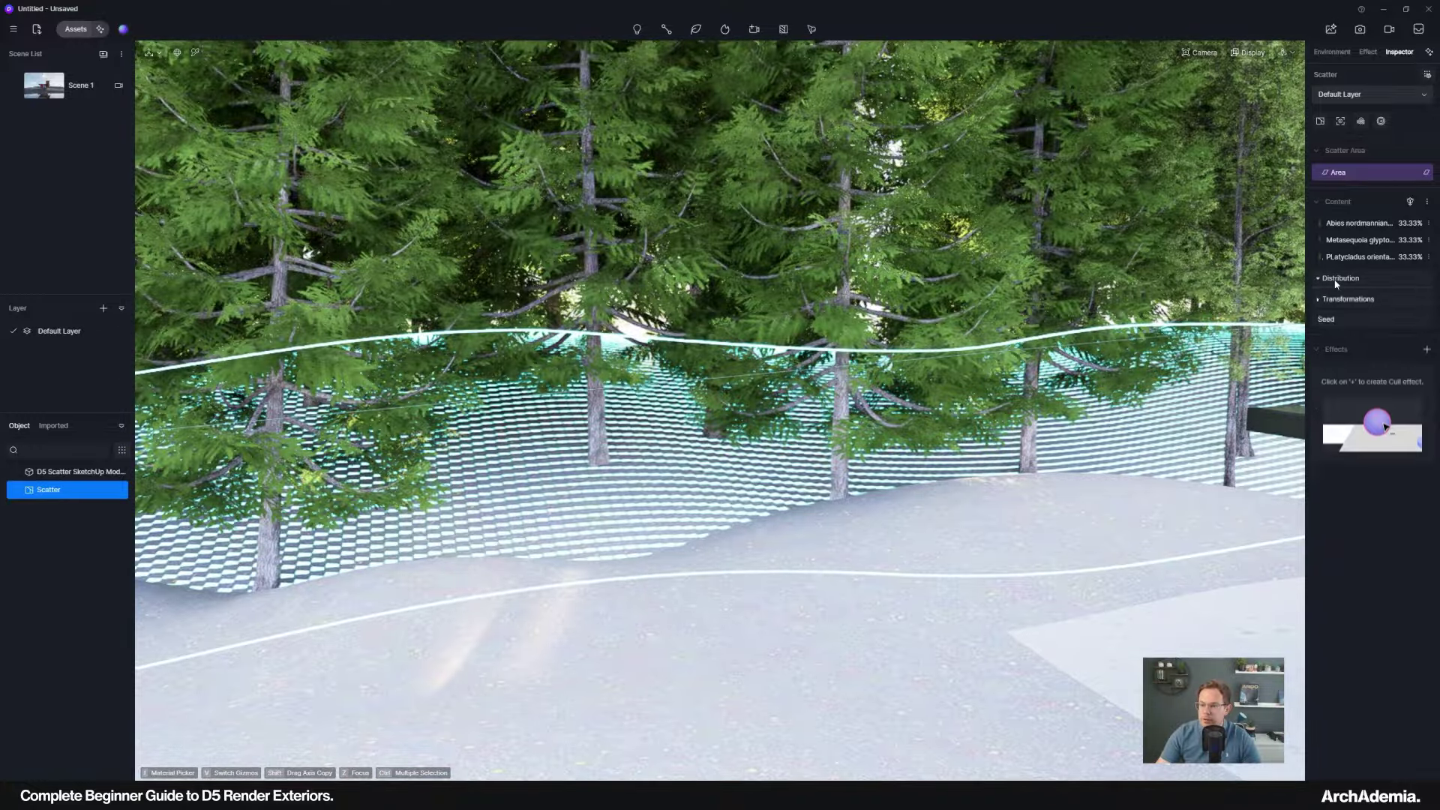
{"action": "left_click", "coordinate": [1338, 280]}
{"action": "left_click", "coordinate": [1338, 491]}
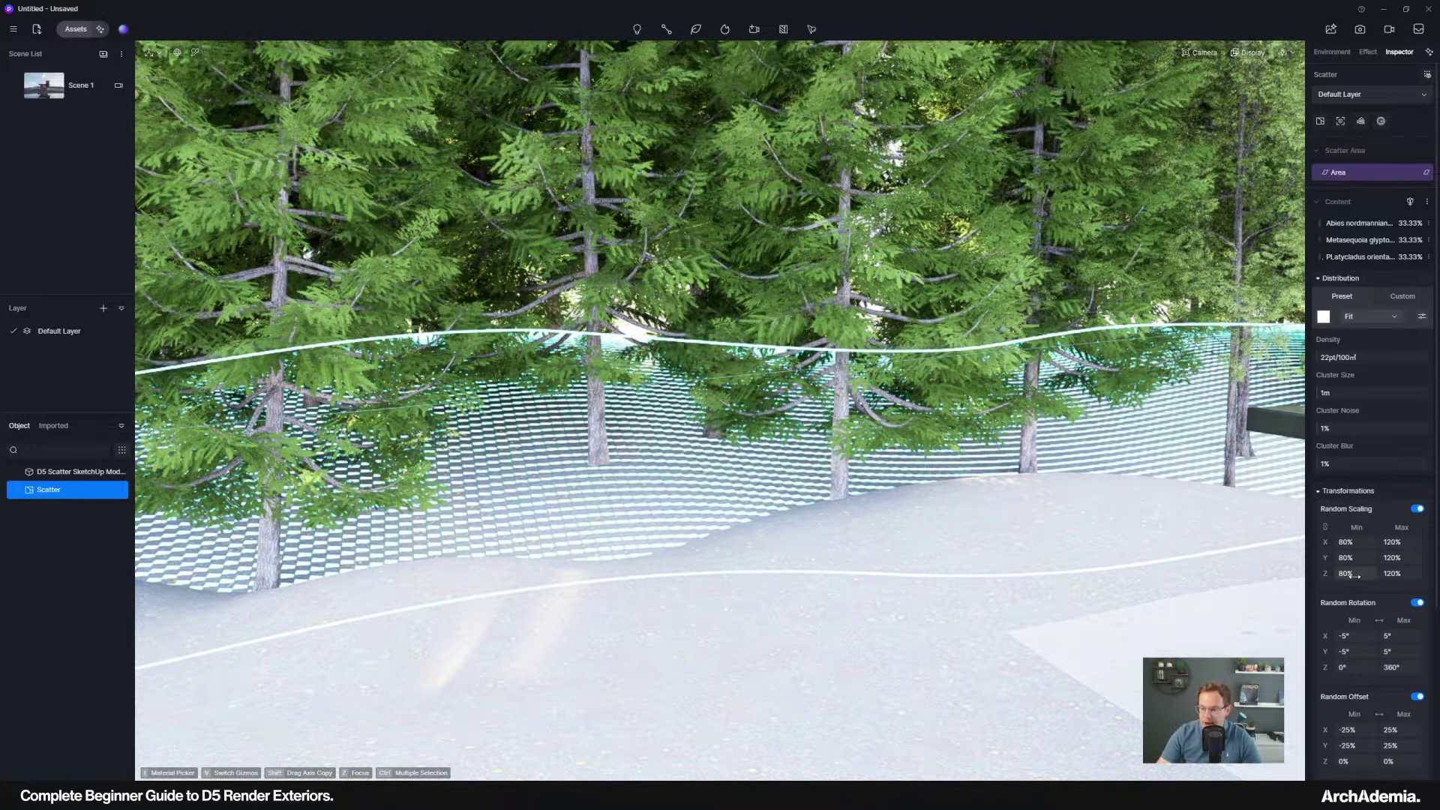
{"action": "scroll", "coordinate": [1356, 573], "scroll_direction": "down", "scroll_amount": 3}
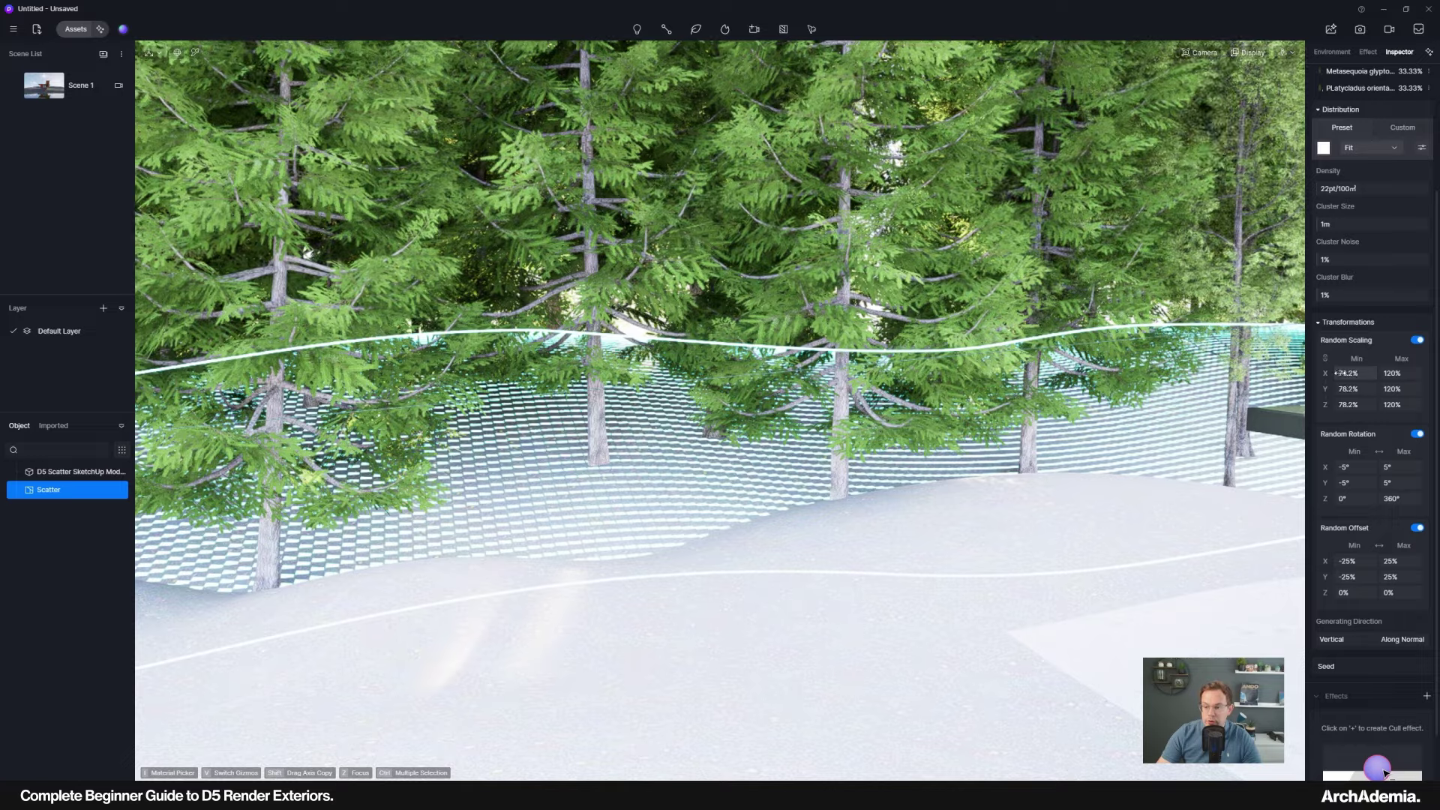
{"action": "scroll", "coordinate": [744, 412], "scroll_direction": "down", "scroll_amount": 6}
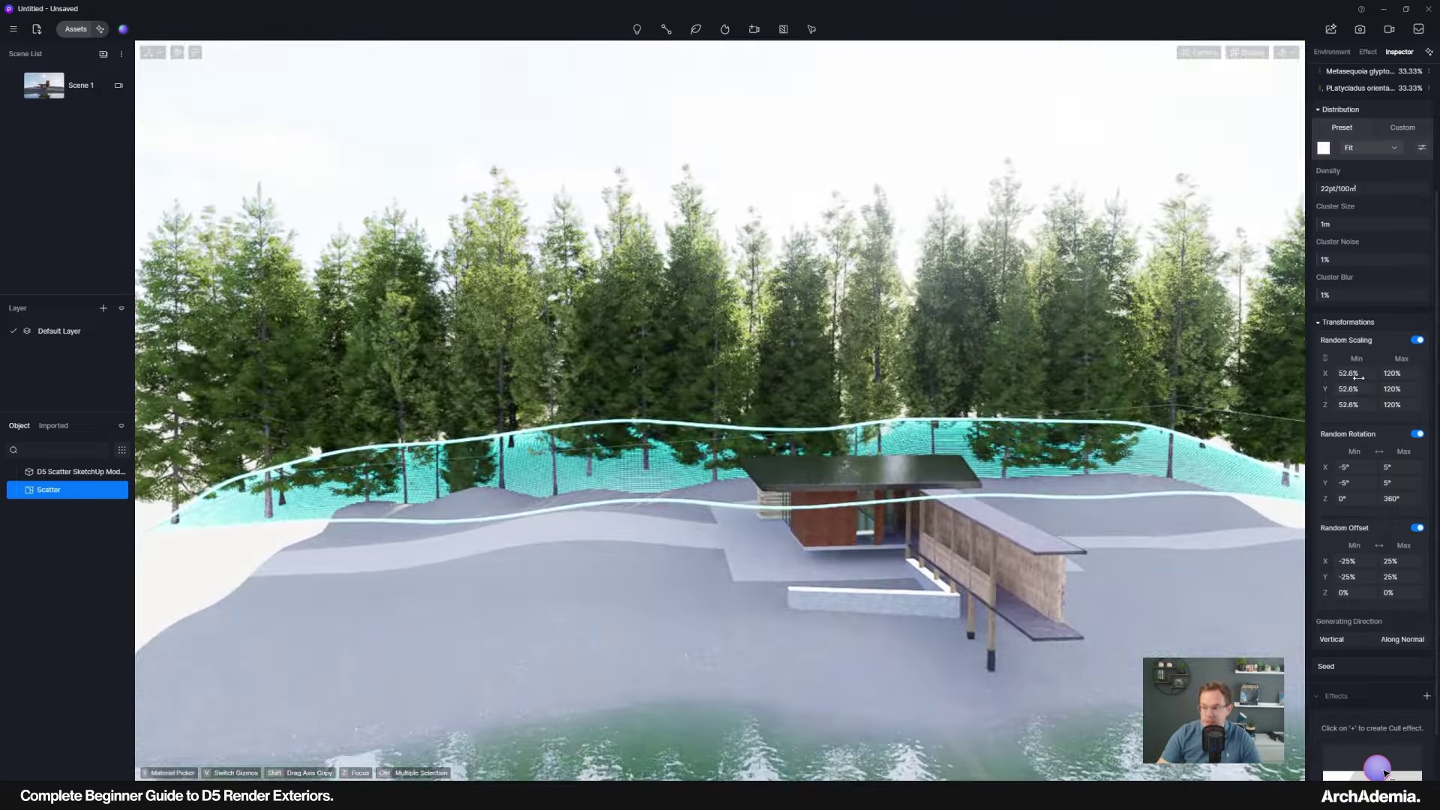
{"action": "type", "text": "60"}
{"action": "key", "text": "Return"}
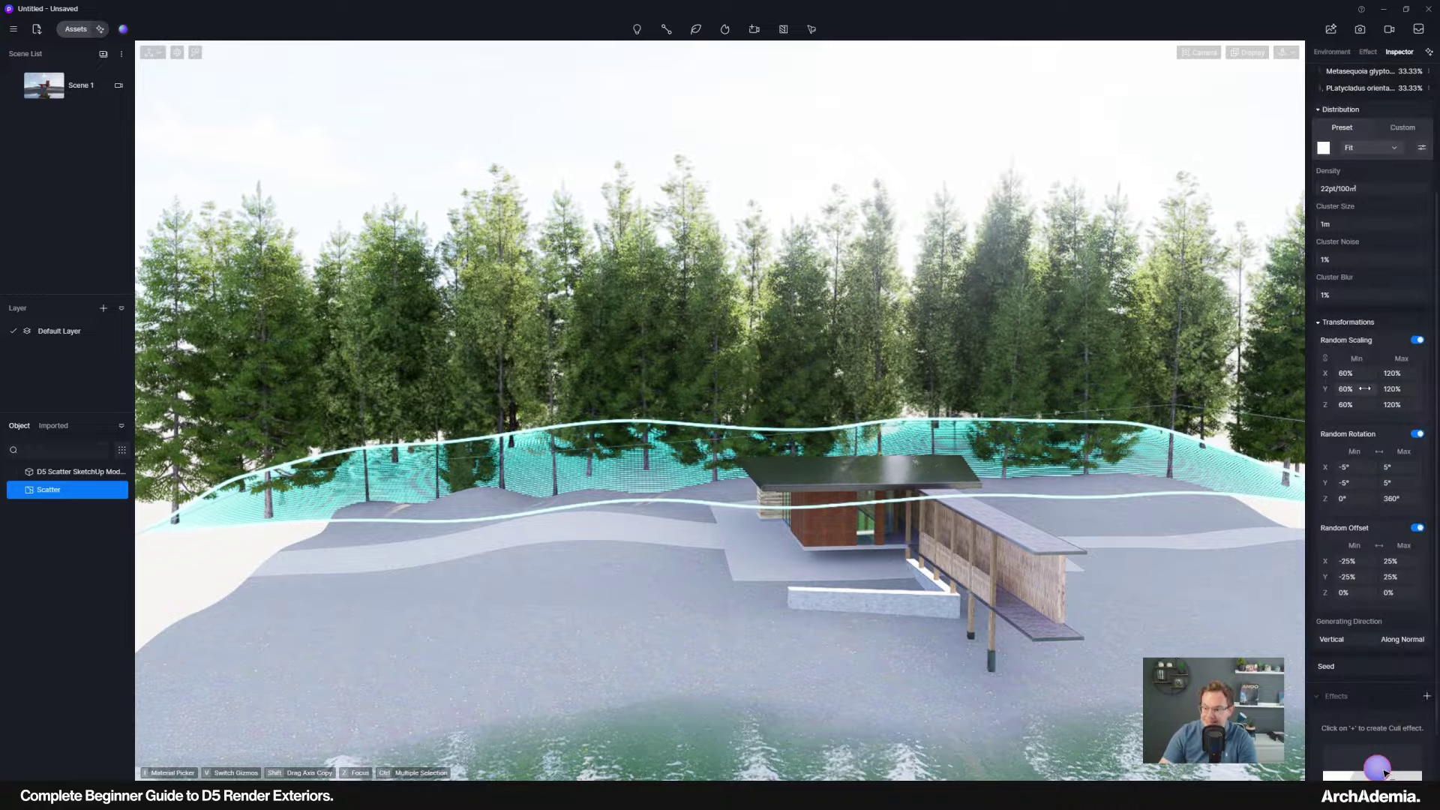
Set the tree scatter's minimum random rotation on the X axis to -10°.
{"action": "scroll", "coordinate": [617, 475], "scroll_direction": "up", "scroll_amount": 3}
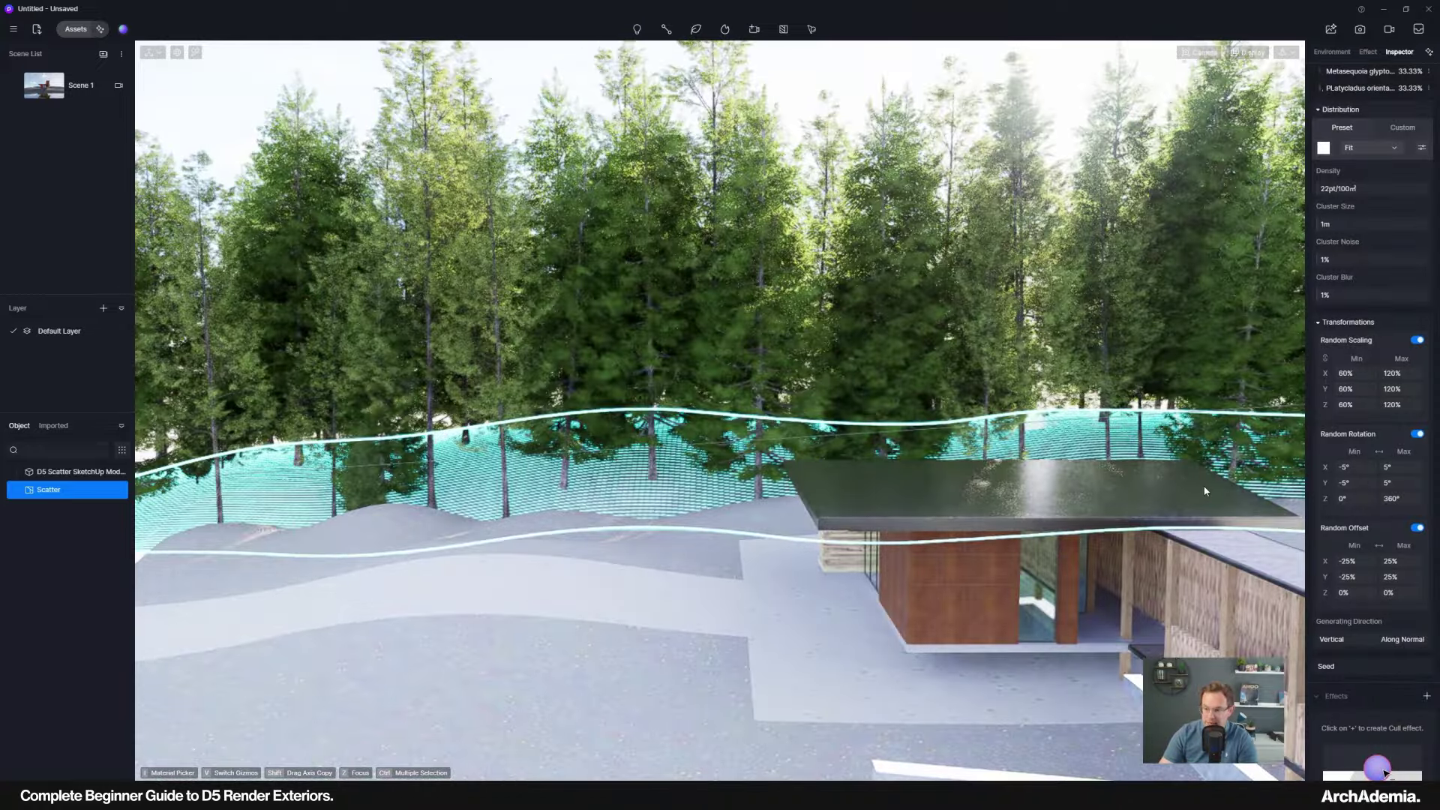
{"action": "scroll", "coordinate": [848, 483], "scroll_direction": "up", "scroll_amount": 3}
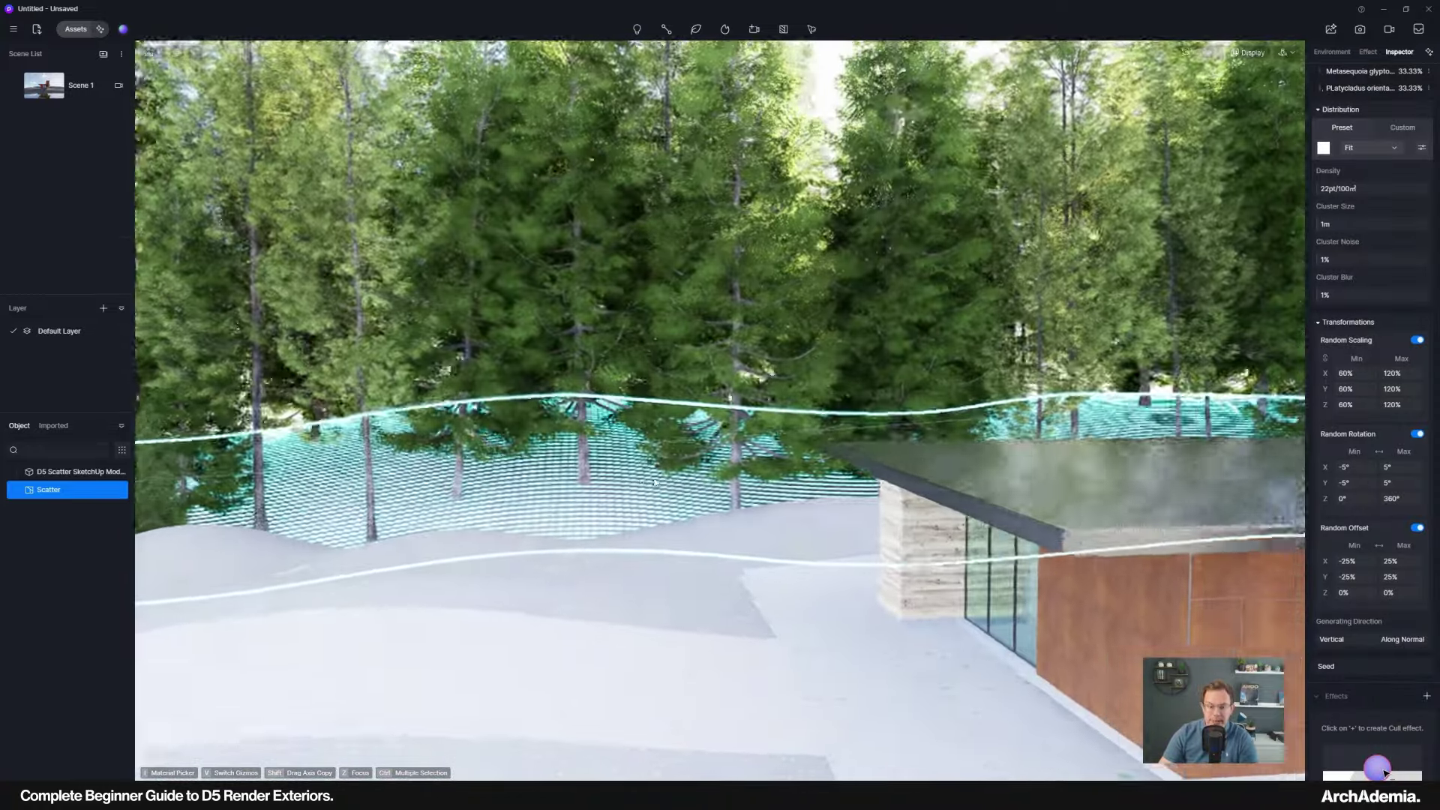
{"action": "scroll", "coordinate": [804, 516], "scroll_direction": "down", "scroll_amount": 2}
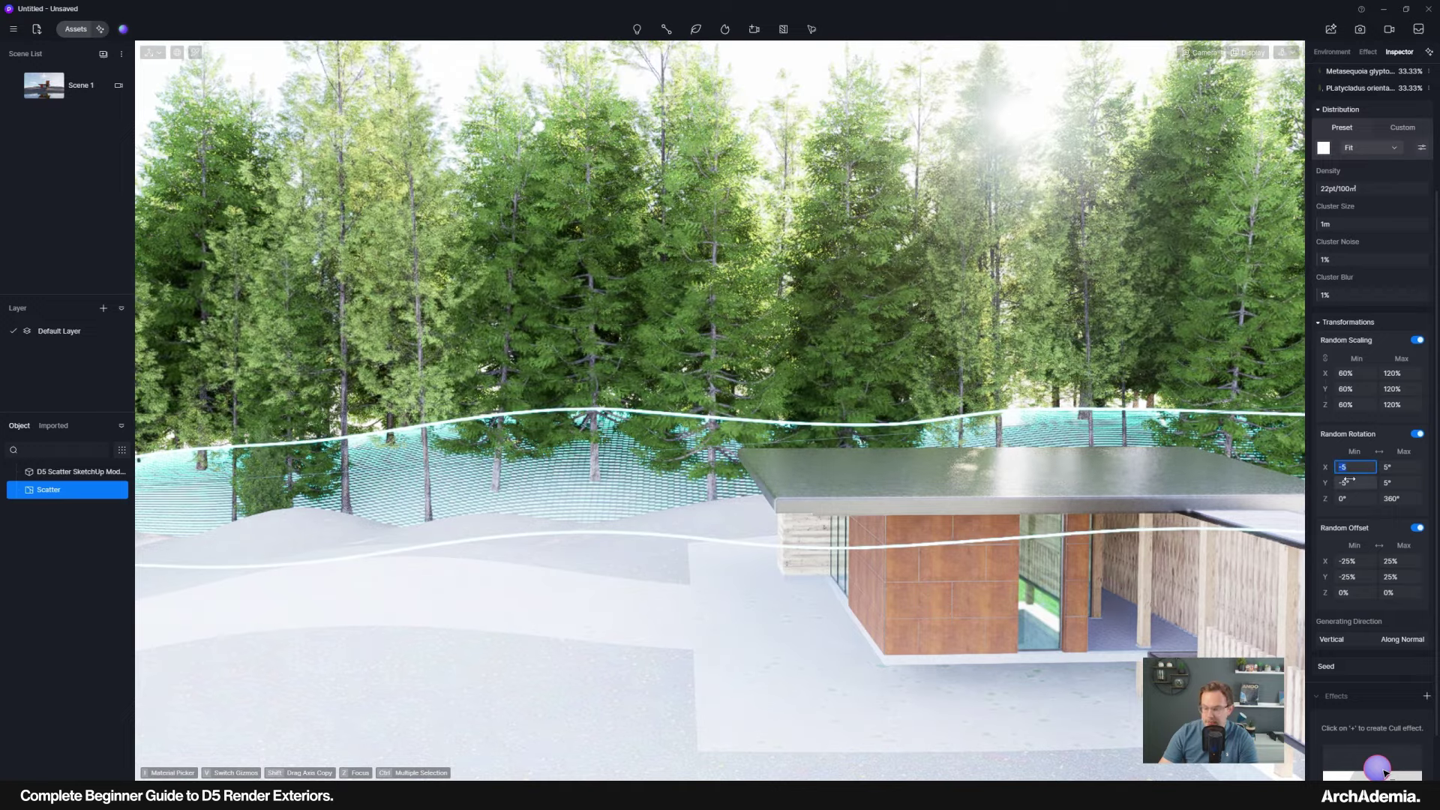
{"action": "type", "text": "10"}
{"action": "key", "text": "Return"}
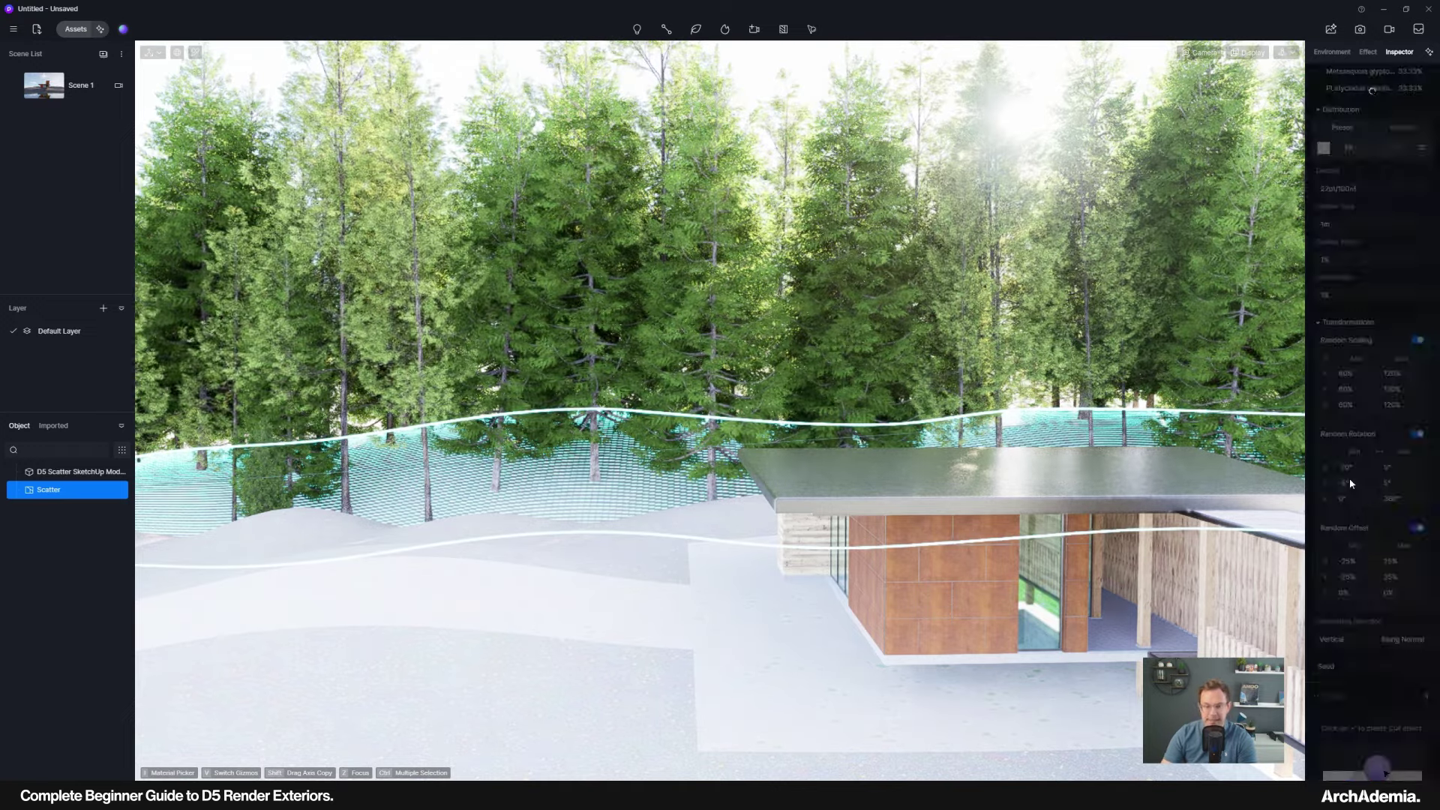
Set the tree scatter's minimum random rotation on the Y axis to -8°.
{"action": "right_click_drag", "start_coordinate": [631, 439], "coordinate": [411, 470]}
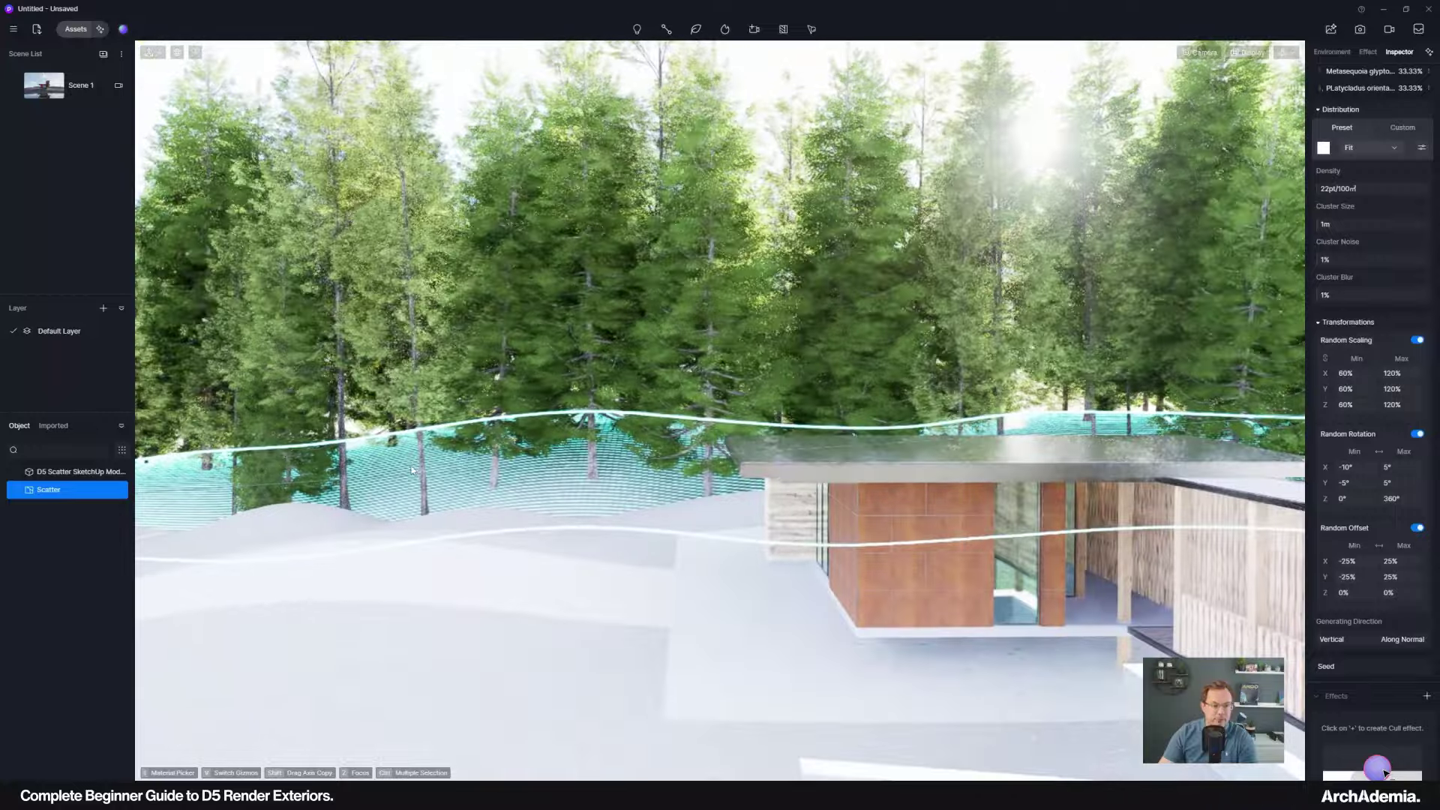
{"action": "right_click_drag", "start_coordinate": [485, 386], "coordinate": [638, 463]}
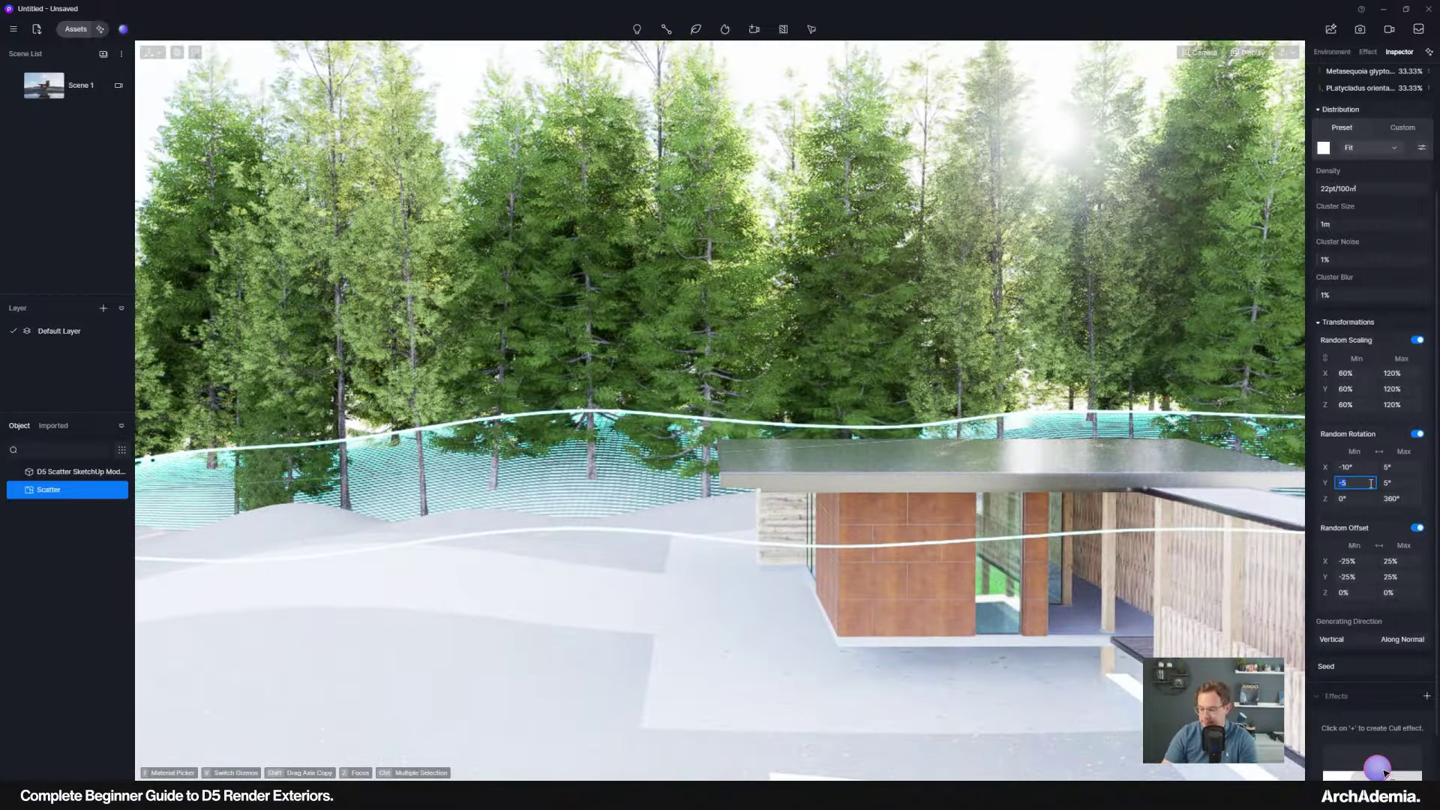
{"action": "left_click", "coordinate": [1371, 483]}
{"action": "type", "text": "-8"}
{"action": "key", "text": "Return"}
{"action": "right_click_drag", "start_coordinate": [731, 411], "coordinate": [667, 408]}
{"action": "scroll", "coordinate": [668, 408], "scroll_direction": "down", "scroll_amount": 5}
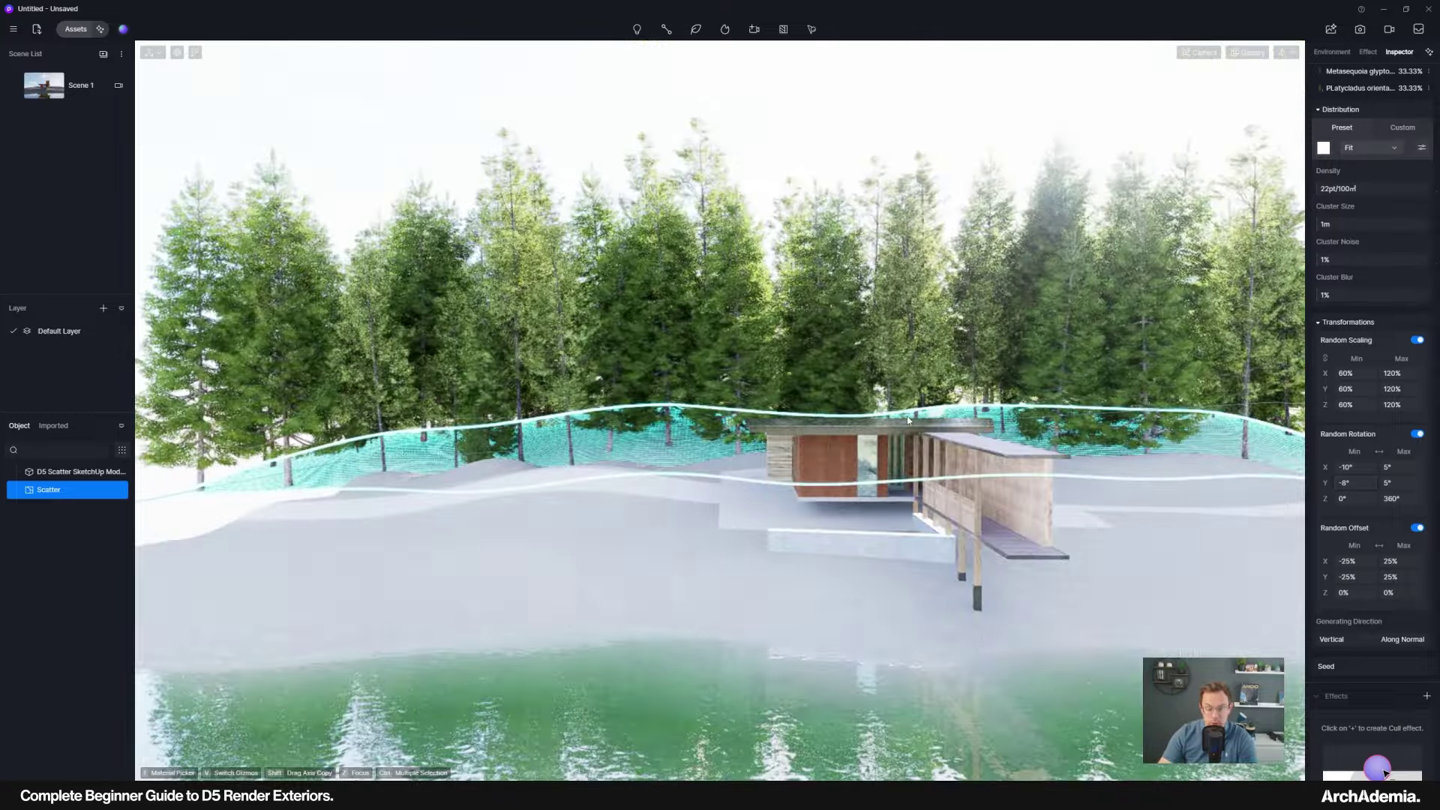
Reshuffle the tree scatter by trying seed 5 and settling on seed 6.
{"action": "scroll", "coordinate": [908, 421], "scroll_direction": "up", "scroll_amount": 5}
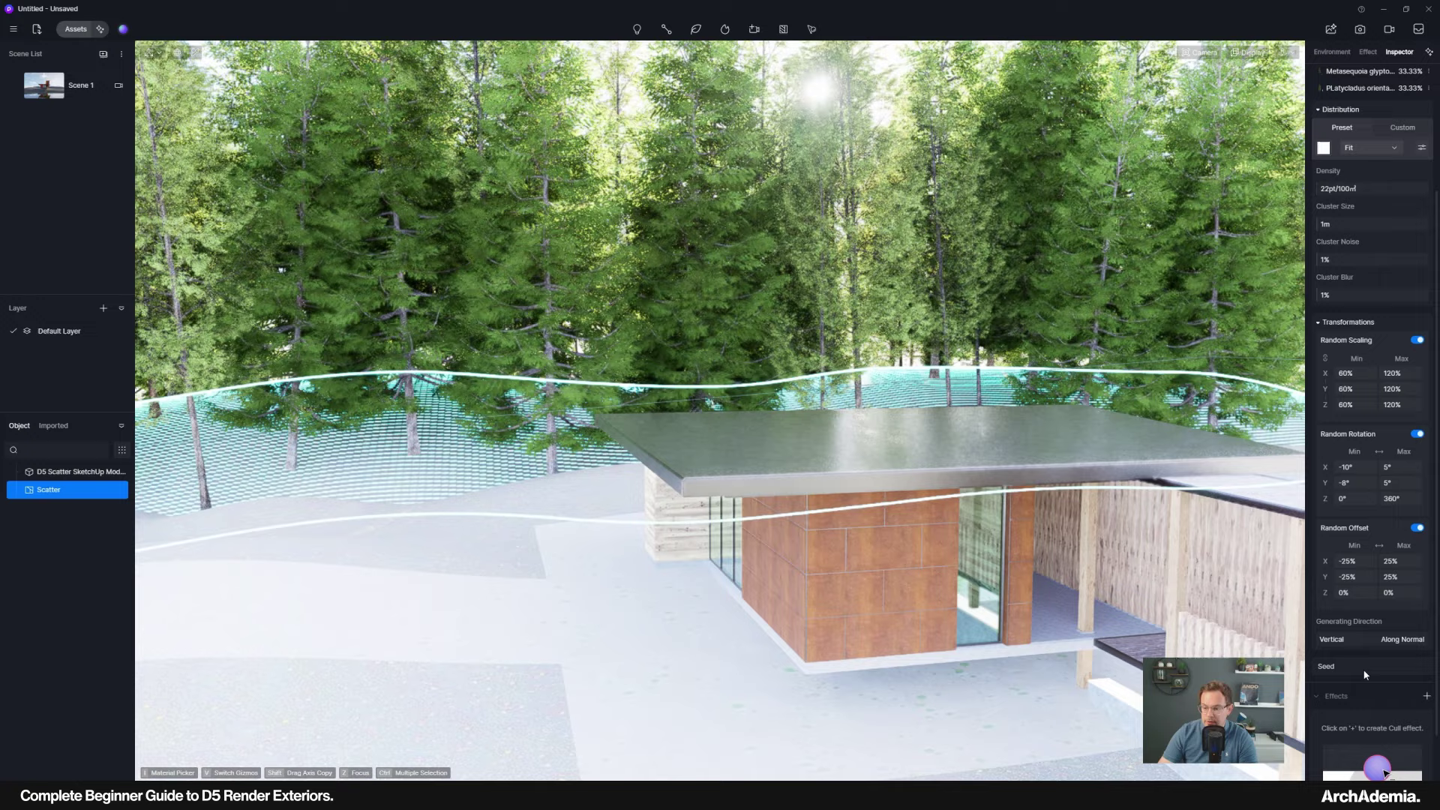
{"action": "left_click", "coordinate": [1363, 669]}
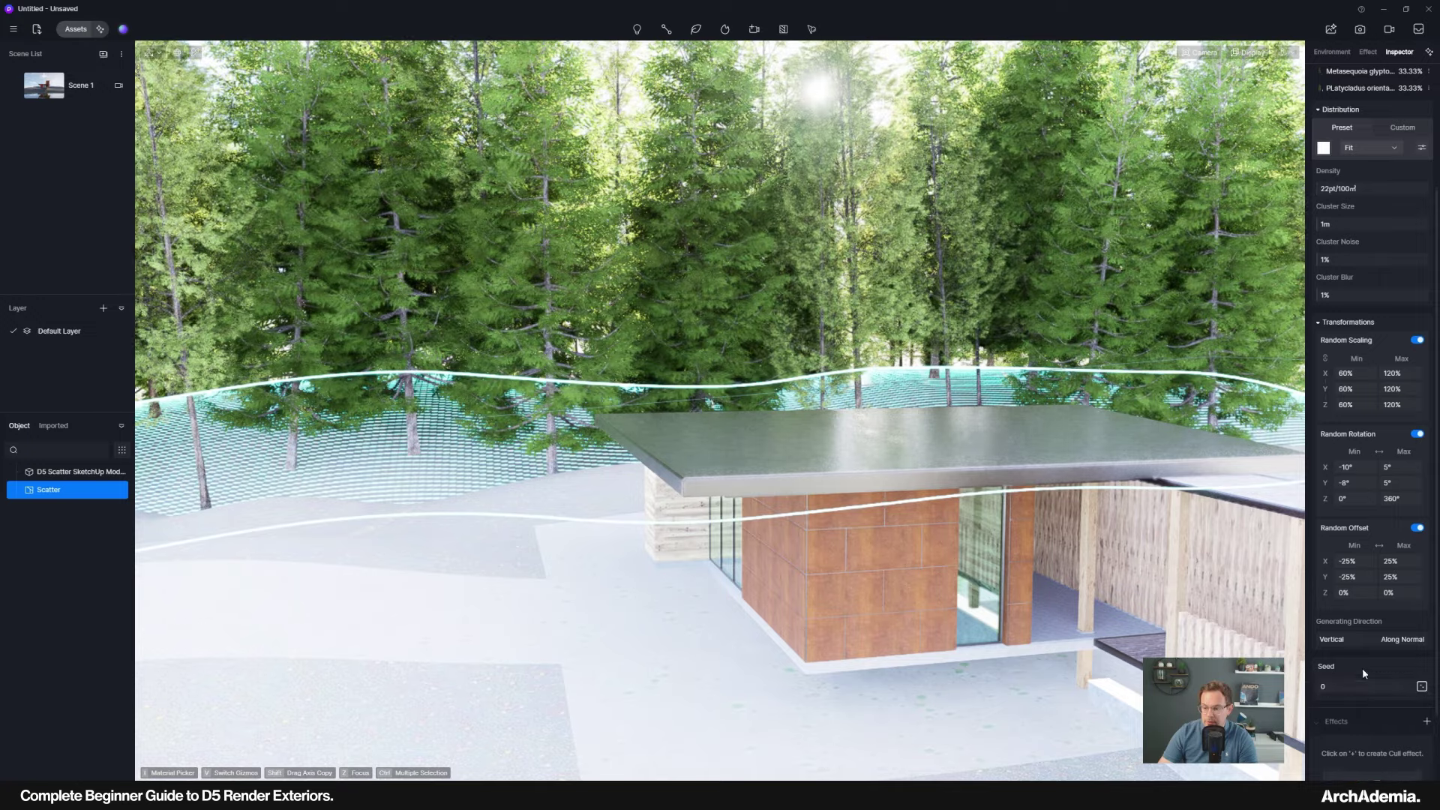
{"action": "left_click", "coordinate": [1348, 685]}
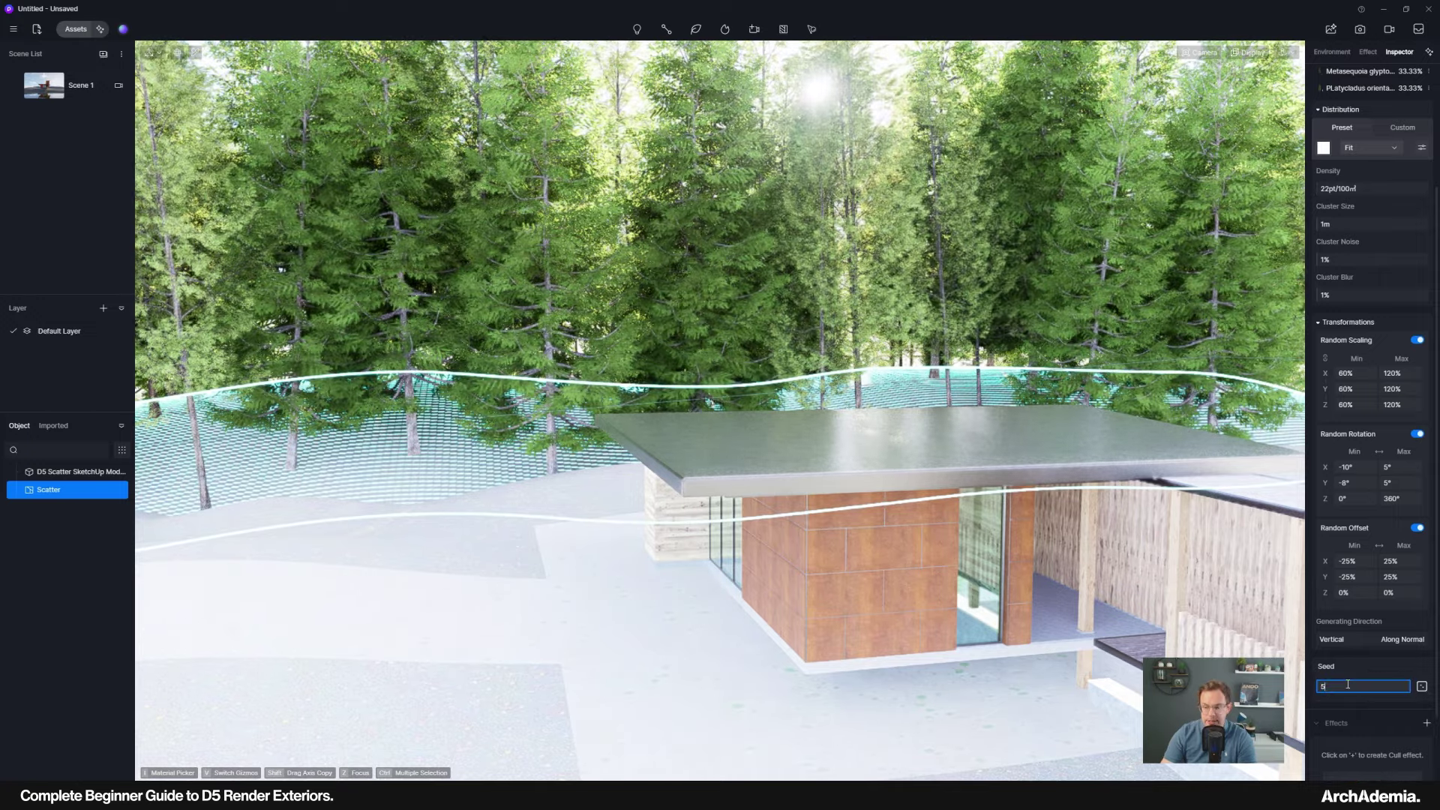
{"action": "type", "text": "5"}
{"action": "key", "text": "Return"}
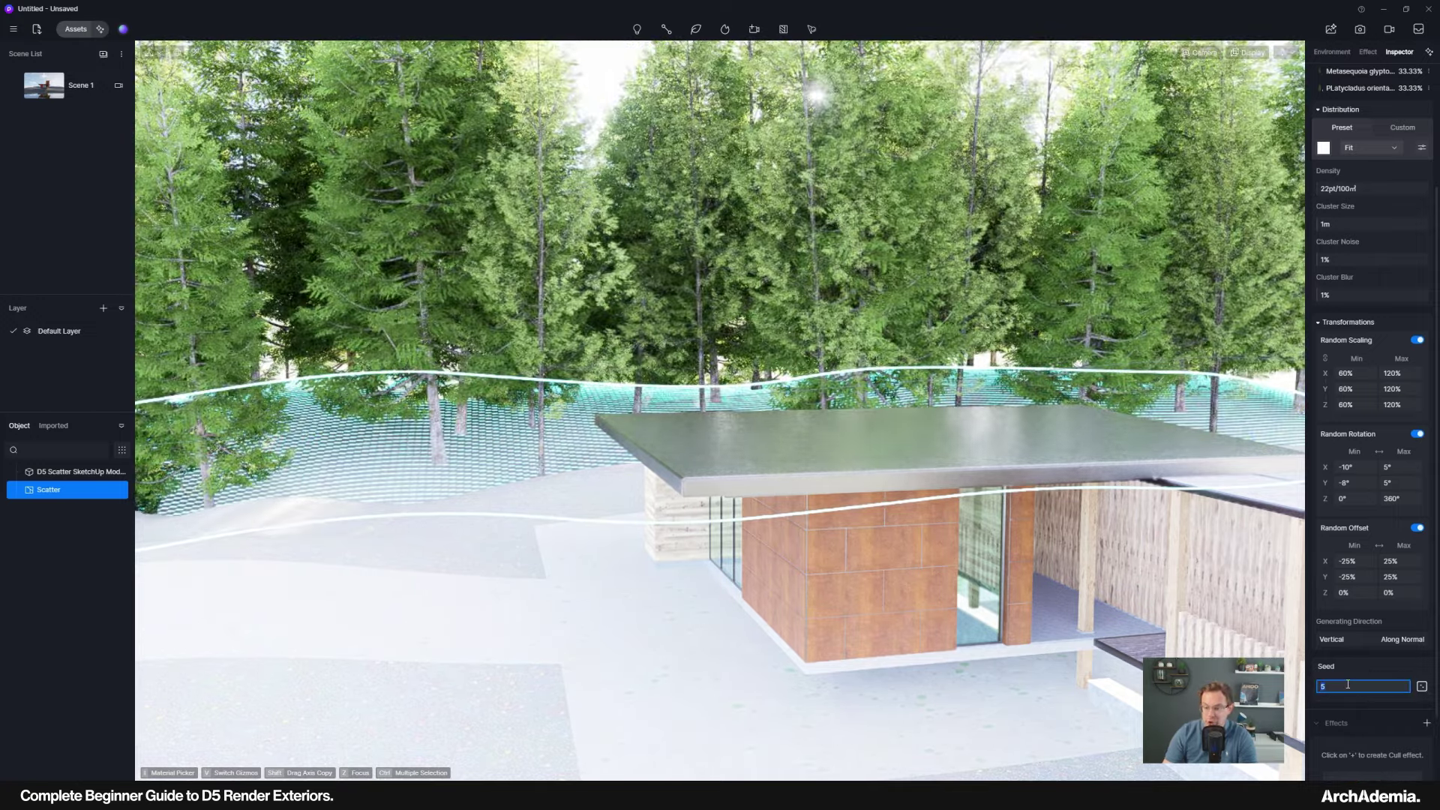
{"action": "type", "text": "6"}
{"action": "key", "text": "Return"}
Examine the scattered tree line behind the house from several distances and angles, and clear the scatter selection.
{"action": "scroll", "coordinate": [712, 425], "scroll_direction": "down", "scroll_amount": 3}
{"action": "right_click_drag", "start_coordinate": [713, 425], "coordinate": [701, 406]}
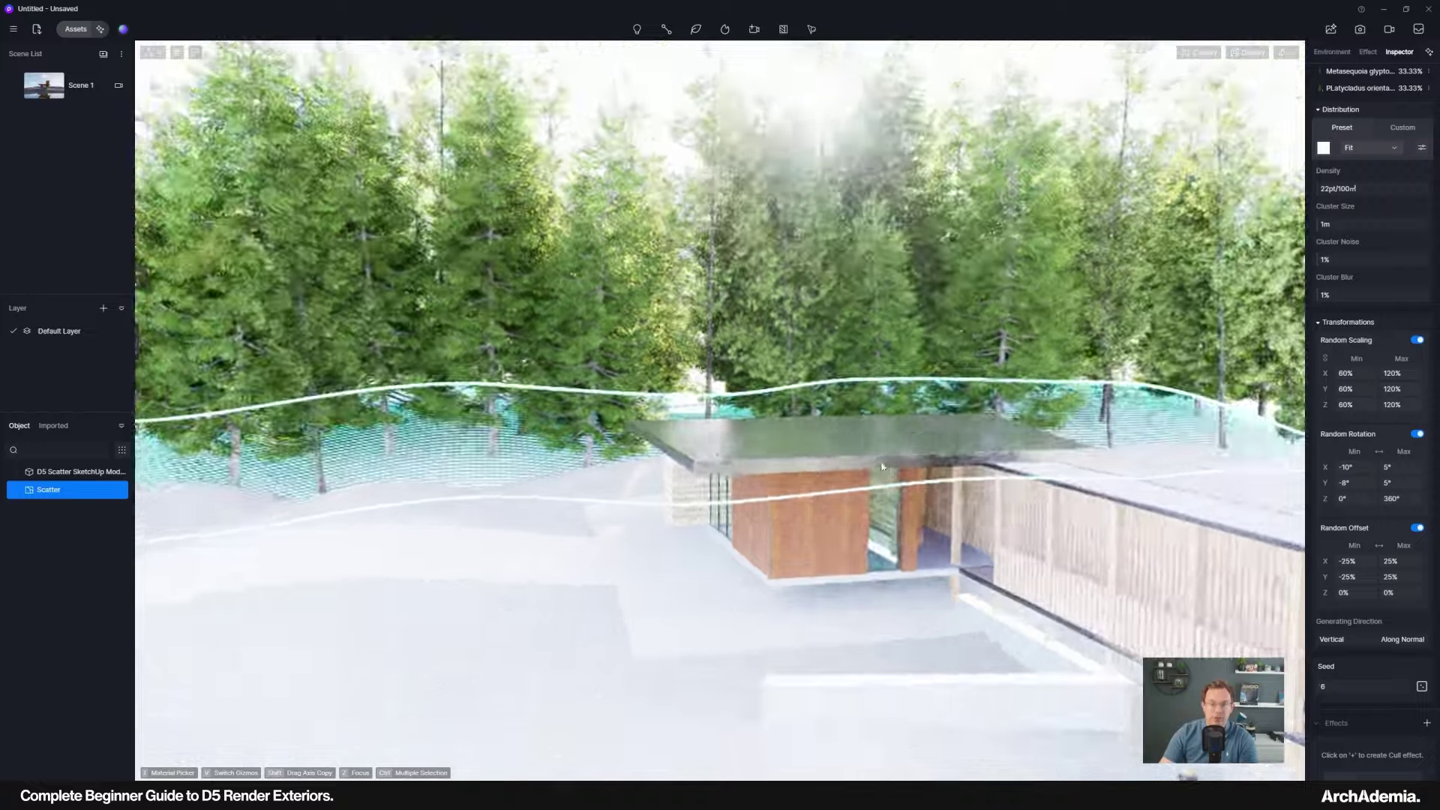
{"action": "scroll", "coordinate": [699, 405], "scroll_direction": "down", "scroll_amount": 3}
{"action": "middle_click_drag", "start_coordinate": [695, 403], "coordinate": [629, 311]}
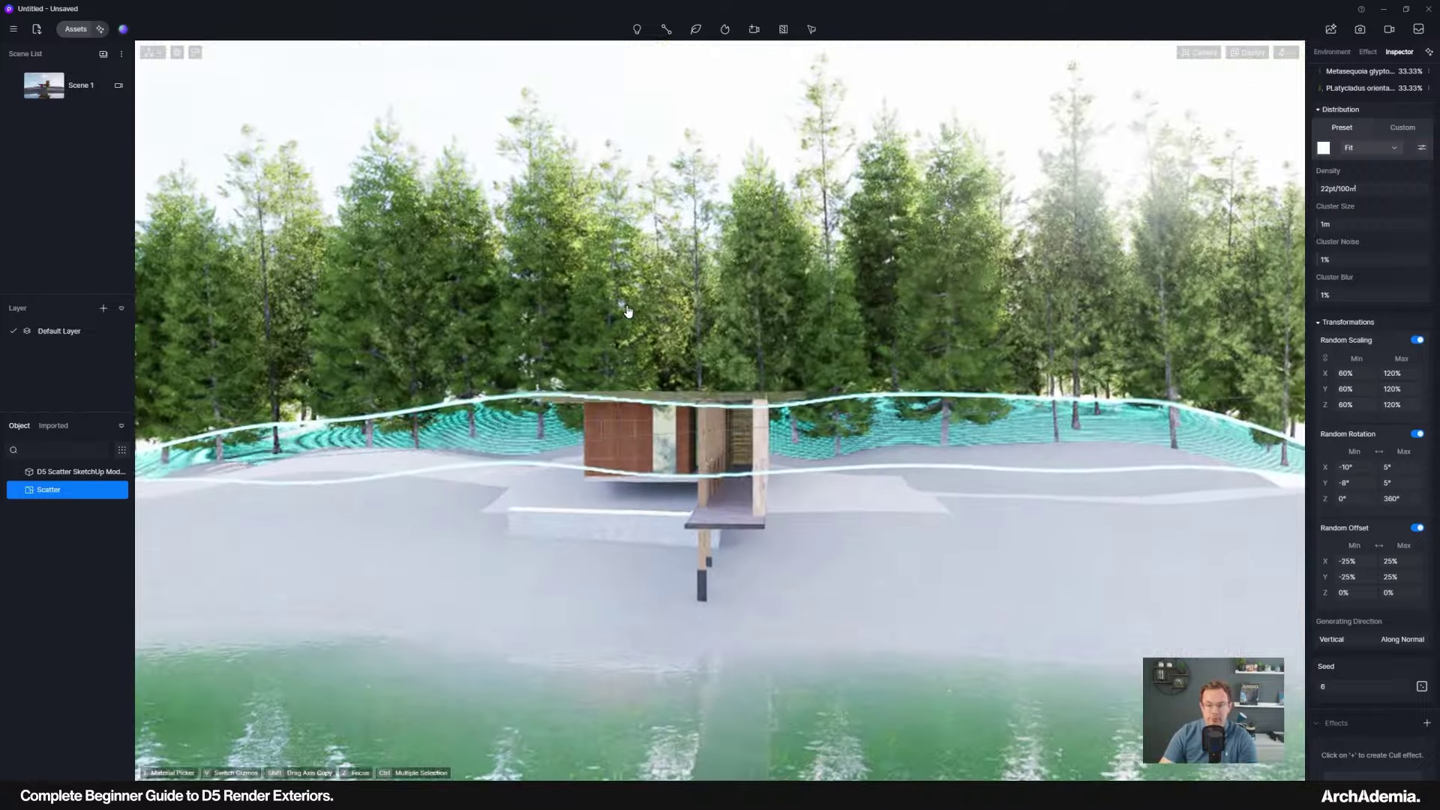
{"action": "right_click_drag", "start_coordinate": [629, 312], "coordinate": [611, 347]}
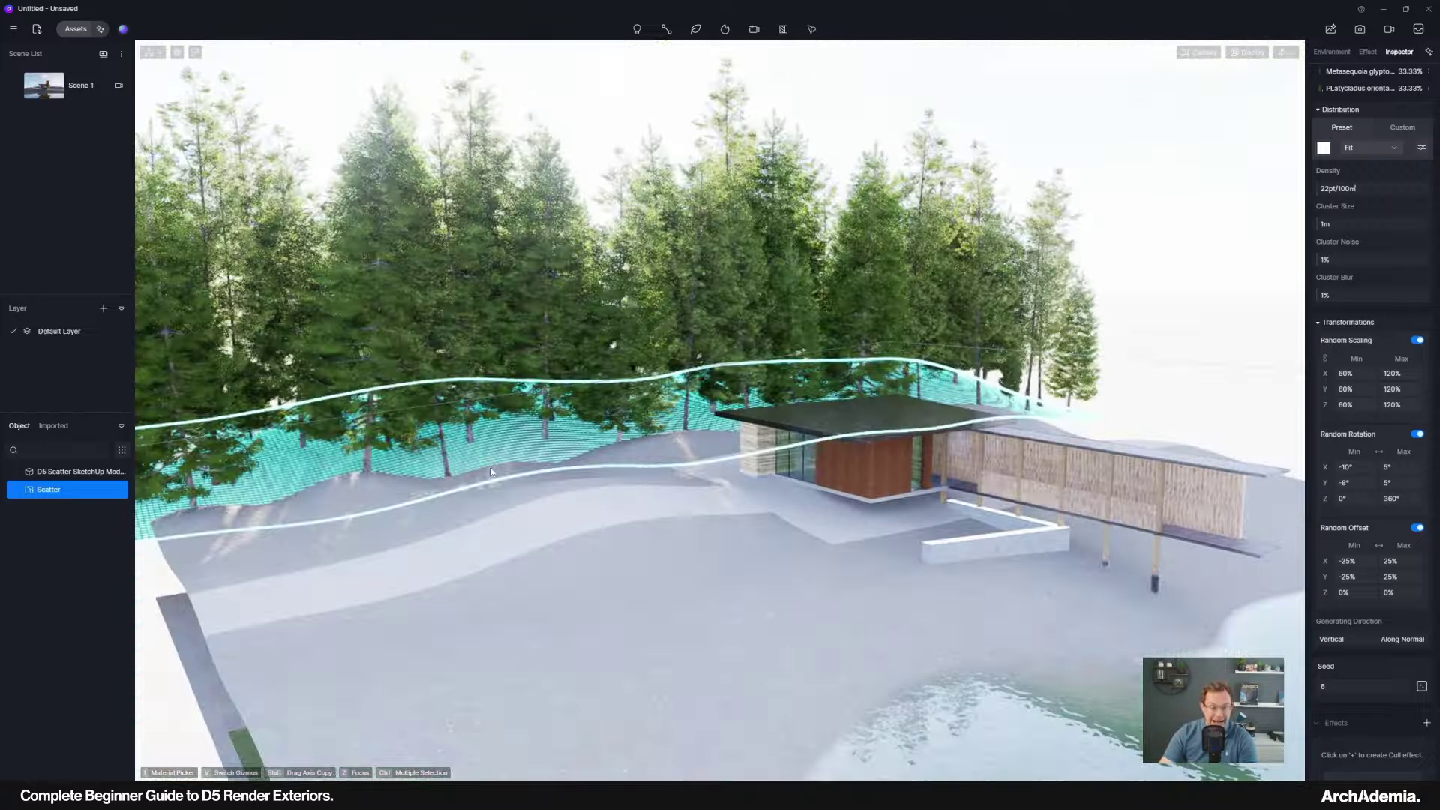
{"action": "scroll", "coordinate": [475, 460], "scroll_direction": "up", "scroll_amount": 5}
{"action": "scroll", "coordinate": [474, 461], "scroll_direction": "up", "scroll_amount": 2}
{"action": "scroll", "coordinate": [638, 490], "scroll_direction": "down", "scroll_amount": 5}
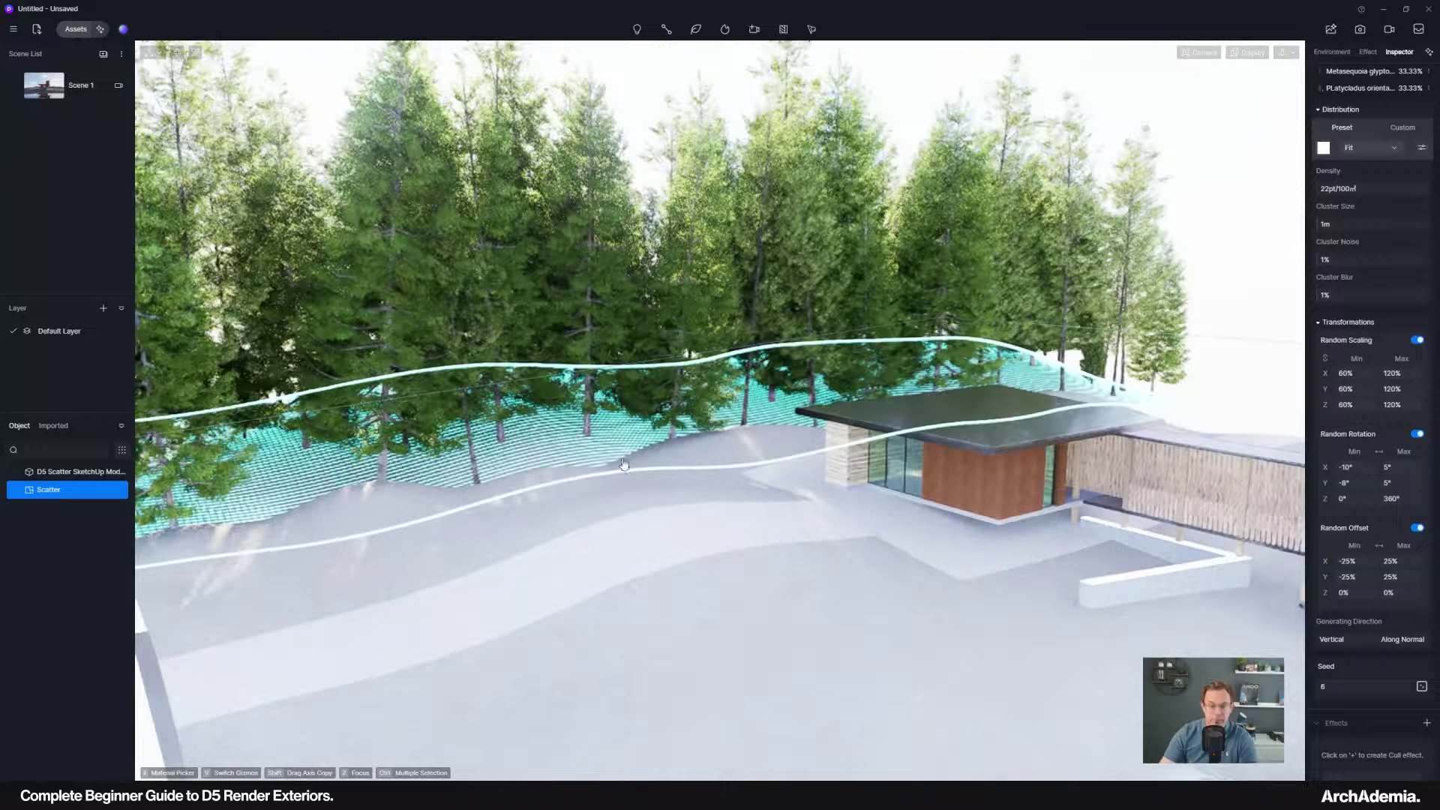
{"action": "middle_click_drag", "start_coordinate": [616, 488], "coordinate": [666, 392]}
{"action": "scroll", "coordinate": [682, 463], "scroll_direction": "down", "scroll_amount": 2}
{"action": "key", "text": "Escape"}
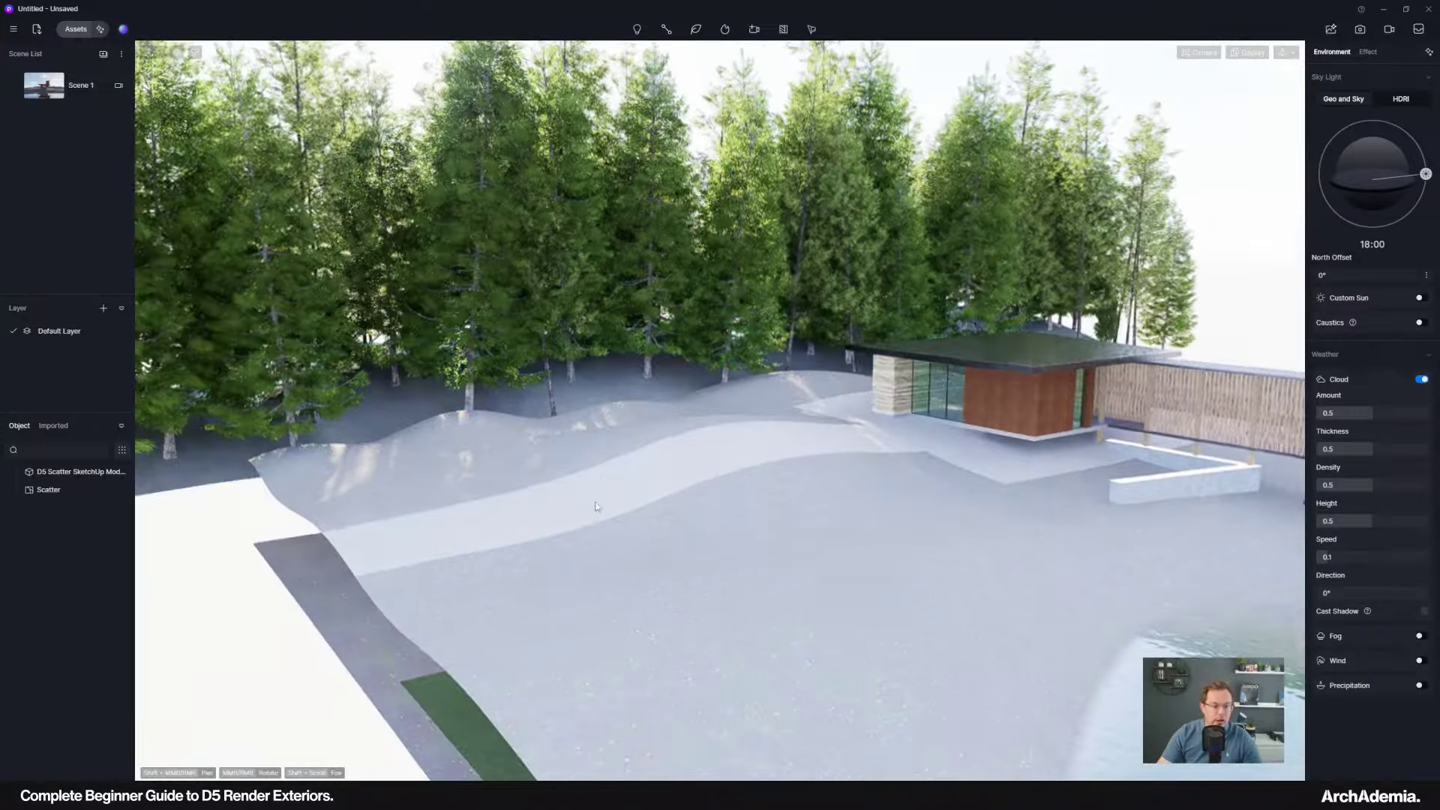
{"action": "scroll", "coordinate": [471, 453], "scroll_direction": "up", "scroll_amount": 3}
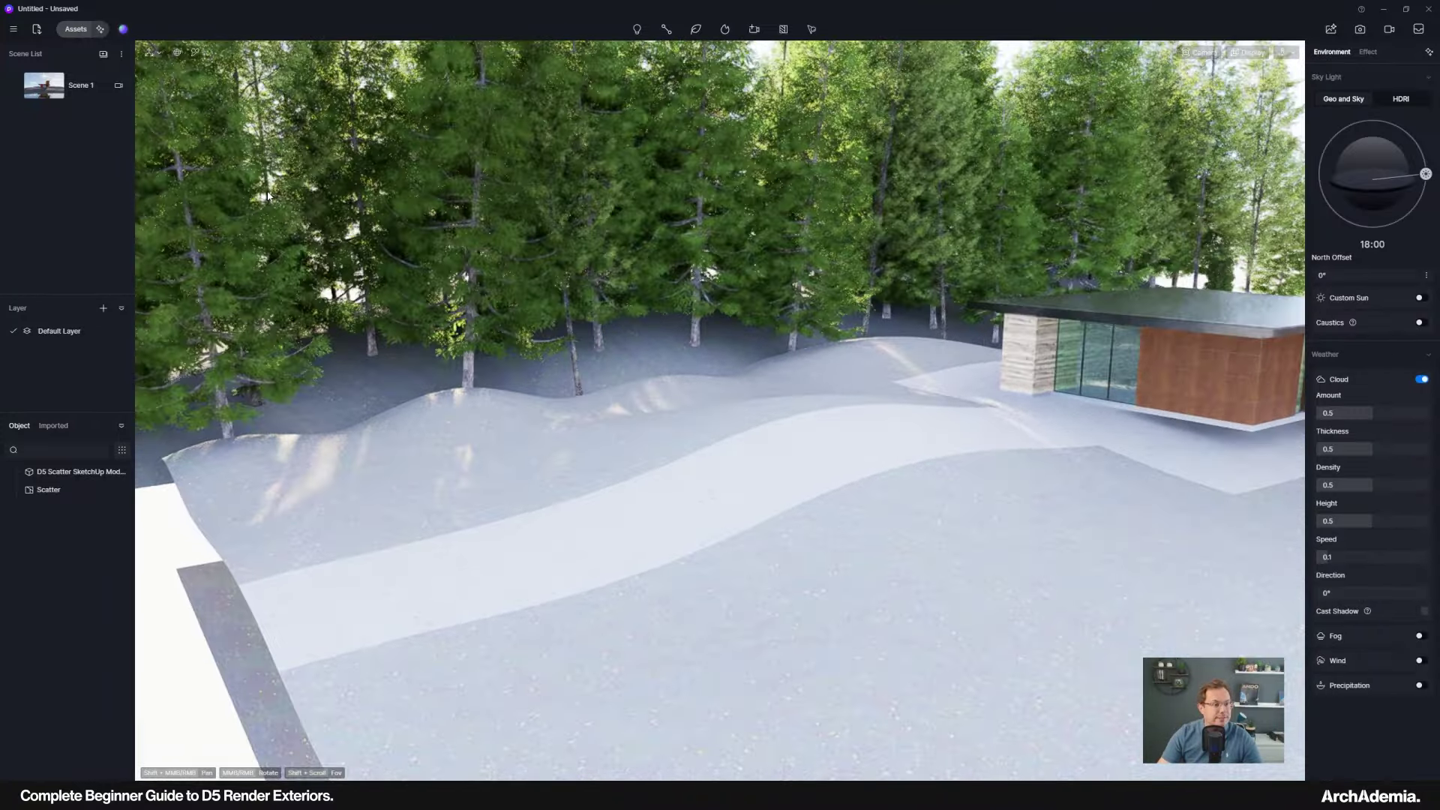
Open the online scatter presets in the asset library and browse the meadow and waterside landscapes.
{"action": "left_click", "coordinate": [75, 30]}
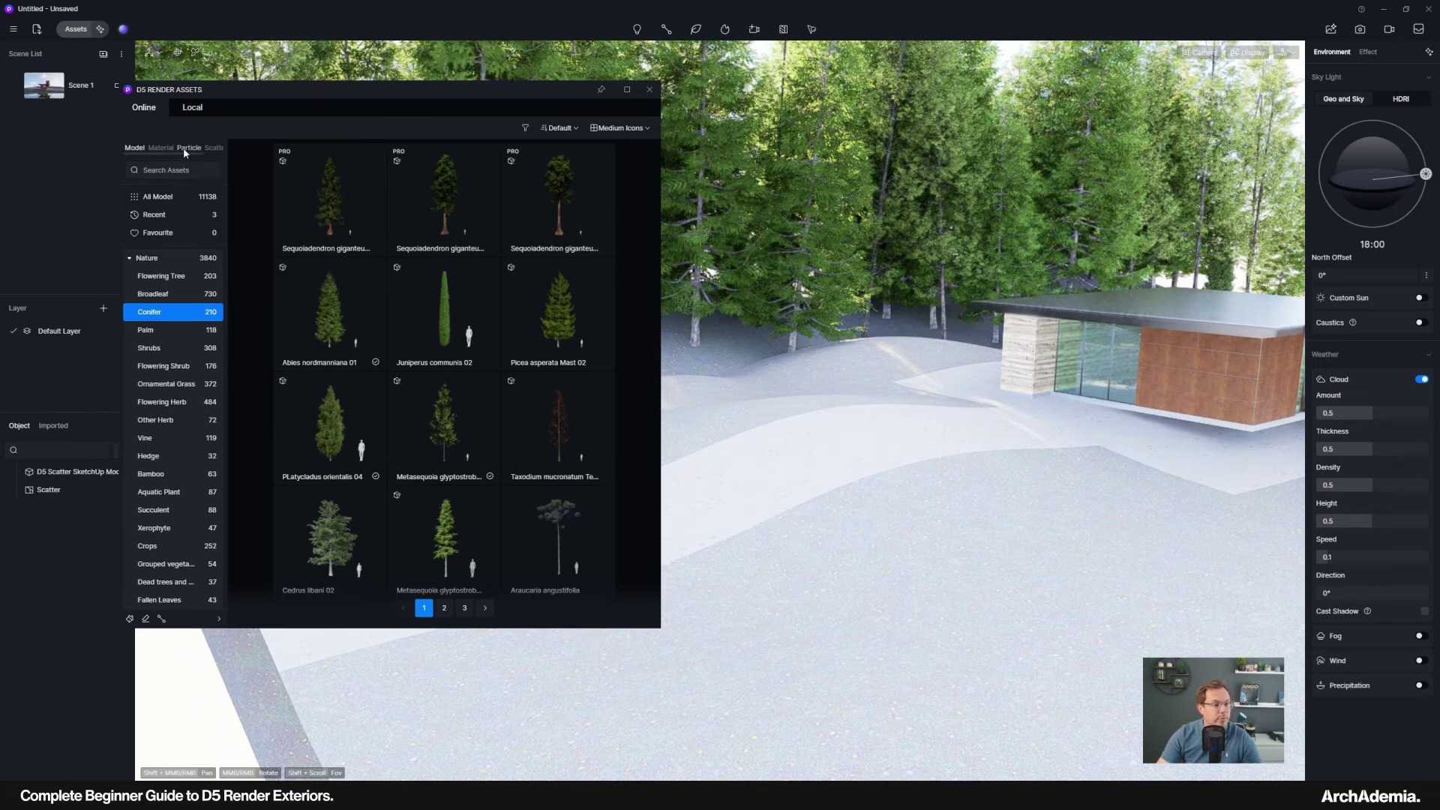
{"action": "left_click", "coordinate": [212, 149]}
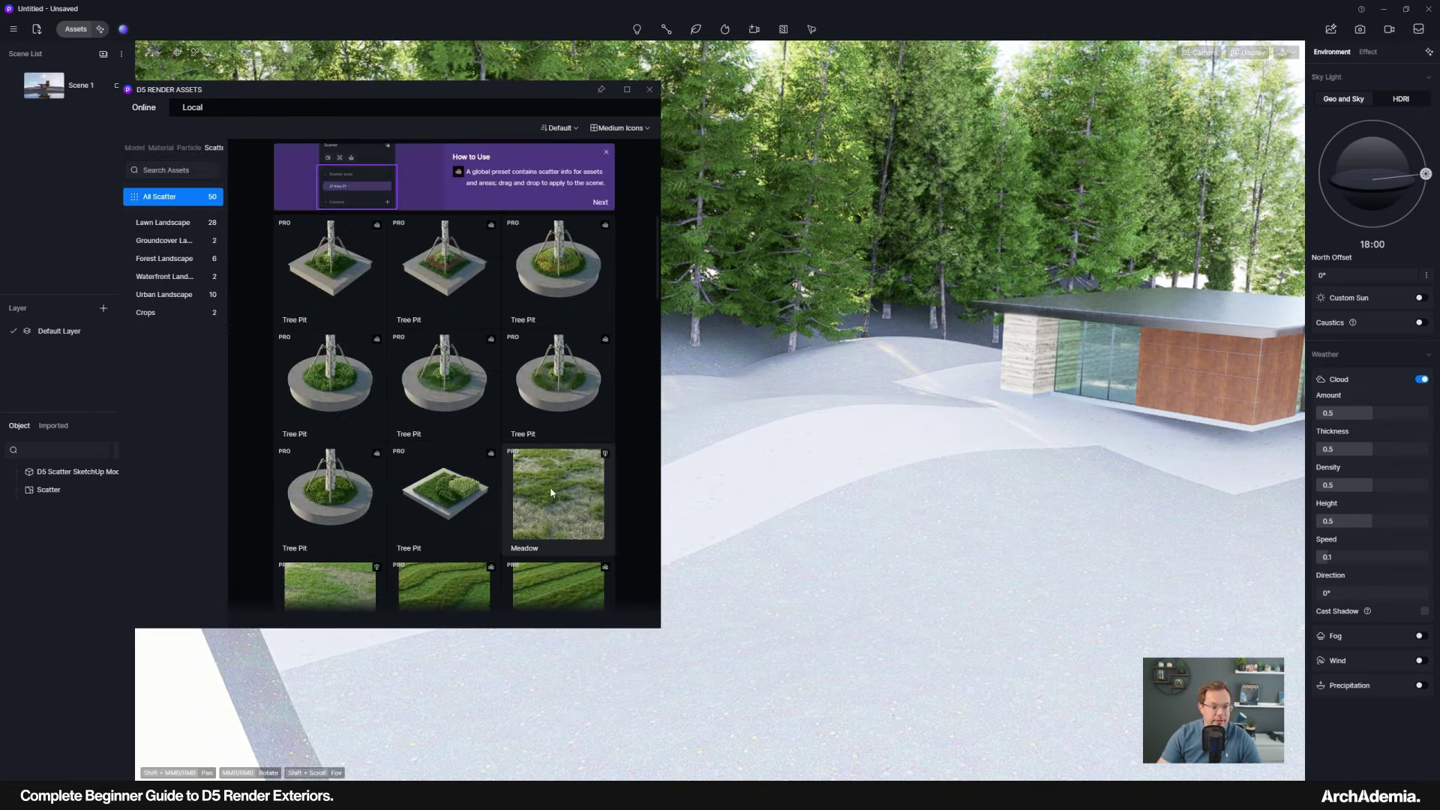
{"action": "left_click_drag", "start_coordinate": [461, 111], "coordinate": [320, 111]}
{"action": "scroll", "coordinate": [360, 457], "scroll_direction": "down", "scroll_amount": 6}
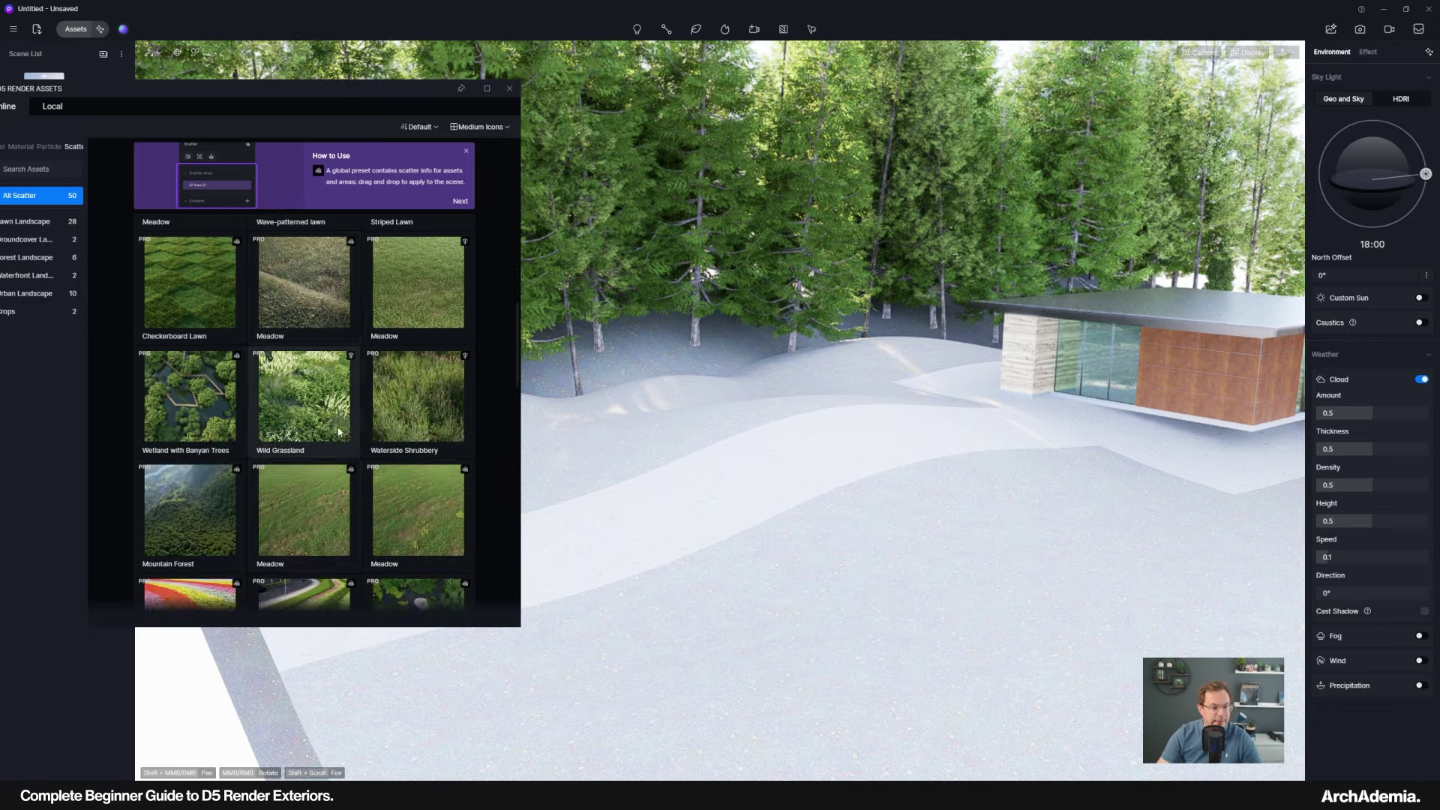
Create a scatter area with the Waterside Shrubbery preset on the shoreline ground beside the water.
{"action": "key", "text": "s"}
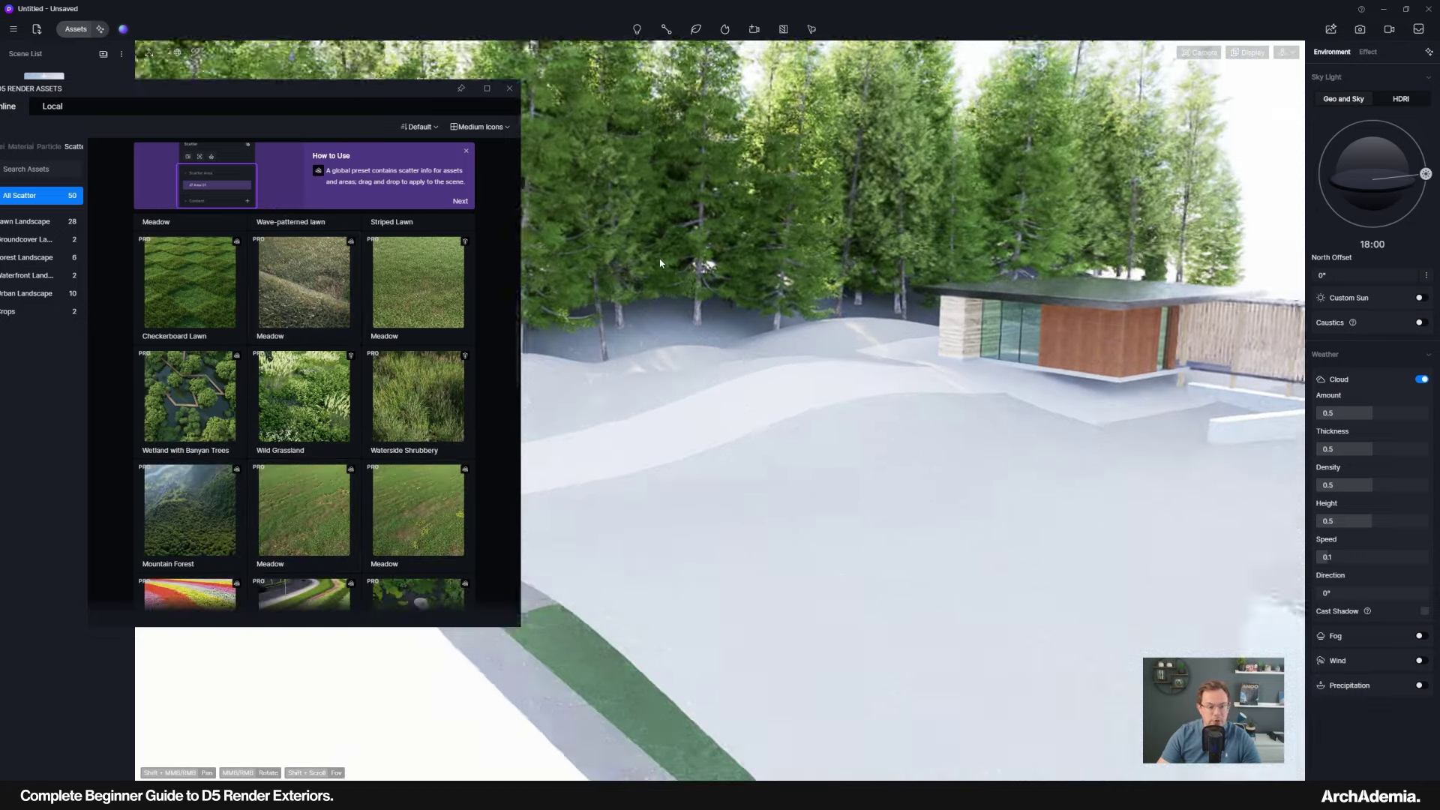
{"action": "key", "text": "w"}
{"action": "key", "text": "d"}
{"action": "key", "text": "q"}
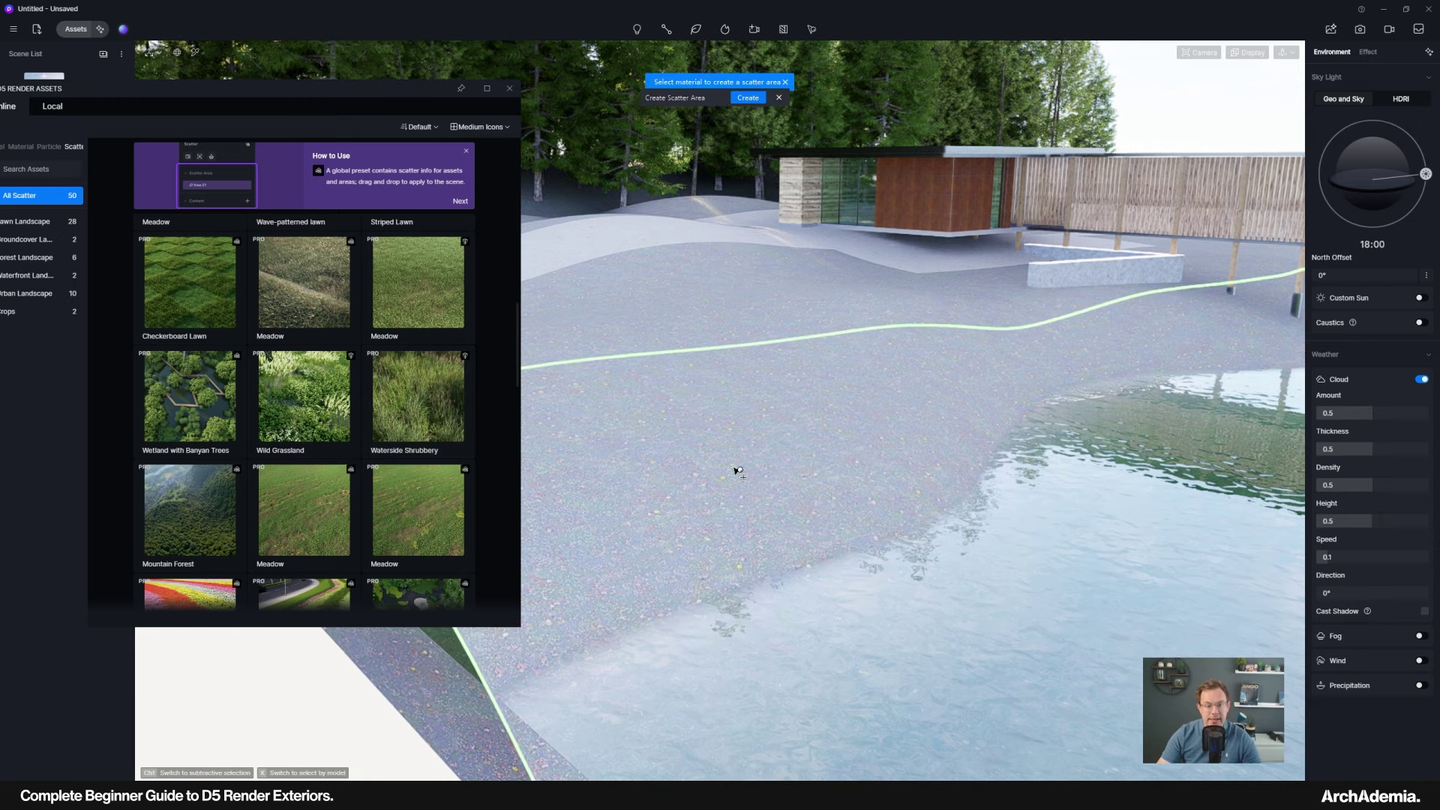
{"action": "left_click", "coordinate": [747, 98]}
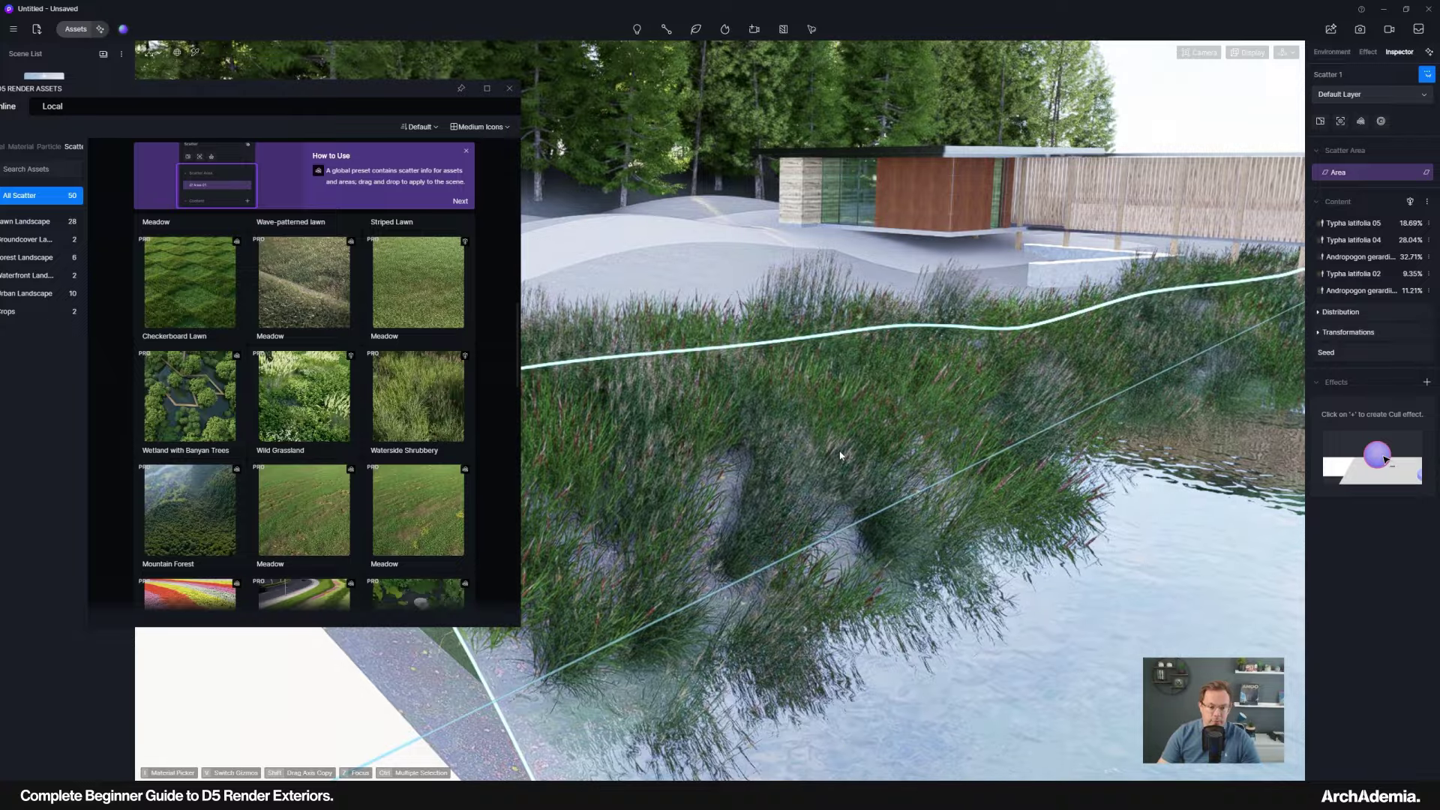
Add the Wild Grassland scatter preset to the same shoreline ground to fill the gaps between the reeds.
{"action": "scroll", "coordinate": [840, 452], "scroll_direction": "down", "scroll_amount": 4}
{"action": "middle_click_drag", "start_coordinate": [744, 486], "coordinate": [820, 489]}
{"action": "scroll", "coordinate": [819, 489], "scroll_direction": "up", "scroll_amount": 6}
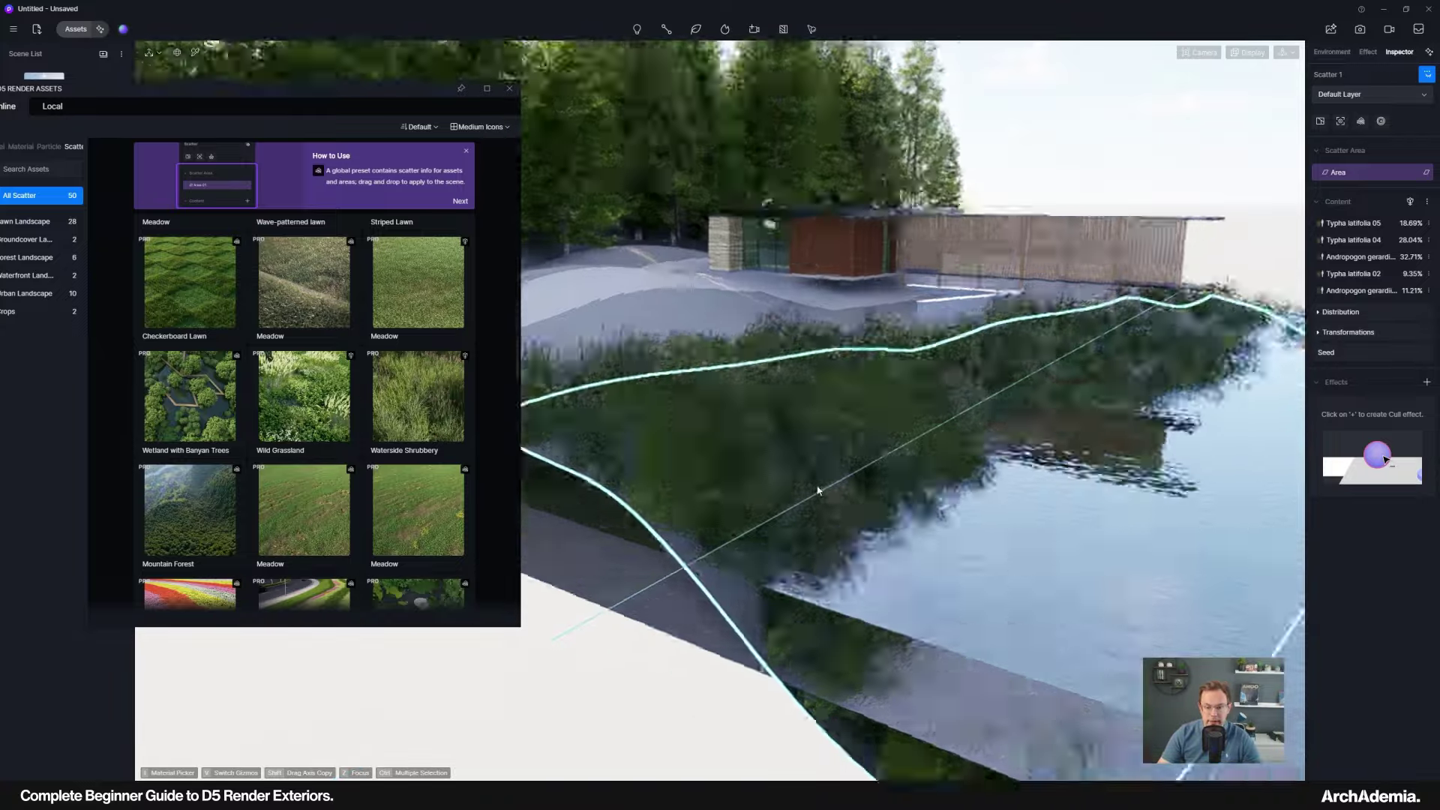
{"action": "middle_click_drag", "start_coordinate": [958, 469], "coordinate": [473, 508]}
{"action": "scroll", "coordinate": [934, 498], "scroll_direction": "down", "scroll_amount": 5}
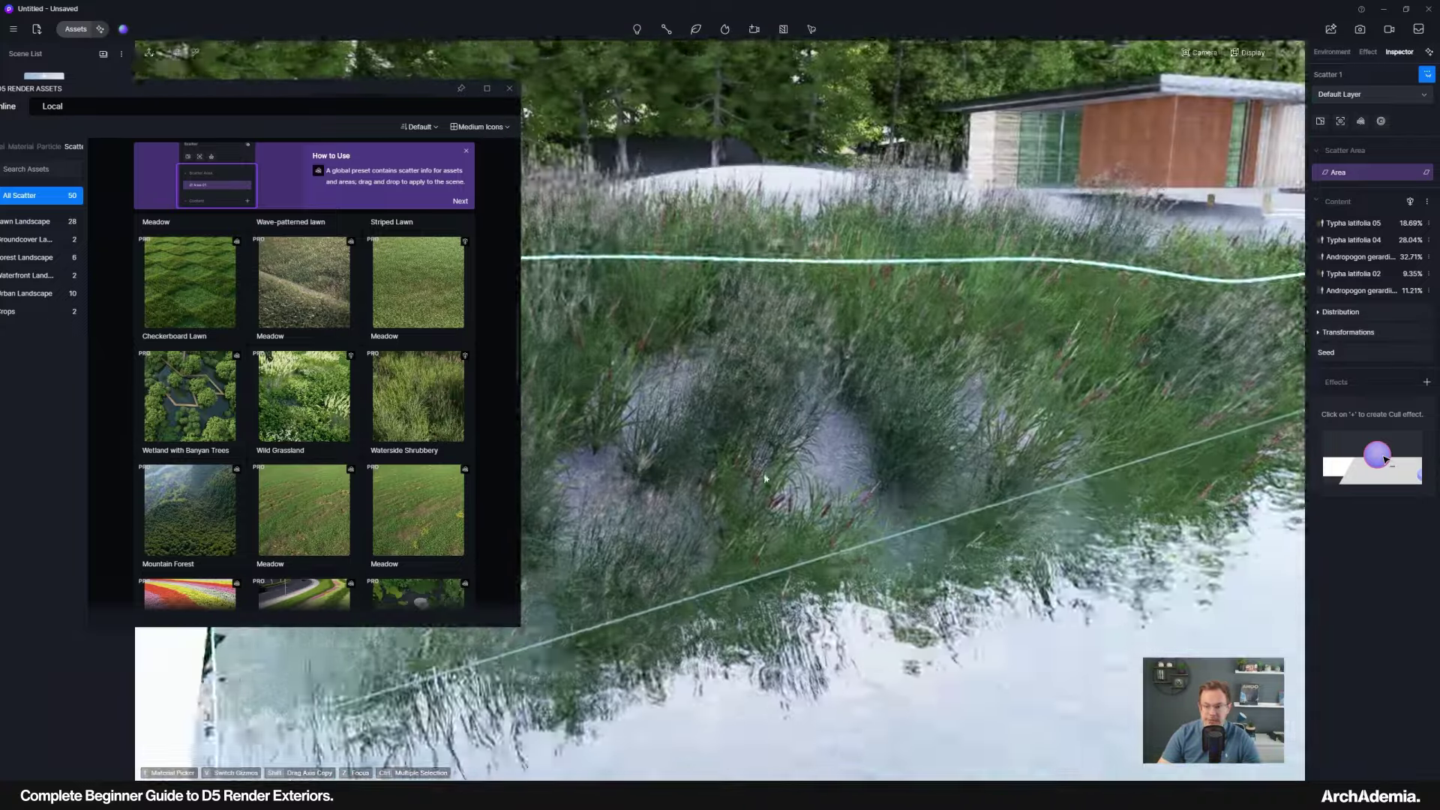
{"action": "scroll", "coordinate": [849, 464], "scroll_direction": "up", "scroll_amount": 5}
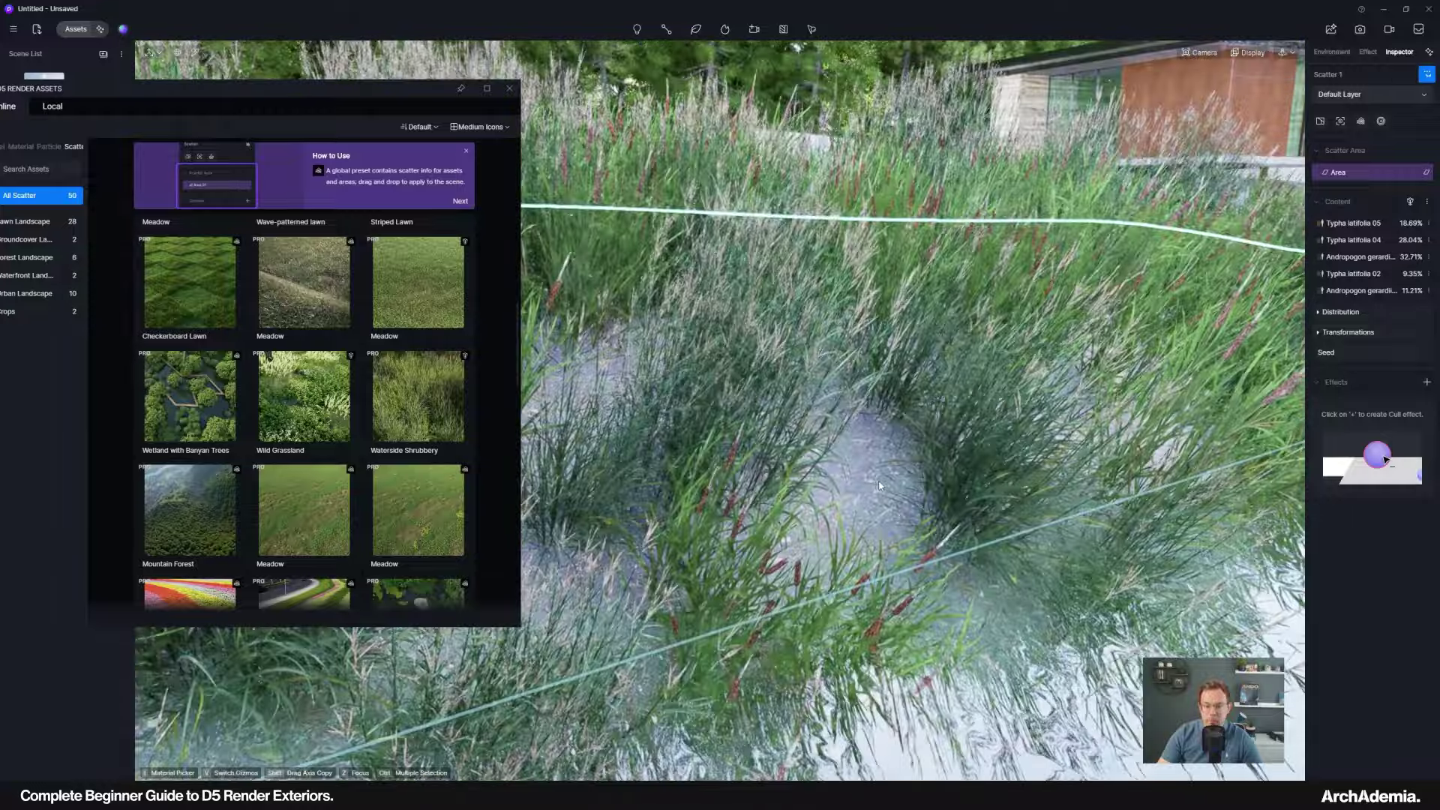
{"action": "scroll", "coordinate": [810, 482], "scroll_direction": "down", "scroll_amount": 5}
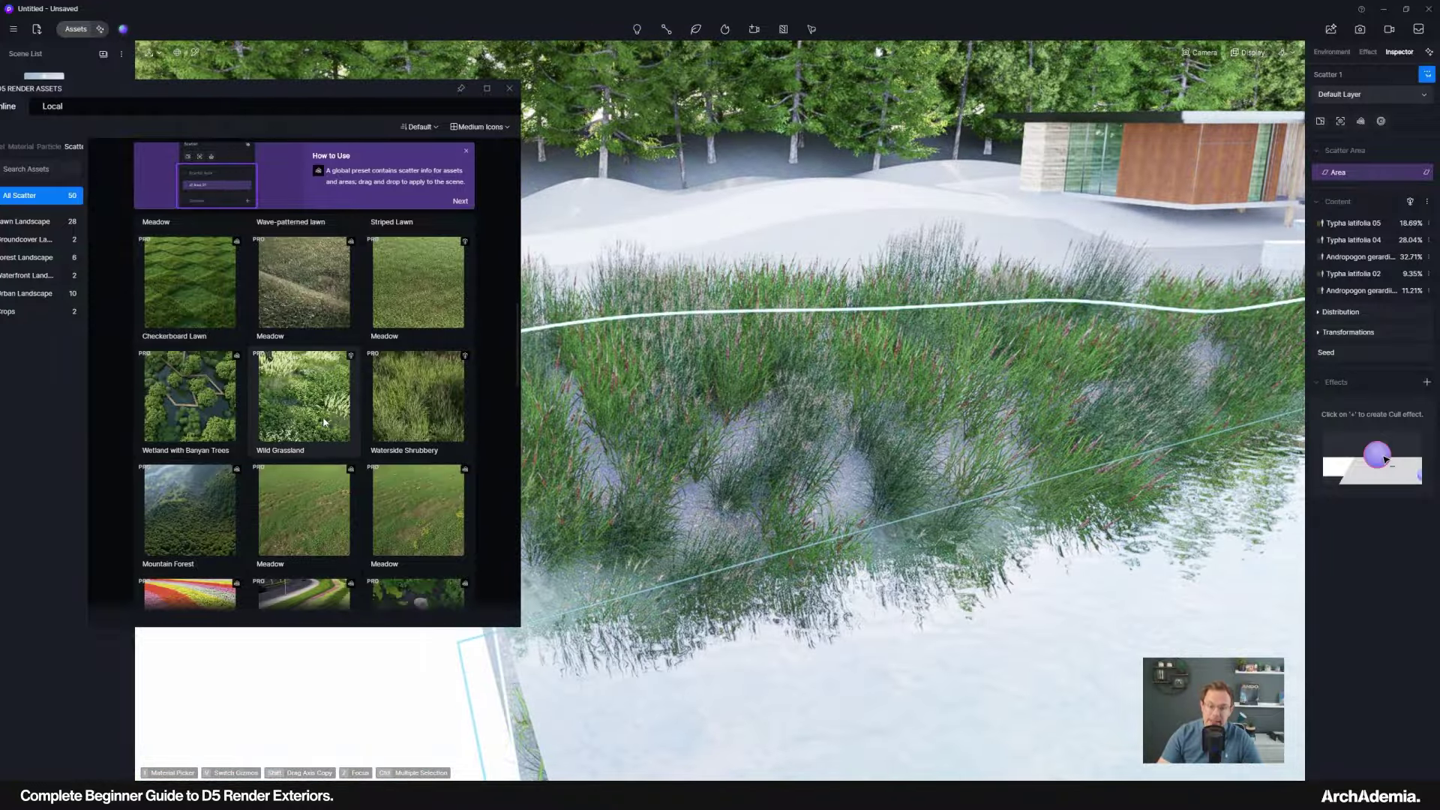
{"action": "left_click_drag", "start_coordinate": [297, 401], "coordinate": [817, 551]}
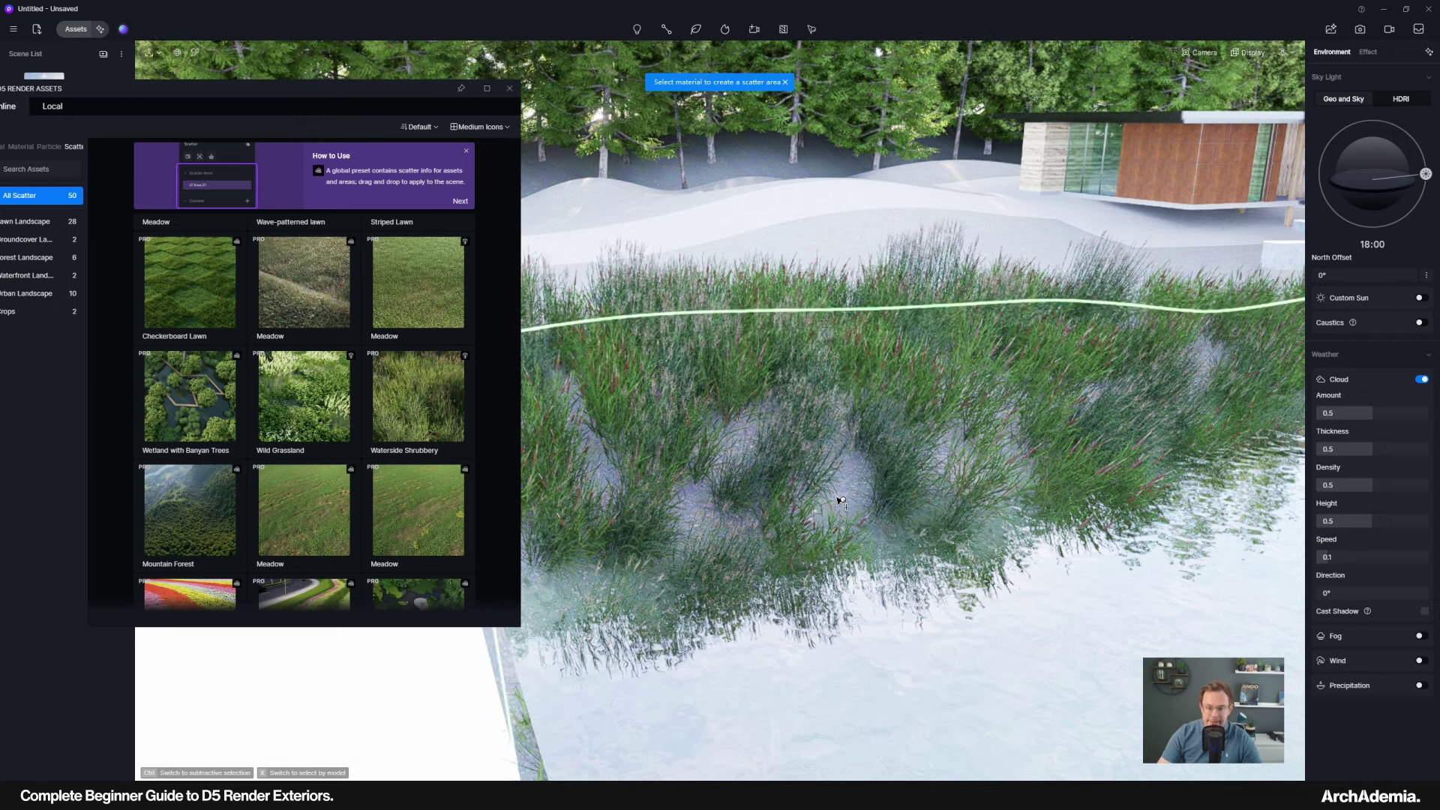
{"action": "left_click", "coordinate": [748, 99]}
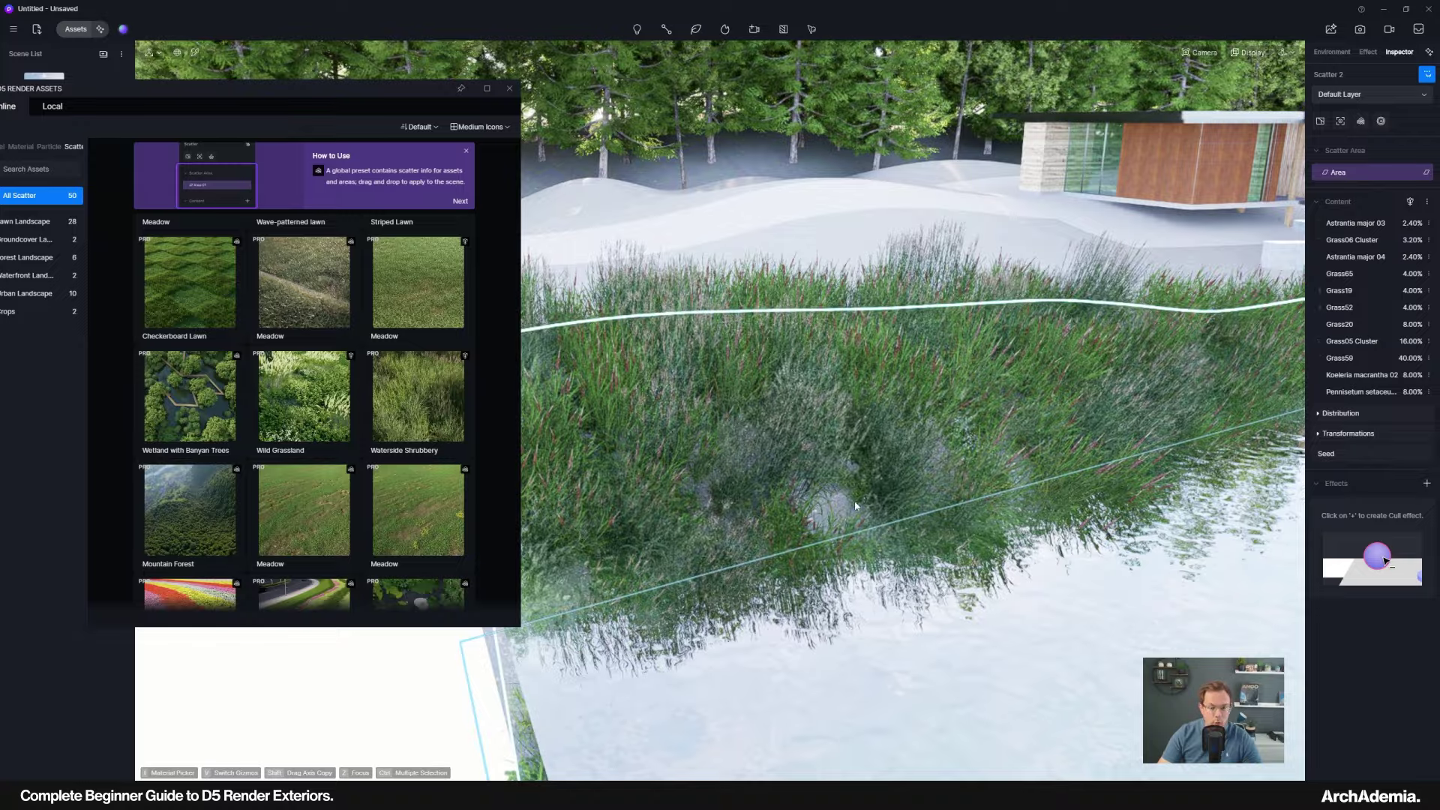
Create a Wild Grassland scatter area on the slope between the shoreline planting and the path to the house.
{"action": "right_click_drag", "start_coordinate": [789, 374], "coordinate": [647, 384]}
{"action": "scroll", "coordinate": [648, 384], "scroll_direction": "up", "scroll_amount": 6}
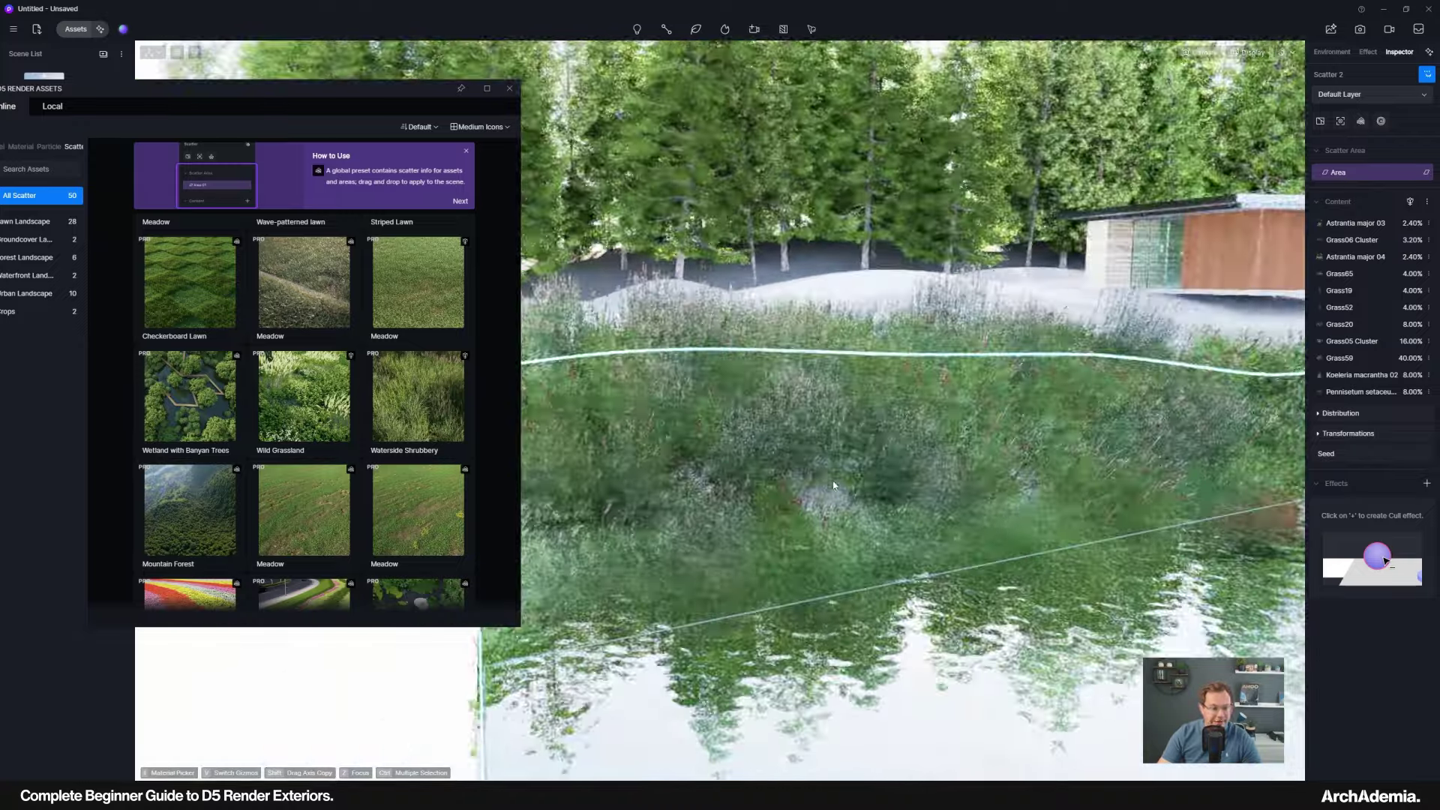
{"action": "scroll", "coordinate": [777, 528], "scroll_direction": "down", "scroll_amount": 10}
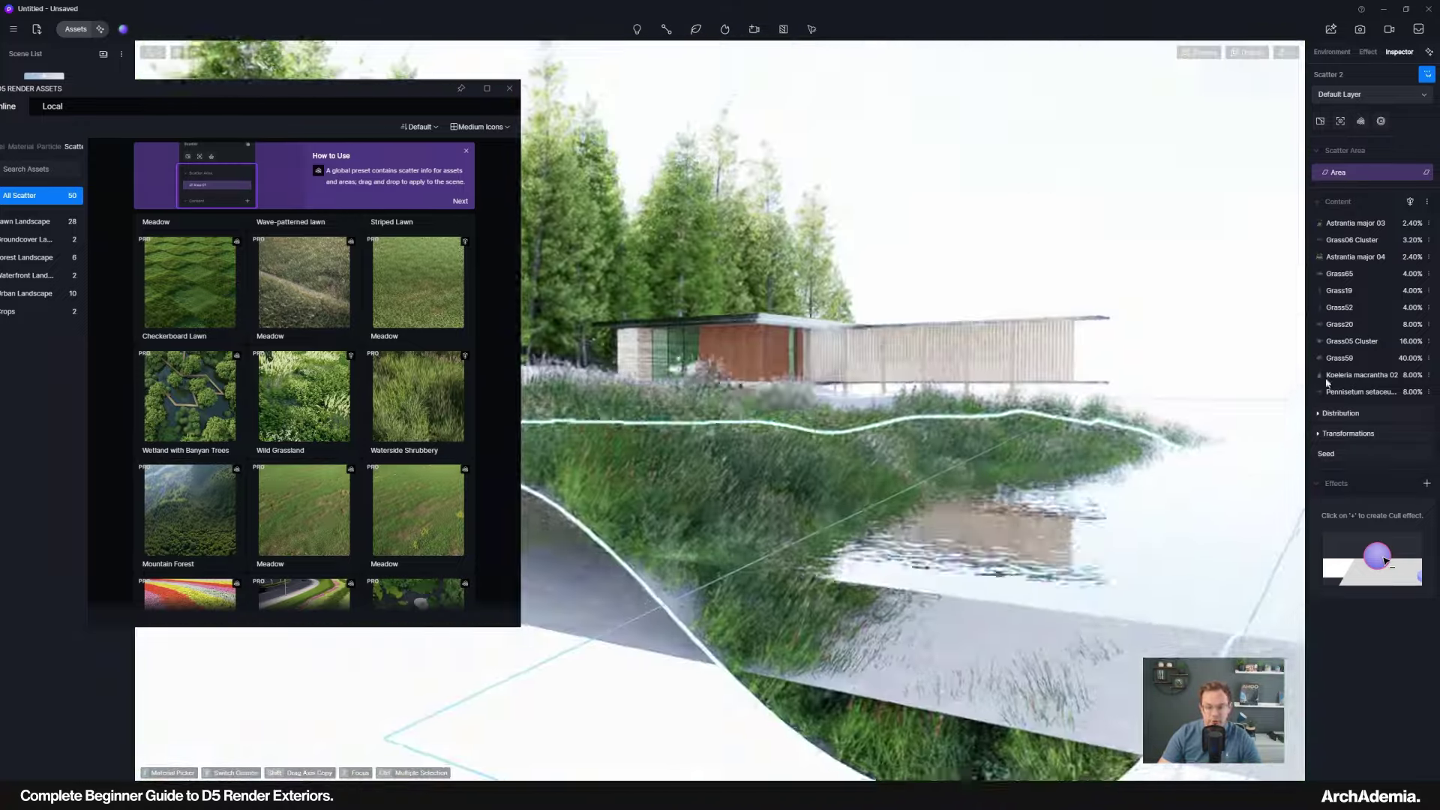
{"action": "right_click_drag", "start_coordinate": [1326, 382], "coordinate": [867, 614]}
{"action": "scroll", "coordinate": [866, 614], "scroll_direction": "down", "scroll_amount": 2}
{"action": "scroll", "coordinate": [861, 492], "scroll_direction": "down", "scroll_amount": 3}
{"action": "right_click_drag", "start_coordinate": [861, 492], "coordinate": [746, 457]}
{"action": "scroll", "coordinate": [746, 457], "scroll_direction": "up", "scroll_amount": 6}
{"action": "left_click", "coordinate": [285, 395]}
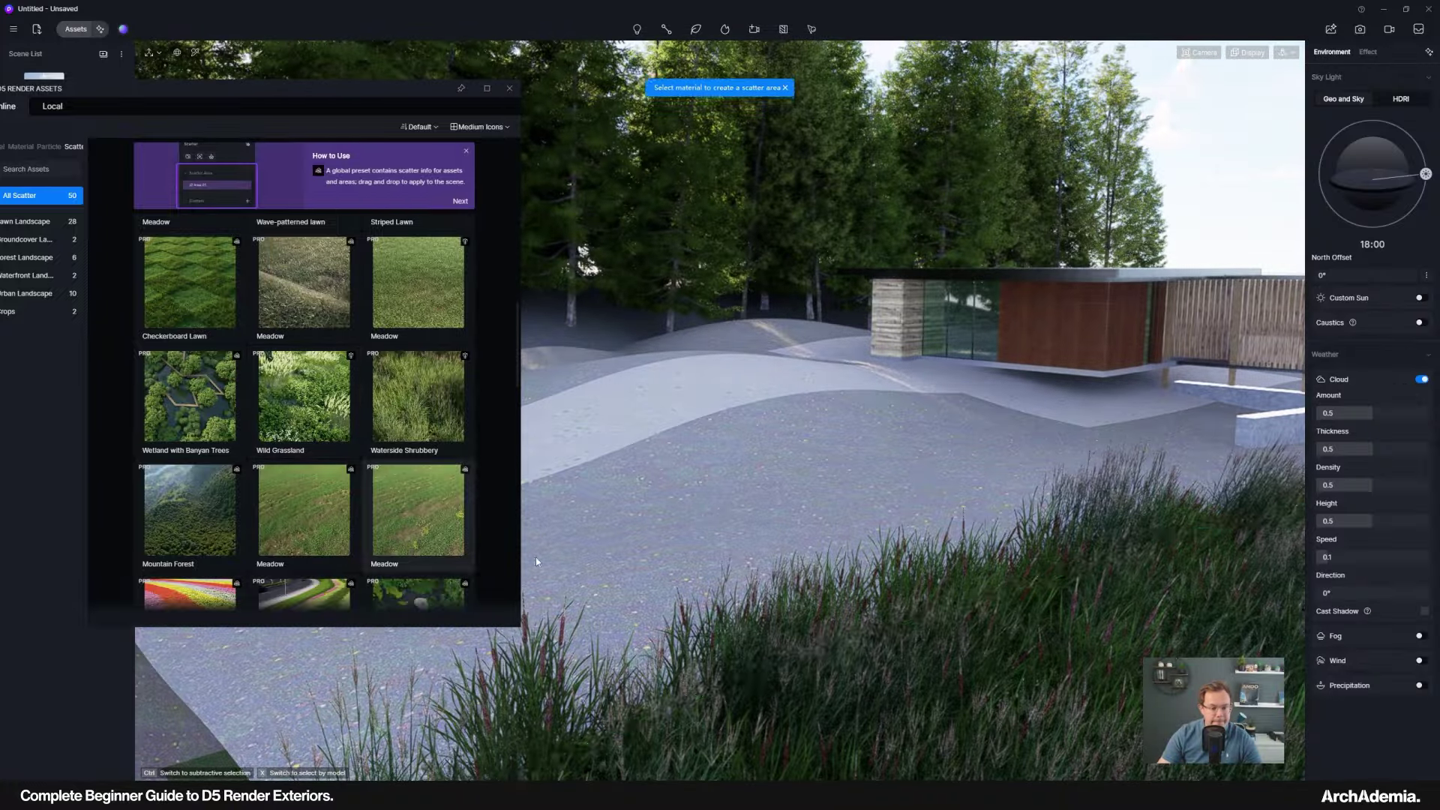
{"action": "left_click", "coordinate": [731, 510]}
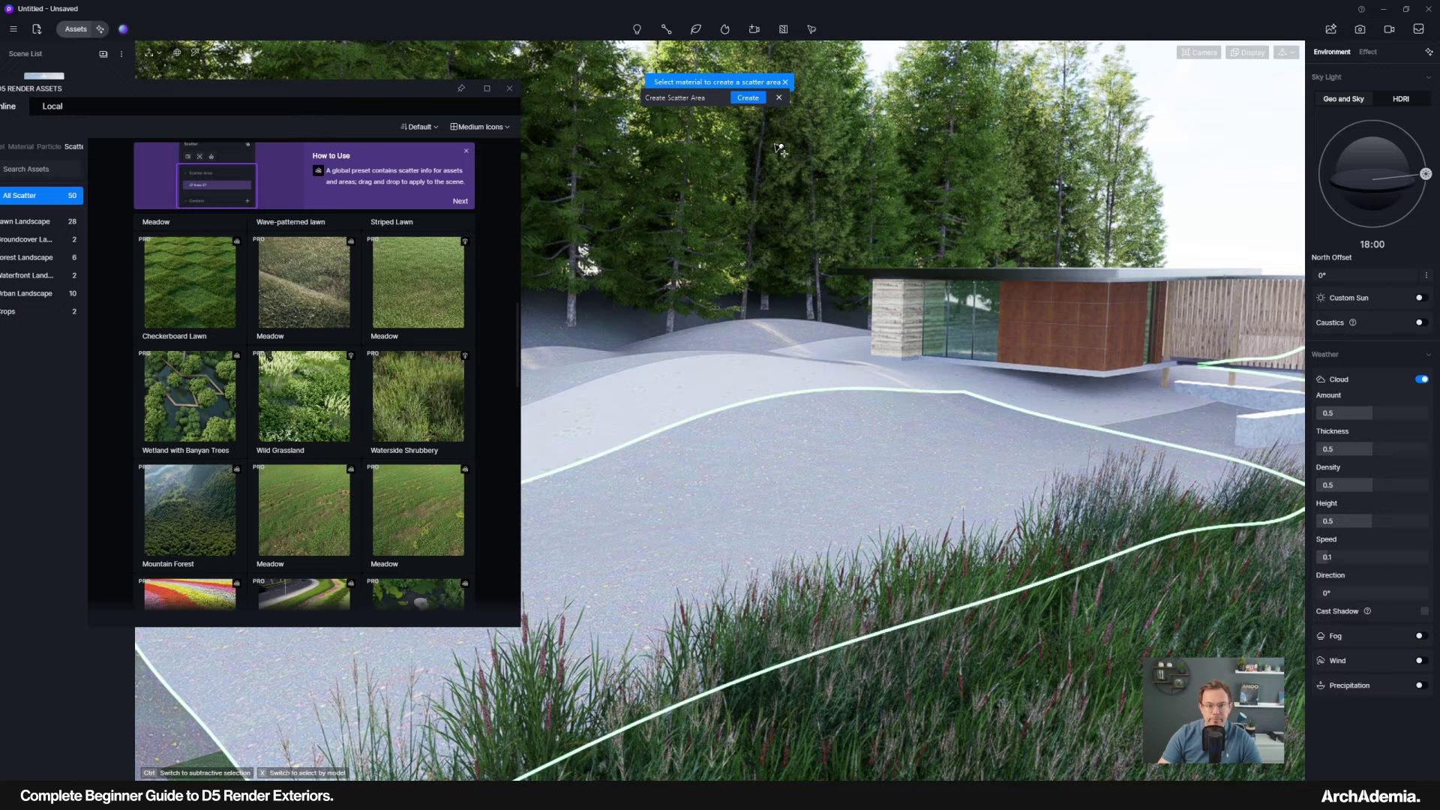
{"action": "left_click", "coordinate": [747, 98]}
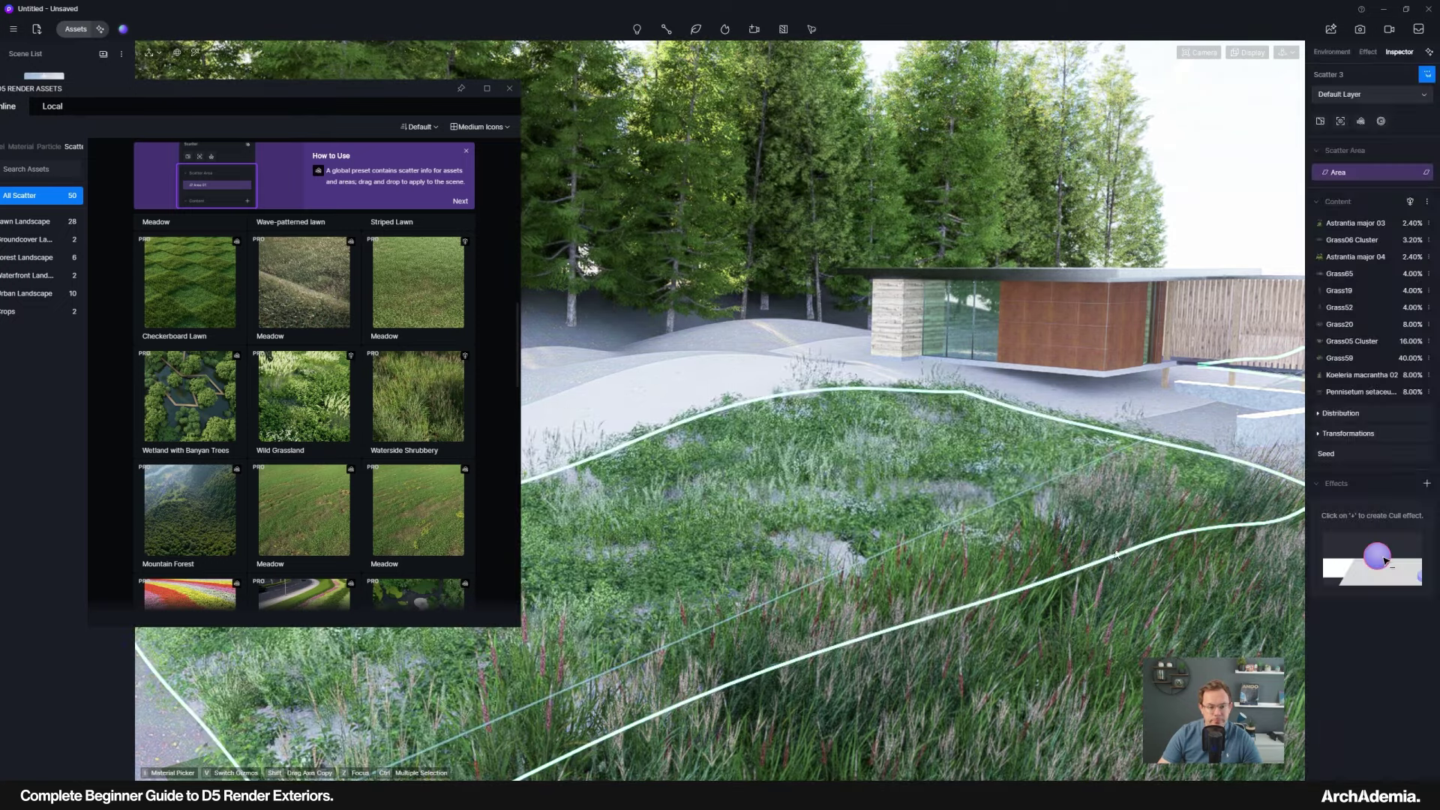
Create a Wild Grassland scatter area on the bank between the path and the forest edge.
{"action": "scroll", "coordinate": [925, 572], "scroll_direction": "down", "scroll_amount": 3}
{"action": "right_click_drag", "start_coordinate": [925, 571], "coordinate": [646, 473]}
{"action": "scroll", "coordinate": [646, 472], "scroll_direction": "up", "scroll_amount": 5}
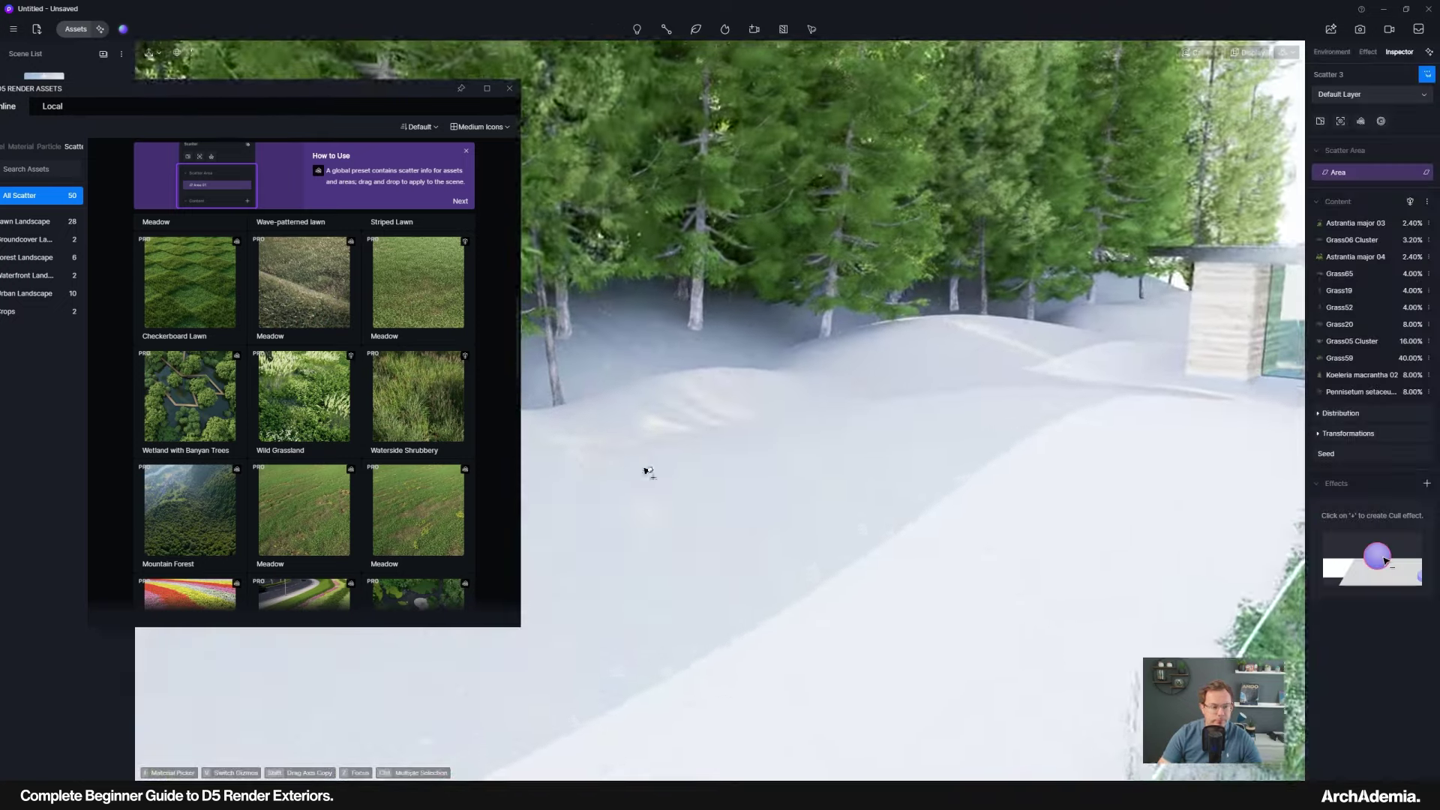
{"action": "left_click", "coordinate": [306, 406]}
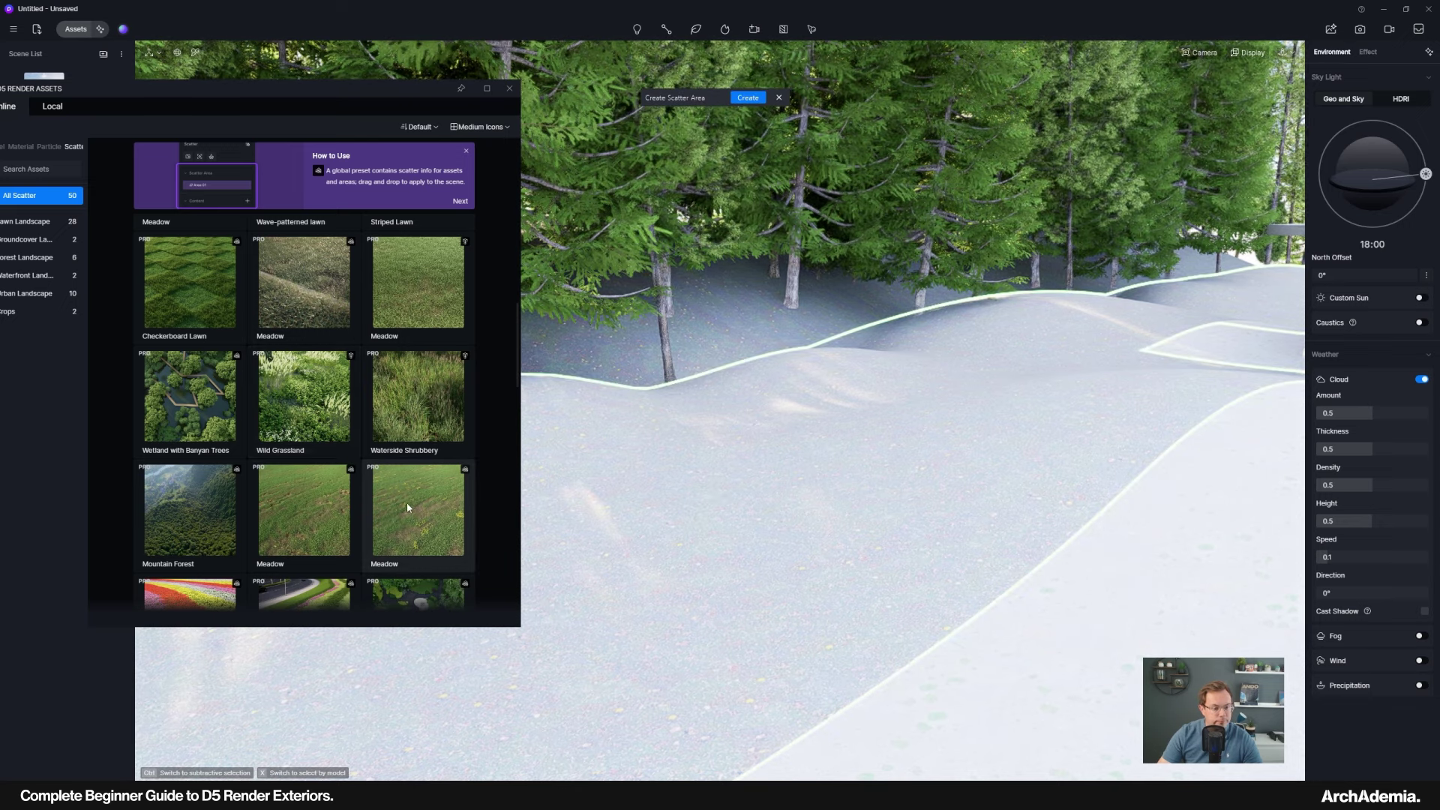
{"action": "scroll", "coordinate": [409, 507], "scroll_direction": "down", "scroll_amount": 3}
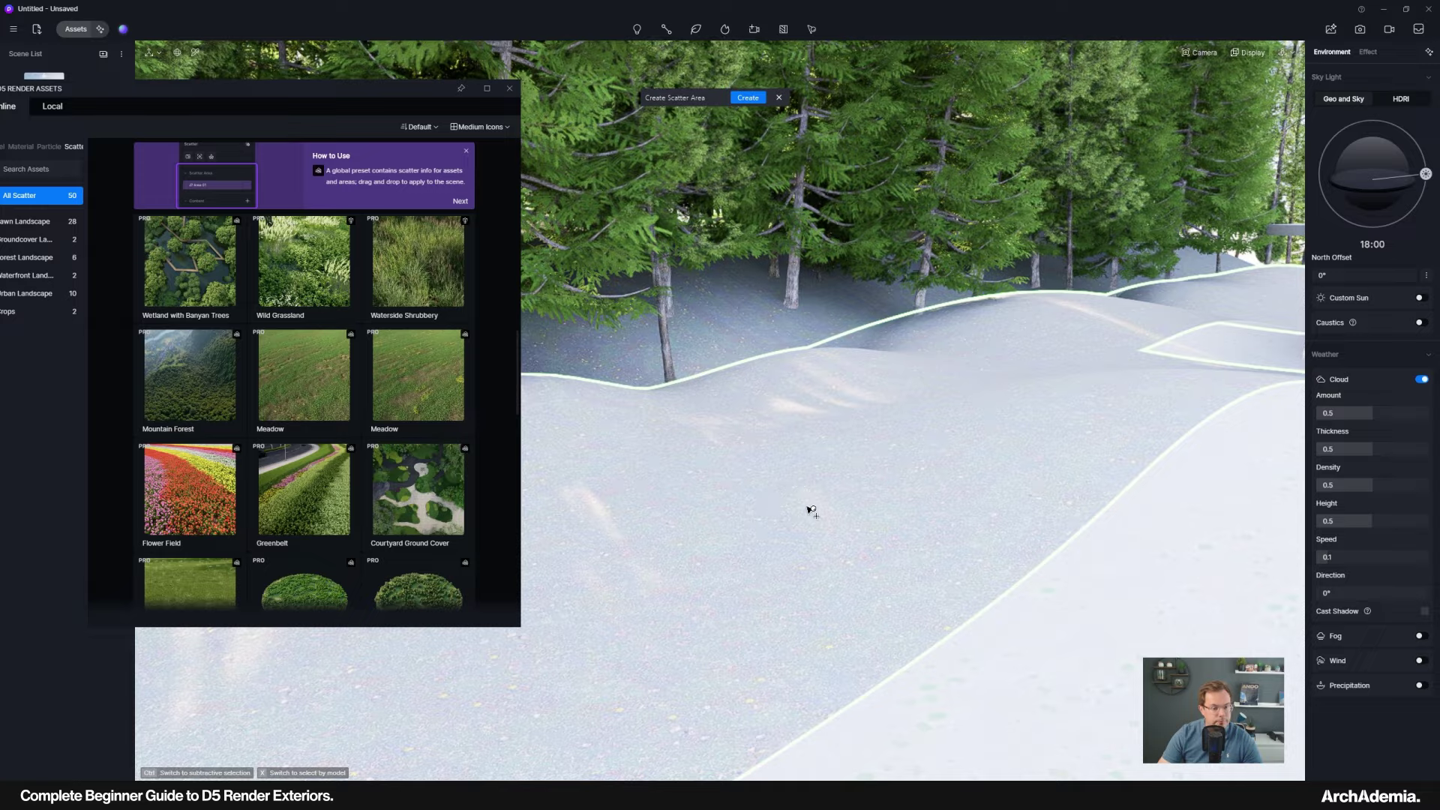
{"action": "scroll", "coordinate": [806, 461], "scroll_direction": "down", "scroll_amount": 3}
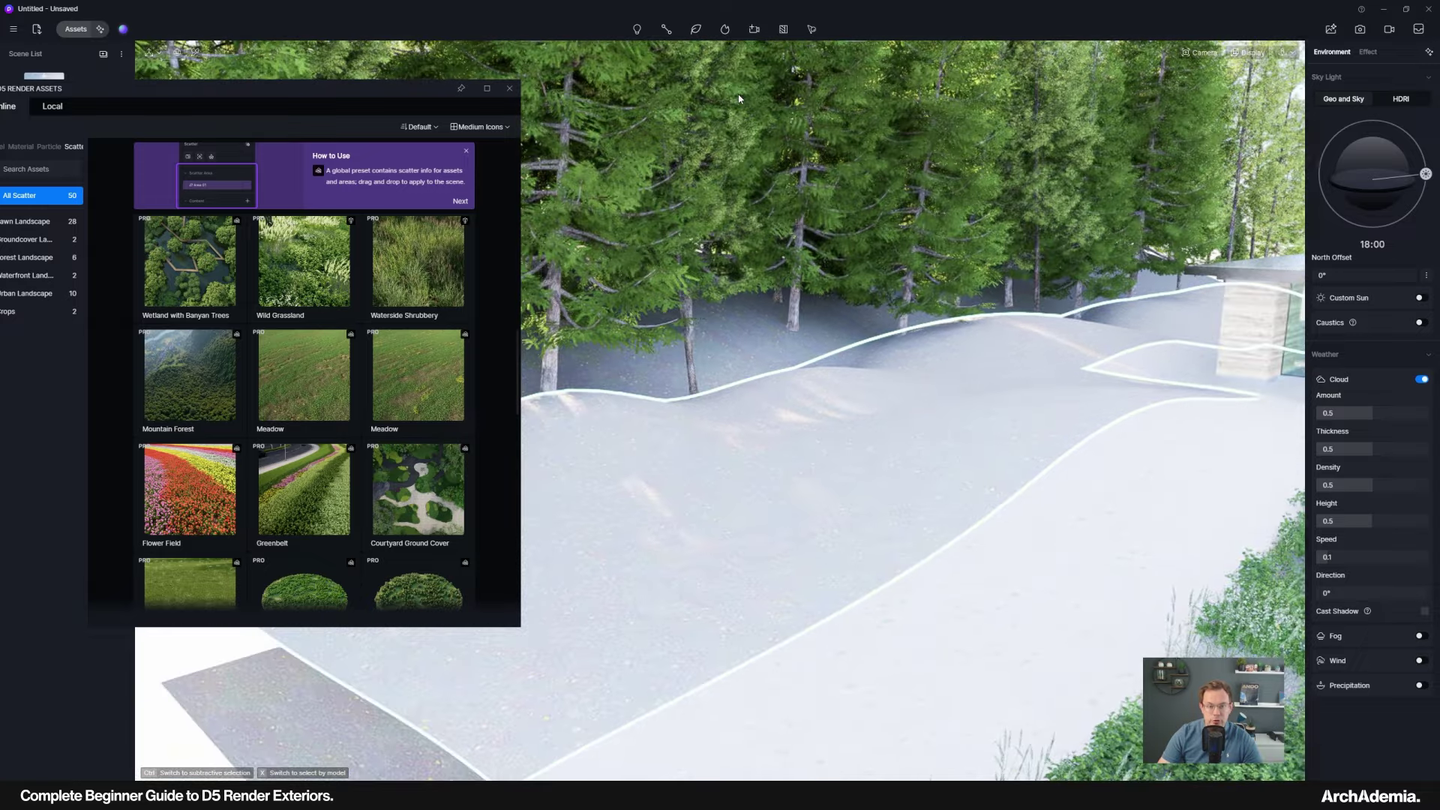
{"action": "left_click", "coordinate": [814, 459]}
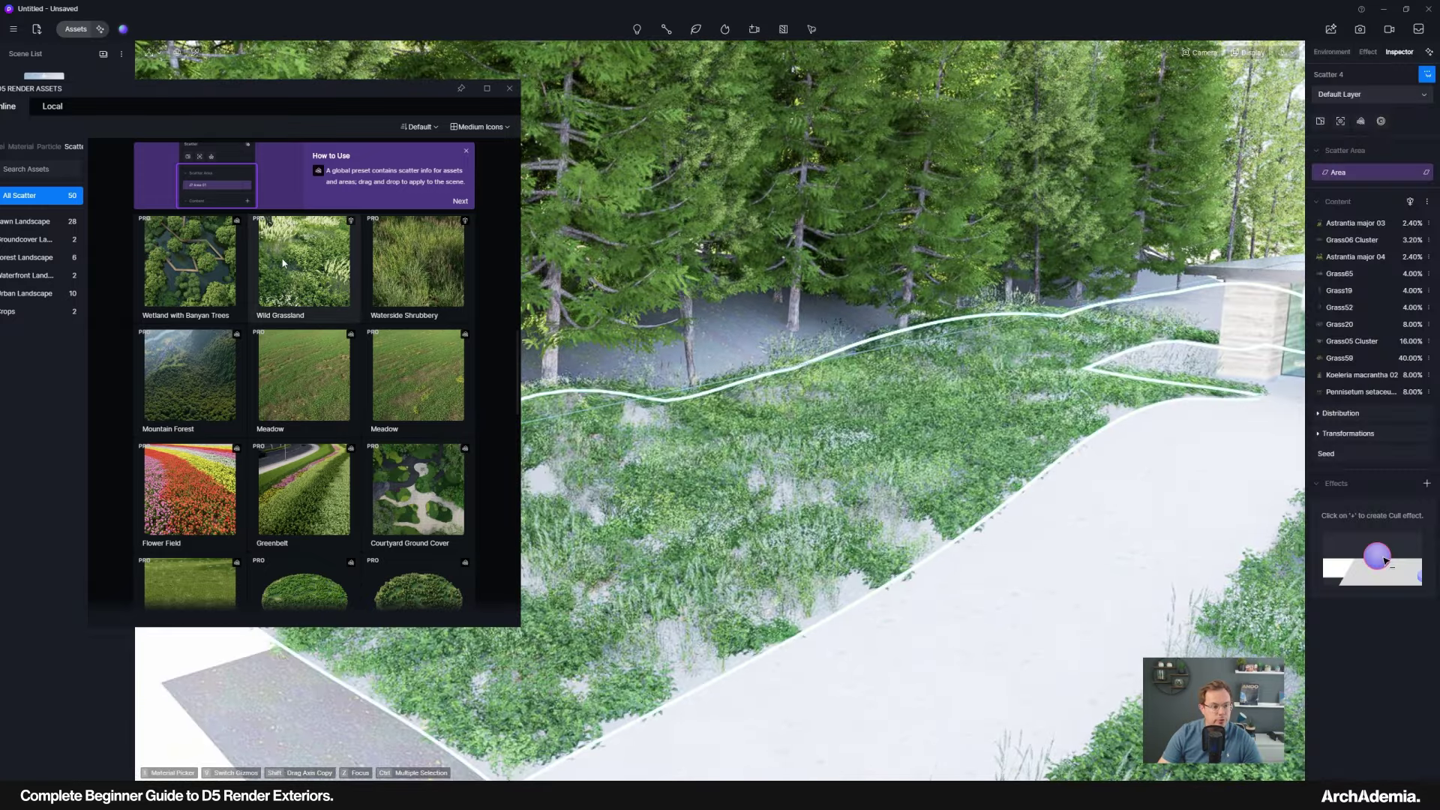
Create another Wild Grassland scatter area on the forest ground beneath the trees behind the bank.
{"action": "scroll", "coordinate": [570, 570], "scroll_direction": "down", "scroll_amount": 2}
{"action": "scroll", "coordinate": [551, 300], "scroll_direction": "up", "scroll_amount": 4}
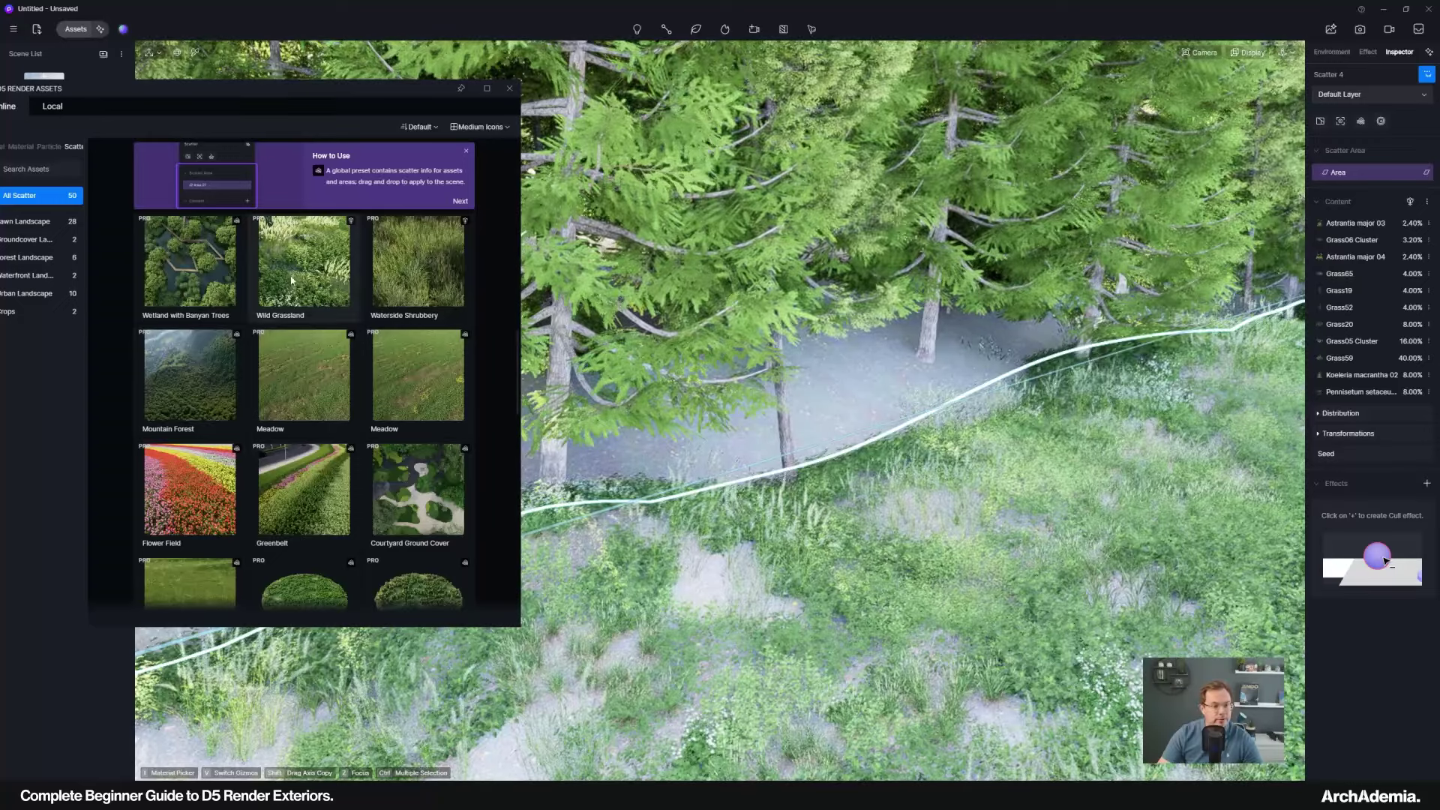
{"action": "left_click_drag", "start_coordinate": [409, 374], "coordinate": [676, 424]}
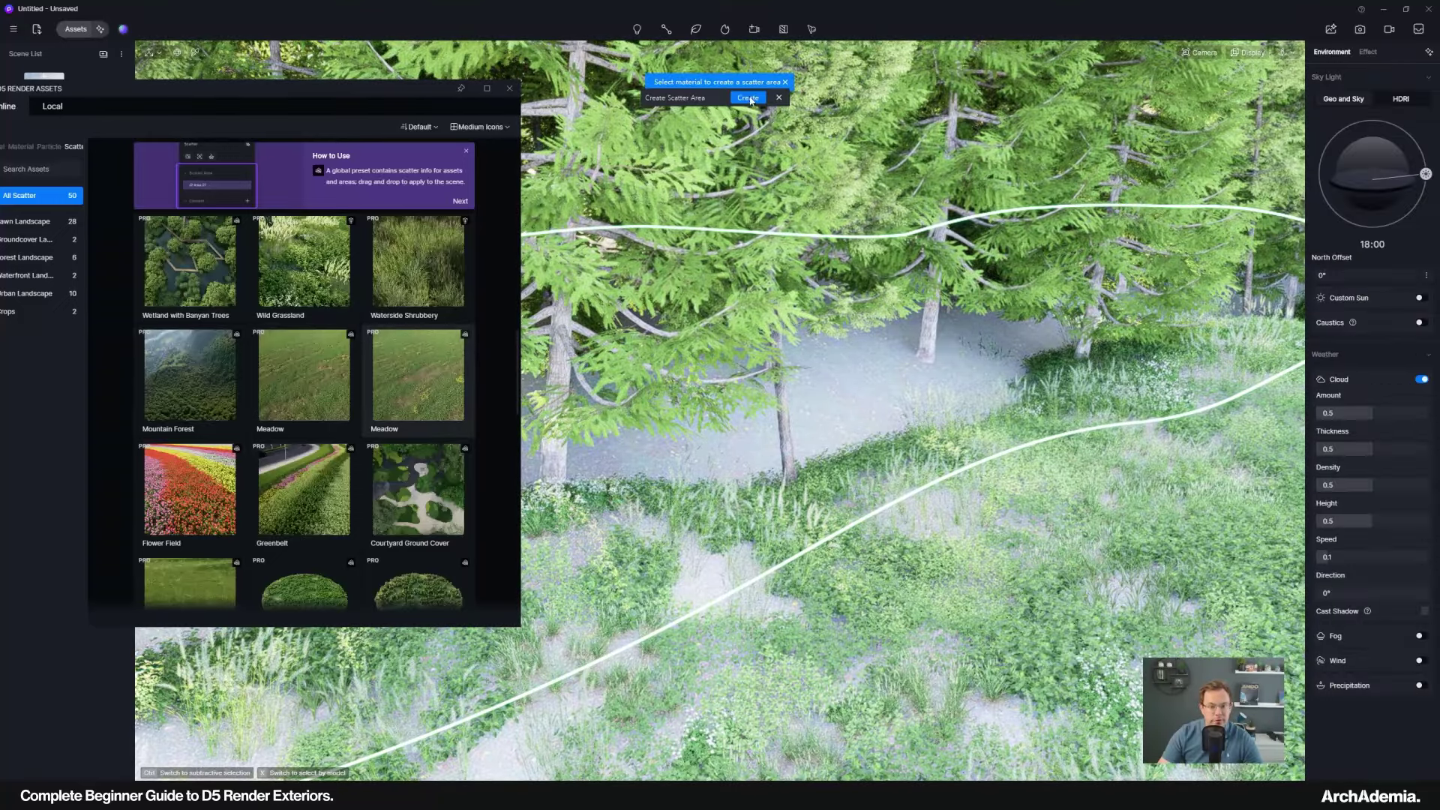
{"action": "left_click", "coordinate": [748, 99]}
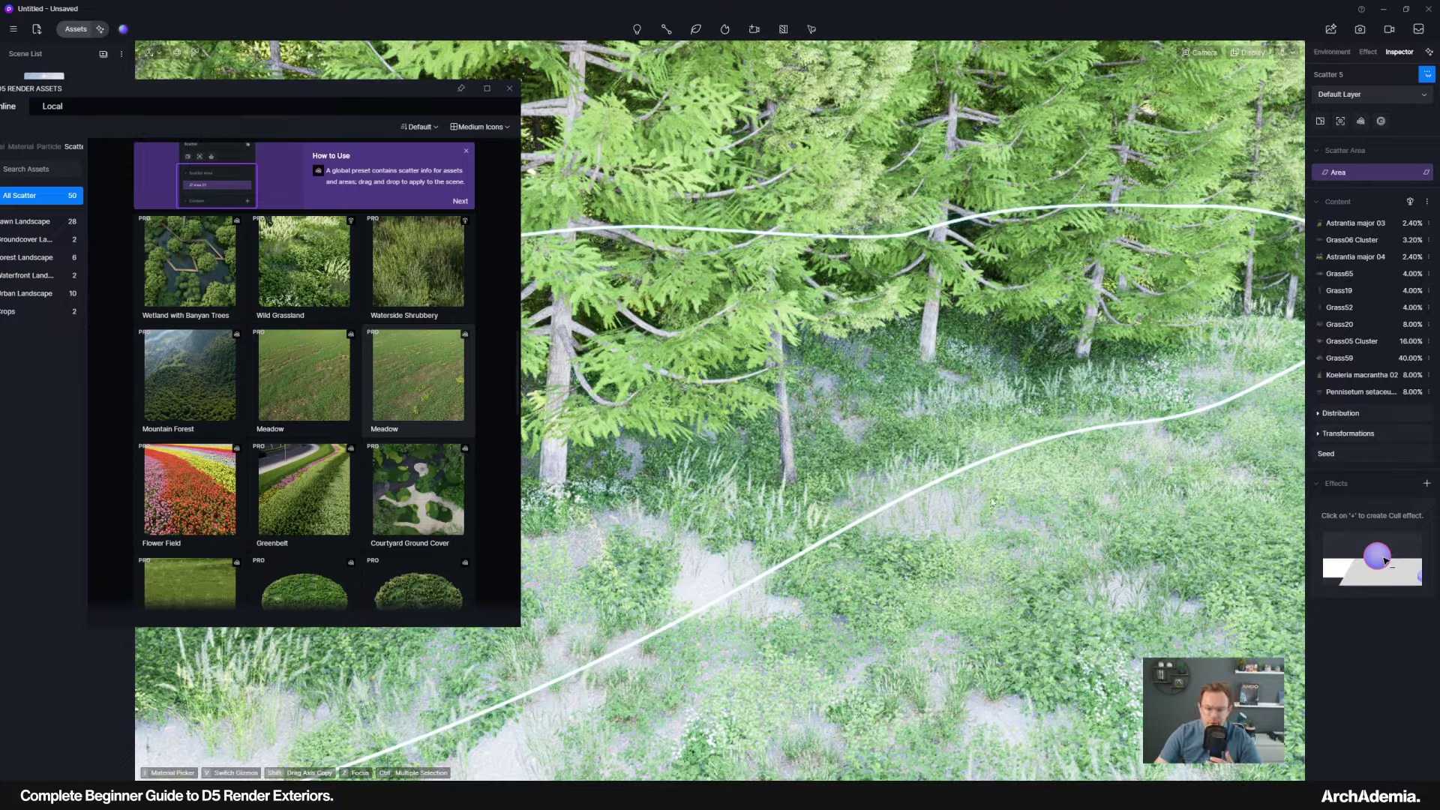
Create a Wild Grassland scatter area on the ground enclosed by the low wall in front of the house.
{"action": "scroll", "coordinate": [992, 503], "scroll_direction": "down", "scroll_amount": 8}
{"action": "scroll", "coordinate": [898, 492], "scroll_direction": "up", "scroll_amount": 3}
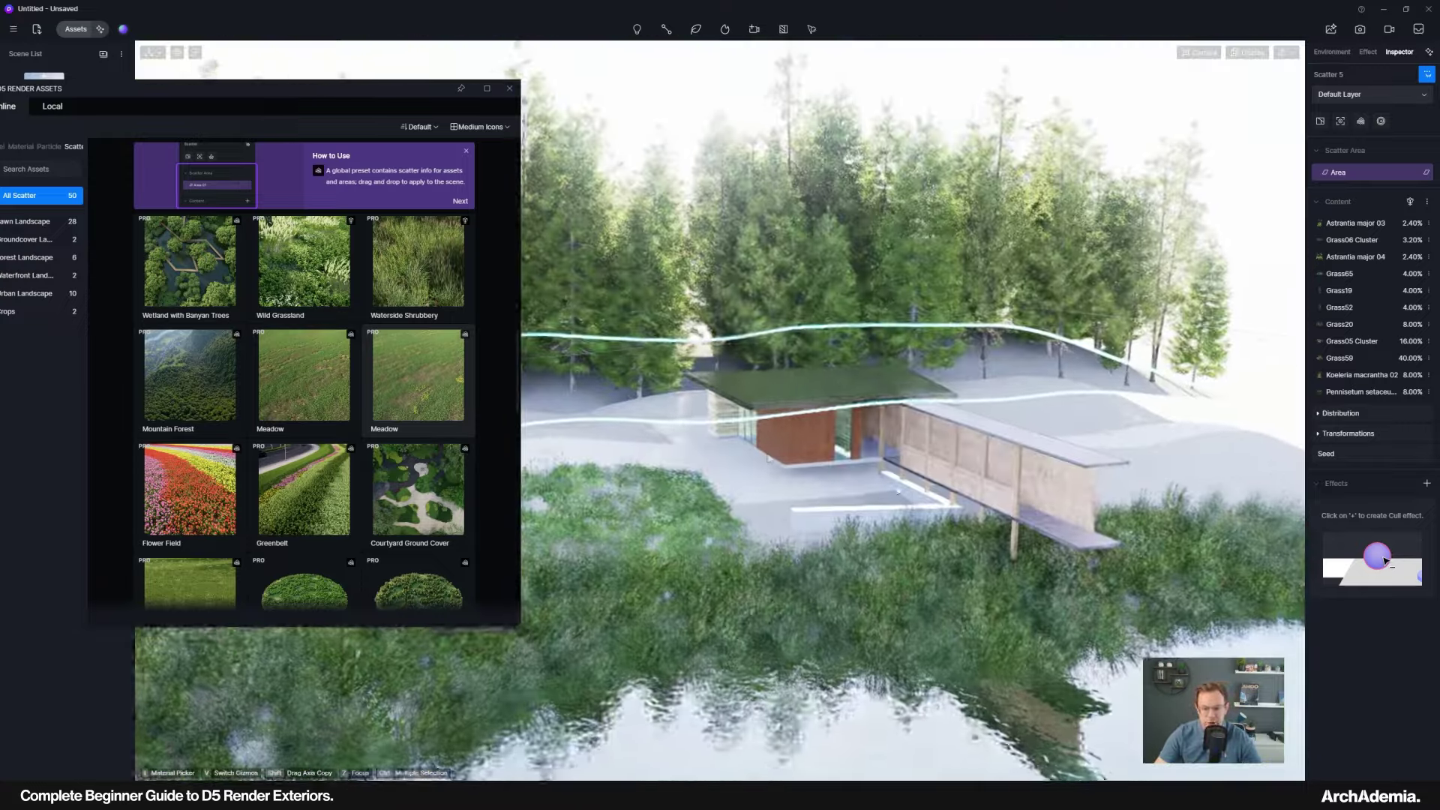
{"action": "scroll", "coordinate": [788, 509], "scroll_direction": "up", "scroll_amount": 6}
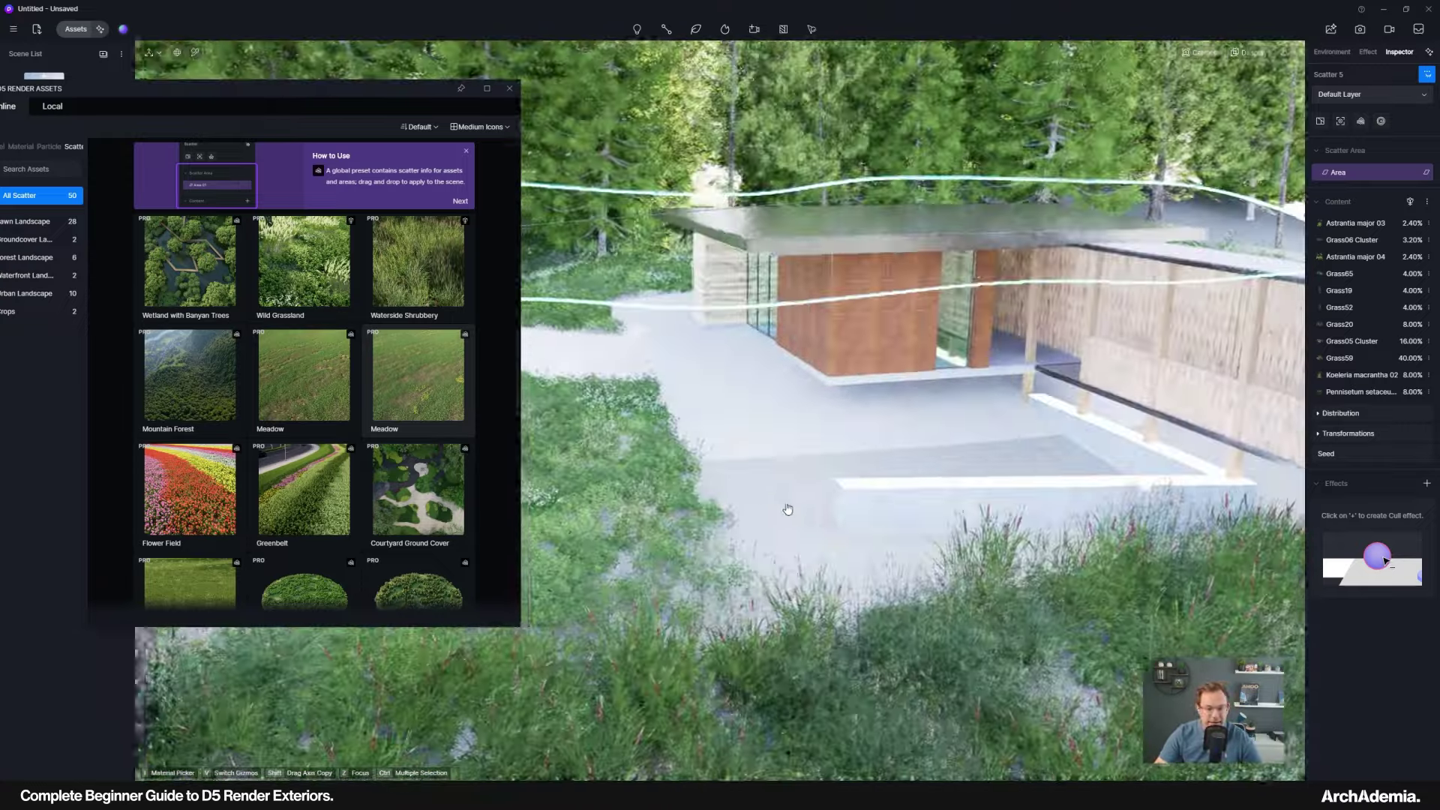
{"action": "right_click_drag", "start_coordinate": [788, 510], "coordinate": [818, 536]}
{"action": "left_click", "coordinate": [304, 262]}
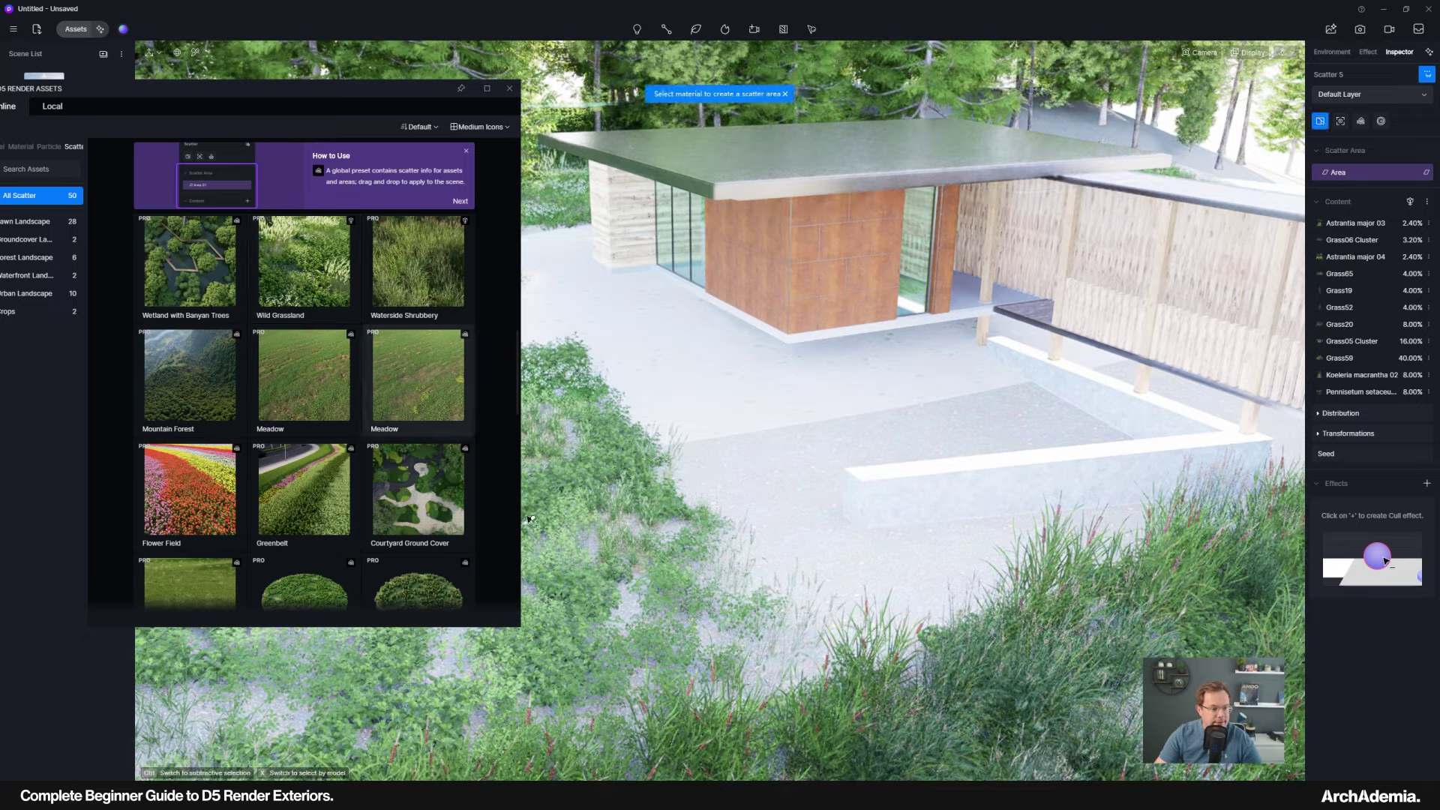
{"action": "left_click", "coordinate": [799, 495]}
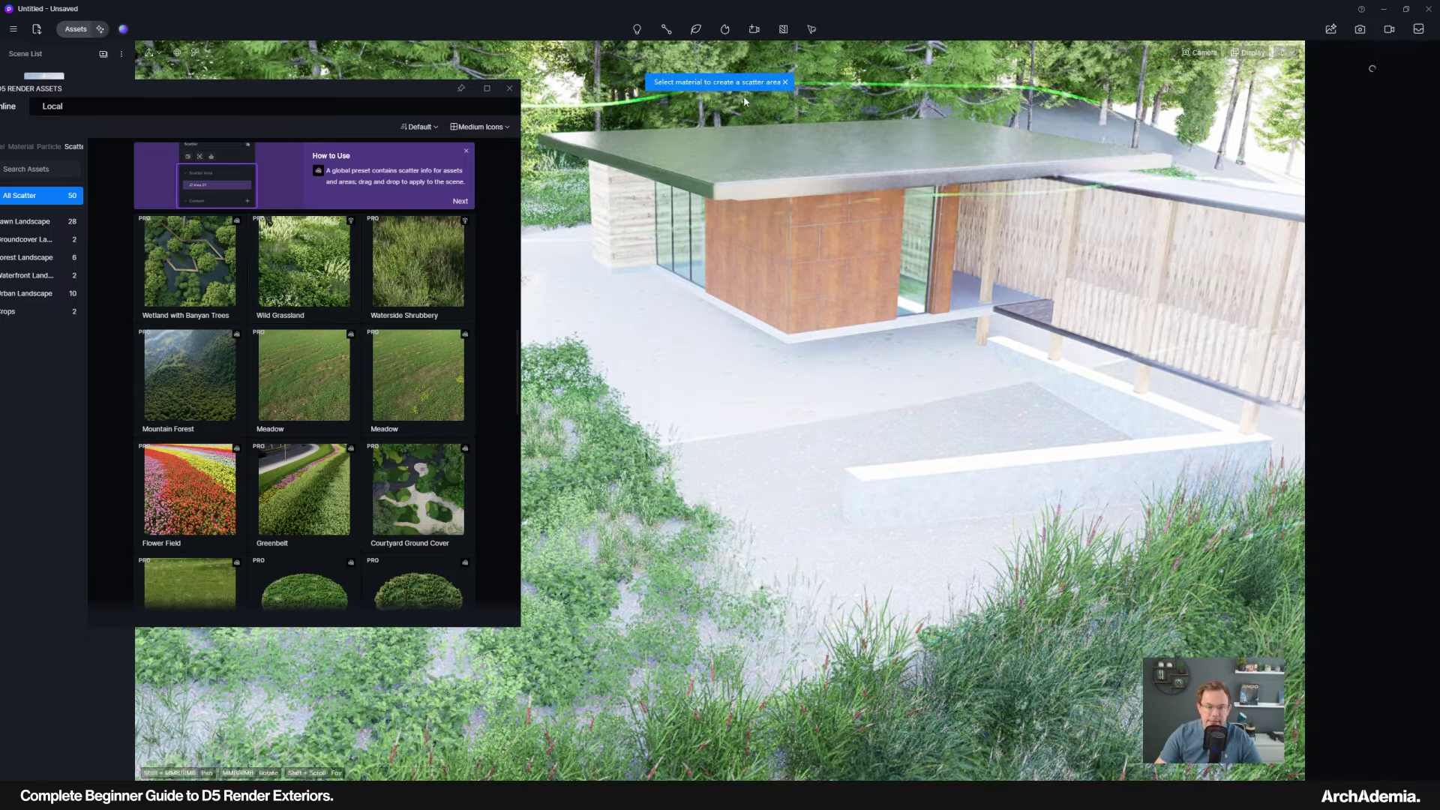
{"action": "scroll", "coordinate": [992, 439], "scroll_direction": "down", "scroll_amount": 3}
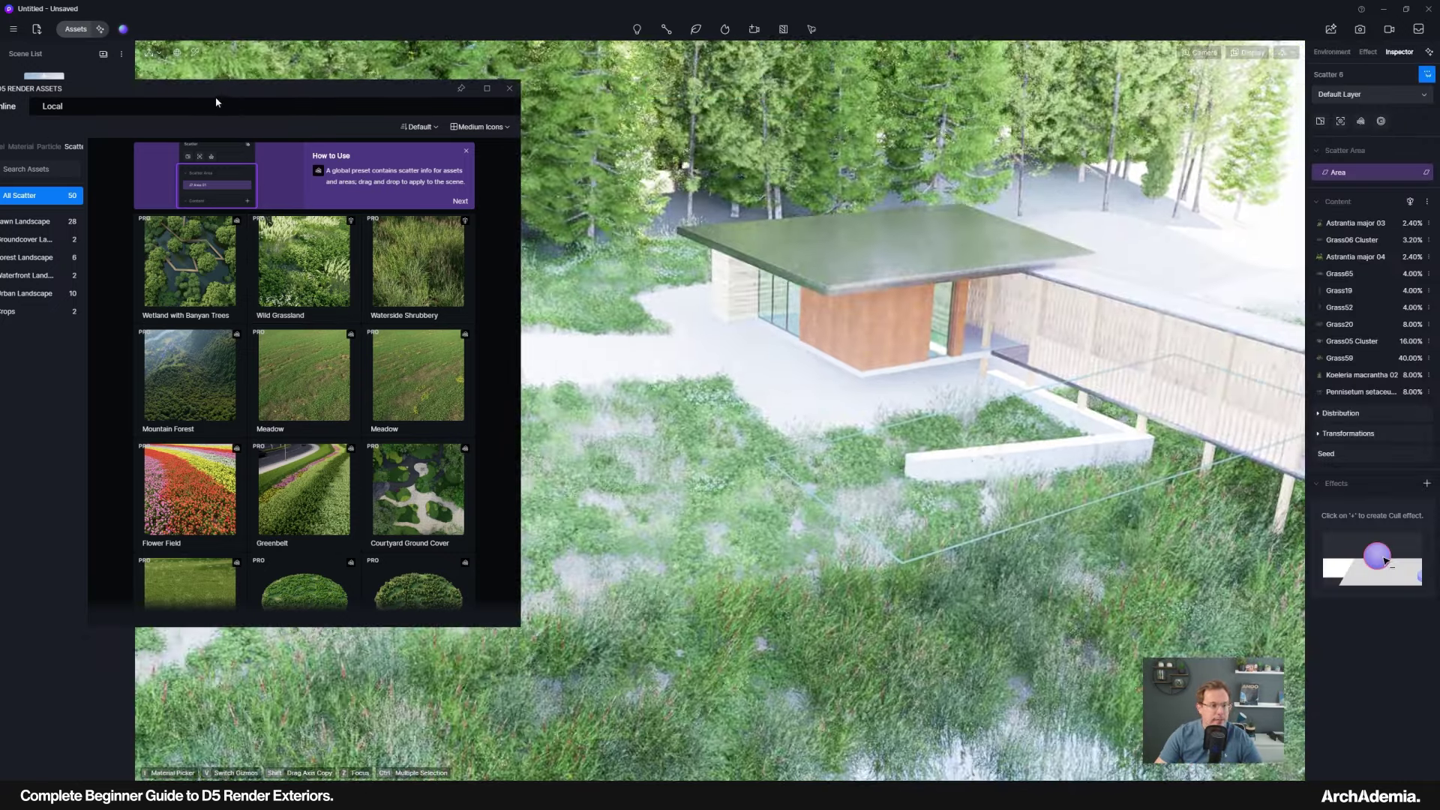
Return to the Scene 1 camera view and move the asset library aside to review the planting across the water.
{"action": "left_click_drag", "start_coordinate": [215, 92], "coordinate": [342, 92]}
{"action": "left_click", "coordinate": [39, 97]}
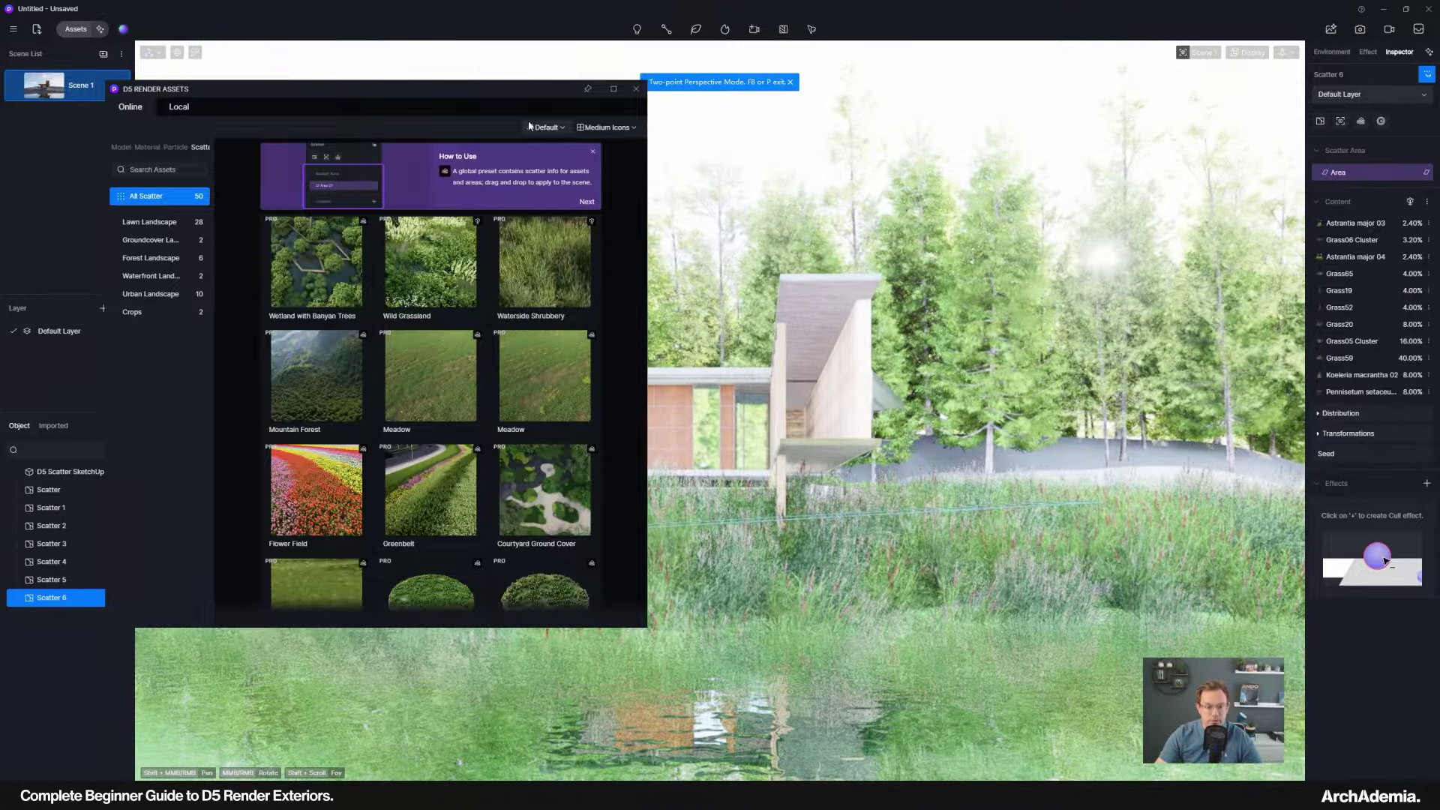
{"action": "left_click_drag", "start_coordinate": [516, 95], "coordinate": [891, 124]}
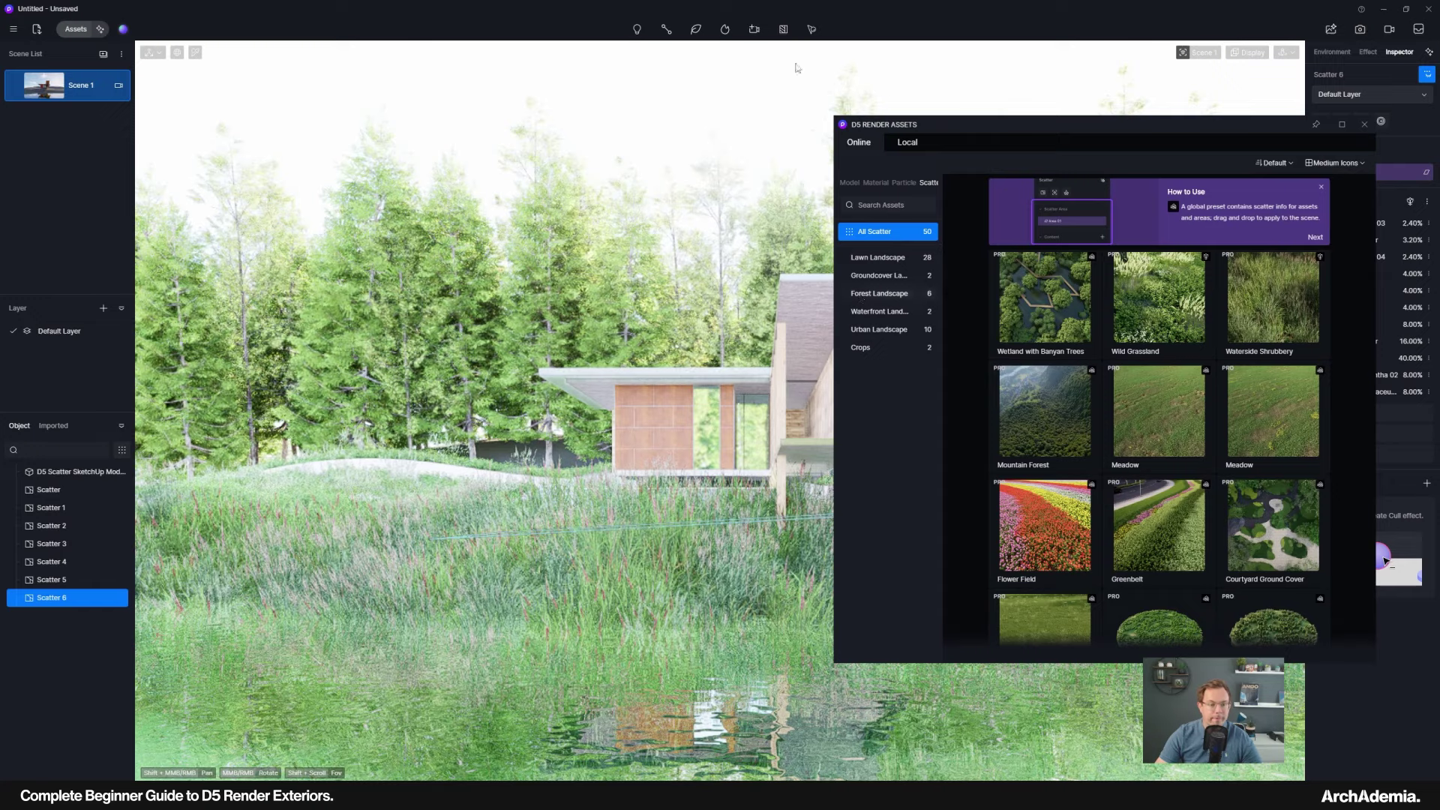
{"action": "left_click_drag", "start_coordinate": [1156, 142], "coordinate": [1081, 130]}
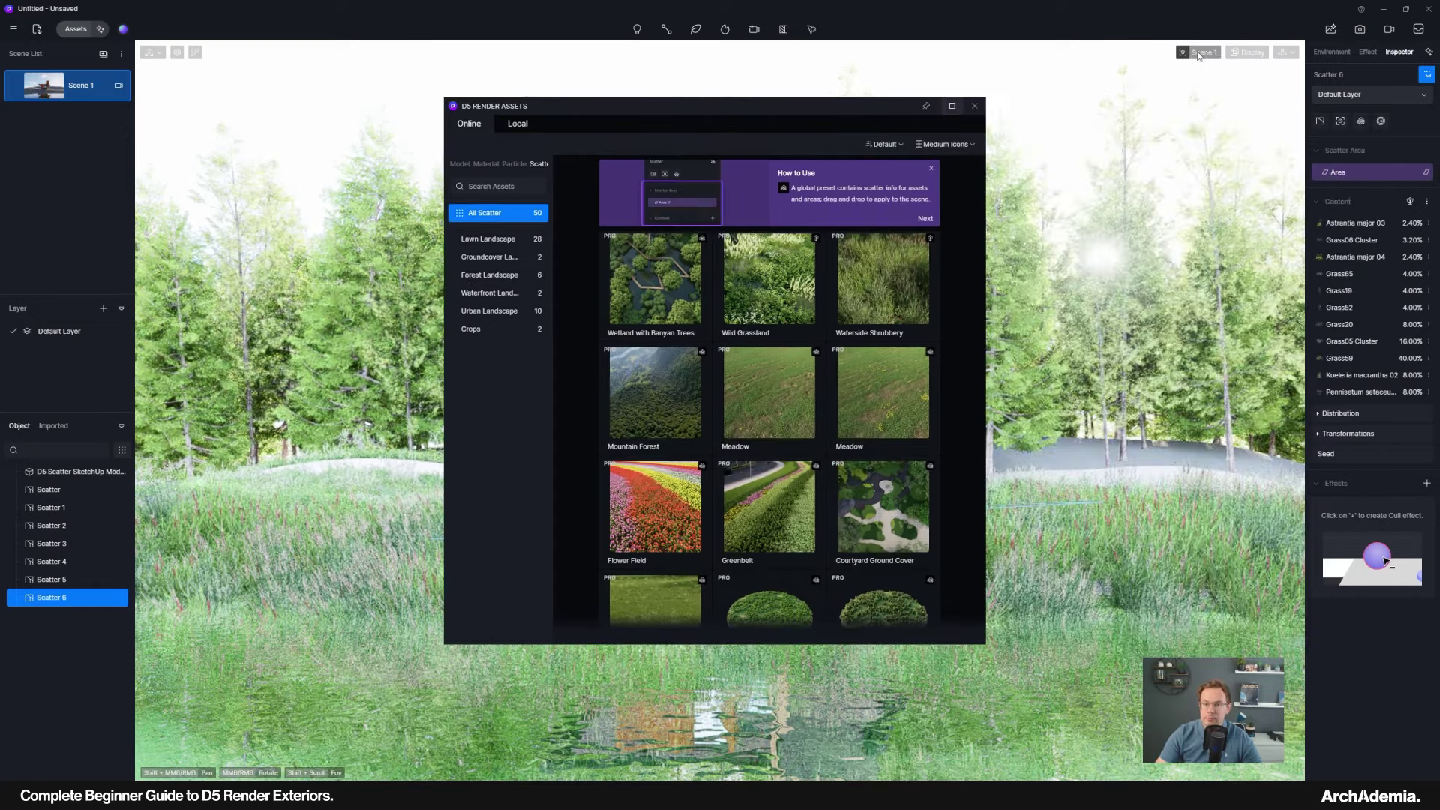
{"action": "left_click", "coordinate": [1199, 54]}
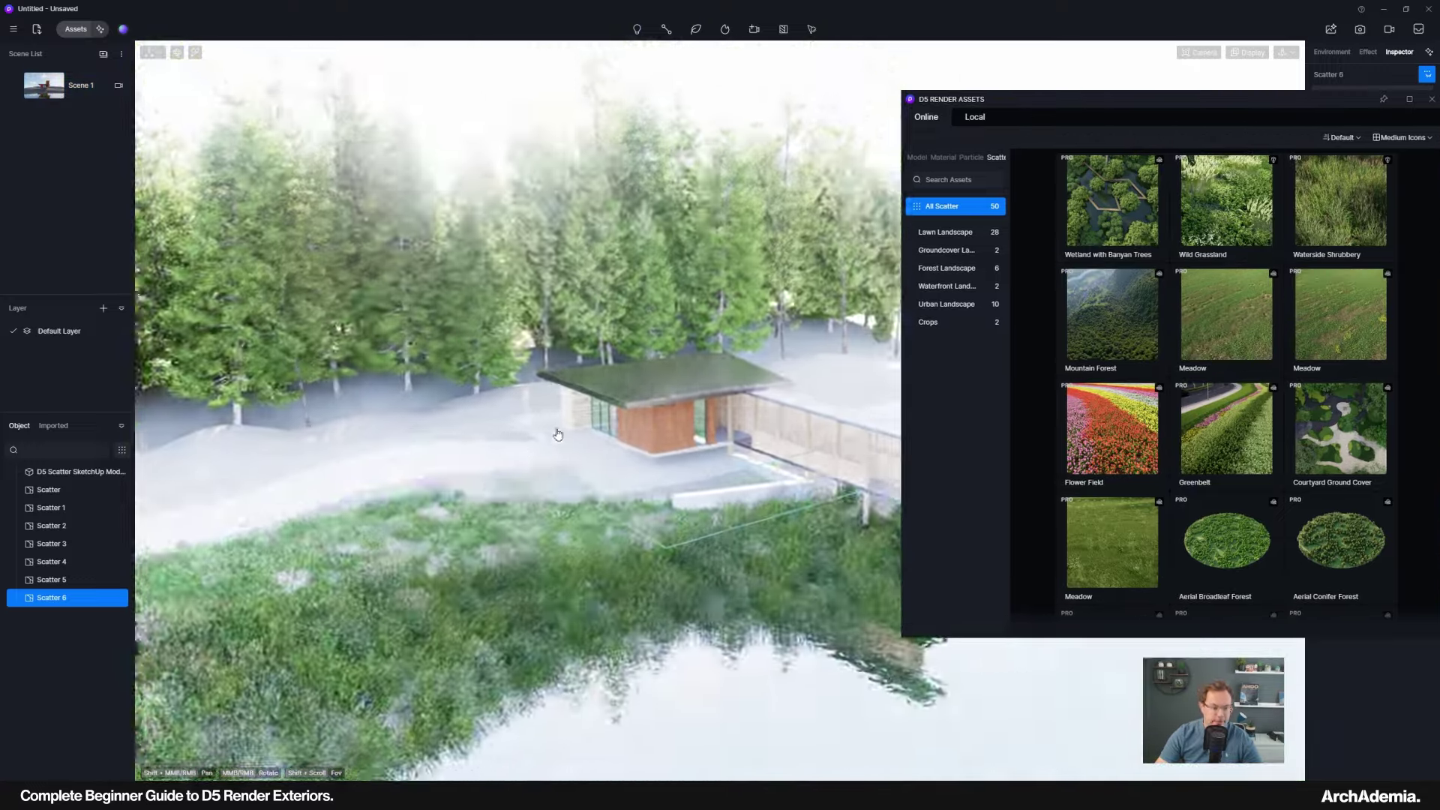
Create an additional empty scatter area on the bank between the path and the forest, and close the asset library.
{"action": "middle_click_drag", "start_coordinate": [557, 434], "coordinate": [617, 368], "text": "shift"}
{"action": "scroll", "coordinate": [618, 454], "scroll_direction": "up", "scroll_amount": 4}
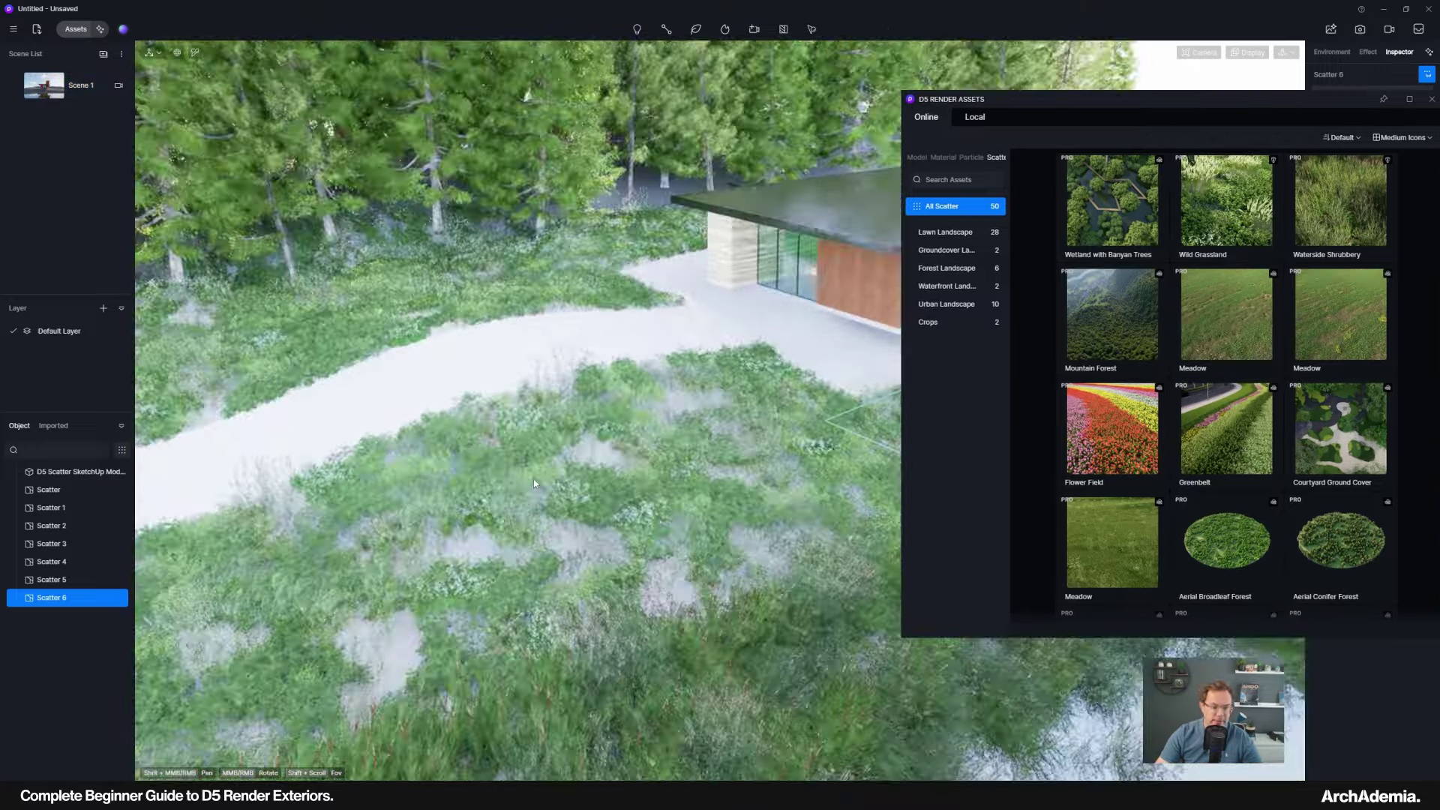
{"action": "scroll", "coordinate": [618, 454], "scroll_direction": "down", "scroll_amount": 6}
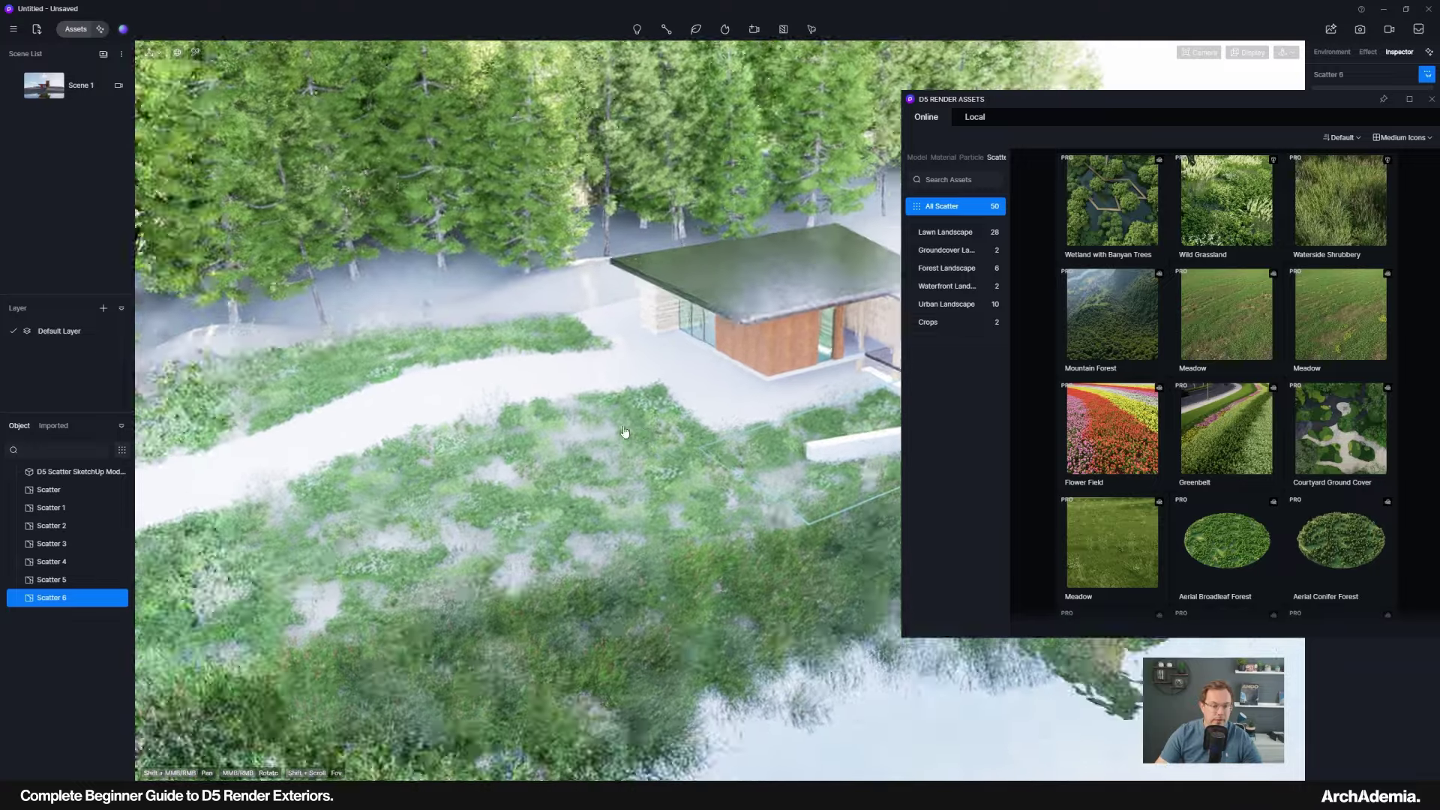
{"action": "middle_click_drag", "start_coordinate": [625, 432], "coordinate": [660, 405]}
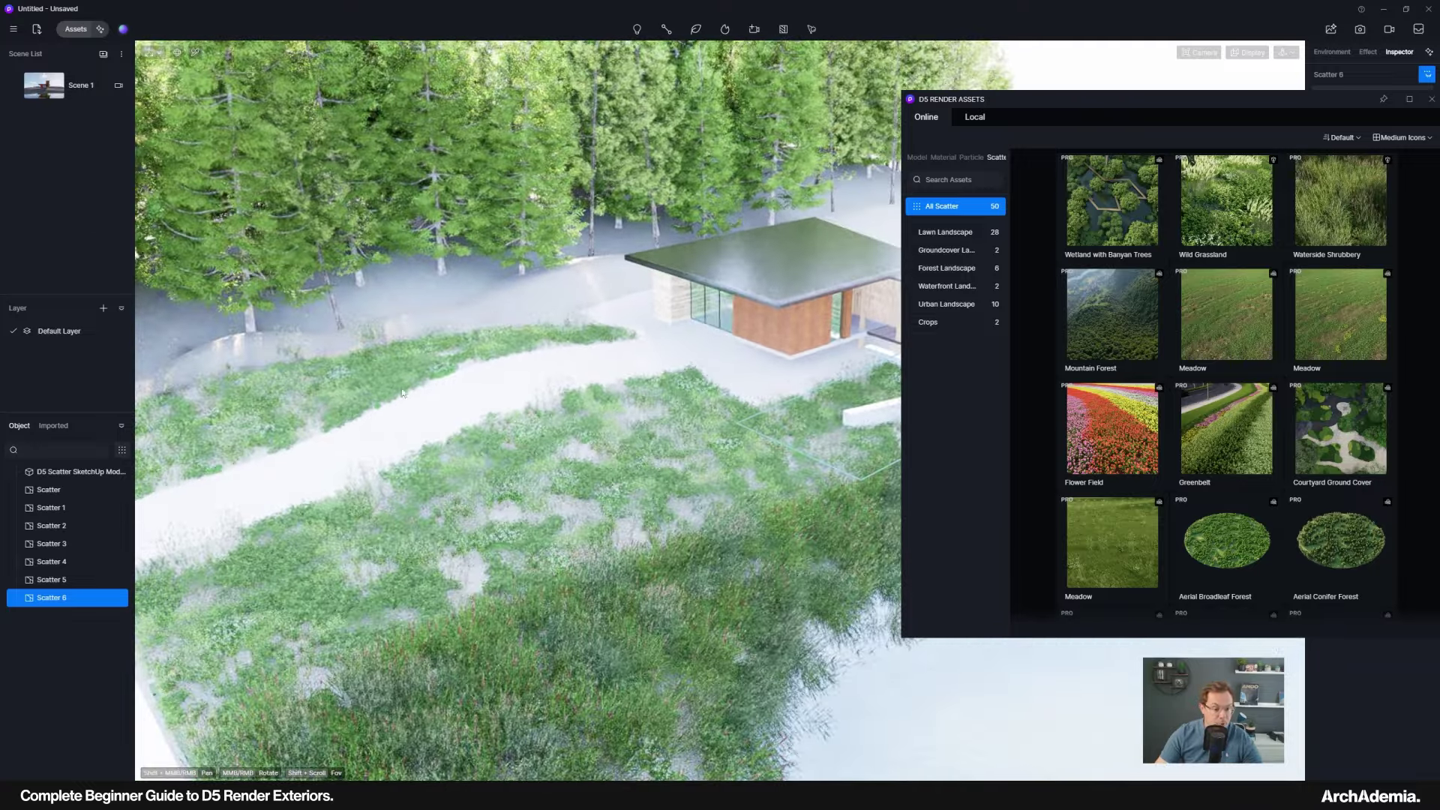
{"action": "left_click_drag", "start_coordinate": [1039, 102], "coordinate": [759, 135]}
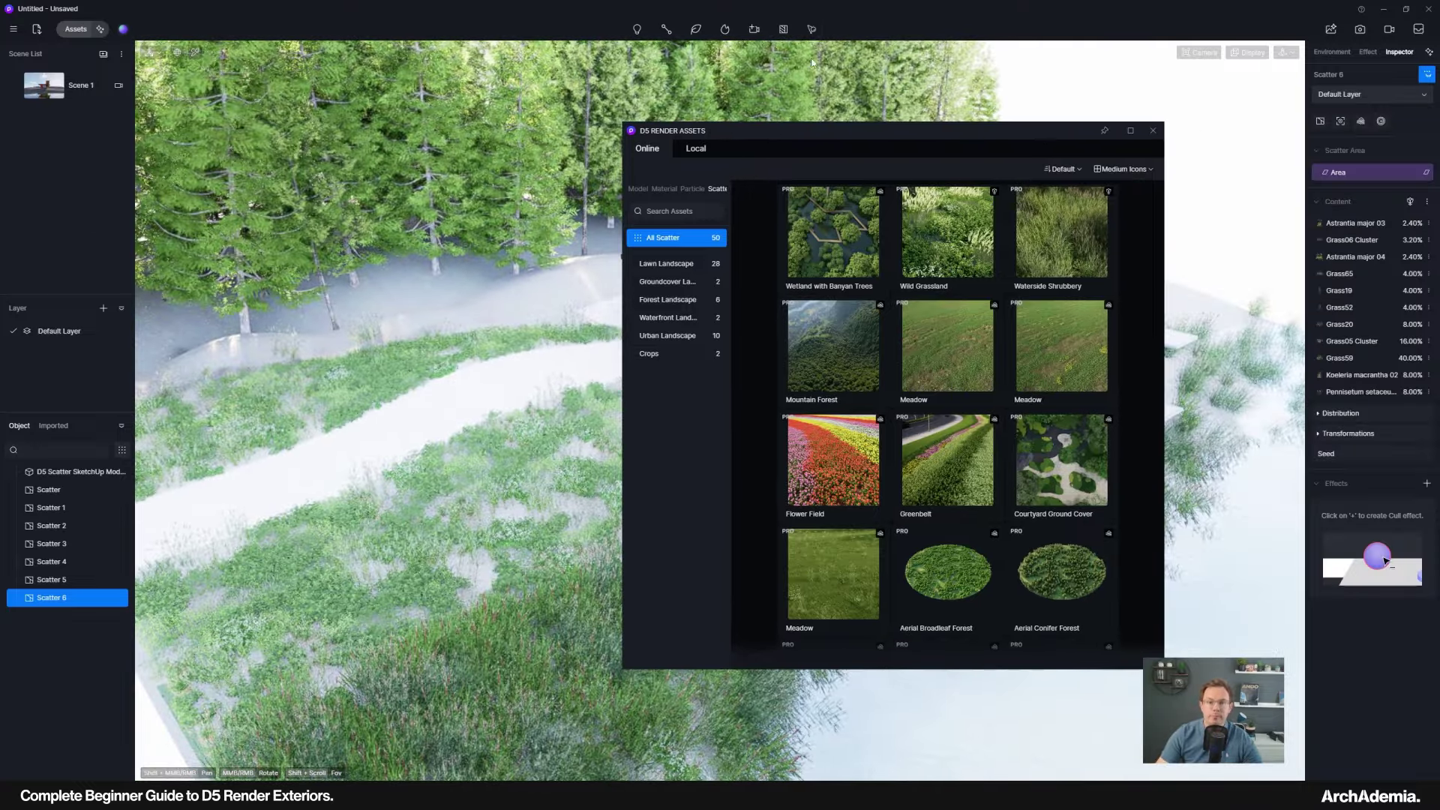
{"action": "left_click", "coordinate": [808, 56]}
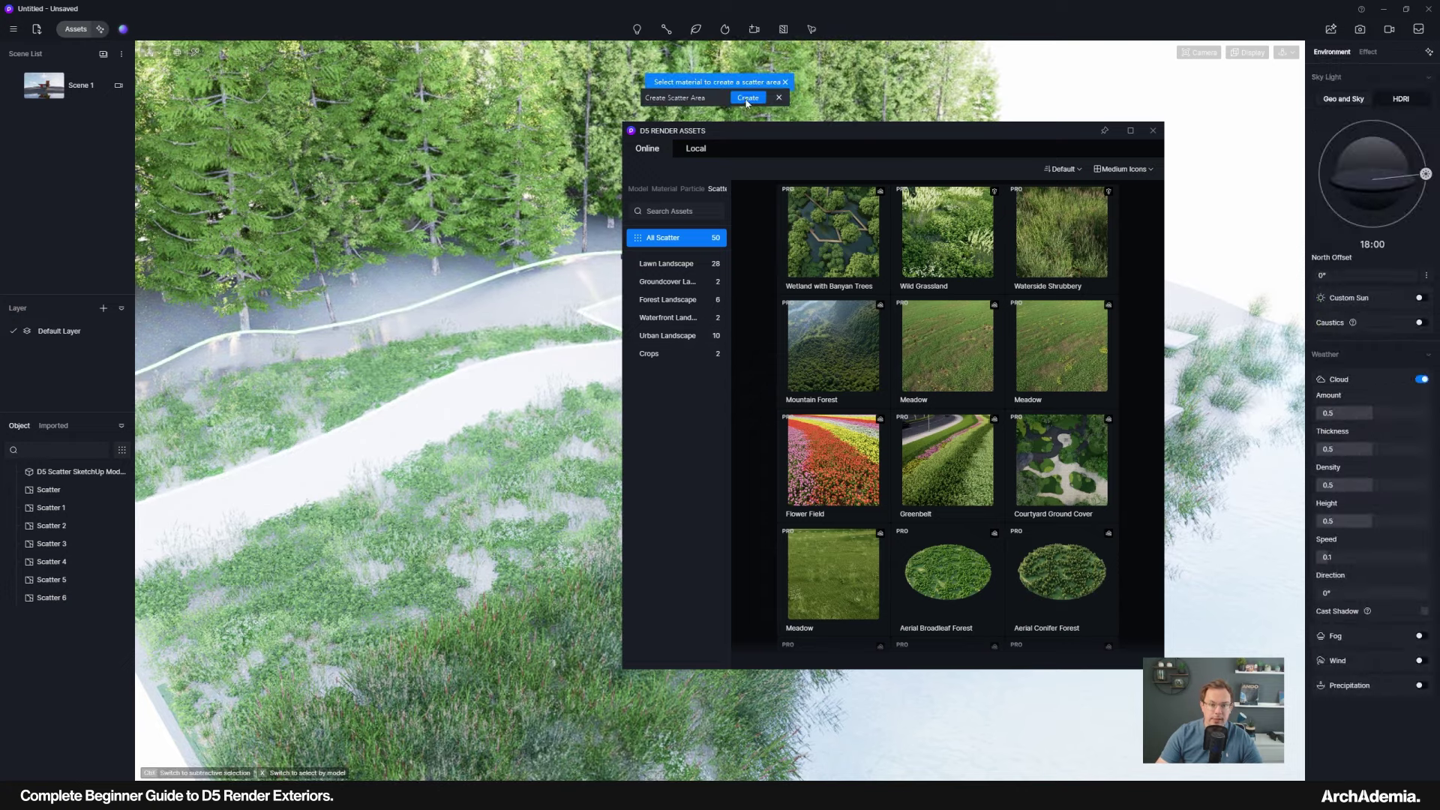
{"action": "left_click", "coordinate": [747, 98]}
{"action": "left_click", "coordinate": [1153, 130]}
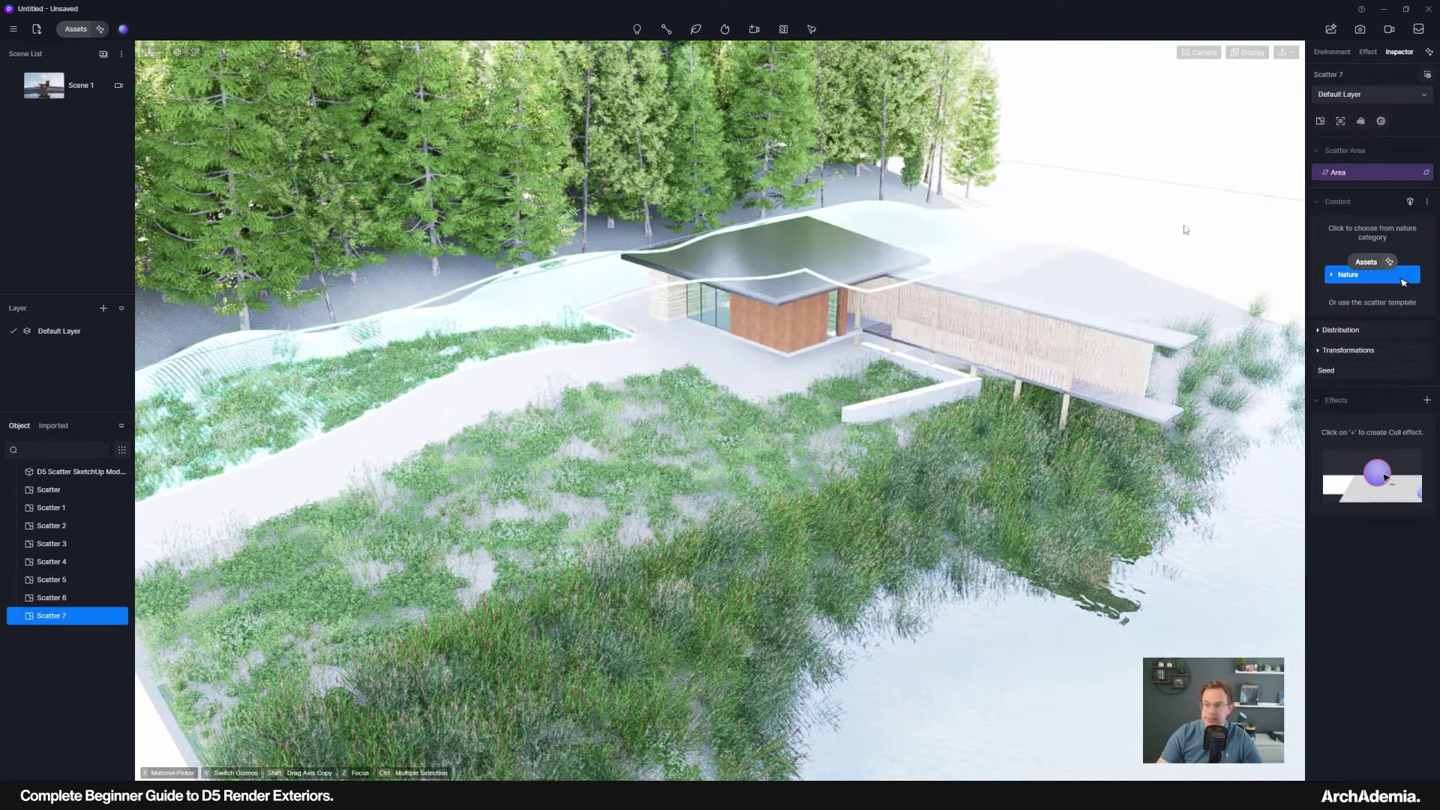
Add the Pinus strobus 01 conifer to the new scatter area on the bank.
{"action": "left_click", "coordinate": [1346, 276]}
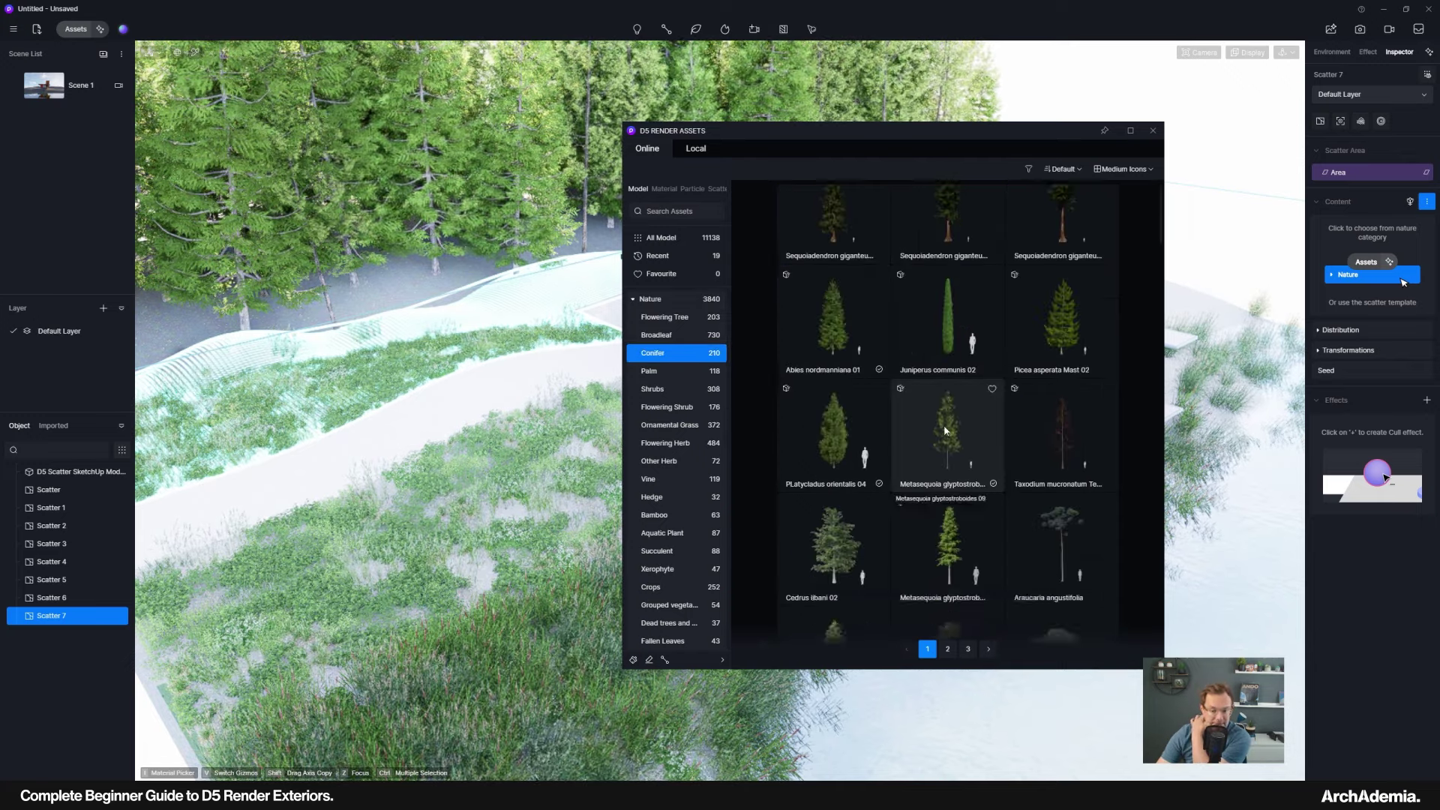
{"action": "scroll", "coordinate": [873, 425], "scroll_direction": "down", "scroll_amount": 2}
{"action": "scroll", "coordinate": [872, 424], "scroll_direction": "down", "scroll_amount": 2}
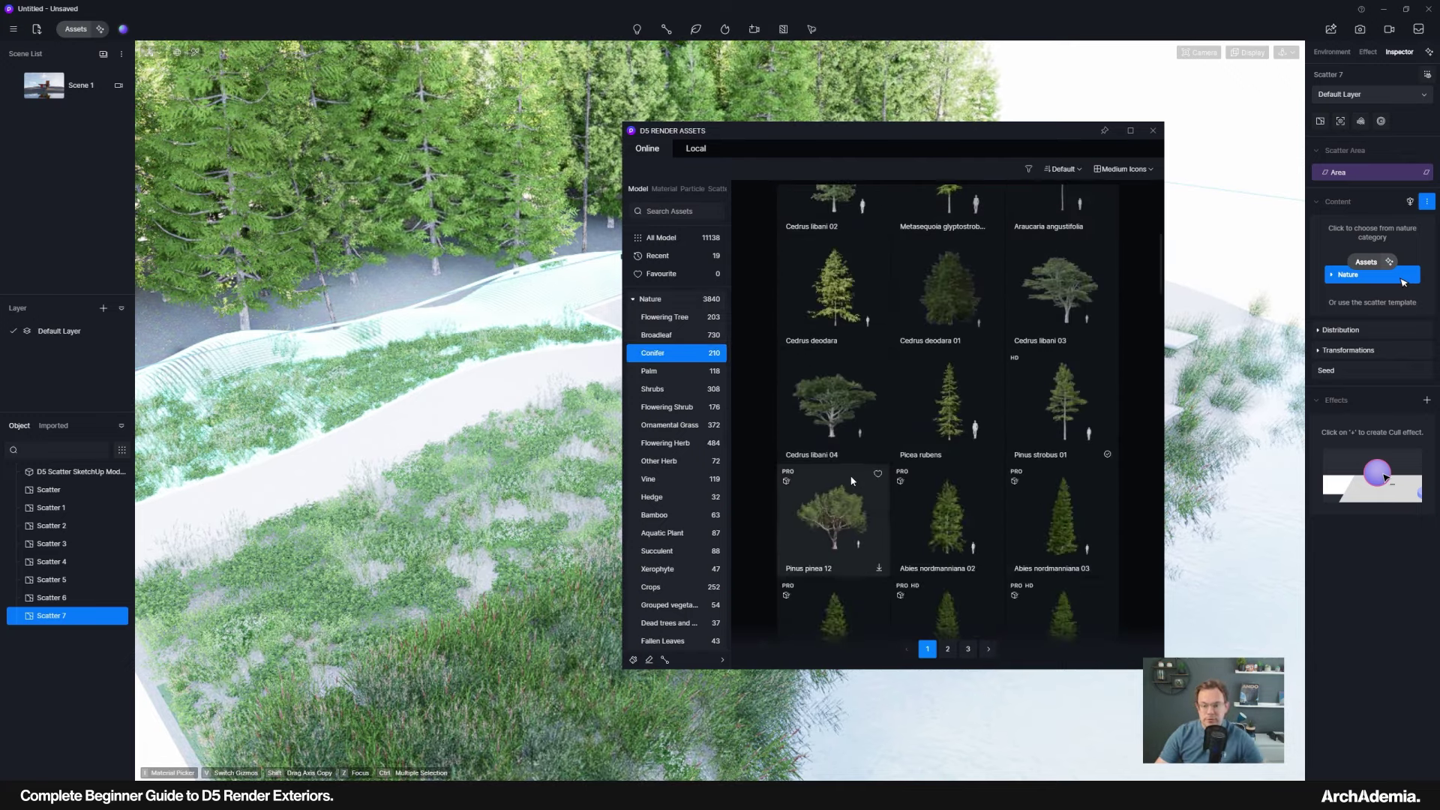
{"action": "left_click", "coordinate": [1066, 409]}
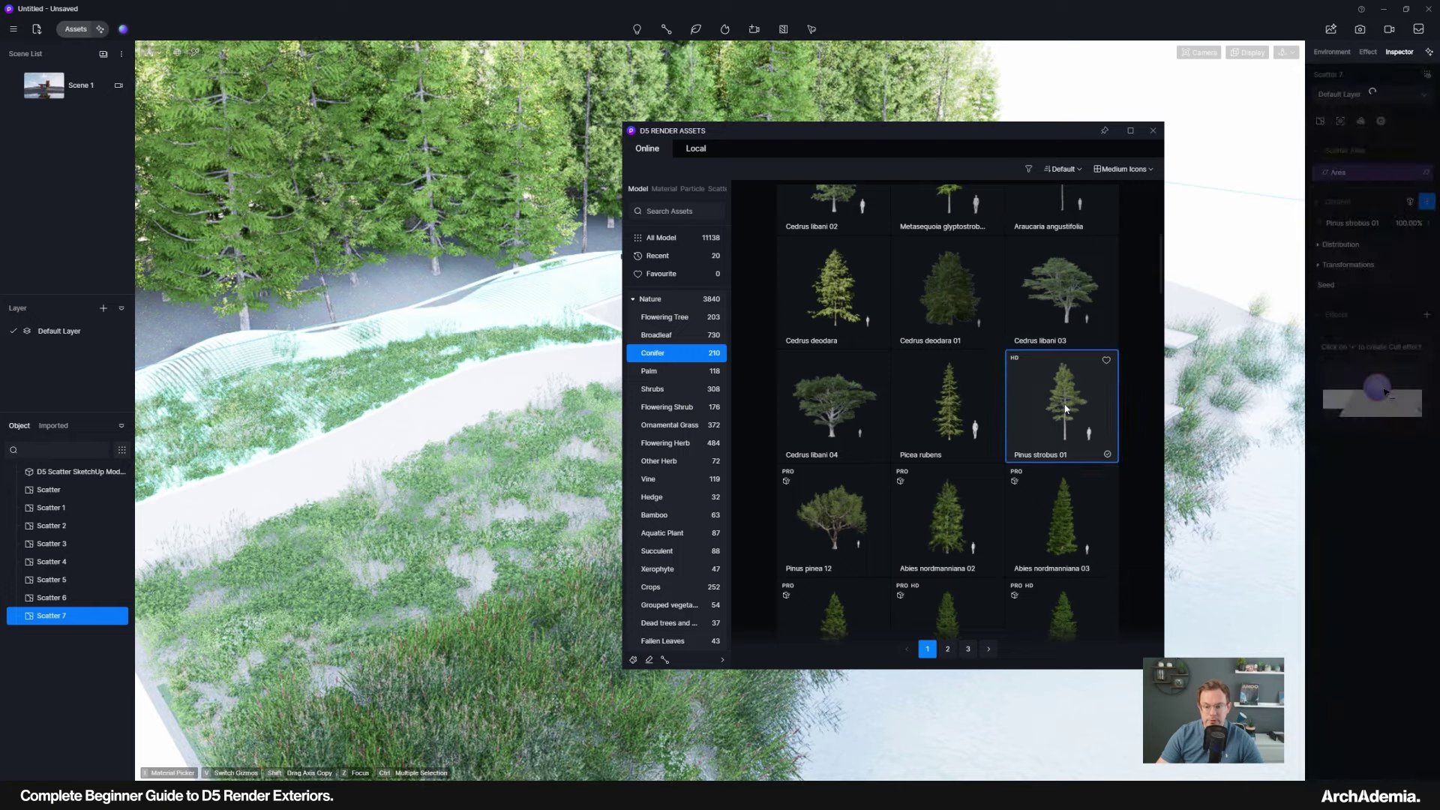
Add the Pinus brutia 02 conifer to the same scatter area and inspect the mixed trees along the path.
{"action": "scroll", "coordinate": [1050, 410], "scroll_direction": "down", "scroll_amount": 3}
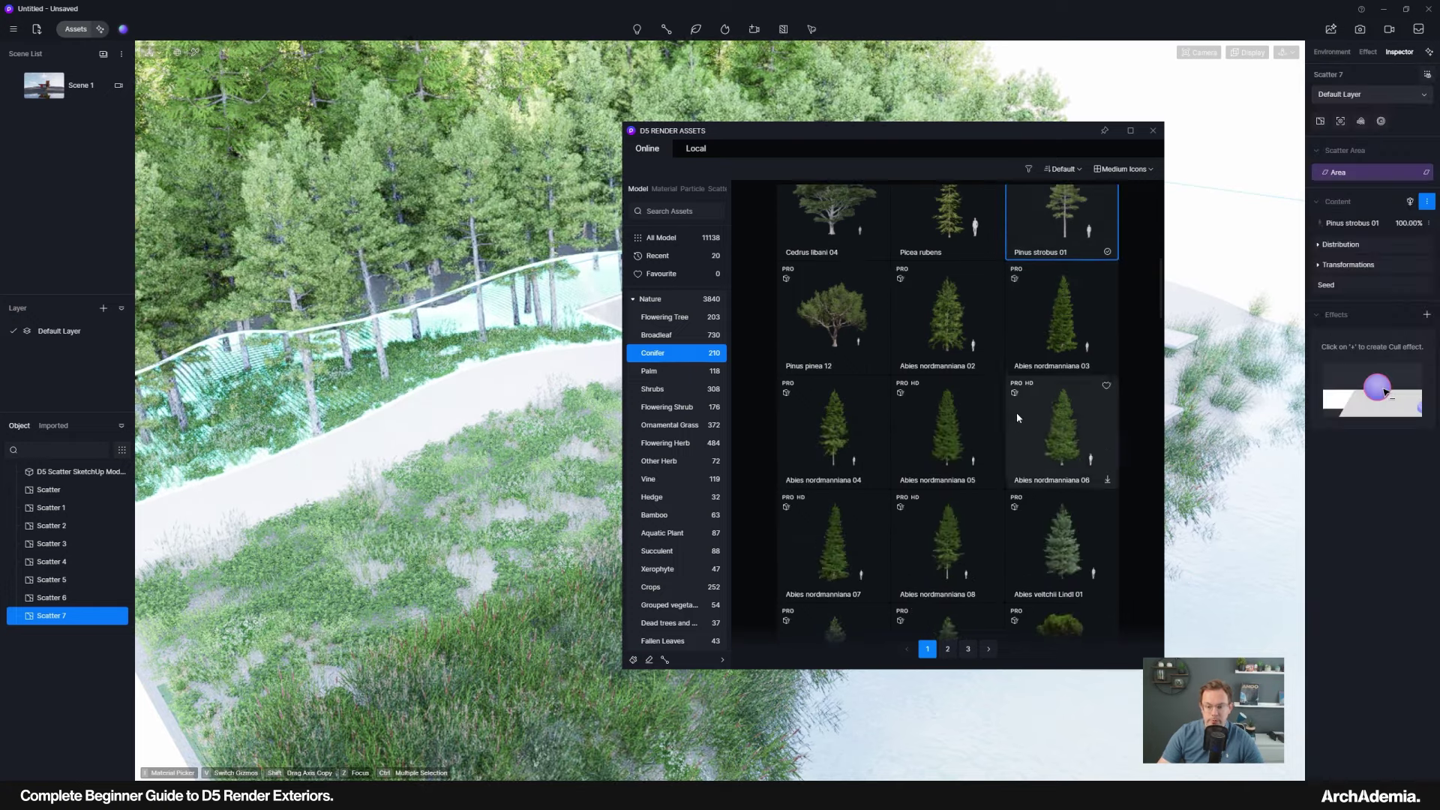
{"action": "scroll", "coordinate": [885, 412], "scroll_direction": "down", "scroll_amount": 7}
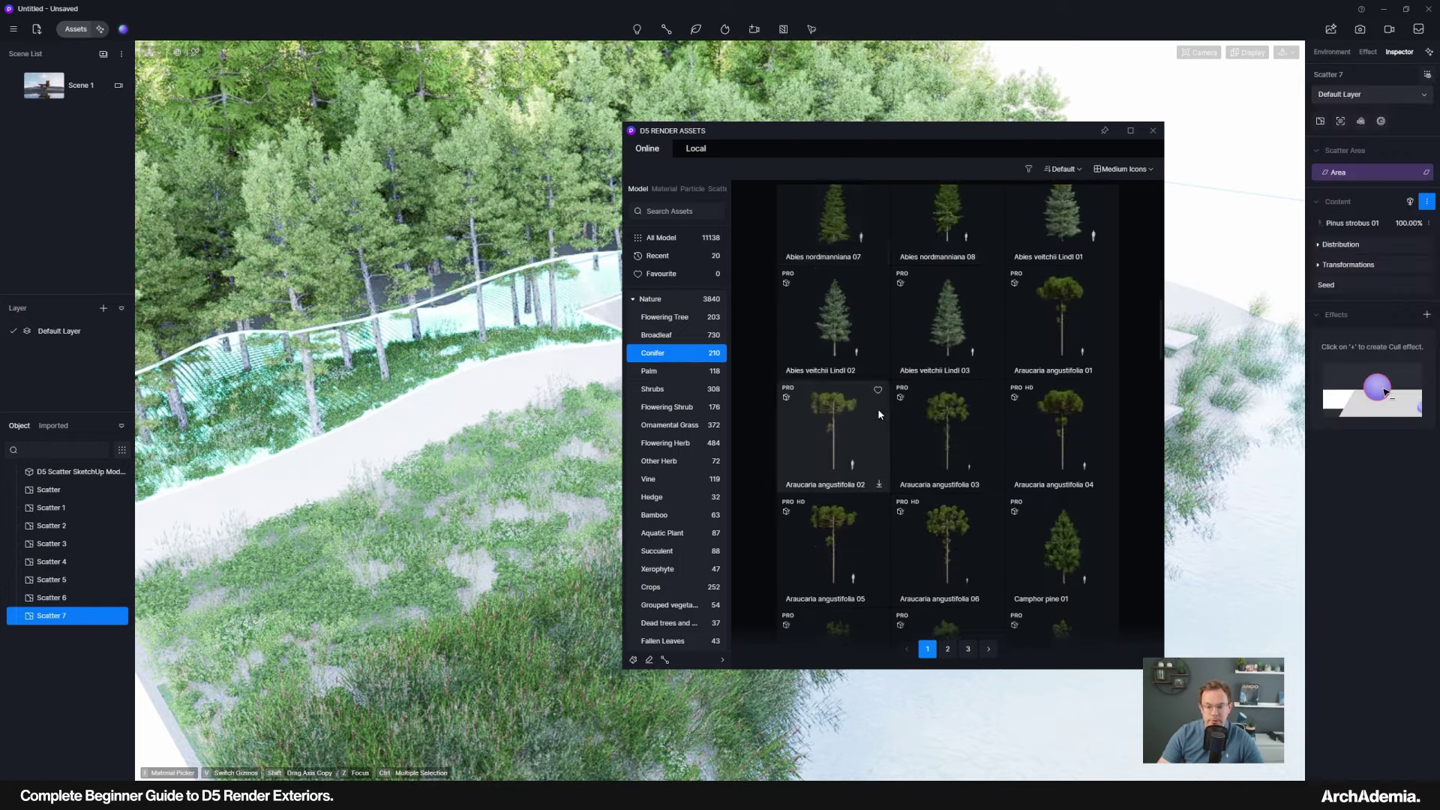
{"action": "scroll", "coordinate": [966, 496], "scroll_direction": "down", "scroll_amount": 10}
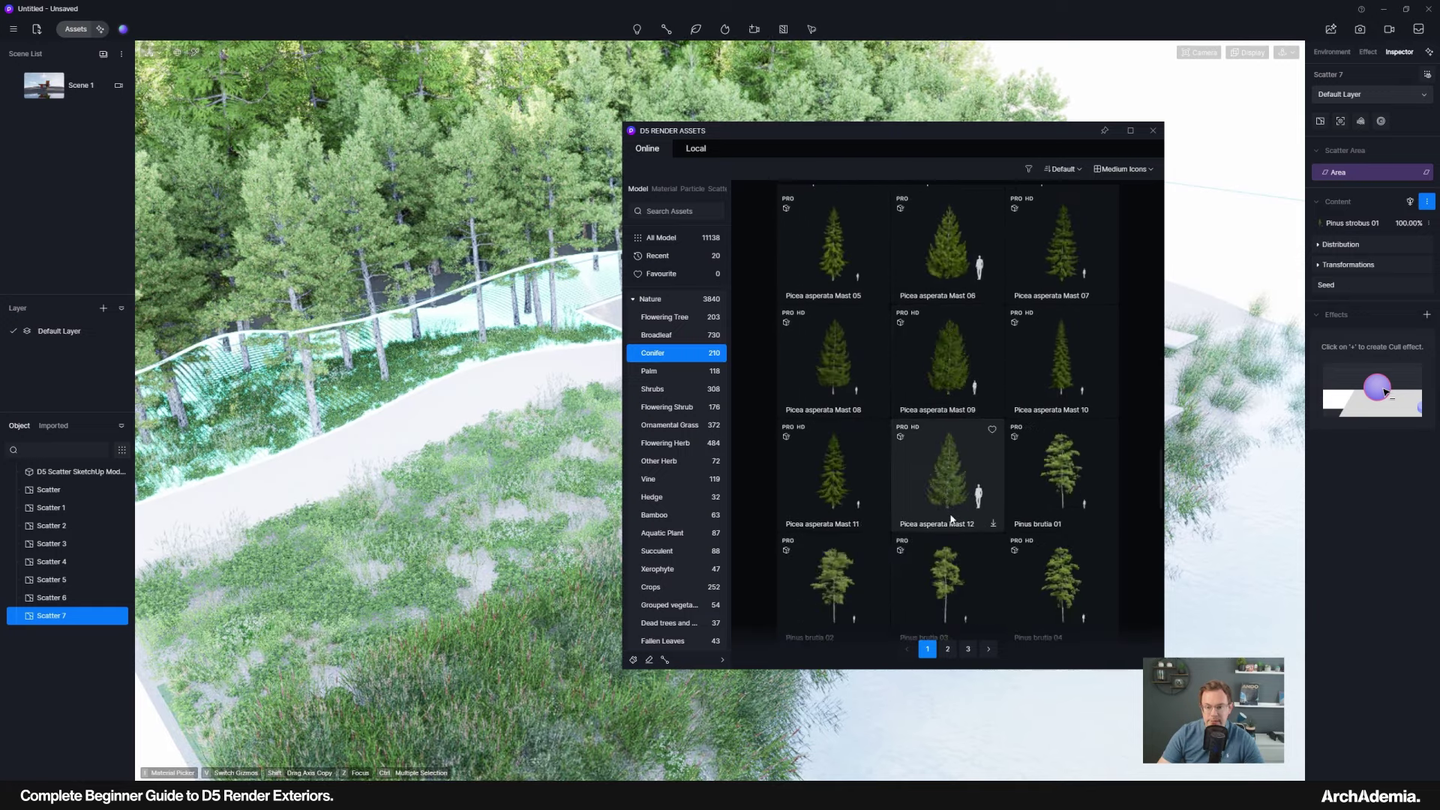
{"action": "scroll", "coordinate": [925, 408], "scroll_direction": "down", "scroll_amount": 1}
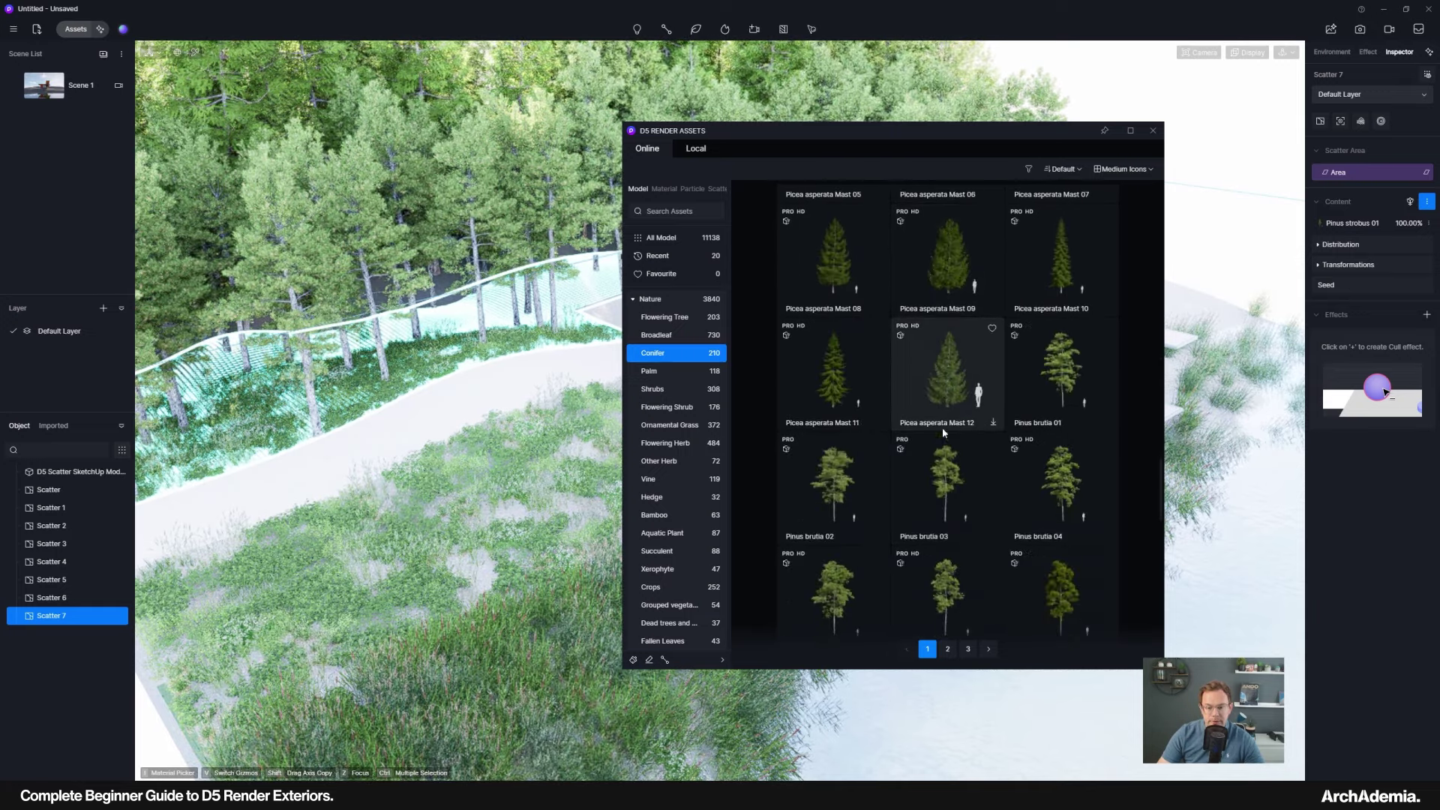
{"action": "scroll", "coordinate": [961, 497], "scroll_direction": "down", "scroll_amount": 3}
{"action": "scroll", "coordinate": [922, 472], "scroll_direction": "down", "scroll_amount": 3}
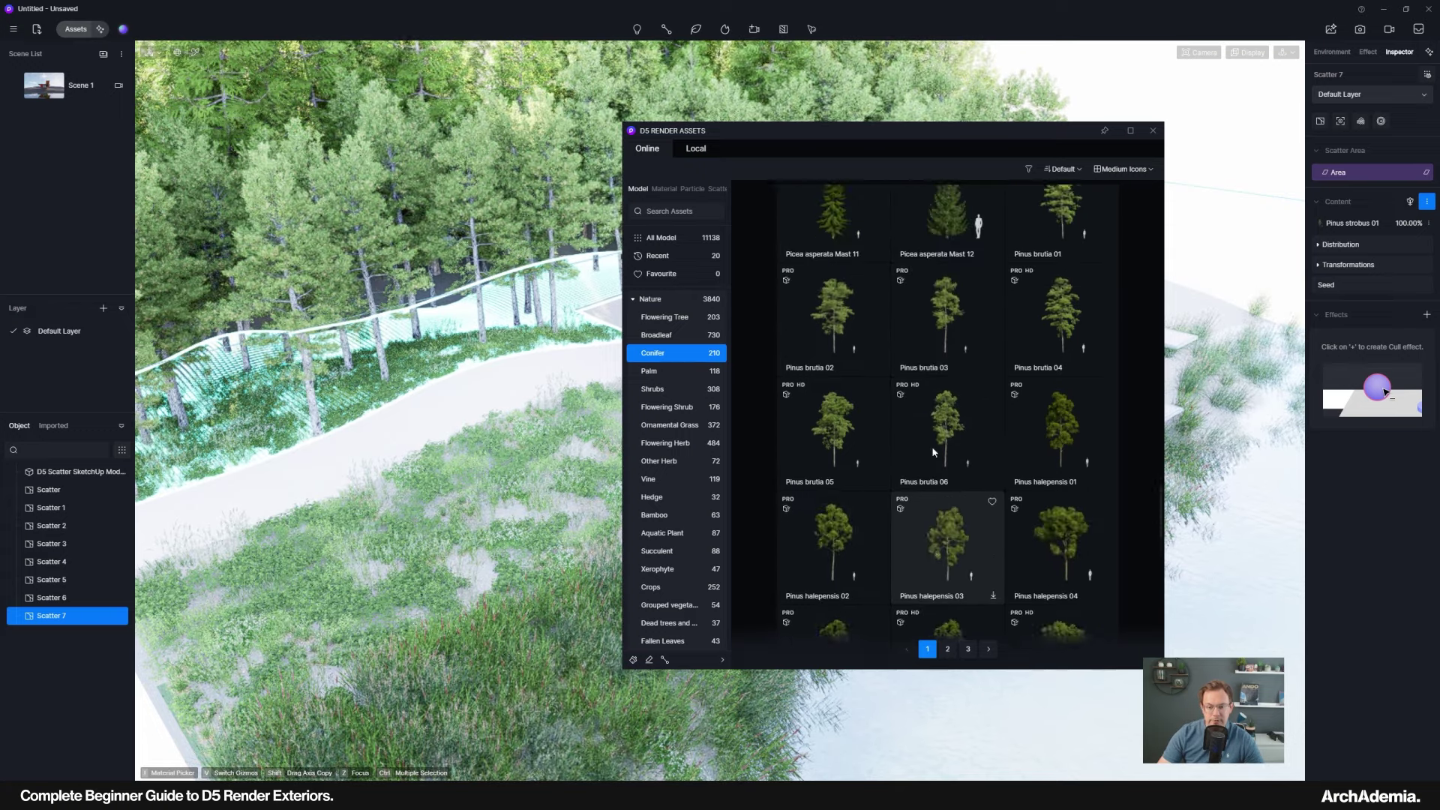
{"action": "left_click", "coordinate": [842, 350]}
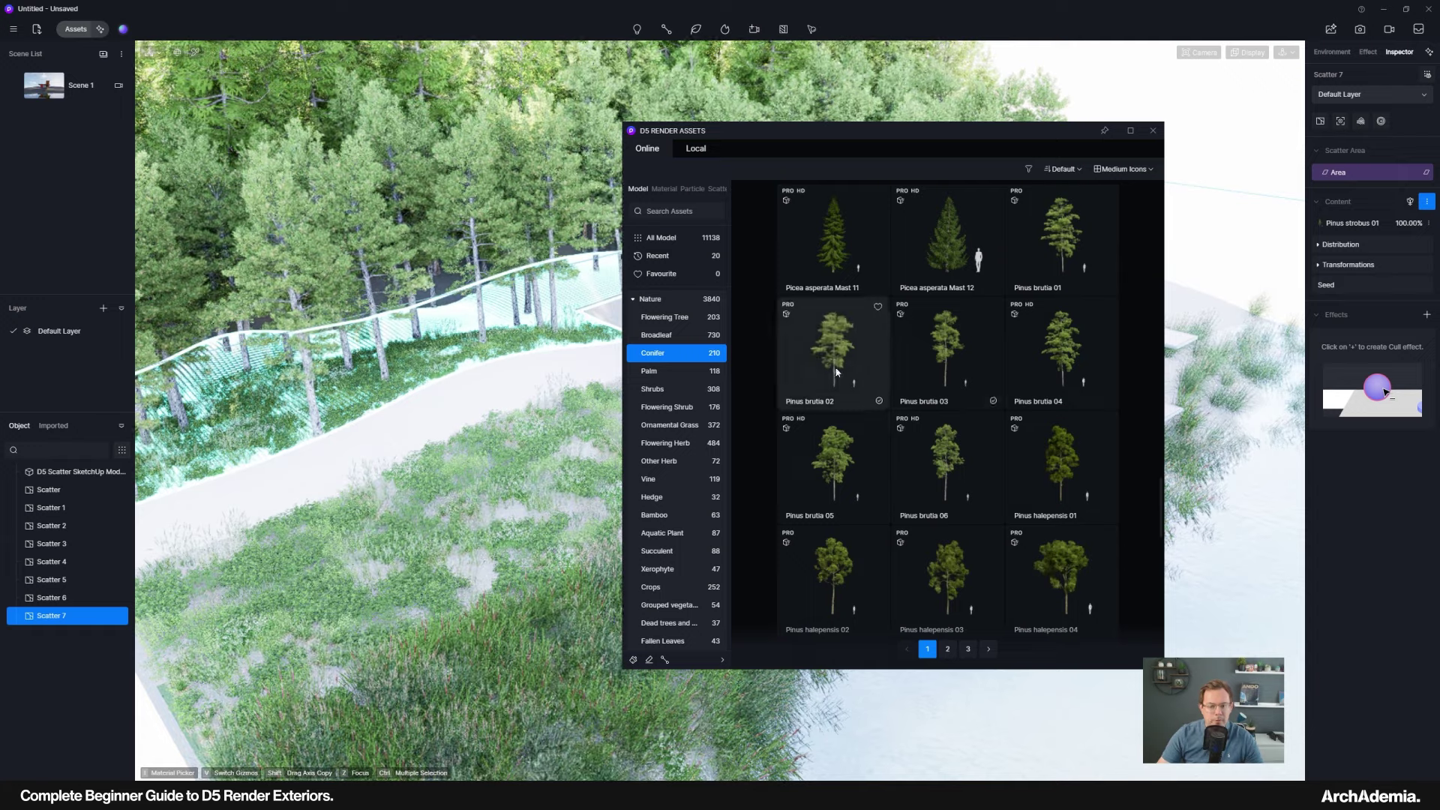
{"action": "left_click", "coordinate": [851, 362]}
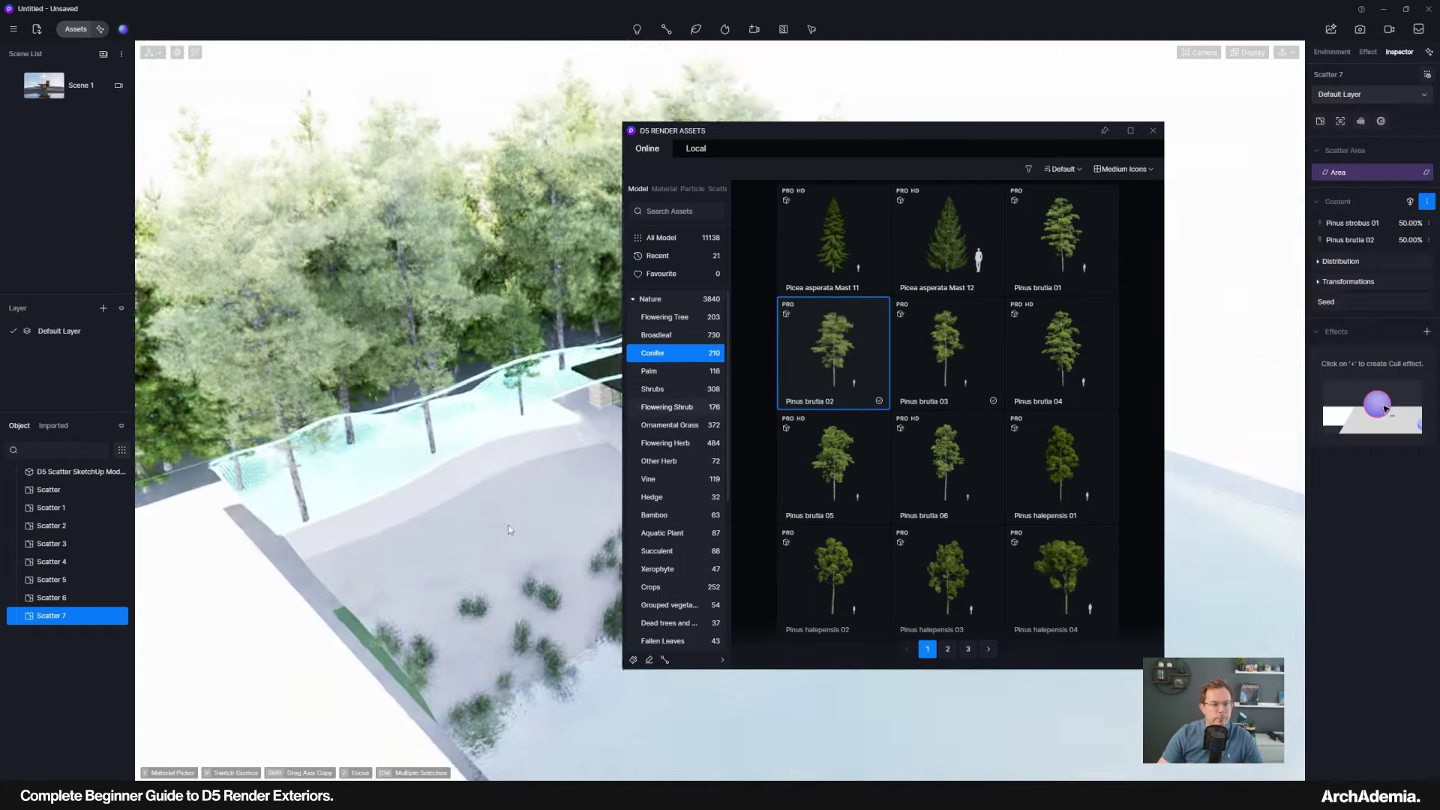
{"action": "right_click_drag", "start_coordinate": [509, 529], "coordinate": [528, 488]}
{"action": "scroll", "coordinate": [528, 488], "scroll_direction": "up", "scroll_amount": 3}
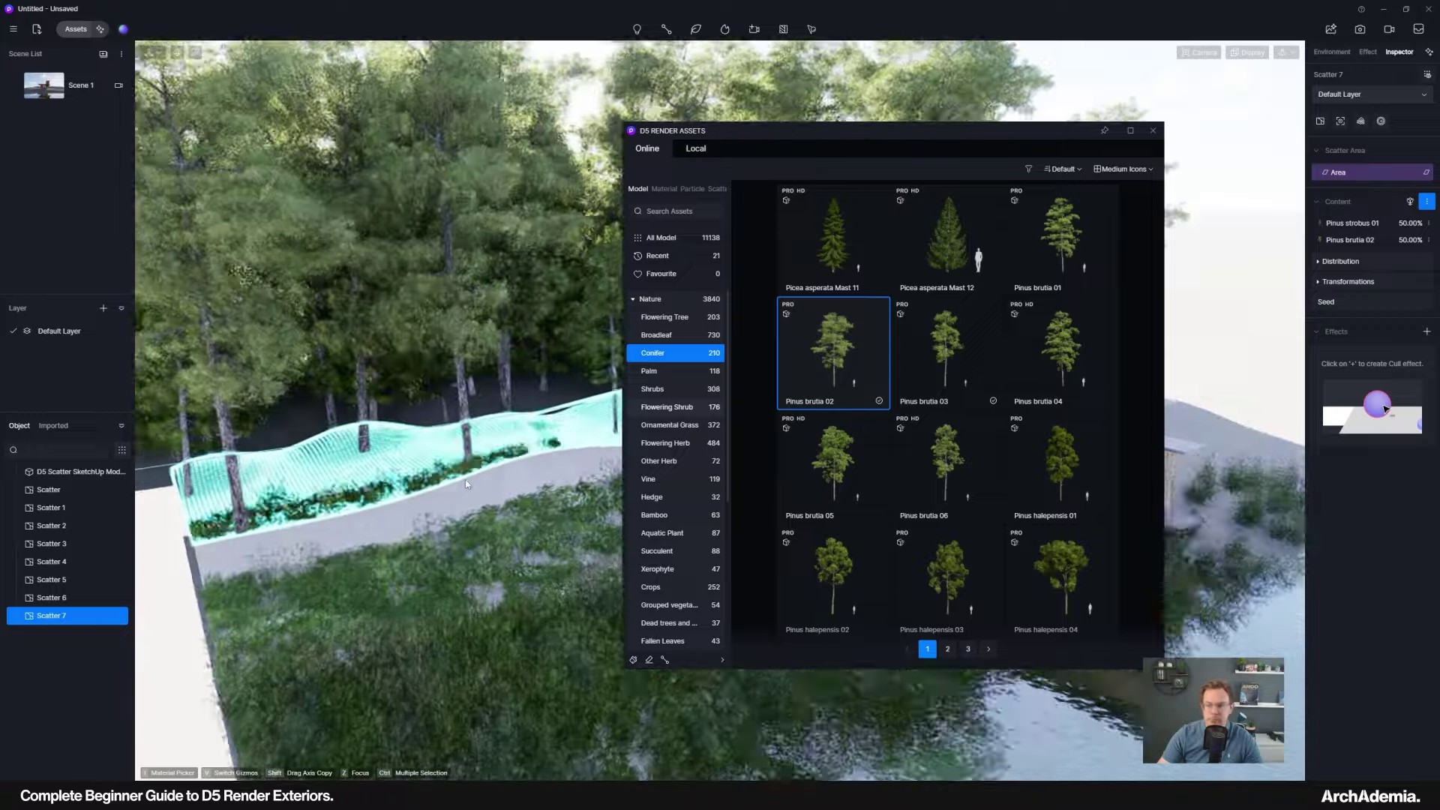
{"action": "left_click_drag", "start_coordinate": [963, 139], "coordinate": [975, 135]}
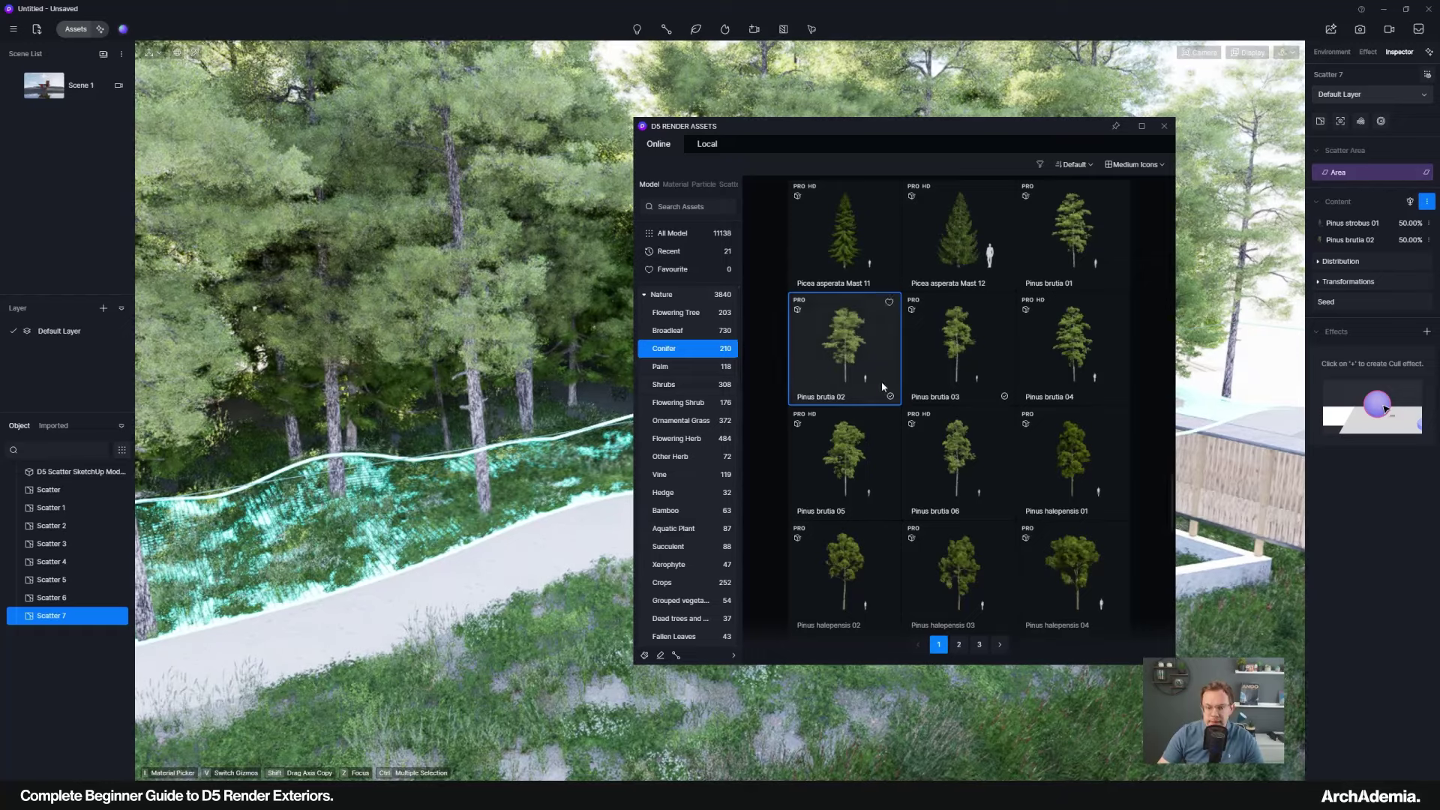
Set the Pinus brutia 02 probability of occurrence to 30 in the bank's conifer scatter.
{"action": "left_click", "coordinate": [1409, 241]}
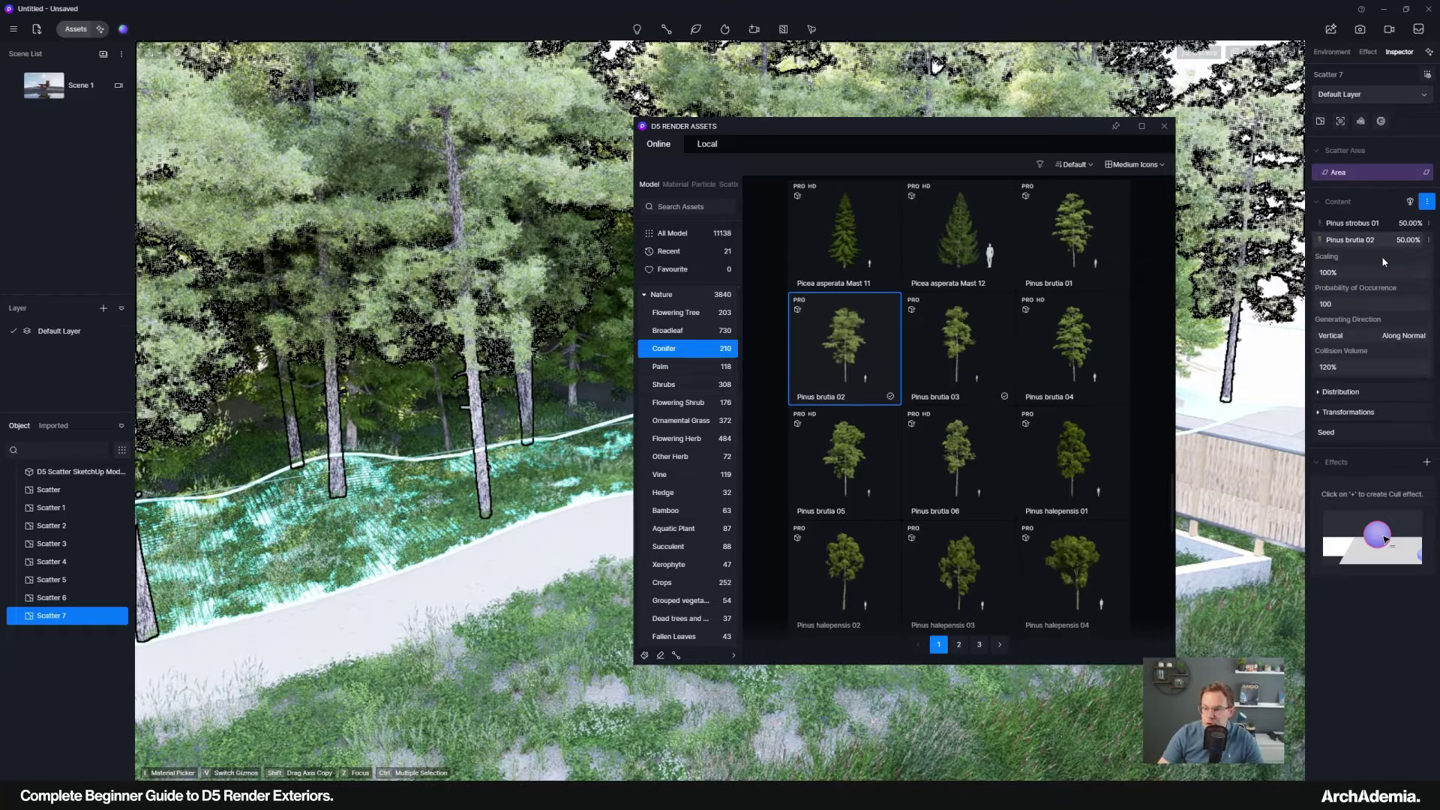
{"action": "left_click", "coordinate": [1349, 305]}
{"action": "type", "text": "50"}
{"action": "key", "text": "Return"}
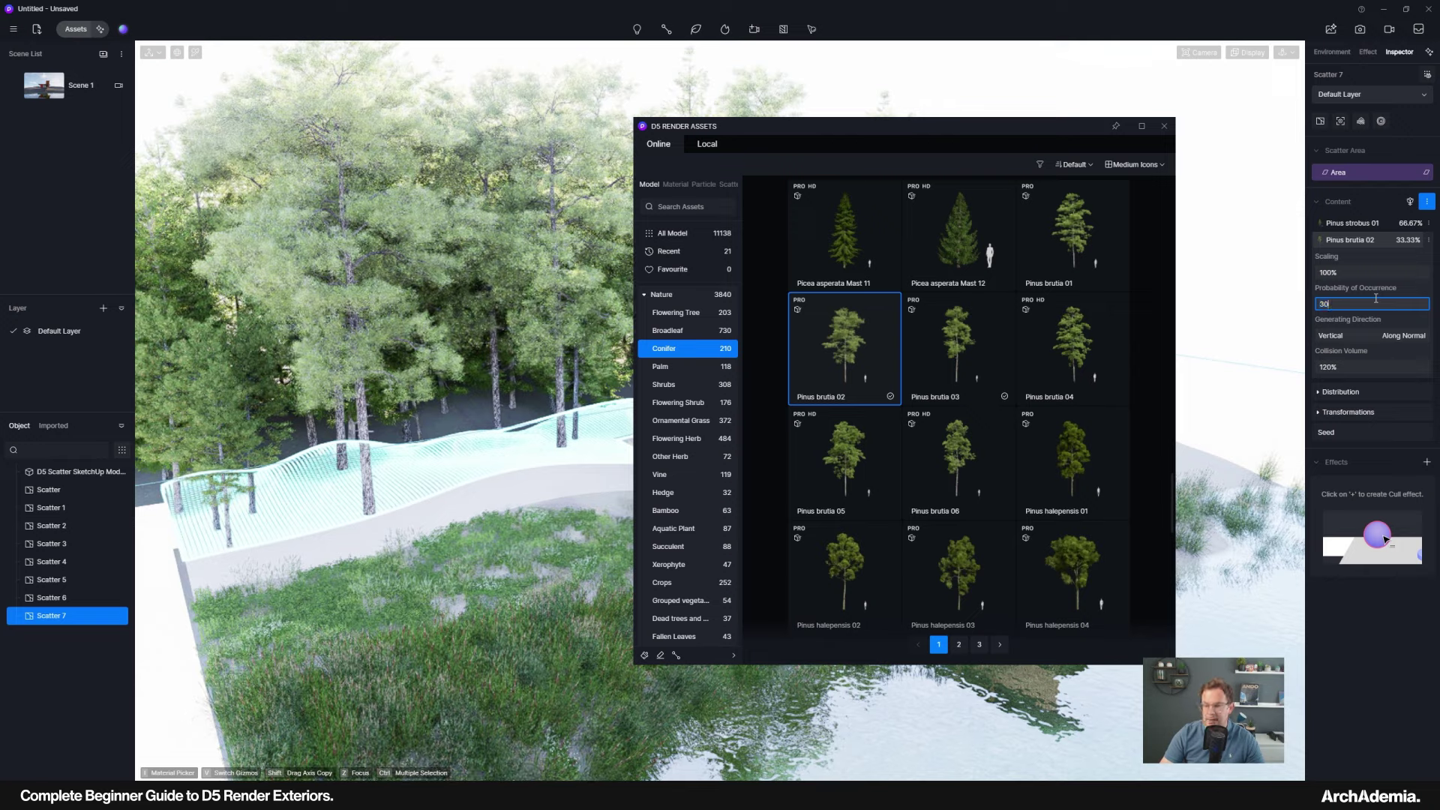
{"action": "type", "text": "30"}
{"action": "key", "text": "Return"}
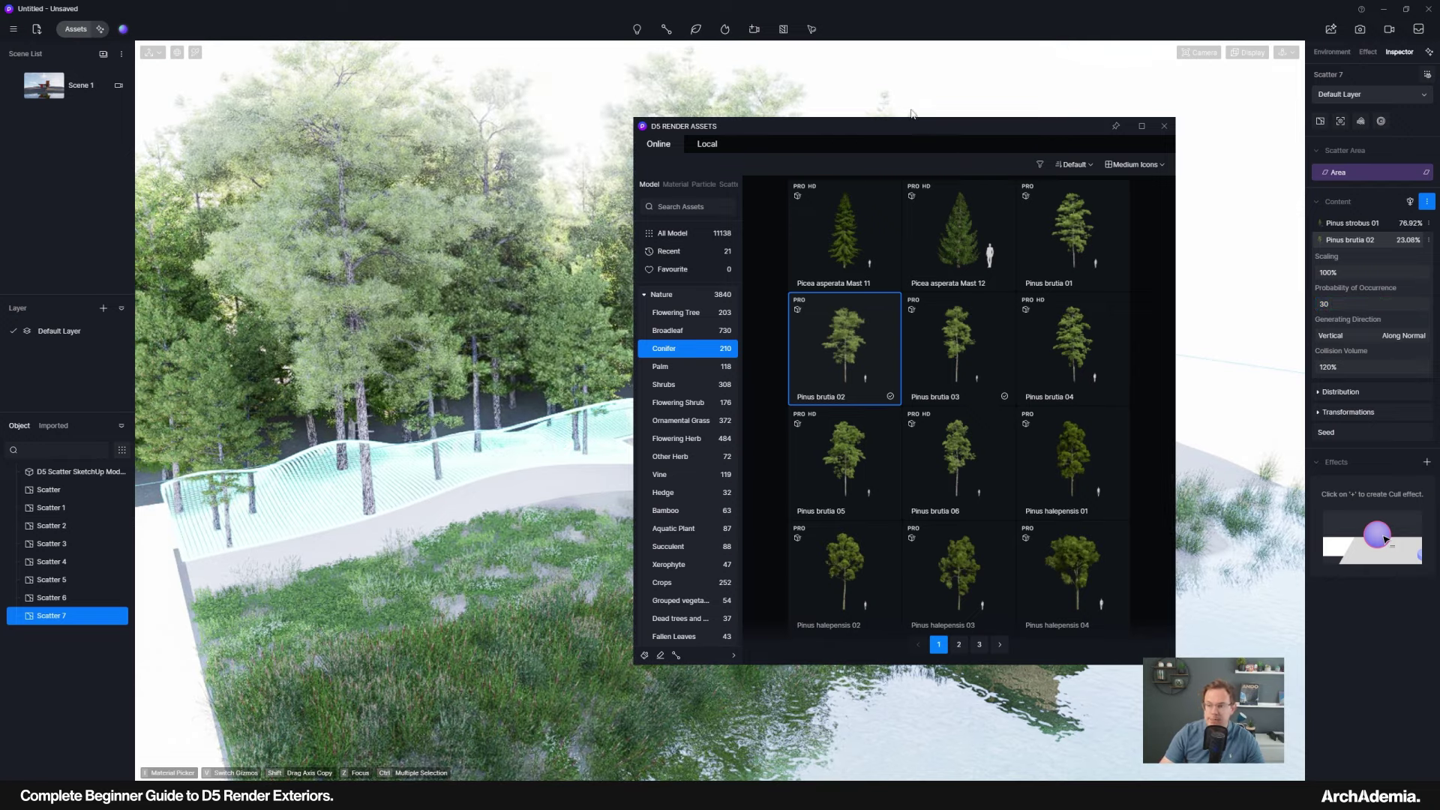
Set the bank conifers' random scaling to a minimum of 60% and maximum of 90%, and inspect the trees from across the water.
{"action": "left_click", "coordinate": [1334, 411]}
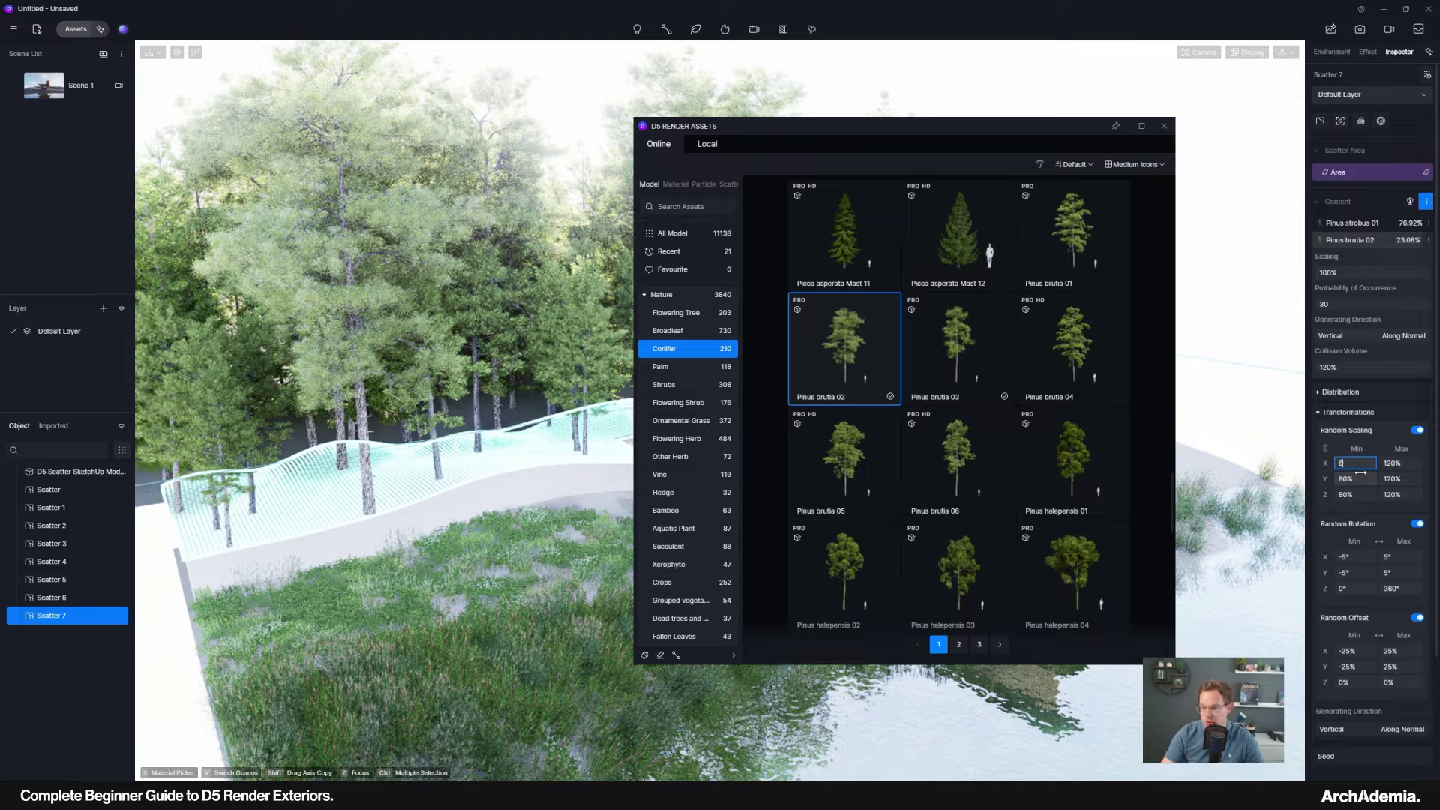
{"action": "type", "text": "0"}
{"action": "left_click", "coordinate": [1411, 463]}
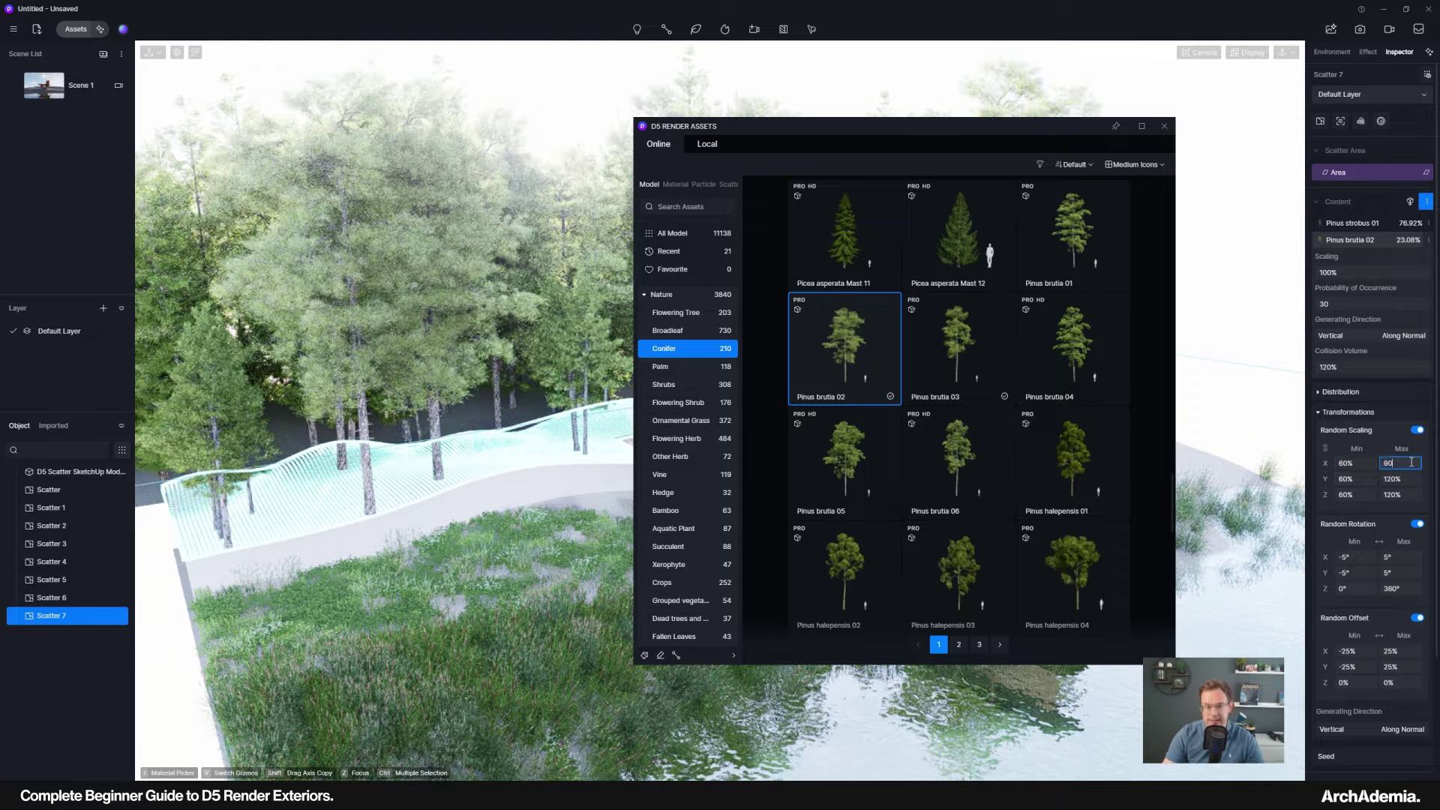
{"action": "key", "text": "Return"}
{"action": "left_click_drag", "start_coordinate": [979, 132], "coordinate": [1332, 176]}
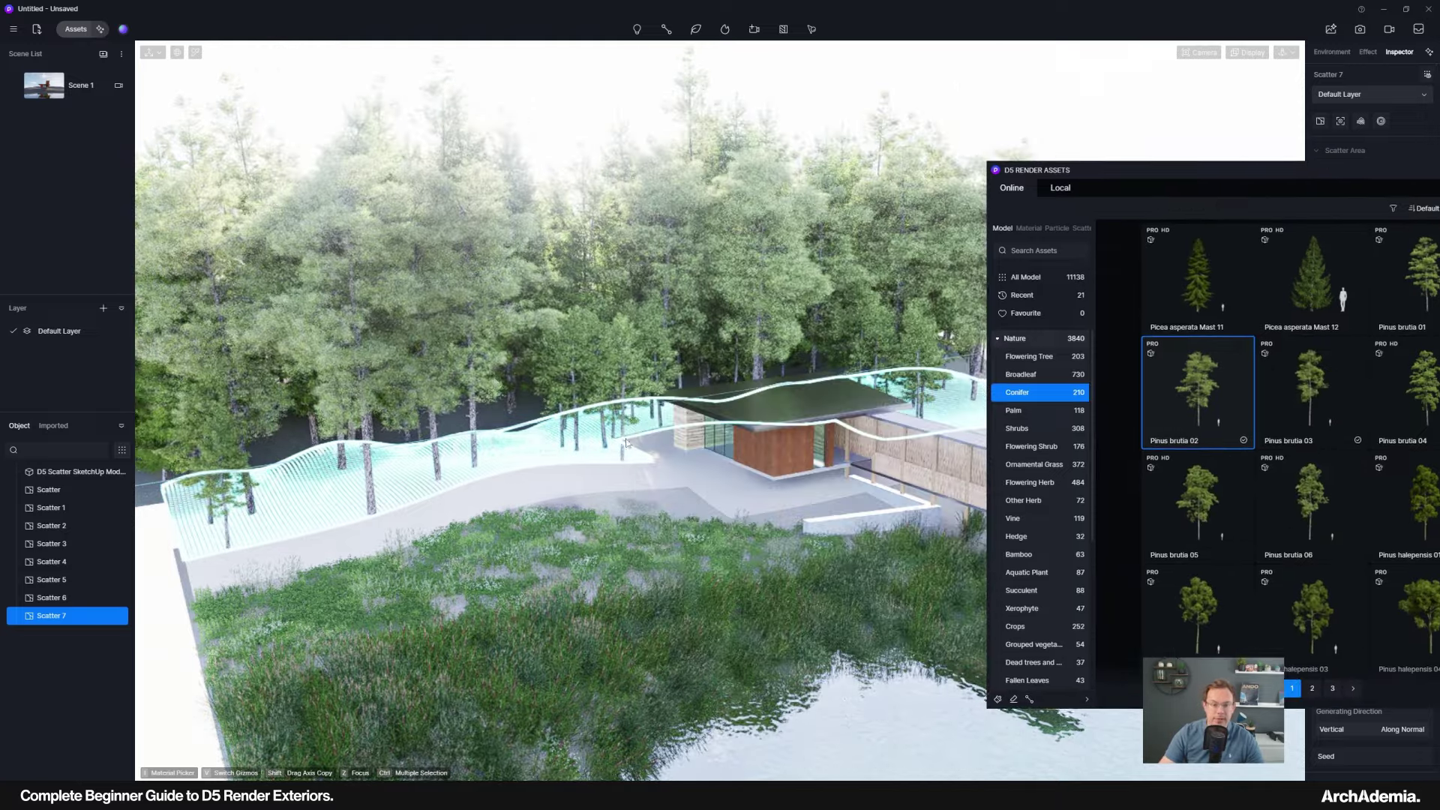
{"action": "right_click_drag", "start_coordinate": [858, 334], "coordinate": [312, 300]}
{"action": "scroll", "coordinate": [312, 300], "scroll_direction": "down", "scroll_amount": 2}
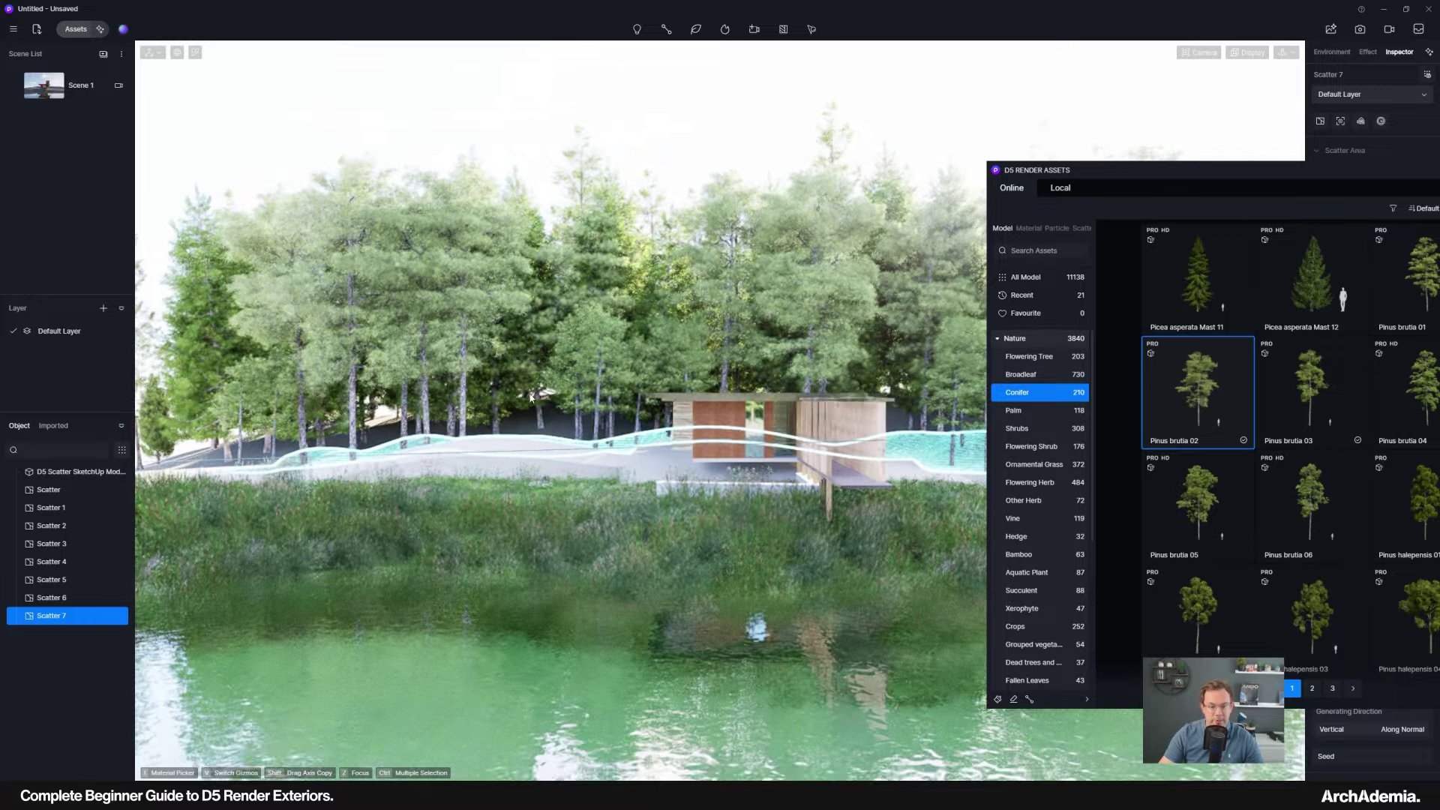
{"action": "right_click_drag", "start_coordinate": [756, 628], "coordinate": [938, 660]}
Create a new scatter area by material on the grassy bank between the path and the water.
{"action": "left_click_drag", "start_coordinate": [1095, 181], "coordinate": [947, 113]}
{"action": "scroll", "coordinate": [538, 452], "scroll_direction": "down", "scroll_amount": 5}
{"action": "right_click_drag", "start_coordinate": [539, 452], "coordinate": [549, 525]}
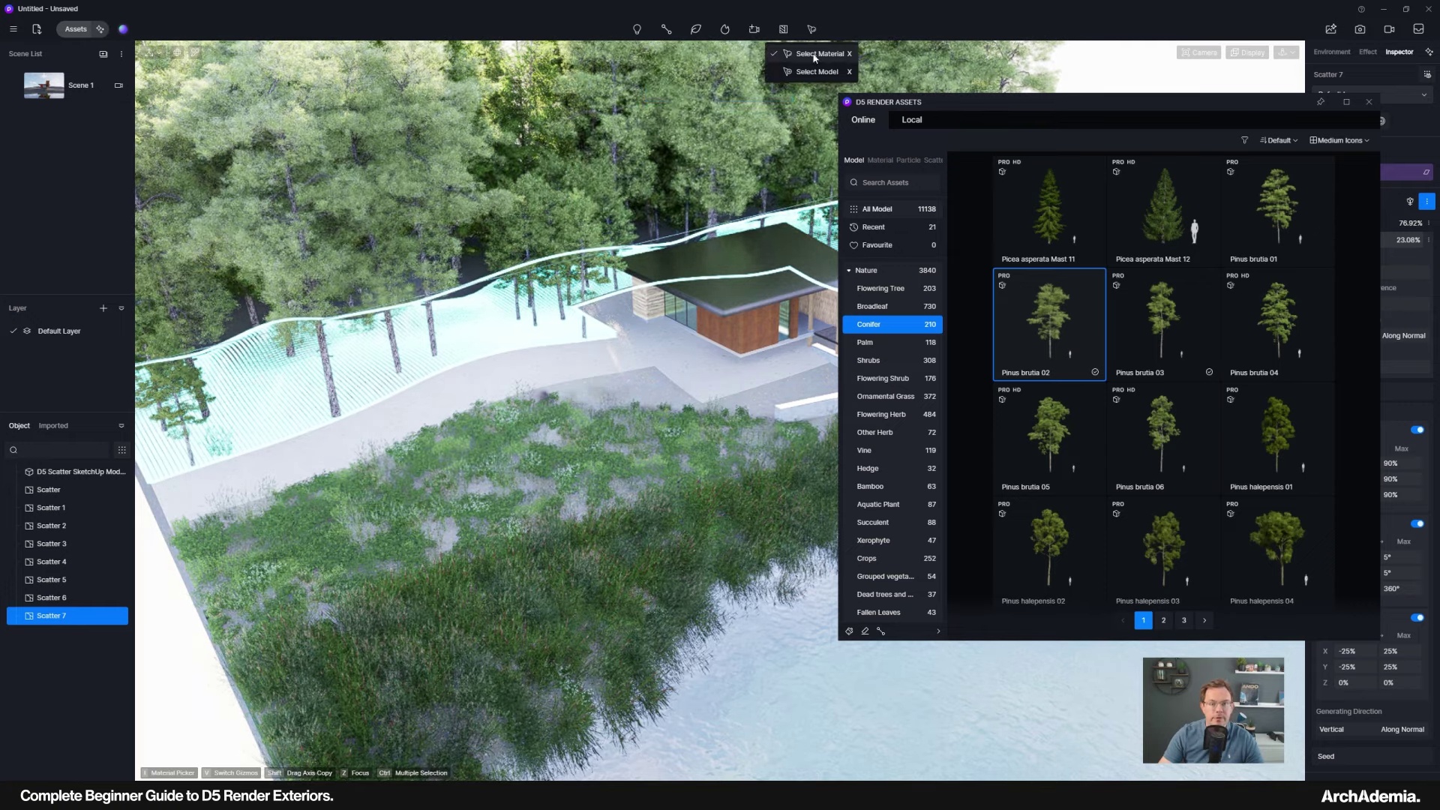
{"action": "left_click", "coordinate": [815, 55]}
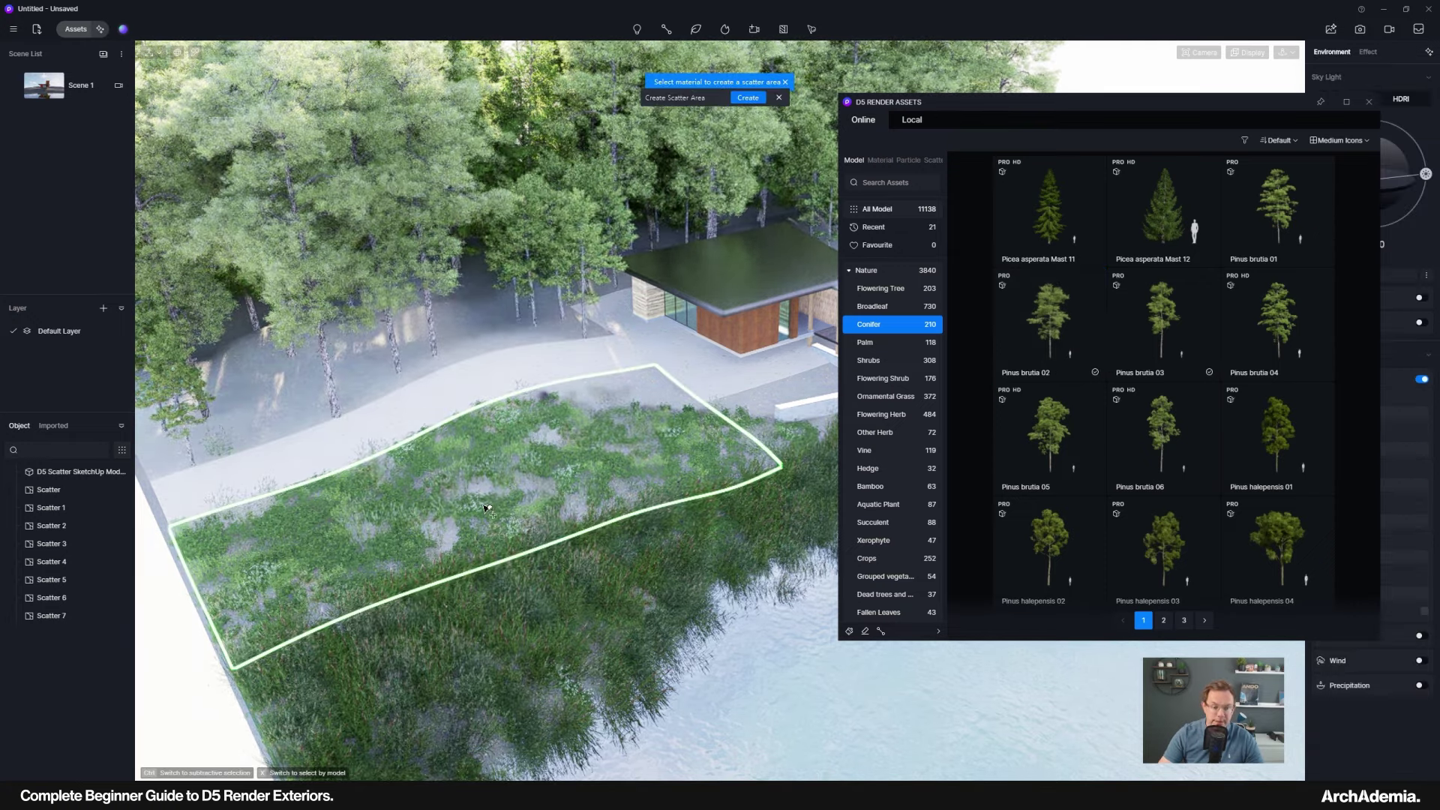
{"action": "left_click", "coordinate": [668, 497]}
{"action": "left_click", "coordinate": [748, 97]}
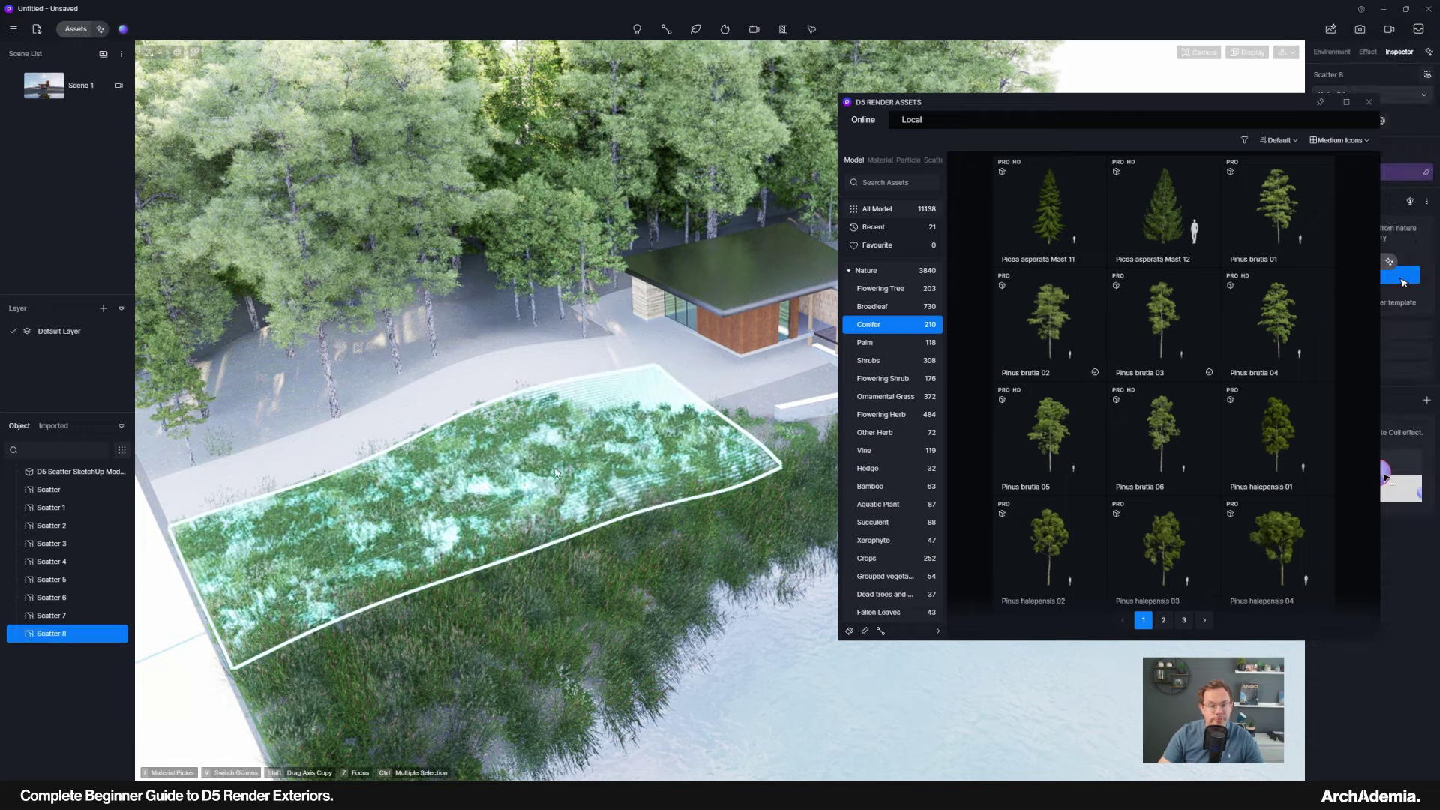
Add the Pinus brutia 03 conifer to the grassy bank's scatter area and close the asset library.
{"action": "scroll", "coordinate": [556, 488], "scroll_direction": "up", "scroll_amount": 3}
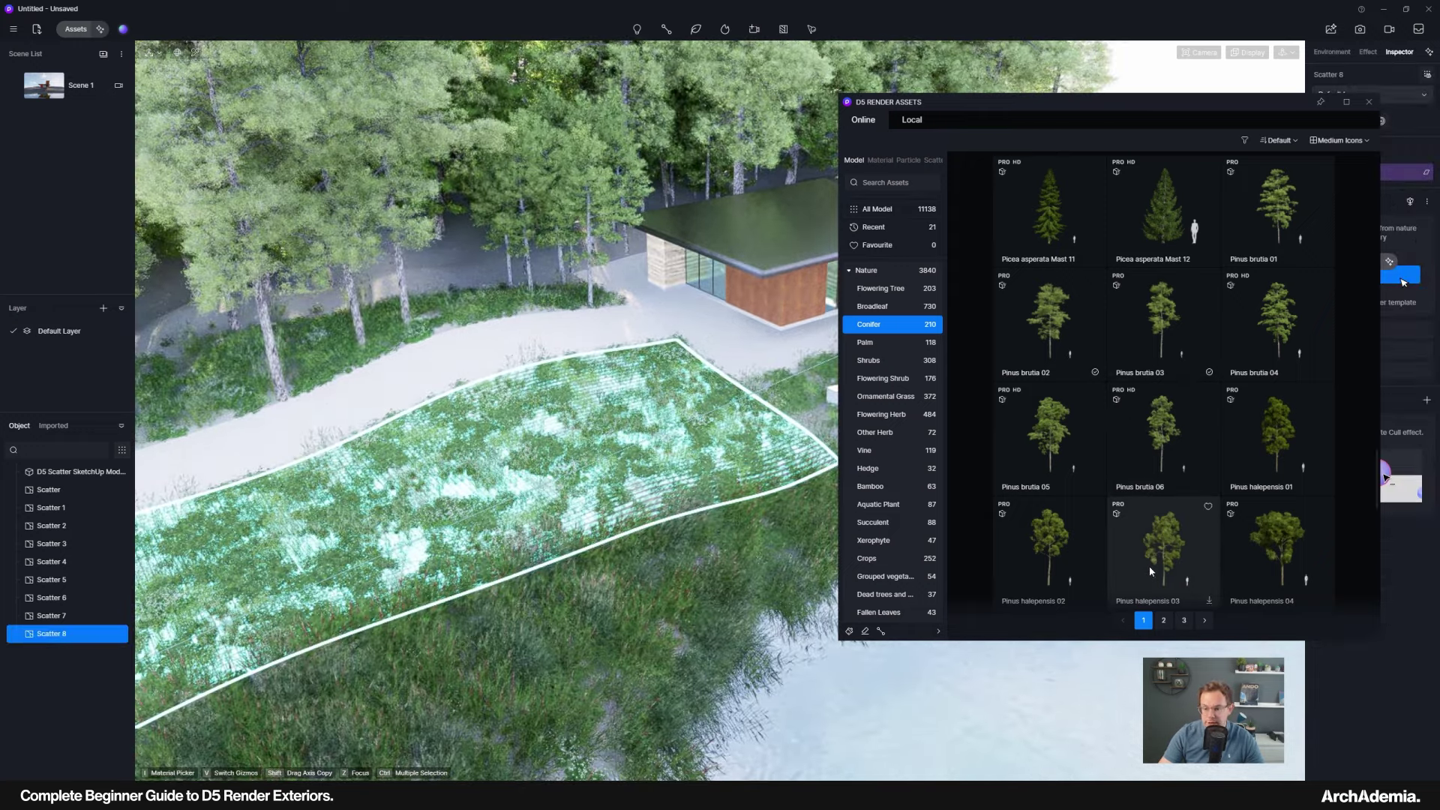
{"action": "left_click", "coordinate": [1147, 333]}
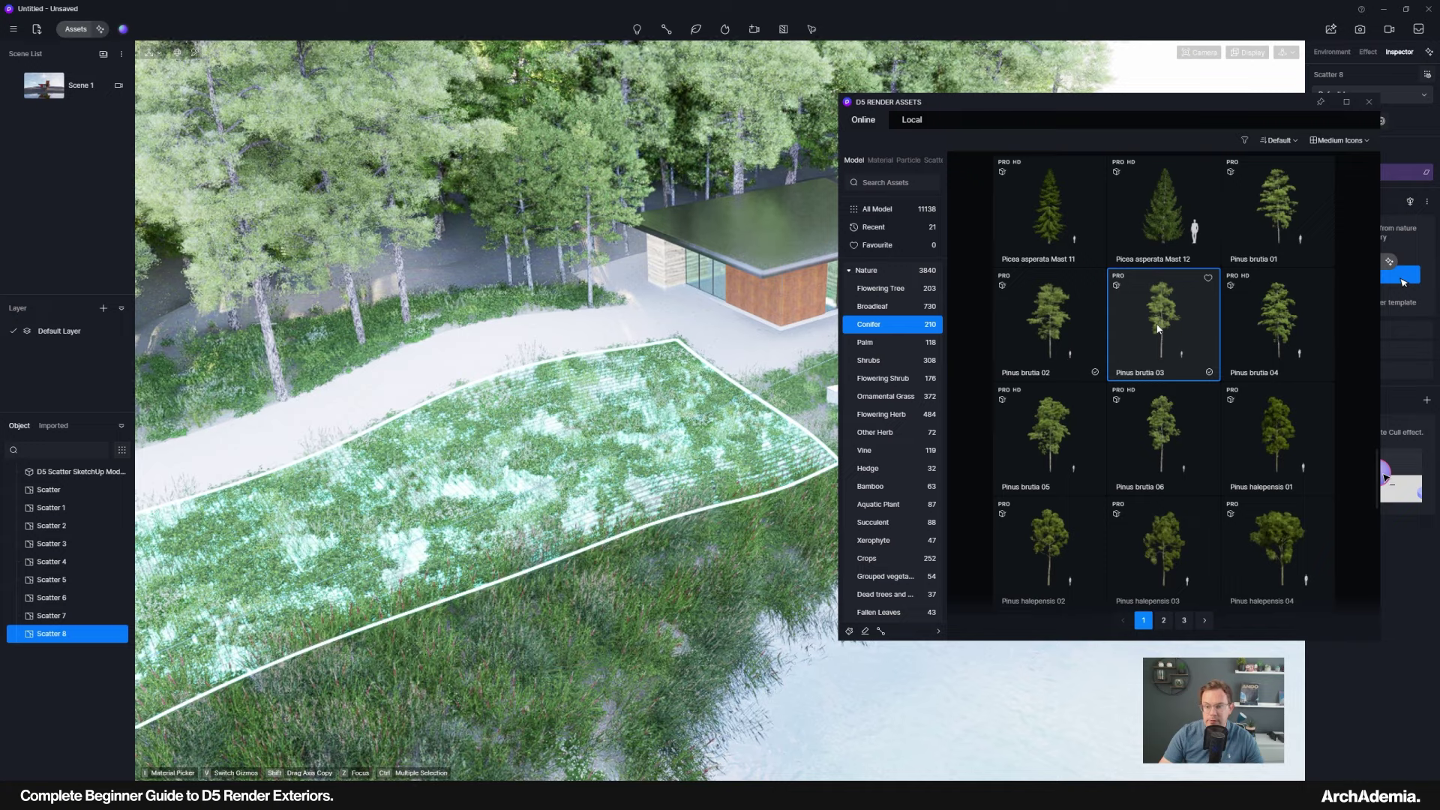
{"action": "left_click_drag", "start_coordinate": [1336, 114], "coordinate": [1194, 112]}
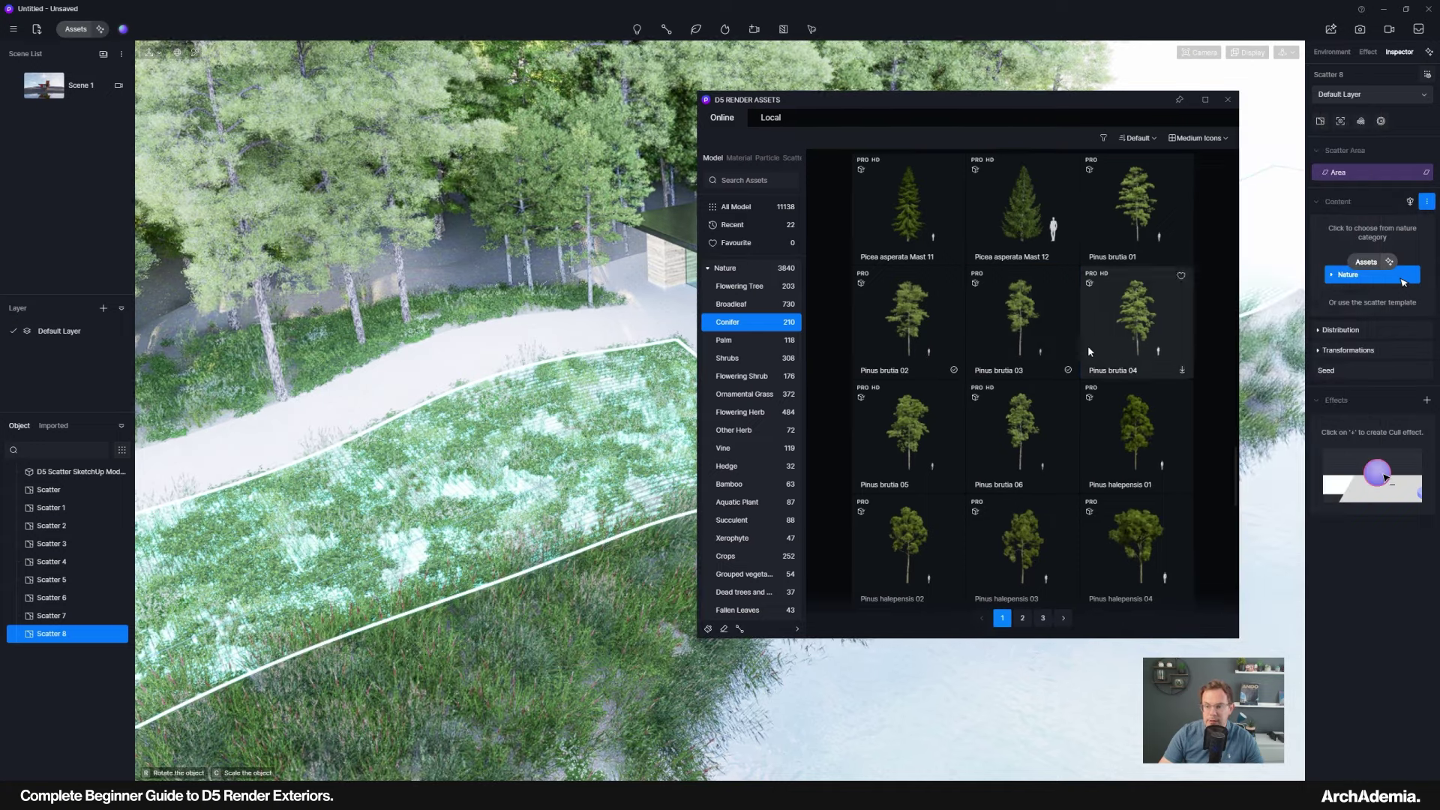
{"action": "left_click", "coordinate": [1022, 322]}
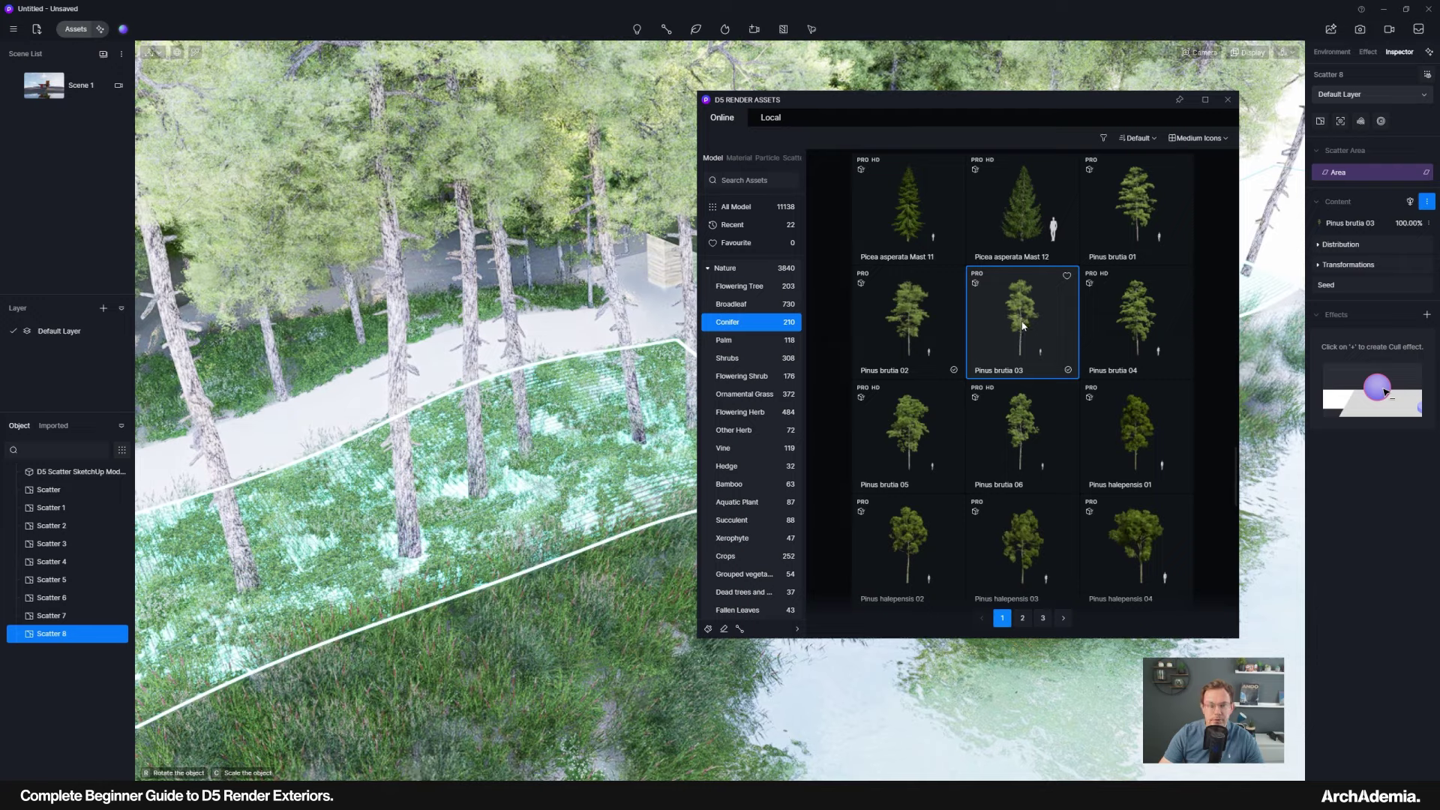
{"action": "left_click", "coordinate": [1227, 100]}
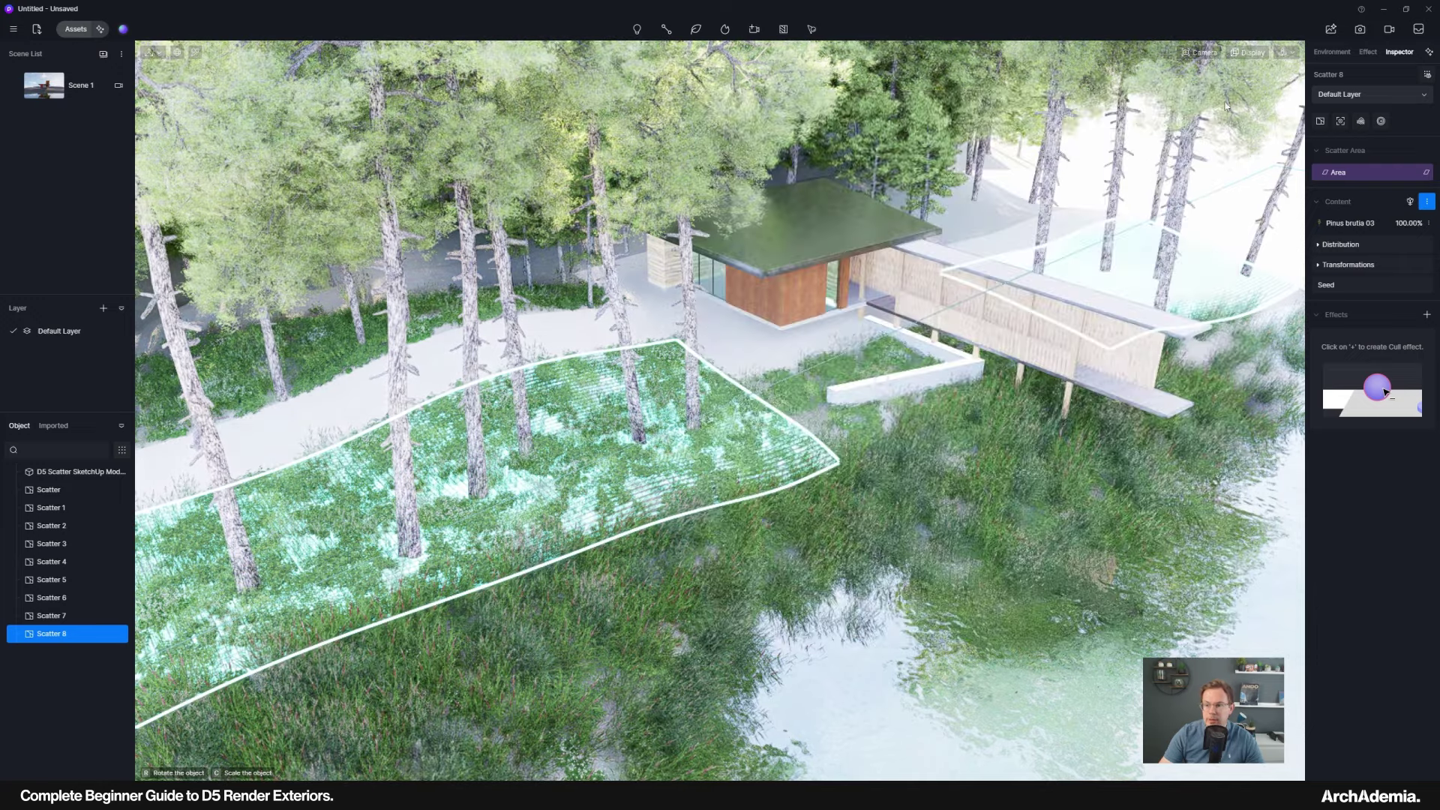
Try a density of 10pt/100㎡ for the Pinus brutia 03 scatter on the grassy bank.
{"action": "left_click", "coordinate": [1321, 245]}
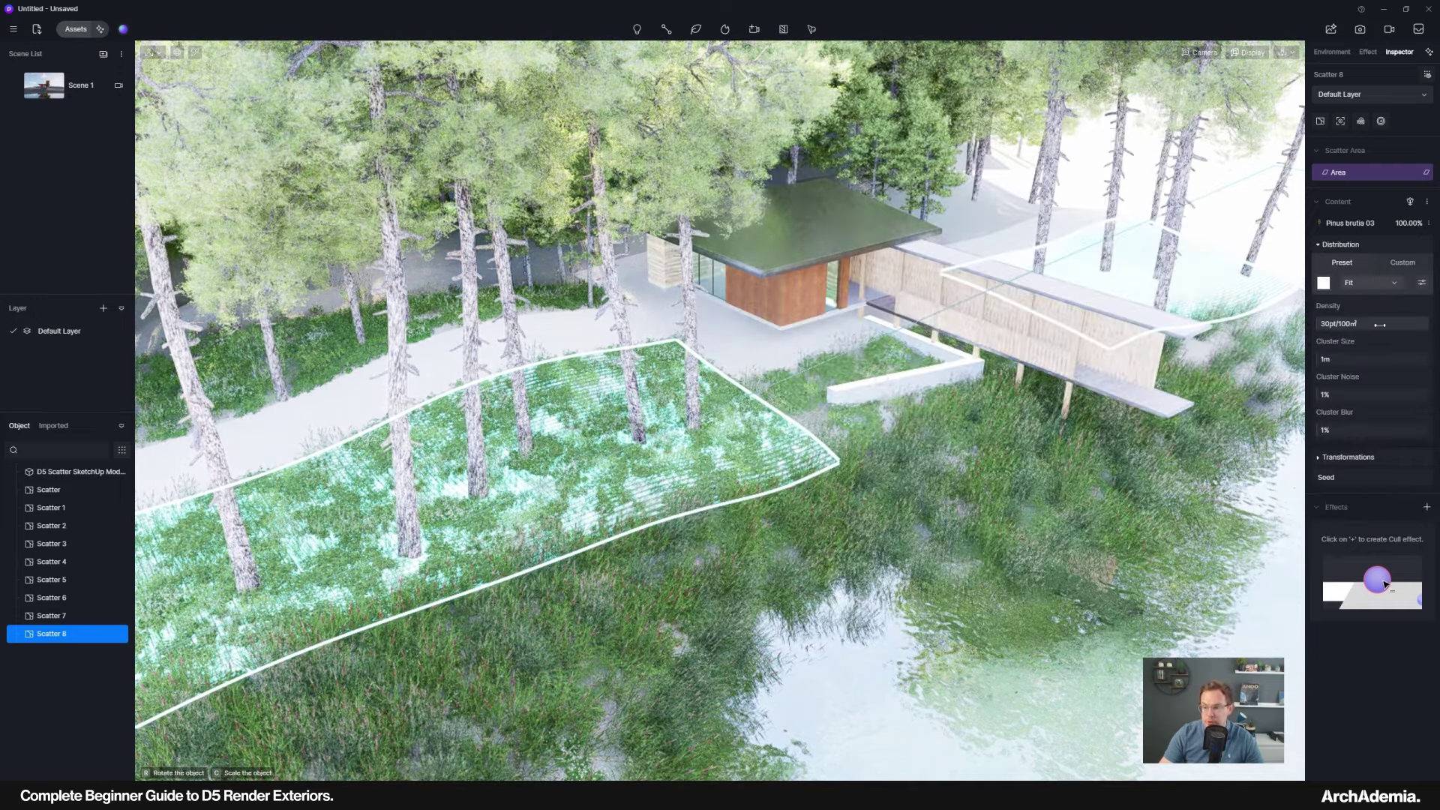
{"action": "left_click_drag", "start_coordinate": [1370, 324], "coordinate": [1346, 324]}
{"action": "left_click", "coordinate": [1346, 324]}
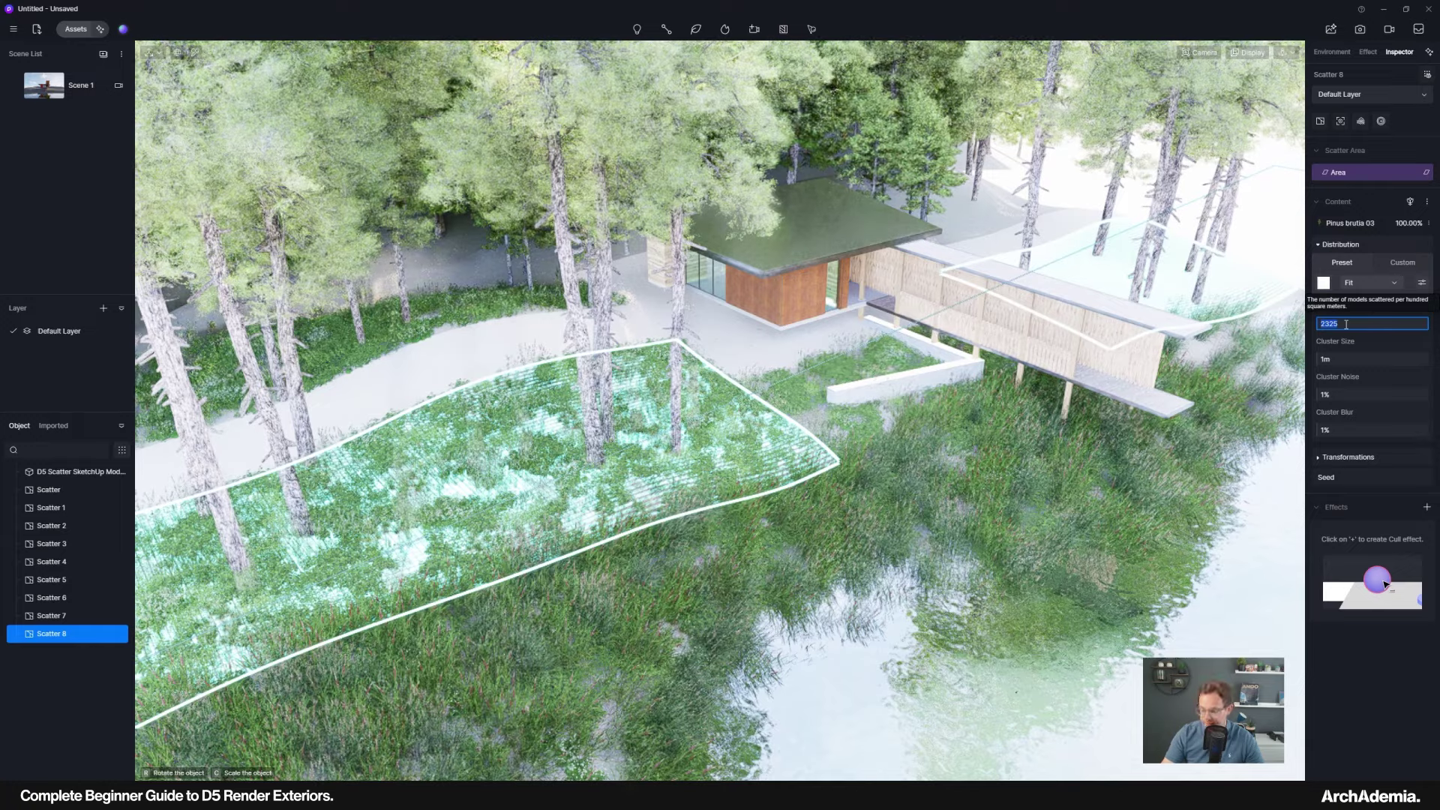
{"action": "type", "text": "10pt/100㎡"}
{"action": "key", "text": "Return"}
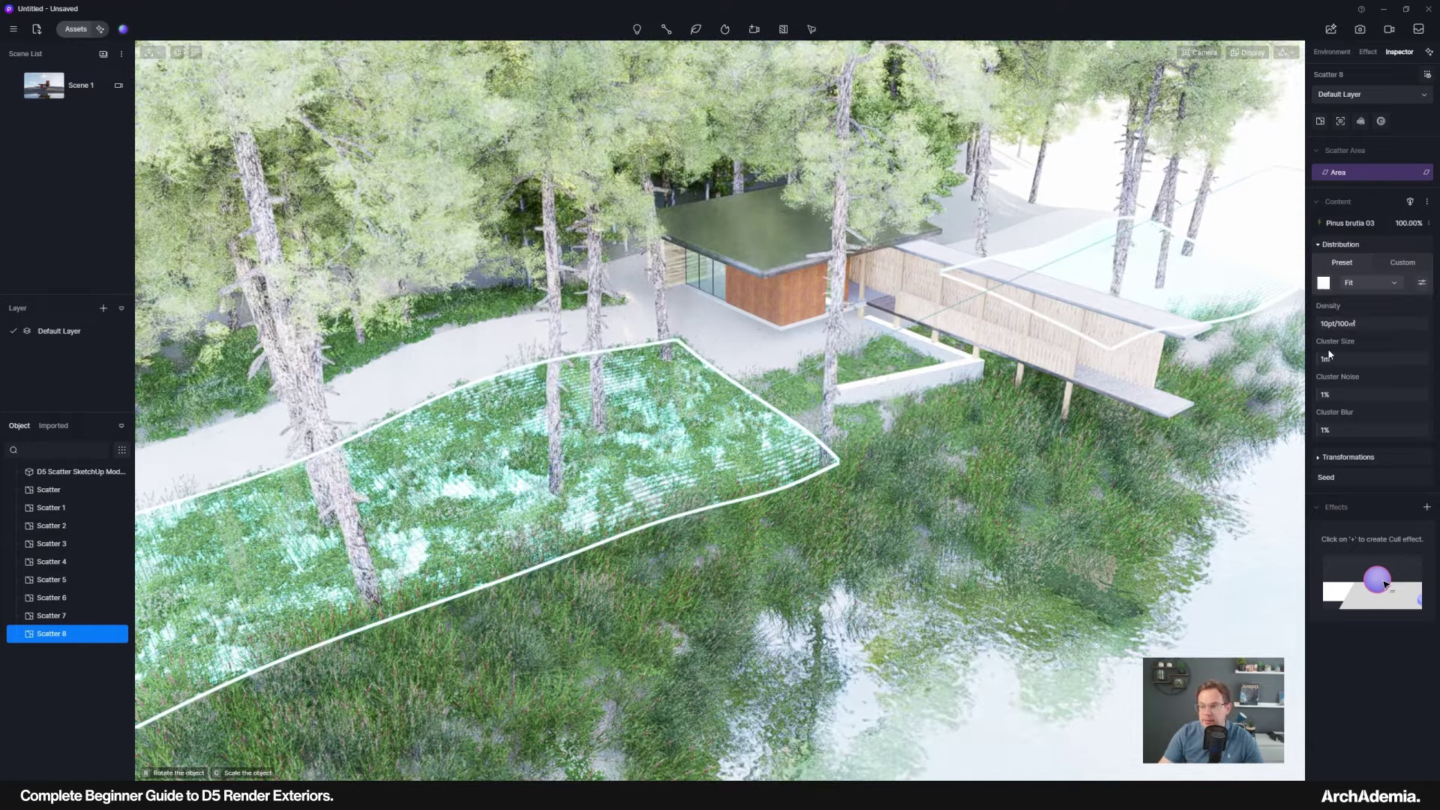
Try a density of 1pt/100㎡ for the Pinus brutia 03 scatter and inspect the tree spacing around the house.
{"action": "left_click", "coordinate": [1339, 324]}
{"action": "type", "text": "1"}
{"action": "key", "text": "Return"}
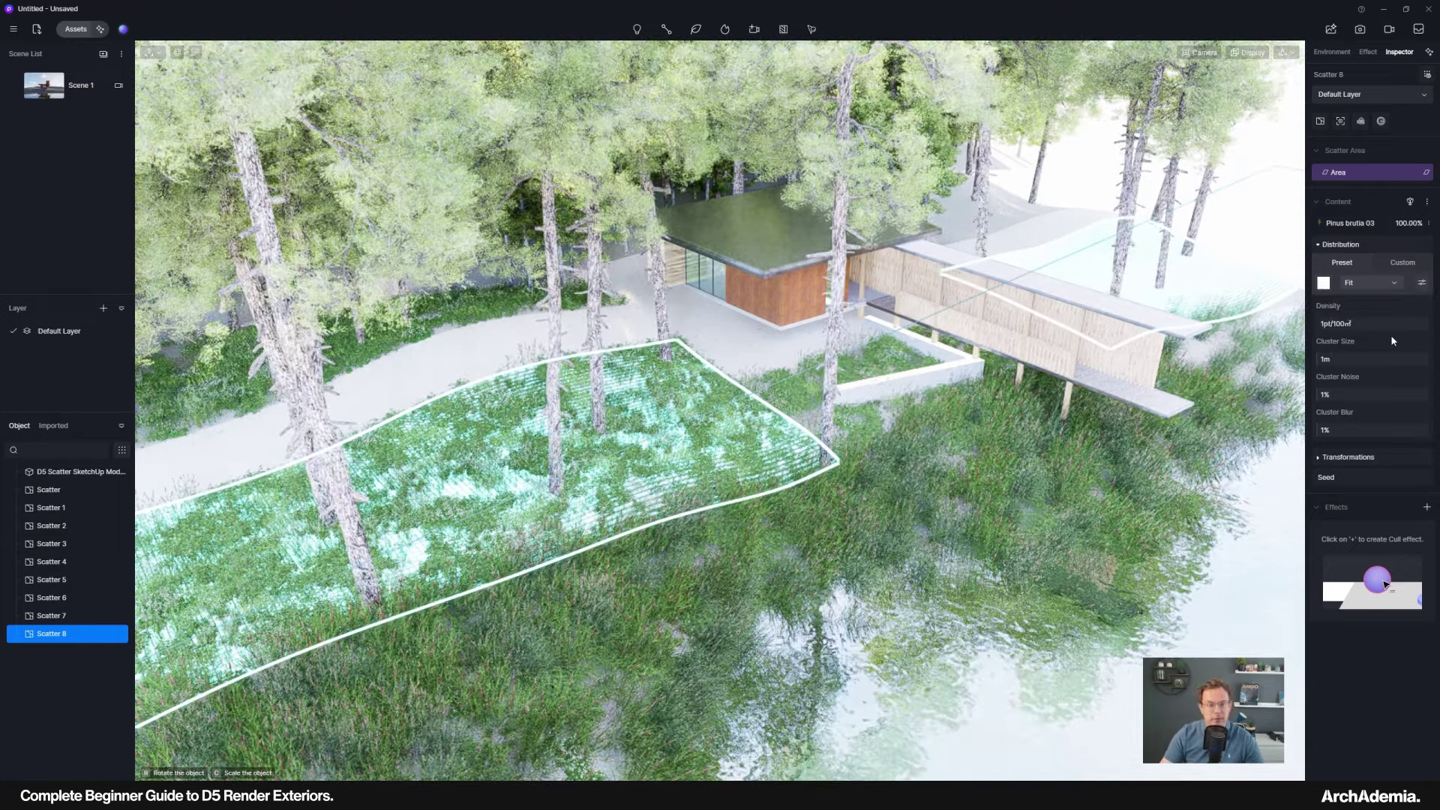
{"action": "scroll", "coordinate": [600, 390], "scroll_direction": "down", "scroll_amount": 8}
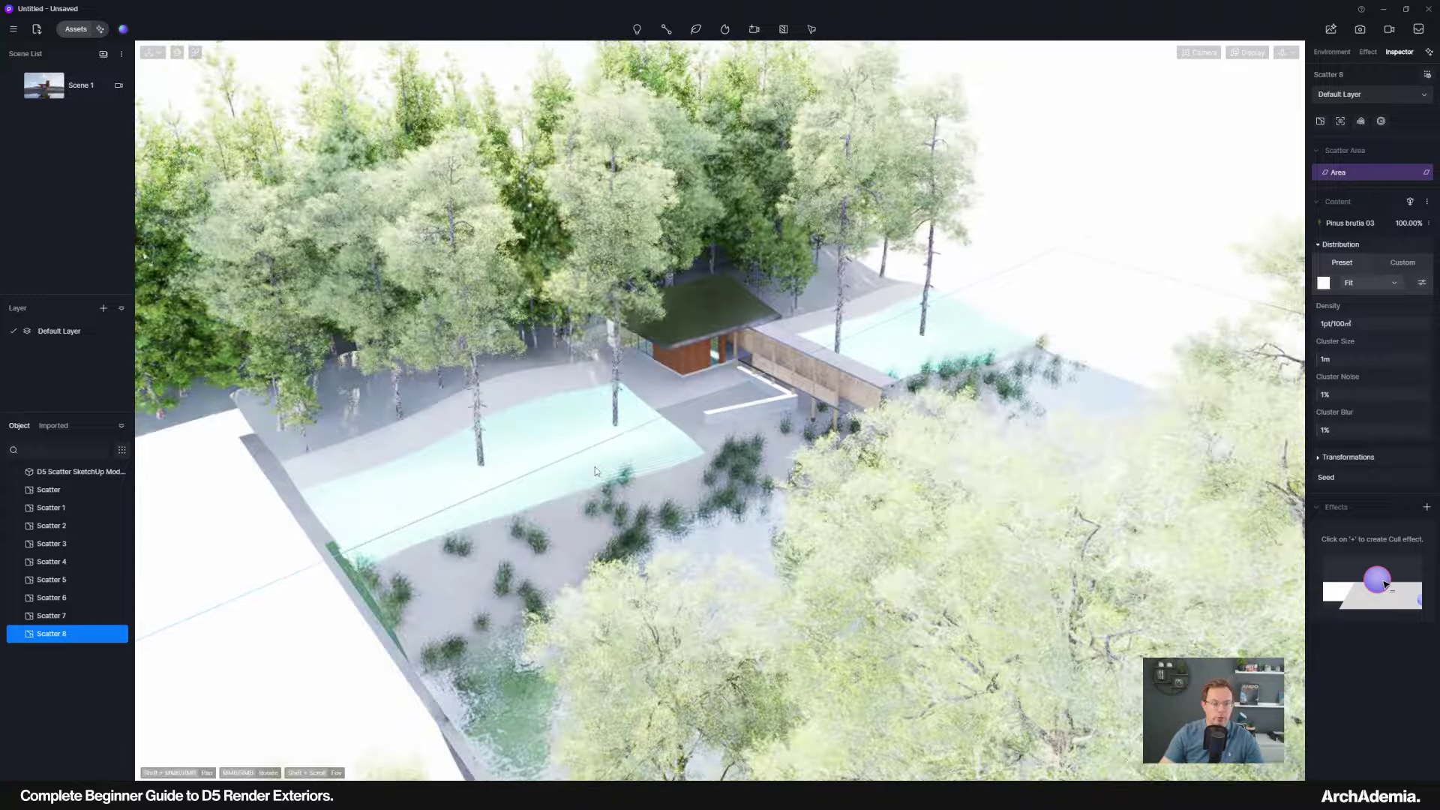
{"action": "middle_click_drag", "start_coordinate": [480, 420], "coordinate": [668, 405]}
{"action": "scroll", "coordinate": [739, 417], "scroll_direction": "up", "scroll_amount": 8}
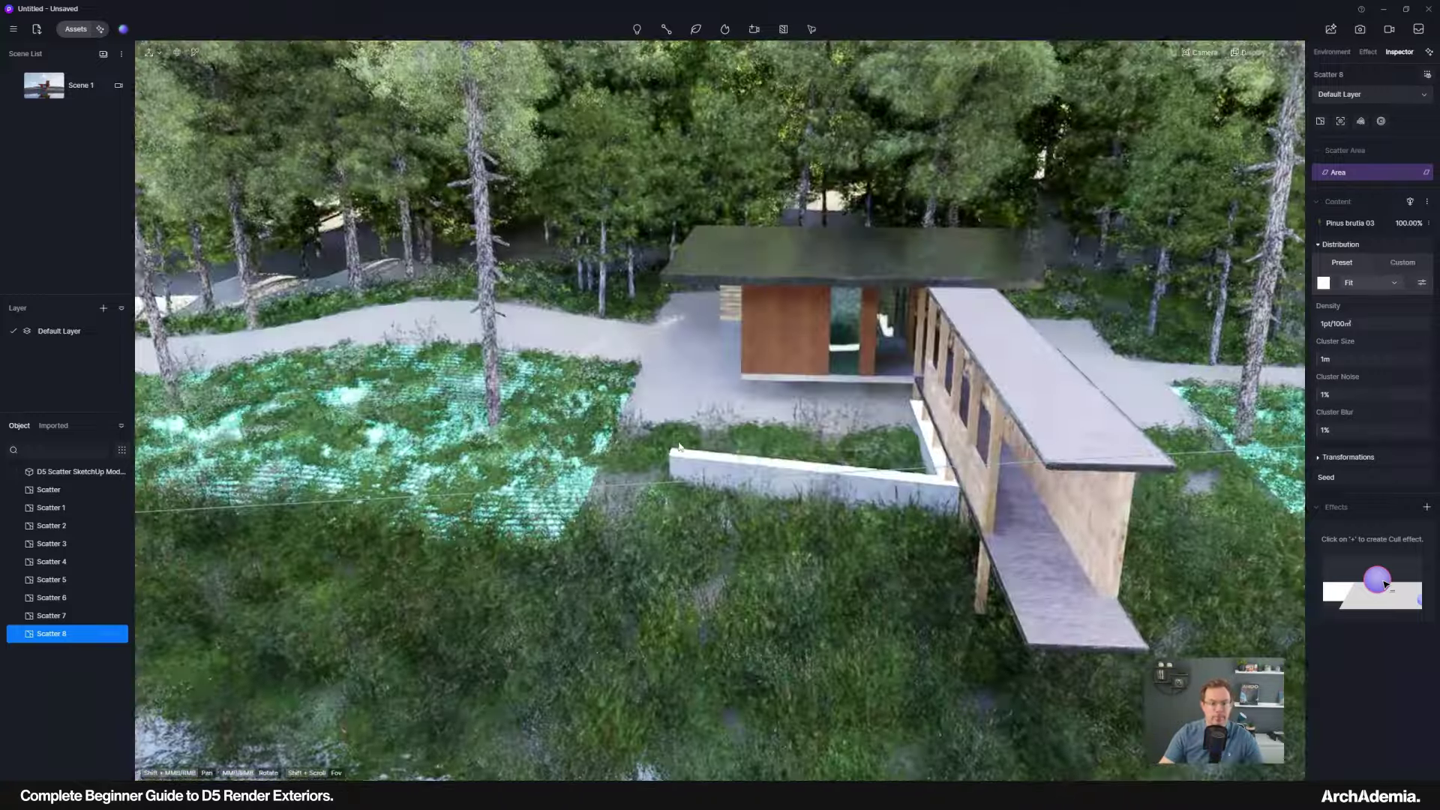
Set the Pinus brutia 03 scatter's density to 2pt/100㎡ and review it from the Scene 1 camera view.
{"action": "scroll", "coordinate": [739, 418], "scroll_direction": "down", "scroll_amount": 3}
{"action": "left_click", "coordinate": [1342, 323]}
{"action": "type", "text": "2"}
{"action": "key", "text": "Return"}
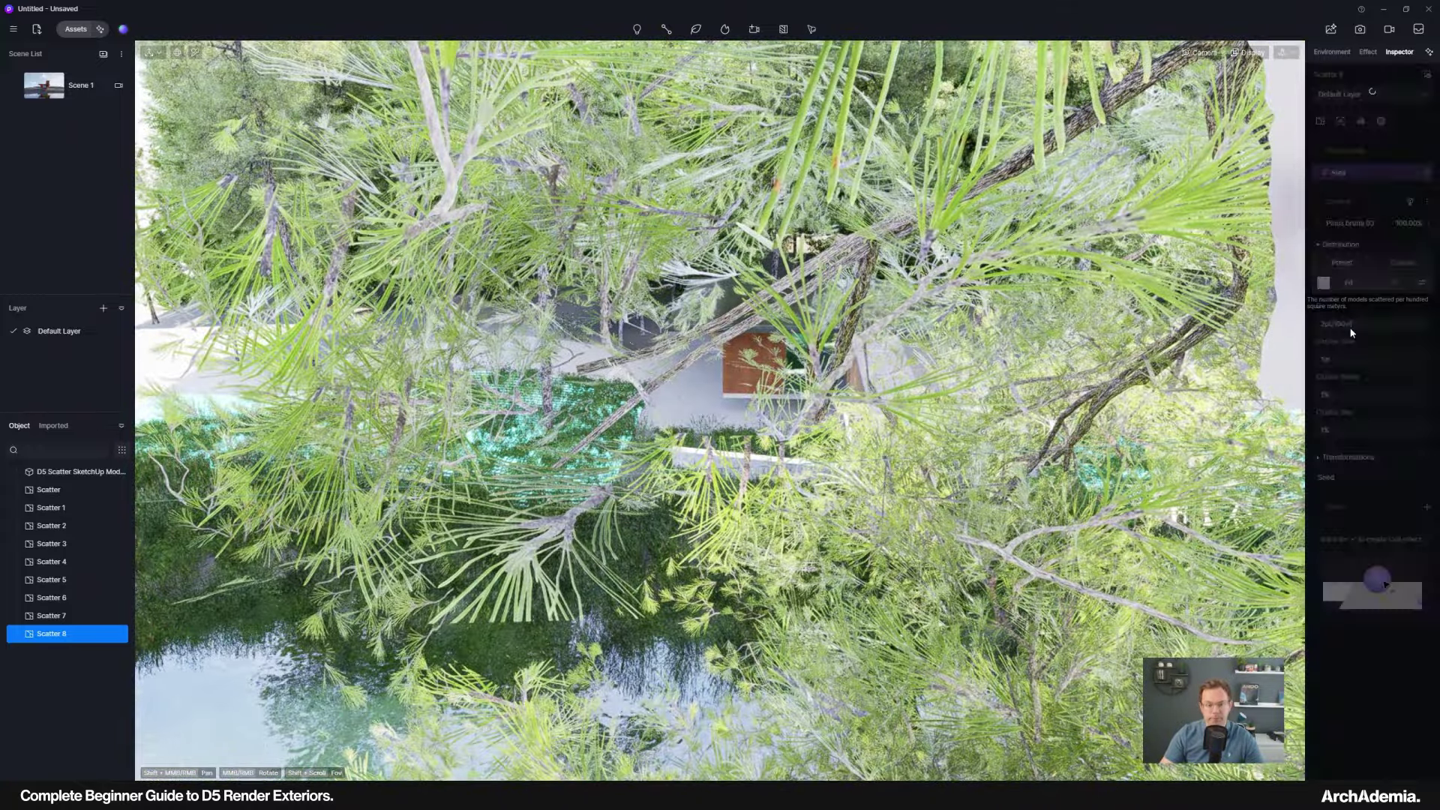
{"action": "scroll", "coordinate": [445, 413], "scroll_direction": "up", "scroll_amount": 4}
{"action": "middle_click_drag", "start_coordinate": [446, 412], "coordinate": [740, 469]}
{"action": "scroll", "coordinate": [741, 469], "scroll_direction": "down", "scroll_amount": 5}
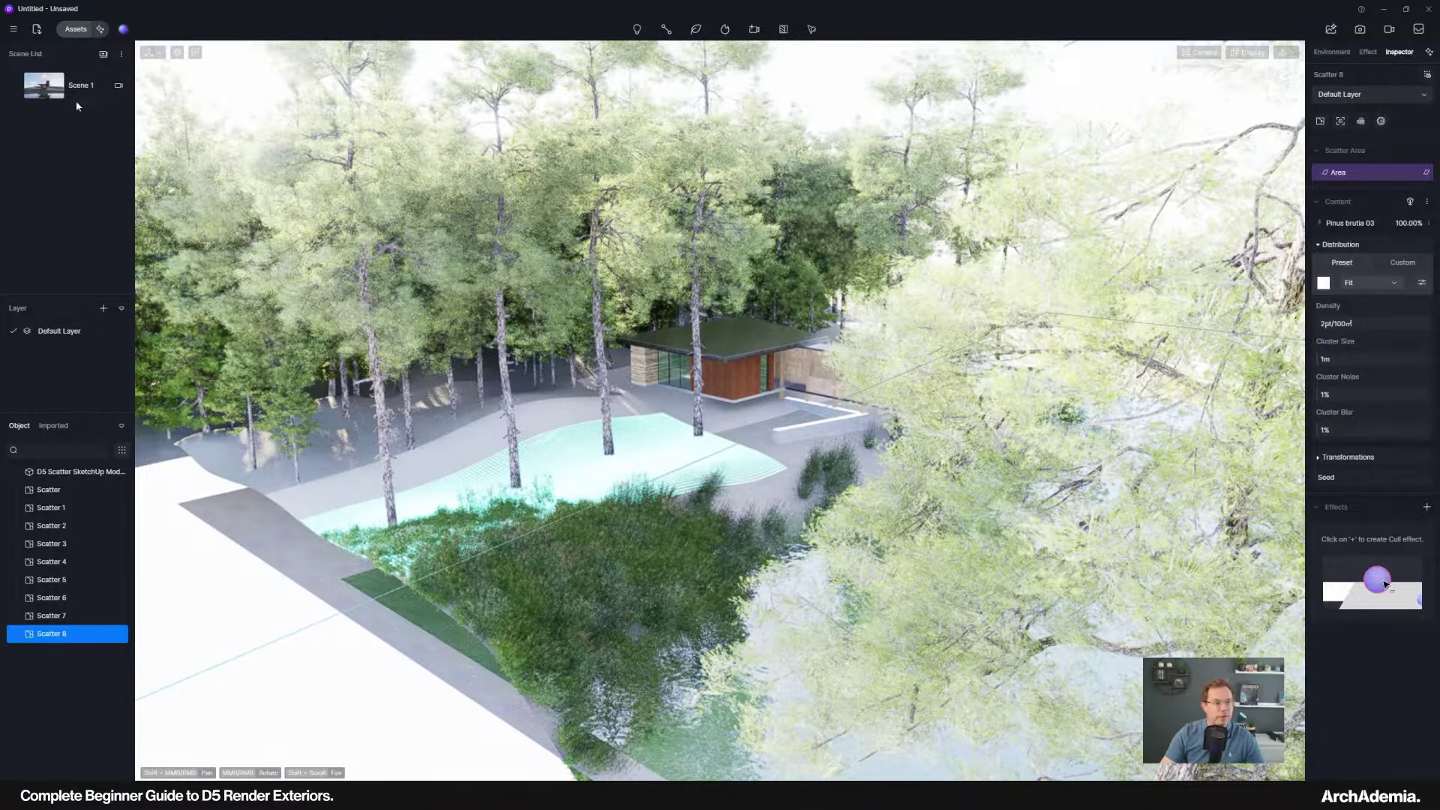
{"action": "left_click", "coordinate": [78, 100]}
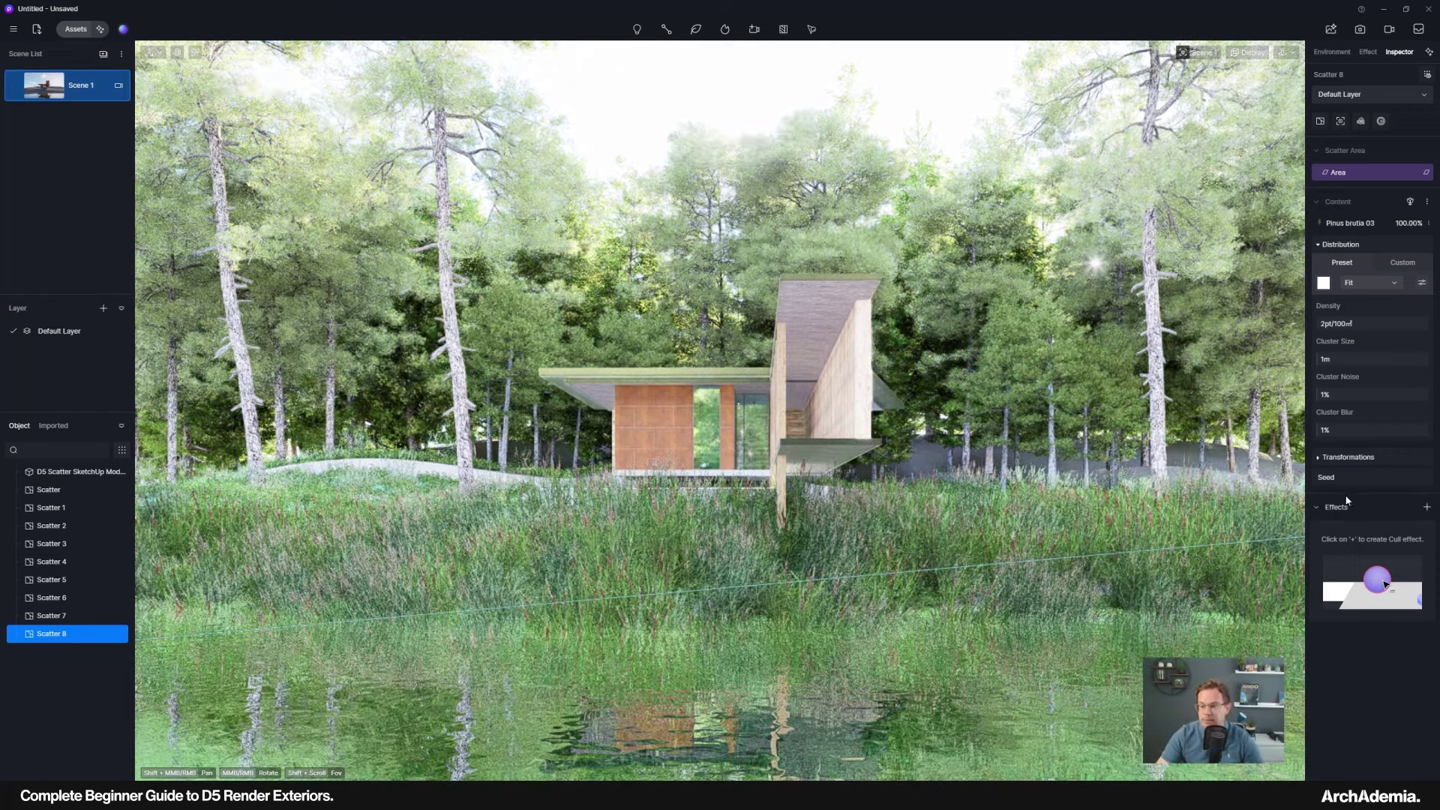
Set the Pinus brutia 03 scatter's random scaling to a minimum of 50% and maximum of 80%.
{"action": "left_click", "coordinate": [1341, 246]}
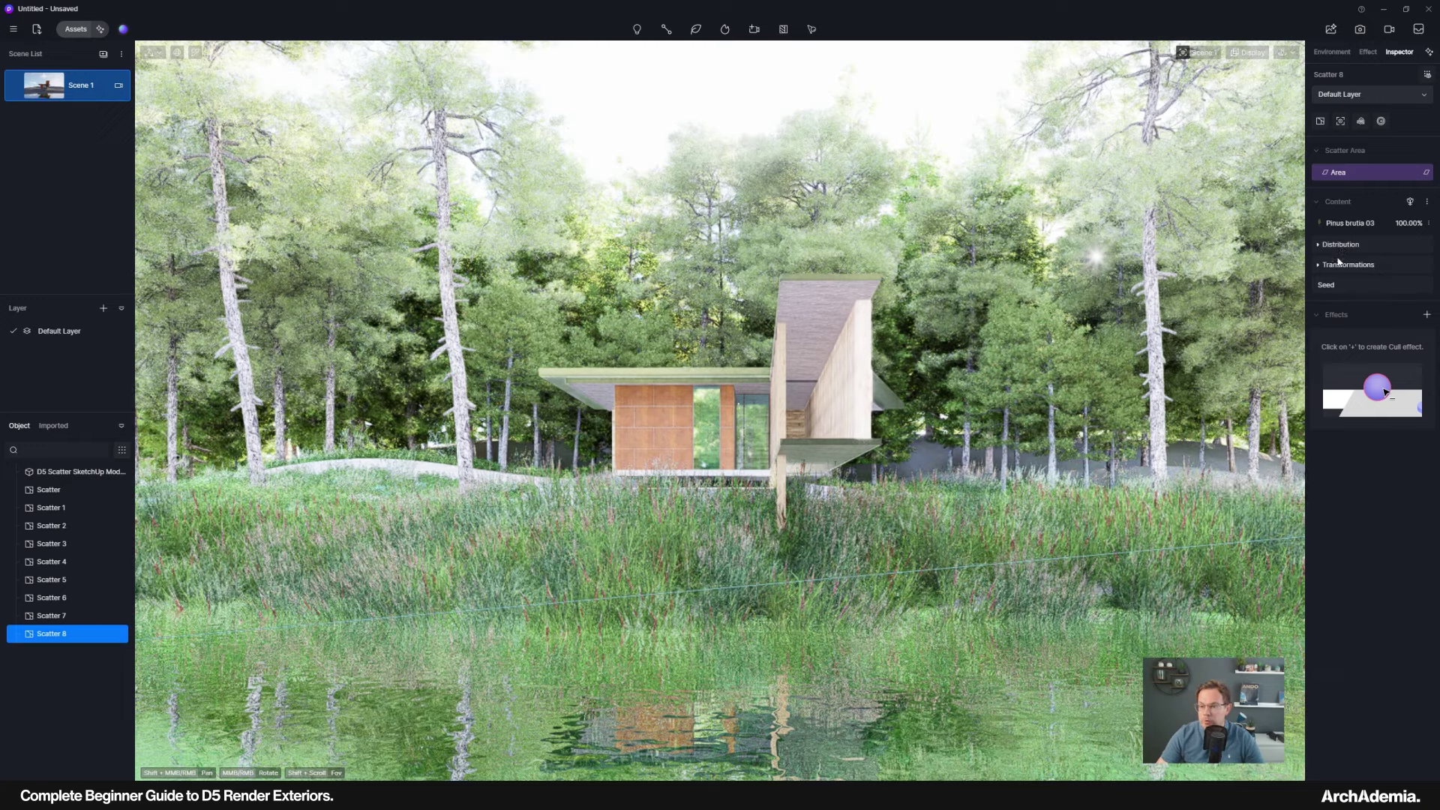
{"action": "left_click", "coordinate": [1343, 265]}
{"action": "left_click", "coordinate": [1355, 316]}
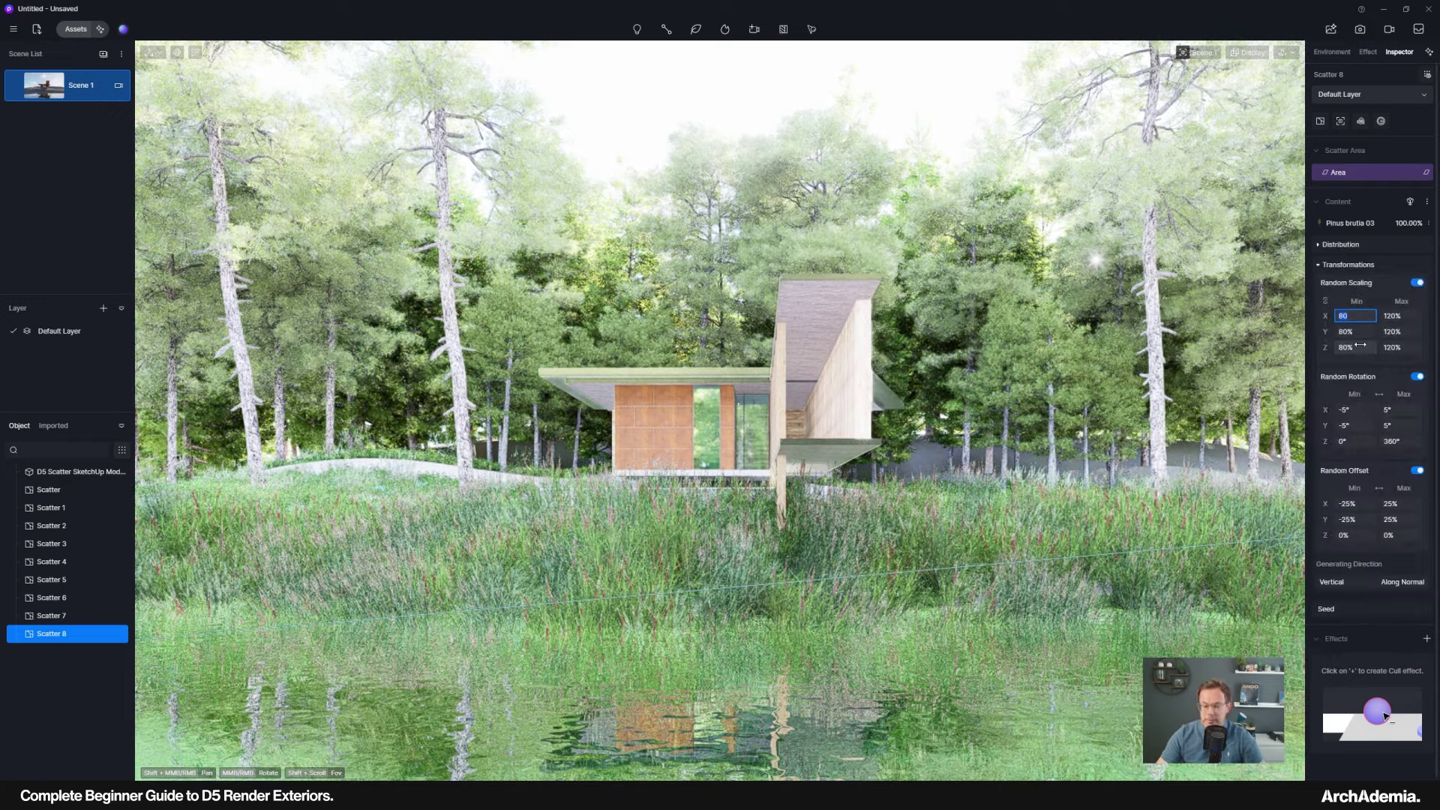
{"action": "type", "text": "50"}
{"action": "key", "text": "Return"}
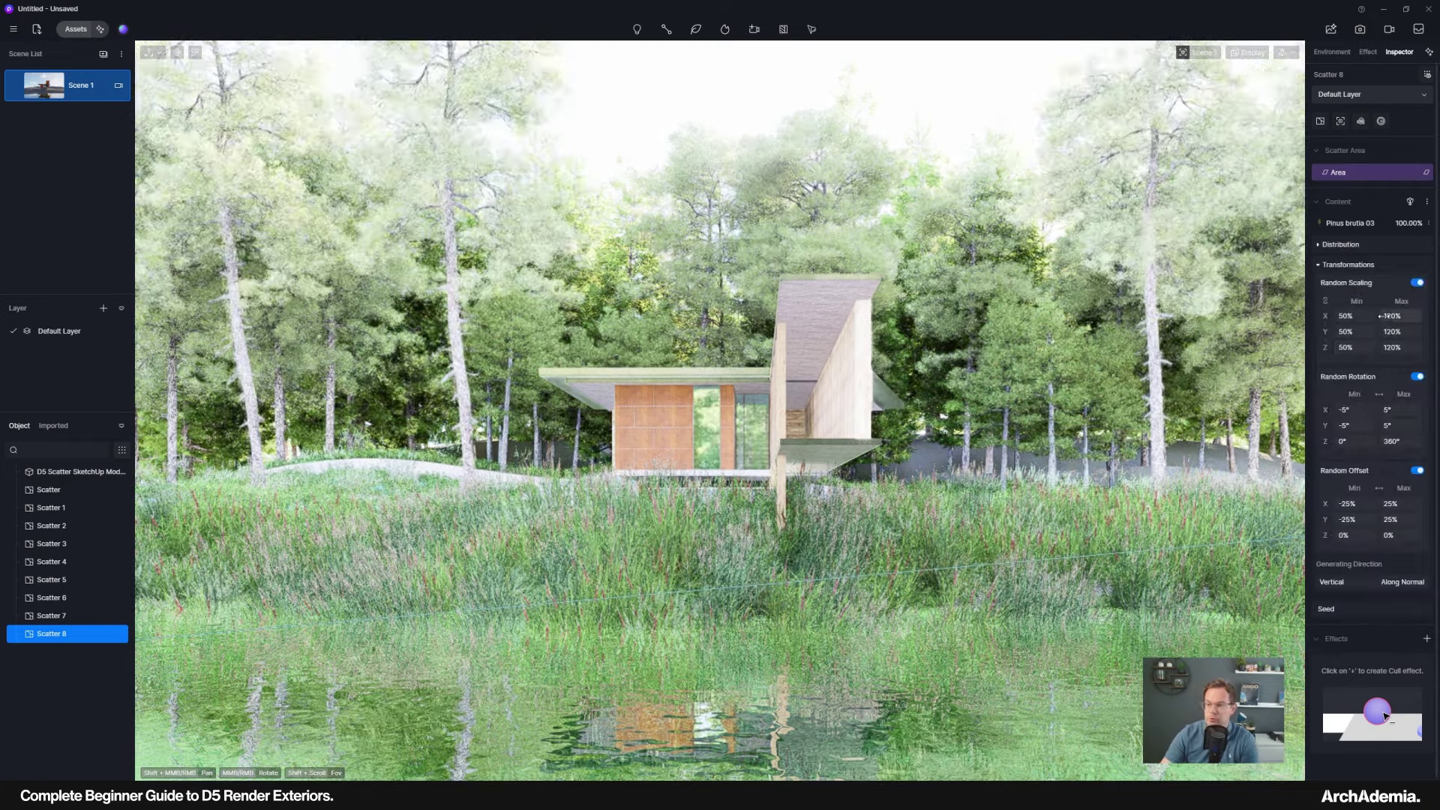
{"action": "left_click", "coordinate": [1400, 316]}
{"action": "type", "text": "80"}
{"action": "key", "text": "Return"}
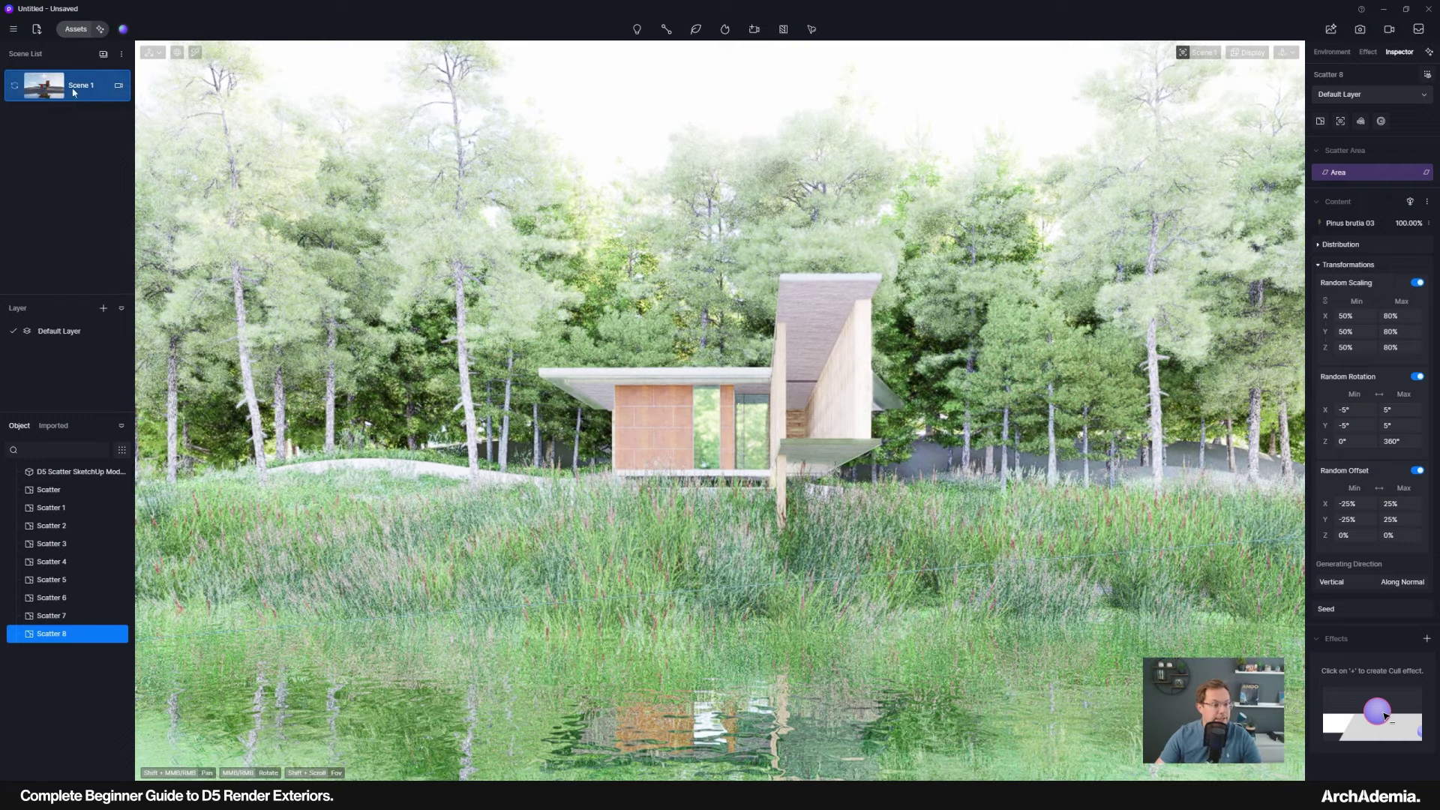
Set the Scene 1 camera's image size to 4000 wide by 2000 high.
{"action": "left_click", "coordinate": [119, 87]}
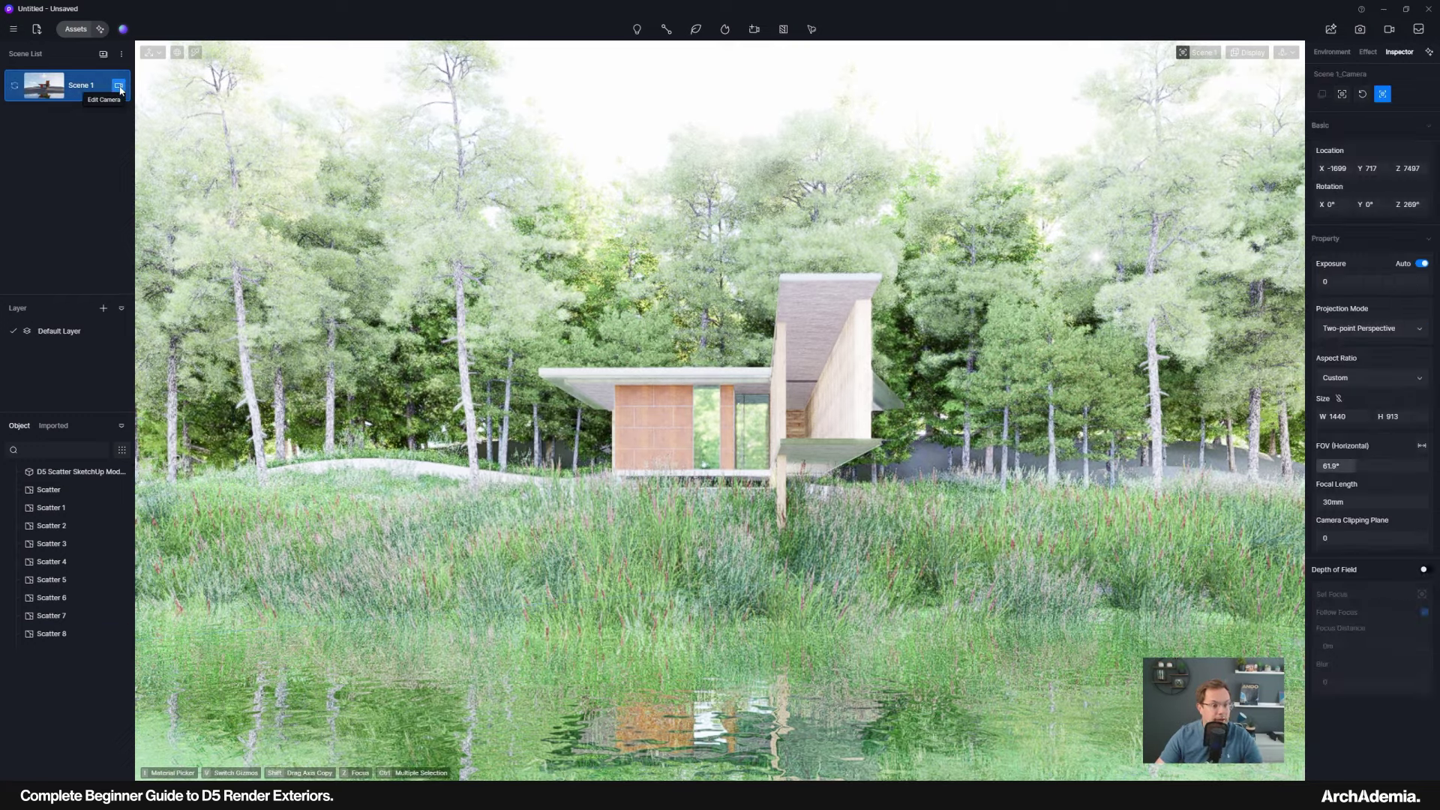
{"action": "left_click", "coordinate": [1340, 416]}
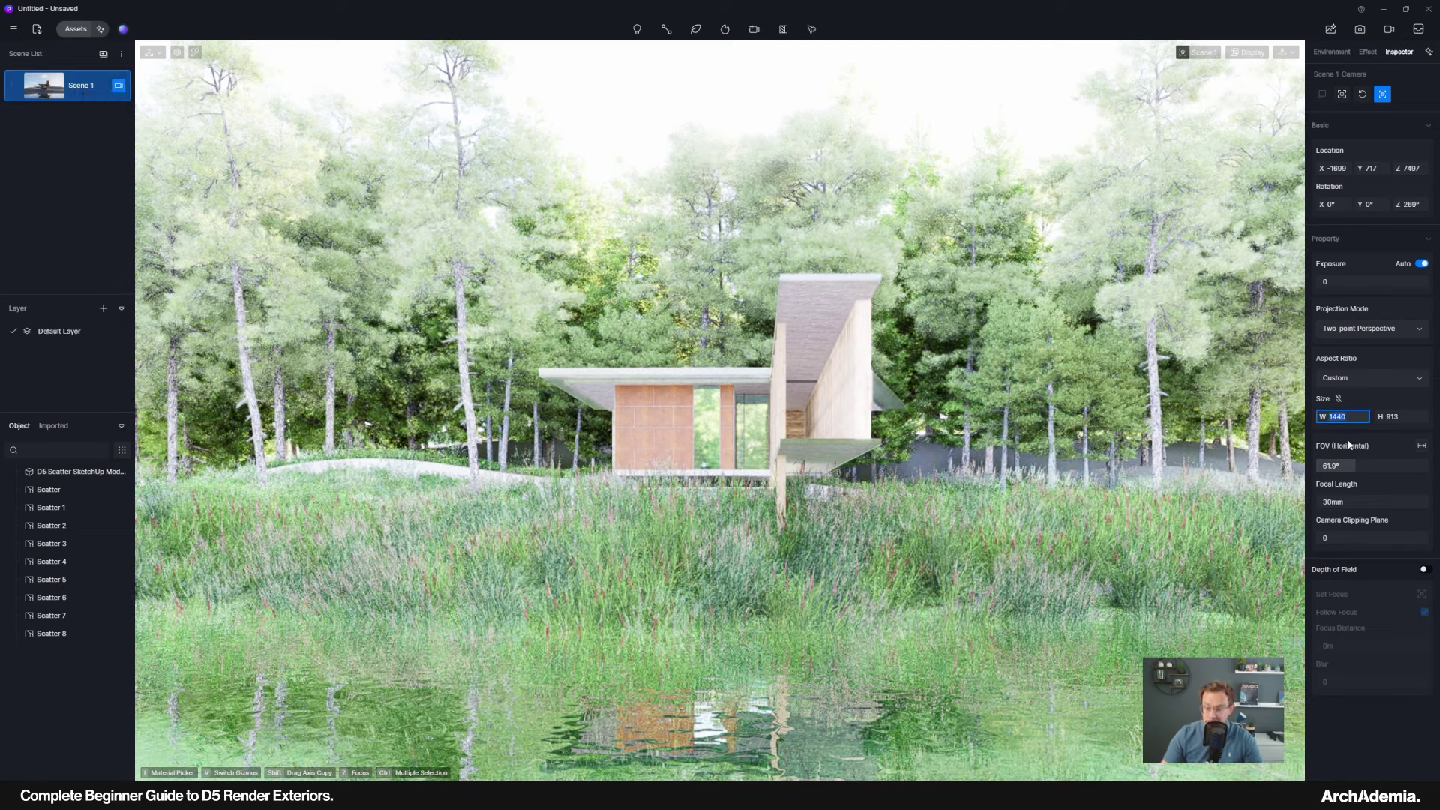
{"action": "type", "text": "4000"}
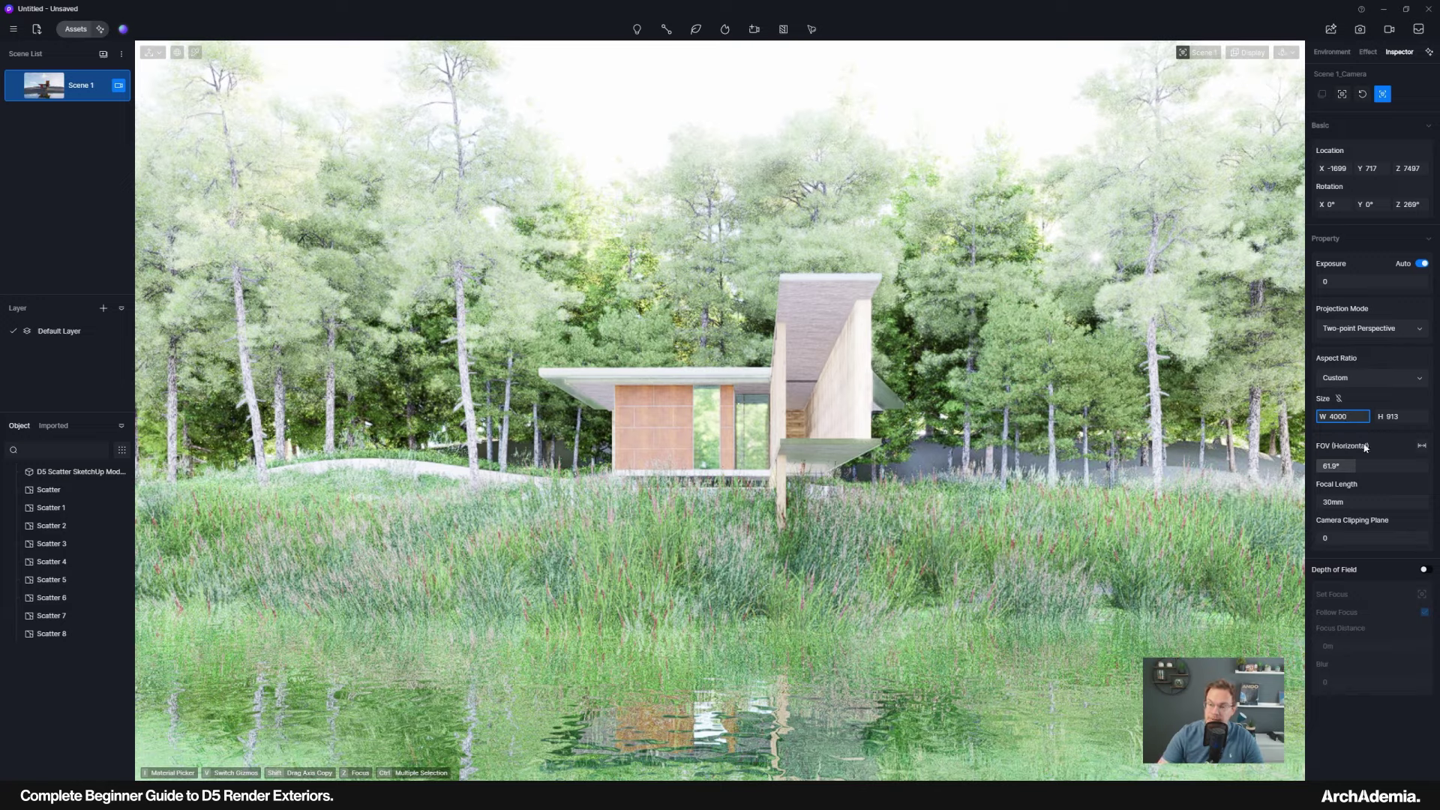
{"action": "key", "text": "Tab"}
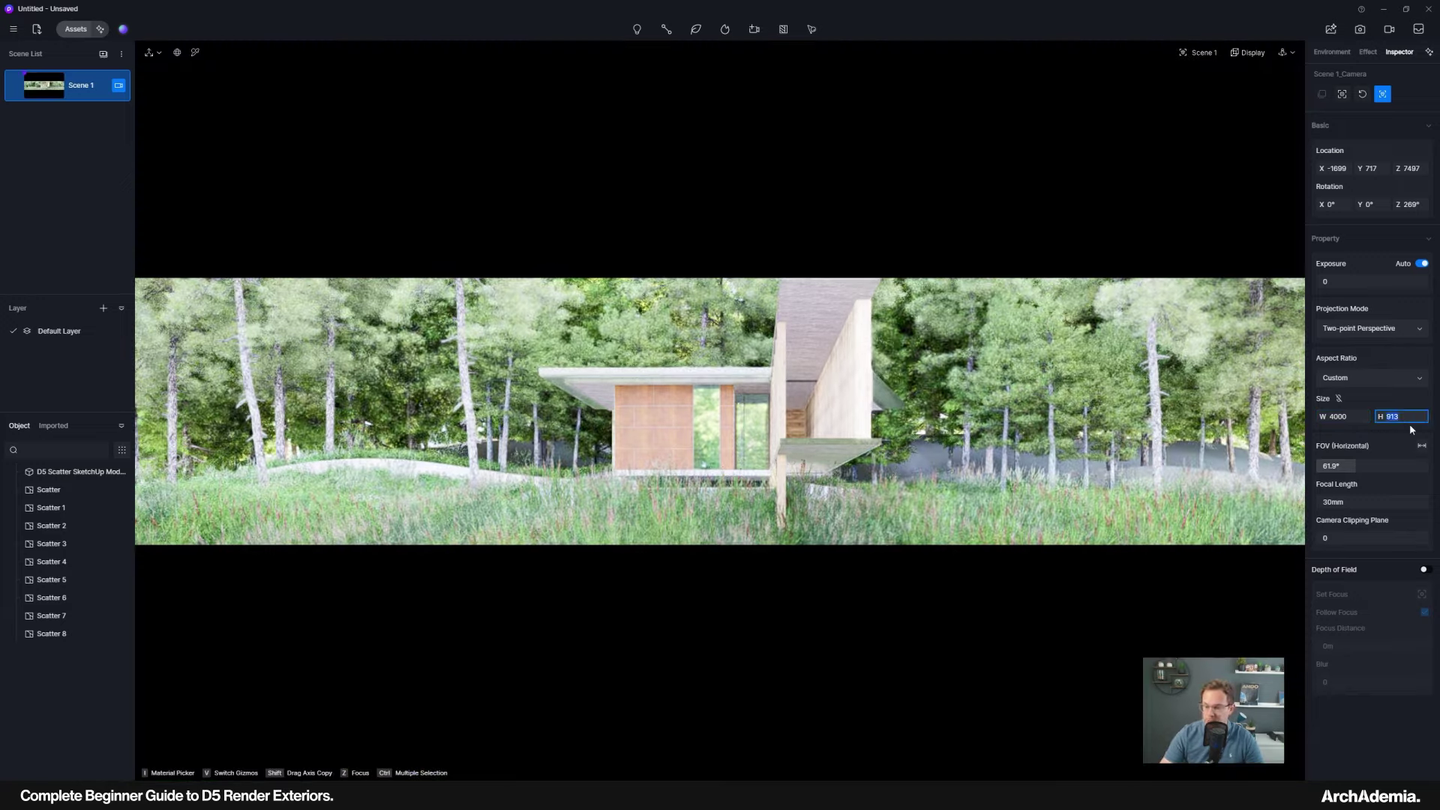
{"action": "type", "text": "2000"}
{"action": "key", "text": "Return"}
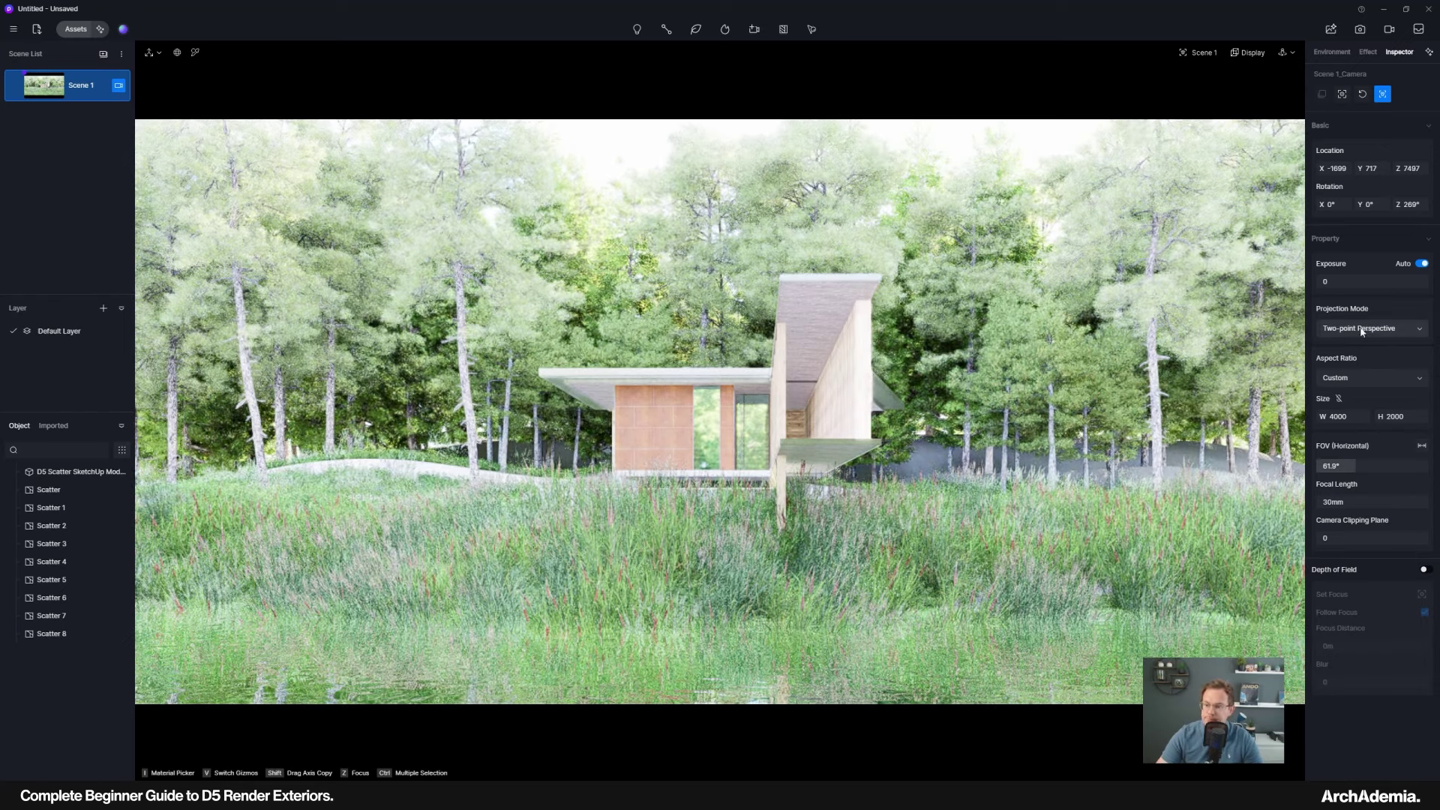
Turn off automatic exposure for the Scene 1 camera and set its exposure to 0.1.
{"action": "left_click", "coordinate": [1421, 265]}
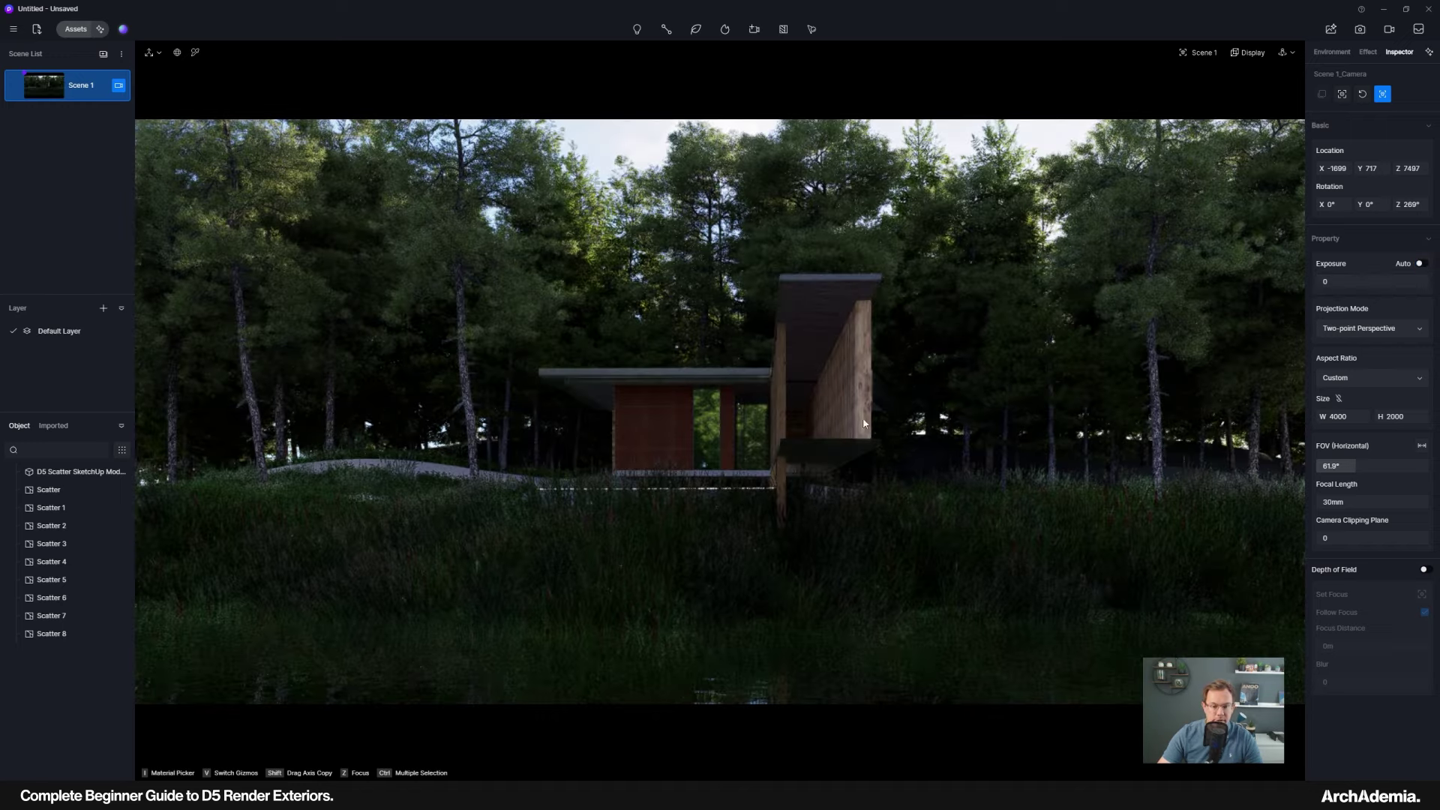
{"action": "left_click", "coordinate": [1344, 280]}
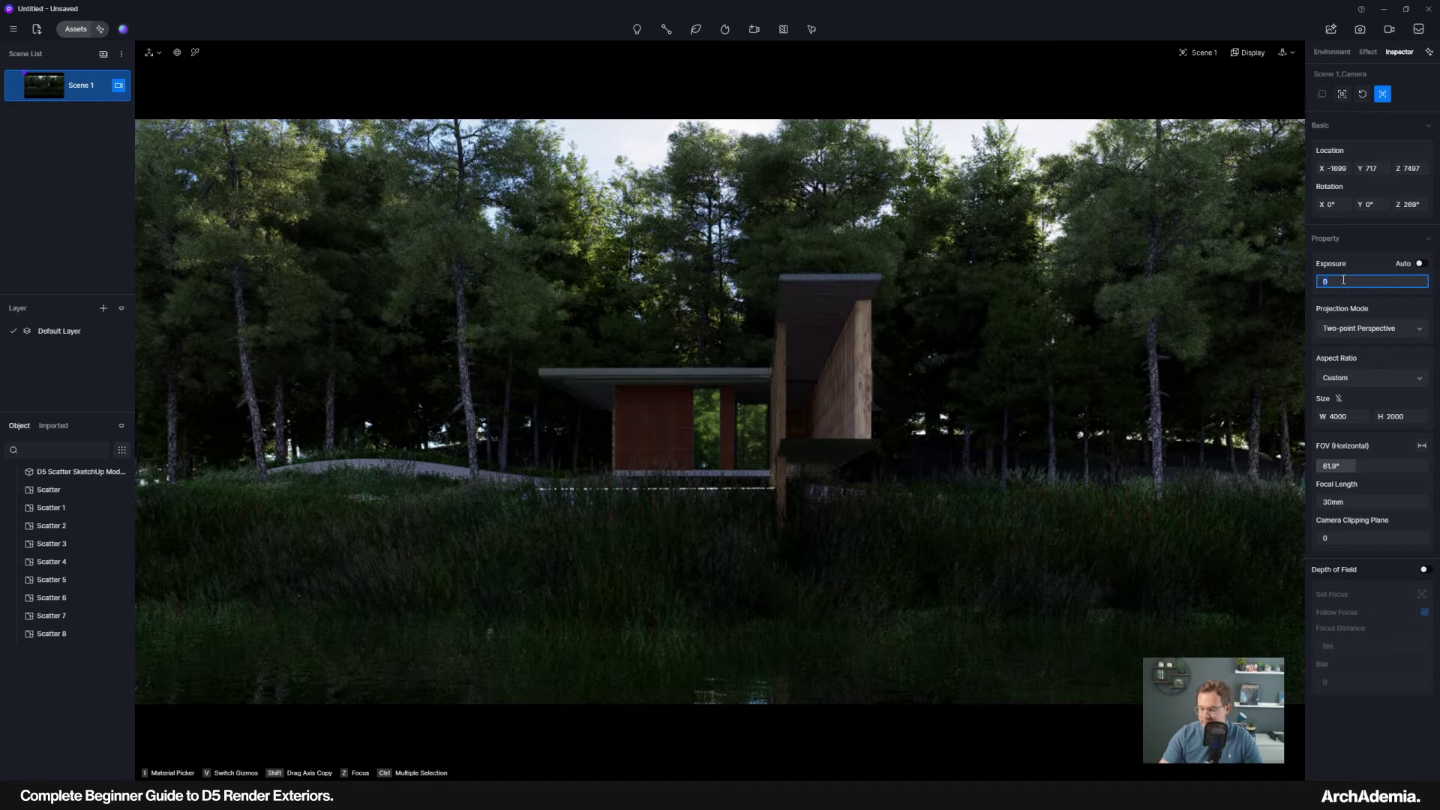
{"action": "type", "text": "1"}
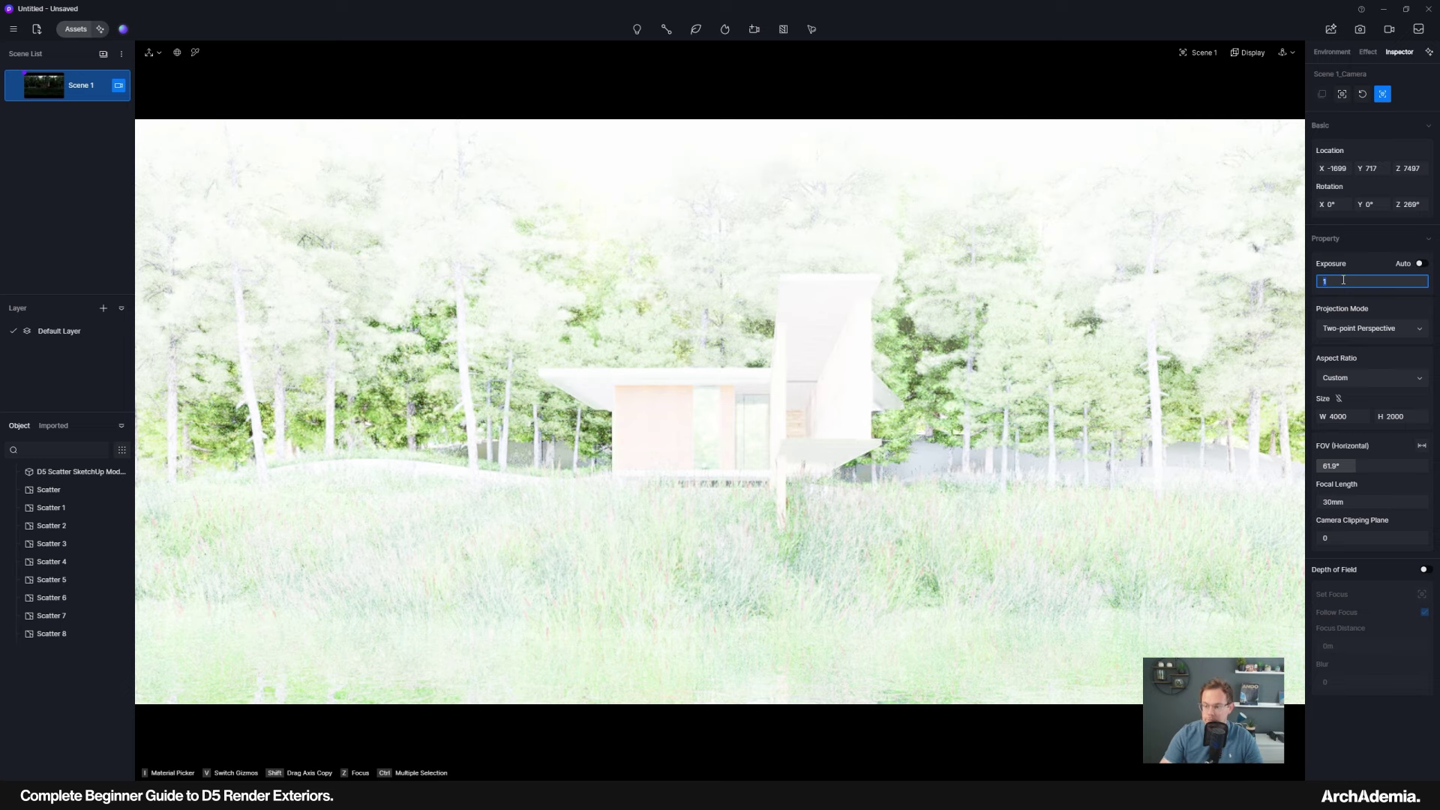
{"action": "key", "text": "BackSpace"}
{"action": "type", "text": "0.1"}
{"action": "key", "text": "Return"}
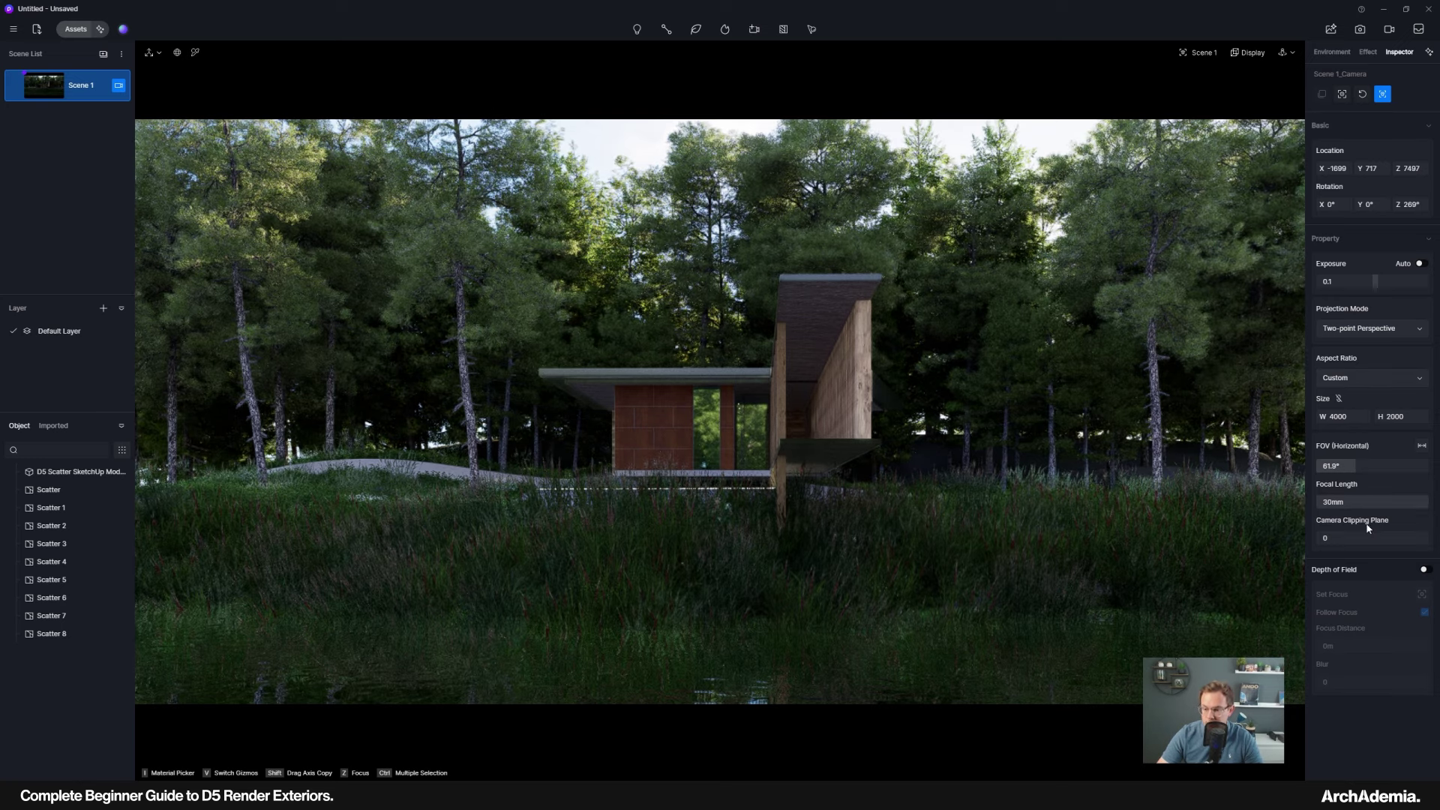
Enable depth of field on the Scene 1 camera, activate Set Focus, and set the blur to 5.
{"action": "left_click", "coordinate": [1426, 570]}
{"action": "left_click", "coordinate": [1422, 595]}
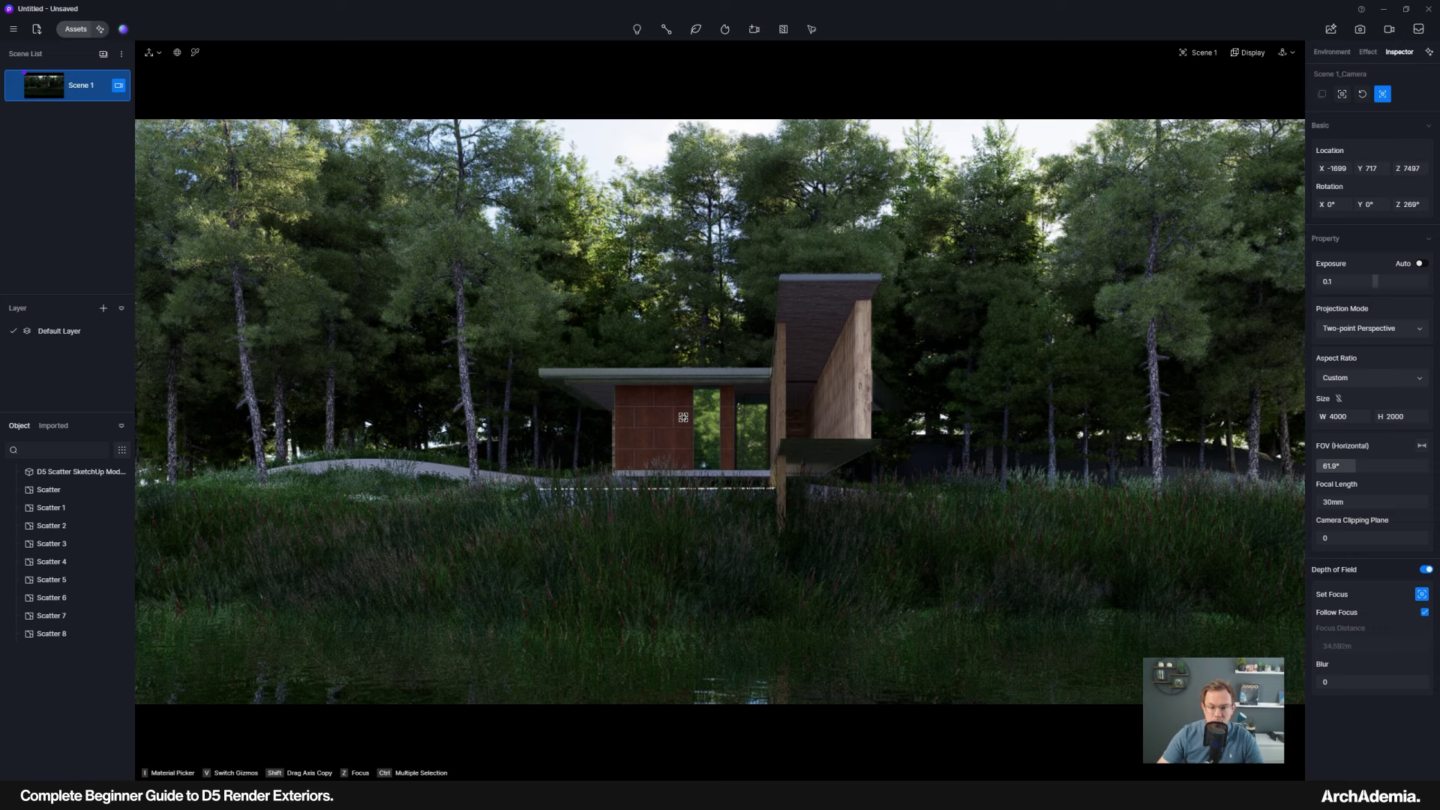
{"action": "left_click_drag", "start_coordinate": [1356, 682], "coordinate": [1367, 682]}
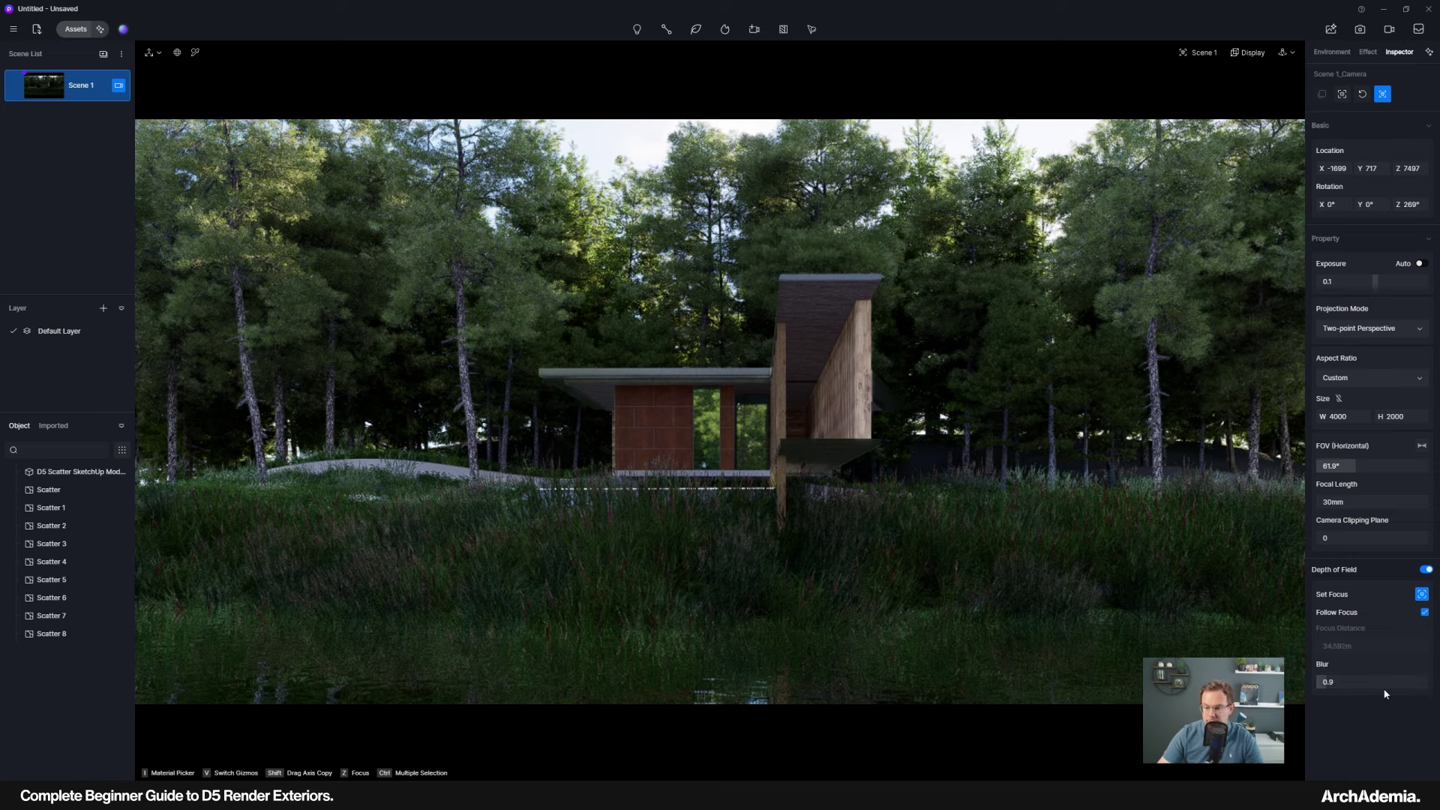
{"action": "left_click", "coordinate": [1358, 682]}
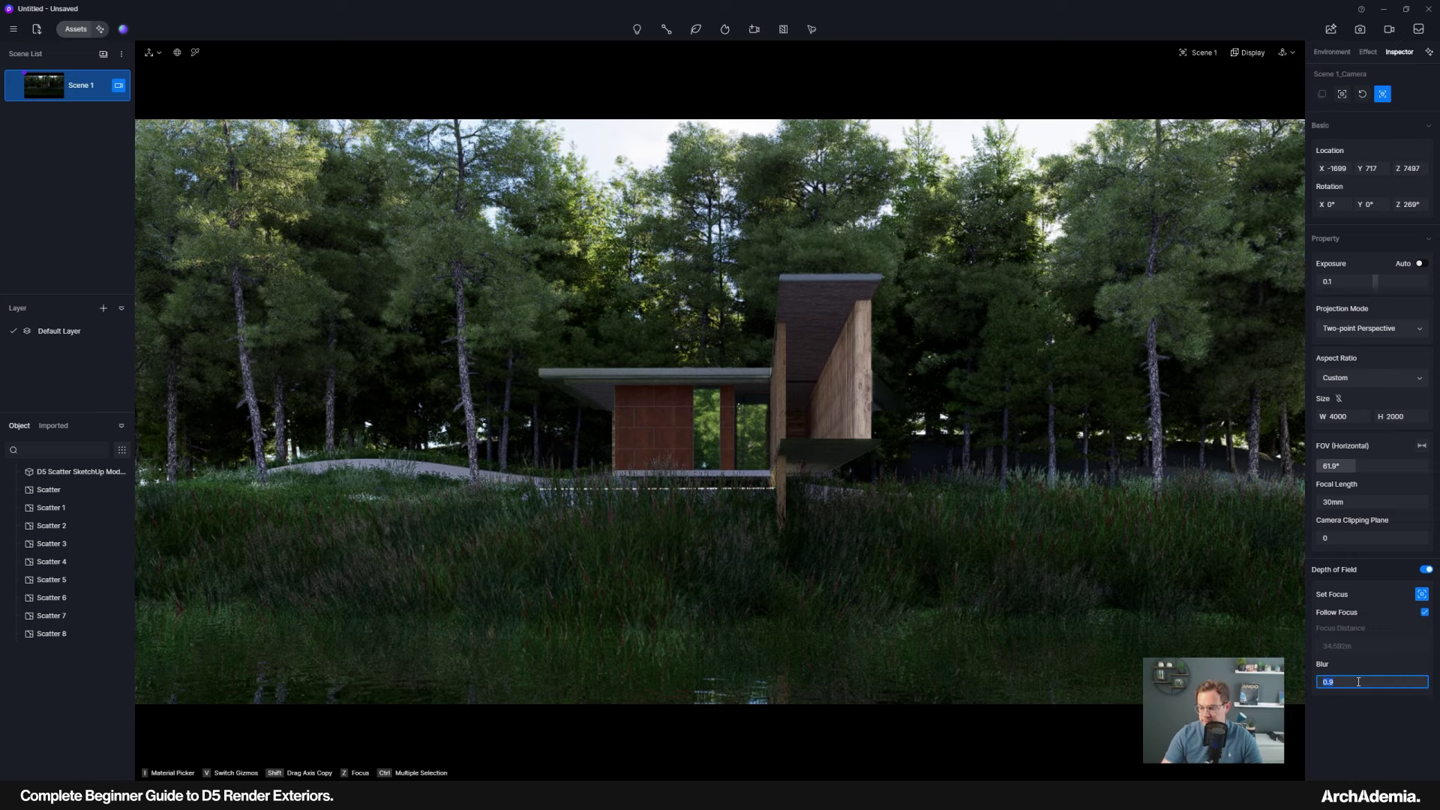
{"action": "type", "text": "5"}
{"action": "key", "text": "Return"}
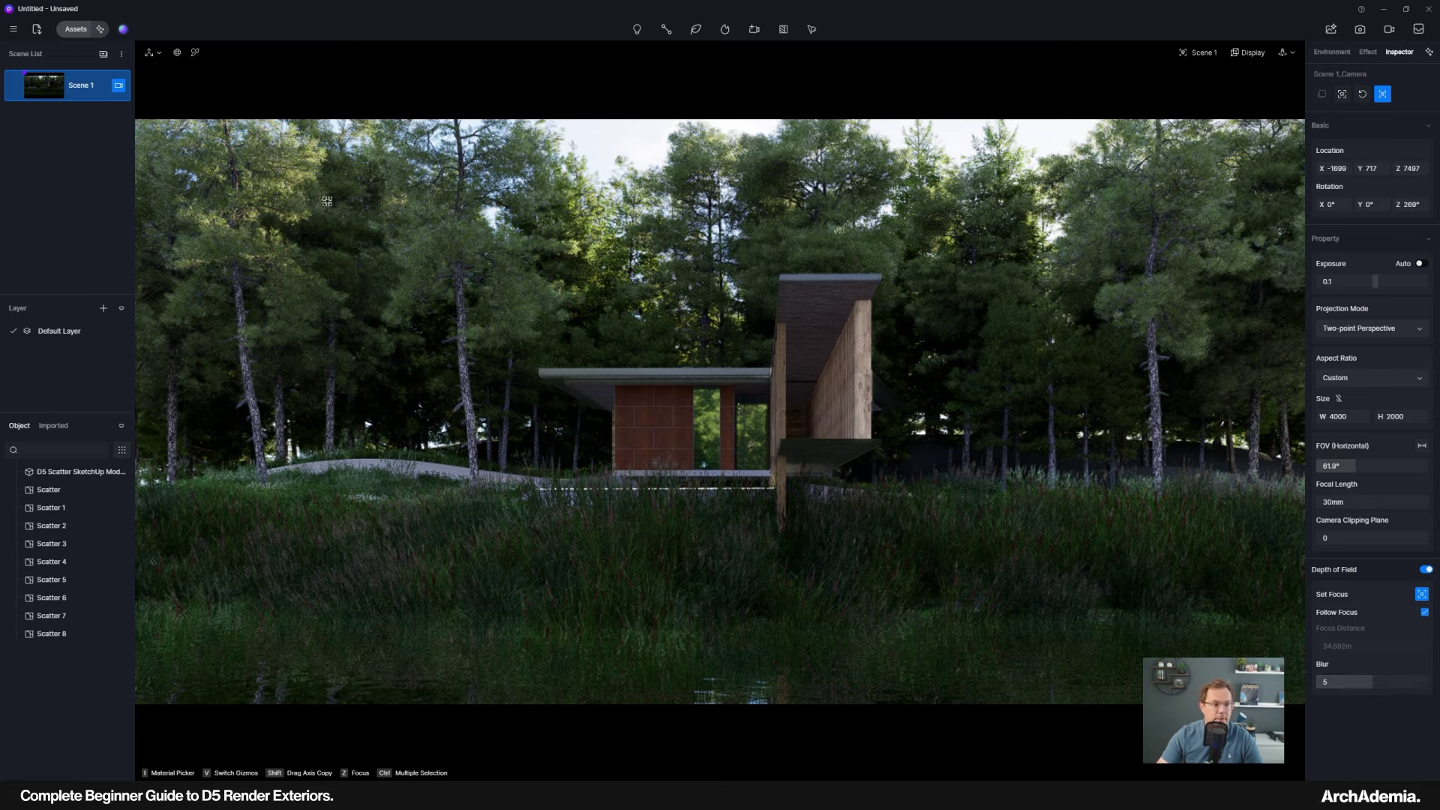
Start saving the project under a new name, creating and opening a folder "d5" inside Desktop's D5 Scatter Tool & Lodge on Lake folder.
{"action": "left_click", "coordinate": [12, 28]}
{"action": "mouse_move", "coordinate": [78, 52]}
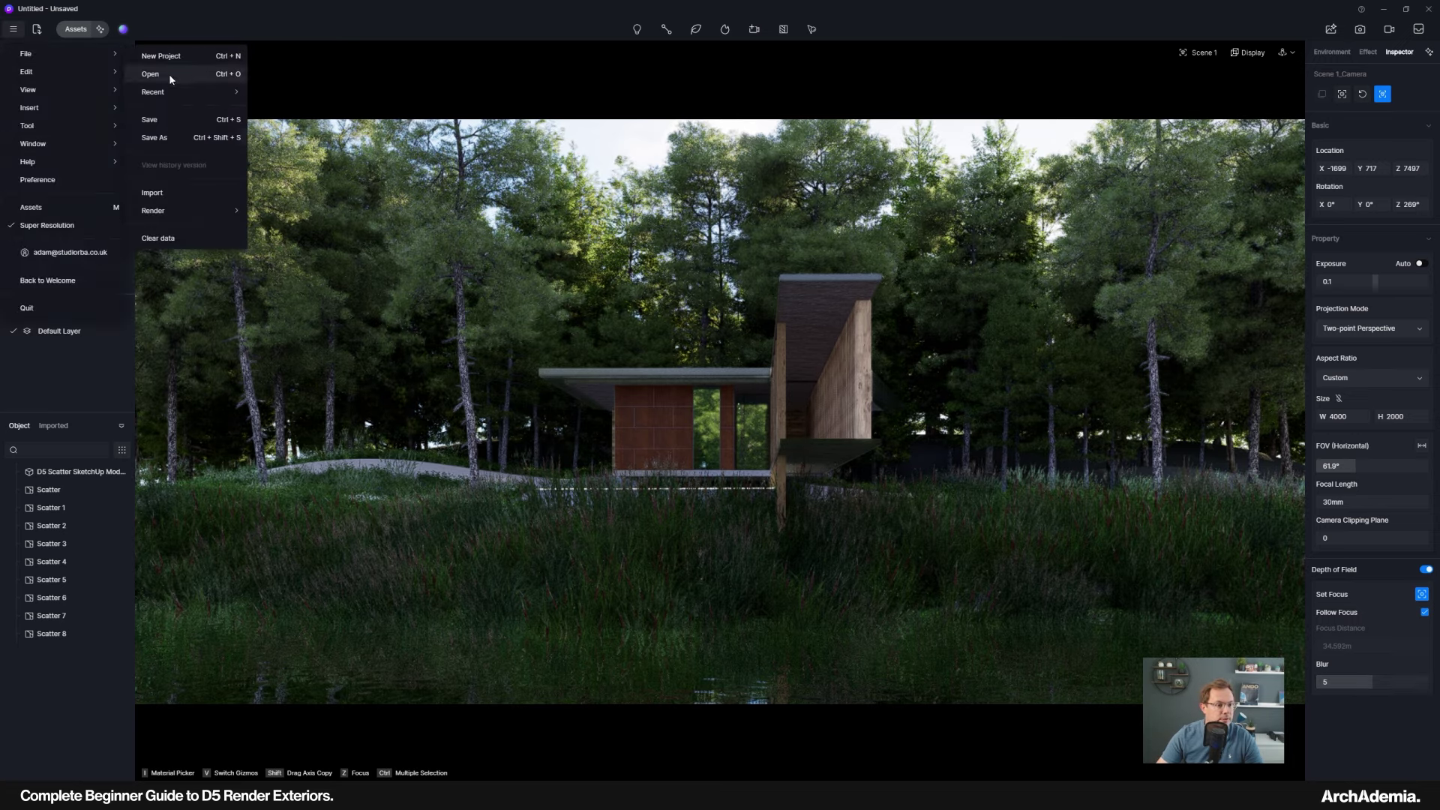
{"action": "left_click", "coordinate": [154, 137]}
{"action": "left_click_drag", "start_coordinate": [437, 111], "coordinate": [447, 106]}
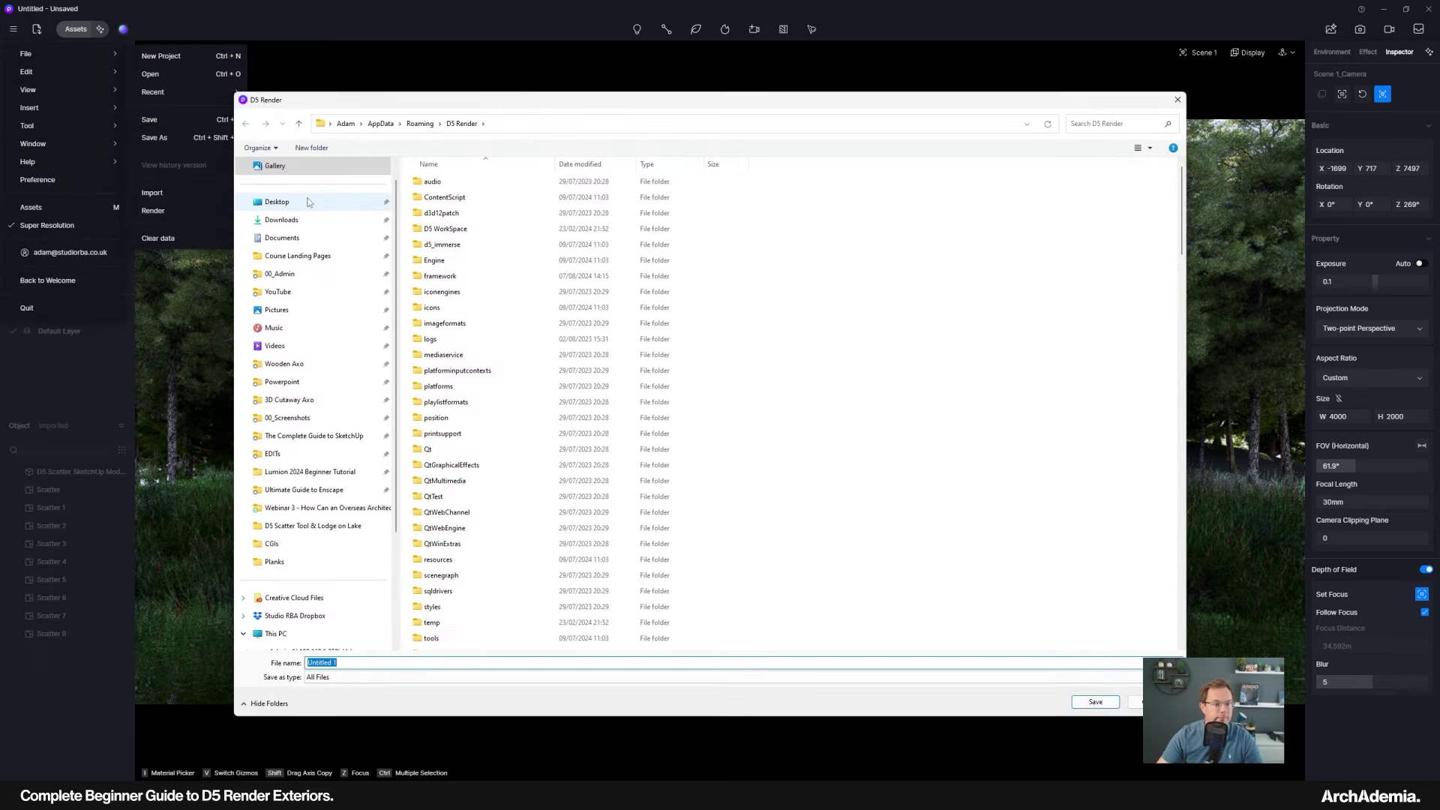
{"action": "left_click", "coordinate": [277, 201]}
{"action": "double_click", "coordinate": [504, 193]}
{"action": "right_click", "coordinate": [493, 375]}
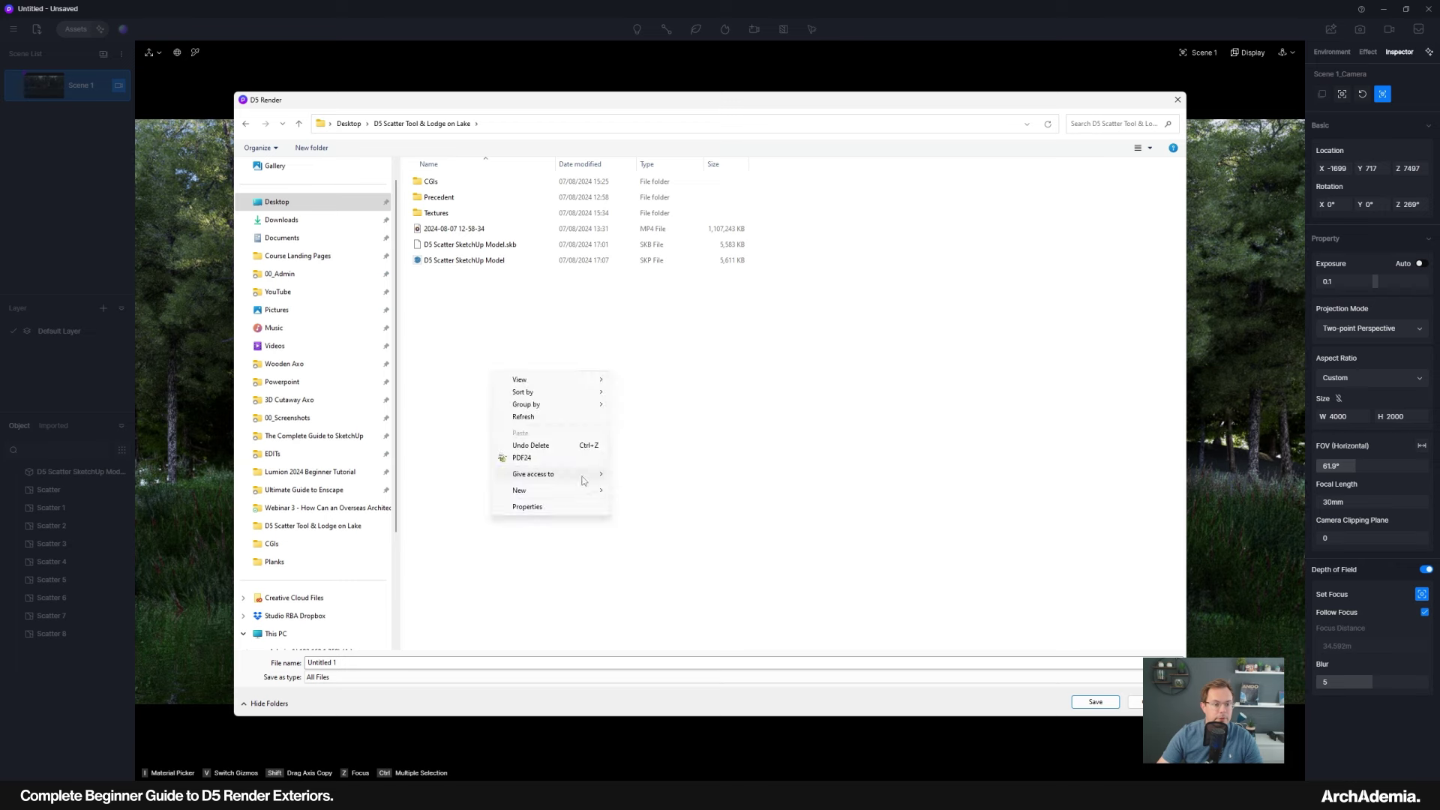
{"action": "mouse_move", "coordinate": [585, 491]}
{"action": "left_click", "coordinate": [637, 492]}
{"action": "type", "text": "d5"}
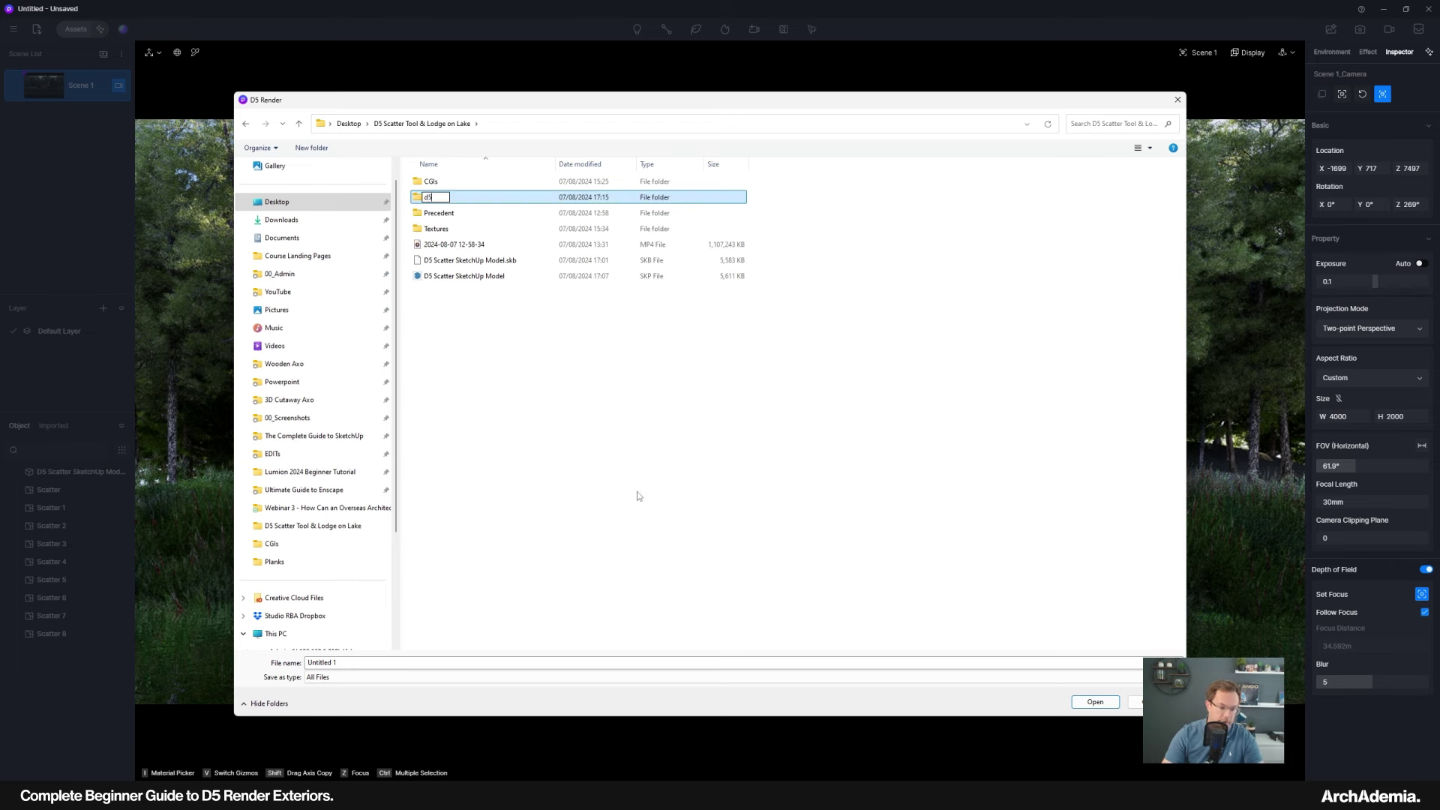
{"action": "key", "text": "Return"}
{"action": "key", "text": "Return"}
Name the project file "Cabin d5 file" and save it in the d5 folder.
{"action": "left_click", "coordinate": [361, 662]}
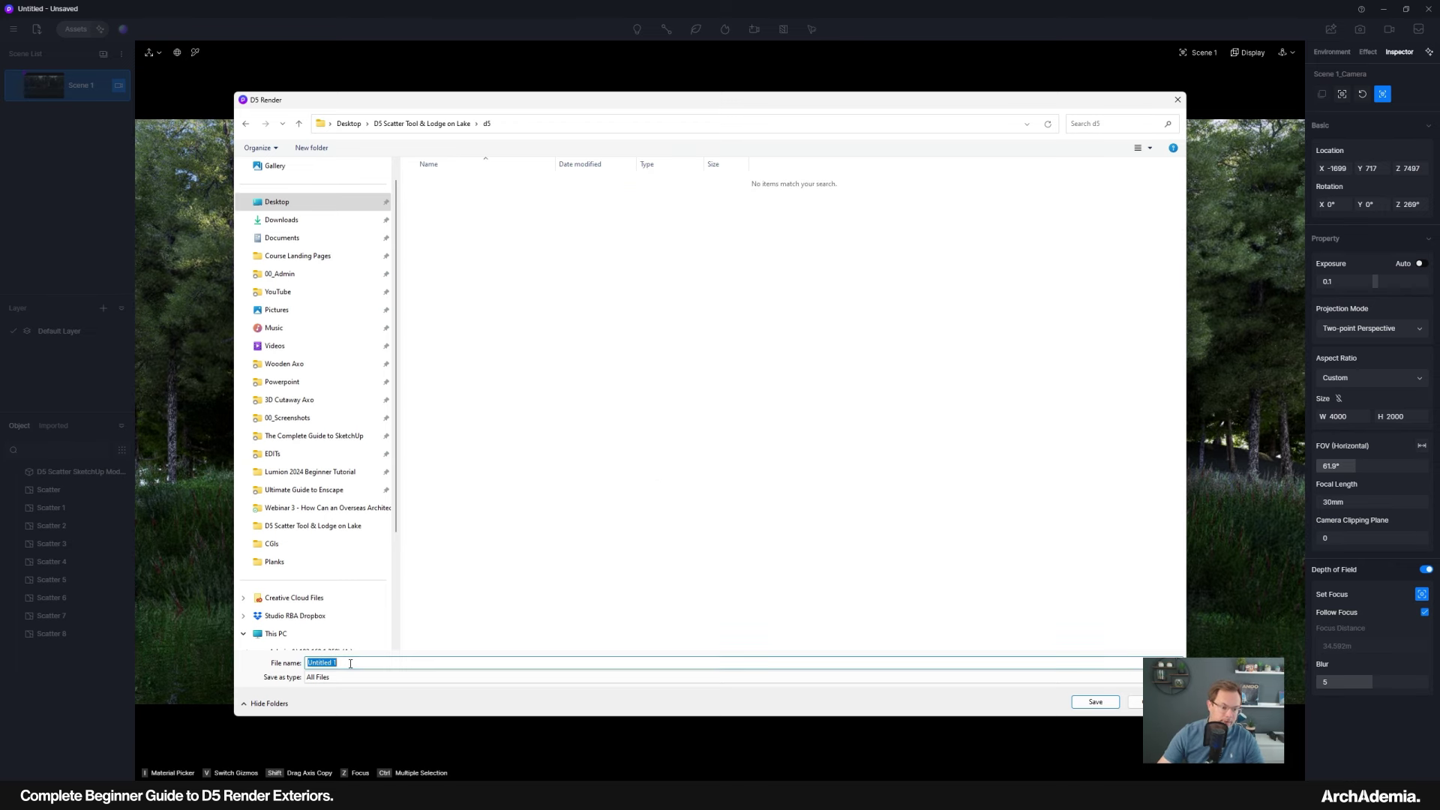
{"action": "type", "text": "Cabin d5 file"}
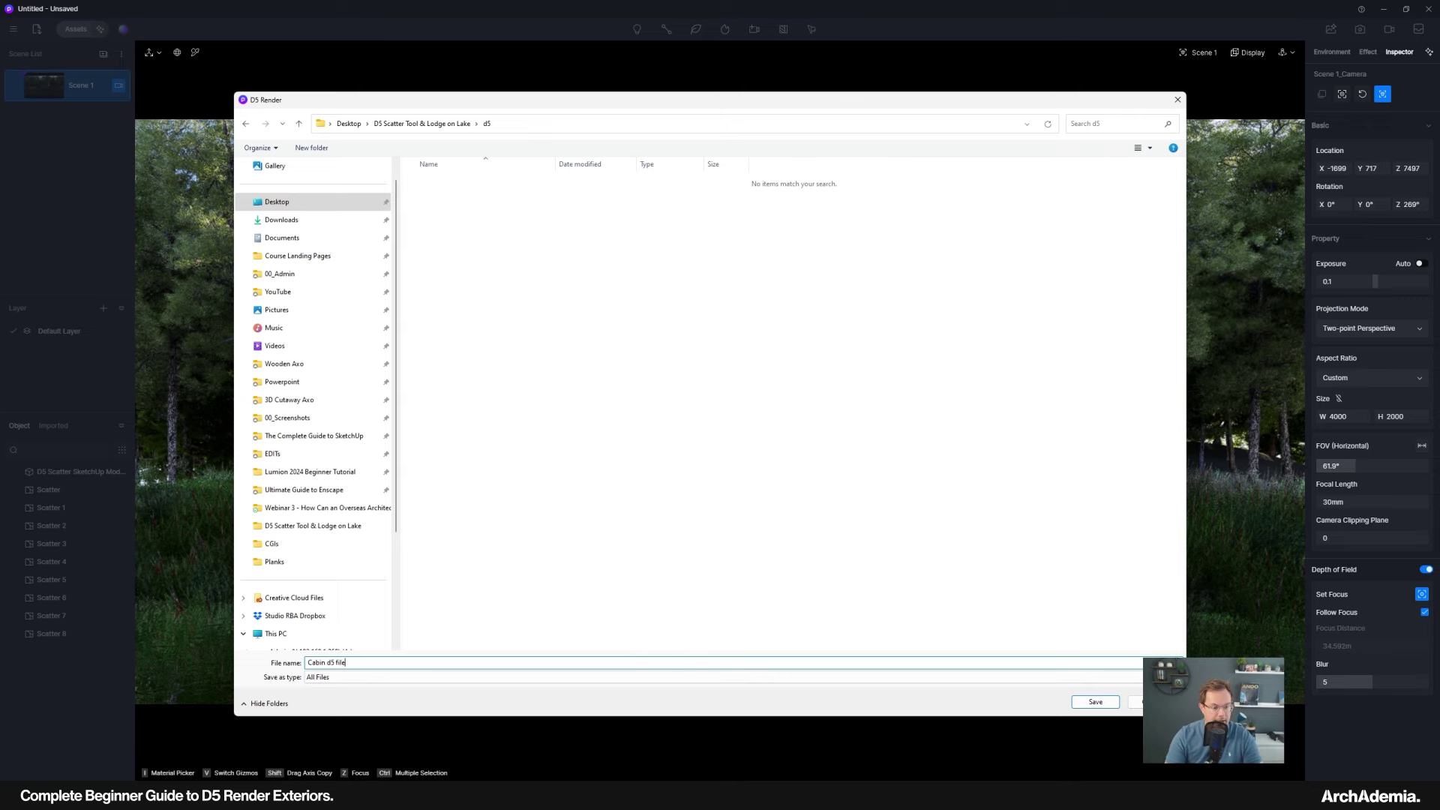
{"action": "key", "text": "Return"}
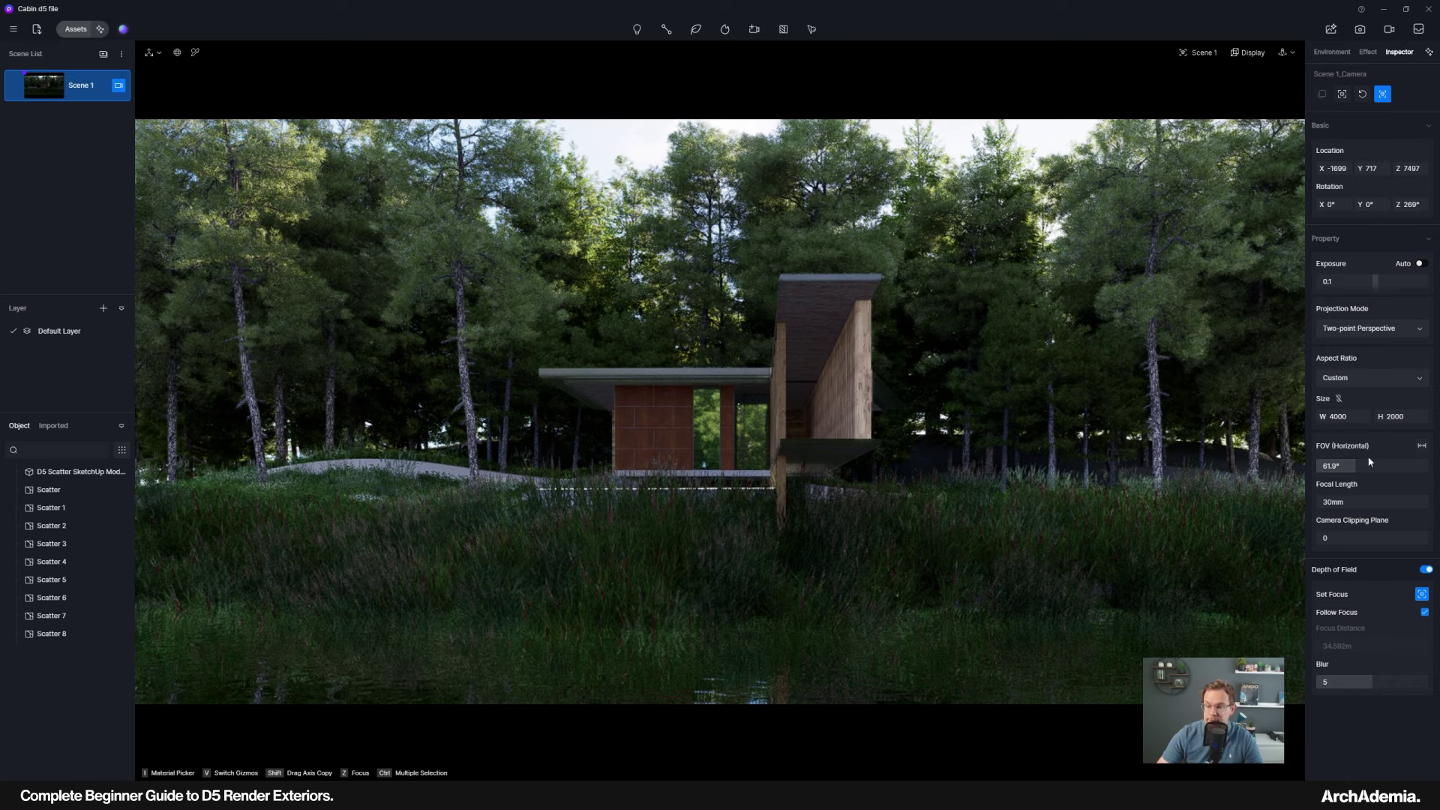
Browse the D5 Curated presets in Studio and apply the Exterior-Sunset preset showing a sunlit city street from the end of page 1.
{"action": "left_click", "coordinate": [126, 158]}
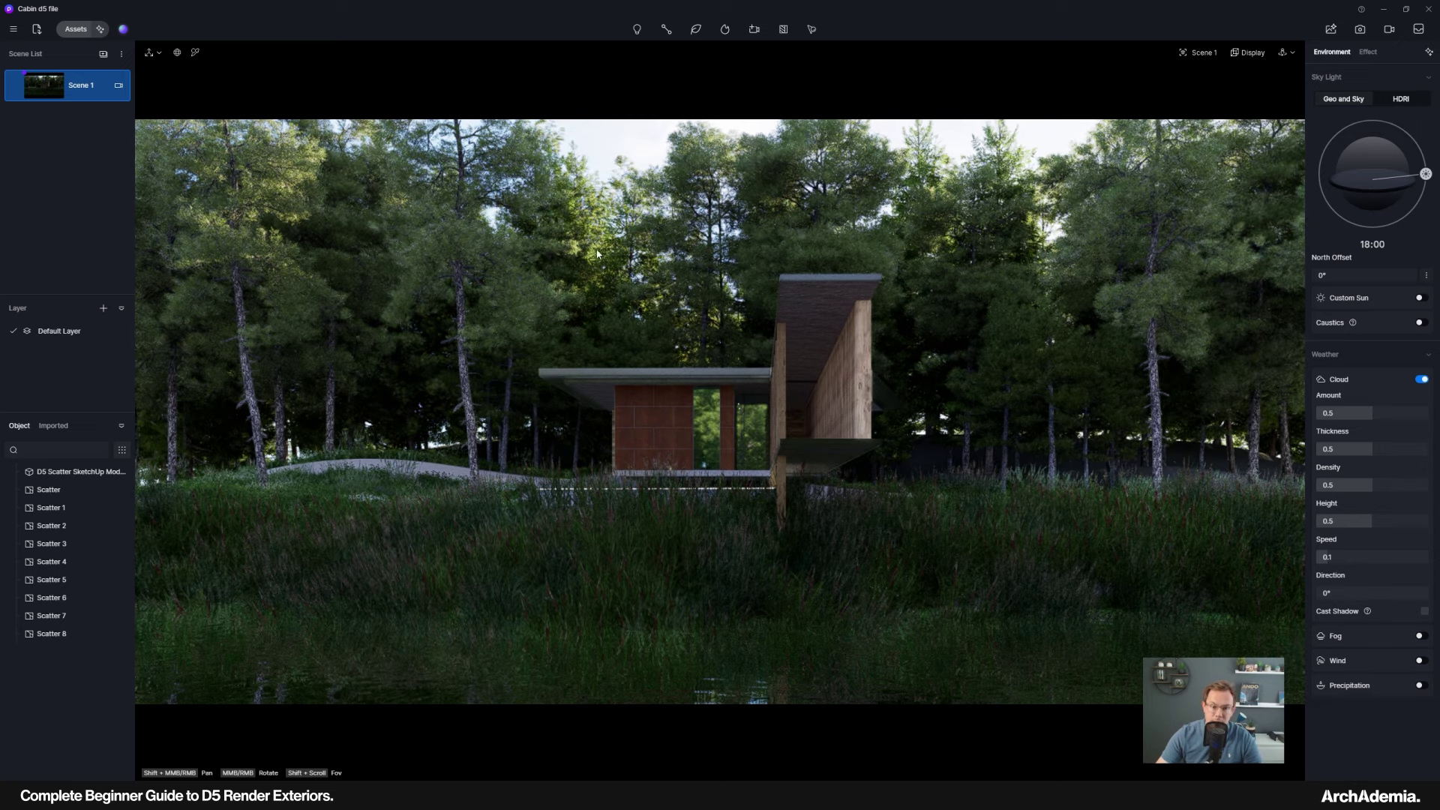
{"action": "left_click", "coordinate": [123, 30]}
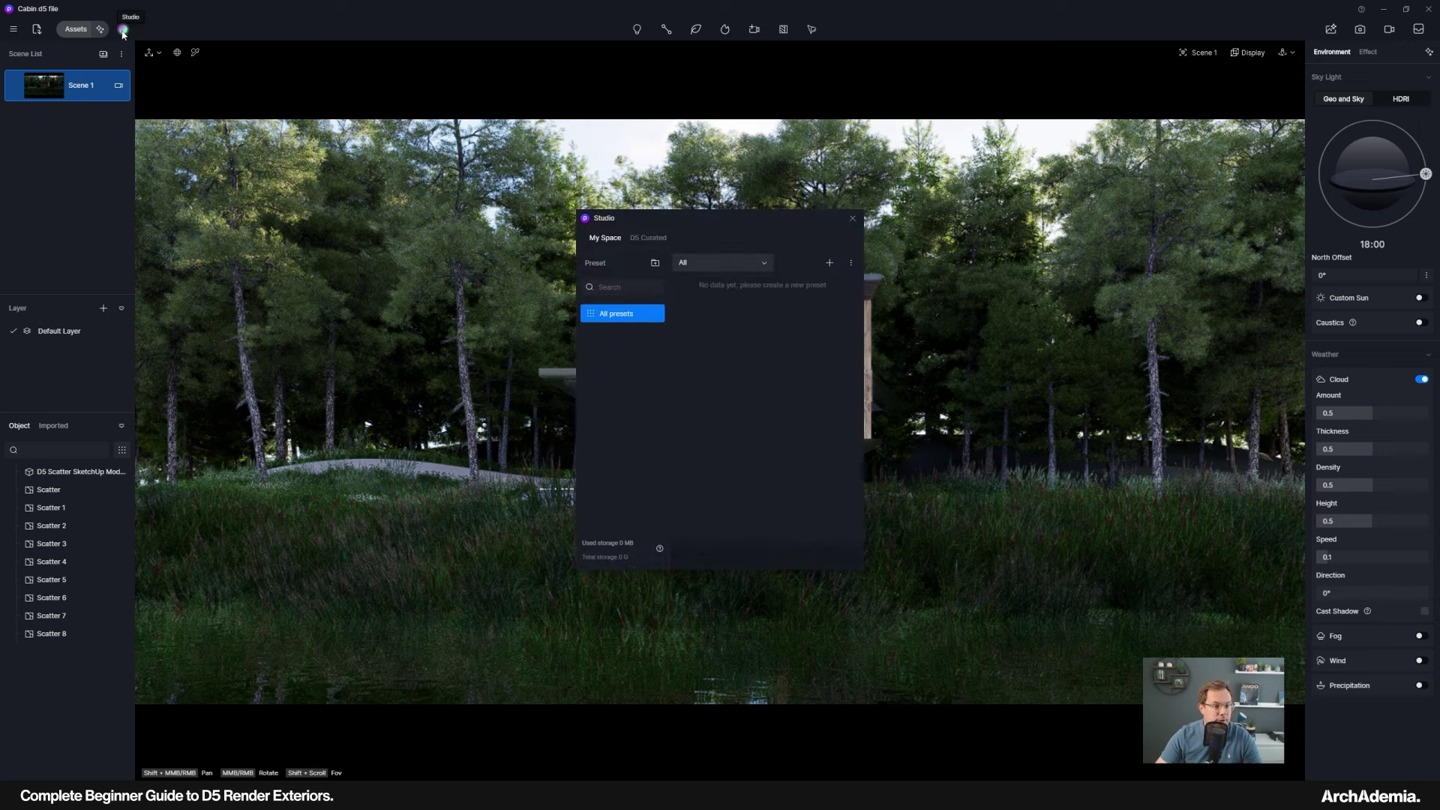
{"action": "left_click", "coordinate": [639, 237]}
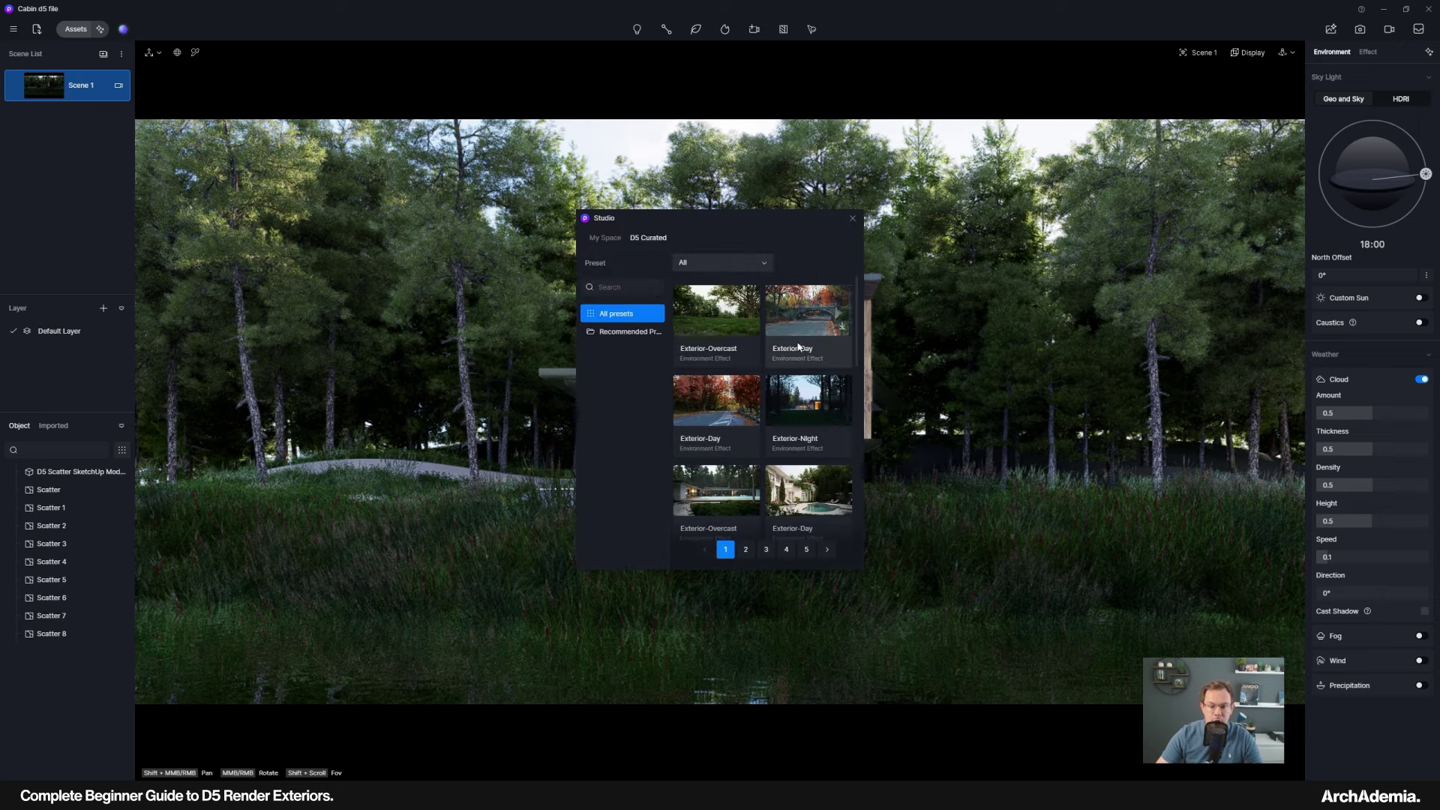
{"action": "scroll", "coordinate": [846, 308], "scroll_direction": "down", "scroll_amount": 5}
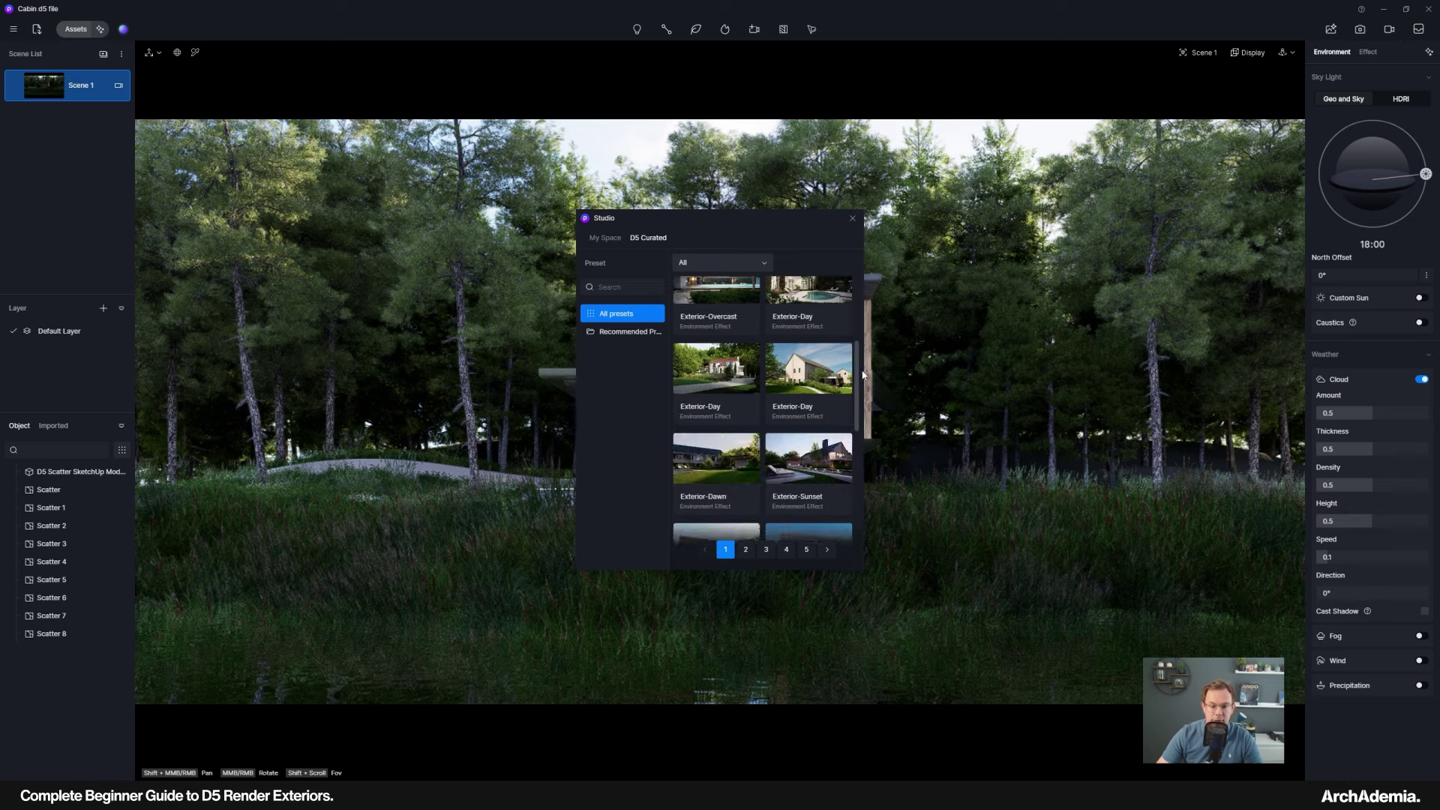
{"action": "left_click_drag", "start_coordinate": [863, 402], "coordinate": [856, 512]}
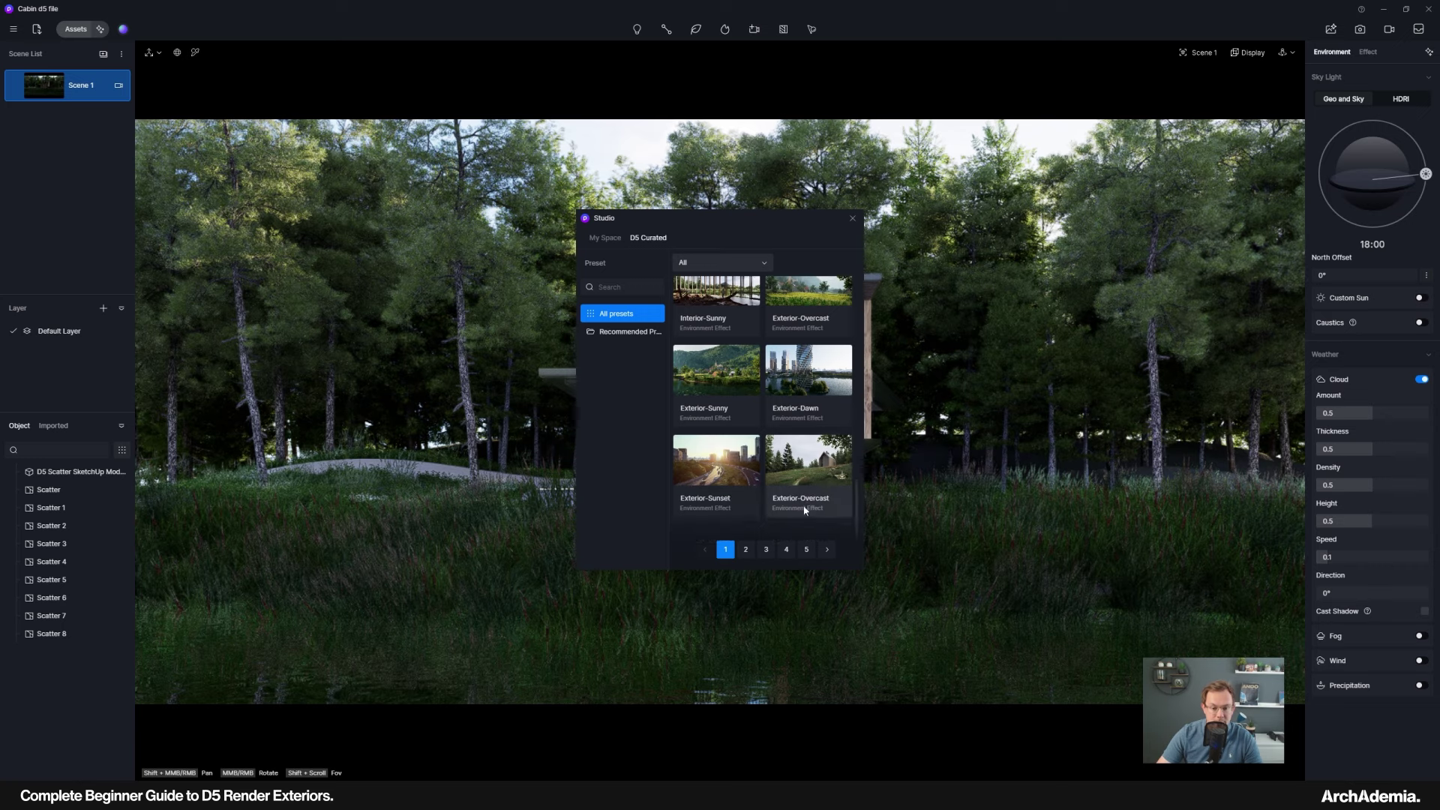
{"action": "scroll", "coordinate": [862, 411], "scroll_direction": "up", "scroll_amount": 3}
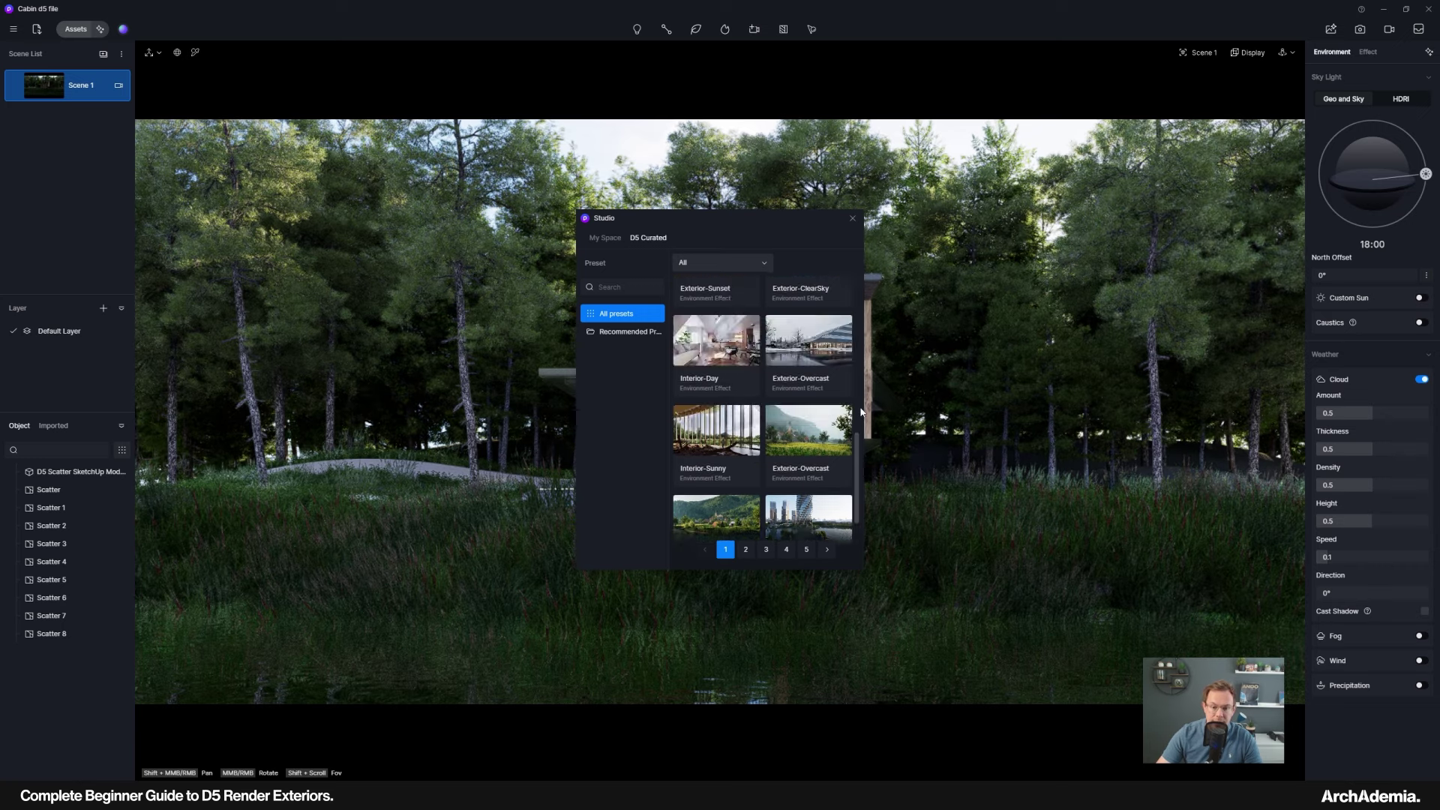
{"action": "scroll", "coordinate": [853, 300], "scroll_direction": "up", "scroll_amount": 5}
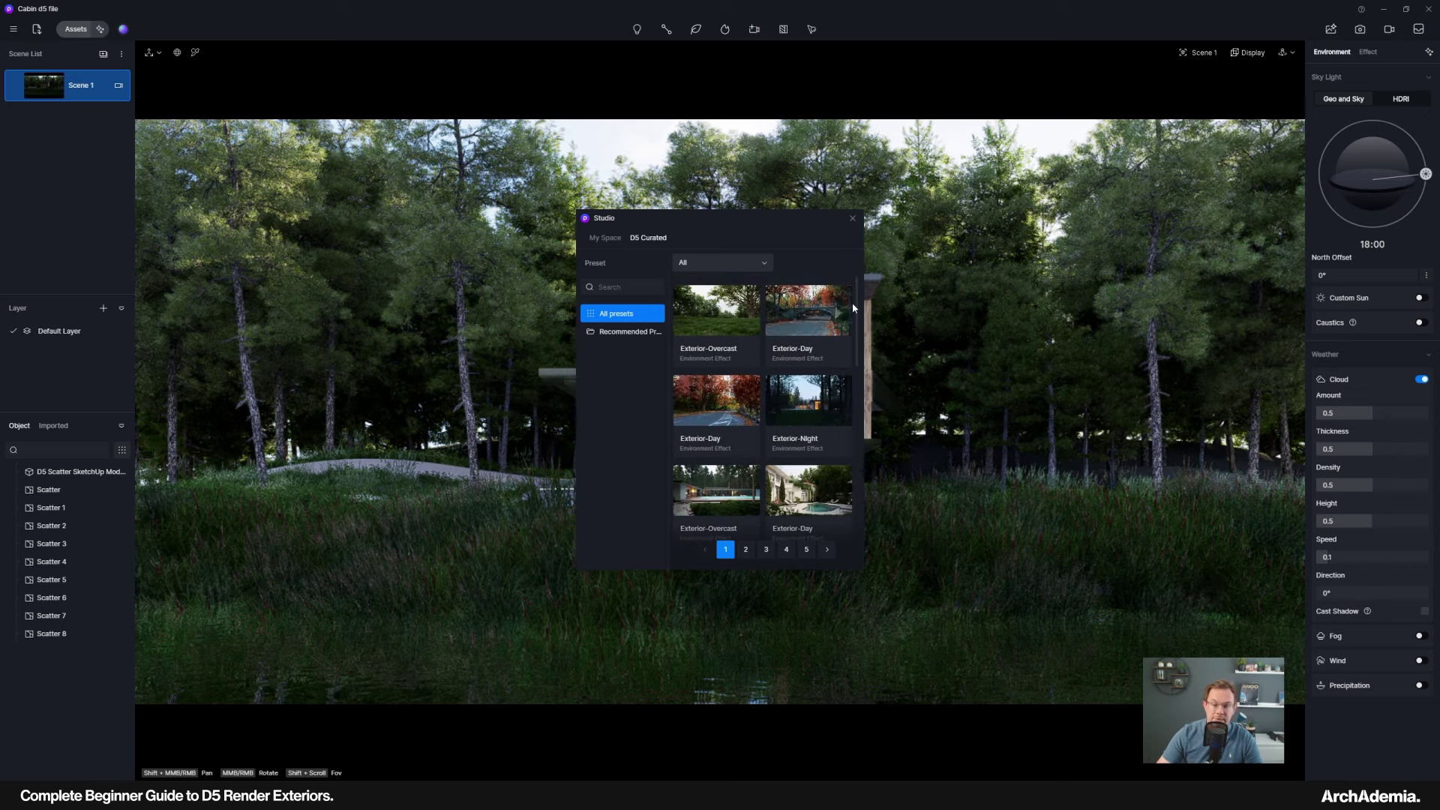
{"action": "left_click_drag", "start_coordinate": [857, 310], "coordinate": [857, 495]}
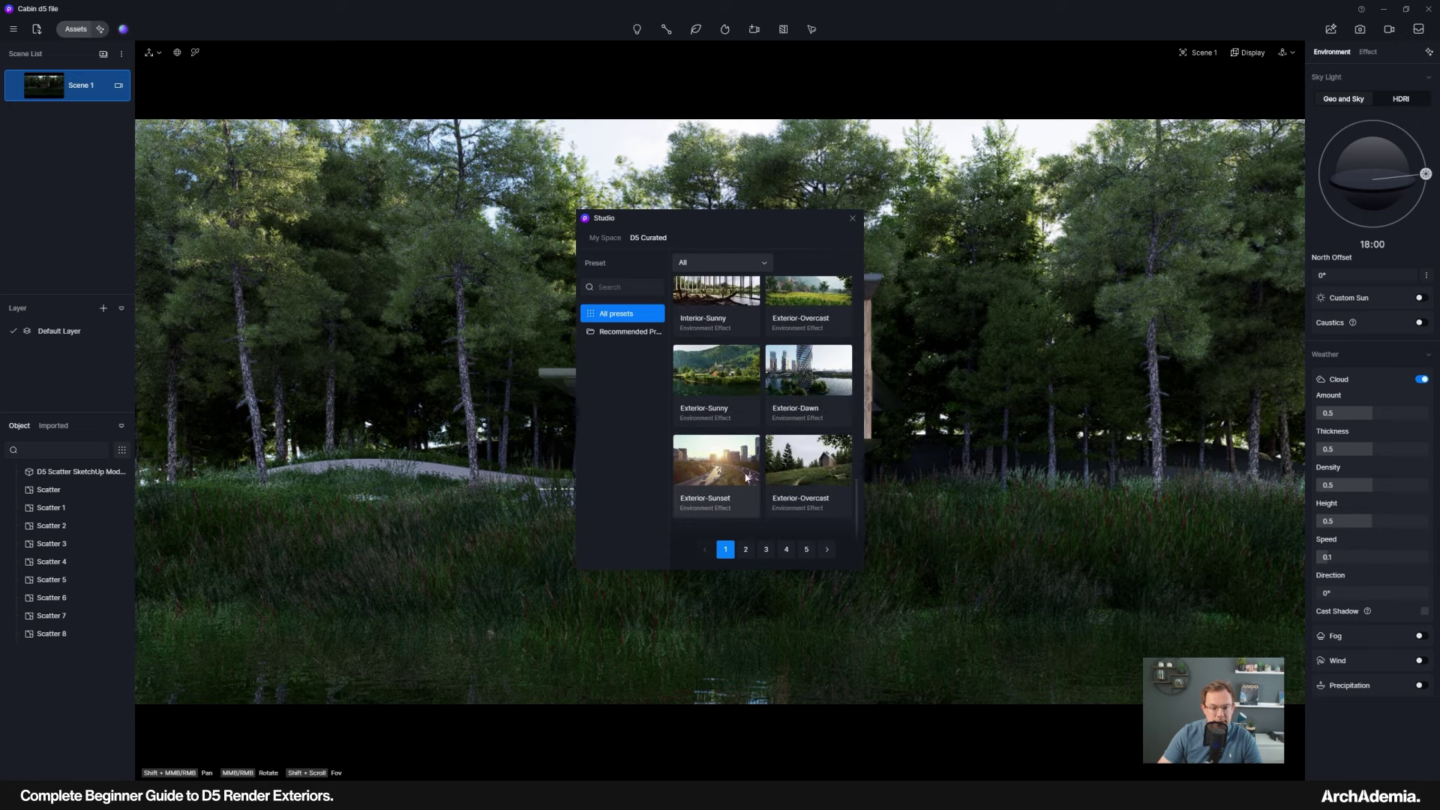
{"action": "left_click", "coordinate": [721, 473]}
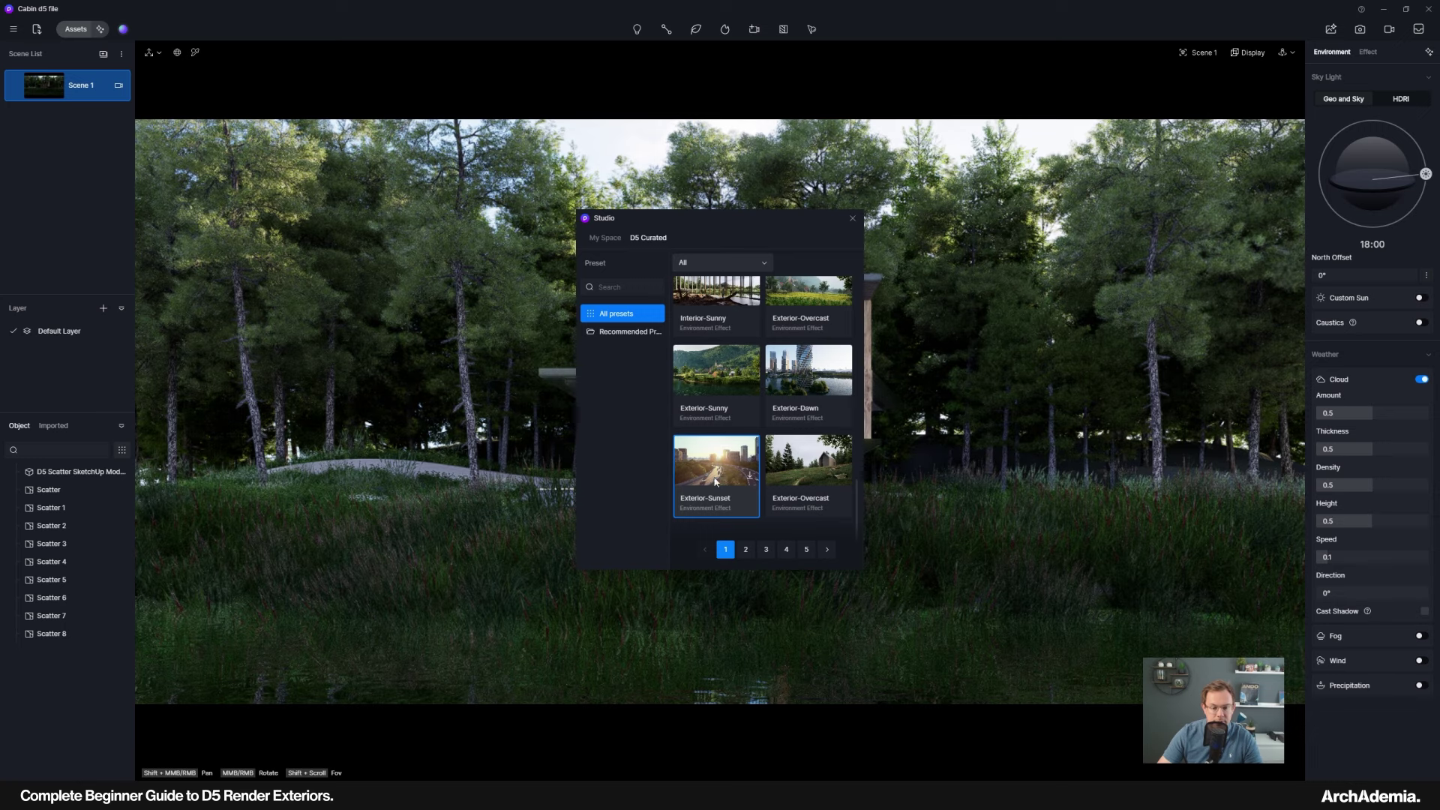
{"action": "left_click", "coordinate": [750, 478]}
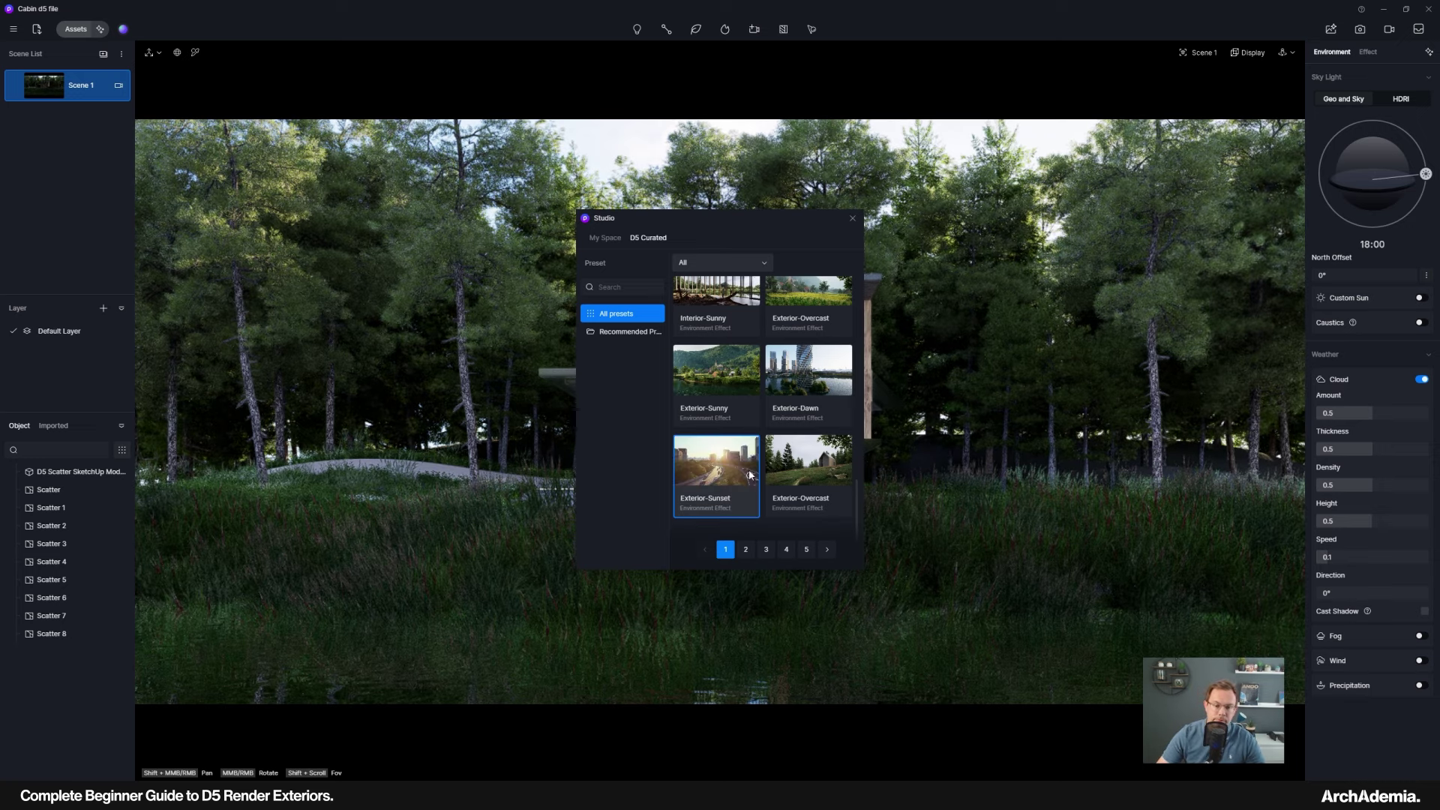
{"action": "left_click", "coordinate": [703, 473]}
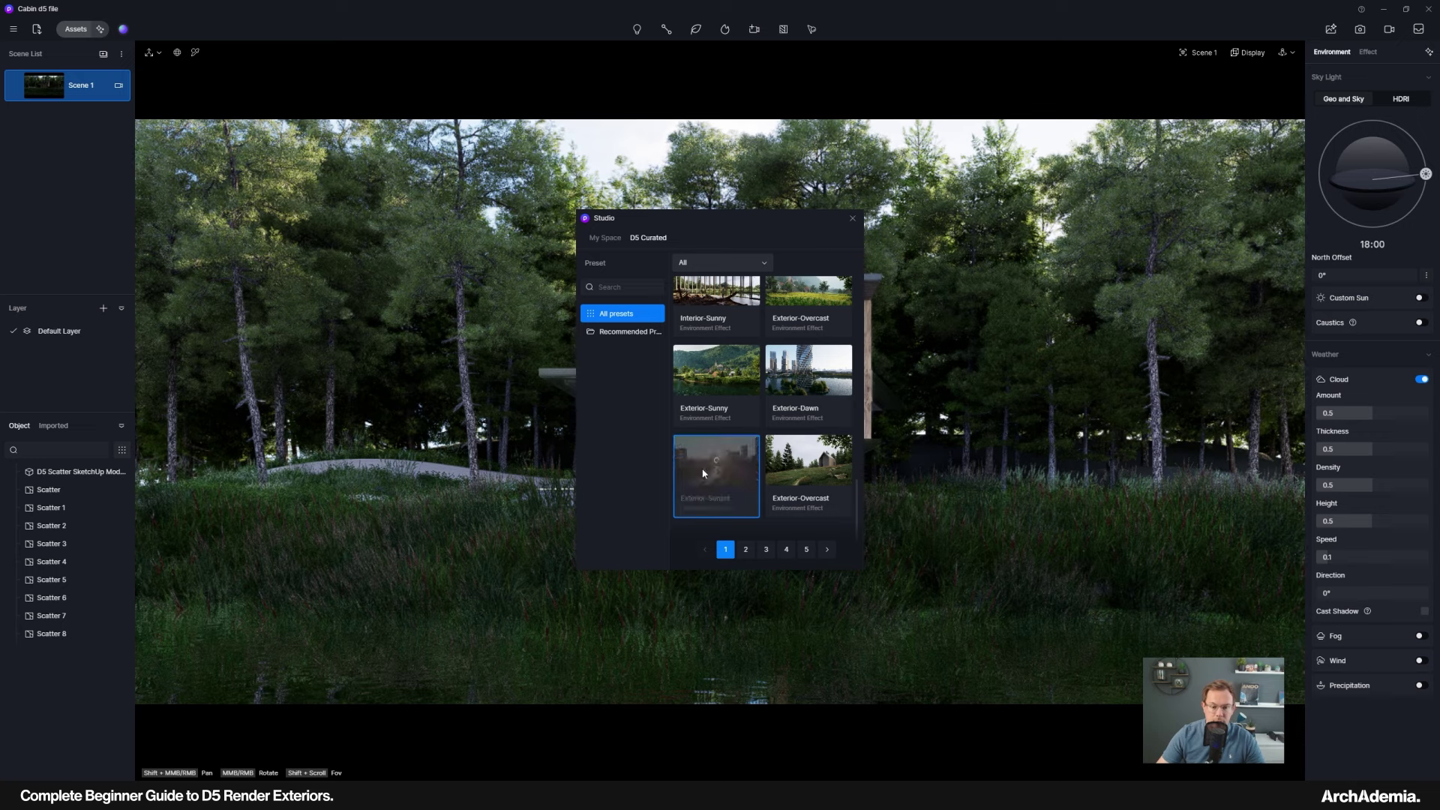
{"action": "left_click", "coordinate": [852, 218]}
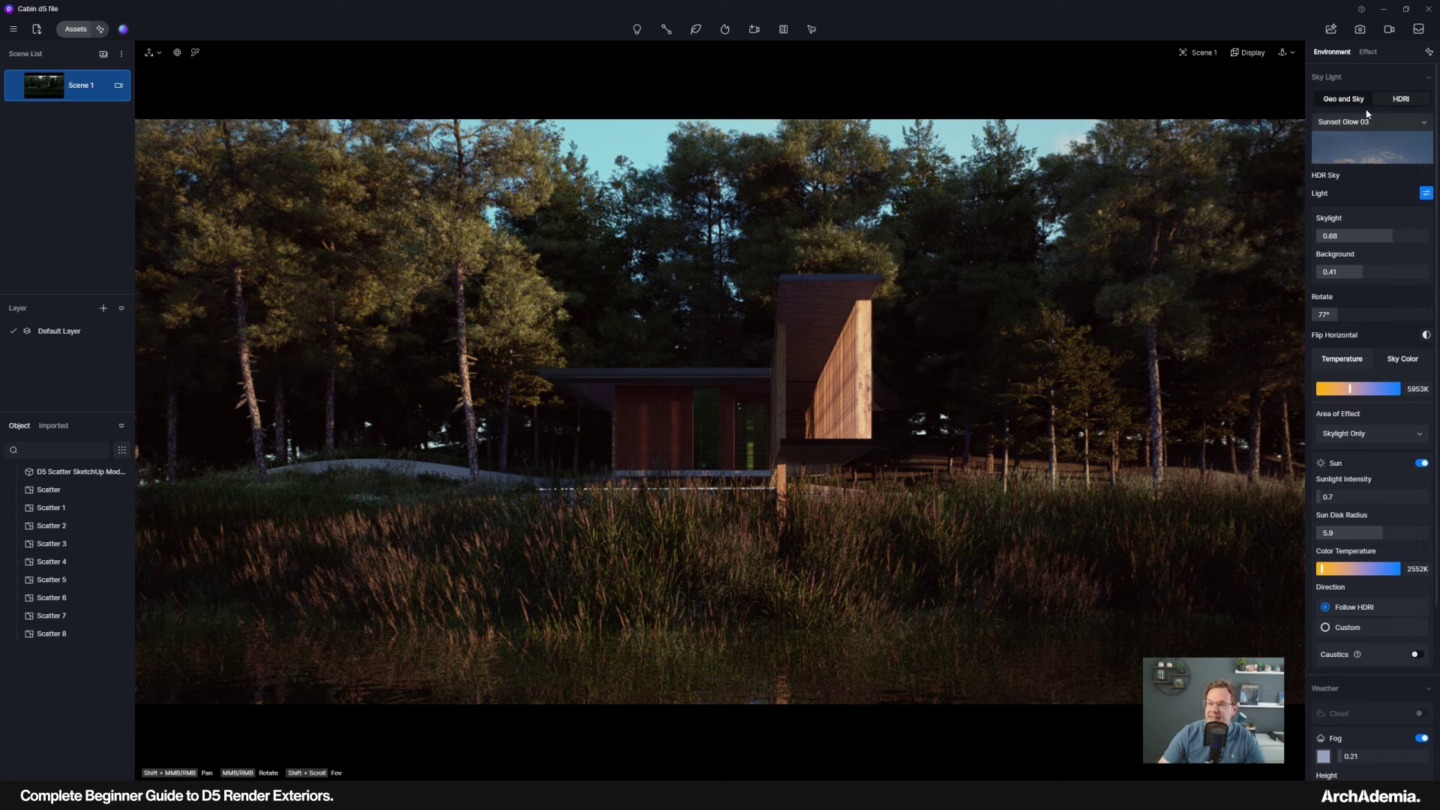
Raise the fog amount to 2.25 and set its volume light scattering to 0.5.
{"action": "scroll", "coordinate": [1398, 264], "scroll_direction": "down", "scroll_amount": 3}
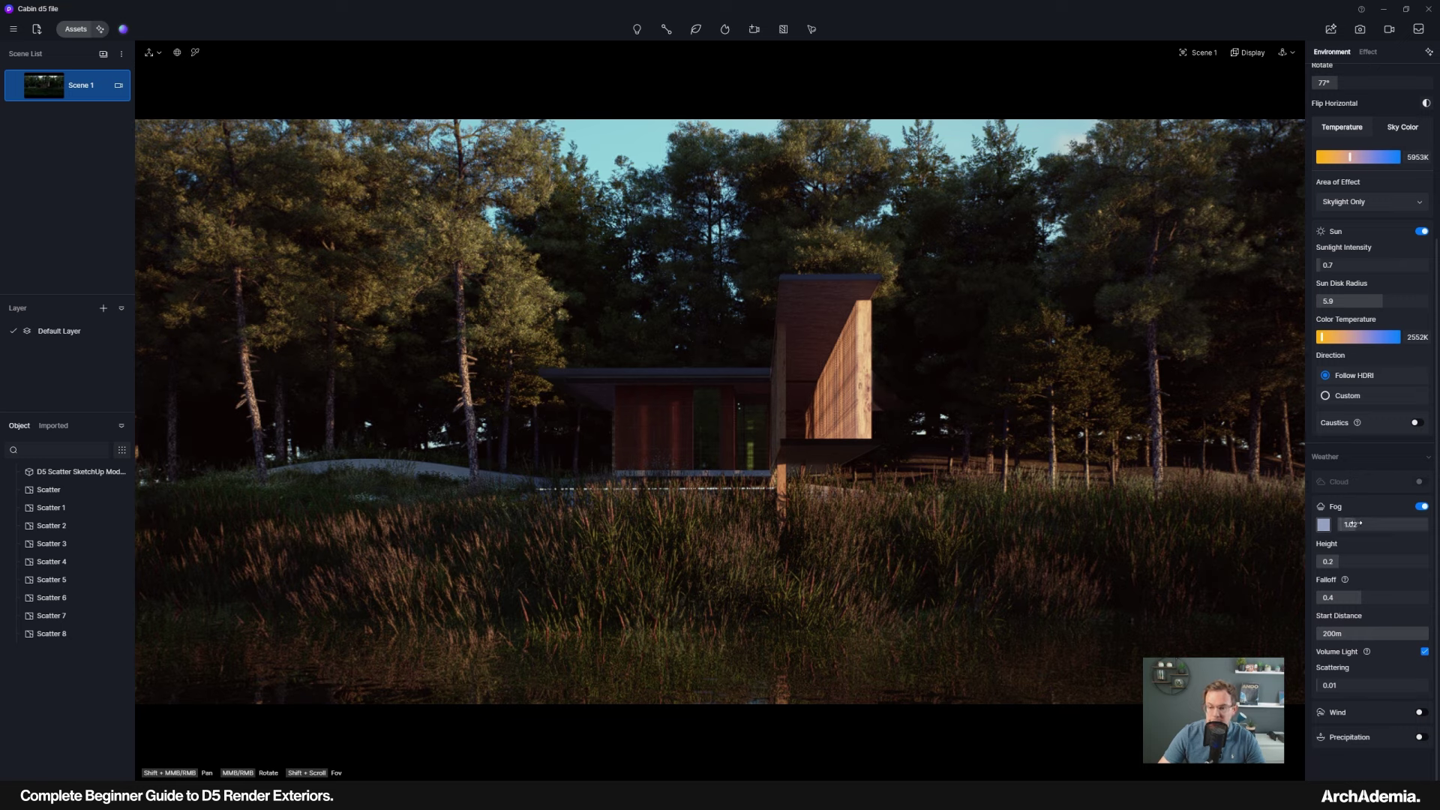
{"action": "mouse_move", "coordinate": [1351, 525]}
{"action": "left_mouse_down"}
{"action": "mouse_move", "coordinate": [1427, 527]}
{"action": "mouse_move", "coordinate": [1379, 525]}
{"action": "left_mouse_up"}
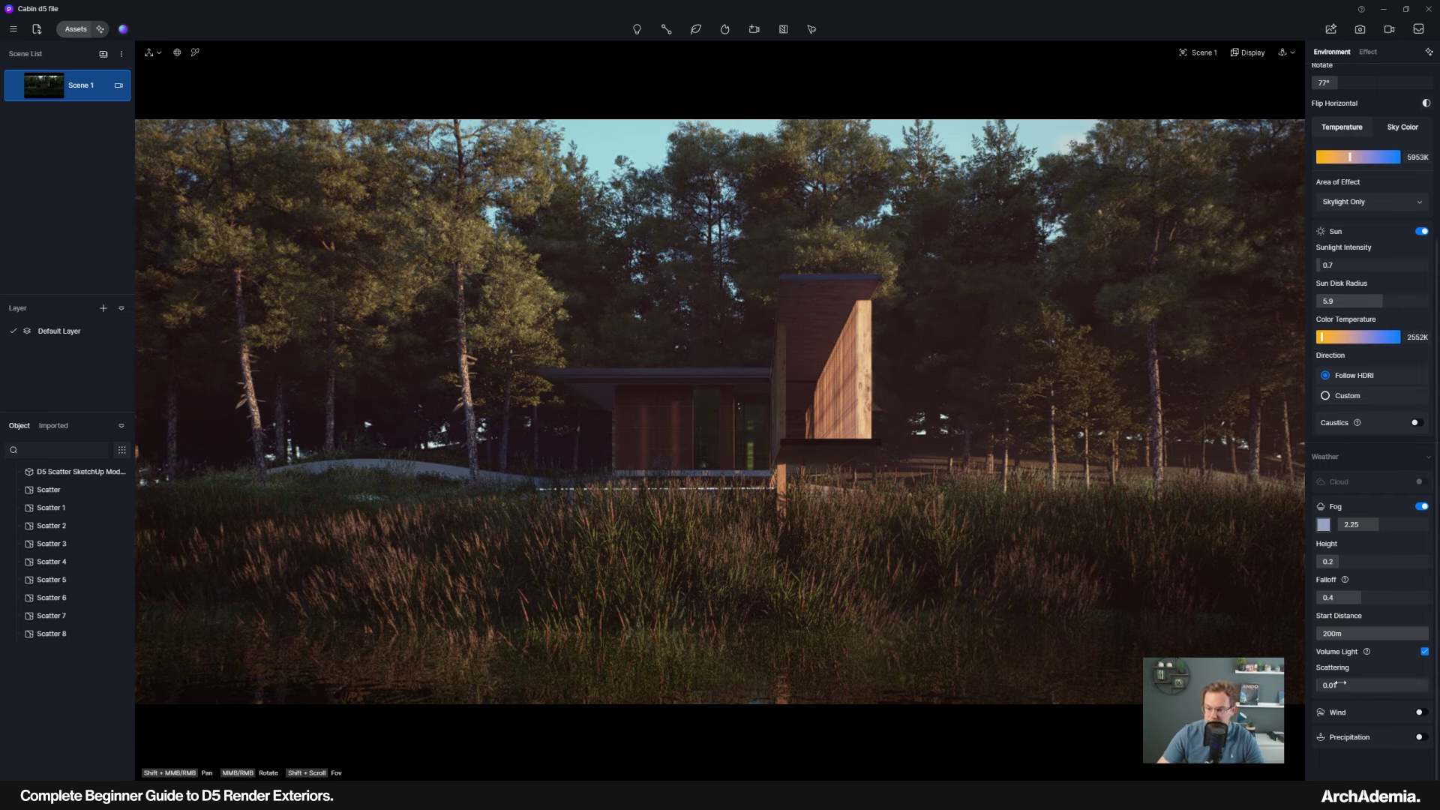
{"action": "left_click_drag", "start_coordinate": [1337, 683], "coordinate": [1421, 686]}
{"action": "mouse_move", "coordinate": [1368, 650]}
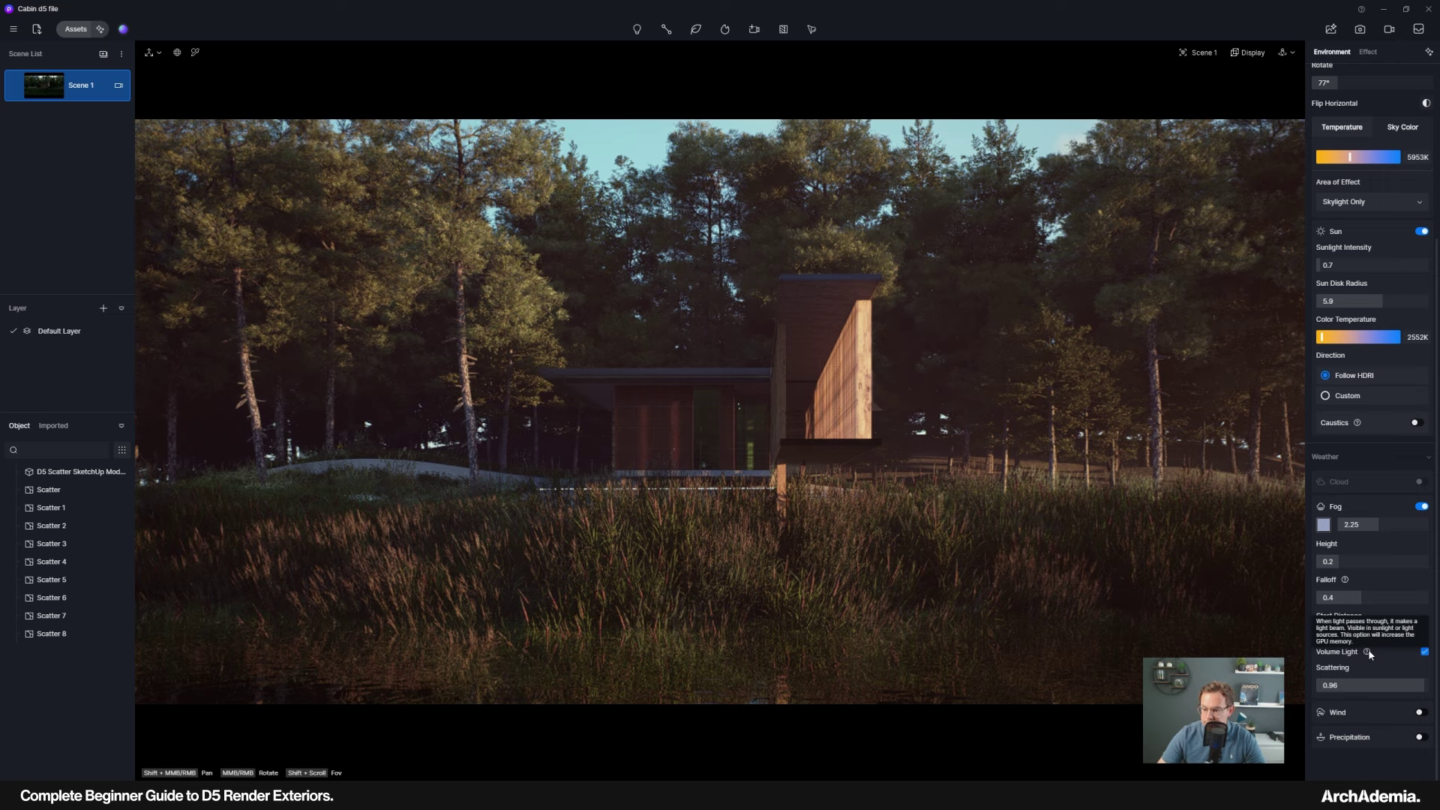
{"action": "double_click", "coordinate": [1362, 686]}
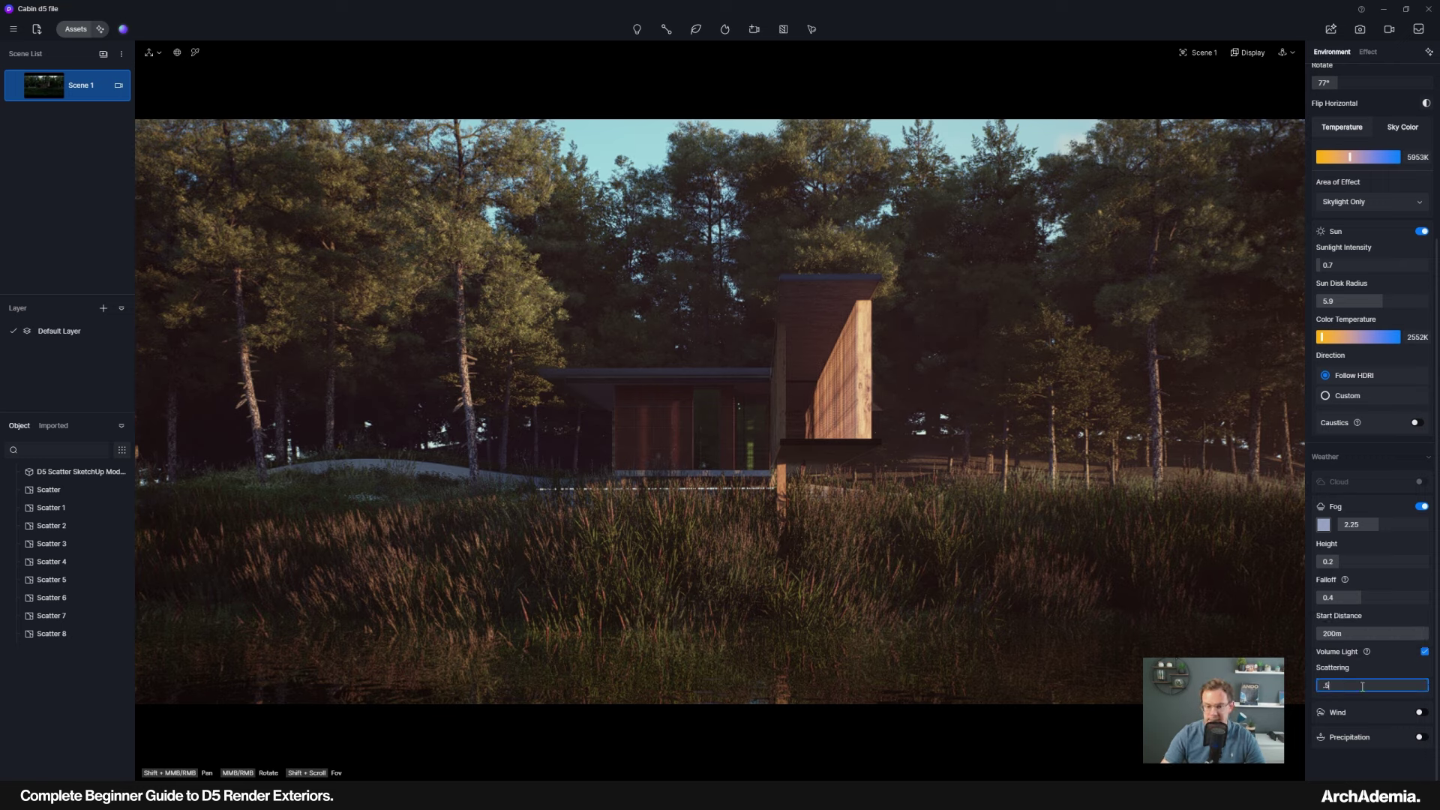
{"action": "key", "text": "Return"}
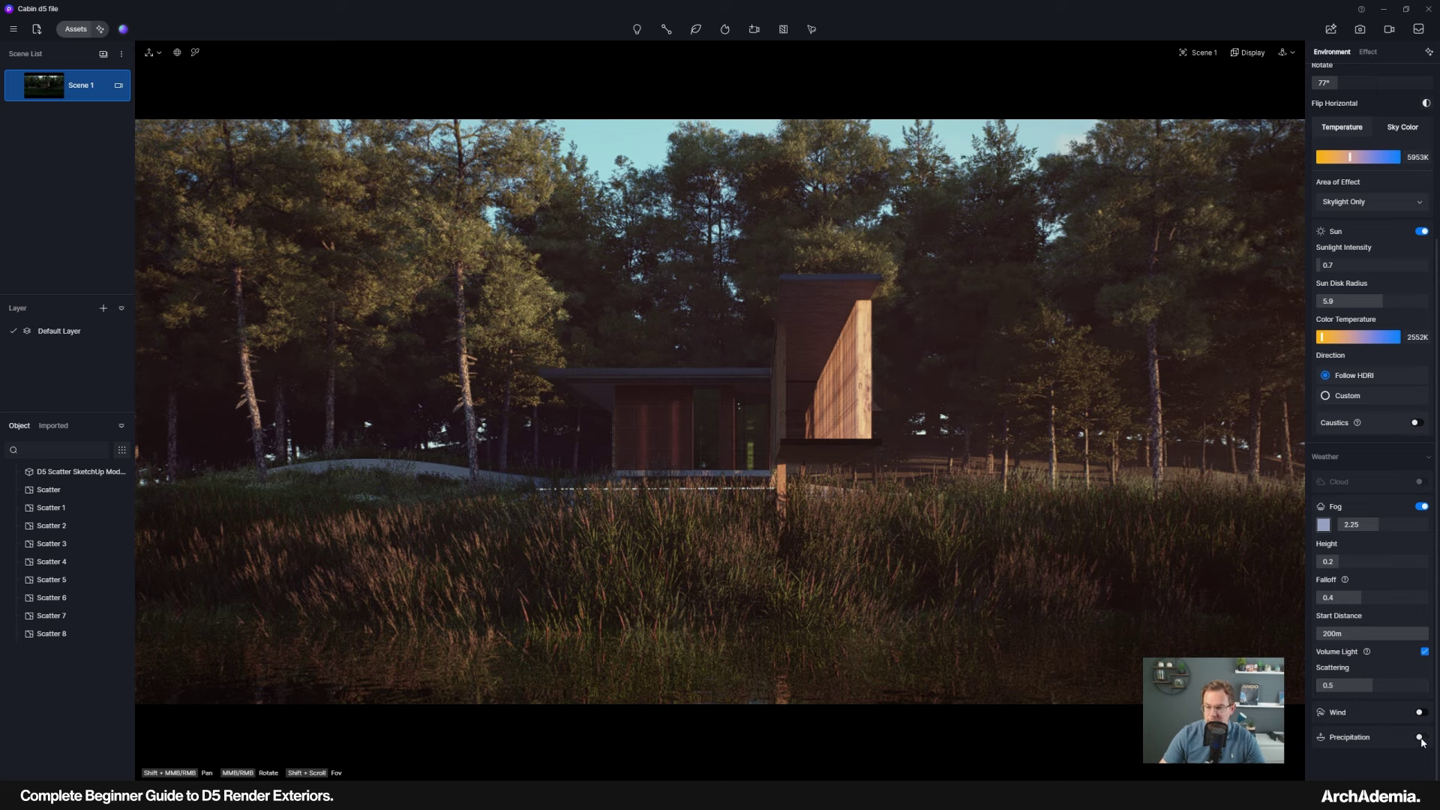
Enable wind in the weather settings and set its strength to 0.2.
{"action": "left_click", "coordinate": [1420, 712]}
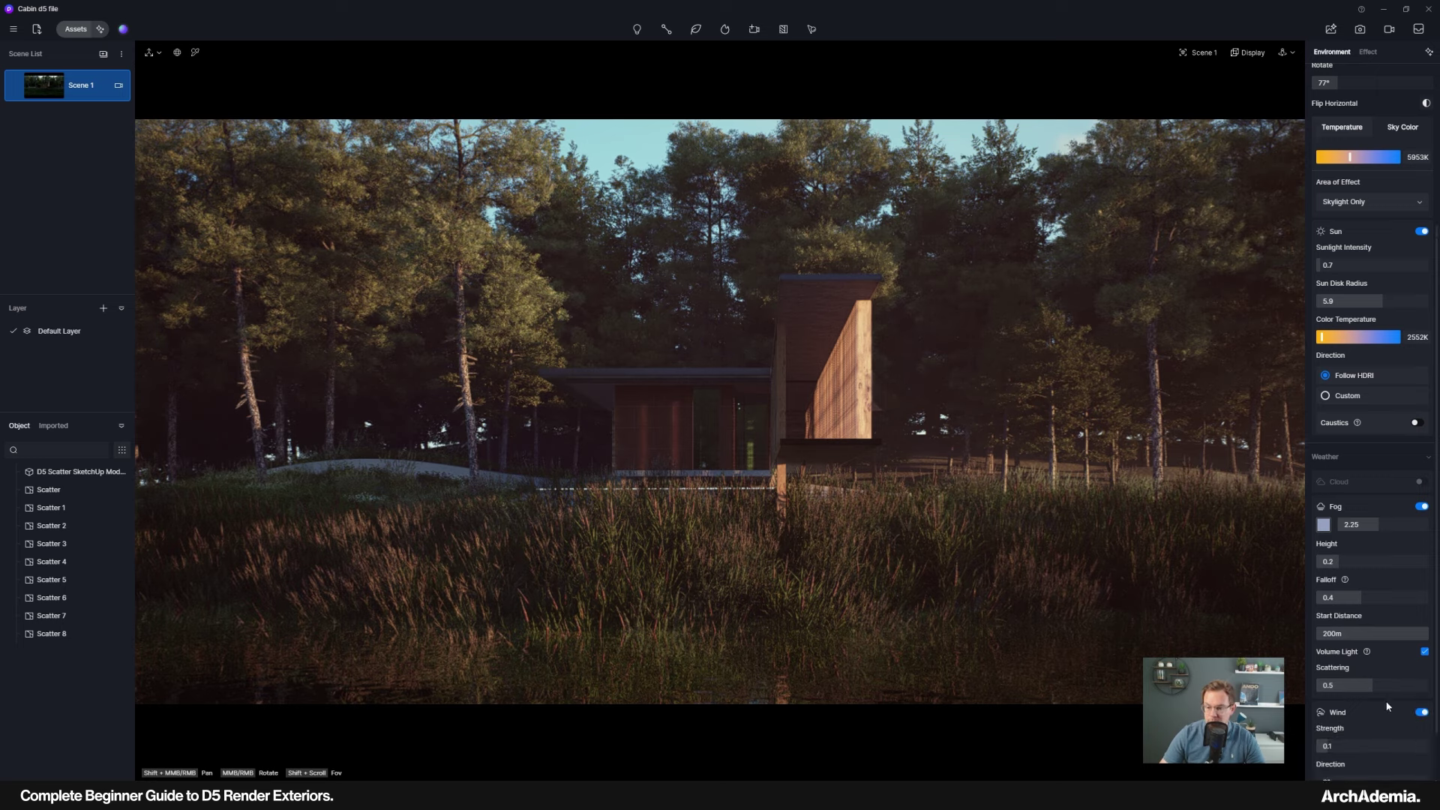
{"action": "scroll", "coordinate": [1387, 707], "scroll_direction": "down", "scroll_amount": 2}
{"action": "left_click", "coordinate": [1366, 673]}
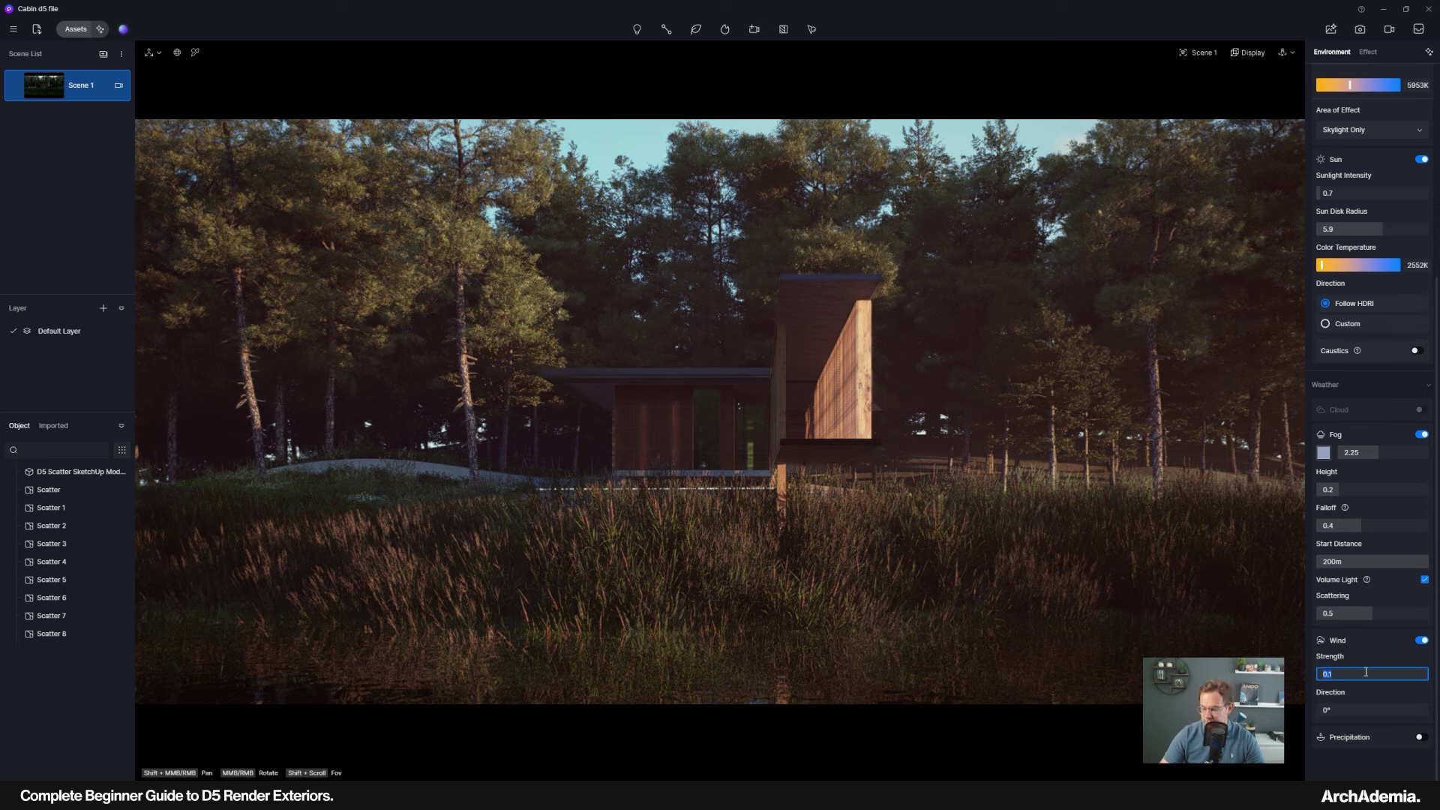
{"action": "type", "text": ".2"}
{"action": "key", "text": "Return"}
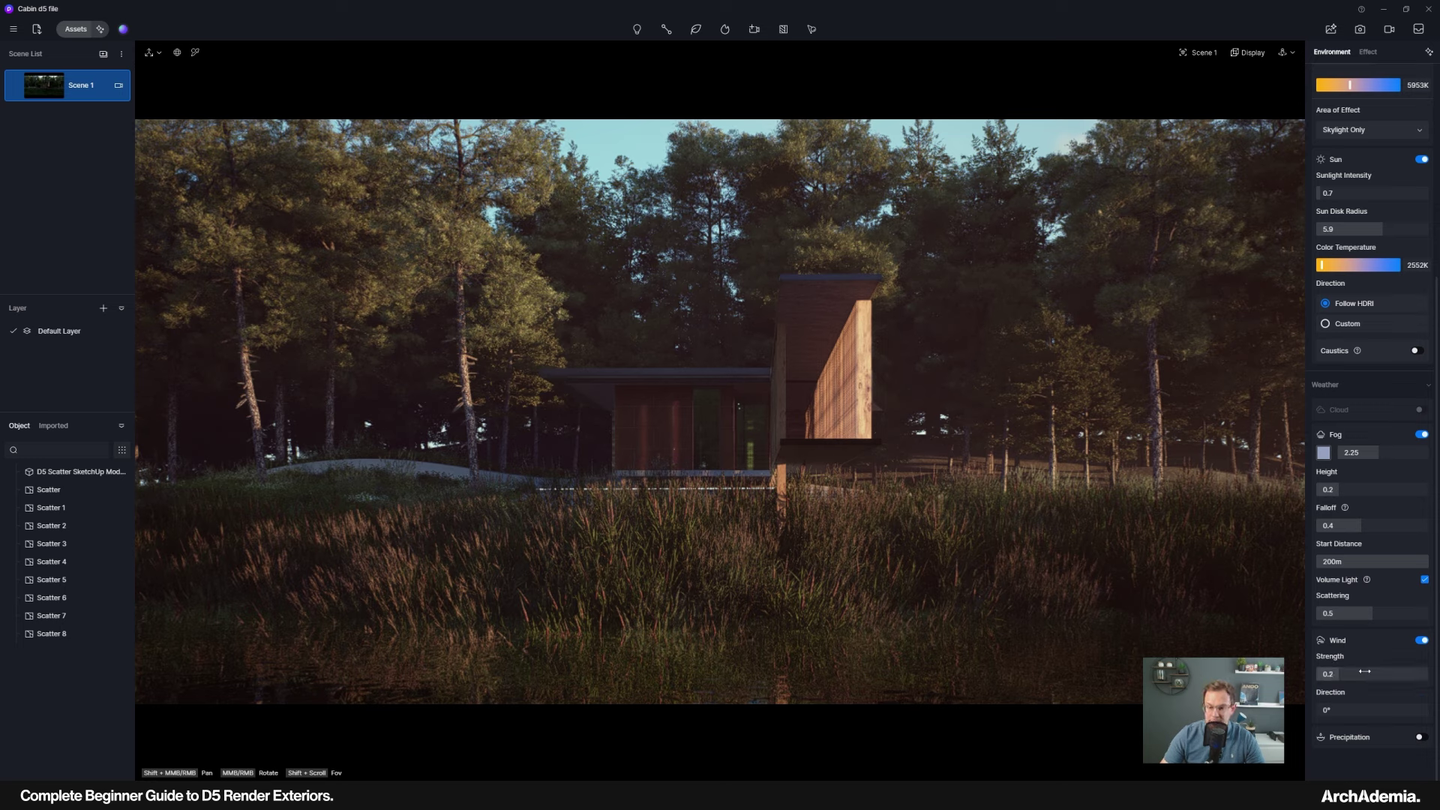
Enable precipitation in the weather settings and set its strength to 0.2.
{"action": "left_click", "coordinate": [1420, 738]}
{"action": "scroll", "coordinate": [1383, 644], "scroll_direction": "down", "scroll_amount": 4}
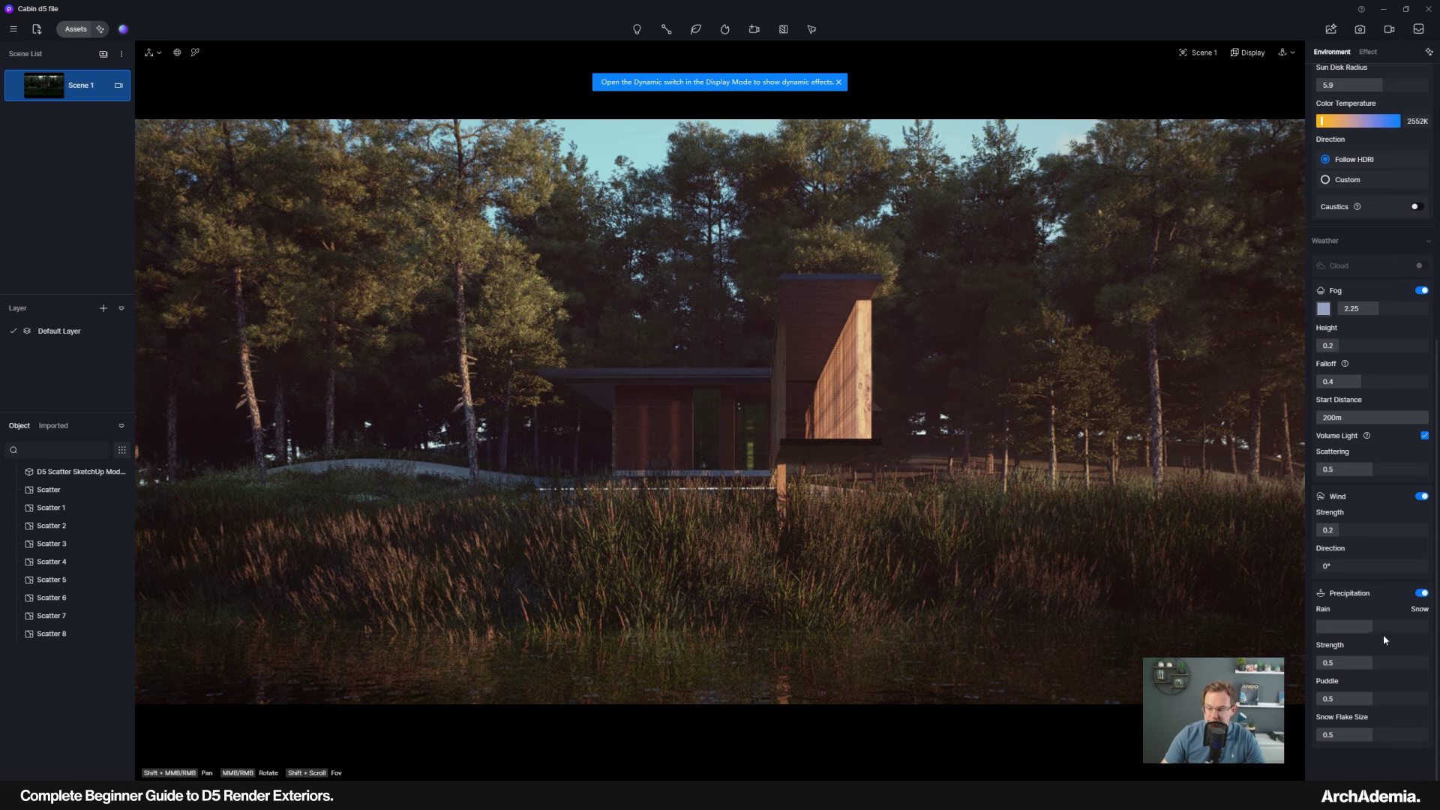
{"action": "left_click", "coordinate": [1363, 663]}
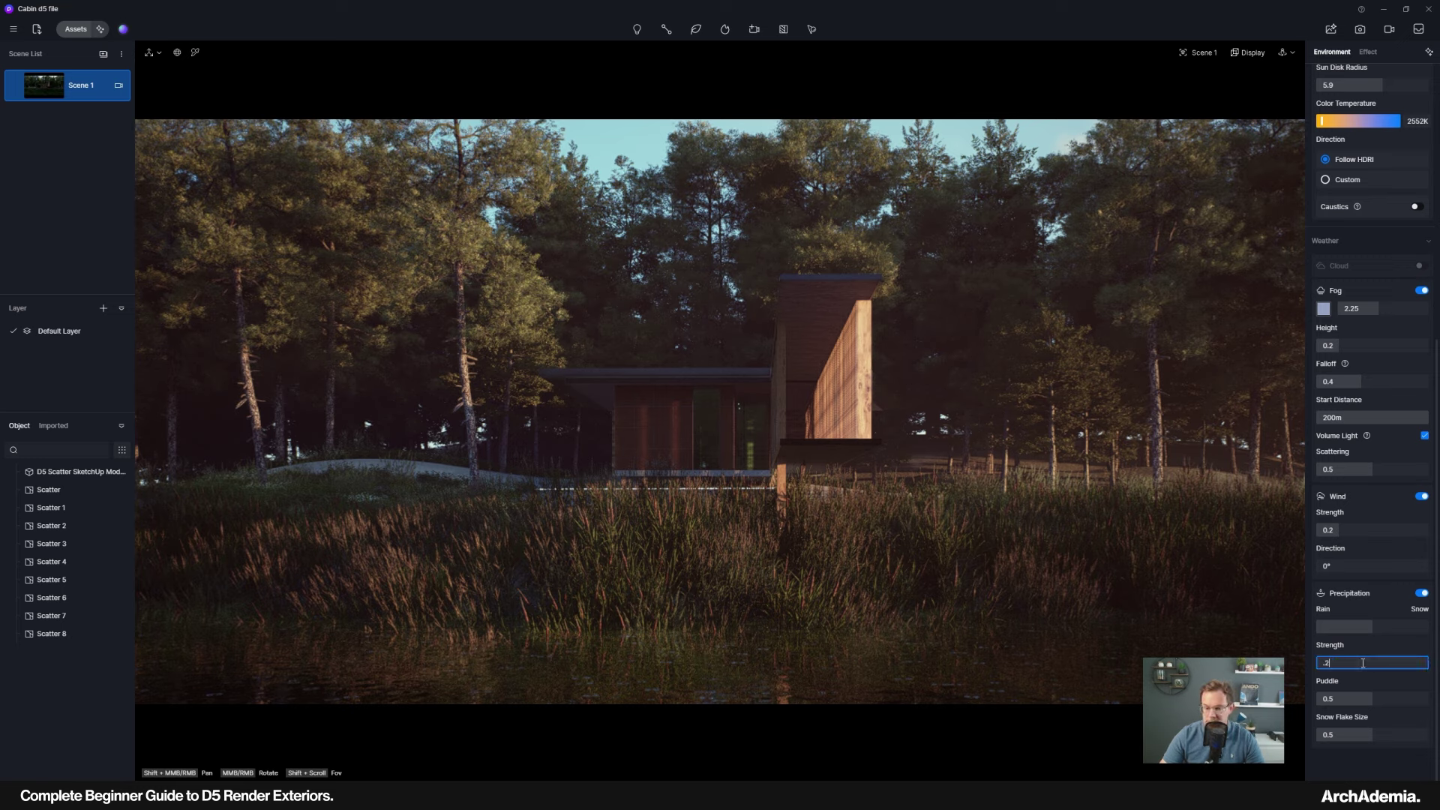
{"action": "type", "text": ".2"}
{"action": "key", "text": "Return"}
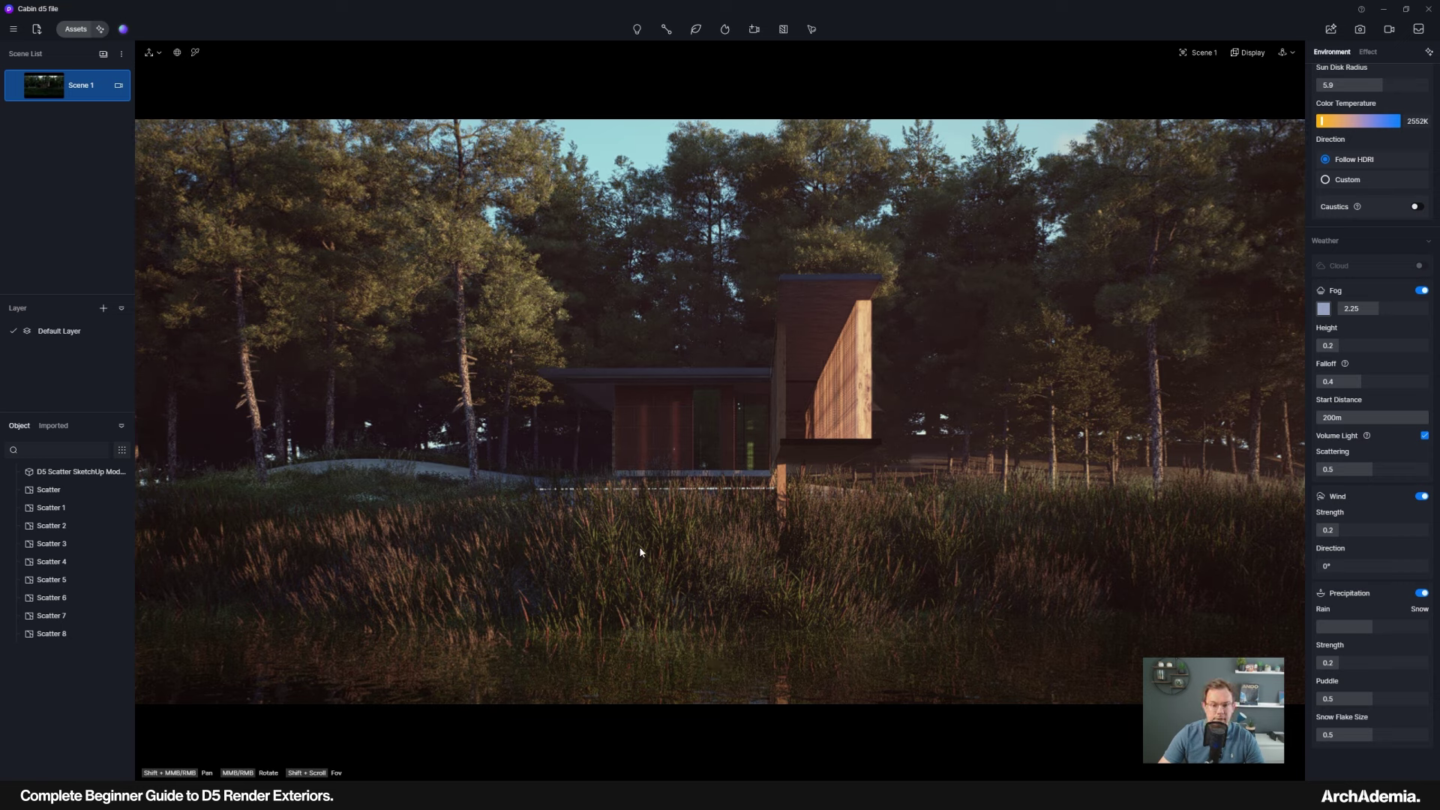
Save the cabin project file with the new weather settings.
{"action": "left_click", "coordinate": [13, 29]}
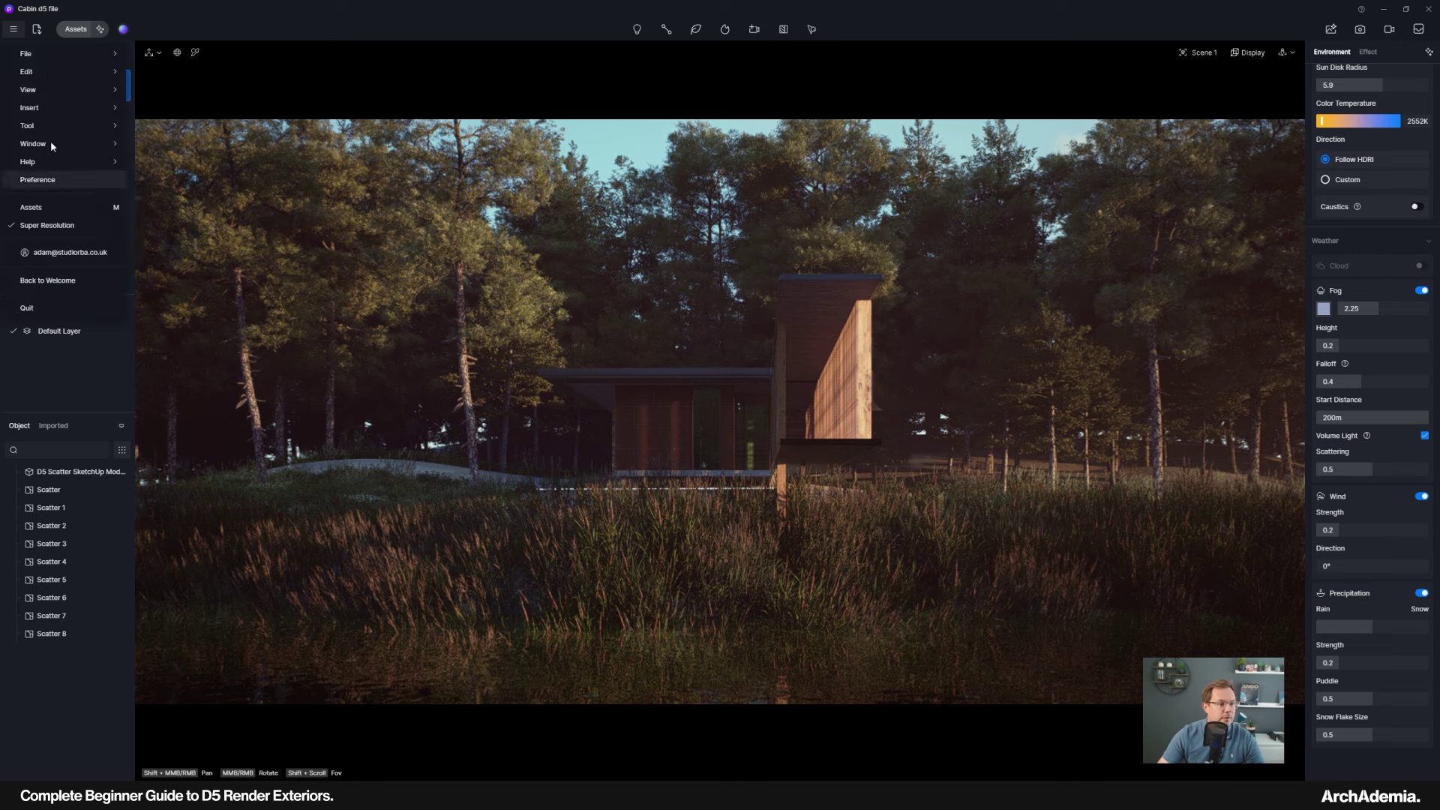
{"action": "mouse_move", "coordinate": [51, 53]}
{"action": "left_click", "coordinate": [166, 119]}
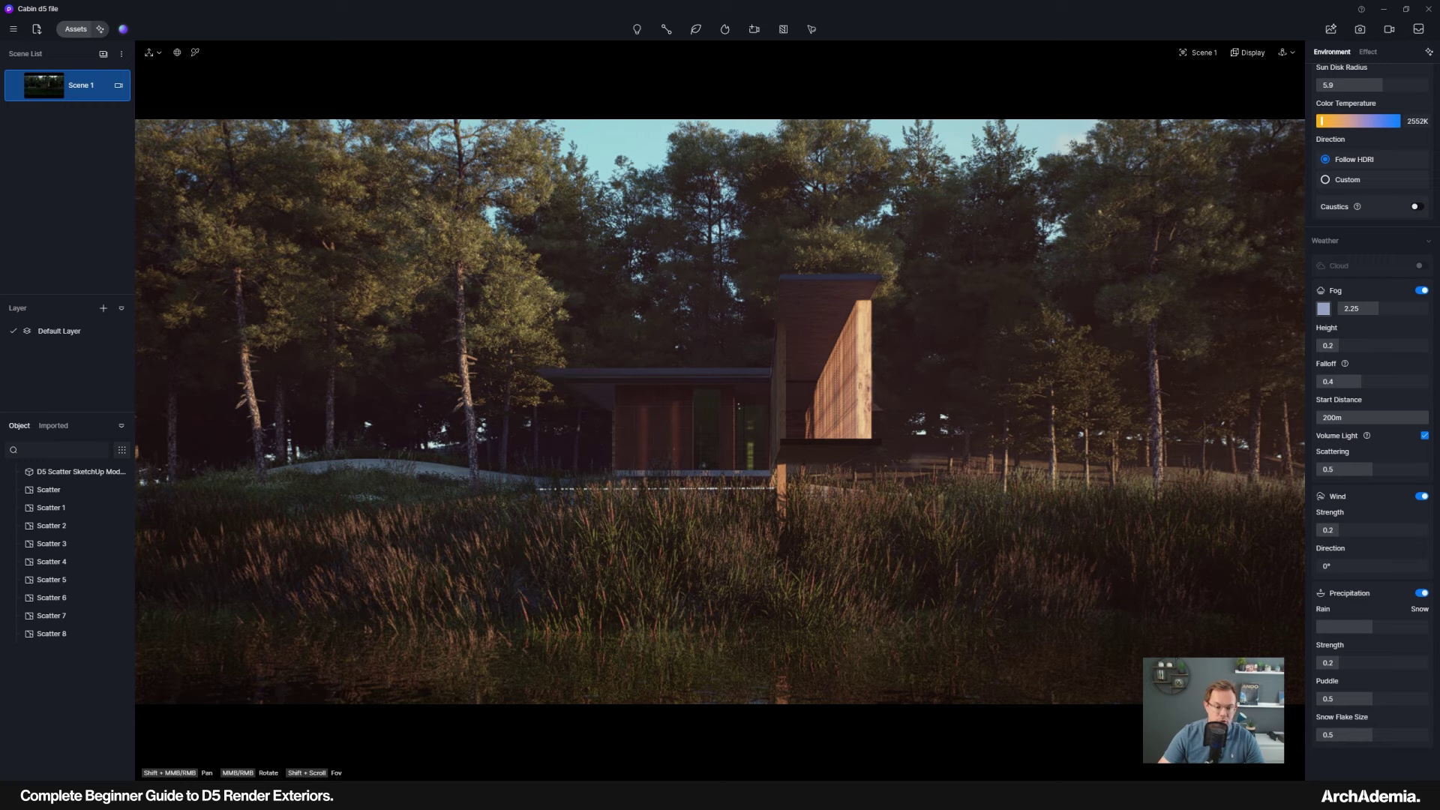
Switch to File Explorer and delete the existing files in the CGIs folder.
{"action": "left_click", "coordinate": [633, 795]}
{"action": "double_click", "coordinate": [474, 201]}
{"action": "left_click_drag", "start_coordinate": [876, 386], "coordinate": [522, 277]}
{"action": "key", "text": "Delete"}
{"action": "left_click", "coordinate": [1070, 102]}
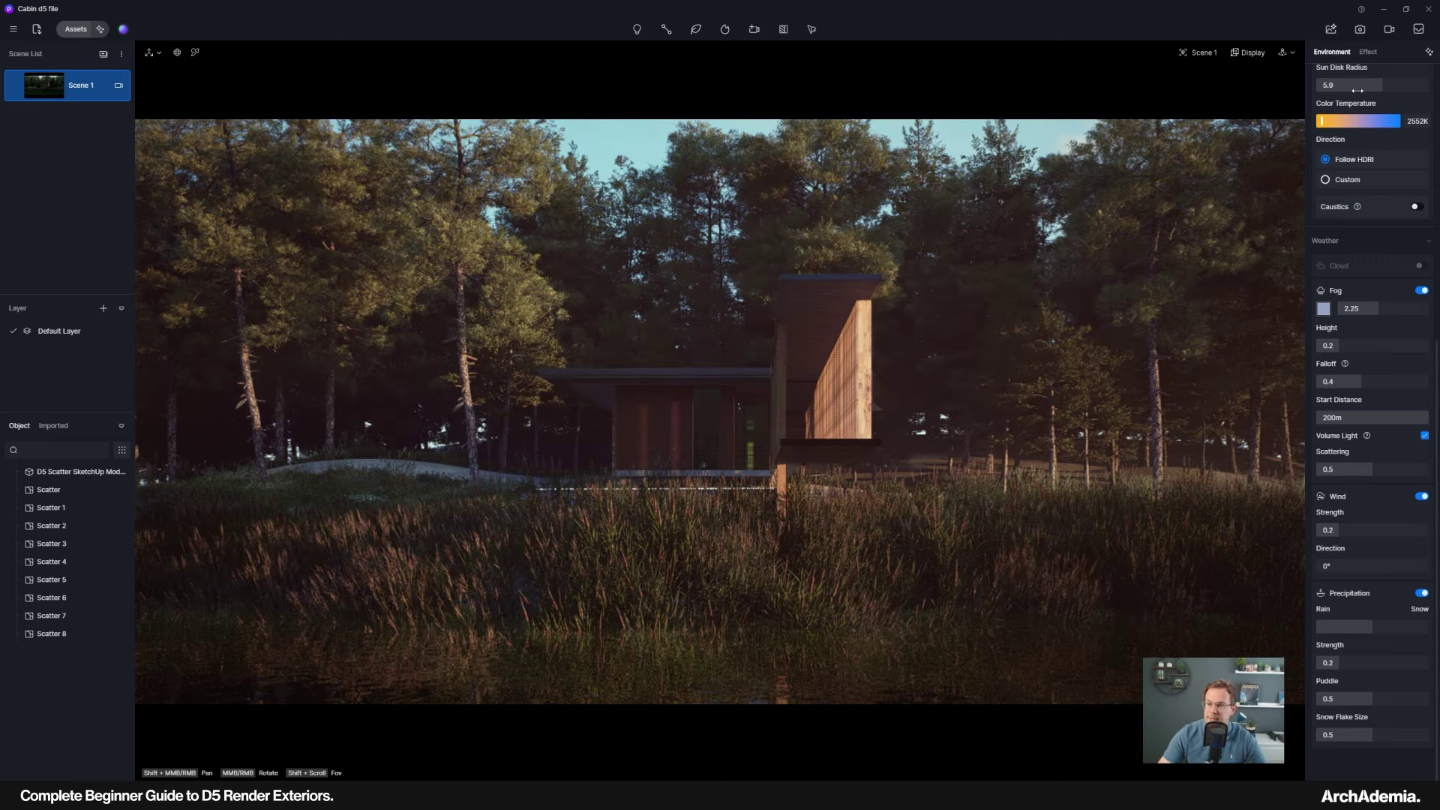
Render the current view as a 4000 x 2000 PNG image named Scene 1 in the CGIs folder.
{"action": "left_click", "coordinate": [1360, 29]}
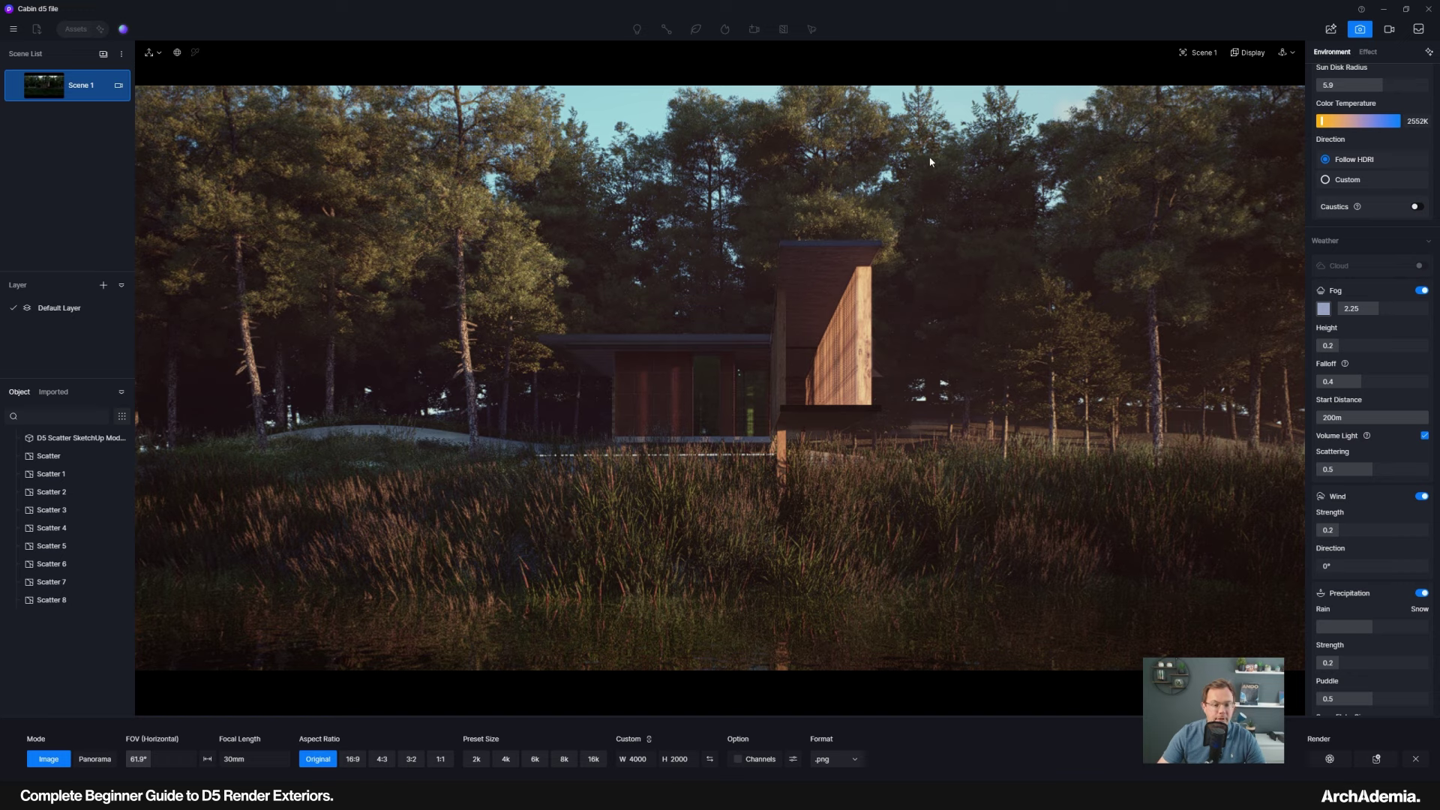
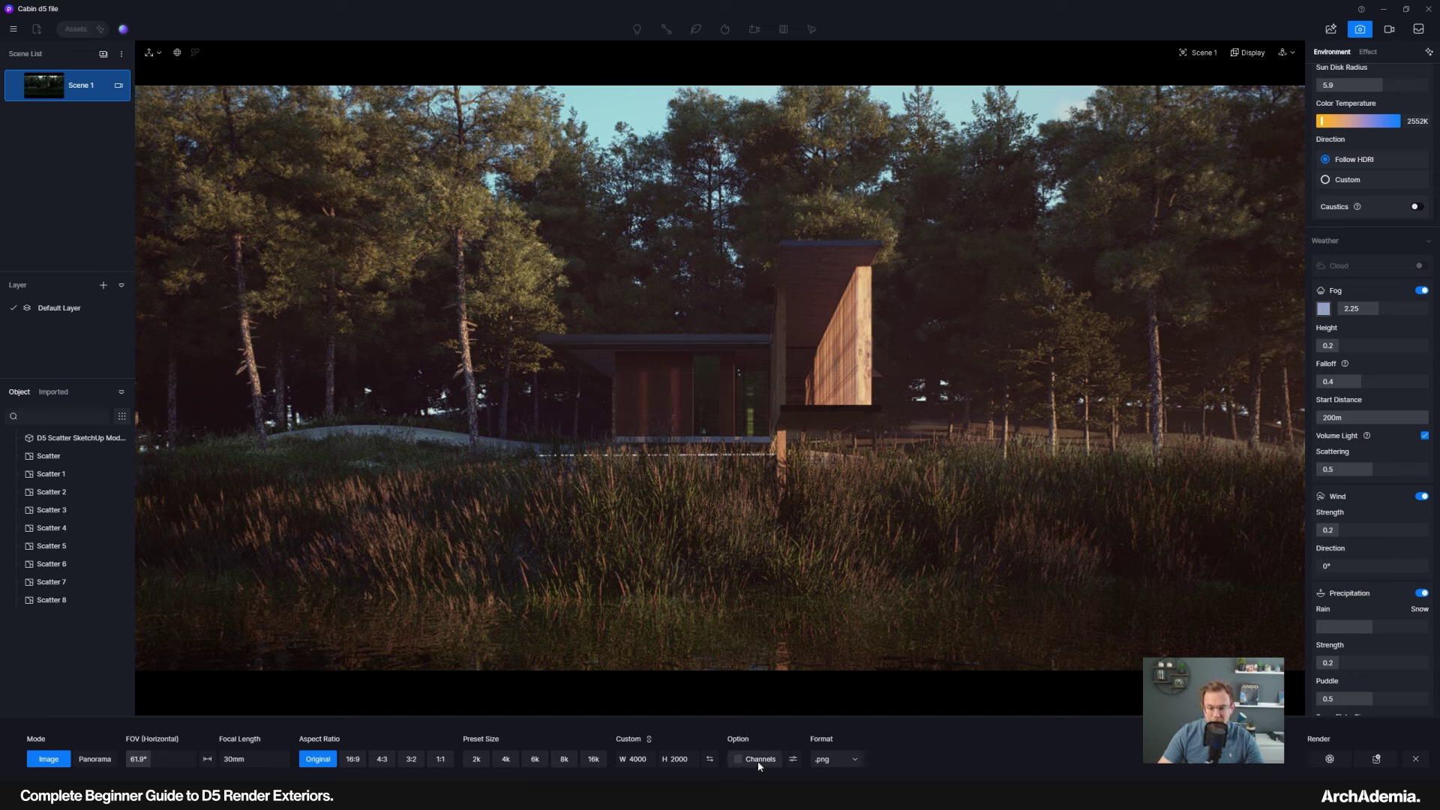
{"action": "left_click", "coordinate": [1377, 759]}
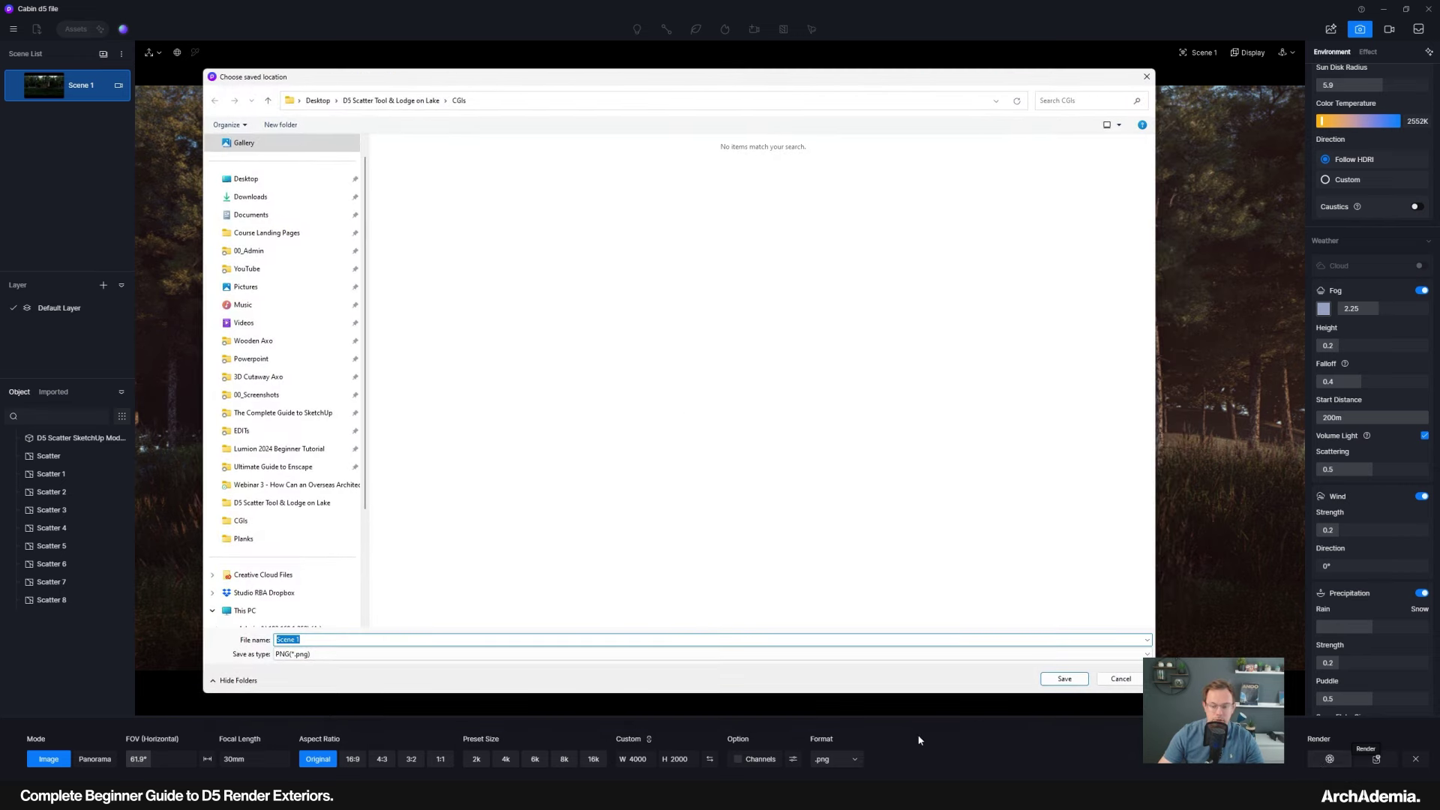
{"action": "left_click", "coordinate": [1065, 679]}
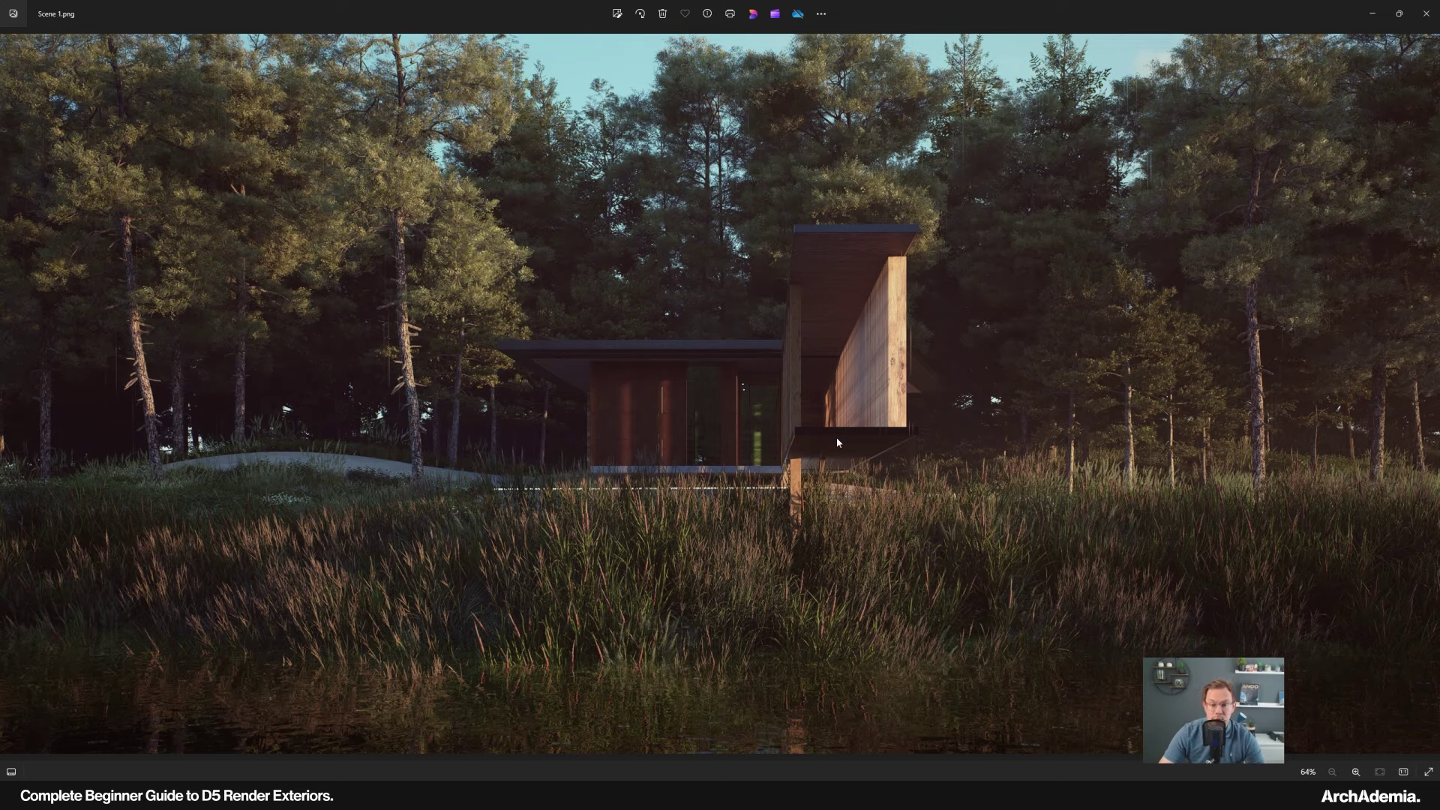
Inspect the rendered Scene 1.png up close around the raised timber volume and the path beside the cabin.
{"action": "scroll", "coordinate": [843, 293], "scroll_direction": "up", "scroll_amount": 5}
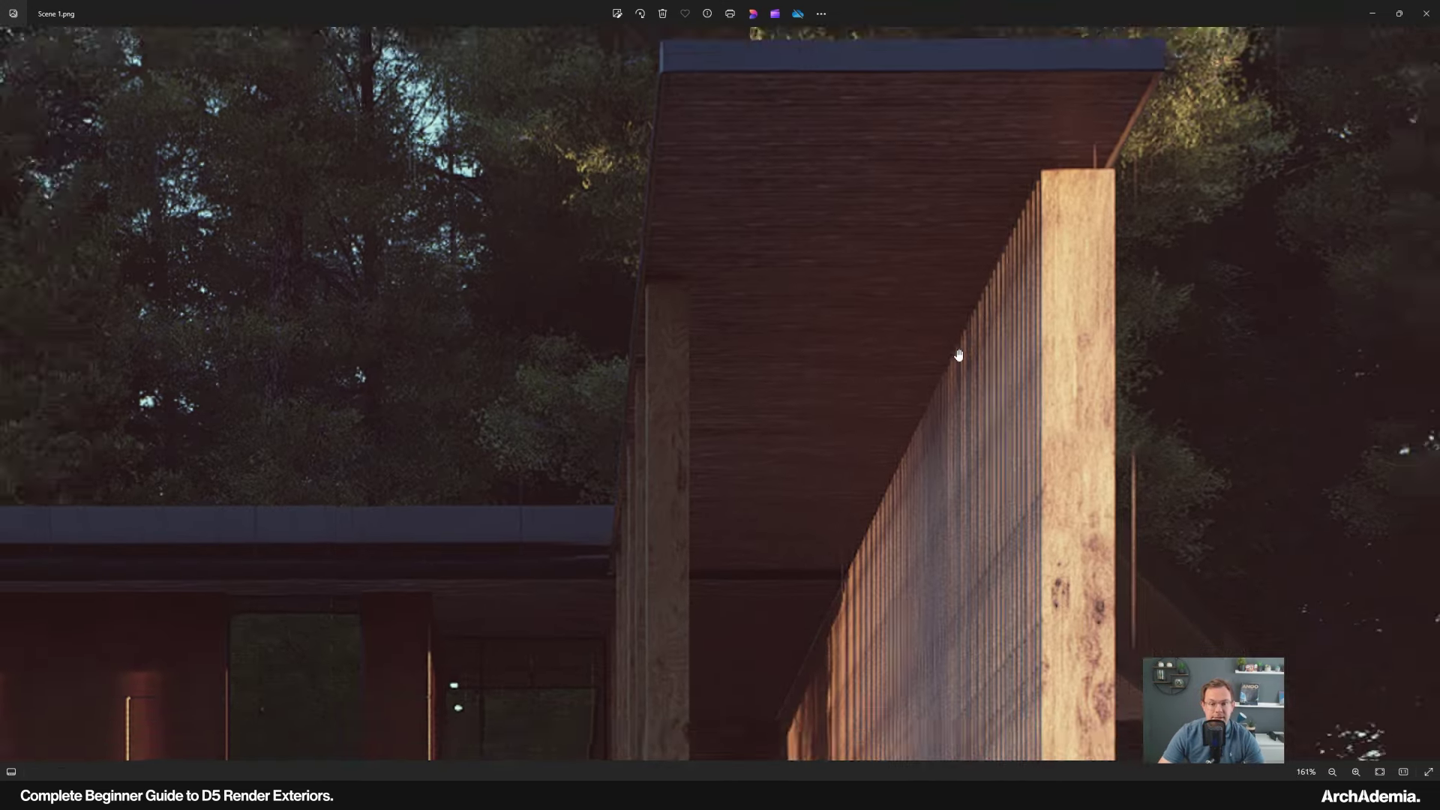
{"action": "scroll", "coordinate": [957, 353], "scroll_direction": "down", "scroll_amount": 5}
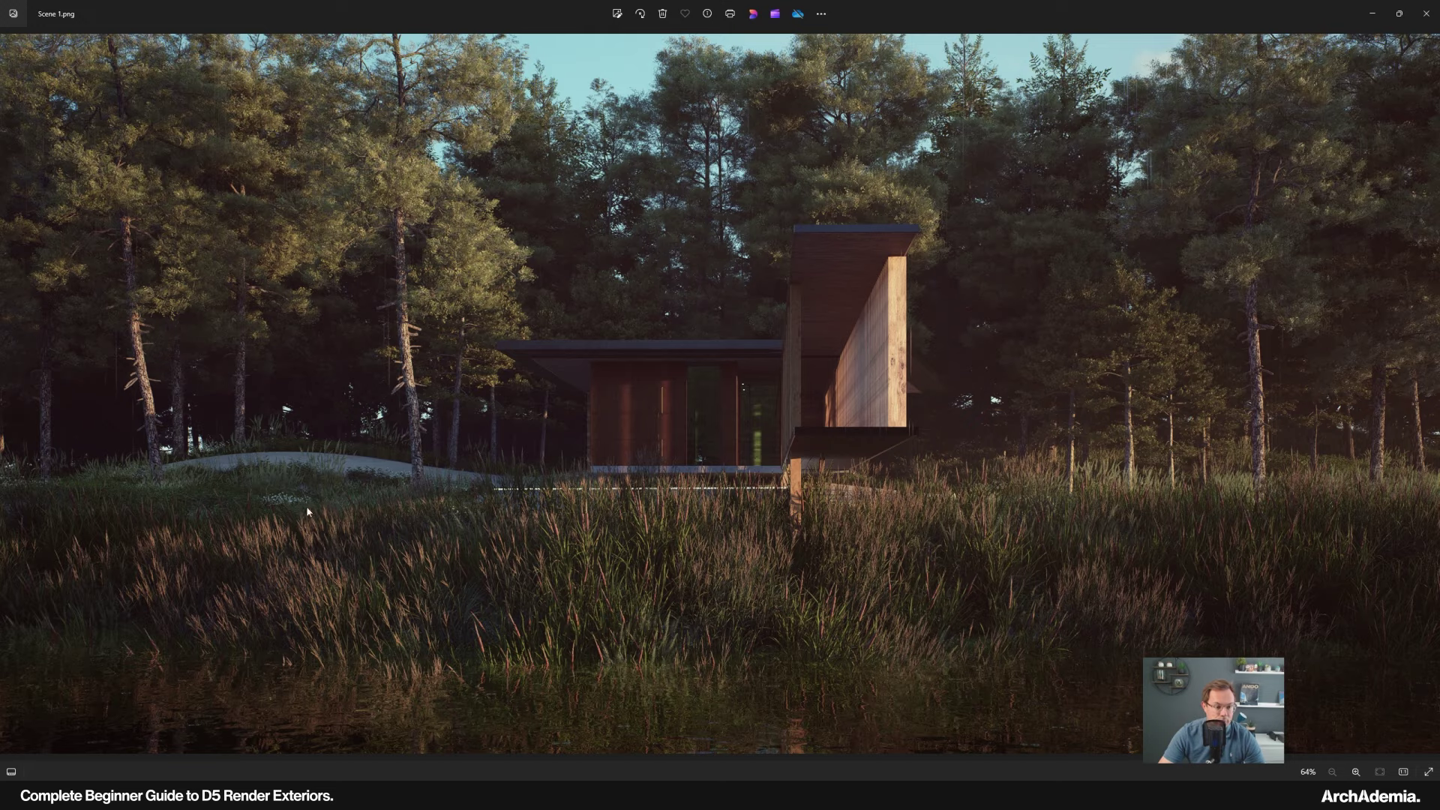
{"action": "scroll", "coordinate": [400, 472], "scroll_direction": "up", "scroll_amount": 4}
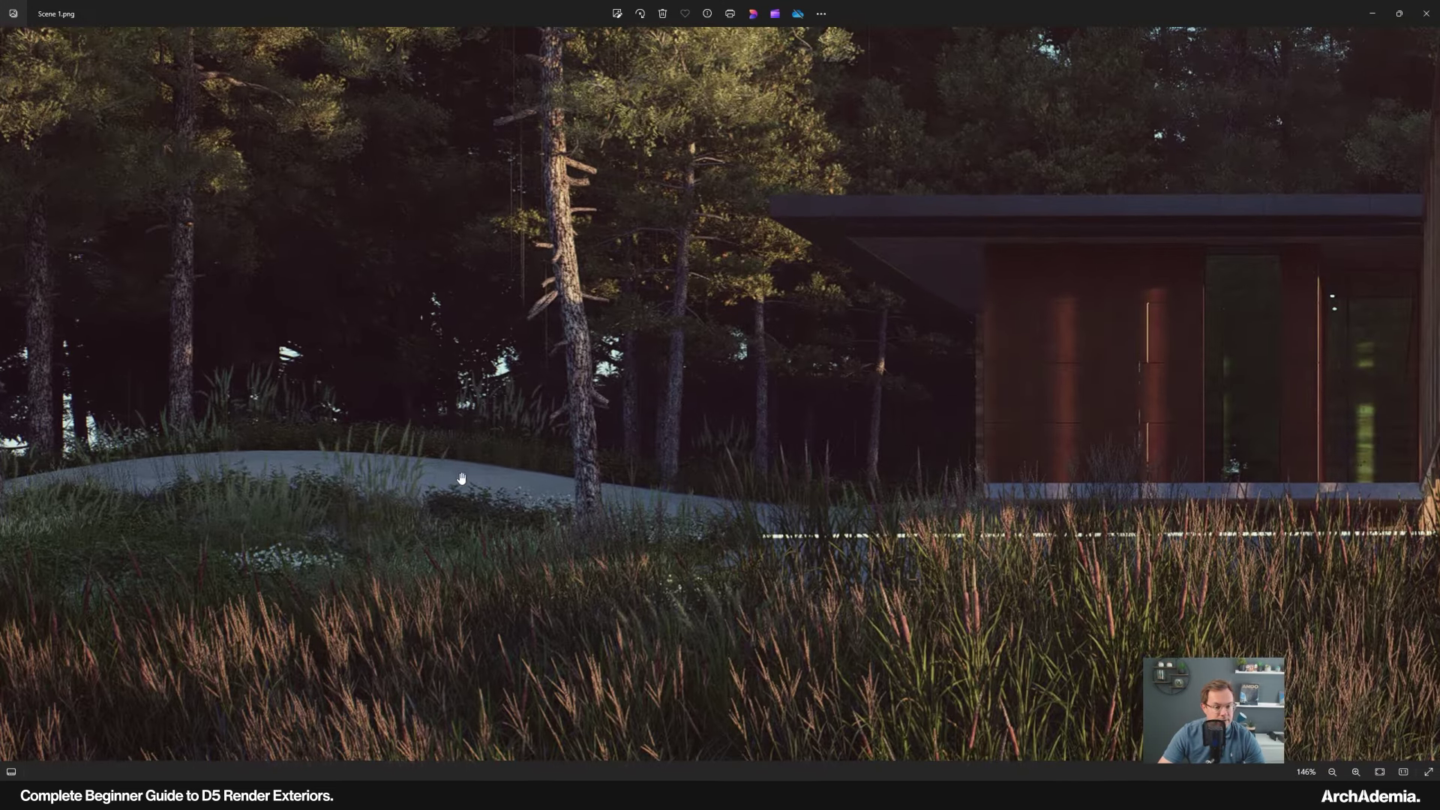
{"action": "scroll", "coordinate": [547, 495], "scroll_direction": "down", "scroll_amount": 4}
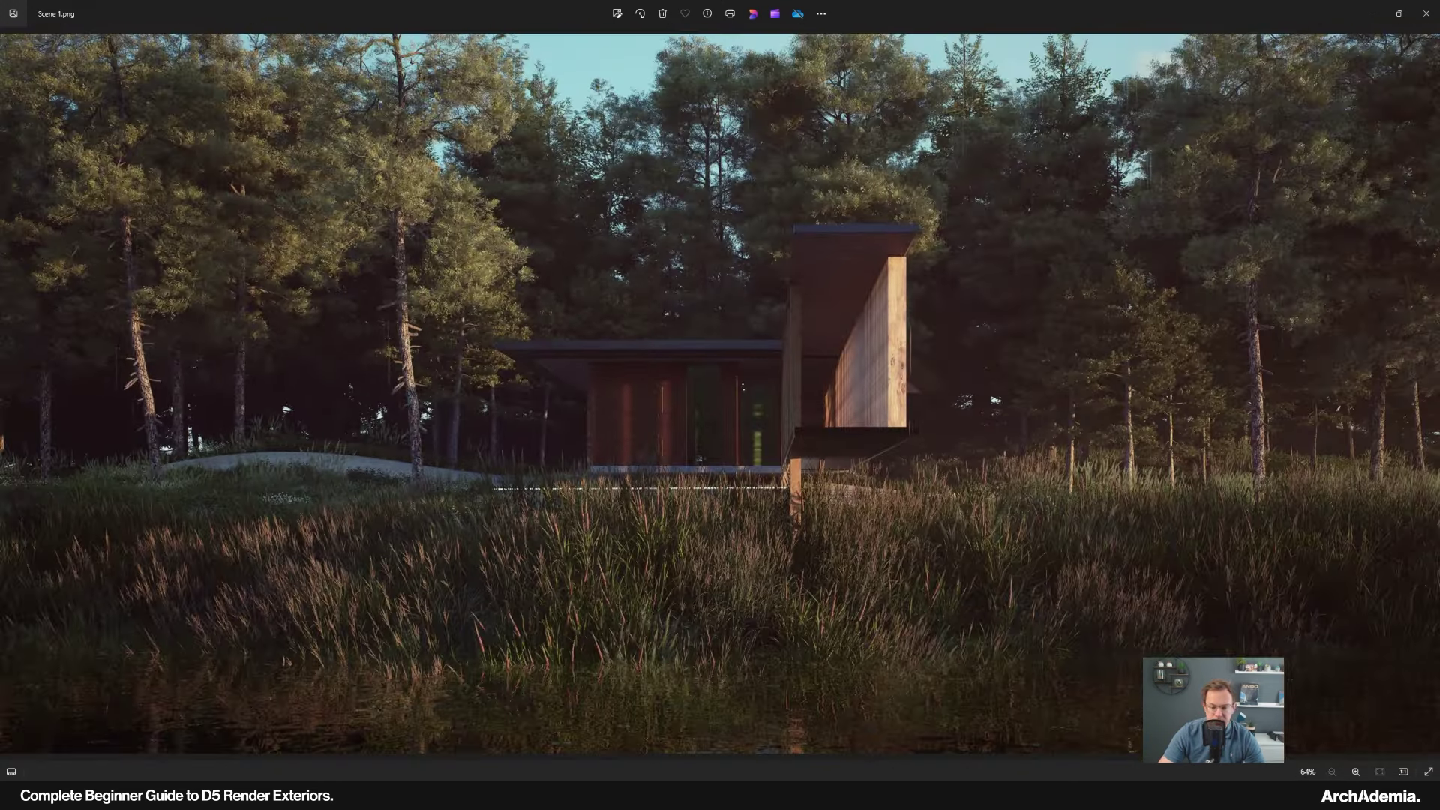
Switch back to D5 Render, reload the imported SketchUp model, and leave image rendering mode.
{"action": "key", "text": "alt+Tab"}
{"action": "left_click", "coordinate": [794, 409]}
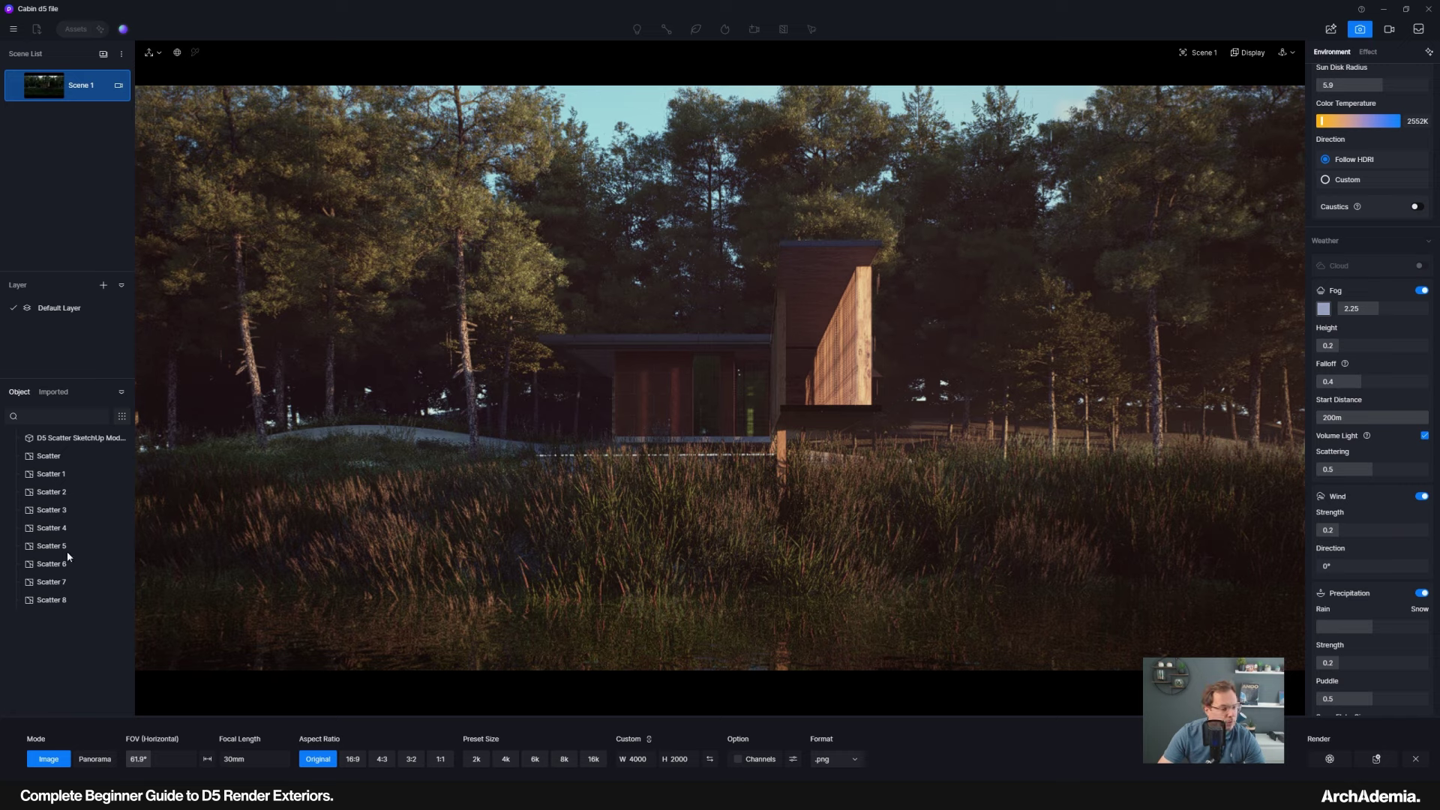
{"action": "right_click", "coordinate": [60, 439]}
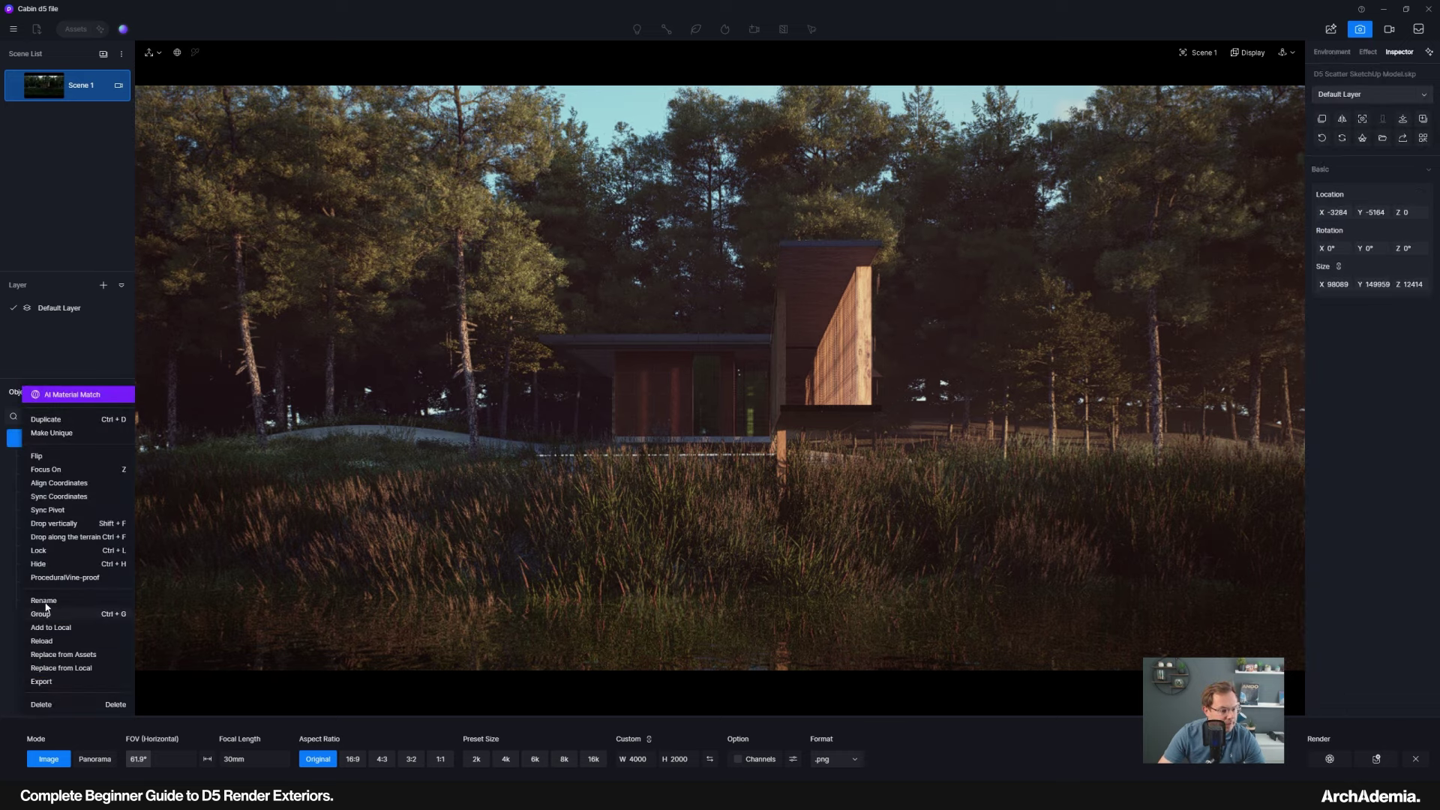
{"action": "left_click", "coordinate": [41, 642]}
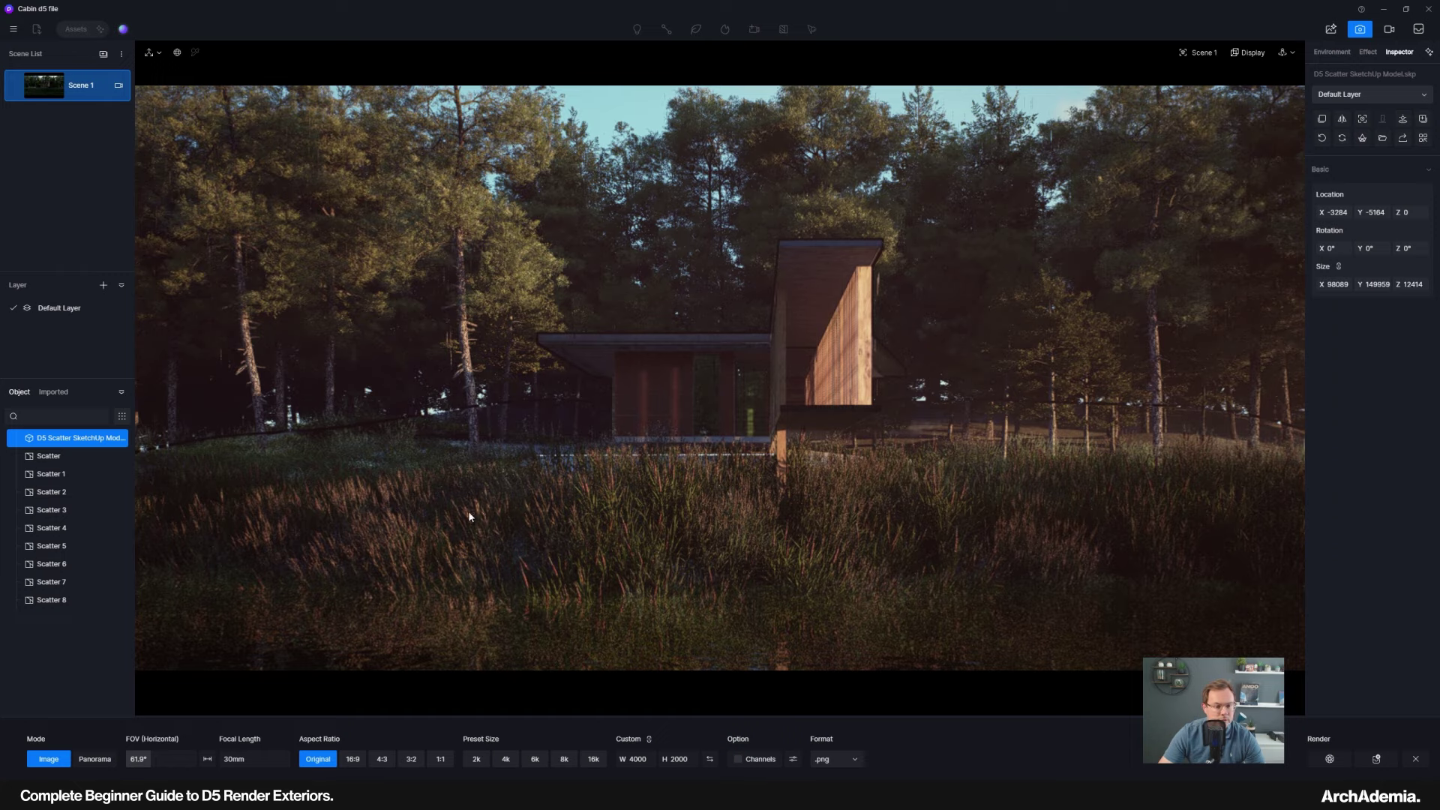
{"action": "left_click", "coordinate": [1359, 29]}
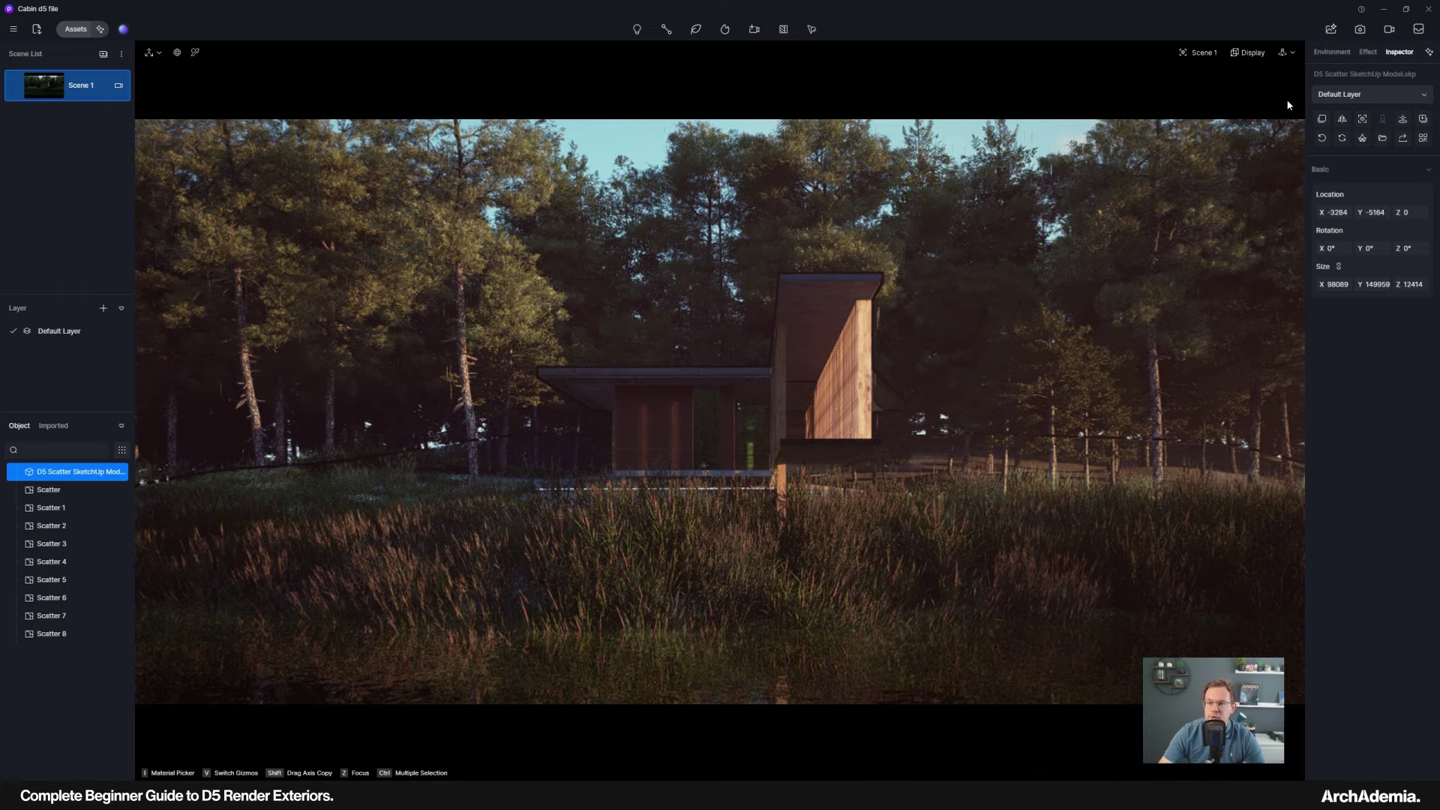
Examine the shoreline planting from outside the saved scene view and check the areas covered by Scatter 1 and Scatter 2.
{"action": "left_click", "coordinate": [1203, 52]}
{"action": "left_click", "coordinate": [1177, 301]}
{"action": "middle_click_drag", "start_coordinate": [676, 553], "coordinate": [1017, 538]}
{"action": "scroll", "coordinate": [878, 550], "scroll_direction": "down", "scroll_amount": 3}
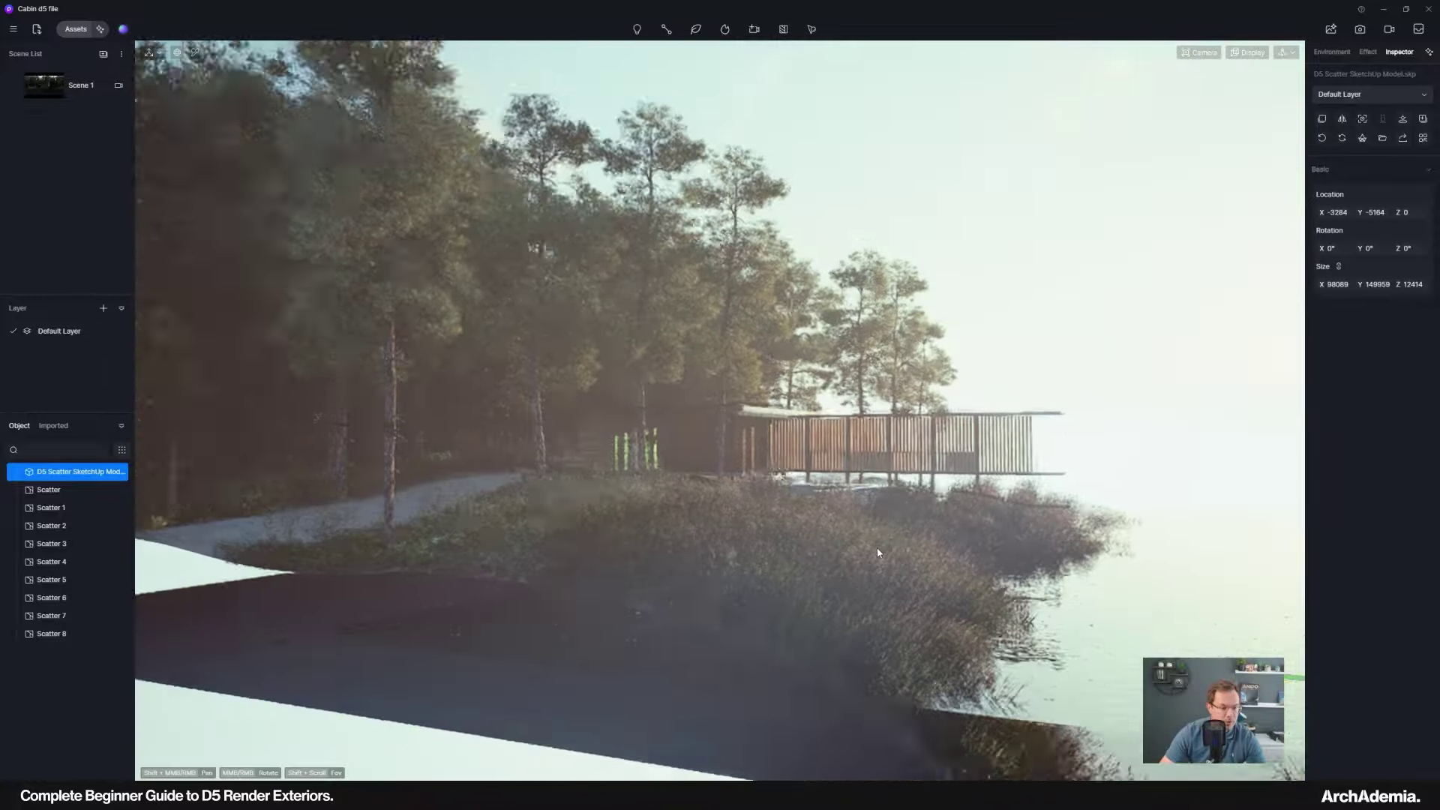
{"action": "middle_click_drag", "start_coordinate": [878, 550], "coordinate": [505, 509]}
{"action": "right_click_drag", "start_coordinate": [506, 509], "coordinate": [750, 502]}
{"action": "left_click", "coordinate": [53, 510]}
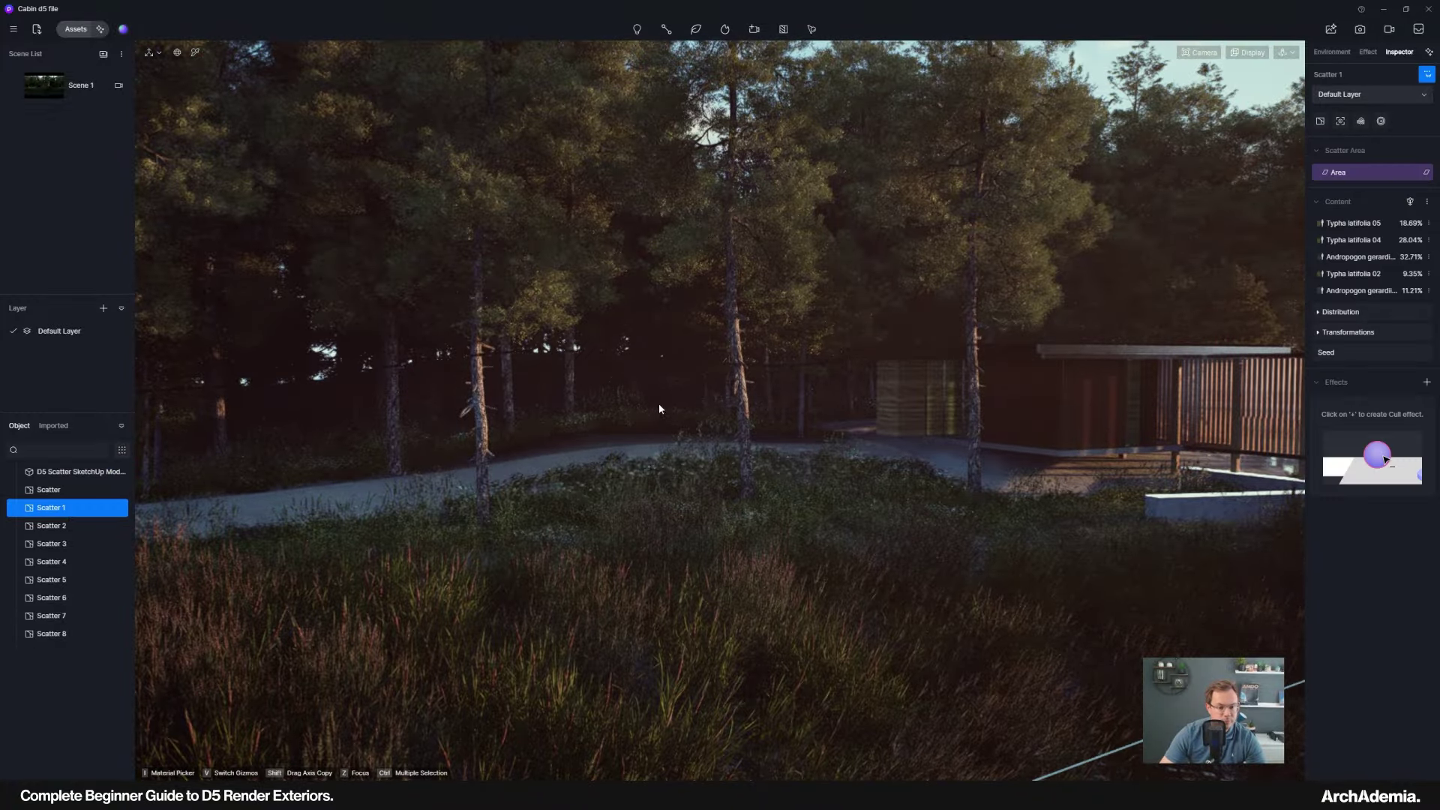
{"action": "key", "text": "z"}
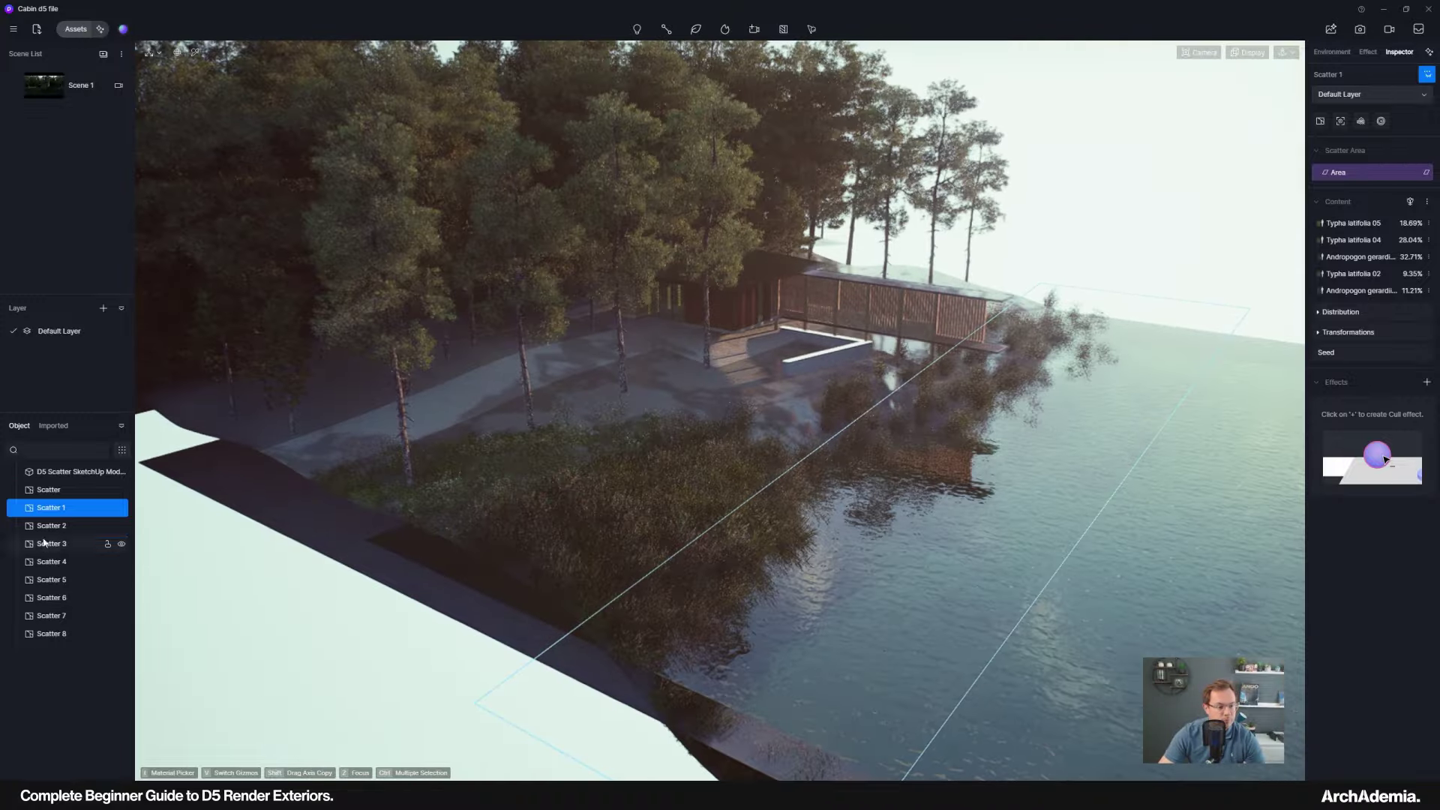
{"action": "left_click", "coordinate": [52, 526]}
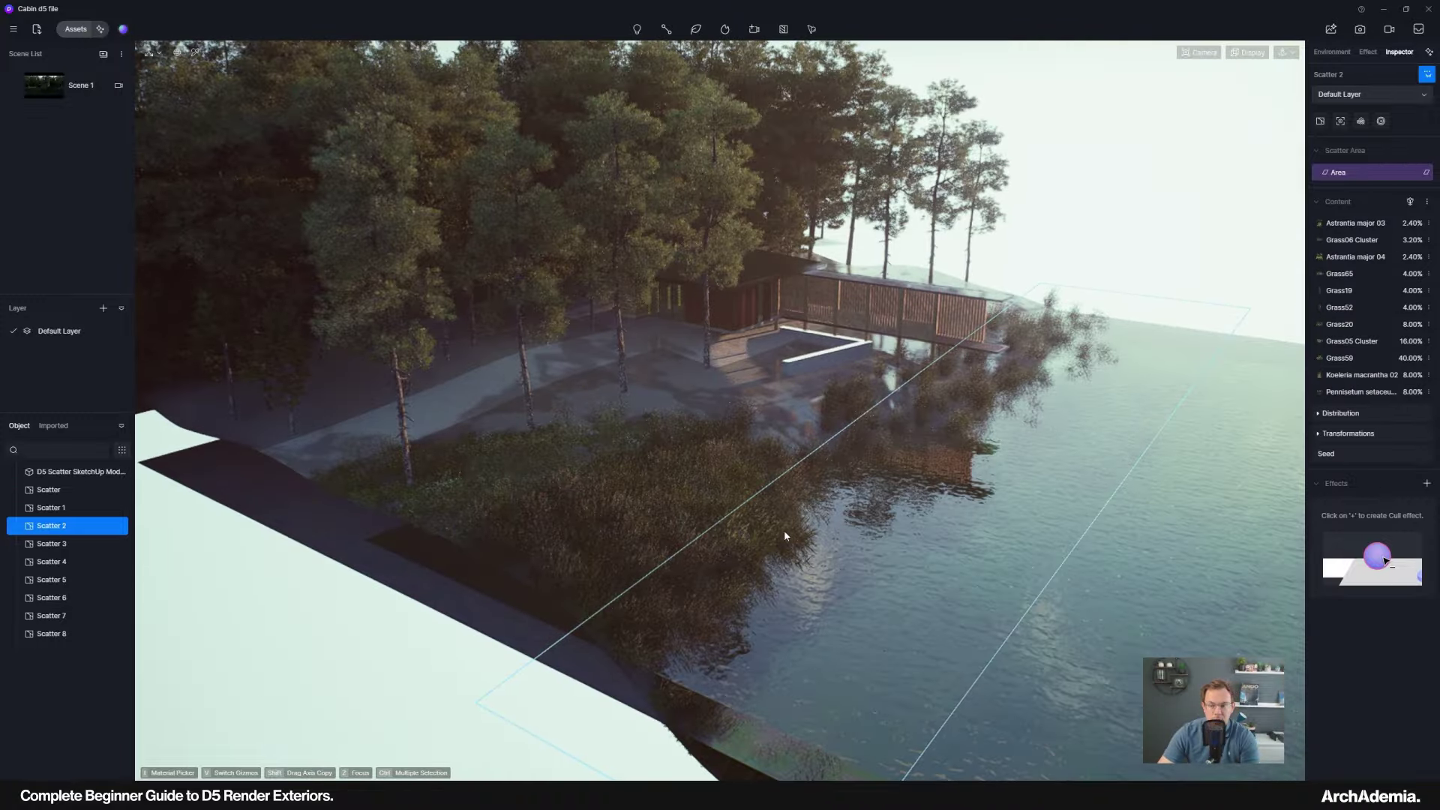
{"action": "key", "text": "z"}
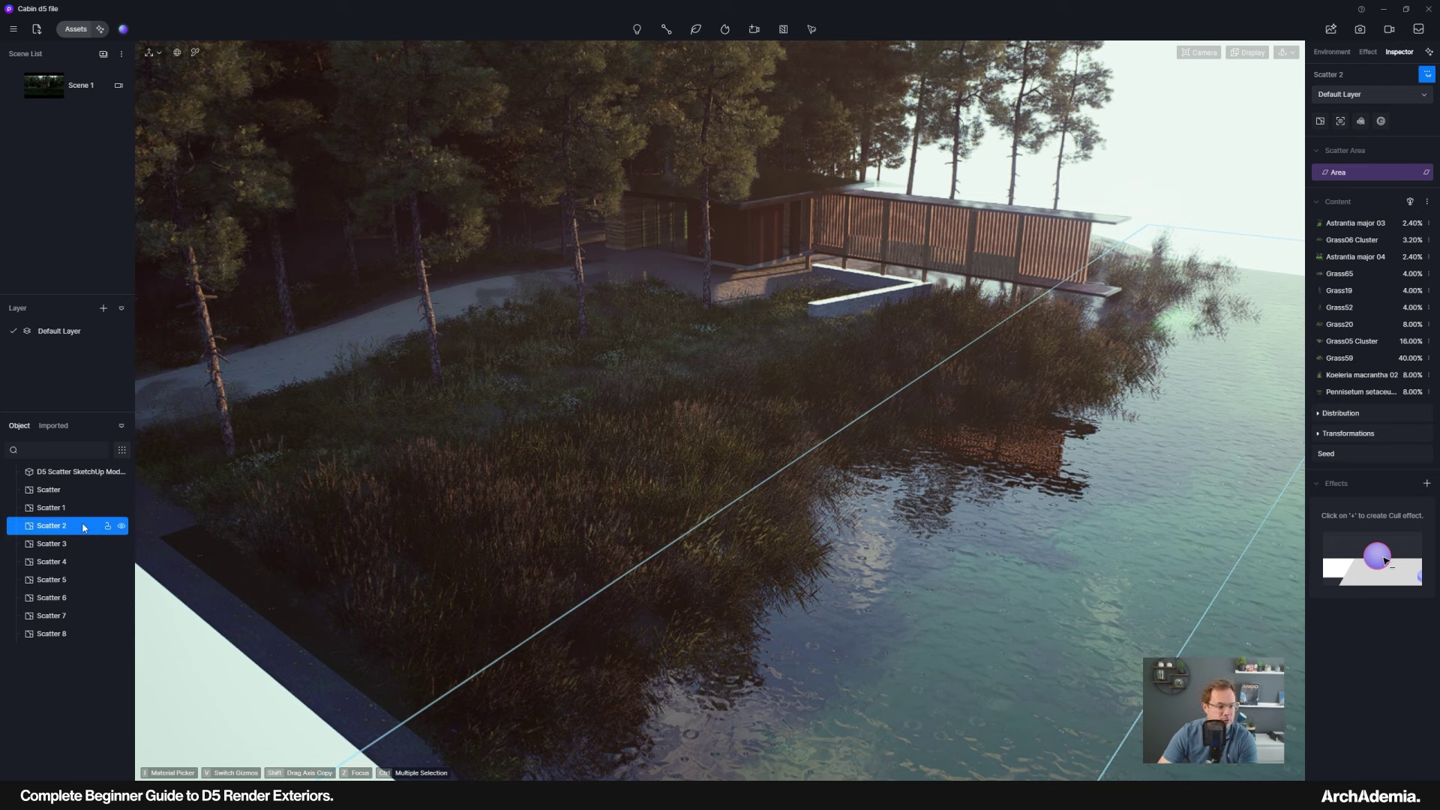
Check Scatter 4 by toggling its visibility, and delete it from the object list.
{"action": "left_click", "coordinate": [54, 544]}
{"action": "left_click", "coordinate": [57, 563]}
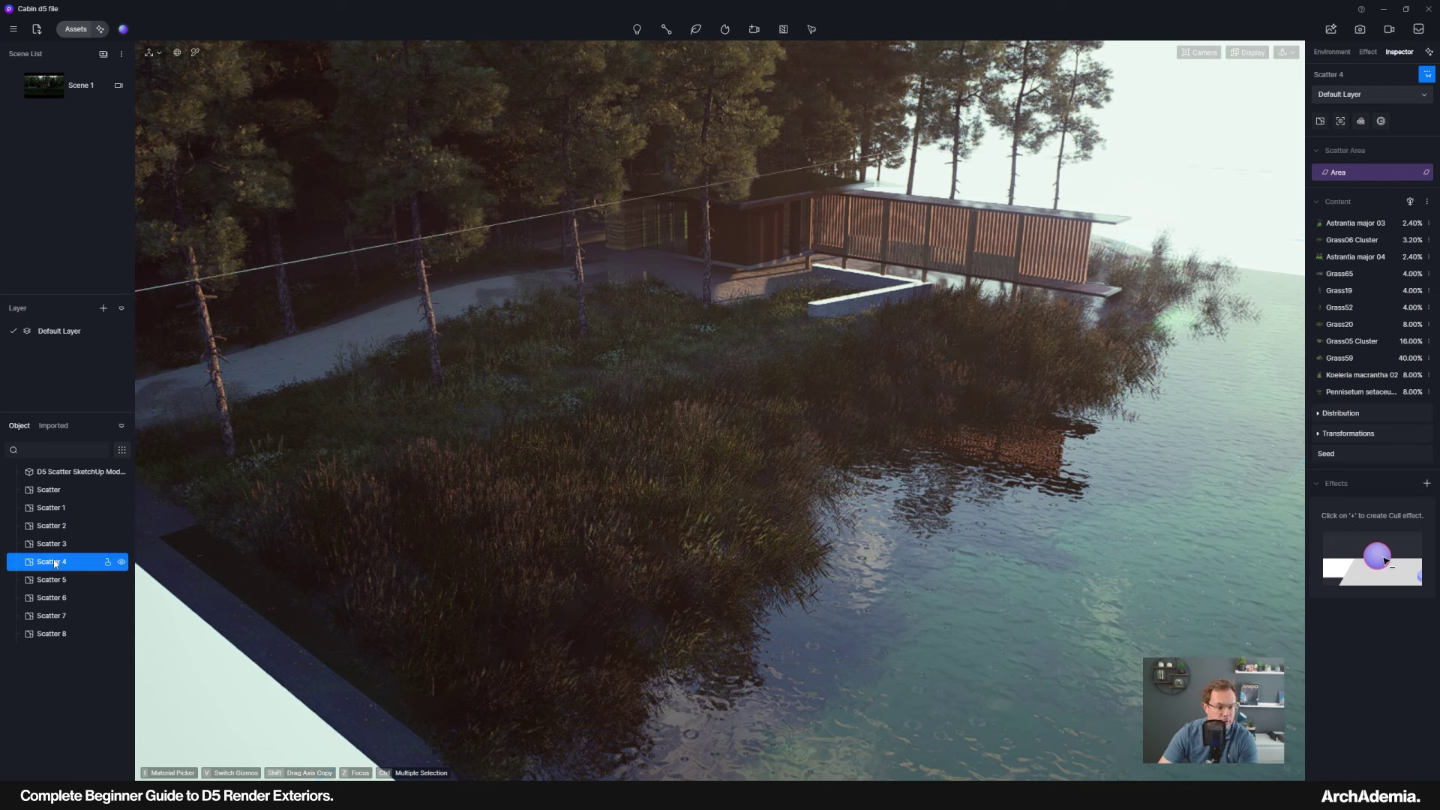
{"action": "left_click", "coordinate": [121, 563]}
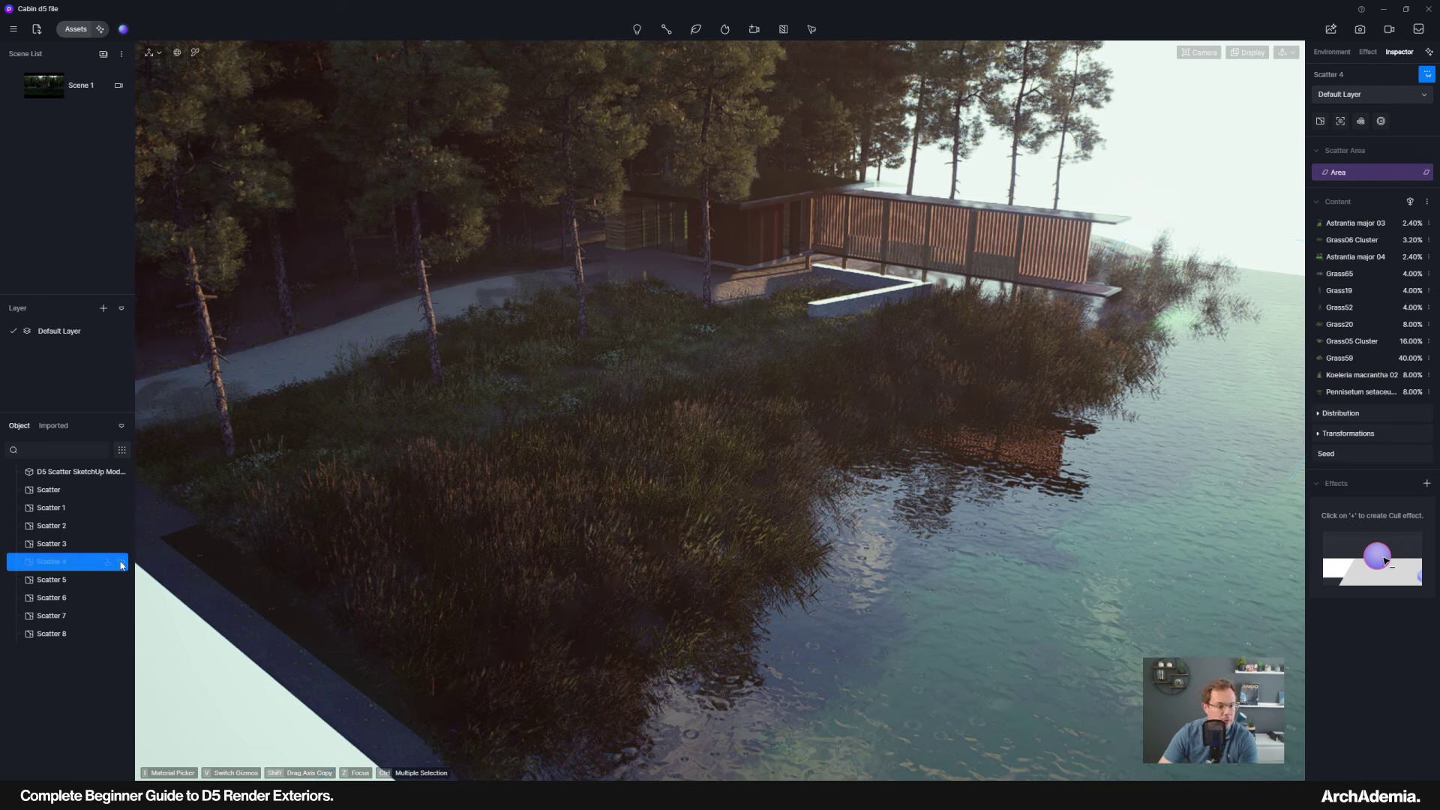
{"action": "left_click", "coordinate": [122, 563]}
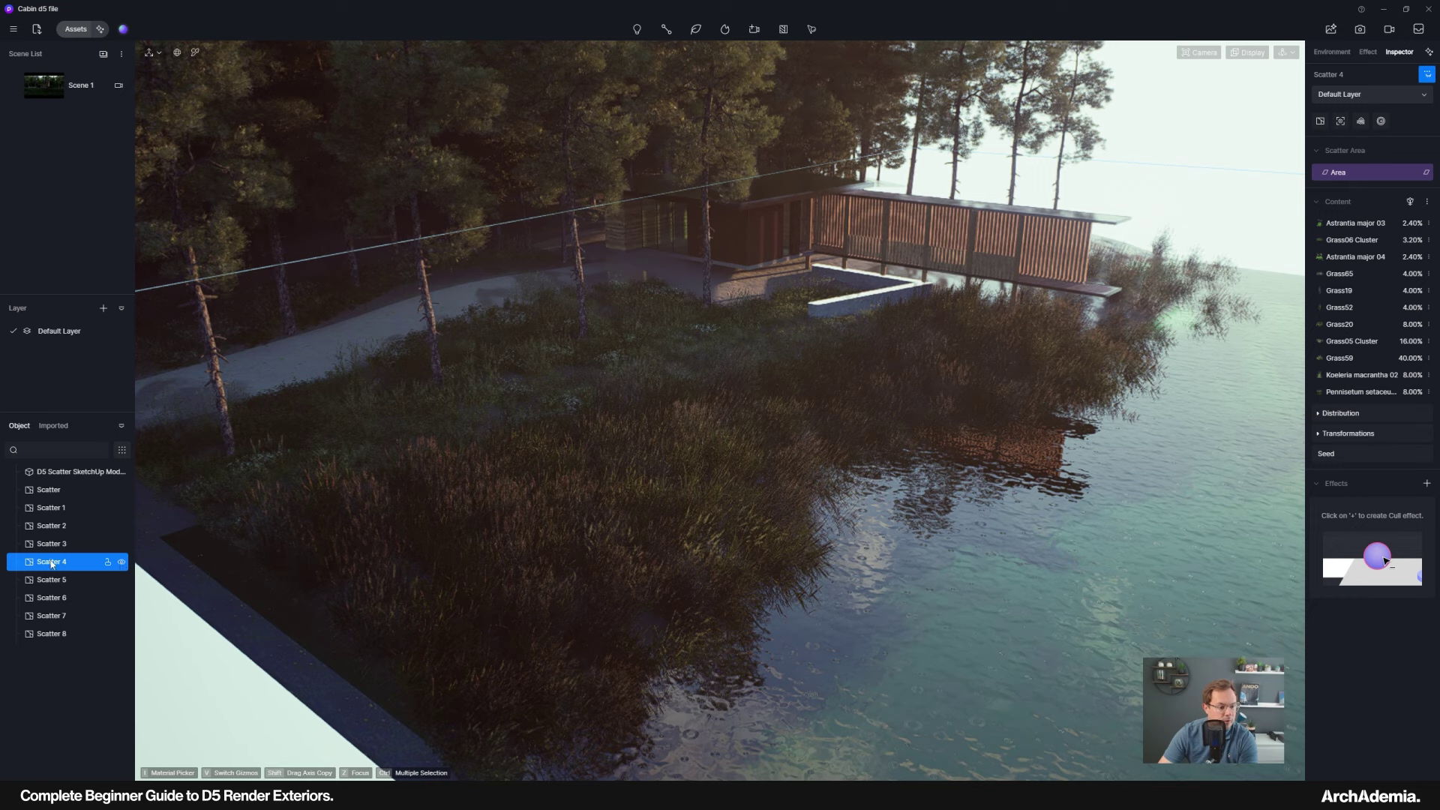
{"action": "key", "text": "Delete"}
Toggle the visibility of Scatter 2 and Scatter 1 to identify which shoreline plants belong to each.
{"action": "left_click", "coordinate": [52, 528]}
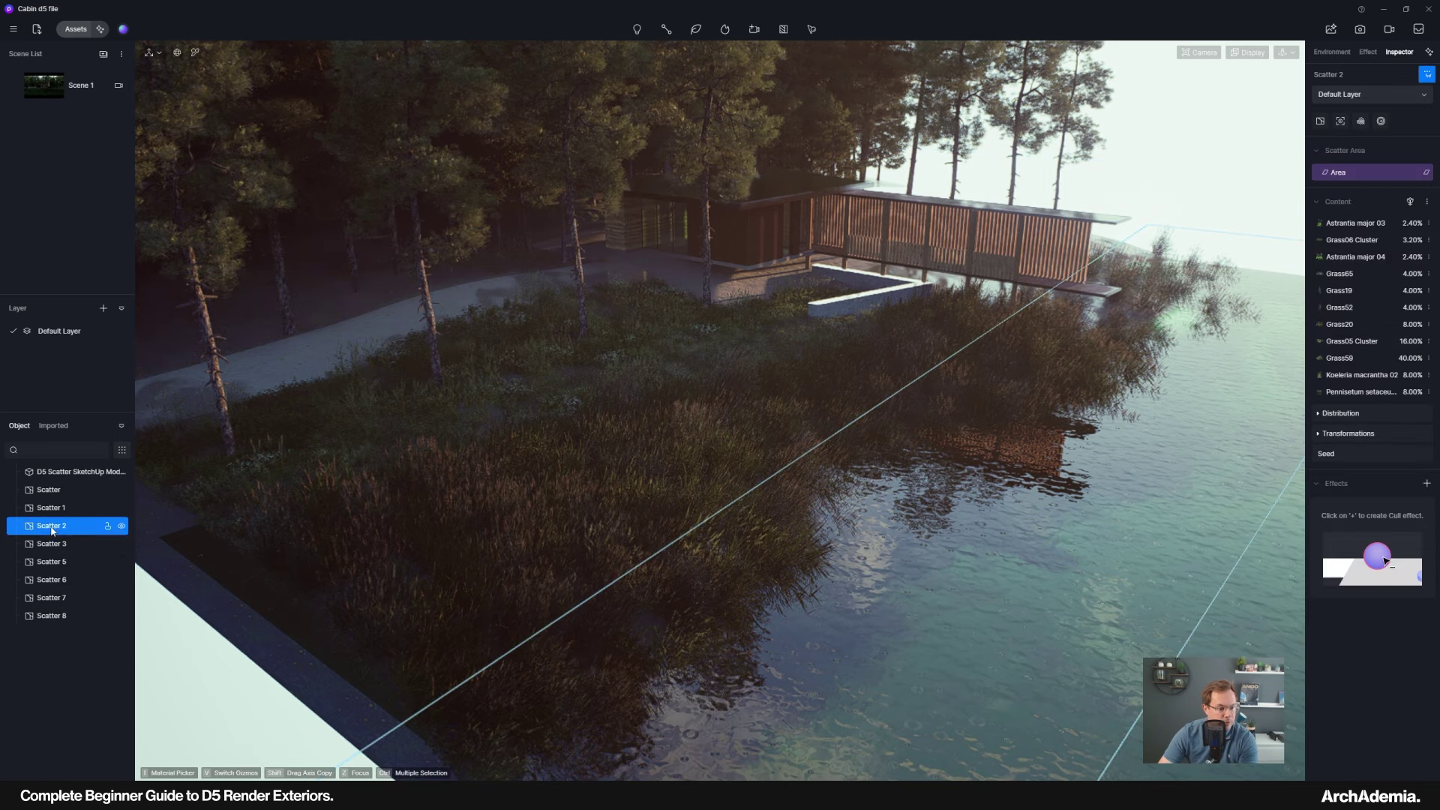
{"action": "left_click", "coordinate": [121, 527]}
{"action": "left_click", "coordinate": [121, 527]}
{"action": "left_click", "coordinate": [106, 508]}
{"action": "left_click", "coordinate": [122, 509]}
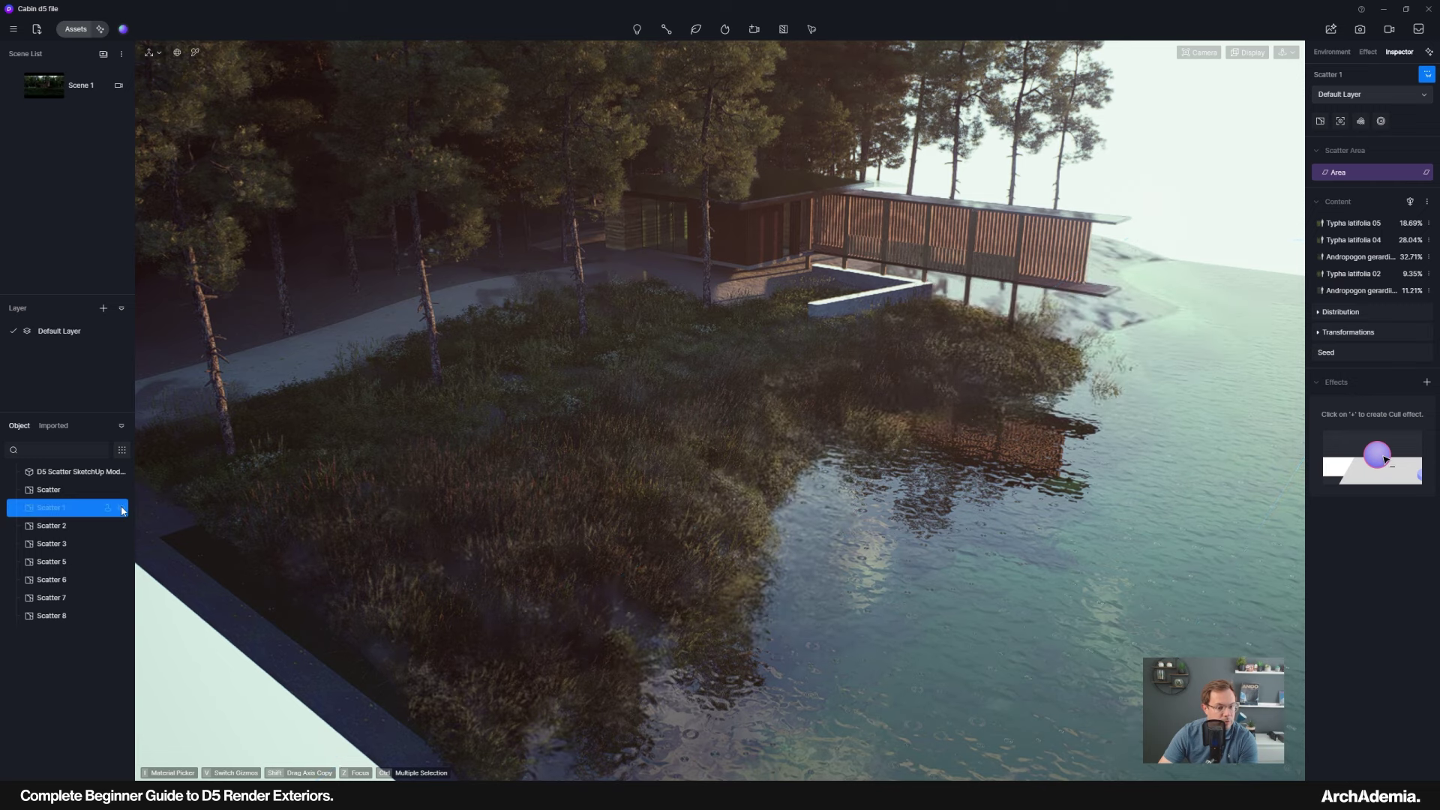
{"action": "left_click", "coordinate": [122, 509]}
{"action": "left_click", "coordinate": [122, 510]}
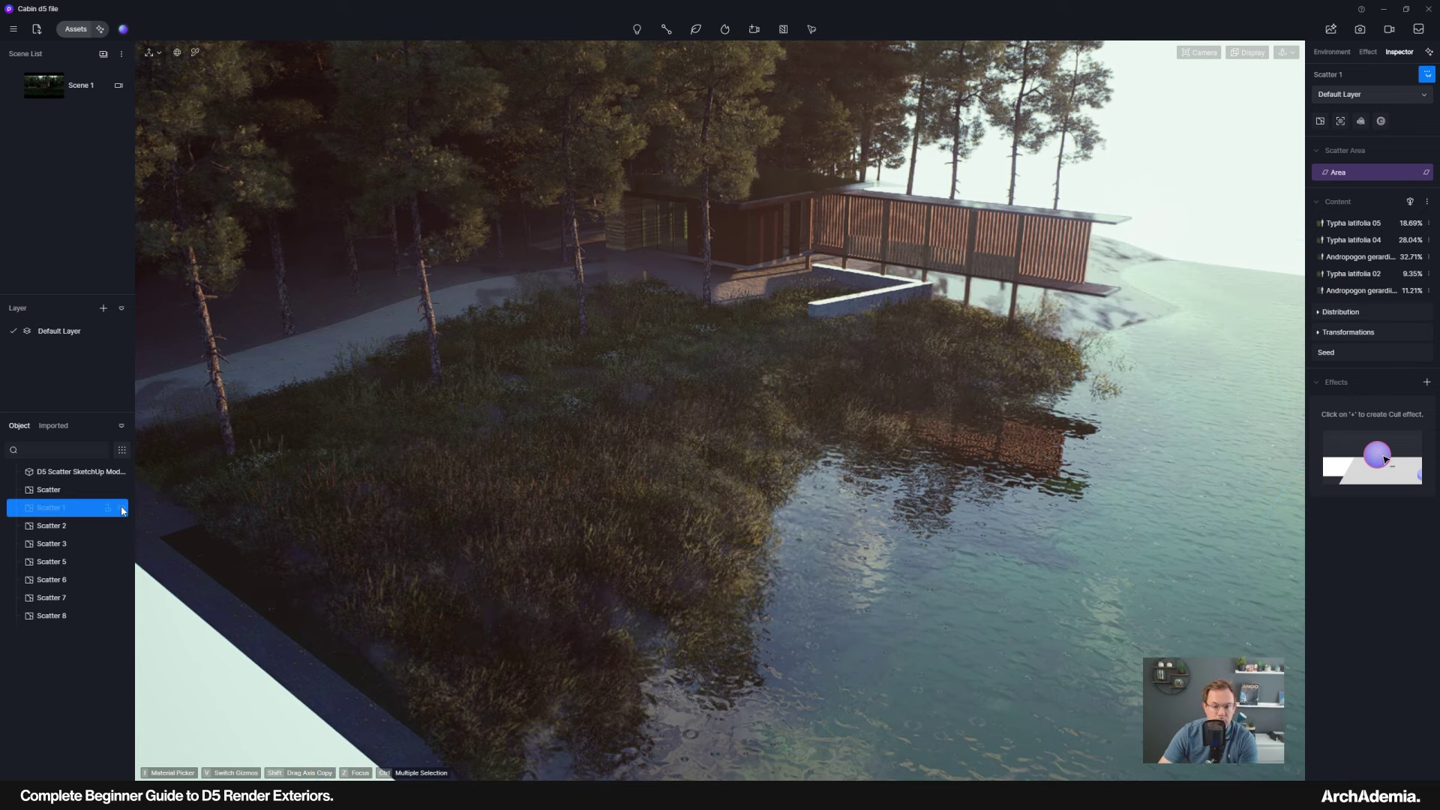
{"action": "left_click", "coordinate": [122, 510]}
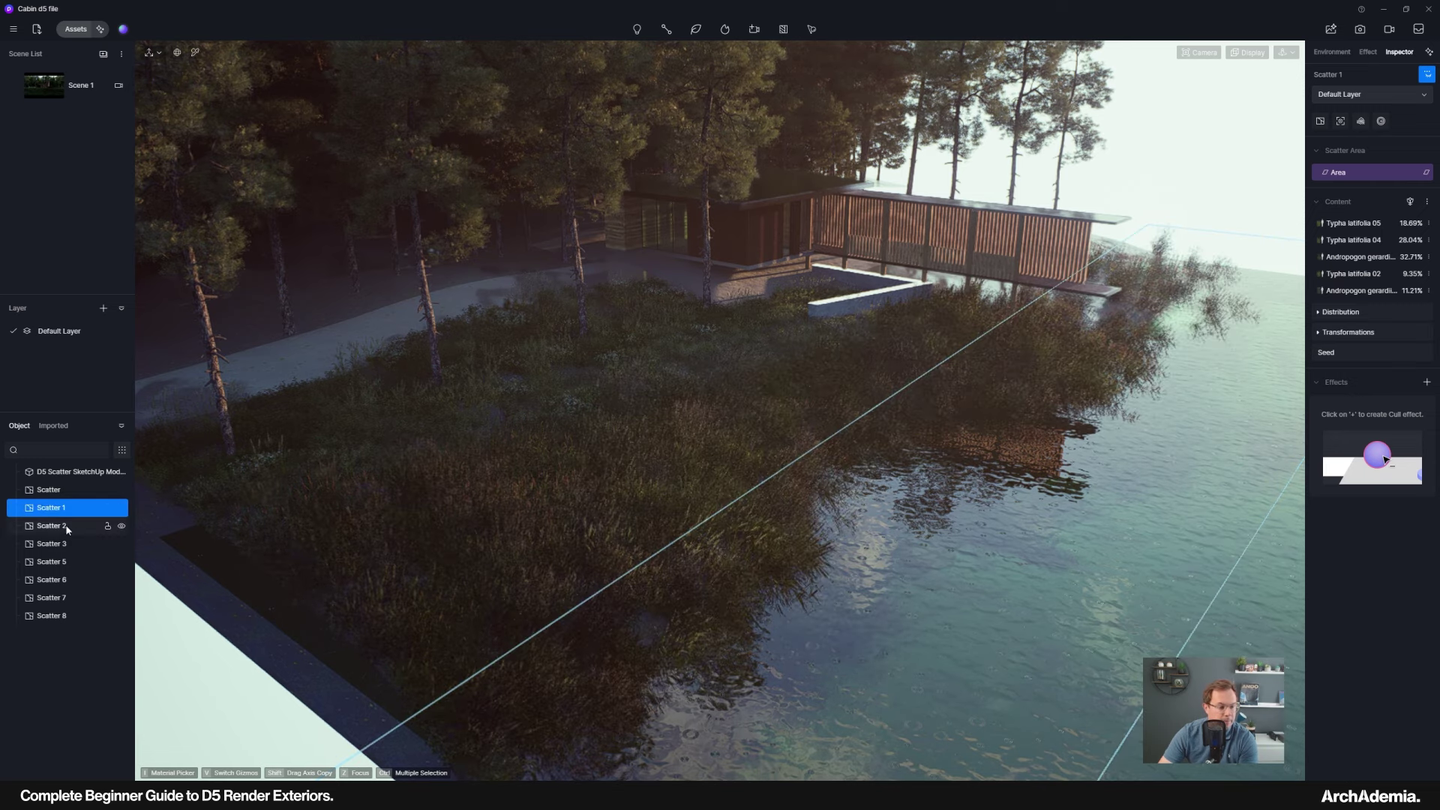
Set the random scaling of Scatter 1 to a minimum of 60% and a maximum of 90% on all axes.
{"action": "right_click_drag", "start_coordinate": [652, 518], "coordinate": [505, 585]}
{"action": "scroll", "coordinate": [505, 585], "scroll_direction": "up", "scroll_amount": 3}
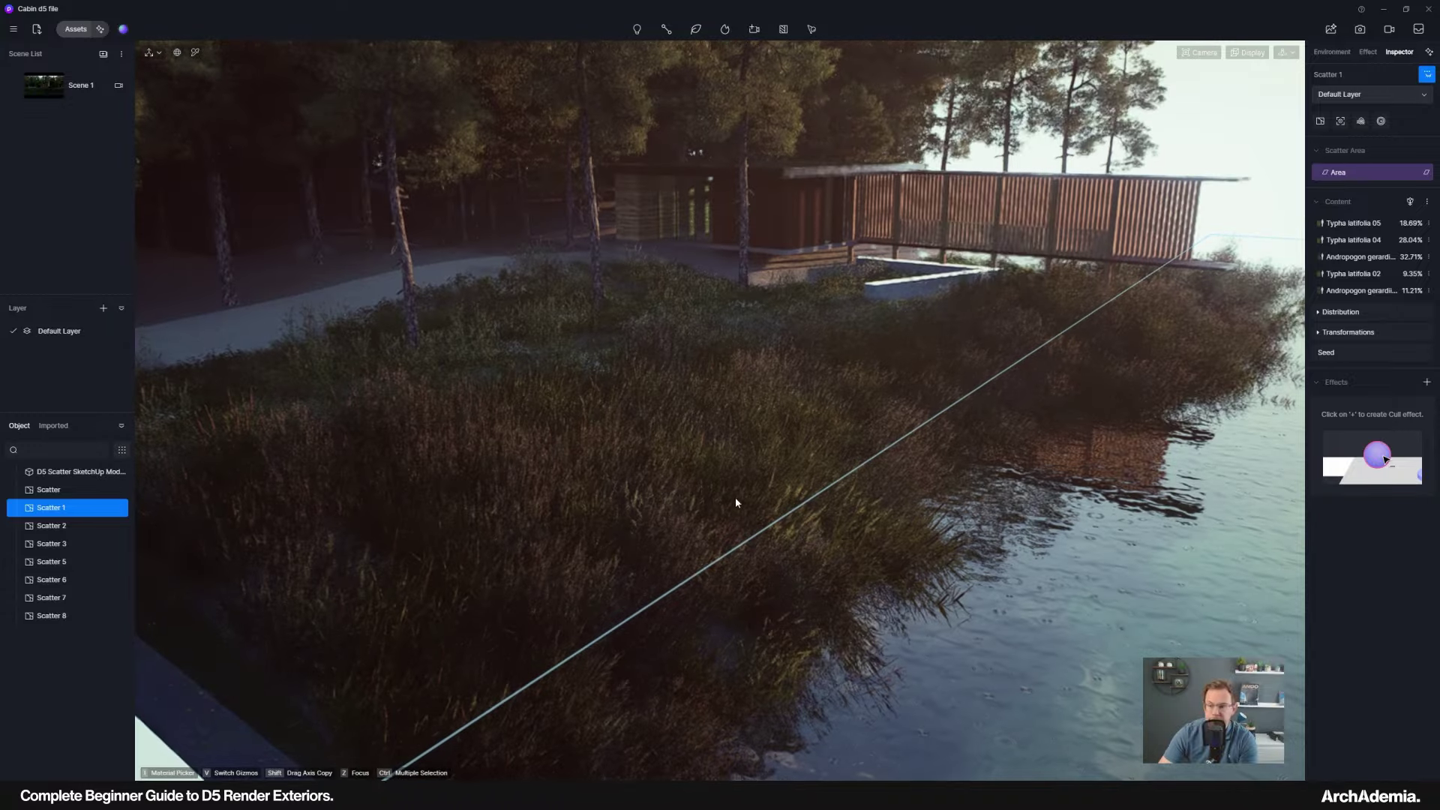
{"action": "left_click", "coordinate": [1343, 333]}
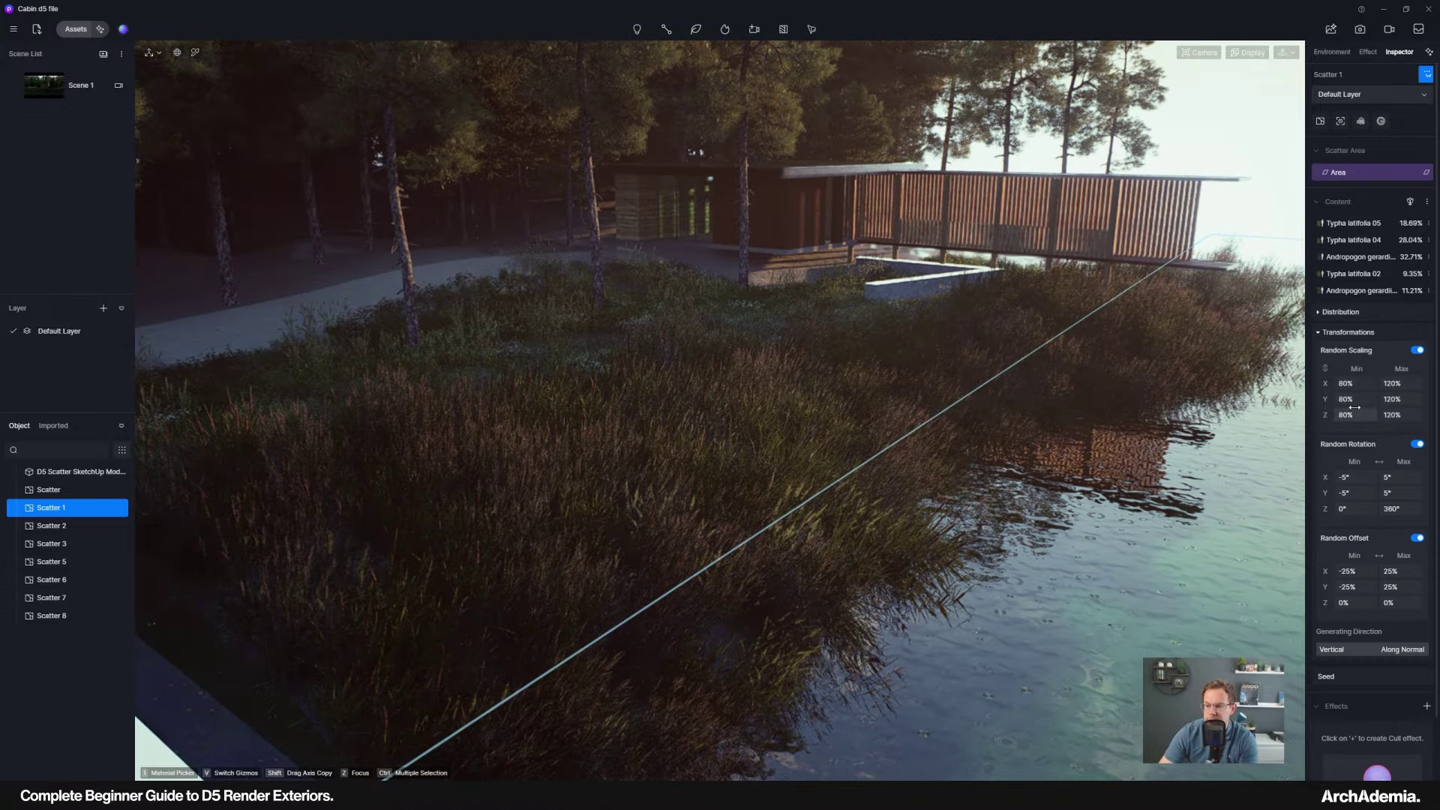
{"action": "left_click", "coordinate": [1355, 383]}
{"action": "type", "text": "6"}
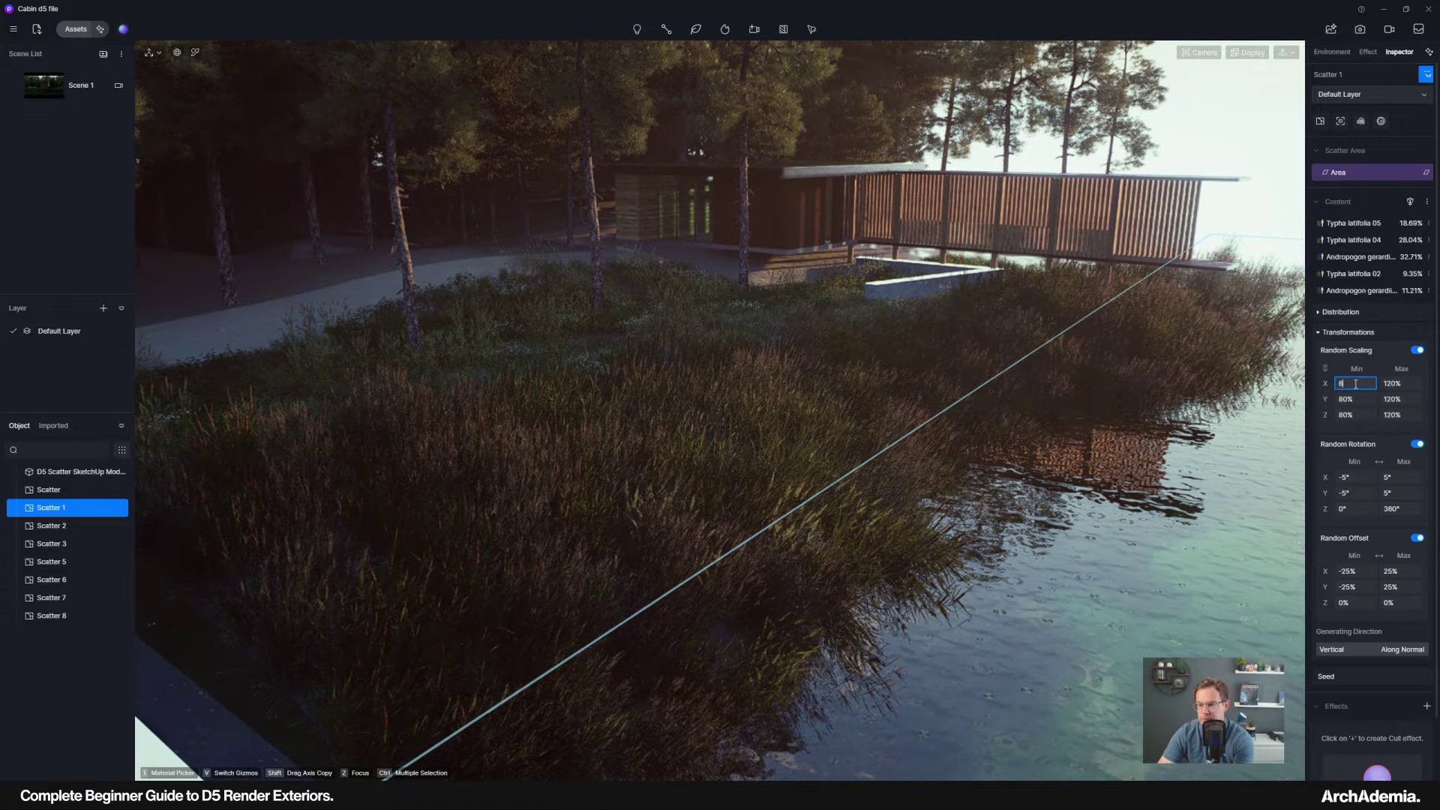
{"action": "type", "text": "0"}
{"action": "key", "text": "Return"}
{"action": "left_click", "coordinate": [1398, 383]}
{"action": "type", "text": "90"}
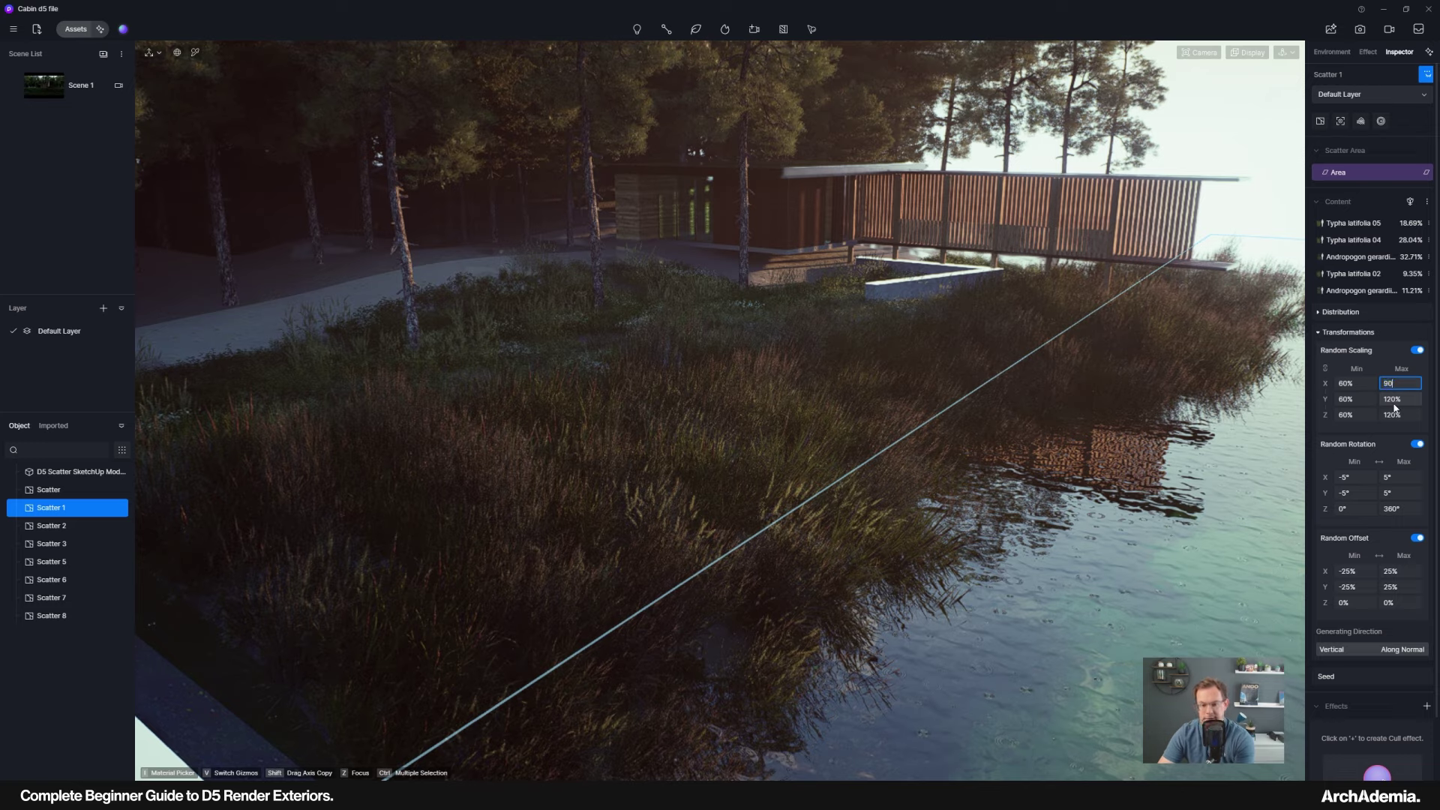
{"action": "key", "text": "Return"}
{"action": "middle_click_drag", "start_coordinate": [756, 418], "coordinate": [864, 470]}
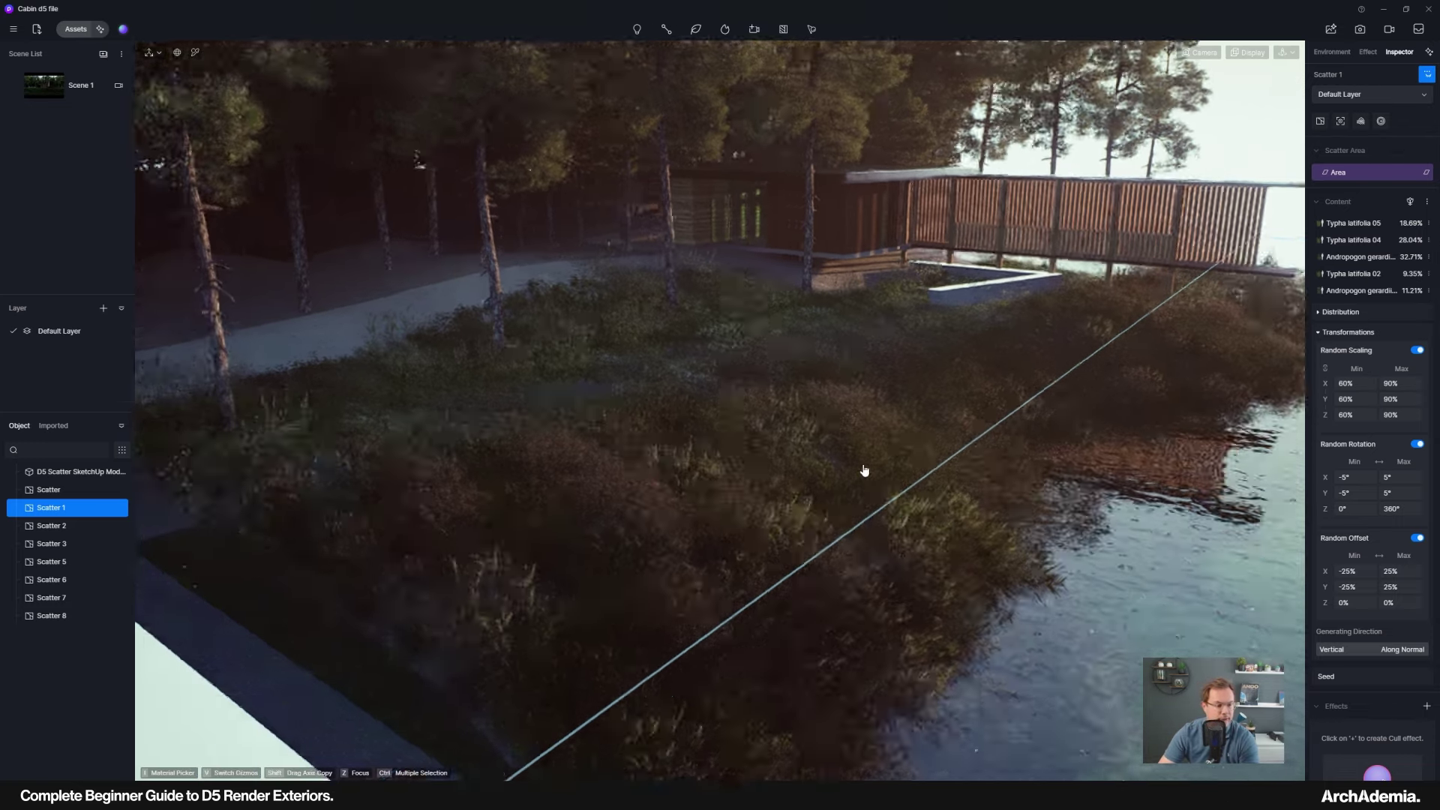
Check Scatter 2 and Scatter 3 by toggling their visibility, and delete Scatter 3 from the object list.
{"action": "left_click", "coordinate": [111, 527]}
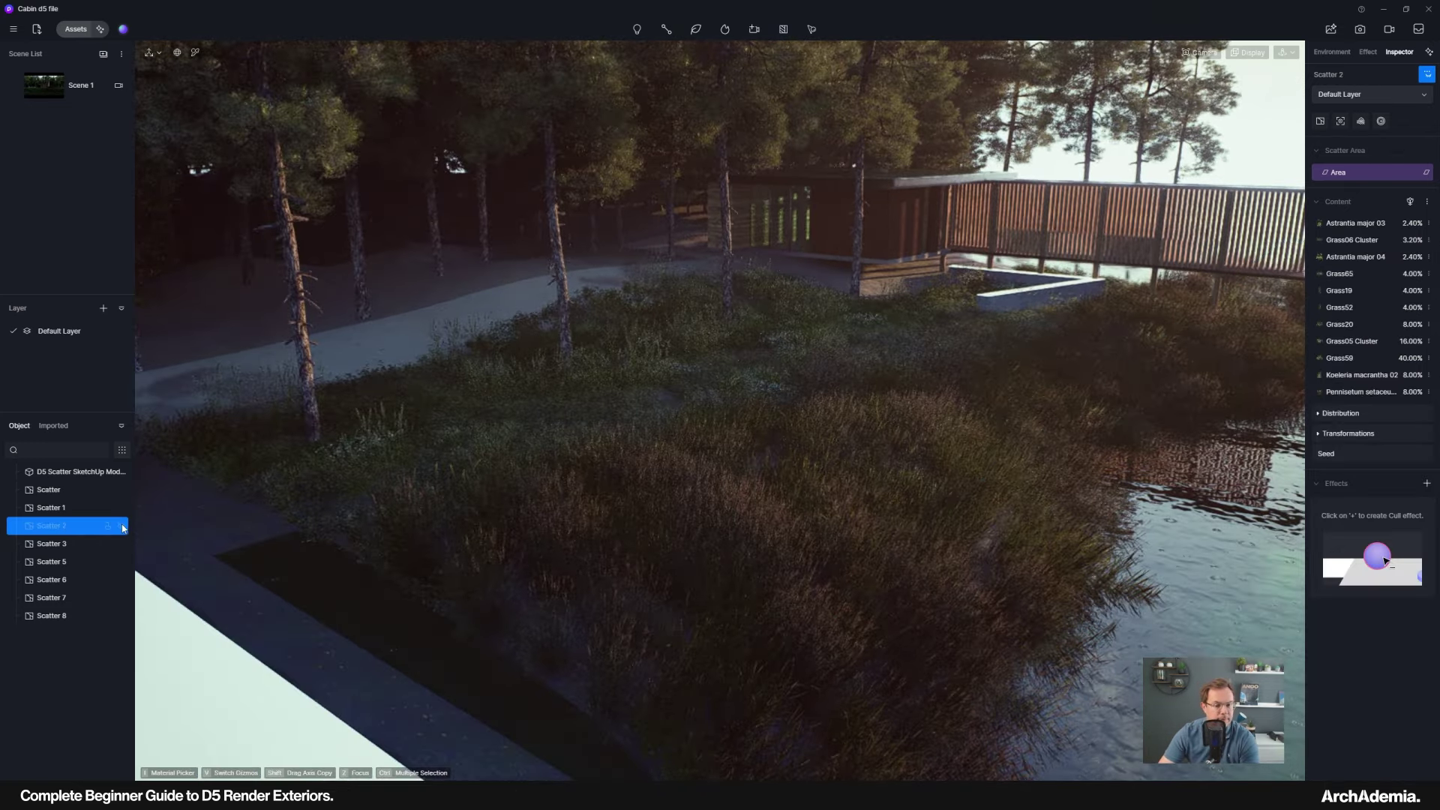
{"action": "left_click", "coordinate": [117, 546]}
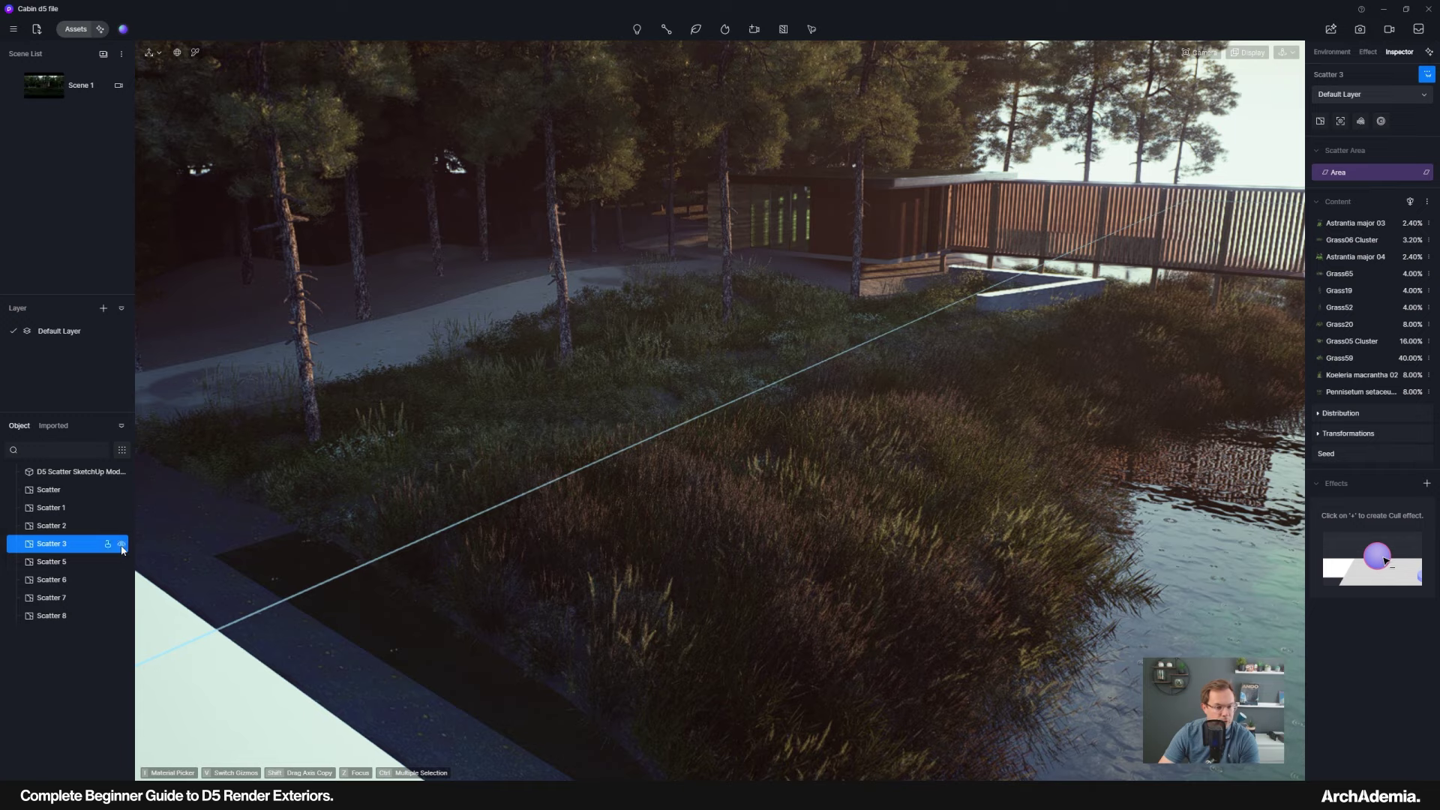
{"action": "left_click", "coordinate": [121, 547]}
{"action": "left_click", "coordinate": [121, 547]}
{"action": "key", "text": "Delete"}
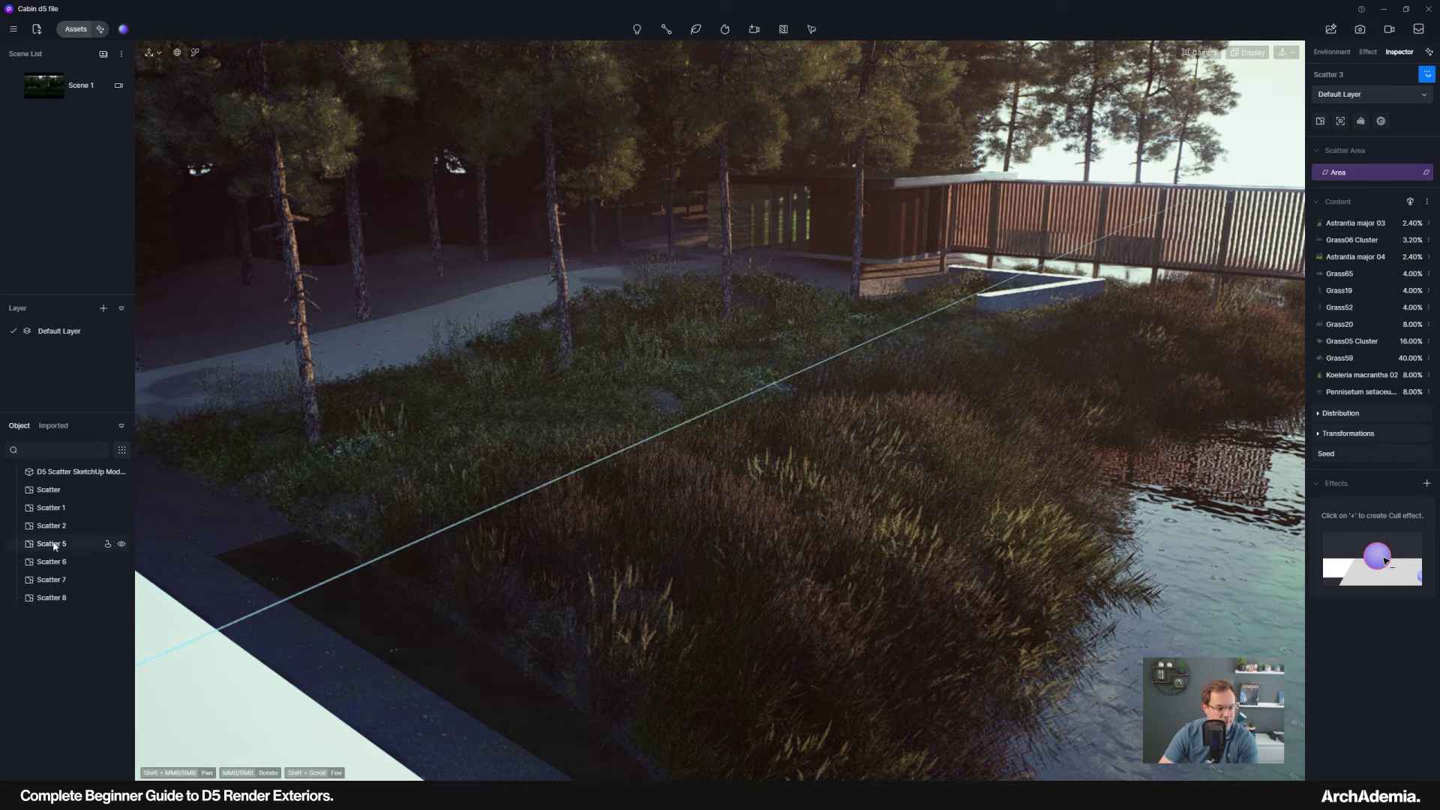
Create a Wild Grassland scatter from the online scatter assets on the bare ground between the path and the shoreline.
{"action": "scroll", "coordinate": [849, 466], "scroll_direction": "down", "scroll_amount": 3}
{"action": "scroll", "coordinate": [549, 370], "scroll_direction": "up", "scroll_amount": 3}
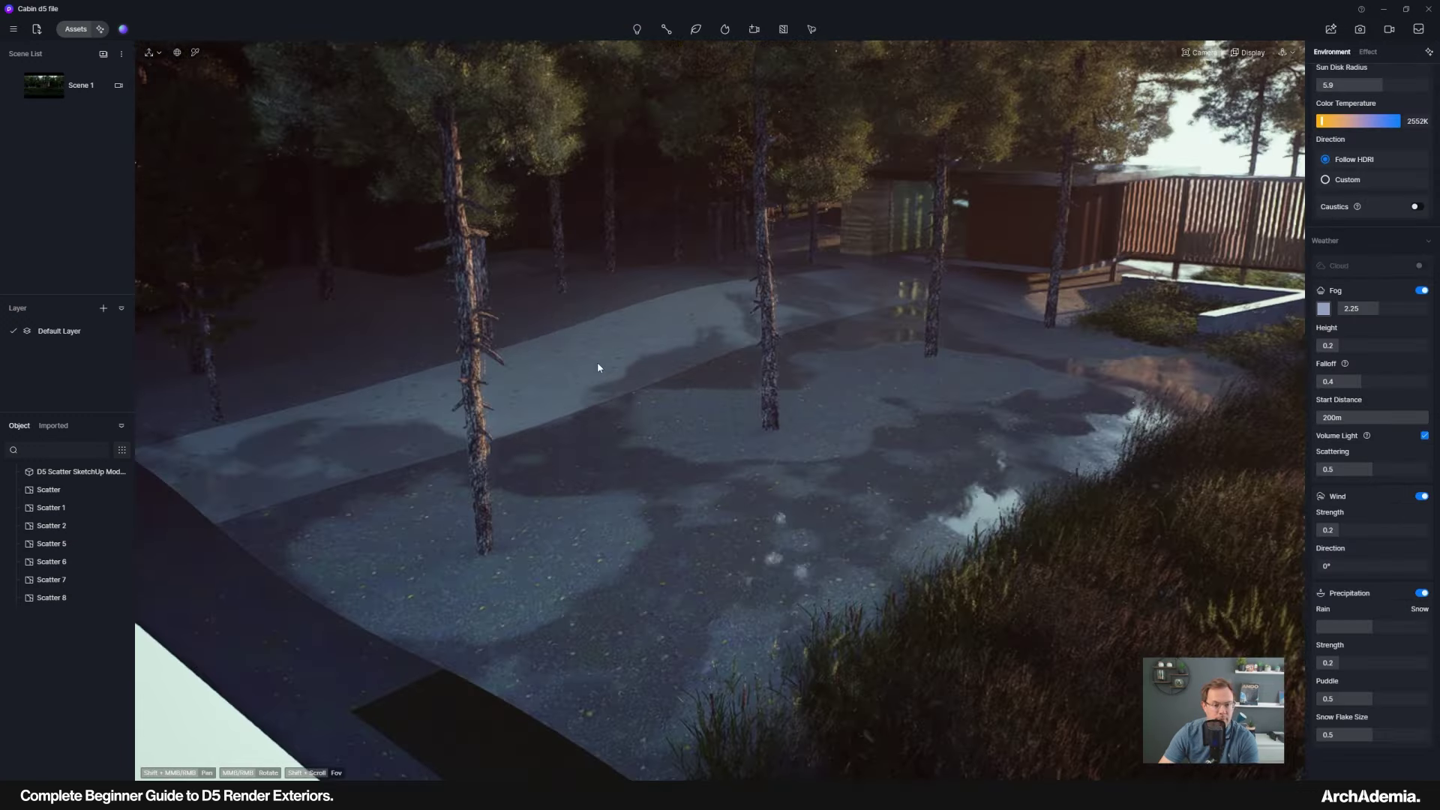
{"action": "scroll", "coordinate": [597, 361], "scroll_direction": "up", "scroll_amount": 2}
{"action": "scroll", "coordinate": [633, 459], "scroll_direction": "up", "scroll_amount": 1}
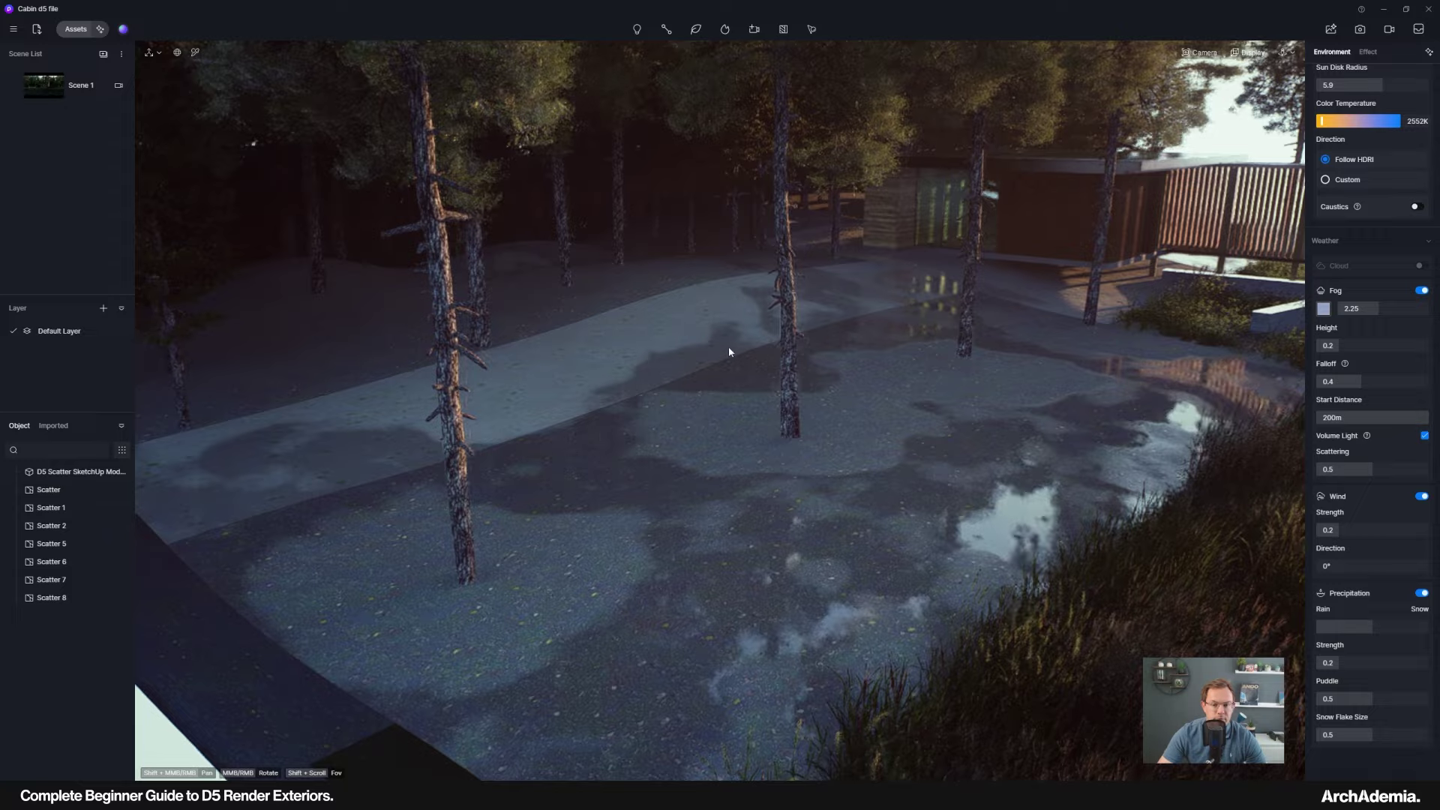
{"action": "middle_click_drag", "start_coordinate": [729, 352], "coordinate": [675, 379]}
{"action": "left_click", "coordinate": [77, 31]}
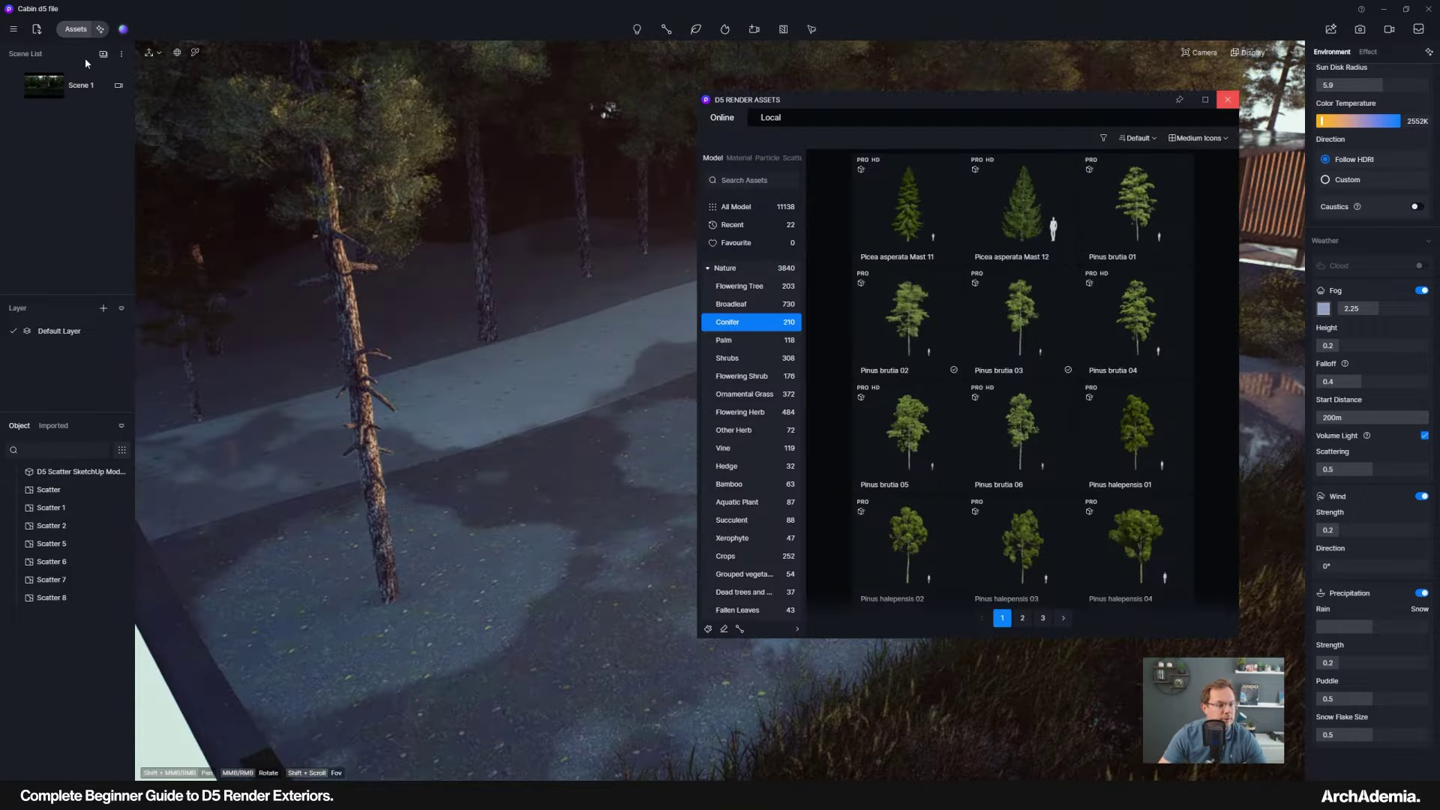
{"action": "left_click", "coordinate": [793, 158]}
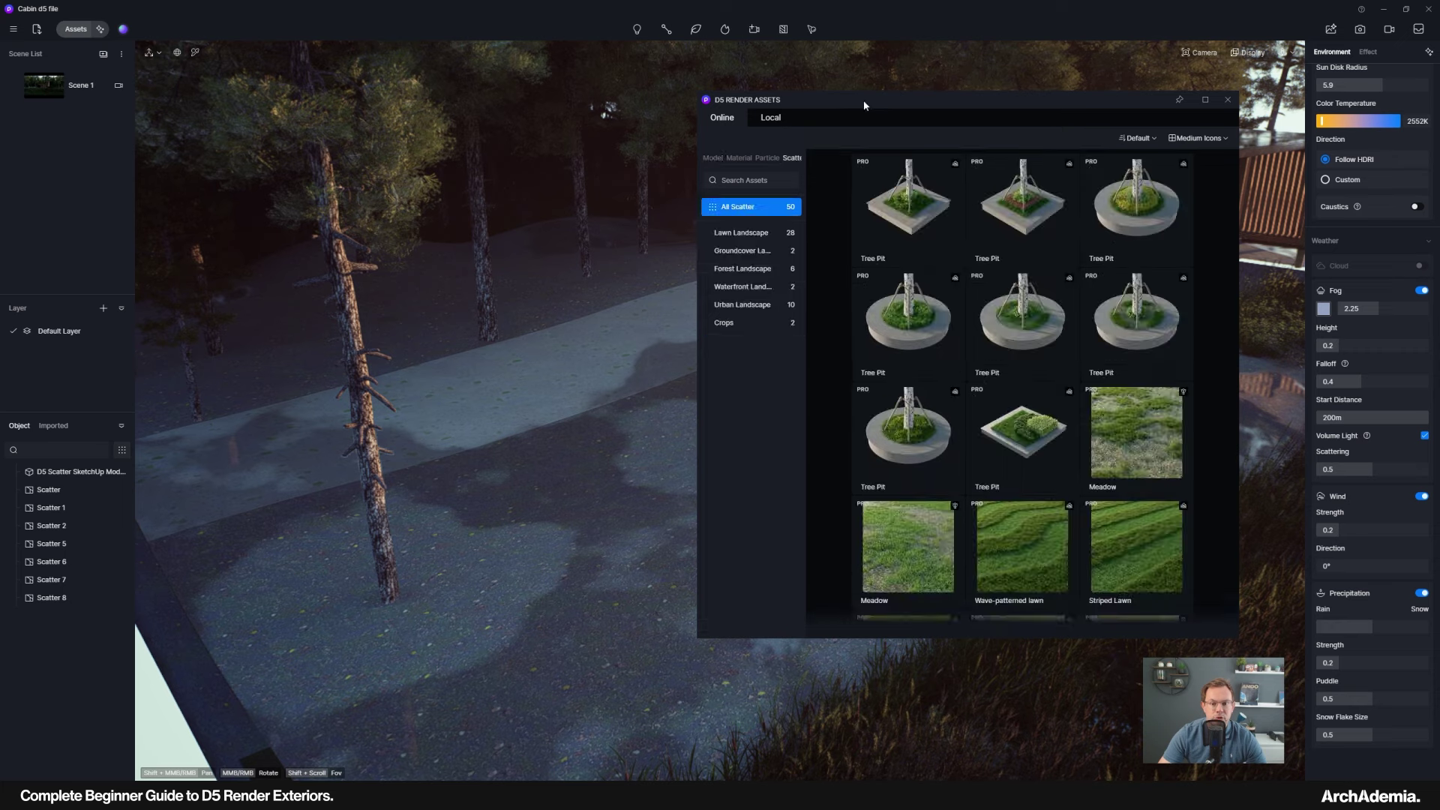
{"action": "left_click_drag", "start_coordinate": [863, 101], "coordinate": [254, 74]}
{"action": "scroll", "coordinate": [375, 408], "scroll_direction": "down", "scroll_amount": 5}
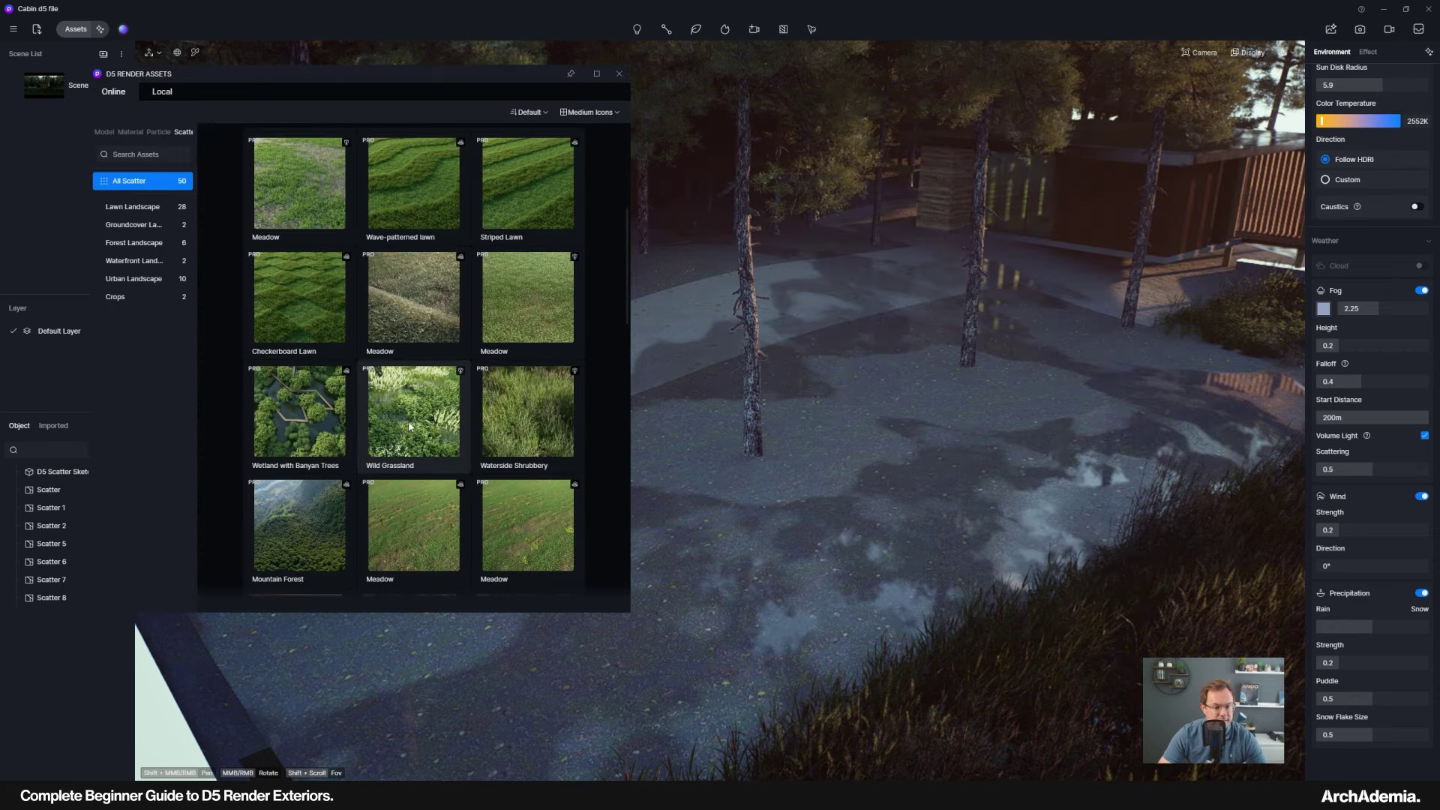
{"action": "left_click", "coordinate": [410, 426]}
{"action": "left_click", "coordinate": [864, 492]}
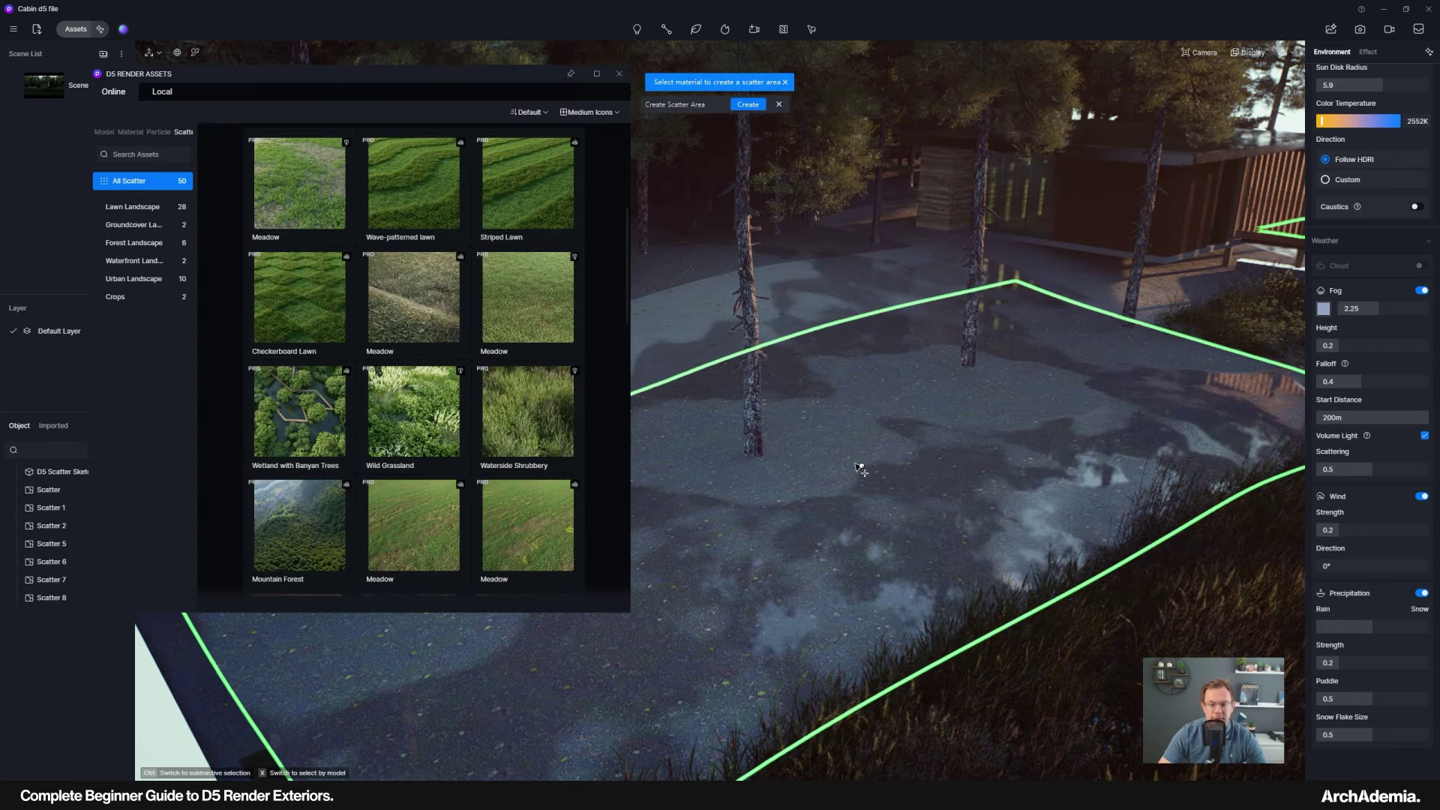
{"action": "left_click", "coordinate": [733, 101]}
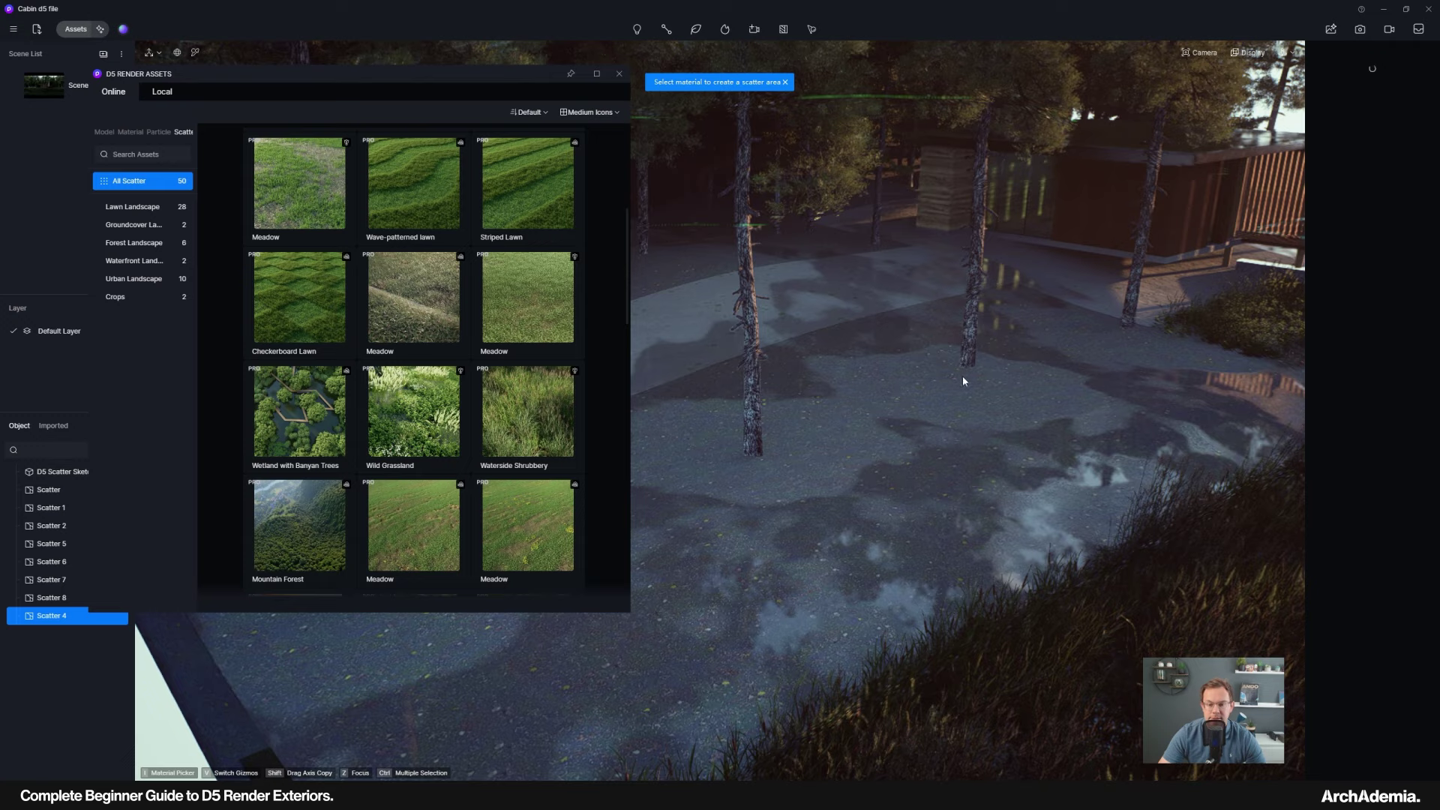
Create another Wild Grassland scatter on the forest ground behind the path.
{"action": "right_click_drag", "start_coordinate": [1080, 449], "coordinate": [647, 366]}
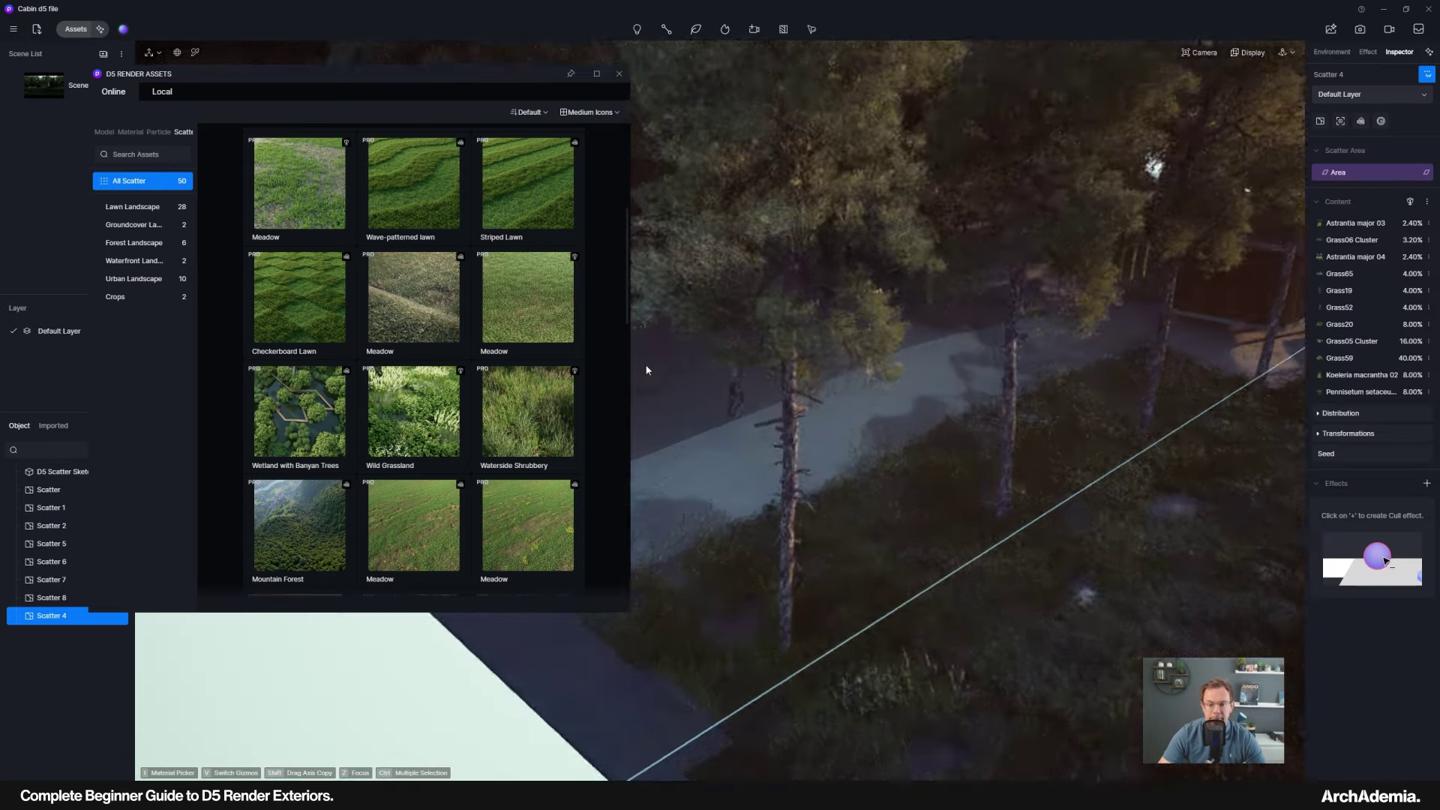
{"action": "scroll", "coordinate": [646, 371], "scroll_direction": "up", "scroll_amount": 3}
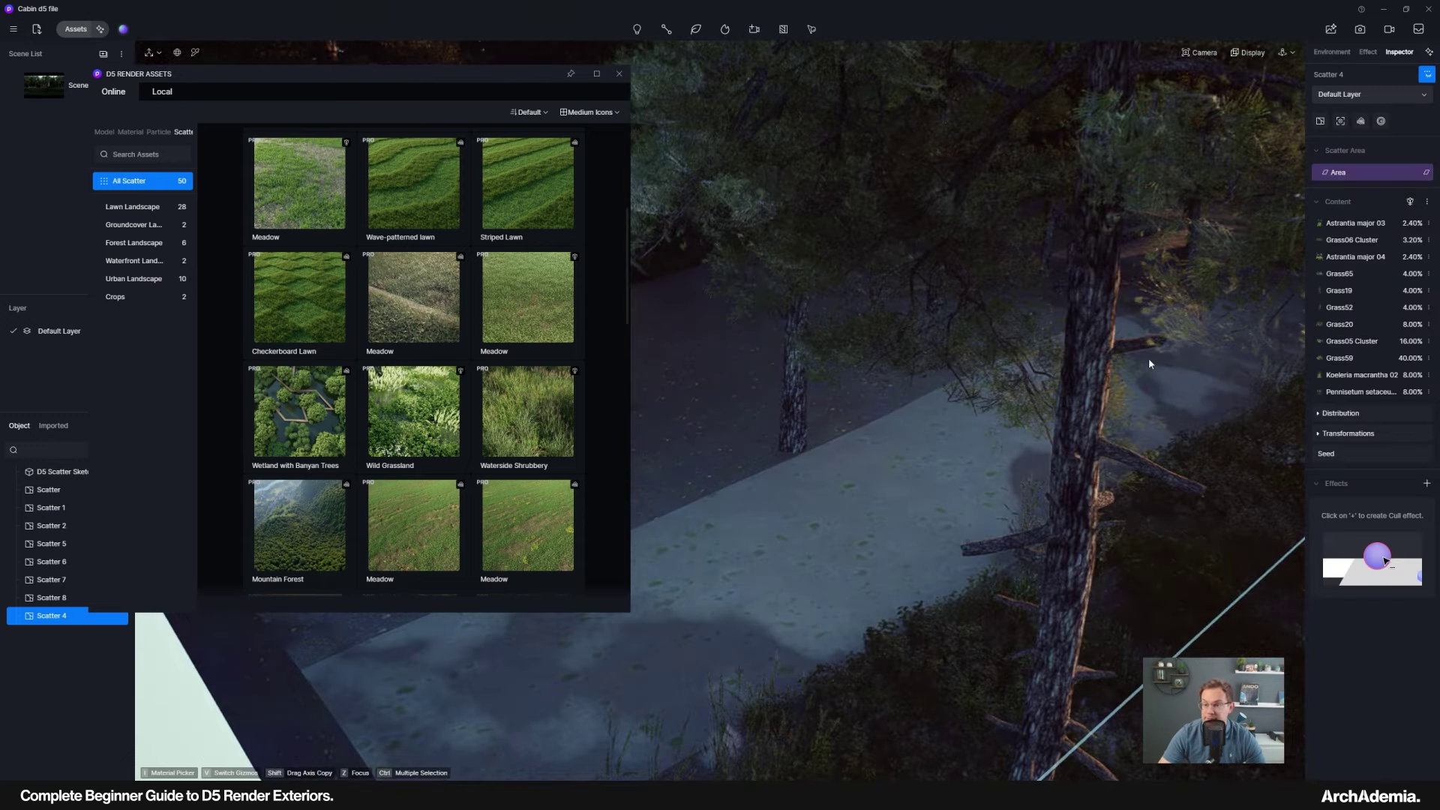
{"action": "scroll", "coordinate": [1151, 363], "scroll_direction": "down", "scroll_amount": 3}
{"action": "middle_click_drag", "start_coordinate": [707, 423], "coordinate": [919, 406]}
{"action": "scroll", "coordinate": [914, 401], "scroll_direction": "up", "scroll_amount": 2}
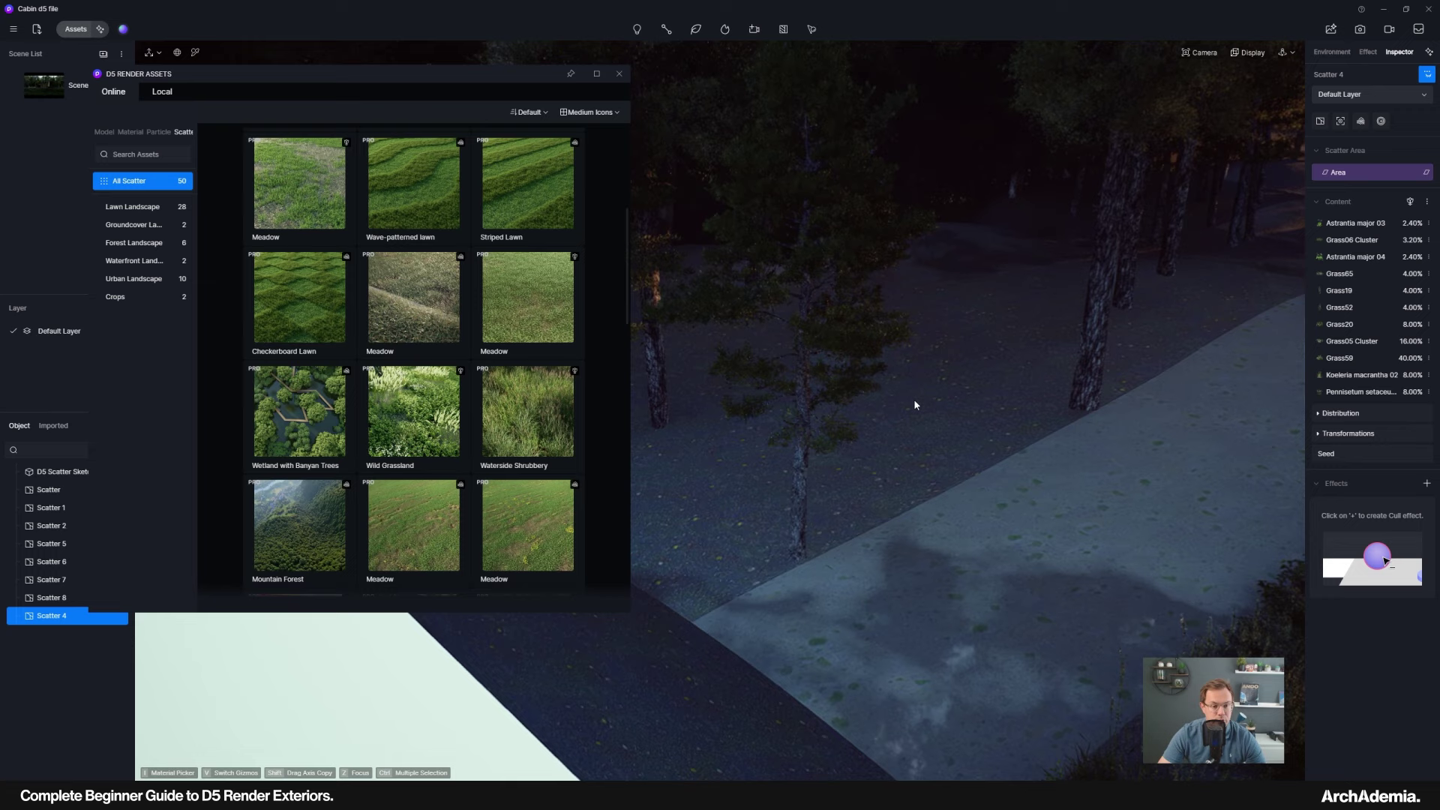
{"action": "left_click", "coordinate": [420, 407]}
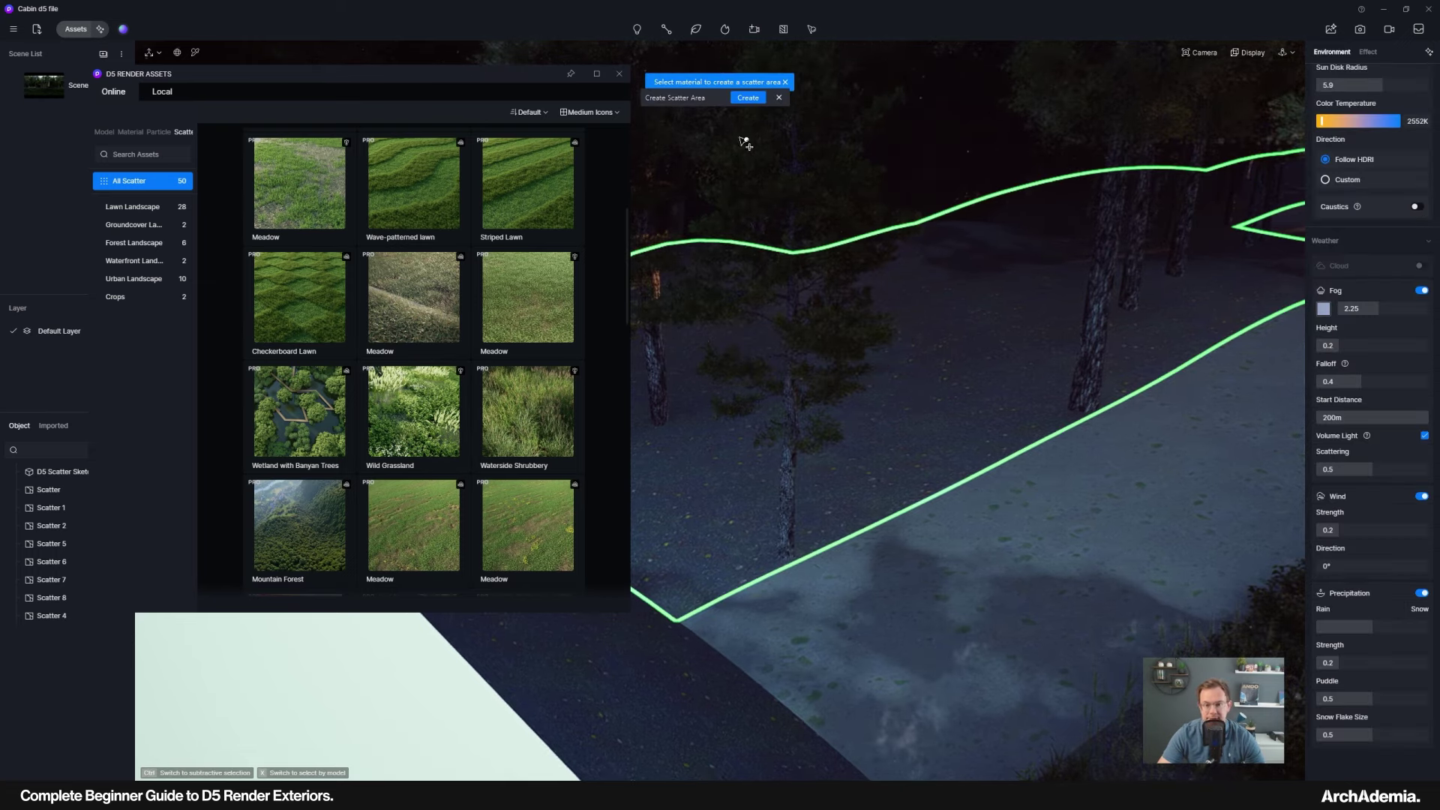
{"action": "left_click", "coordinate": [747, 97]}
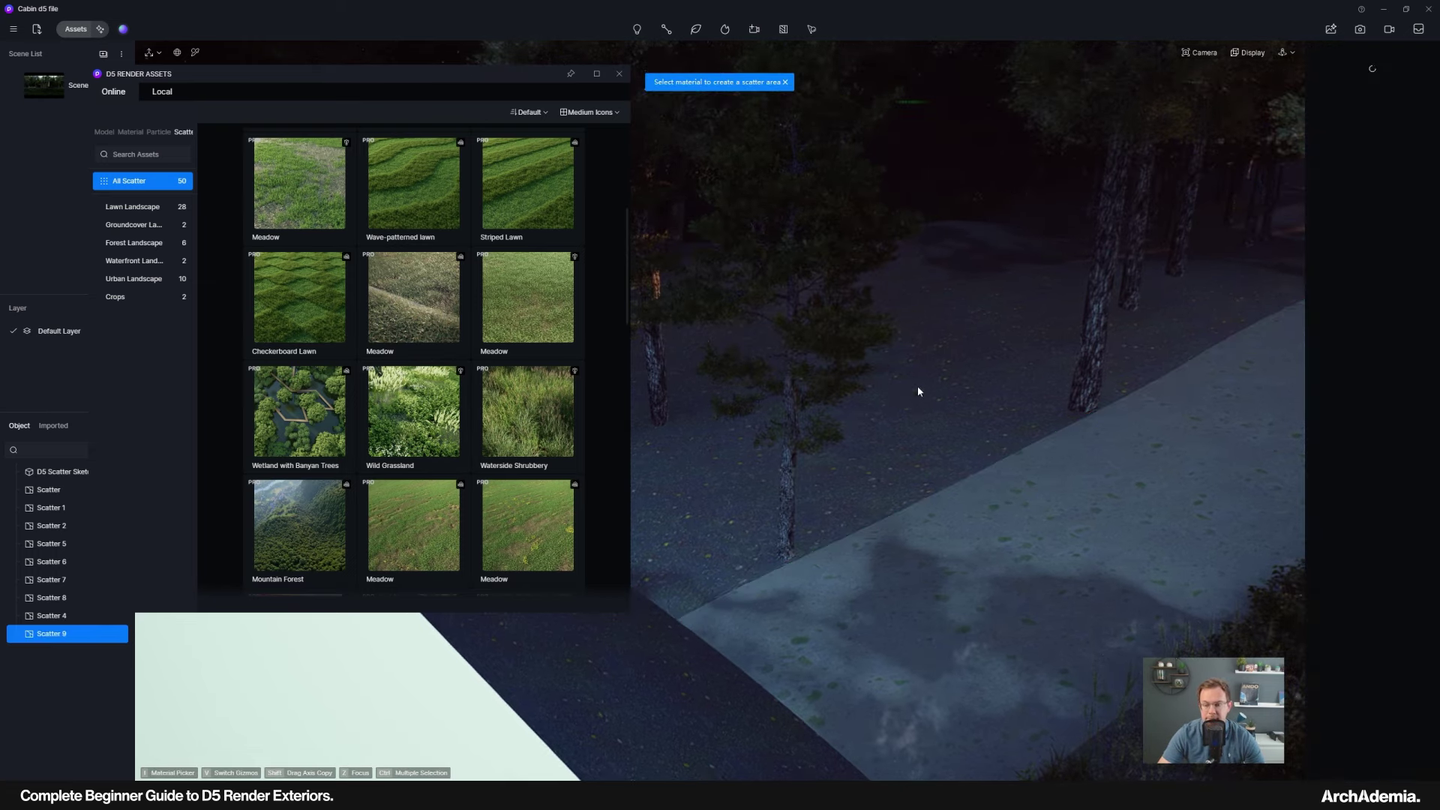
{"action": "scroll", "coordinate": [758, 464], "scroll_direction": "down", "scroll_amount": 8}
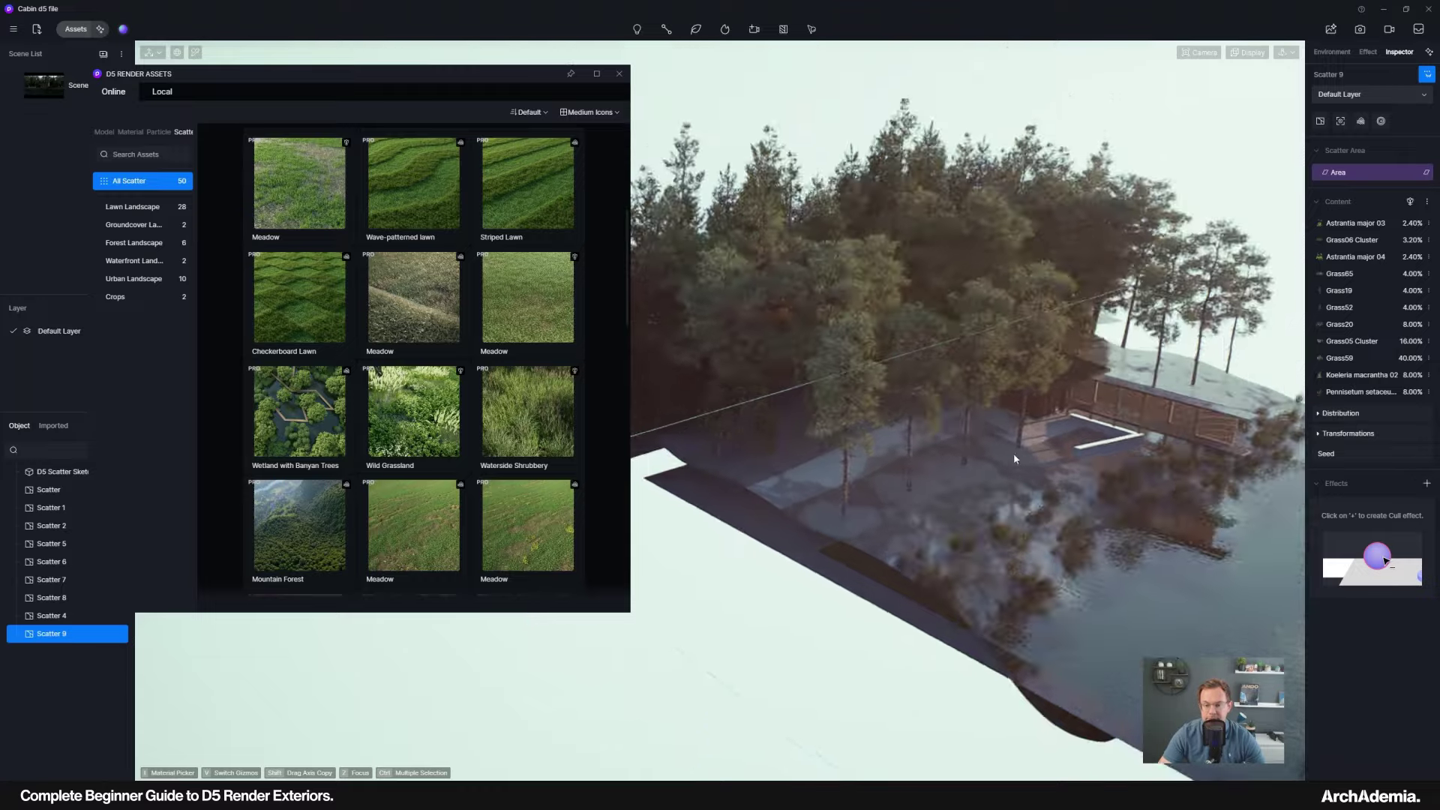
{"action": "scroll", "coordinate": [1088, 478], "scroll_direction": "up", "scroll_amount": 5}
Return to Scene 1 and apply the D5 Curated Exterior-Sunset environment preset.
{"action": "left_click", "coordinate": [45, 88]}
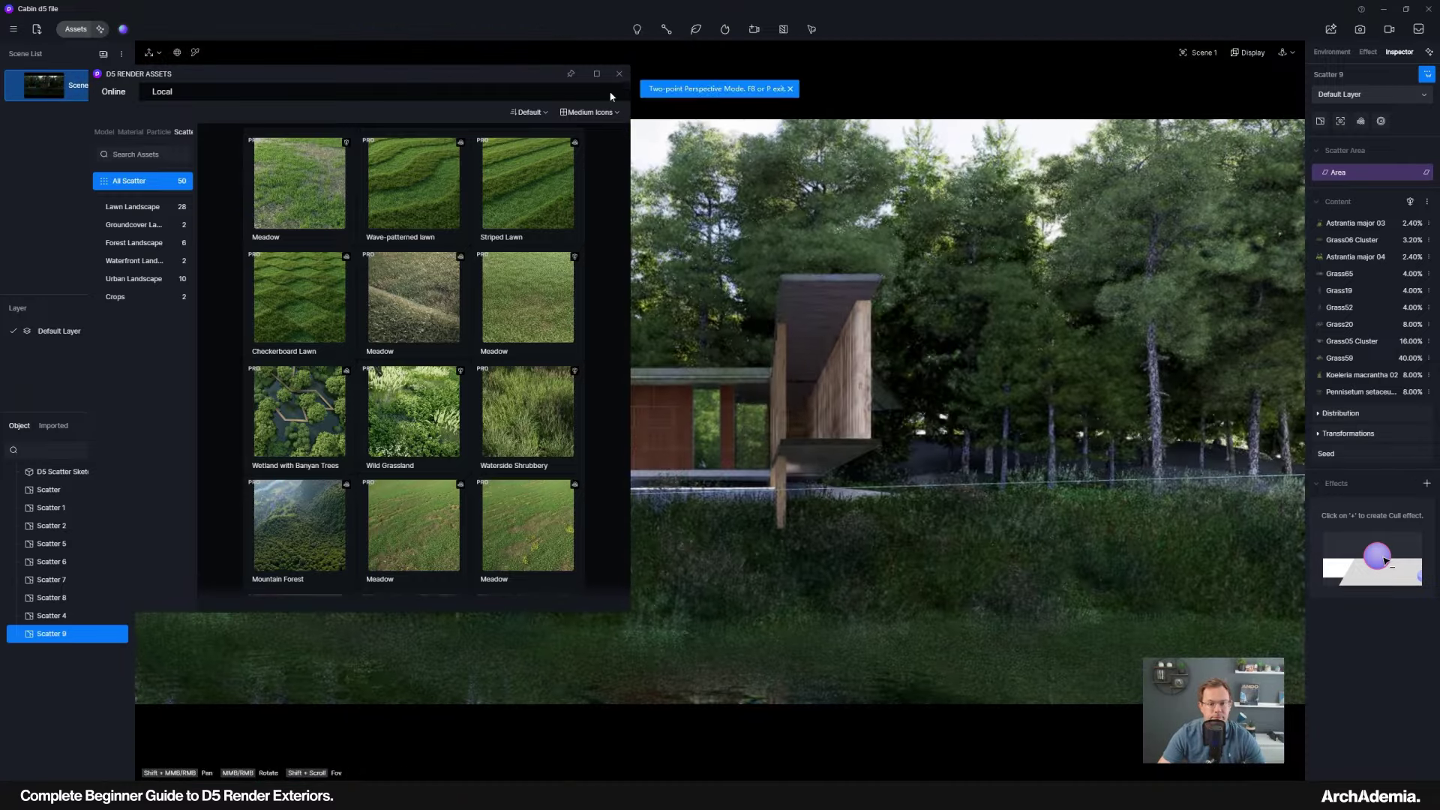
{"action": "left_click", "coordinate": [618, 74]}
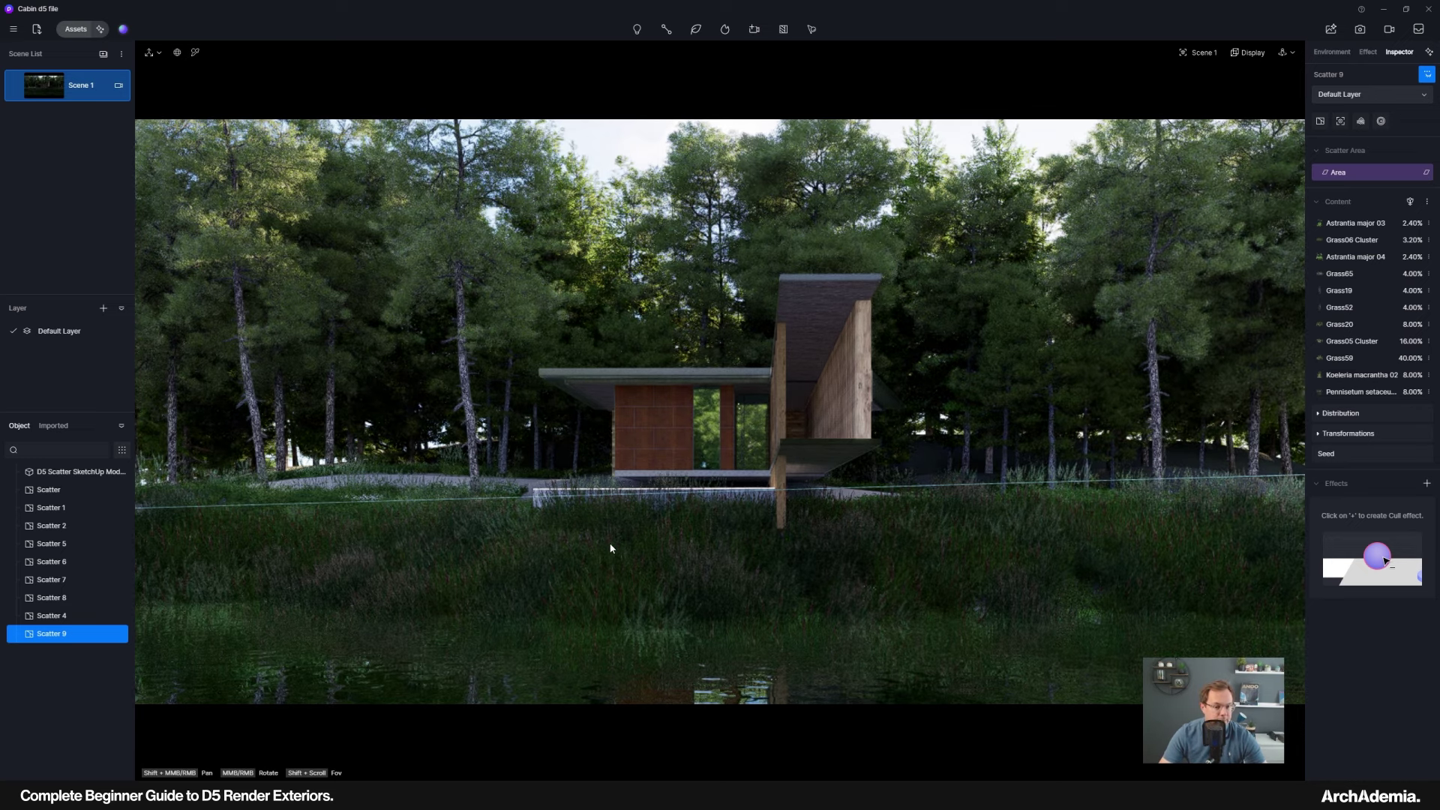
{"action": "left_click", "coordinate": [124, 30]}
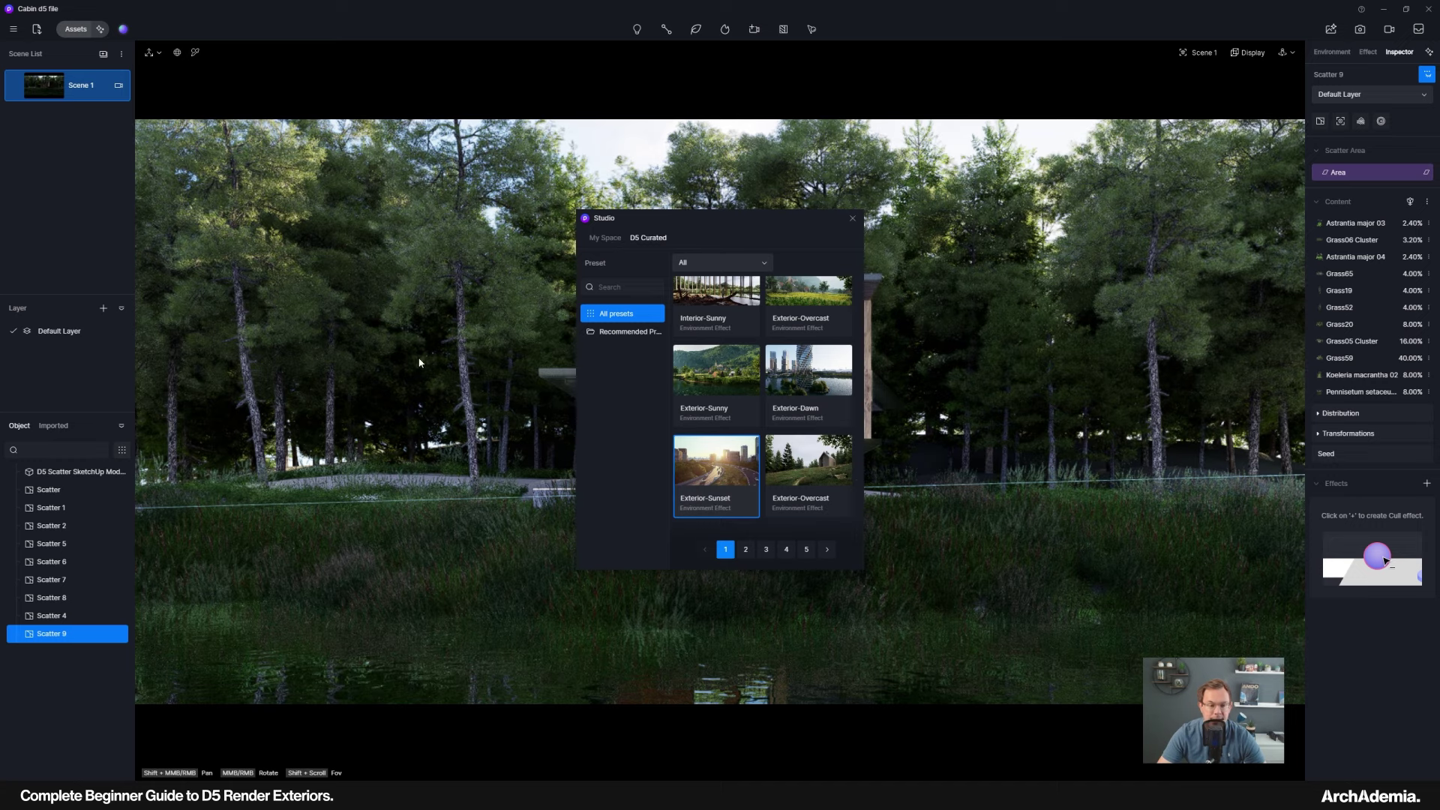
{"action": "left_click", "coordinate": [717, 469]}
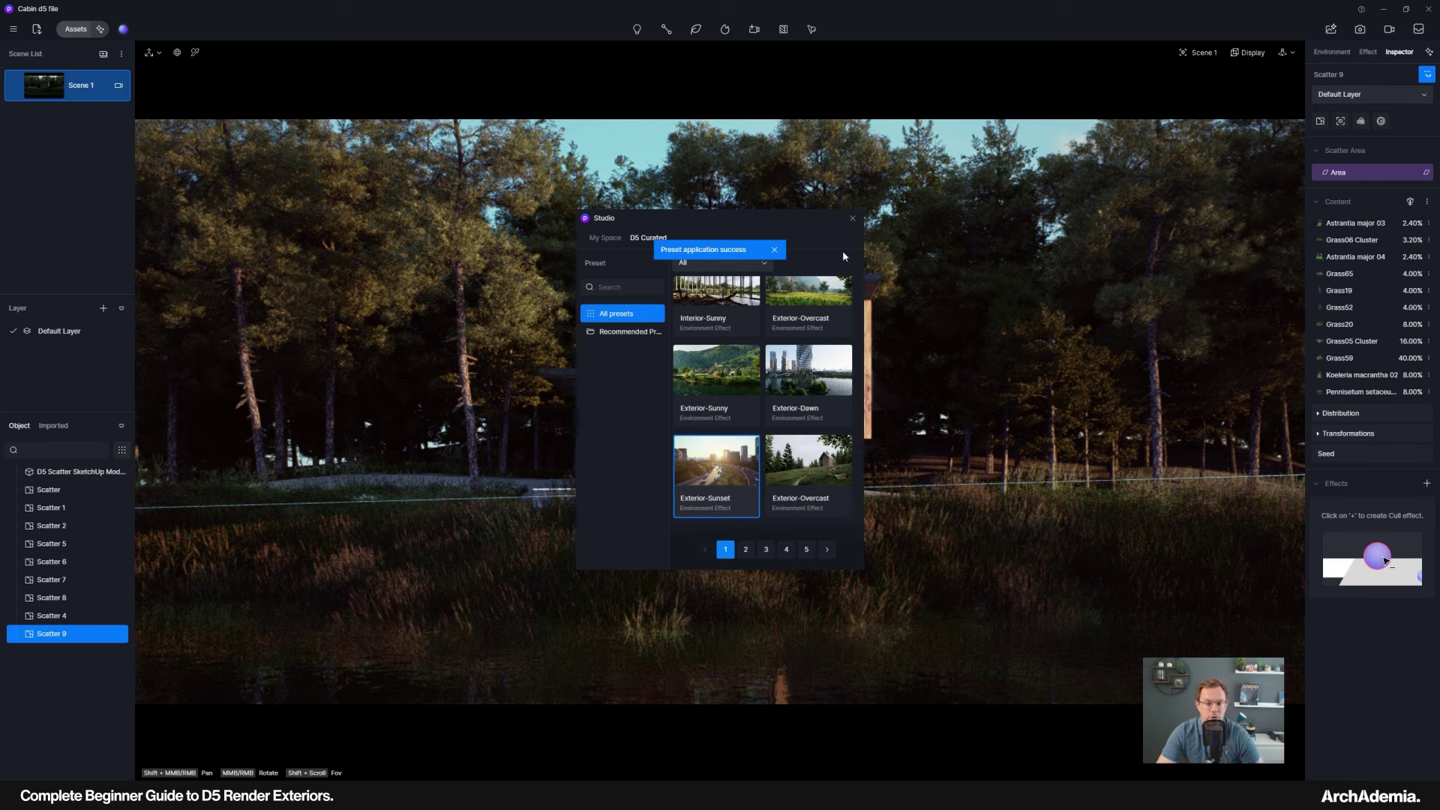
{"action": "left_click", "coordinate": [853, 219]}
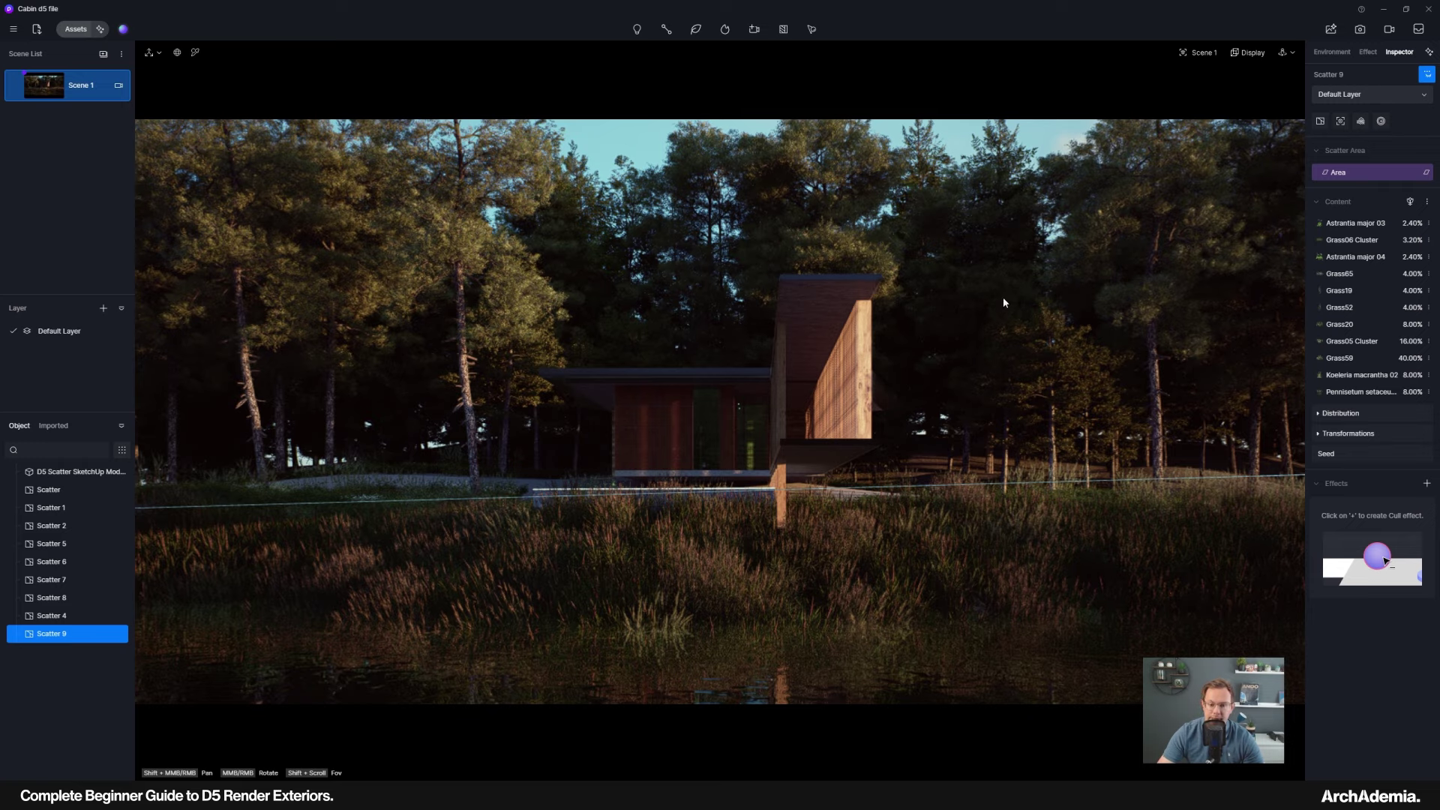
Compare the rendered Scene 1.png with the live view behind it, and close the image.
{"action": "left_click", "coordinate": [1200, 54]}
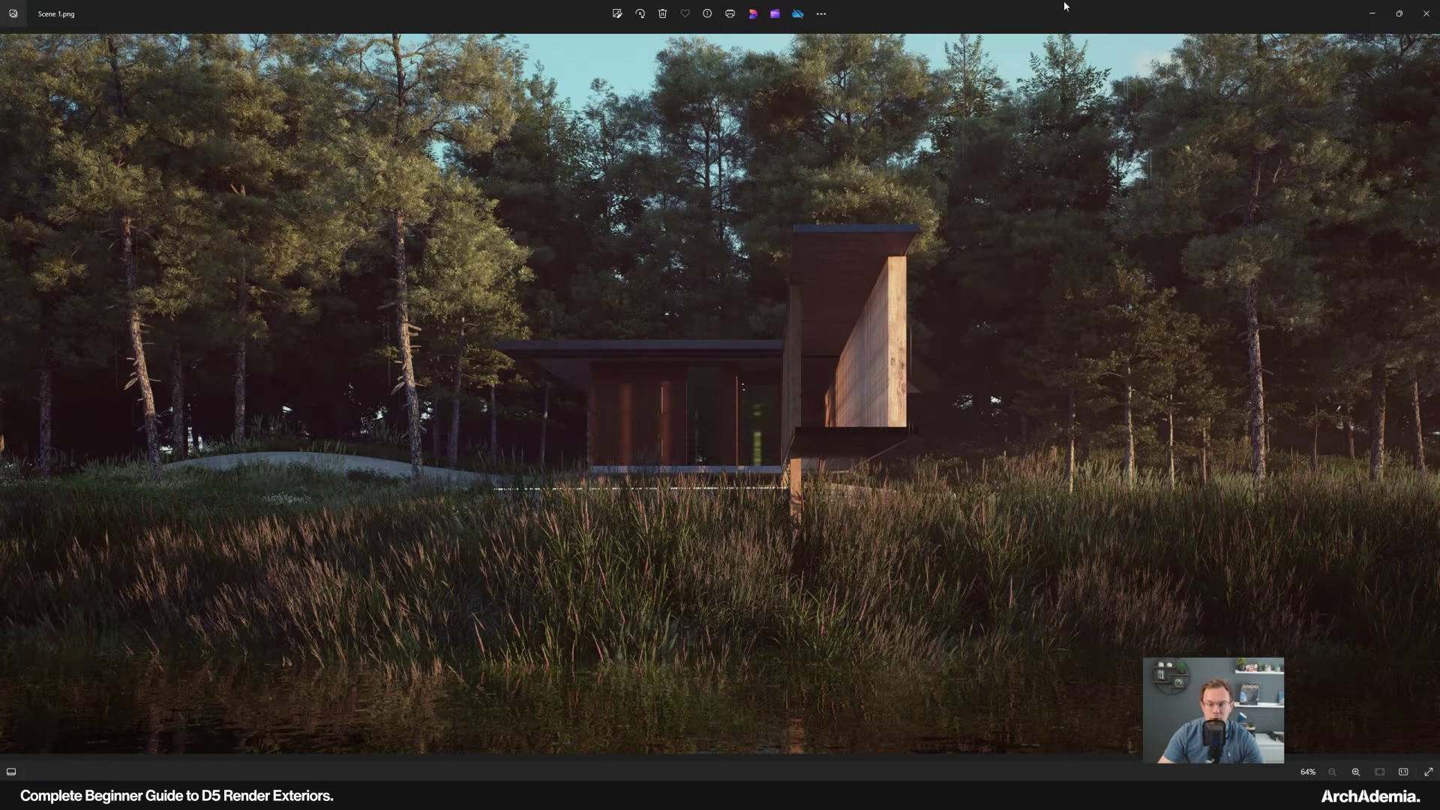
{"action": "left_click_drag", "start_coordinate": [1065, 3], "coordinate": [1053, 149]}
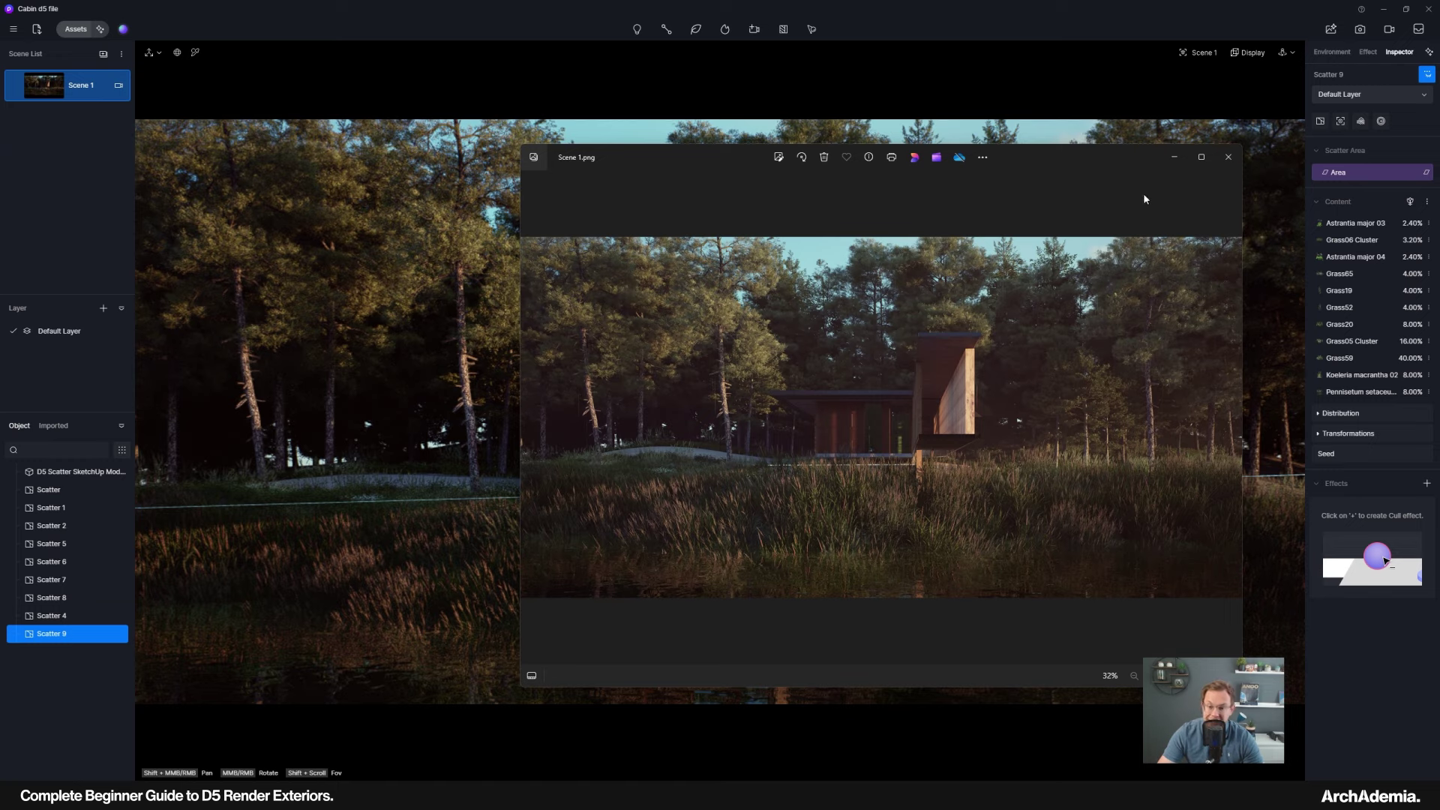
{"action": "left_click", "coordinate": [1229, 157]}
Switch the camera to perspective view and create a scatter area on the path material beside the cabin.
{"action": "left_click", "coordinate": [1201, 54]}
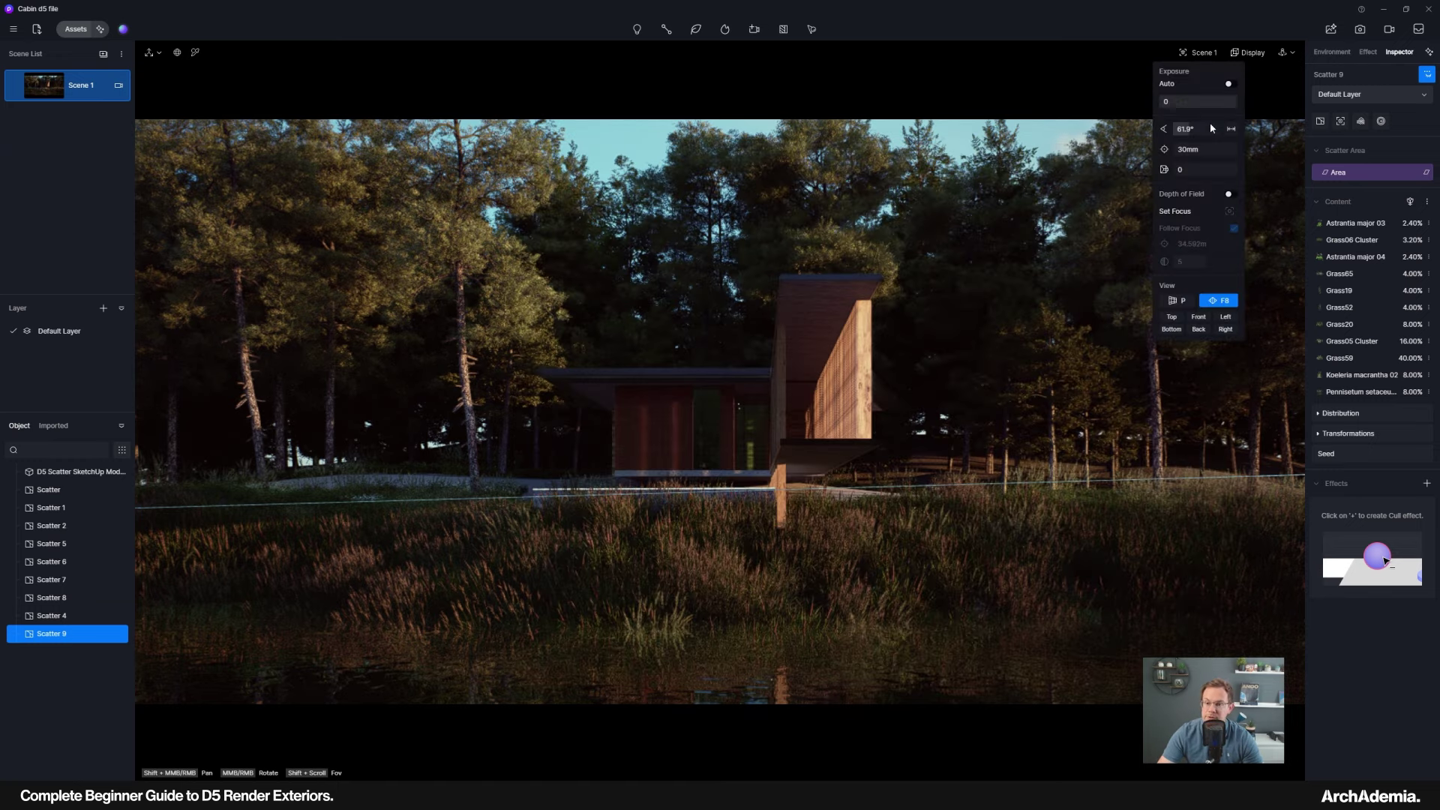
{"action": "left_click", "coordinate": [1176, 299]}
{"action": "right_click_drag", "start_coordinate": [482, 496], "coordinate": [710, 469]}
{"action": "key", "text": "w"}
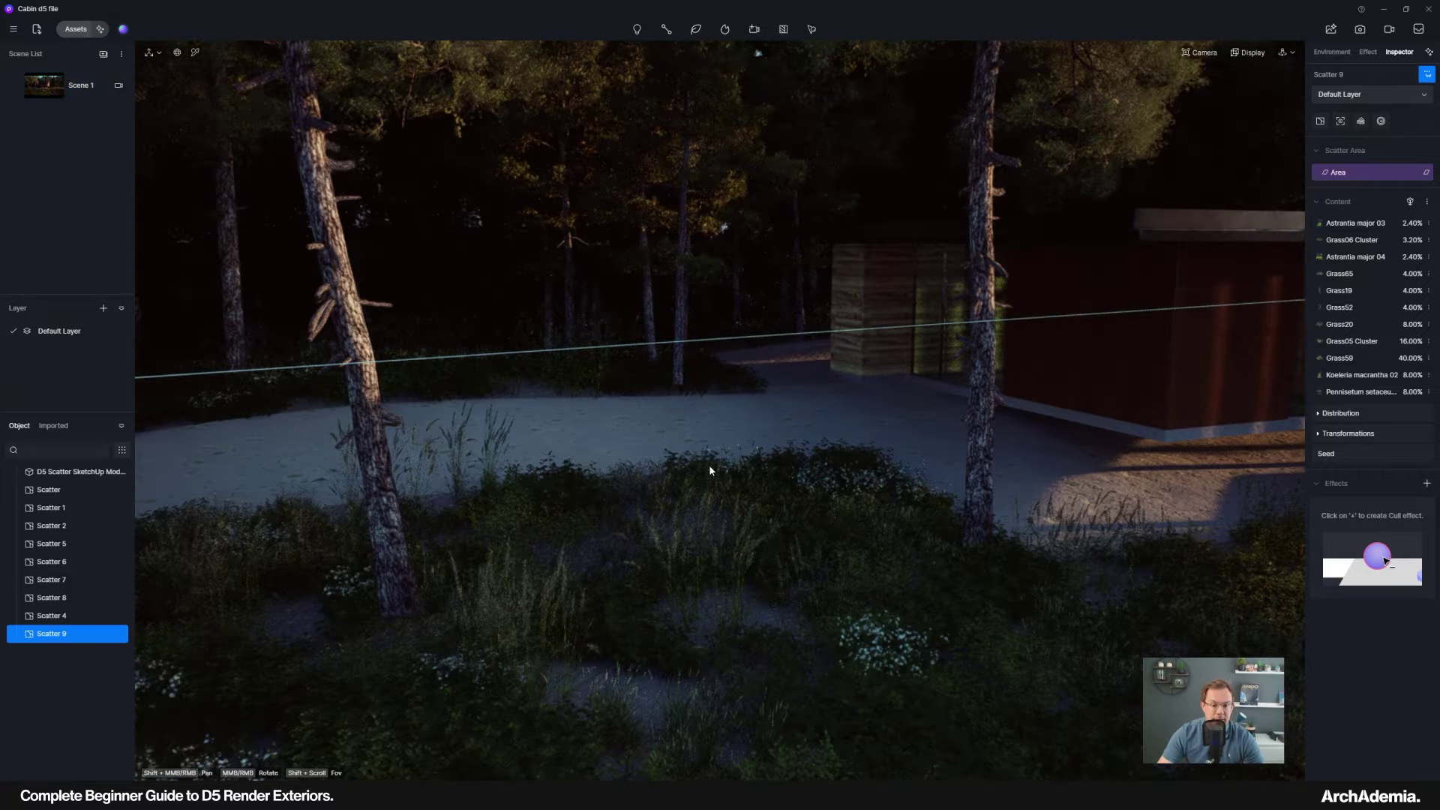
{"action": "left_click", "coordinate": [811, 30]}
{"action": "left_click", "coordinate": [809, 73]}
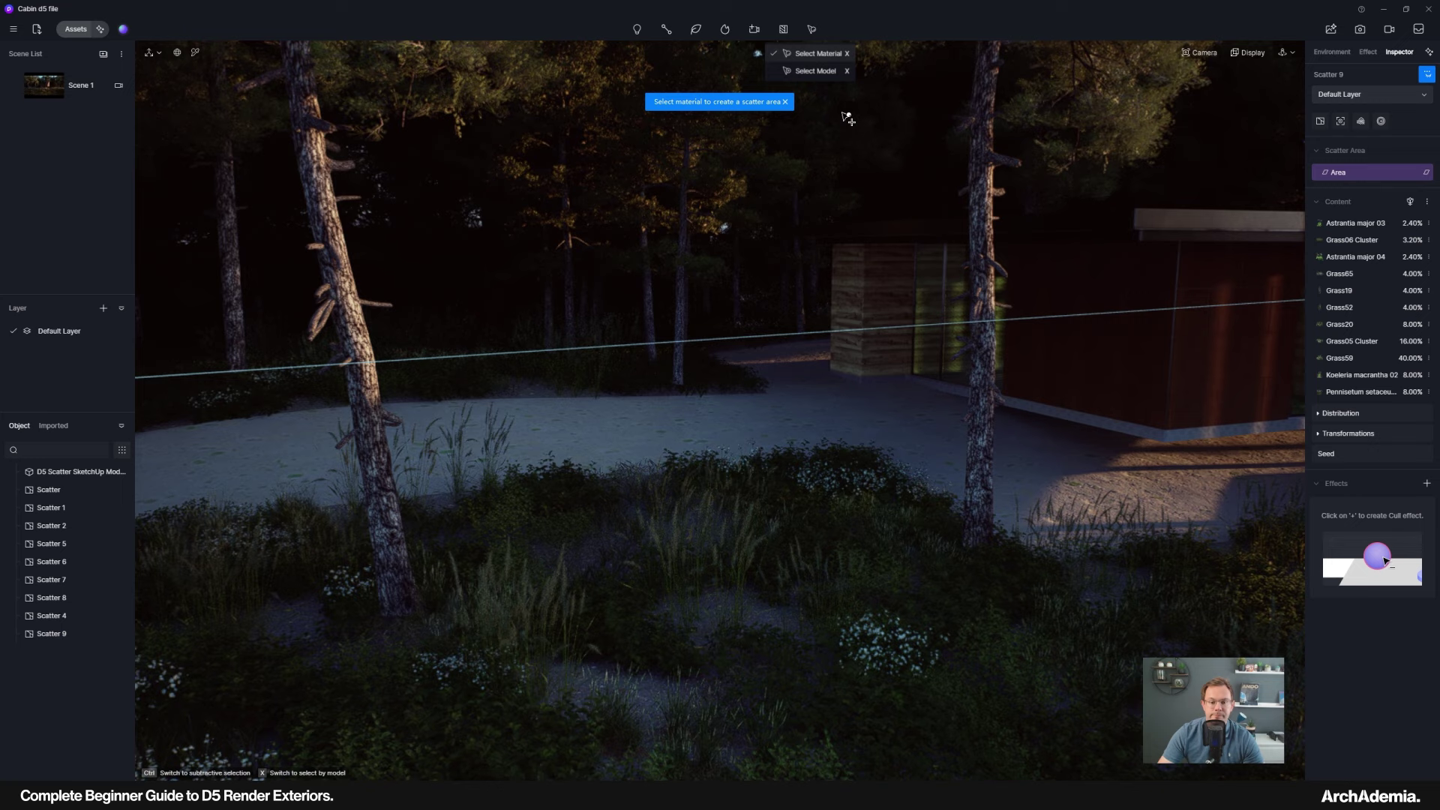
{"action": "left_click", "coordinate": [789, 425]}
{"action": "left_click", "coordinate": [748, 98]}
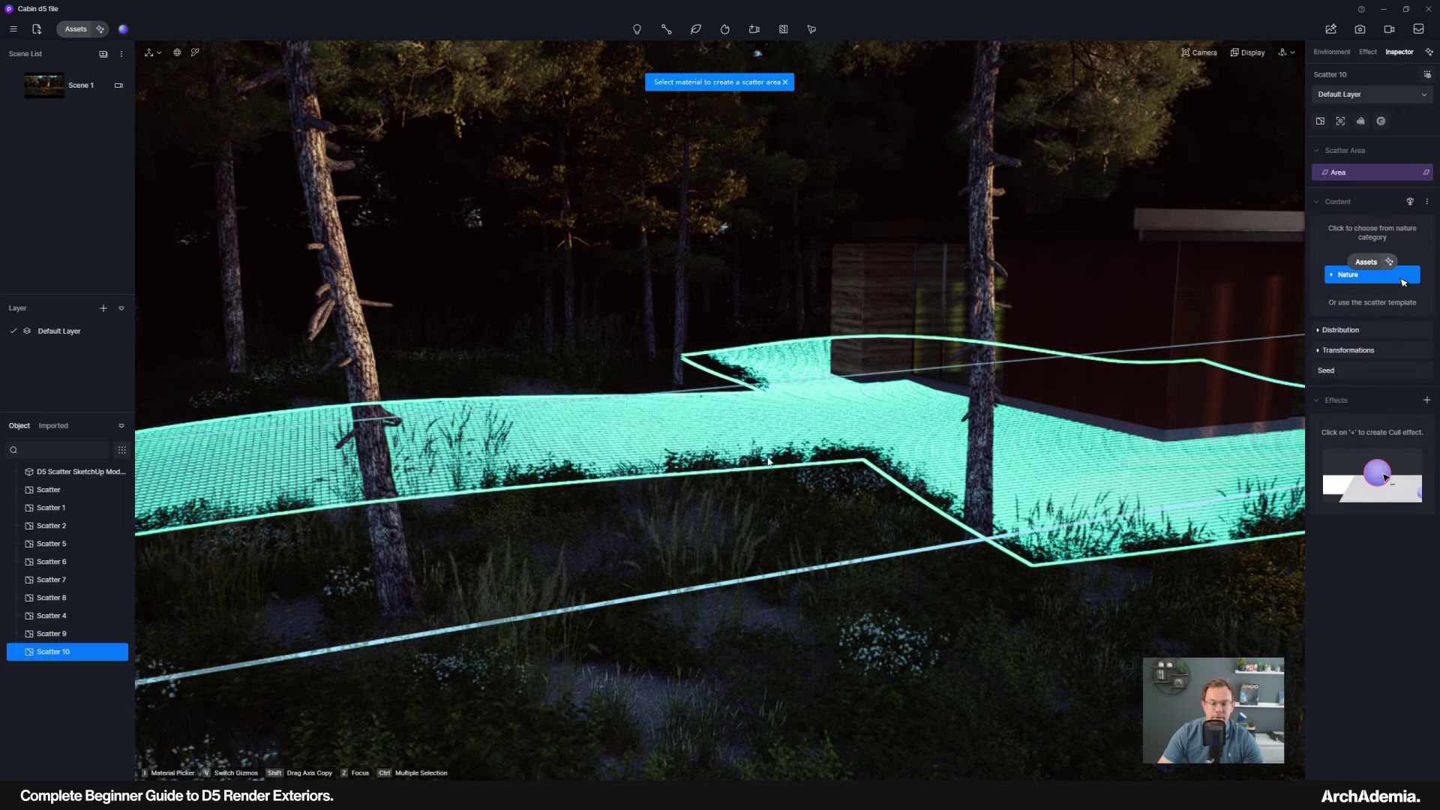
Add the Foliage 01 fallen leaves model to the path's scatter content.
{"action": "scroll", "coordinate": [731, 432], "scroll_direction": "up", "scroll_amount": 3}
{"action": "left_click", "coordinate": [1356, 284]}
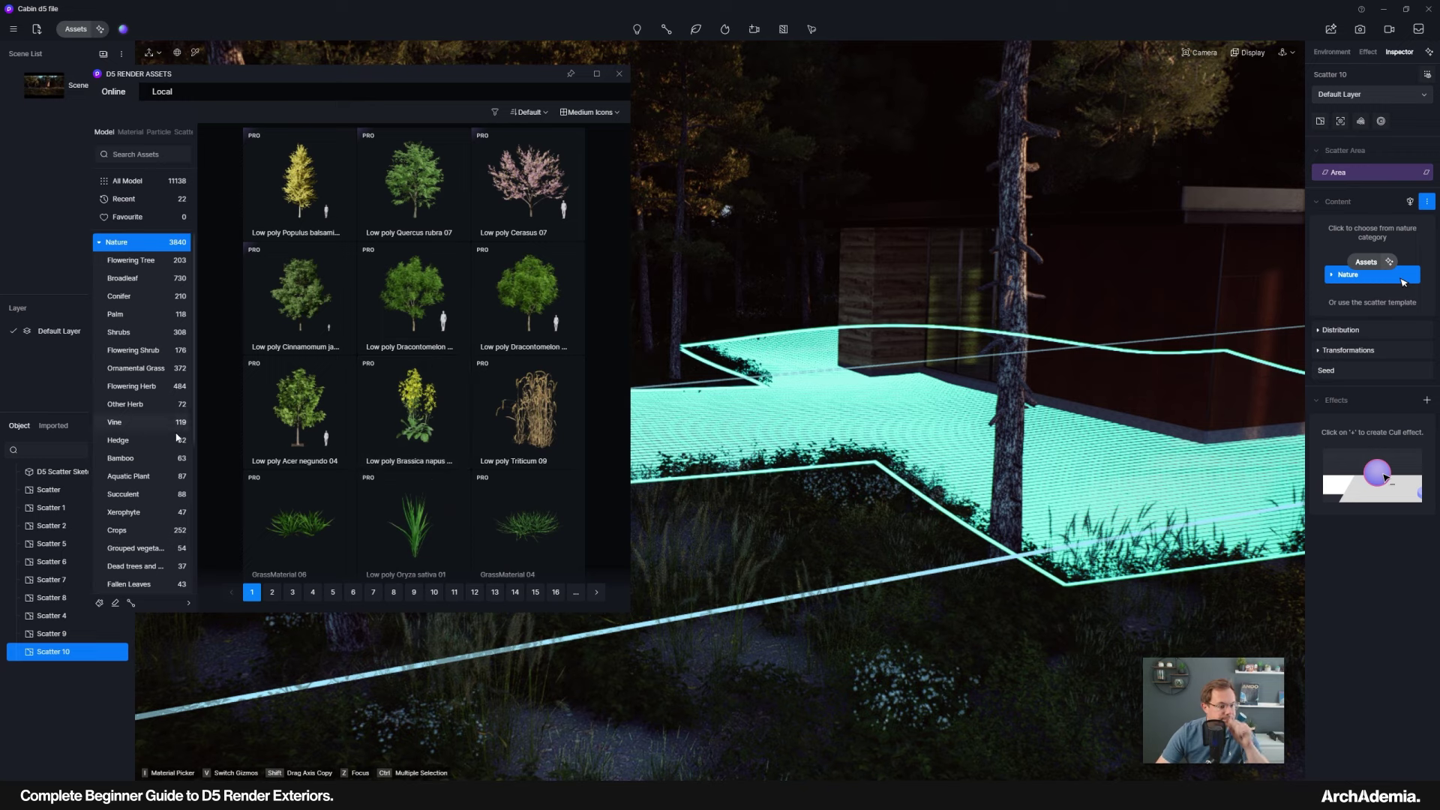
{"action": "scroll", "coordinate": [144, 438], "scroll_direction": "down", "scroll_amount": 3}
{"action": "left_click", "coordinate": [139, 416]}
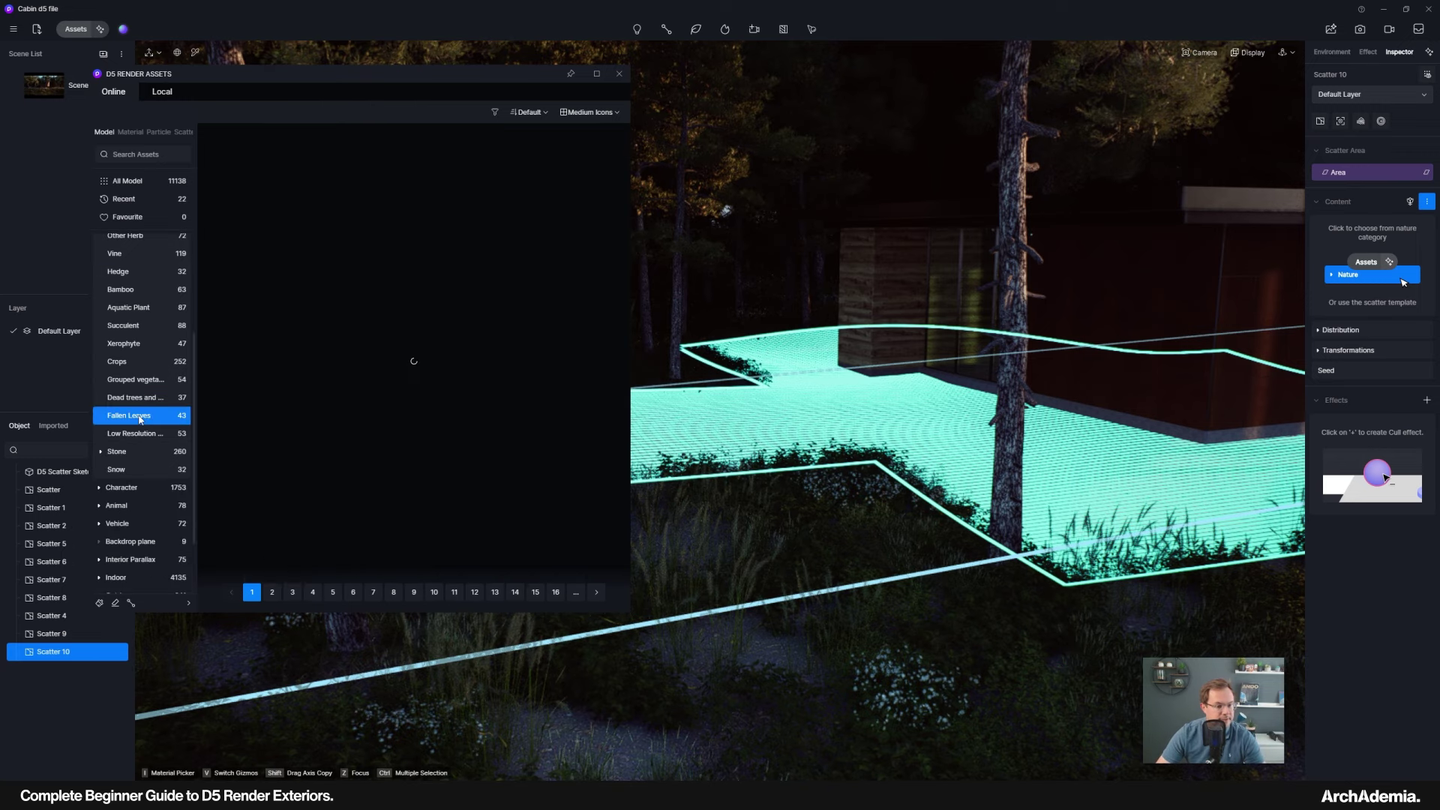
{"action": "left_click", "coordinate": [406, 190]}
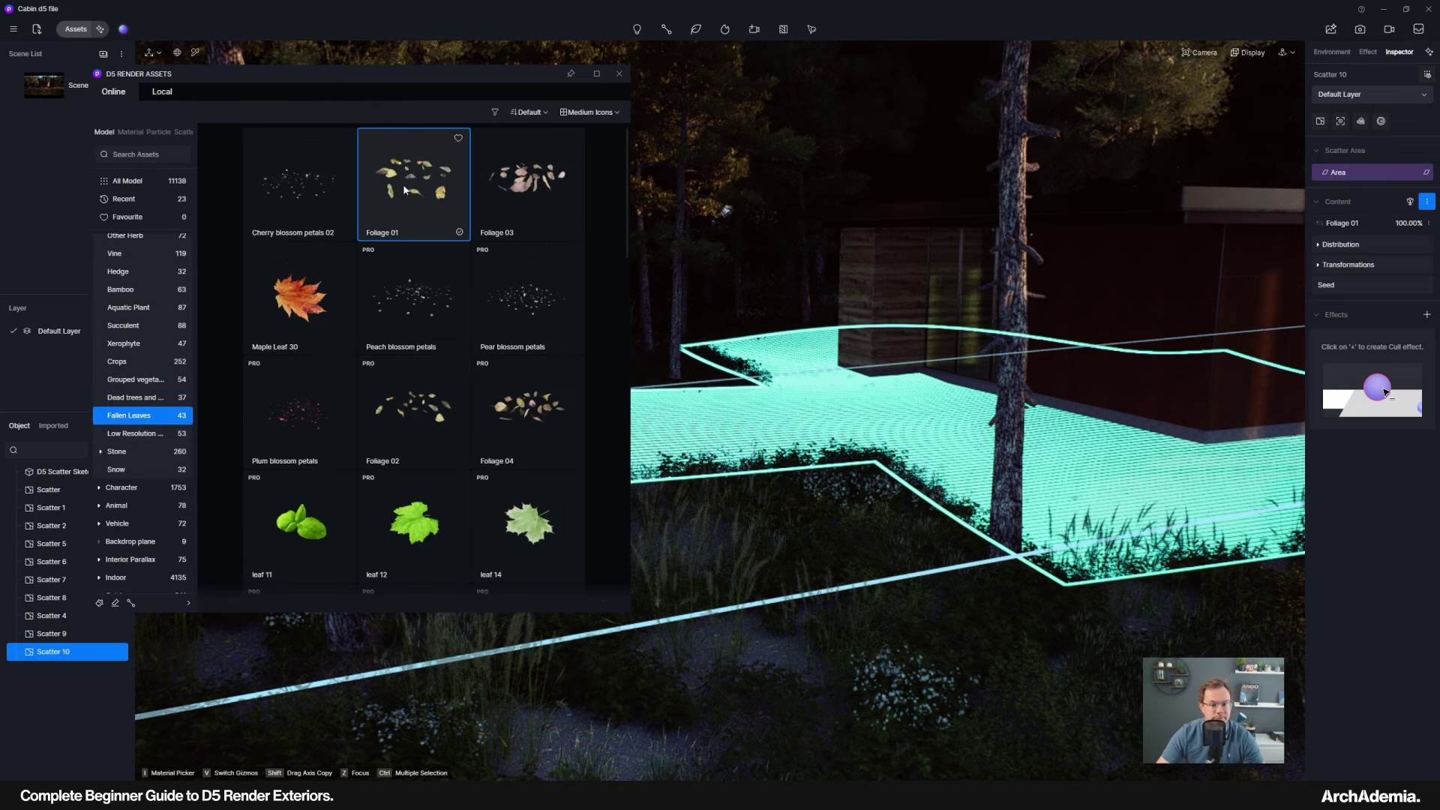
{"action": "scroll", "coordinate": [785, 435], "scroll_direction": "up", "scroll_amount": 5}
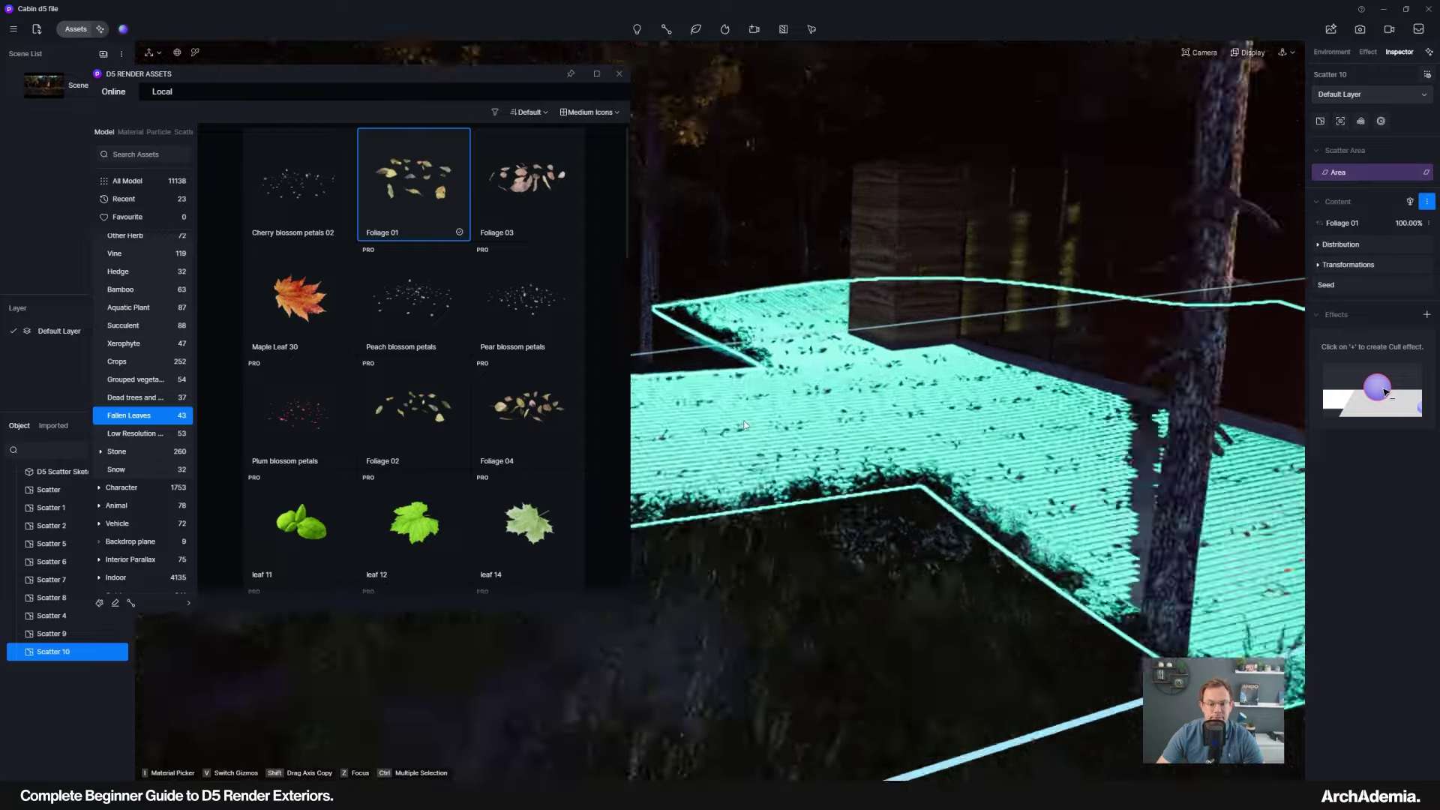
Browse the stone models down to the Pebbles category and download the Black Pebbles 110 model.
{"action": "left_click", "coordinate": [119, 451]}
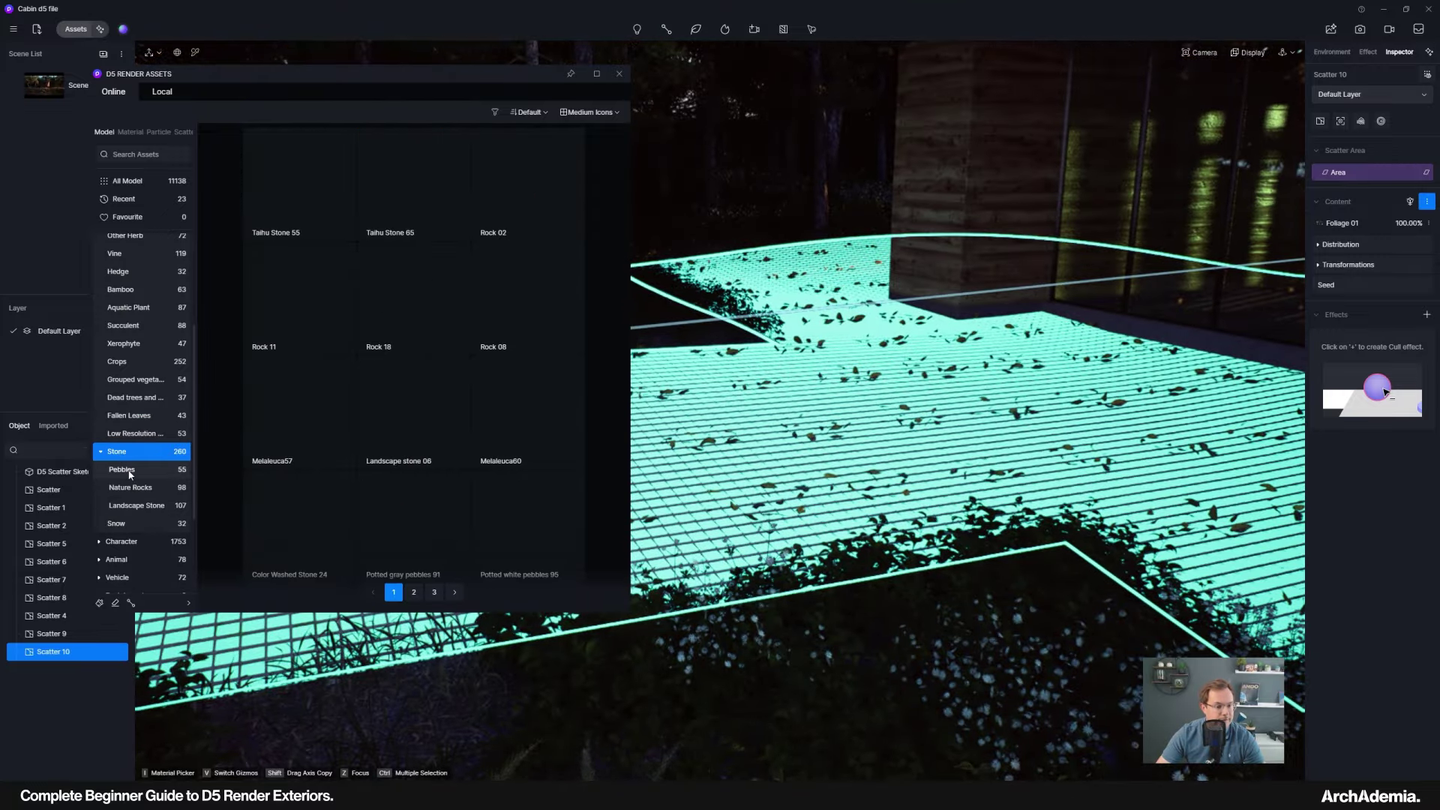
{"action": "scroll", "coordinate": [465, 308], "scroll_direction": "down", "scroll_amount": 3}
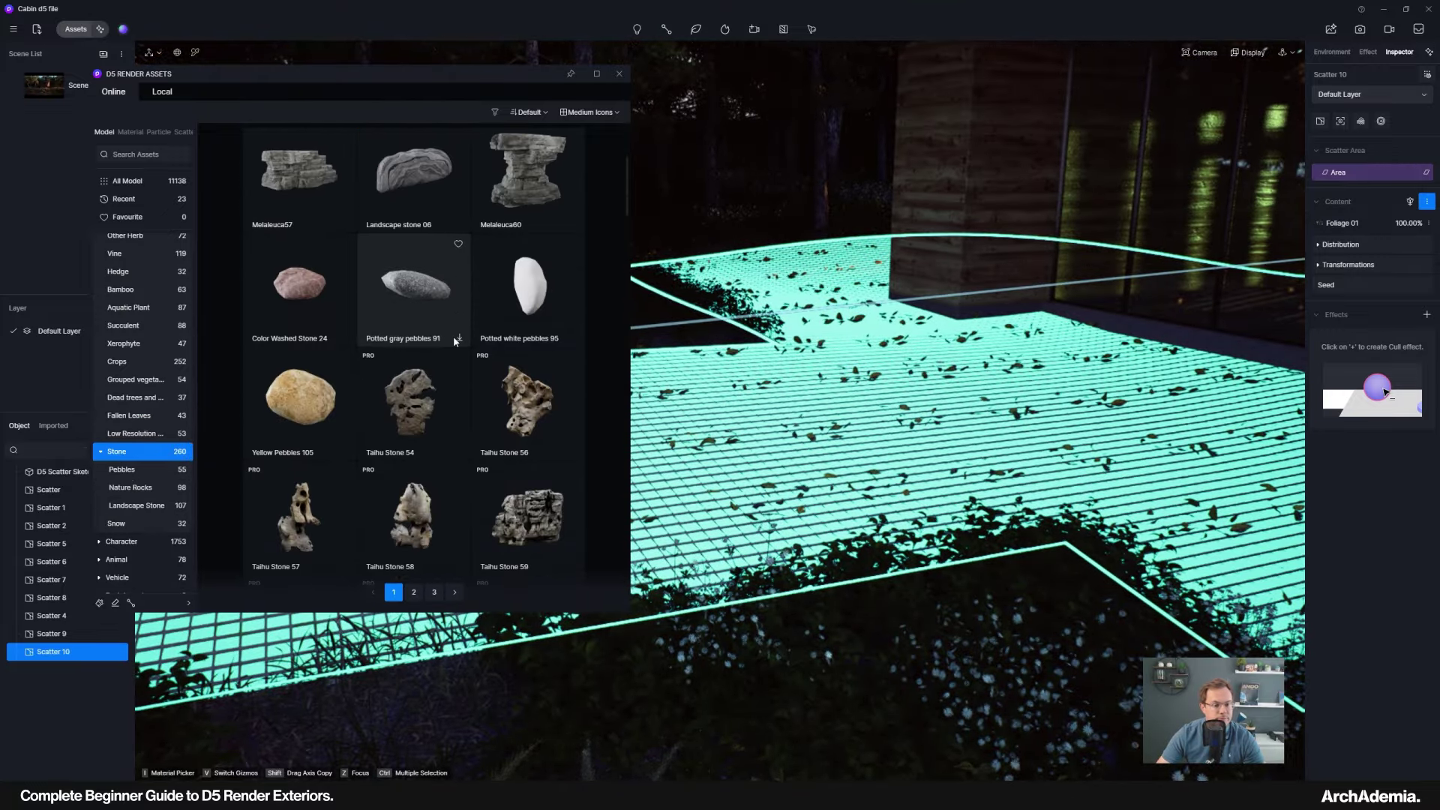
{"action": "left_click", "coordinate": [126, 507]}
{"action": "scroll", "coordinate": [383, 417], "scroll_direction": "down", "scroll_amount": 1}
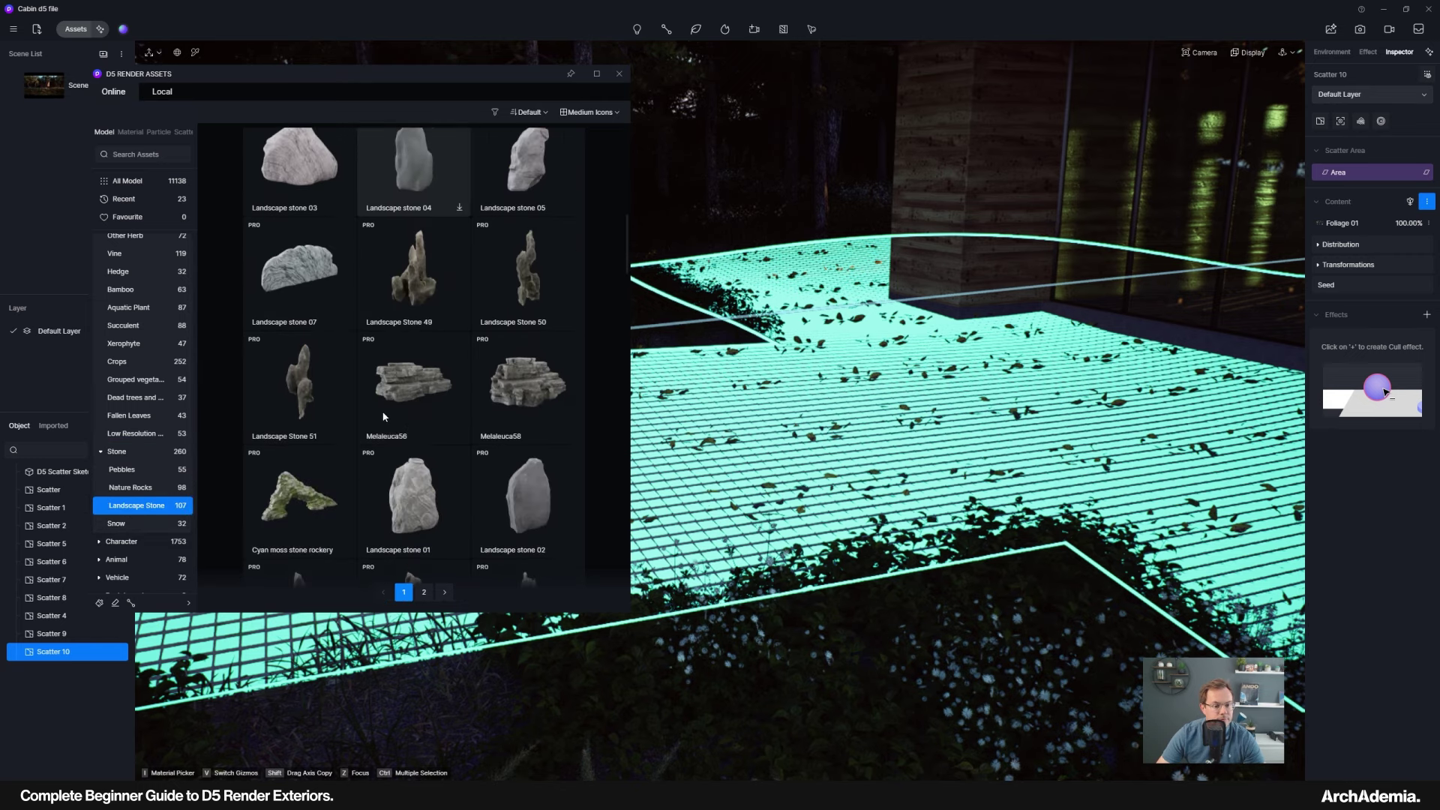
{"action": "left_click", "coordinate": [128, 474]}
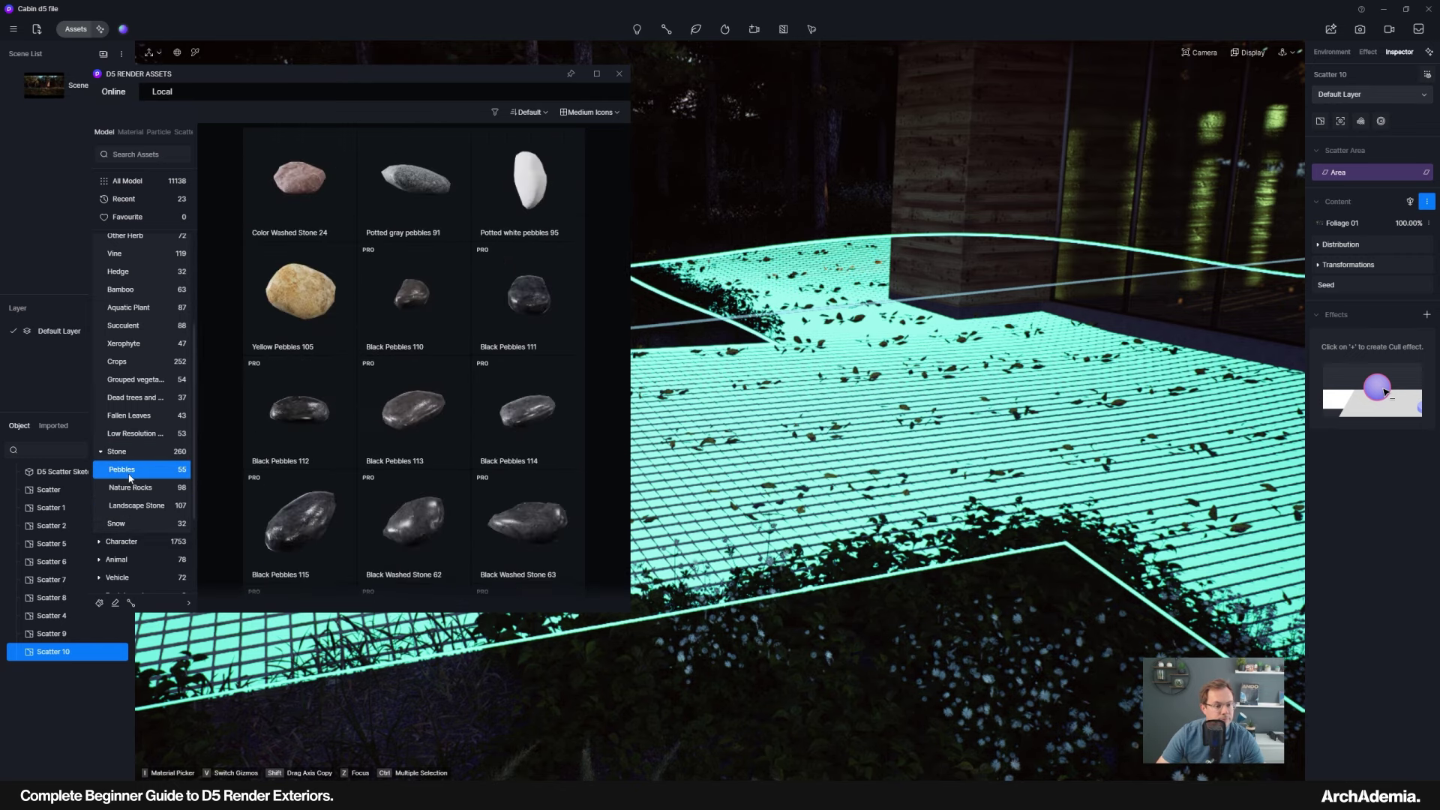
{"action": "left_click", "coordinate": [426, 296]}
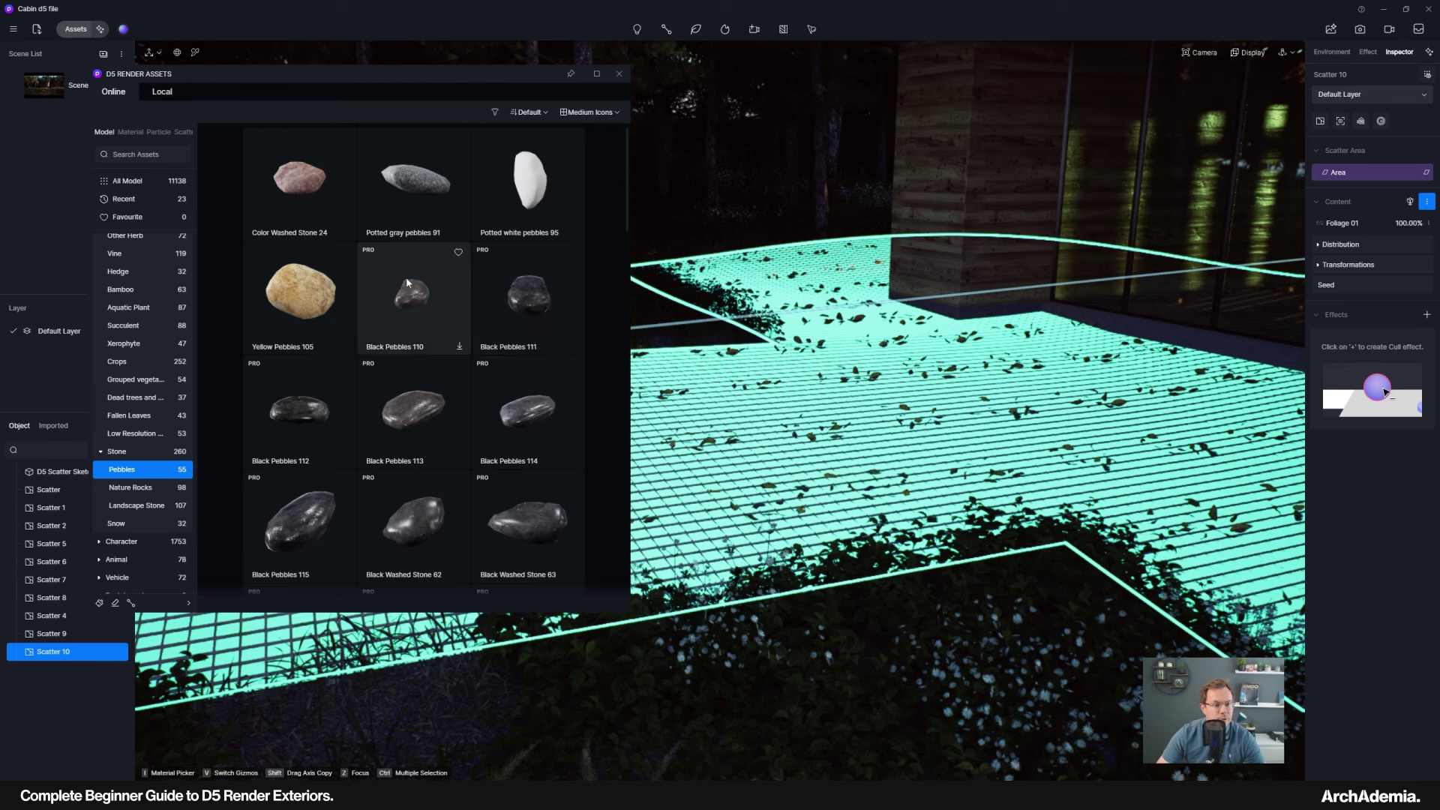
Add the Color Washed Stone 25 and Color Washed Stone 26 models to the path's scatter content.
{"action": "scroll", "coordinate": [402, 429], "scroll_direction": "down", "scroll_amount": 5}
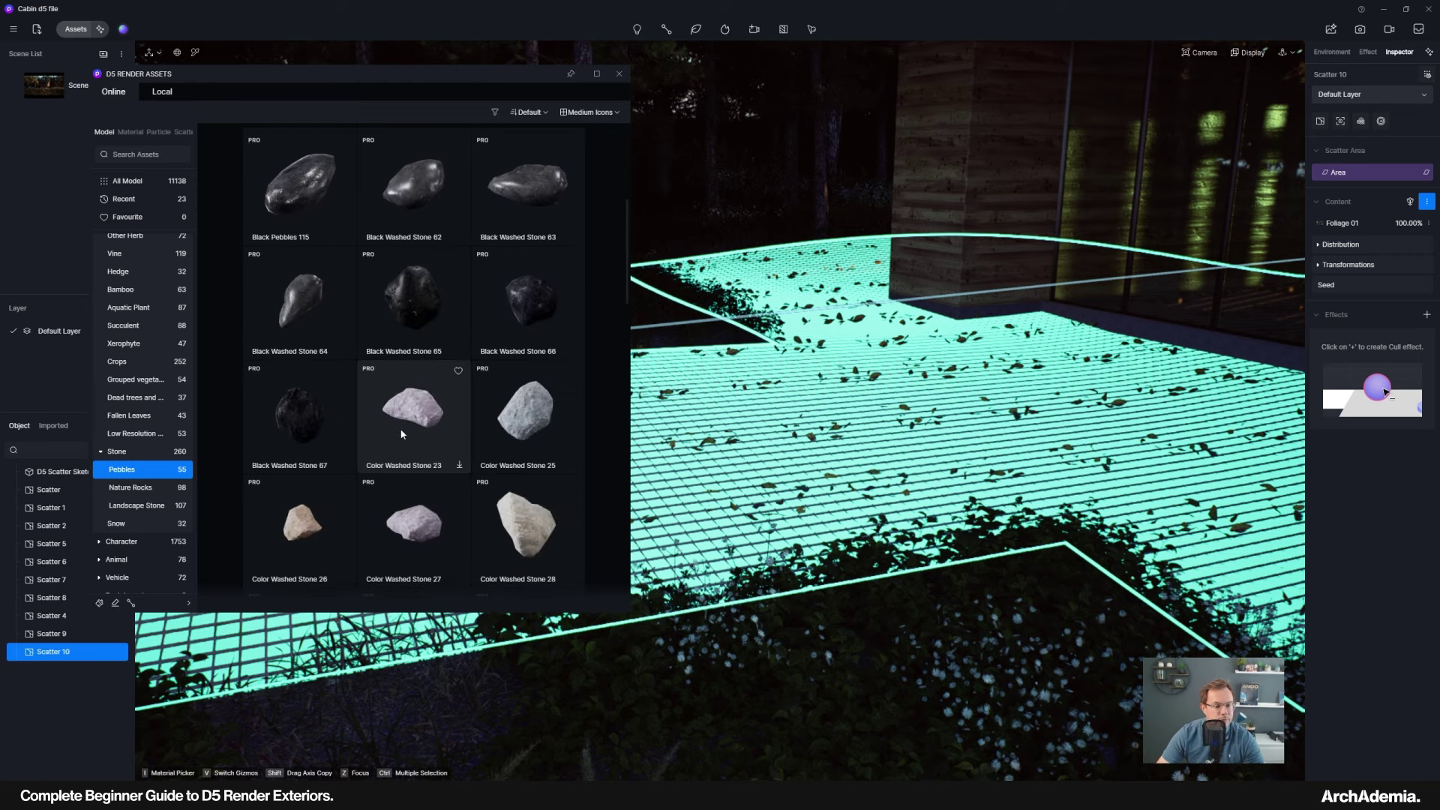
{"action": "scroll", "coordinate": [403, 417], "scroll_direction": "down", "scroll_amount": 1}
{"action": "left_click", "coordinate": [408, 388]}
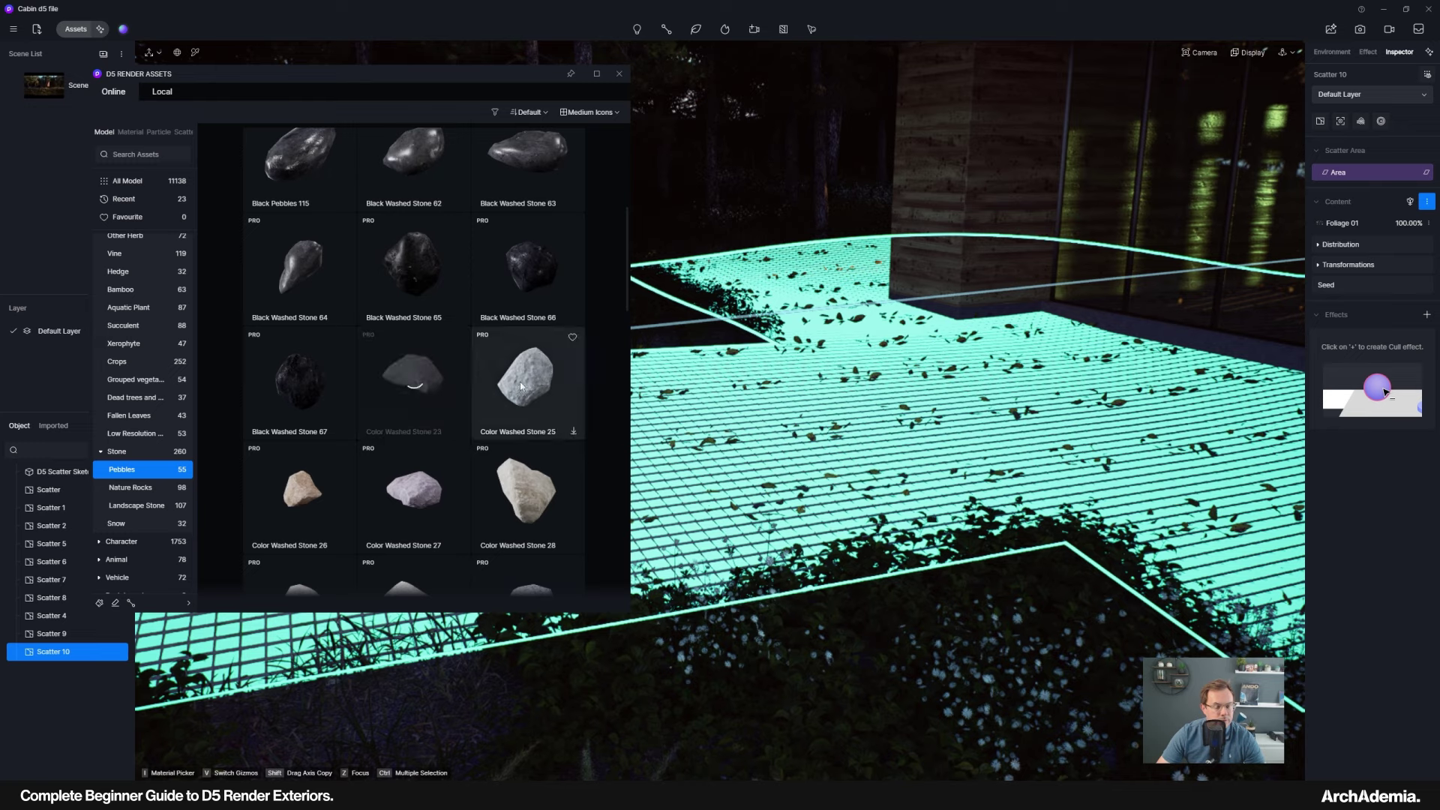
{"action": "left_click", "coordinate": [520, 381]}
{"action": "left_click", "coordinate": [301, 491]}
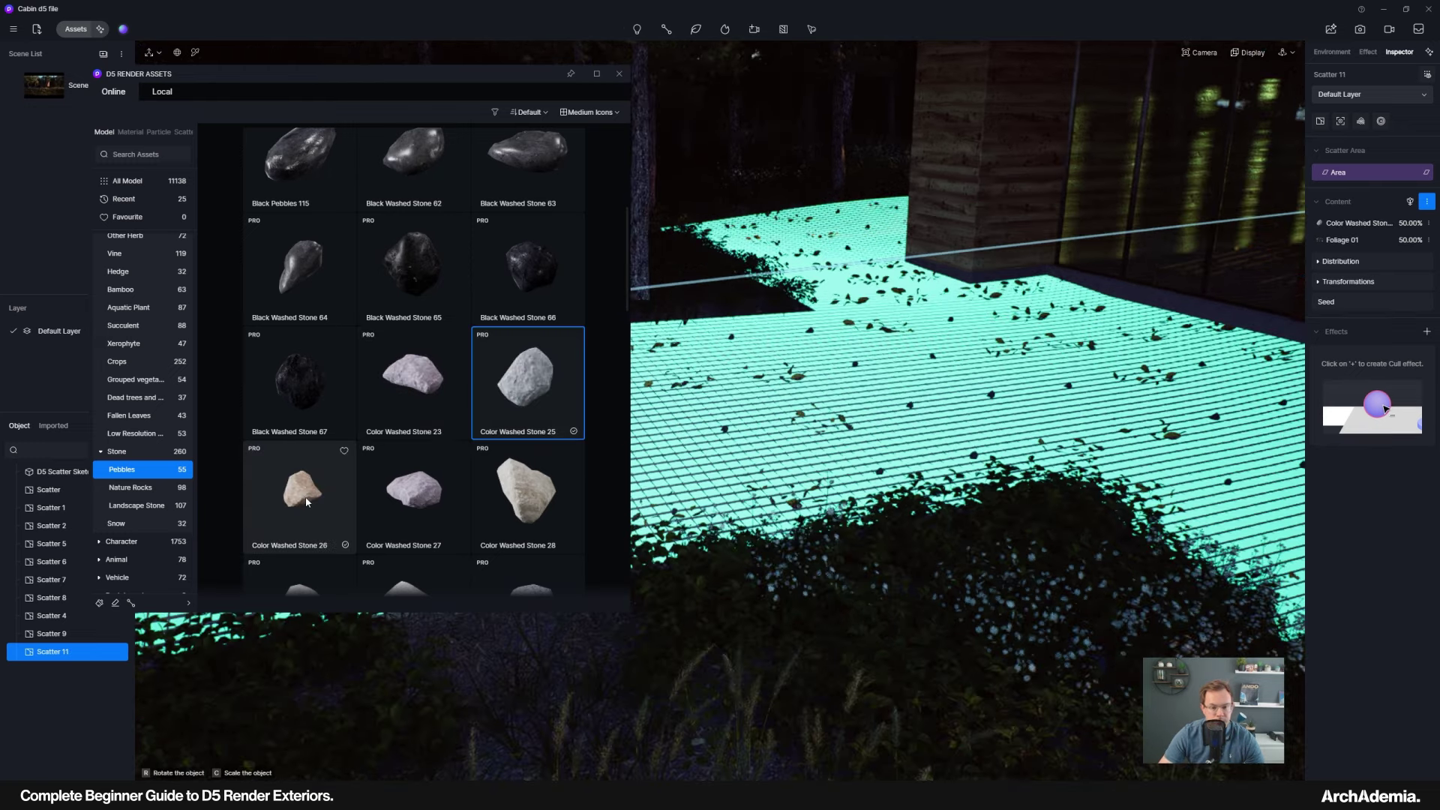
{"action": "left_click", "coordinate": [305, 498]}
Add Black Pebbles 110 to the path's scatter content and inspect the pebbles on the paving.
{"action": "scroll", "coordinate": [420, 337], "scroll_direction": "up", "scroll_amount": 5}
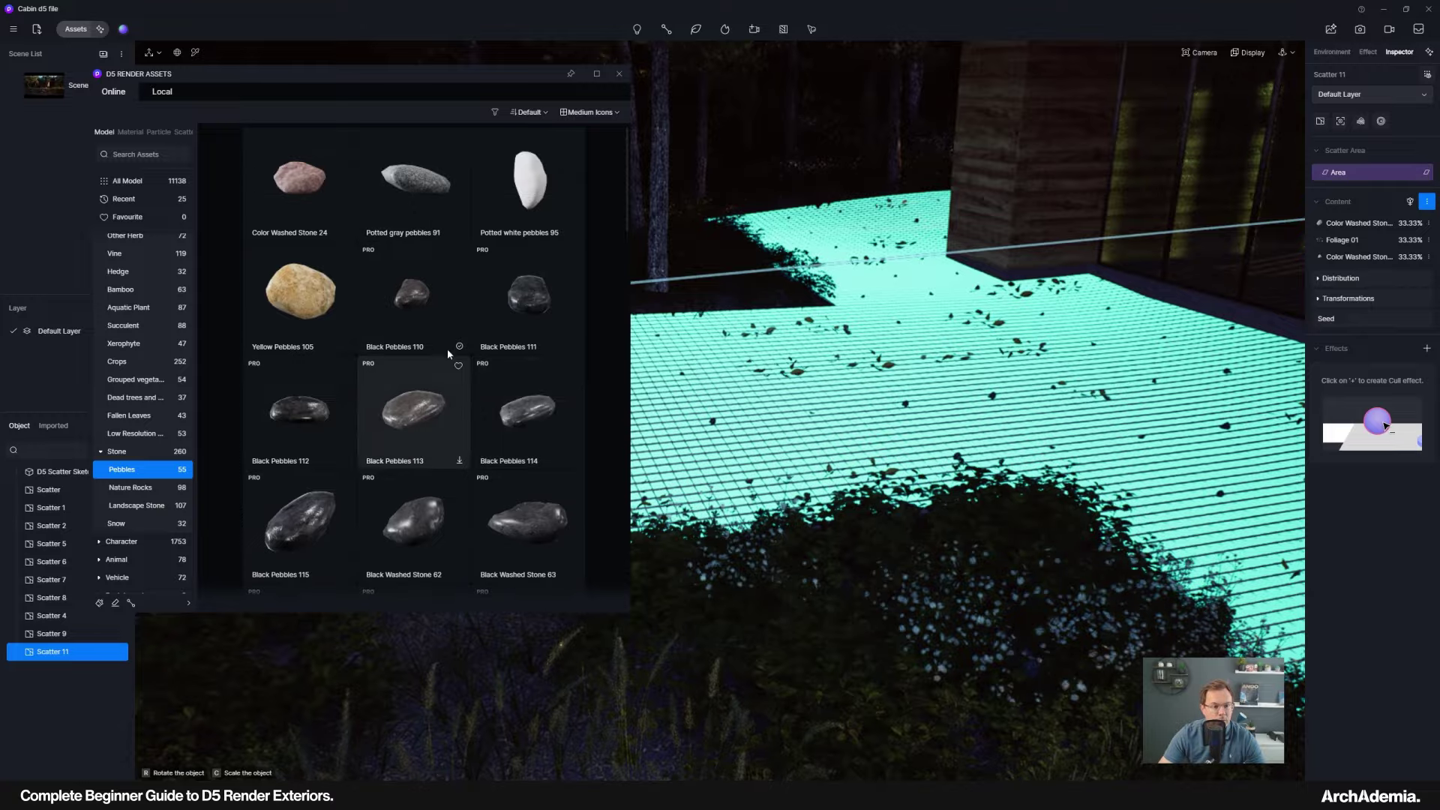
{"action": "left_click", "coordinate": [447, 345]}
{"action": "scroll", "coordinate": [785, 425], "scroll_direction": "up", "scroll_amount": 10}
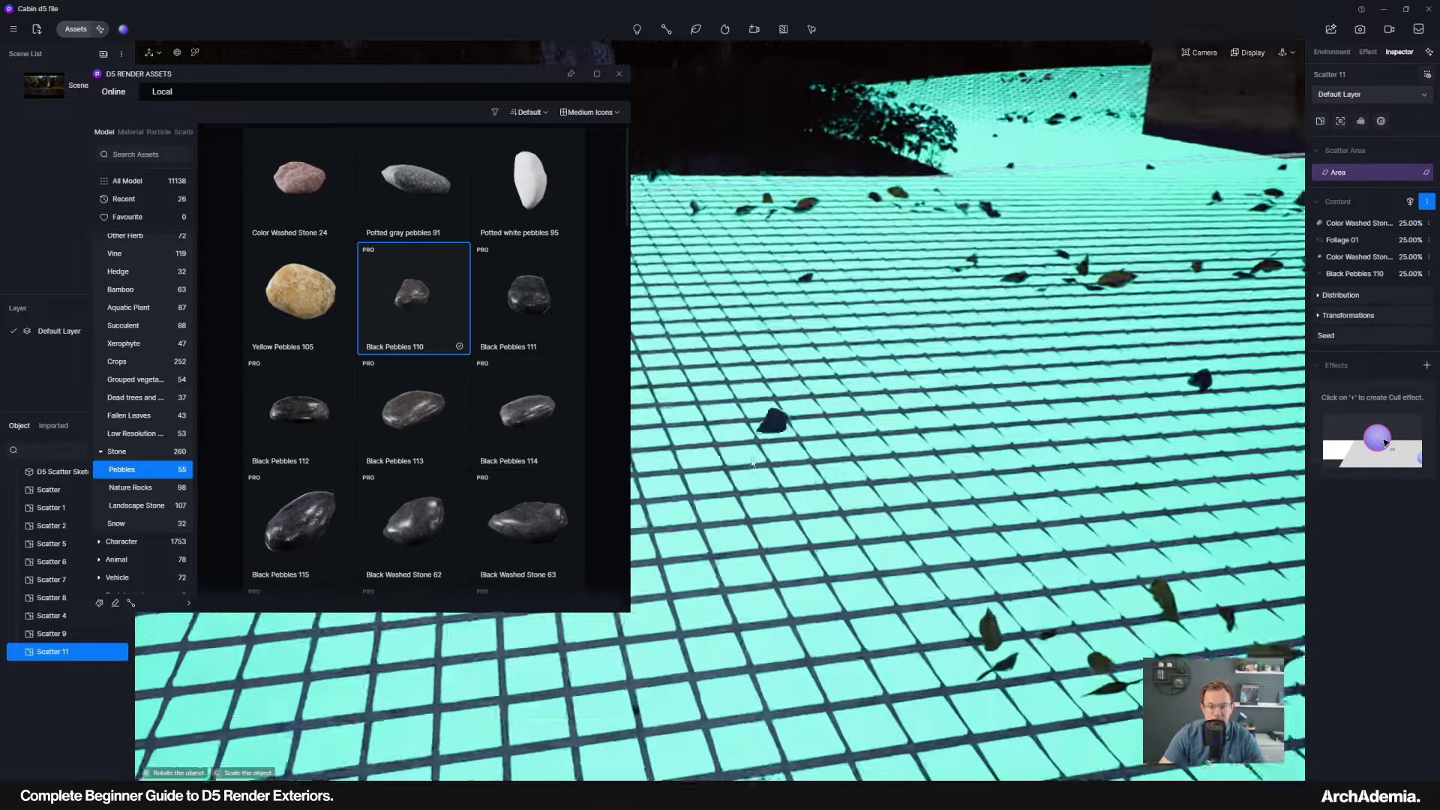
{"action": "scroll", "coordinate": [787, 399], "scroll_direction": "down", "scroll_amount": 10}
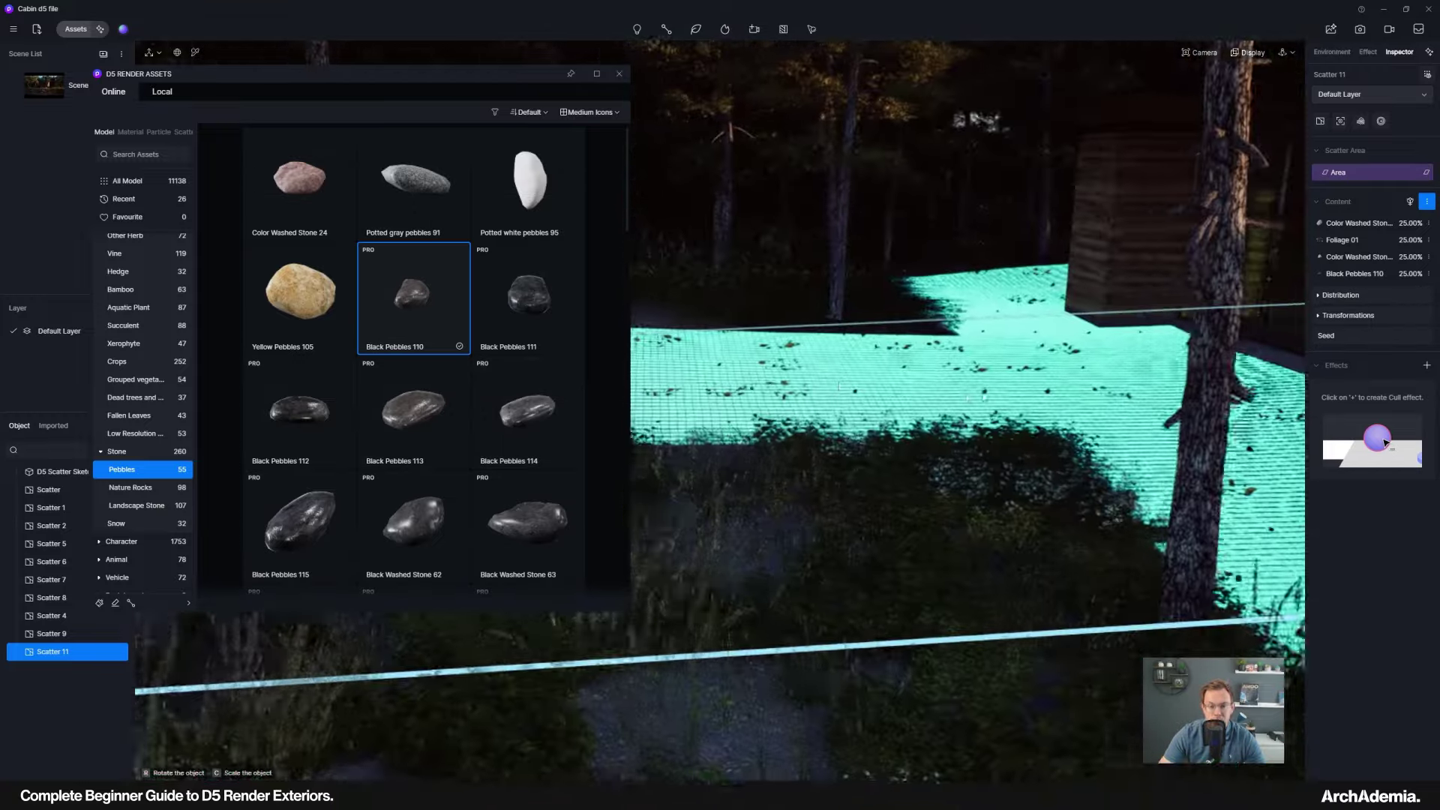
{"action": "right_click_drag", "start_coordinate": [1031, 399], "coordinate": [930, 409]}
Set the Foliage 01 probability of occurrence to 30 in the path scatter.
{"action": "left_click", "coordinate": [1342, 240]}
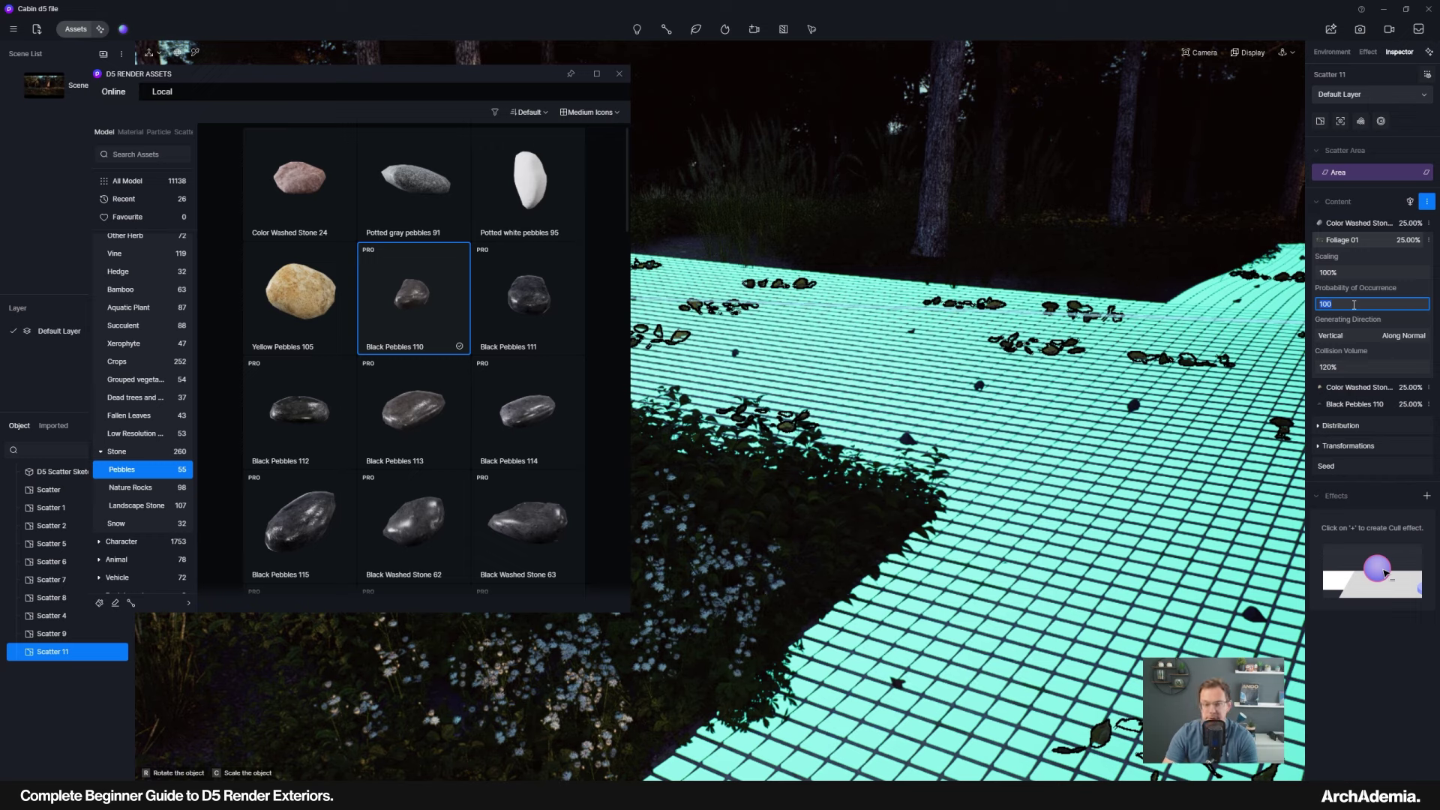
{"action": "type", "text": "30"}
{"action": "key", "text": "Return"}
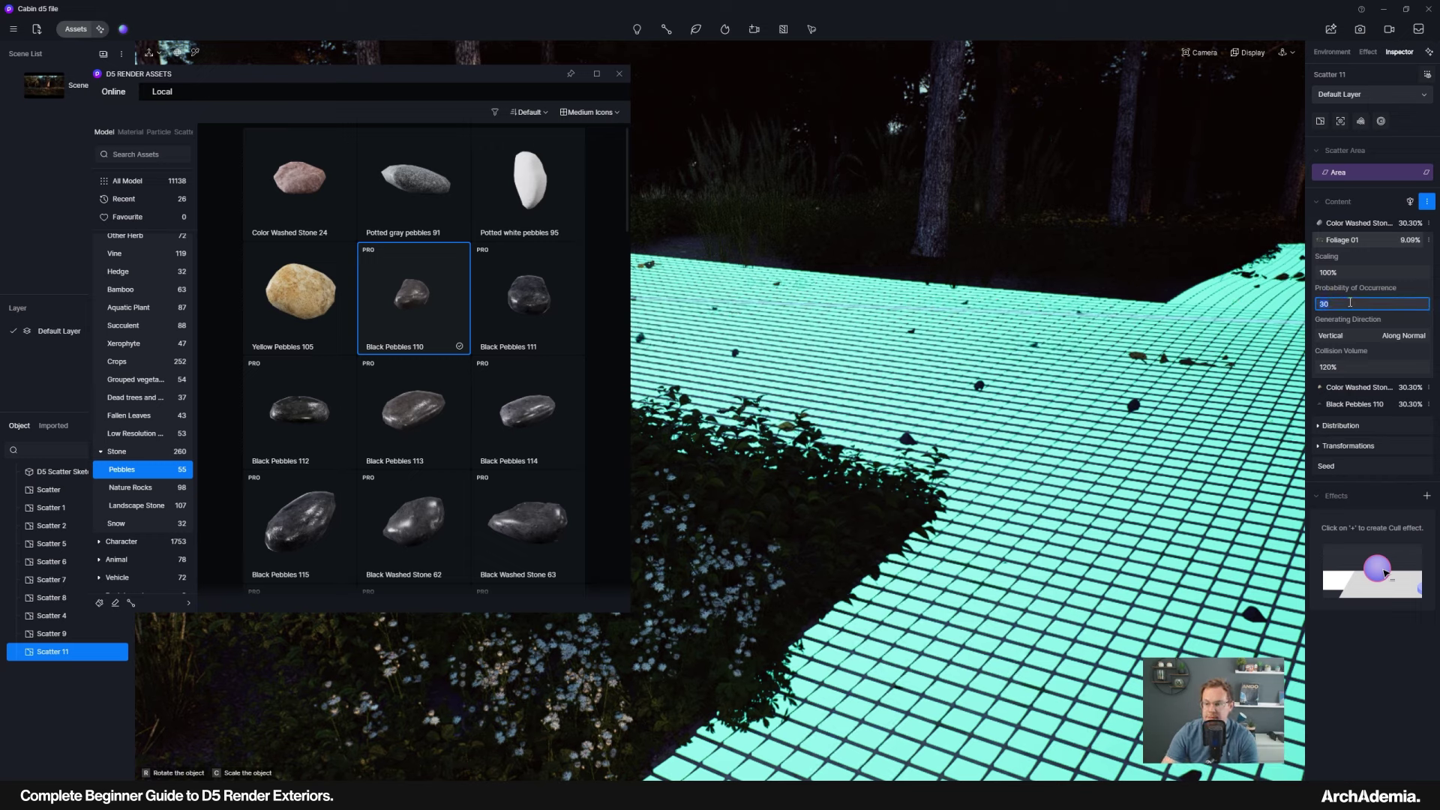
Set the path scatter's distribution density to 500 pt/100㎡ and check the spread of stones and leaves.
{"action": "left_click", "coordinate": [1358, 426]}
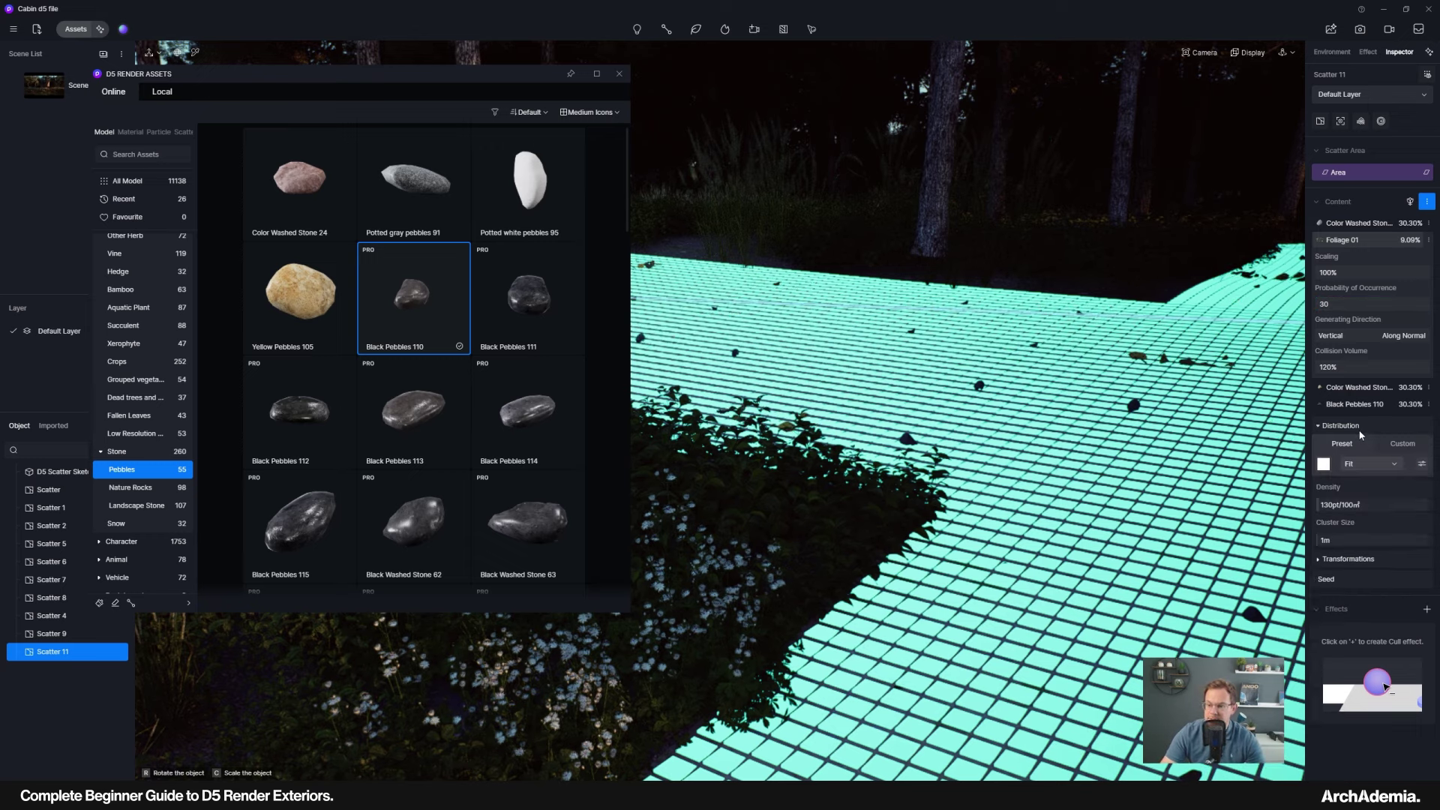
{"action": "left_click", "coordinate": [1333, 504]}
{"action": "type", "text": "500"}
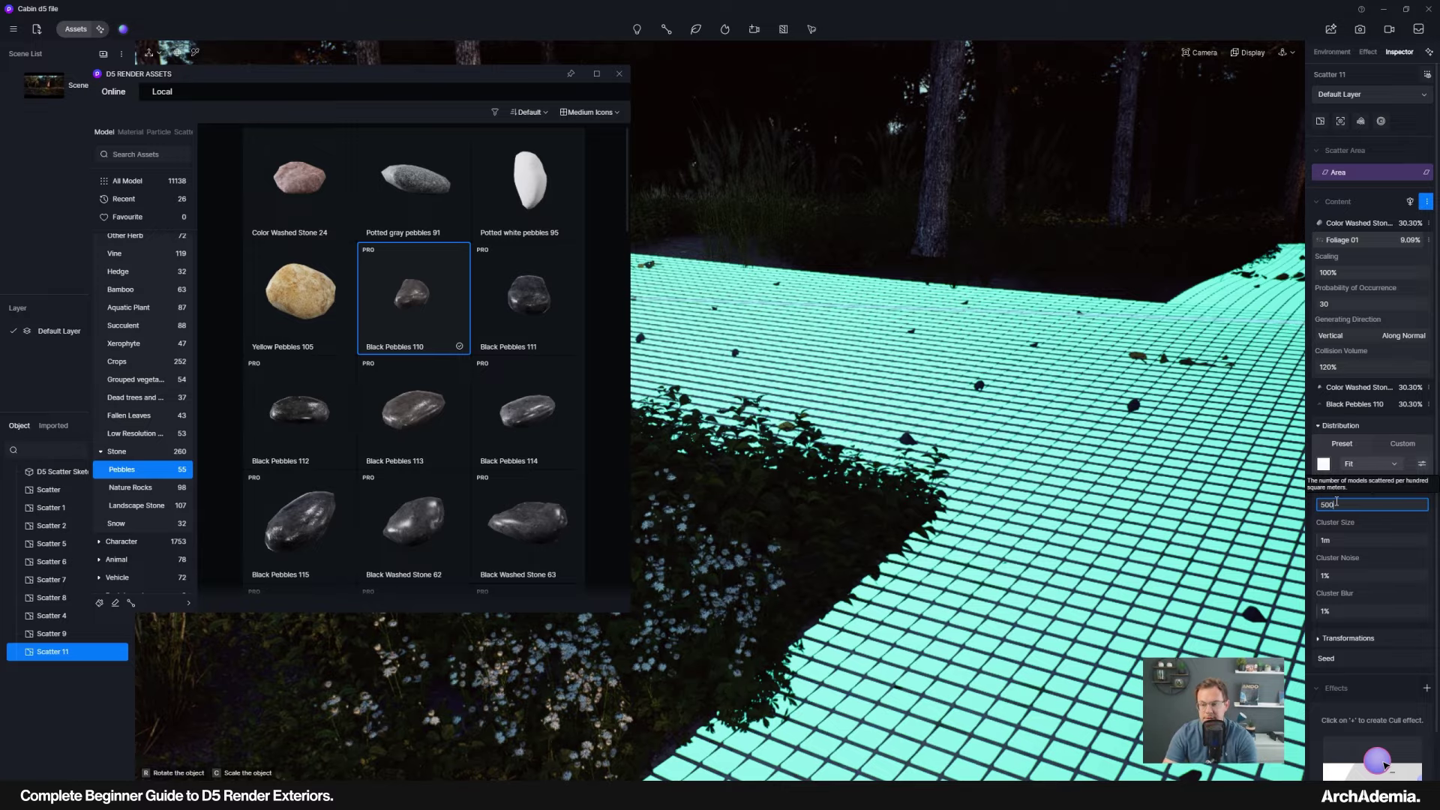
{"action": "key", "text": "Return"}
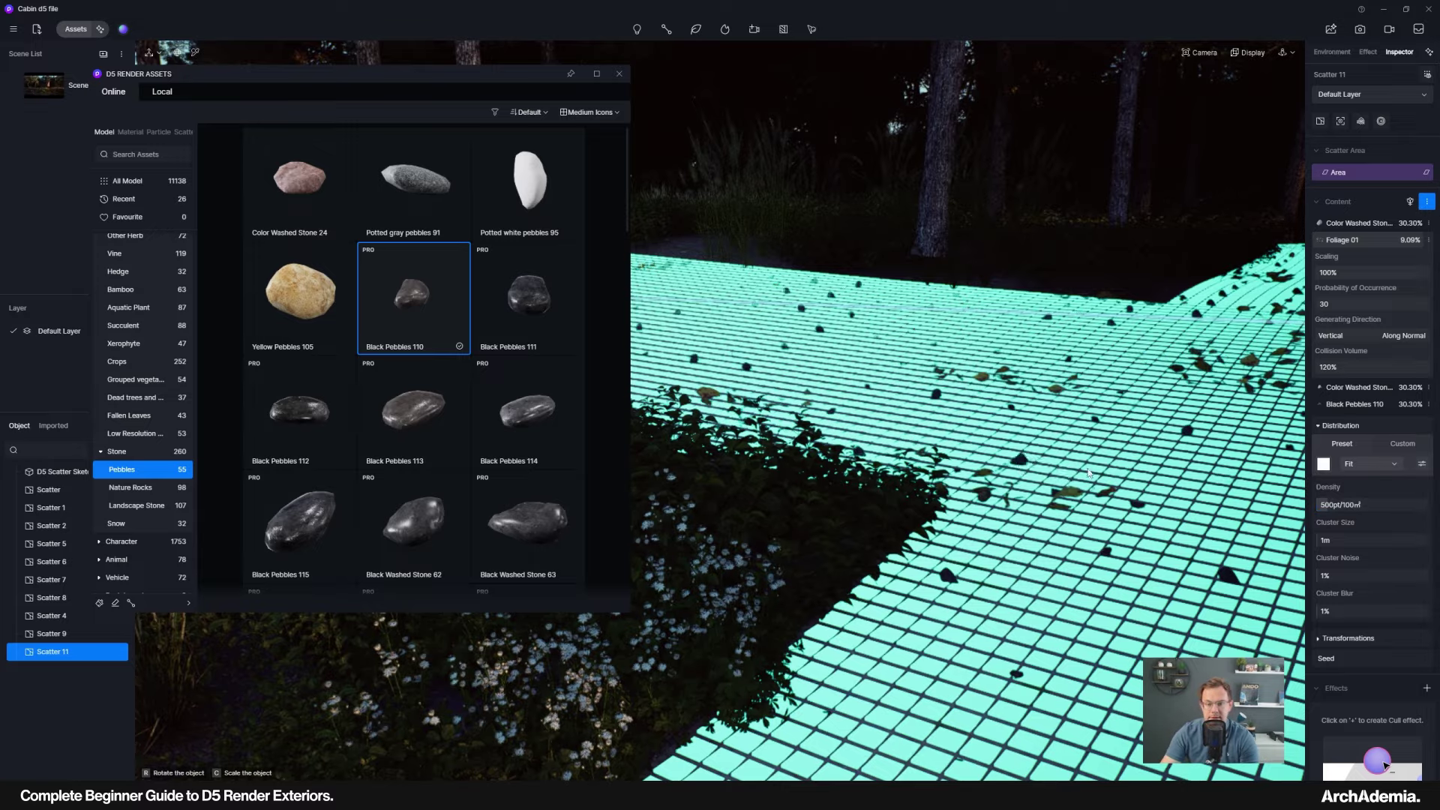
{"action": "scroll", "coordinate": [1069, 437], "scroll_direction": "down", "scroll_amount": 5}
{"action": "right_click_drag", "start_coordinate": [1069, 437], "coordinate": [882, 397]}
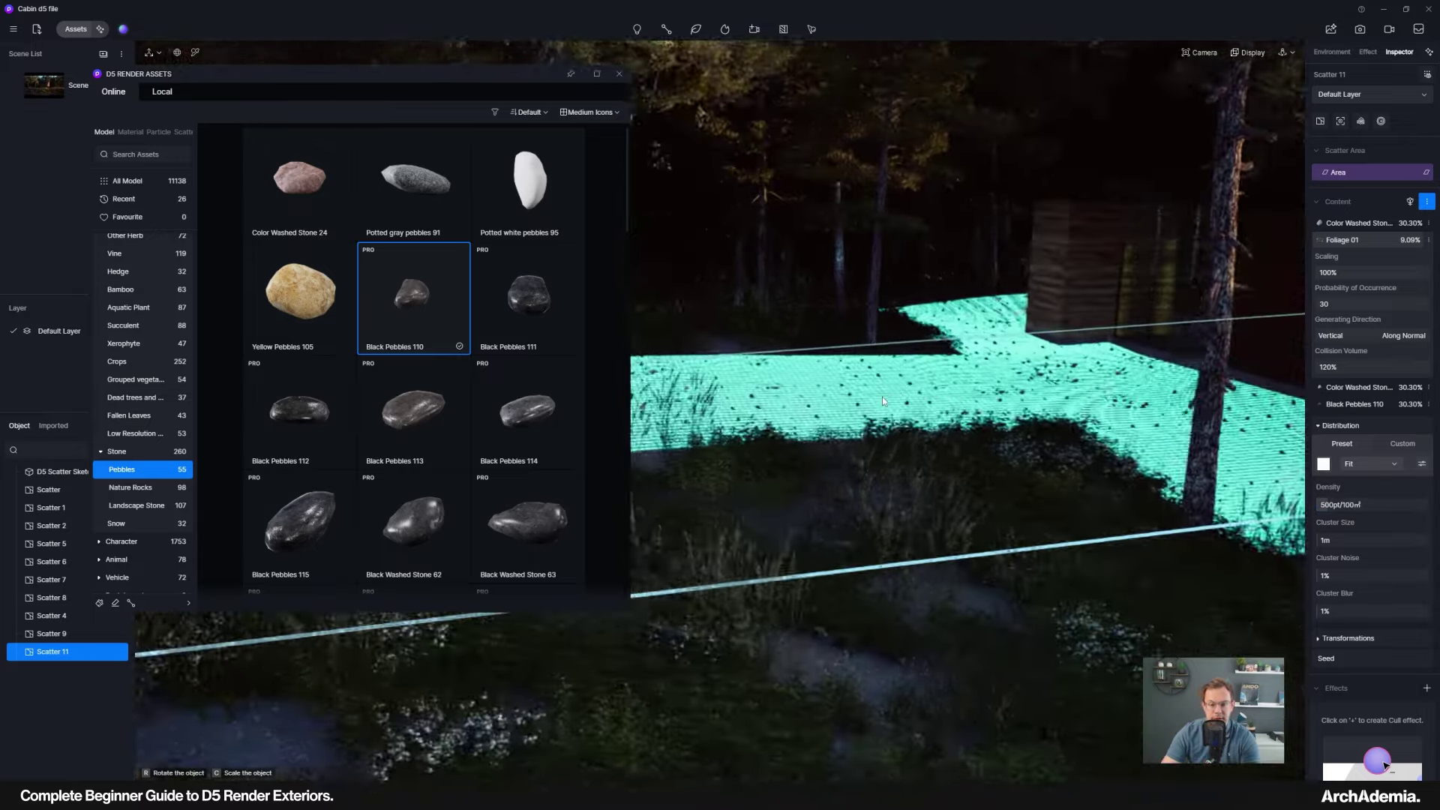
{"action": "scroll", "coordinate": [874, 398], "scroll_direction": "up", "scroll_amount": 5}
Close the asset library and examine the scattered stones and leaves along the path.
{"action": "left_click_drag", "start_coordinate": [506, 81], "coordinate": [461, 89]}
{"action": "left_click", "coordinate": [572, 82]}
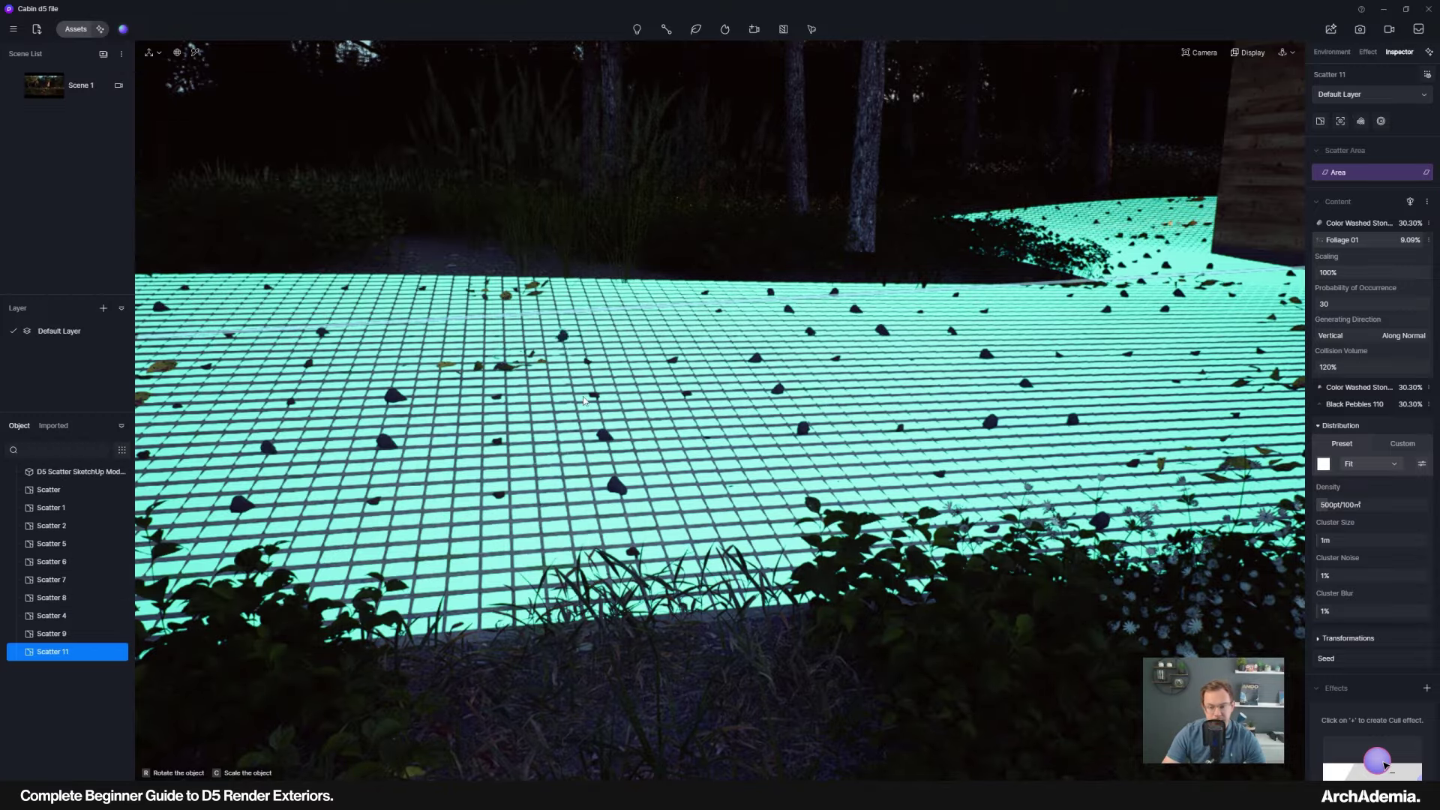
{"action": "scroll", "coordinate": [828, 432], "scroll_direction": "down", "scroll_amount": 4}
{"action": "right_click_drag", "start_coordinate": [828, 432], "coordinate": [542, 342]}
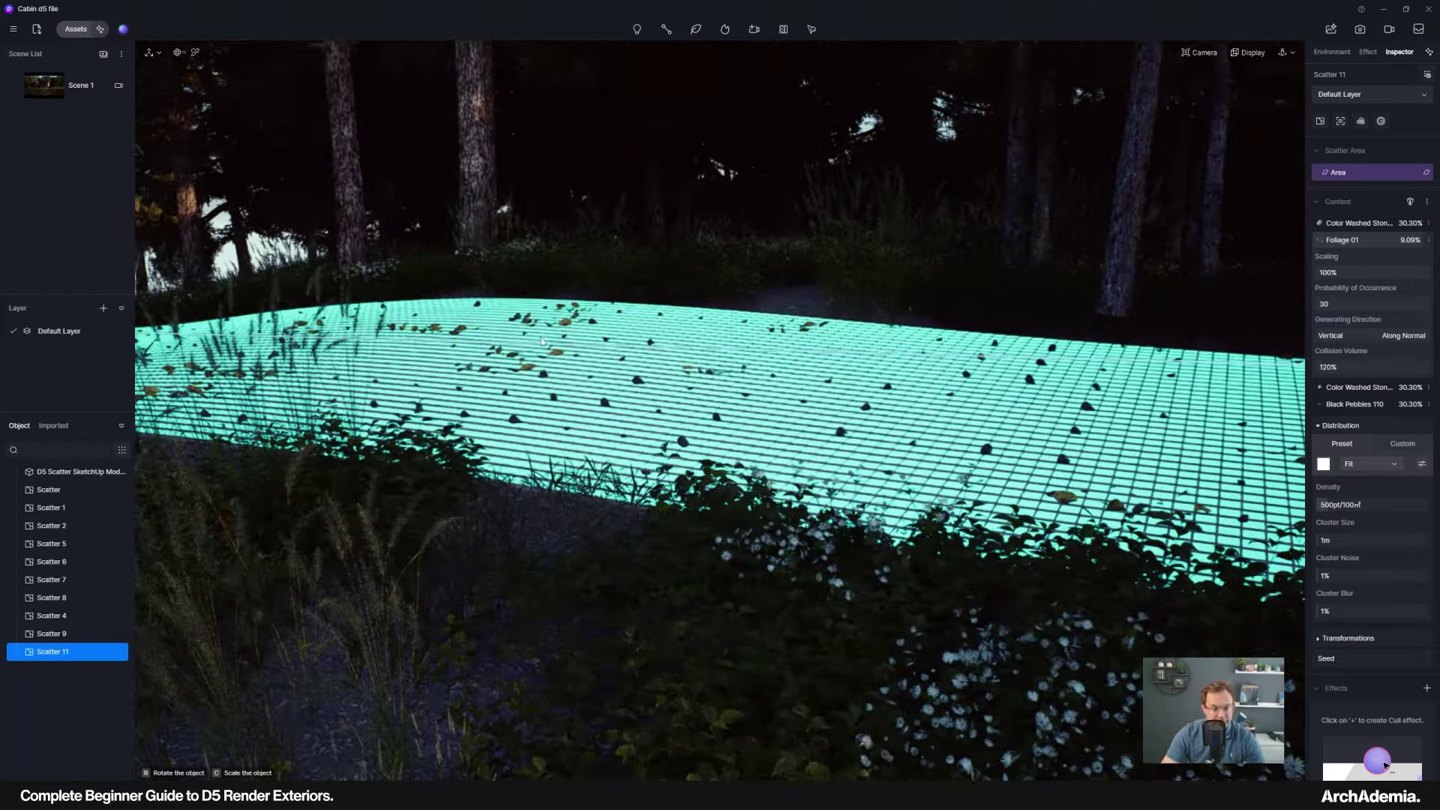
{"action": "right_click_drag", "start_coordinate": [642, 450], "coordinate": [1000, 423]}
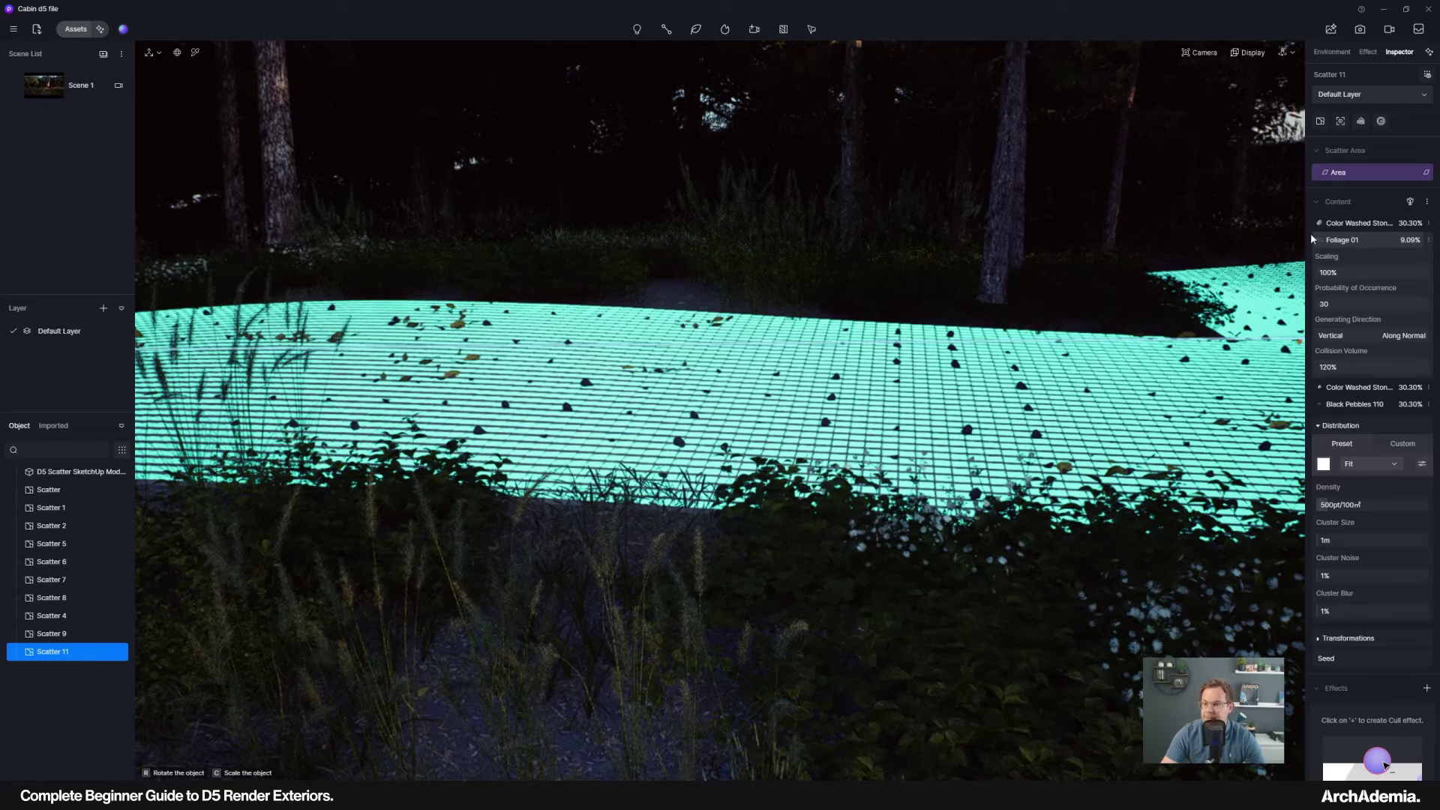
Divide the path's scatter area with Image Divide, using the finely streaked cyan and purple noise preset.
{"action": "left_click", "coordinate": [1427, 173]}
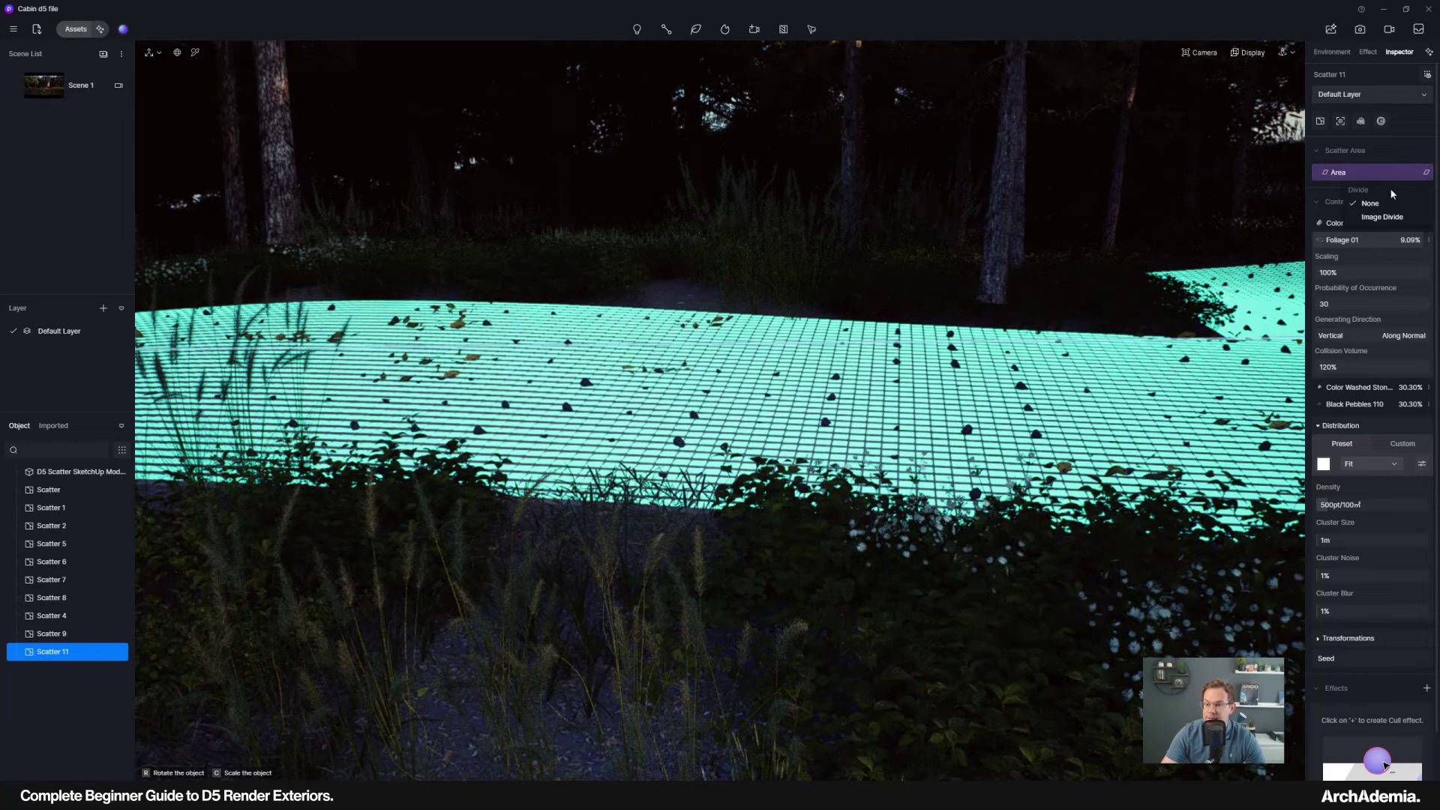
{"action": "left_click", "coordinate": [1377, 218]}
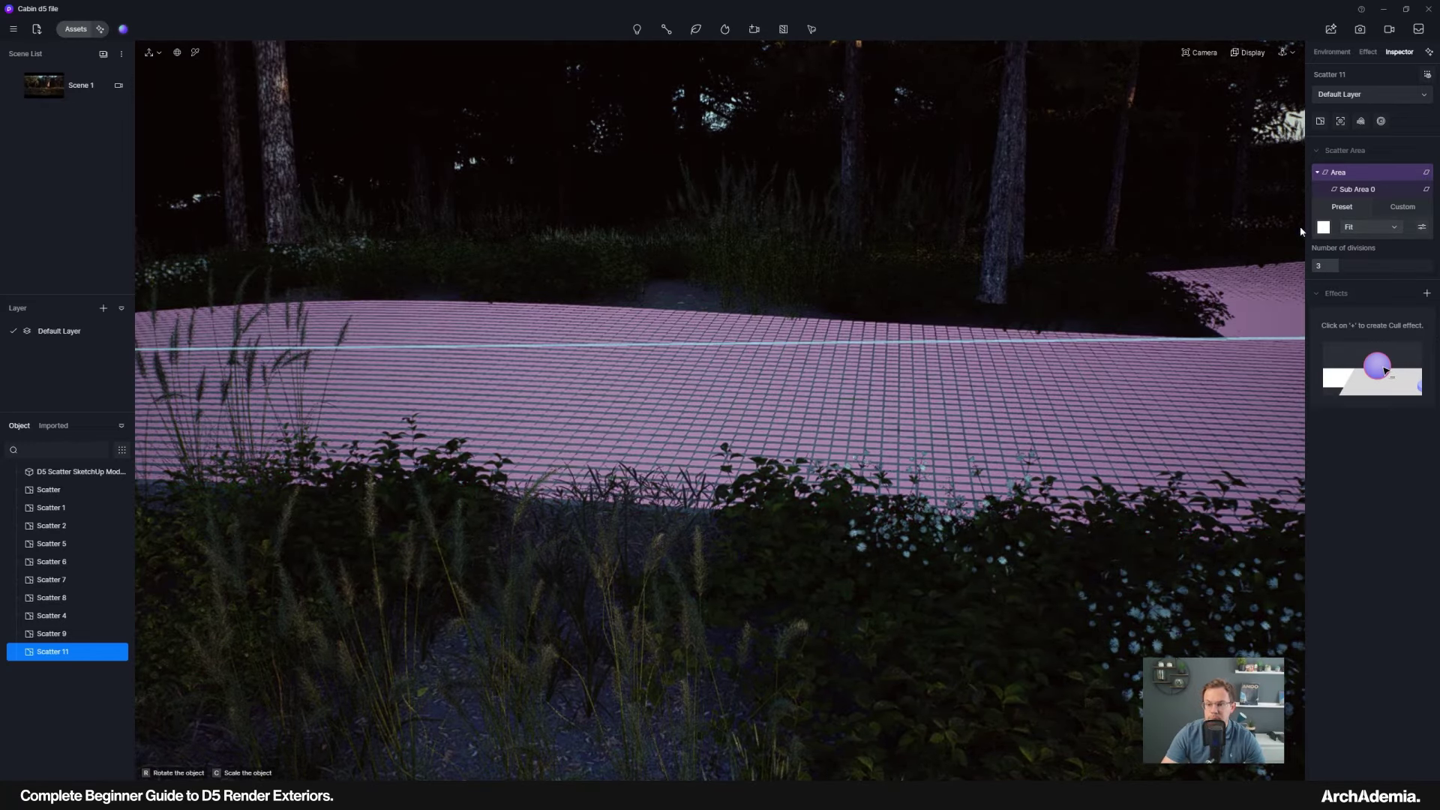
{"action": "right_click_drag", "start_coordinate": [1134, 445], "coordinate": [1177, 443]}
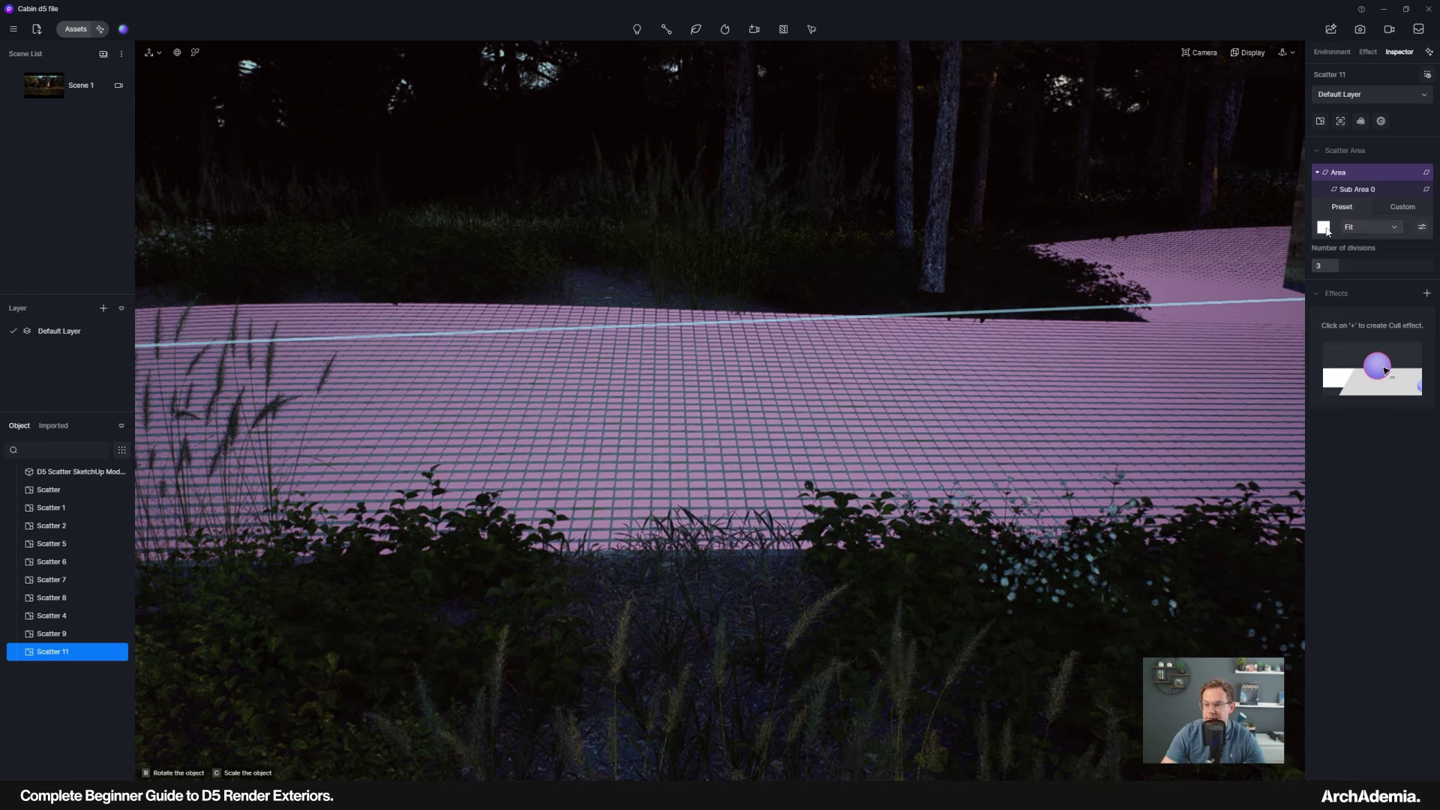
{"action": "left_click", "coordinate": [1324, 228]}
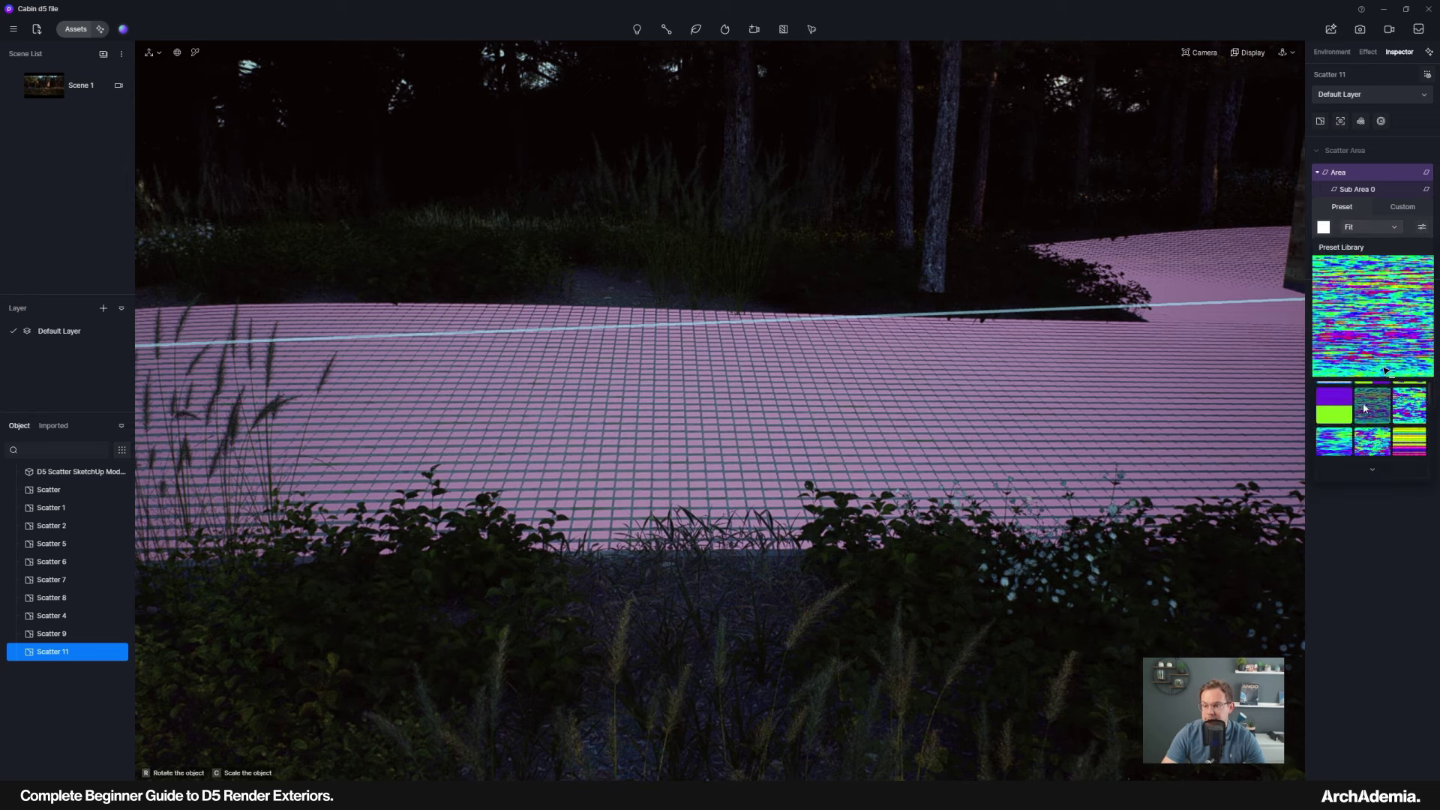
{"action": "scroll", "coordinate": [1369, 416], "scroll_direction": "down", "scroll_amount": 5}
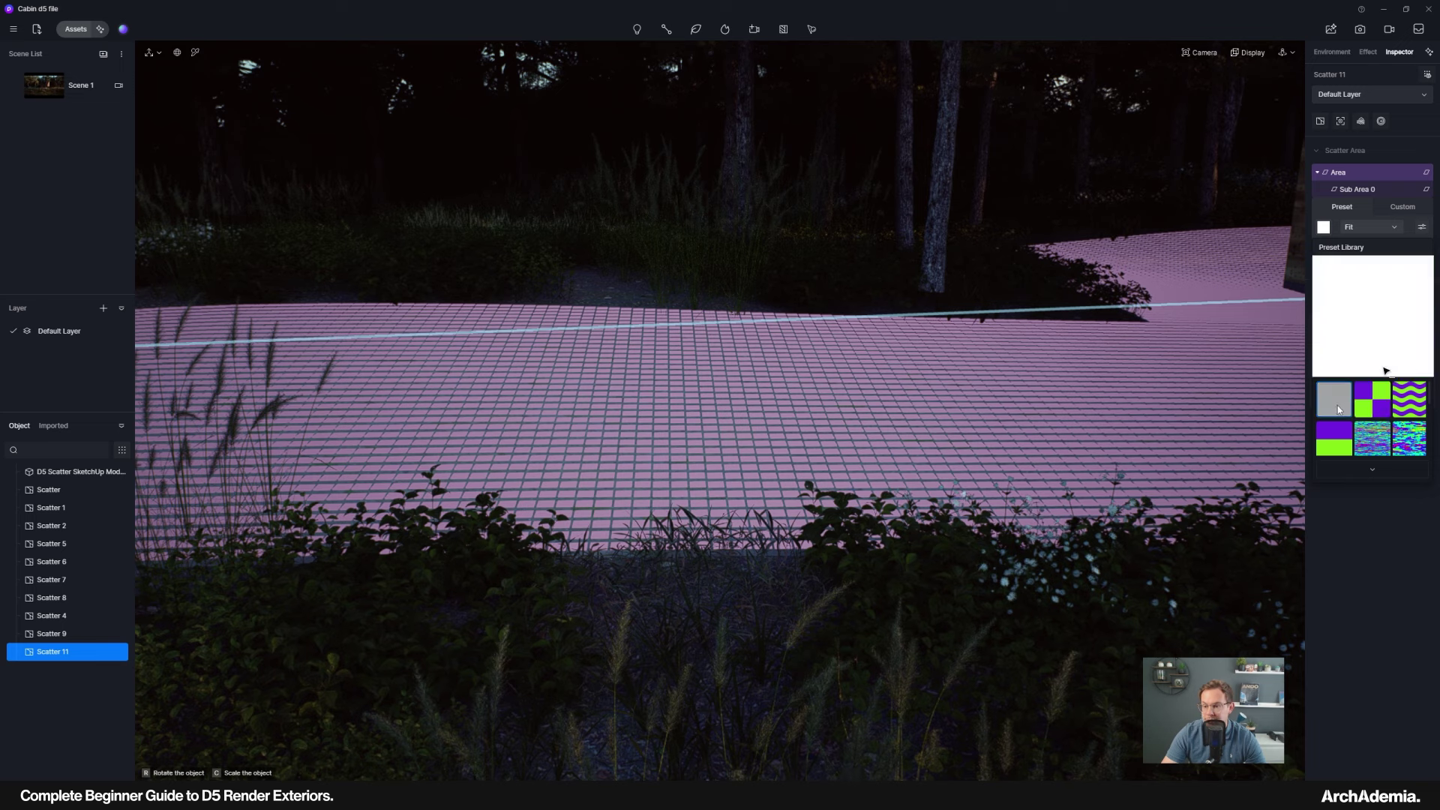
{"action": "left_click", "coordinate": [1373, 441]}
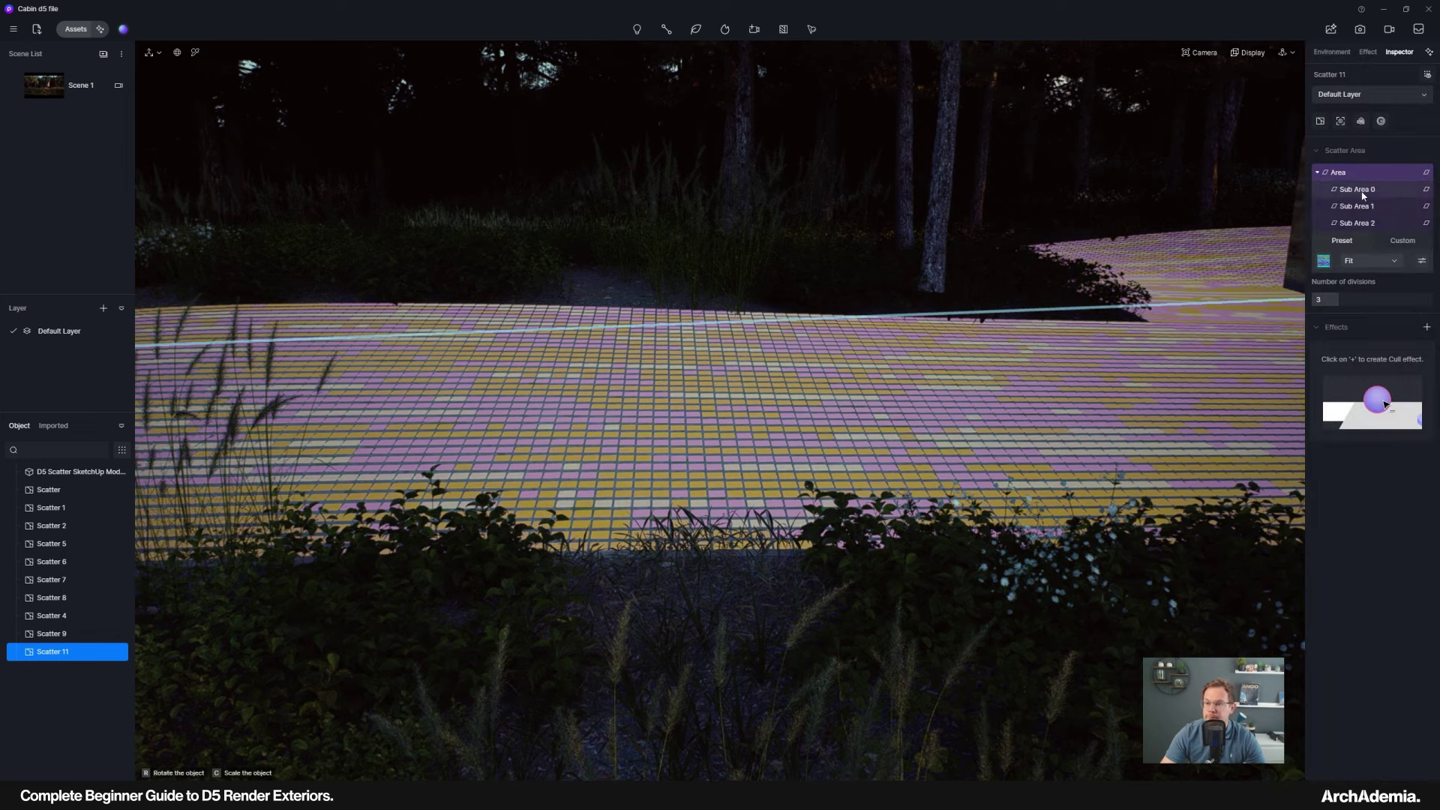
Preview the path coverage of Sub Area 0, Sub Area 1 and Sub Area 2.
{"action": "left_click", "coordinate": [1359, 191]}
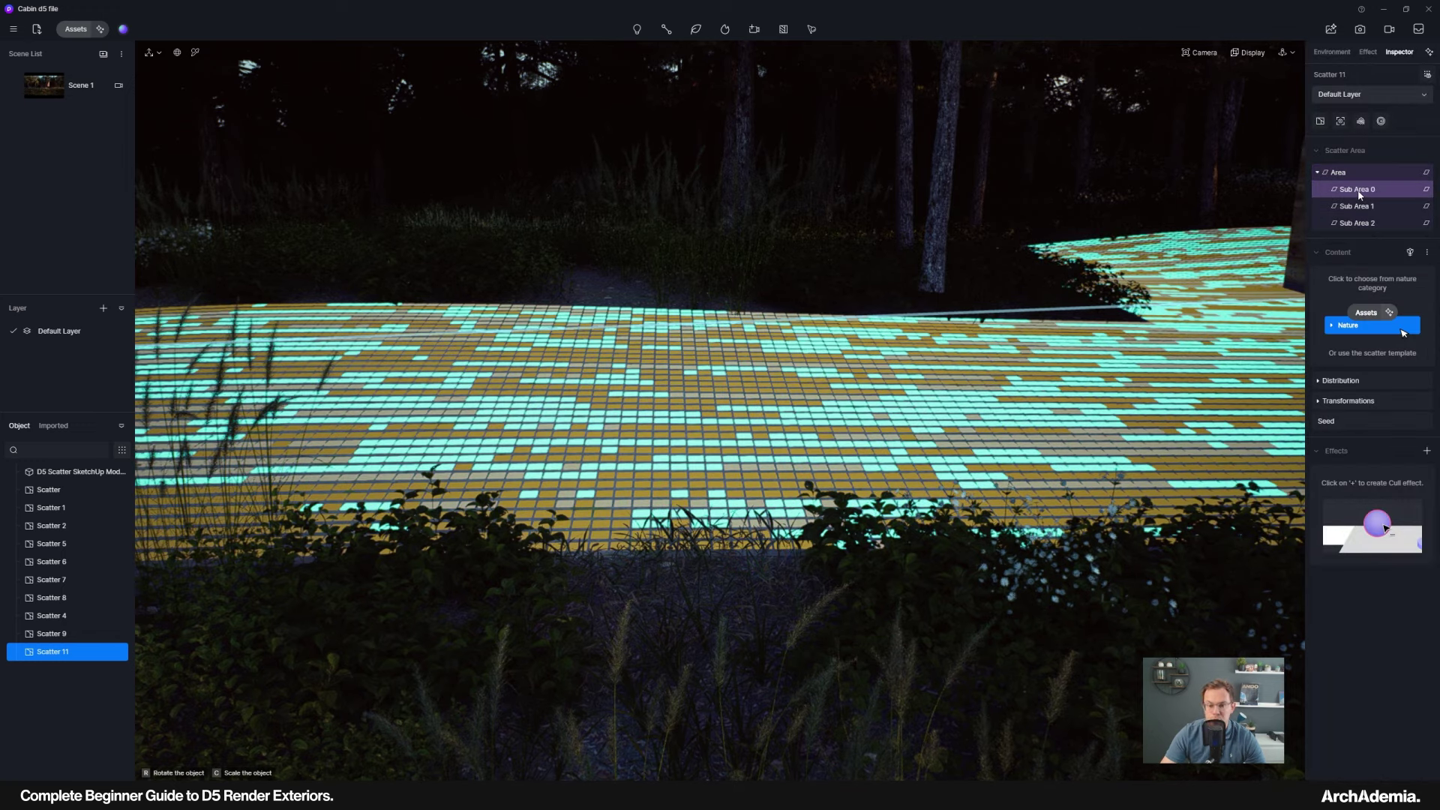
{"action": "left_click", "coordinate": [1356, 206]}
{"action": "left_click", "coordinate": [1357, 222]}
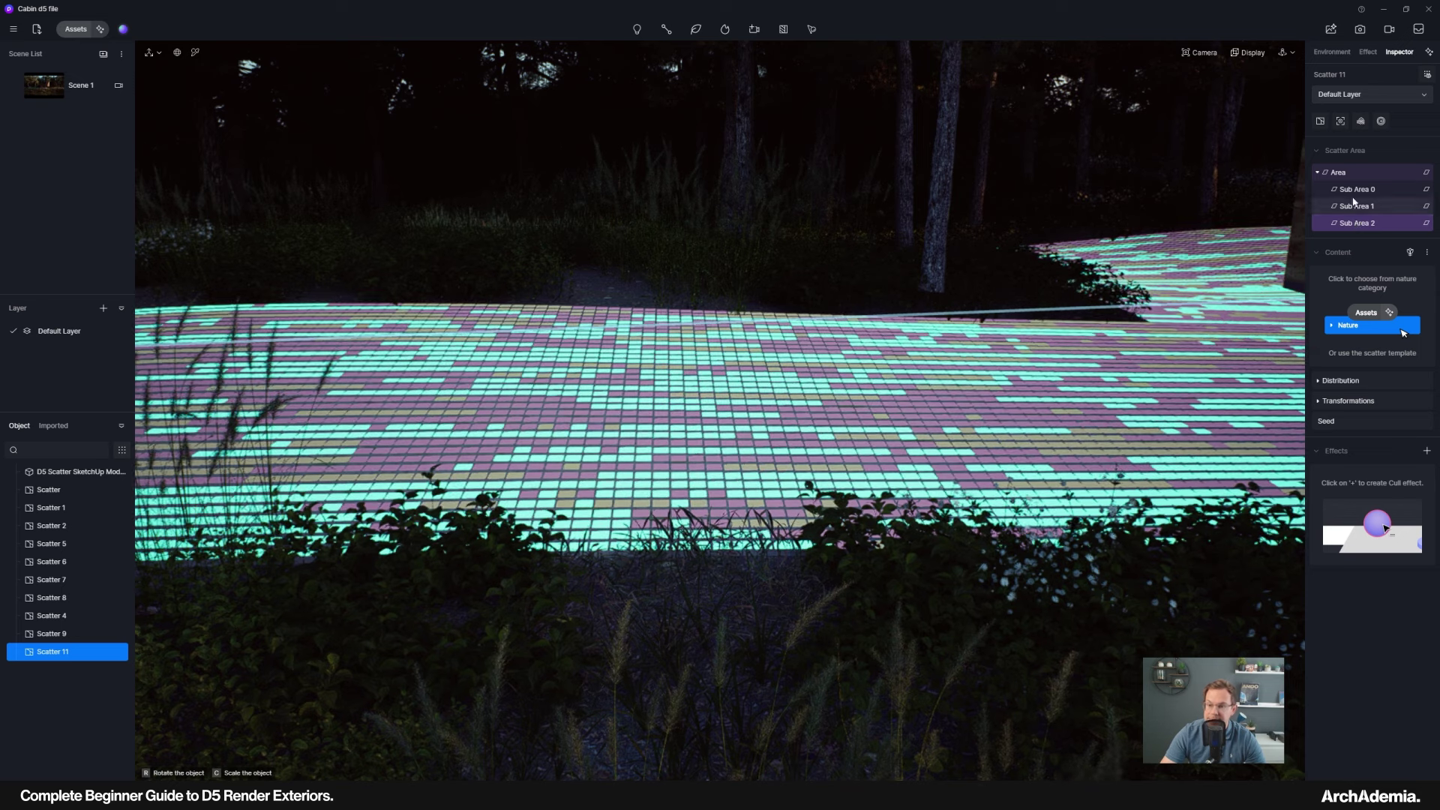
Add Black Pebbles 110, Color Washed Stone 26 and Color Washed Stone 25 to the content of Sub Area 0.
{"action": "left_click", "coordinate": [1356, 190]}
{"action": "left_click", "coordinate": [1350, 330]}
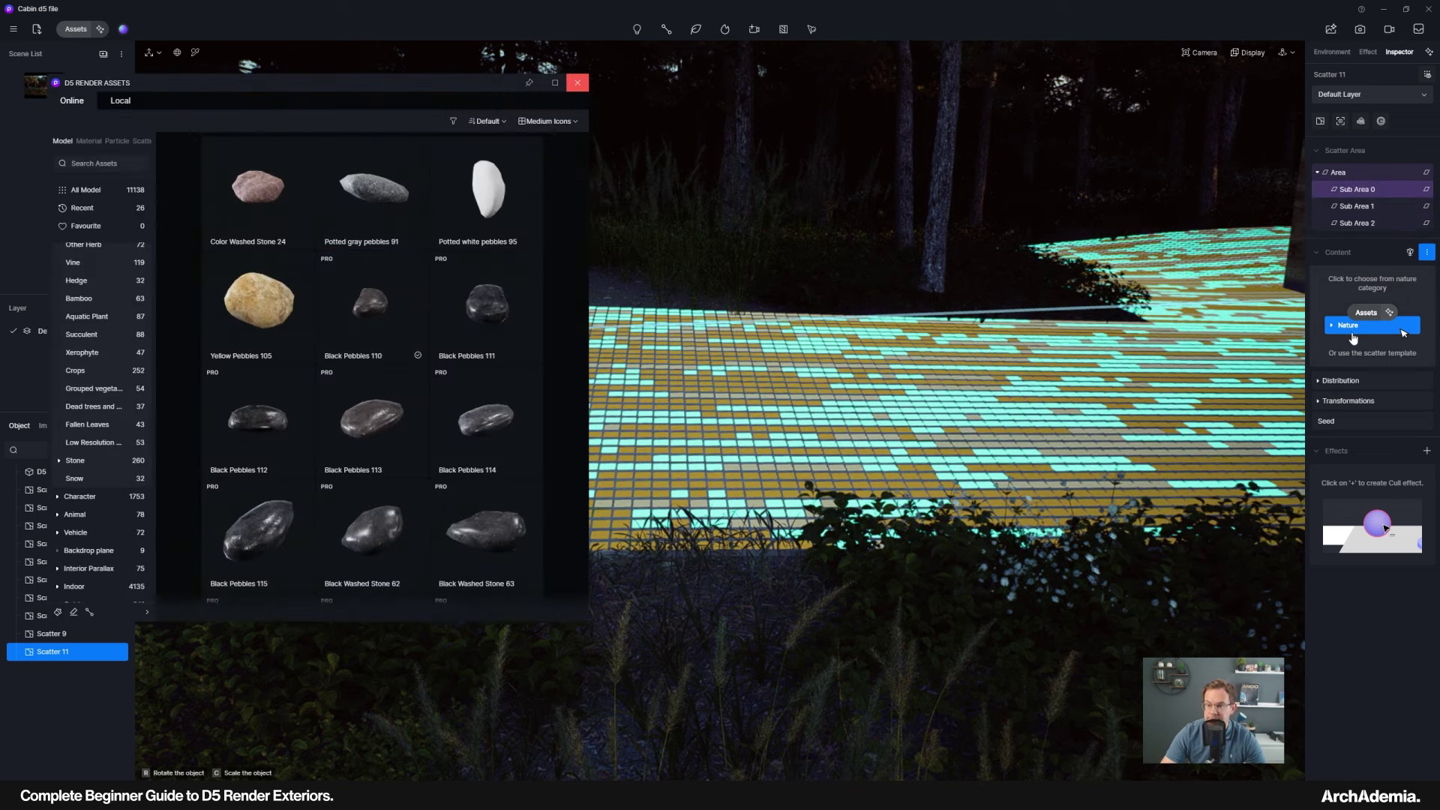
{"action": "left_click", "coordinate": [379, 306]}
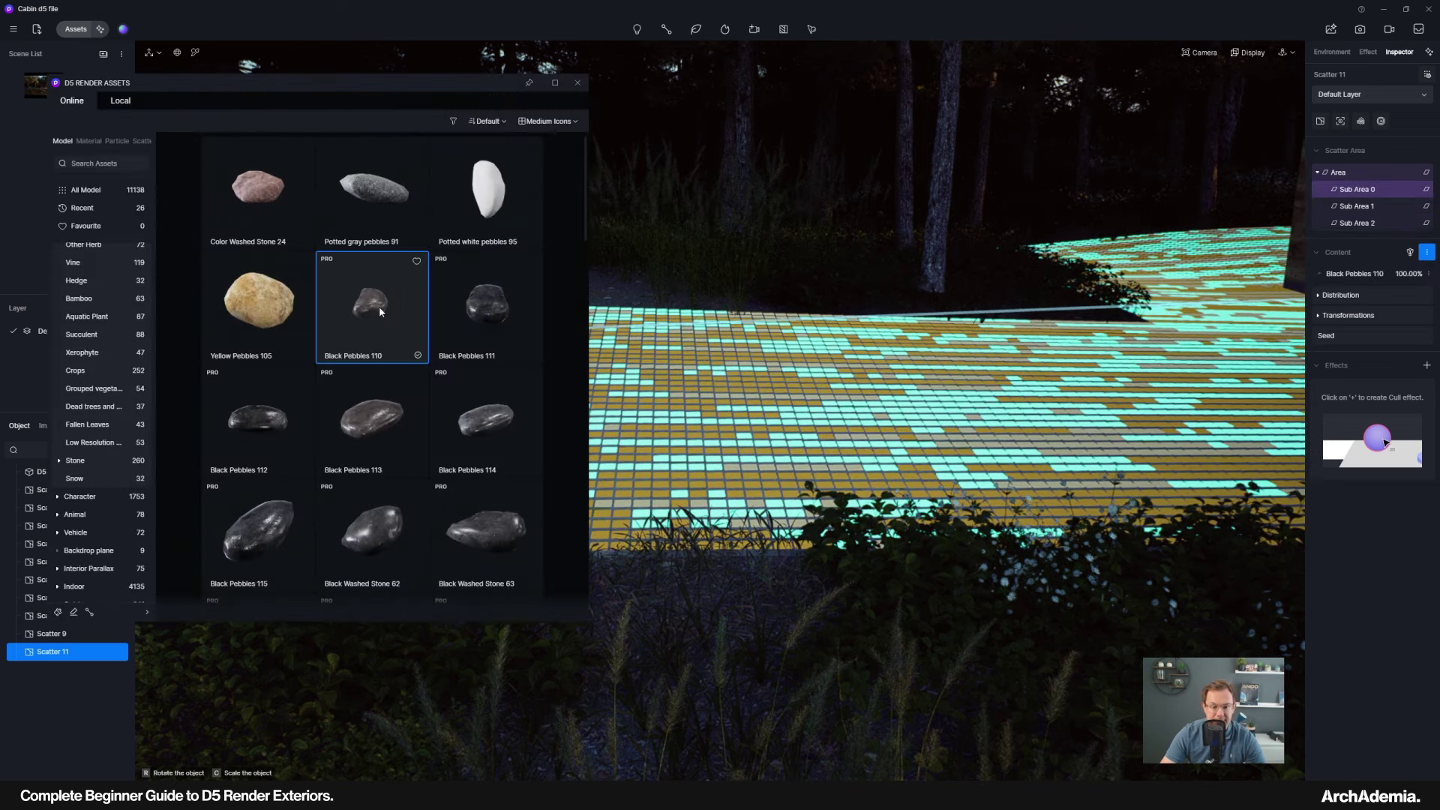
{"action": "scroll", "coordinate": [375, 420], "scroll_direction": "down", "scroll_amount": 1}
{"action": "scroll", "coordinate": [376, 420], "scroll_direction": "down", "scroll_amount": 6}
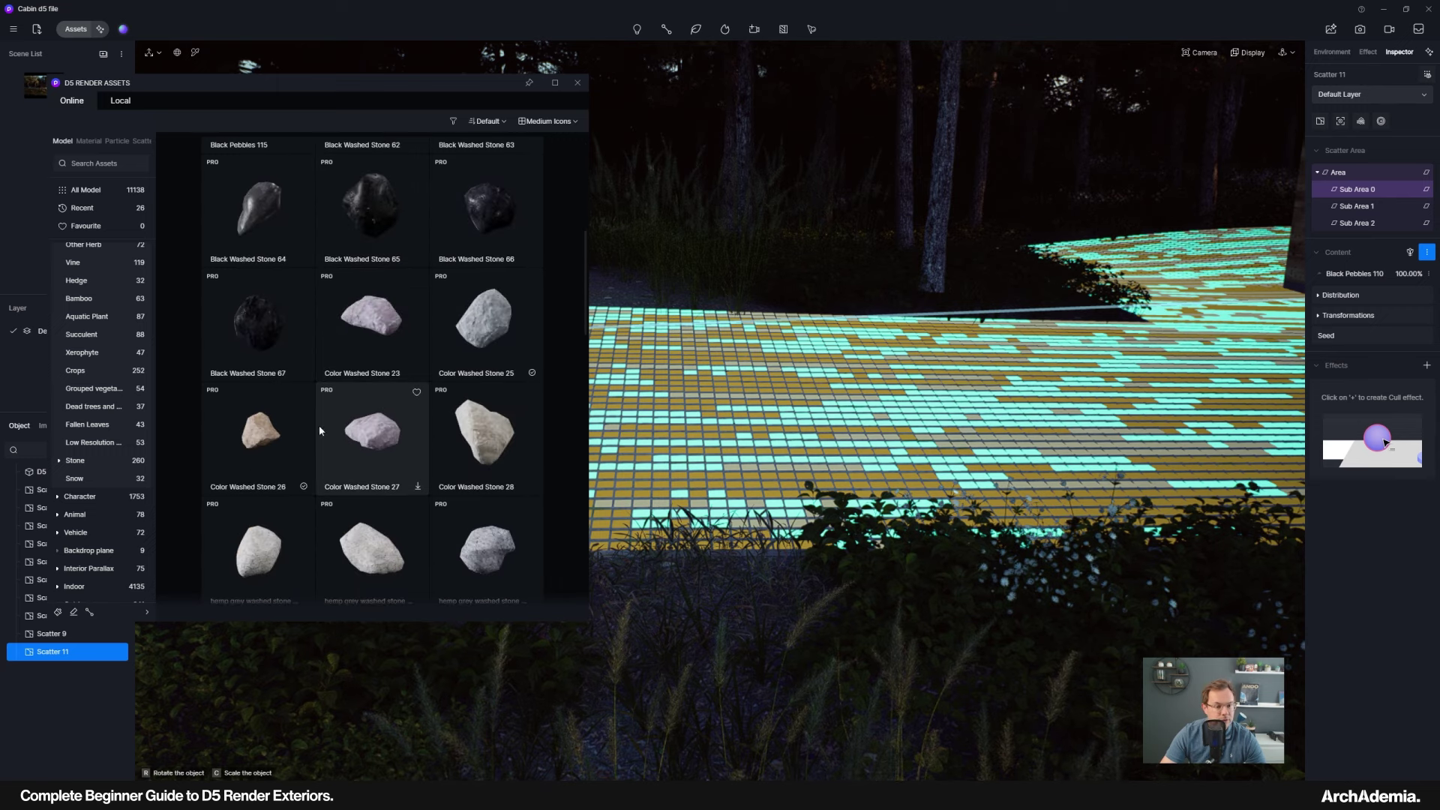
{"action": "left_click", "coordinate": [250, 432]}
{"action": "left_click", "coordinate": [489, 326]}
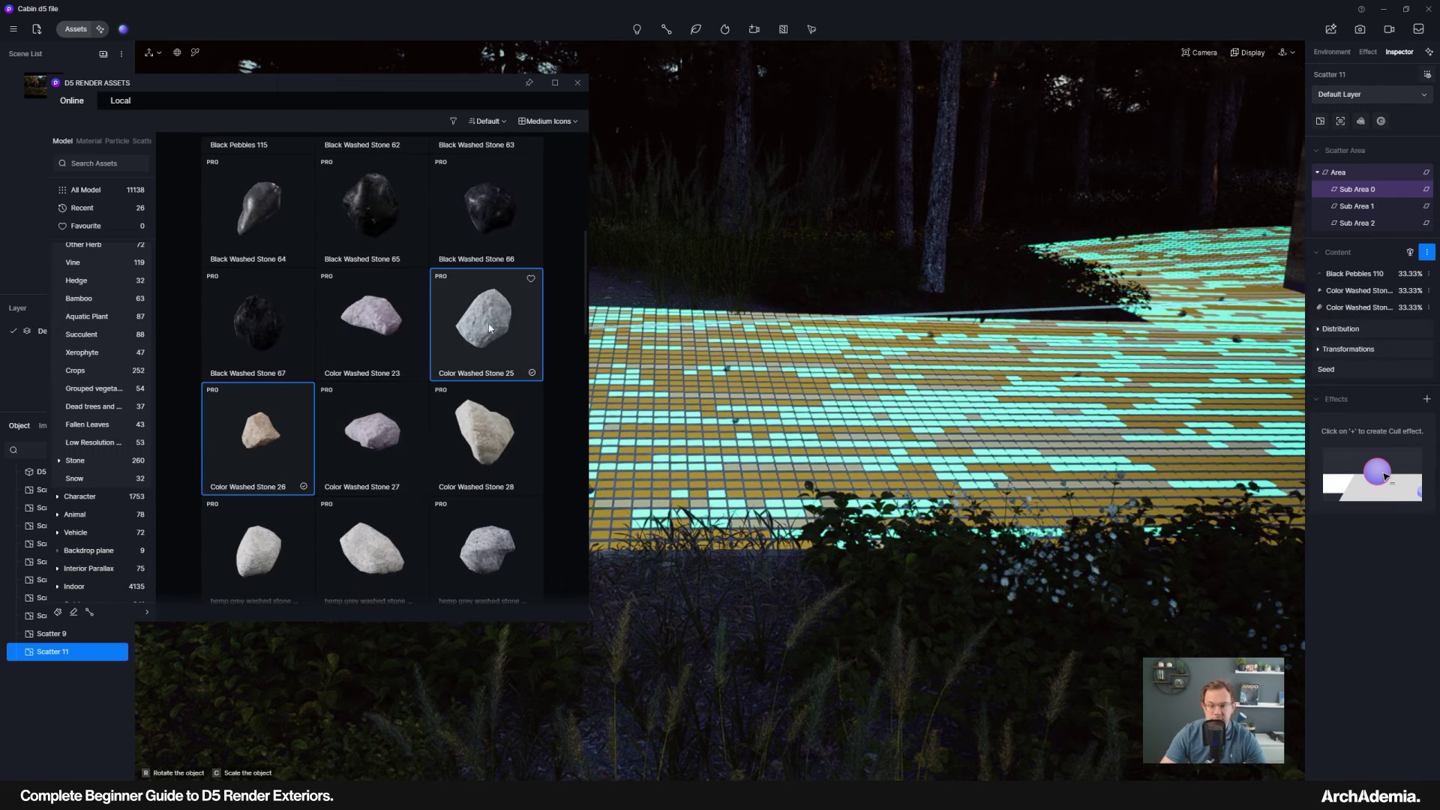
Set the distribution density of Sub Area 0 to 1000 pt/100㎡ and check the stones on the path.
{"action": "left_click", "coordinate": [1339, 329]}
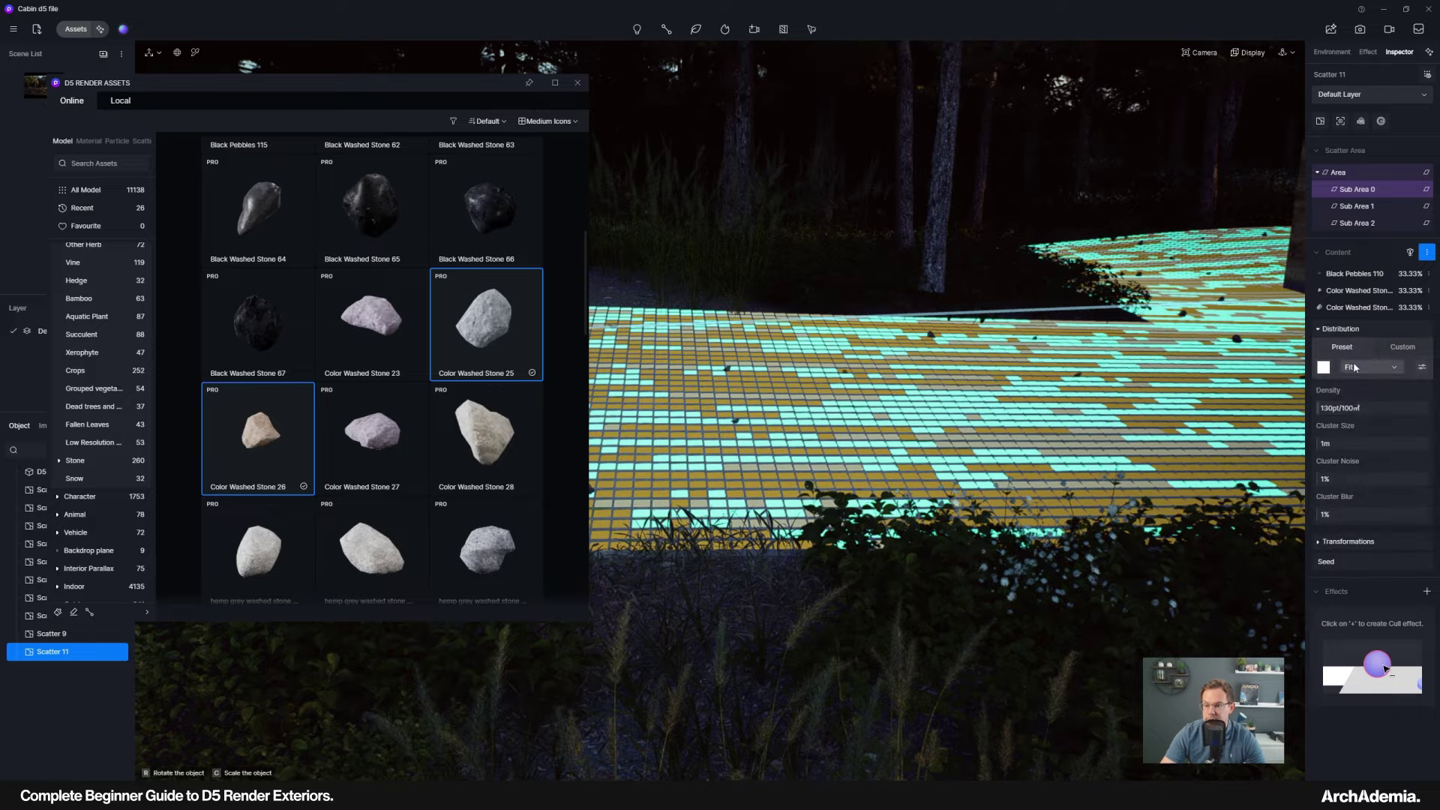
{"action": "left_click", "coordinate": [1348, 407]}
{"action": "type", "text": "1000"}
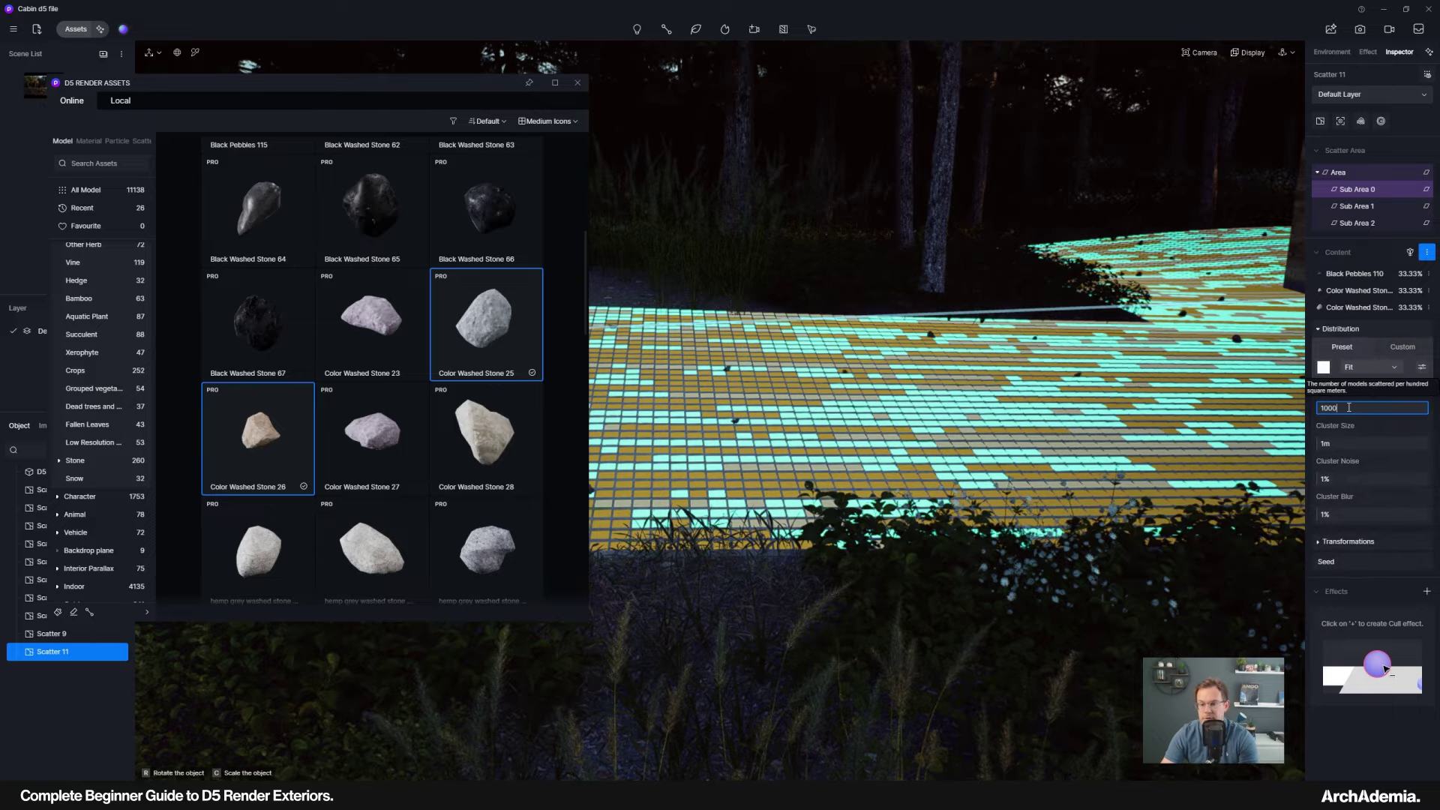
{"action": "key", "text": "Return"}
{"action": "right_click_drag", "start_coordinate": [855, 461], "coordinate": [753, 455]}
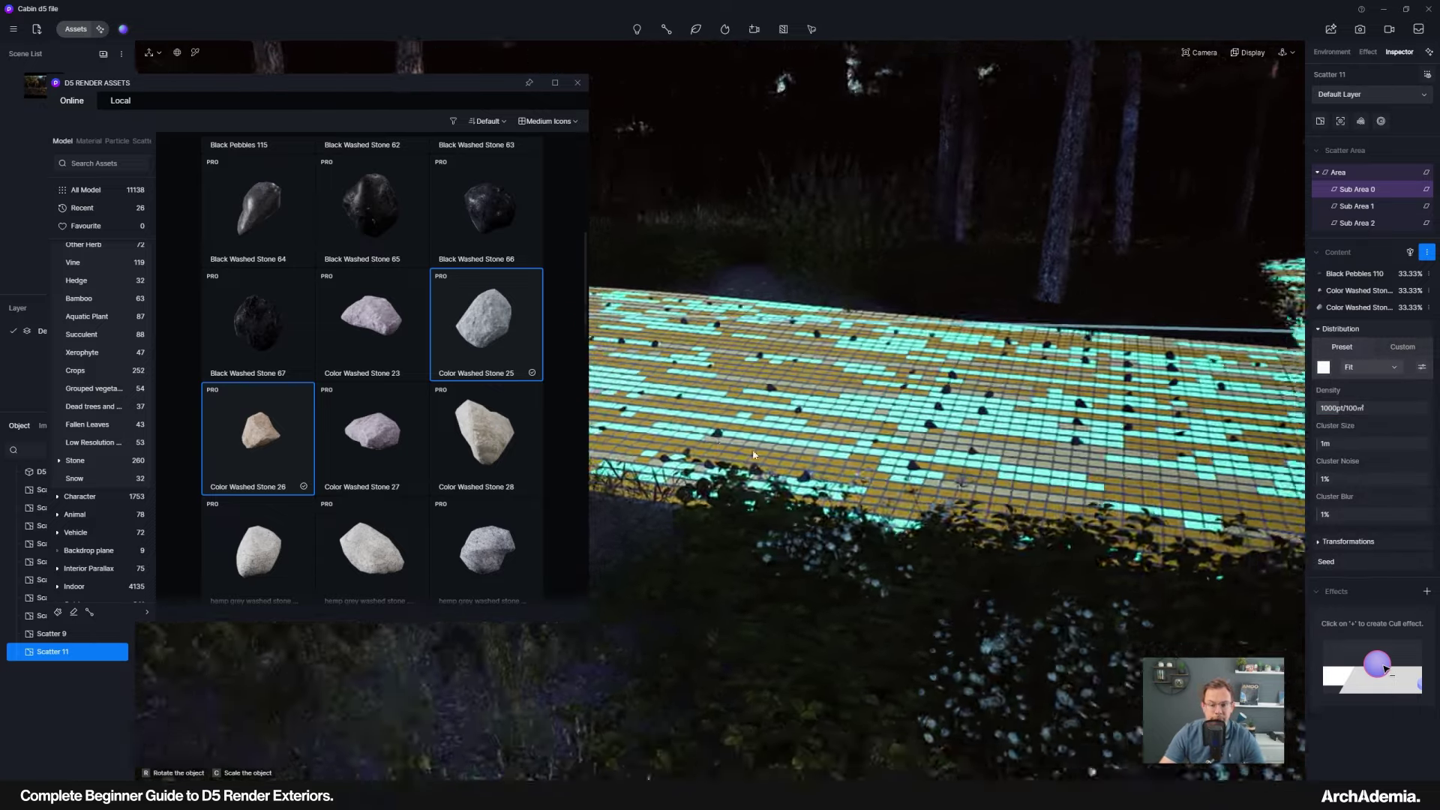
Set the random offset of Sub Area 0 to -75% minimum and 100% maximum on X and Y, and check the stones.
{"action": "scroll", "coordinate": [753, 454], "scroll_direction": "down", "scroll_amount": 5}
{"action": "right_click_drag", "start_coordinate": [870, 420], "coordinate": [1014, 371]}
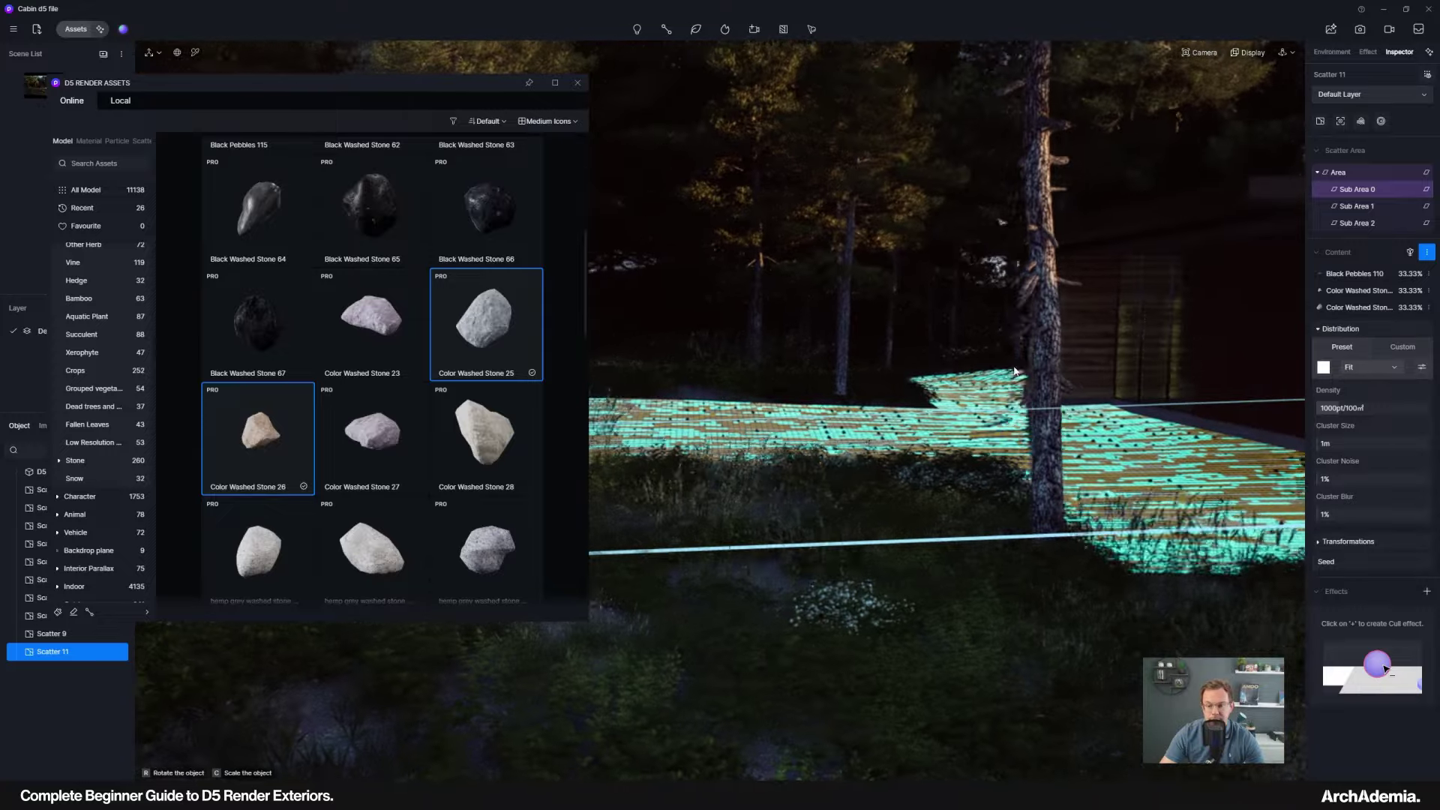
{"action": "scroll", "coordinate": [1015, 370], "scroll_direction": "up", "scroll_amount": 5}
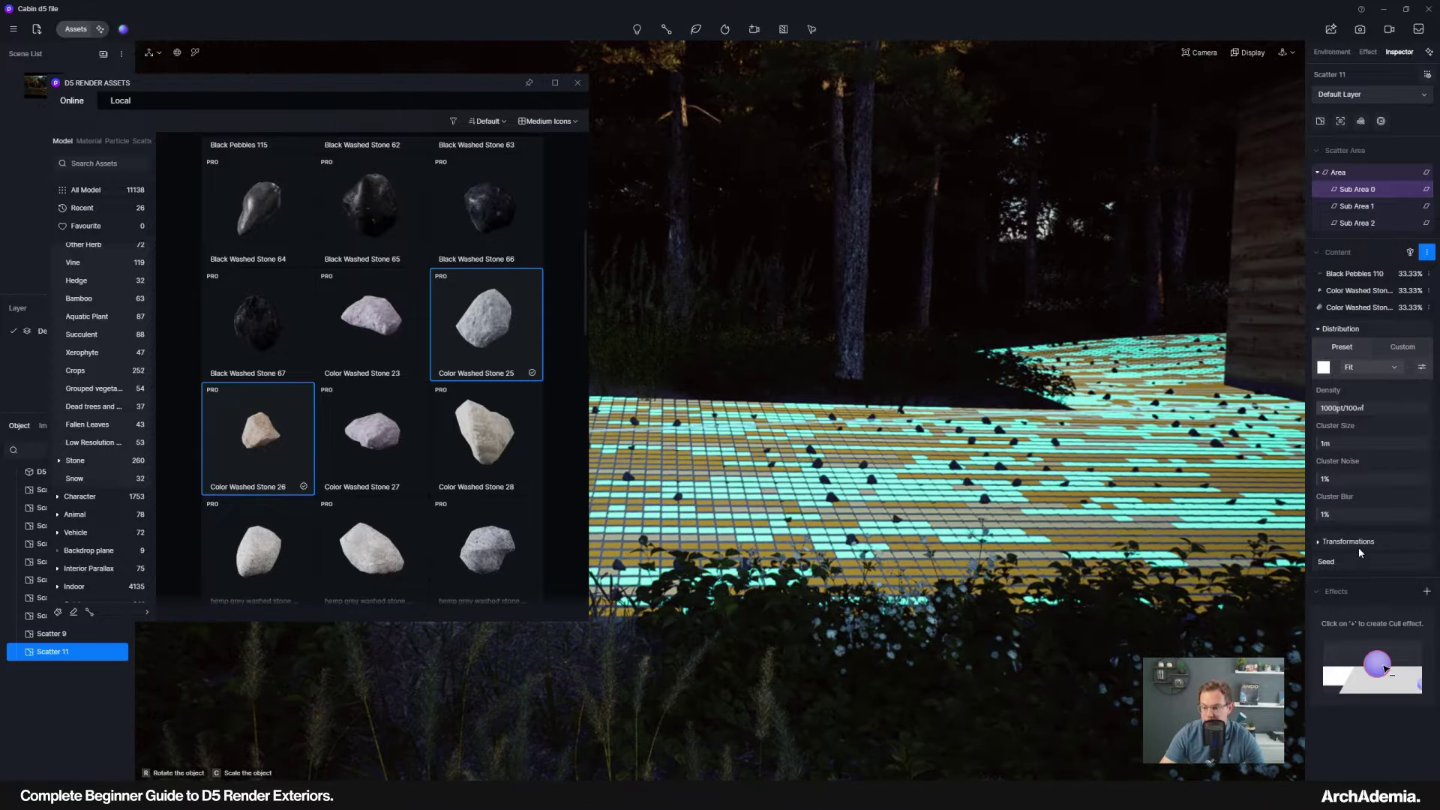
{"action": "left_click", "coordinate": [1347, 542]}
{"action": "scroll", "coordinate": [1363, 605], "scroll_direction": "down", "scroll_amount": 3}
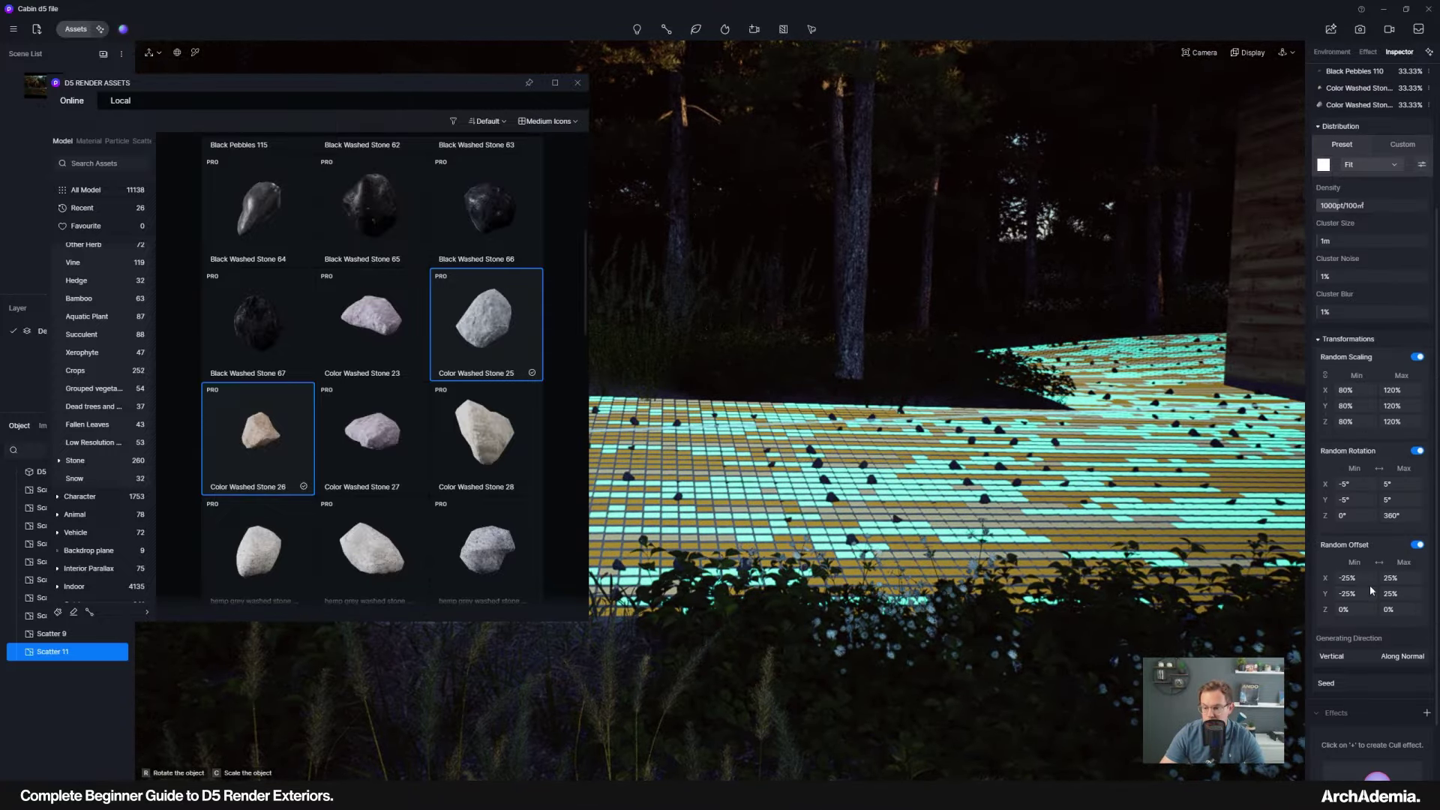
{"action": "left_click", "coordinate": [1363, 578]}
{"action": "type", "text": "-"}
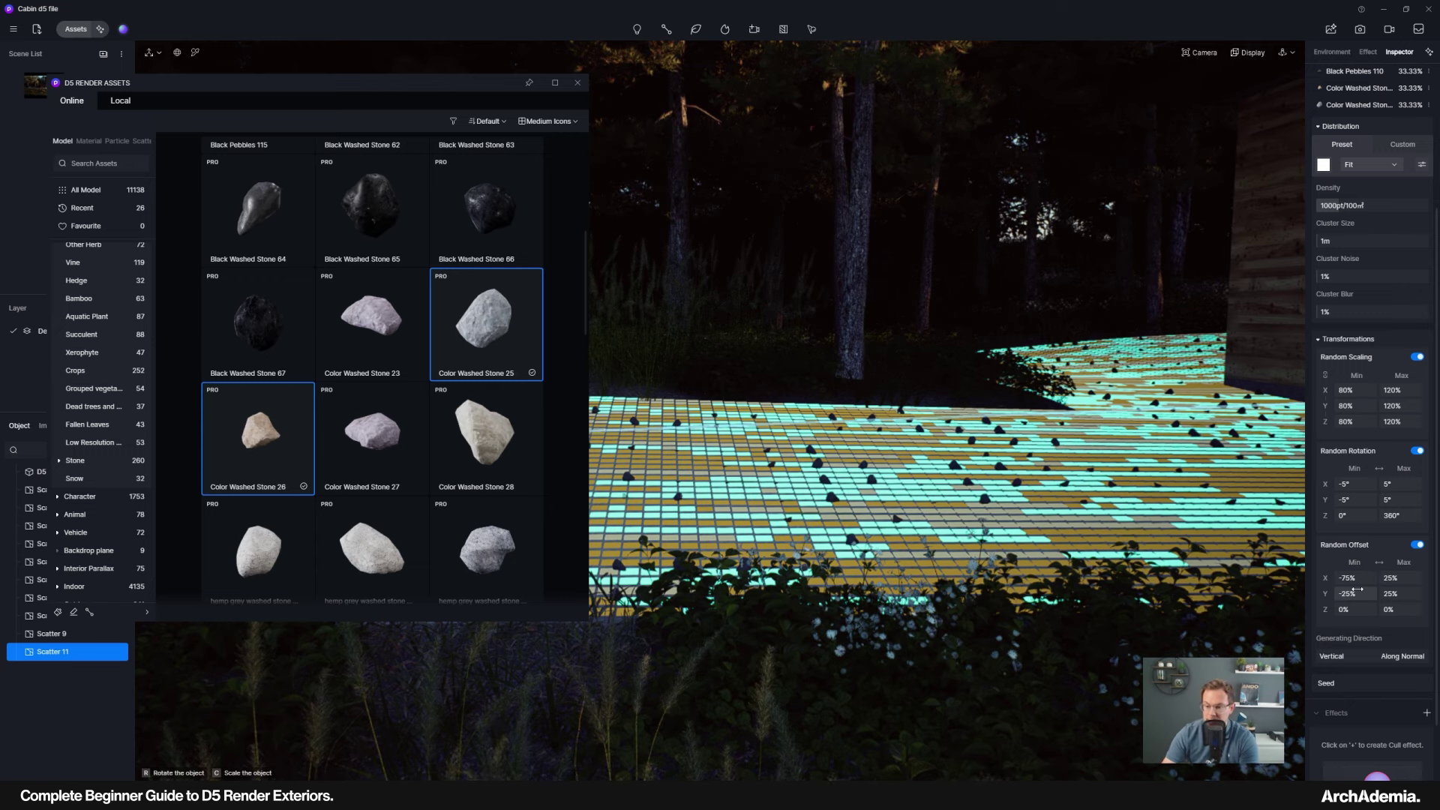
{"action": "left_click", "coordinate": [1358, 590]}
{"action": "type", "text": "-75"}
{"action": "key", "text": "Return"}
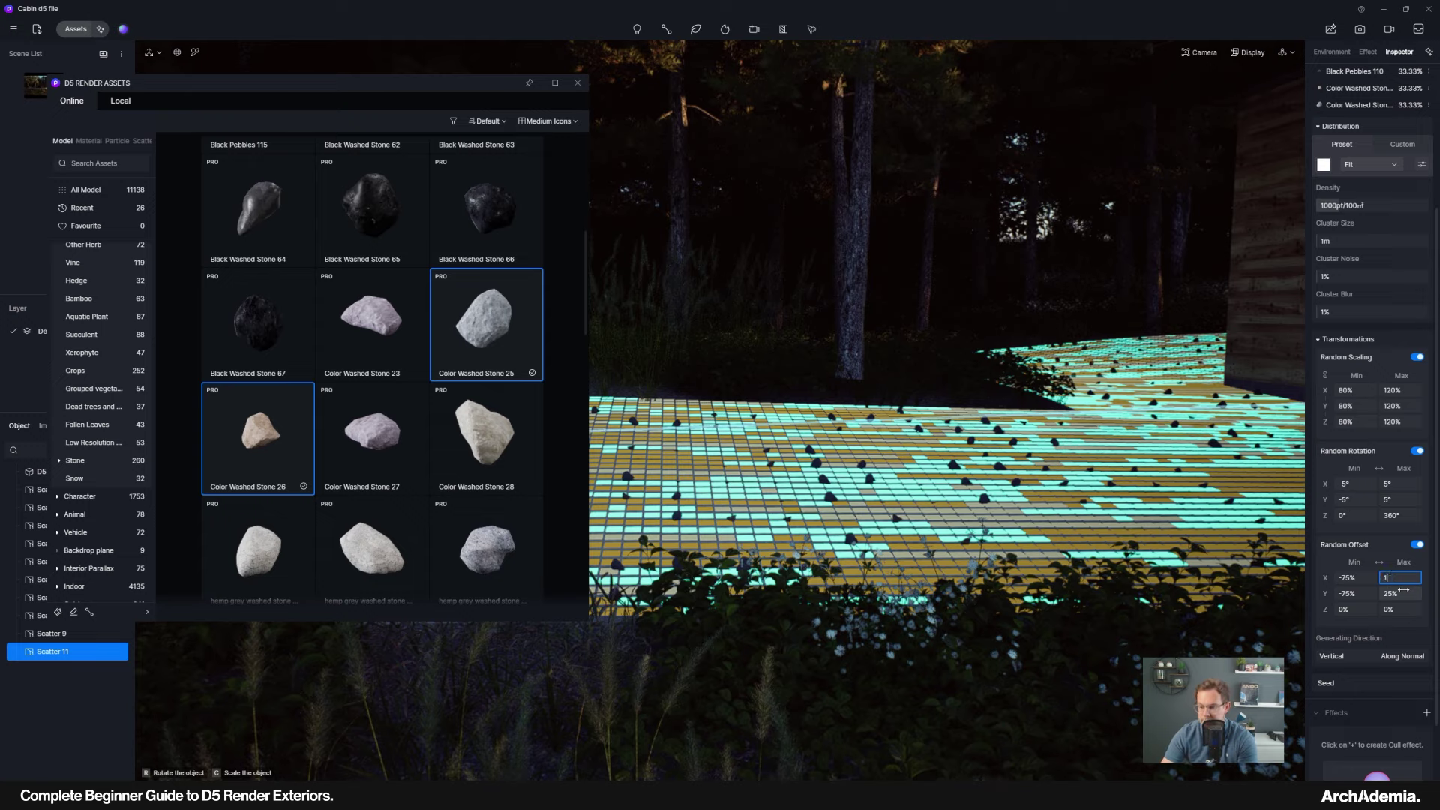
{"action": "type", "text": "100"}
{"action": "key", "text": "Return"}
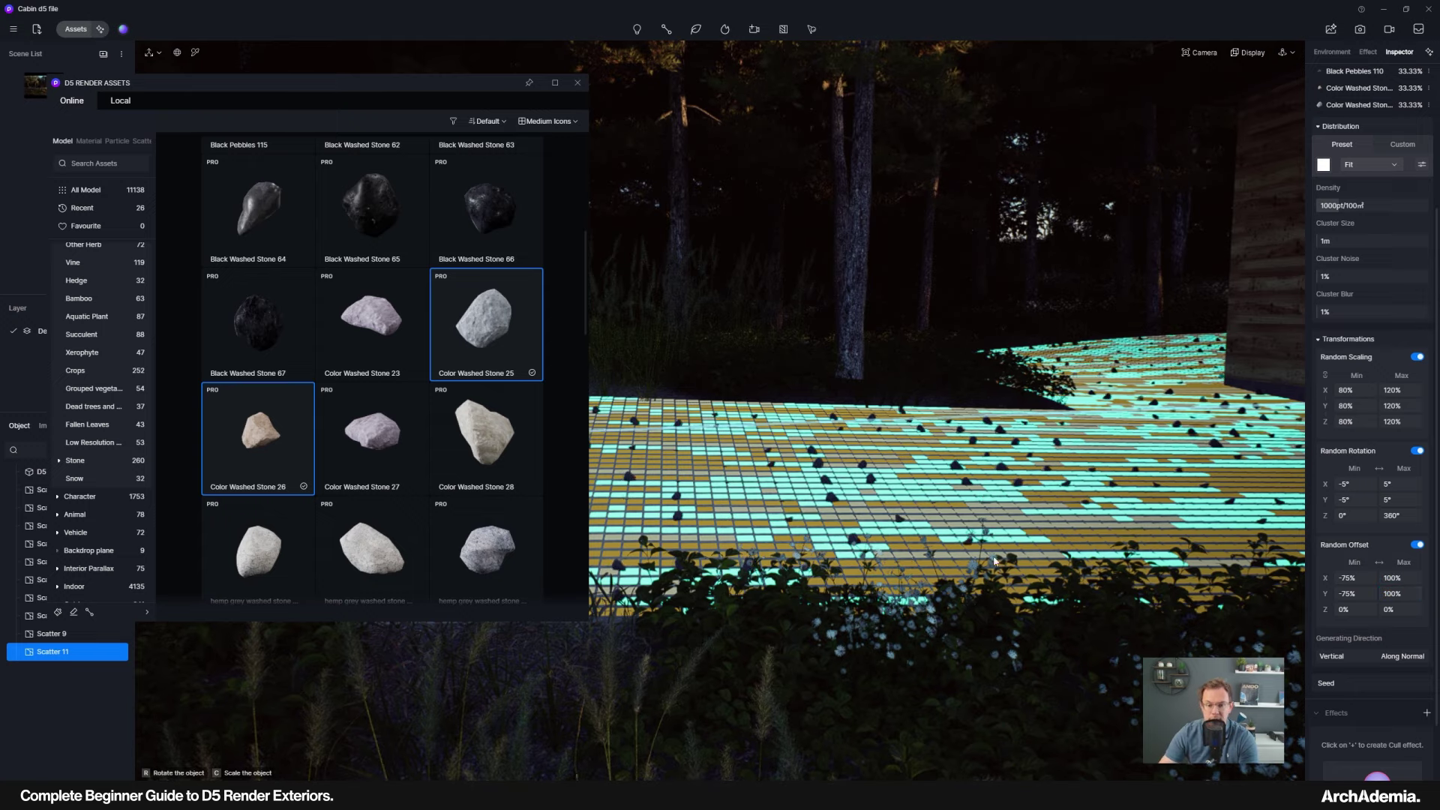
{"action": "key", "text": "s"}
{"action": "right_click_drag", "start_coordinate": [972, 509], "coordinate": [1088, 510]}
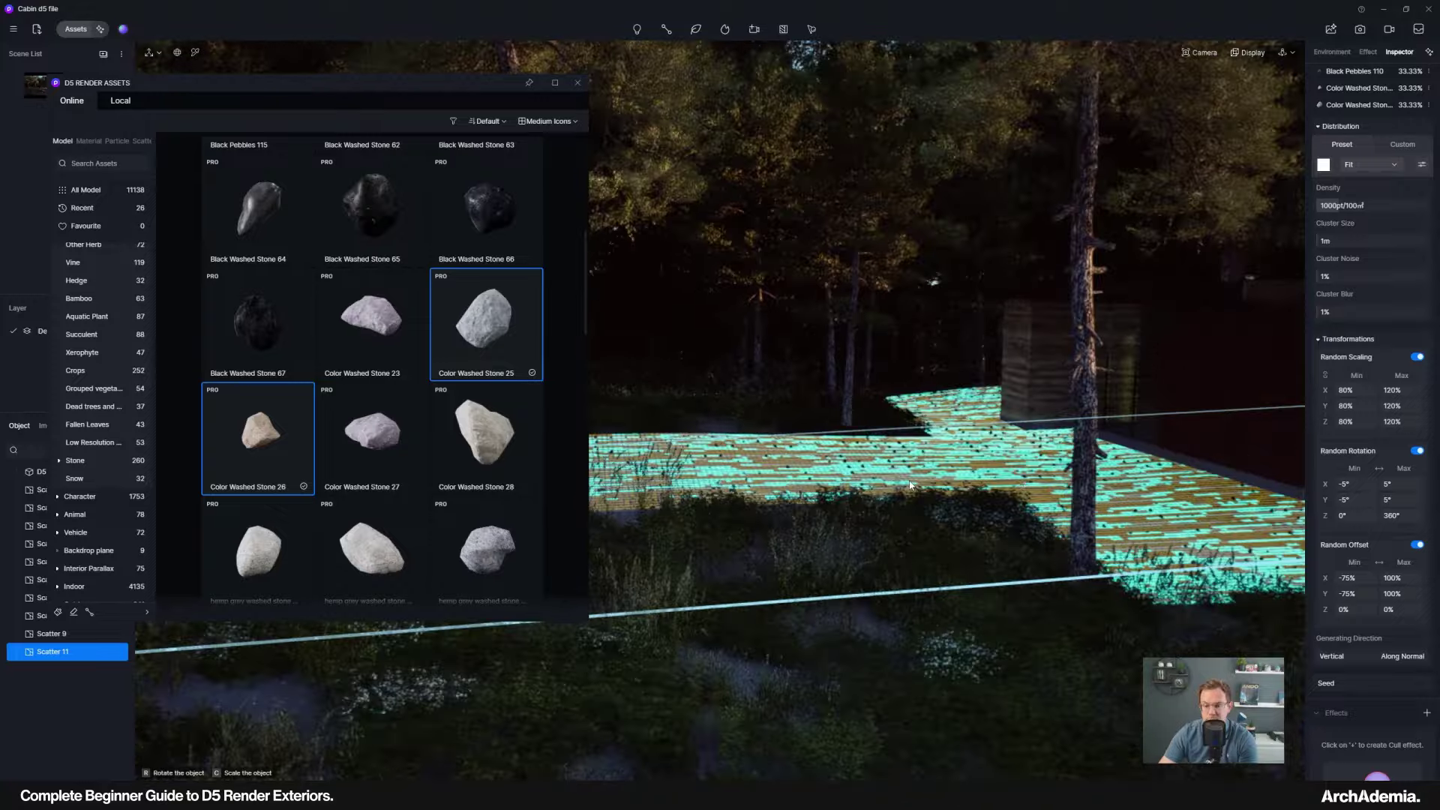
{"action": "scroll", "coordinate": [1050, 450], "scroll_direction": "up", "scroll_amount": 5}
Add Foliage 01 from the Fallen Leaves assets to the content of Sub Area 1.
{"action": "scroll", "coordinate": [1367, 223], "scroll_direction": "up", "scroll_amount": 3}
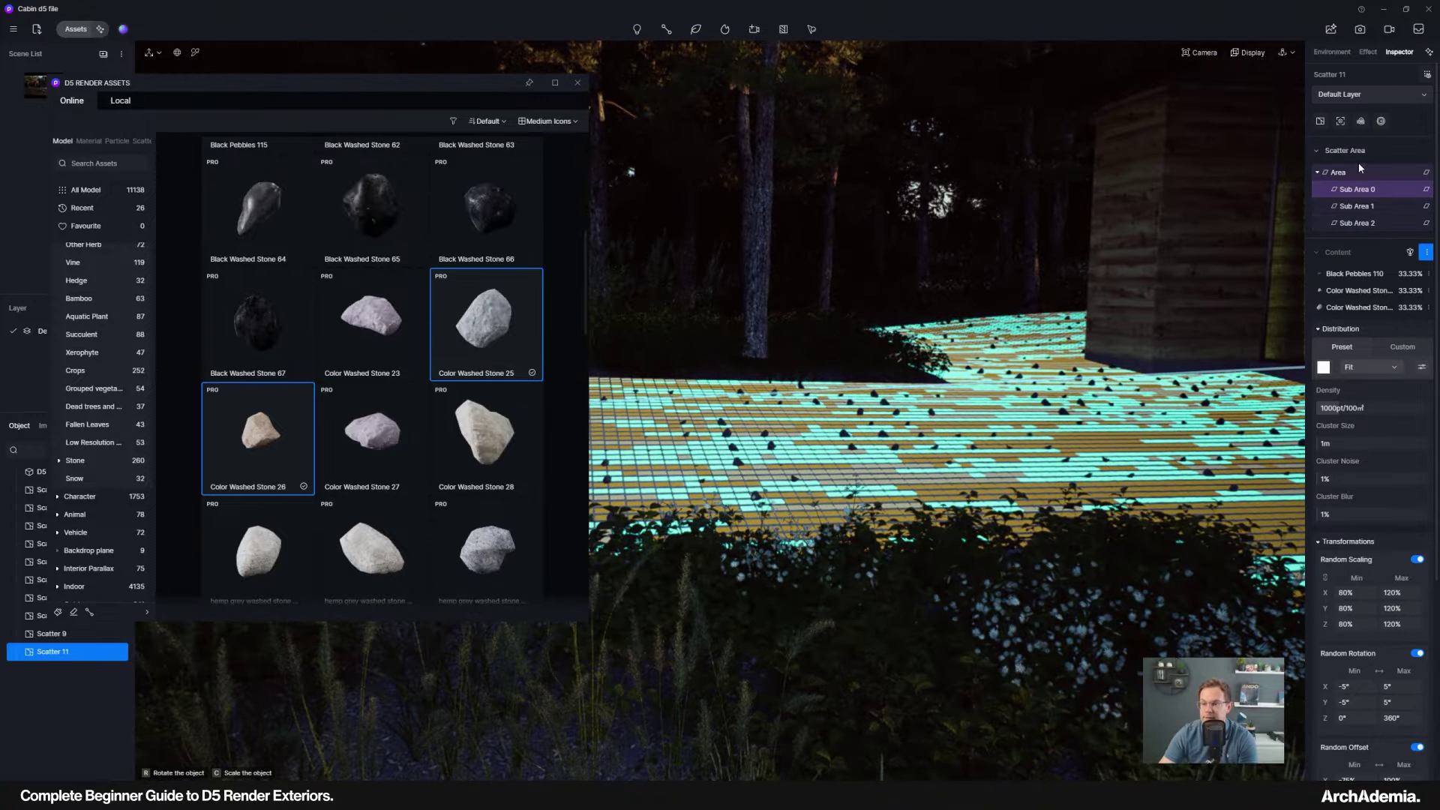
{"action": "left_click", "coordinate": [1355, 206]}
{"action": "left_click", "coordinate": [1354, 334]}
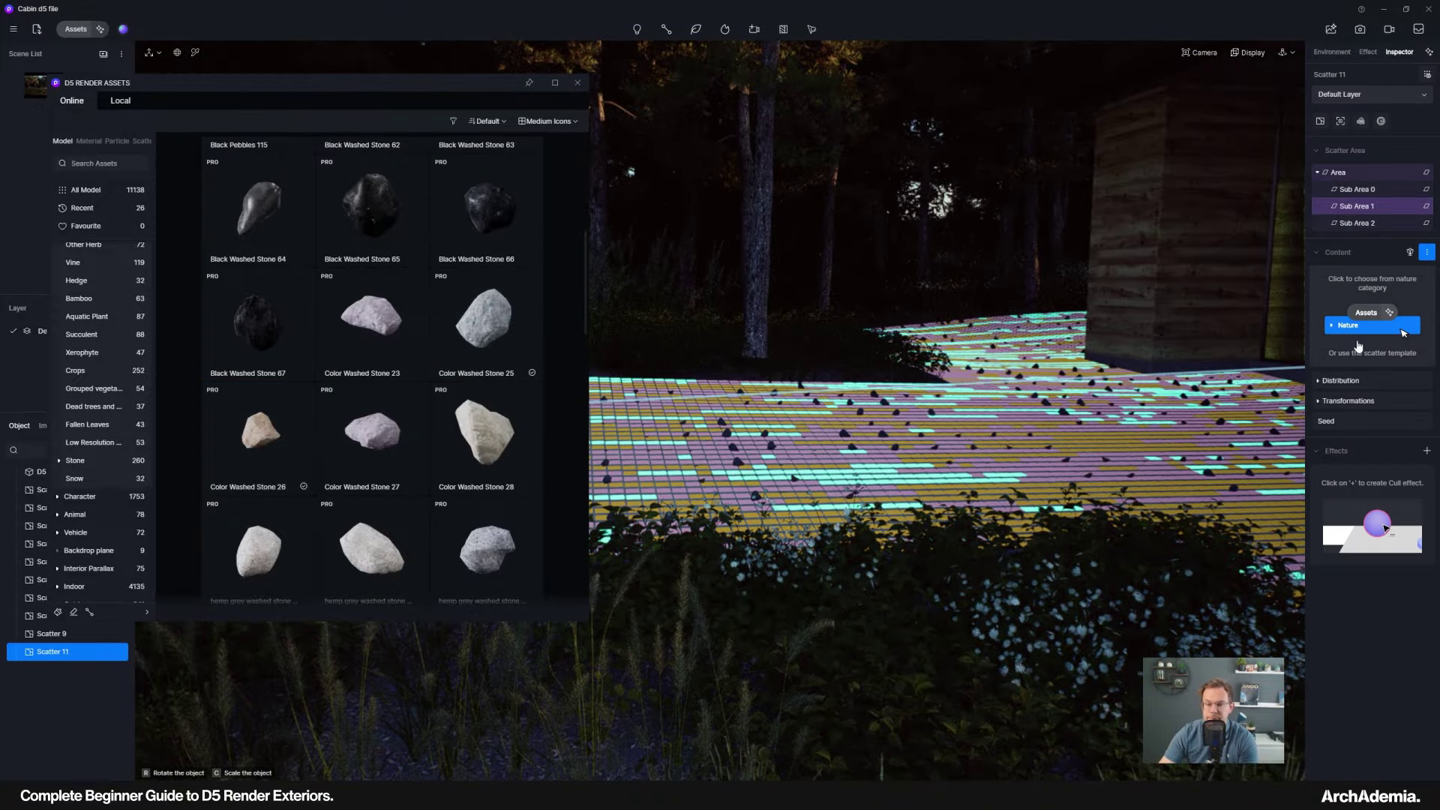
{"action": "left_click", "coordinate": [76, 424]}
{"action": "left_click", "coordinate": [362, 225]}
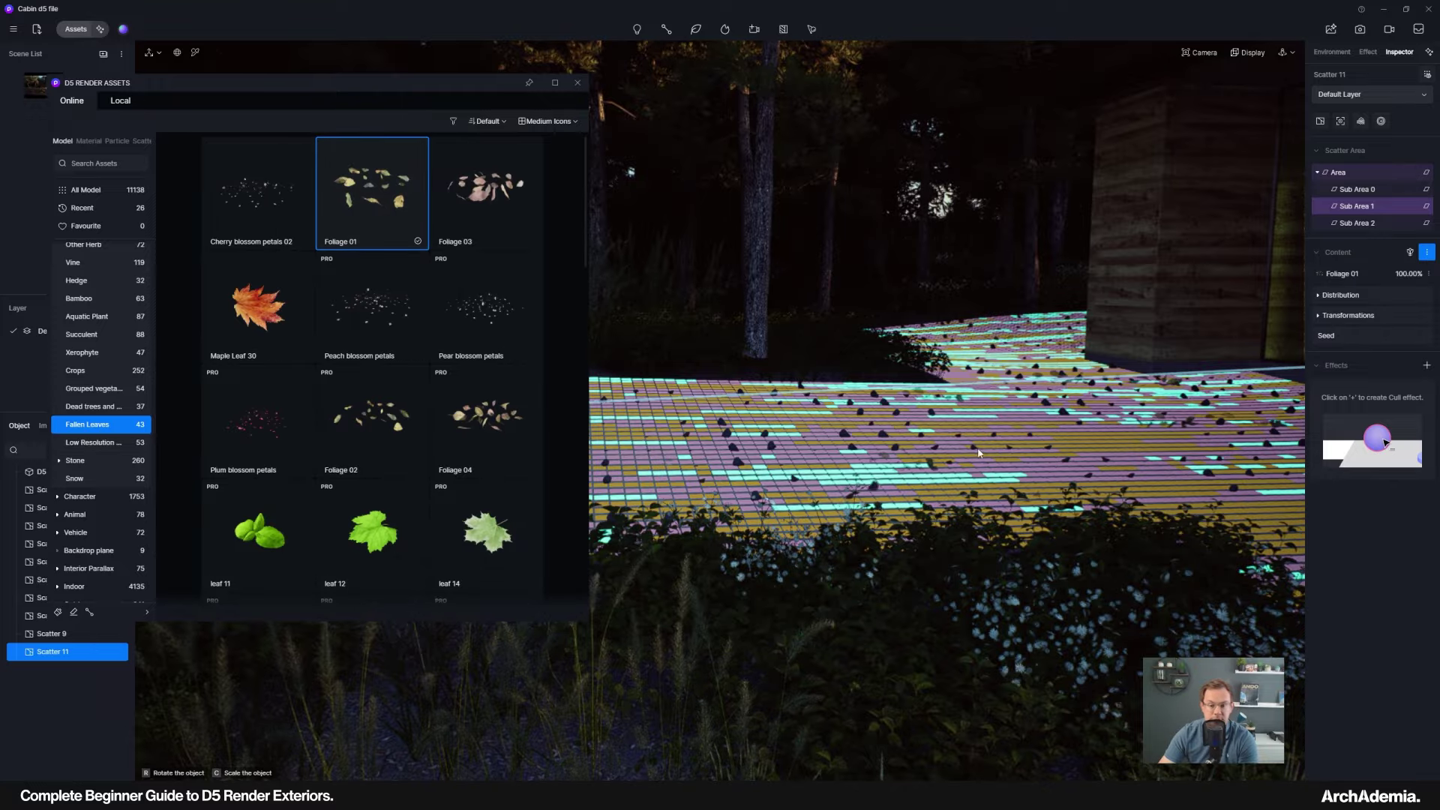
Inspect the stones and fallen leaves on the path with the scatter deselected, and close the asset library.
{"action": "right_click_drag", "start_coordinate": [978, 453], "coordinate": [975, 514]}
{"action": "key", "text": "s"}
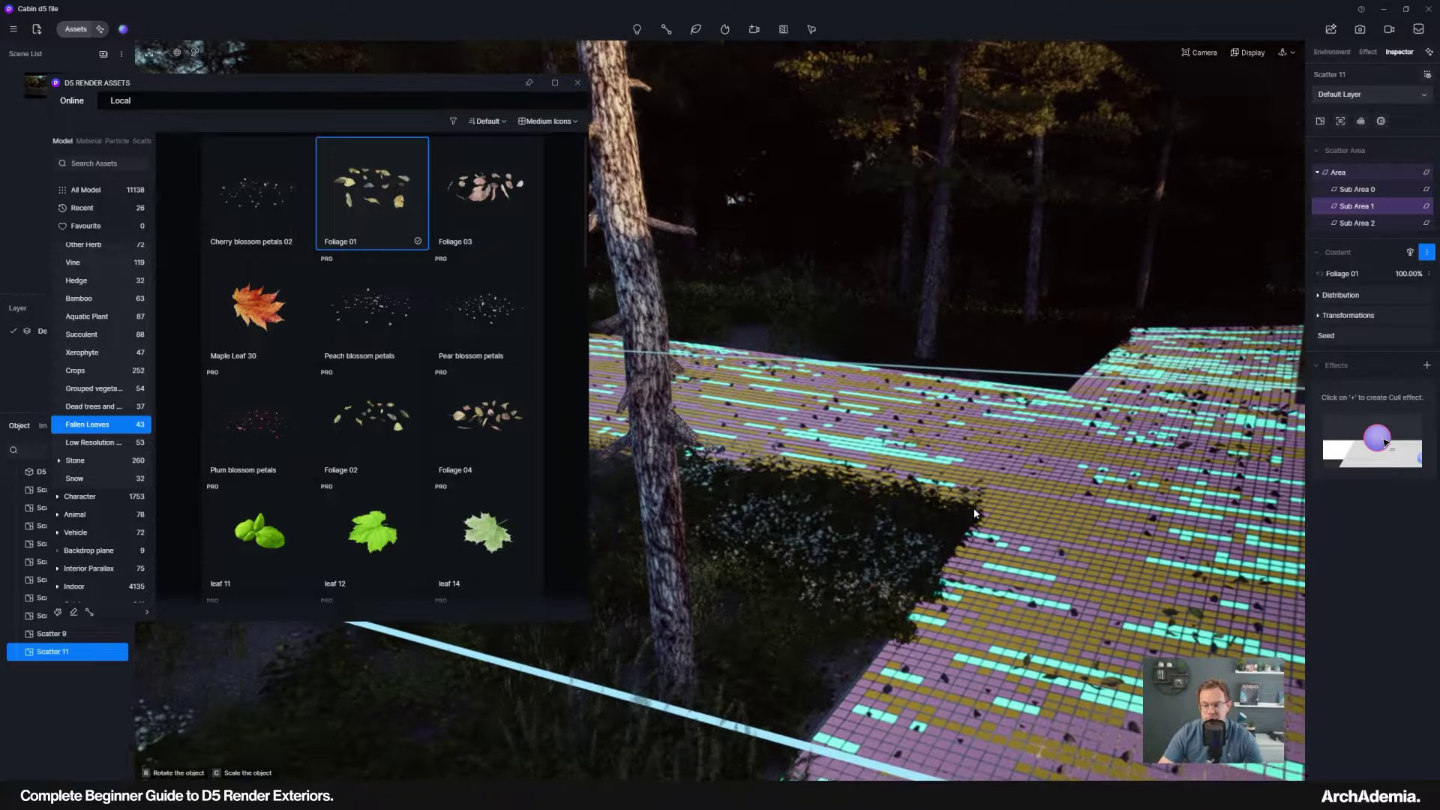
{"action": "middle_click_drag", "start_coordinate": [975, 514], "coordinate": [1056, 465]}
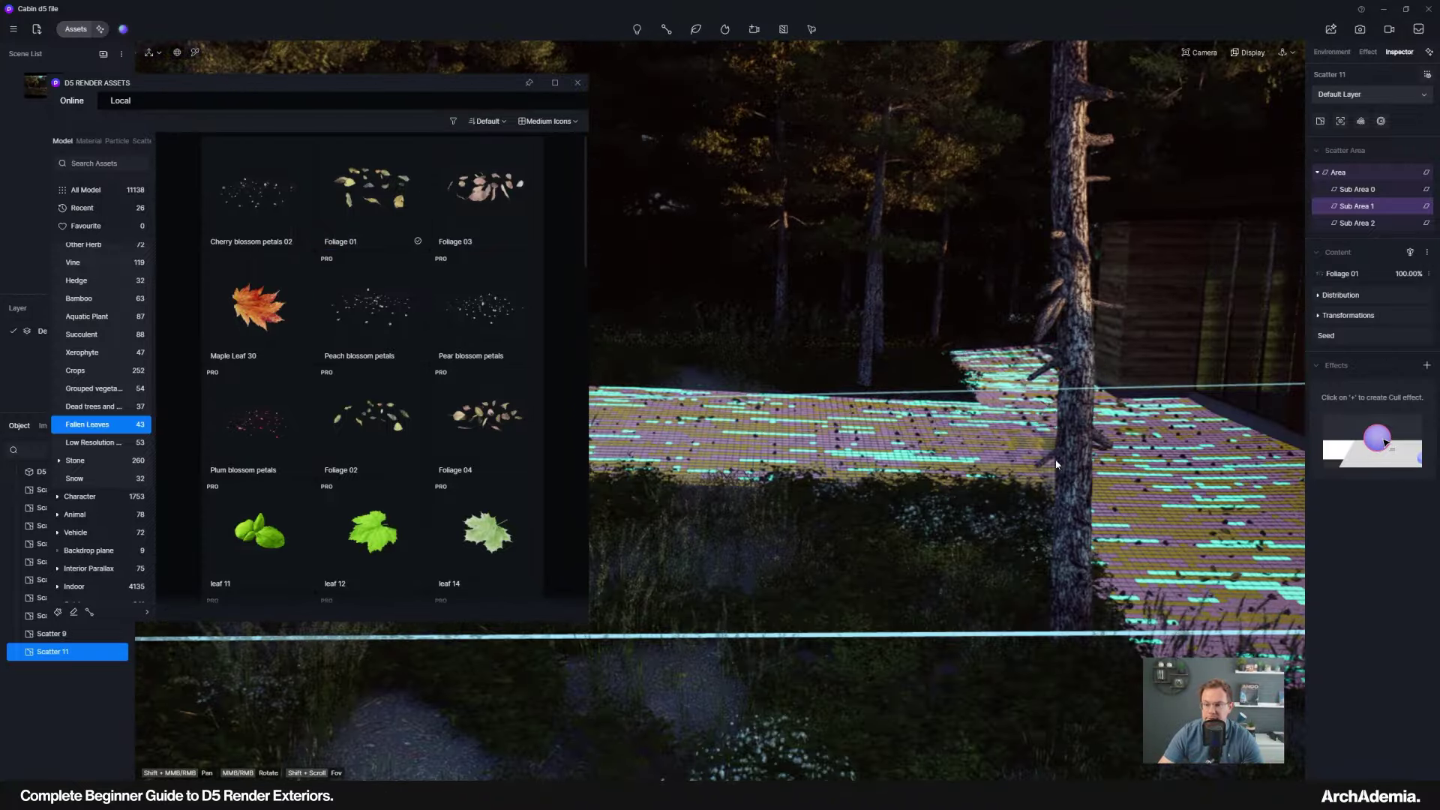
{"action": "key", "text": "Escape"}
{"action": "scroll", "coordinate": [1000, 481], "scroll_direction": "down", "scroll_amount": 3}
{"action": "scroll", "coordinate": [853, 482], "scroll_direction": "up", "scroll_amount": 3}
{"action": "right_click_drag", "start_coordinate": [852, 482], "coordinate": [825, 441]}
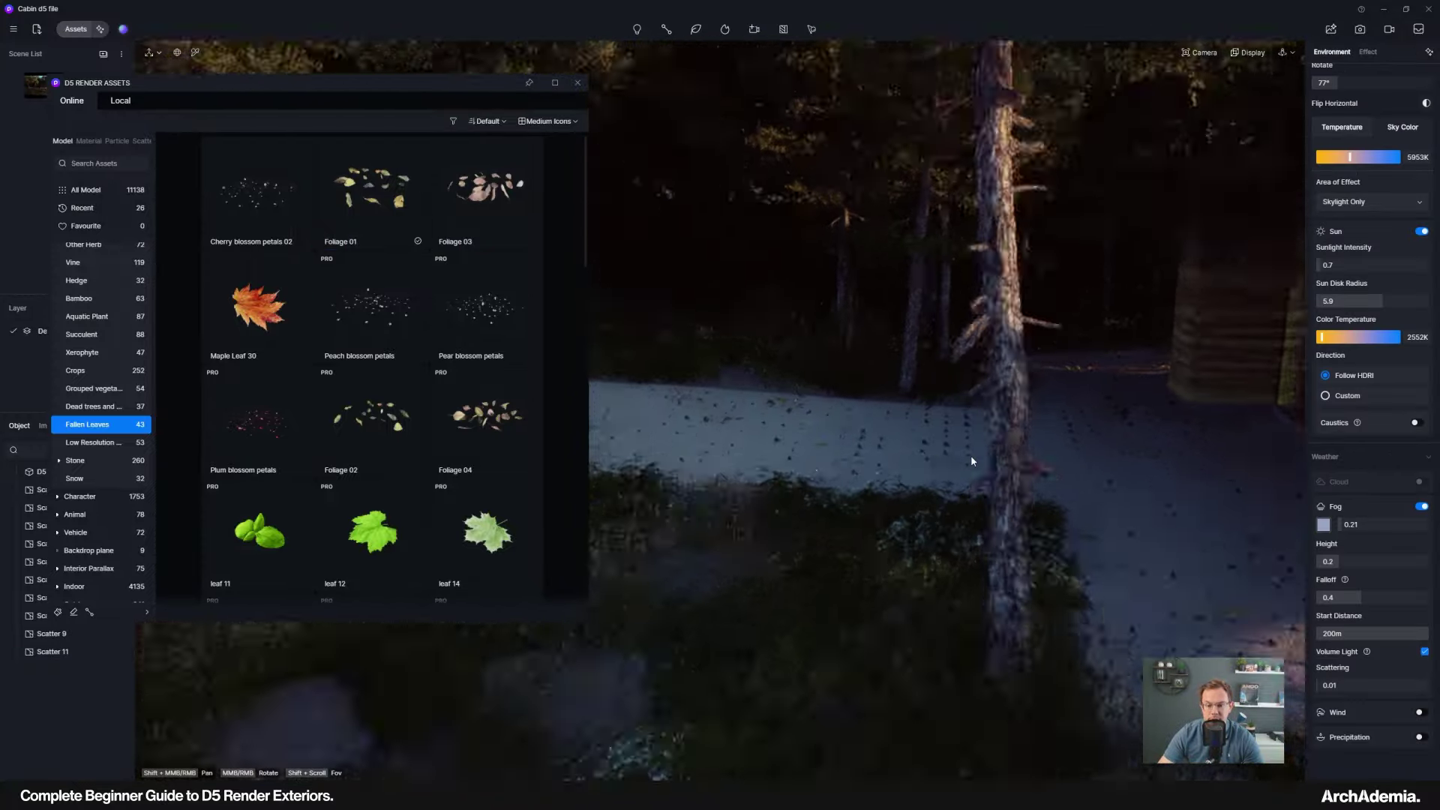
{"action": "key", "text": "w"}
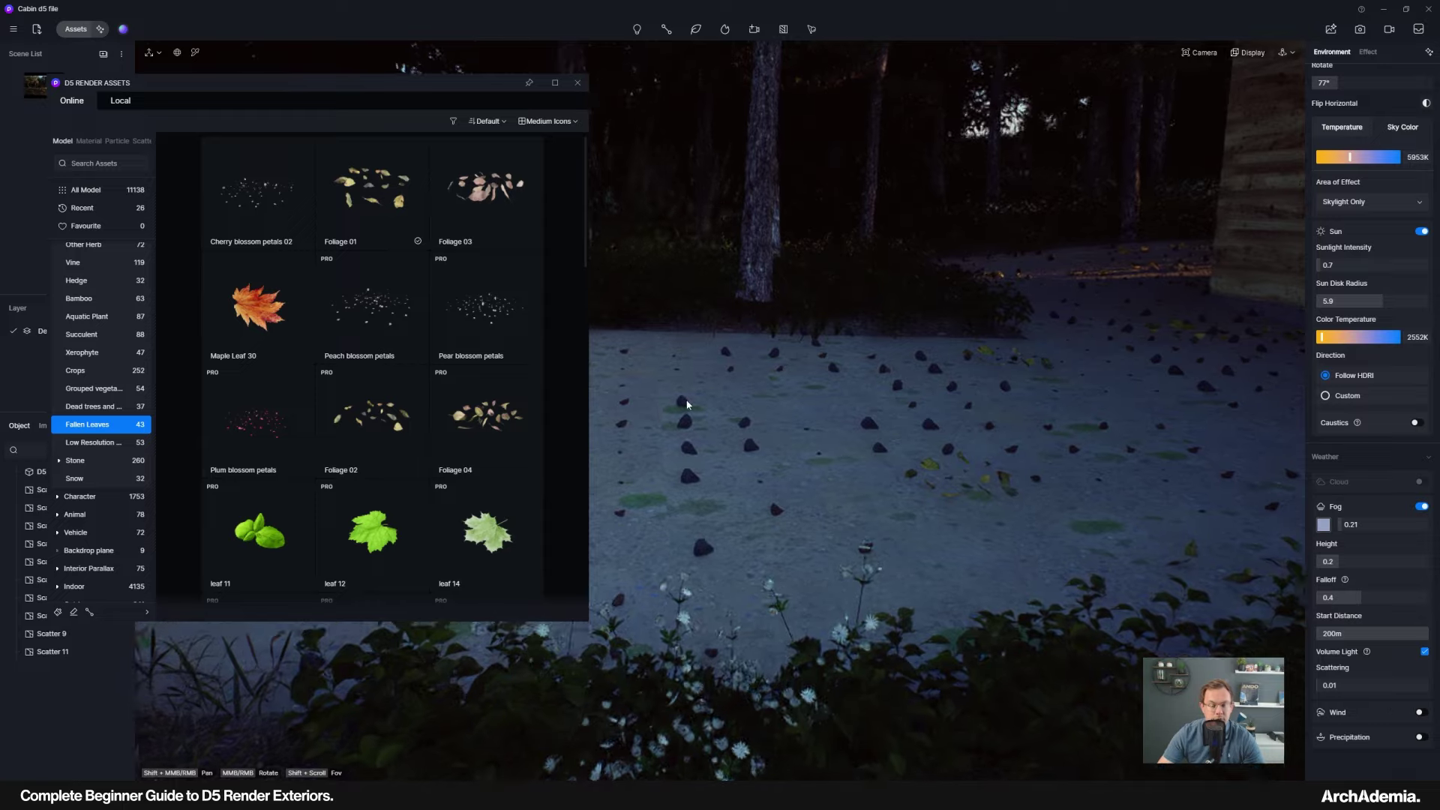
{"action": "left_click", "coordinate": [577, 83]}
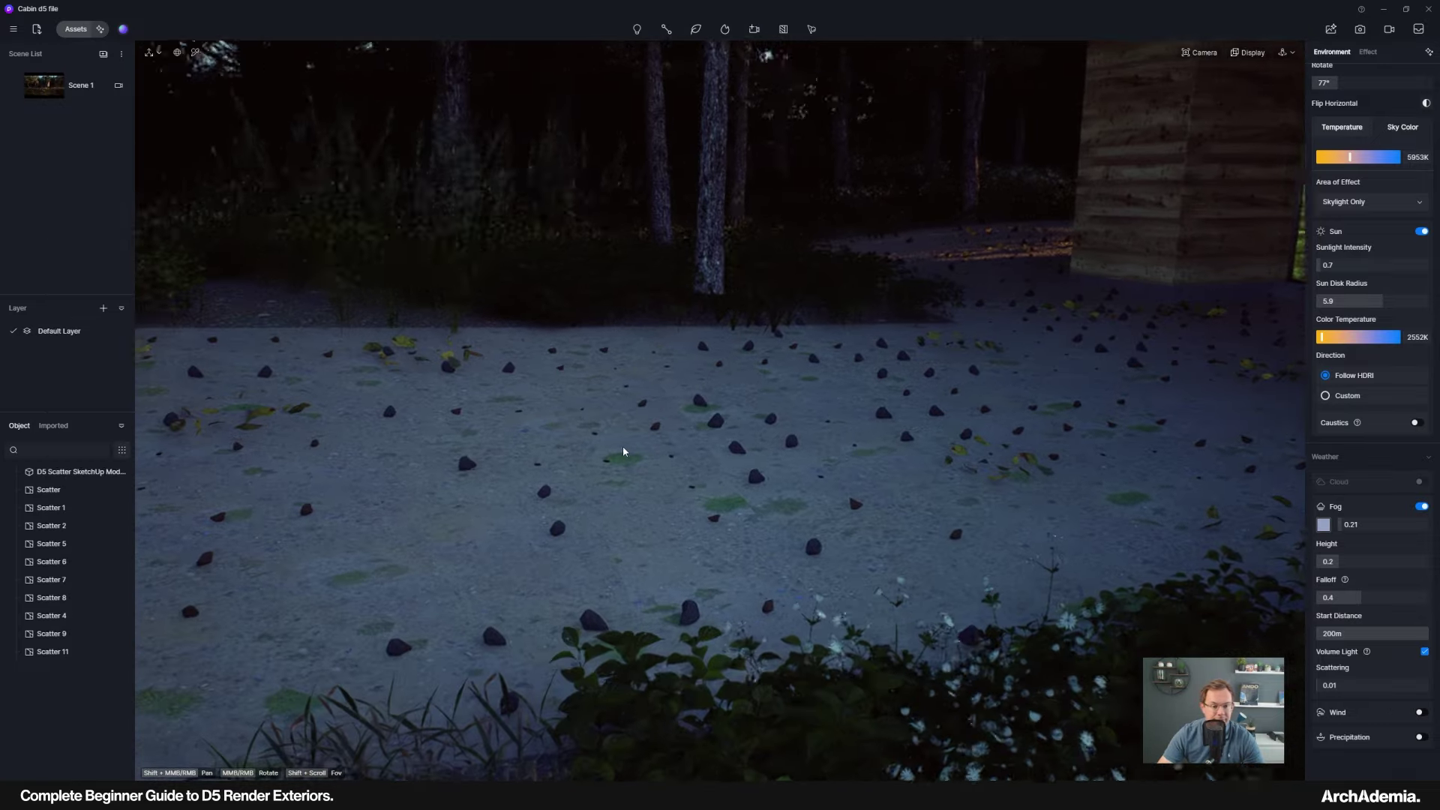
Set Sub Area 1 of Scatter 11 to 500 pt/100㎡ density, 34.01 m cluster size, 51% cluster noise and 49.5% cluster blur.
{"action": "left_click", "coordinate": [52, 652]}
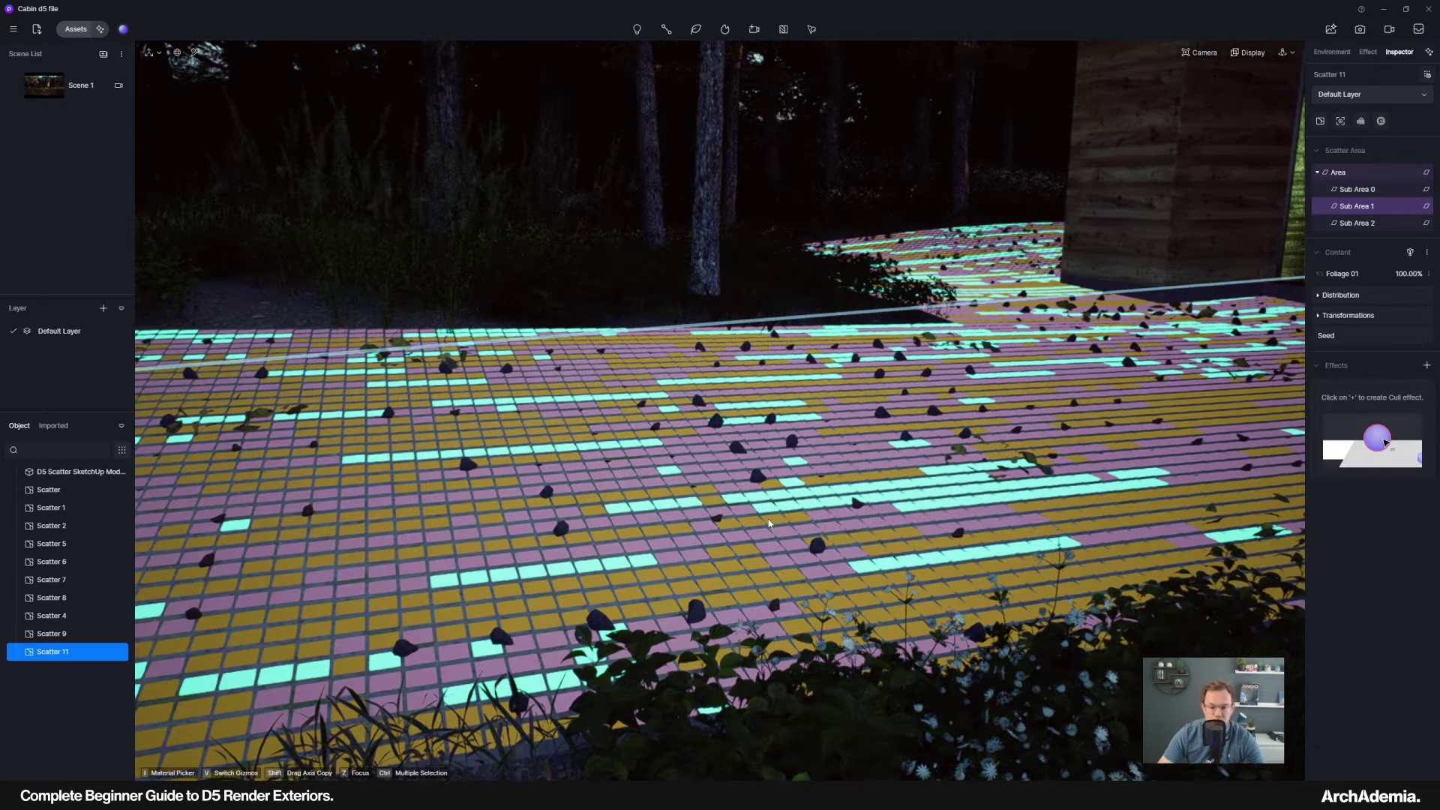
{"action": "middle_click_drag", "start_coordinate": [768, 524], "coordinate": [565, 566]}
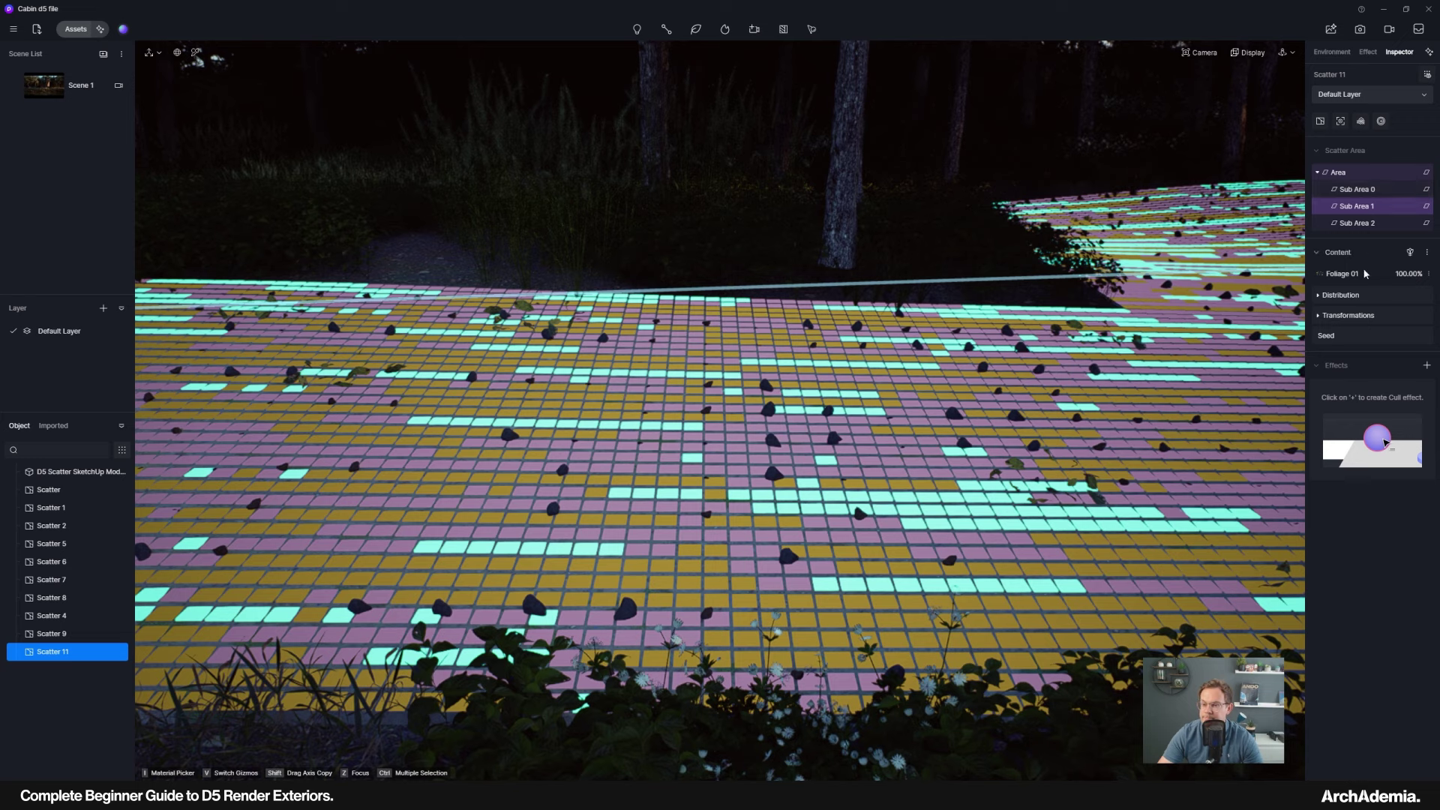
{"action": "left_click", "coordinate": [1340, 296]}
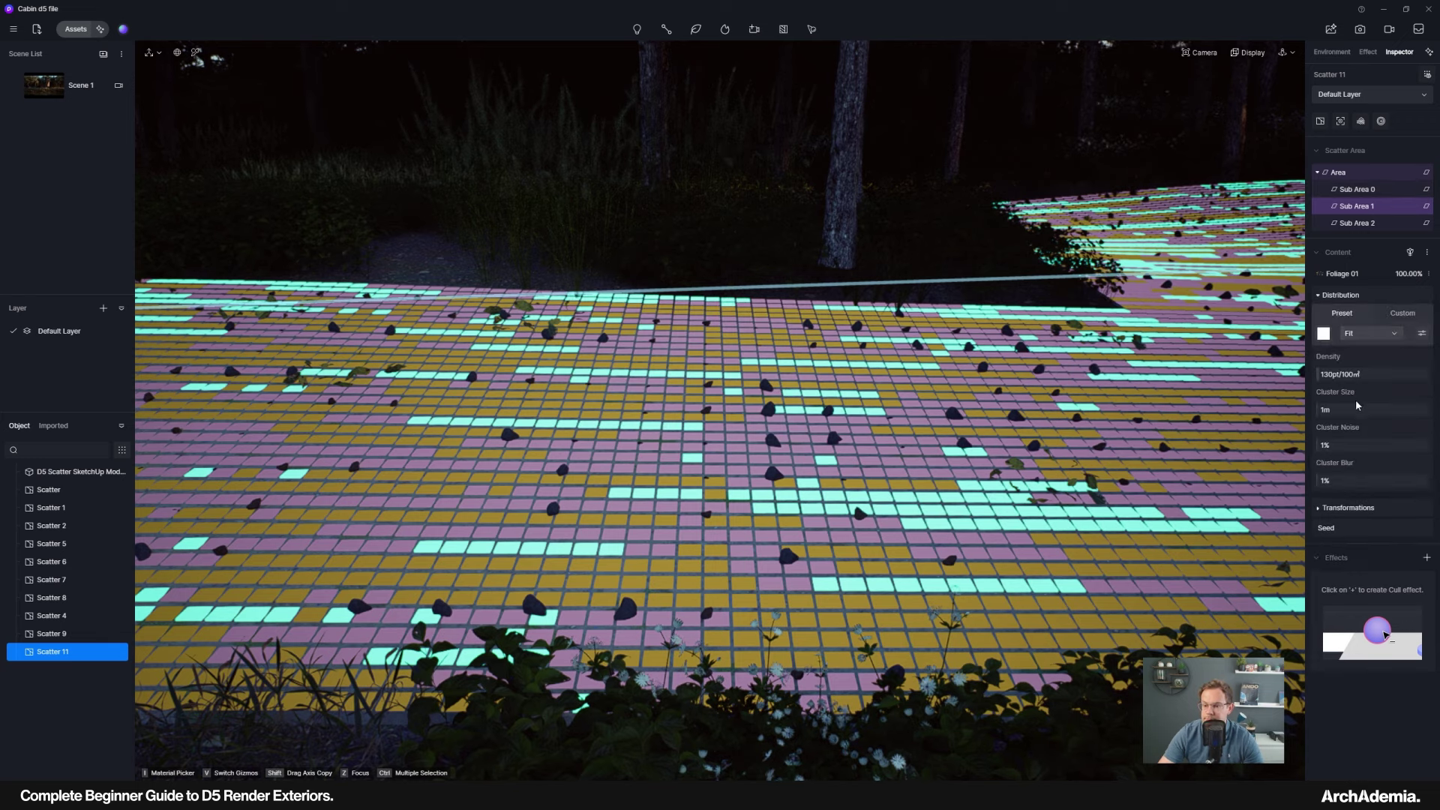
{"action": "left_click_drag", "start_coordinate": [1343, 480], "coordinate": [1378, 478]}
{"action": "left_click", "coordinate": [1373, 448]}
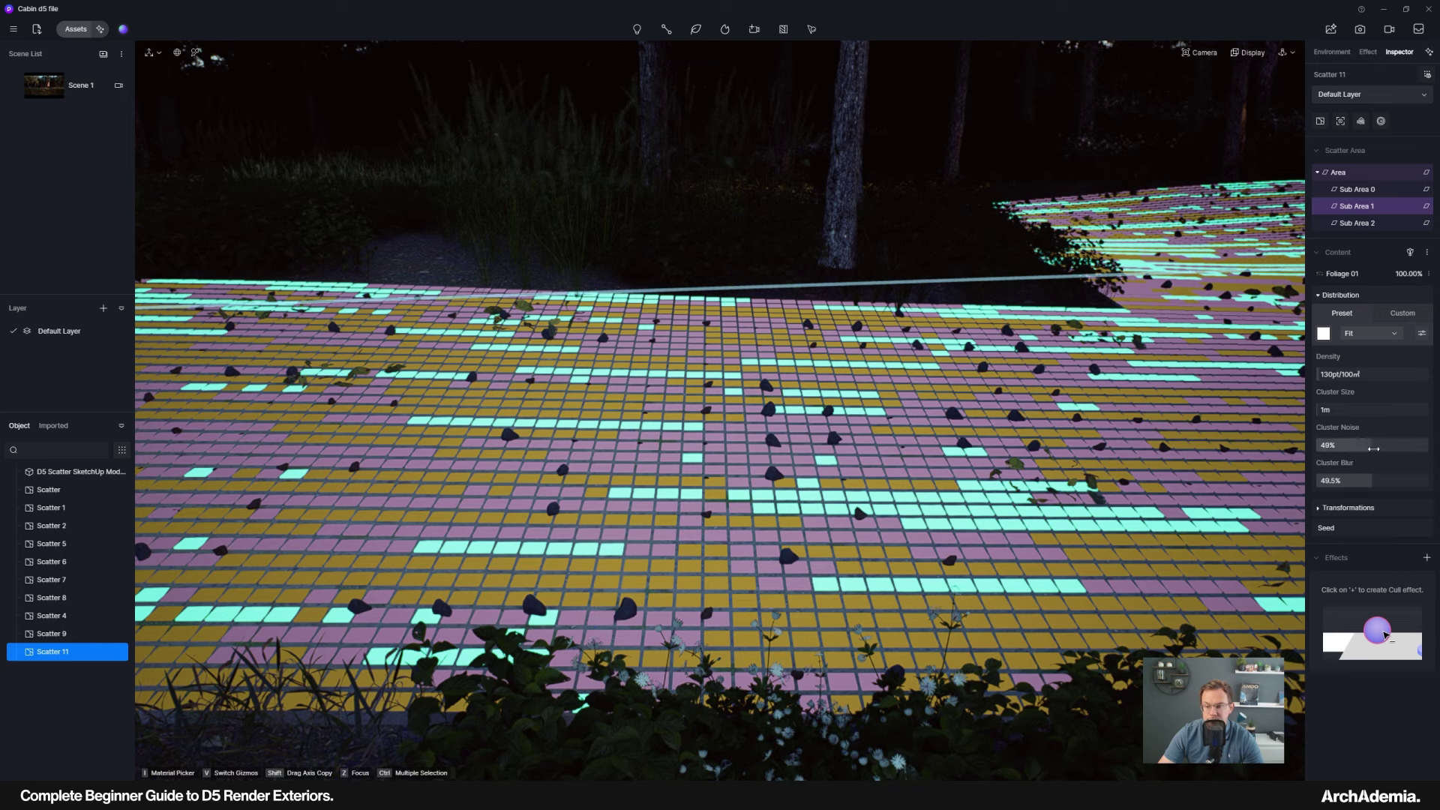
{"action": "left_click_drag", "start_coordinate": [1374, 445], "coordinate": [1352, 374]}
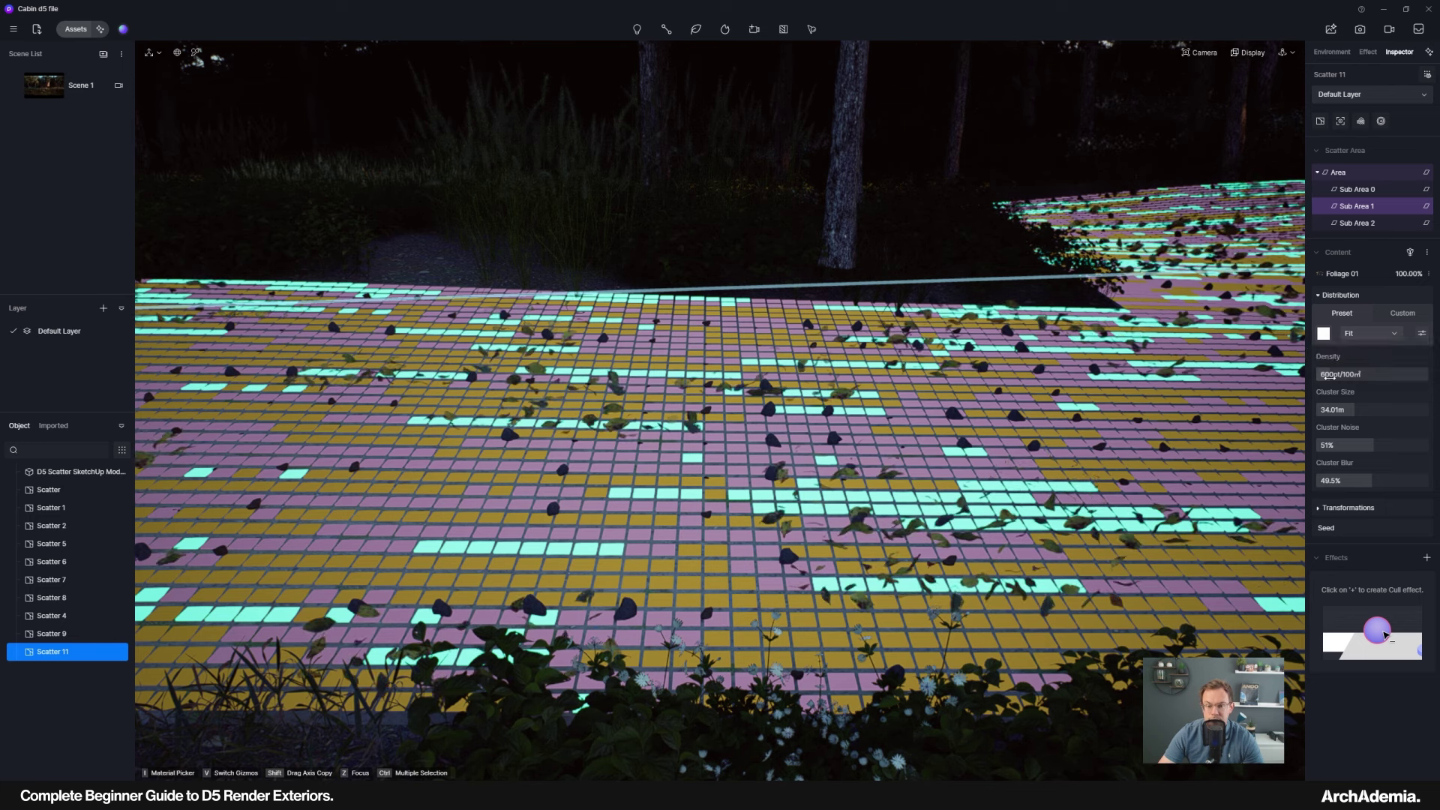
{"action": "left_click", "coordinate": [1333, 375]}
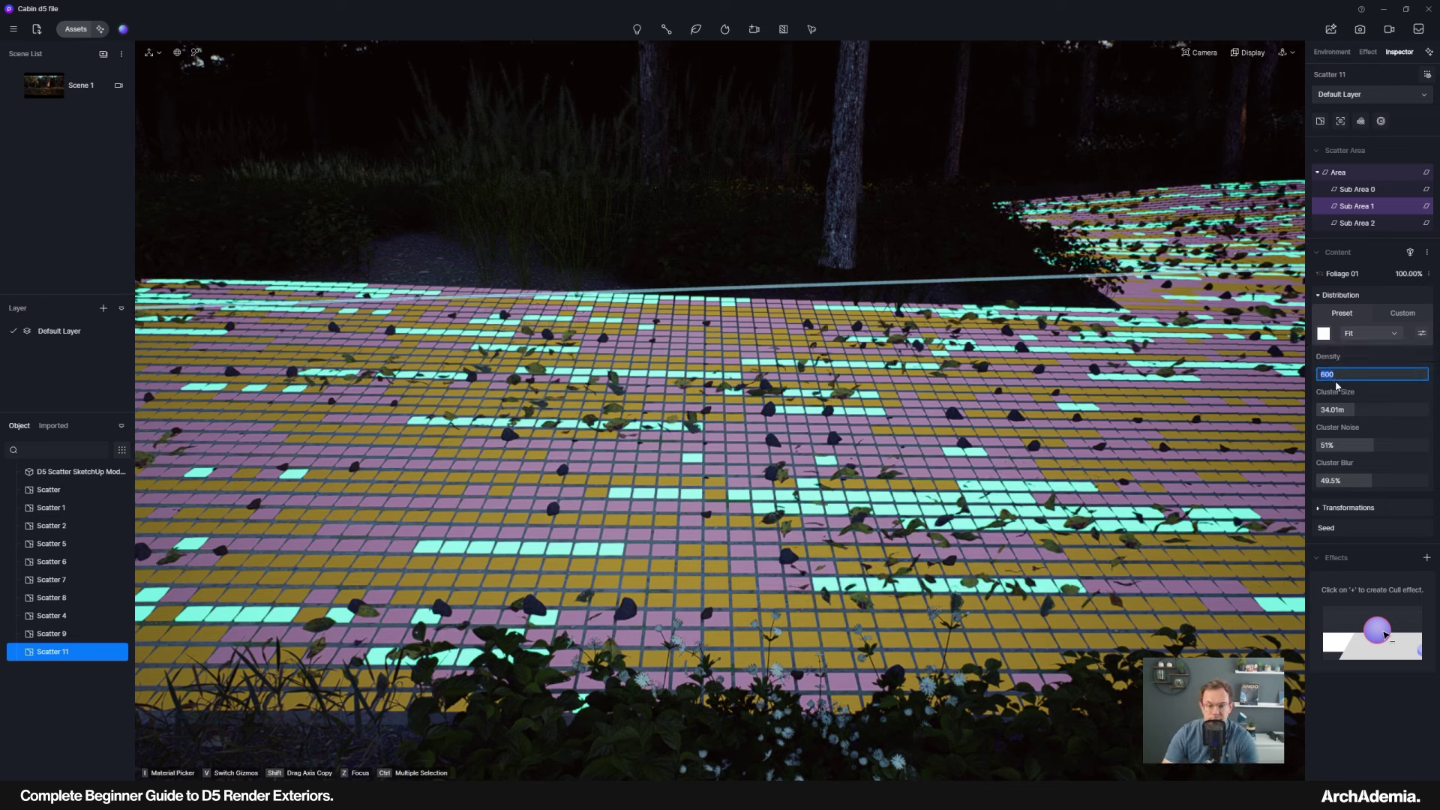
{"action": "key", "text": "Return"}
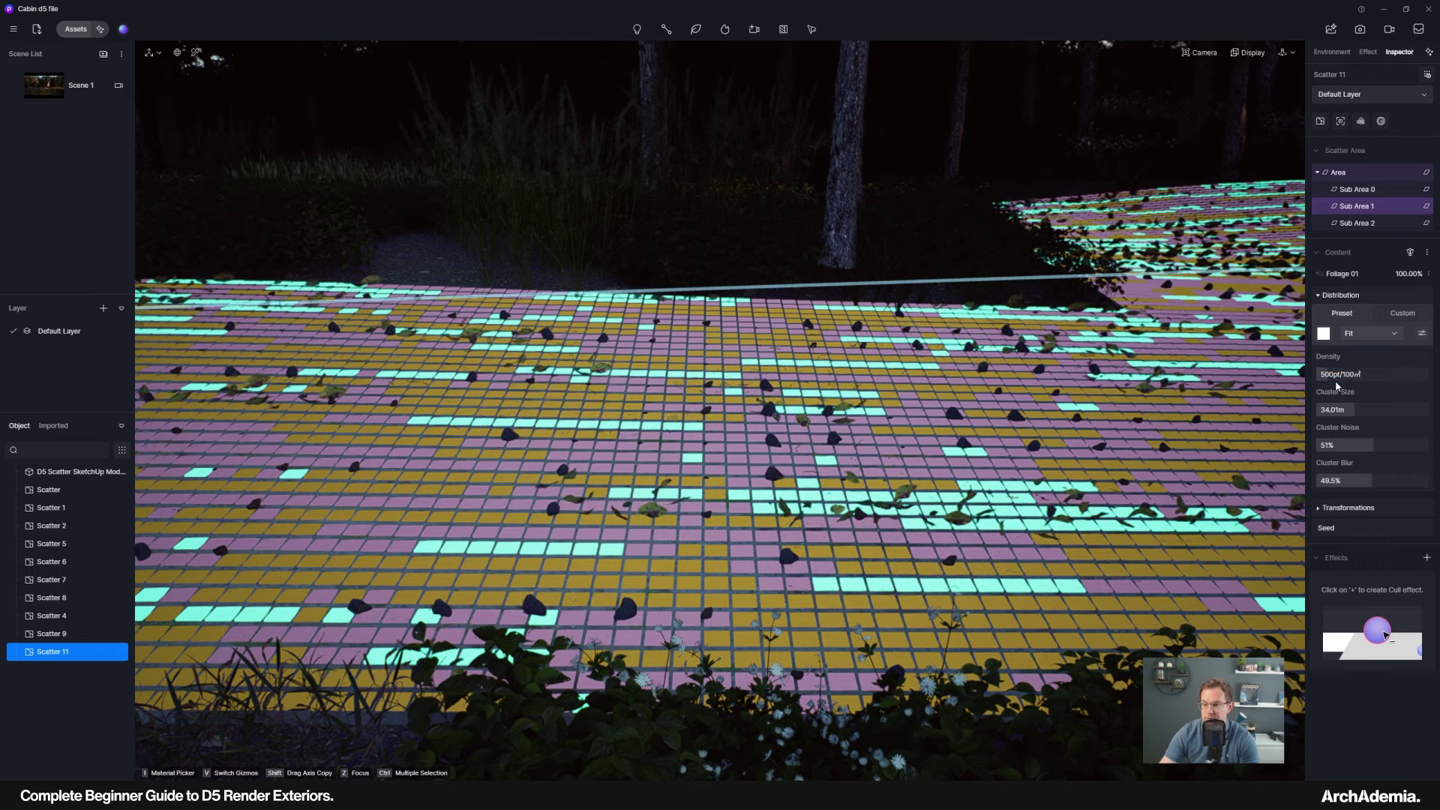
Set Sub Area 0's cluster size to 14.51 m, cluster noise to 39% and cluster blur to 31%.
{"action": "left_click", "coordinate": [1359, 190]}
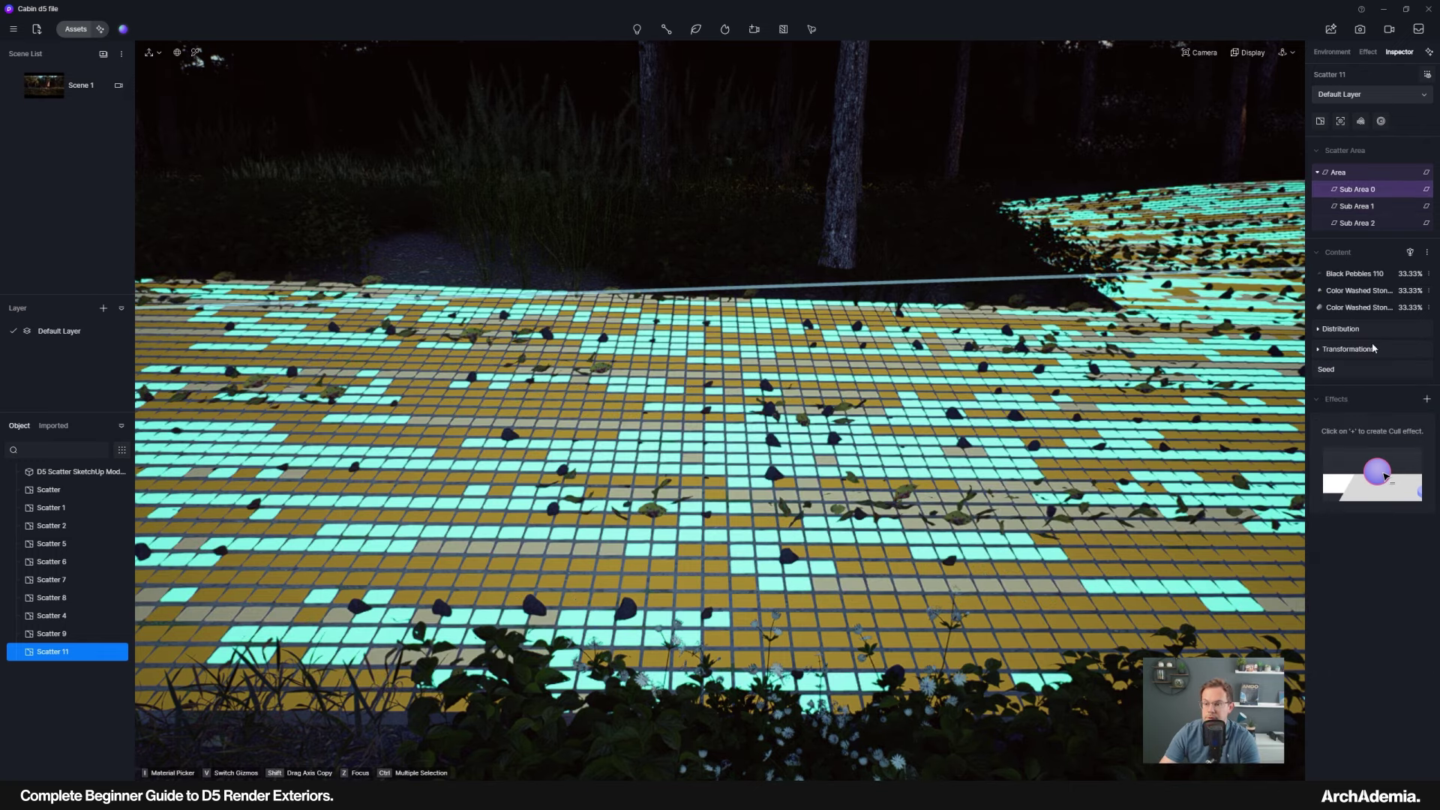
{"action": "left_click", "coordinate": [1343, 331]}
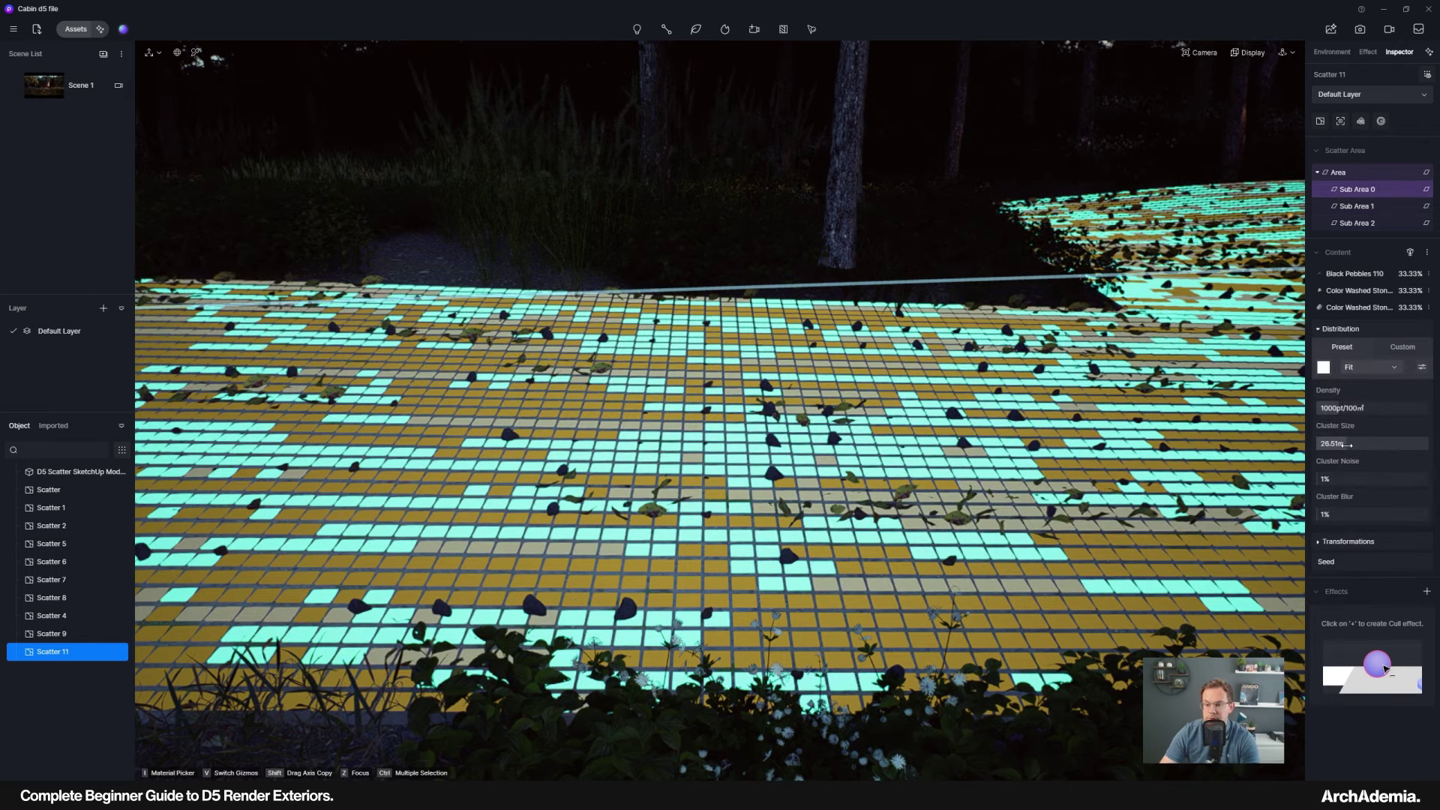
{"action": "left_click_drag", "start_coordinate": [1347, 445], "coordinate": [1348, 444]}
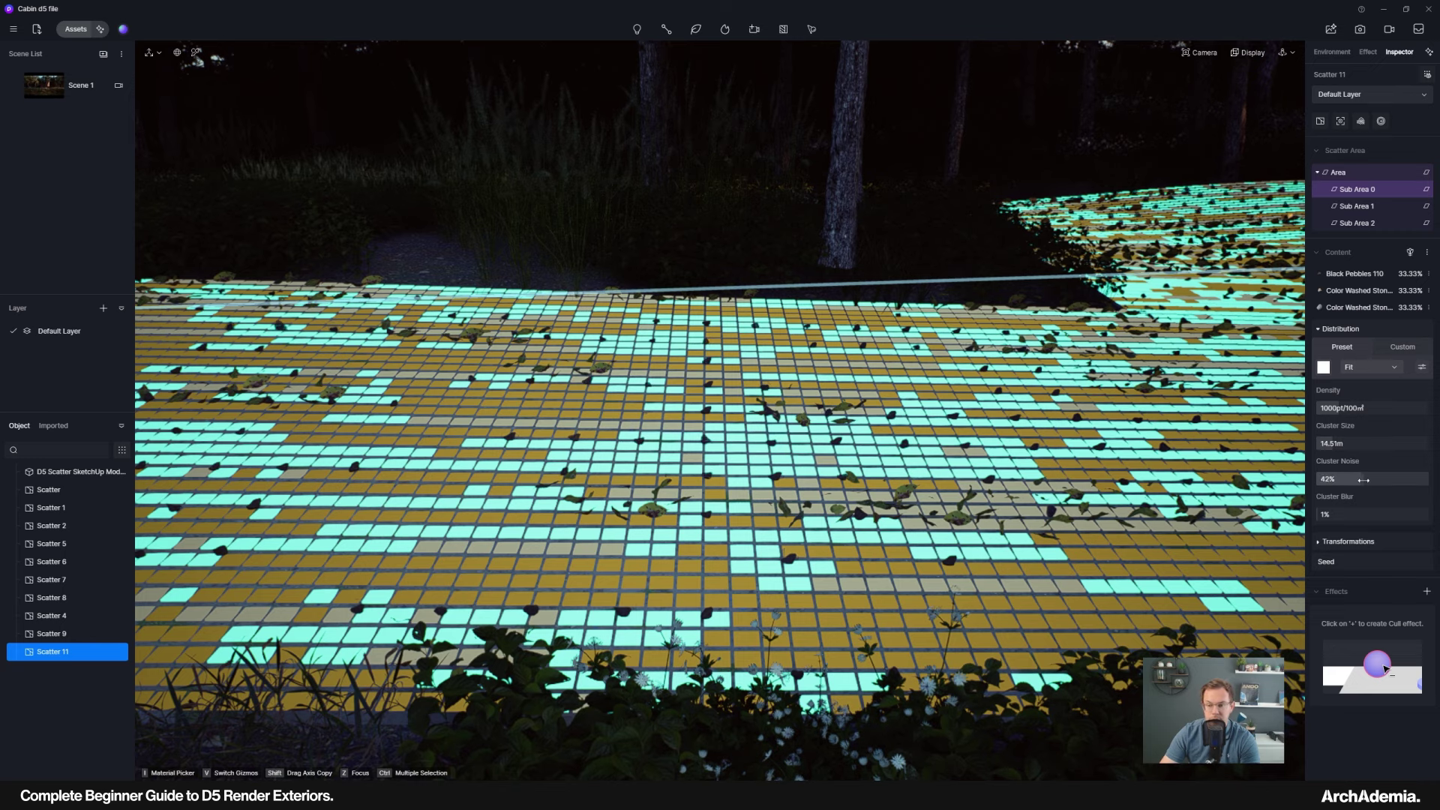
{"action": "left_click_drag", "start_coordinate": [1363, 480], "coordinate": [1349, 514]}
Vary the stone arrangement of Sub Area 0 with seed values 5 and 10, keeping 10.
{"action": "left_click", "coordinate": [1344, 545]}
{"action": "scroll", "coordinate": [1366, 541], "scroll_direction": "down", "scroll_amount": 1}
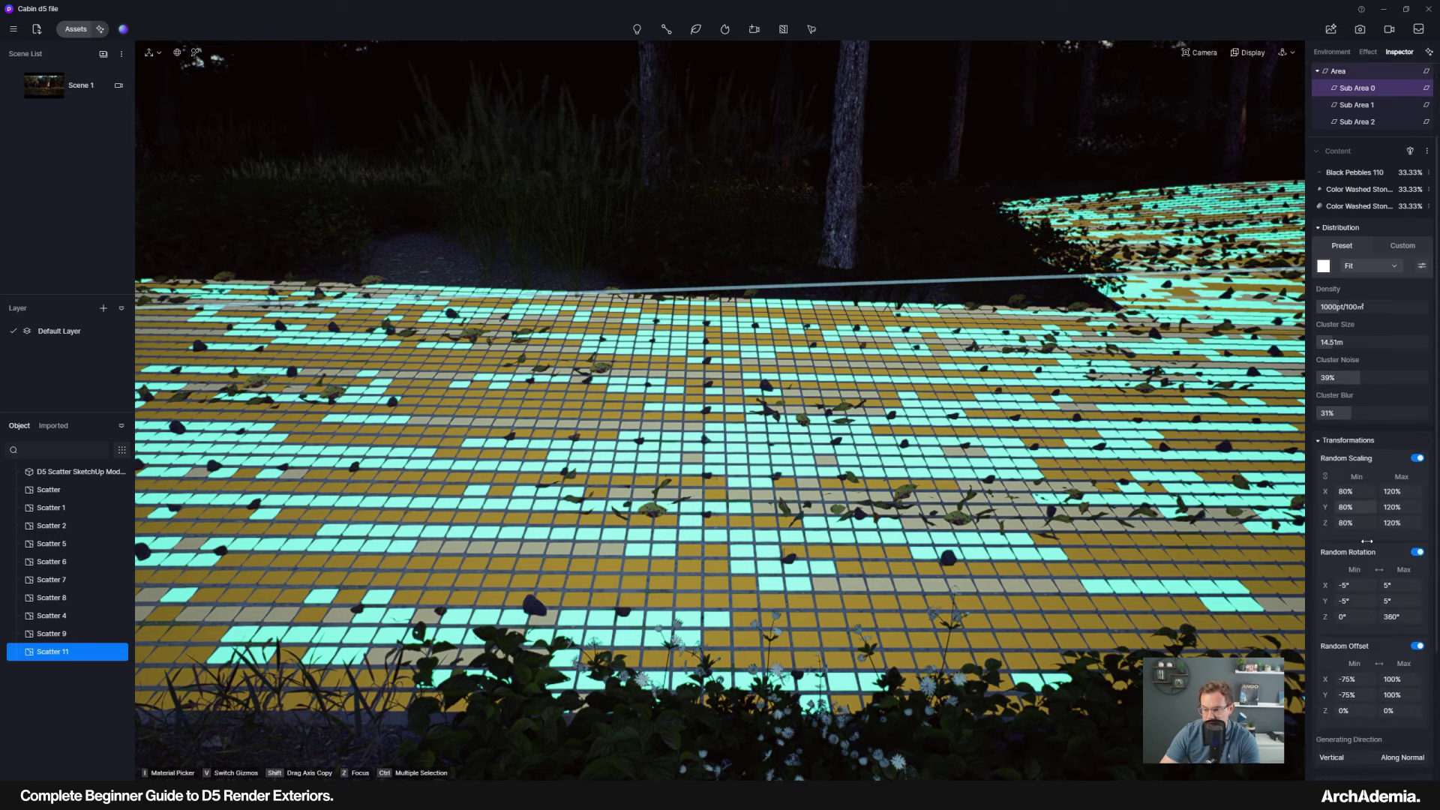
{"action": "scroll", "coordinate": [1367, 540], "scroll_direction": "down", "scroll_amount": 1}
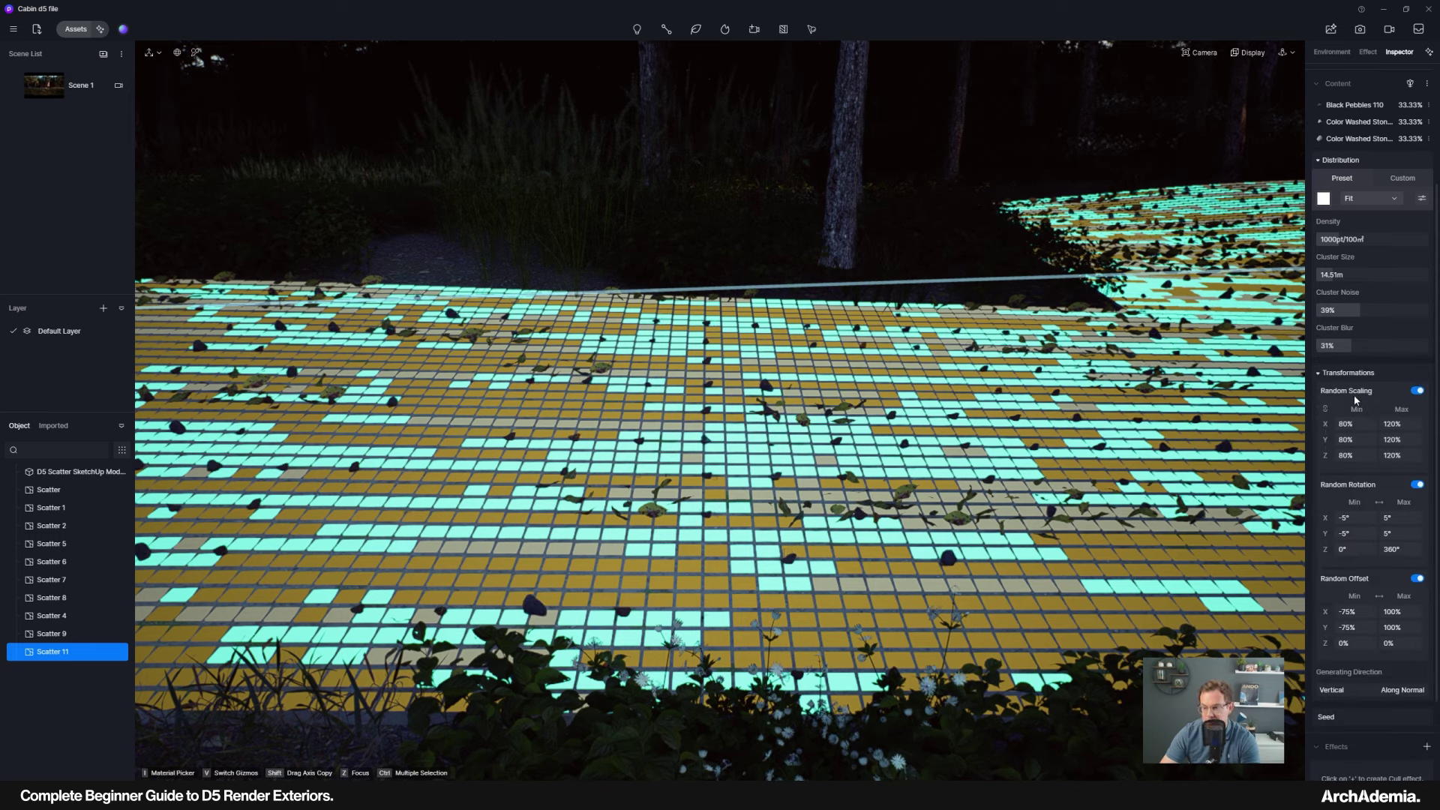
{"action": "scroll", "coordinate": [1353, 397], "scroll_direction": "down", "scroll_amount": 1}
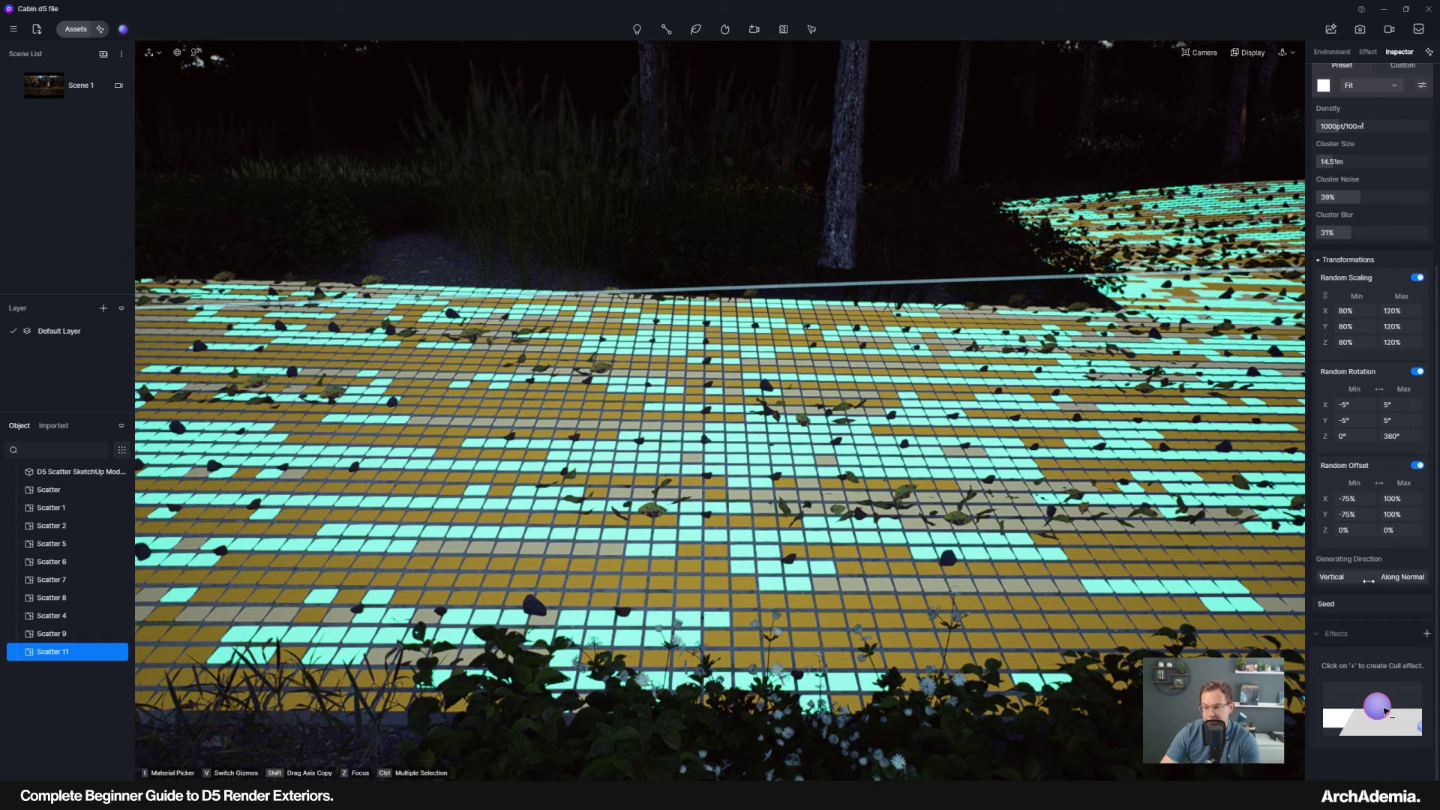
{"action": "left_click", "coordinate": [1344, 603]}
{"action": "left_click", "coordinate": [1344, 624]}
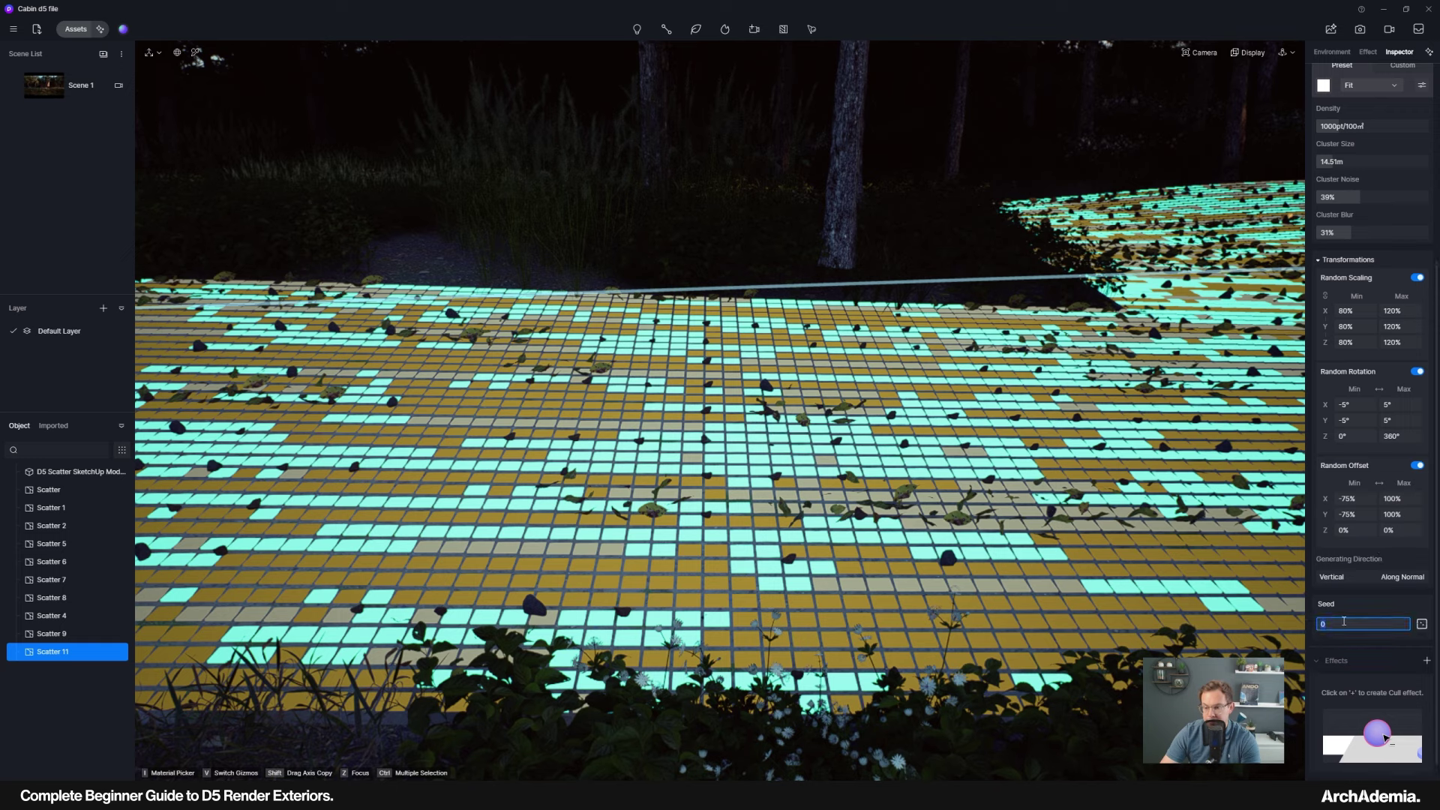
{"action": "type", "text": "5"}
{"action": "key", "text": "Return"}
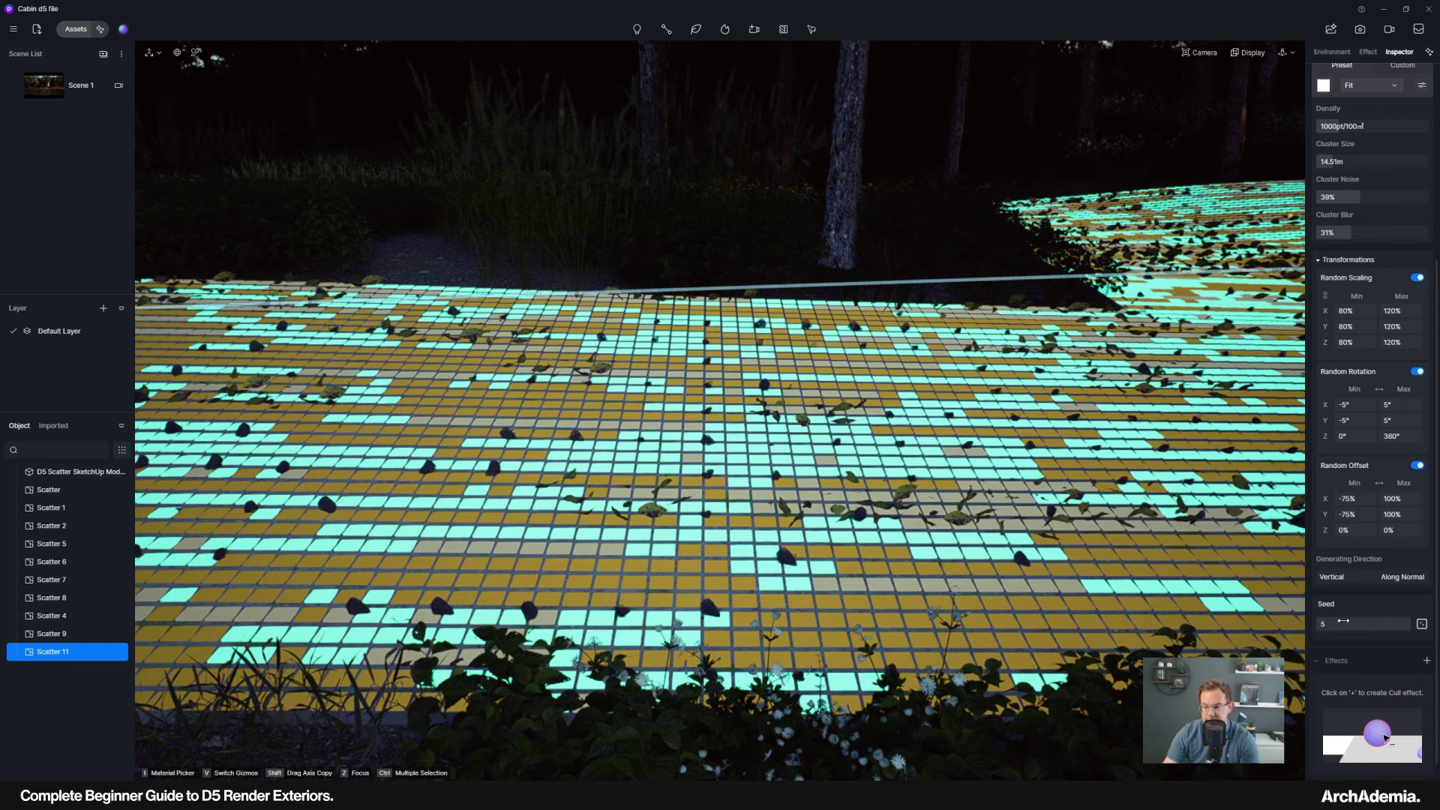
{"action": "type", "text": "10"}
{"action": "key", "text": "Return"}
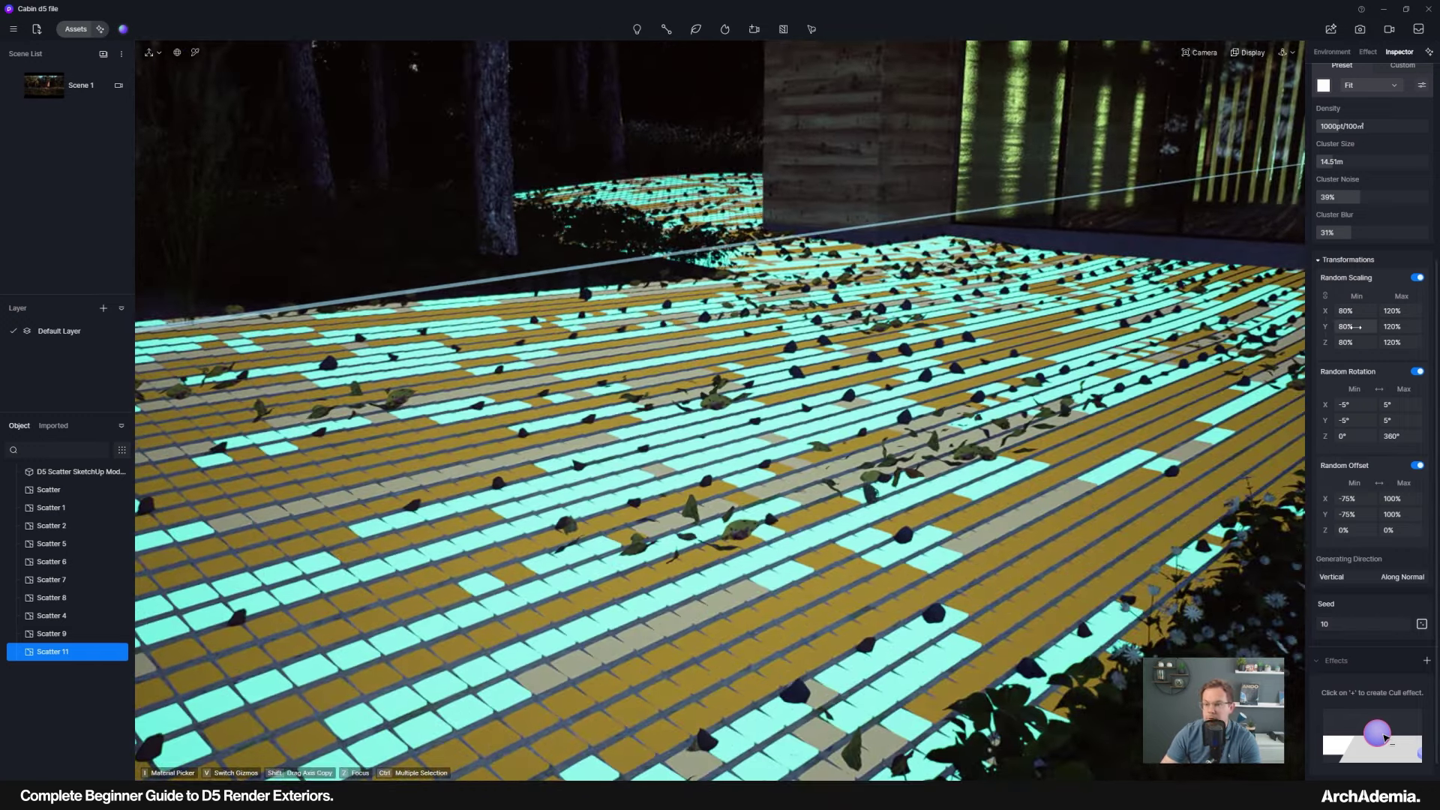
Try UV mapping for the distribution preset of Sub Area 0 and return it to Fit.
{"action": "scroll", "coordinate": [1357, 326], "scroll_direction": "up", "scroll_amount": 4}
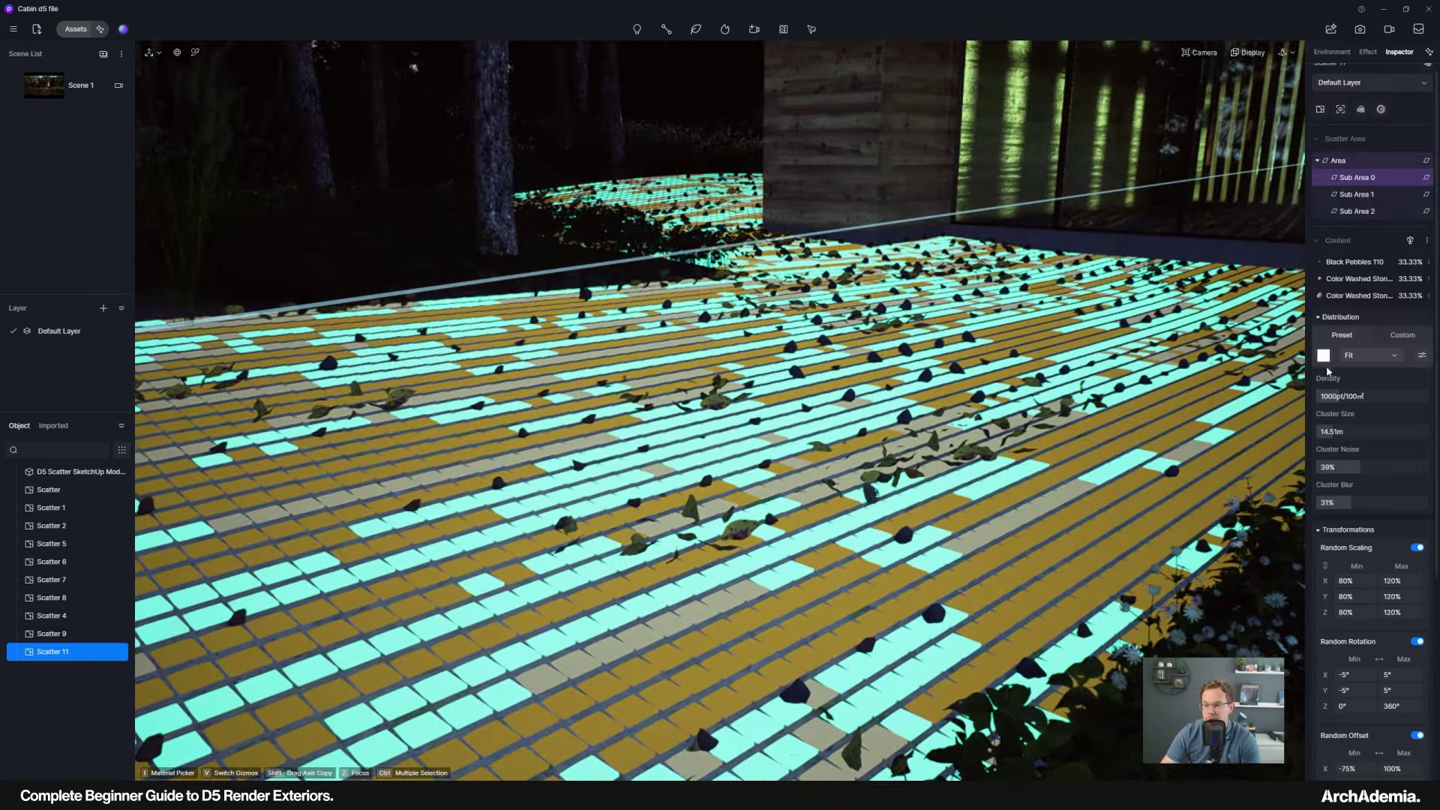
{"action": "left_click", "coordinate": [1377, 358]}
{"action": "left_click", "coordinate": [1364, 411]}
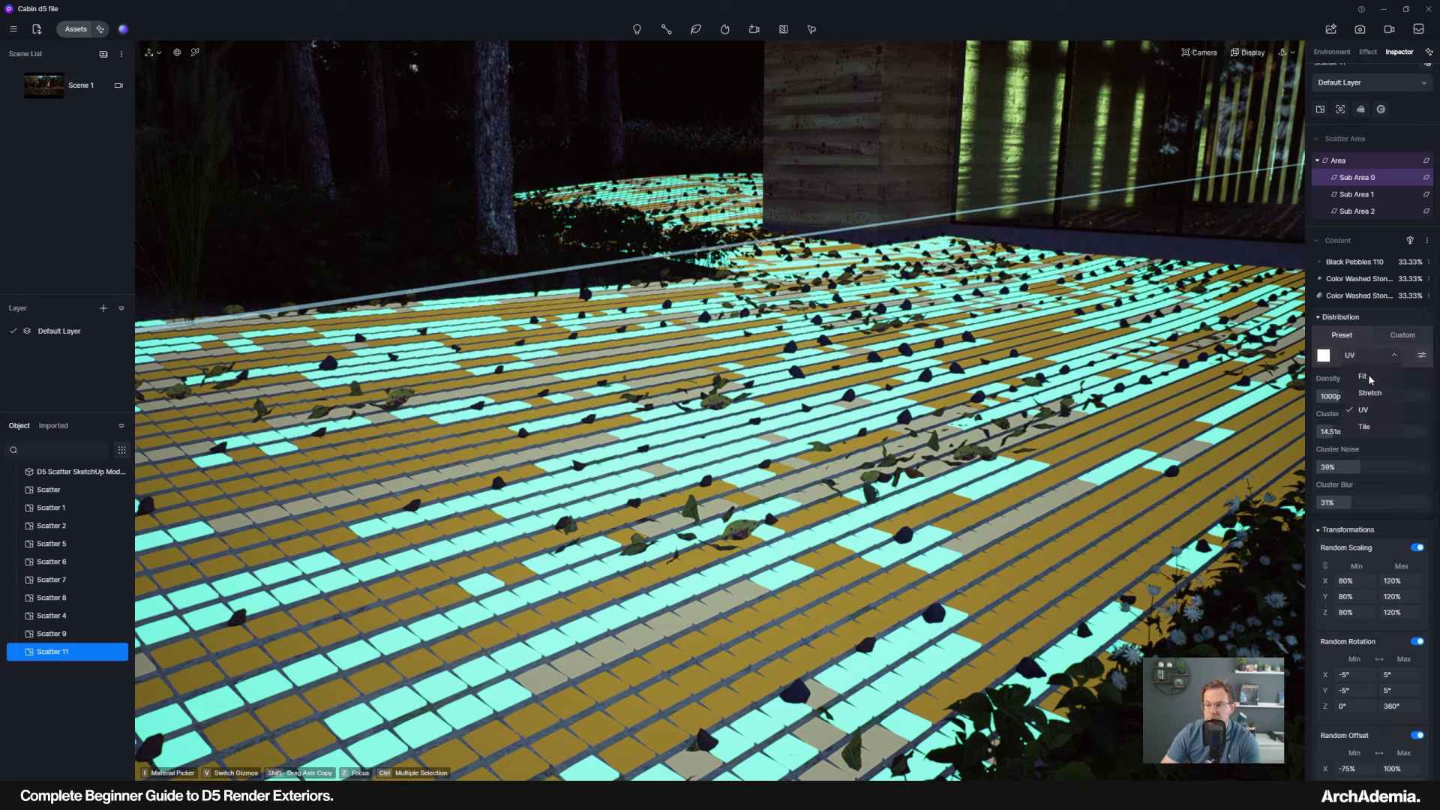
{"action": "left_click", "coordinate": [1366, 376]}
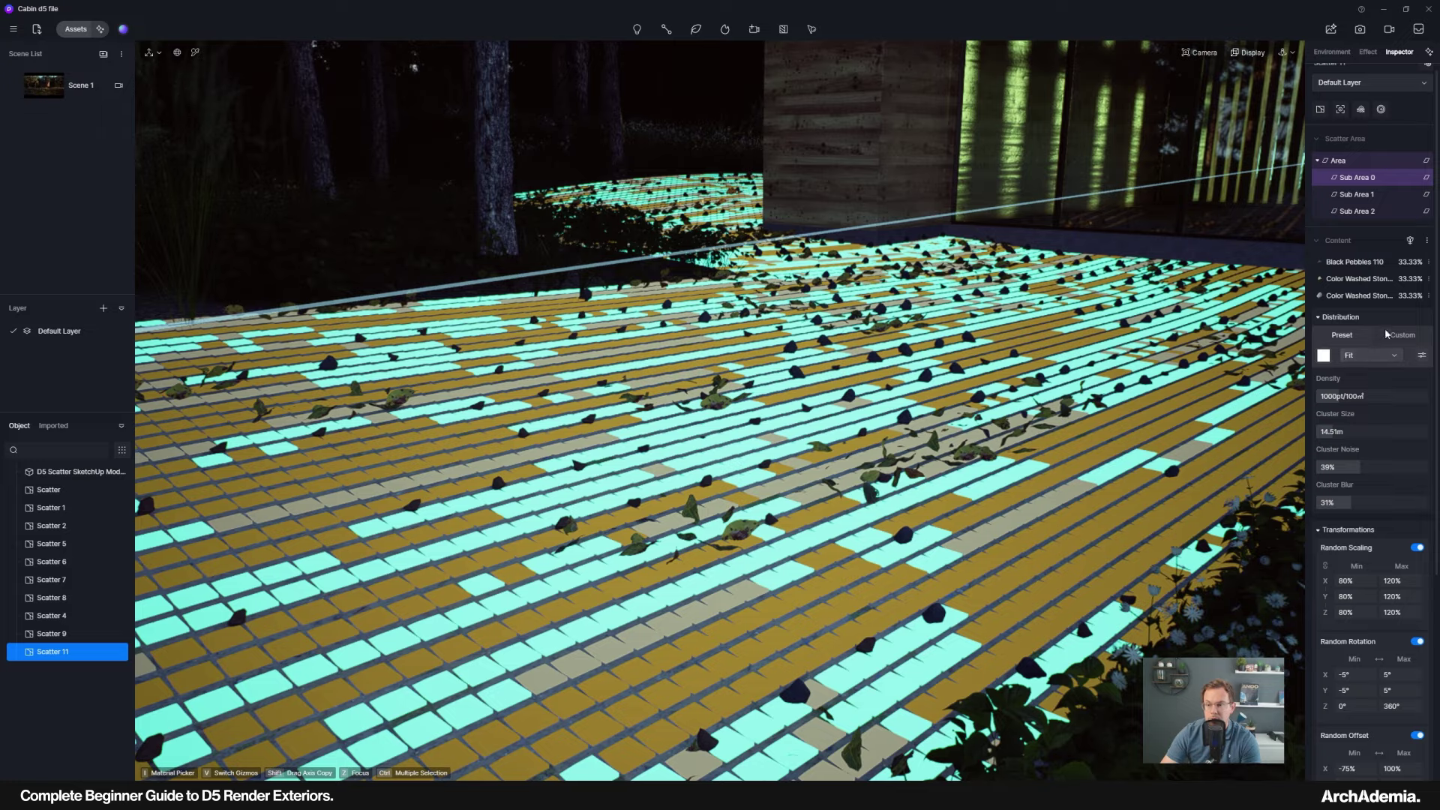
Try a mottled black-and-white pattern from the preset library for Sub Area 0's stone distribution.
{"action": "scroll", "coordinate": [1386, 331], "scroll_direction": "up", "scroll_amount": 1}
{"action": "right_click_drag", "start_coordinate": [969, 362], "coordinate": [1438, 363]}
{"action": "left_click", "coordinate": [1323, 367]}
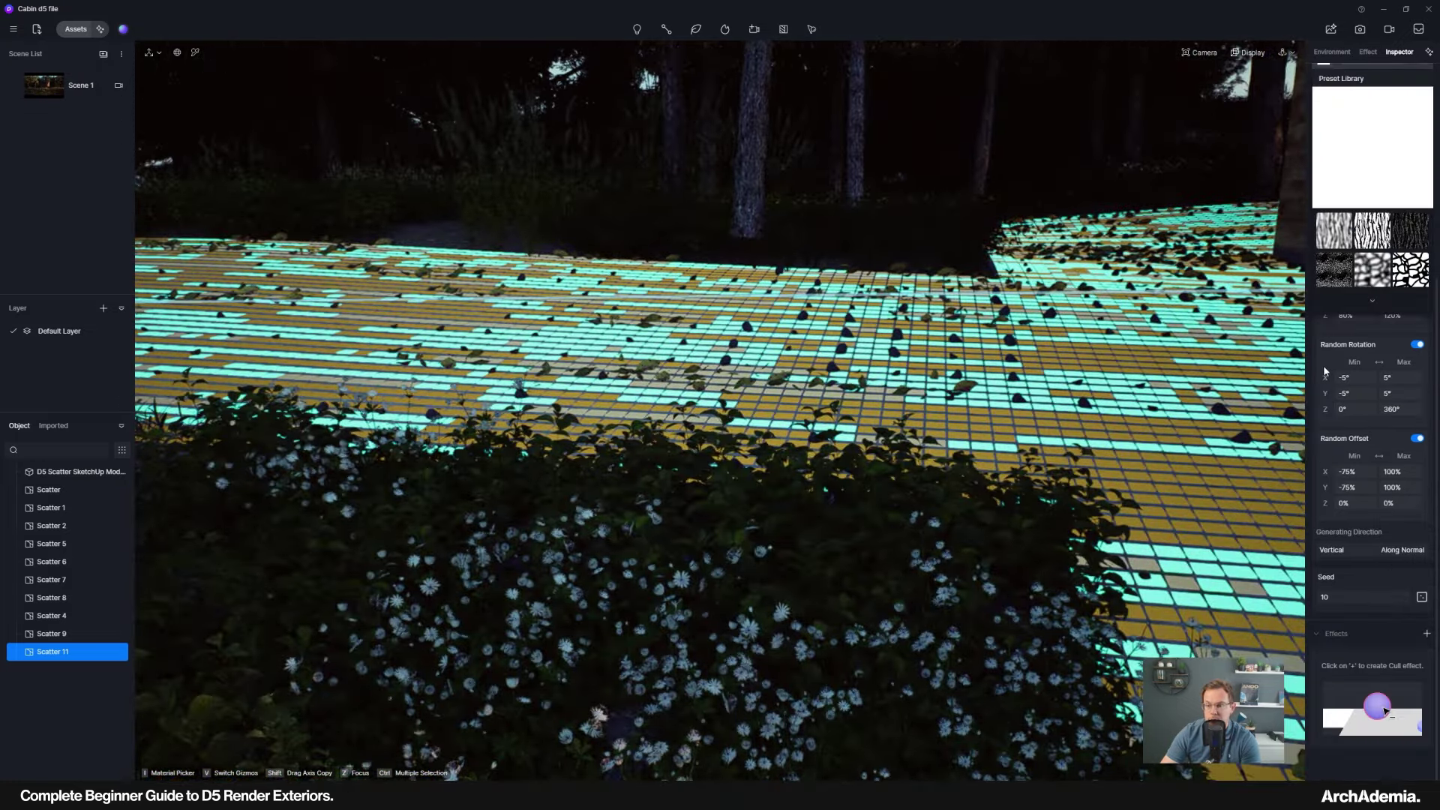
{"action": "scroll", "coordinate": [1382, 247], "scroll_direction": "down", "scroll_amount": 3}
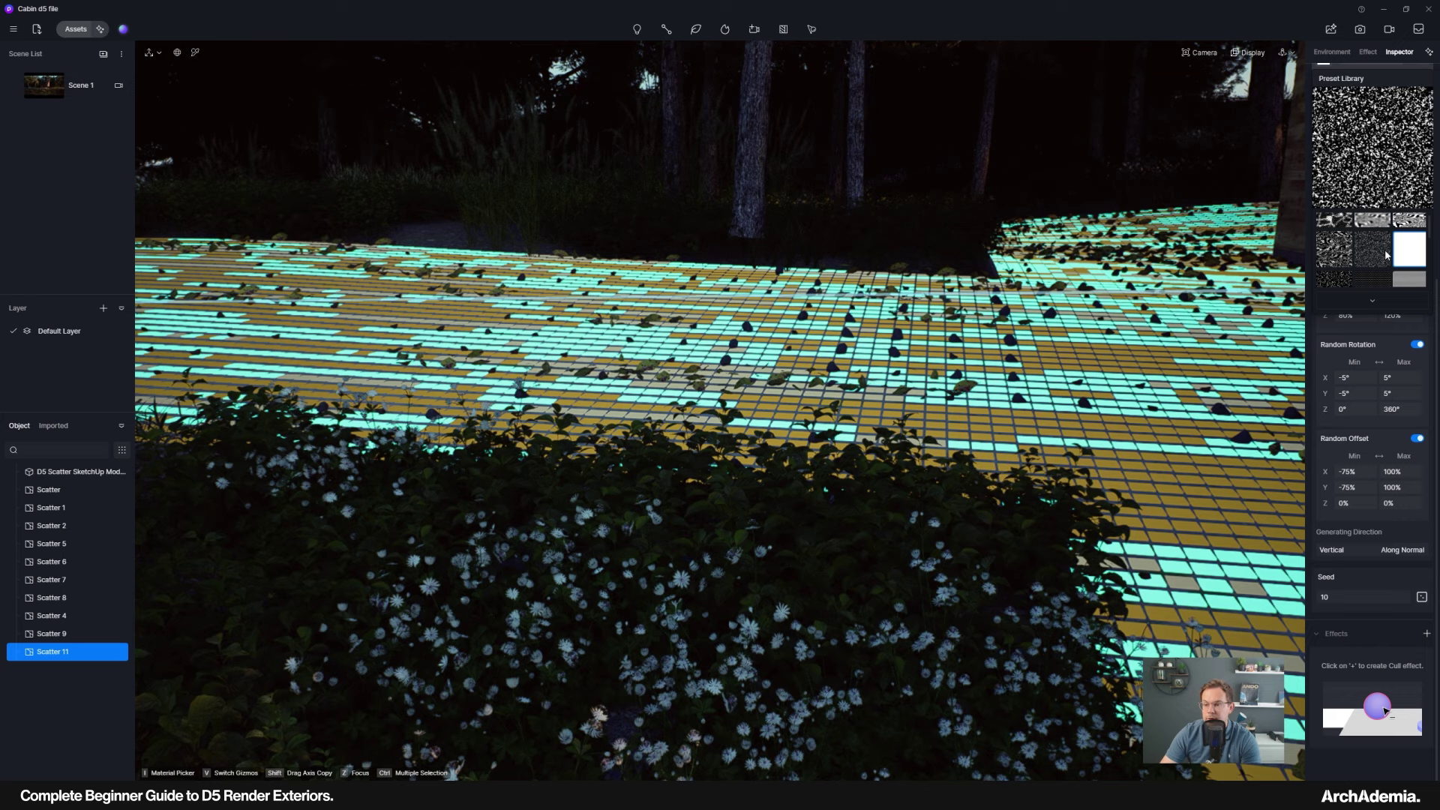
{"action": "left_click", "coordinate": [1312, 381]}
{"action": "scroll", "coordinate": [1355, 296], "scroll_direction": "up", "scroll_amount": 2}
{"action": "scroll", "coordinate": [1356, 296], "scroll_direction": "up", "scroll_amount": 4}
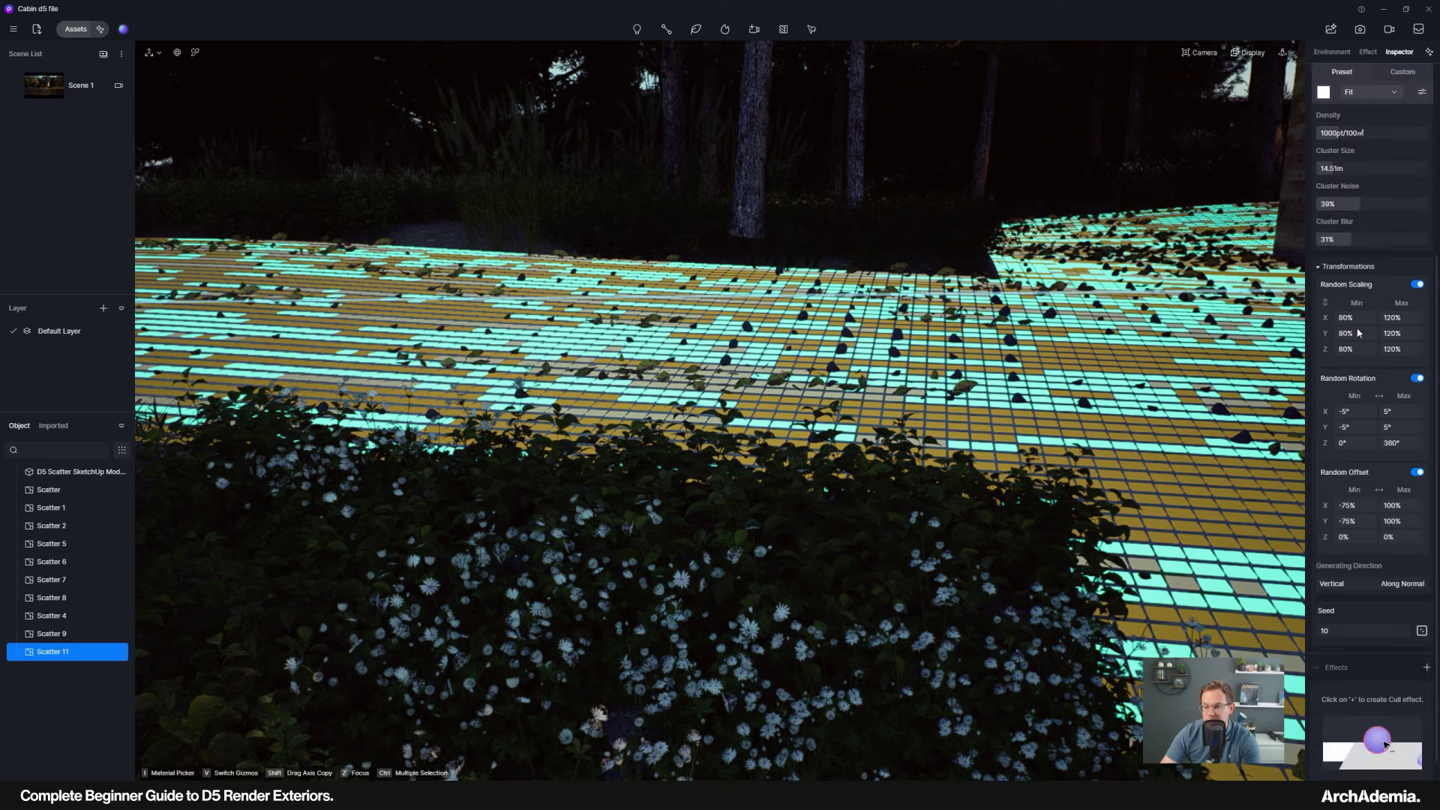
{"action": "left_click", "coordinate": [1325, 295]}
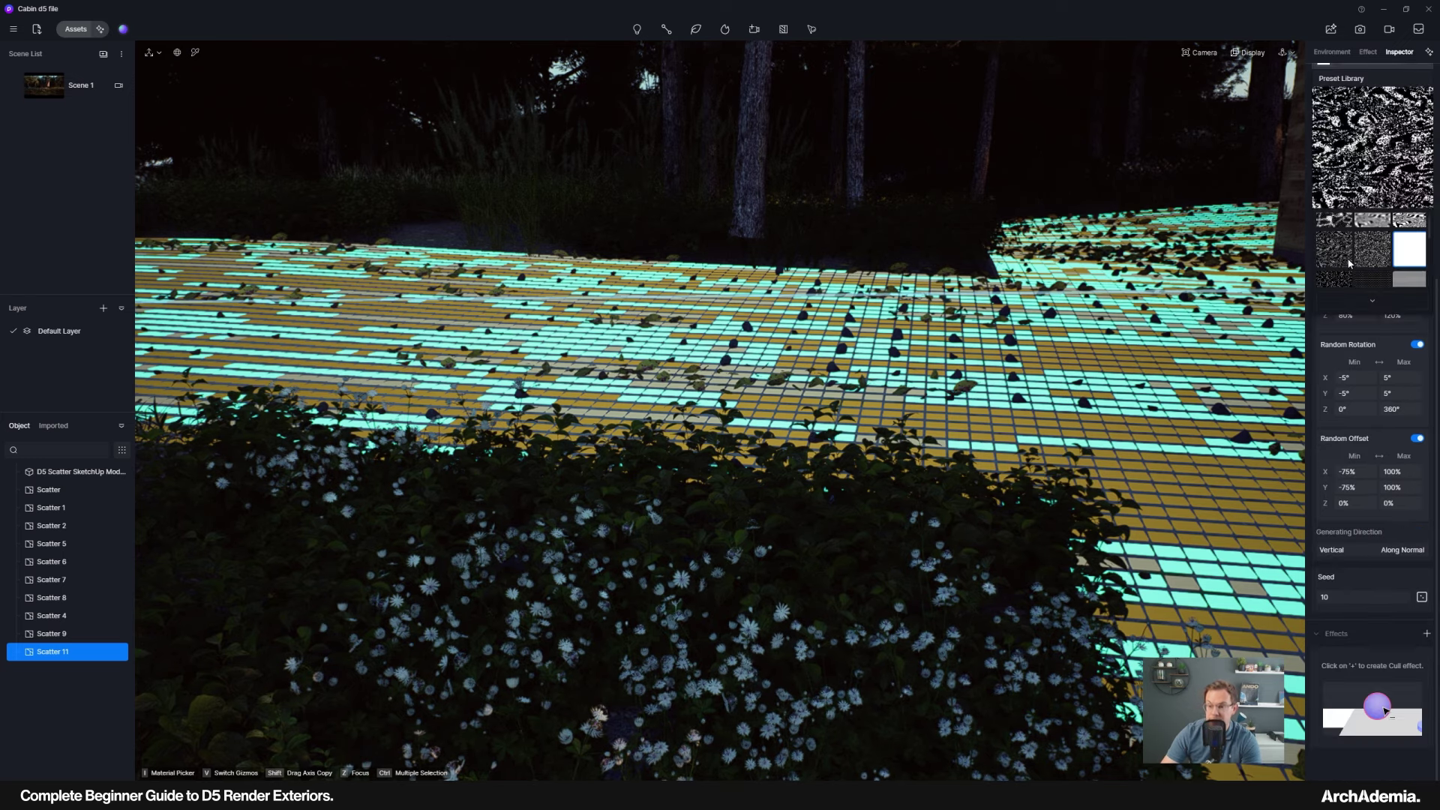
{"action": "left_click", "coordinate": [1372, 271]}
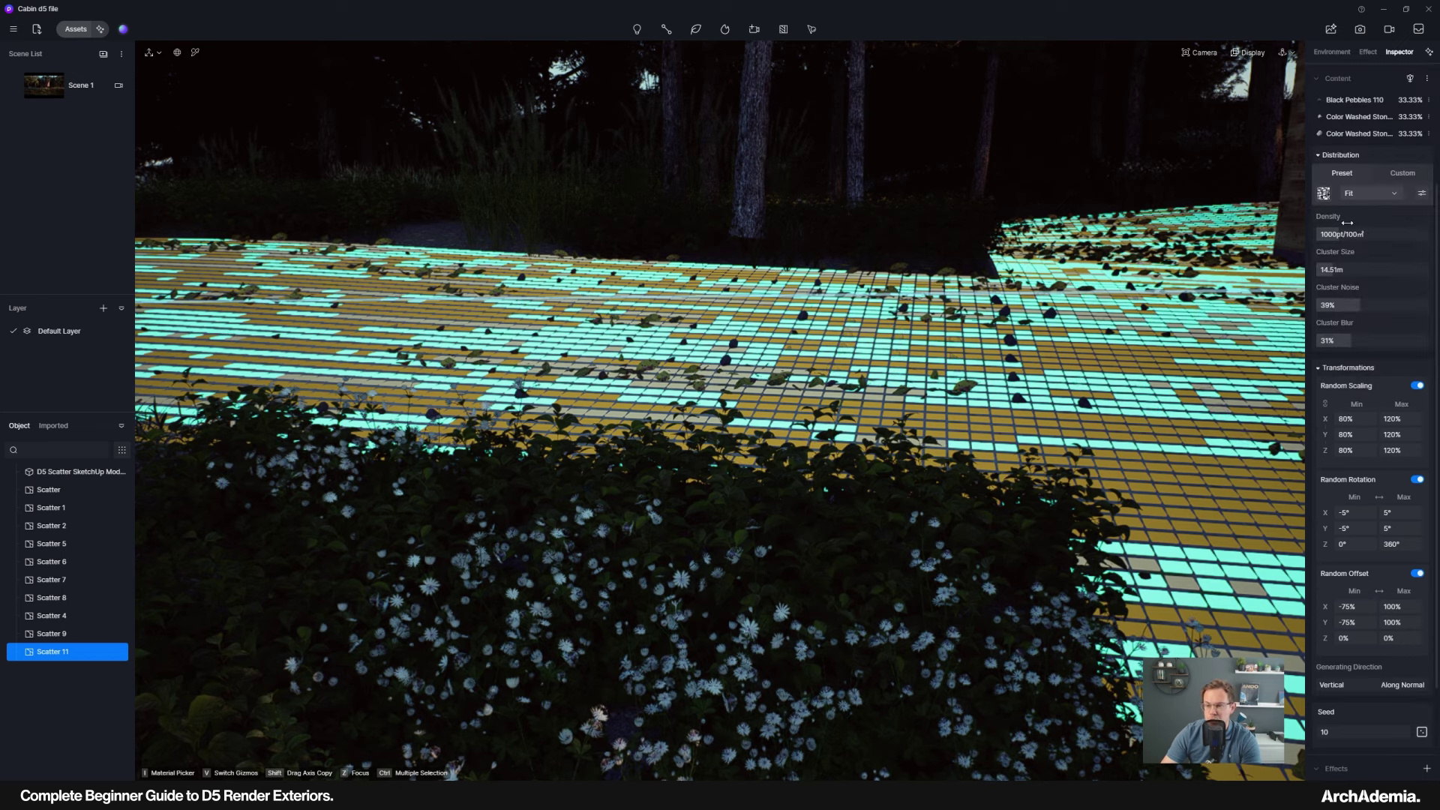
Replace Sub Area 0's distribution pattern with a different speckled library preset and inspect the stones on the path.
{"action": "left_click", "coordinate": [1326, 196]}
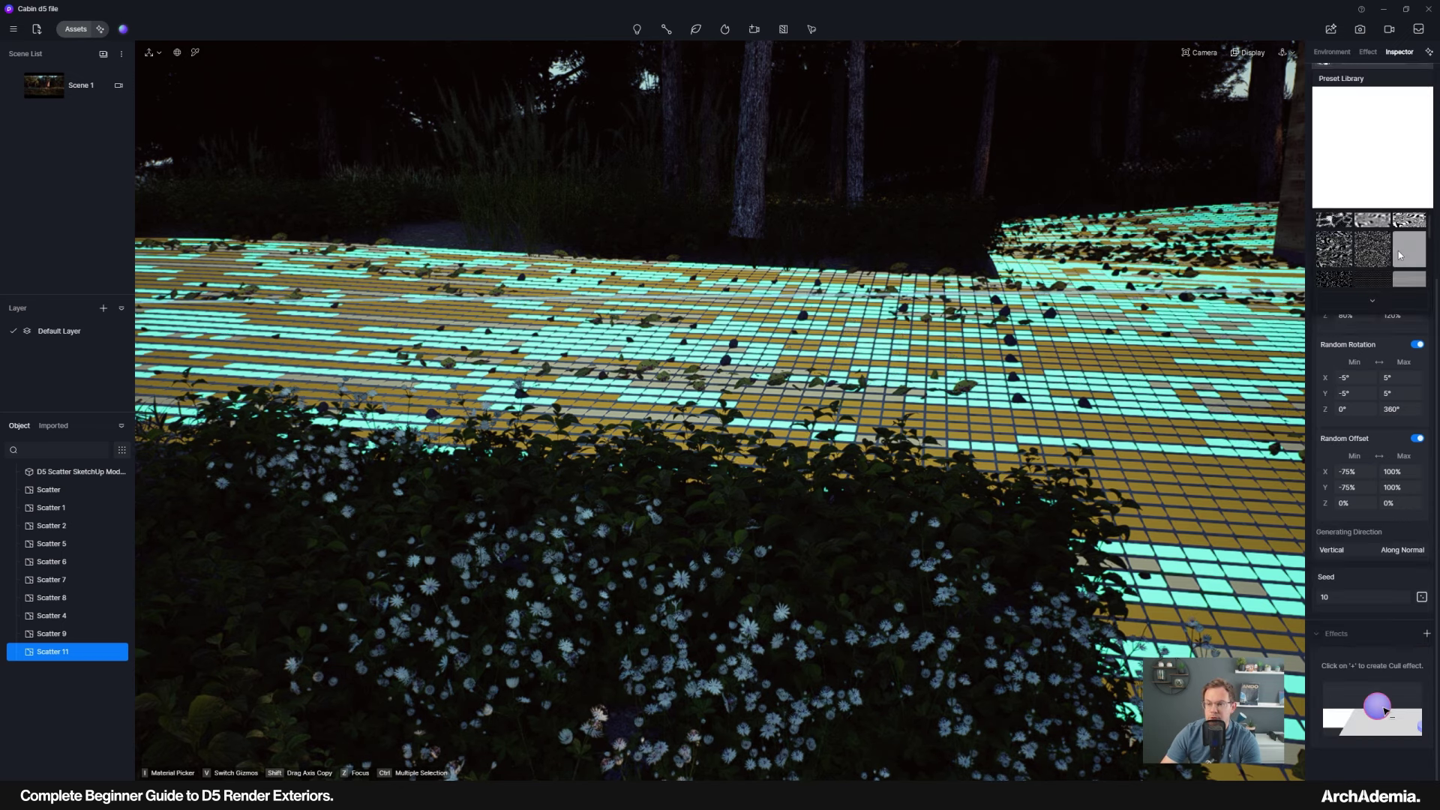
{"action": "left_click", "coordinate": [1377, 255]}
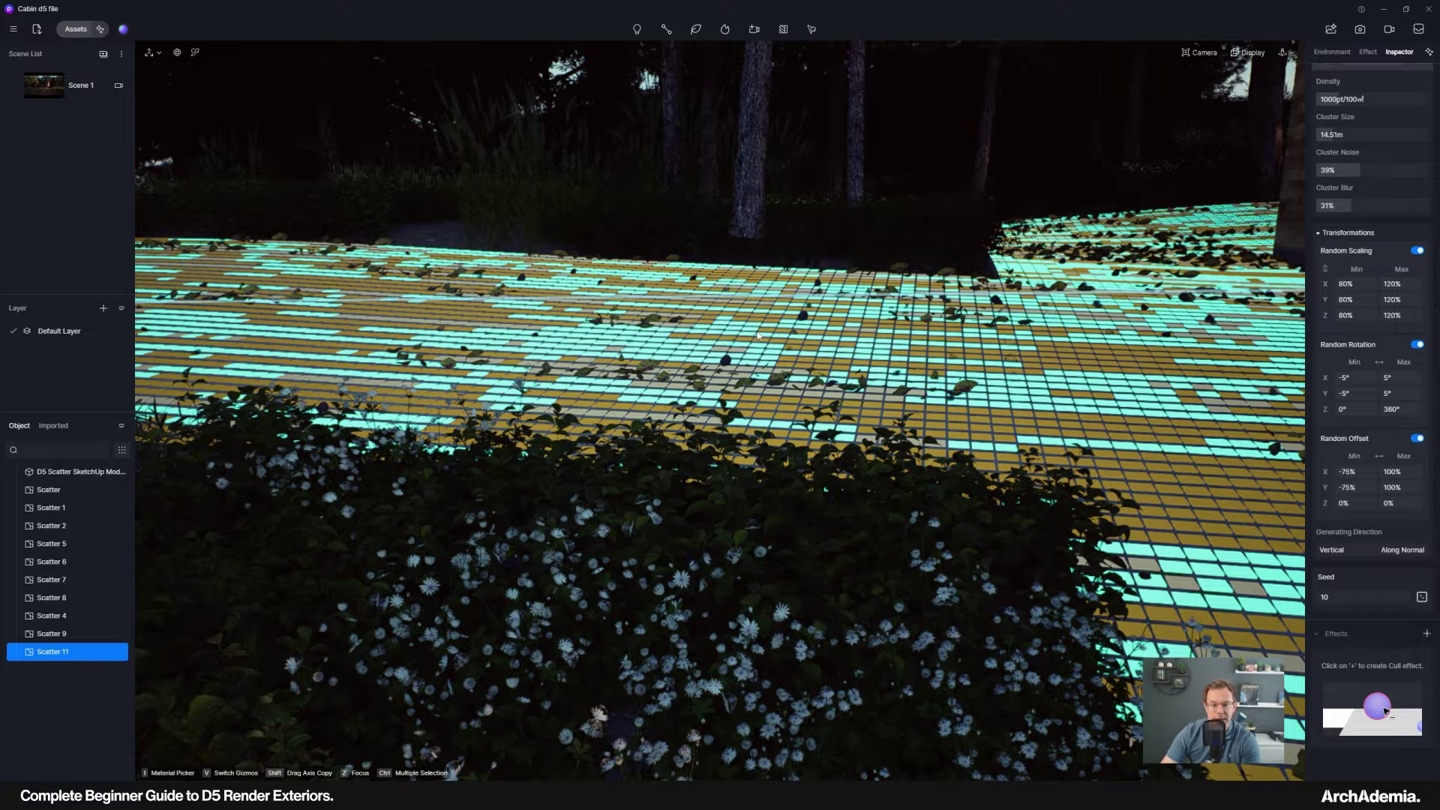
{"action": "middle_click_drag", "start_coordinate": [755, 332], "coordinate": [767, 329]}
{"action": "scroll", "coordinate": [768, 333], "scroll_direction": "down", "scroll_amount": 5}
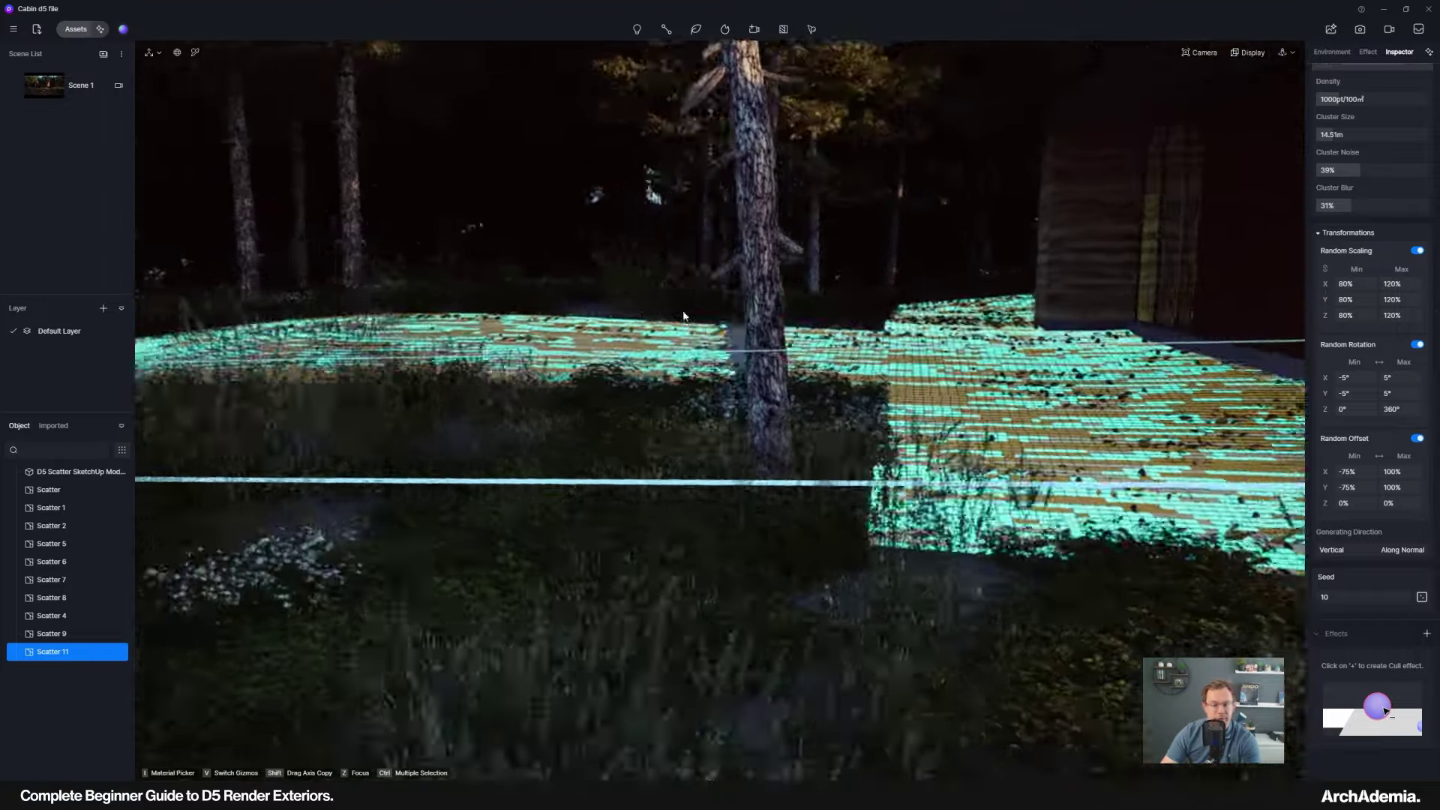
{"action": "middle_click_drag", "start_coordinate": [684, 316], "coordinate": [772, 323]}
{"action": "scroll", "coordinate": [773, 352], "scroll_direction": "up", "scroll_amount": 5}
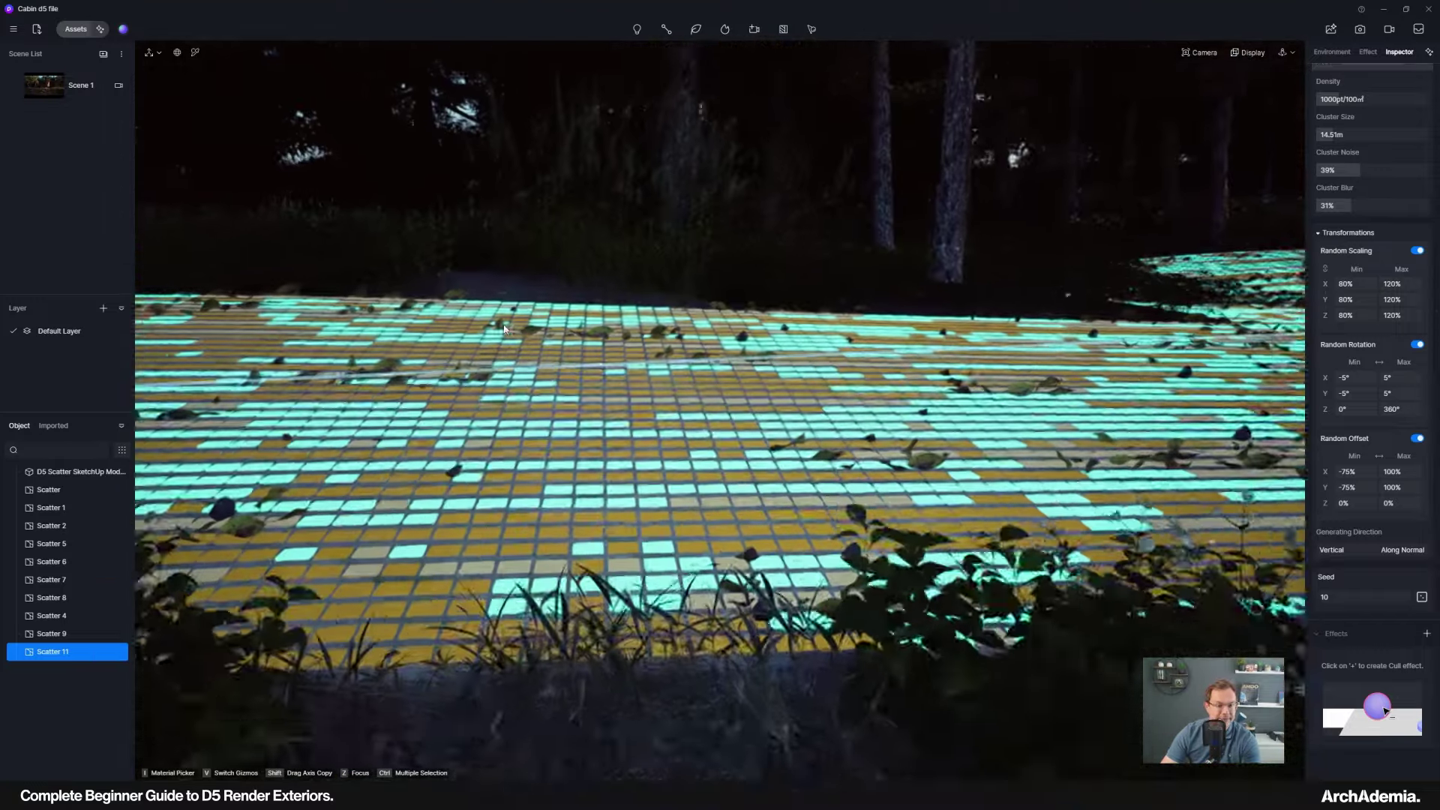
{"action": "middle_click_drag", "start_coordinate": [825, 405], "coordinate": [949, 414]}
{"action": "scroll", "coordinate": [949, 414], "scroll_direction": "down", "scroll_amount": 8}
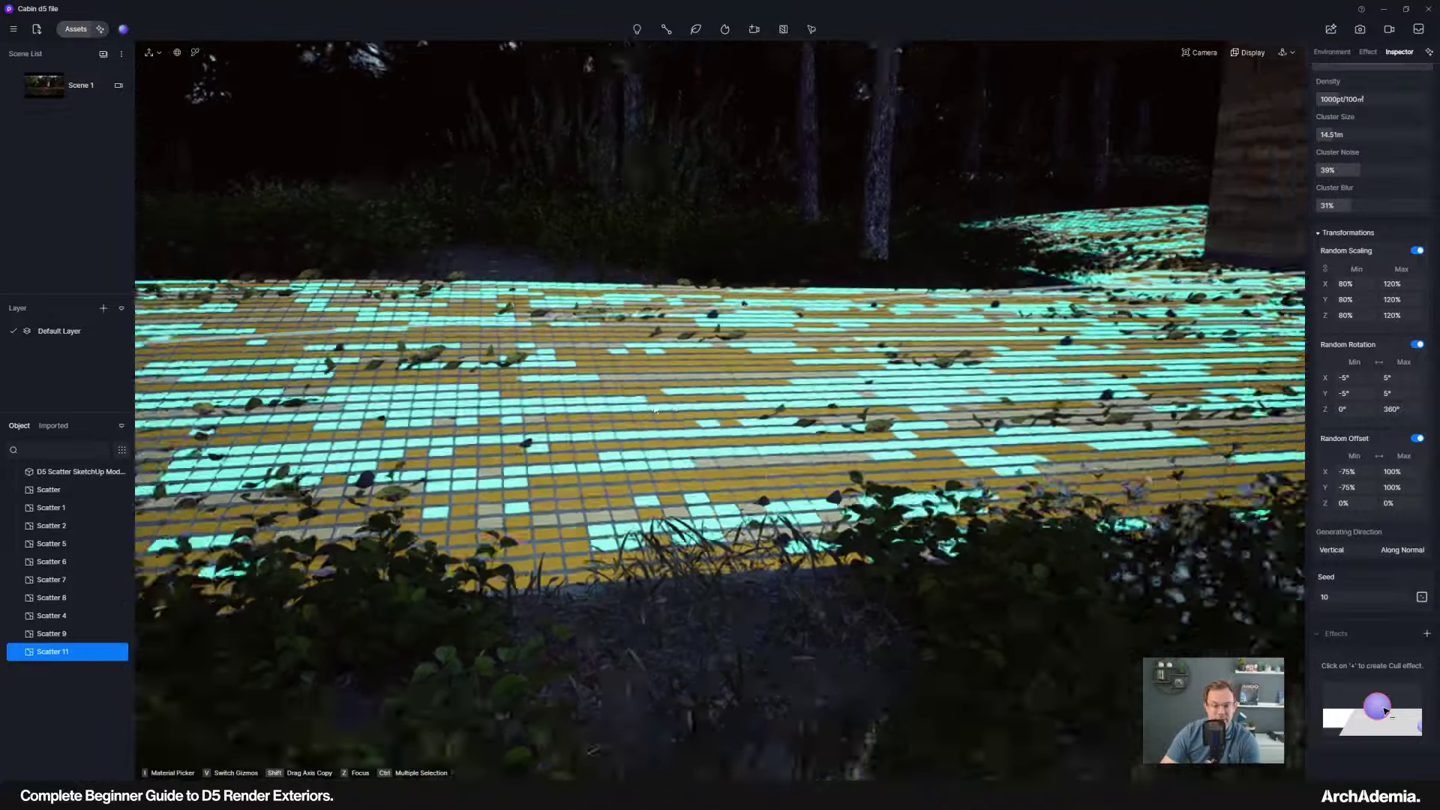
{"action": "scroll", "coordinate": [809, 392], "scroll_direction": "up", "scroll_amount": 3}
Try a dark preset of scattered white clumps for the Foliage 01 distribution in Sub Area 1.
{"action": "scroll", "coordinate": [1360, 225], "scroll_direction": "up", "scroll_amount": 5}
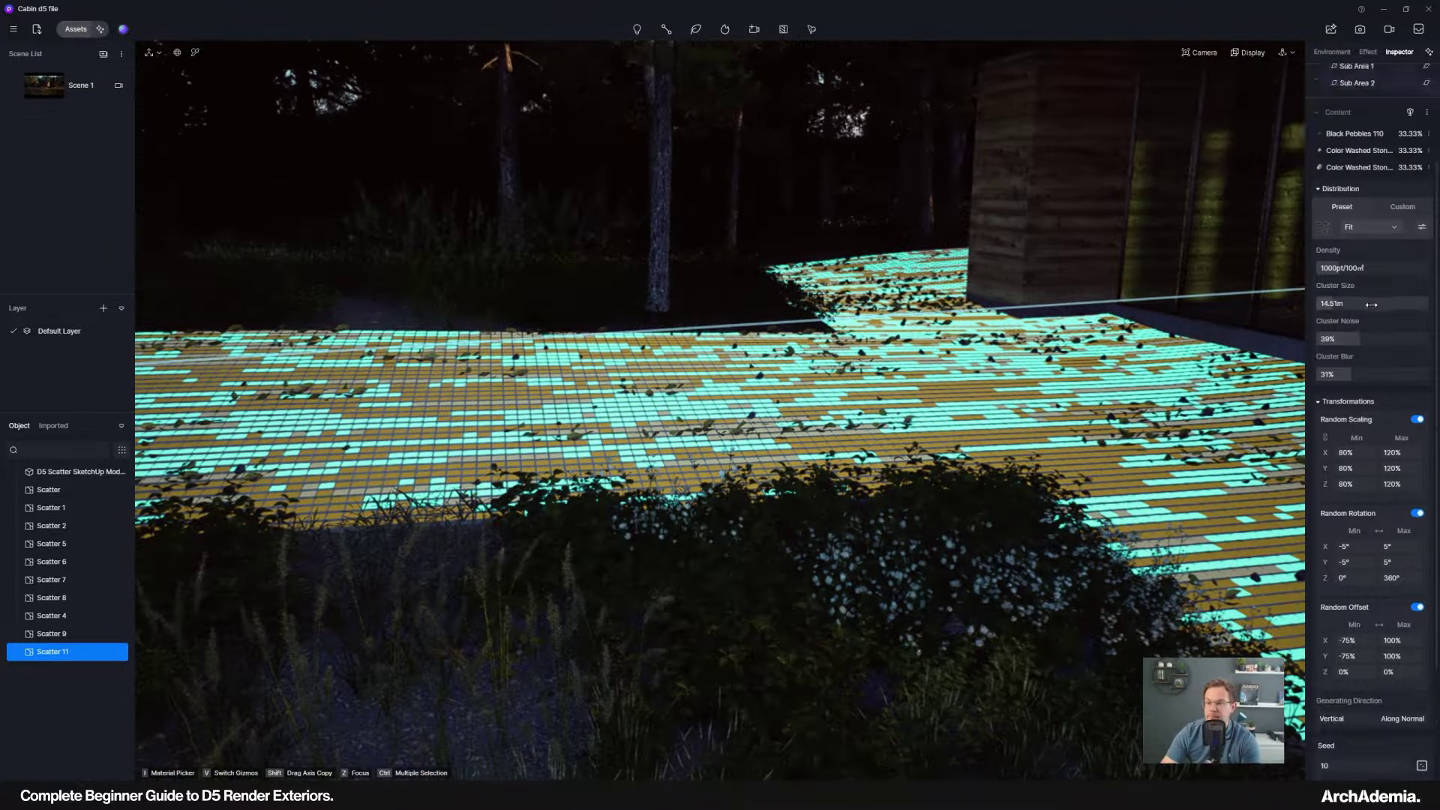
{"action": "left_click", "coordinate": [1360, 207]}
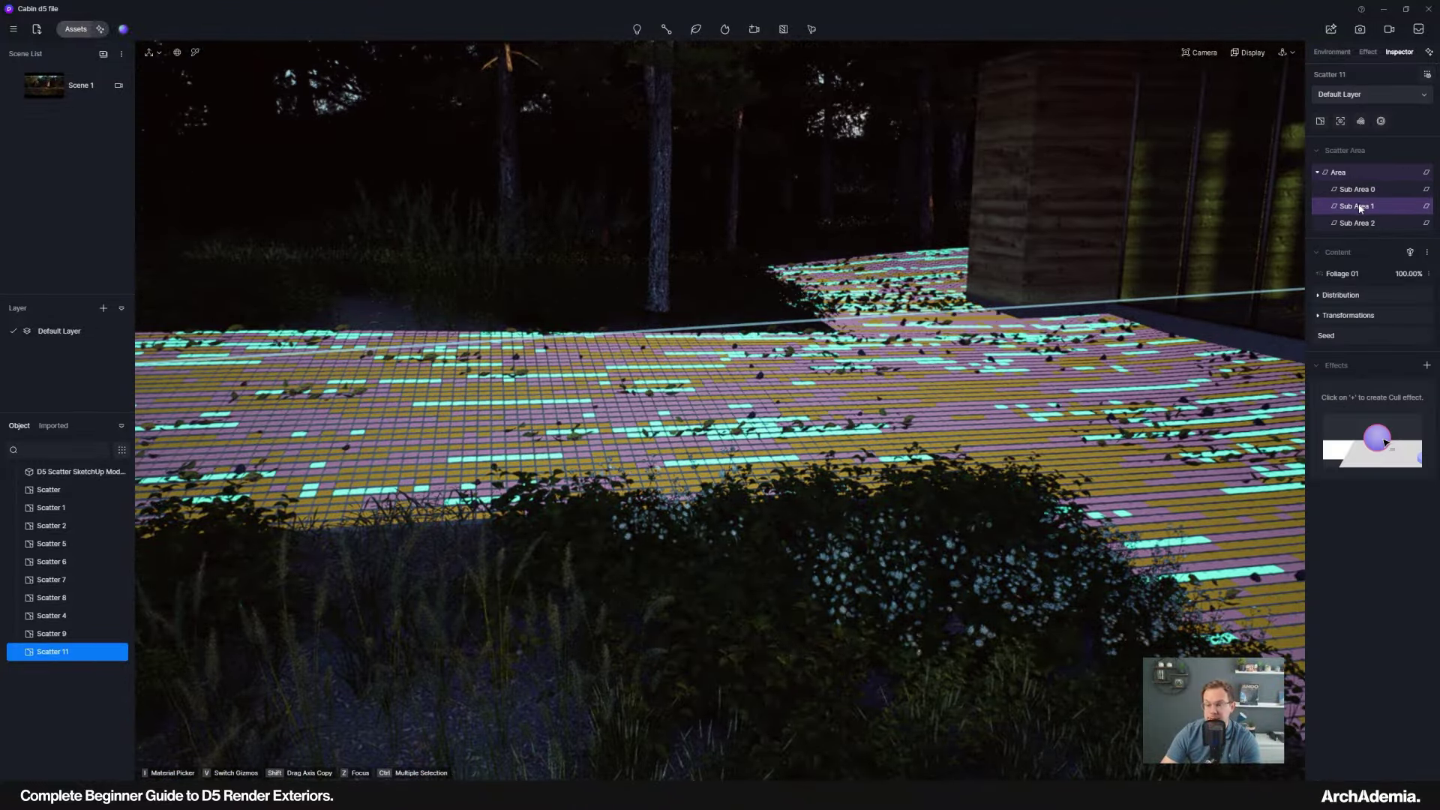
{"action": "left_click", "coordinate": [1341, 295]}
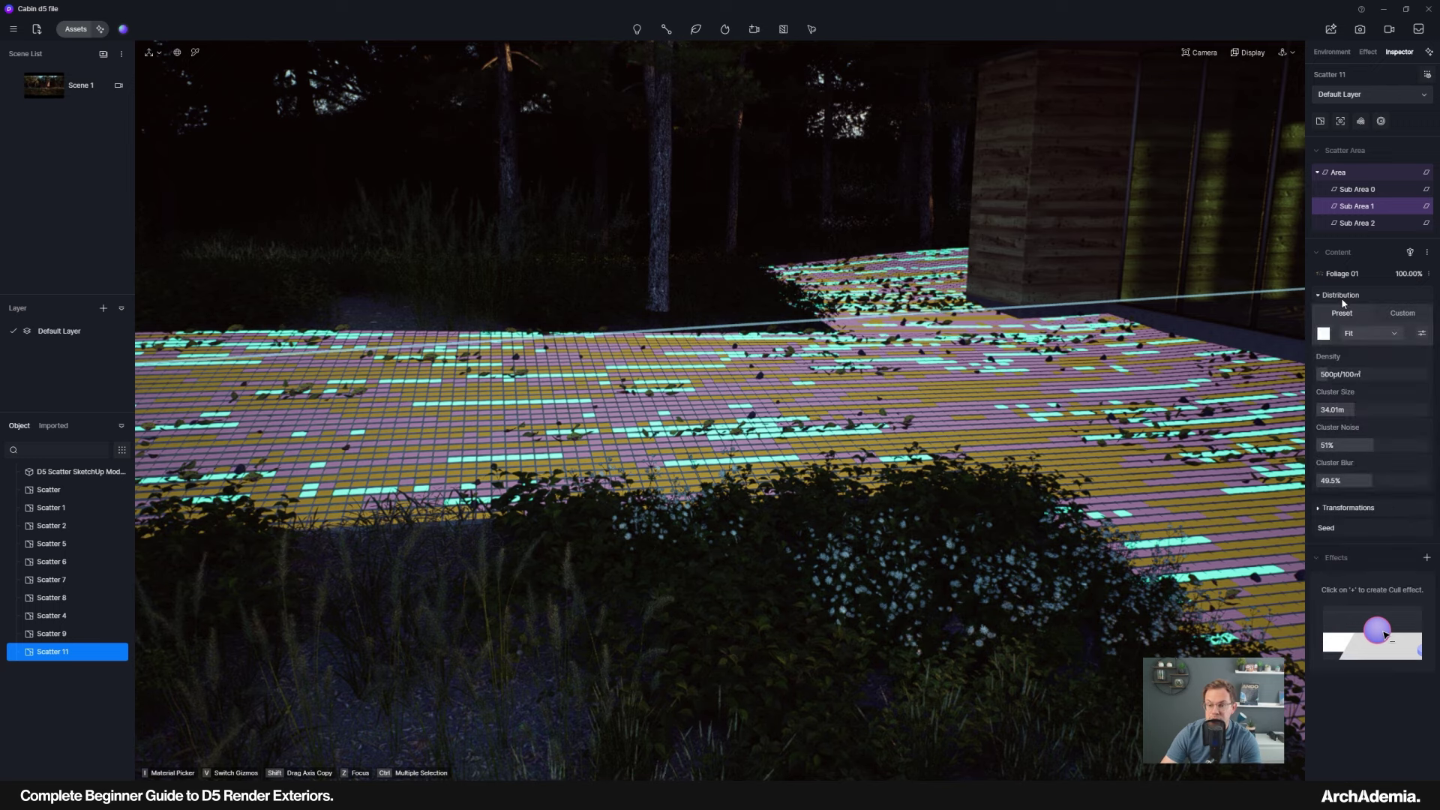
{"action": "left_click", "coordinate": [1327, 334]}
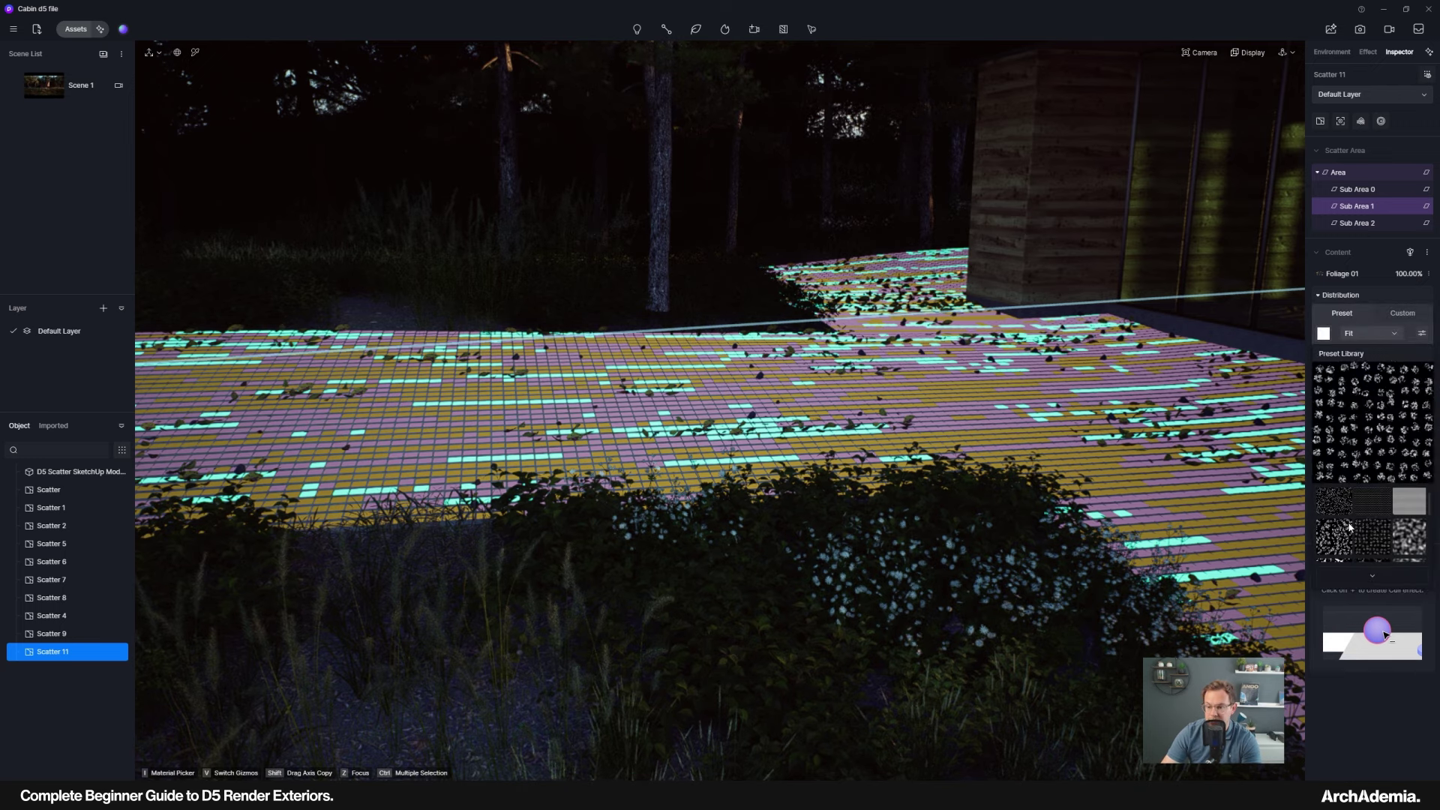
{"action": "left_click", "coordinate": [1342, 536]}
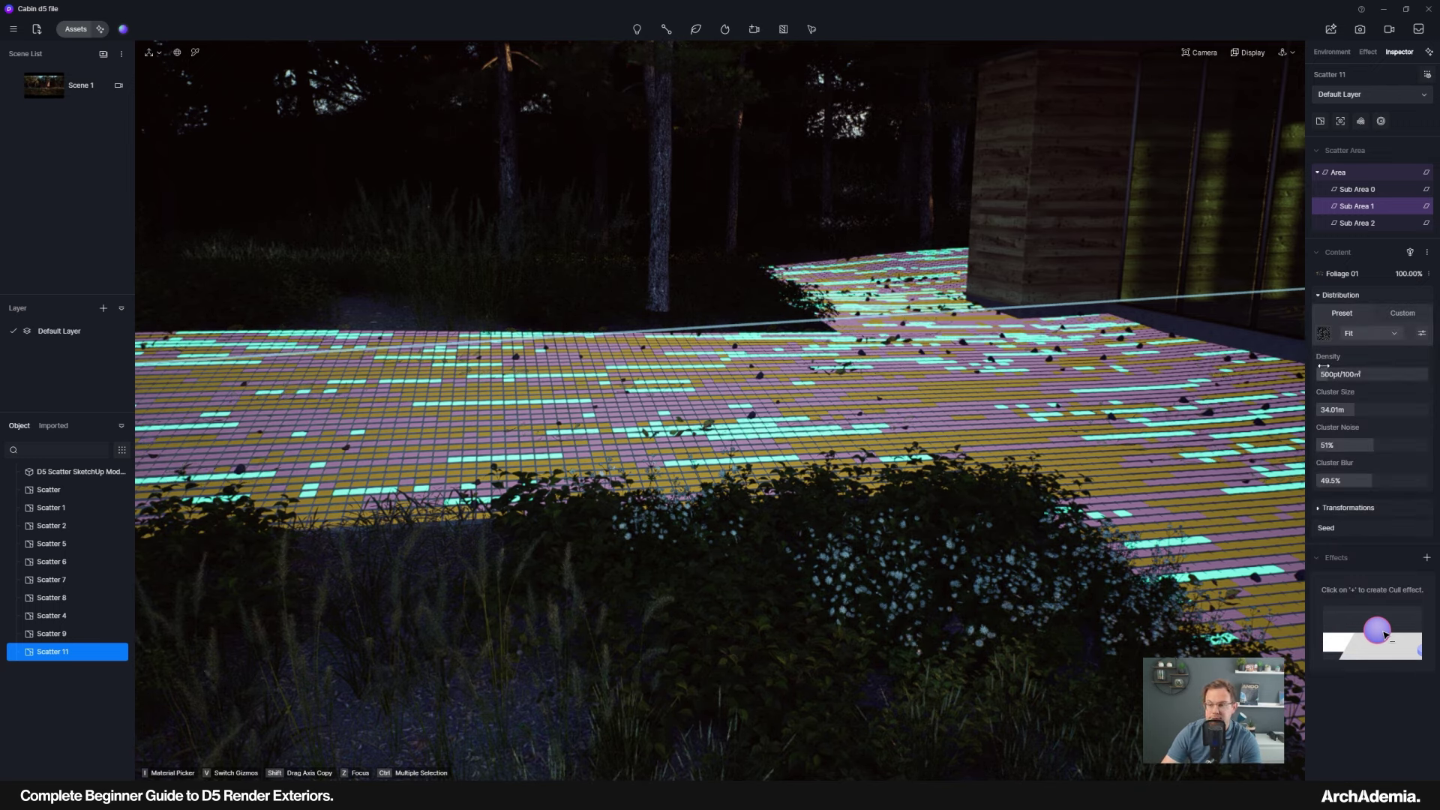
Switch Sub Area 1's distribution to a denser black-and-white preset pattern and set its density to 1000 pt/100㎡.
{"action": "left_click", "coordinate": [1330, 339]}
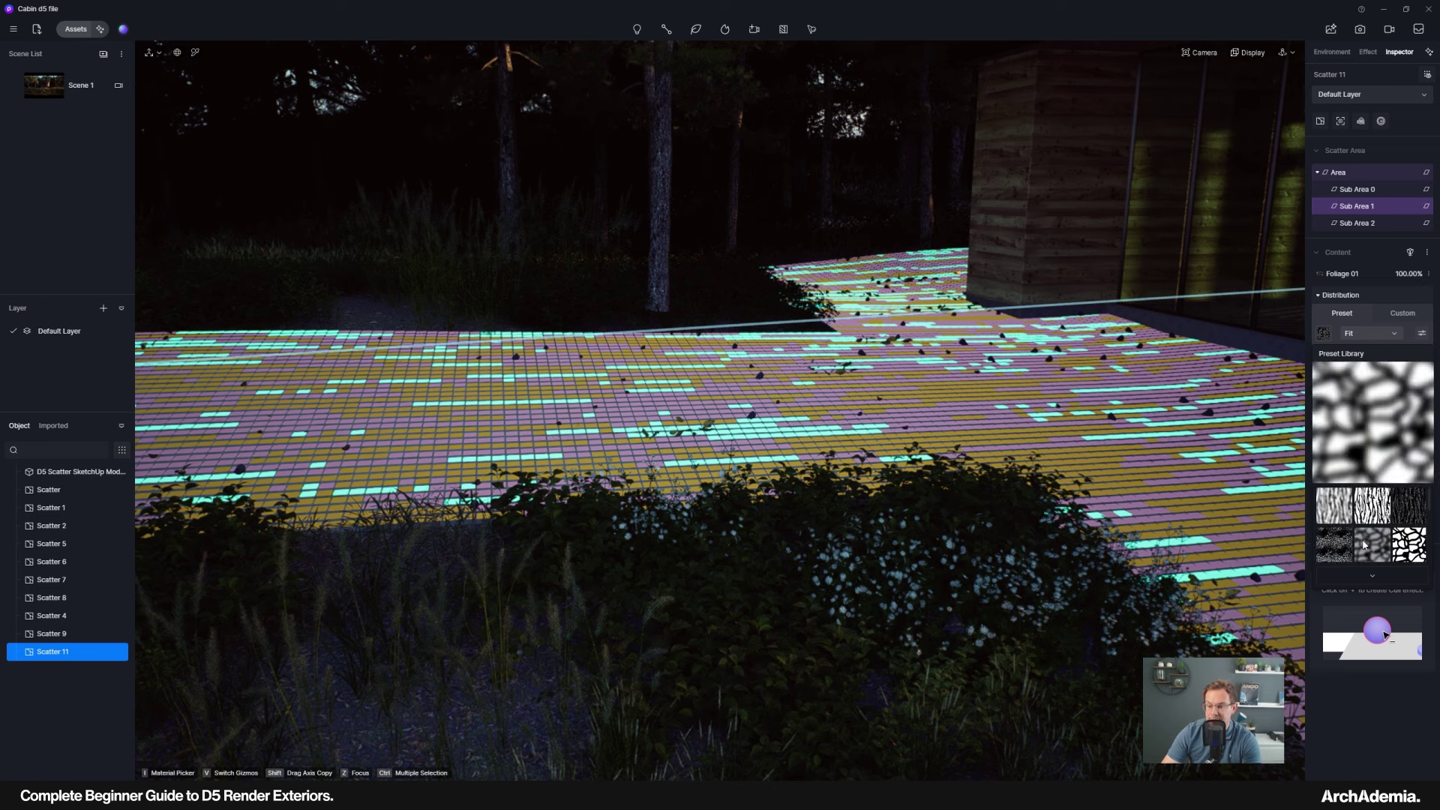
{"action": "left_click", "coordinate": [1340, 519]}
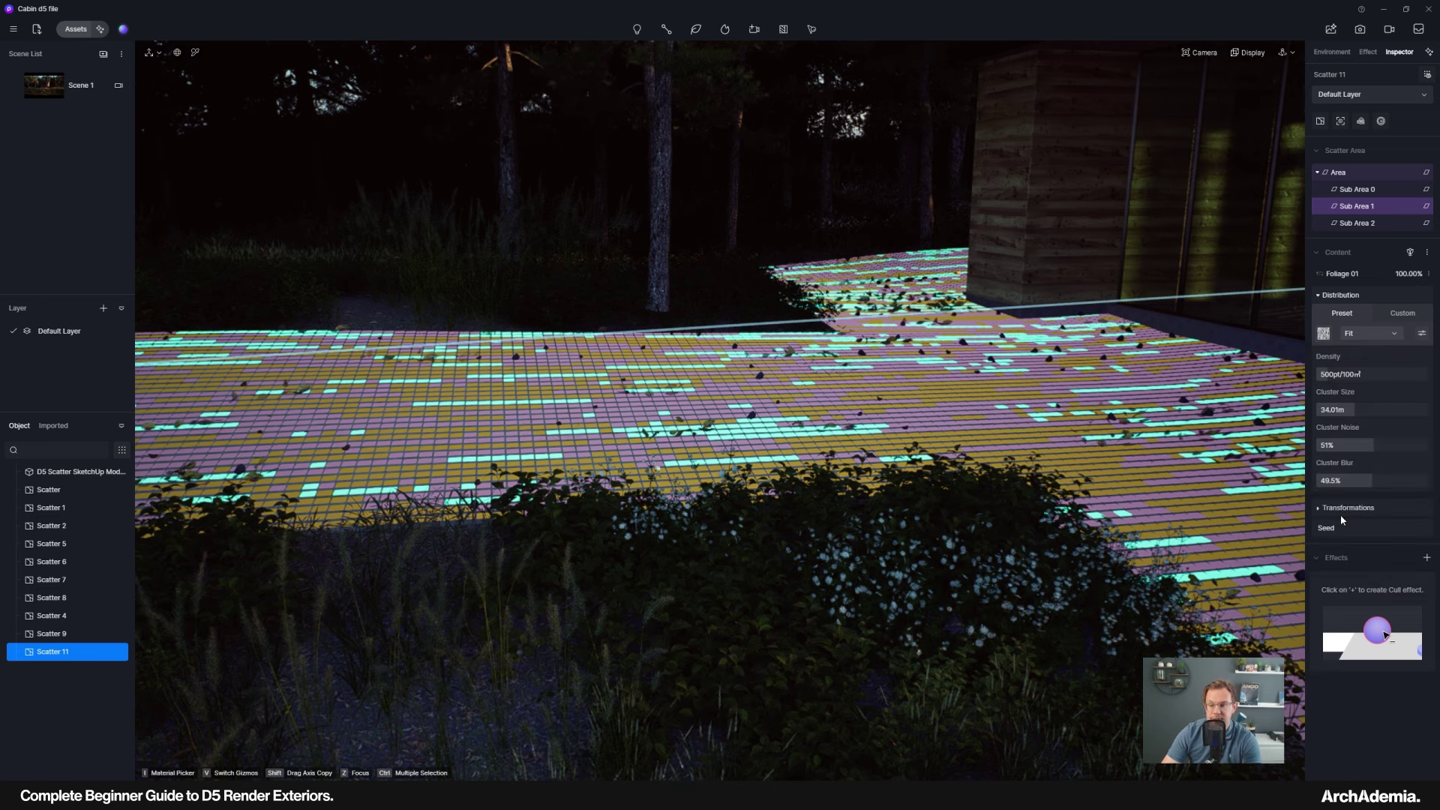
{"action": "left_click", "coordinate": [1344, 375]}
{"action": "type", "text": "100"}
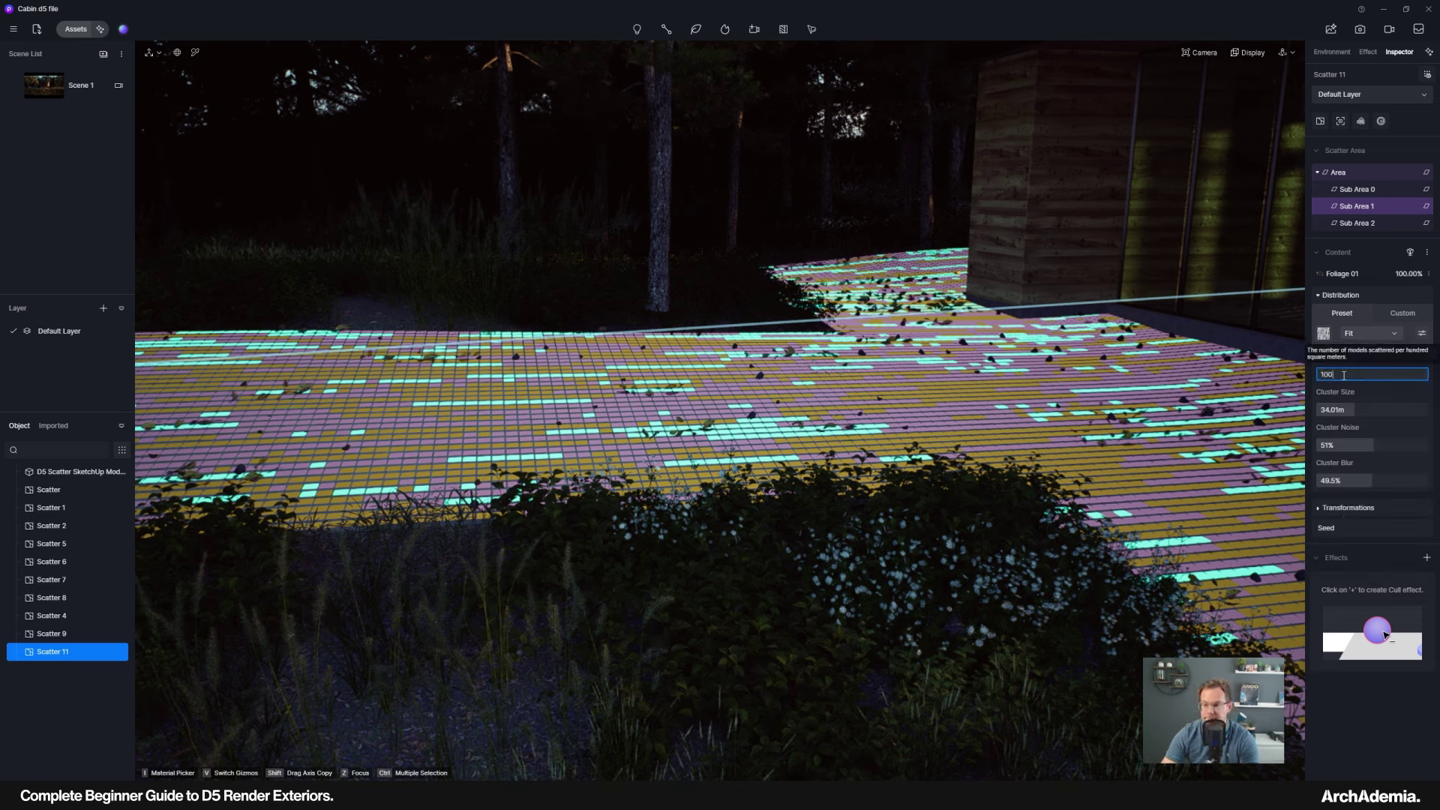
{"action": "type", "text": "0"}
{"action": "key", "text": "Return"}
{"action": "middle_click_drag", "start_coordinate": [673, 458], "coordinate": [465, 439]}
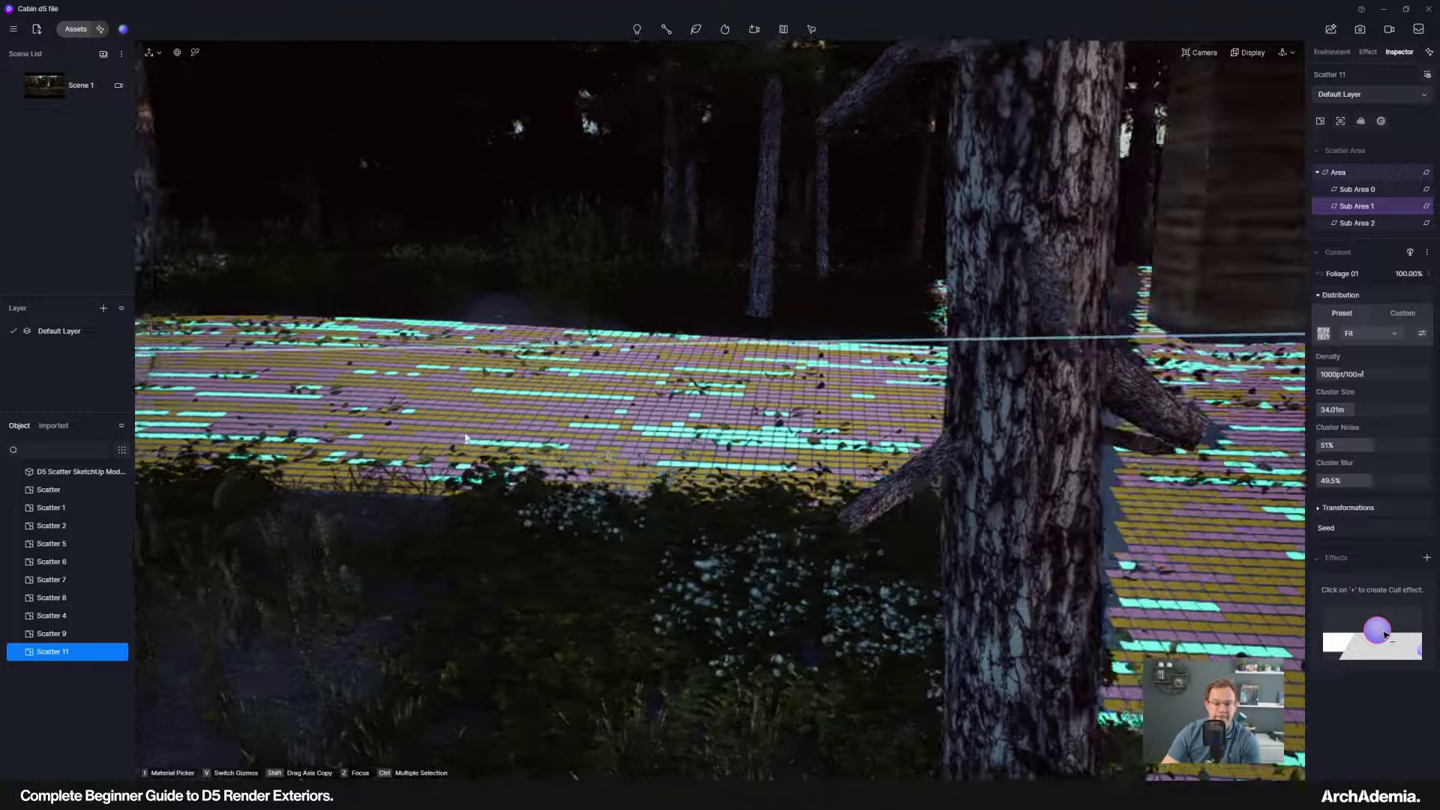
{"action": "scroll", "coordinate": [465, 438], "scroll_direction": "down", "scroll_amount": 5}
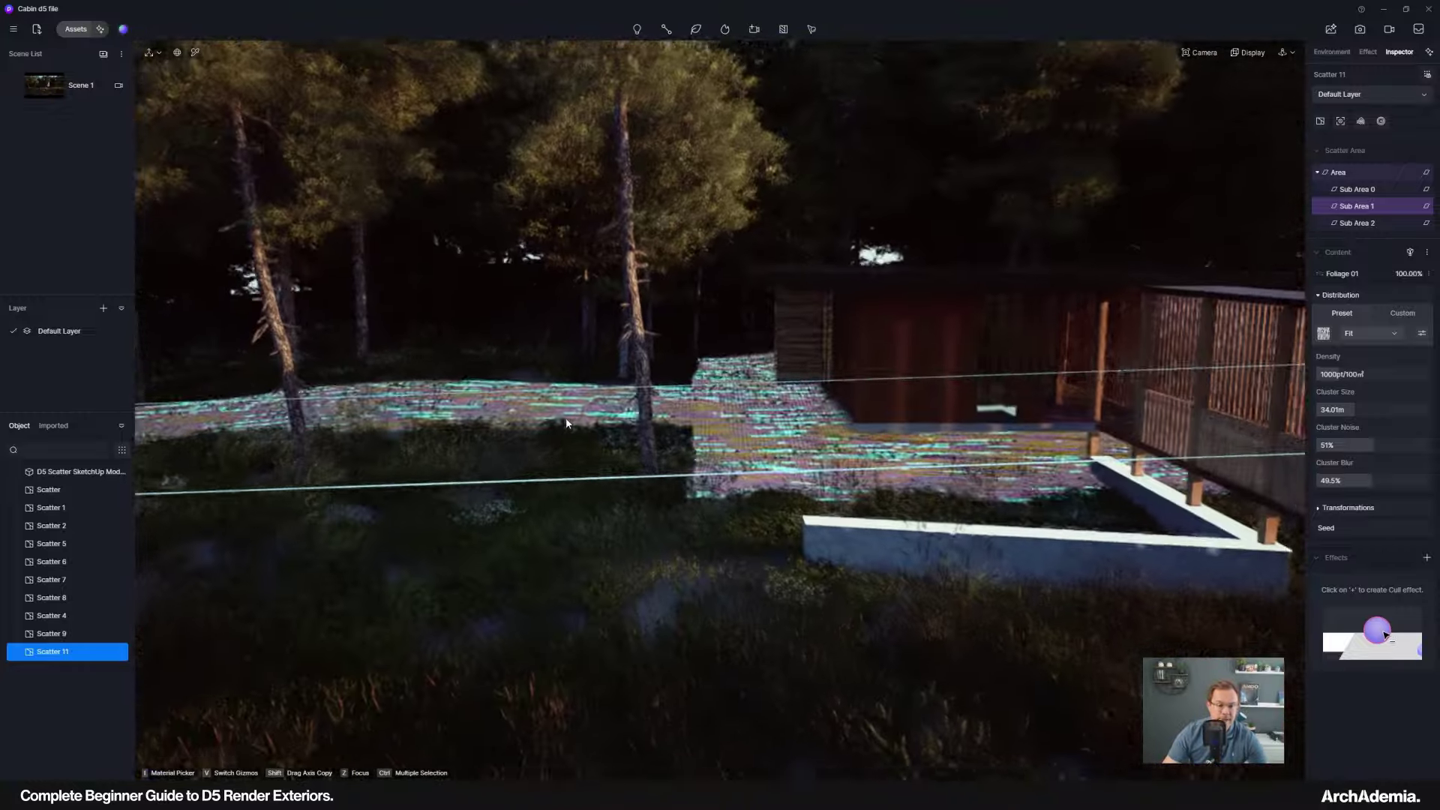
Deselect the scatter and search the online model assets for "mountain".
{"action": "key", "text": "Escape"}
{"action": "scroll", "coordinate": [718, 463], "scroll_direction": "down", "scroll_amount": 3}
{"action": "middle_click_drag", "start_coordinate": [718, 456], "coordinate": [748, 432]}
{"action": "scroll", "coordinate": [748, 432], "scroll_direction": "down", "scroll_amount": 2}
{"action": "scroll", "coordinate": [855, 477], "scroll_direction": "down", "scroll_amount": 2}
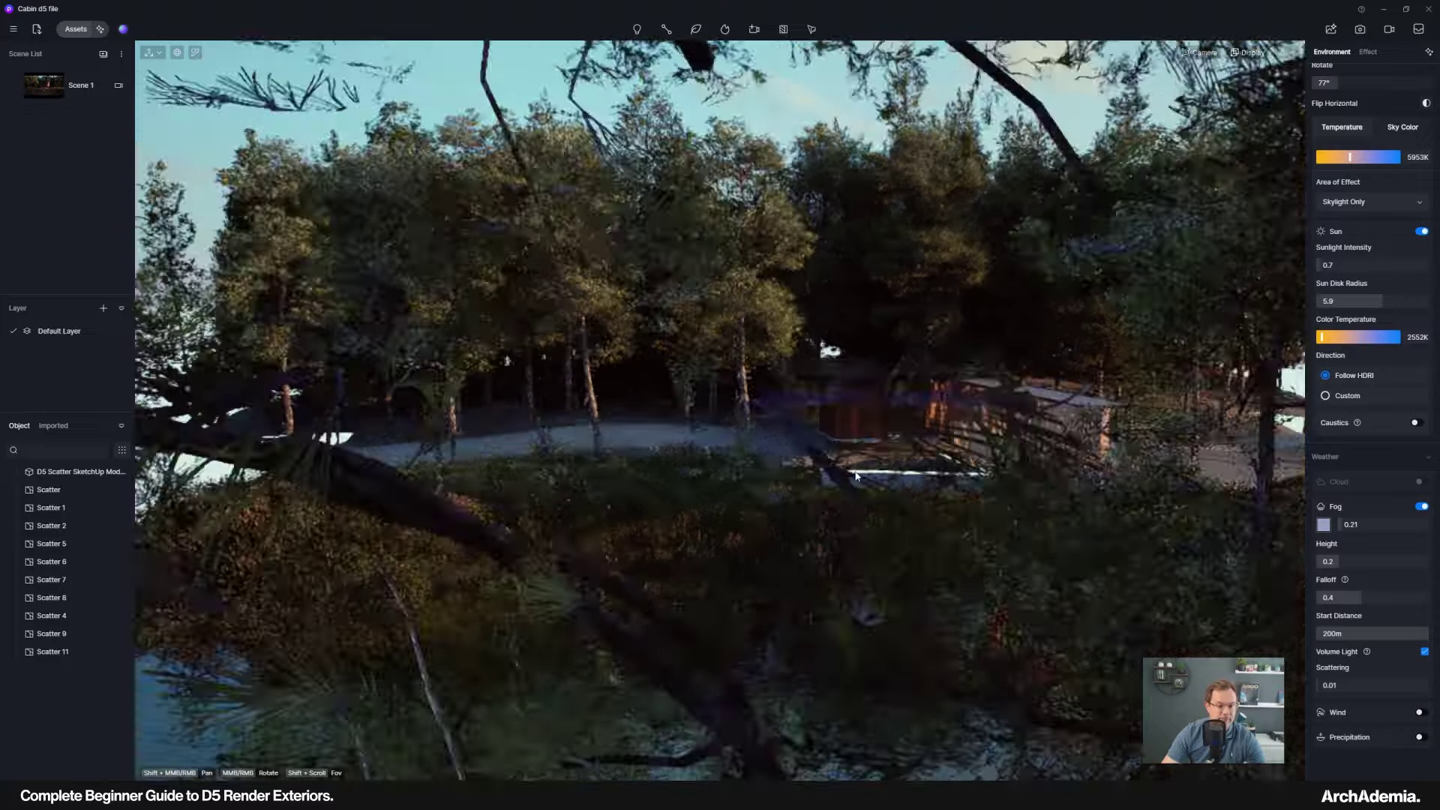
{"action": "right_click_drag", "start_coordinate": [856, 476], "coordinate": [698, 345]}
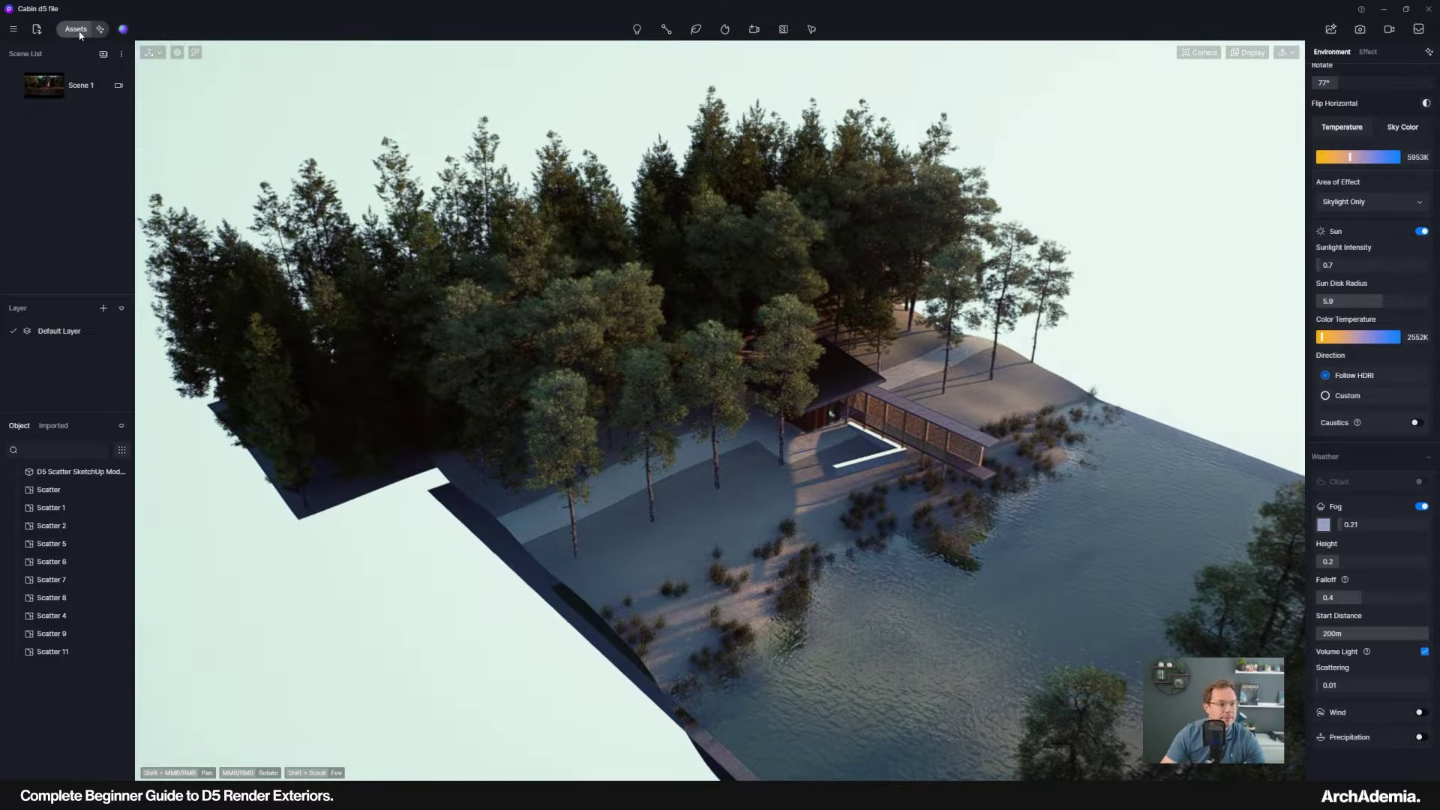
{"action": "left_click", "coordinate": [78, 32]}
{"action": "left_click", "coordinate": [94, 164]}
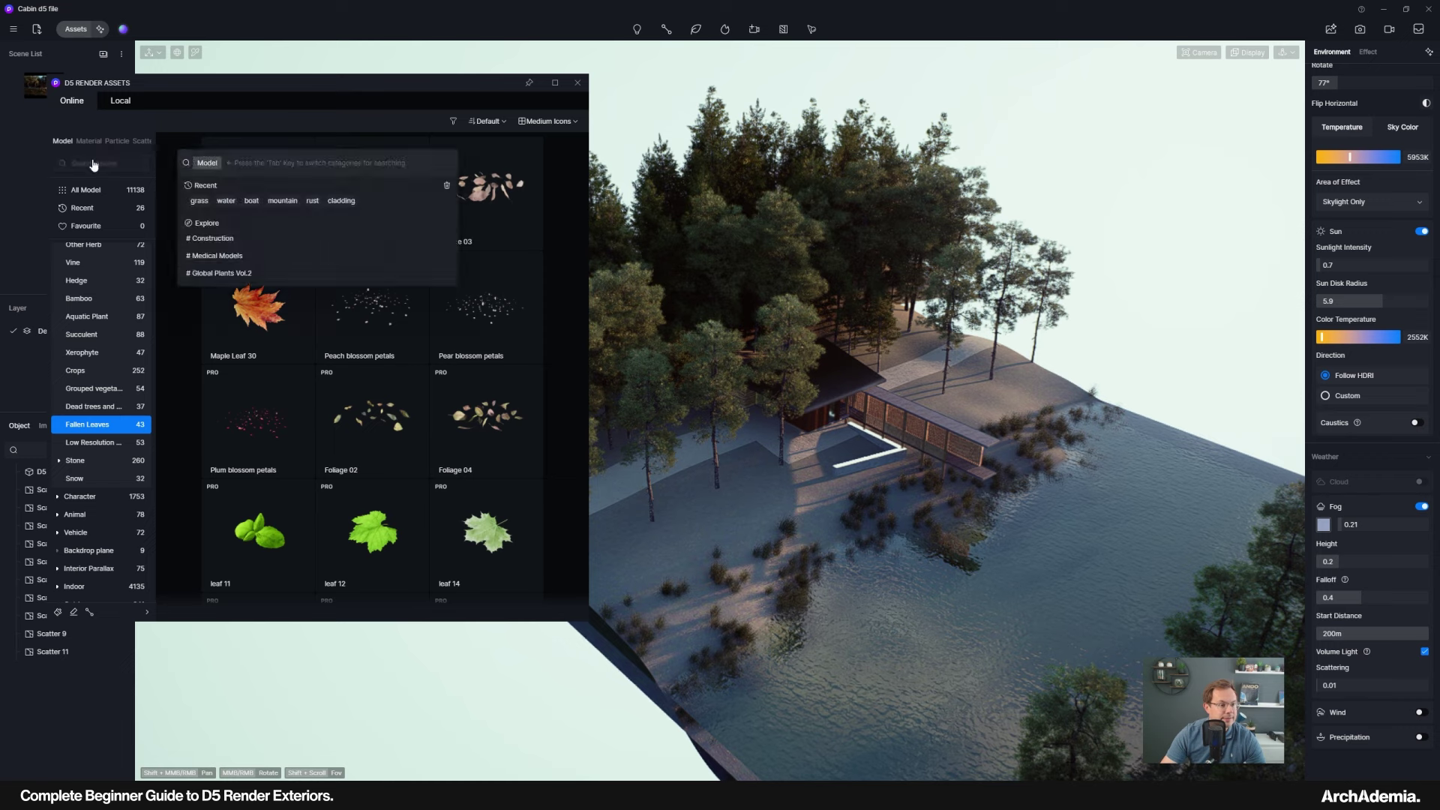
{"action": "type", "text": "mountain"}
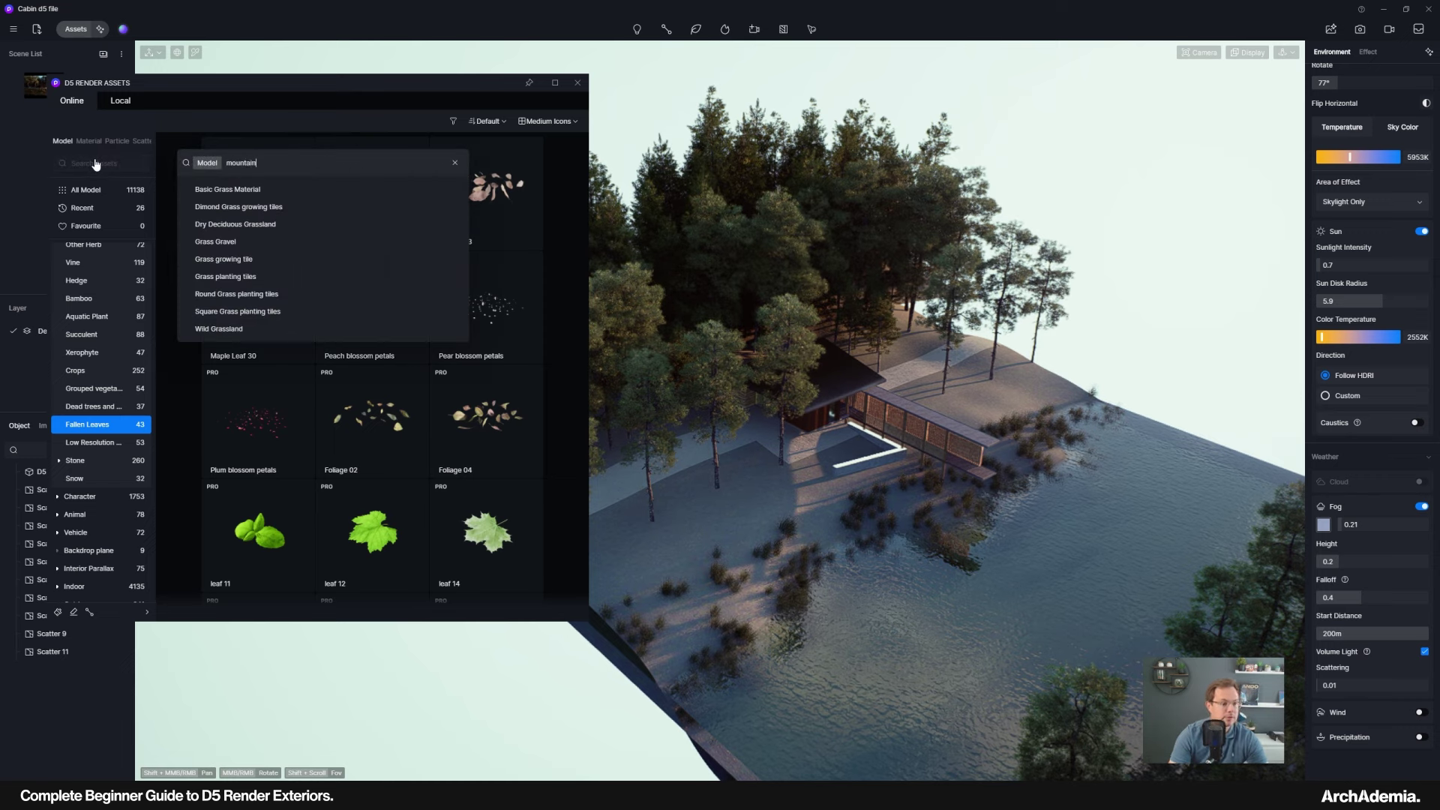
{"action": "key", "text": "Return"}
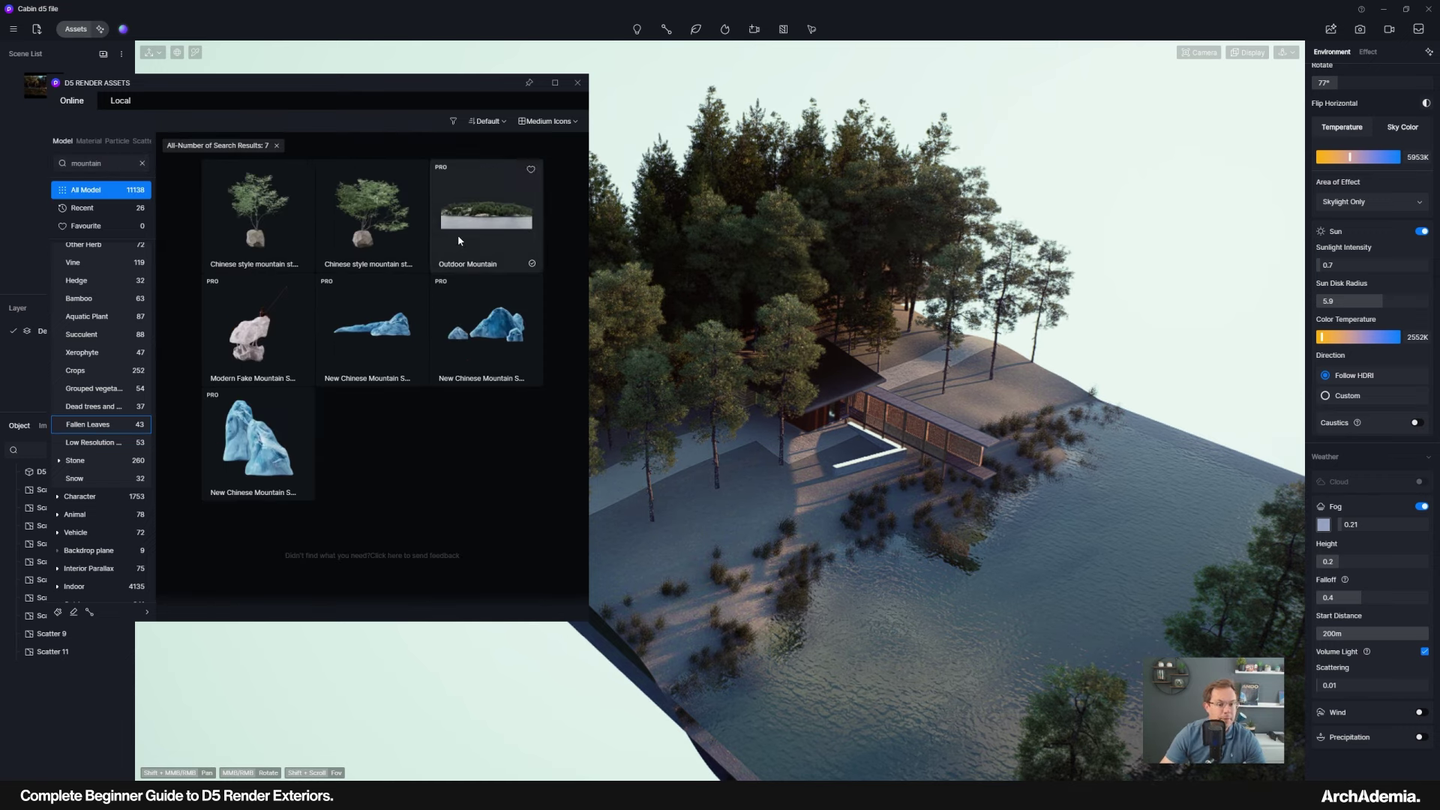
Place the Outdoor Mountain model in the lake near the cabin and close the asset library.
{"action": "left_click", "coordinate": [484, 225]}
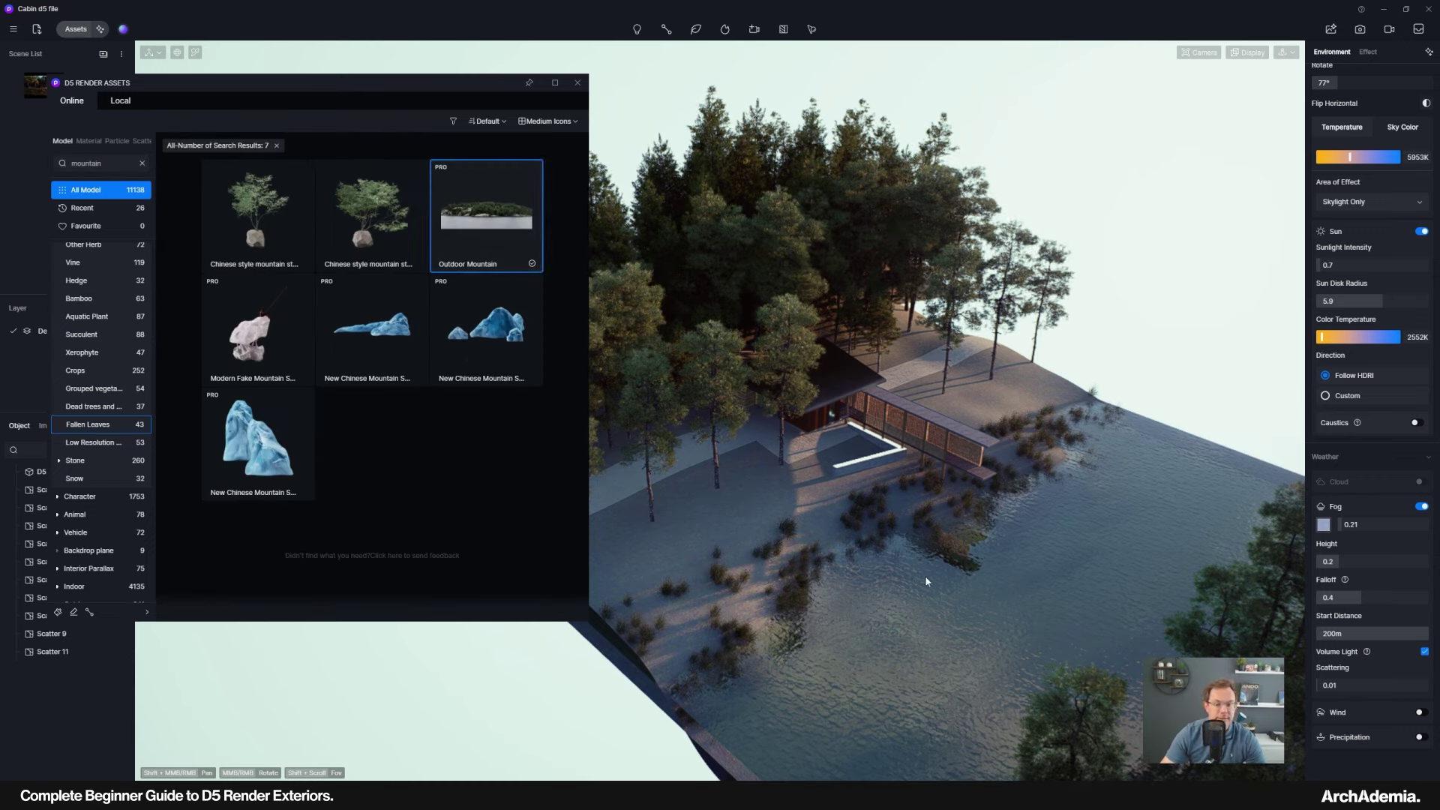
{"action": "left_click", "coordinate": [994, 540]}
{"action": "left_click", "coordinate": [577, 82]}
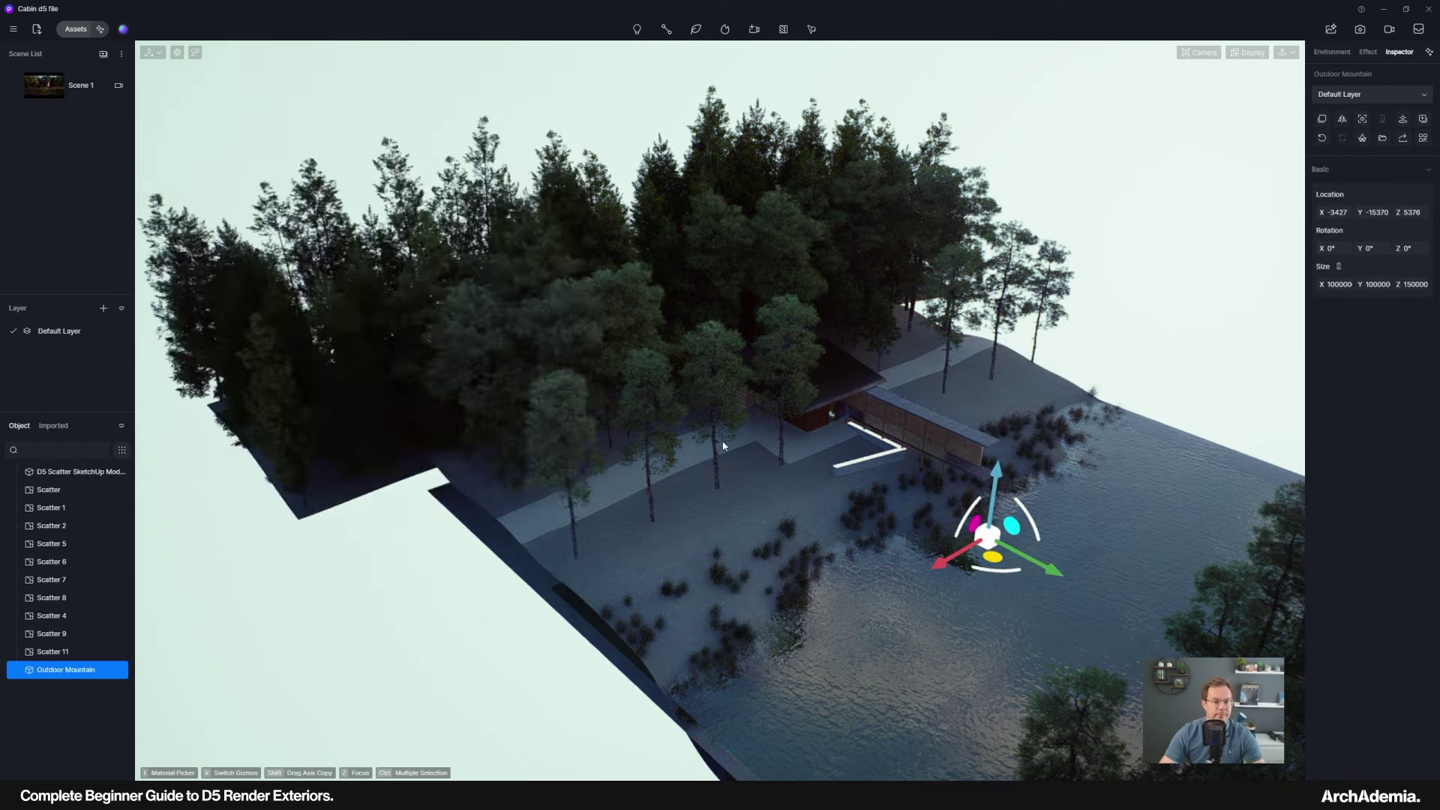
Rotate the Outdoor Mountain to 249° about Z and lower it to a Z location of about -8262.
{"action": "scroll", "coordinate": [724, 444], "scroll_direction": "down", "scroll_amount": 8}
{"action": "middle_click_drag", "start_coordinate": [723, 445], "coordinate": [547, 353]}
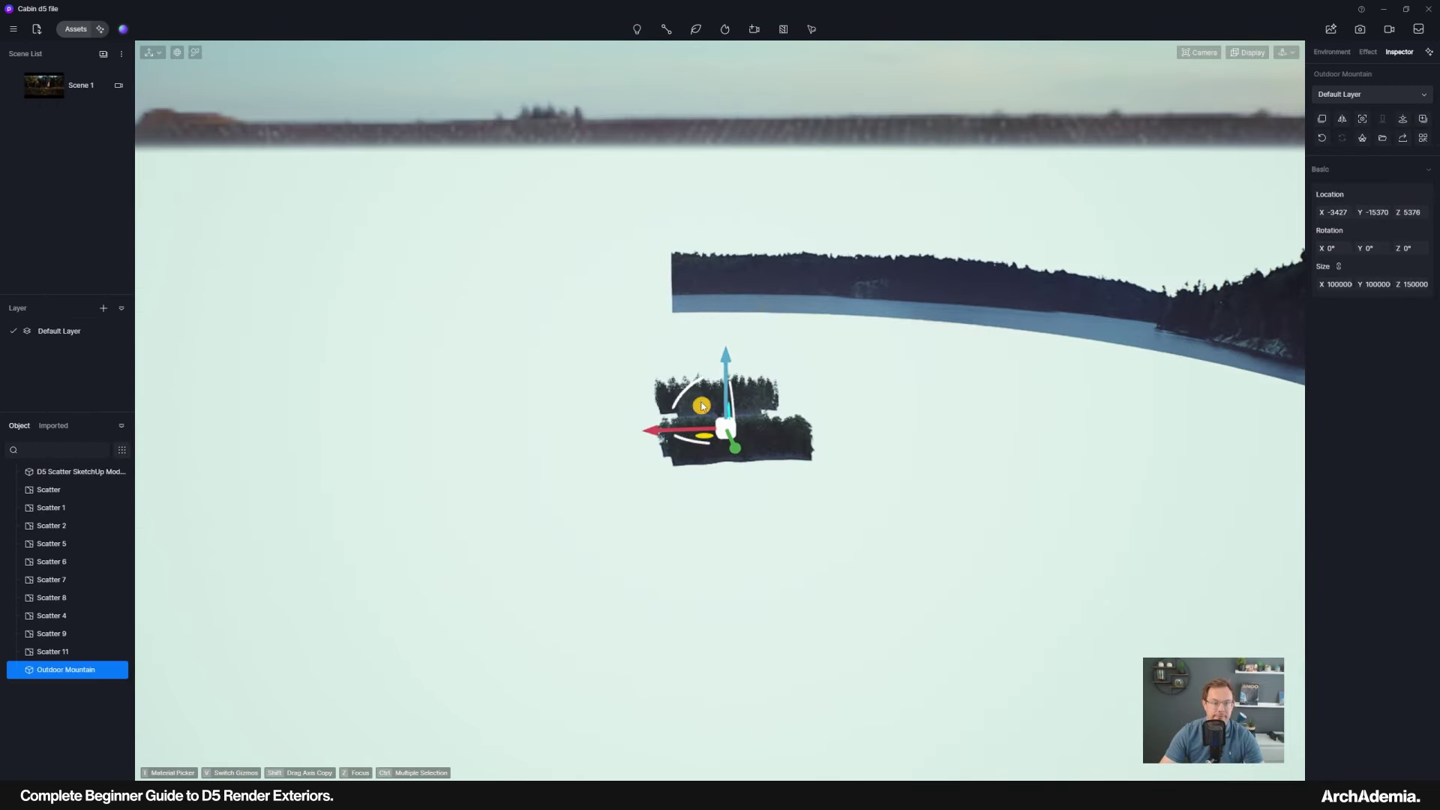
{"action": "scroll", "coordinate": [726, 477], "scroll_direction": "up", "scroll_amount": 8}
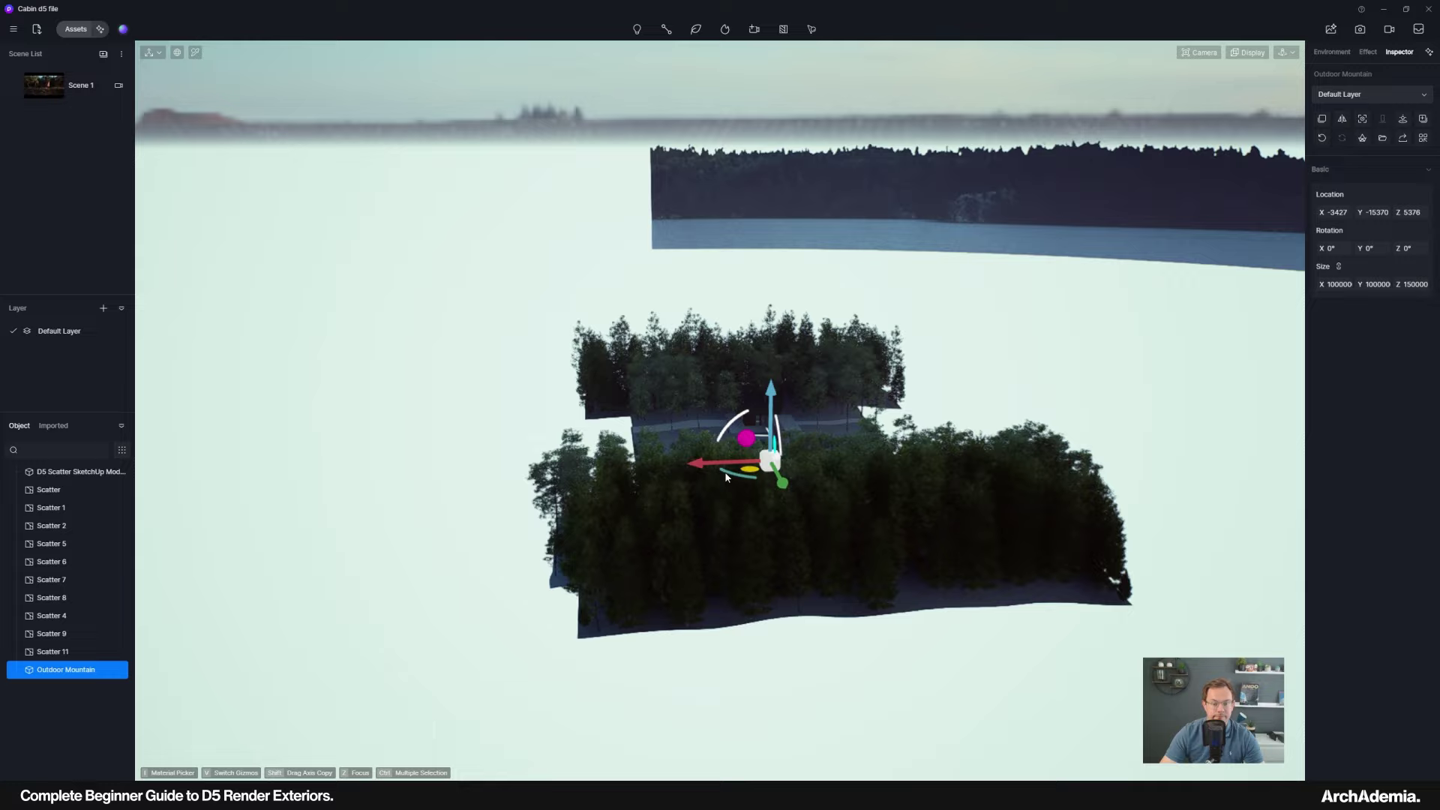
{"action": "left_click_drag", "start_coordinate": [726, 477], "coordinate": [870, 492]}
{"action": "middle_click_drag", "start_coordinate": [870, 493], "coordinate": [705, 368]}
{"action": "left_click_drag", "start_coordinate": [810, 448], "coordinate": [811, 504]}
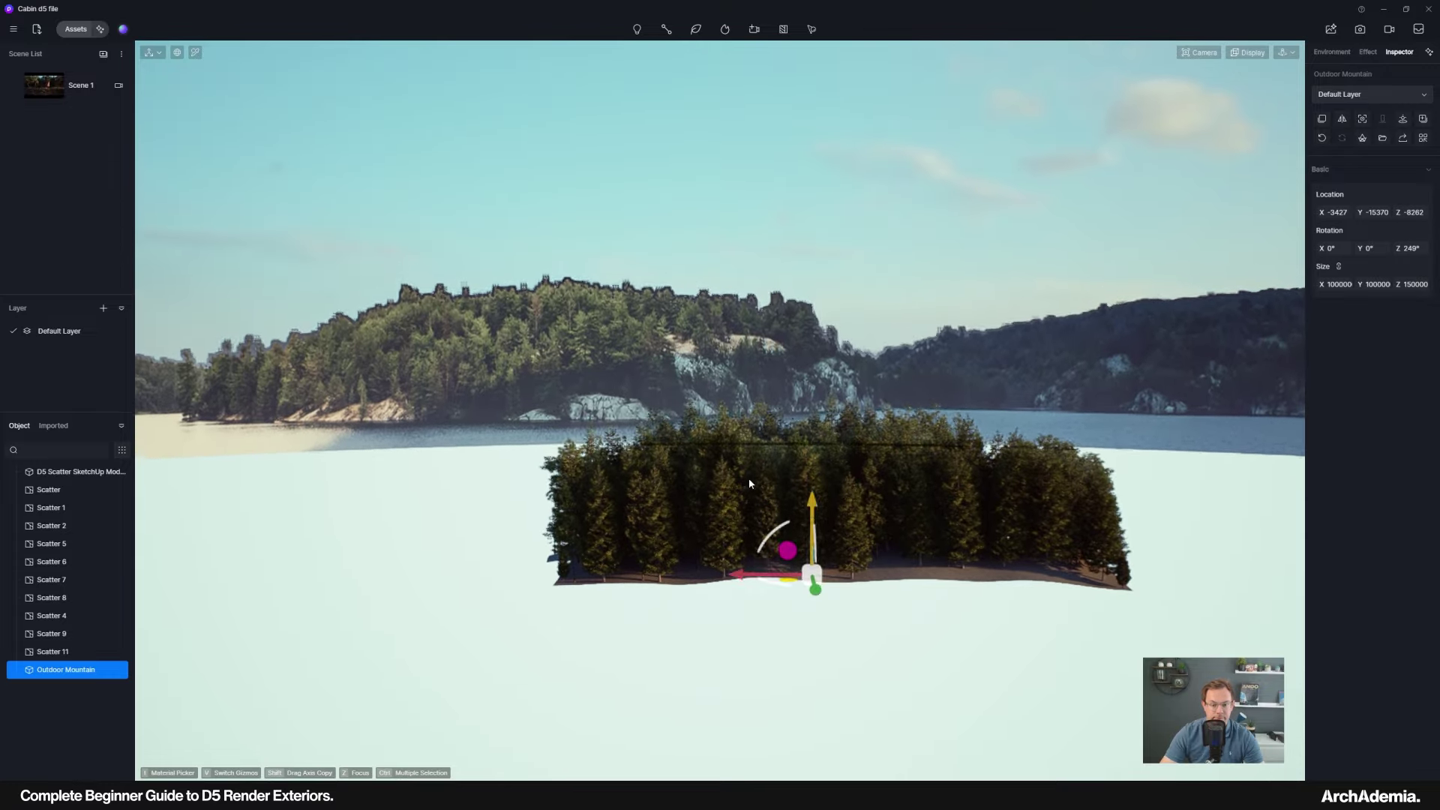
Scale the Outdoor Mountain down uniformly to about 515830 × 515830 × 77375.
{"action": "right_click_drag", "start_coordinate": [749, 479], "coordinate": [893, 547]}
{"action": "scroll", "coordinate": [658, 392], "scroll_direction": "up", "scroll_amount": 3}
{"action": "key", "text": "v"}
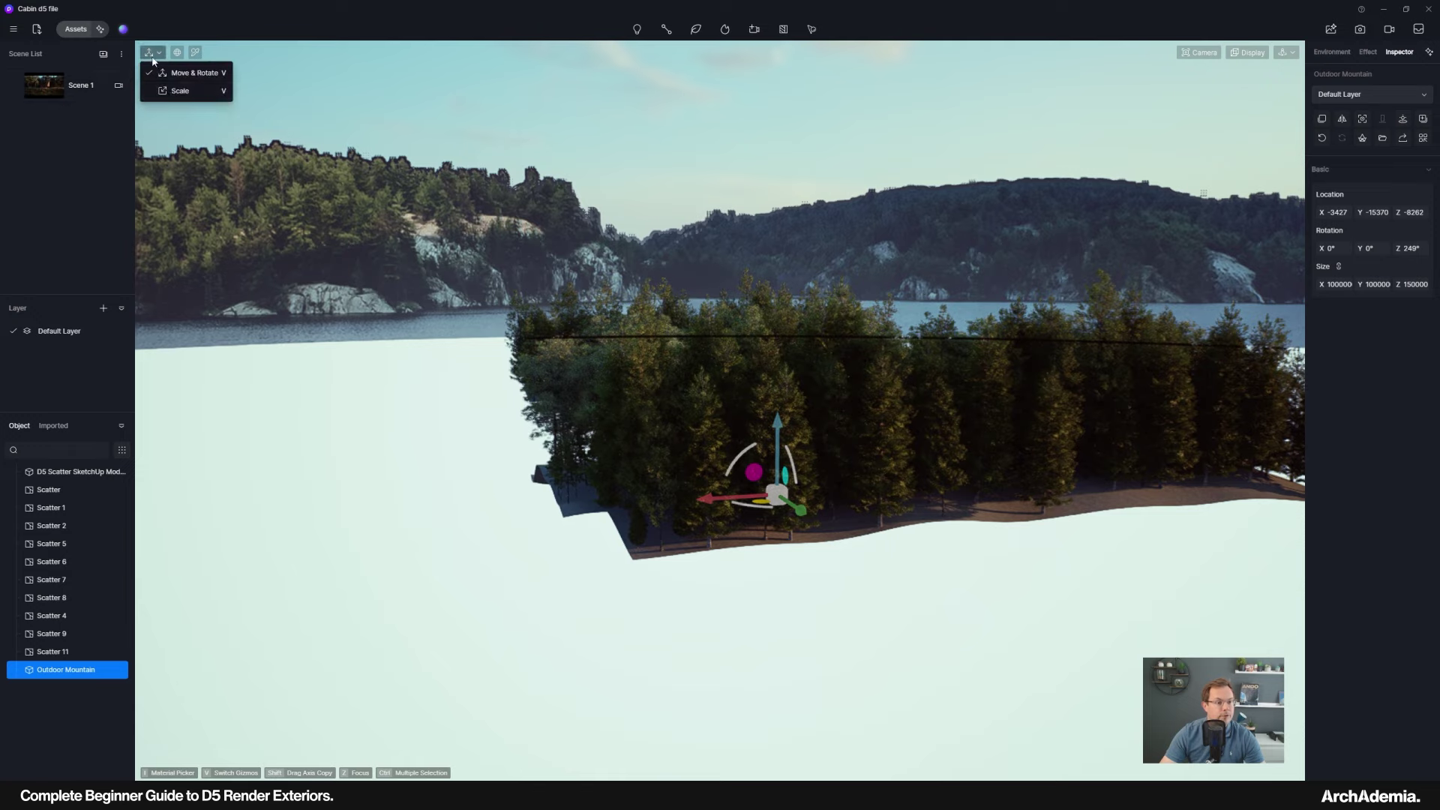
{"action": "left_click_drag", "start_coordinate": [778, 429], "coordinate": [779, 431]}
{"action": "right_click_drag", "start_coordinate": [677, 420], "coordinate": [819, 375]}
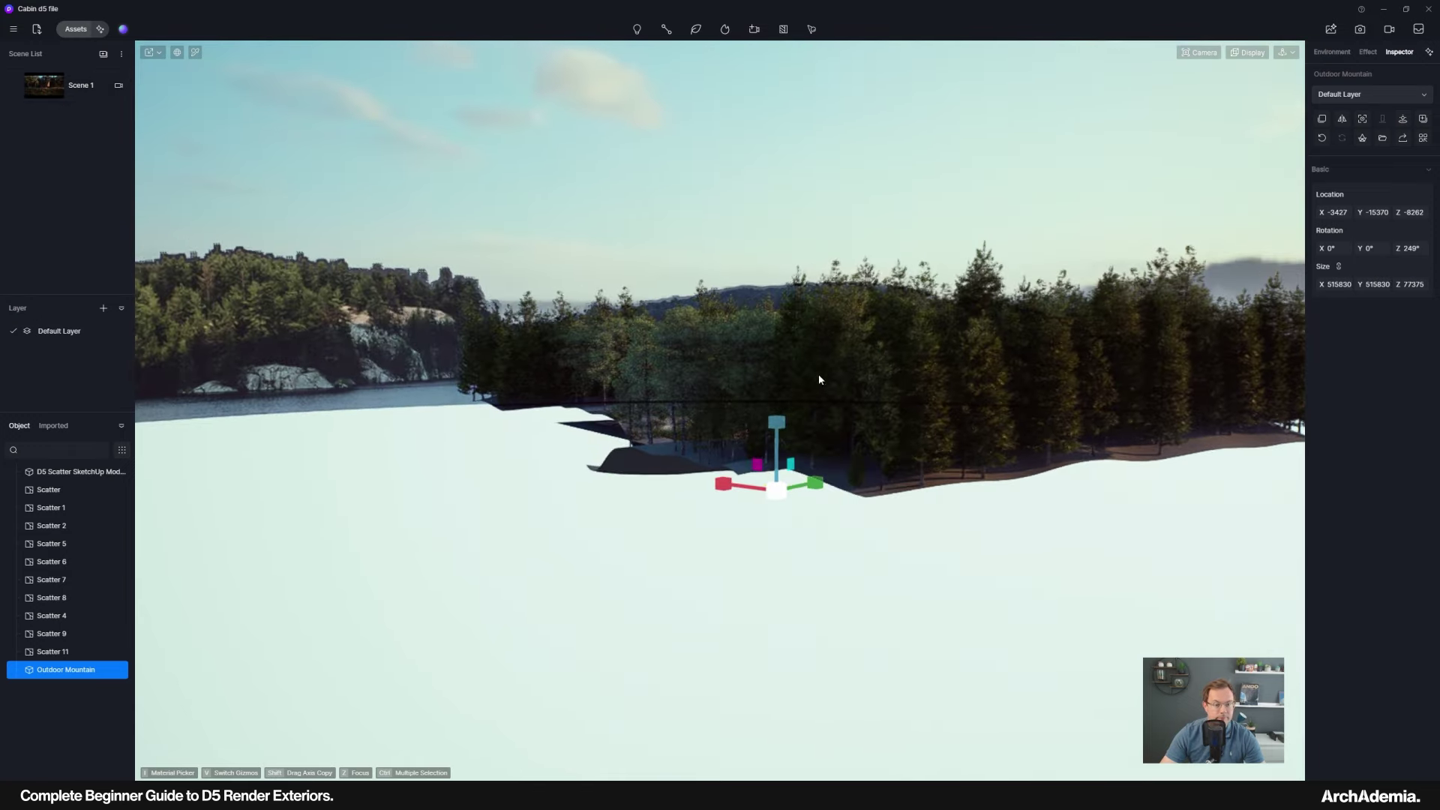
Return to the Scene 1 view, switch back to Move & Rotate and set the mountain's Z location to 0.
{"action": "left_click", "coordinate": [57, 91]}
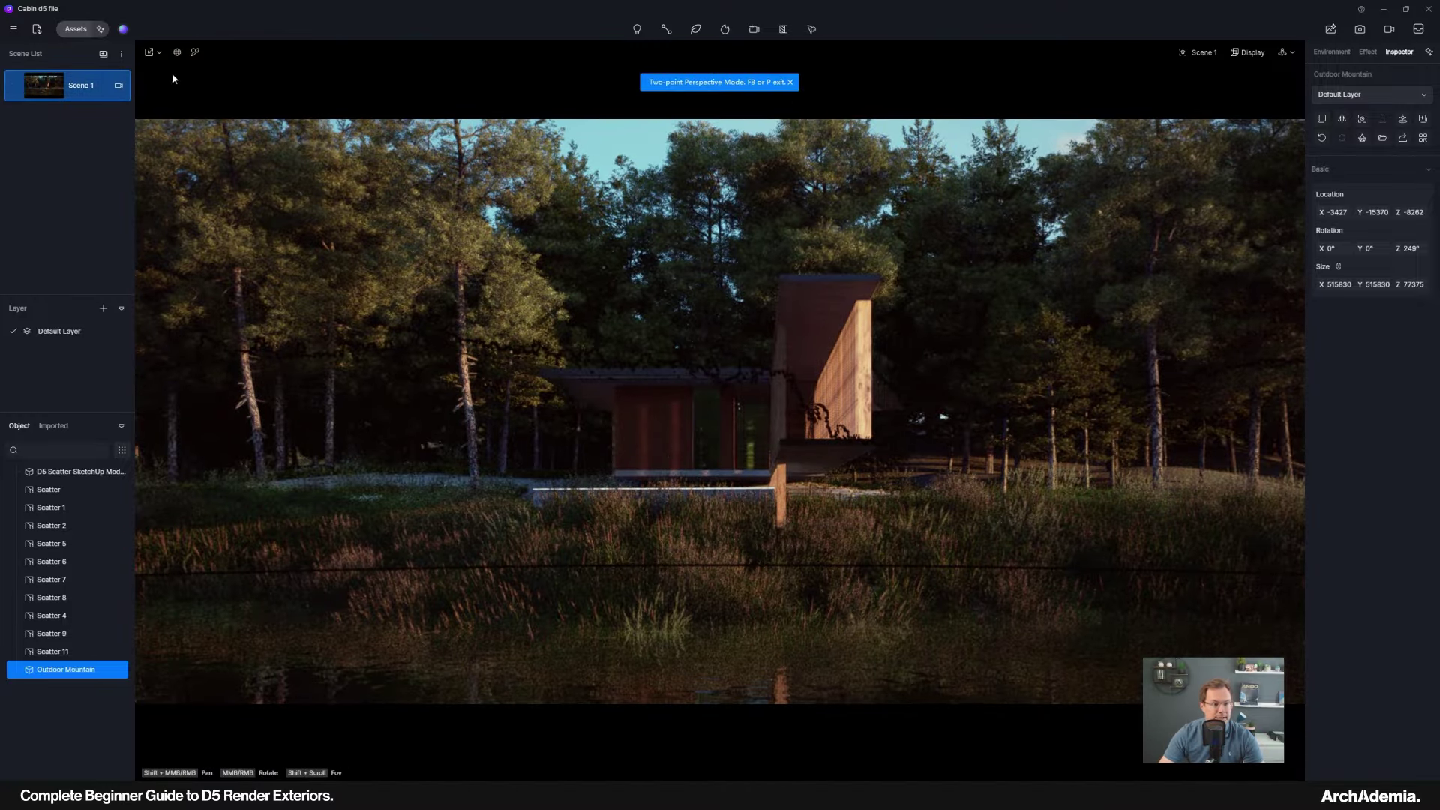
{"action": "left_click", "coordinate": [159, 55]}
{"action": "left_click", "coordinate": [168, 73]}
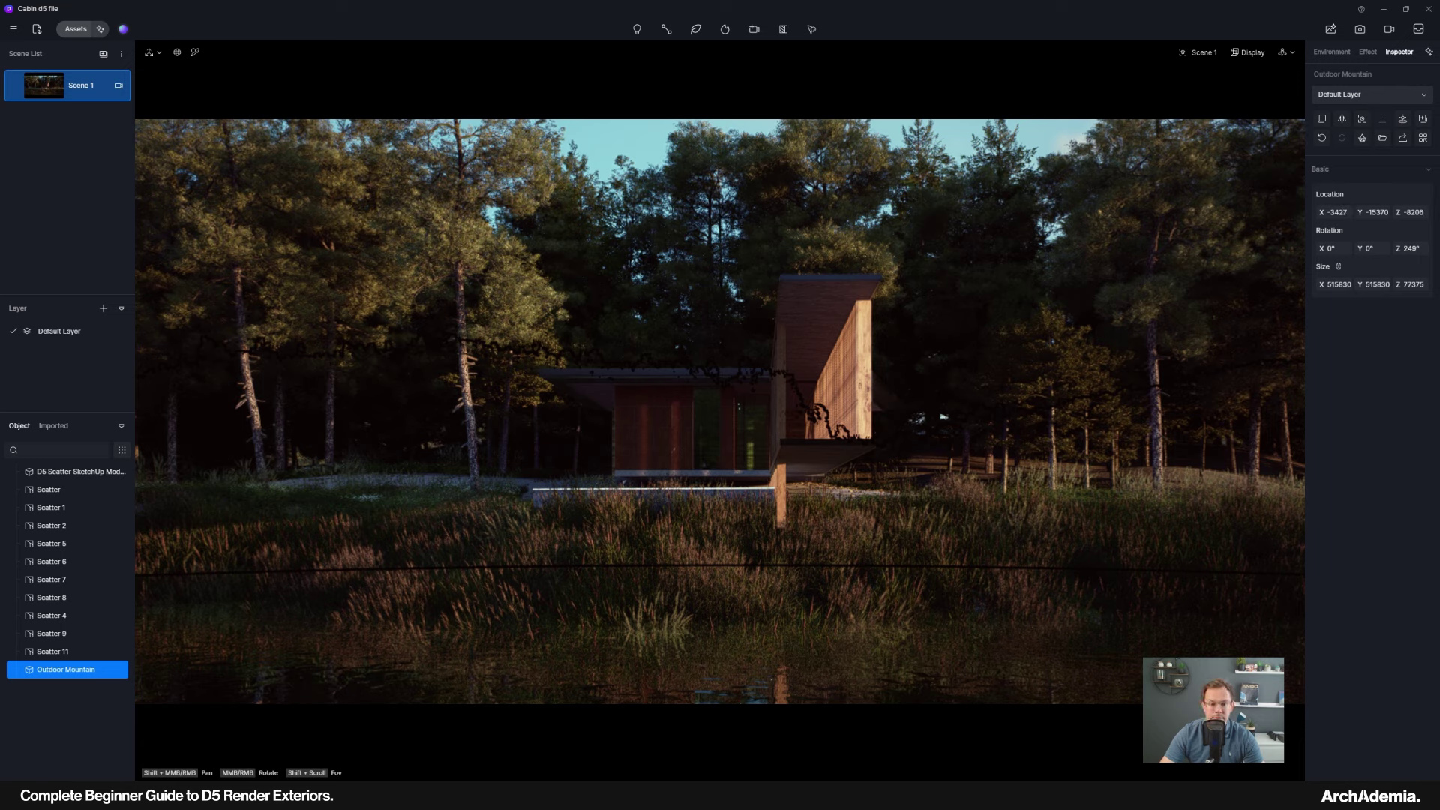
{"action": "type", "text": "0"}
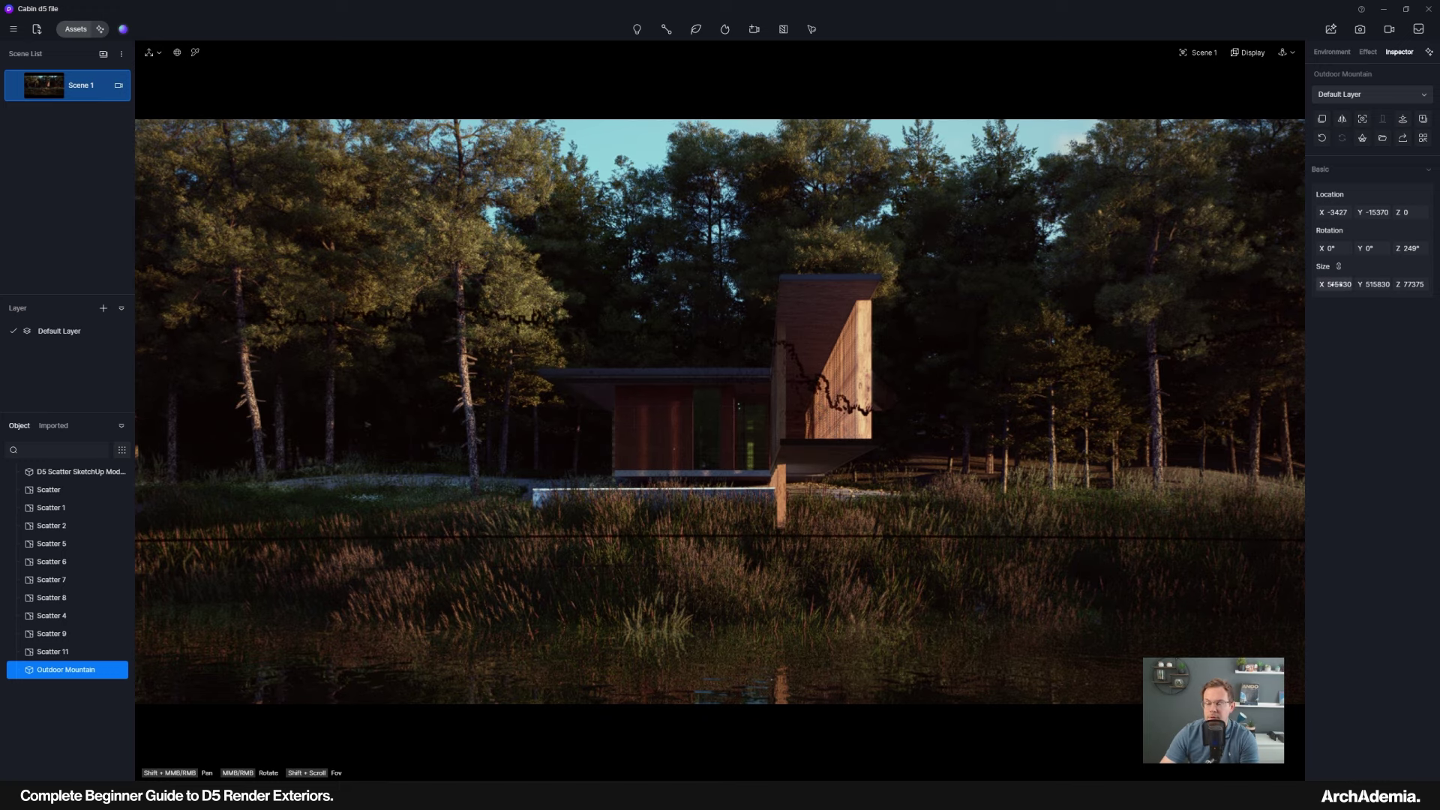
Switch to the perspective view, scale the Outdoor Mountain up uniformly to about 726084 × 726084 × 108913, and return to Scene 1.
{"action": "left_click", "coordinate": [1201, 52]}
{"action": "left_click", "coordinate": [1172, 300]}
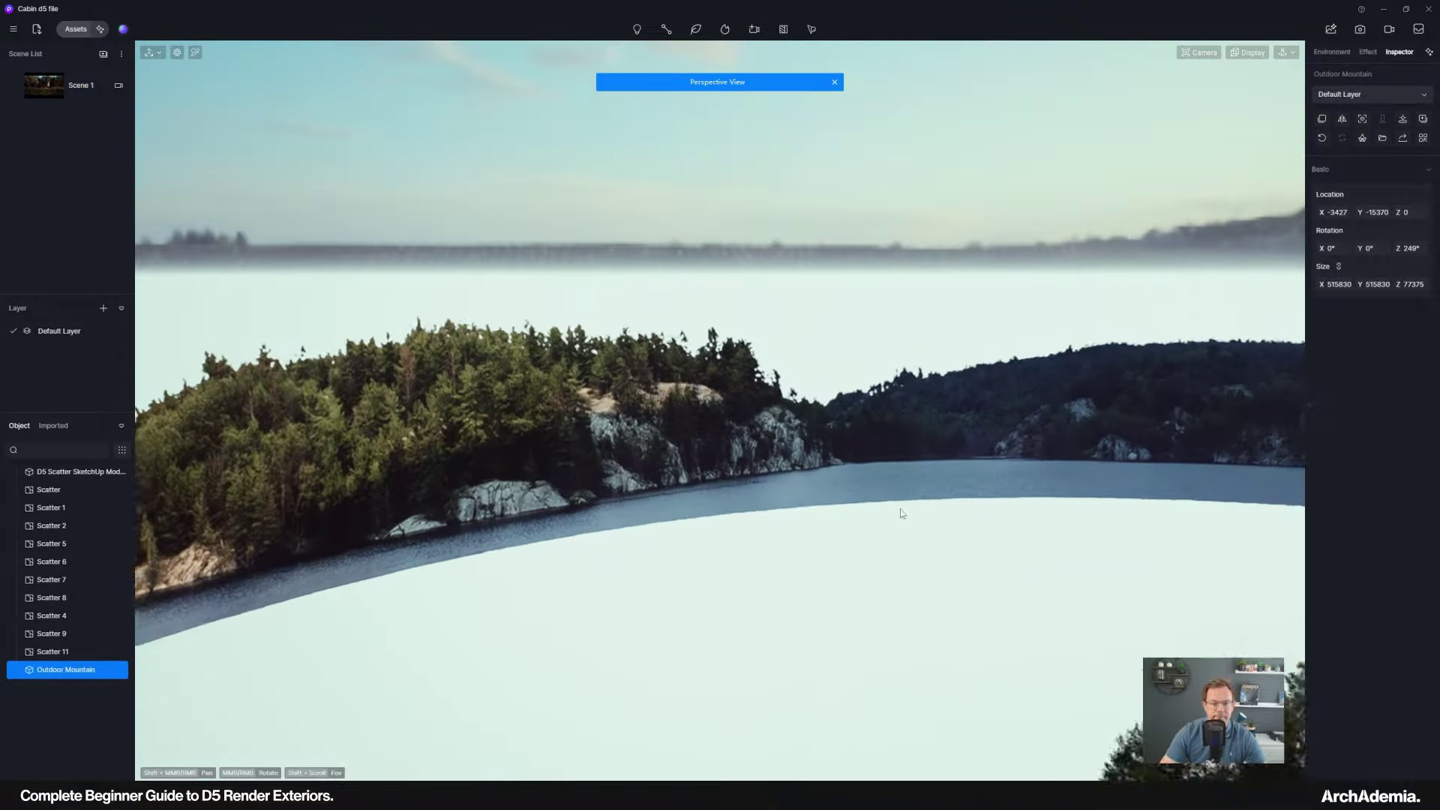
{"action": "left_click", "coordinate": [153, 53]}
{"action": "left_click", "coordinate": [166, 90]}
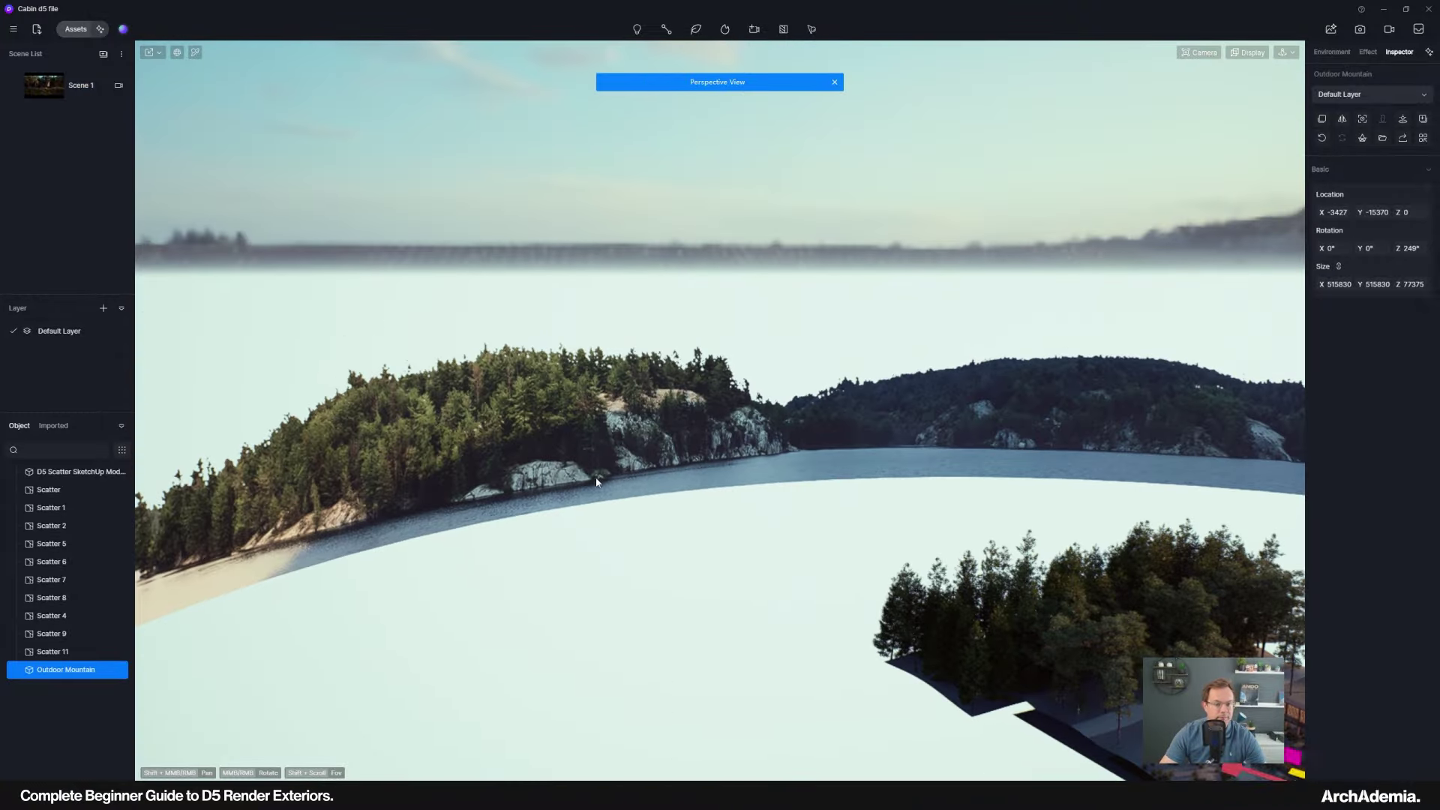
{"action": "scroll", "coordinate": [598, 480], "scroll_direction": "down", "scroll_amount": 5}
{"action": "scroll", "coordinate": [897, 576], "scroll_direction": "up", "scroll_amount": 3}
{"action": "left_click_drag", "start_coordinate": [898, 556], "coordinate": [893, 550]}
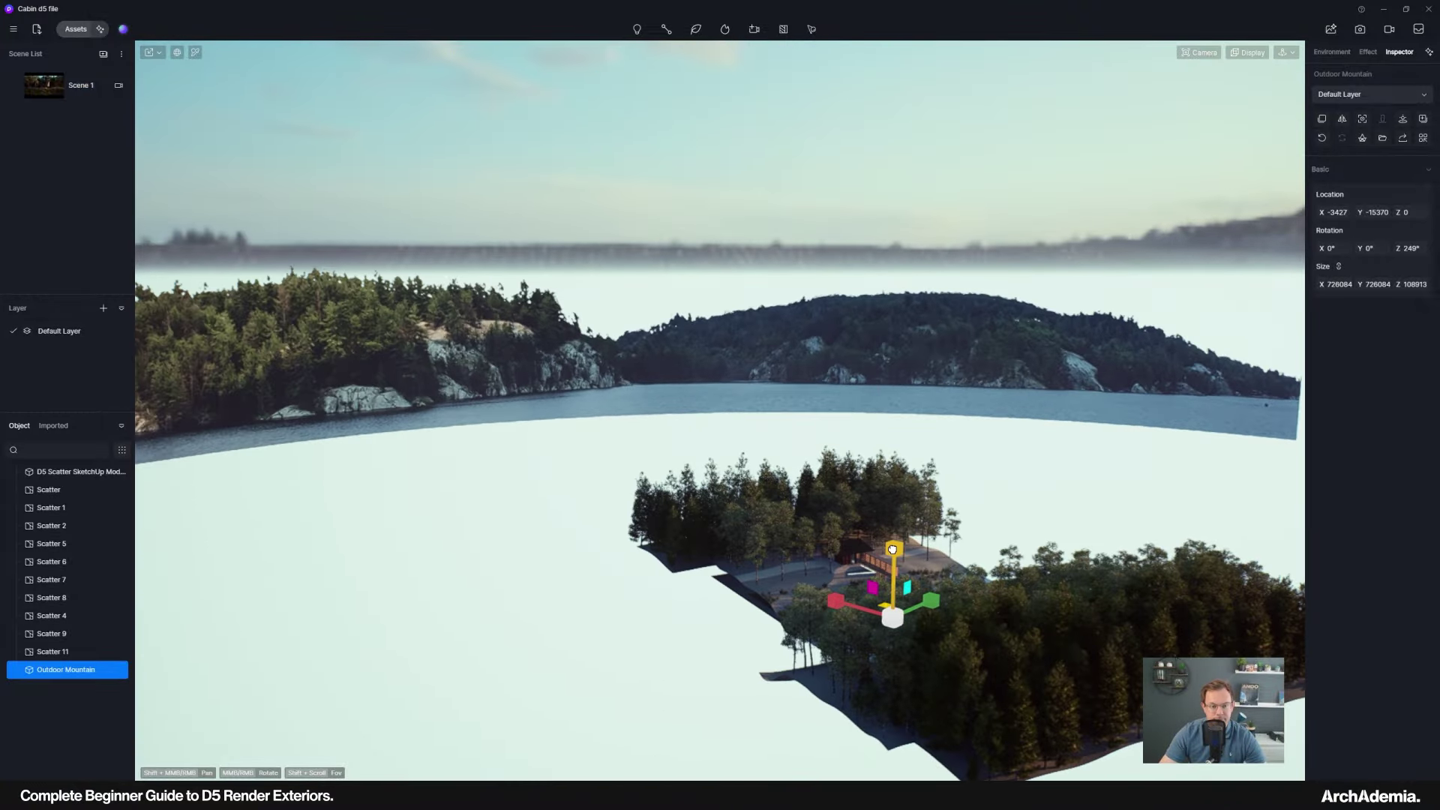
{"action": "left_click", "coordinate": [90, 85]}
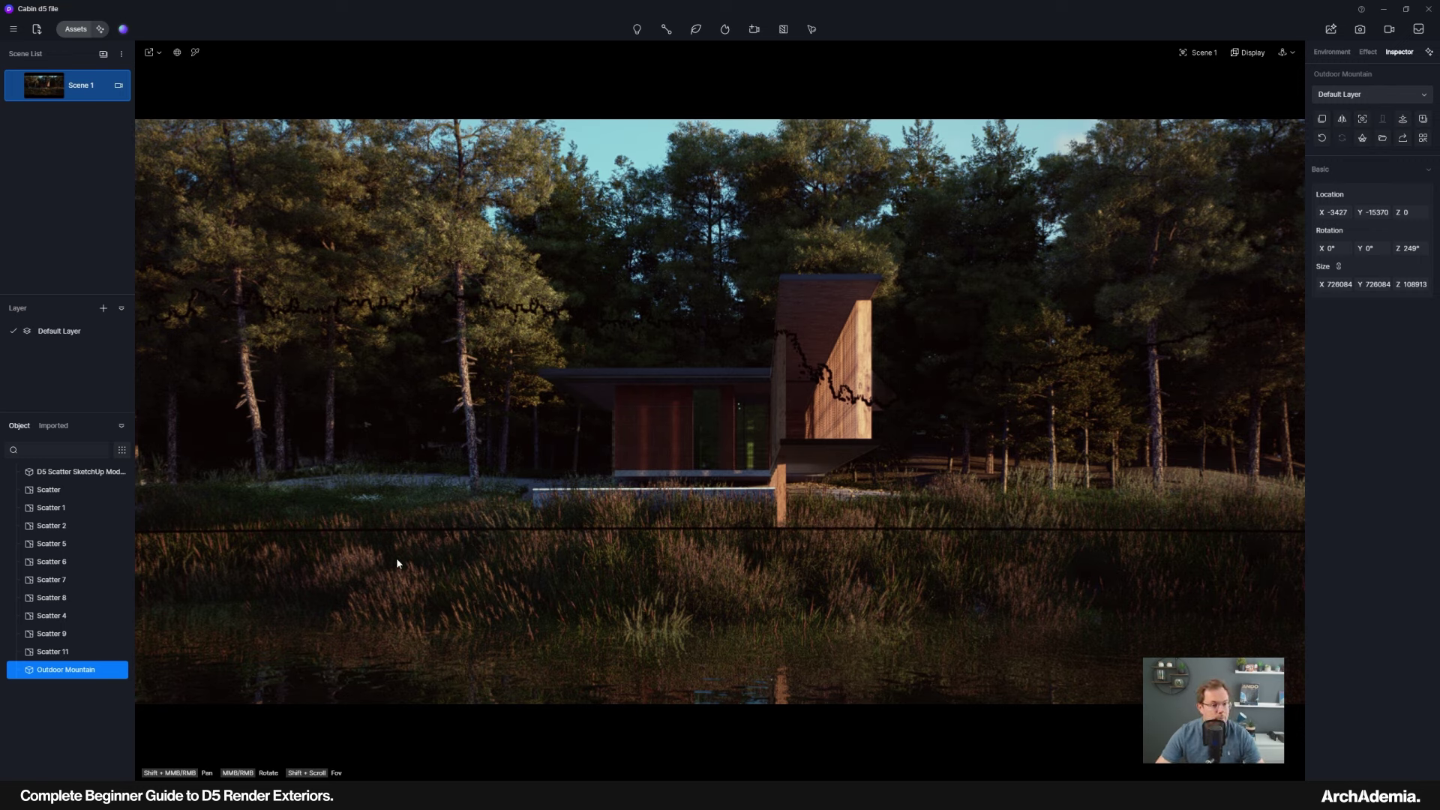
Open the asset library, clear the mountain search and browse the Conifer models in the Nature category.
{"action": "left_click", "coordinate": [83, 33]}
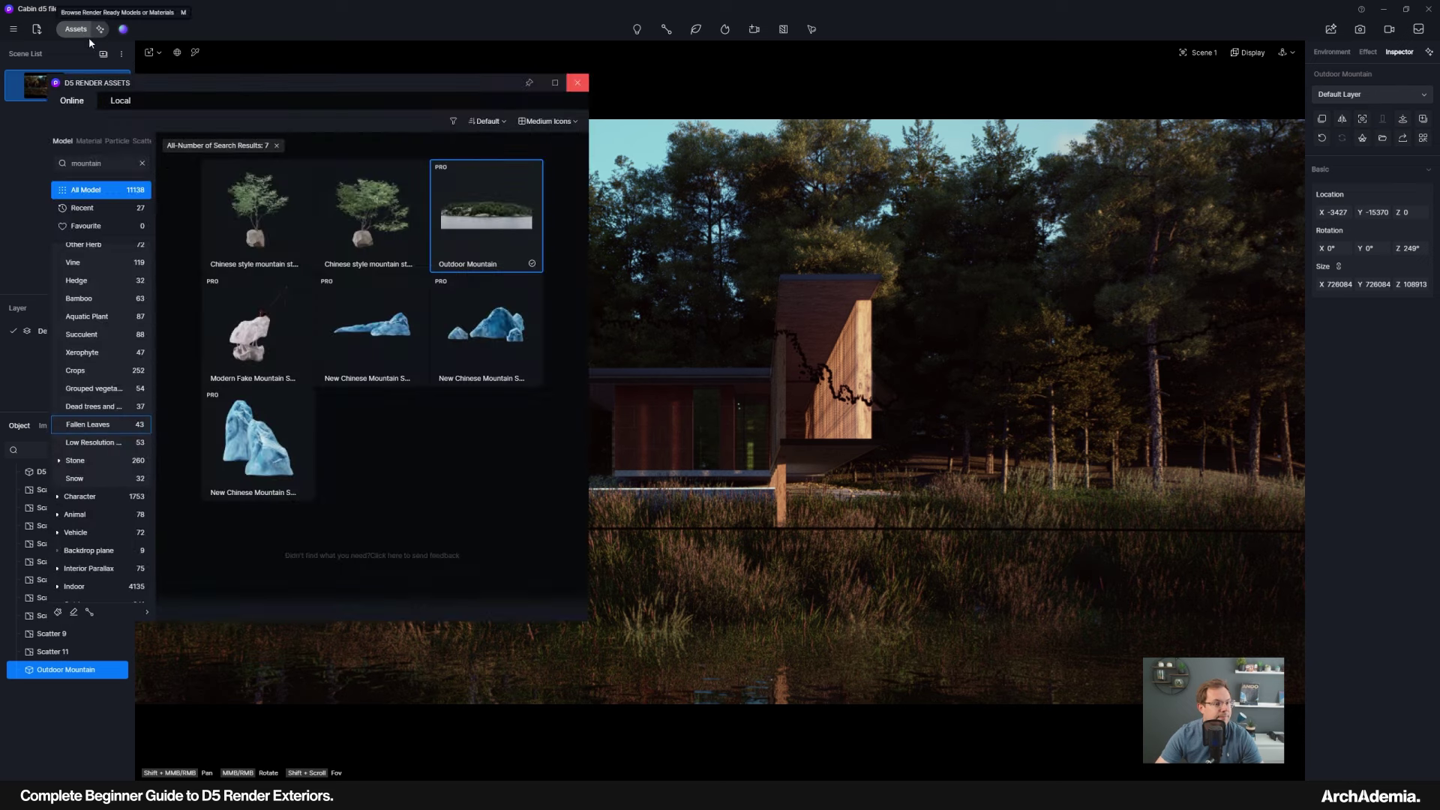
{"action": "left_click", "coordinate": [215, 172]}
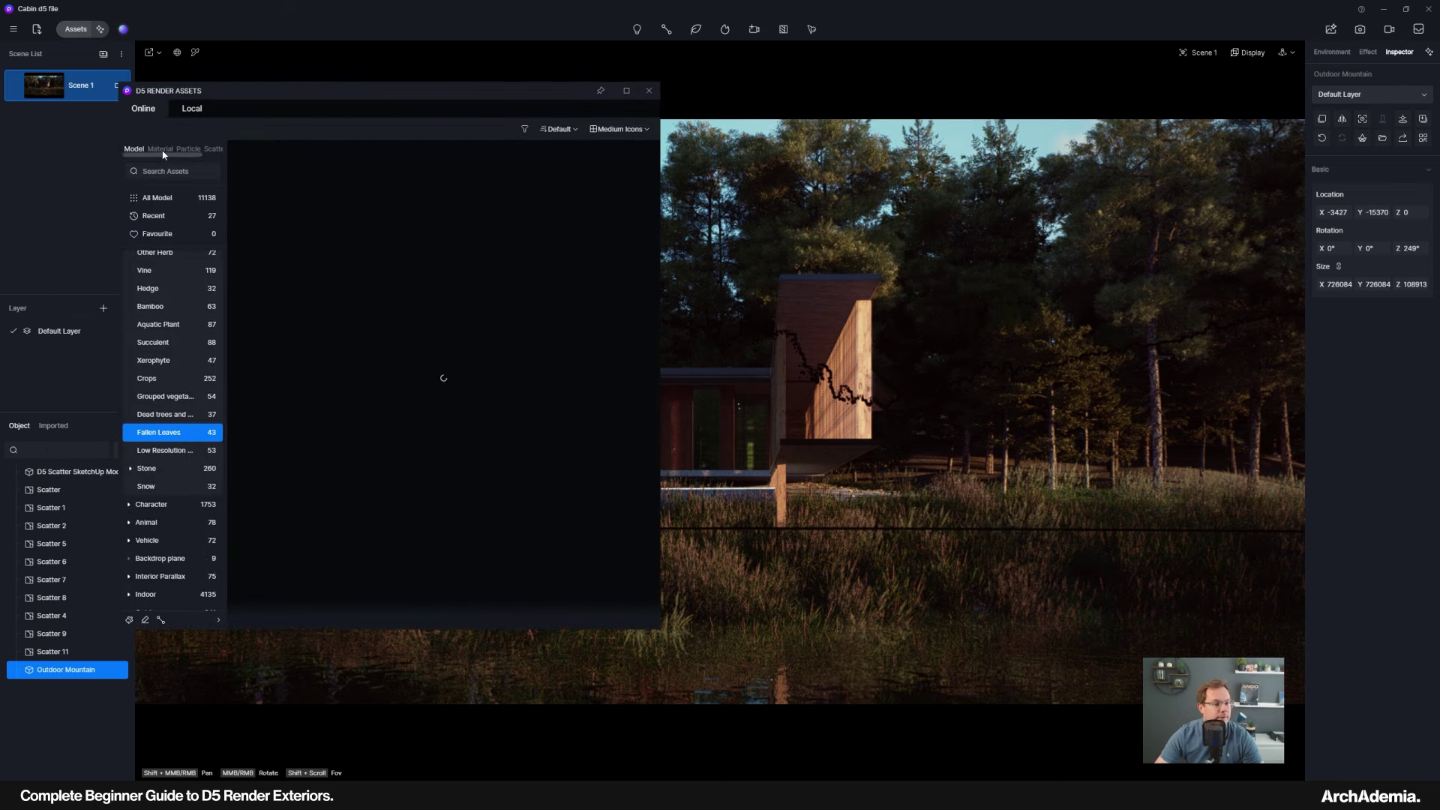
{"action": "scroll", "coordinate": [168, 342], "scroll_direction": "up", "scroll_amount": 5}
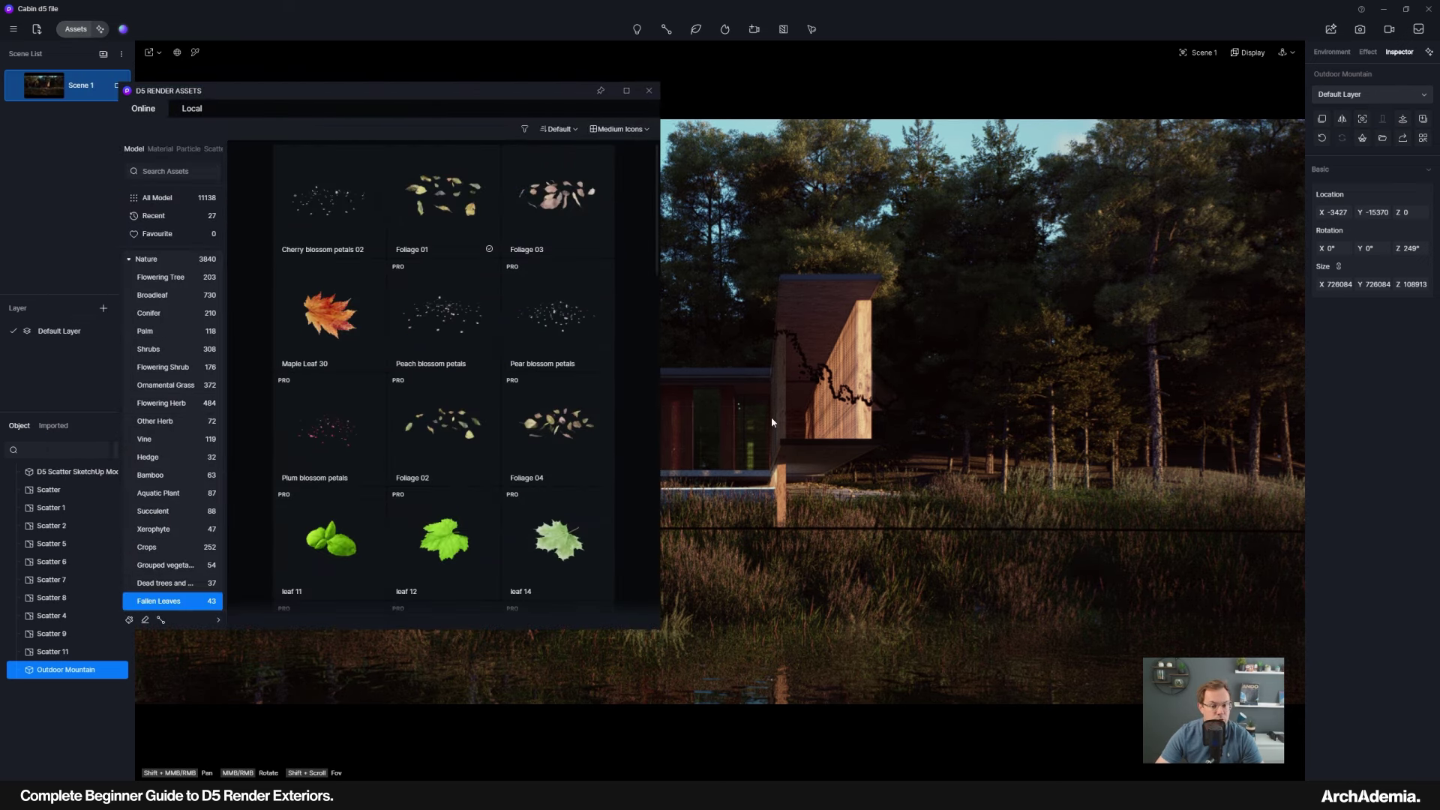
{"action": "left_click", "coordinate": [162, 313]}
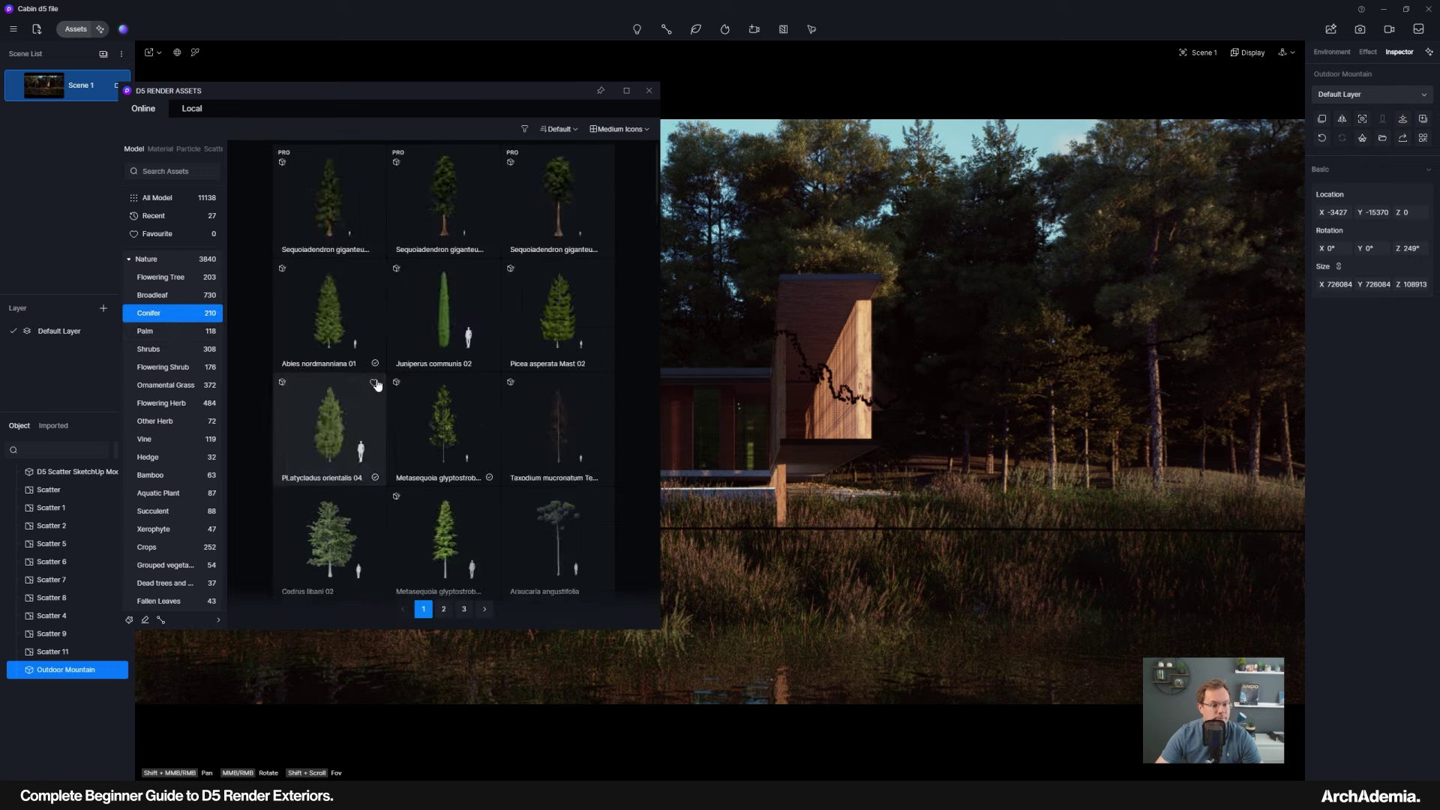
{"action": "scroll", "coordinate": [462, 389], "scroll_direction": "down", "scroll_amount": 10}
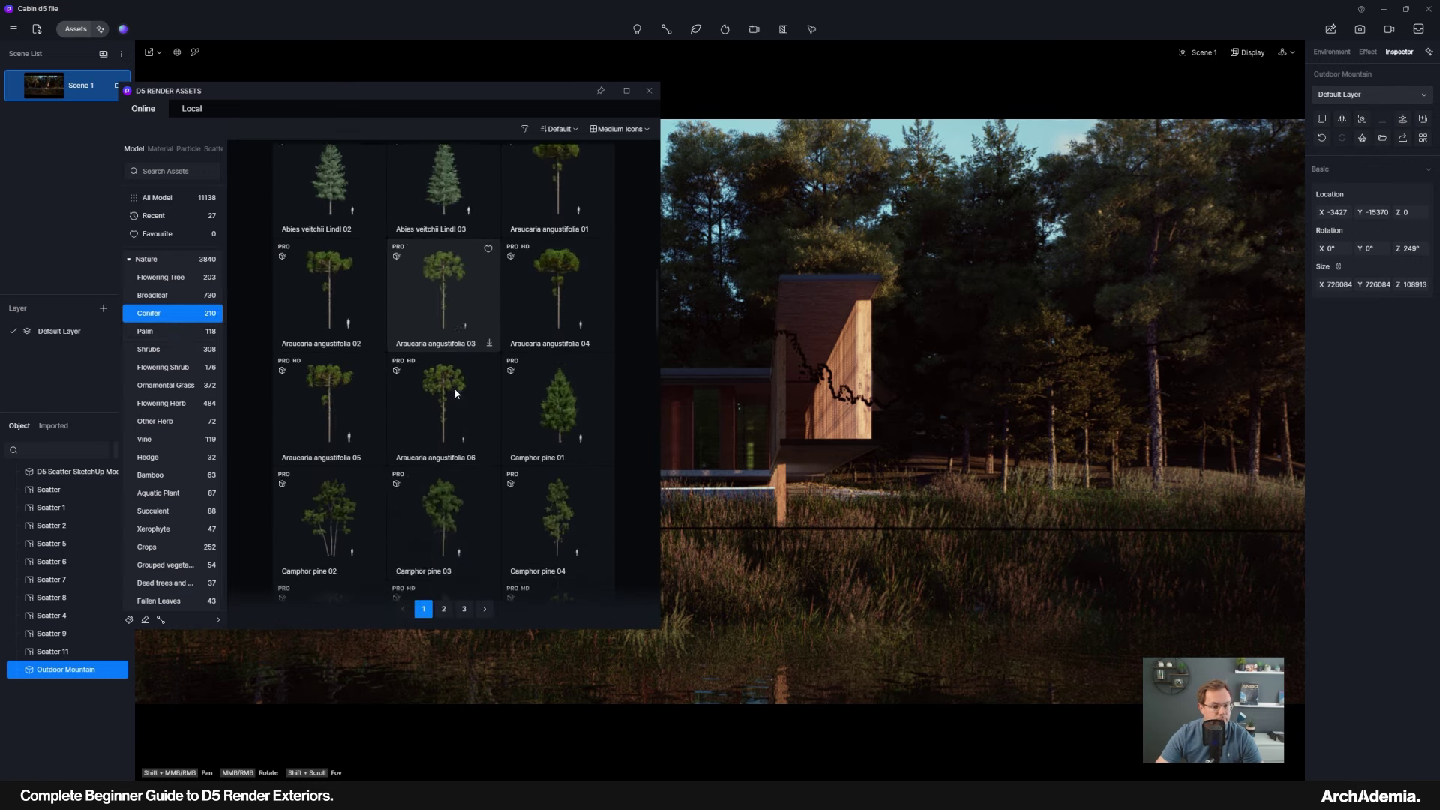
Find the Pinus sylvestris trees among the conifer models and download Pinus sylvestris 03, 02 and 06.
{"action": "scroll", "coordinate": [436, 375], "scroll_direction": "down", "scroll_amount": 10}
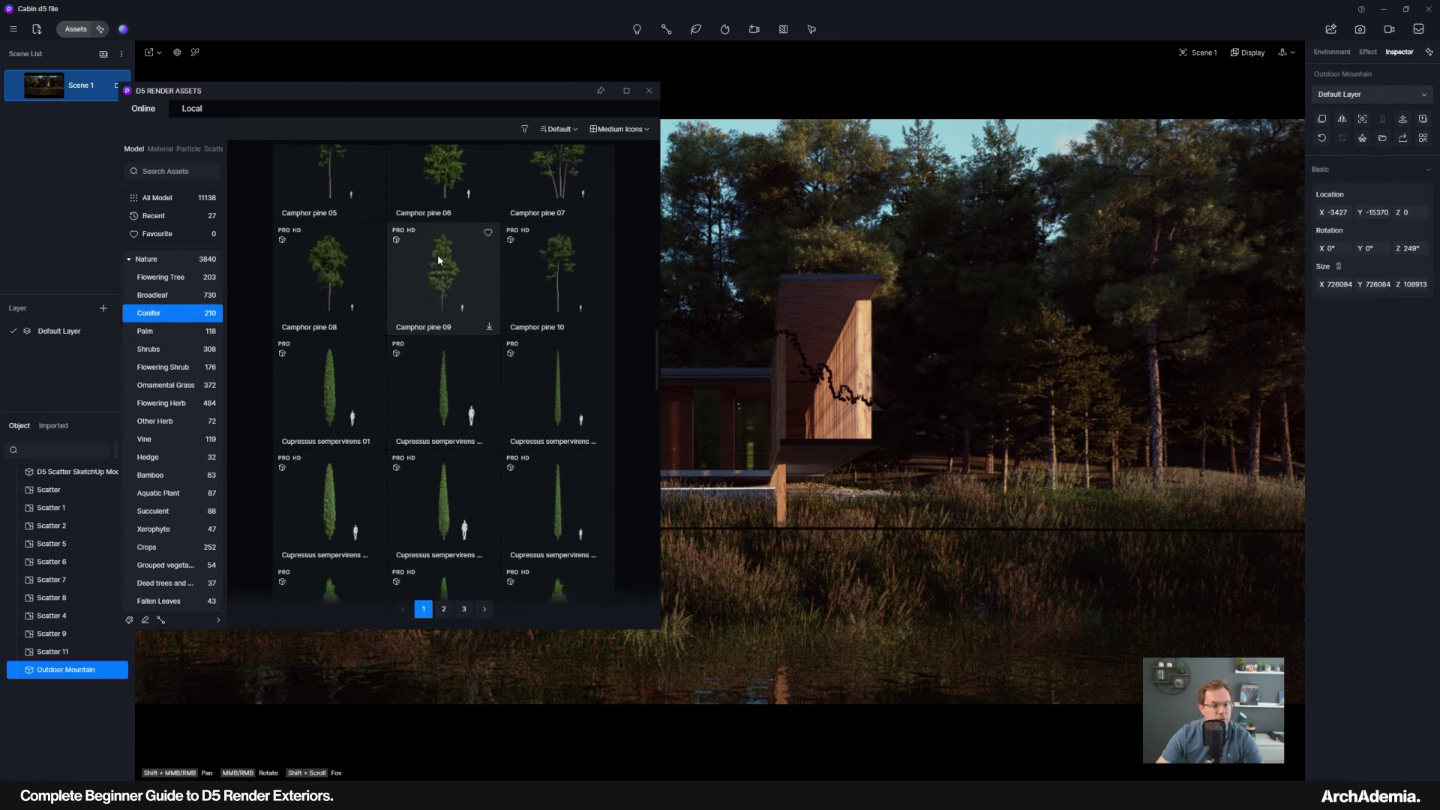
{"action": "scroll", "coordinate": [441, 333], "scroll_direction": "down", "scroll_amount": 2}
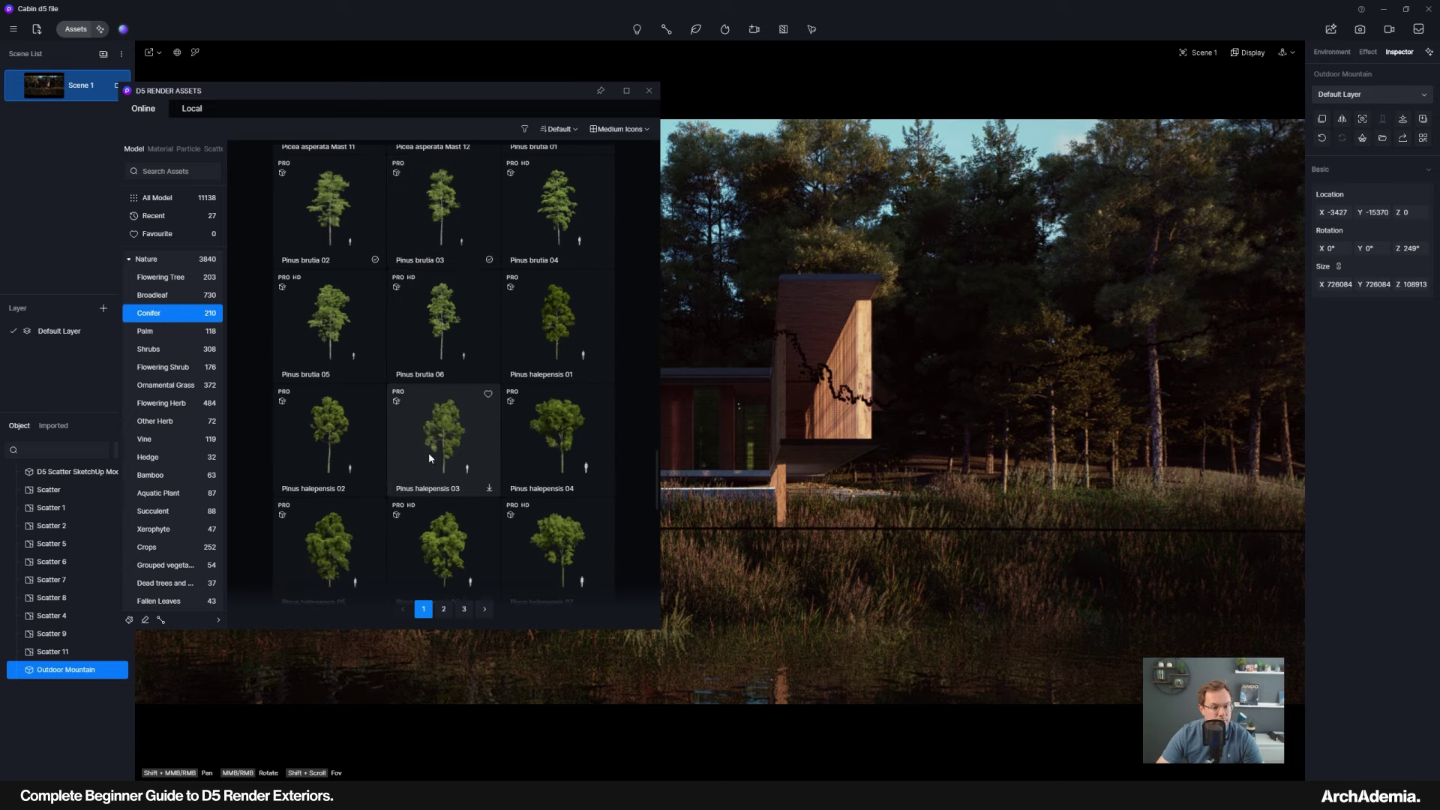
{"action": "scroll", "coordinate": [463, 367], "scroll_direction": "down", "scroll_amount": 2}
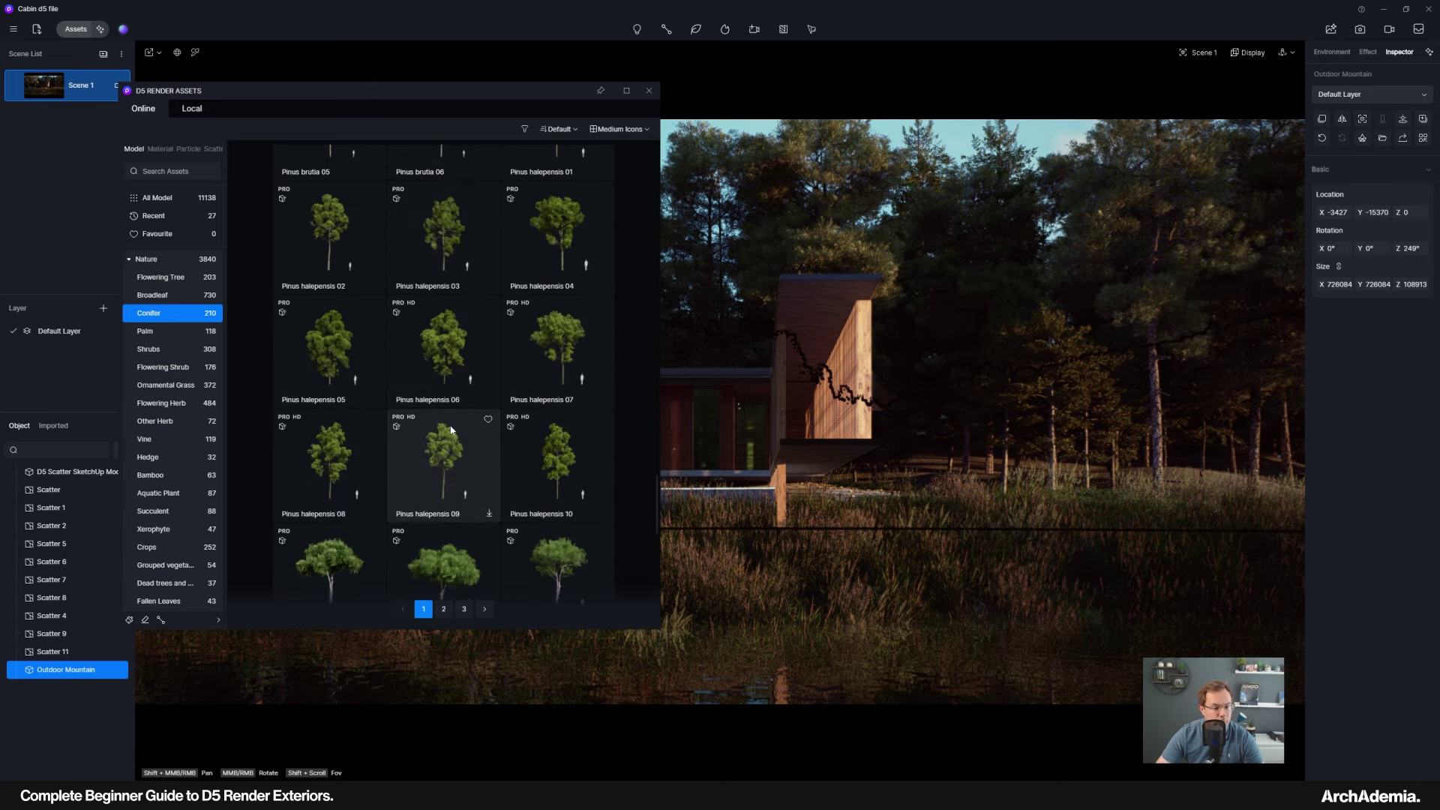
{"action": "scroll", "coordinate": [441, 465], "scroll_direction": "down", "scroll_amount": 6}
{"action": "scroll", "coordinate": [441, 466], "scroll_direction": "down", "scroll_amount": 8}
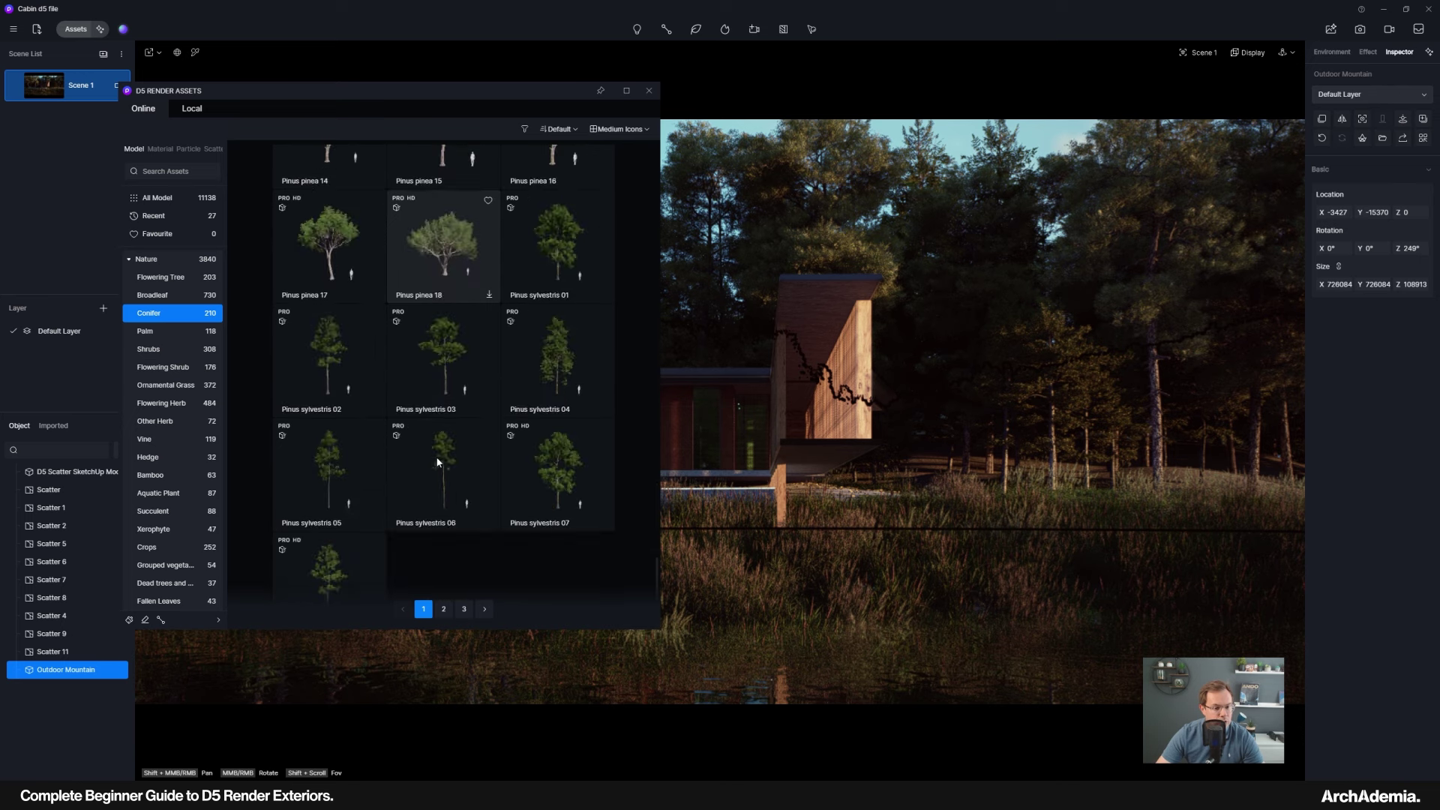
{"action": "scroll", "coordinate": [473, 487], "scroll_direction": "down", "scroll_amount": 2}
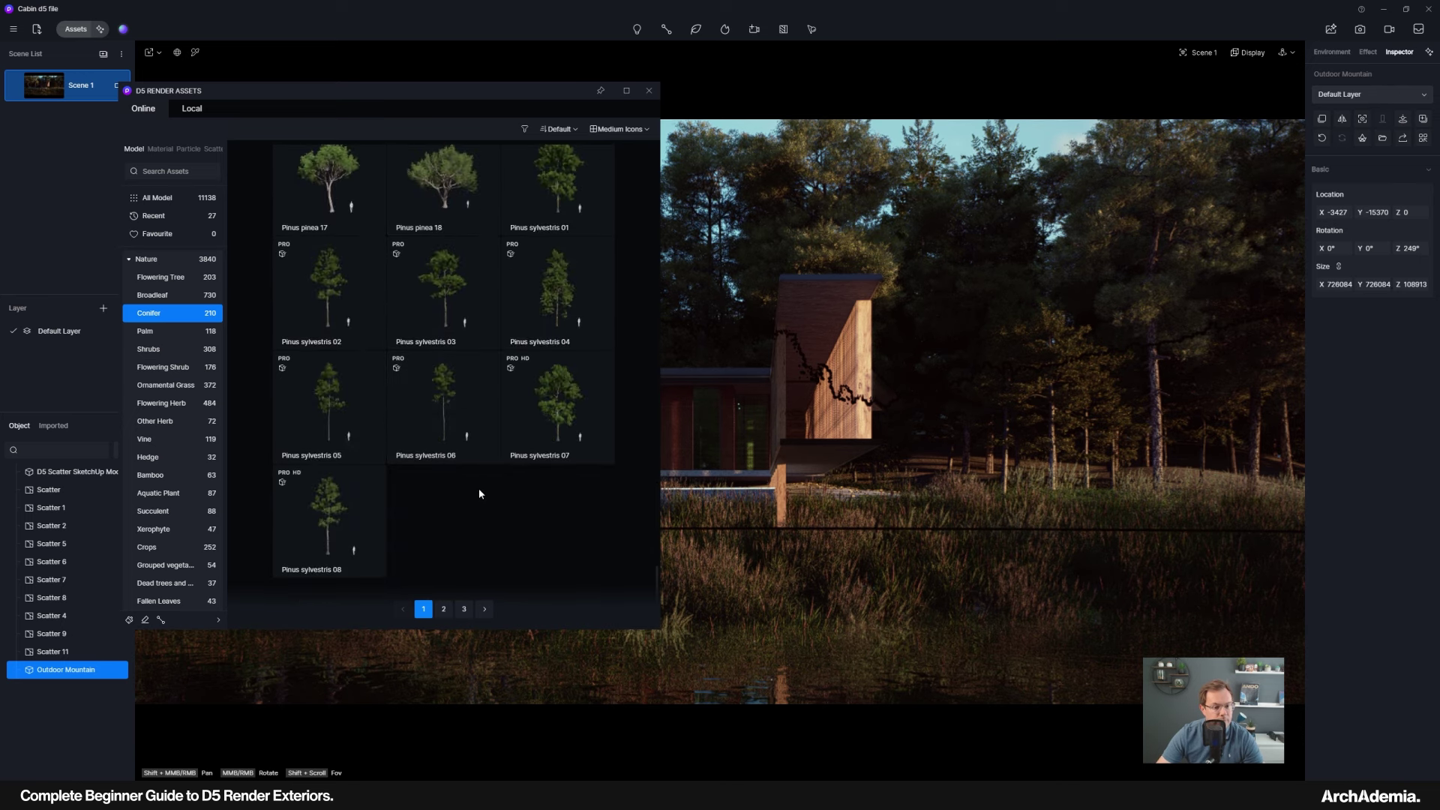
{"action": "scroll", "coordinate": [483, 491], "scroll_direction": "up", "scroll_amount": 1}
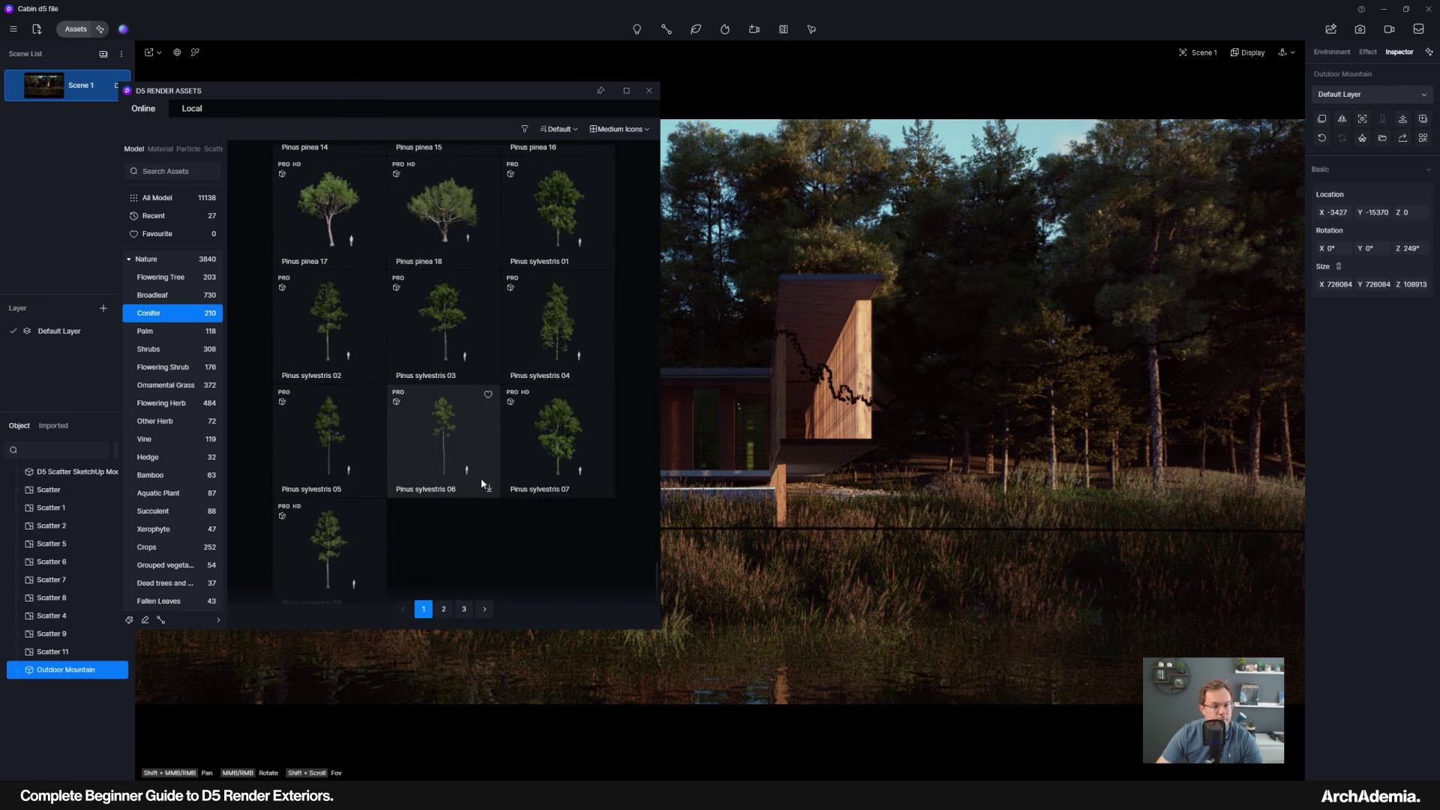
{"action": "left_click", "coordinate": [451, 338]}
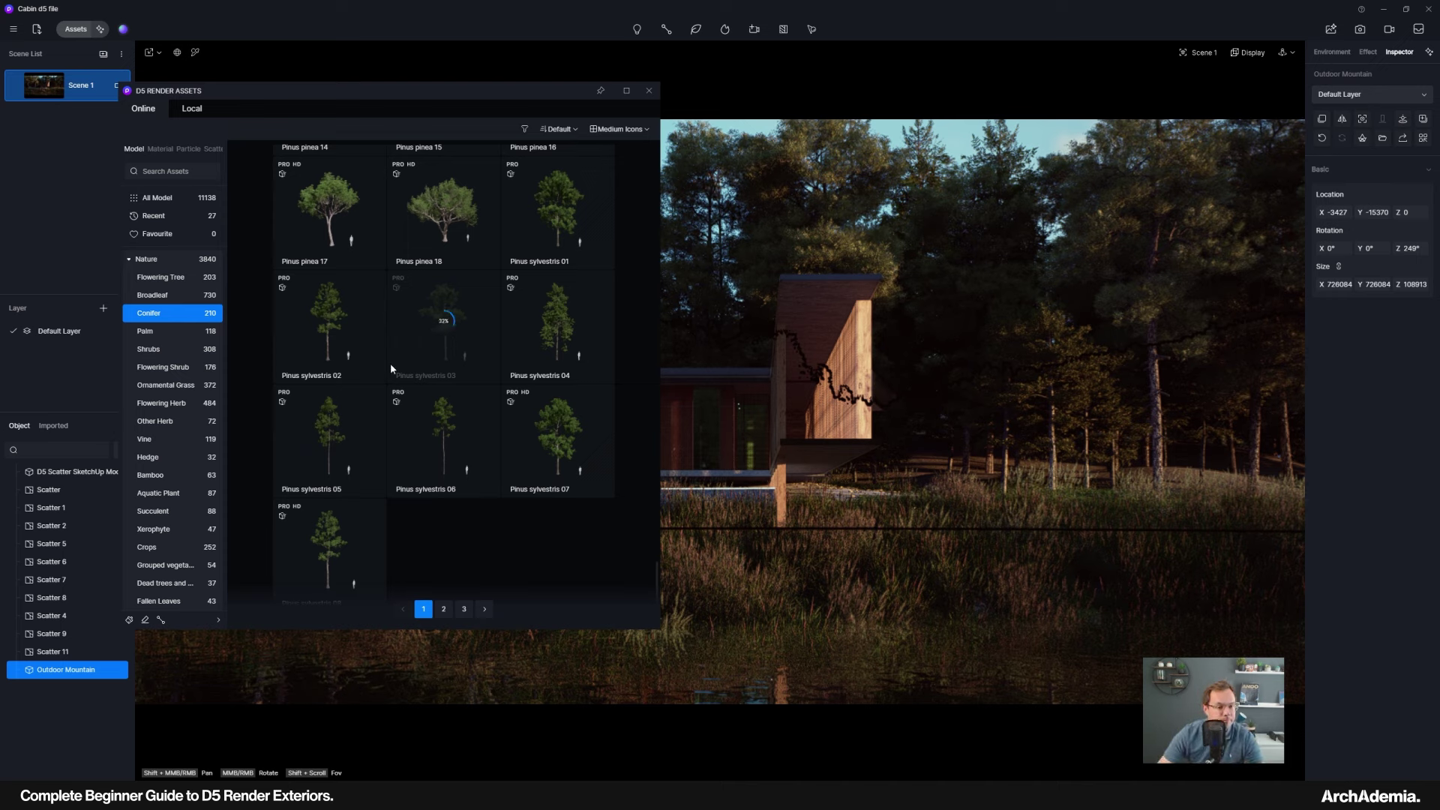
{"action": "left_click", "coordinate": [334, 334]}
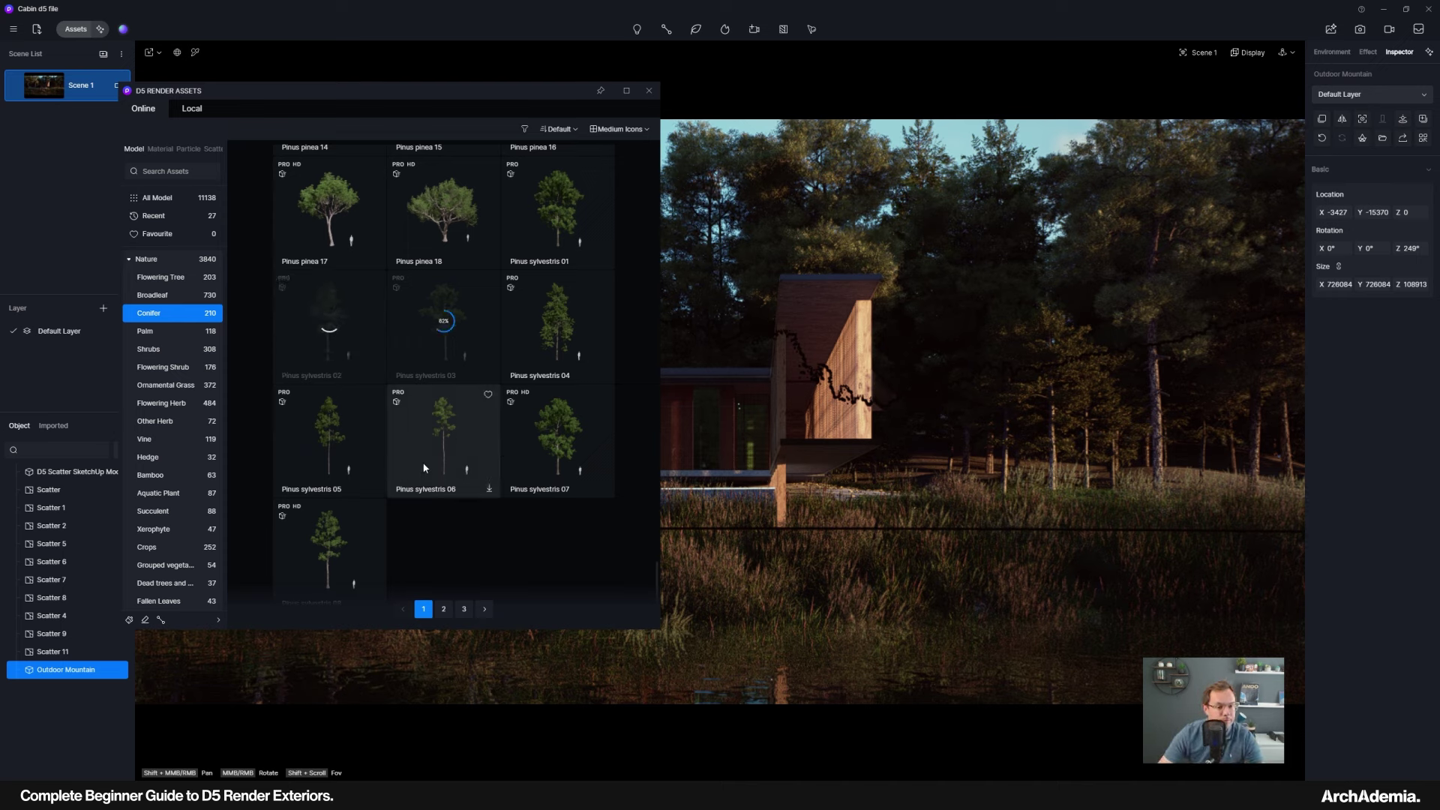
{"action": "left_click", "coordinate": [452, 434]}
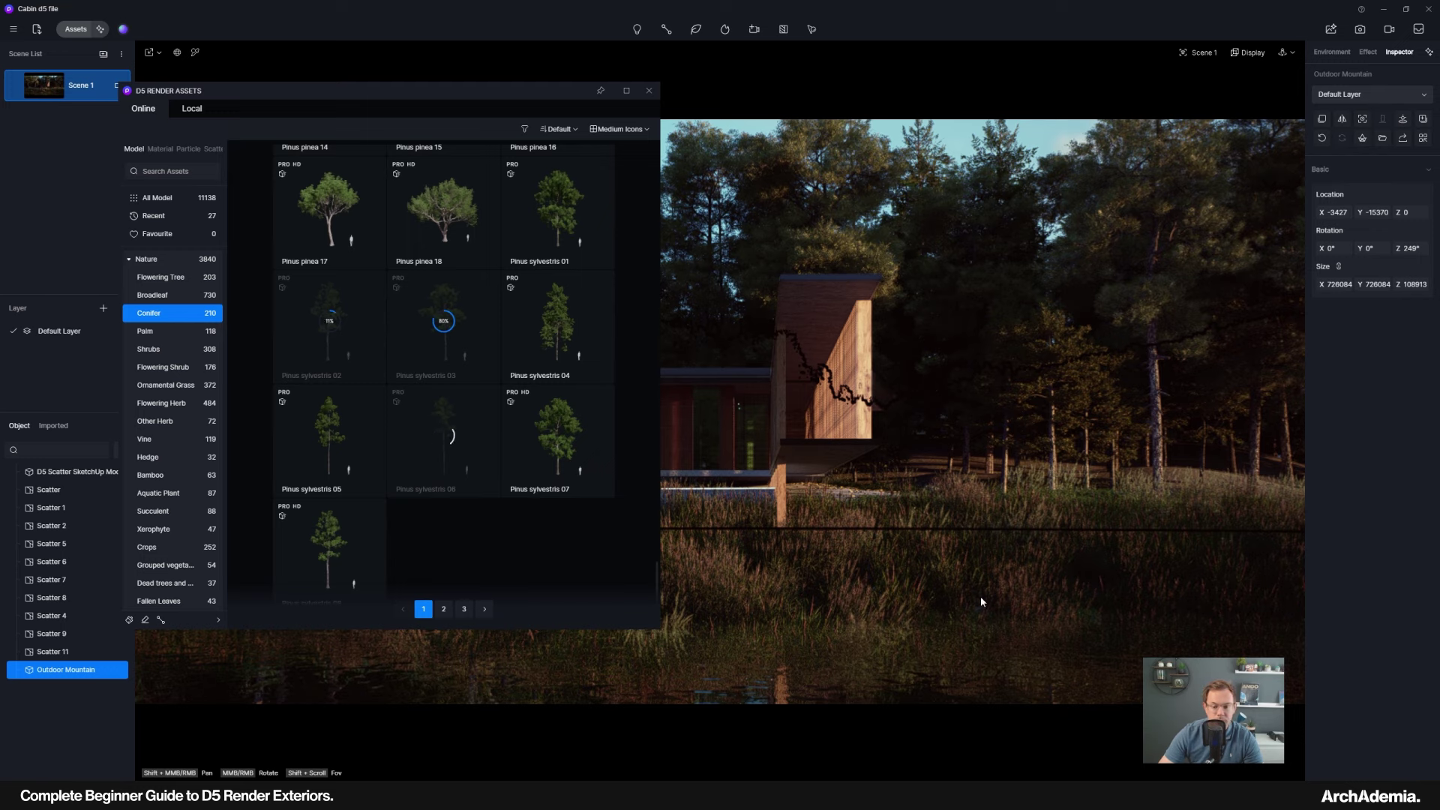
Place one Pinus sylvestris 03 on the grassy bank right of the cabin and scale it to a height of about 22351.
{"action": "left_click_drag", "start_coordinate": [355, 90], "coordinate": [248, 64]}
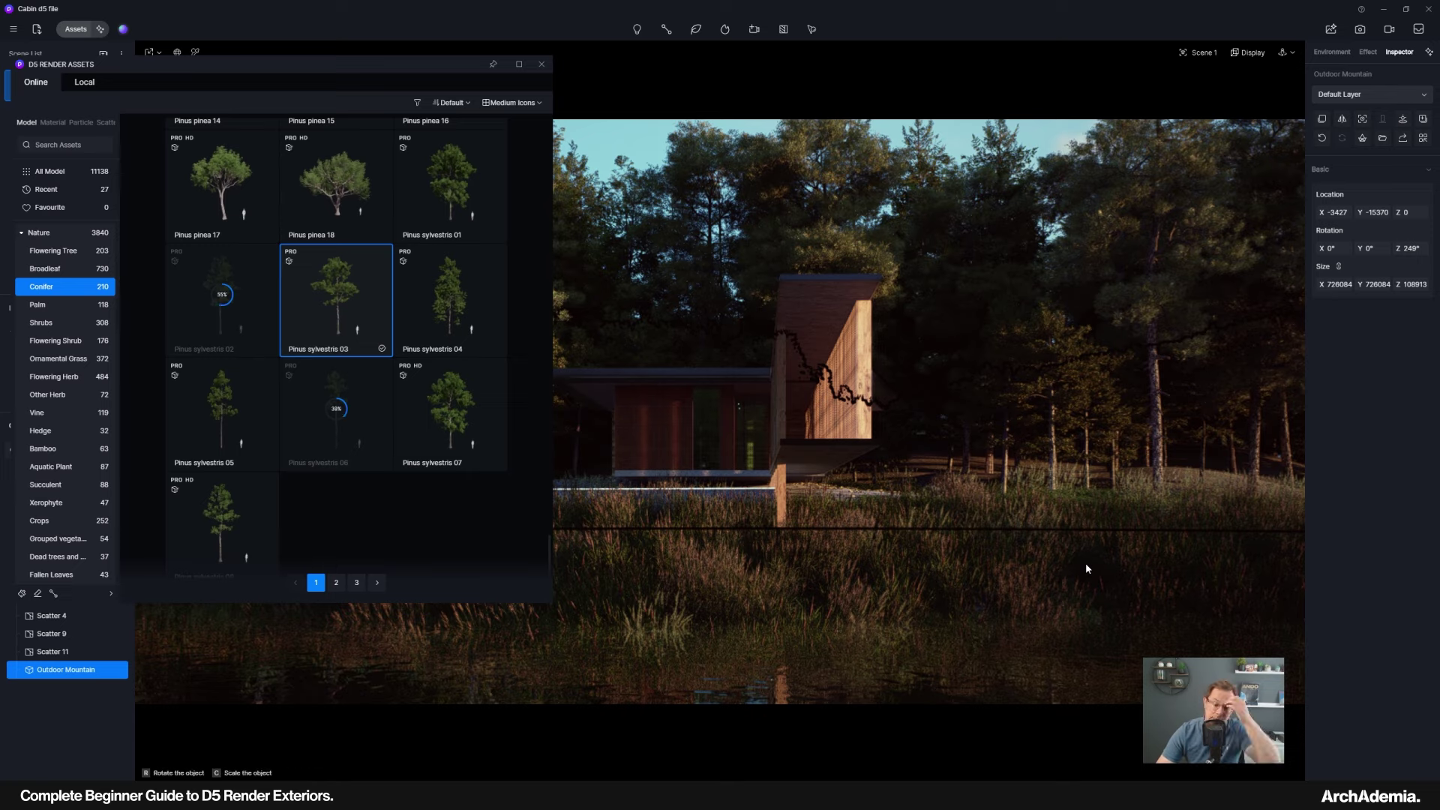
{"action": "left_click", "coordinate": [1060, 575]}
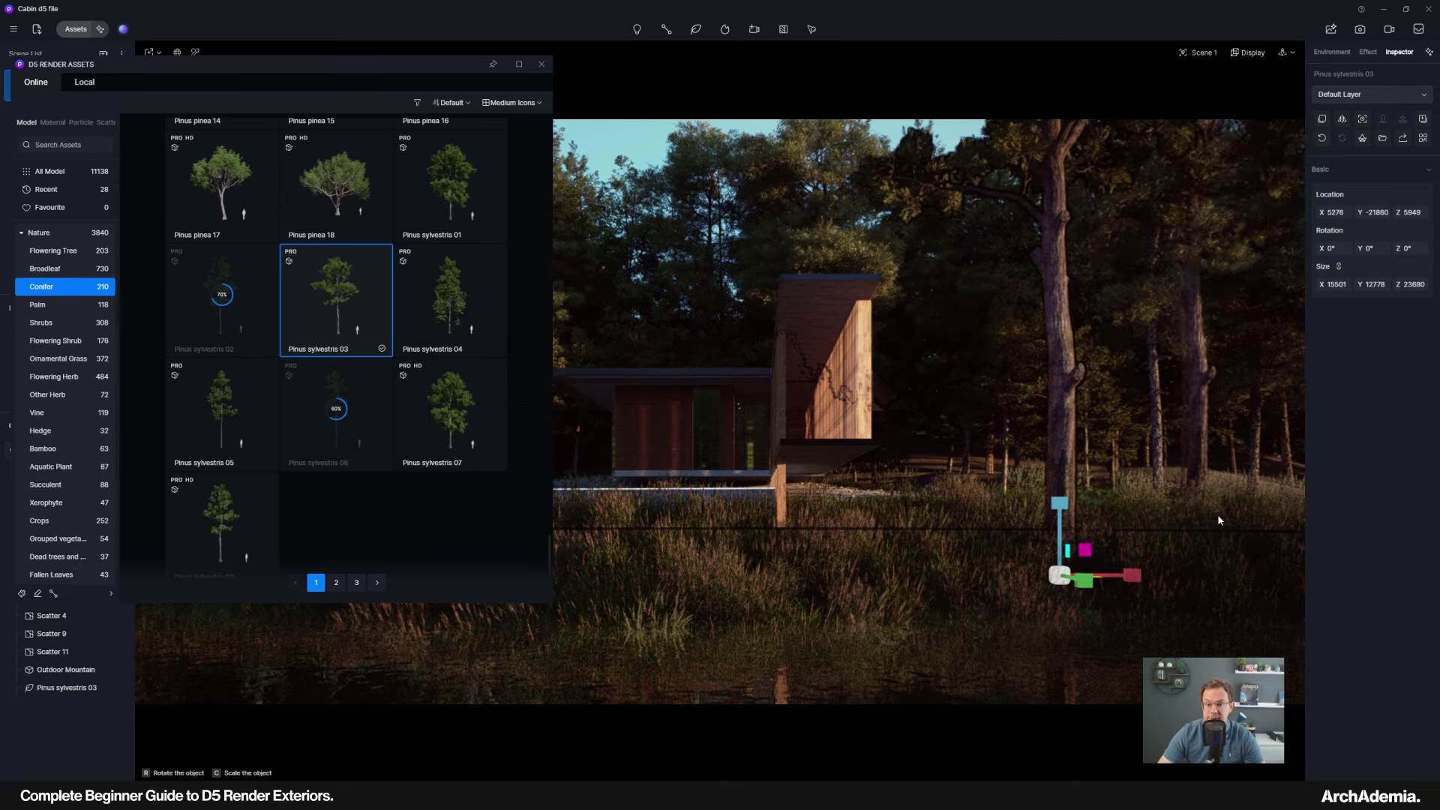
{"action": "key", "text": "Escape"}
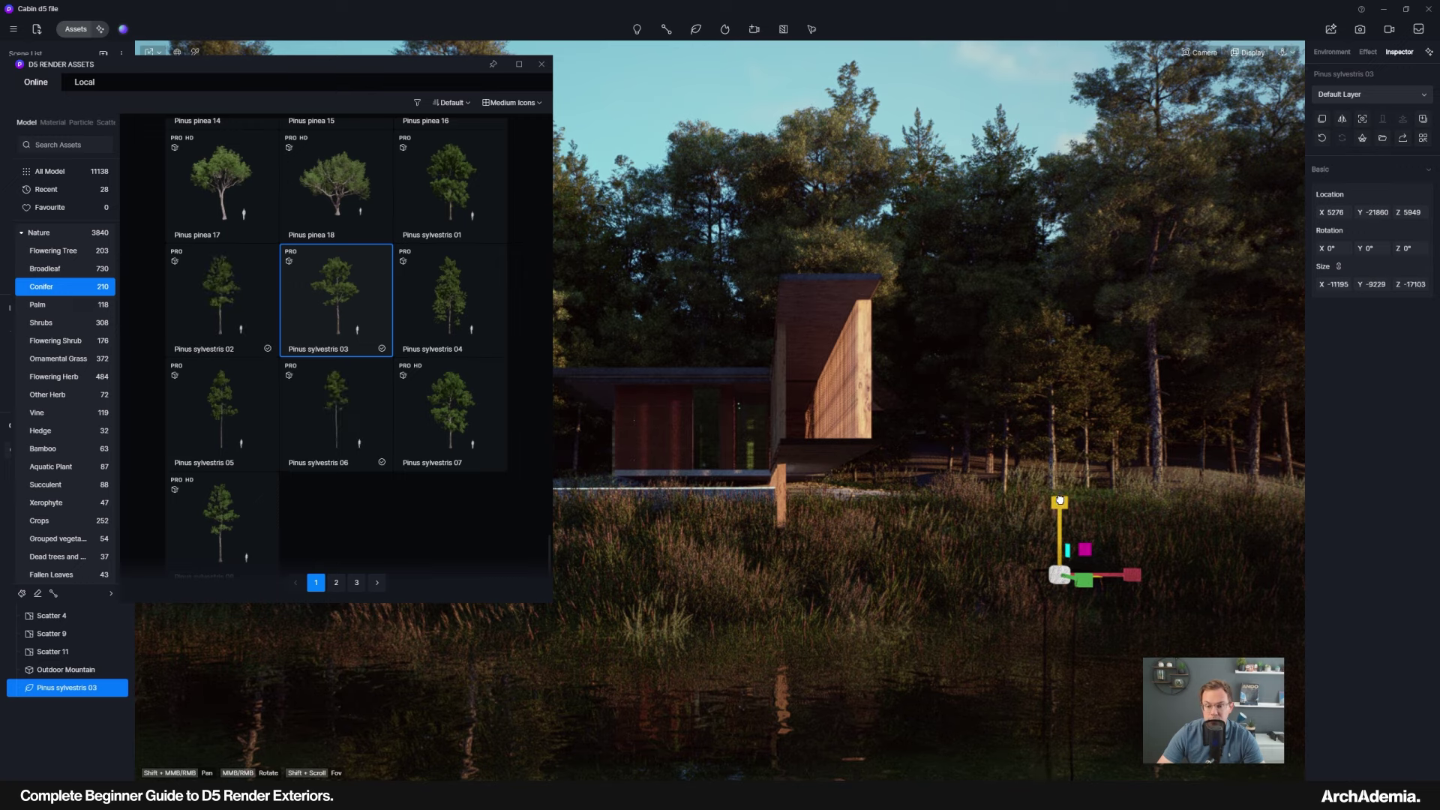
{"action": "left_click_drag", "start_coordinate": [1059, 499], "coordinate": [1047, 432]}
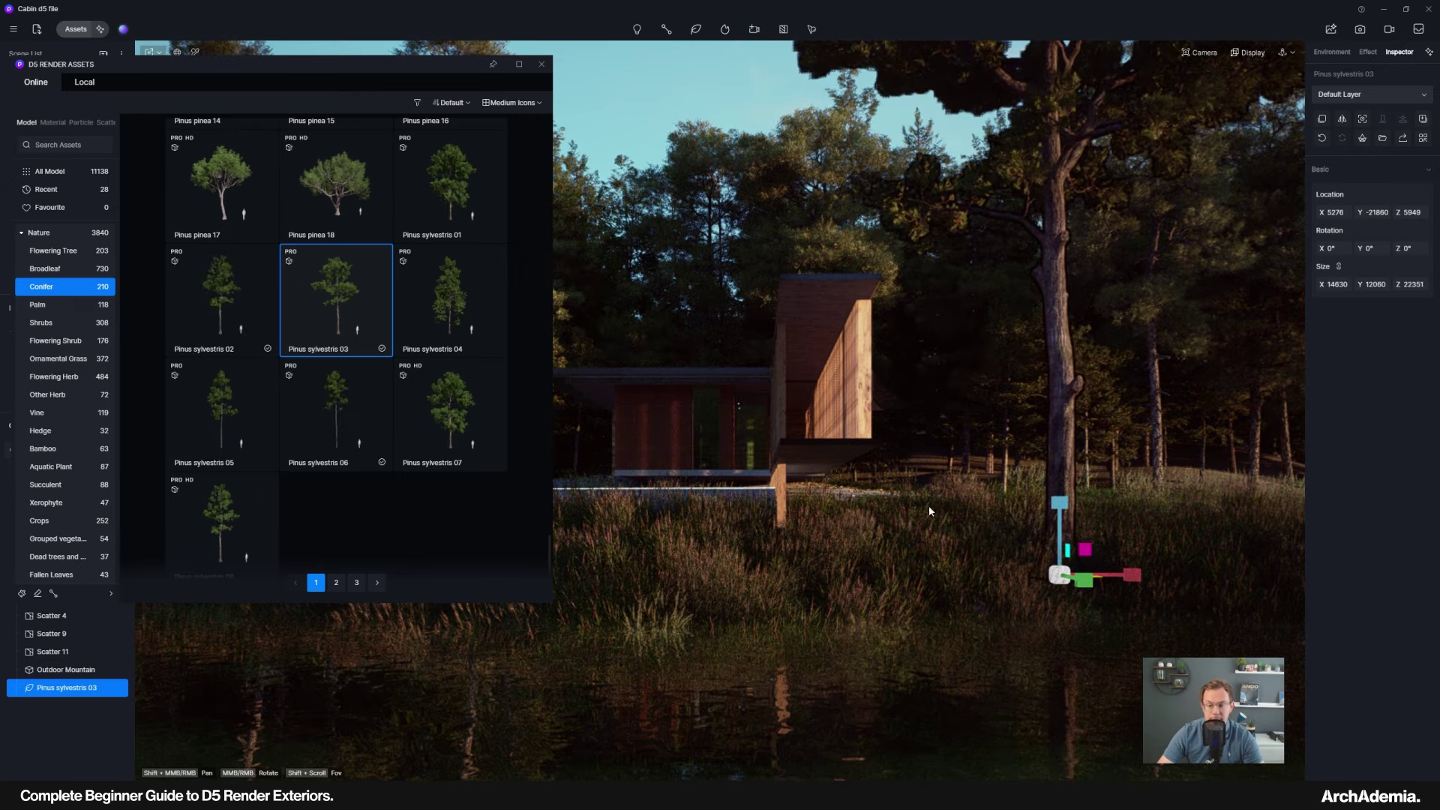
Place one Pinus sylvestris 06 on the bank in front of the cabin and scale it to a height of about 19359.
{"action": "left_click_drag", "start_coordinate": [393, 66], "coordinate": [254, 51]}
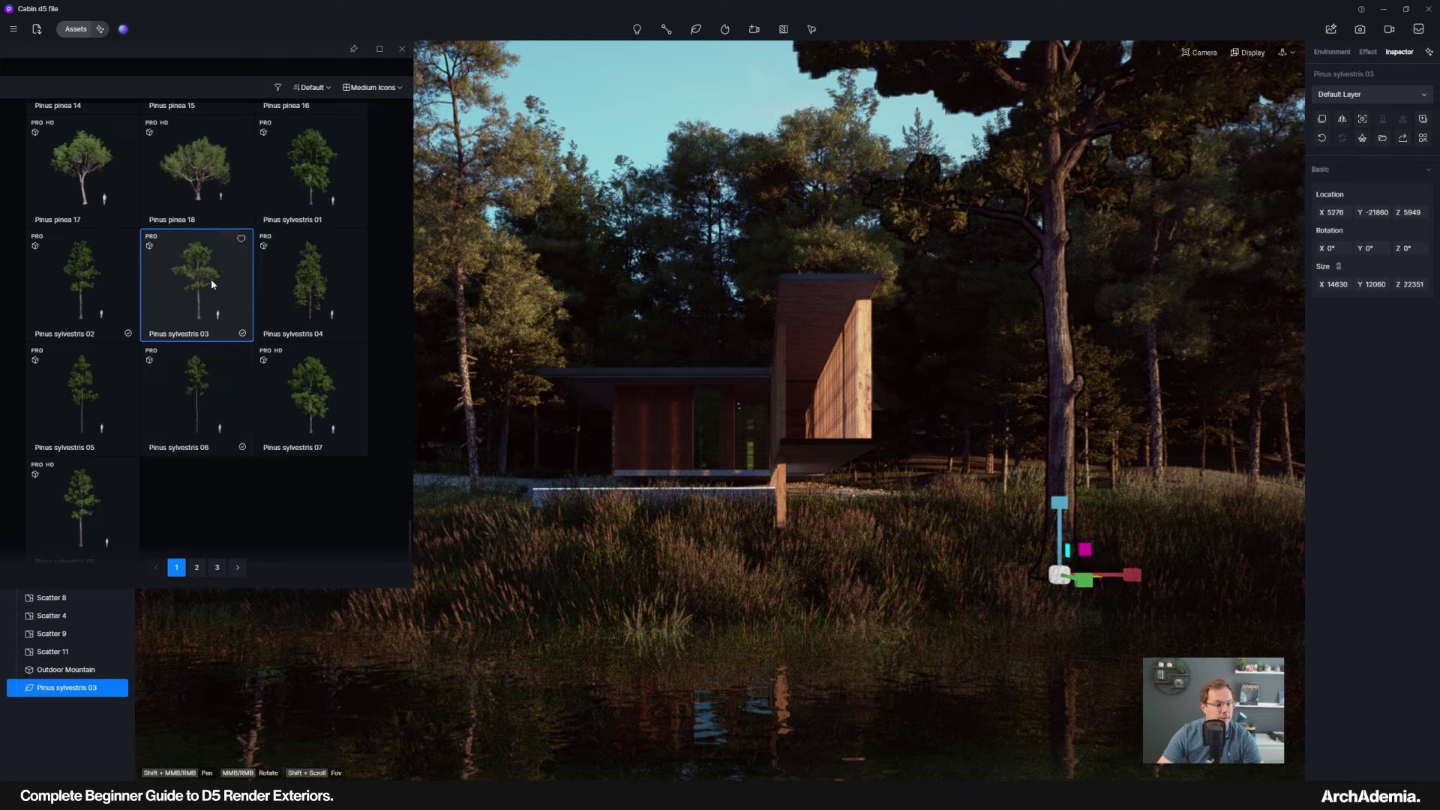
{"action": "left_click", "coordinate": [195, 399]}
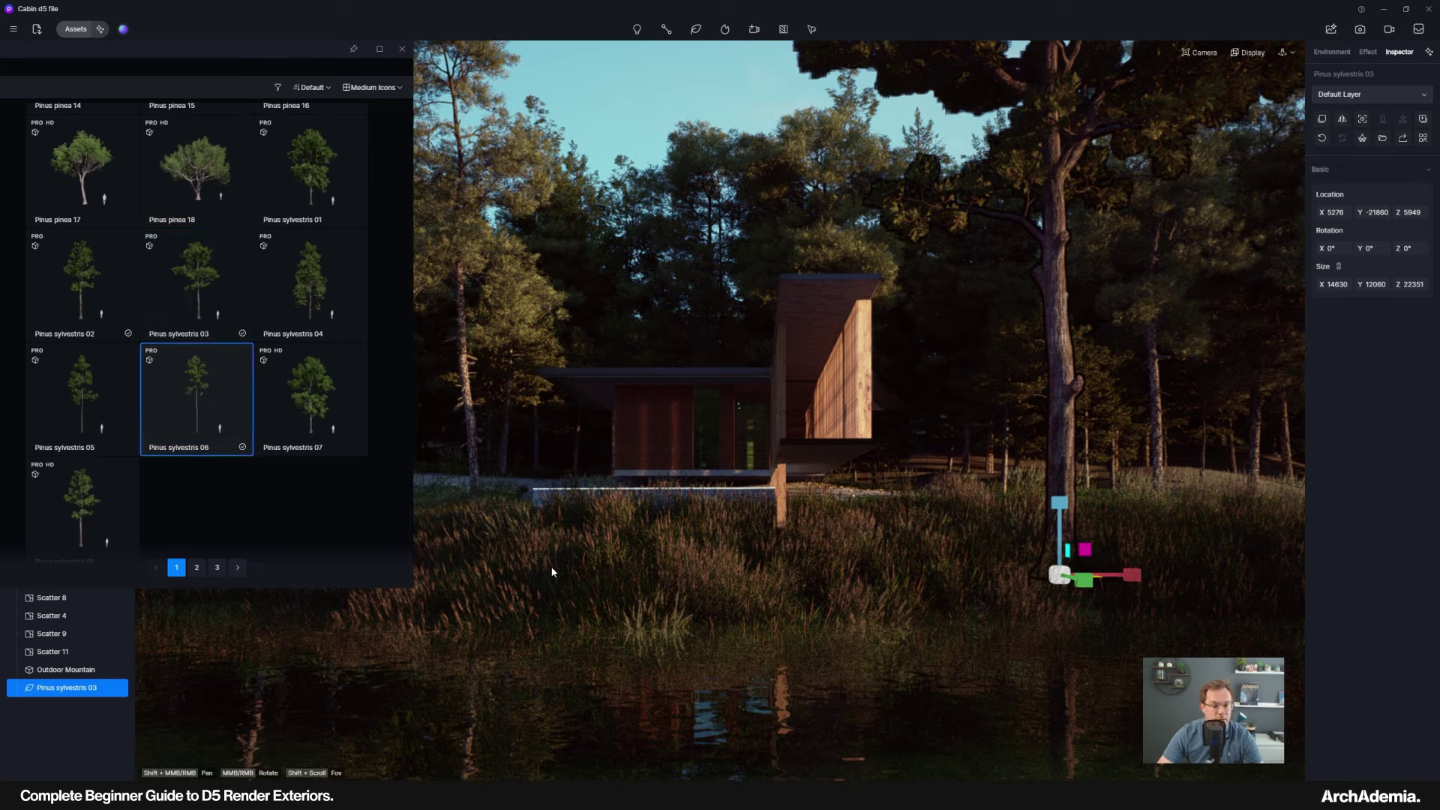
{"action": "left_click", "coordinate": [661, 571]}
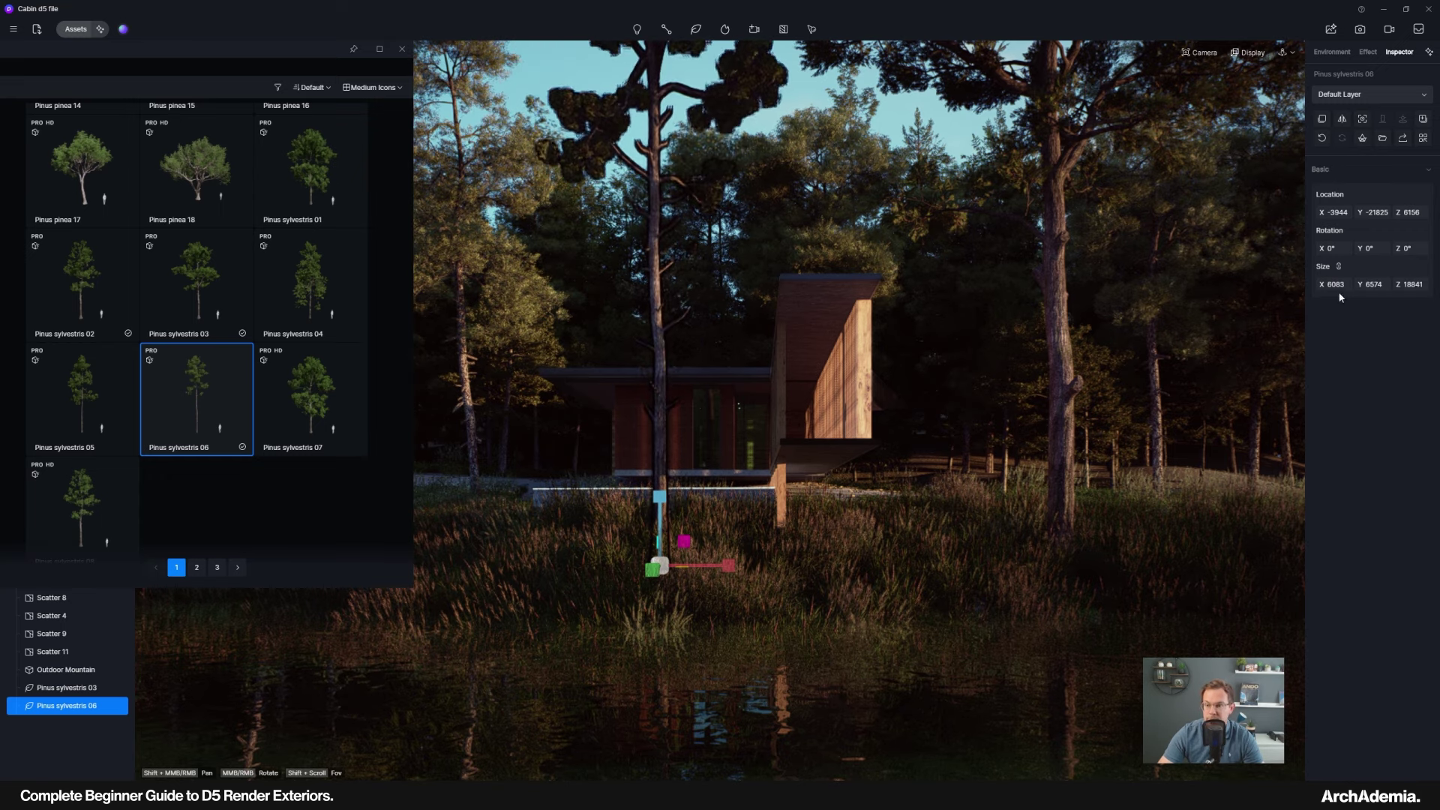
{"action": "left_click_drag", "start_coordinate": [1349, 282], "coordinate": [1368, 282]}
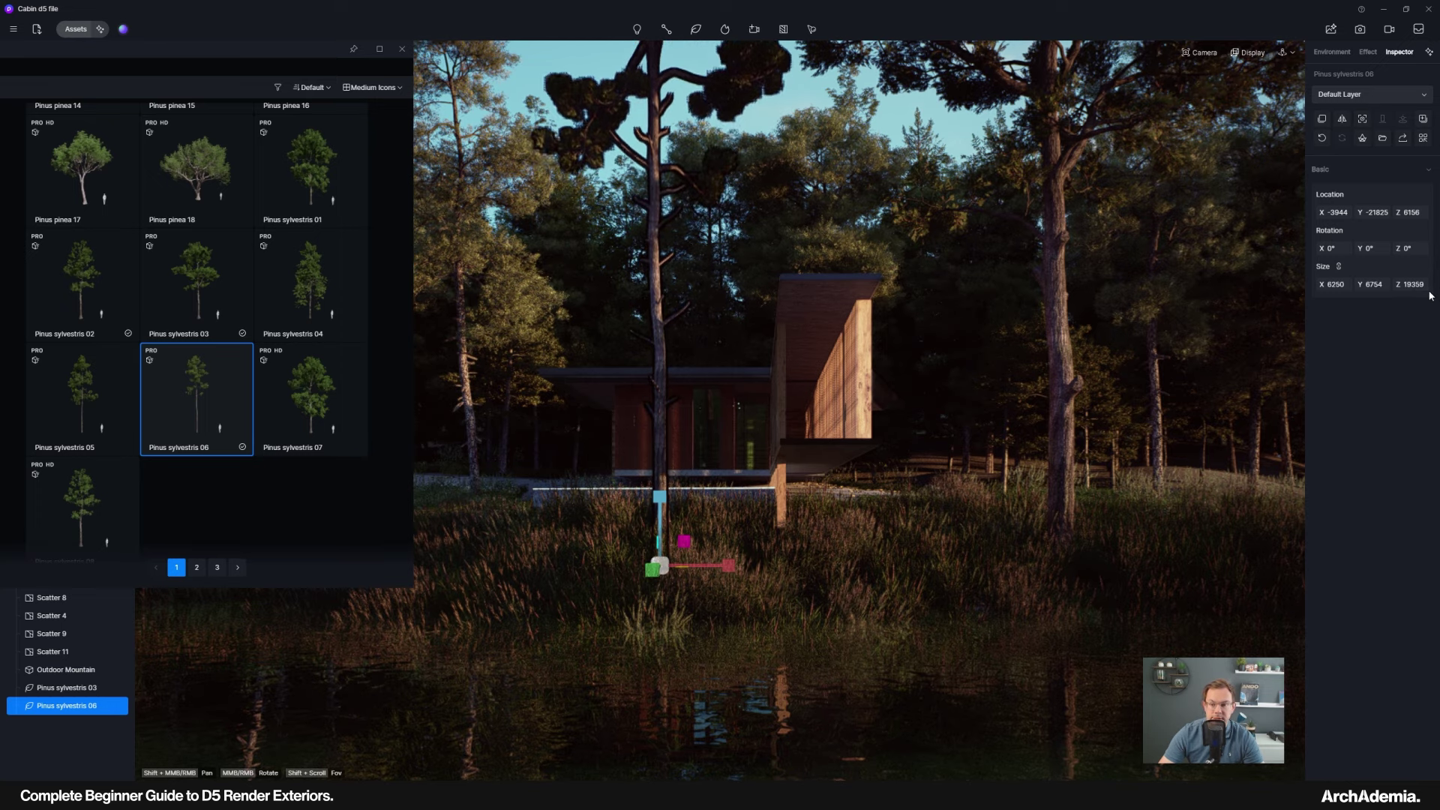
Place one Pinus sylvestris 02 on the bank well to the left of the cabin and close the asset library.
{"action": "left_click_drag", "start_coordinate": [240, 89], "coordinate": [811, 111]}
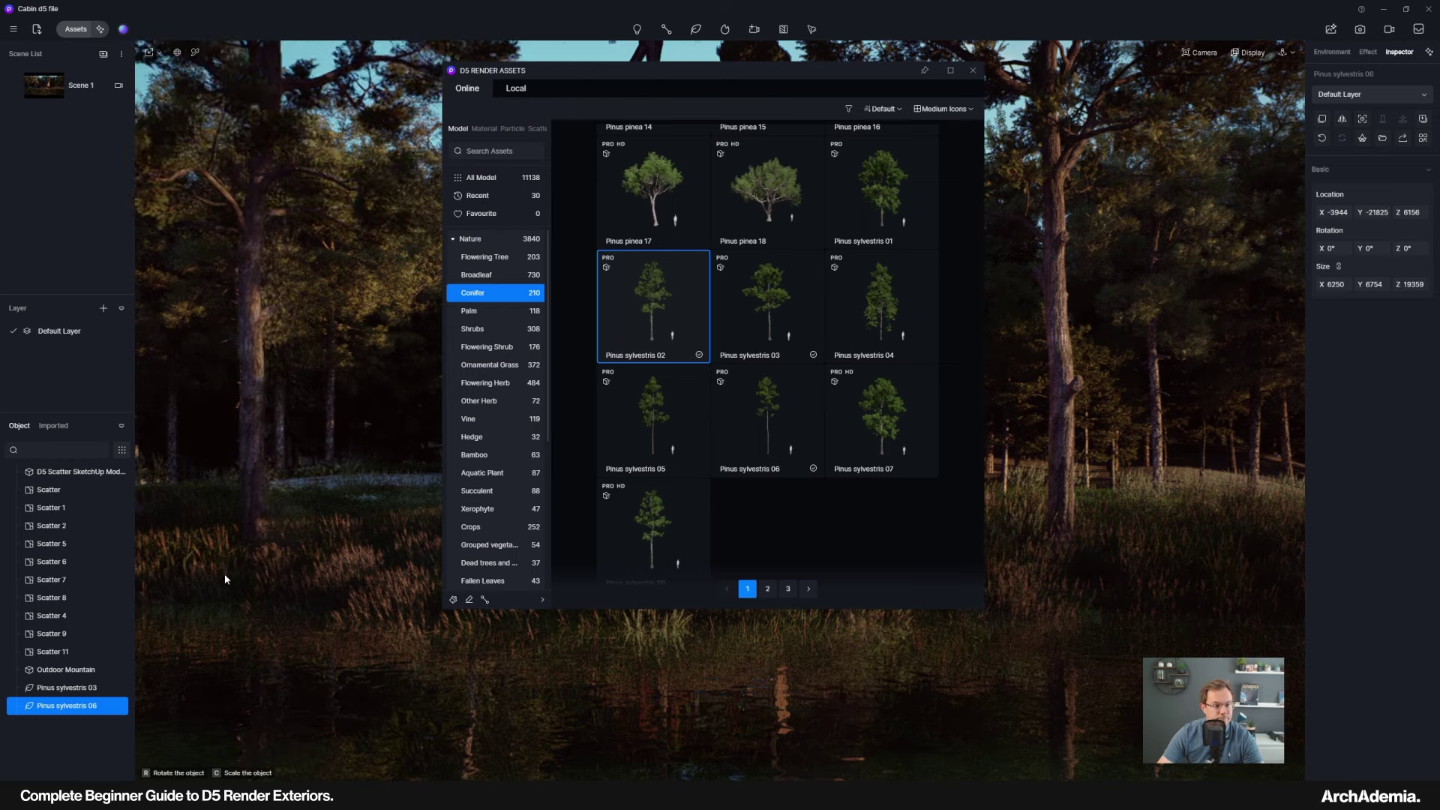
{"action": "left_click", "coordinate": [268, 584]}
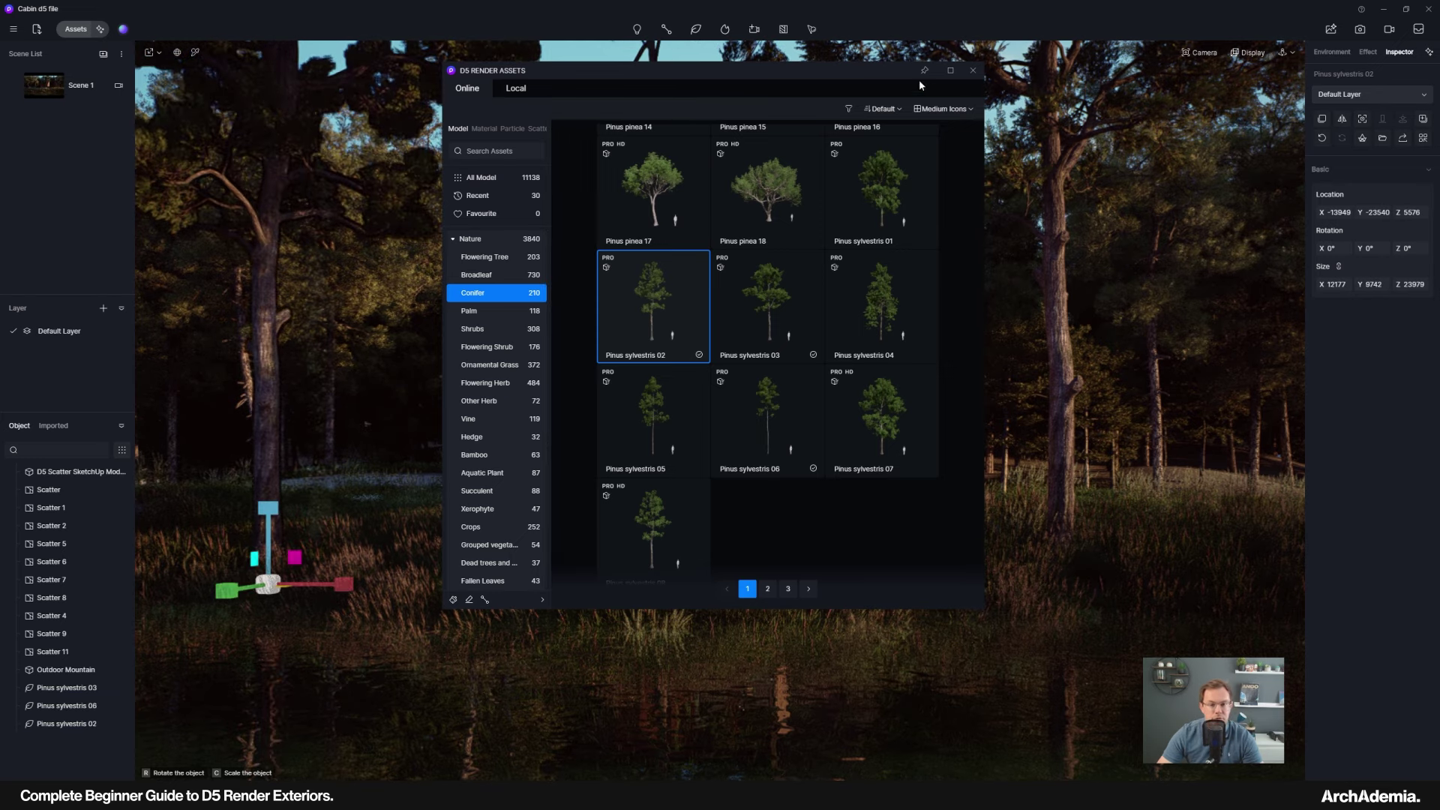
{"action": "left_click", "coordinate": [973, 71]}
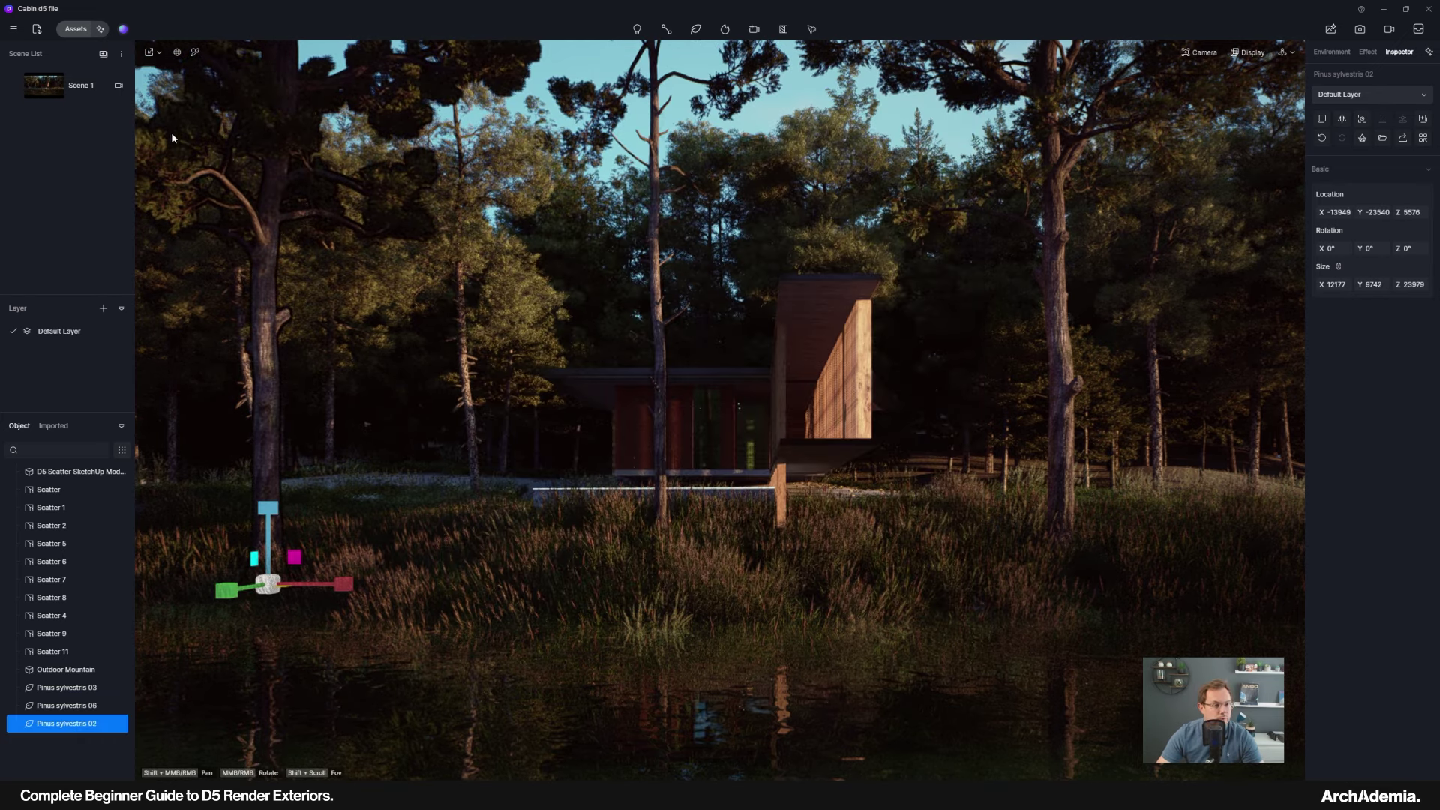
Move Pinus sylvestris 02 down and outward along the bank to about X -15036, Y -24039, Z 4883.
{"action": "left_click", "coordinate": [160, 52]}
{"action": "left_click", "coordinate": [180, 73]}
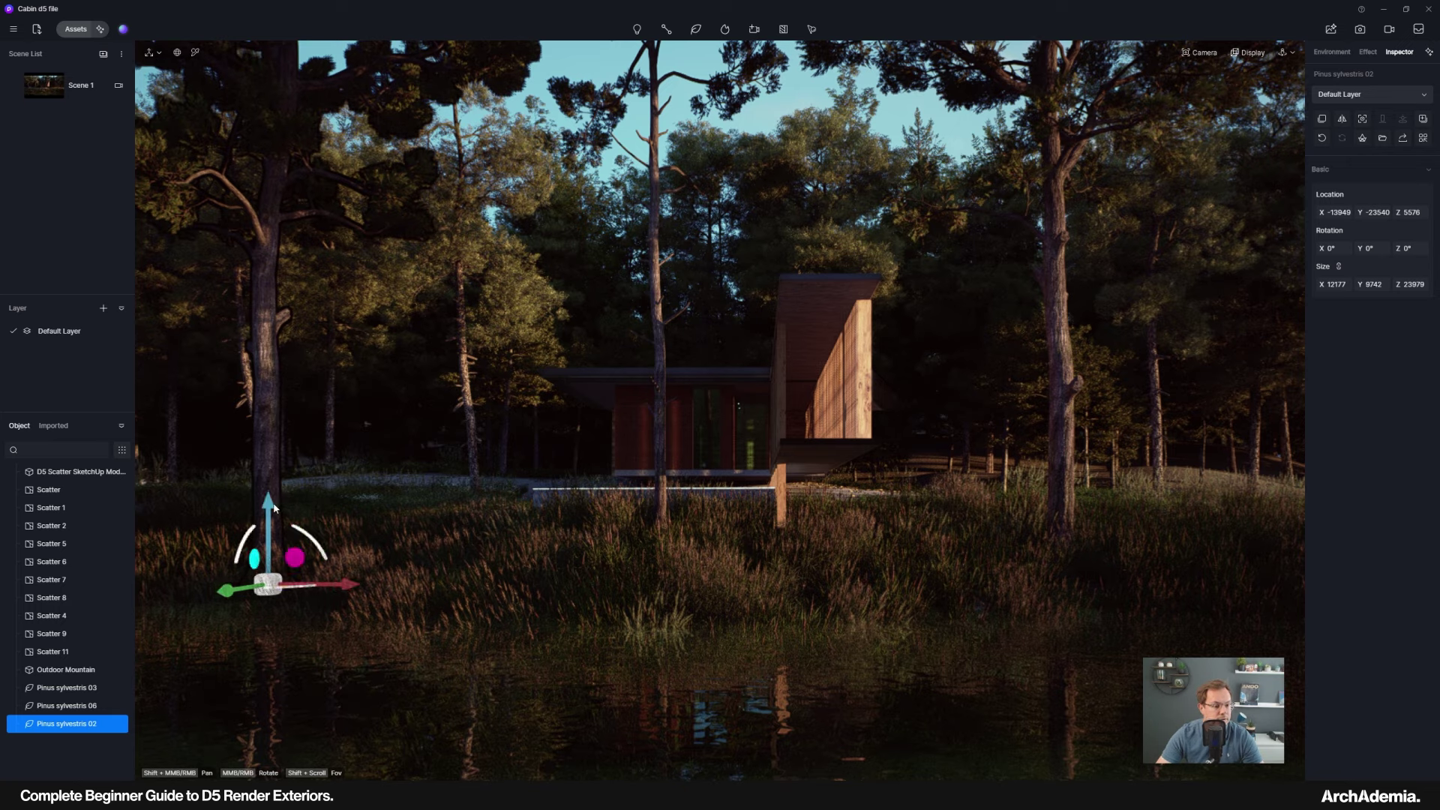
{"action": "mouse_move", "coordinate": [269, 514]}
{"action": "left_mouse_down"}
{"action": "mouse_move", "coordinate": [263, 598]}
{"action": "mouse_move", "coordinate": [258, 536]}
{"action": "left_mouse_up"}
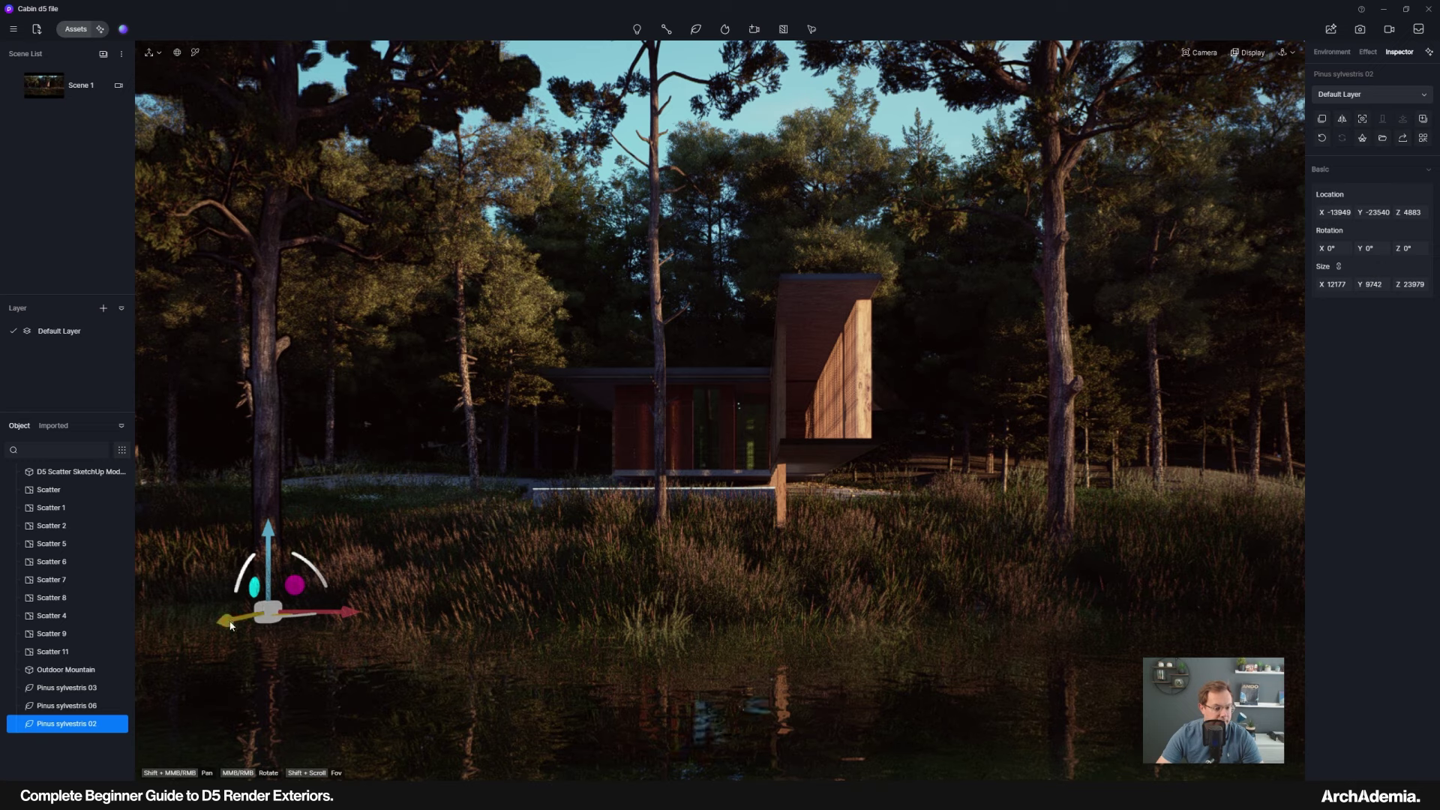
{"action": "left_click_drag", "start_coordinate": [237, 617], "coordinate": [244, 614]}
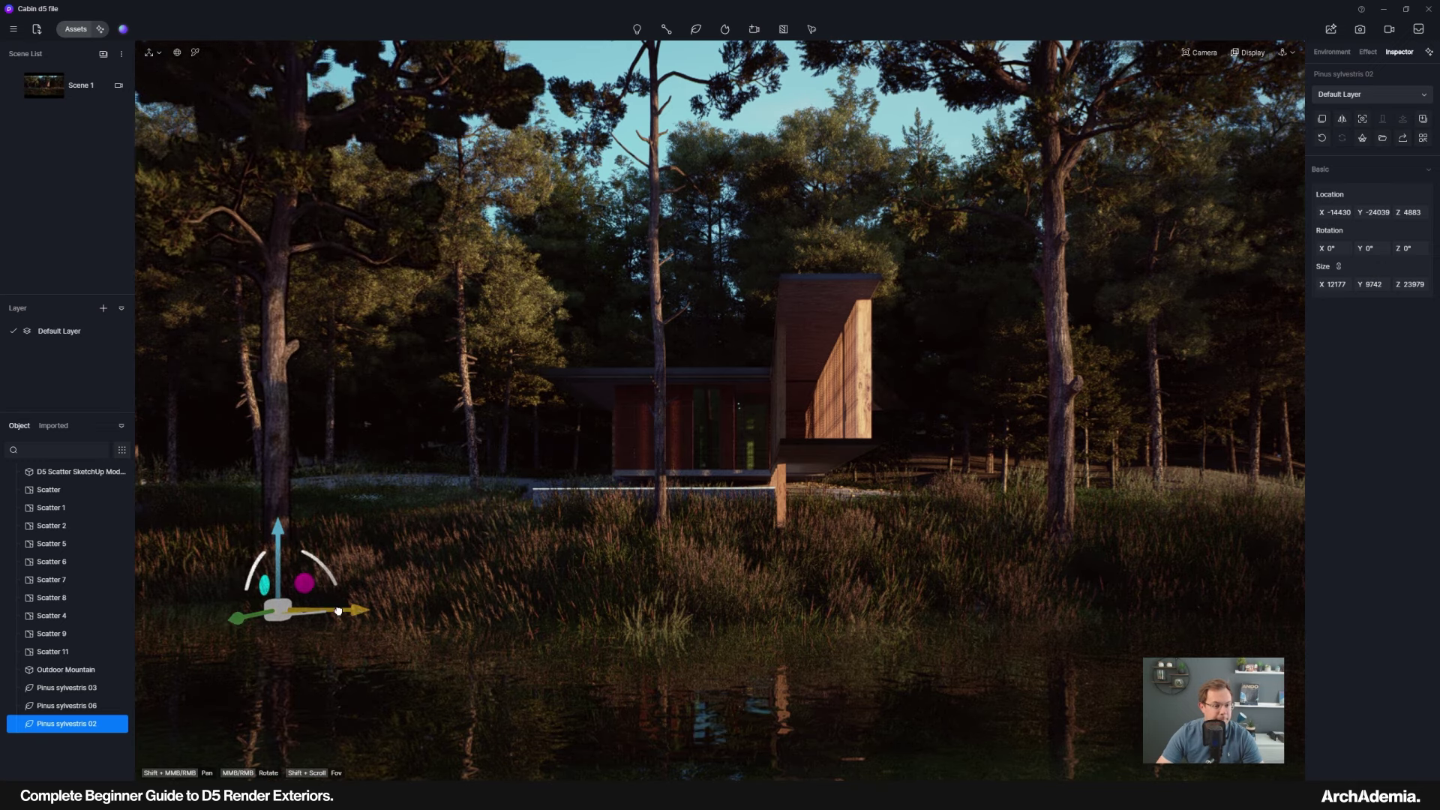
{"action": "left_click_drag", "start_coordinate": [339, 610], "coordinate": [296, 611]}
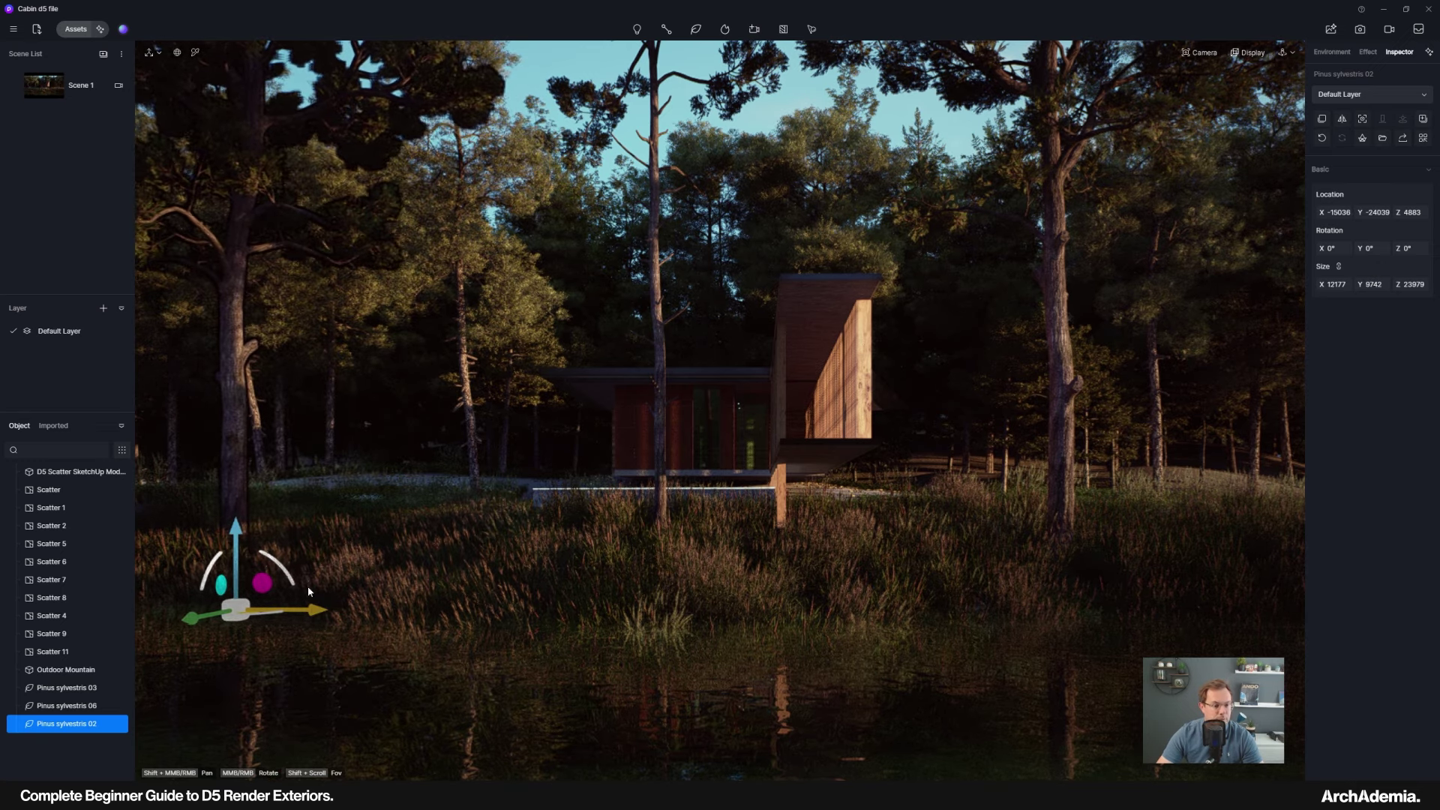
Lower Pinus sylvestris 03 slightly into the grass and shift Pinus sylvestris 06 a little to the left in front of the cabin.
{"action": "left_click", "coordinate": [1068, 395]}
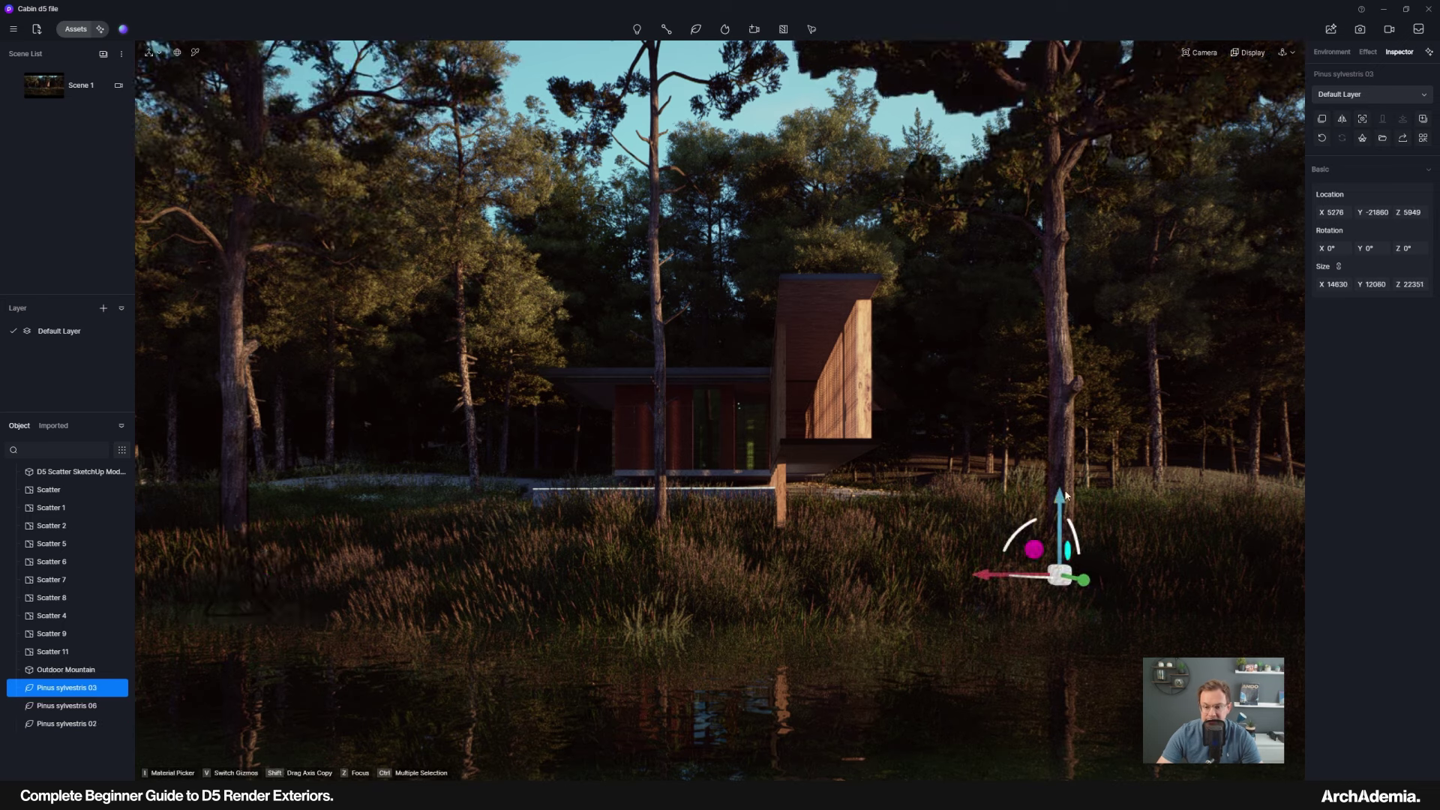
{"action": "left_click_drag", "start_coordinate": [1062, 502], "coordinate": [1059, 519]}
{"action": "left_click", "coordinate": [660, 466]}
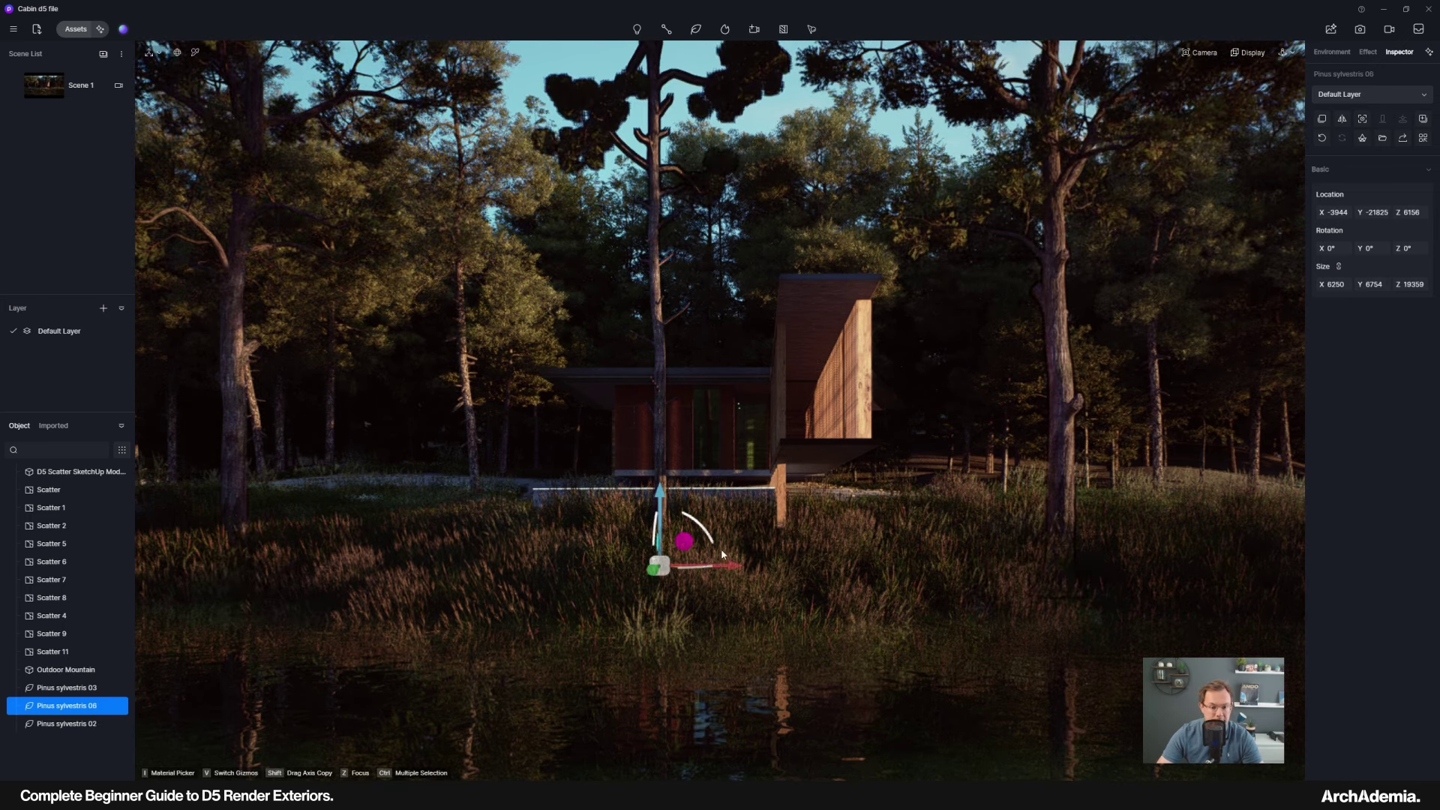
{"action": "mouse_move", "coordinate": [736, 567]}
{"action": "left_mouse_down"}
{"action": "mouse_move", "coordinate": [662, 568]}
{"action": "mouse_move", "coordinate": [716, 574]}
{"action": "left_mouse_up"}
Copy Pinus sylvestris 06 to the left of the cabin at about X -9434 and scale the copy to a height of about 16487.
{"action": "left_click_drag", "start_coordinate": [639, 501], "coordinate": [403, 591]}
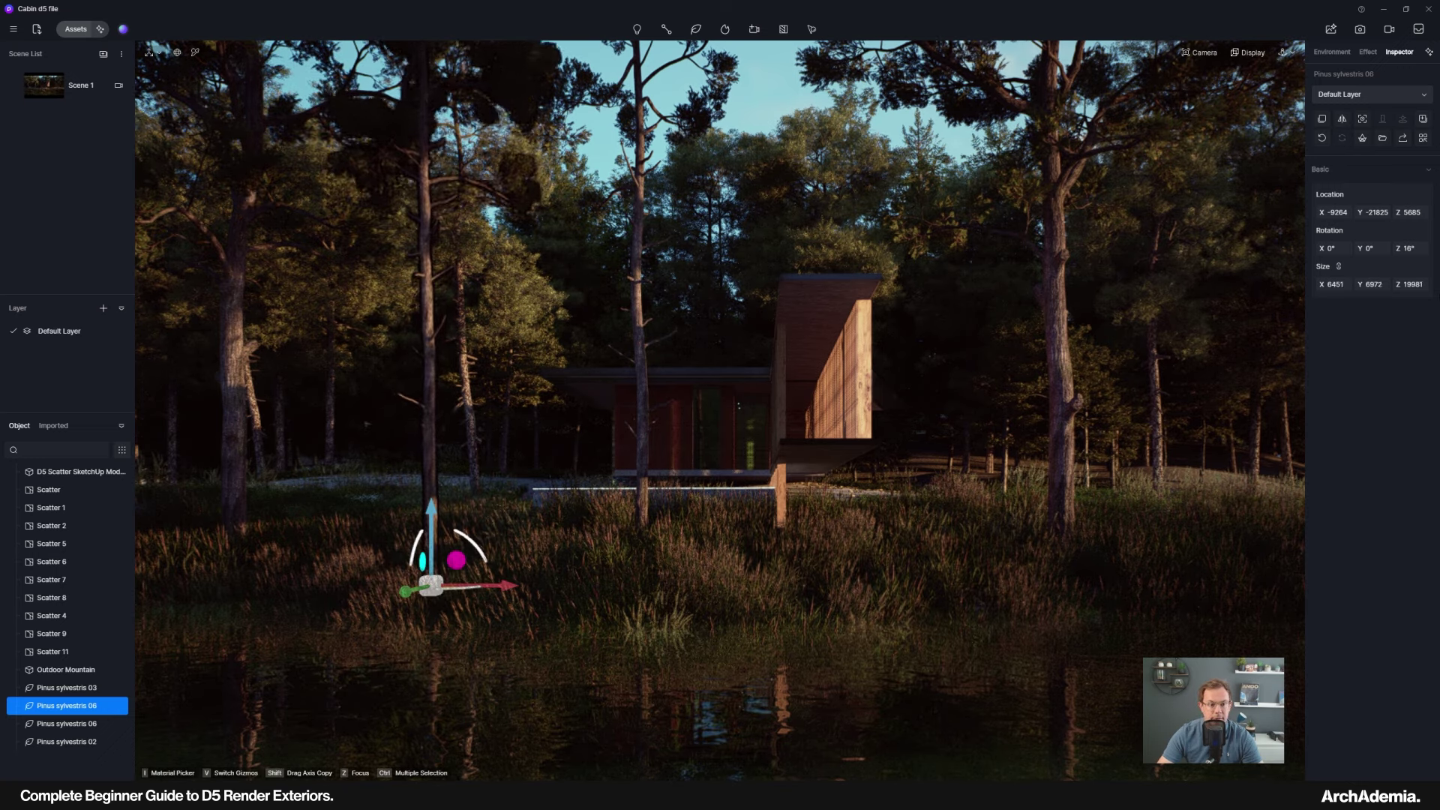
{"action": "left_click_drag", "start_coordinate": [1410, 284], "coordinate": [1392, 302]}
{"action": "left_click_drag", "start_coordinate": [661, 367], "coordinate": [803, 357]}
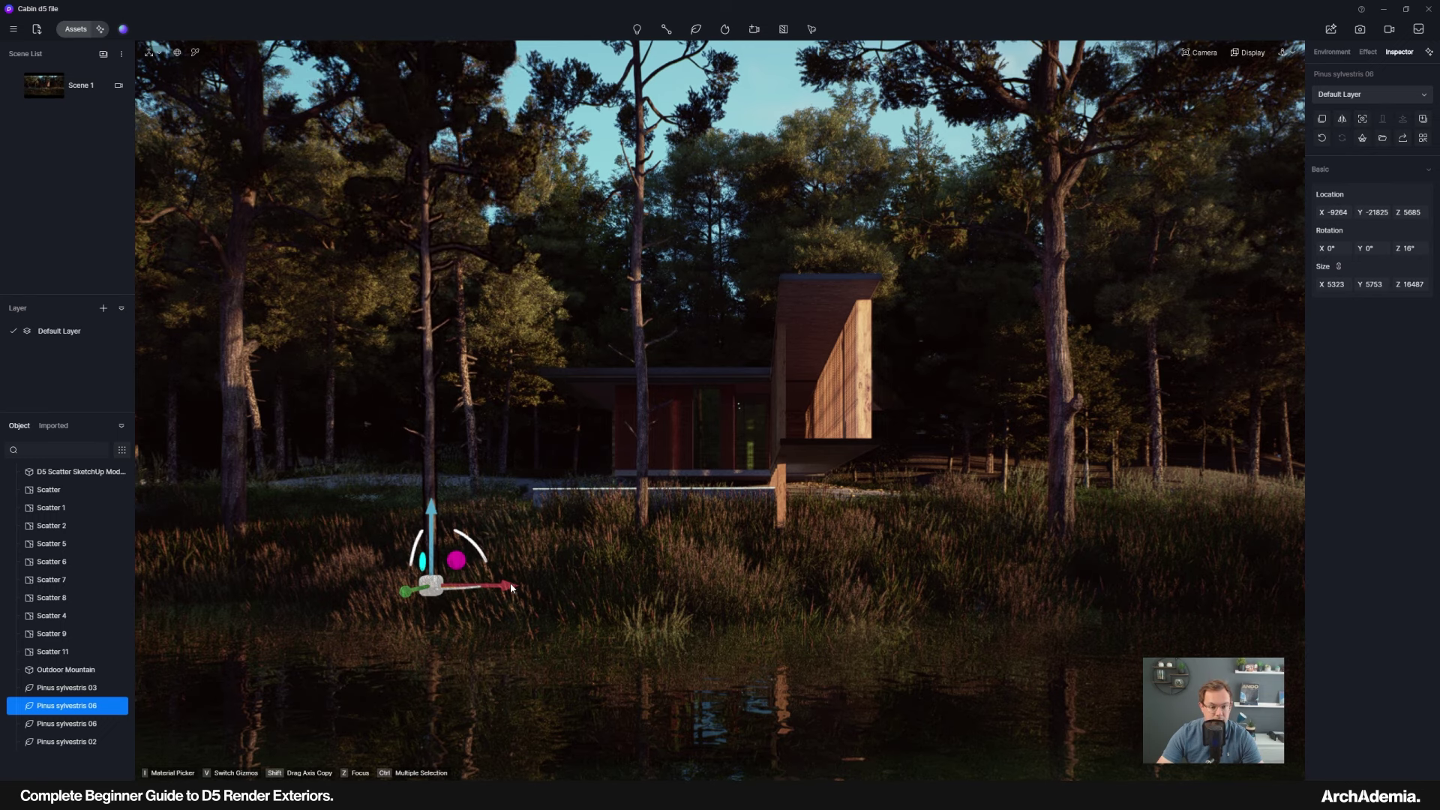
{"action": "left_click_drag", "start_coordinate": [507, 585], "coordinate": [501, 585]}
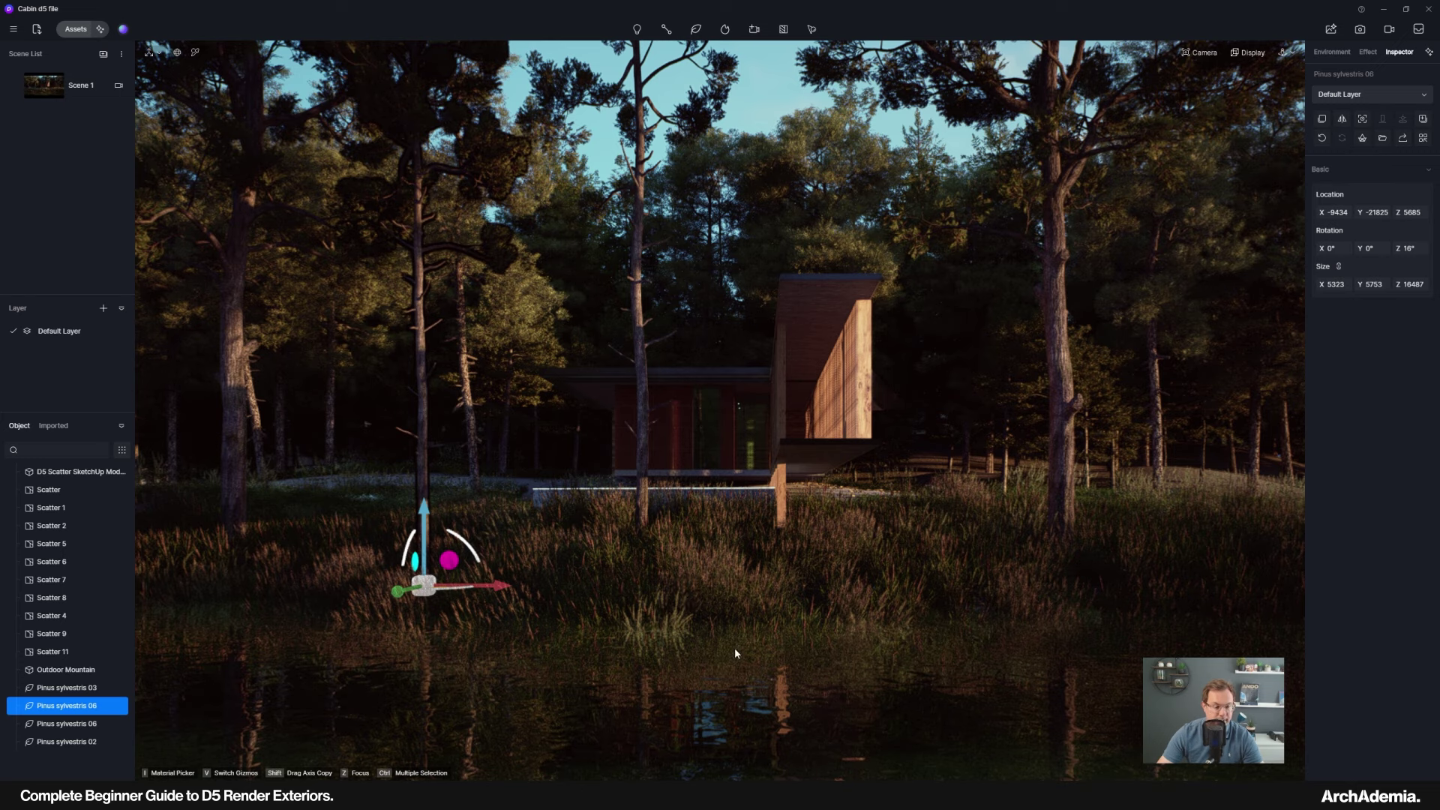
Create a new scatter area from the lake material in the foreground.
{"action": "left_click", "coordinate": [814, 28]}
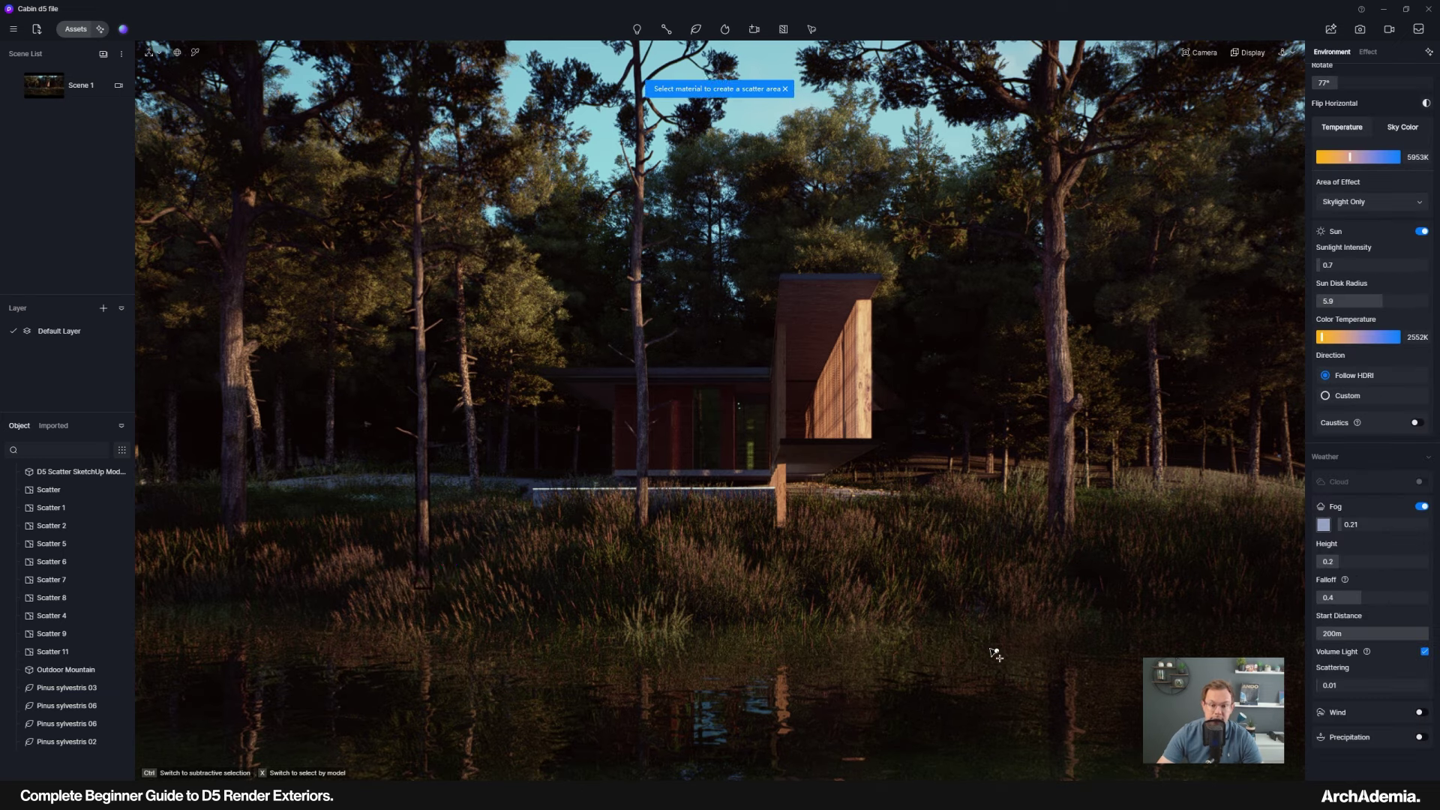
{"action": "left_click", "coordinate": [870, 750]}
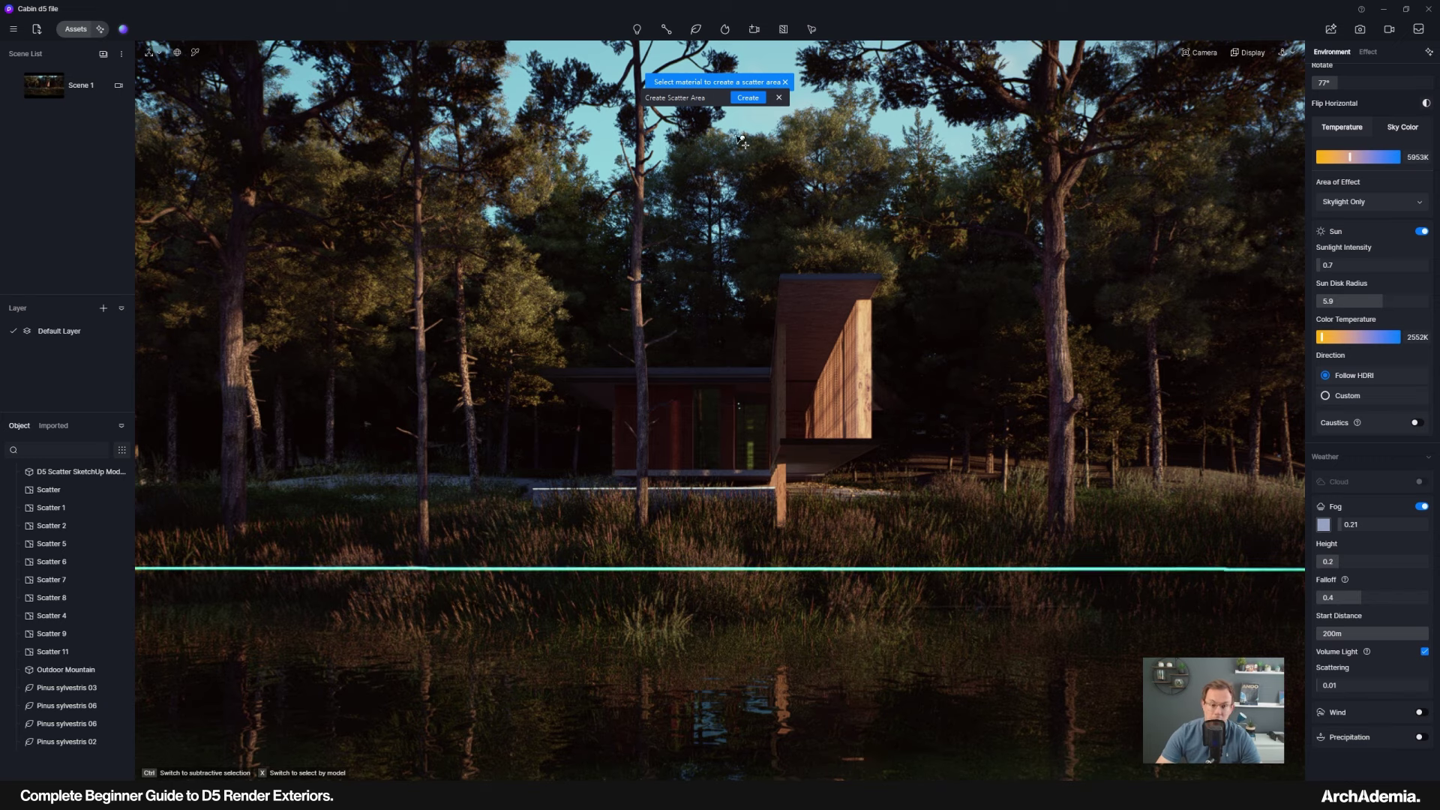
{"action": "left_click", "coordinate": [748, 97]}
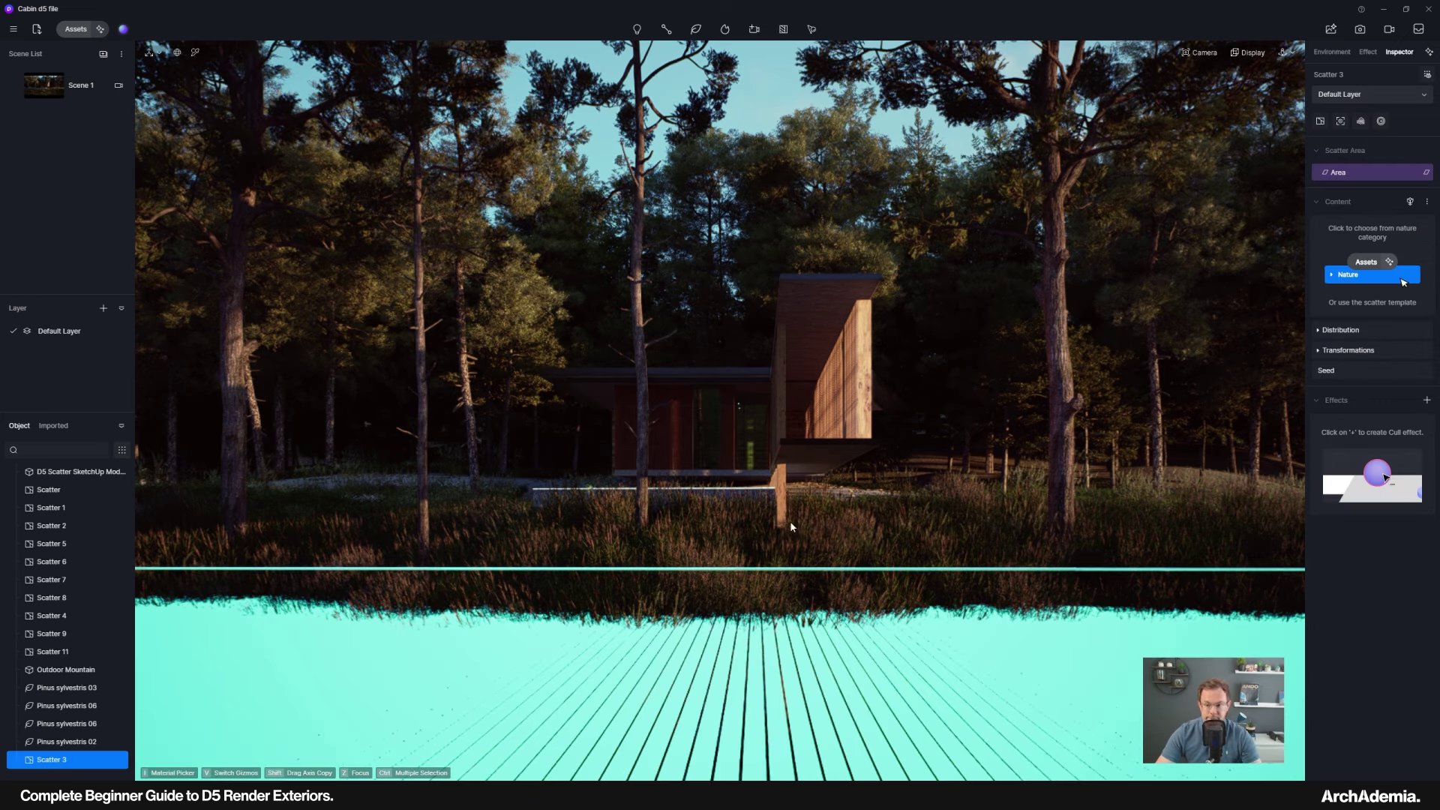
Fill the lake scatter with the aquatic plants Nymphaea Bisque 05, Nymphaea LightPink 05 and Nymphaea Orchid 04 from the nature assets.
{"action": "left_click", "coordinate": [1348, 278]}
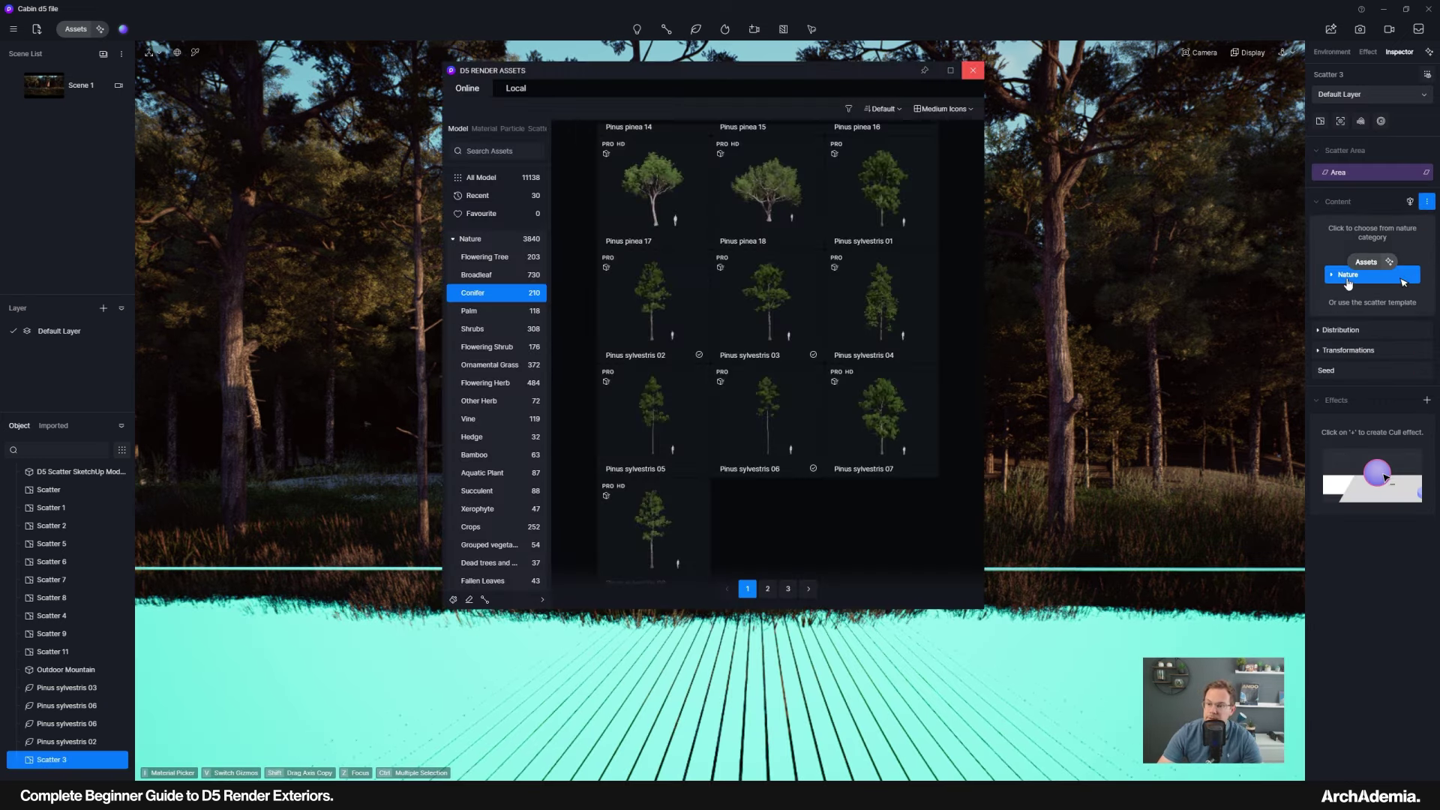
{"action": "scroll", "coordinate": [757, 389], "scroll_direction": "up", "scroll_amount": 3}
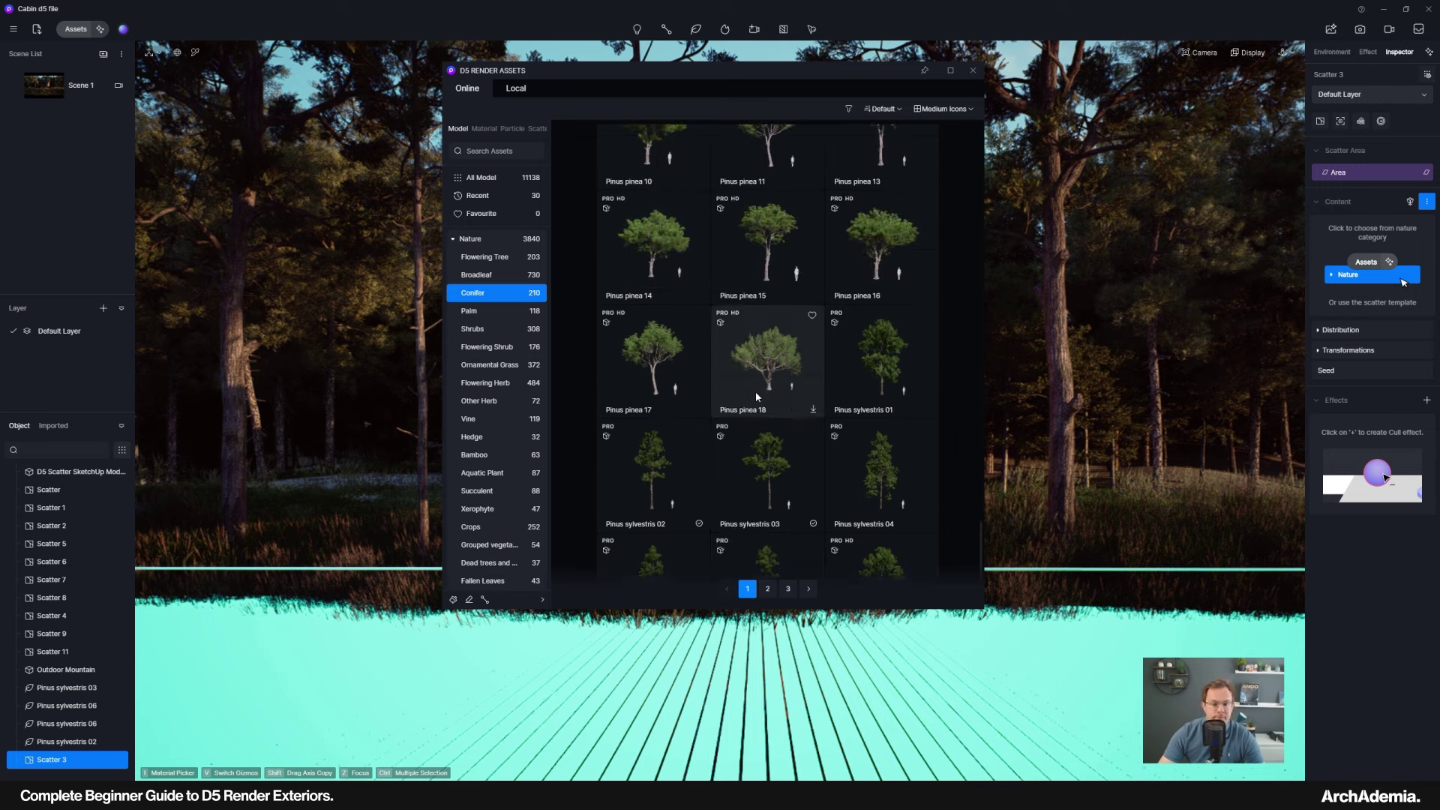
{"action": "scroll", "coordinate": [491, 384], "scroll_direction": "down", "scroll_amount": 3}
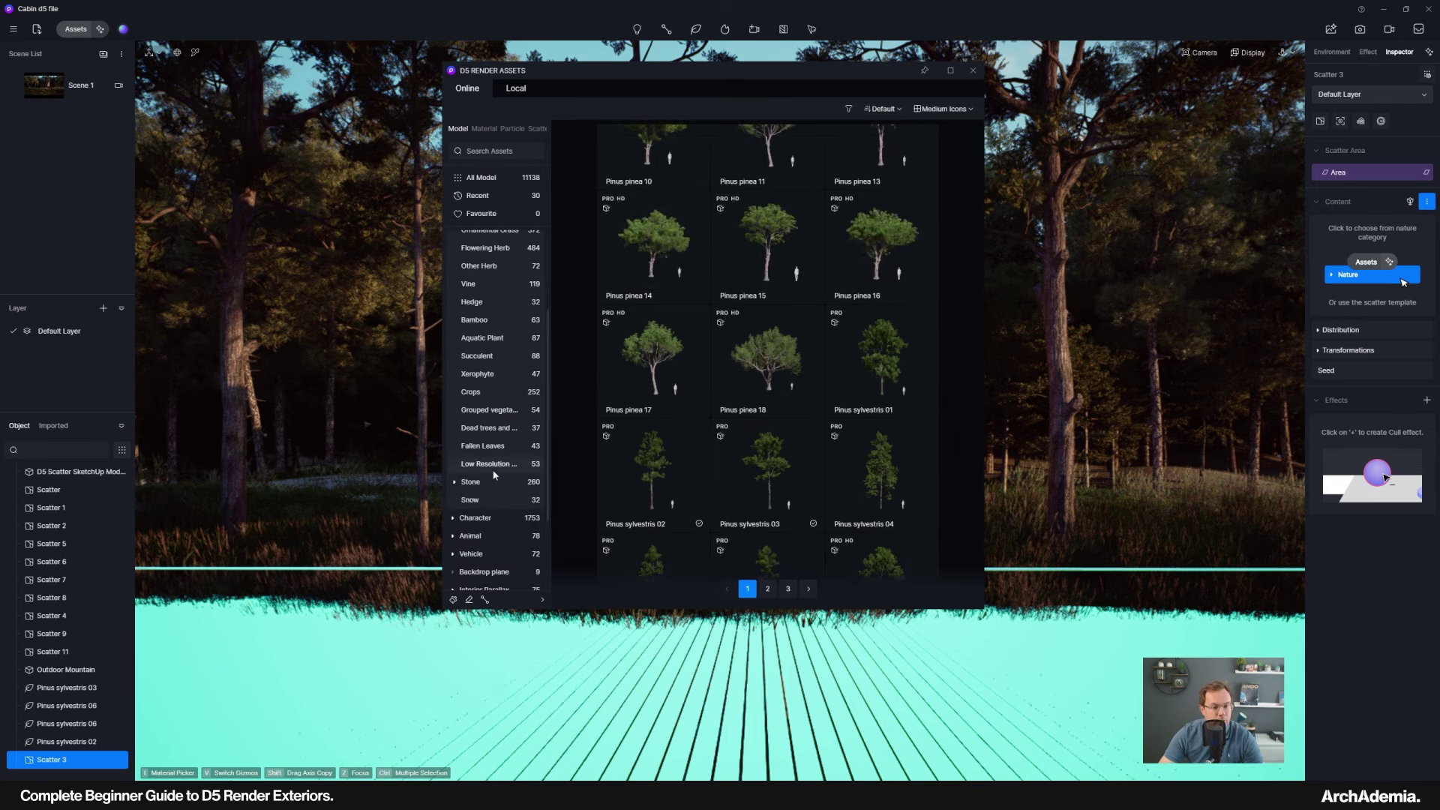
{"action": "scroll", "coordinate": [491, 442], "scroll_direction": "up", "scroll_amount": 1}
{"action": "left_click", "coordinate": [486, 372]}
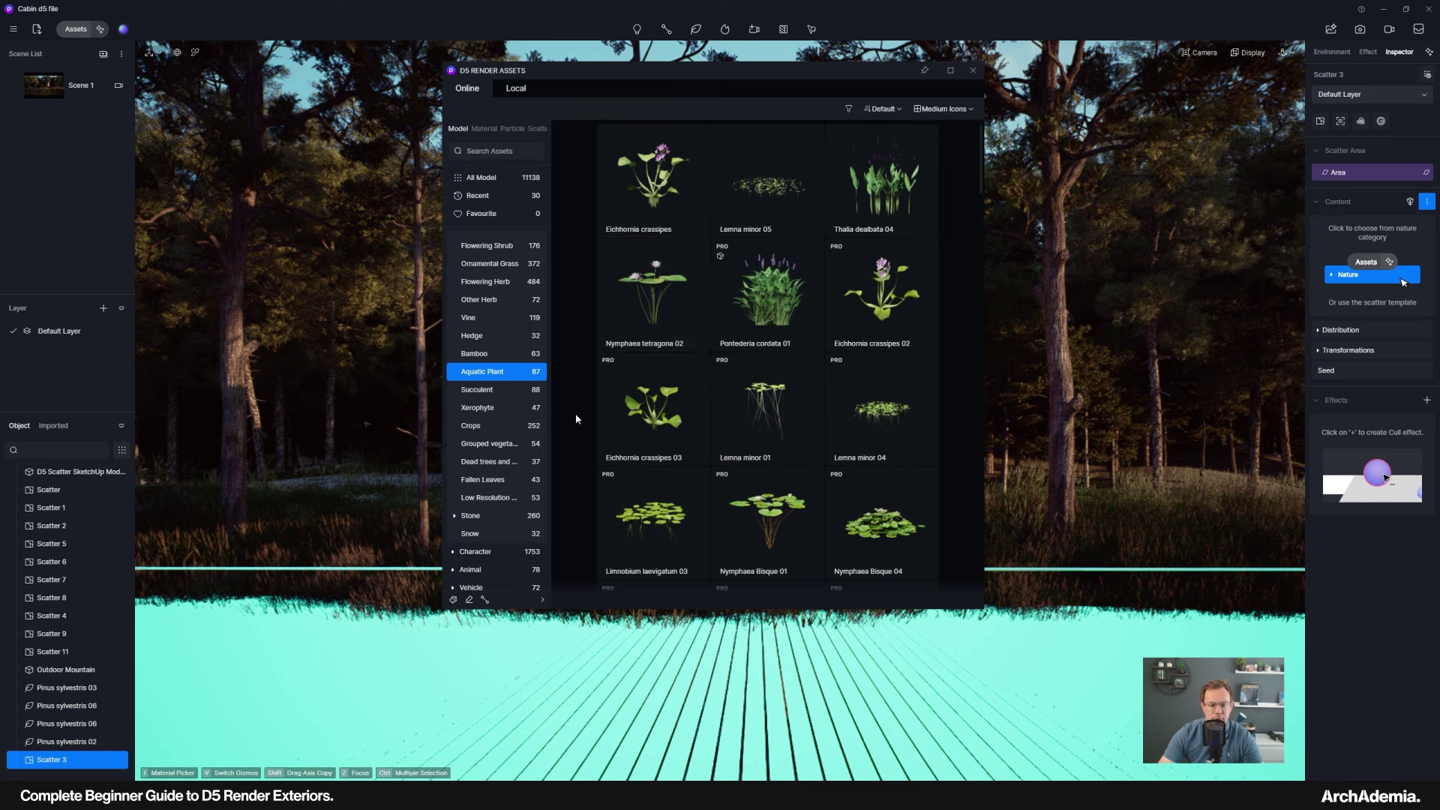
{"action": "scroll", "coordinate": [600, 413], "scroll_direction": "down", "scroll_amount": 3}
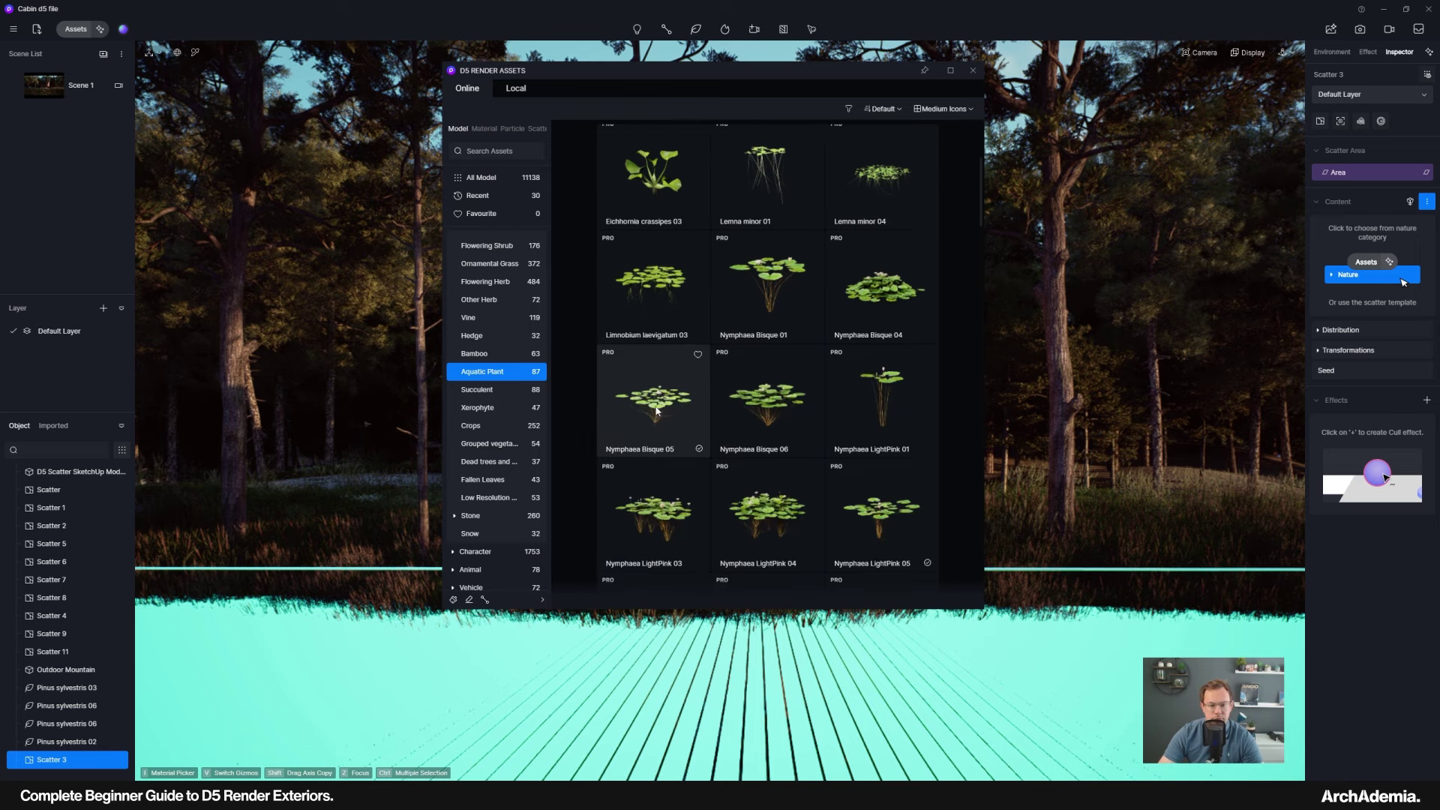
{"action": "left_click", "coordinate": [653, 408]}
{"action": "left_click", "coordinate": [895, 480]}
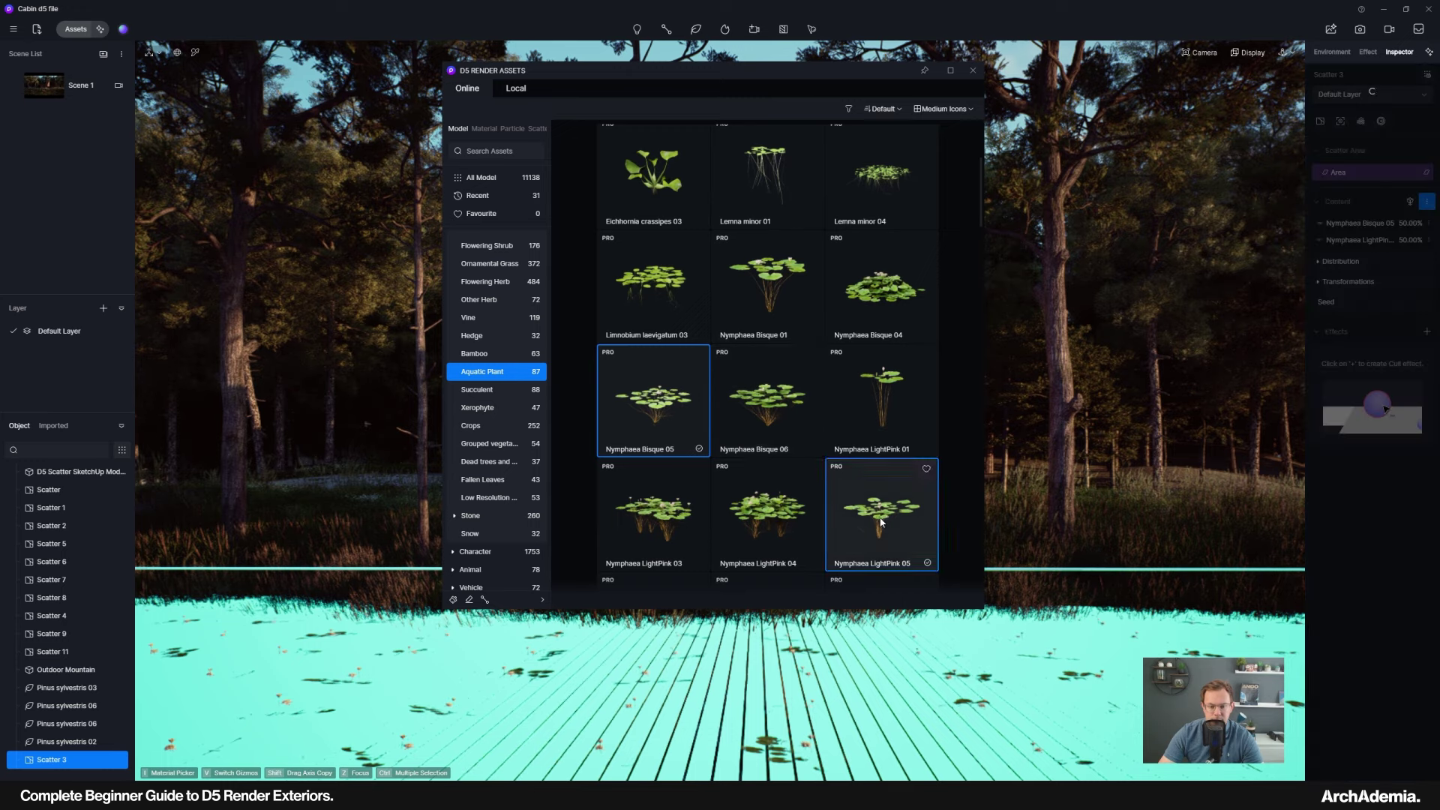
{"action": "scroll", "coordinate": [863, 465], "scroll_direction": "down", "scroll_amount": 3}
{"action": "left_click", "coordinate": [785, 430]}
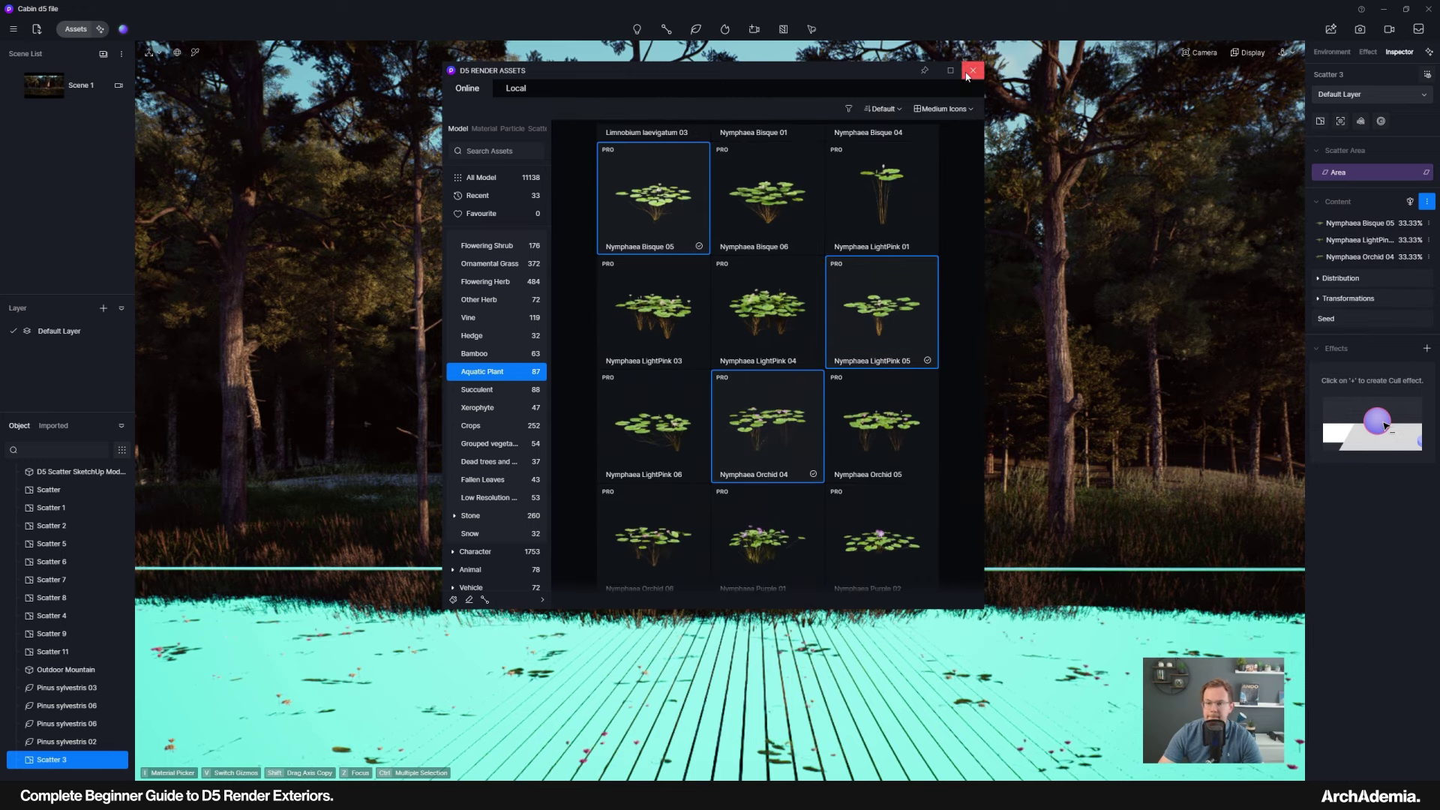
{"action": "left_click", "coordinate": [968, 75]}
Apply a cell-like preset mask to the water lily scatter's distribution and deselect the scatter to check it.
{"action": "left_click", "coordinate": [1343, 278]}
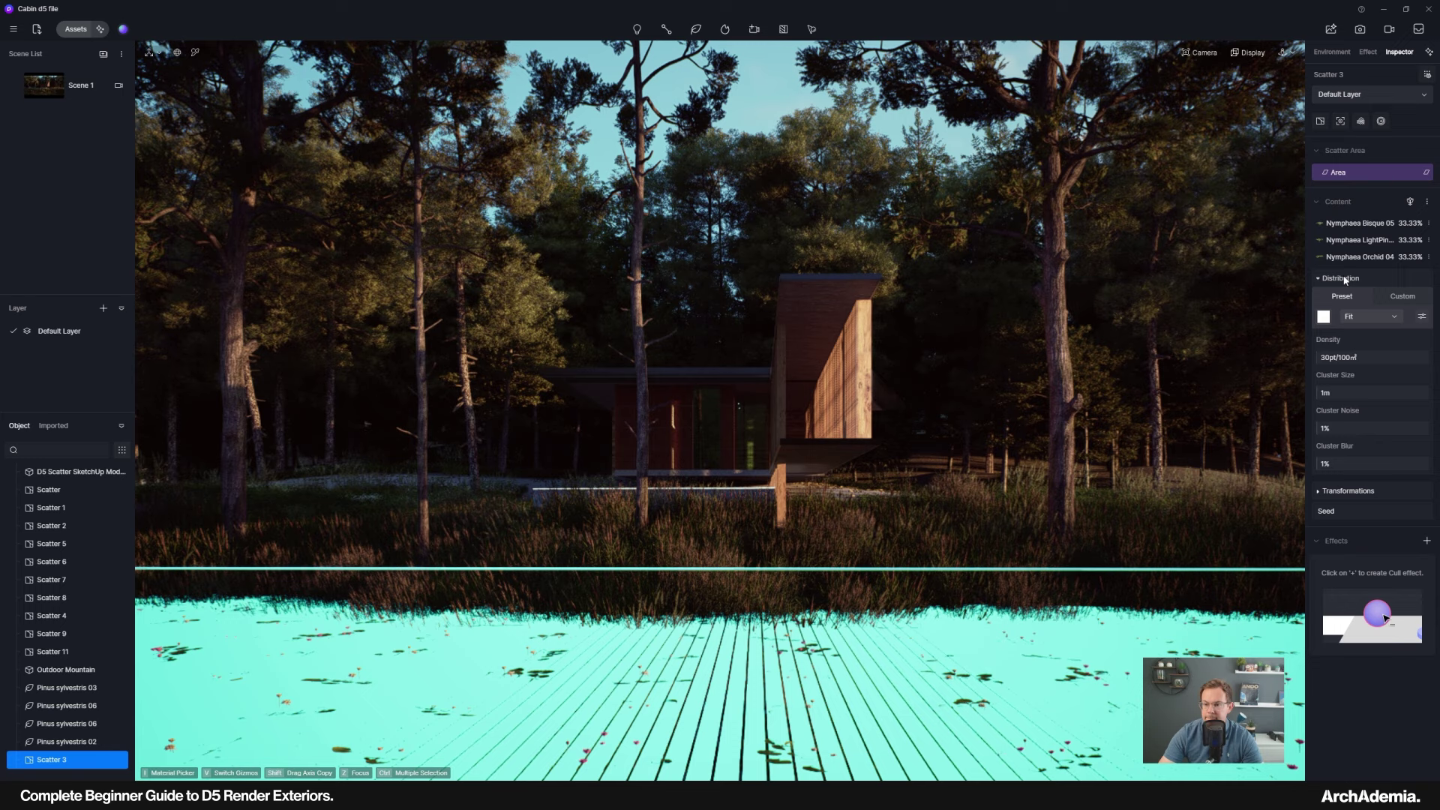
{"action": "left_click", "coordinate": [1325, 321]}
{"action": "left_click", "coordinate": [1385, 527]}
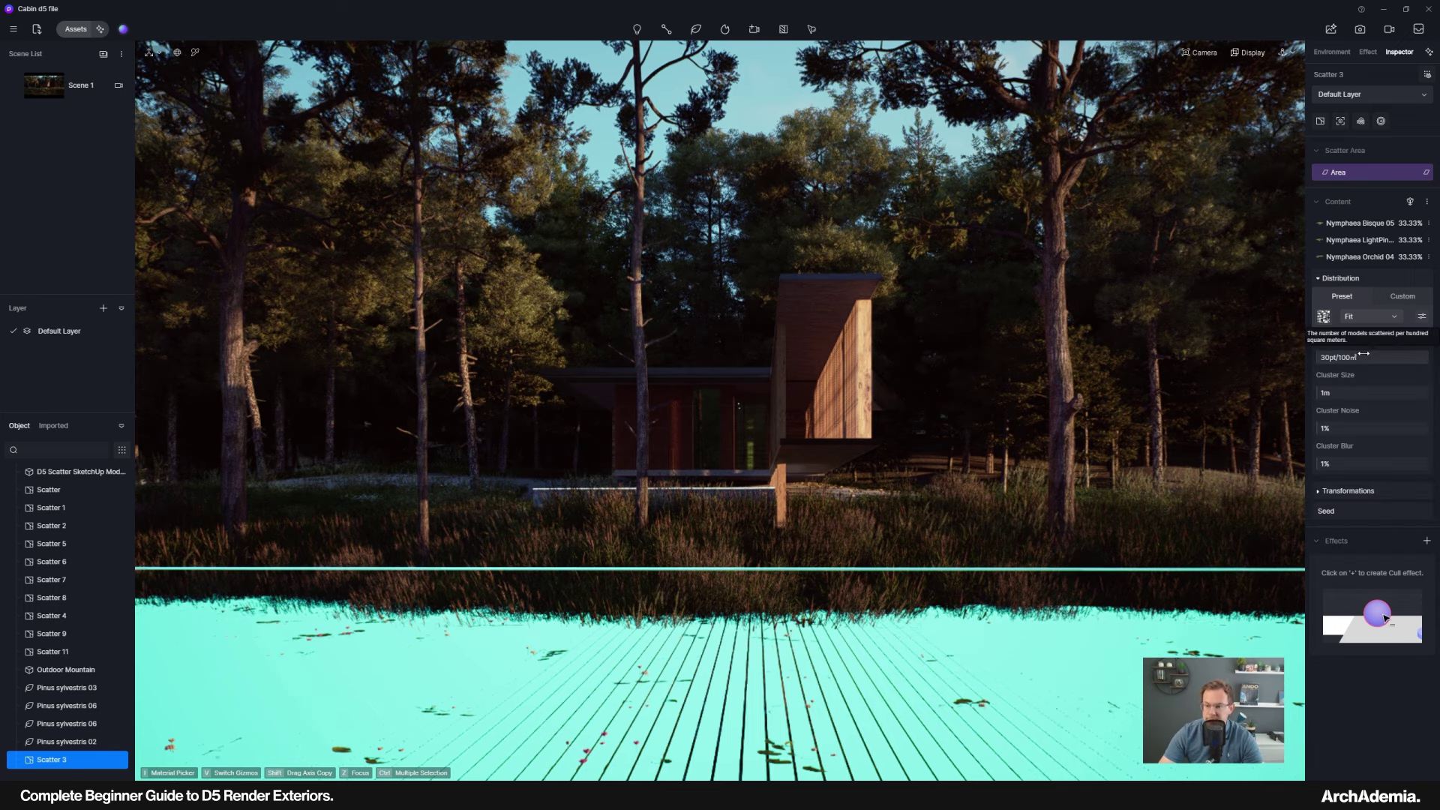
{"action": "left_click", "coordinate": [668, 695]}
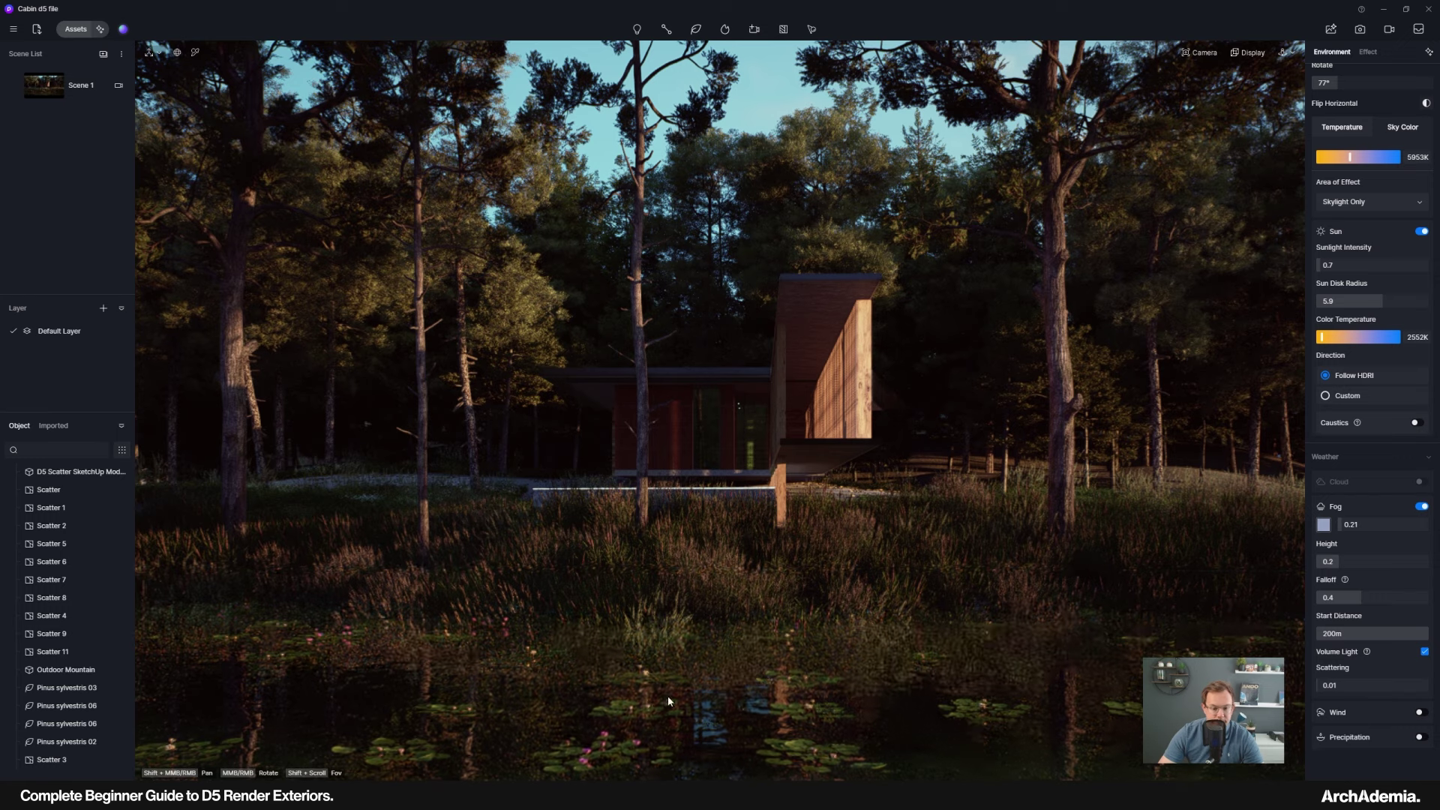
Set the density of Scatter 3 to 10 pt/100 m² and deselect it.
{"action": "left_click", "coordinate": [69, 653]}
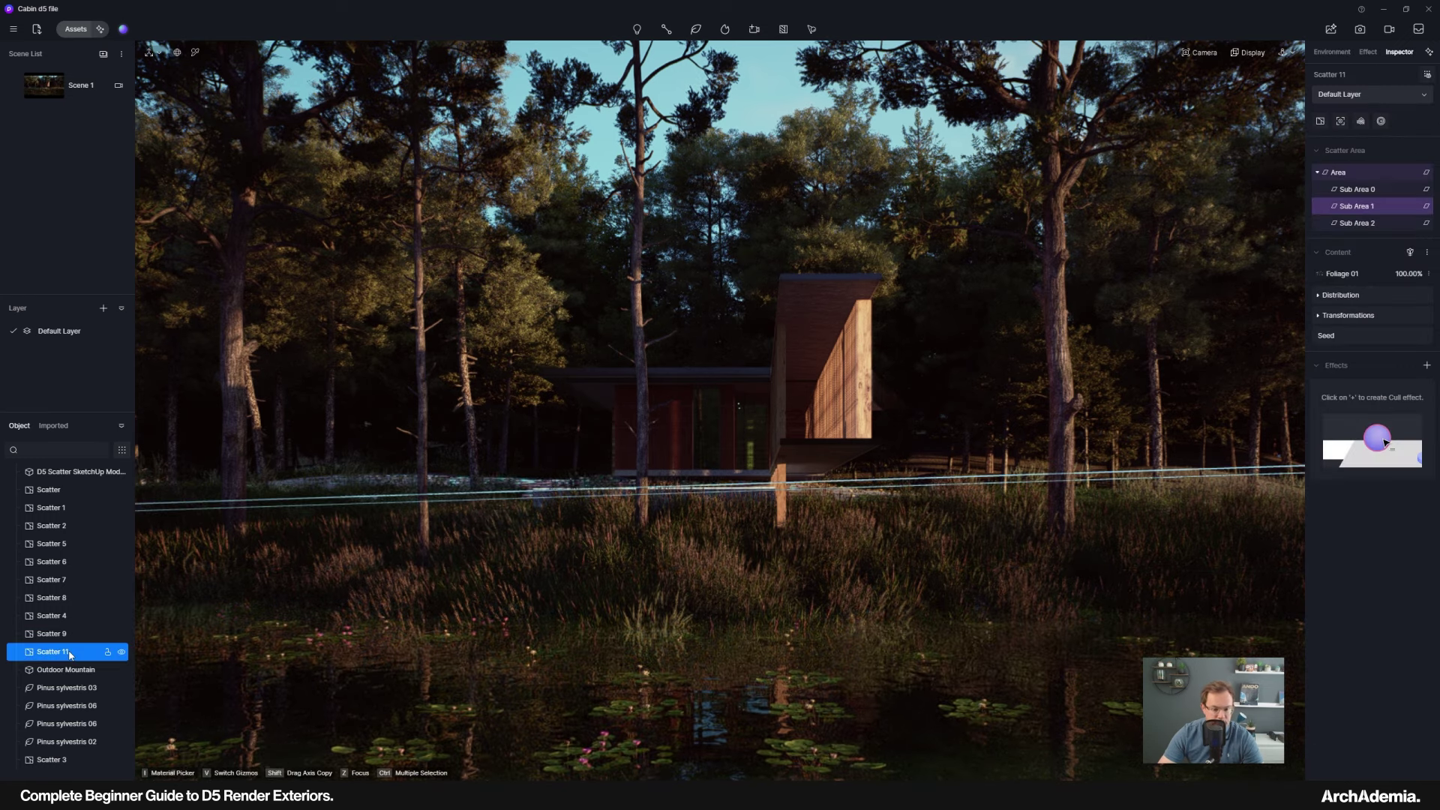
{"action": "left_click", "coordinate": [44, 759]}
{"action": "left_click", "coordinate": [1346, 278]}
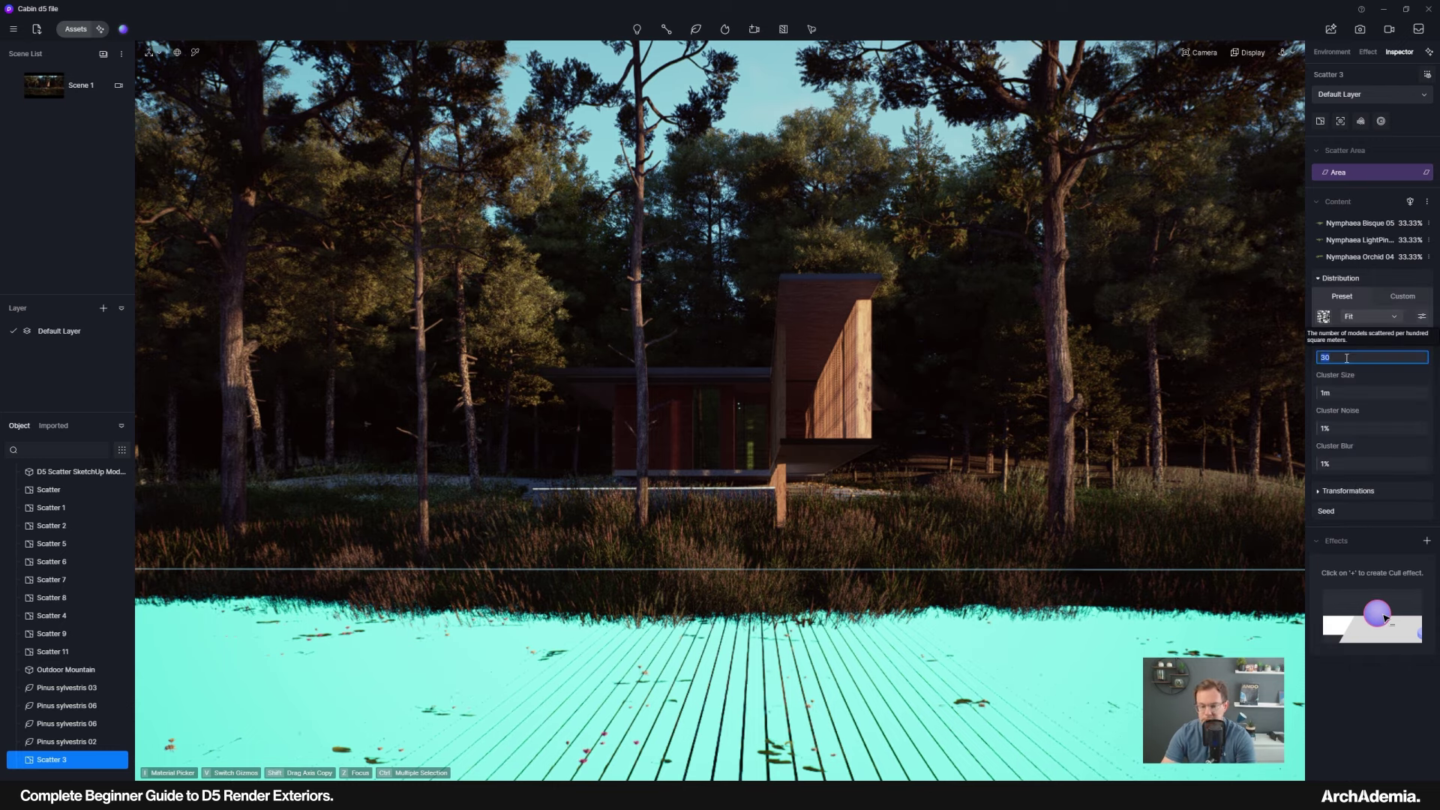
{"action": "type", "text": "10"}
{"action": "key", "text": "Return"}
{"action": "key", "text": "Escape"}
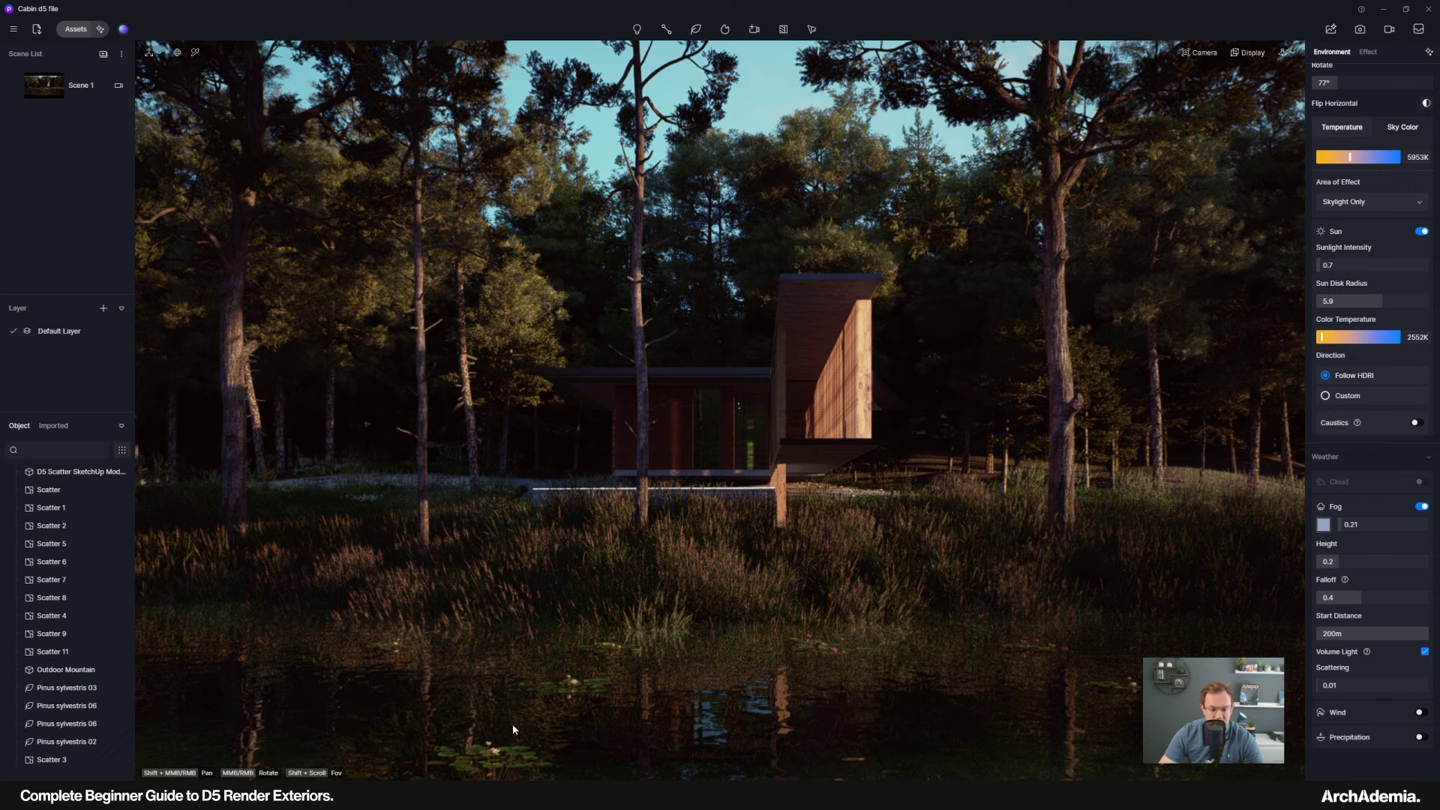
Switch Scatter 3's distribution to the fine speckled black-and-white preset mask and set its density to 50 pt/100 m².
{"action": "left_click", "coordinate": [52, 760]}
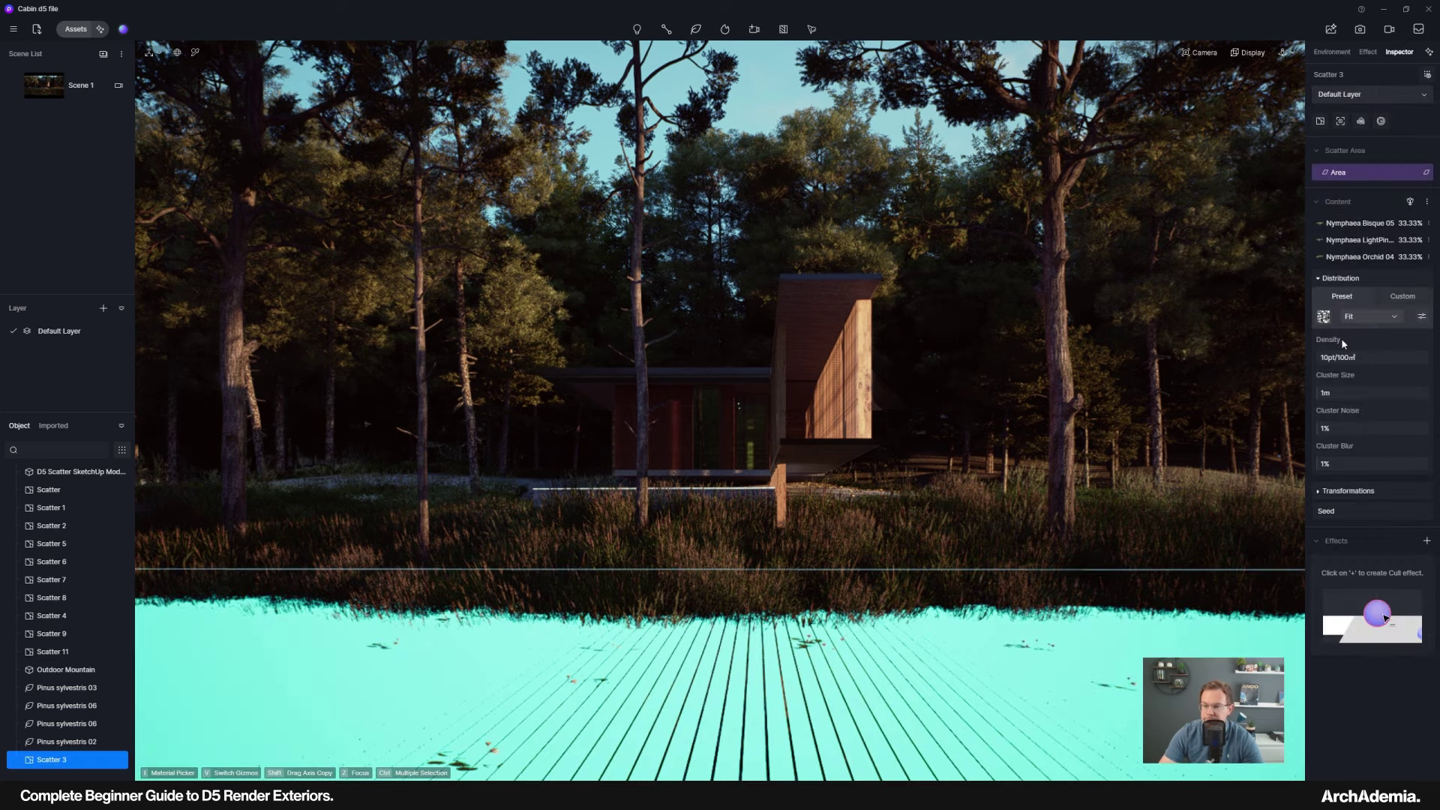
{"action": "left_click", "coordinate": [1325, 317]}
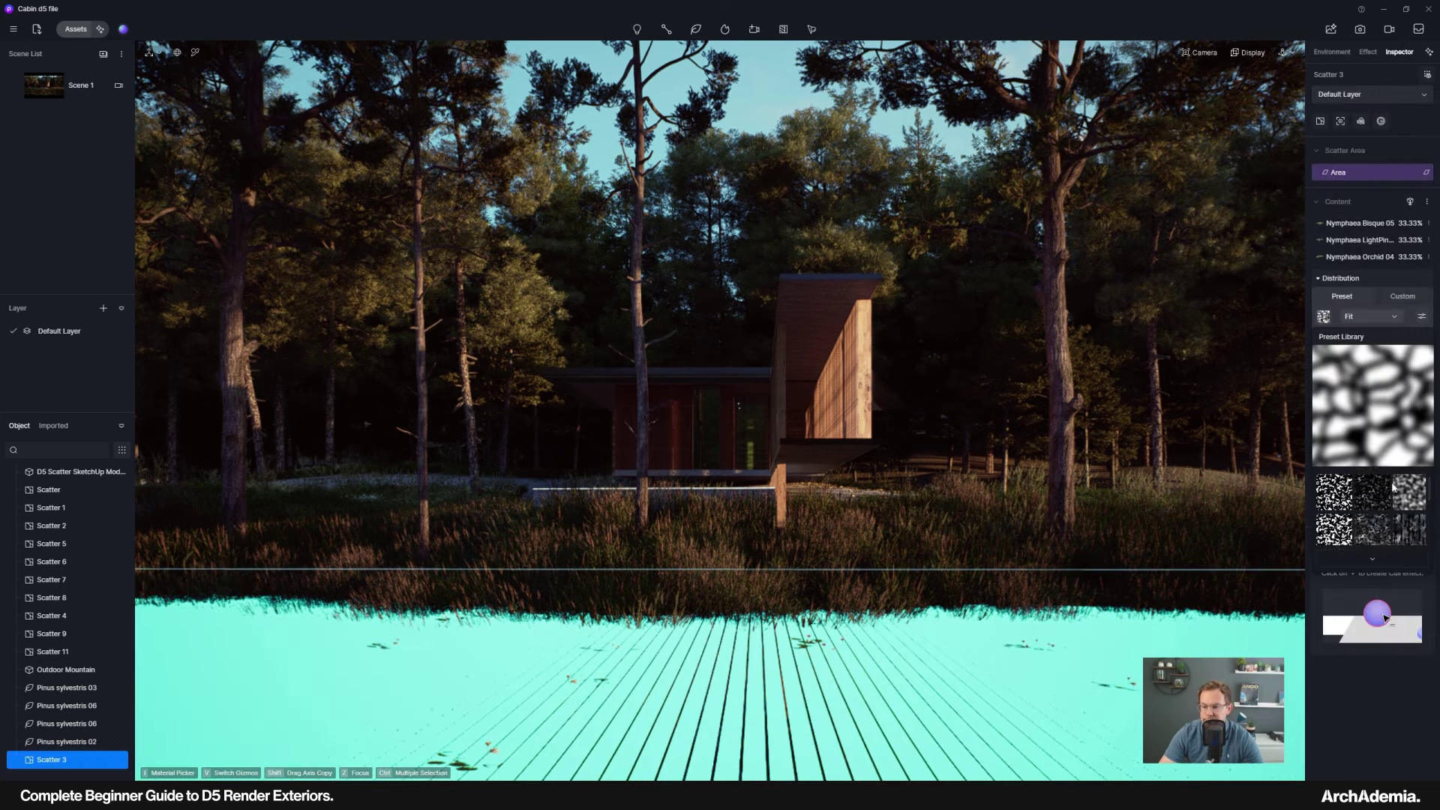
{"action": "scroll", "coordinate": [1393, 498], "scroll_direction": "up", "scroll_amount": 2}
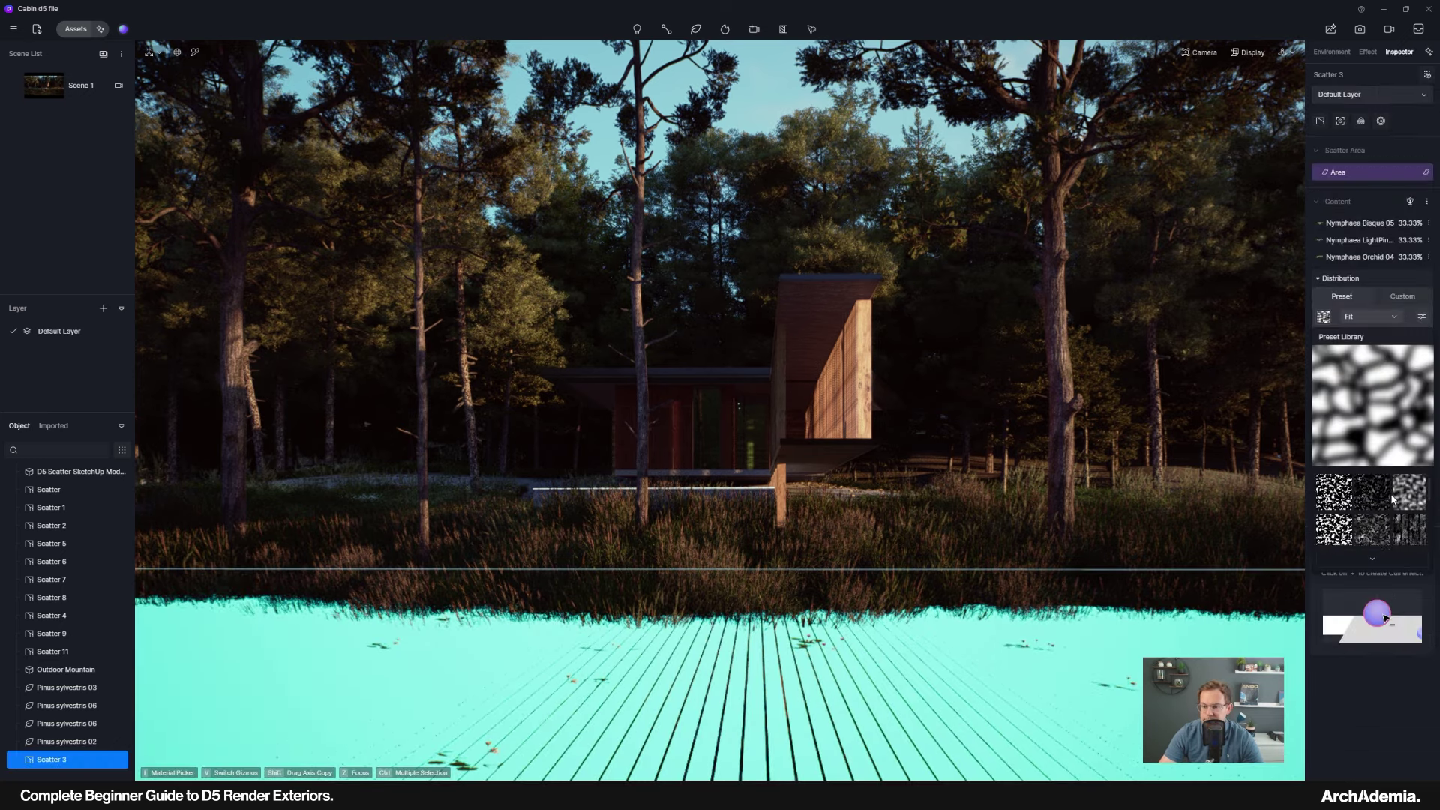
{"action": "left_click", "coordinate": [1339, 497]}
{"action": "left_click", "coordinate": [1351, 358]}
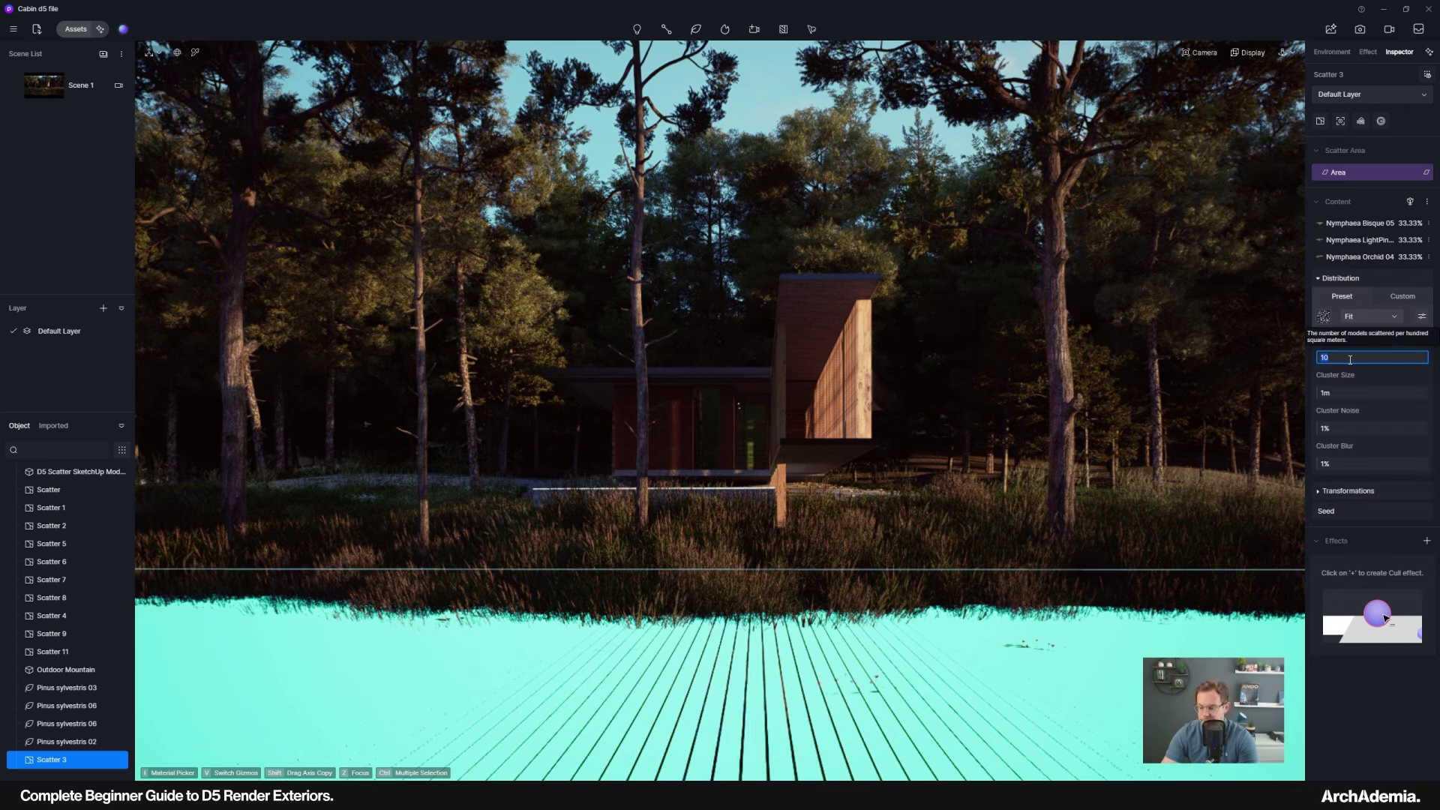
{"action": "type", "text": "50"}
{"action": "key", "text": "Return"}
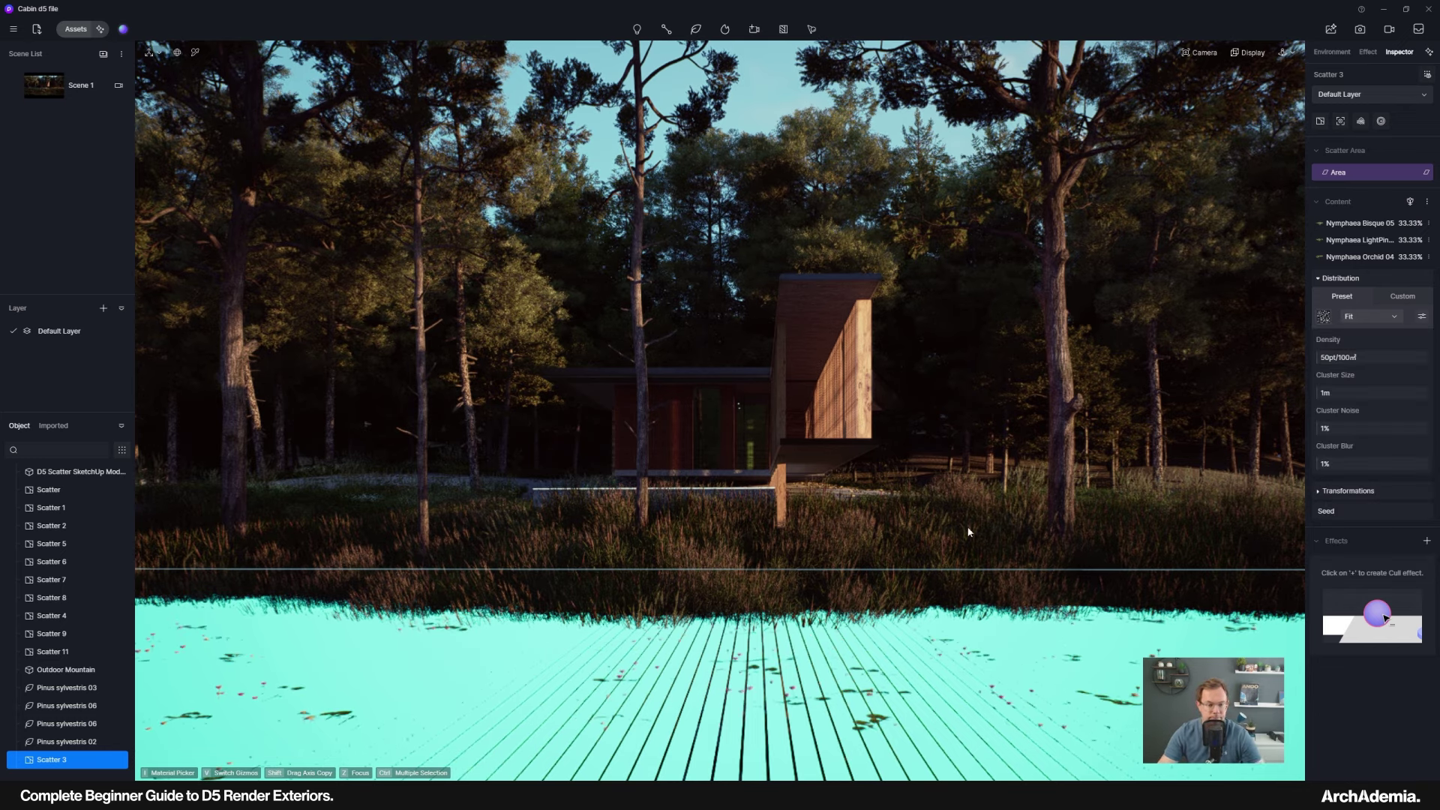
{"action": "key", "text": "Escape"}
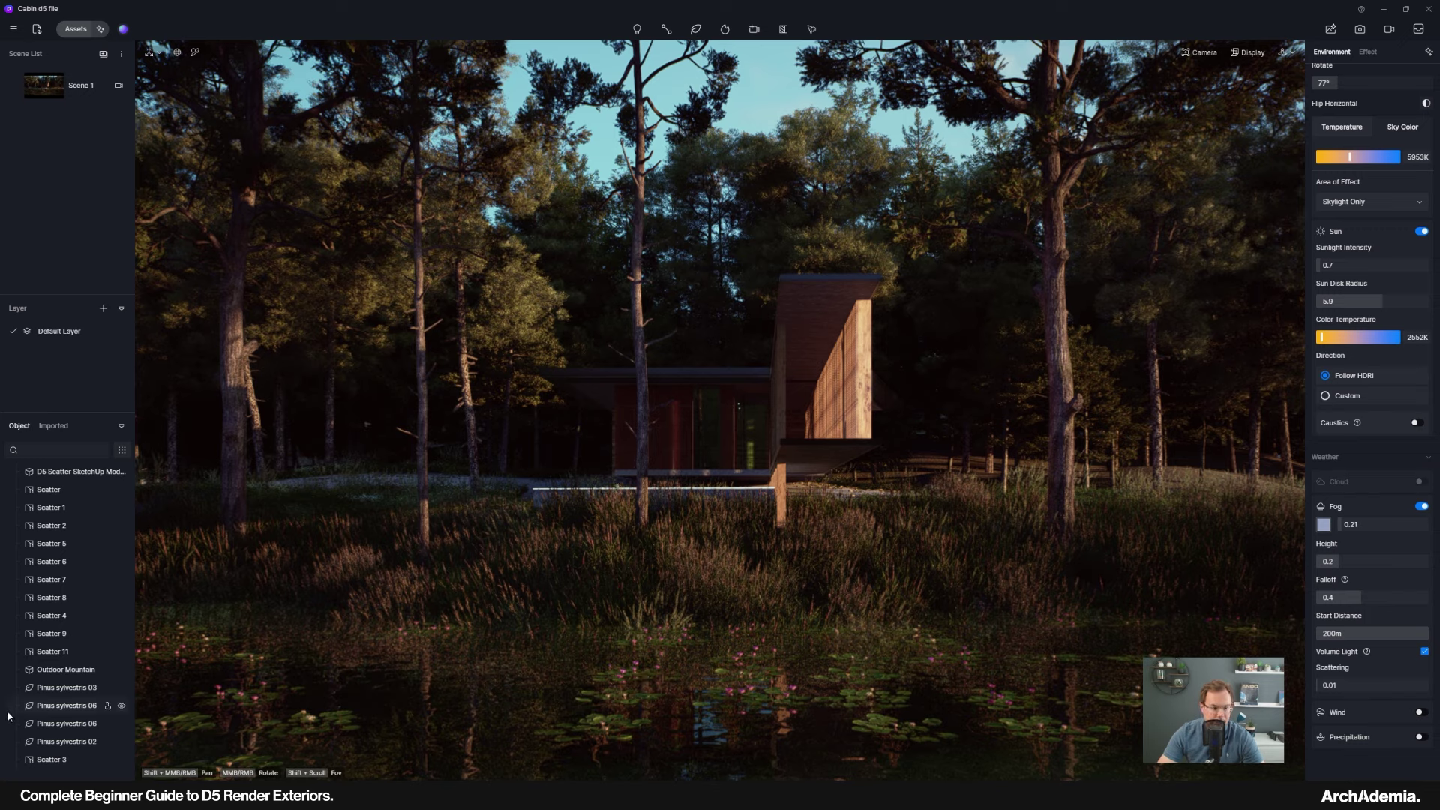
Give Scatter 3 the preset mask with large high-contrast blotches and set its density to 25 pt/100 m².
{"action": "left_click", "coordinate": [45, 760]}
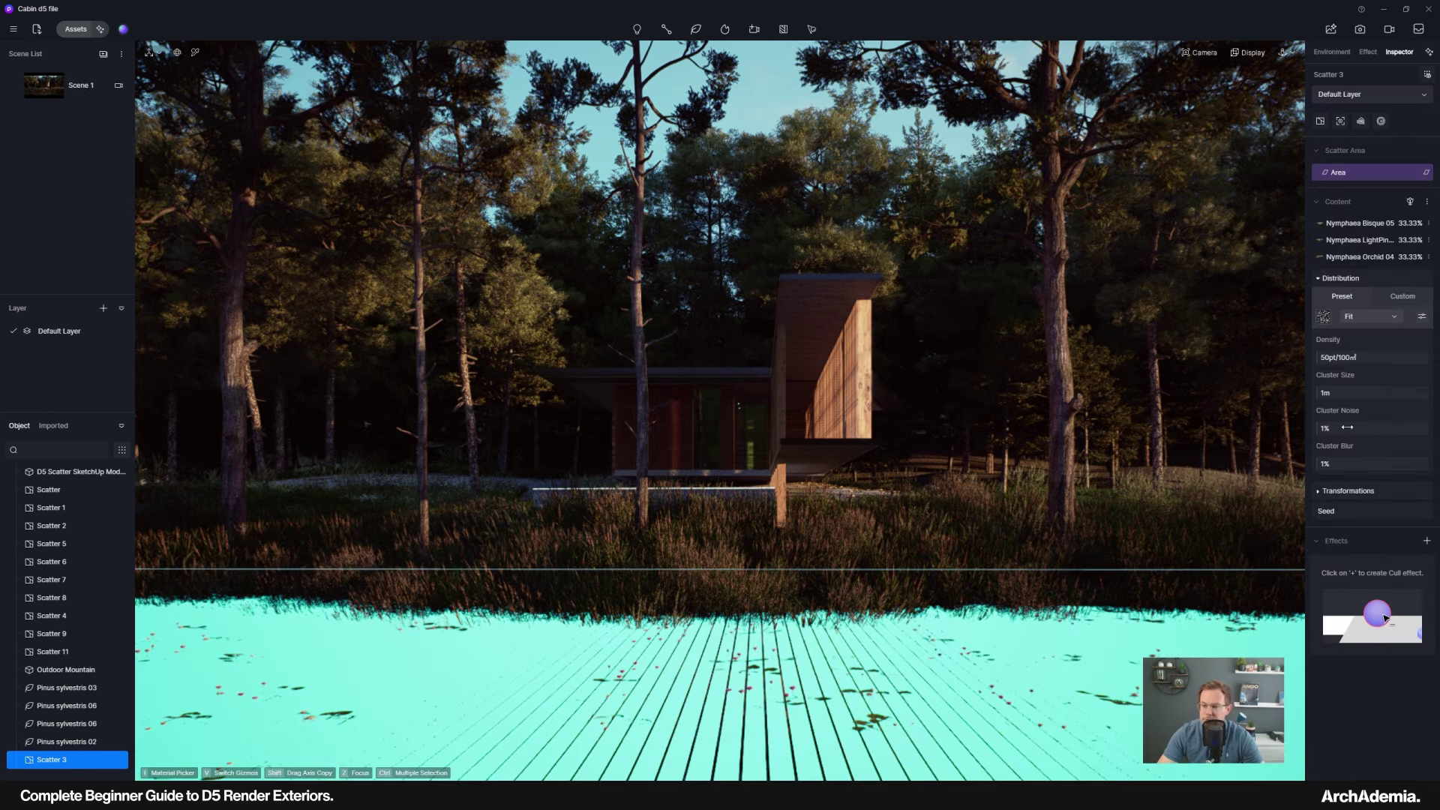
{"action": "left_click", "coordinate": [1324, 320]}
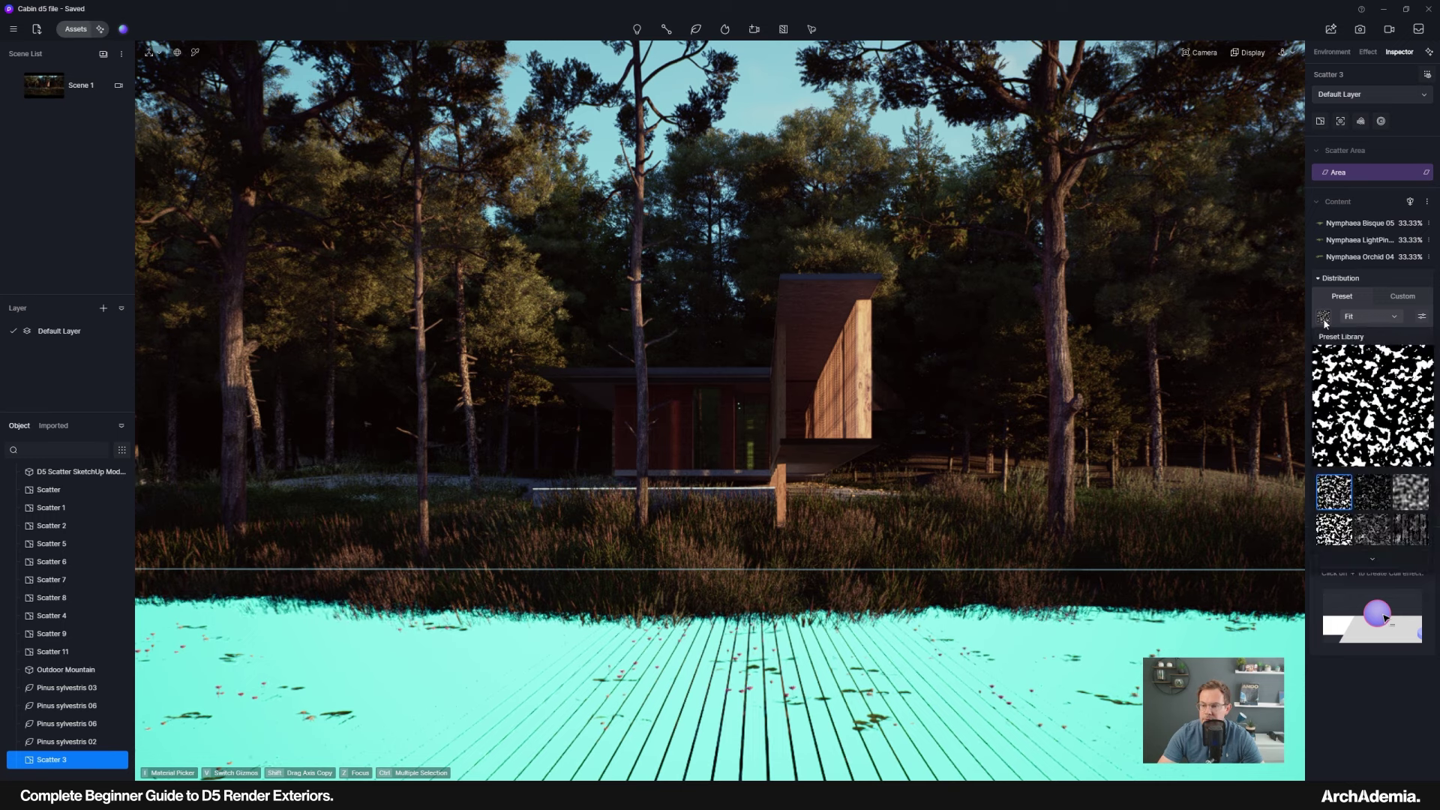
{"action": "scroll", "coordinate": [1372, 510], "scroll_direction": "down", "scroll_amount": 2}
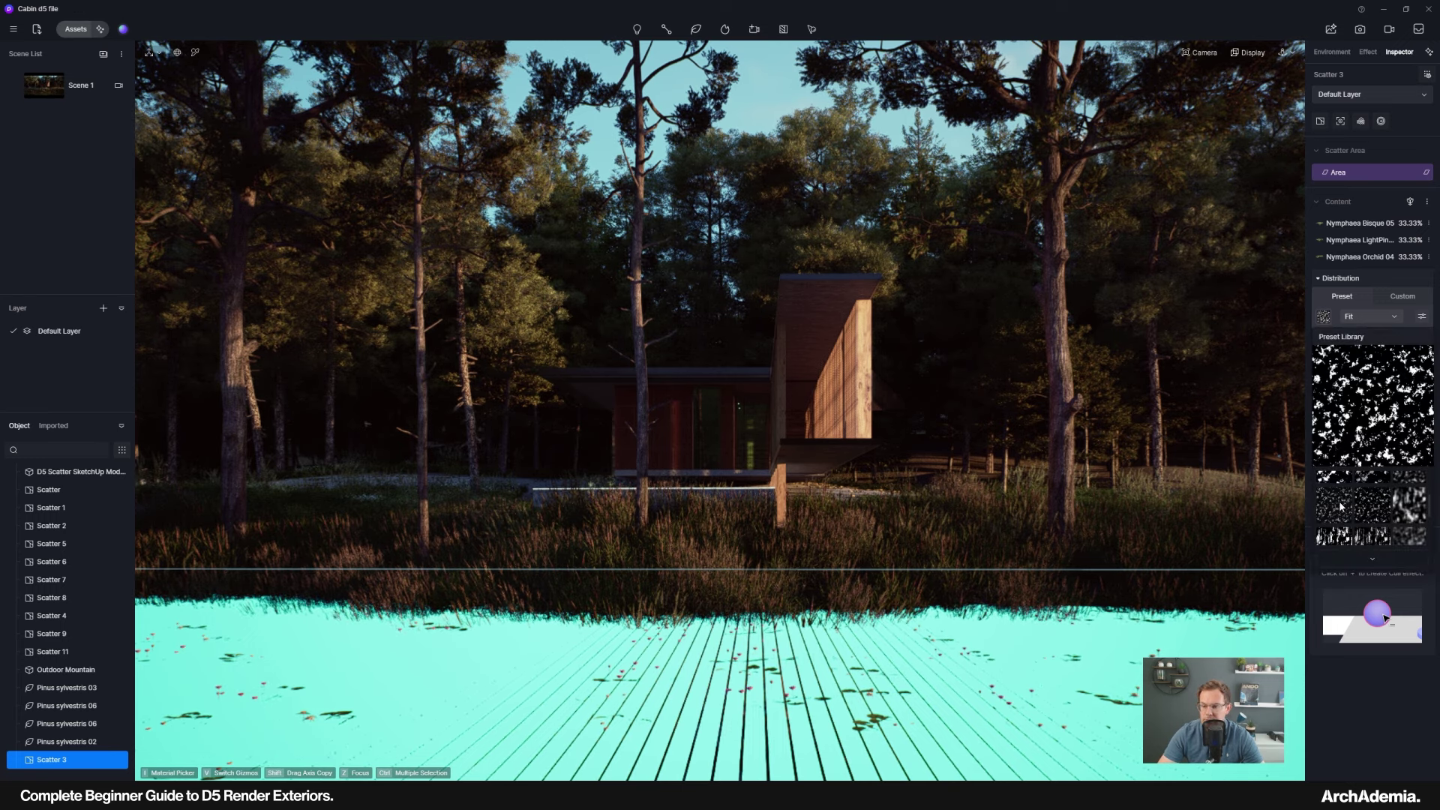
{"action": "scroll", "coordinate": [1403, 508], "scroll_direction": "down", "scroll_amount": 2}
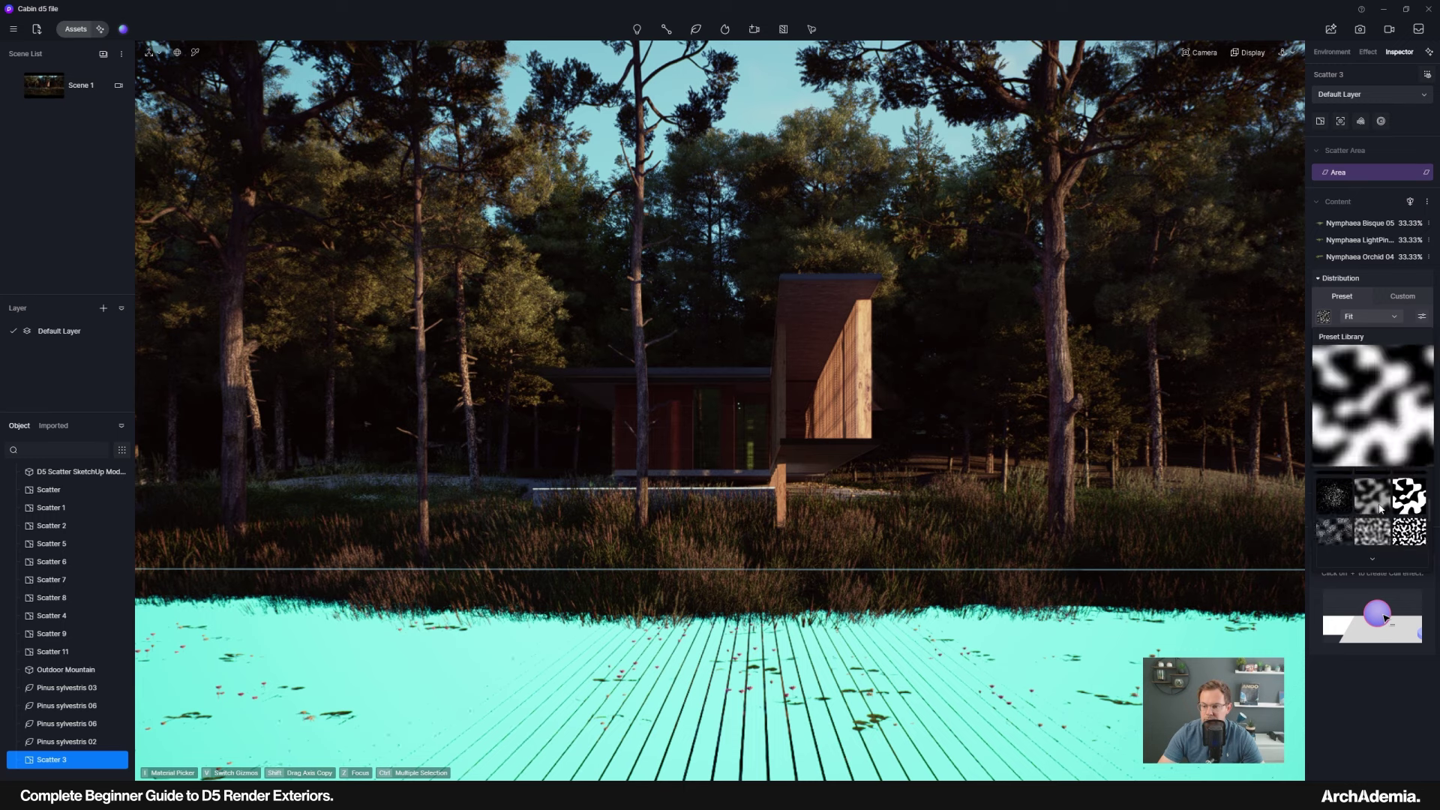
{"action": "left_click", "coordinate": [1411, 499]}
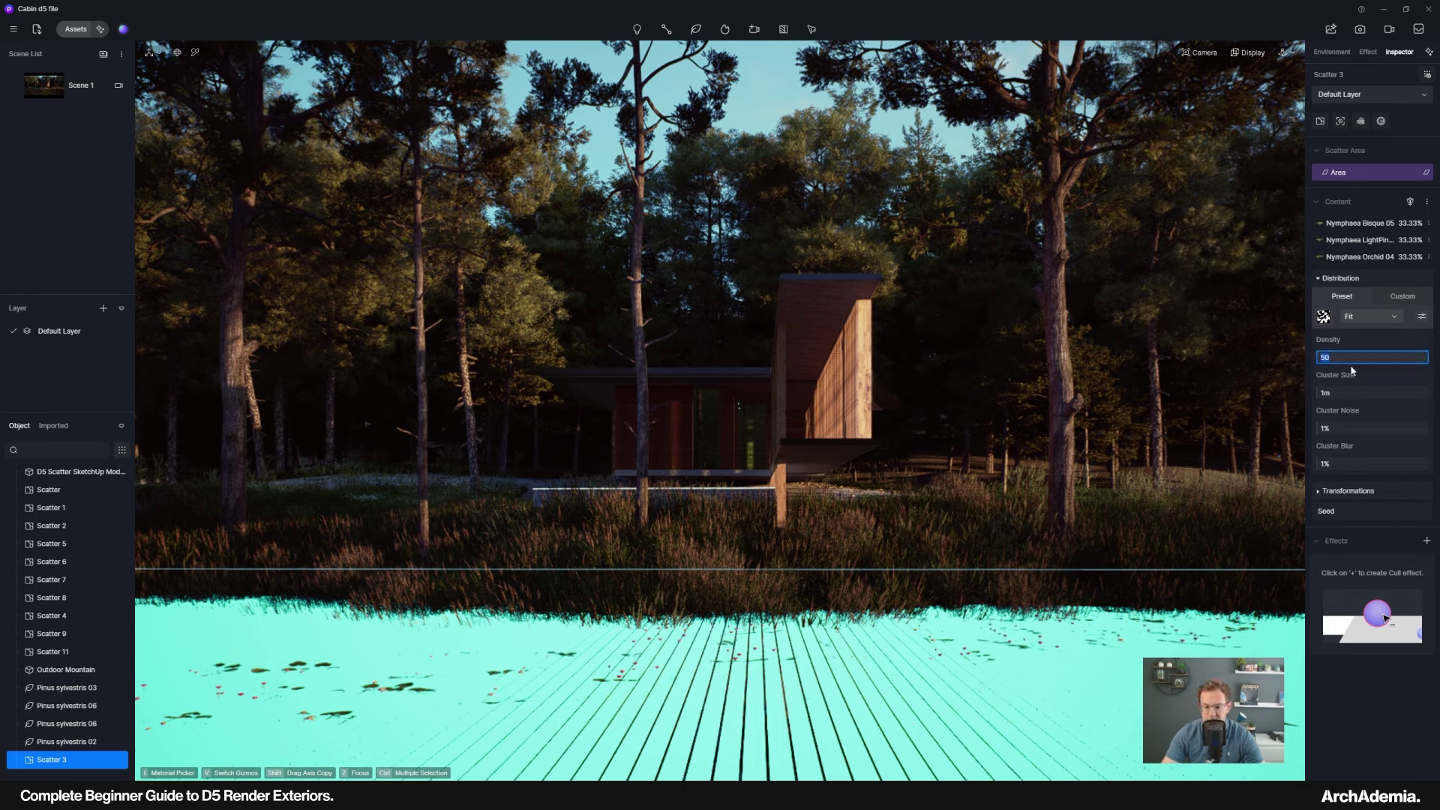
{"action": "type", "text": "5"}
{"action": "key", "text": "Return"}
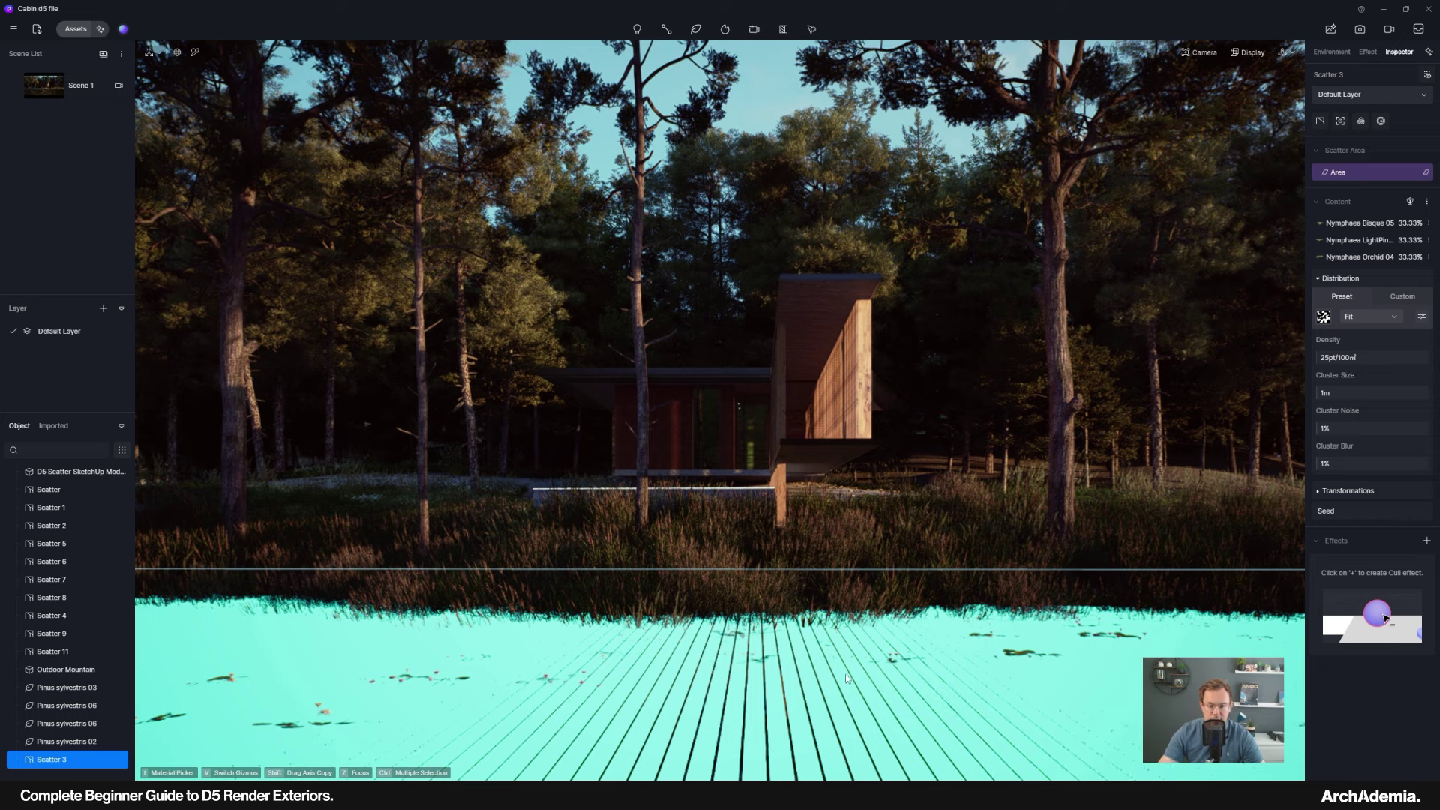
{"action": "key", "text": "Escape"}
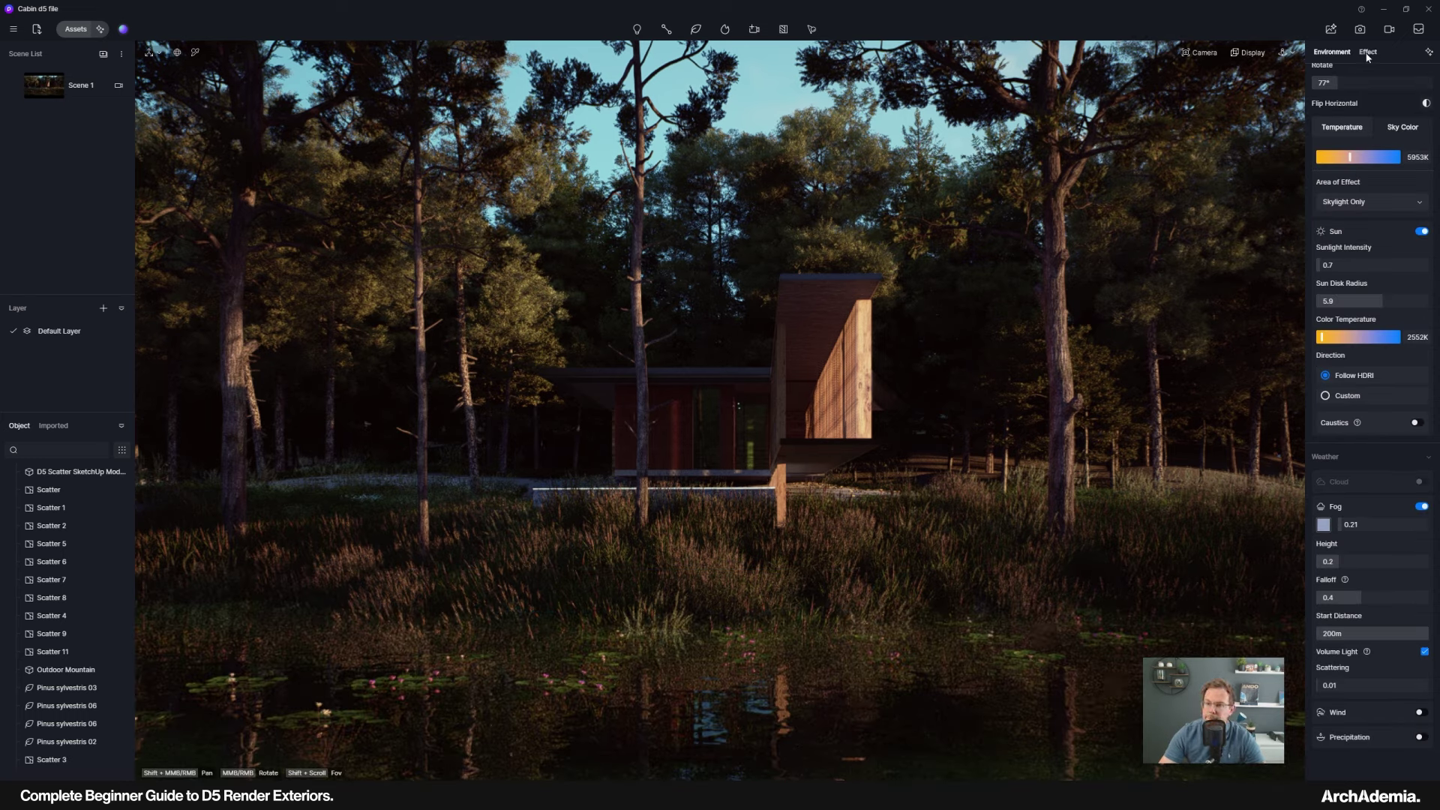
Enable wind in the weather settings and raise the fog amount to about 3.06.
{"action": "left_click", "coordinate": [1420, 714]}
{"action": "scroll", "coordinate": [1418, 668], "scroll_direction": "down", "scroll_amount": 2}
{"action": "left_click_drag", "start_coordinate": [1350, 451], "coordinate": [1393, 452]}
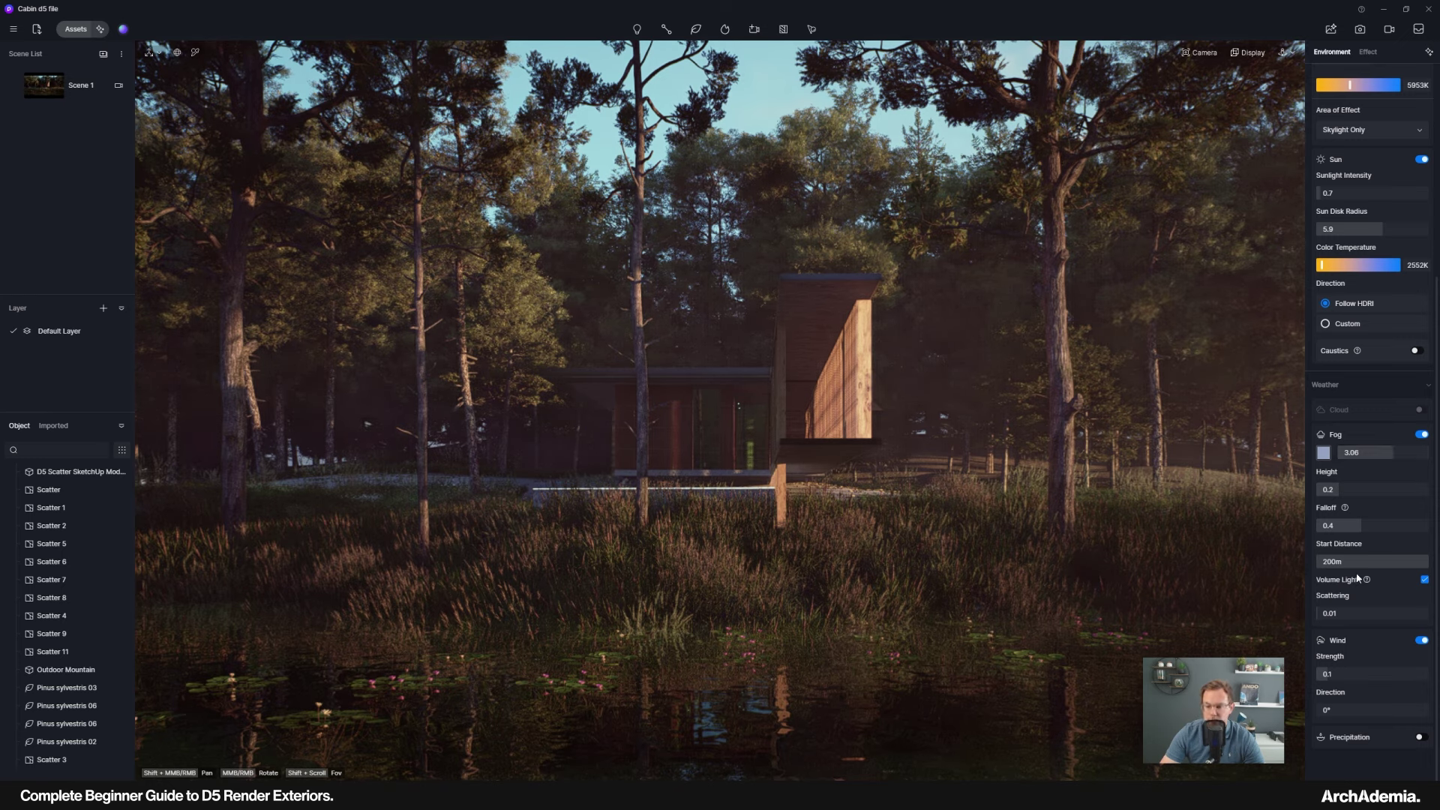
Try a volume light scattering of 1 for the fog and settle on 0.5.
{"action": "left_click", "coordinate": [1354, 614]}
{"action": "type", "text": "1"}
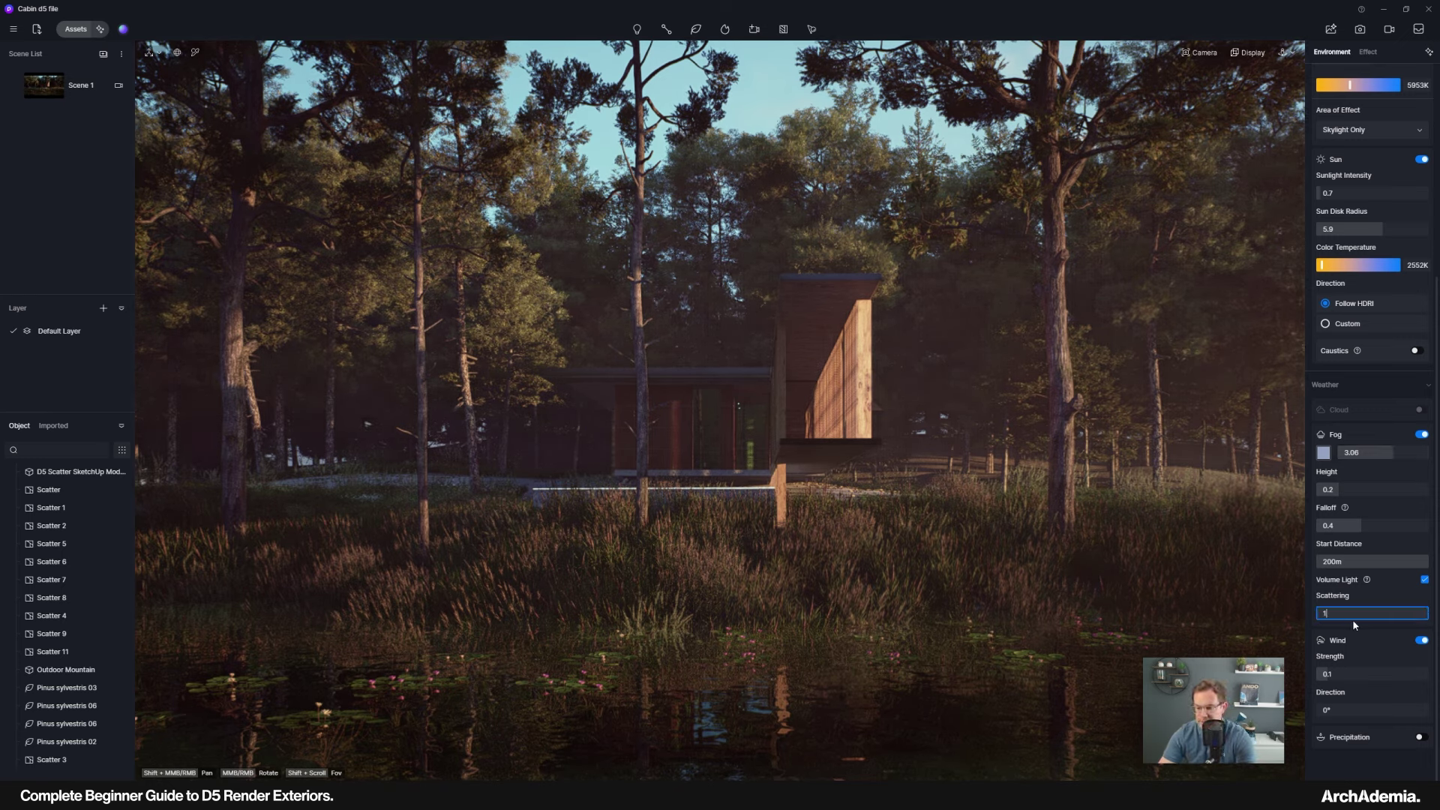
{"action": "key", "text": "Return"}
{"action": "left_click", "coordinate": [1354, 610]}
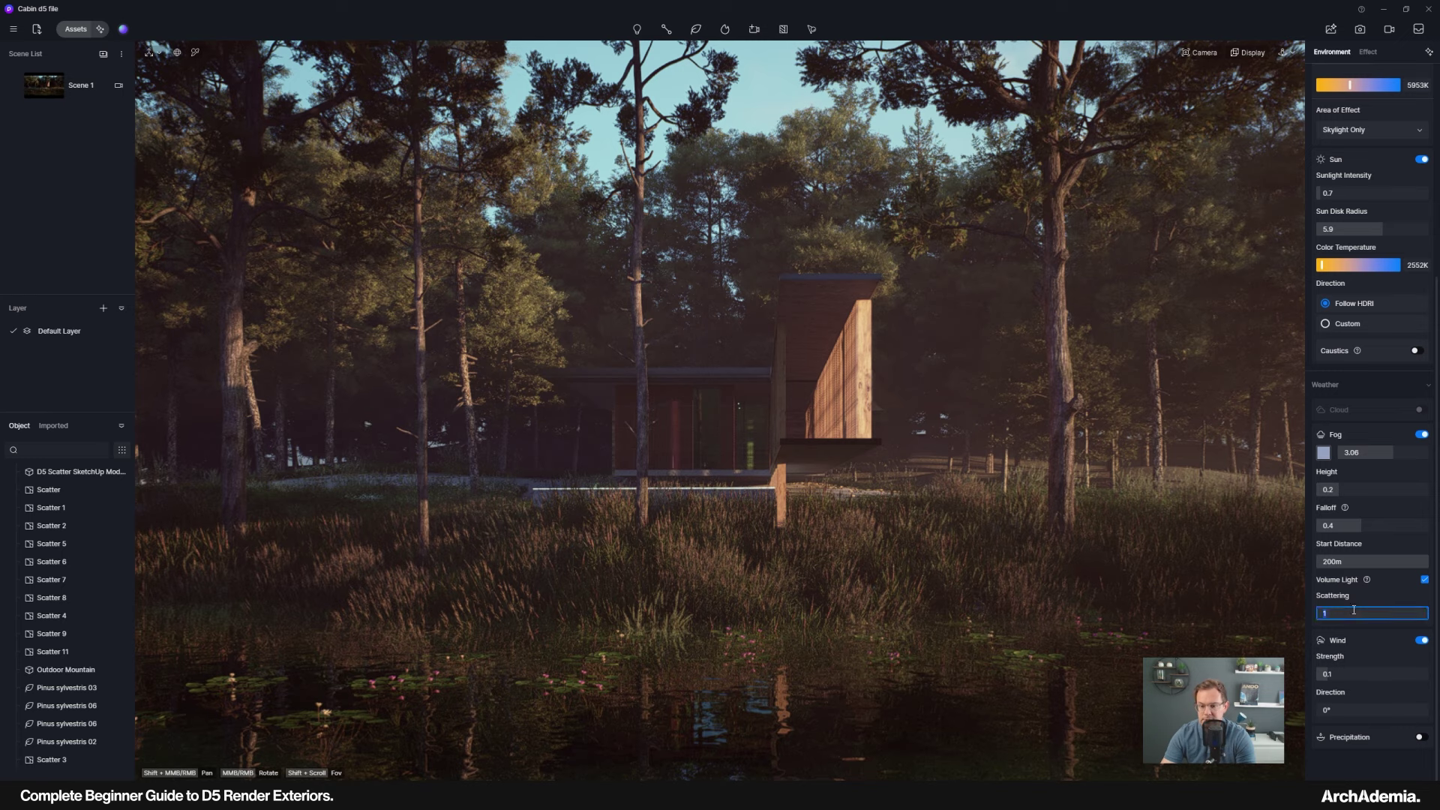
{"action": "key", "text": "Return"}
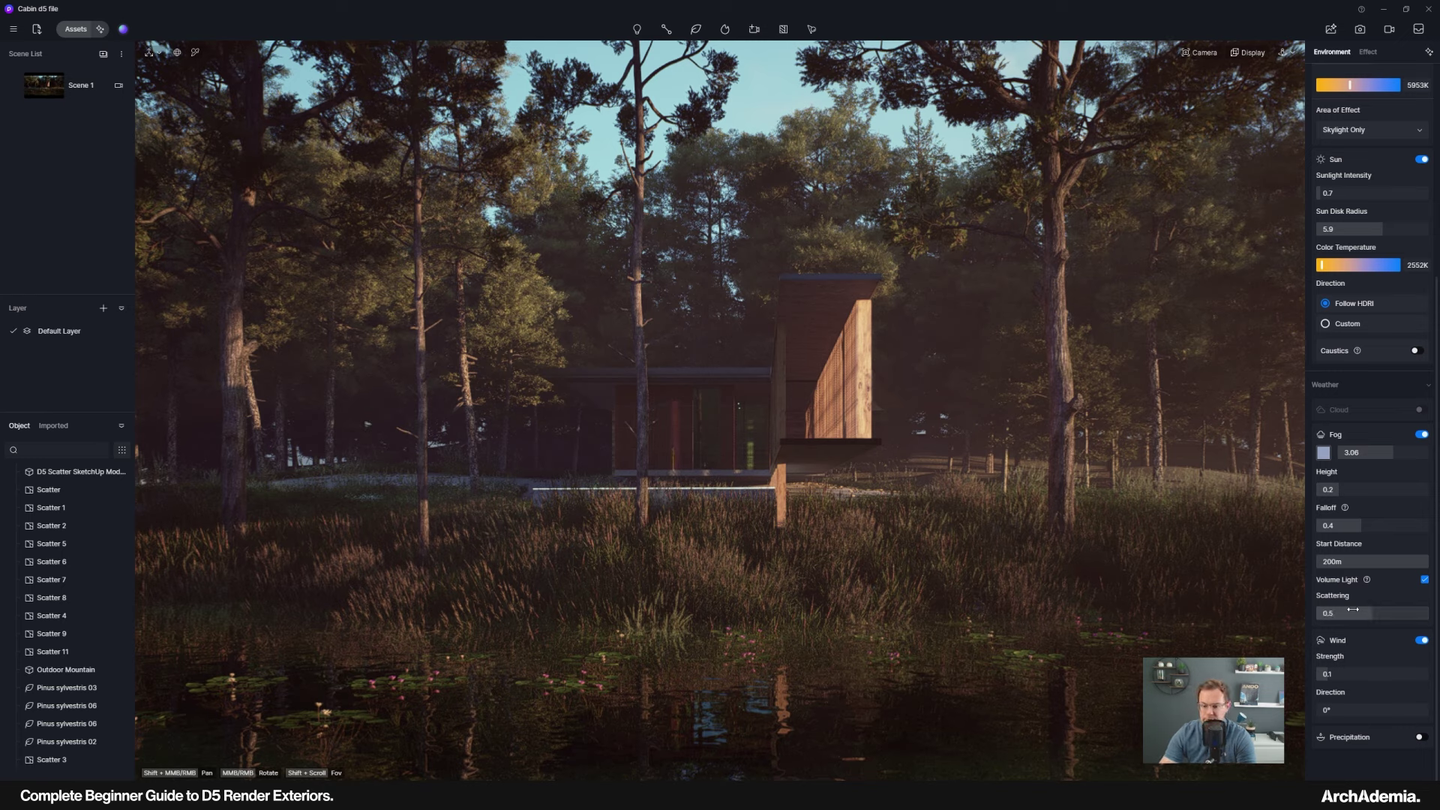
Set the wind strength to 0.2.
{"action": "left_click", "coordinate": [1335, 673]}
{"action": "type", "text": ".2"}
{"action": "key", "text": "Return"}
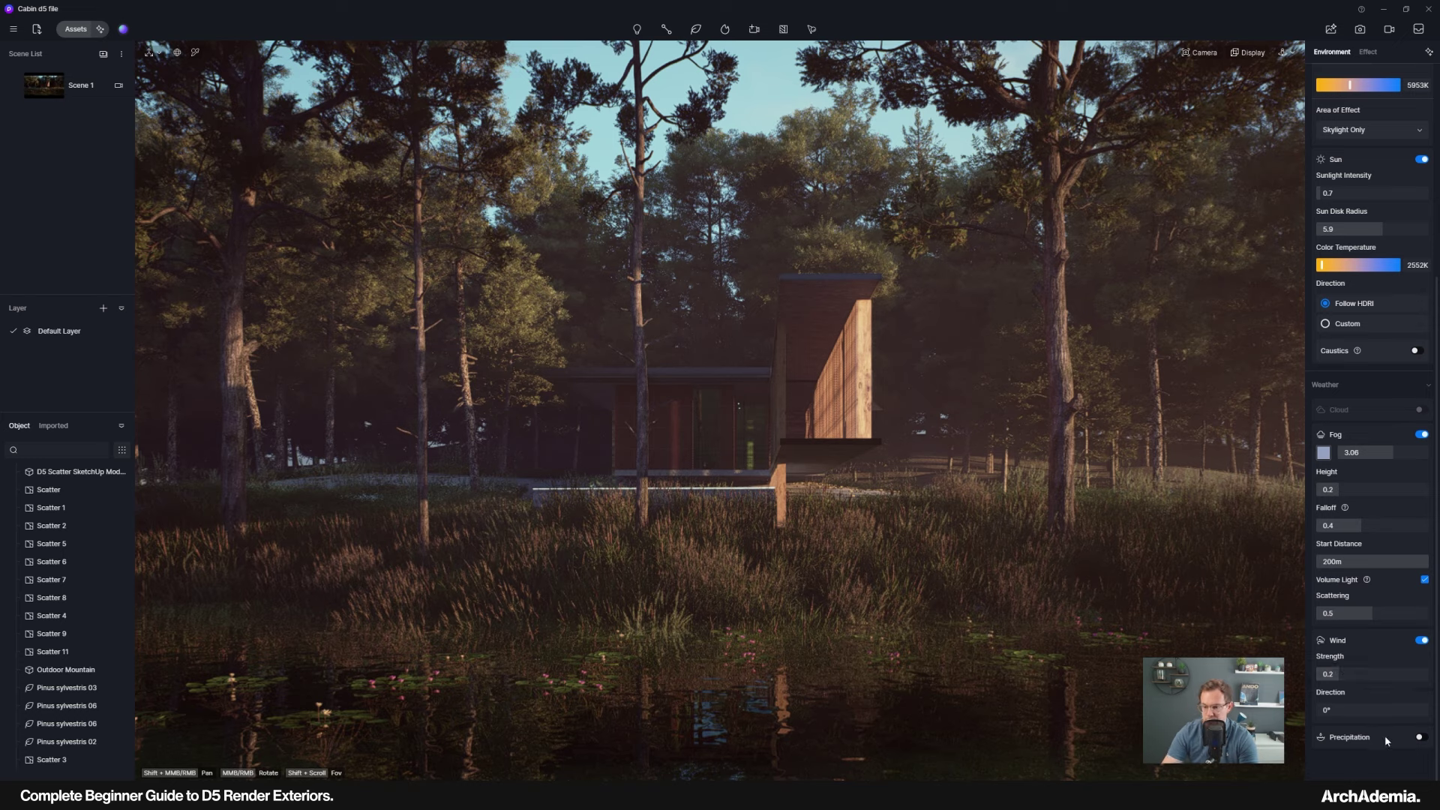
Turn on precipitation with a strength of 0.3 and update the saved Scene 1 with the current settings.
{"action": "left_click", "coordinate": [1419, 737]}
{"action": "scroll", "coordinate": [1367, 643], "scroll_direction": "down", "scroll_amount": 3}
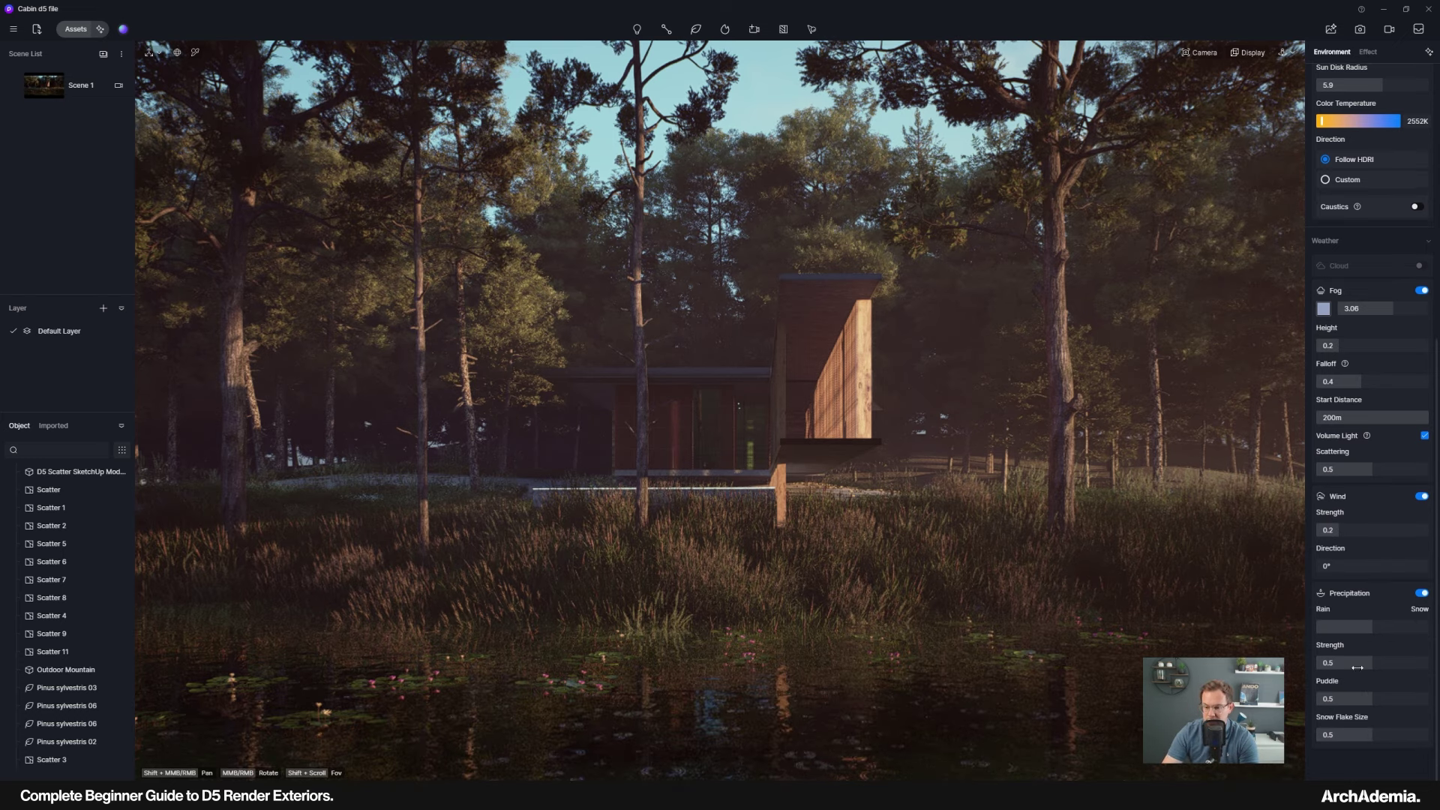
{"action": "left_click", "coordinate": [1357, 665]}
{"action": "type", "text": "0.3"}
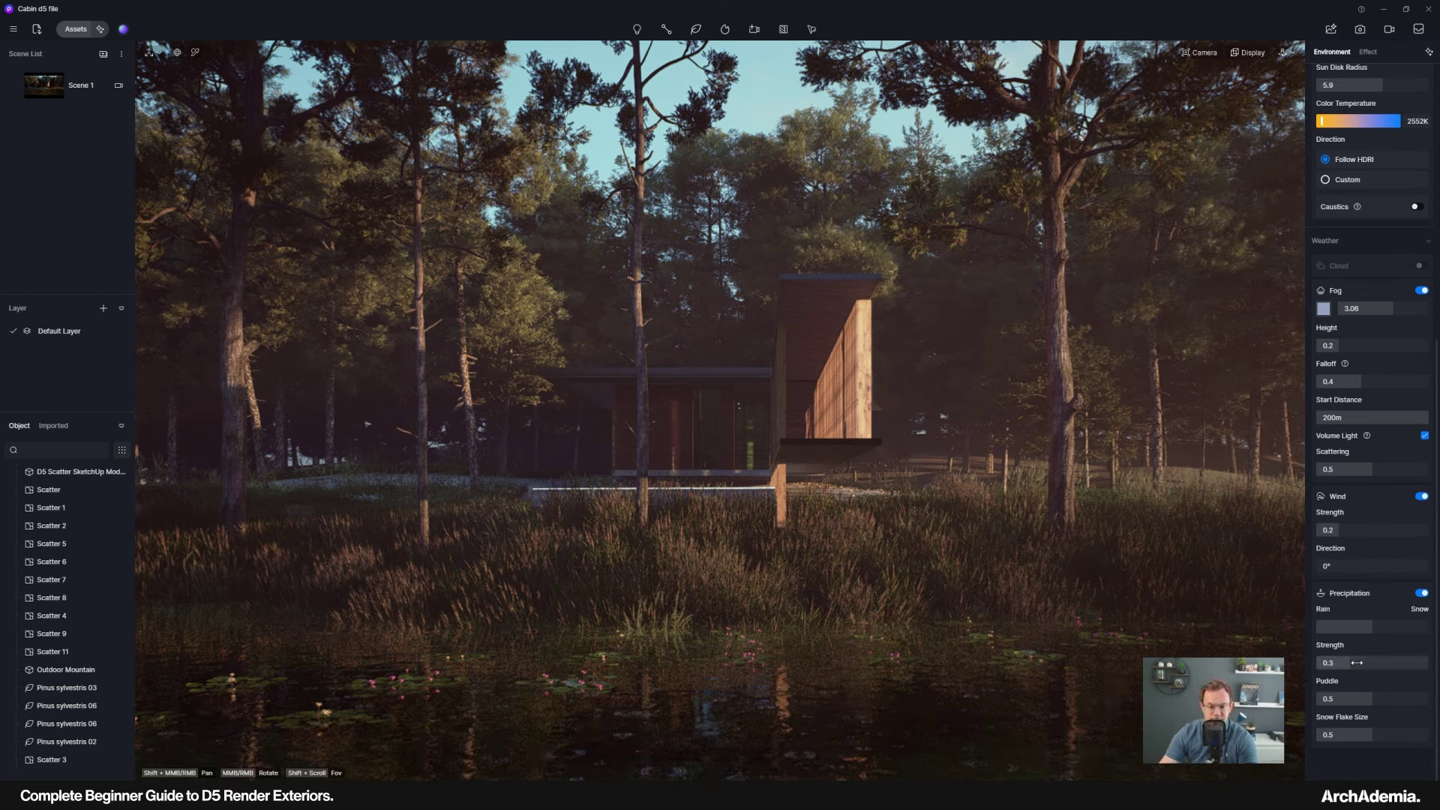
{"action": "key", "text": "Return"}
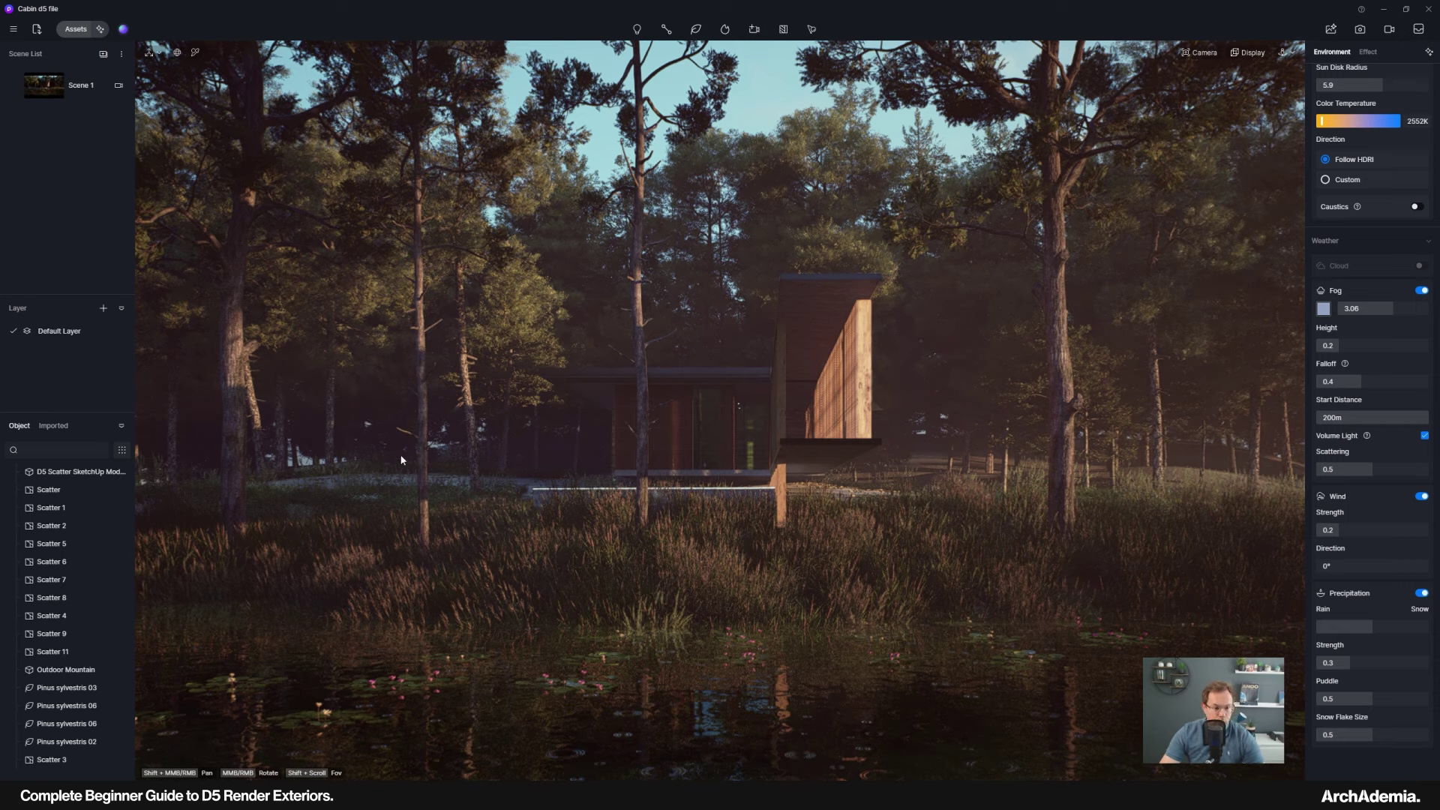
{"action": "left_click", "coordinate": [15, 86]}
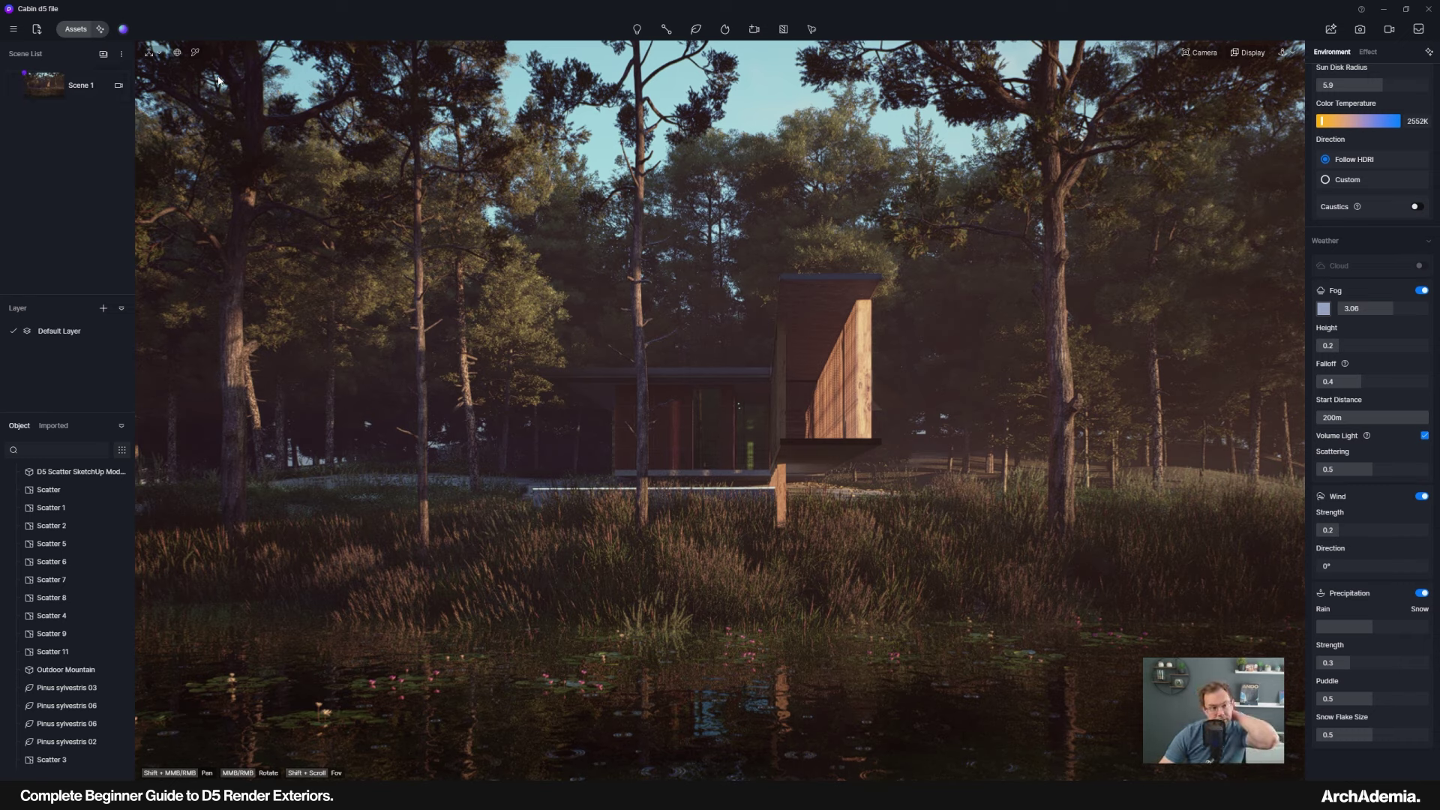
Darken the base color of the gravel around the cabin to an HSV value of about 58 and return to Scene 1.
{"action": "left_click", "coordinate": [195, 52]}
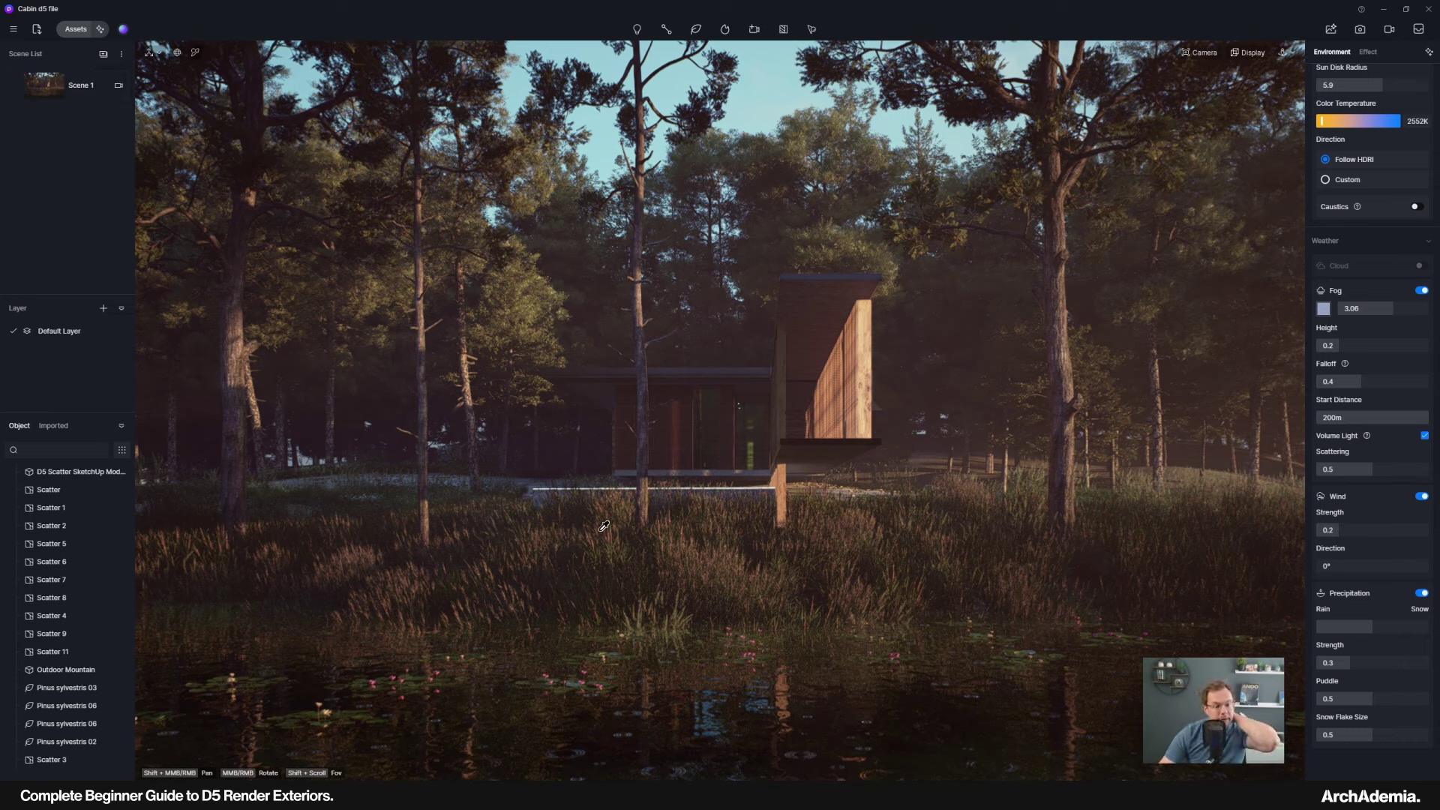
{"action": "left_click", "coordinate": [539, 482]}
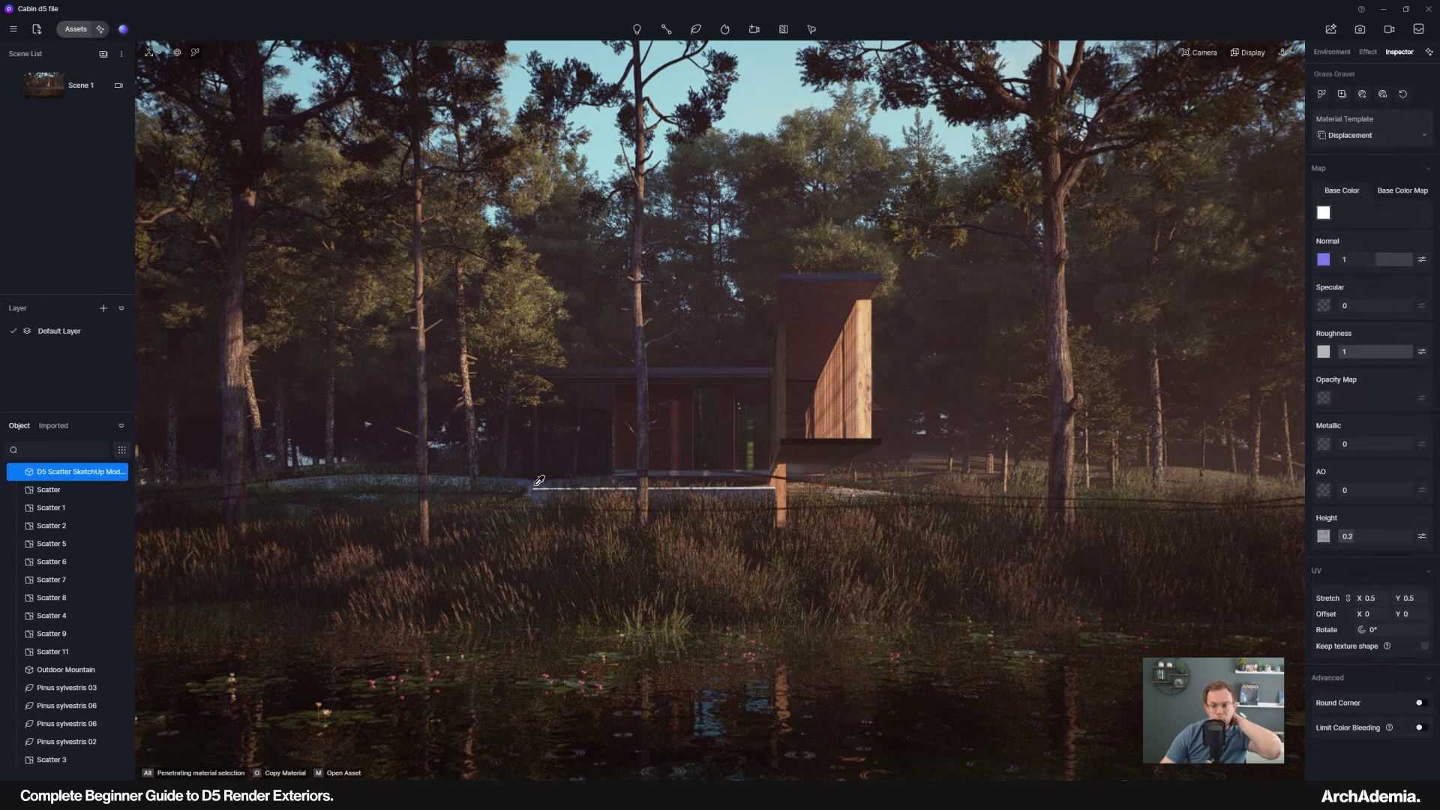
{"action": "left_click", "coordinate": [1324, 214]}
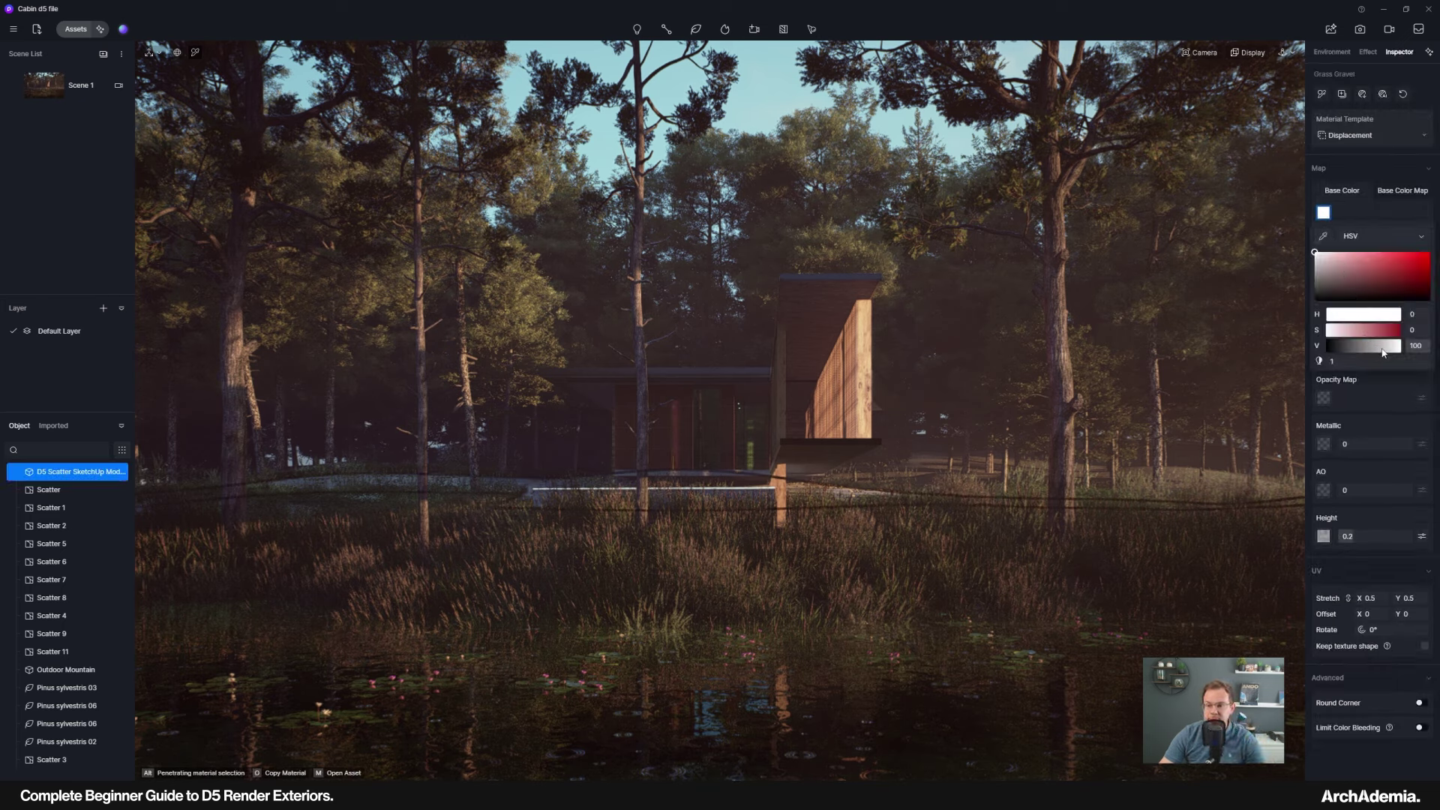
{"action": "mouse_move", "coordinate": [1394, 349]}
{"action": "left_mouse_down"}
{"action": "mouse_move", "coordinate": [1334, 346]}
{"action": "mouse_move", "coordinate": [1405, 347]}
{"action": "left_mouse_up"}
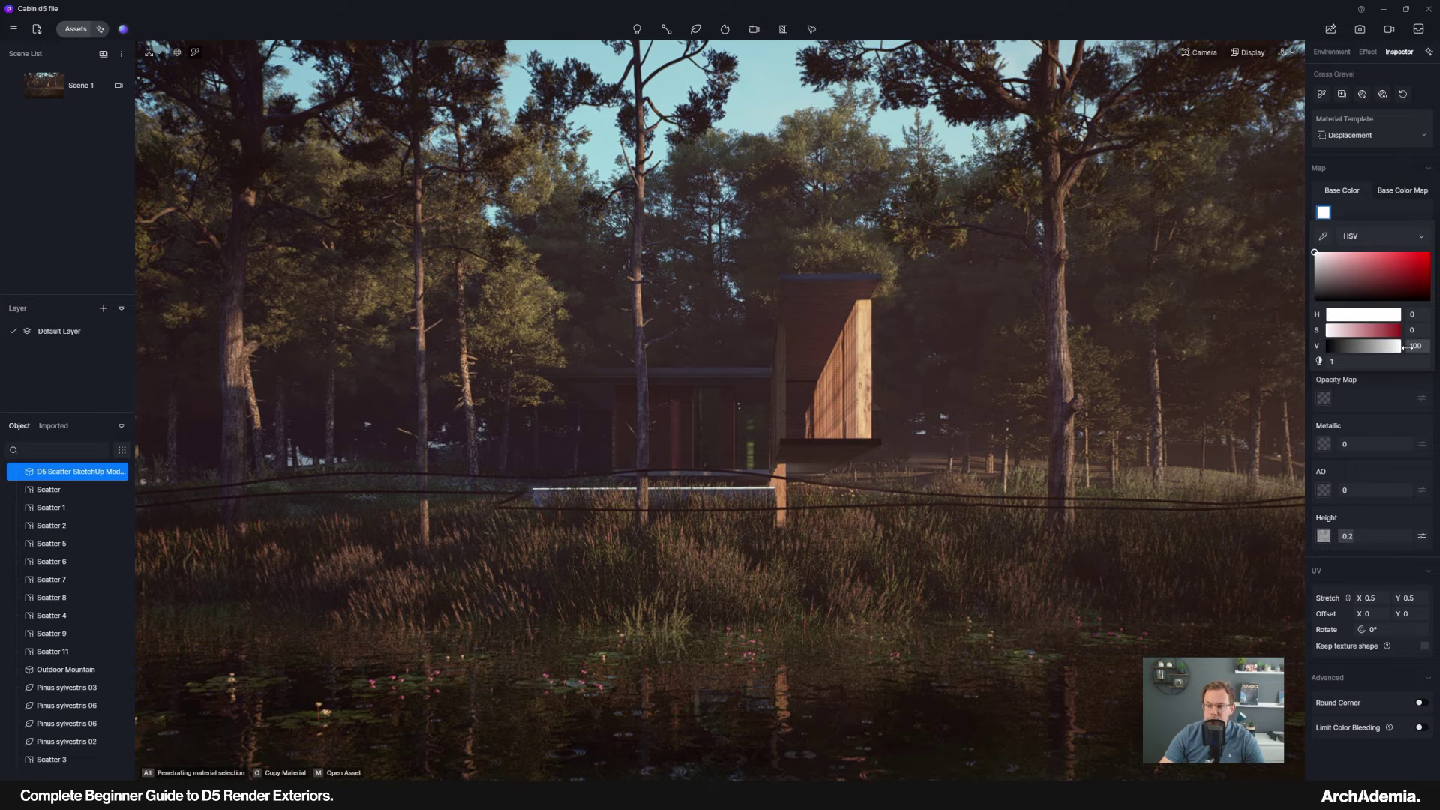
{"action": "left_click", "coordinate": [1200, 52]}
{"action": "left_click", "coordinate": [1178, 300]}
{"action": "middle_click_drag", "start_coordinate": [607, 488], "coordinate": [510, 533]}
{"action": "scroll", "coordinate": [482, 458], "scroll_direction": "up", "scroll_amount": 8}
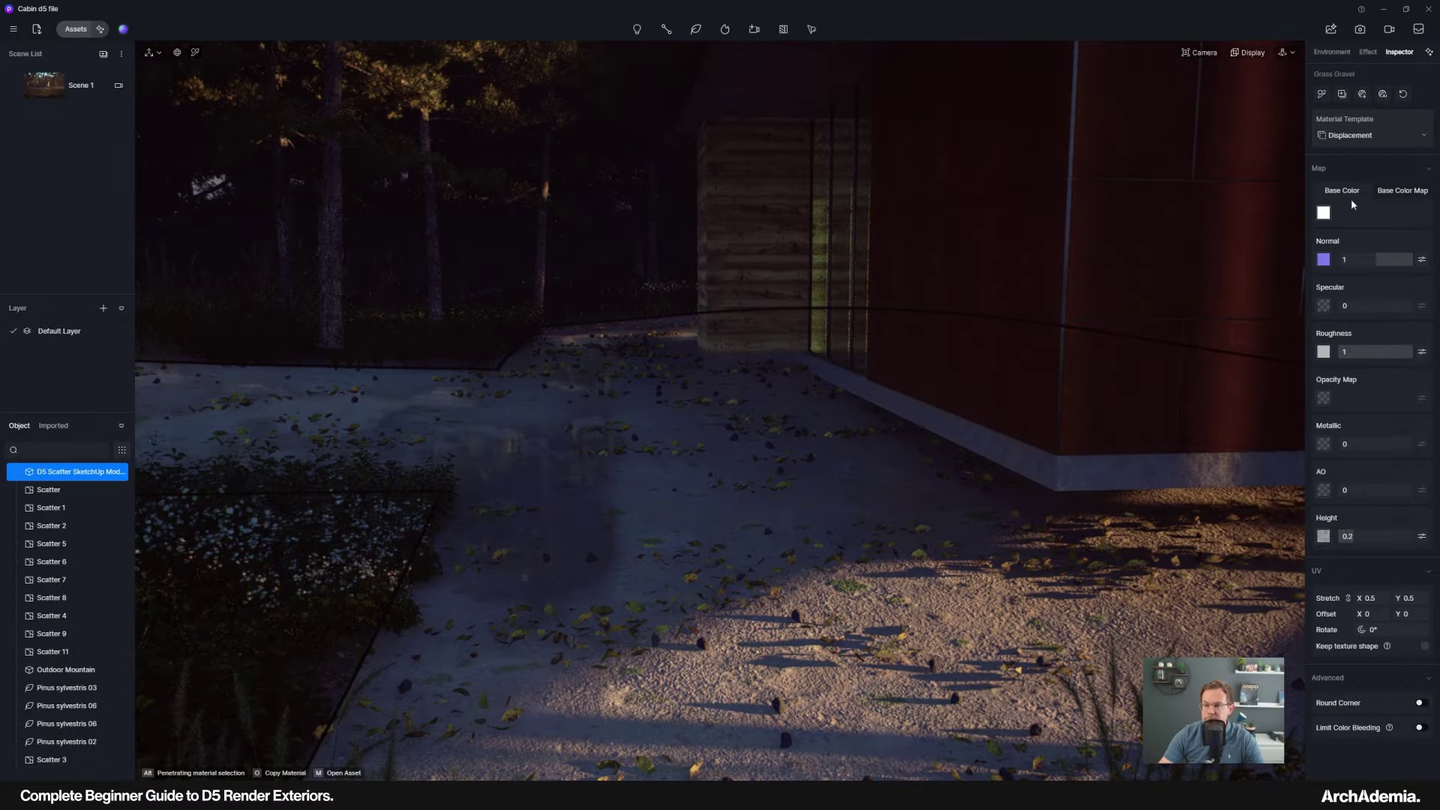
{"action": "left_click", "coordinate": [1324, 213]}
{"action": "left_click_drag", "start_coordinate": [1398, 346], "coordinate": [1368, 346]}
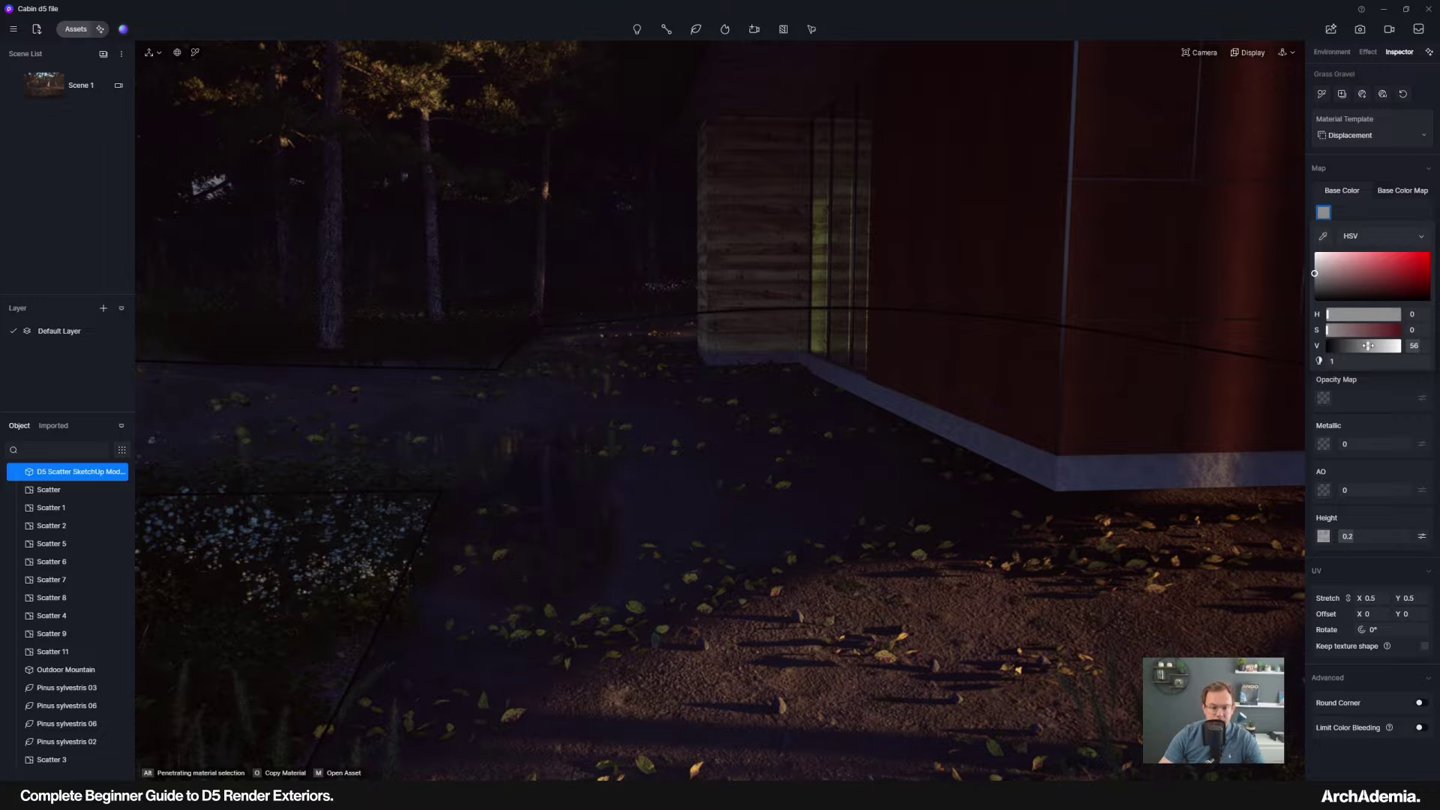
{"action": "left_click", "coordinate": [82, 85]}
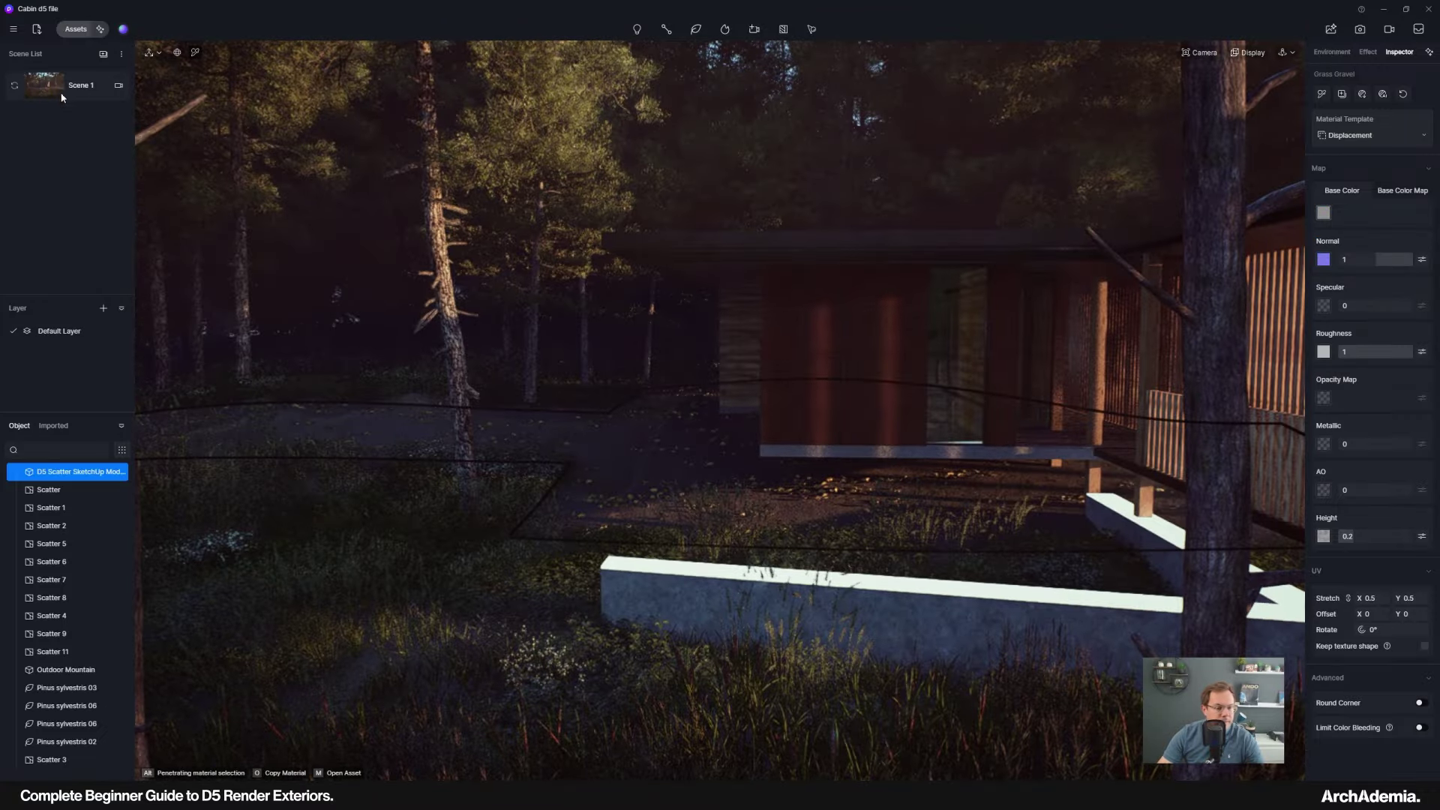
{"action": "left_click", "coordinate": [63, 98]}
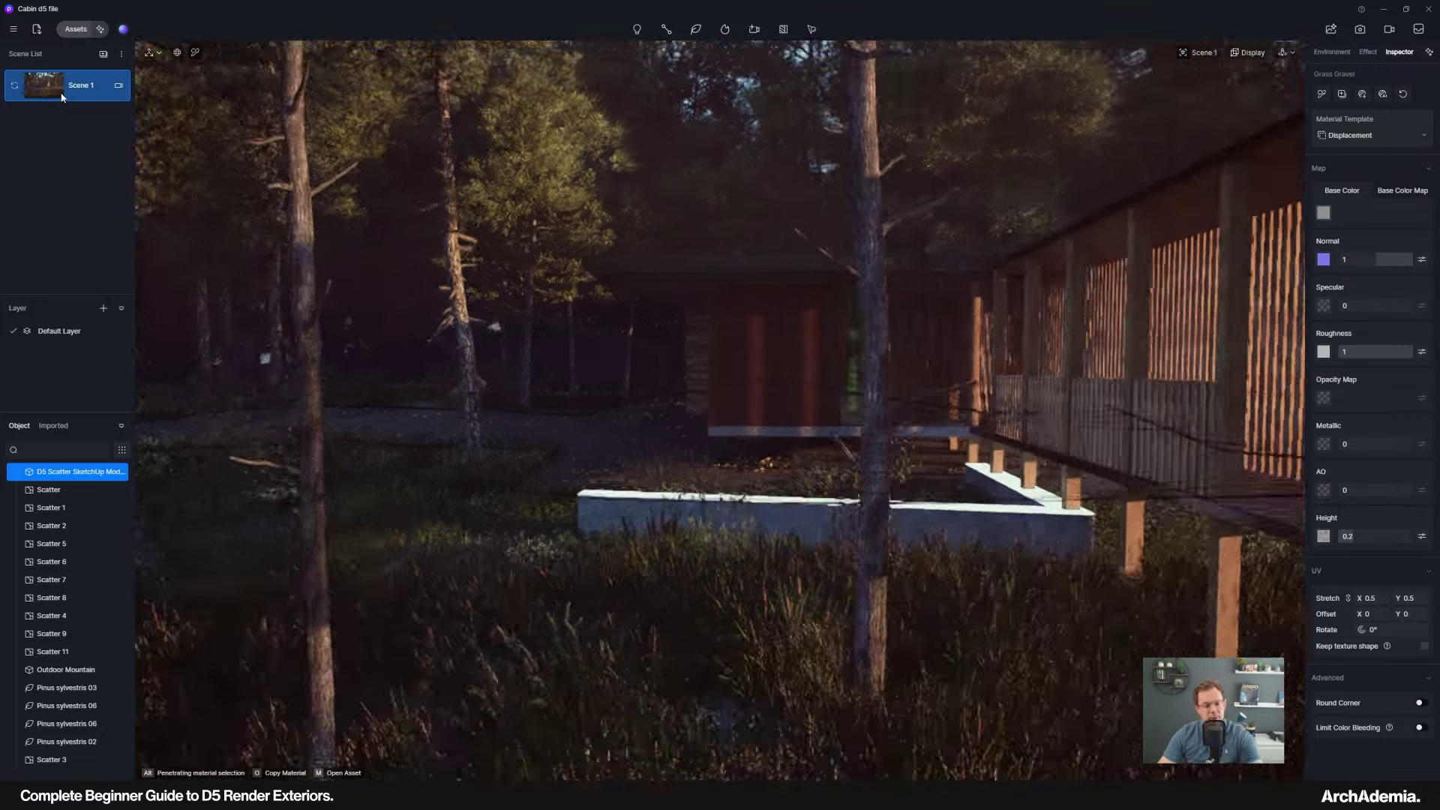
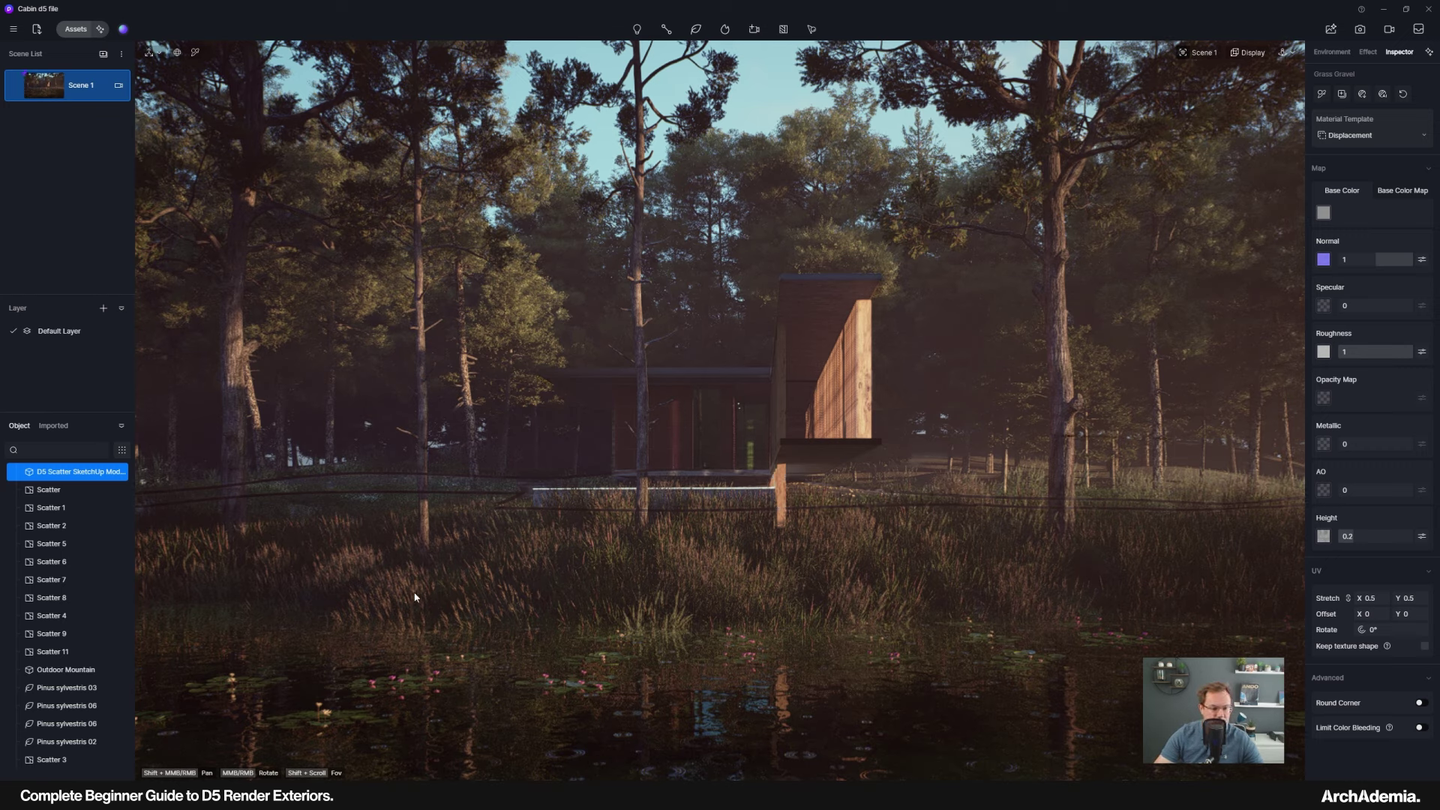
Search the online model library for "boat" and place Fishing Boat 01 on the lake in front of the cabin.
{"action": "left_click", "coordinate": [76, 29]}
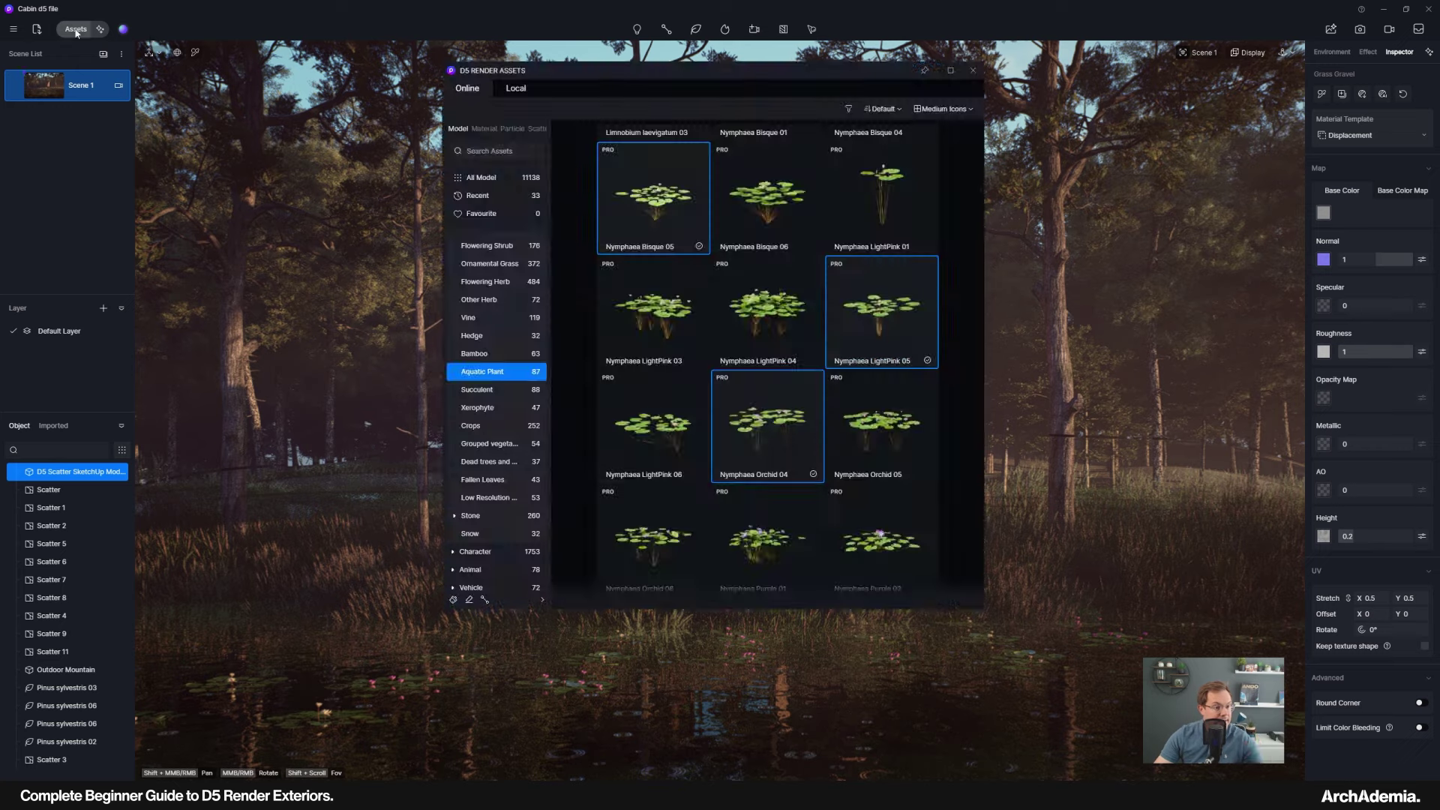
{"action": "scroll", "coordinate": [514, 420], "scroll_direction": "up", "scroll_amount": 3}
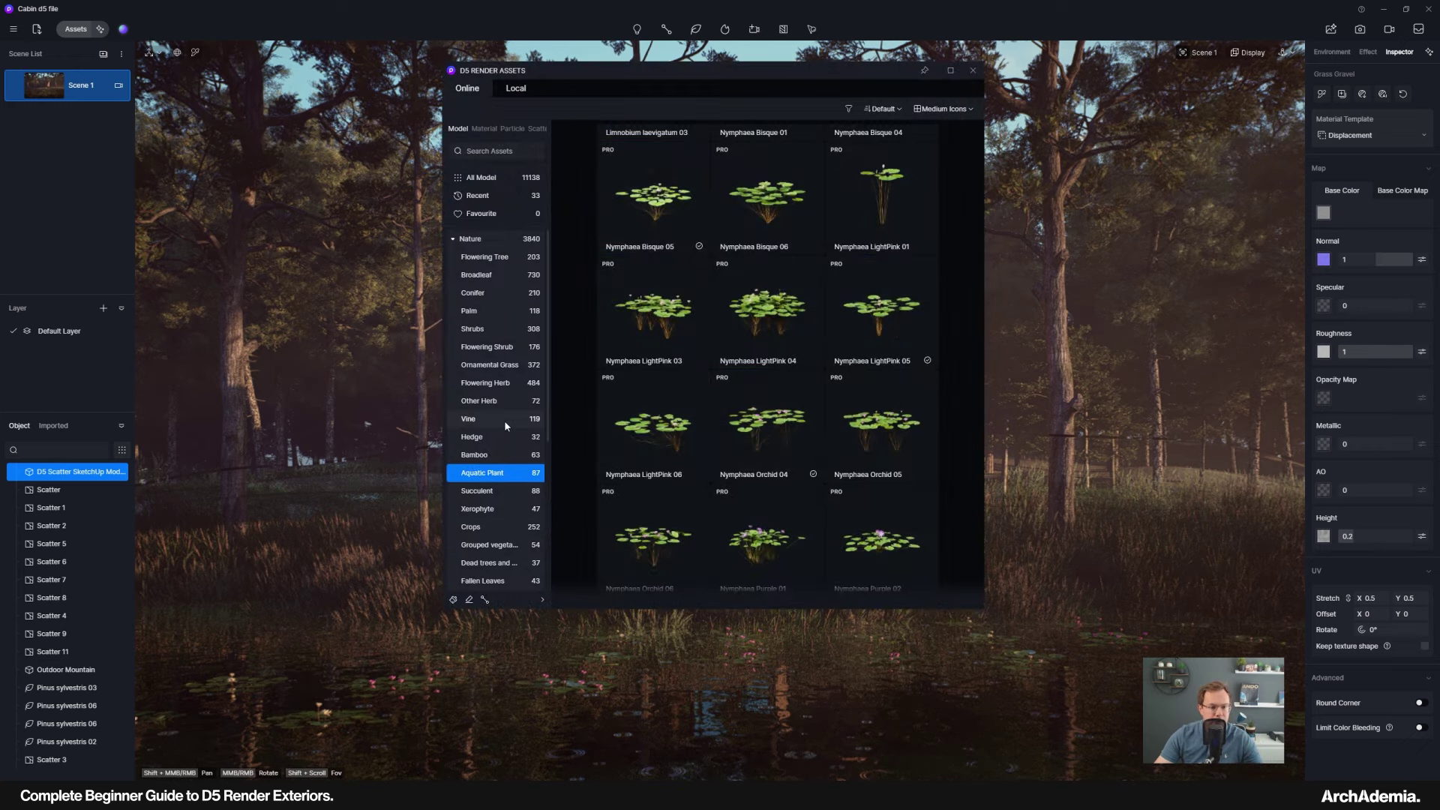
{"action": "left_click", "coordinate": [491, 154]}
{"action": "type", "text": "boat"}
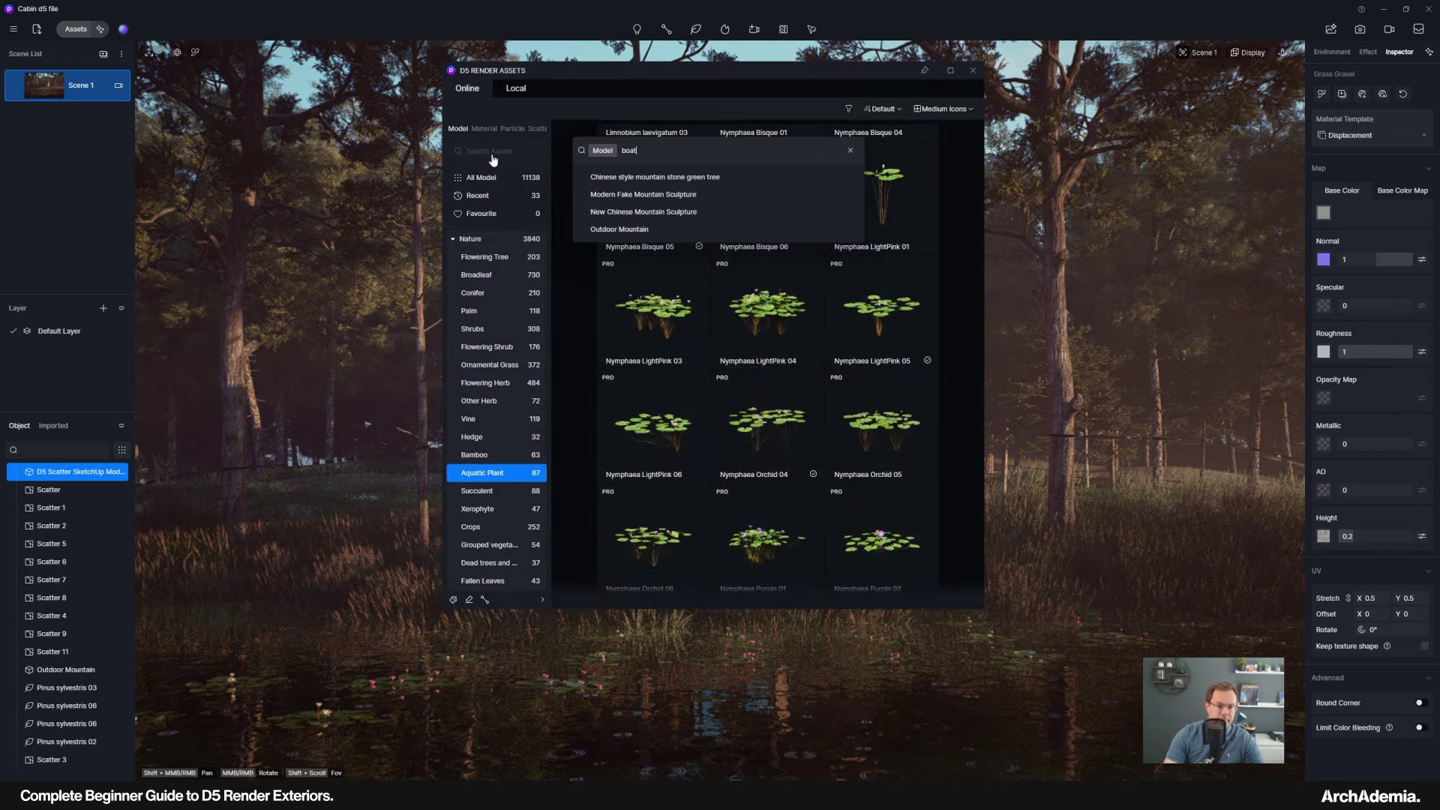
{"action": "key", "text": "Return"}
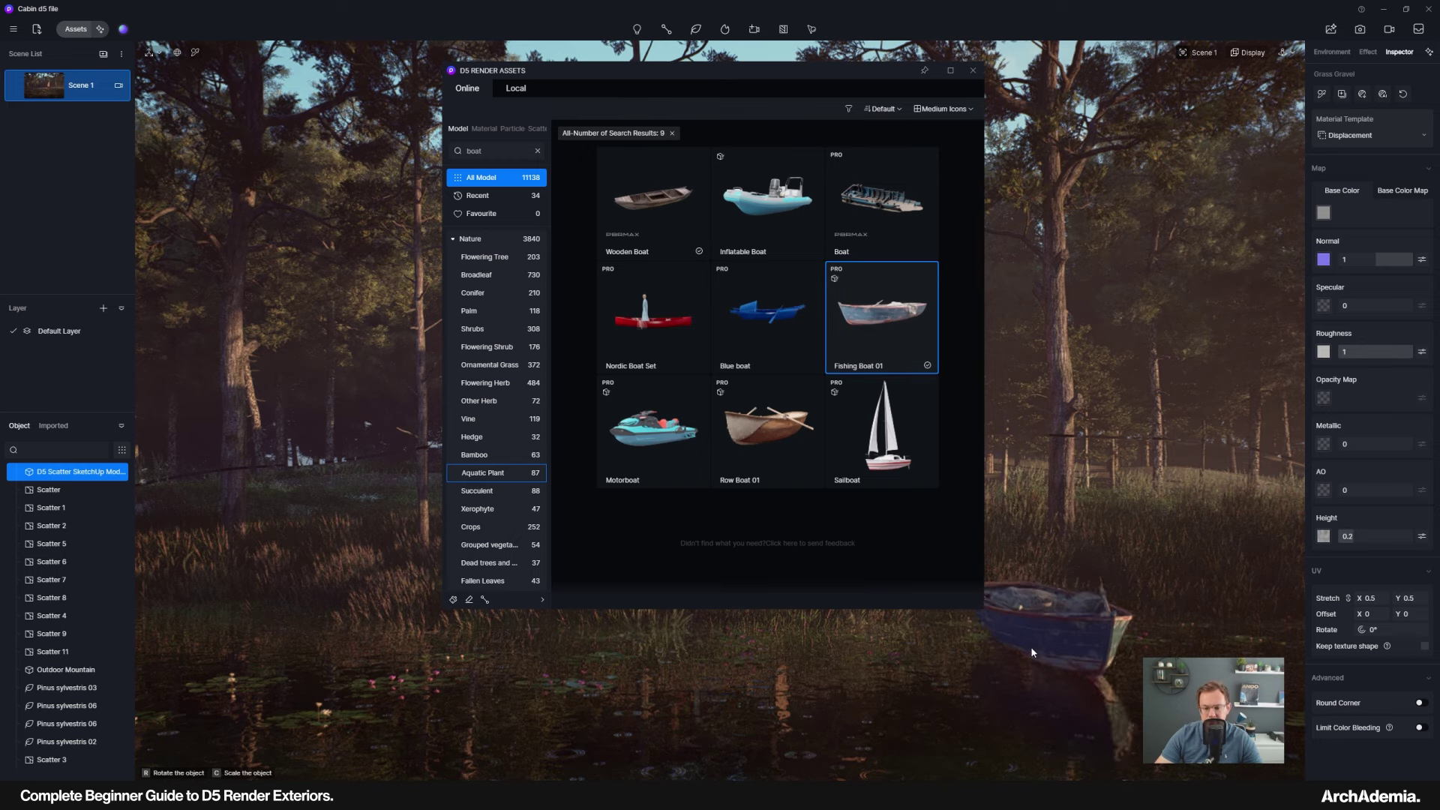
{"action": "left_click", "coordinate": [1025, 643]}
{"action": "left_click", "coordinate": [972, 70]}
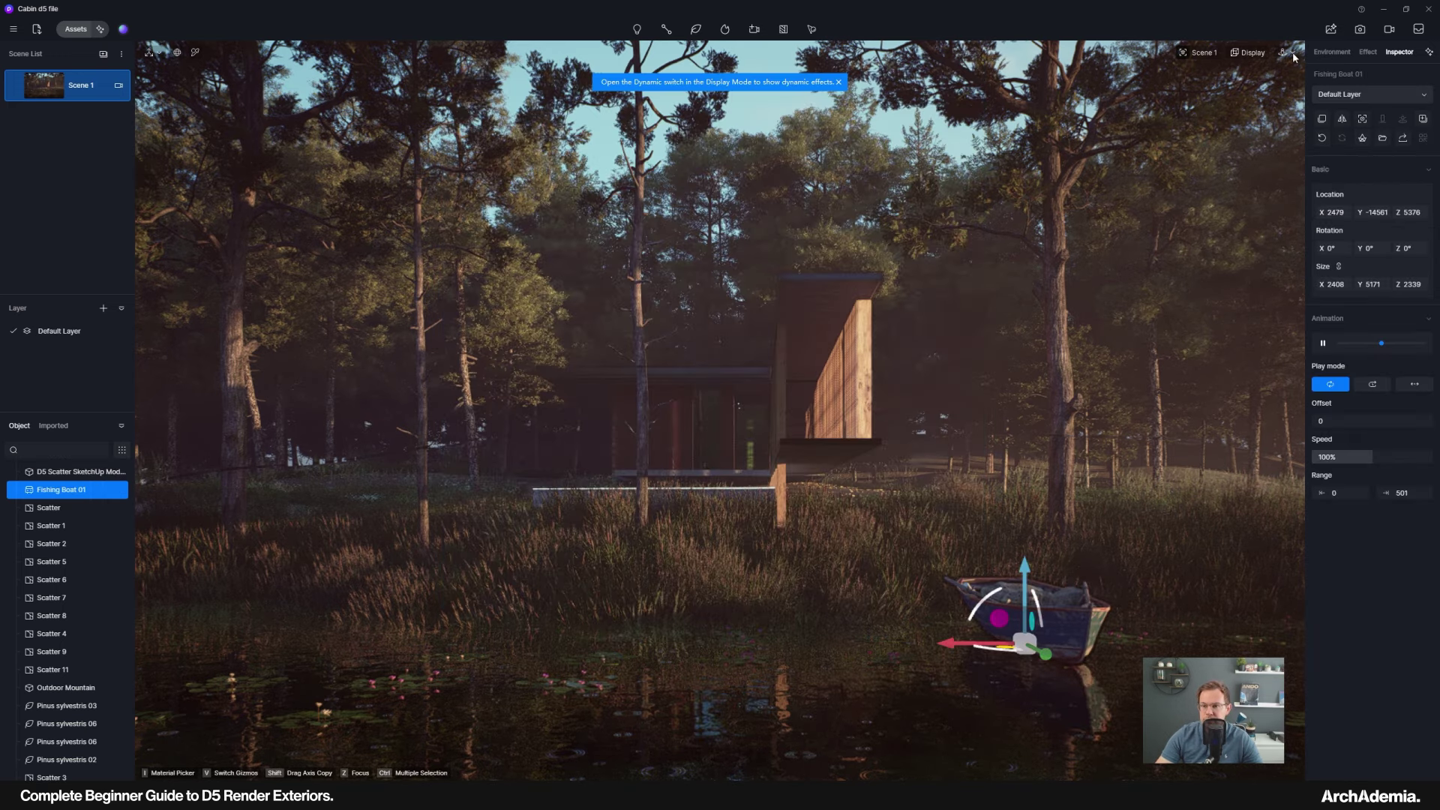
Rotate the fishing boat to 101° about Z and lower it into the water to a Z location of 5047.
{"action": "left_click", "coordinate": [1283, 53]}
{"action": "left_click", "coordinate": [1250, 53]}
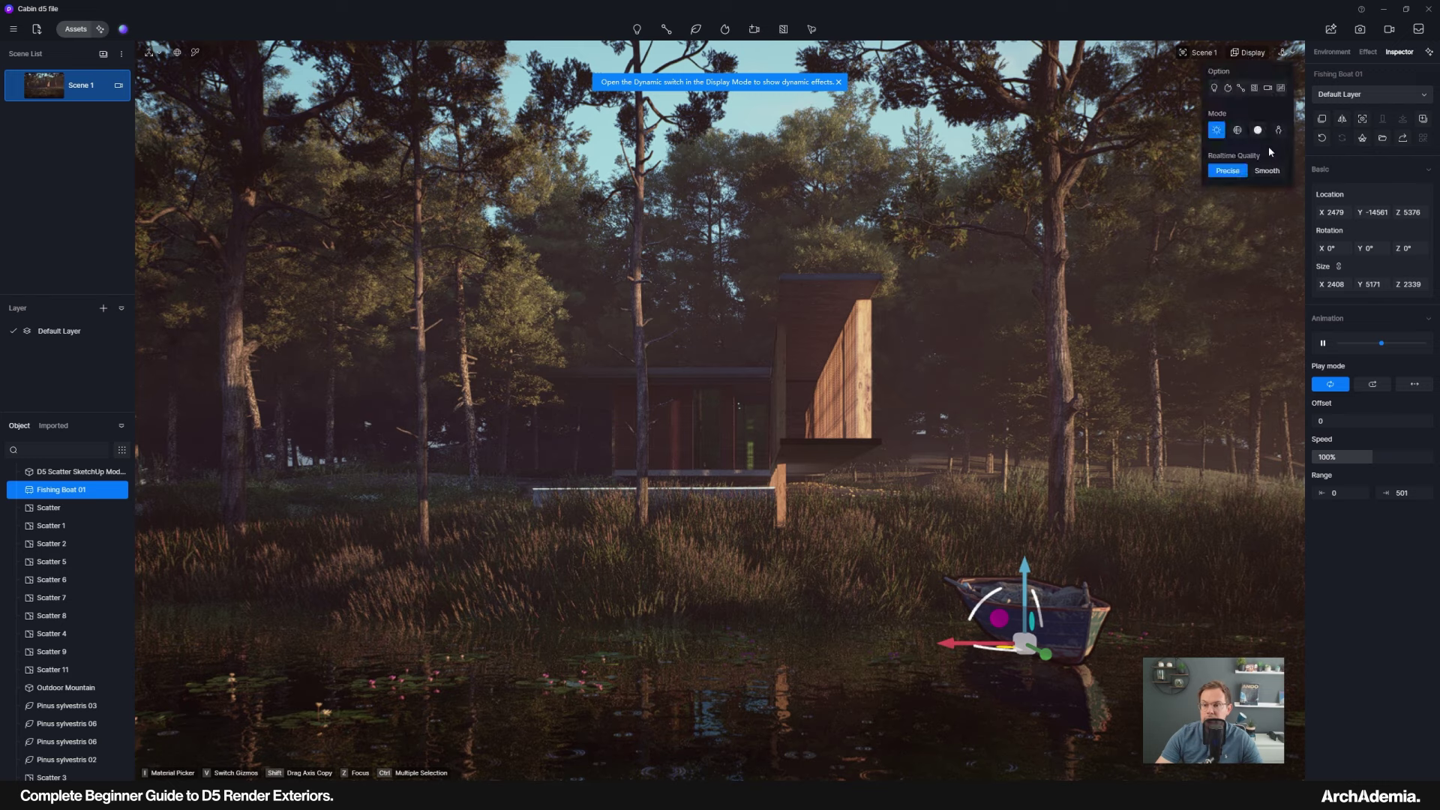
{"action": "left_click_drag", "start_coordinate": [991, 648], "coordinate": [836, 617]}
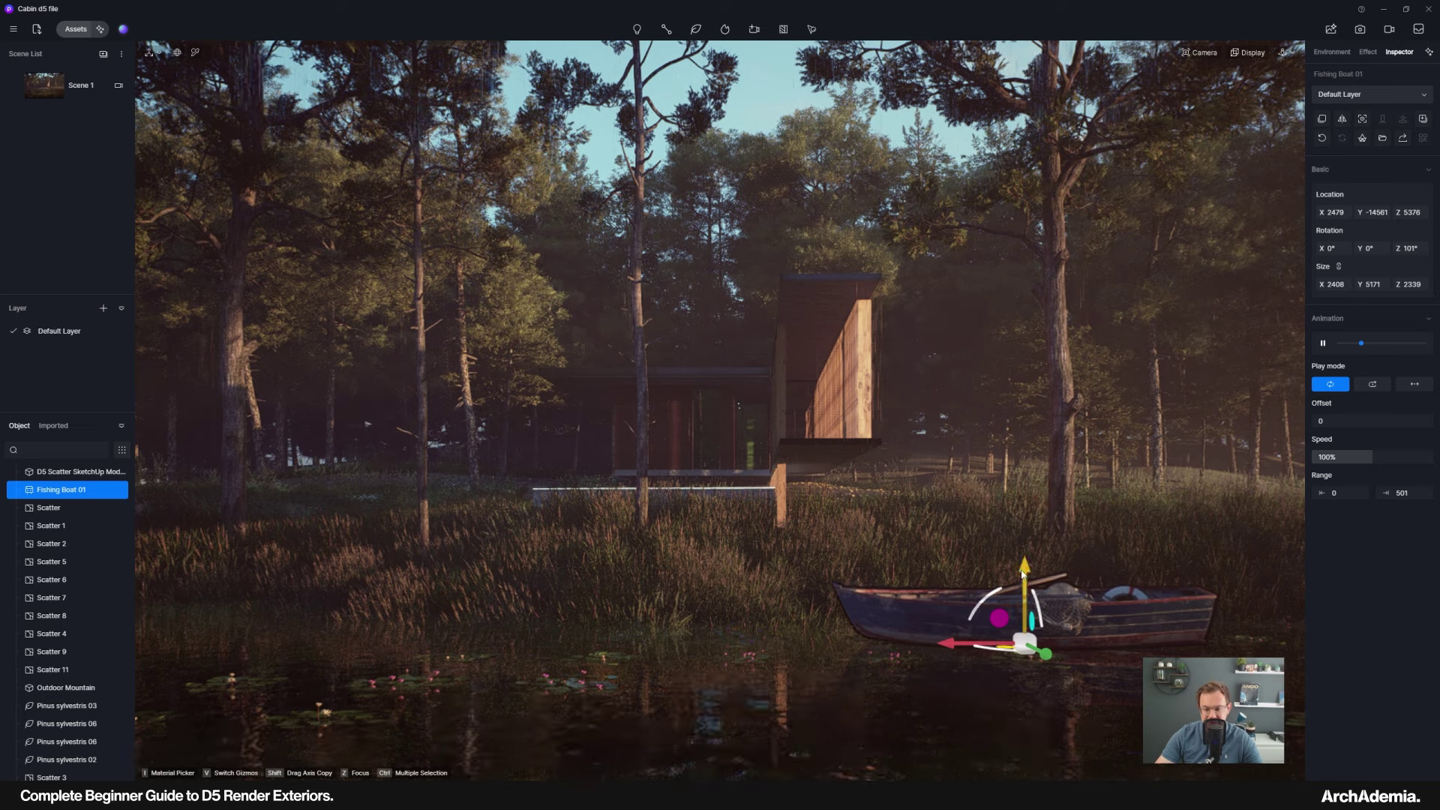
{"action": "left_click_drag", "start_coordinate": [1024, 565], "coordinate": [1016, 596]}
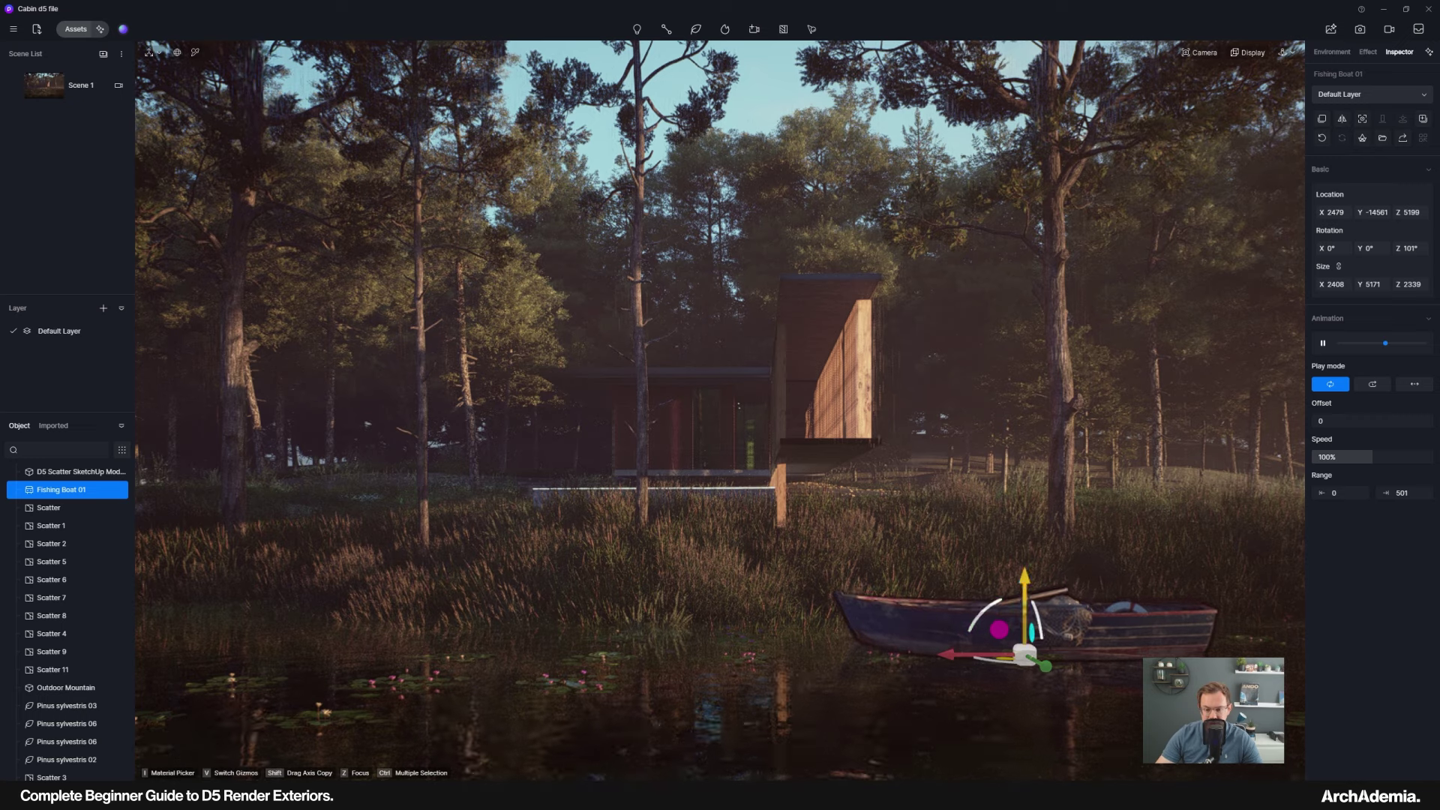
{"action": "left_click_drag", "start_coordinate": [1024, 584], "coordinate": [1018, 594]}
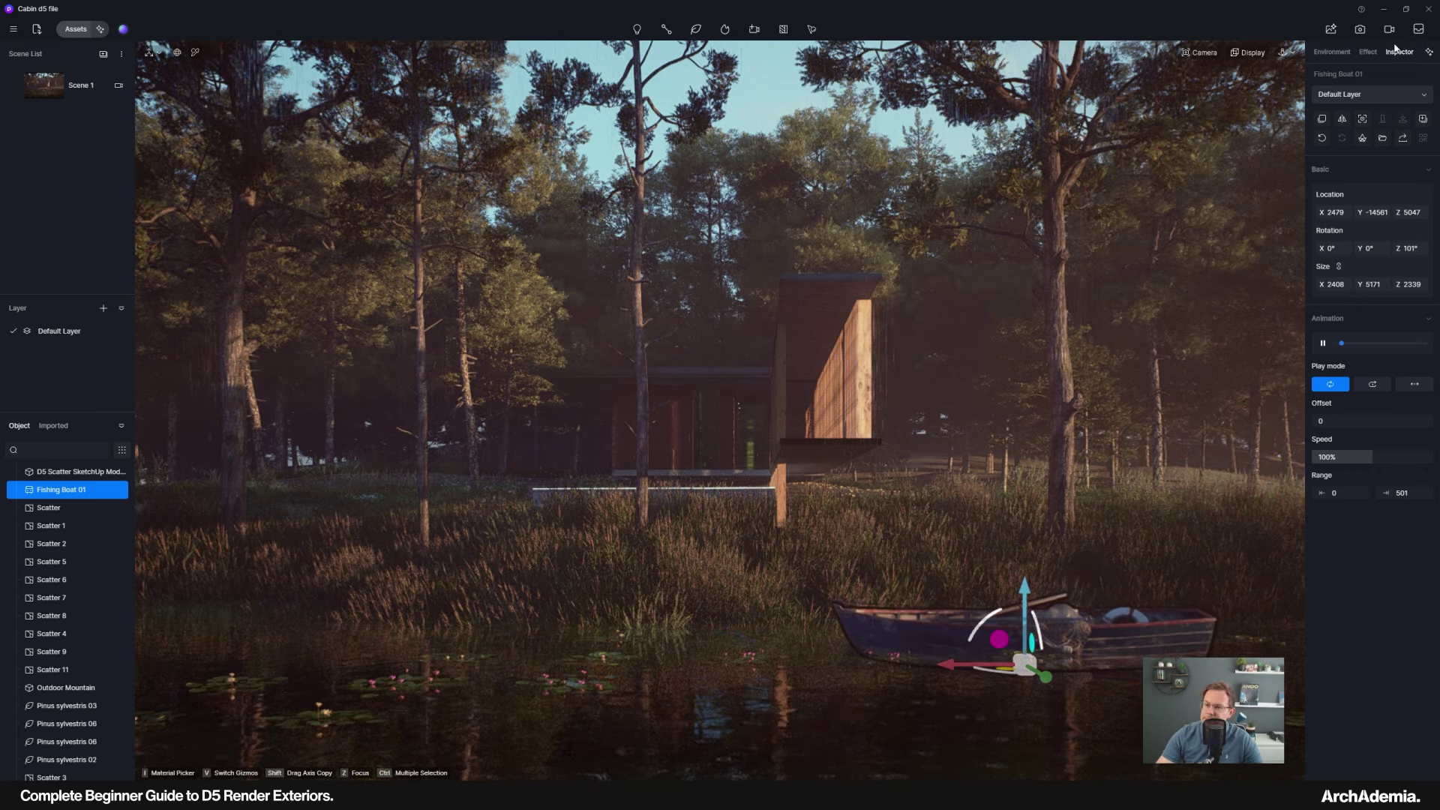
Set the precipitation strength to 0.1 in the weather settings.
{"action": "left_click", "coordinate": [1332, 52]}
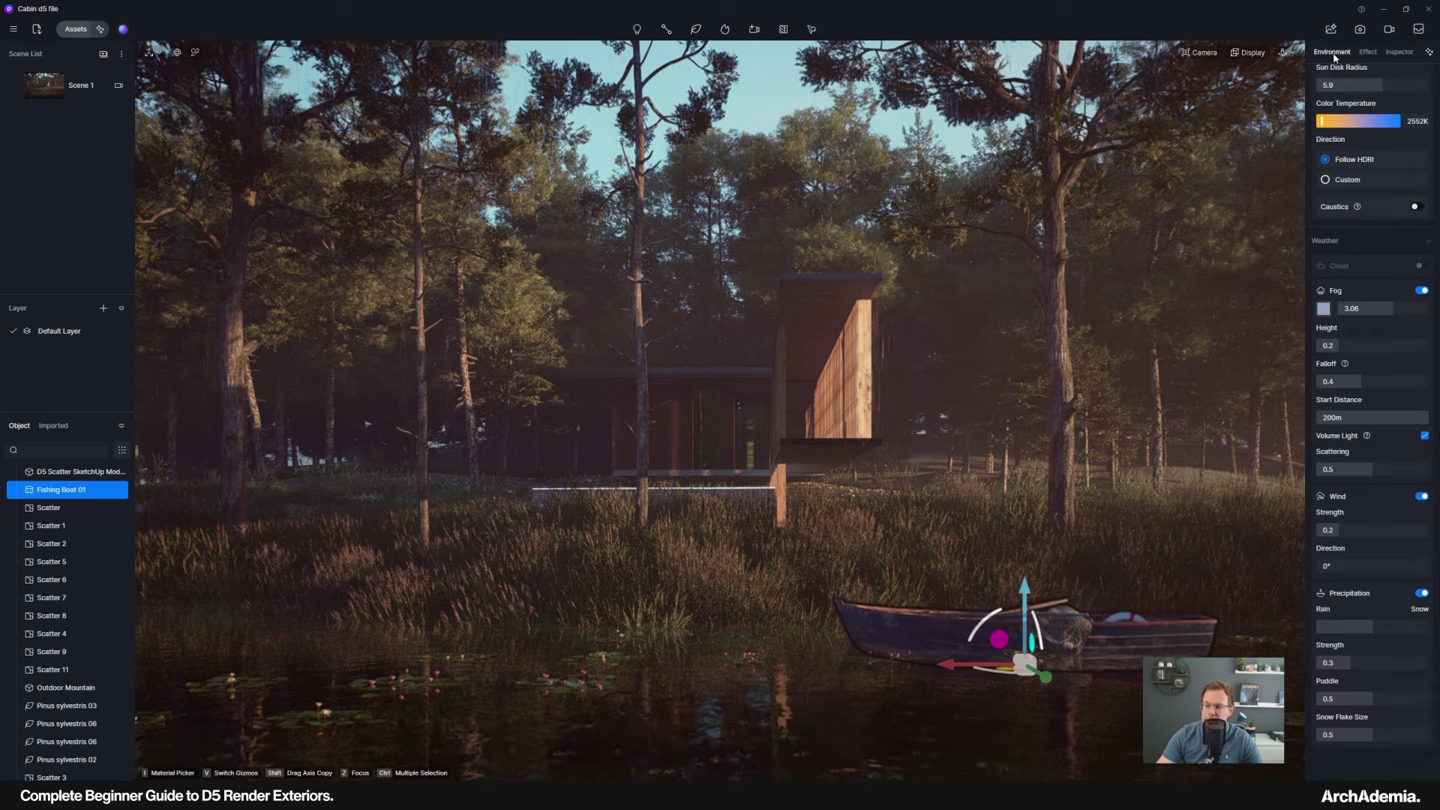
{"action": "left_click", "coordinate": [1377, 658]}
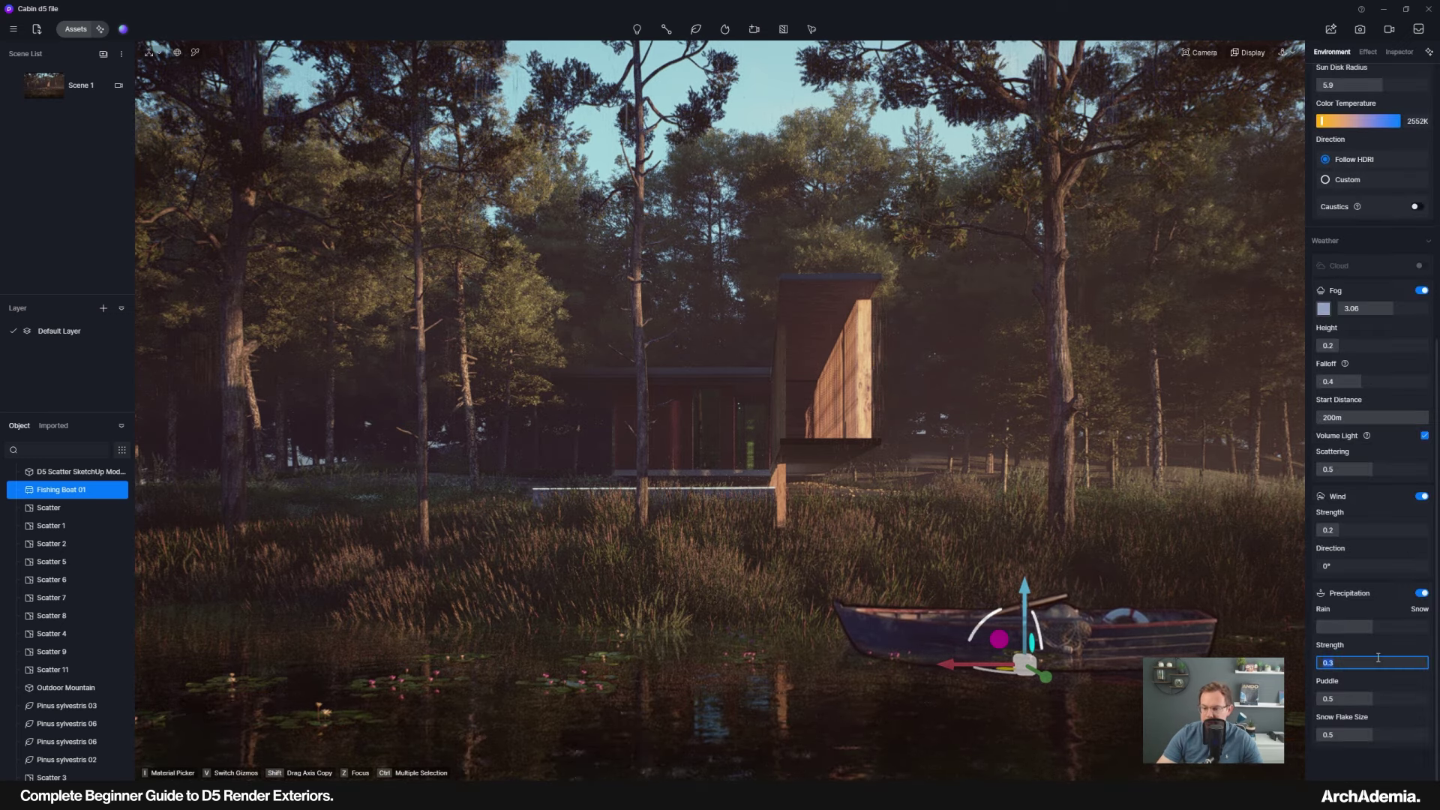
{"action": "type", "text": "0.1"}
{"action": "key", "text": "Return"}
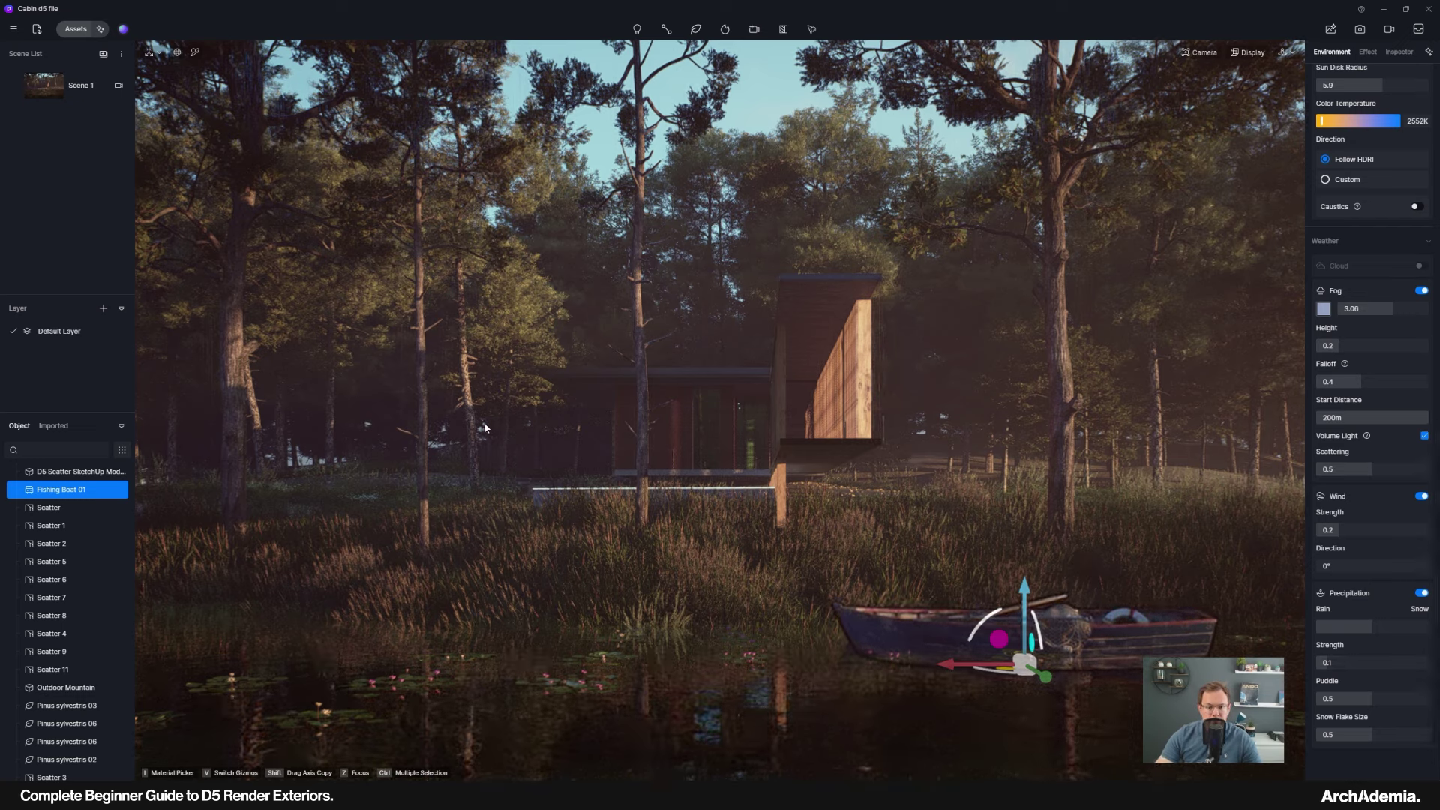
{"action": "left_click", "coordinate": [12, 29]}
{"action": "mouse_move", "coordinate": [50, 54]}
{"action": "left_click", "coordinate": [149, 120]}
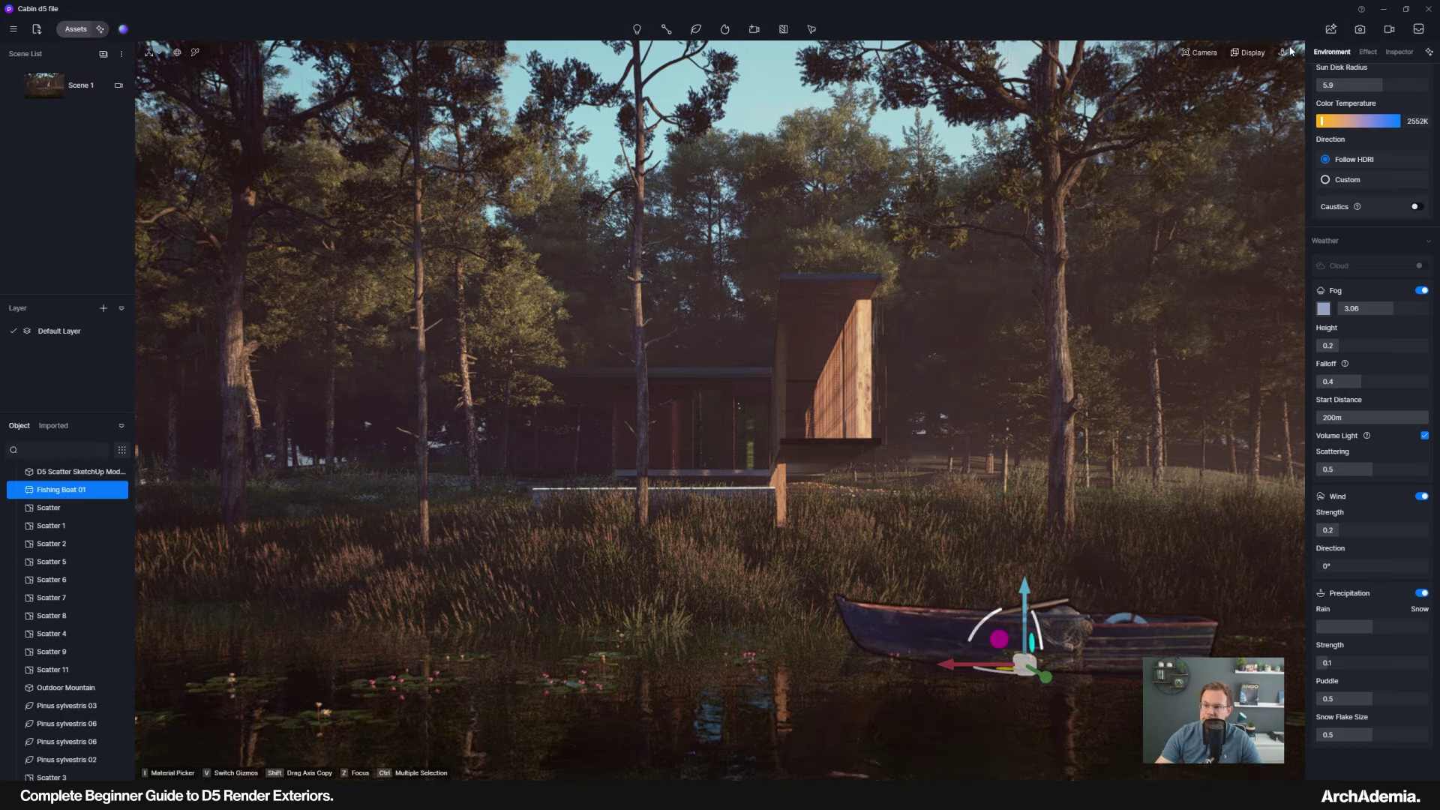
Examine the walkway's timber slats and decking up close in perspective view.
{"action": "left_click", "coordinate": [1248, 52]}
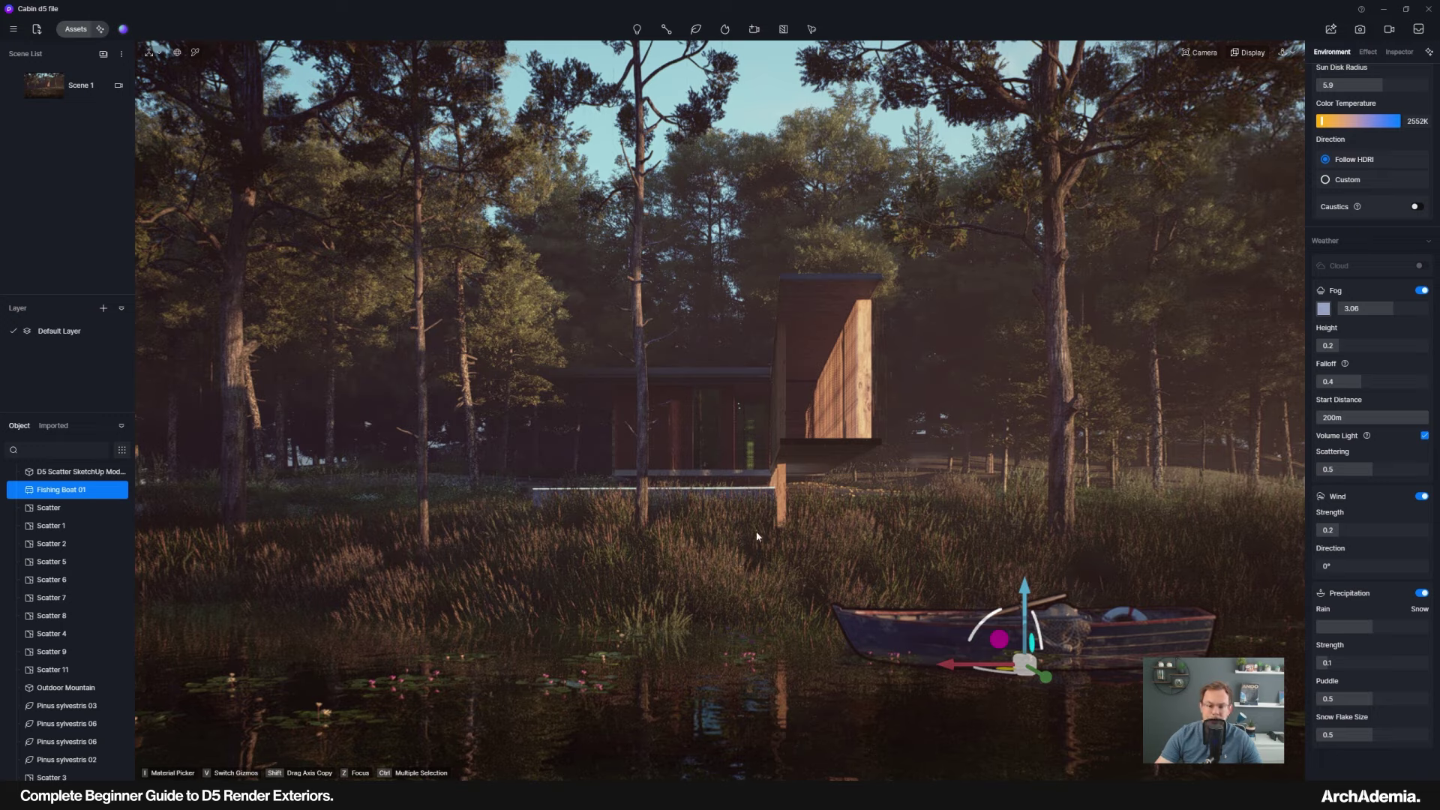
{"action": "left_click", "coordinate": [1284, 52]}
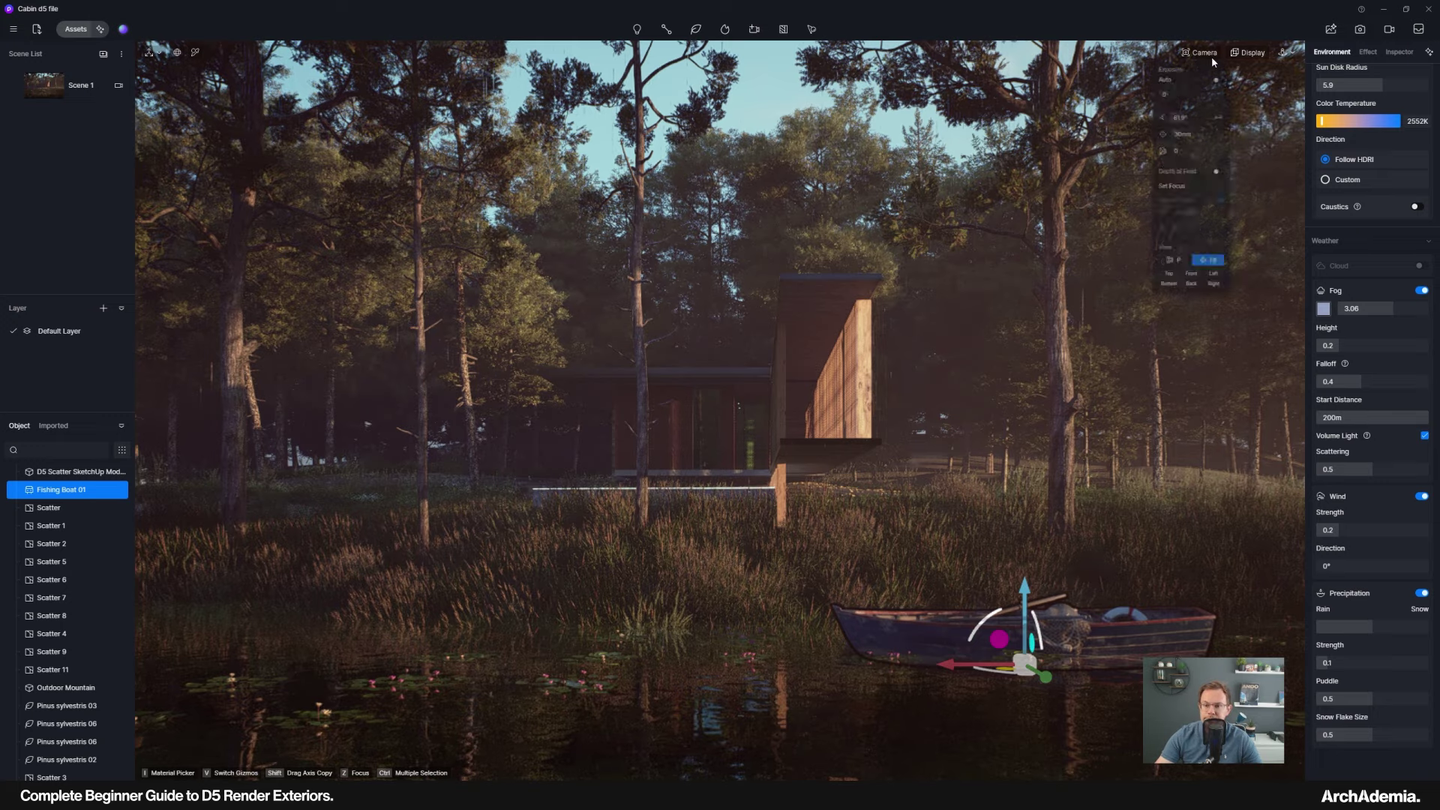
{"action": "left_click", "coordinate": [1176, 300]}
{"action": "middle_click_drag", "start_coordinate": [690, 539], "coordinate": [990, 620]}
{"action": "scroll", "coordinate": [894, 422], "scroll_direction": "up", "scroll_amount": 5}
{"action": "scroll", "coordinate": [899, 481], "scroll_direction": "up", "scroll_amount": 5}
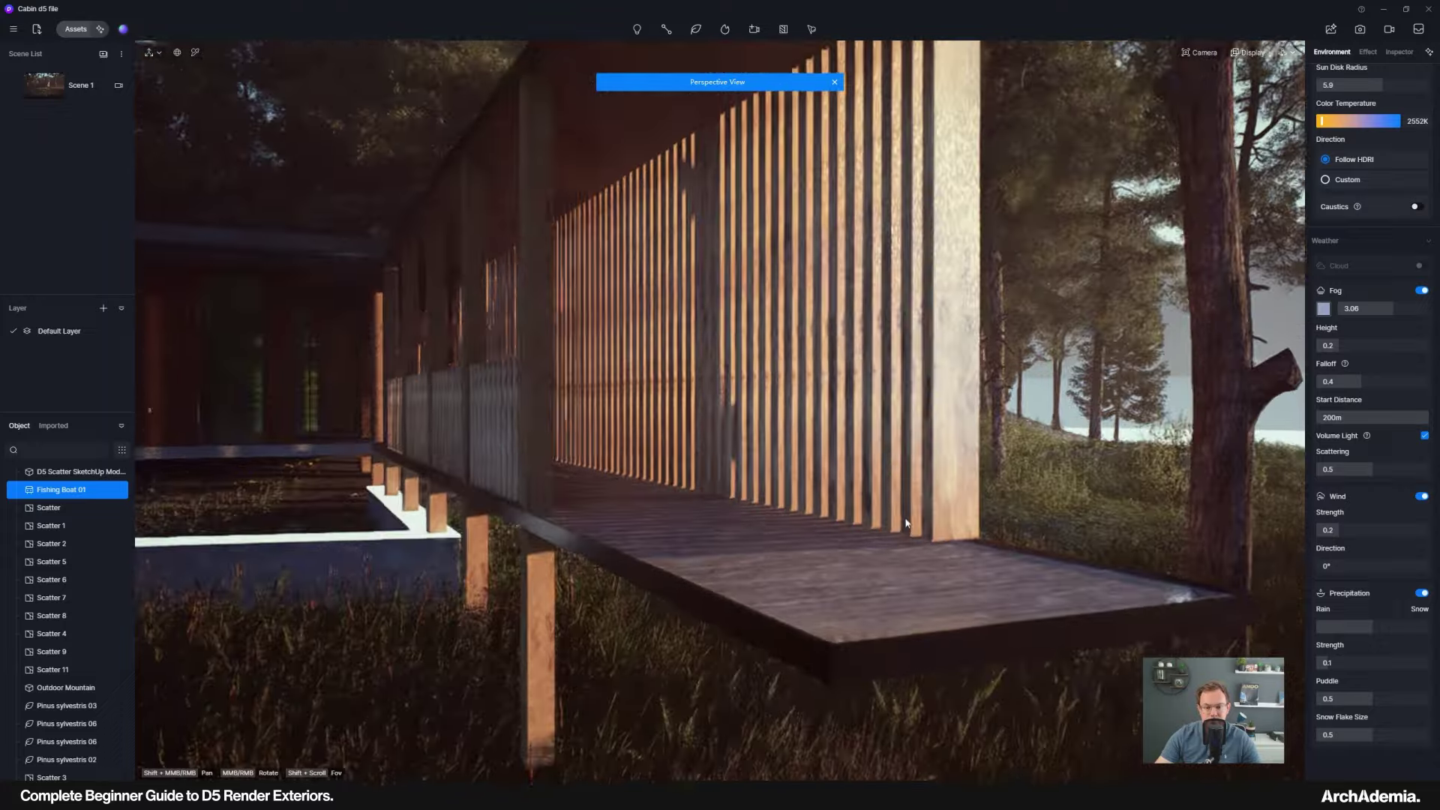
{"action": "middle_click_drag", "start_coordinate": [910, 473], "coordinate": [820, 485]}
{"action": "middle_click_drag", "start_coordinate": [887, 528], "coordinate": [891, 440]}
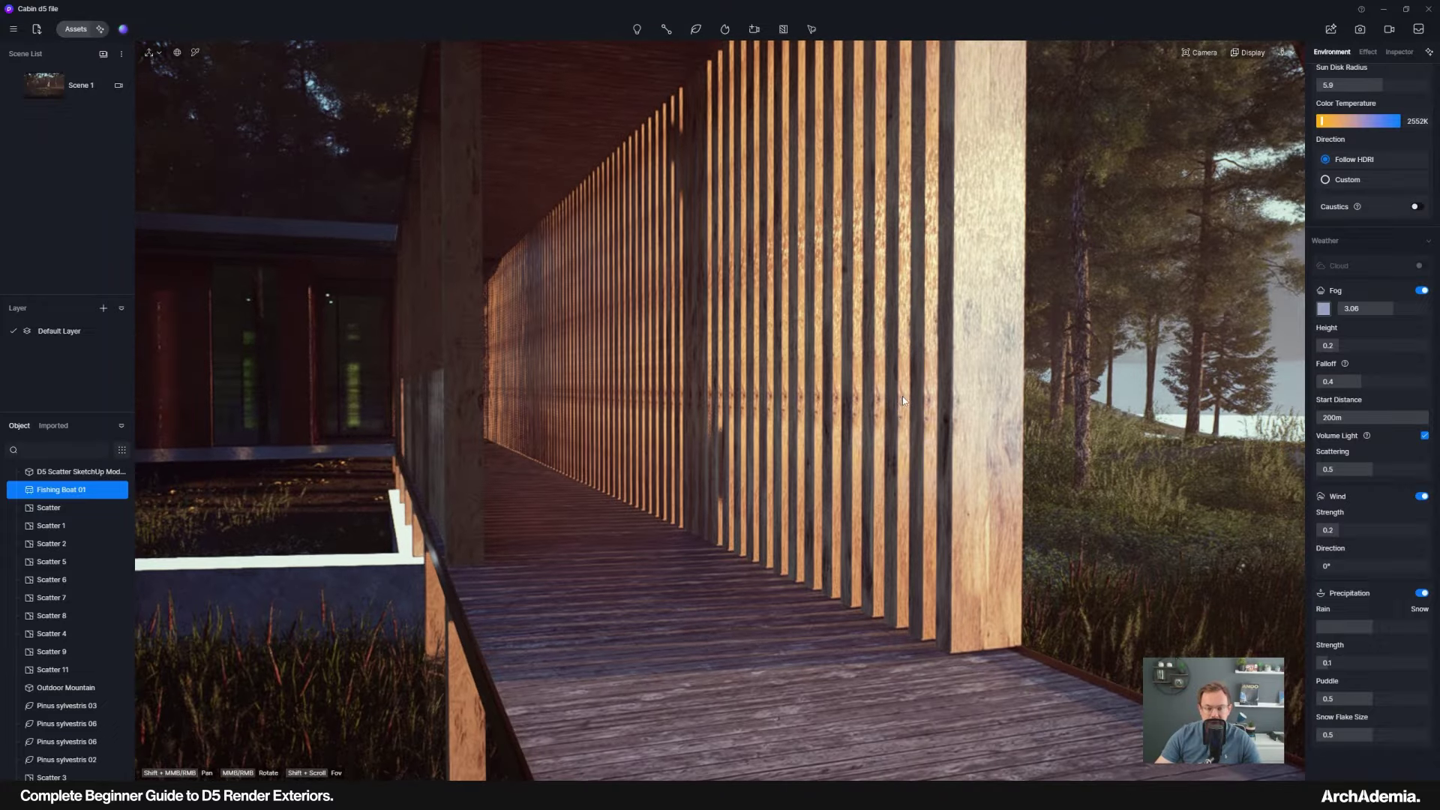
{"action": "middle_click_drag", "start_coordinate": [692, 548], "coordinate": [675, 549]}
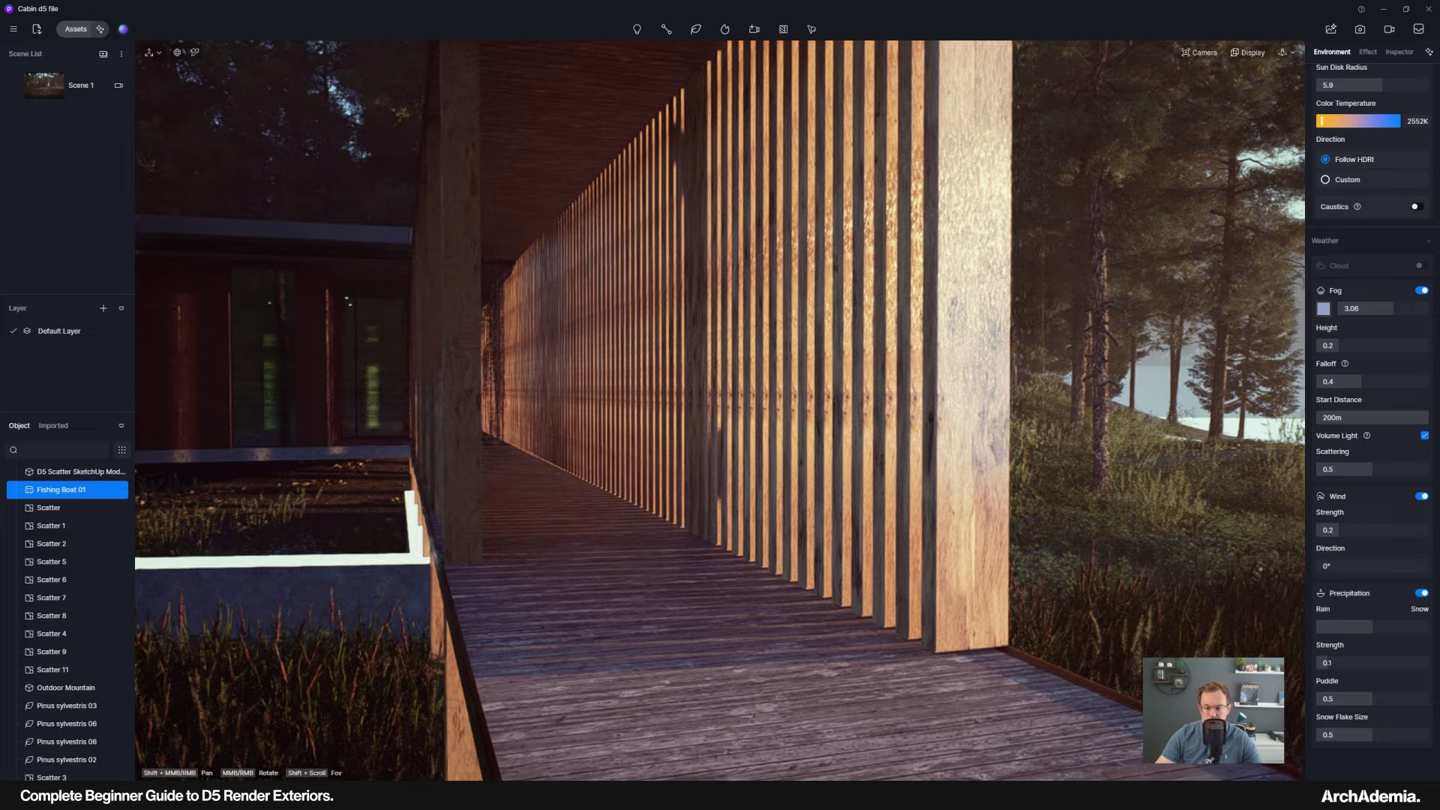
Switch to the cabin model in SketchUp and open the building group for editing.
{"action": "mouse_move", "coordinate": [1079, 796]}
{"action": "left_click", "coordinate": [1071, 739]}
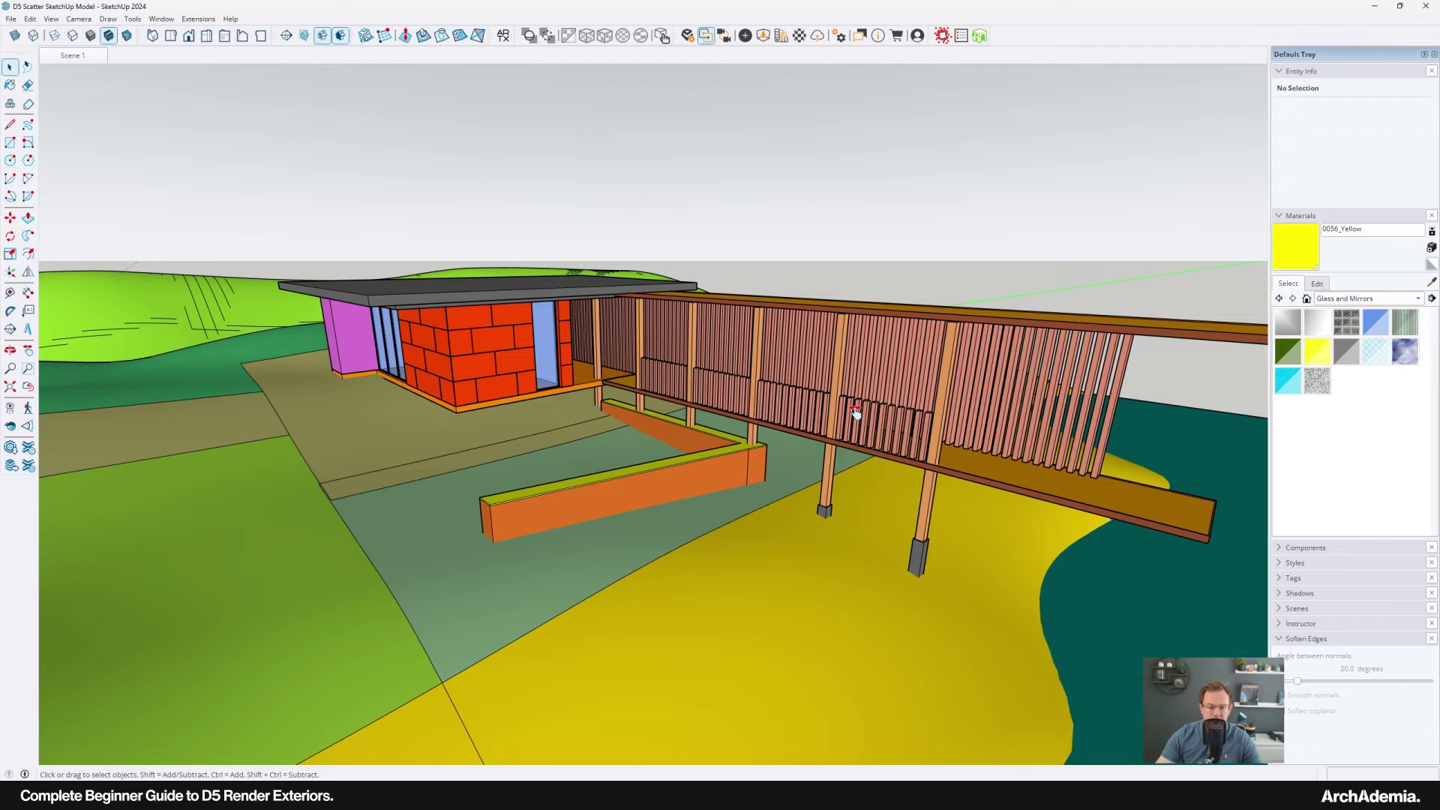
{"action": "middle_click_drag", "start_coordinate": [852, 412], "coordinate": [802, 426]}
{"action": "double_click", "coordinate": [801, 426]}
{"action": "left_click", "coordinate": [801, 426]}
{"action": "scroll", "coordinate": [802, 426], "scroll_direction": "up", "scroll_amount": 3}
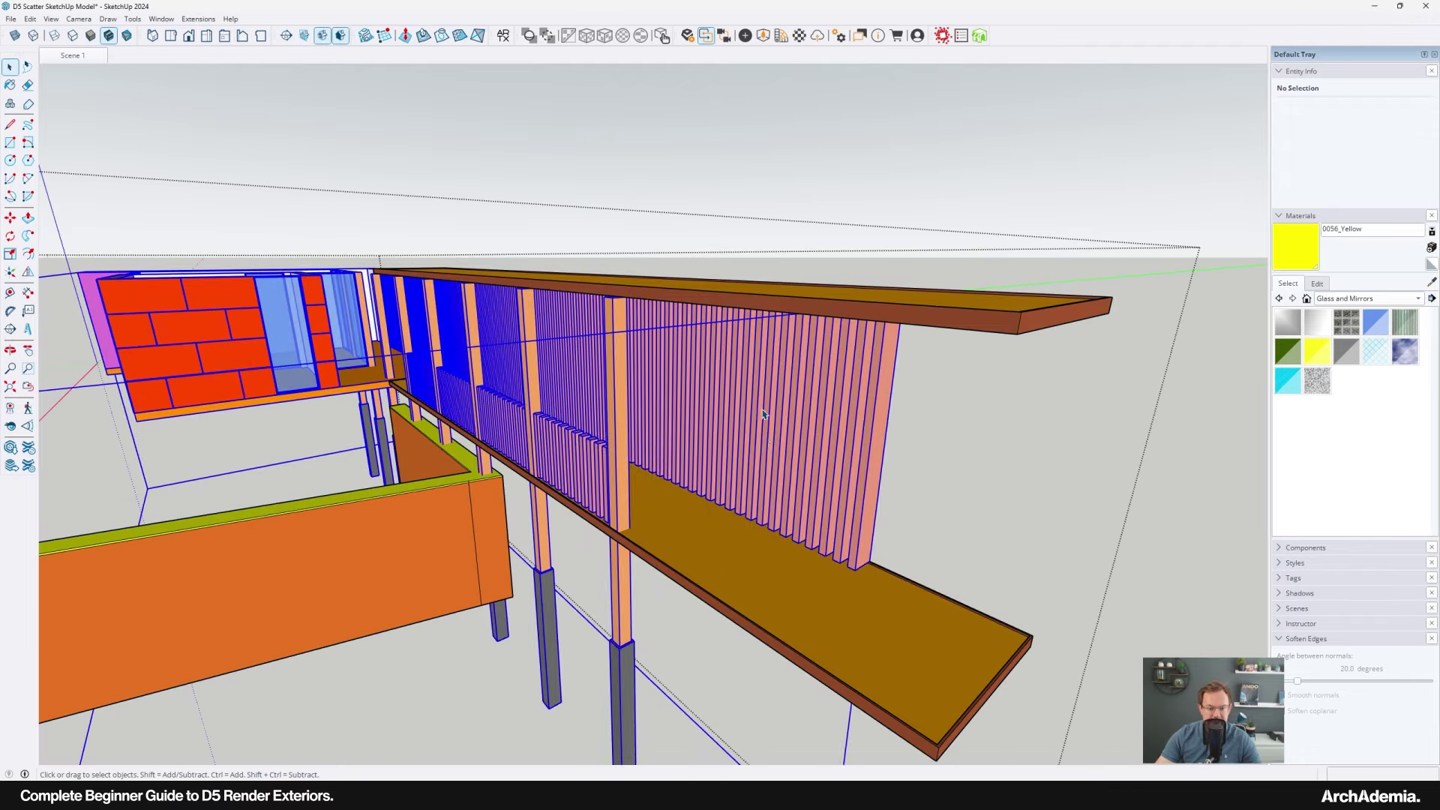
Open the nested group that holds the walkway slats and select one of the slat components.
{"action": "double_click", "coordinate": [747, 432]}
{"action": "left_click", "coordinate": [748, 432]}
{"action": "scroll", "coordinate": [747, 432], "scroll_direction": "down", "scroll_amount": 3}
{"action": "double_click", "coordinate": [747, 432]}
{"action": "left_click", "coordinate": [749, 433]}
{"action": "left_click", "coordinate": [632, 459]}
{"action": "middle_click_drag", "start_coordinate": [698, 442], "coordinate": [780, 525]}
{"action": "left_click", "coordinate": [781, 405]}
{"action": "middle_click_drag", "start_coordinate": [781, 405], "coordinate": [623, 459]}
{"action": "scroll", "coordinate": [167, 408], "scroll_direction": "up", "scroll_amount": 1}
{"action": "left_click", "coordinate": [167, 408]}
{"action": "scroll", "coordinate": [386, 426], "scroll_direction": "down", "scroll_amount": 2}
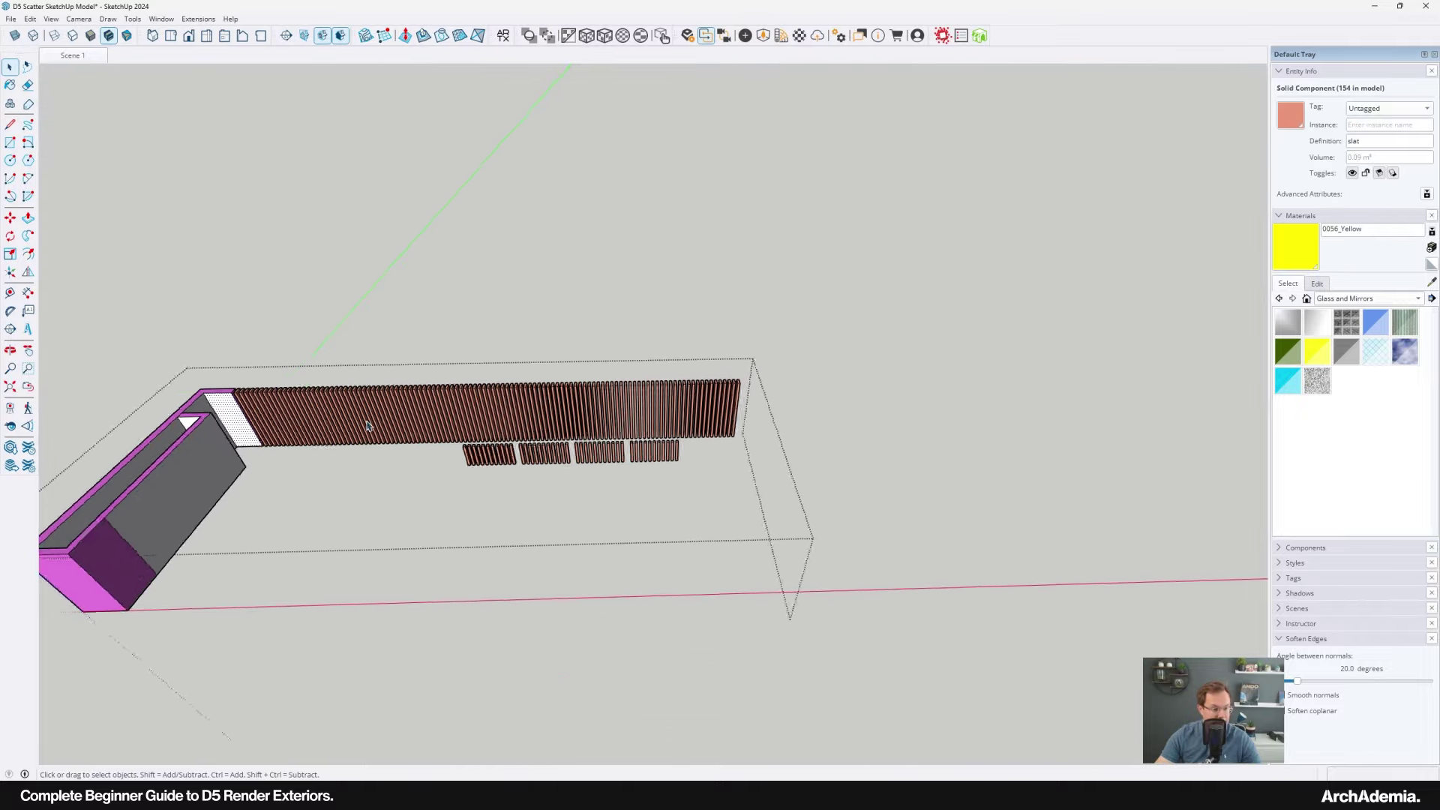
Explode the magenta wall object beside the row of slats.
{"action": "middle_click_drag", "start_coordinate": [369, 428], "coordinate": [600, 439], "text": "shift"}
{"action": "scroll", "coordinate": [420, 446], "scroll_direction": "up", "scroll_amount": 3}
{"action": "double_click", "coordinate": [424, 454]}
{"action": "left_click", "coordinate": [425, 454]}
{"action": "right_click", "coordinate": [425, 454]}
{"action": "left_click", "coordinate": [451, 556]}
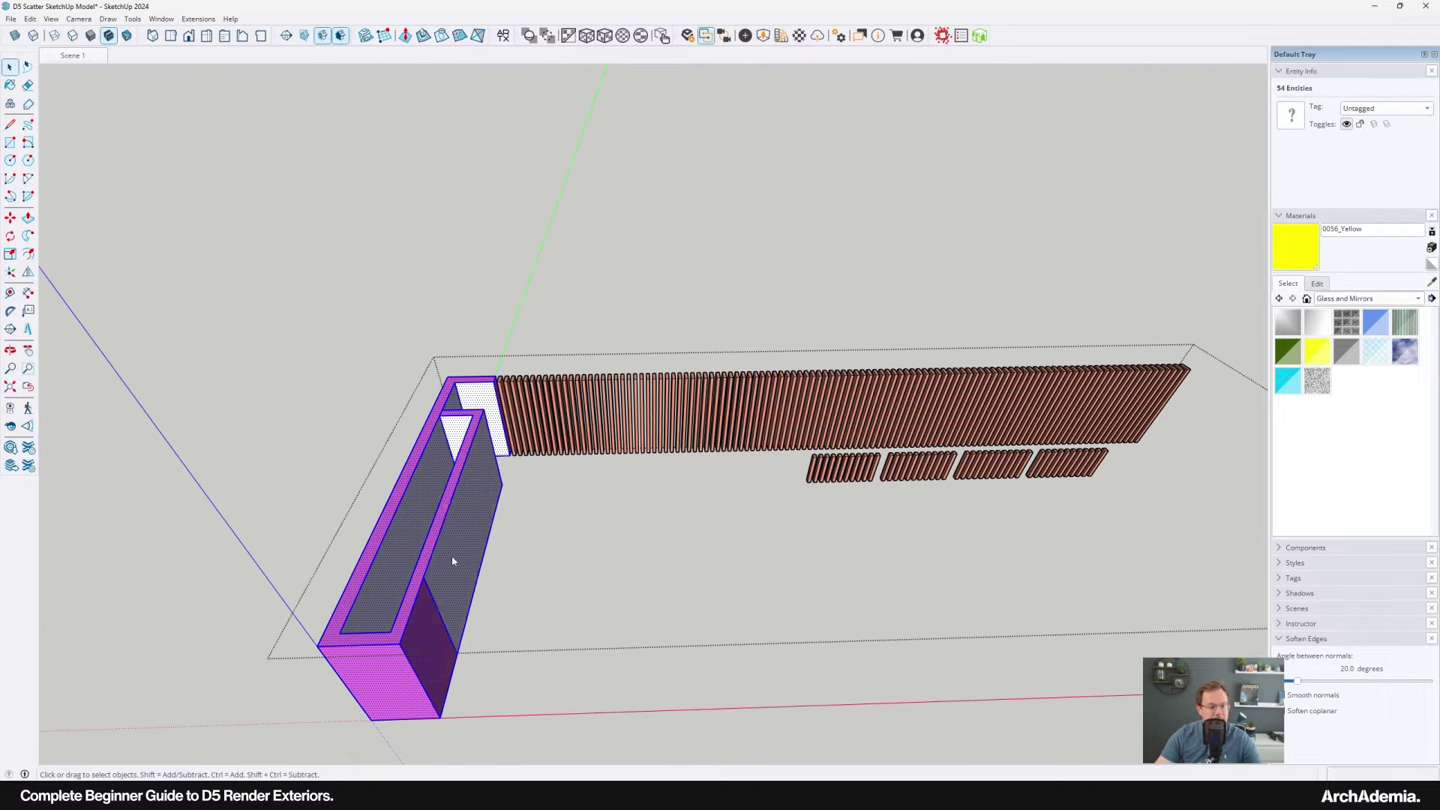
Select all the slat components, including the short balustrade slats, and make them one group.
{"action": "scroll", "coordinate": [450, 480], "scroll_direction": "down", "scroll_amount": 2}
{"action": "middle_click_drag", "start_coordinate": [450, 480], "coordinate": [457, 443]}
{"action": "left_click_drag", "start_coordinate": [457, 359], "coordinate": [1155, 585]}
{"action": "scroll", "coordinate": [994, 439], "scroll_direction": "up", "scroll_amount": 2}
{"action": "right_click", "coordinate": [990, 437]}
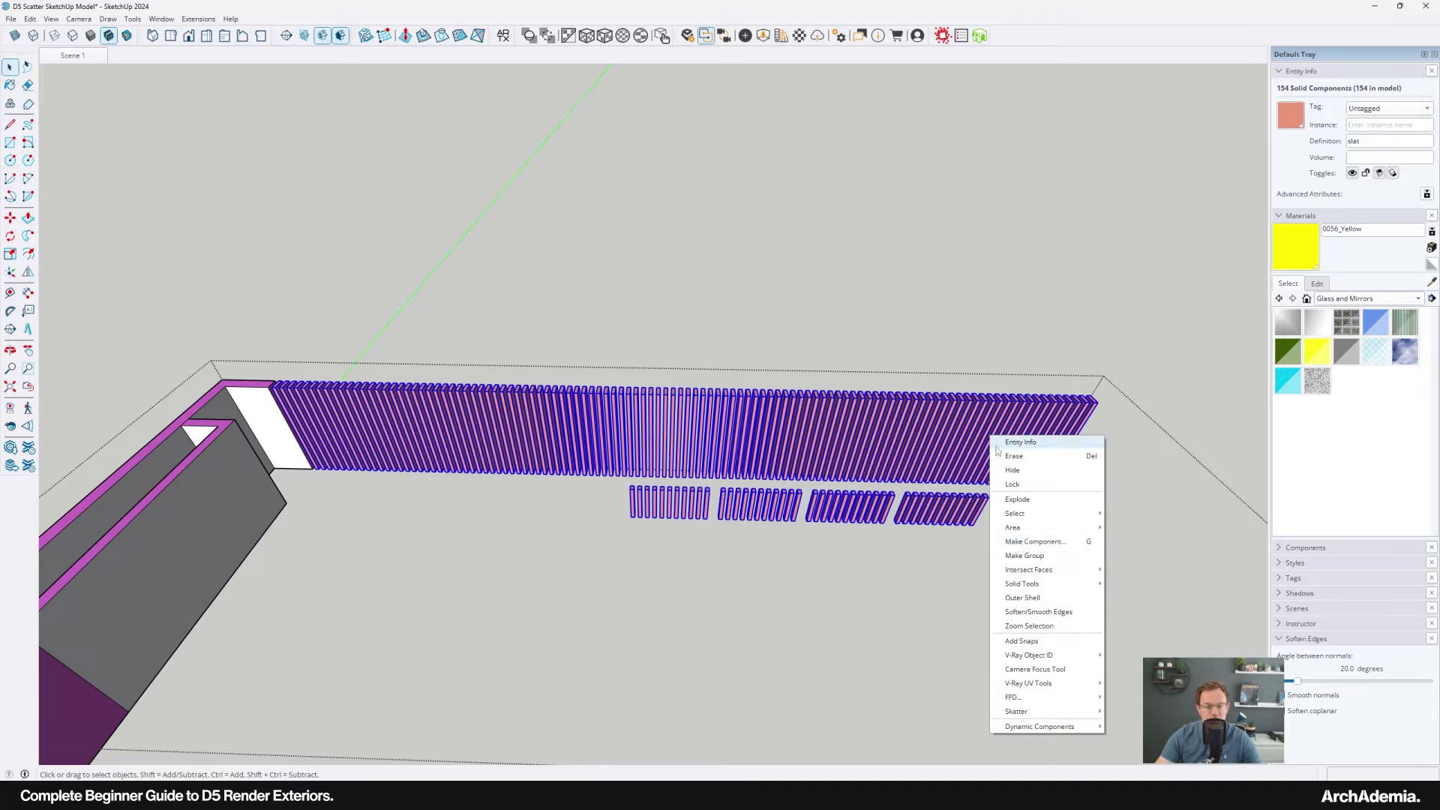
{"action": "left_click", "coordinate": [1016, 555]}
Open the new slats group and explode all of its slat components into plain geometry.
{"action": "double_click", "coordinate": [994, 432]}
{"action": "key", "text": "ctrl+a"}
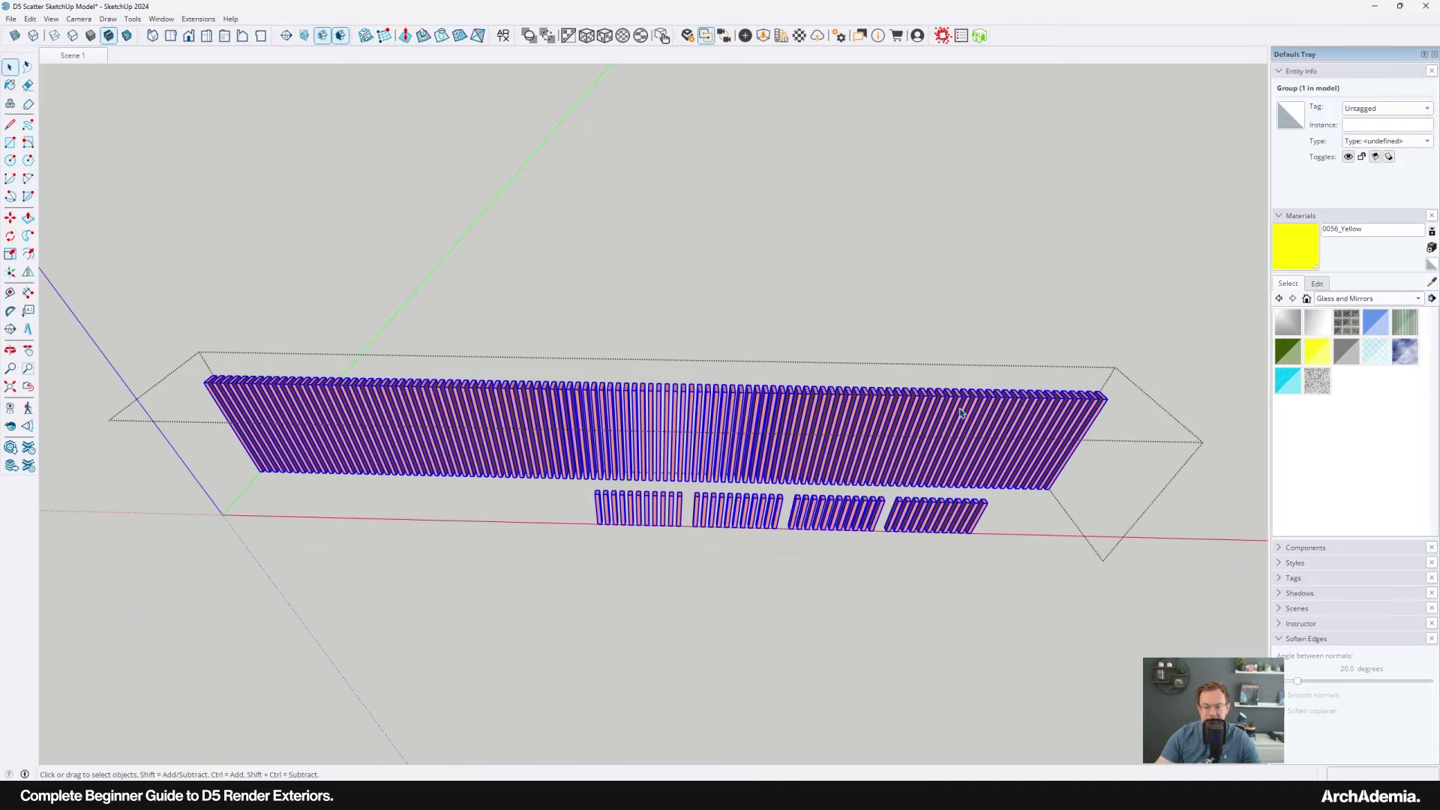
{"action": "right_click", "coordinate": [958, 409]}
{"action": "left_click", "coordinate": [987, 472]}
{"action": "middle_click_drag", "start_coordinate": [951, 423], "coordinate": [765, 382], "text": "shift"}
{"action": "scroll", "coordinate": [871, 467], "scroll_direction": "up", "scroll_amount": 3}
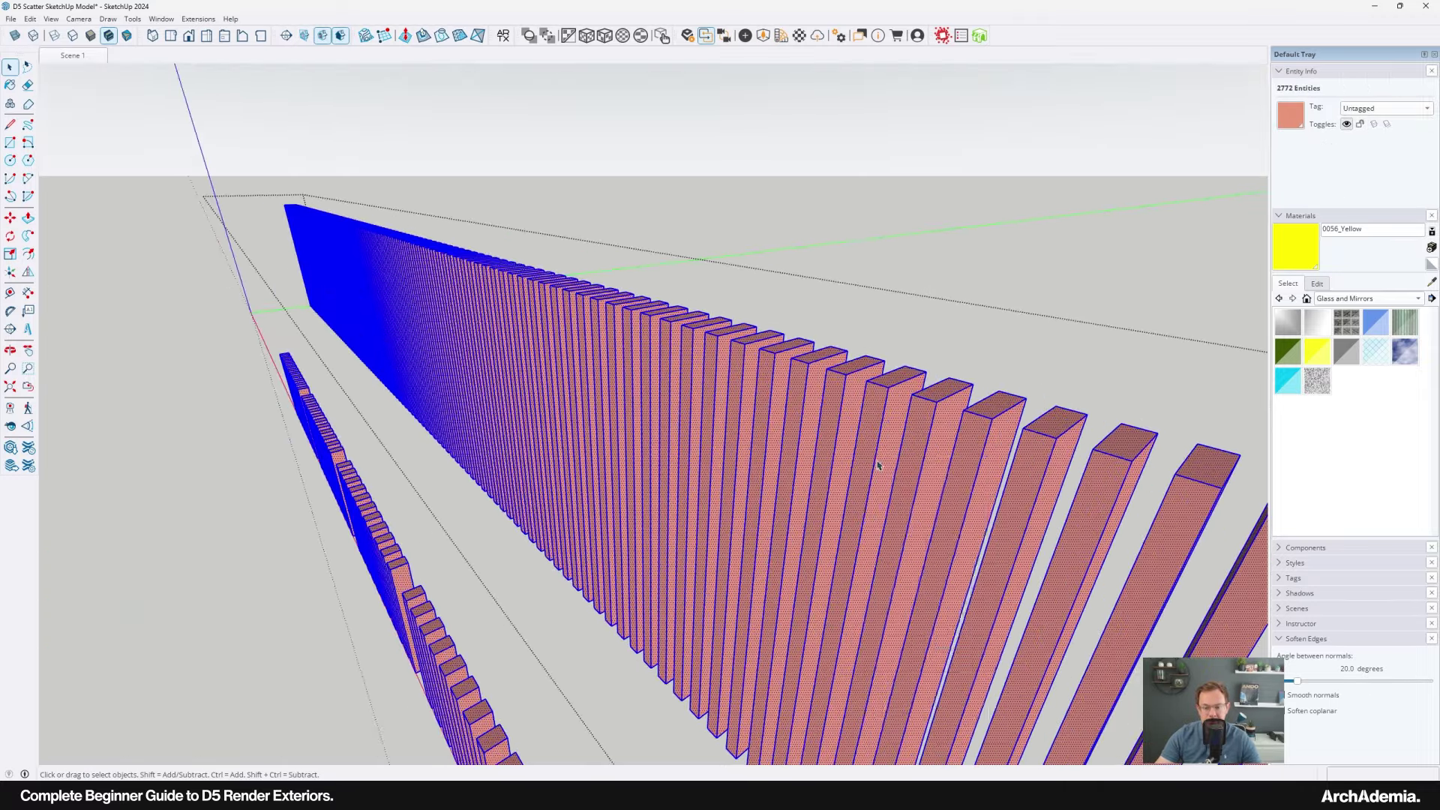
{"action": "right_click", "coordinate": [877, 461]}
{"action": "left_click", "coordinate": [746, 445]}
{"action": "scroll", "coordinate": [745, 445], "scroll_direction": "down", "scroll_amount": 1}
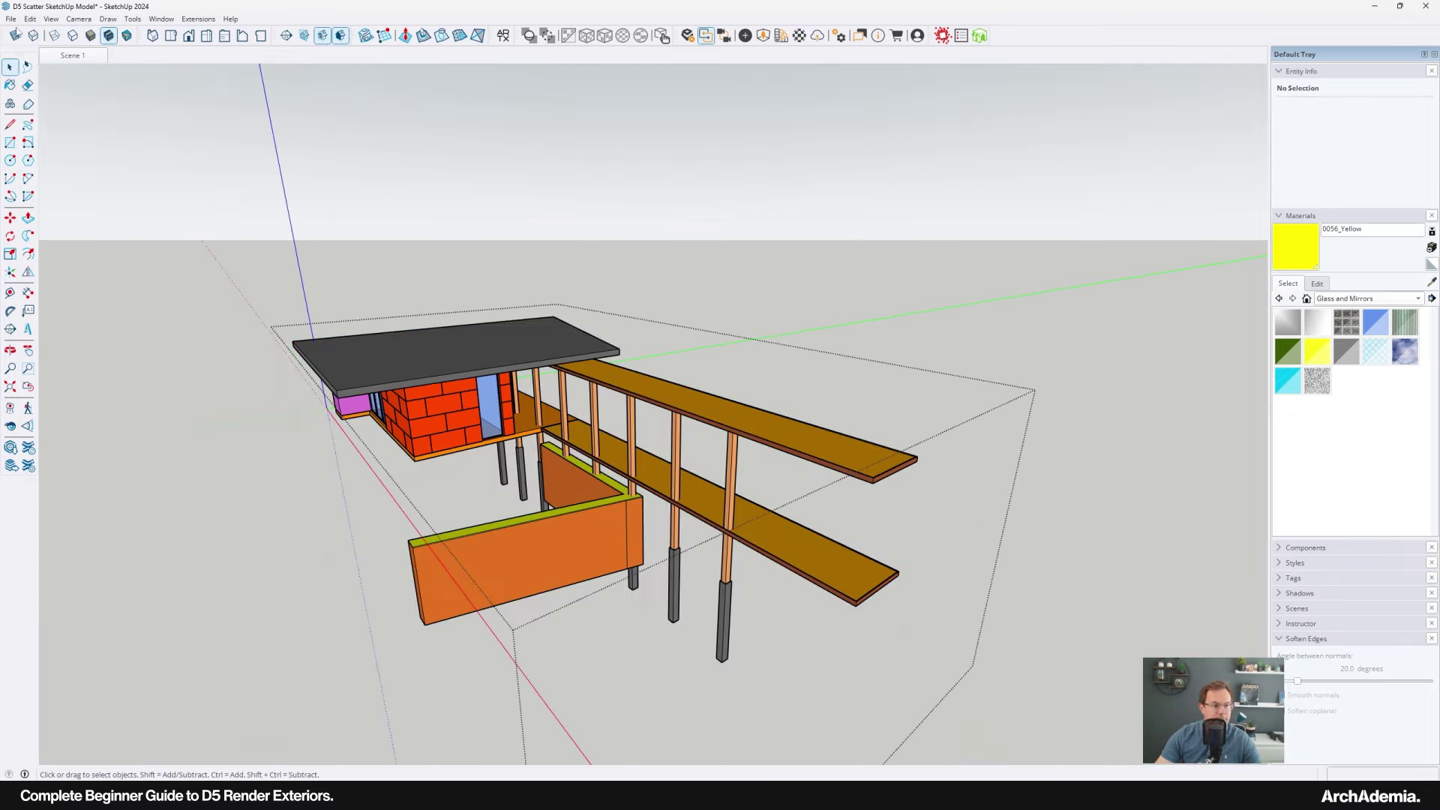
Paste the slats group in place within the walkway's parent group and open it to check individual slat faces.
{"action": "left_click", "coordinate": [30, 19]}
{"action": "left_click", "coordinate": [59, 104]}
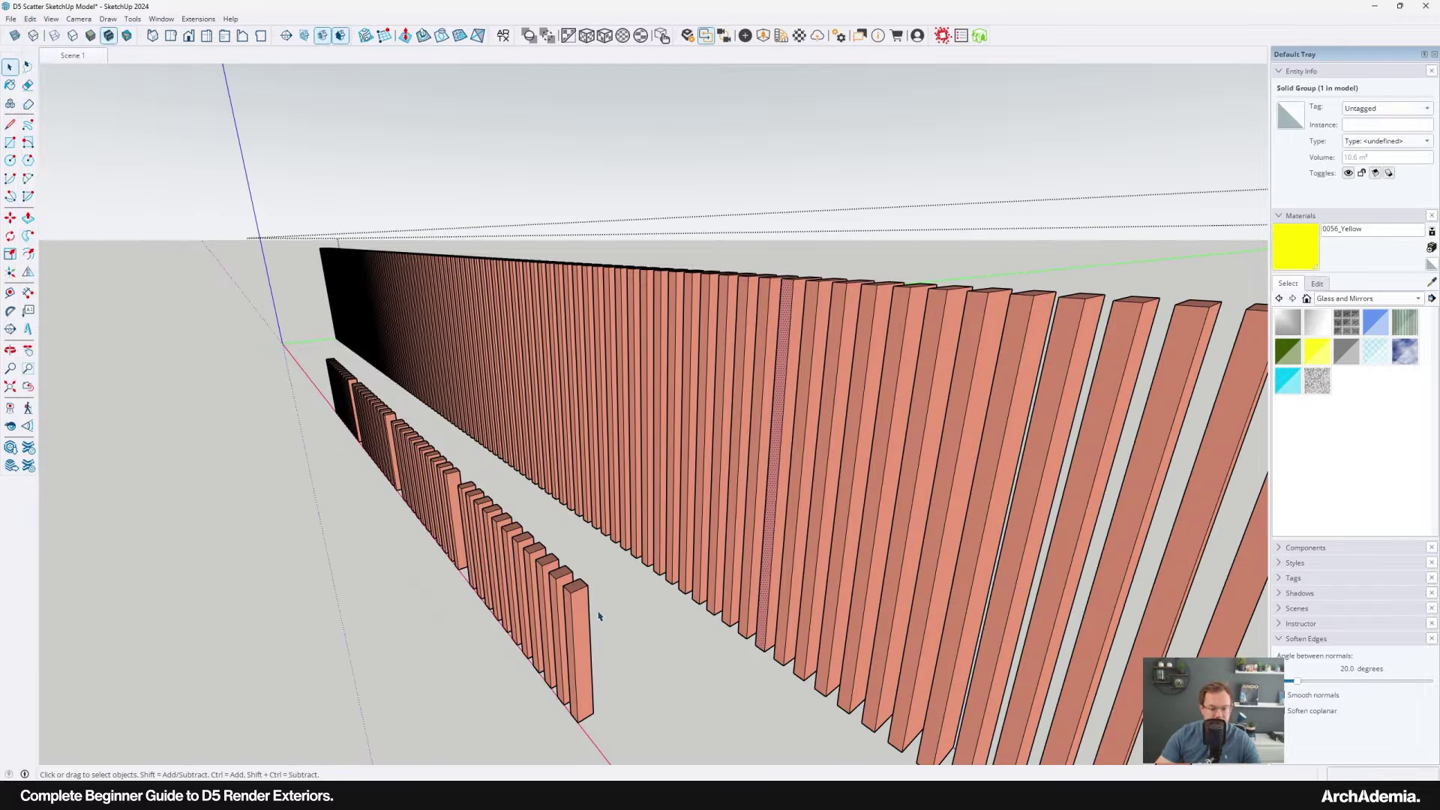
{"action": "left_click", "coordinate": [588, 620]}
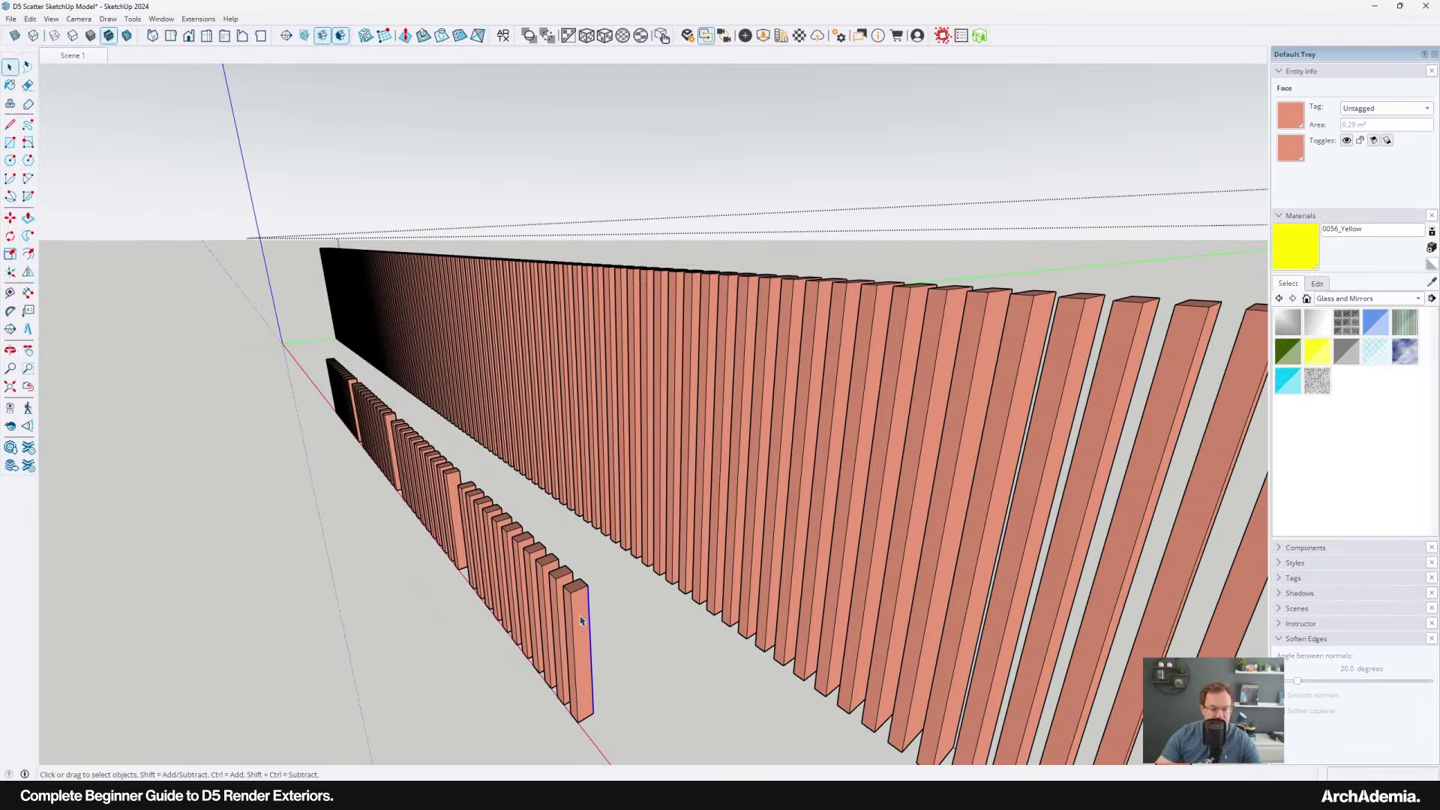
{"action": "left_click", "coordinate": [582, 621]}
{"action": "middle_click_drag", "start_coordinate": [583, 621], "coordinate": [846, 549]}
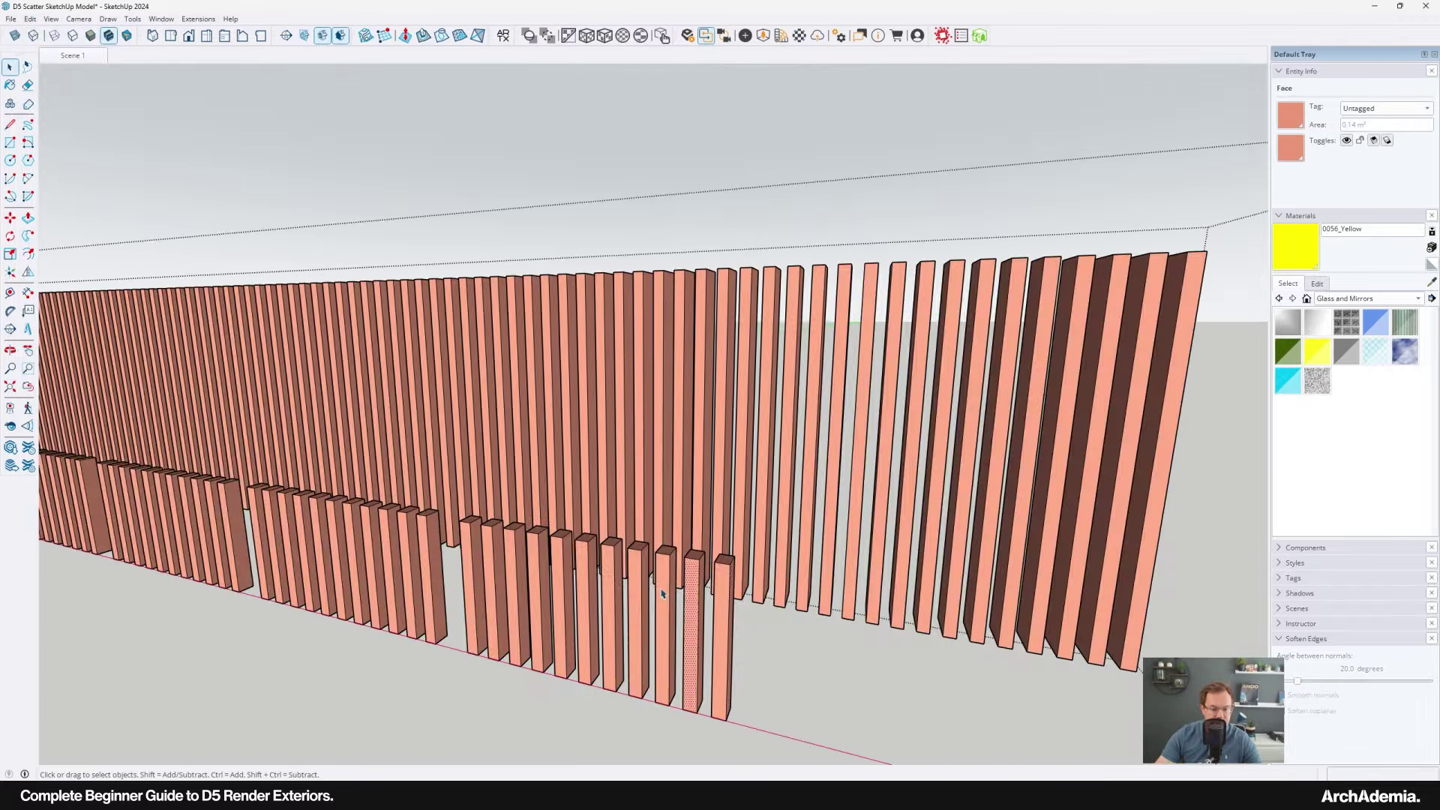
{"action": "scroll", "coordinate": [701, 599], "scroll_direction": "down", "scroll_amount": 10}
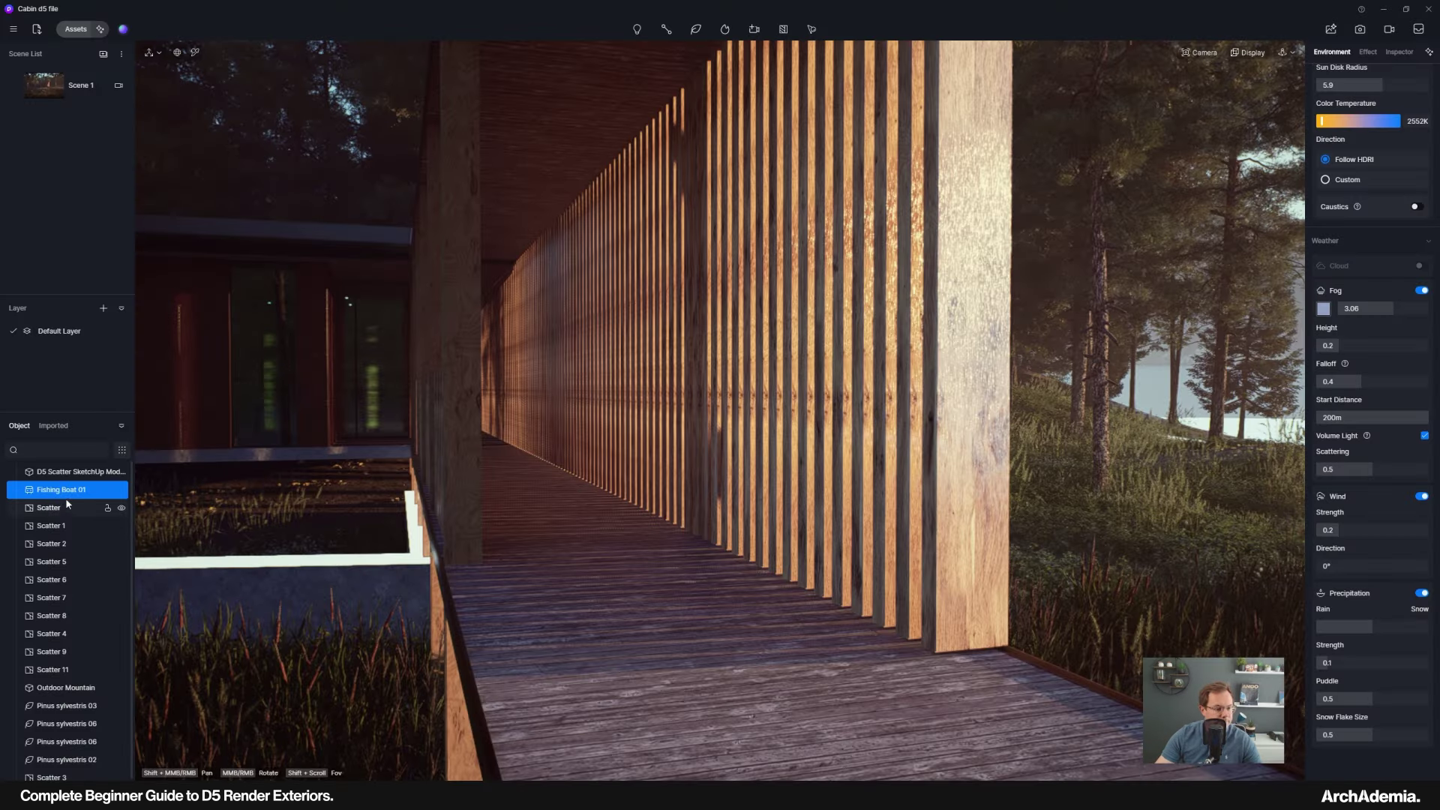
Switch to D5 Render and update the imported D5 Scatter SketchUp Model with the reworked slats.
{"action": "right_click", "coordinate": [60, 474]}
{"action": "left_click", "coordinate": [42, 708]}
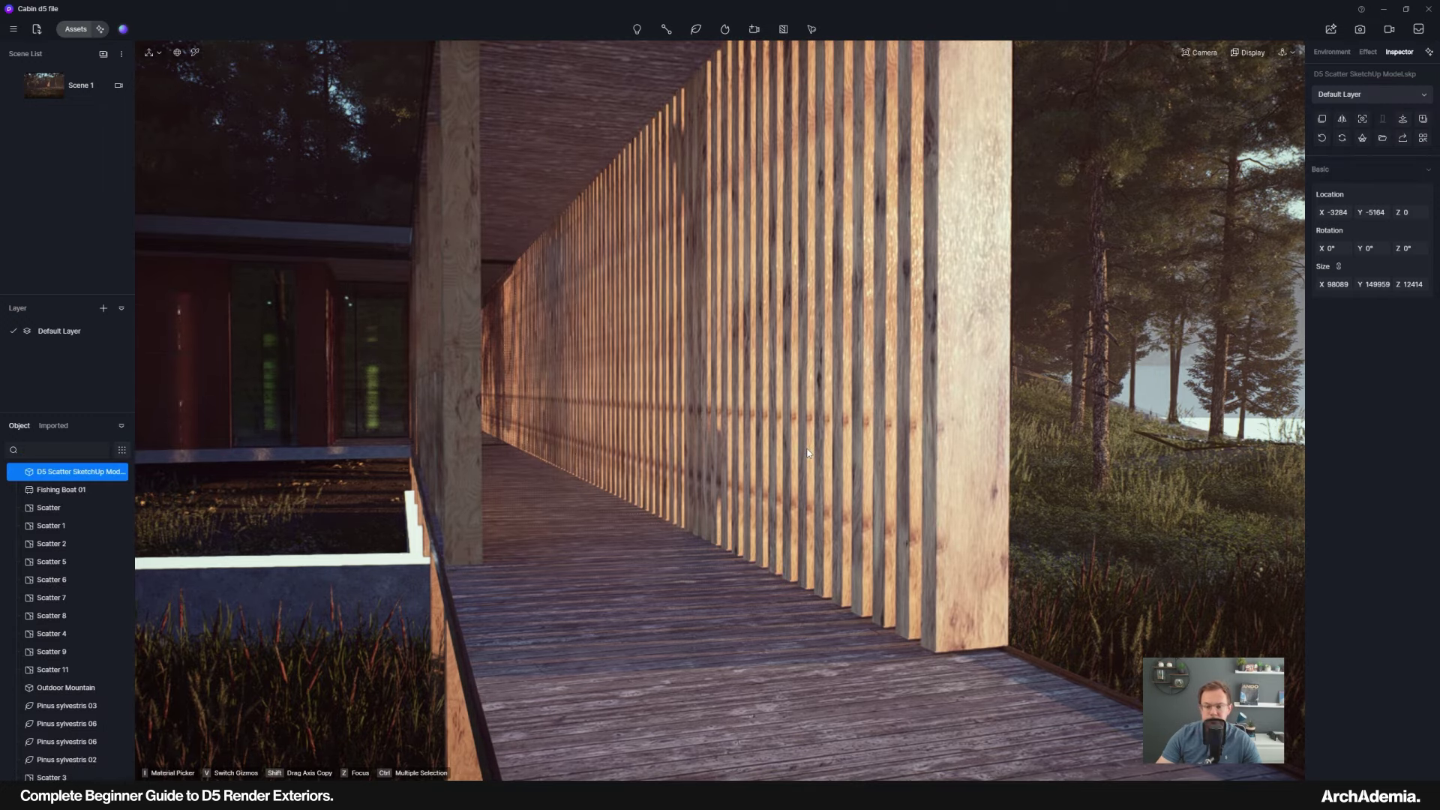
{"action": "middle_click_drag", "start_coordinate": [698, 553], "coordinate": [777, 583]}
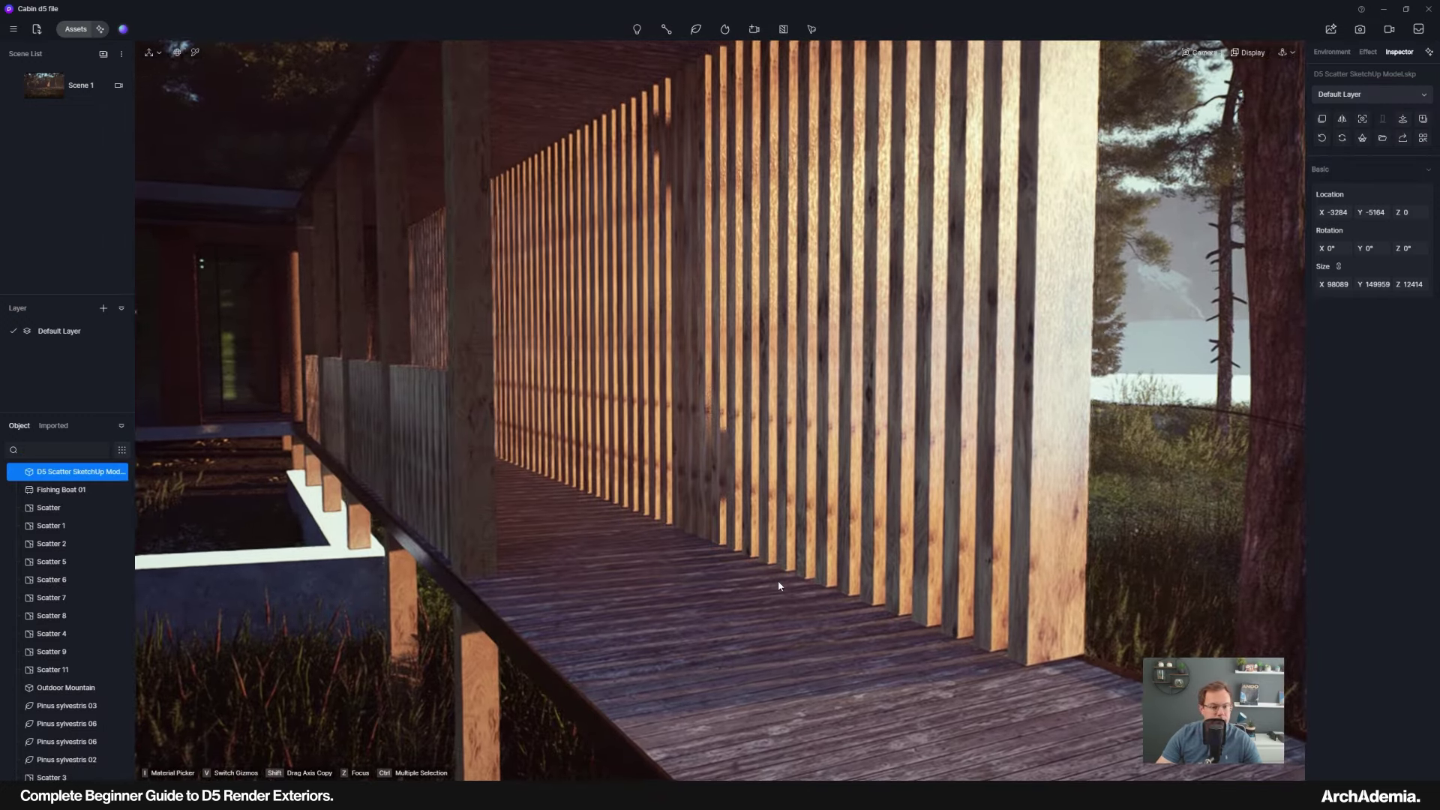
Clear the boat search in the asset library, browse the Wood materials and download Cherry03.
{"action": "left_click", "coordinate": [76, 29]}
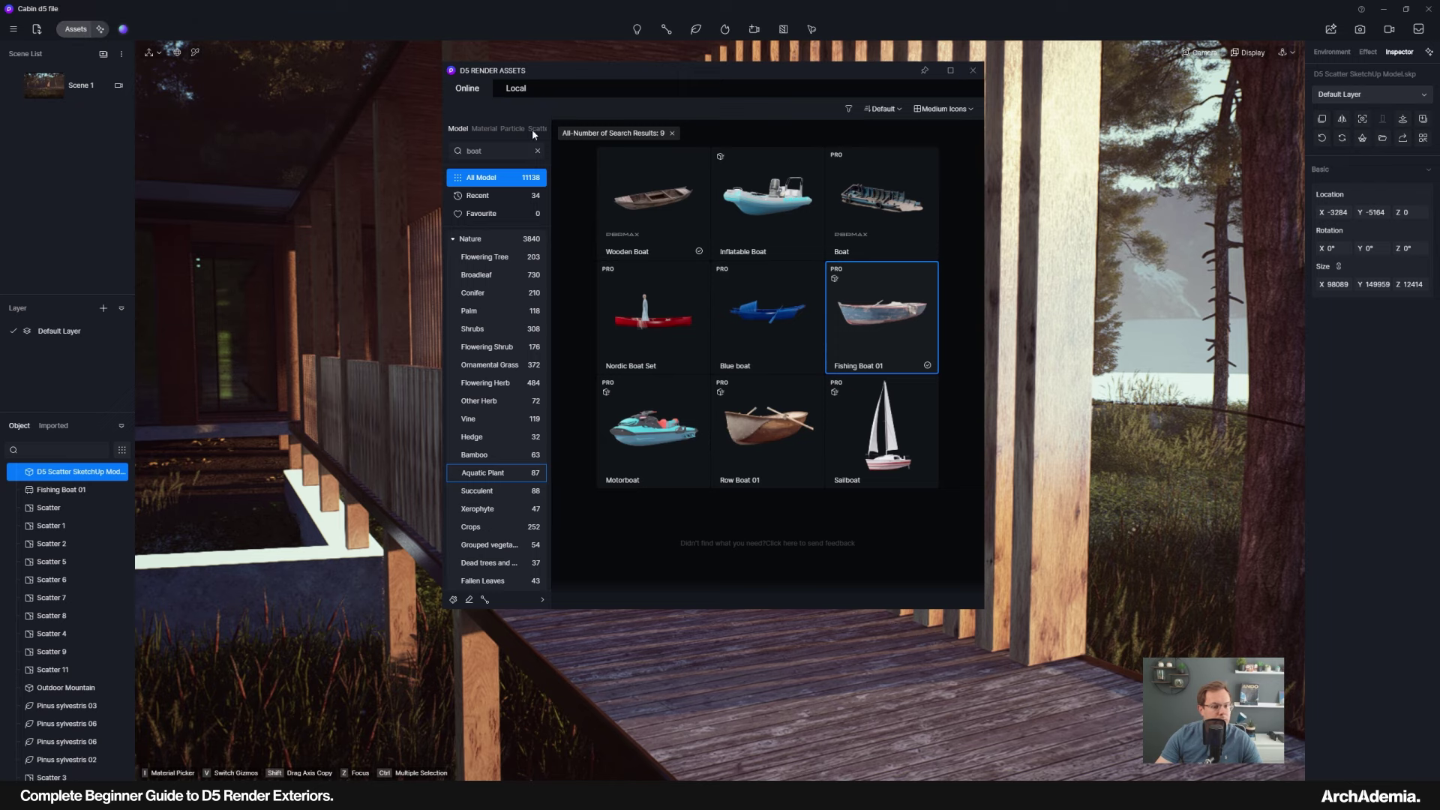
{"action": "left_click_drag", "start_coordinate": [564, 75], "coordinate": [242, 107]}
{"action": "left_click", "coordinate": [264, 158]}
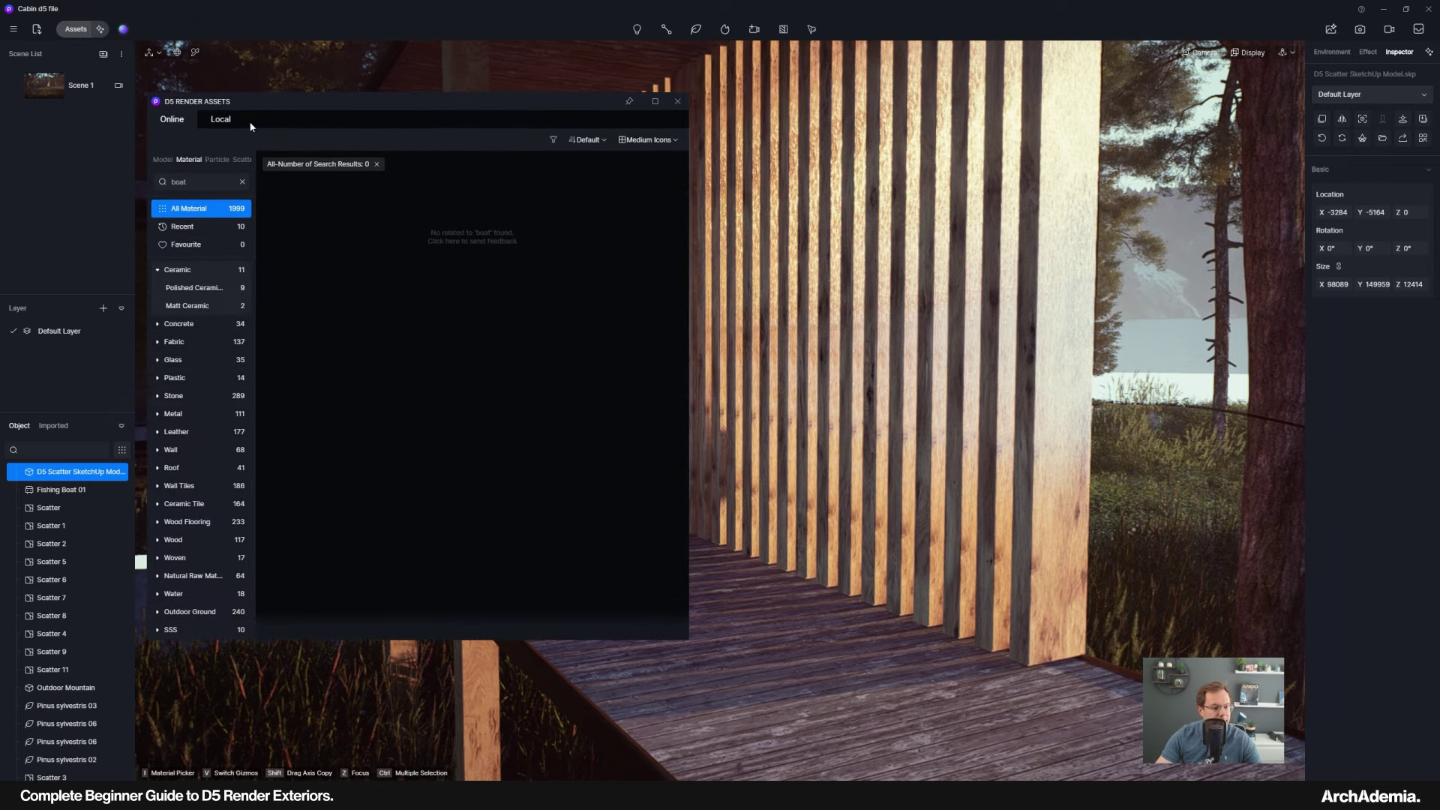
{"action": "left_click", "coordinate": [242, 181]}
{"action": "left_click", "coordinate": [173, 506]}
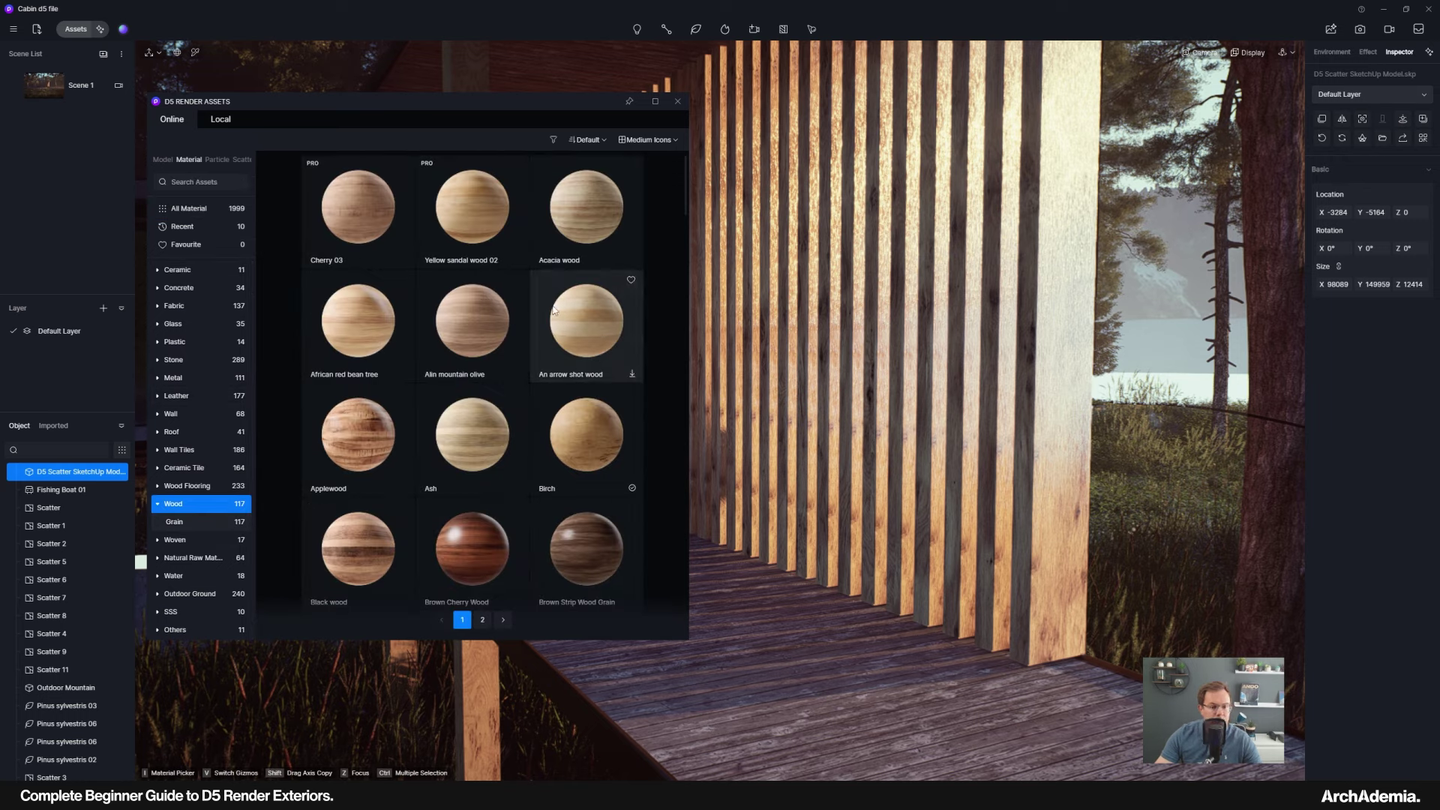
{"action": "scroll", "coordinate": [490, 344], "scroll_direction": "down", "scroll_amount": 5}
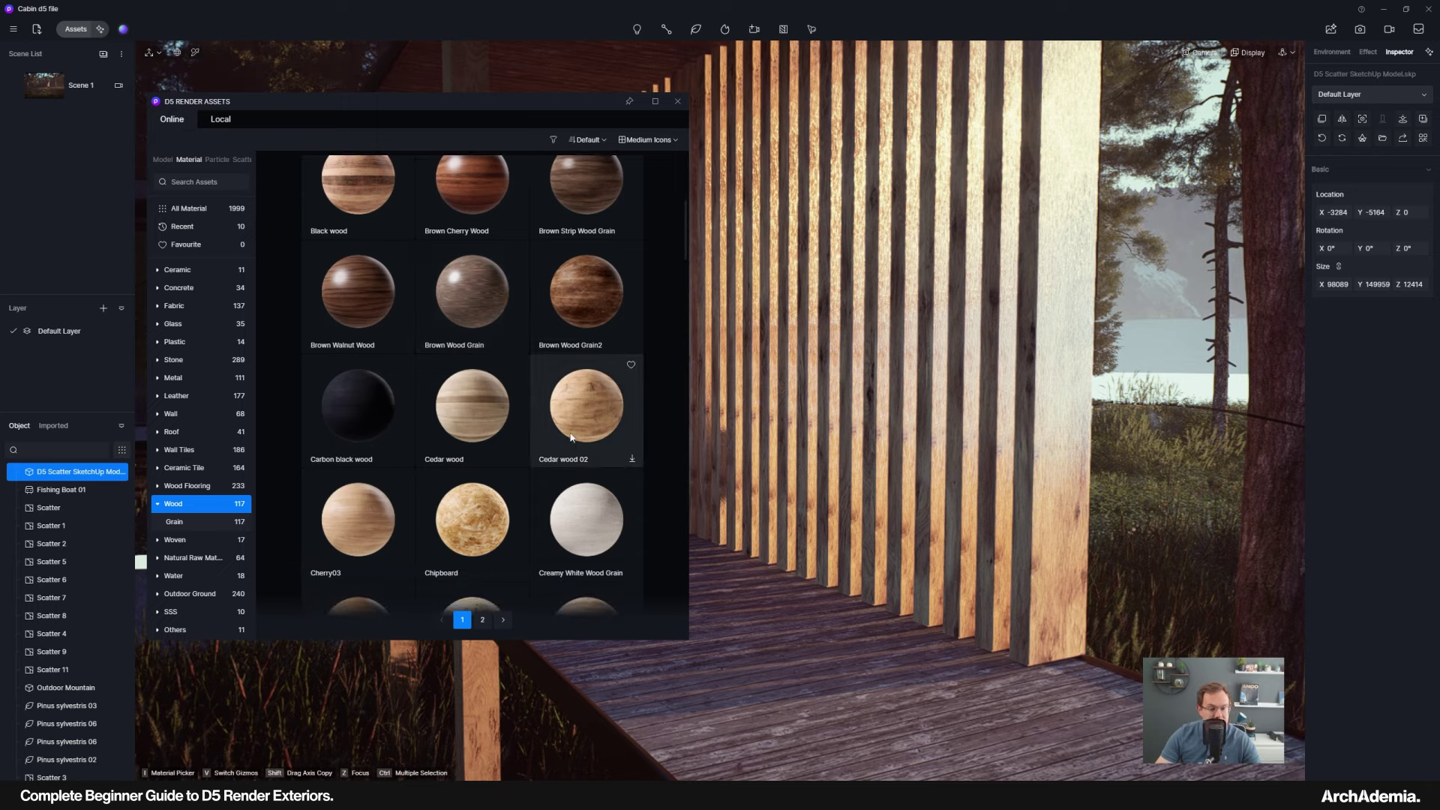
{"action": "left_click", "coordinate": [348, 524]}
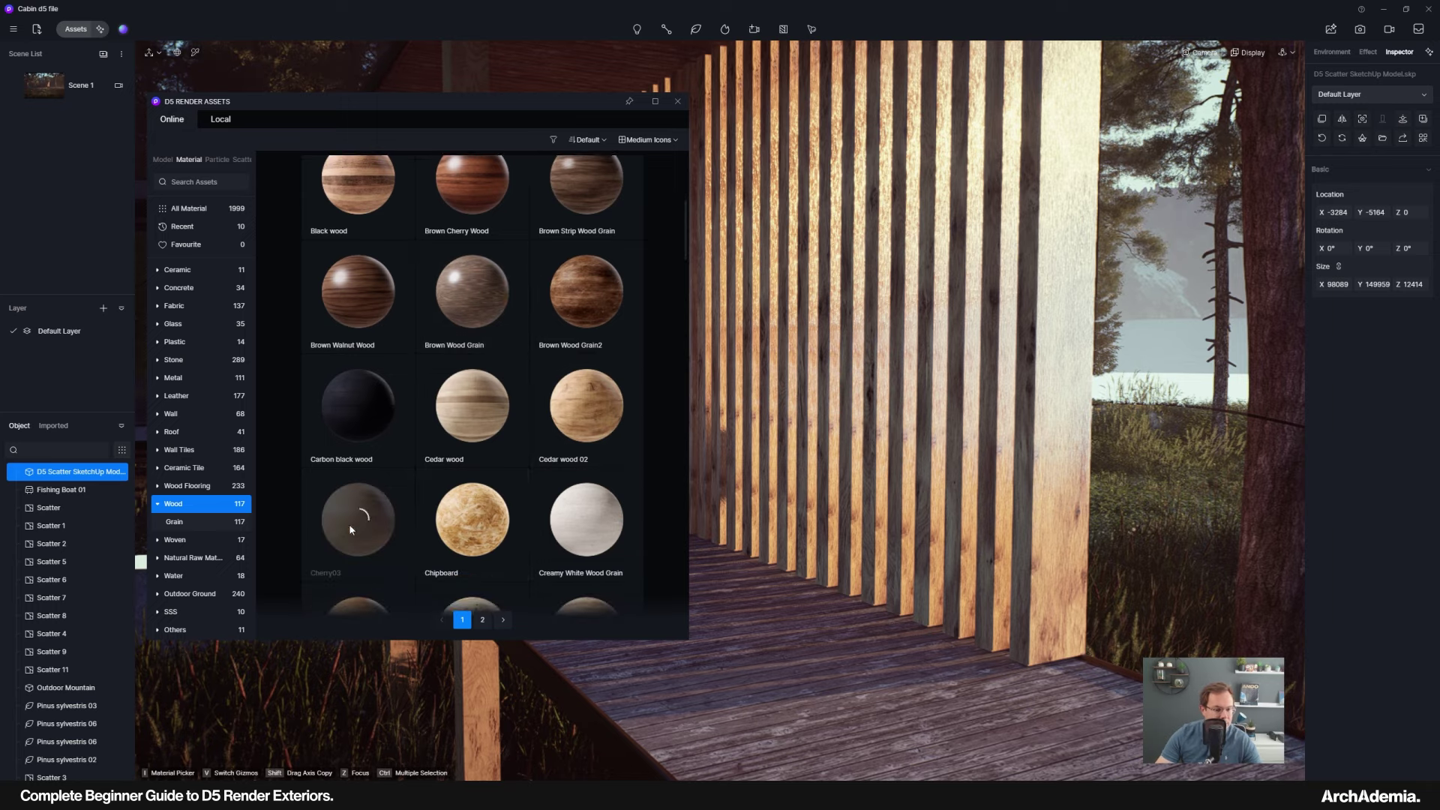
Apply the downloaded Cherry03 material to the walkway's vertical slats and end post.
{"action": "scroll", "coordinate": [477, 500], "scroll_direction": "down", "scroll_amount": 1}
{"action": "scroll", "coordinate": [477, 500], "scroll_direction": "down", "scroll_amount": 2}
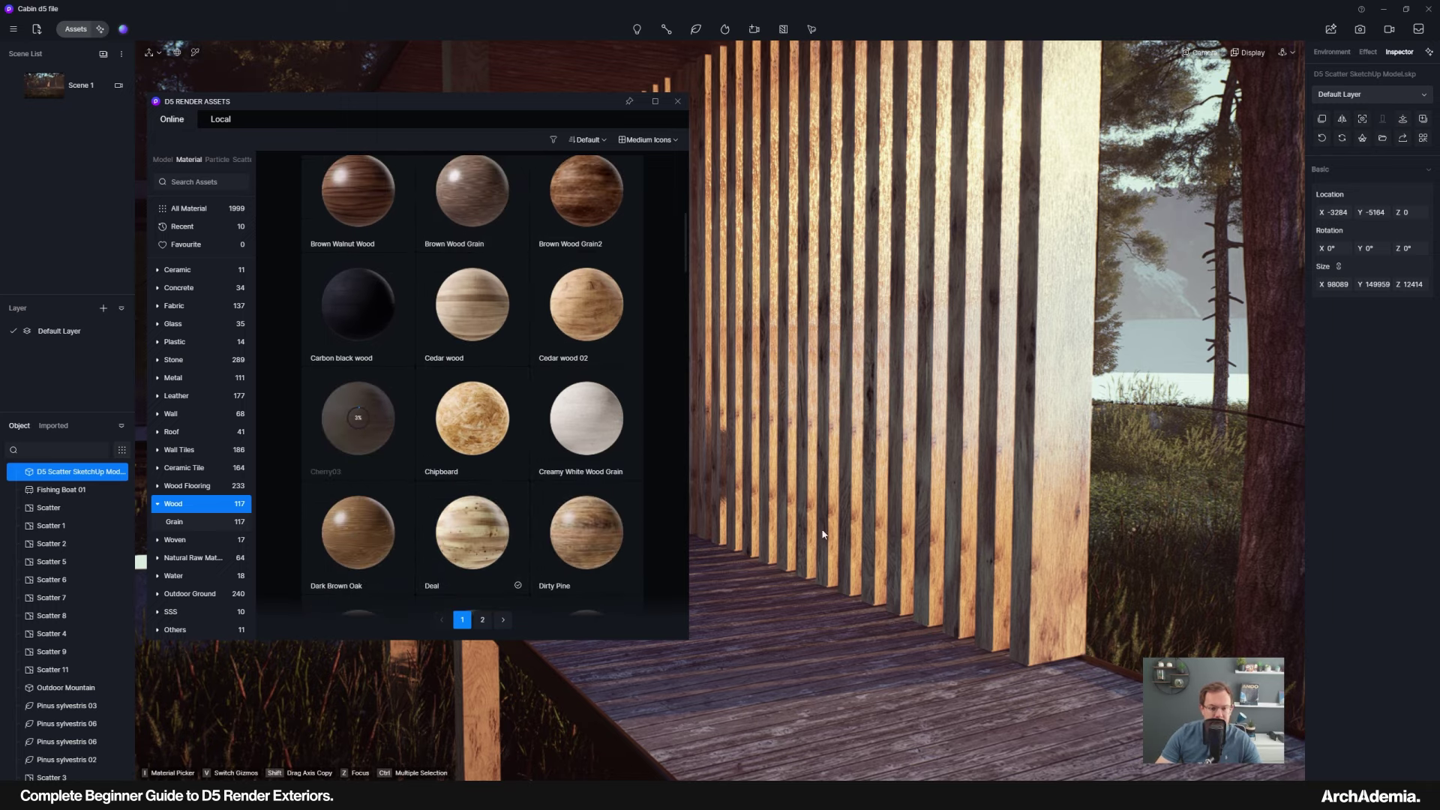
{"action": "scroll", "coordinate": [928, 563], "scroll_direction": "up", "scroll_amount": 3}
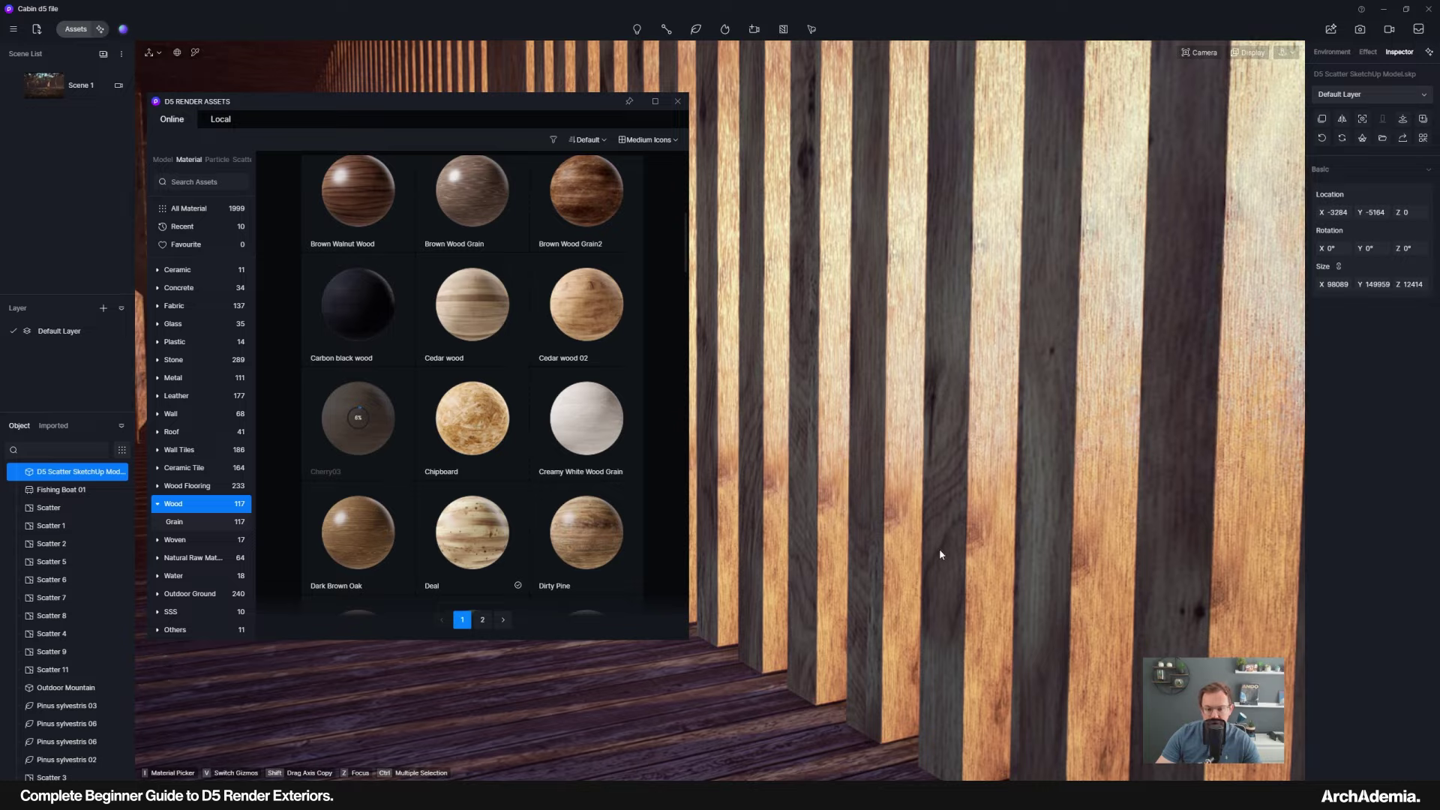
{"action": "scroll", "coordinate": [1022, 568], "scroll_direction": "down", "scroll_amount": 4}
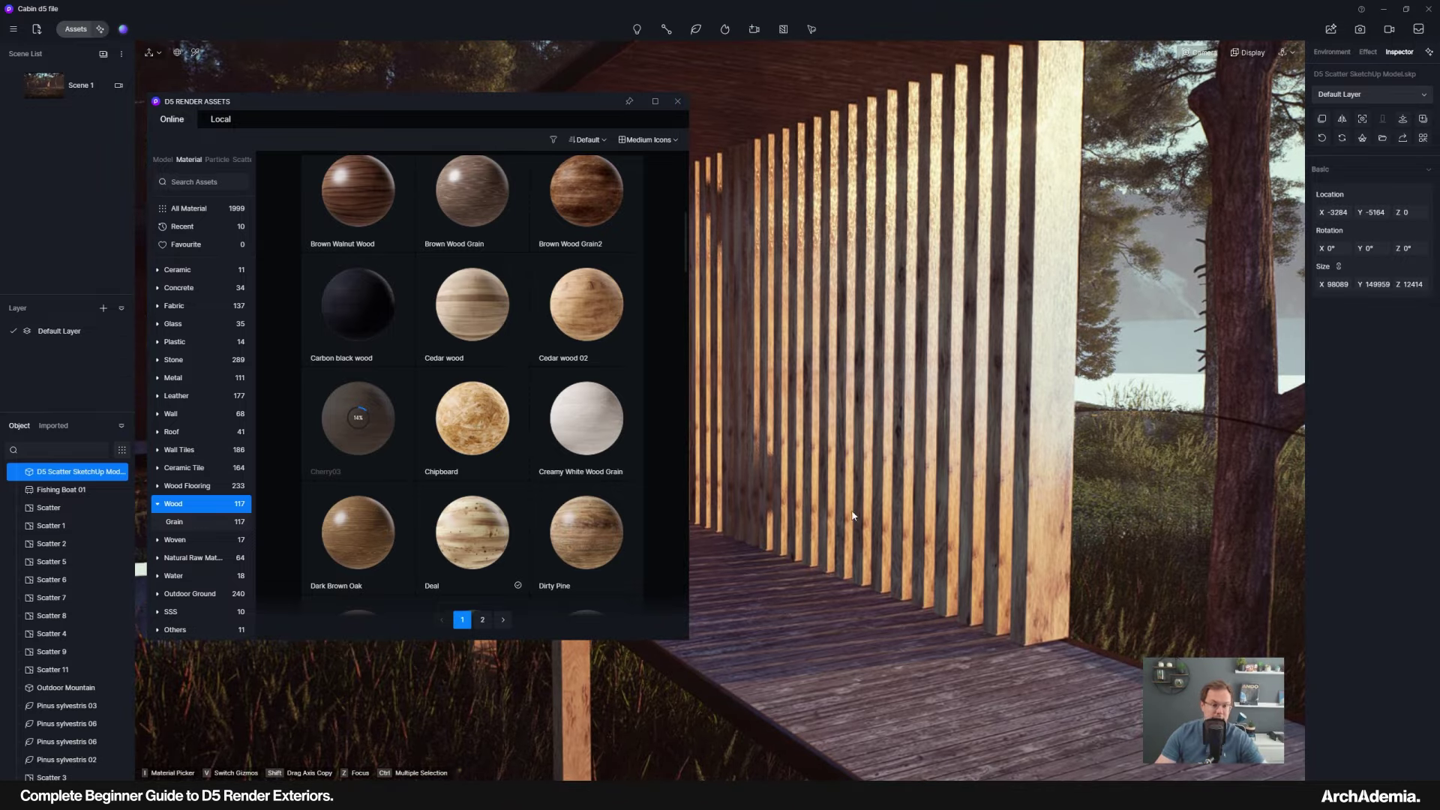
{"action": "right_click_drag", "start_coordinate": [974, 450], "coordinate": [812, 380]}
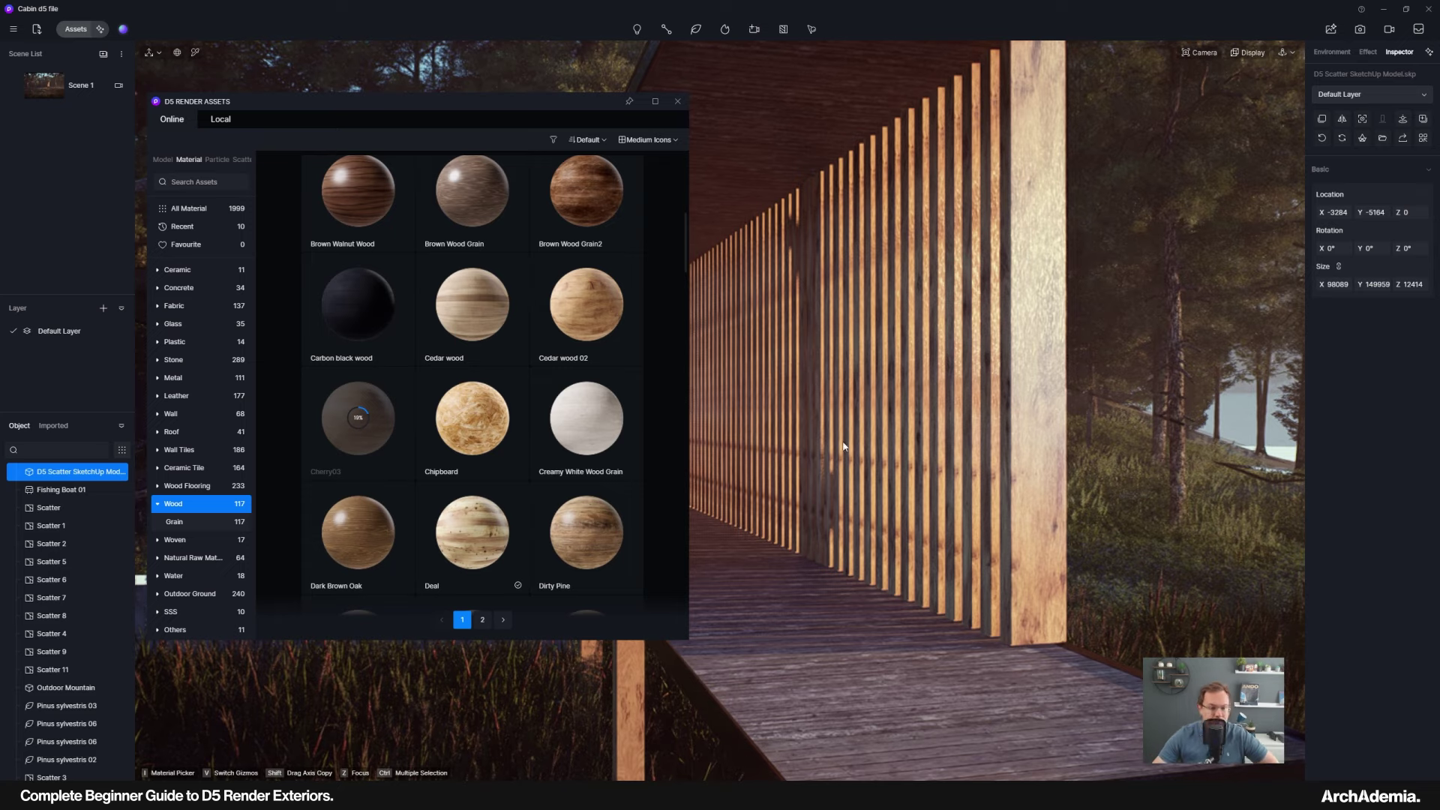
{"action": "scroll", "coordinate": [870, 467], "scroll_direction": "down", "scroll_amount": 4}
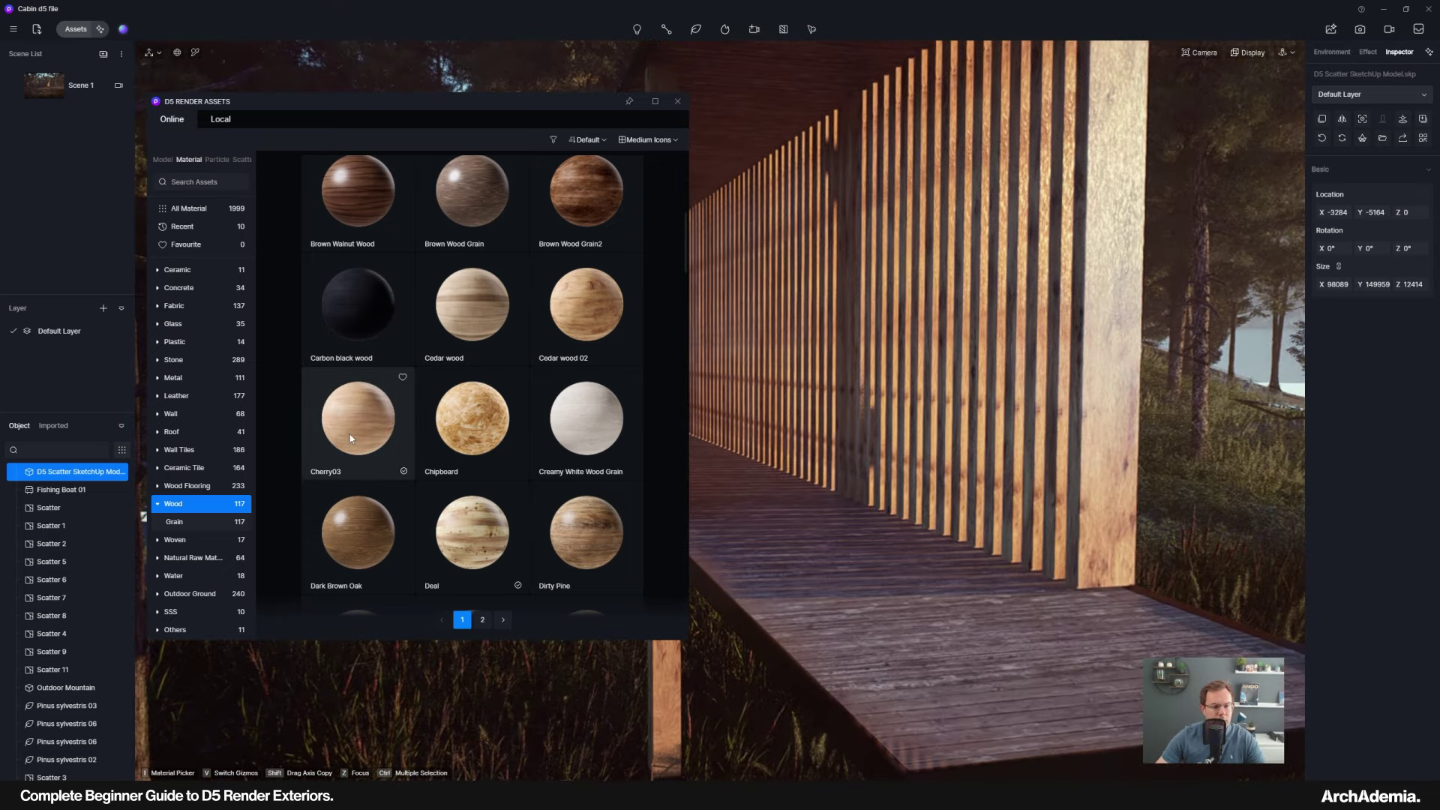
{"action": "left_click", "coordinate": [350, 440]}
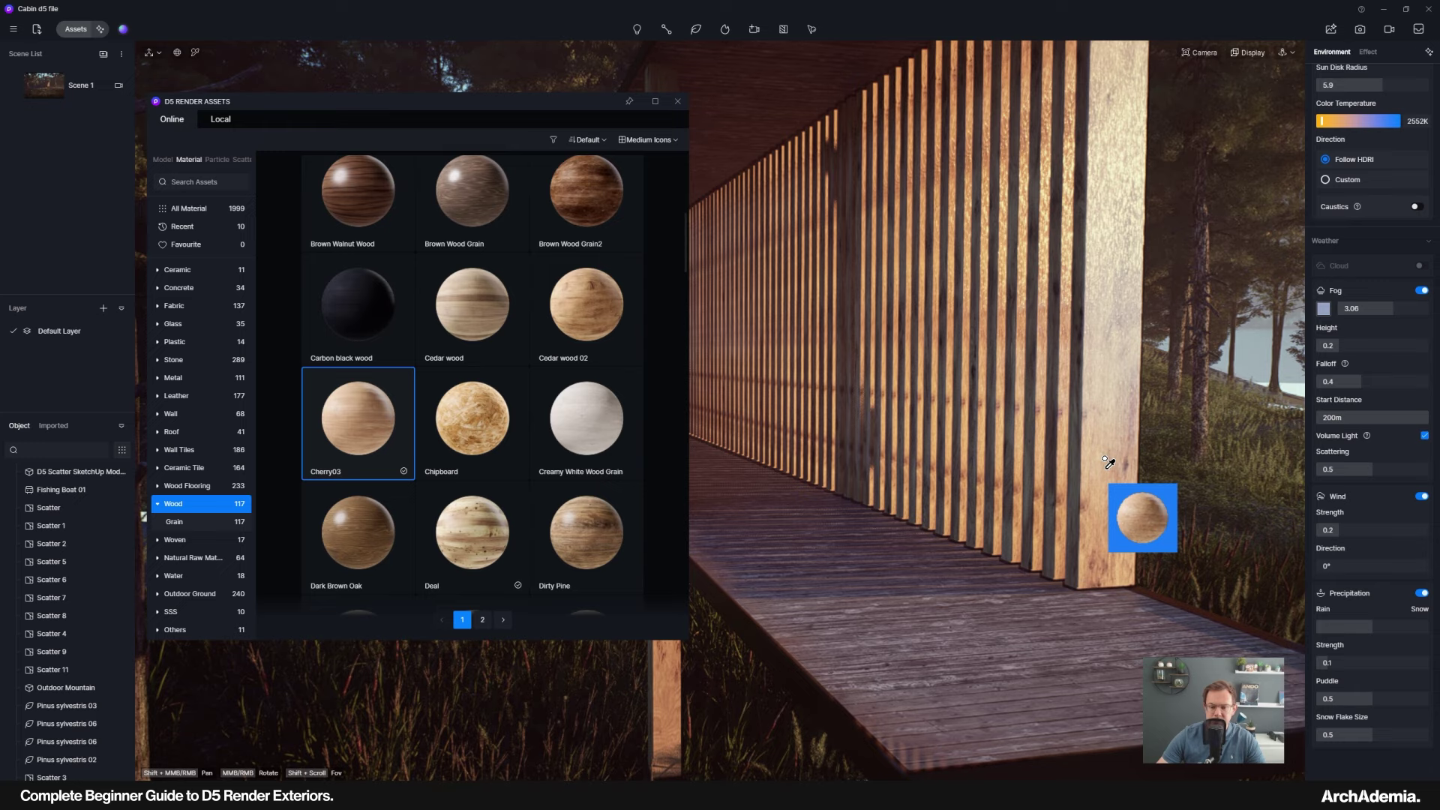
{"action": "left_click", "coordinate": [1108, 463]}
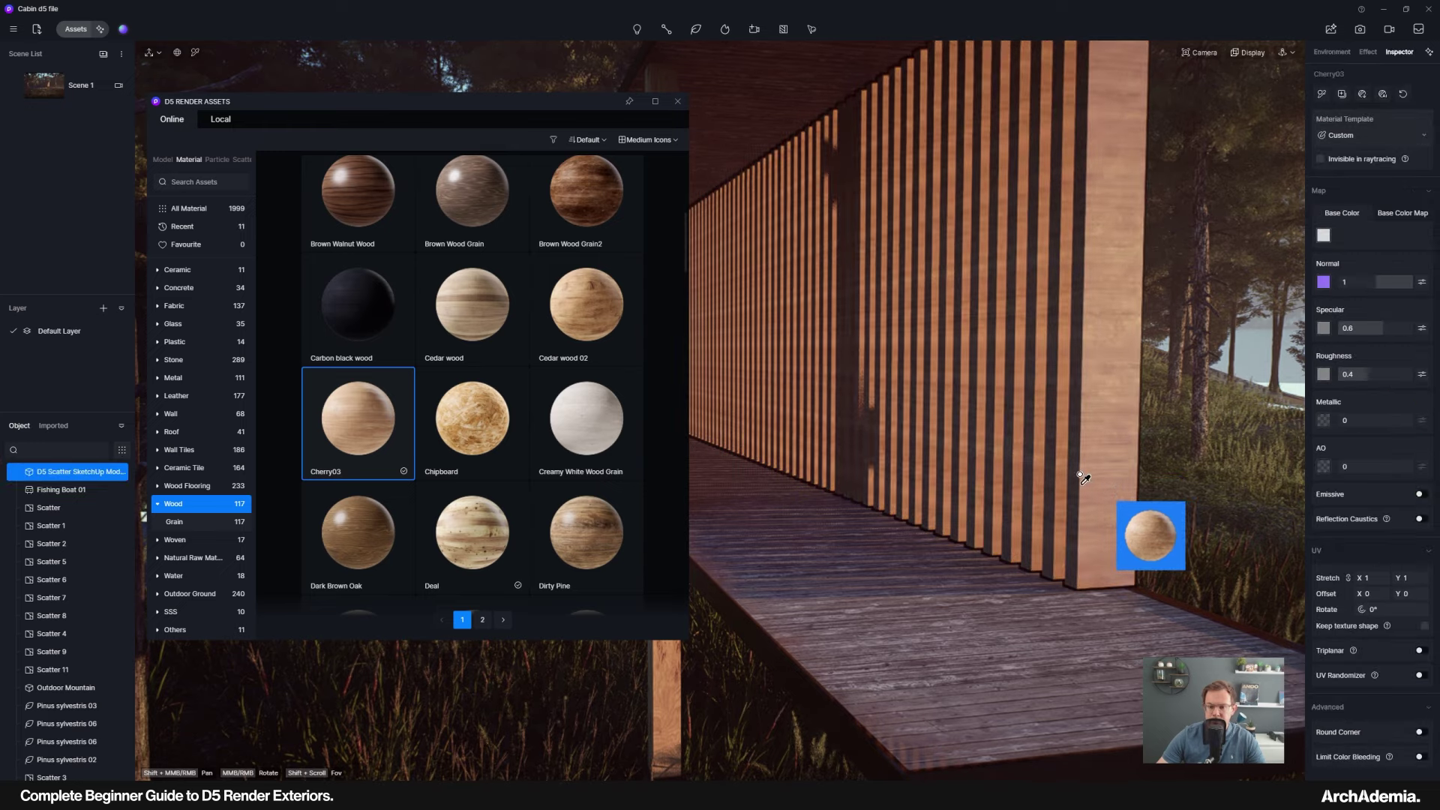
Rotate the Cherry03 texture by 90° and enable its UV Randomizer to vary the grain between slats.
{"action": "scroll", "coordinate": [1121, 480], "scroll_direction": "up", "scroll_amount": 3}
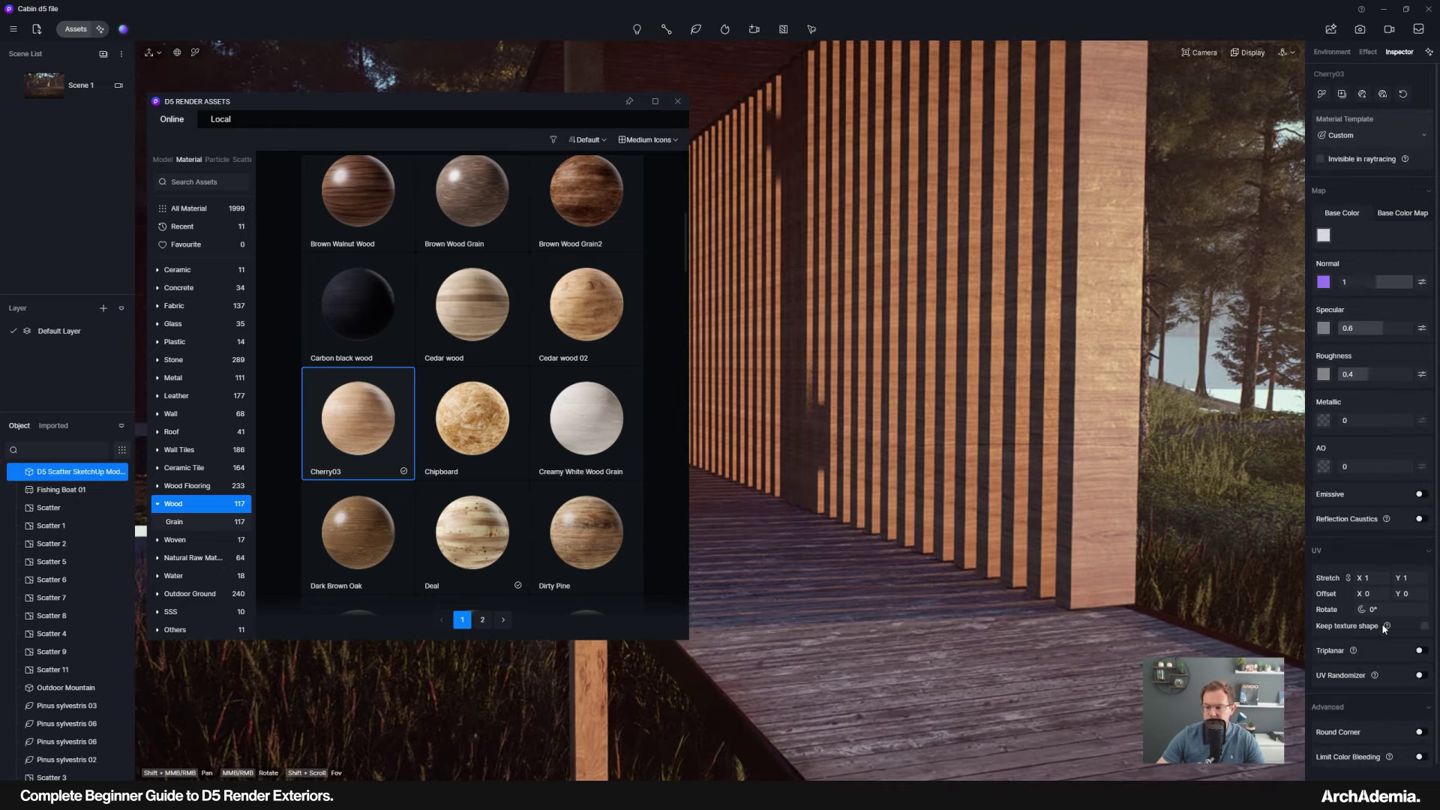
{"action": "left_click", "coordinate": [1395, 609]}
{"action": "type", "text": "90"}
{"action": "key", "text": "Return"}
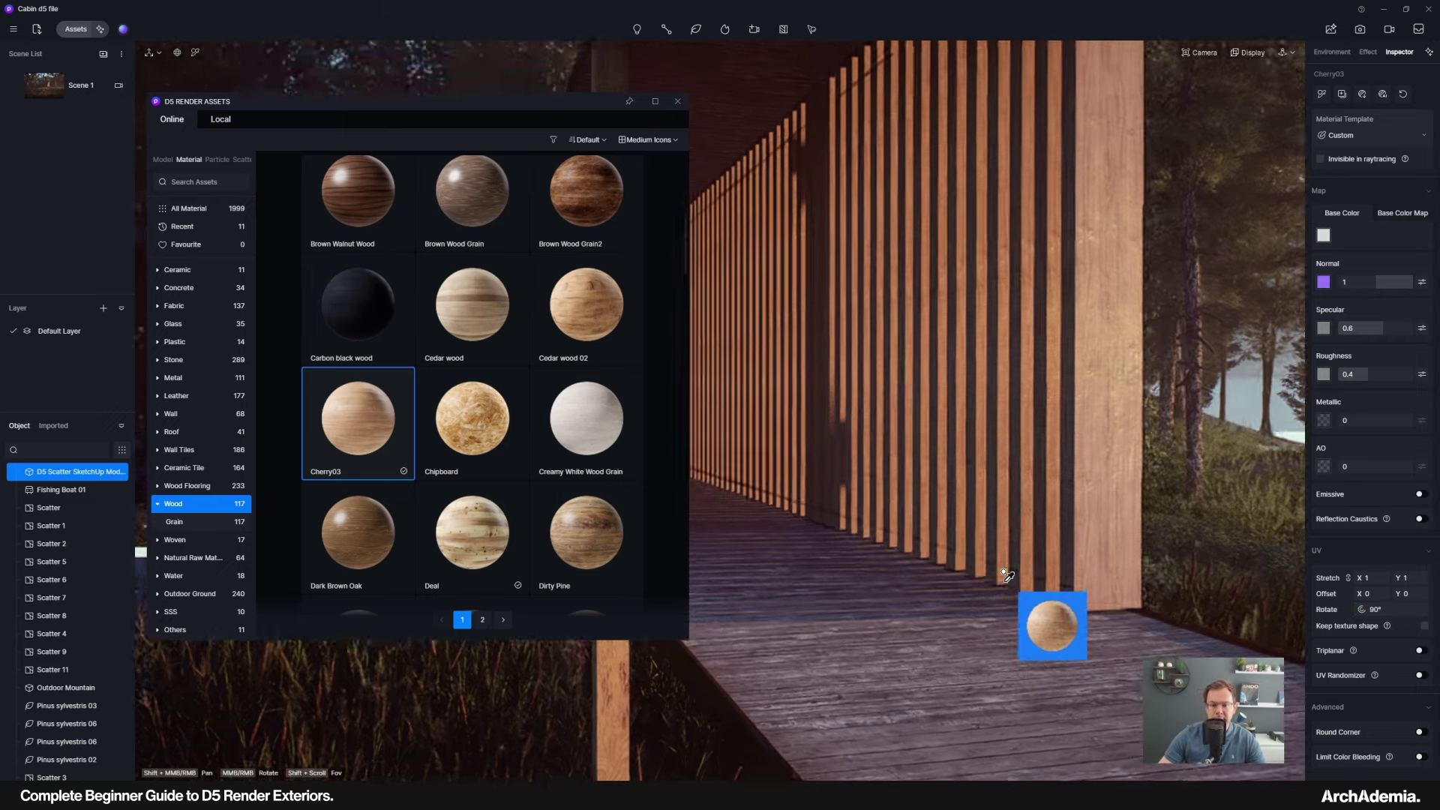
{"action": "left_click", "coordinate": [1421, 676]}
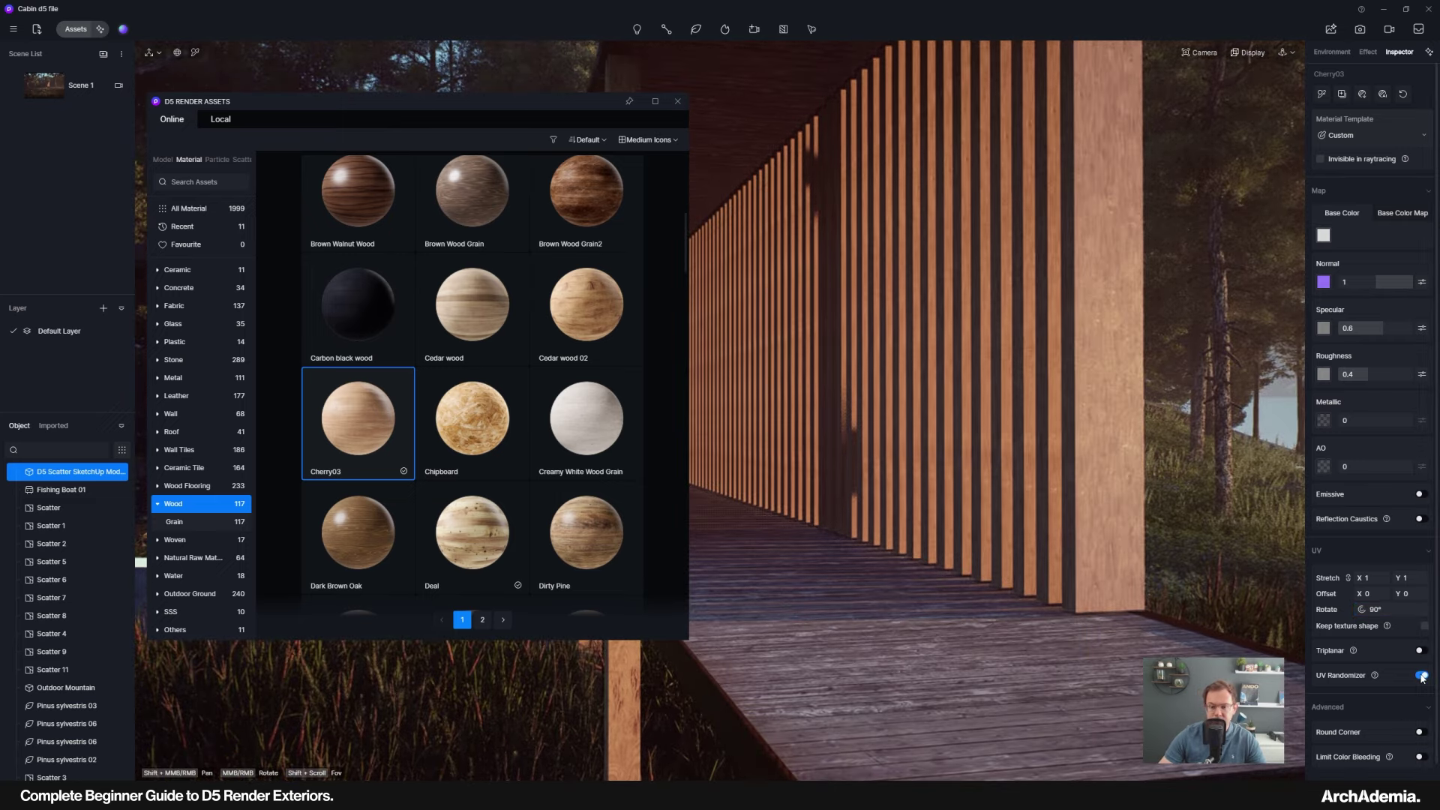
{"action": "middle_click_drag", "start_coordinate": [955, 572], "coordinate": [1063, 648]}
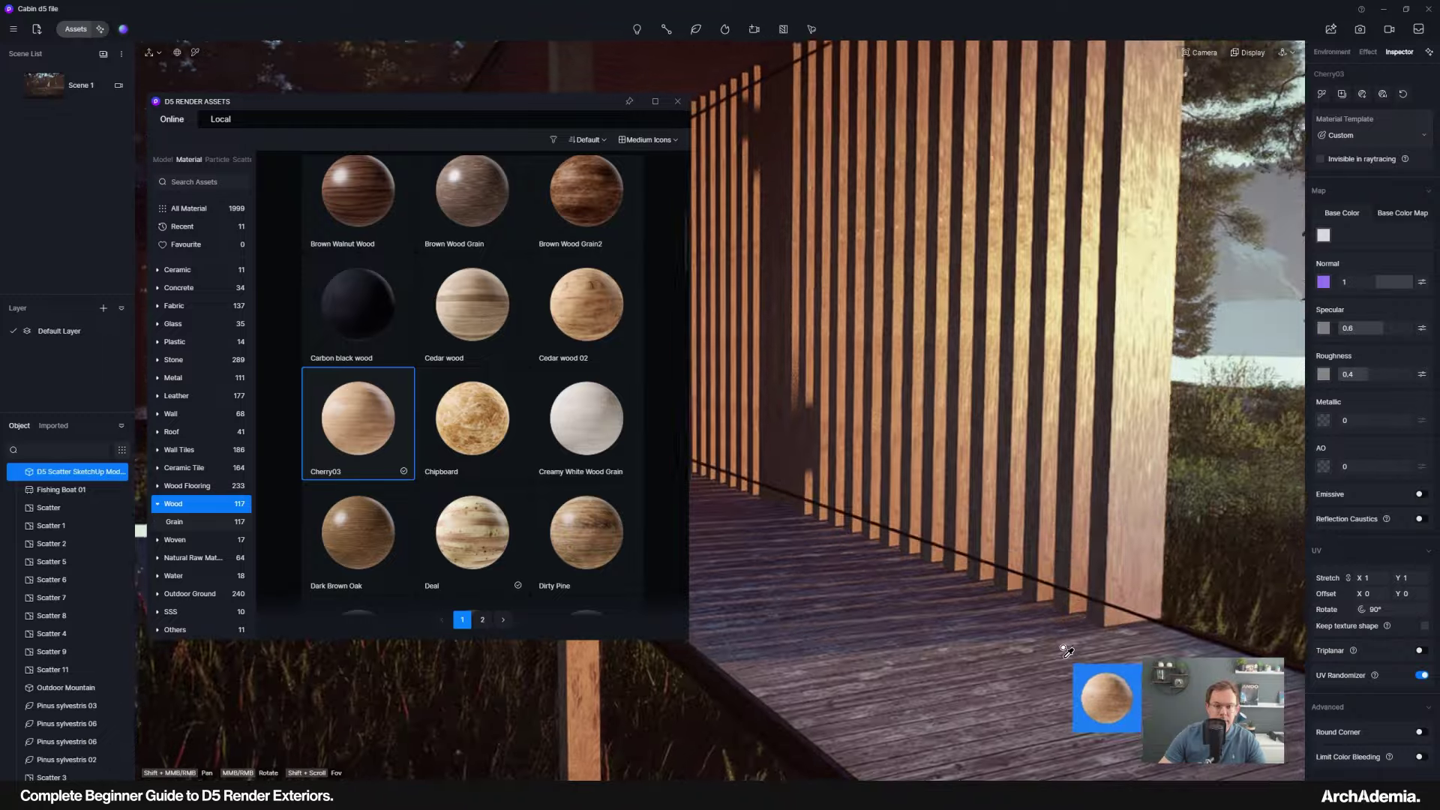
{"action": "left_click_drag", "start_coordinate": [1065, 649], "coordinate": [973, 537]}
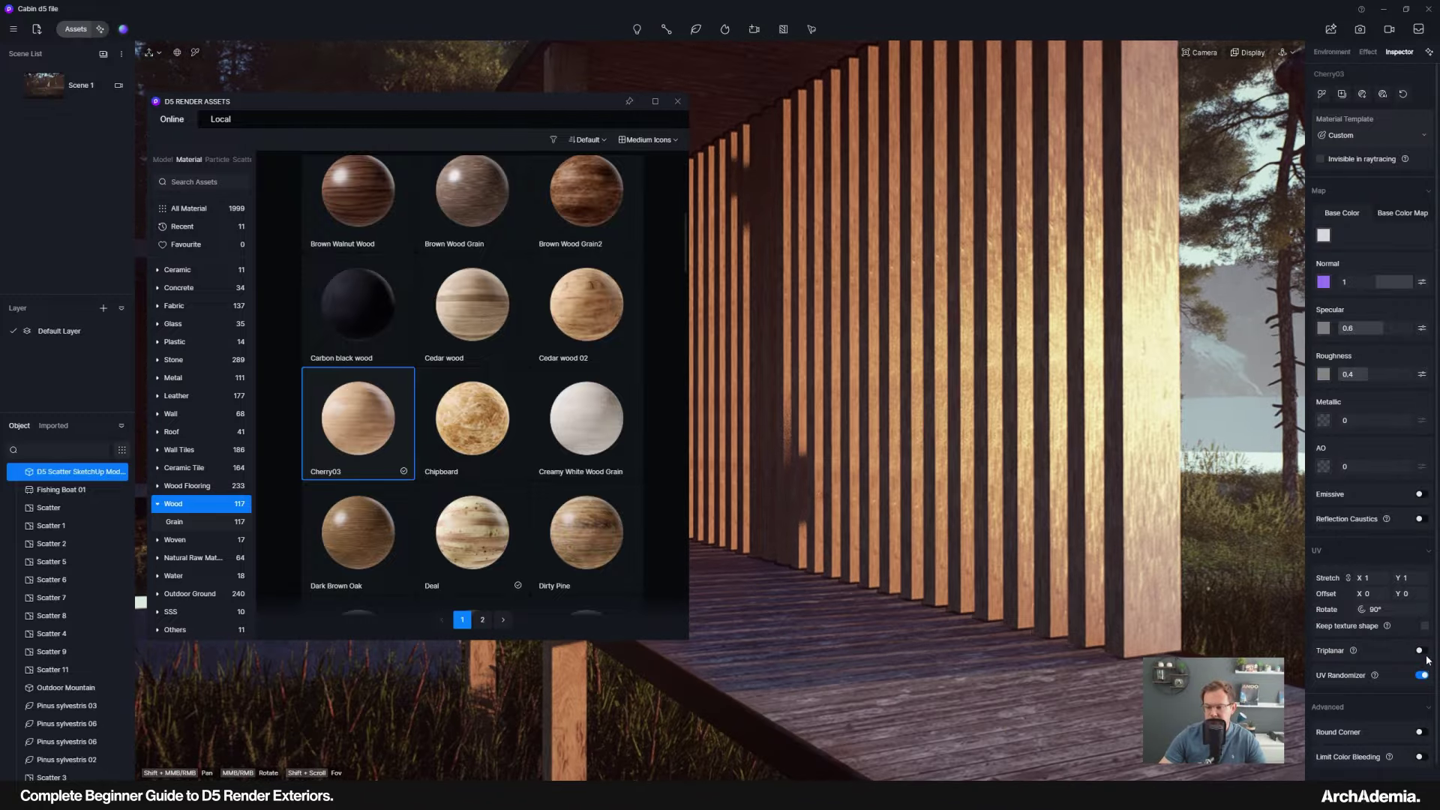
Try Triplanar mapping with a blend amount of 0.445 on the Cherry03 material.
{"action": "left_click", "coordinate": [1423, 651]}
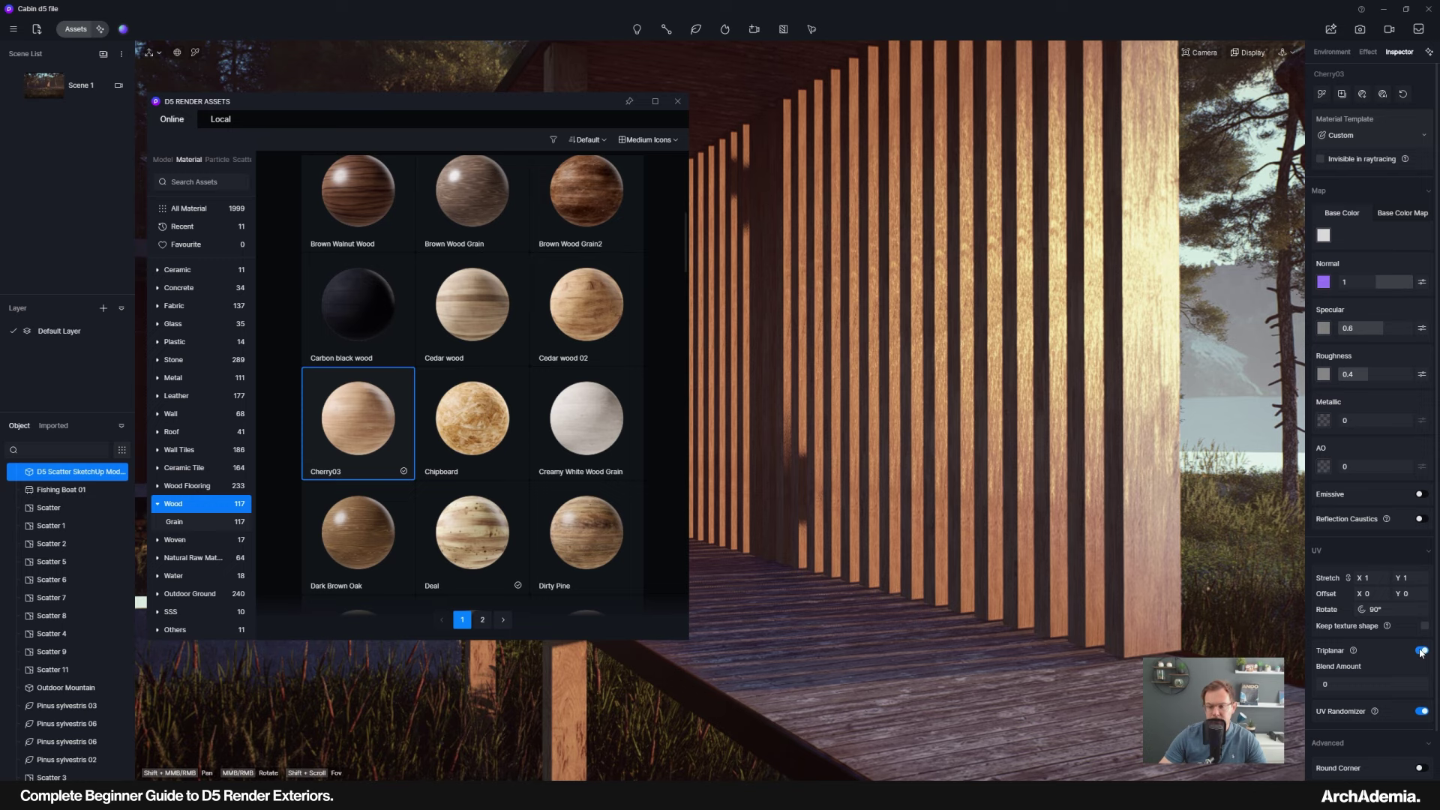
{"action": "mouse_move", "coordinate": [1339, 685]}
{"action": "left_mouse_down"}
{"action": "mouse_move", "coordinate": [1396, 683]}
{"action": "mouse_move", "coordinate": [1332, 684]}
{"action": "left_mouse_up"}
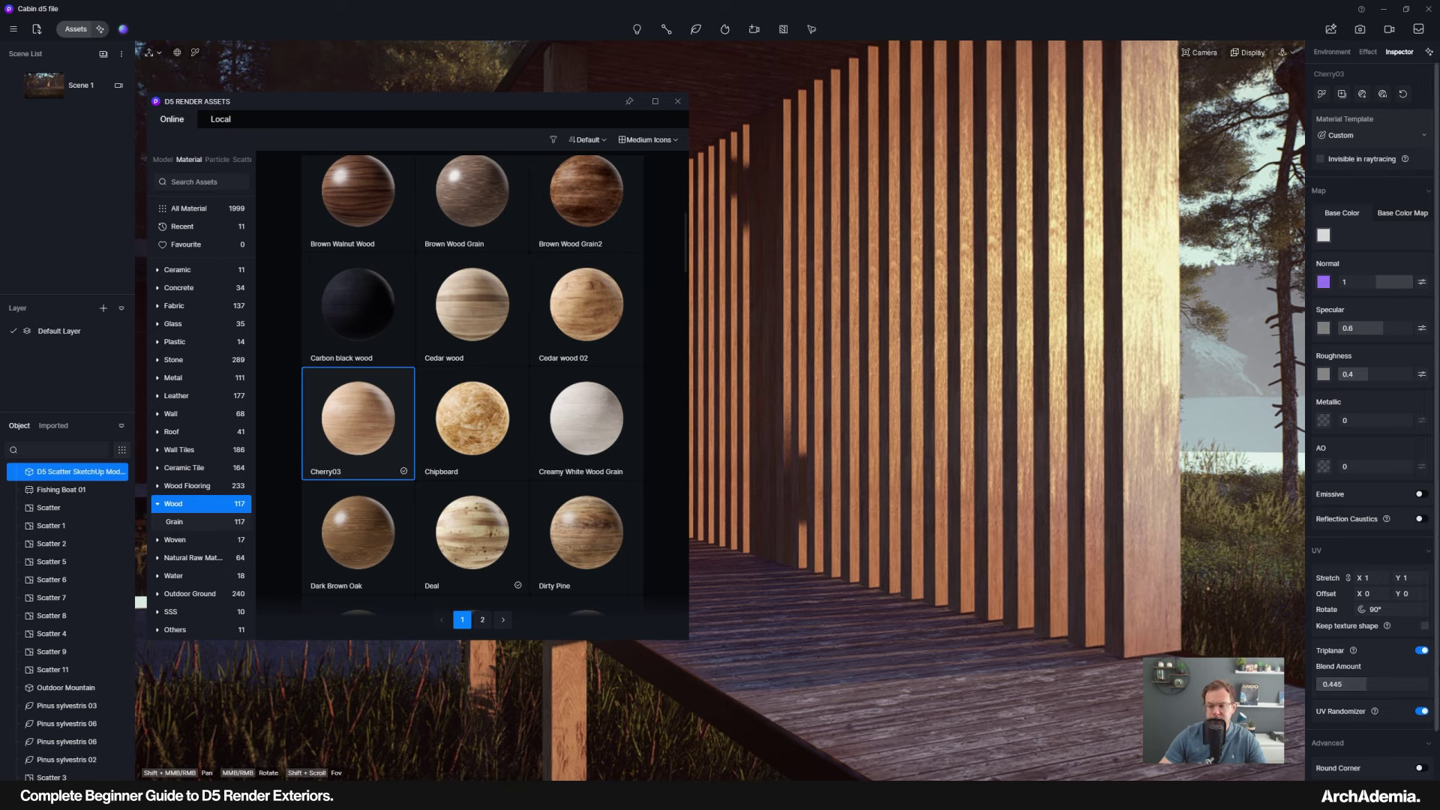
{"action": "left_click", "coordinate": [1420, 651]}
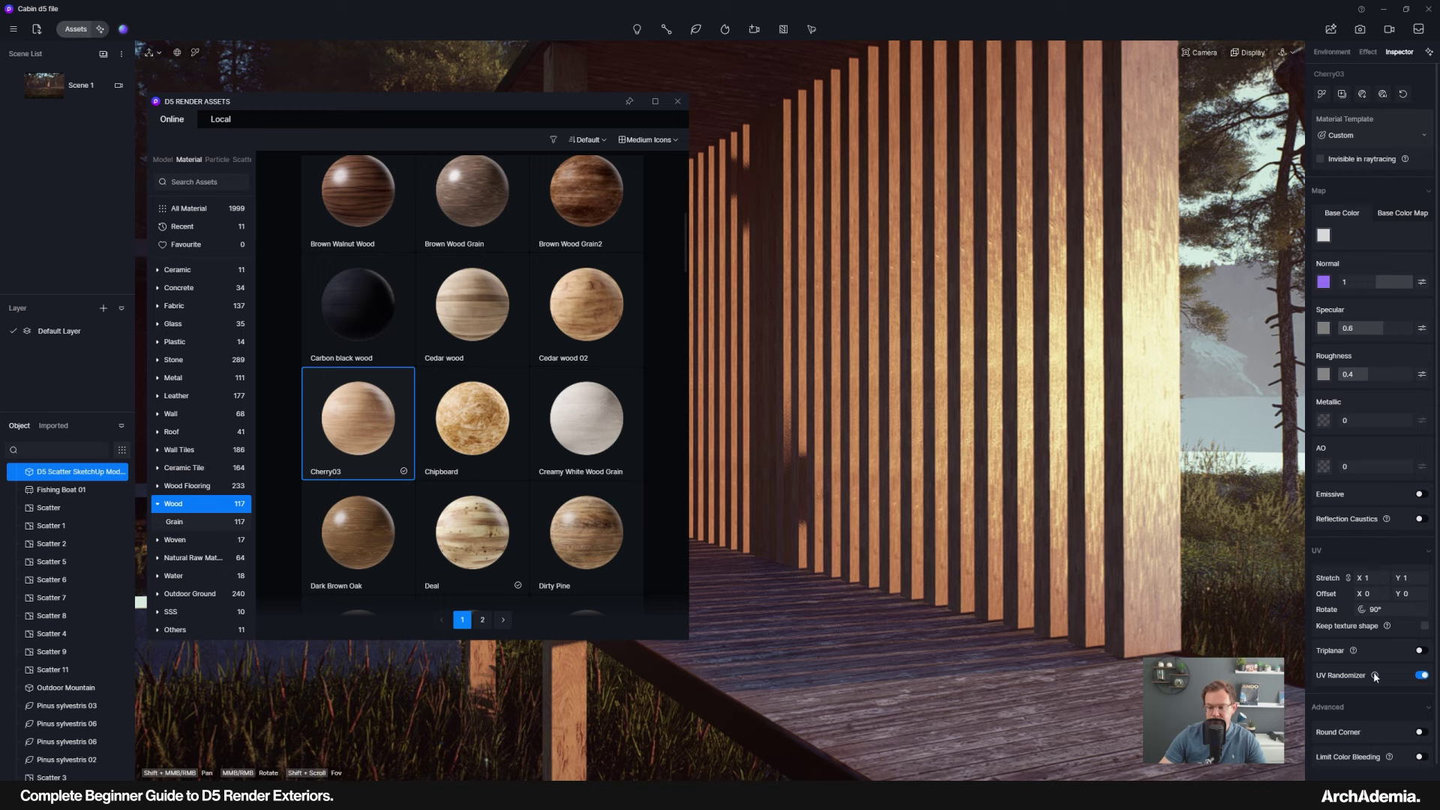
Set the Cherry03 texture's X offset to 0.2 and check the grain along the slat wall.
{"action": "mouse_move", "coordinate": [1375, 677]}
{"action": "left_click_drag", "start_coordinate": [1386, 592], "coordinate": [1372, 595]}
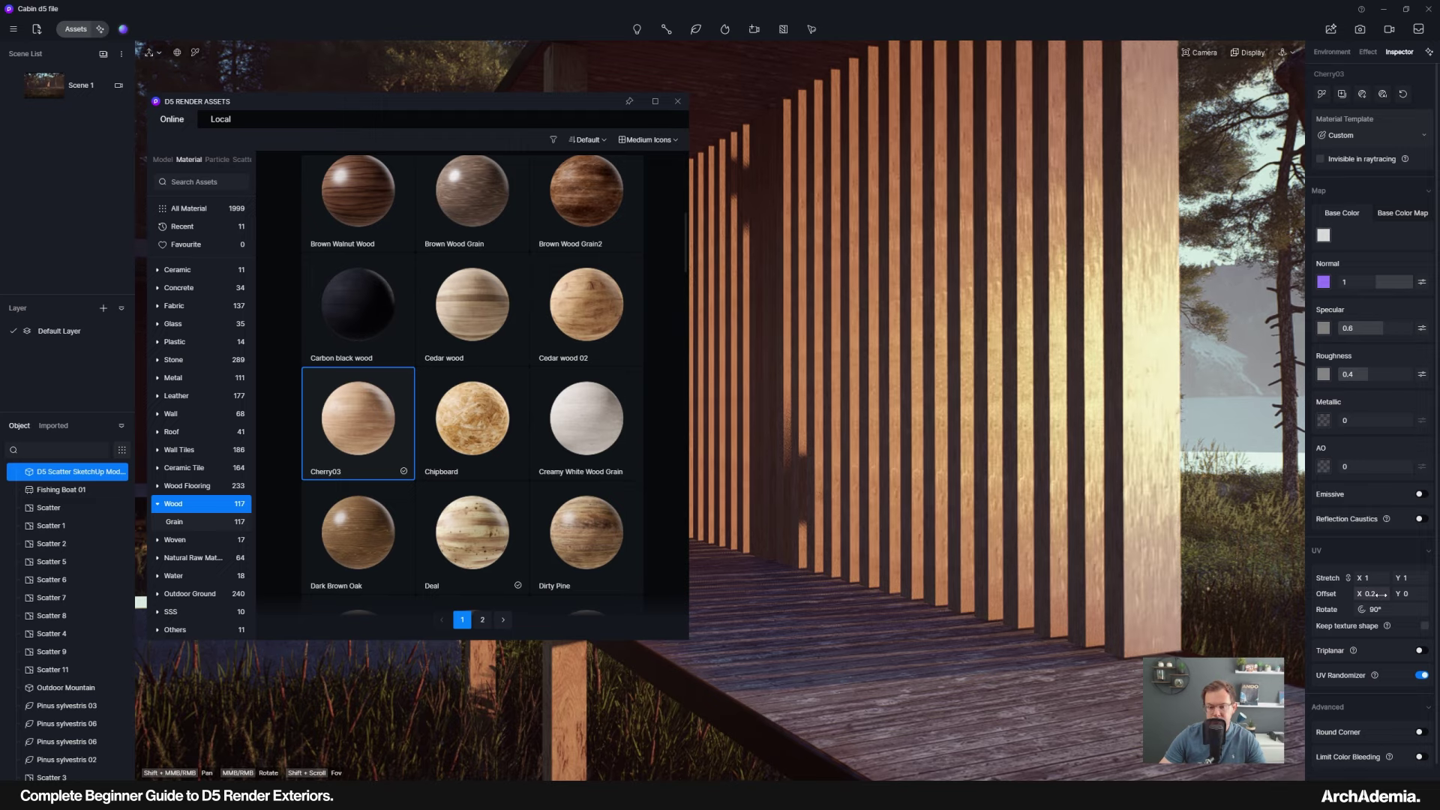
{"action": "left_click_drag", "start_coordinate": [358, 420], "coordinate": [995, 562]}
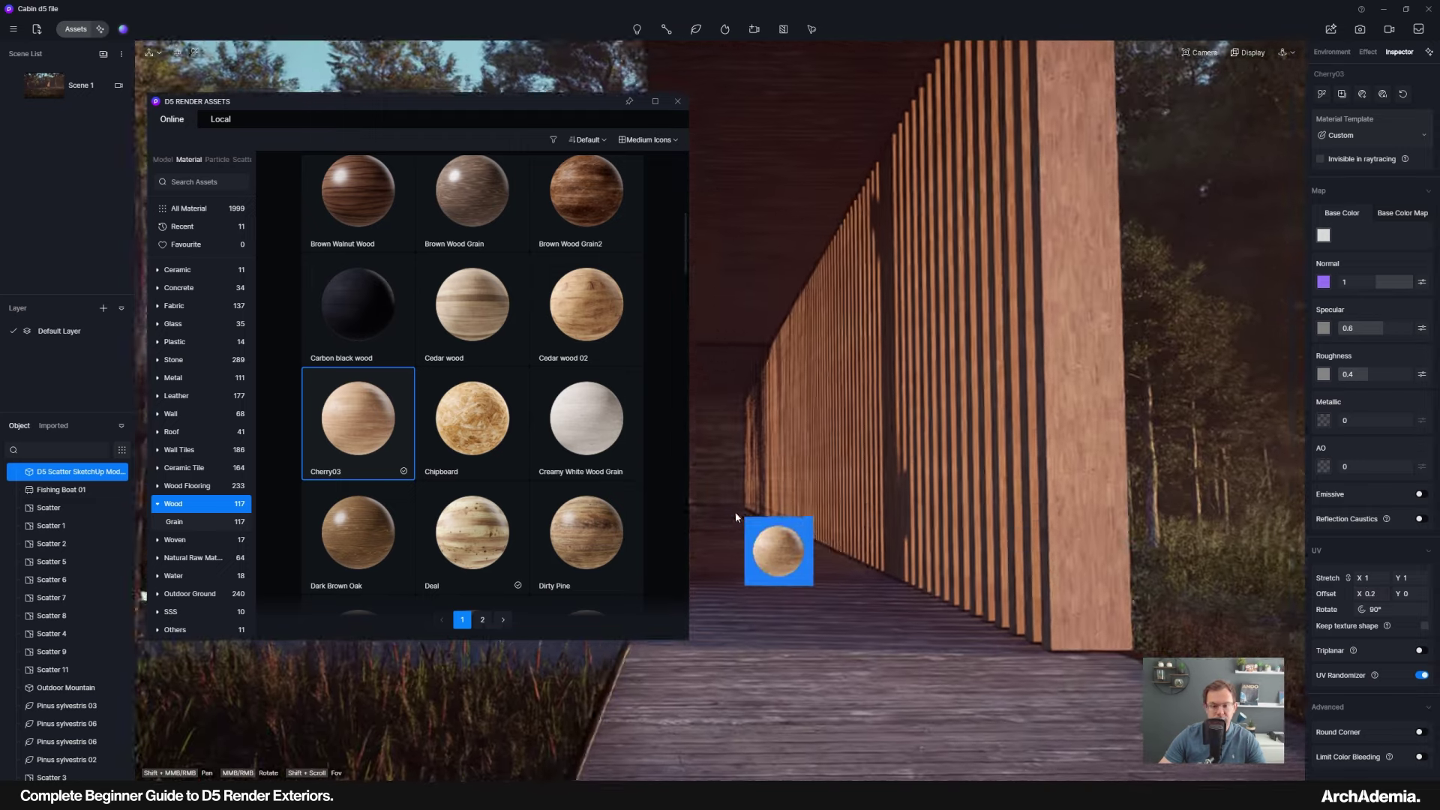
{"action": "left_click_drag", "start_coordinate": [741, 513], "coordinate": [886, 420]}
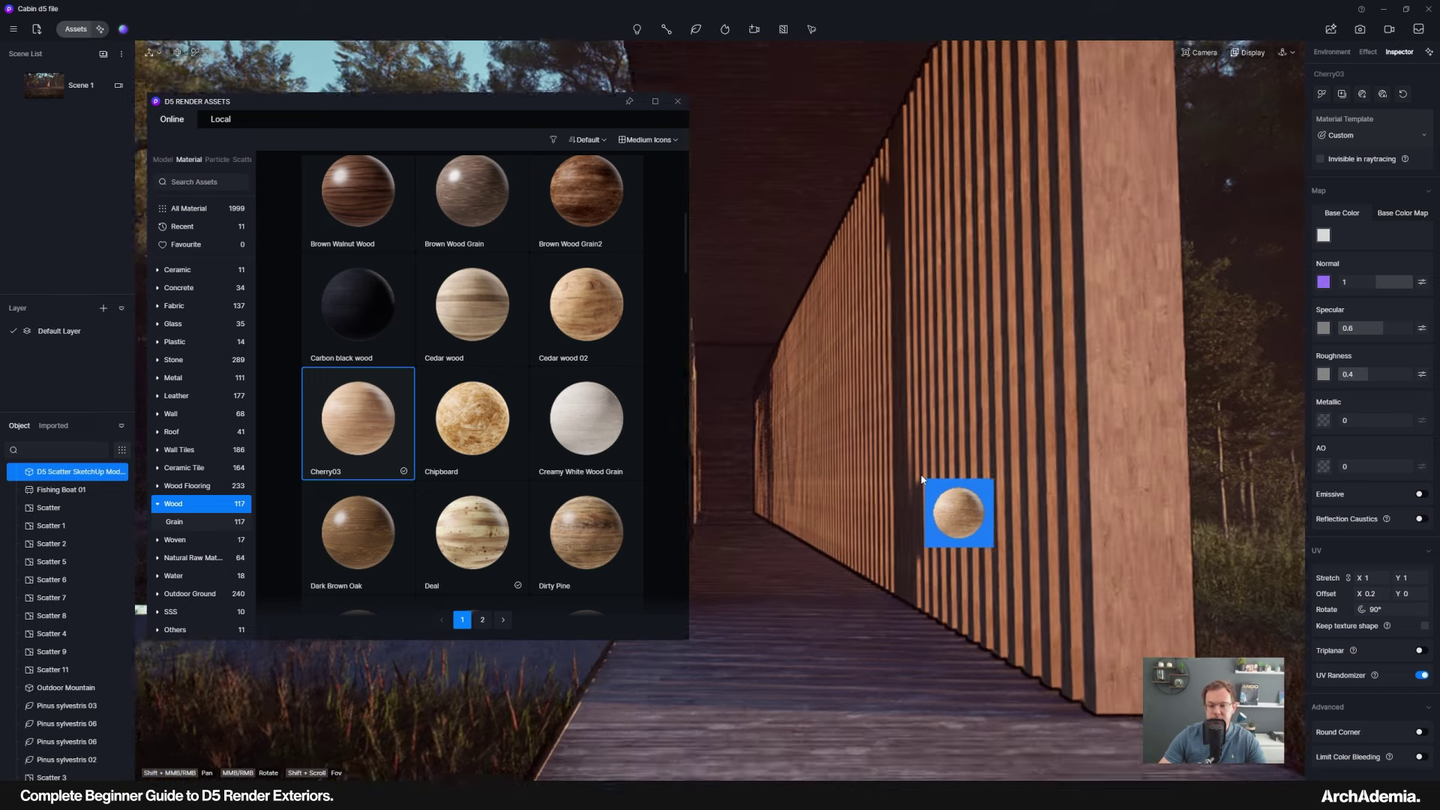
Try a UV stretch of 0.6 on the Cherry03 material and set it back to 1.
{"action": "left_click_drag", "start_coordinate": [926, 479], "coordinate": [922, 481]}
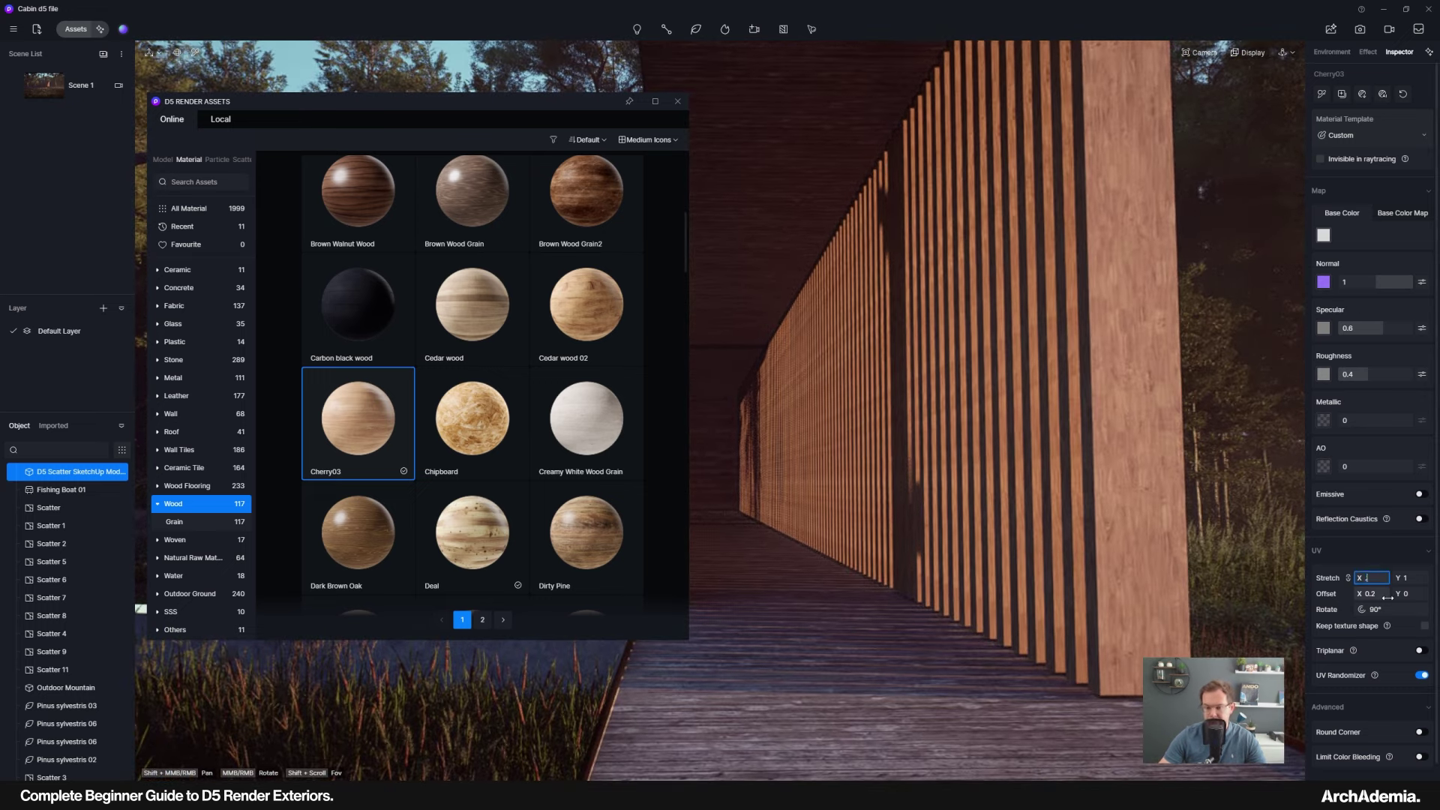
{"action": "type", "text": "0.6"}
{"action": "key", "text": "Return"}
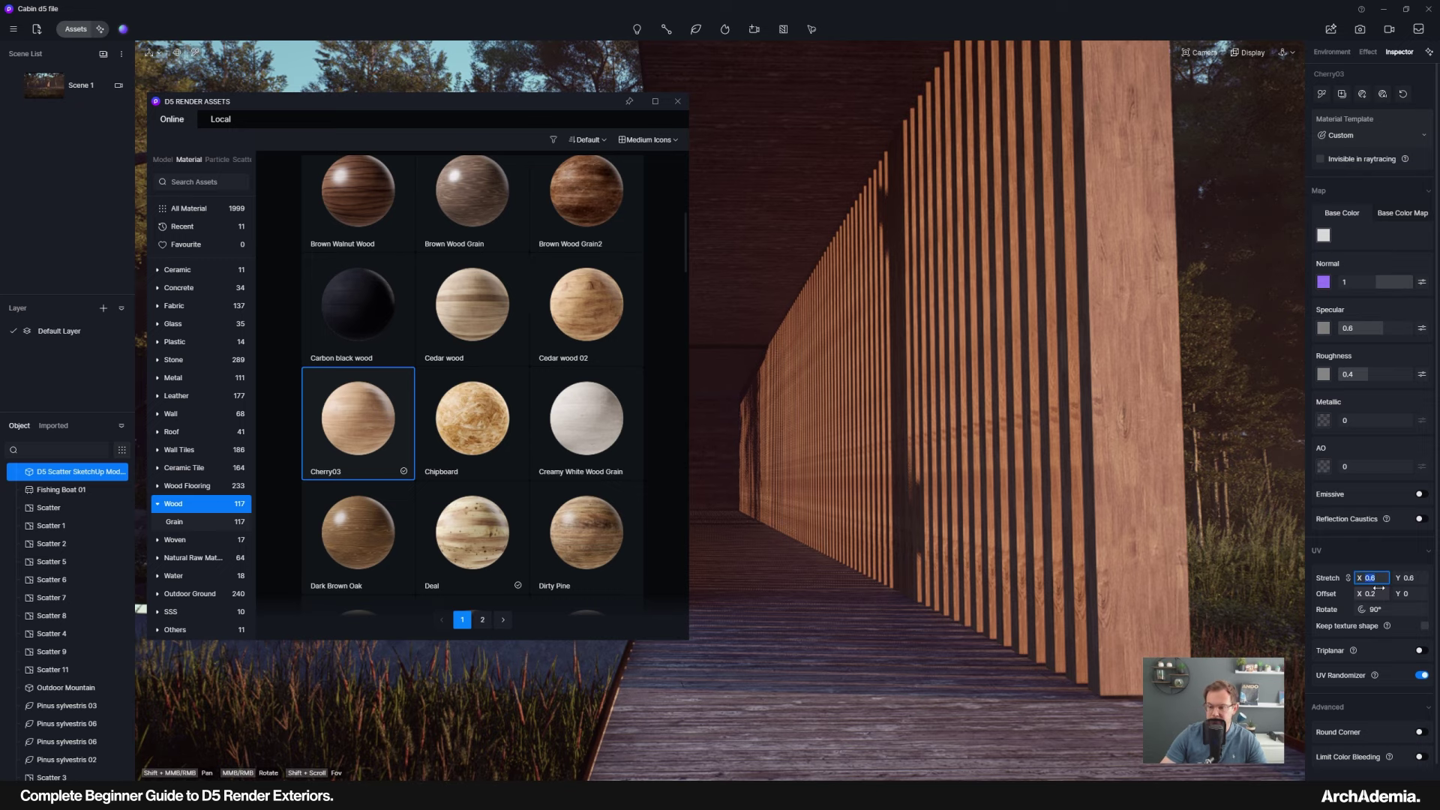
{"action": "type", "text": "1"}
{"action": "key", "text": "Return"}
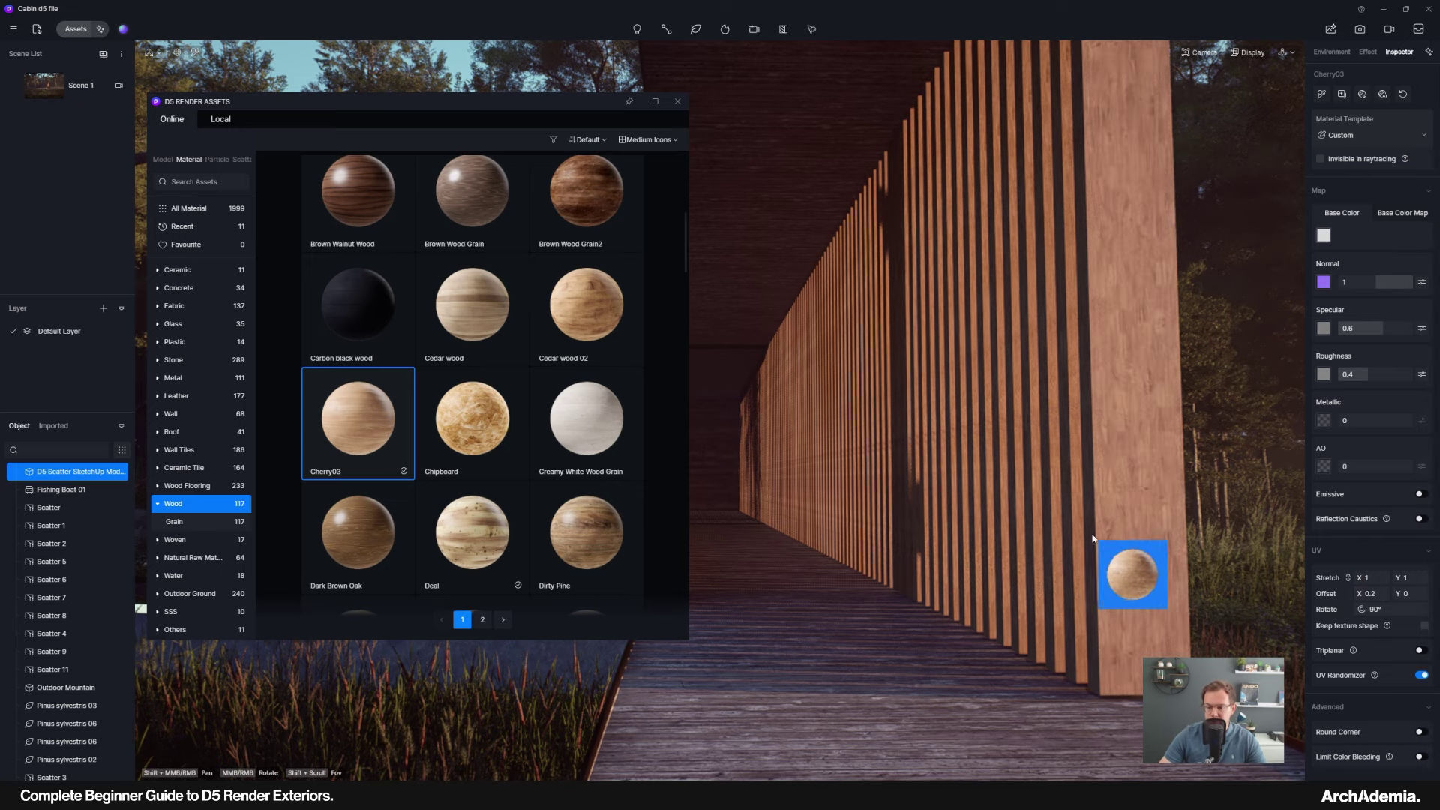
Enable Round Corner on the Cherry03 material, and switch back to the walkway in the SketchUp model.
{"action": "left_click", "coordinate": [1420, 732]}
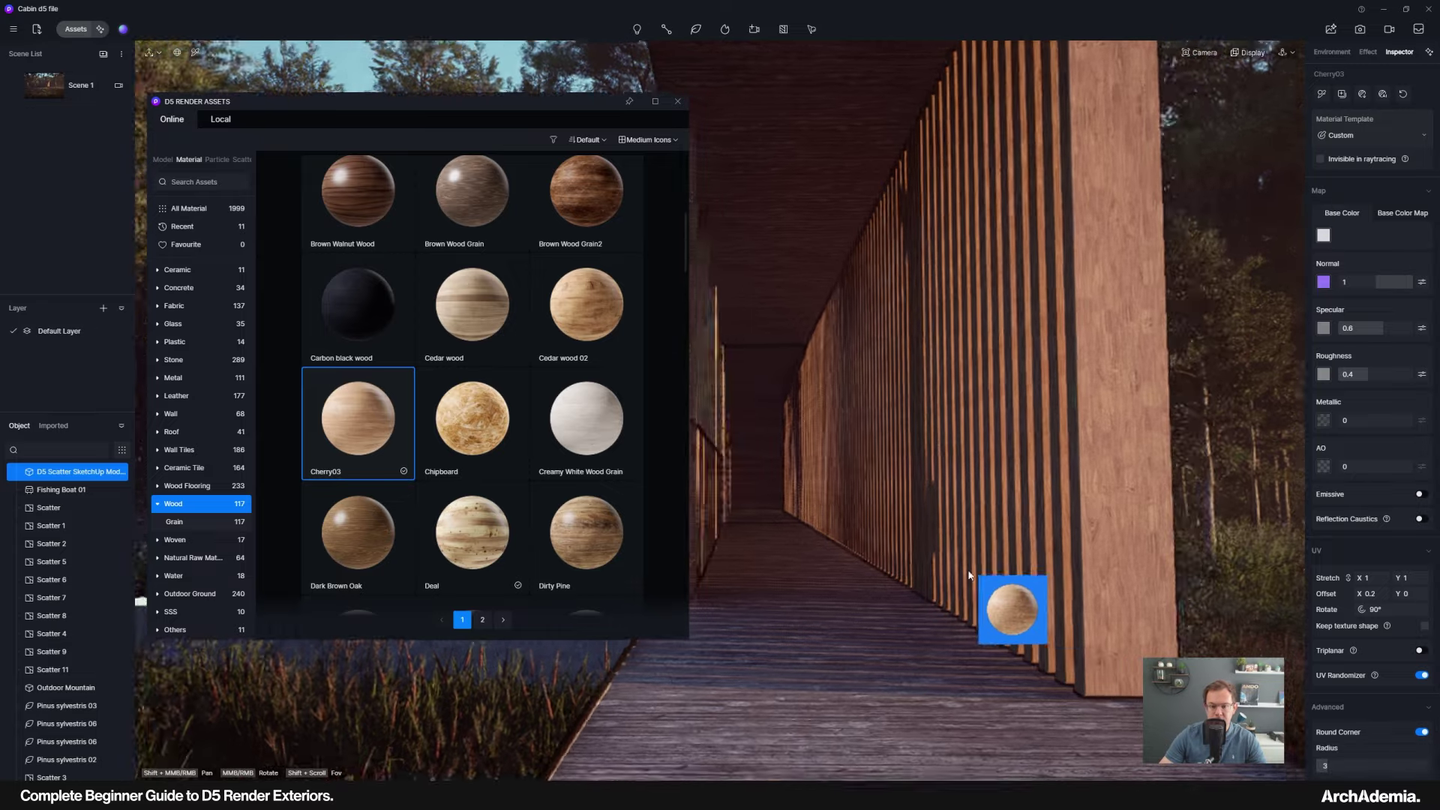
{"action": "left_click_drag", "start_coordinate": [972, 574], "coordinate": [997, 580]}
{"action": "scroll", "coordinate": [997, 580], "scroll_direction": "down", "scroll_amount": 3}
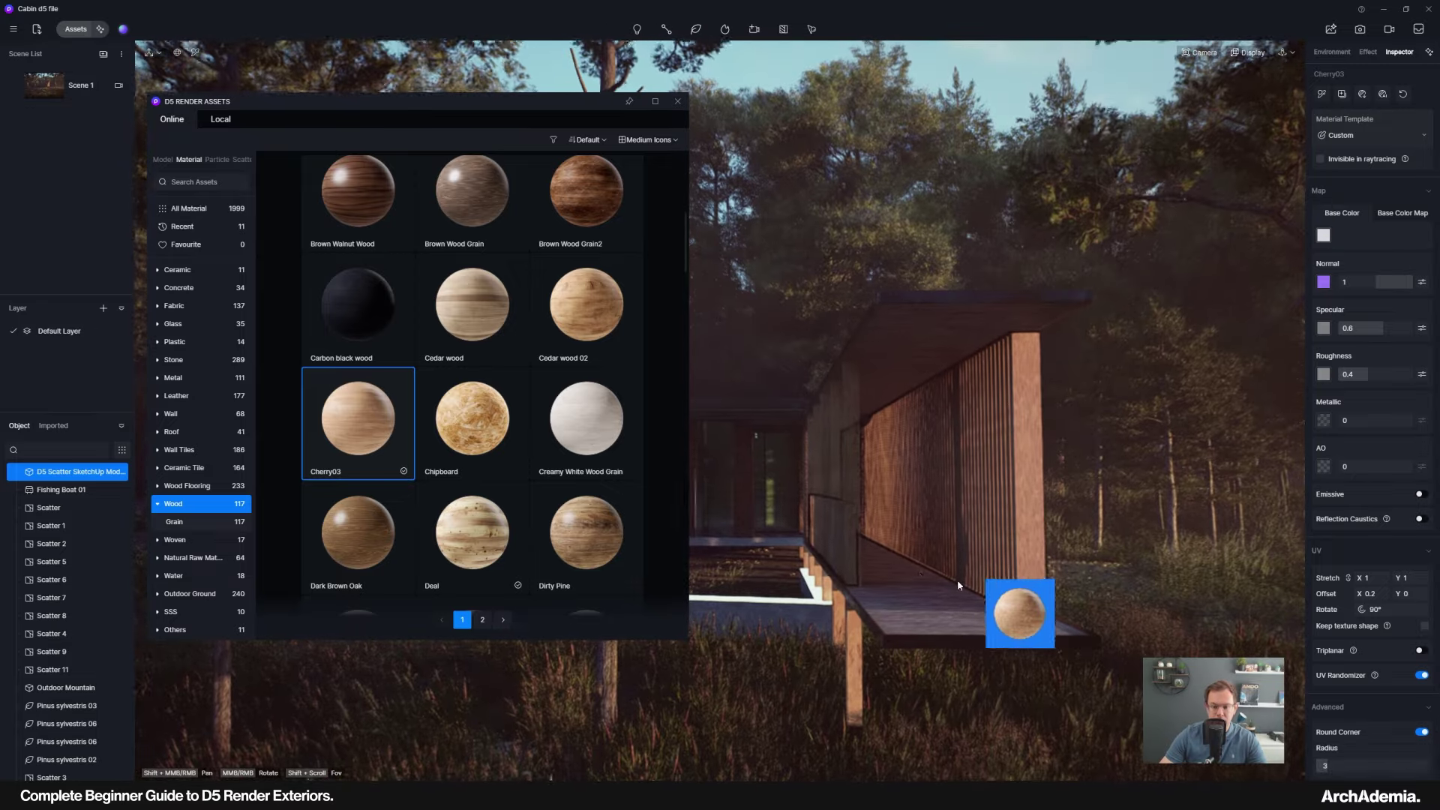
{"action": "right_click", "coordinate": [958, 580]}
{"action": "middle_click_drag", "start_coordinate": [1065, 598], "coordinate": [935, 598]}
{"action": "scroll", "coordinate": [1050, 588], "scroll_direction": "up", "scroll_amount": 3}
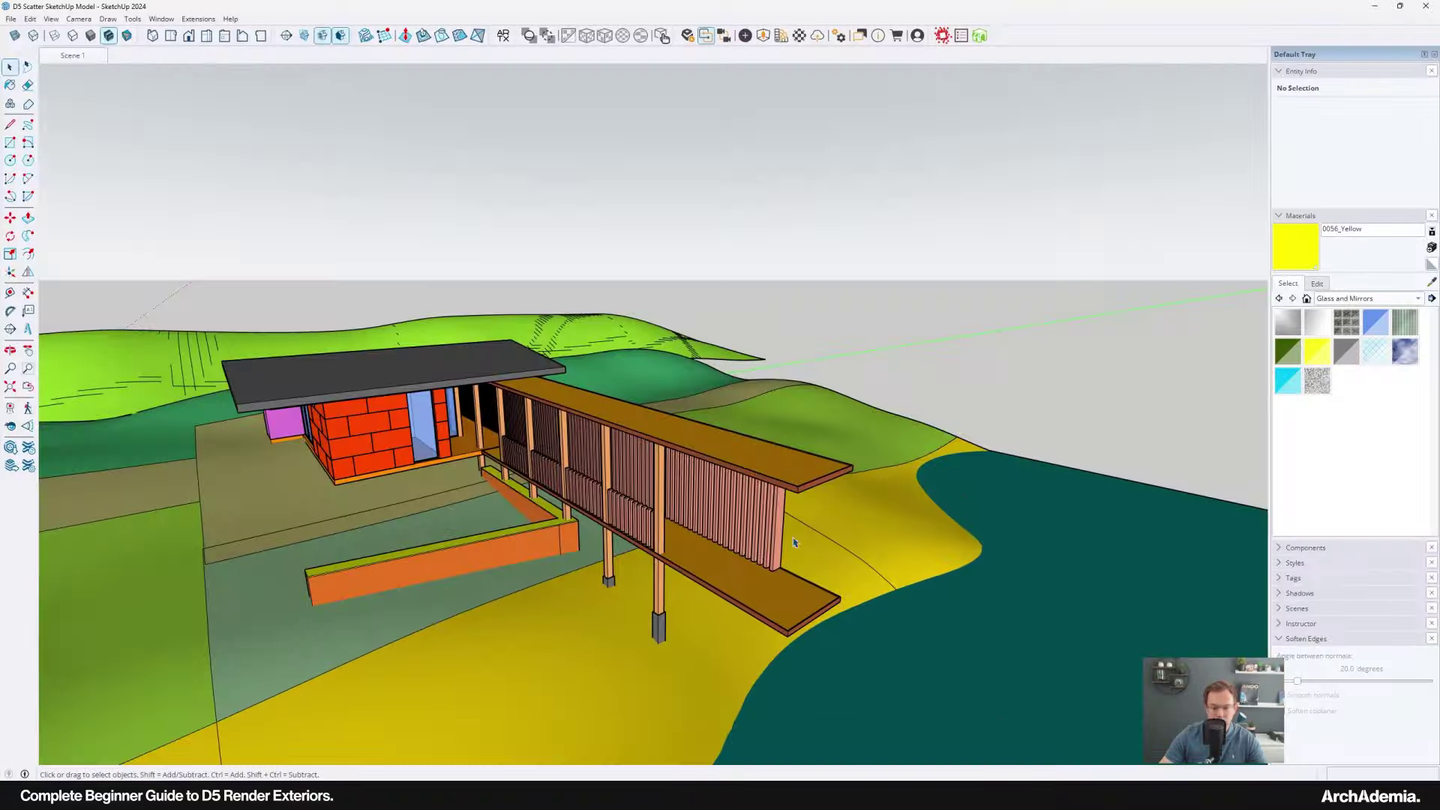
Open the walkway's slat group for editing and show the Colors-Named material collection.
{"action": "scroll", "coordinate": [781, 527], "scroll_direction": "up", "scroll_amount": 6}
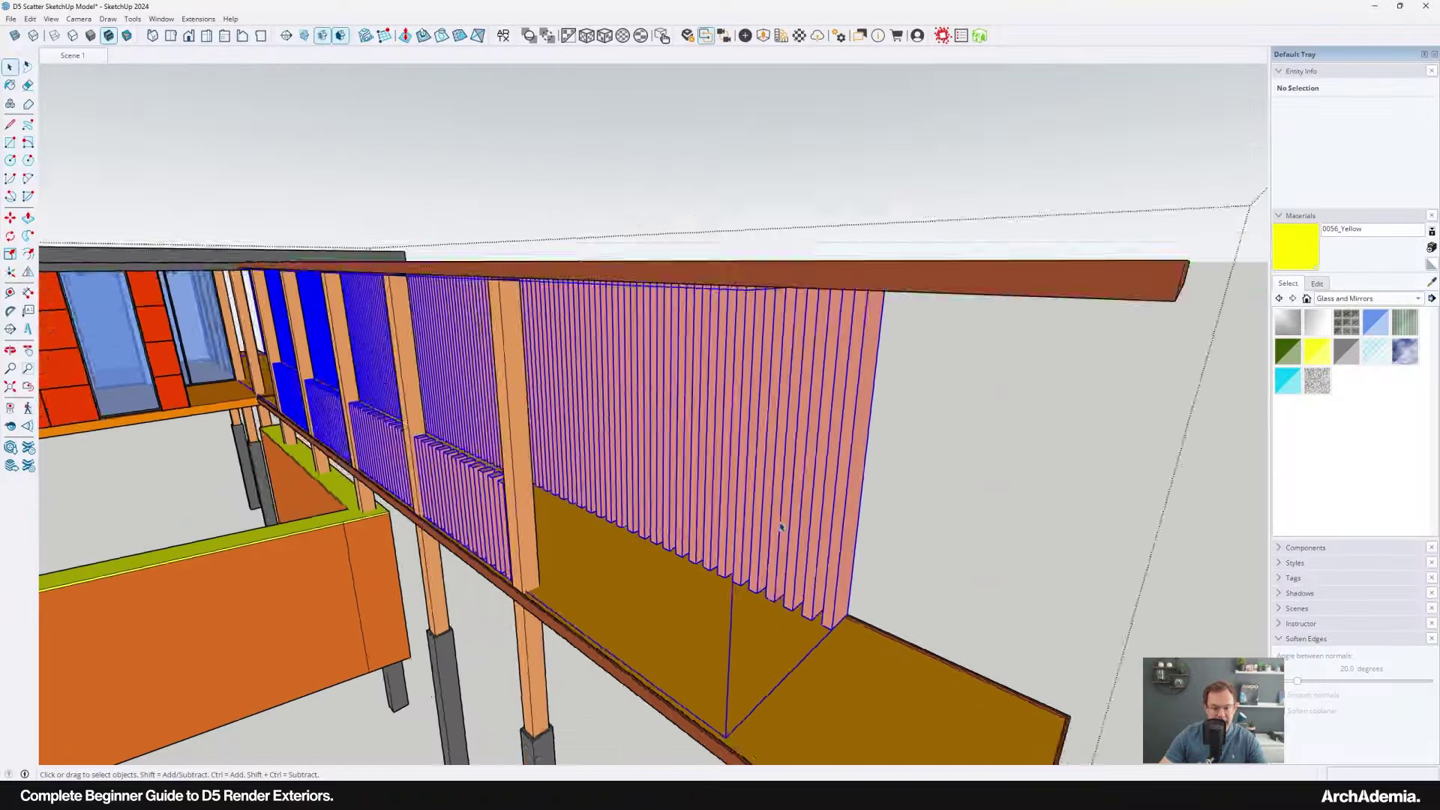
{"action": "double_click", "coordinate": [781, 527]}
{"action": "left_click", "coordinate": [781, 528]}
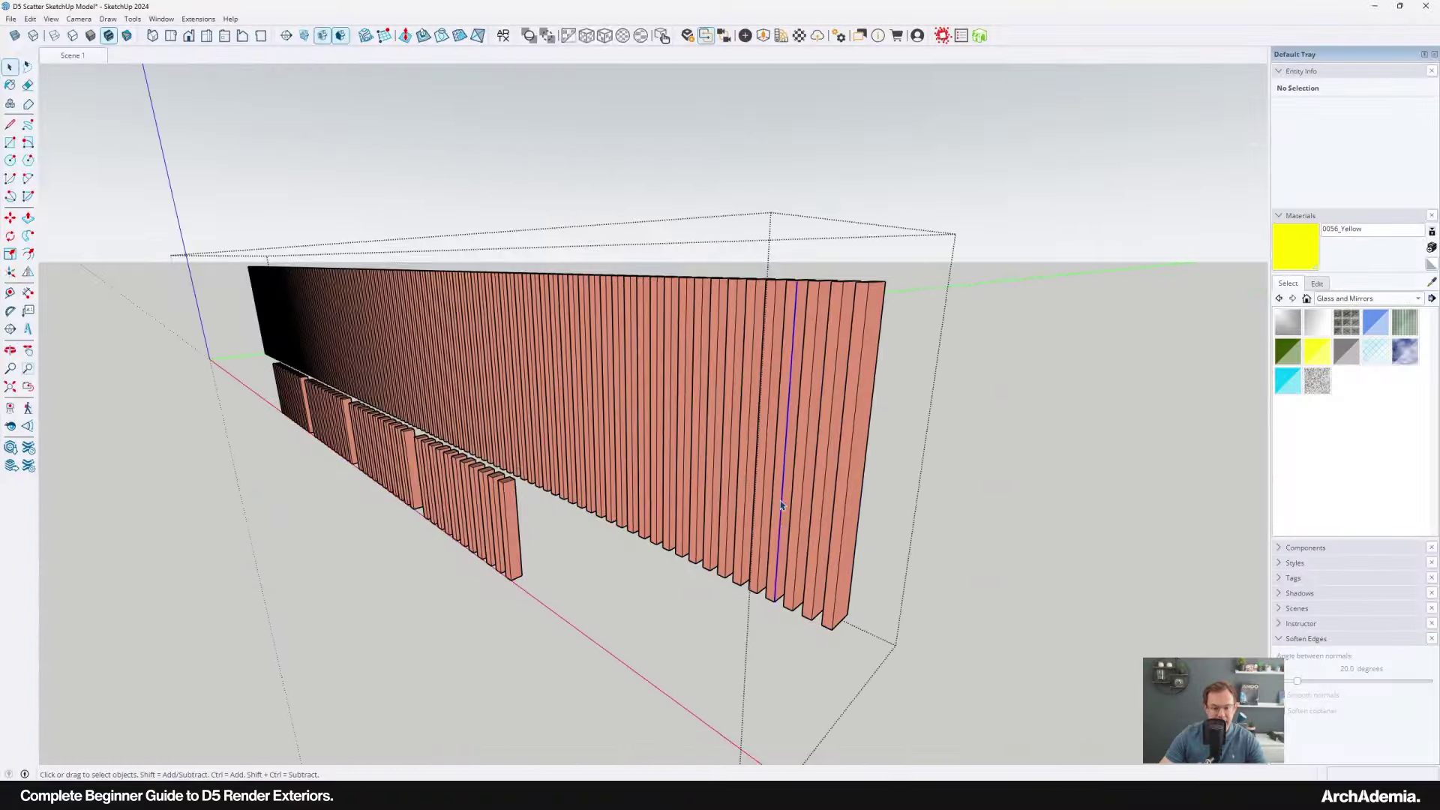
{"action": "middle_click_drag", "start_coordinate": [781, 528], "coordinate": [1013, 660]}
{"action": "middle_click_drag", "start_coordinate": [753, 440], "coordinate": [612, 380]}
{"action": "left_click", "coordinate": [806, 410]}
{"action": "middle_click_drag", "start_coordinate": [805, 410], "coordinate": [750, 394]}
{"action": "scroll", "coordinate": [792, 432], "scroll_direction": "up", "scroll_amount": 2}
{"action": "left_click", "coordinate": [1365, 299]}
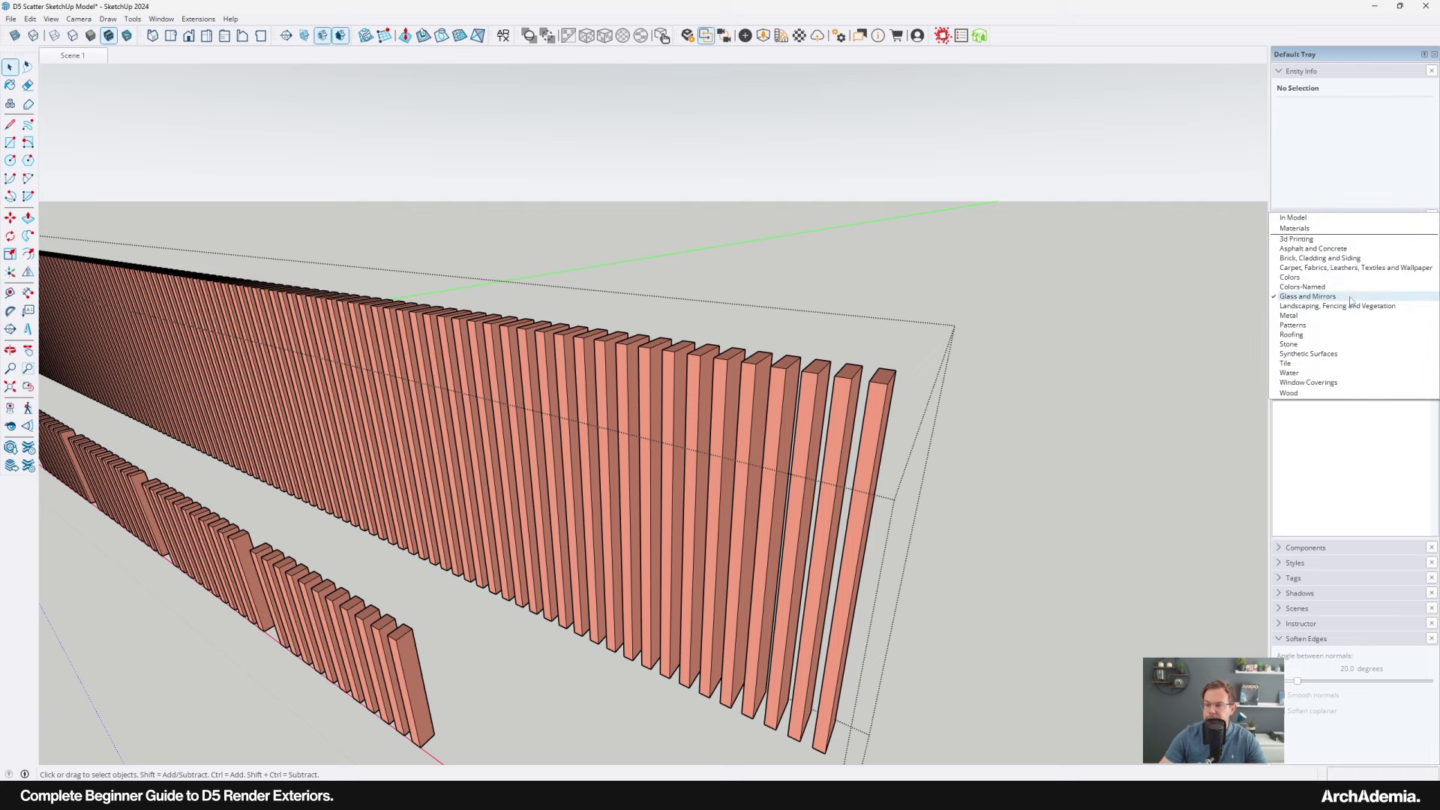
{"action": "left_click", "coordinate": [1338, 291]}
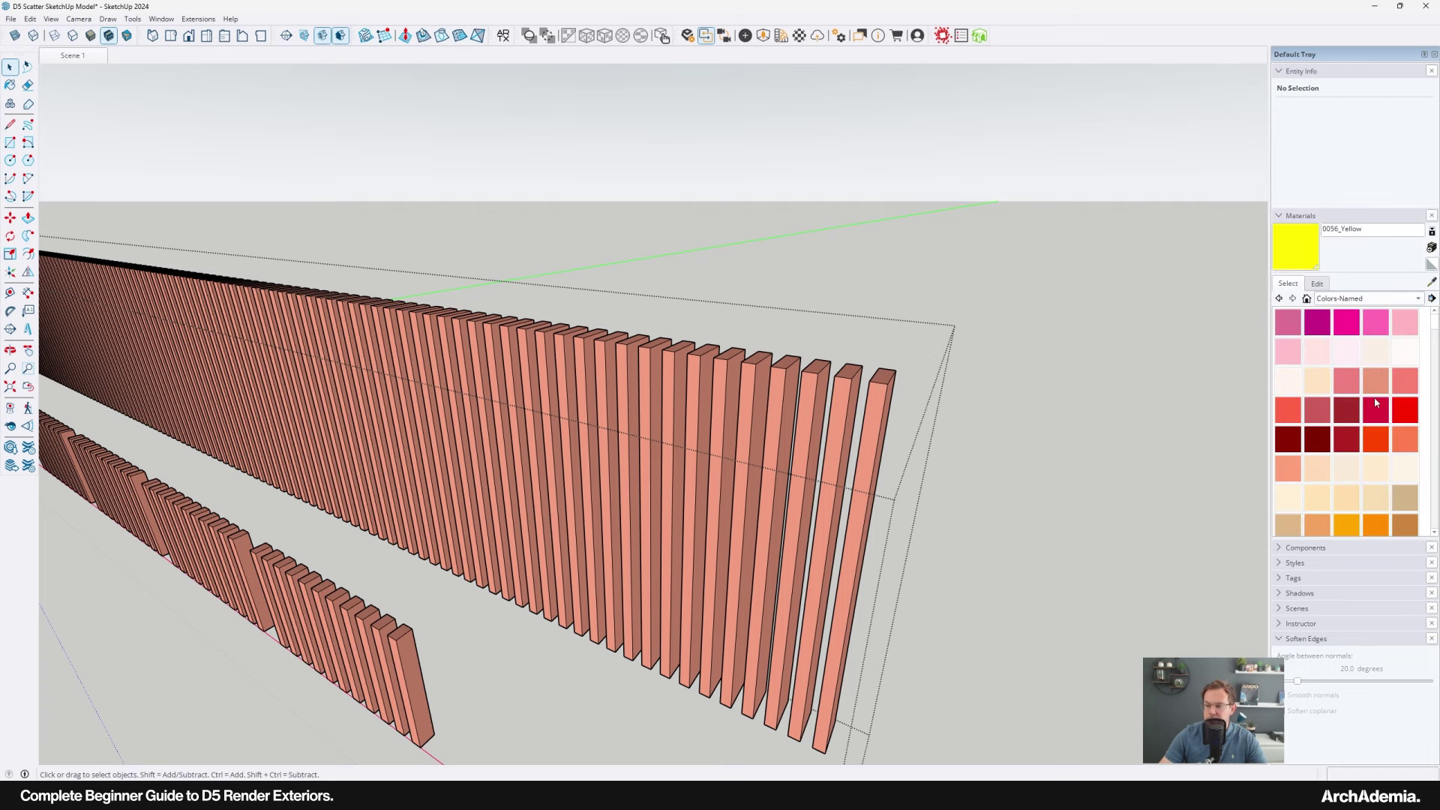
Try the 0003_DeepPink colour on a single slat near the end of the slat wall and undo it.
{"action": "left_click", "coordinate": [1376, 382]}
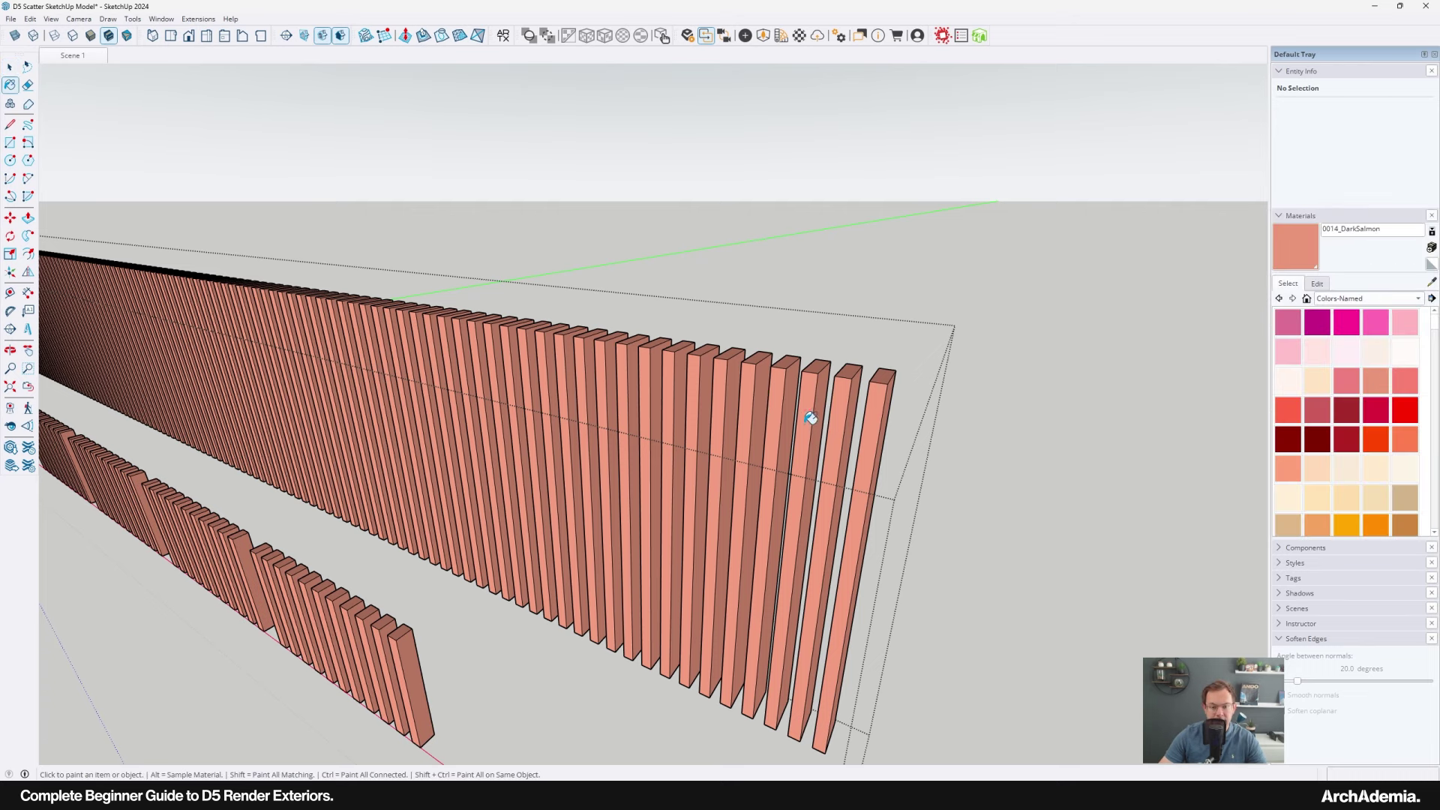
{"action": "middle_click_drag", "start_coordinate": [811, 418], "coordinate": [821, 405]}
{"action": "left_click", "coordinate": [1346, 323]}
{"action": "left_click", "coordinate": [813, 390]}
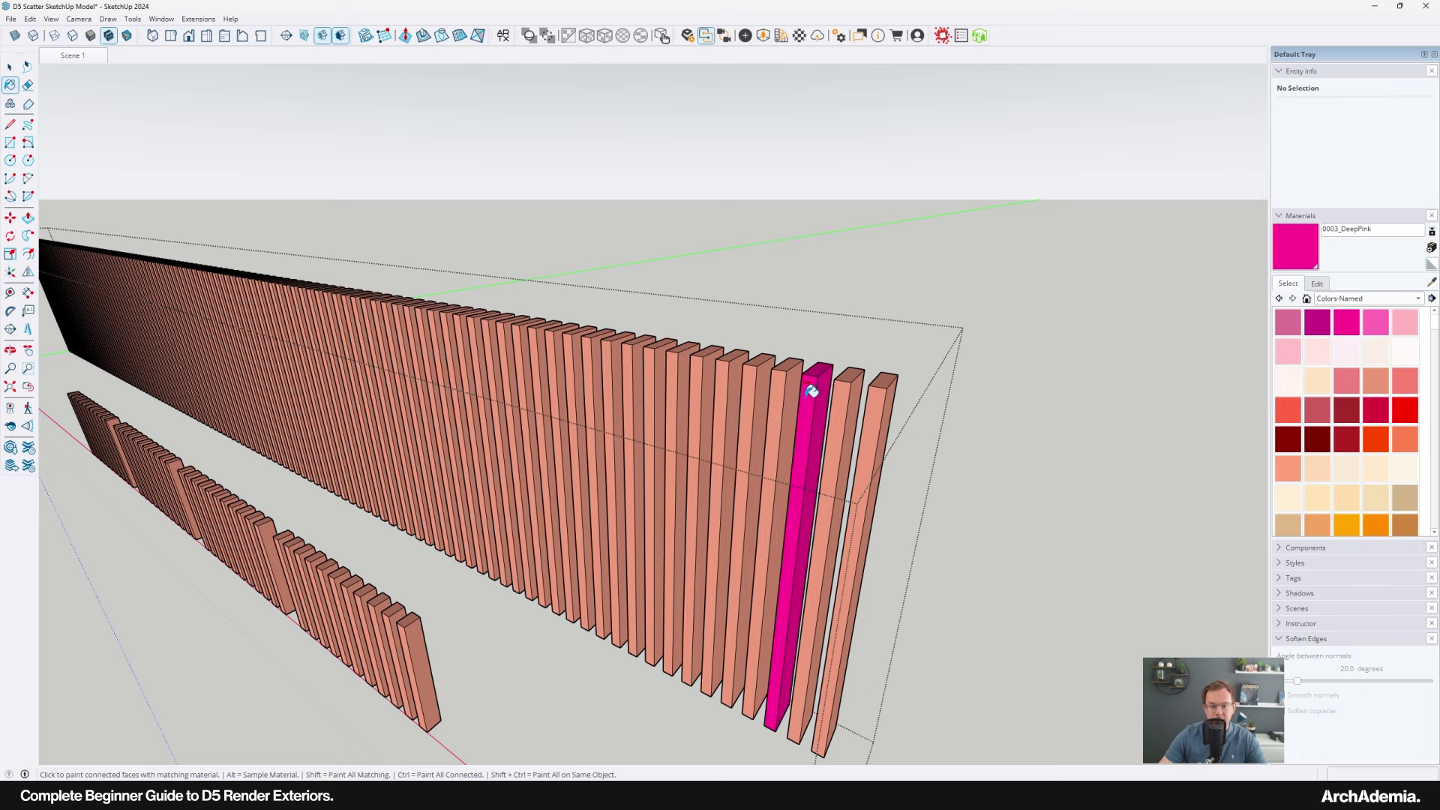
{"action": "middle_click_drag", "start_coordinate": [806, 405], "coordinate": [805, 408]}
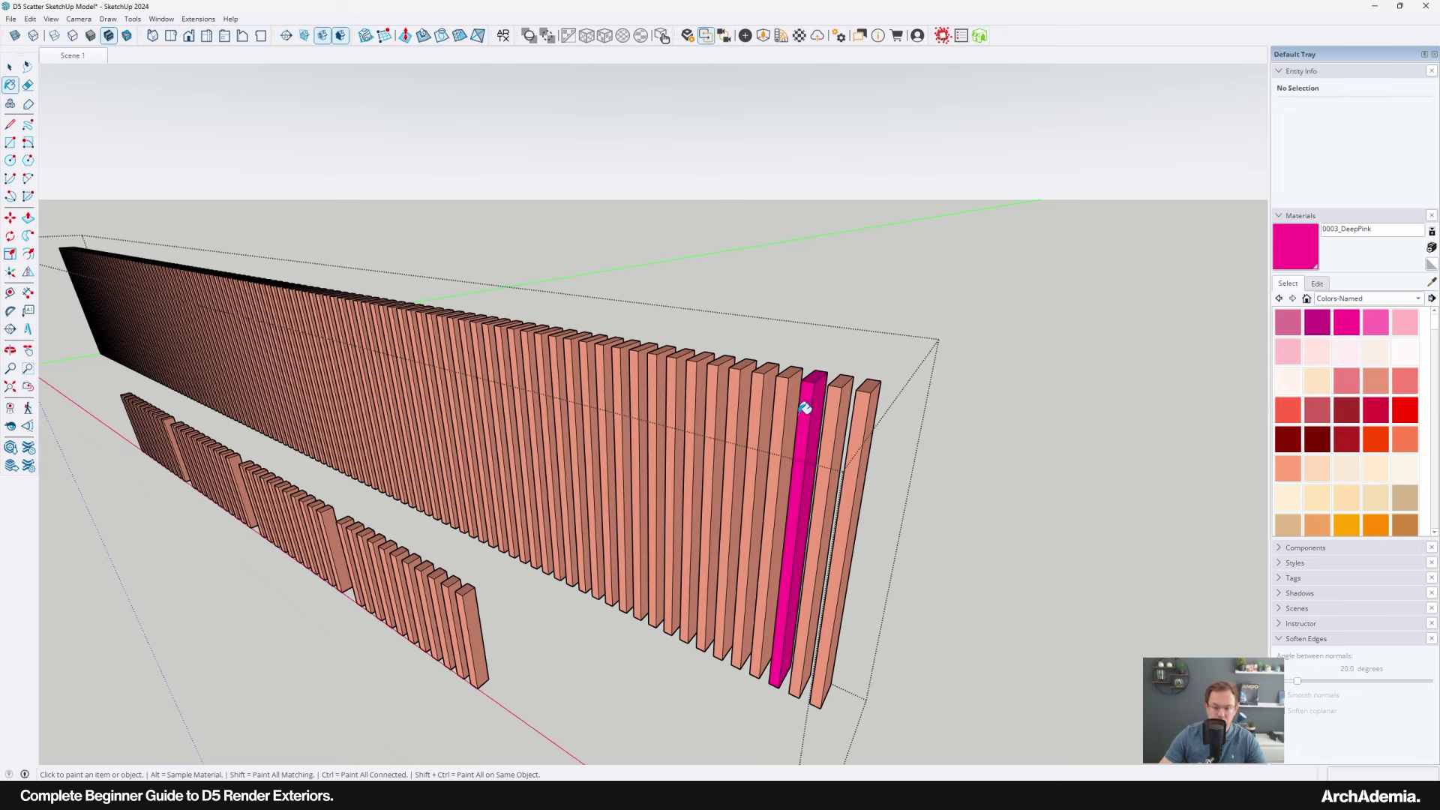
{"action": "key", "text": "ctrl+z"}
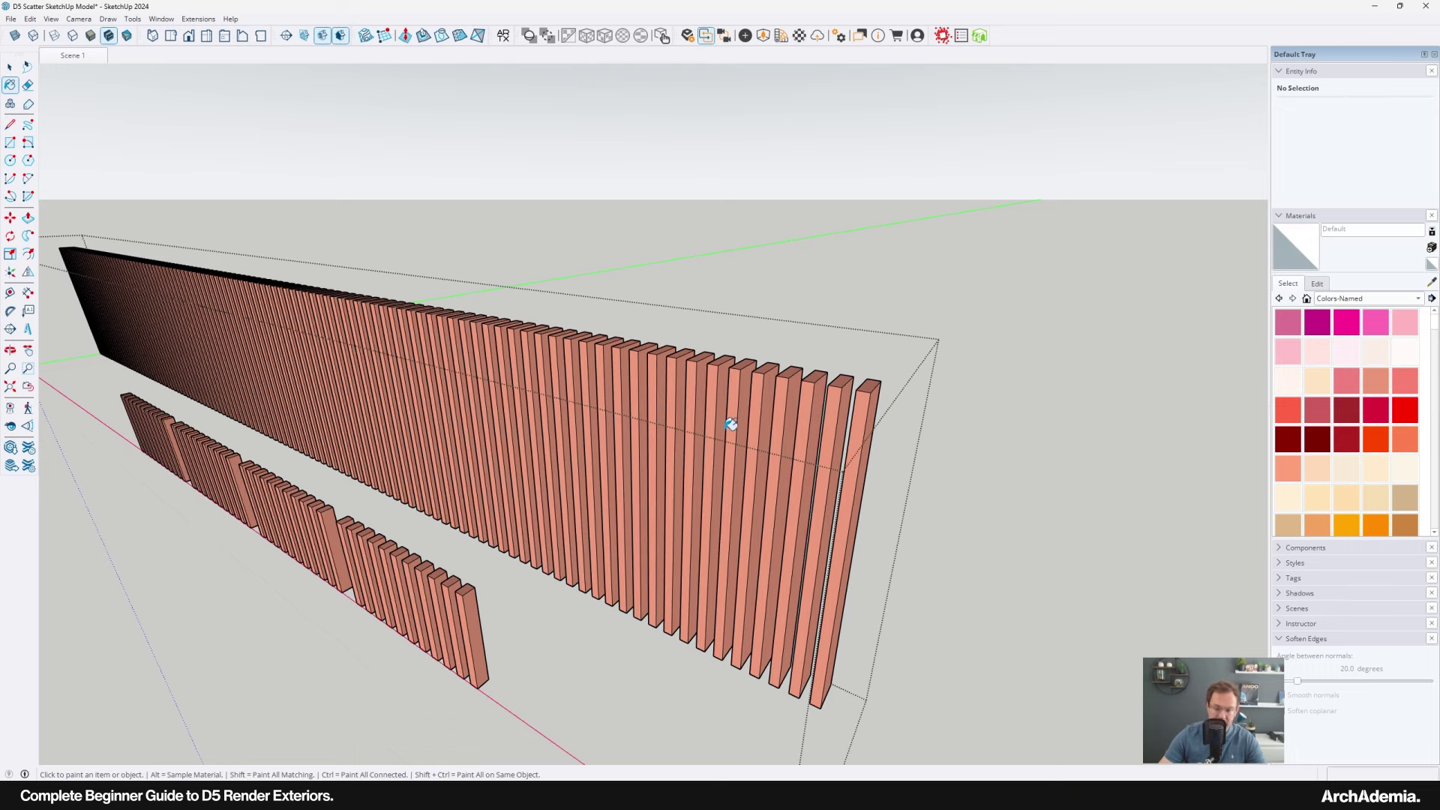
Paint scattered individual slats near the walkway's open end with the 0005_LightPink colour.
{"action": "left_click", "coordinate": [1313, 413]}
{"action": "scroll", "coordinate": [974, 505], "scroll_direction": "down", "scroll_amount": 1}
{"action": "scroll", "coordinate": [777, 469], "scroll_direction": "up", "scroll_amount": 2}
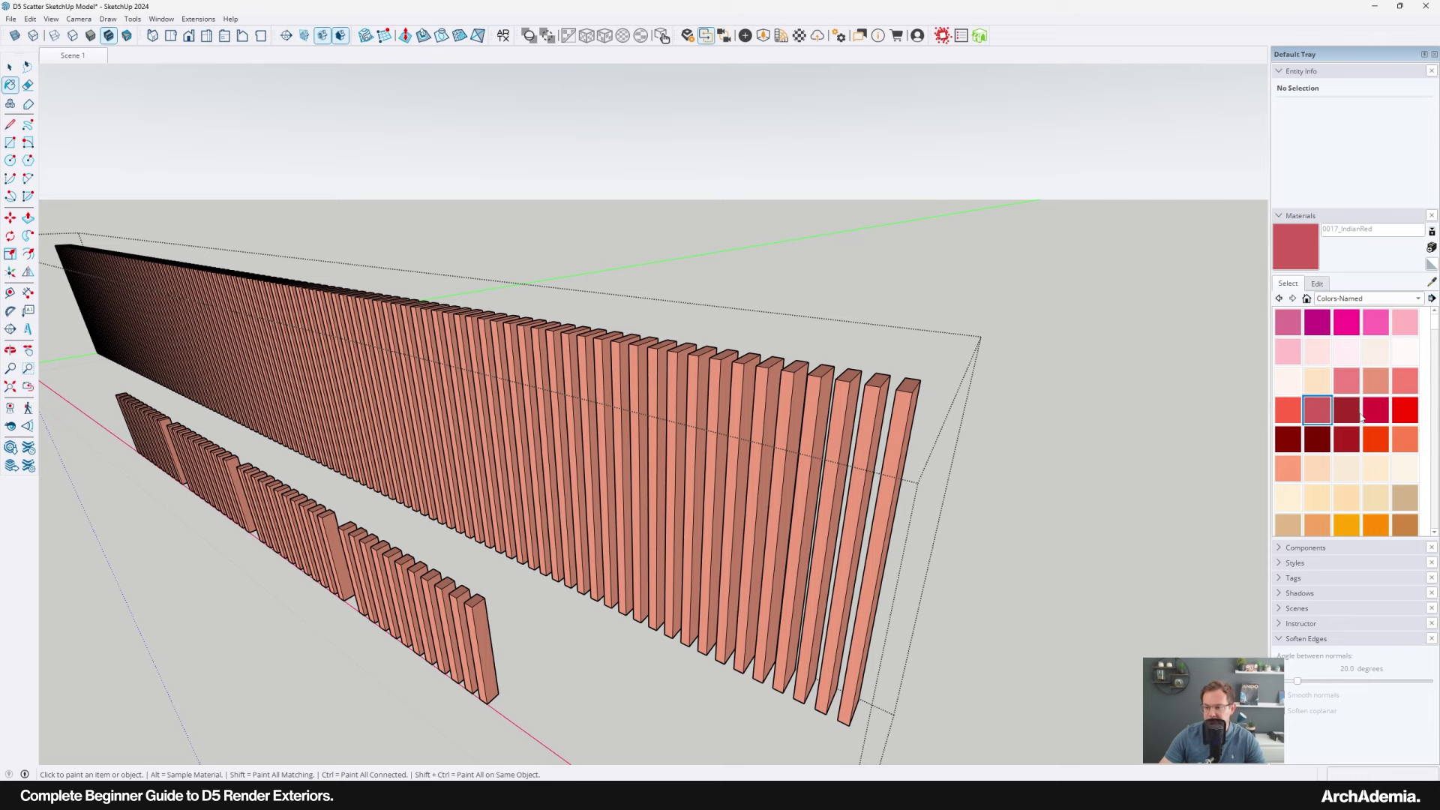
{"action": "left_click", "coordinate": [1318, 382]}
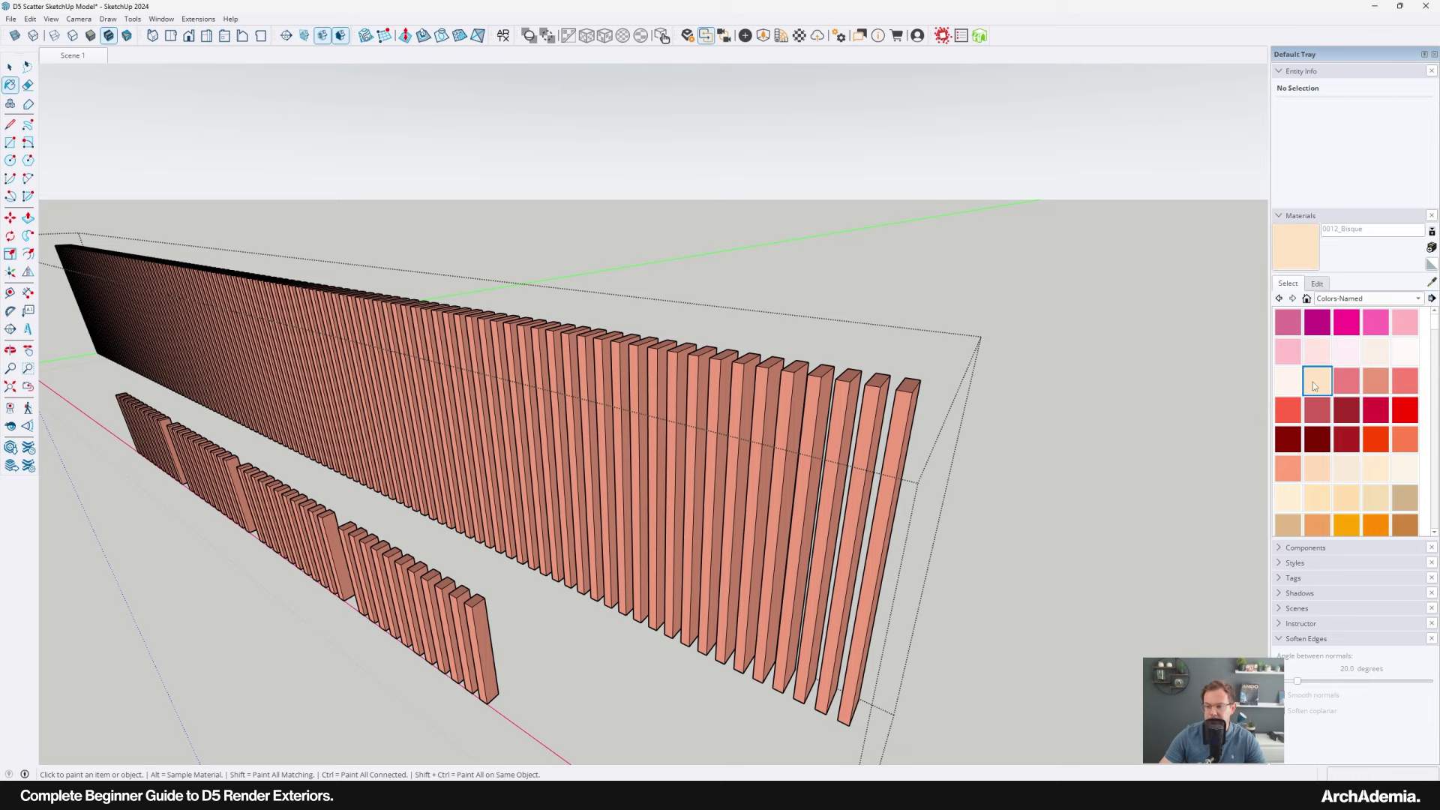
{"action": "left_click", "coordinate": [1347, 324]}
{"action": "left_click", "coordinate": [1405, 322]}
{"action": "middle_click_drag", "start_coordinate": [990, 395], "coordinate": [826, 405]}
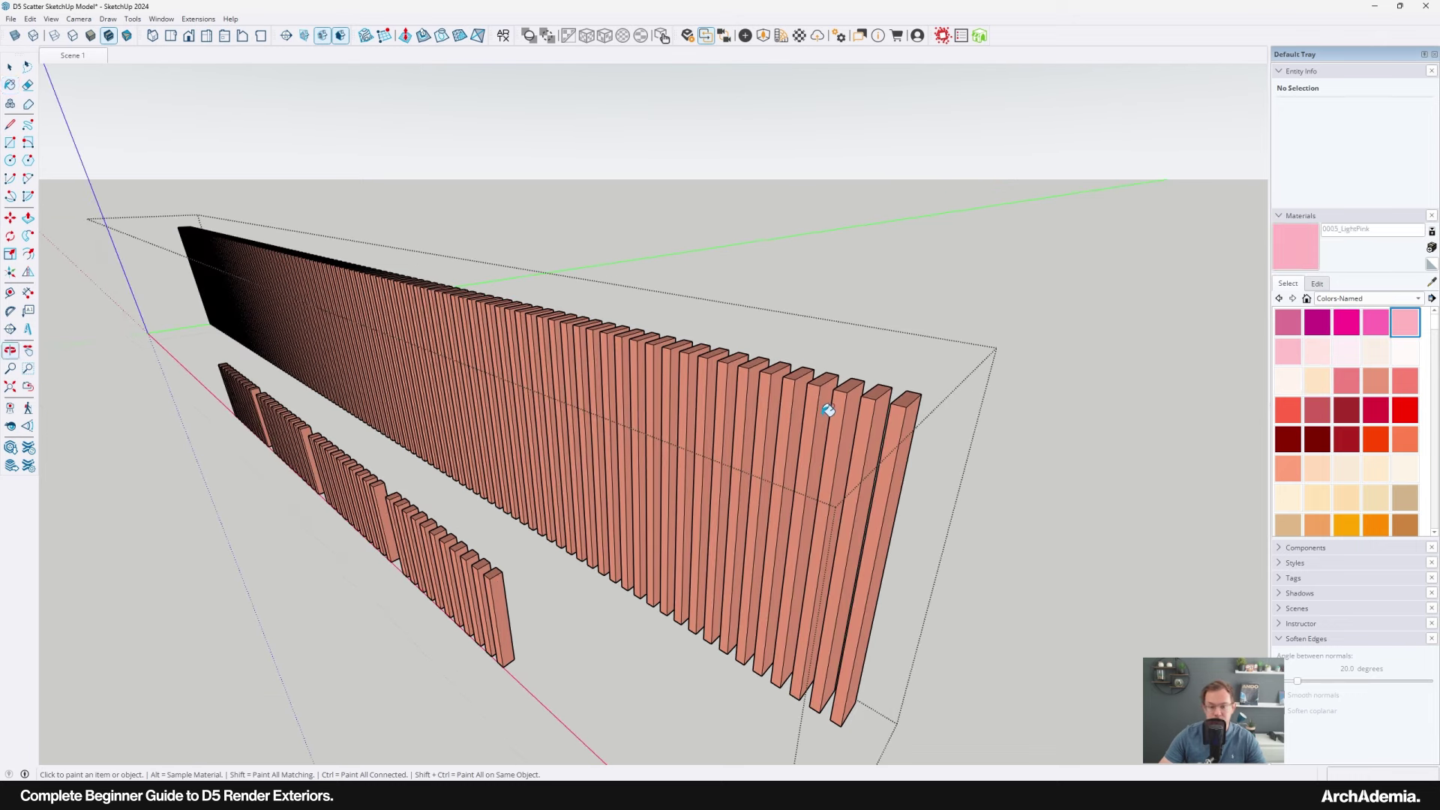
{"action": "left_click", "coordinate": [820, 398]}
{"action": "left_click", "coordinate": [740, 382]}
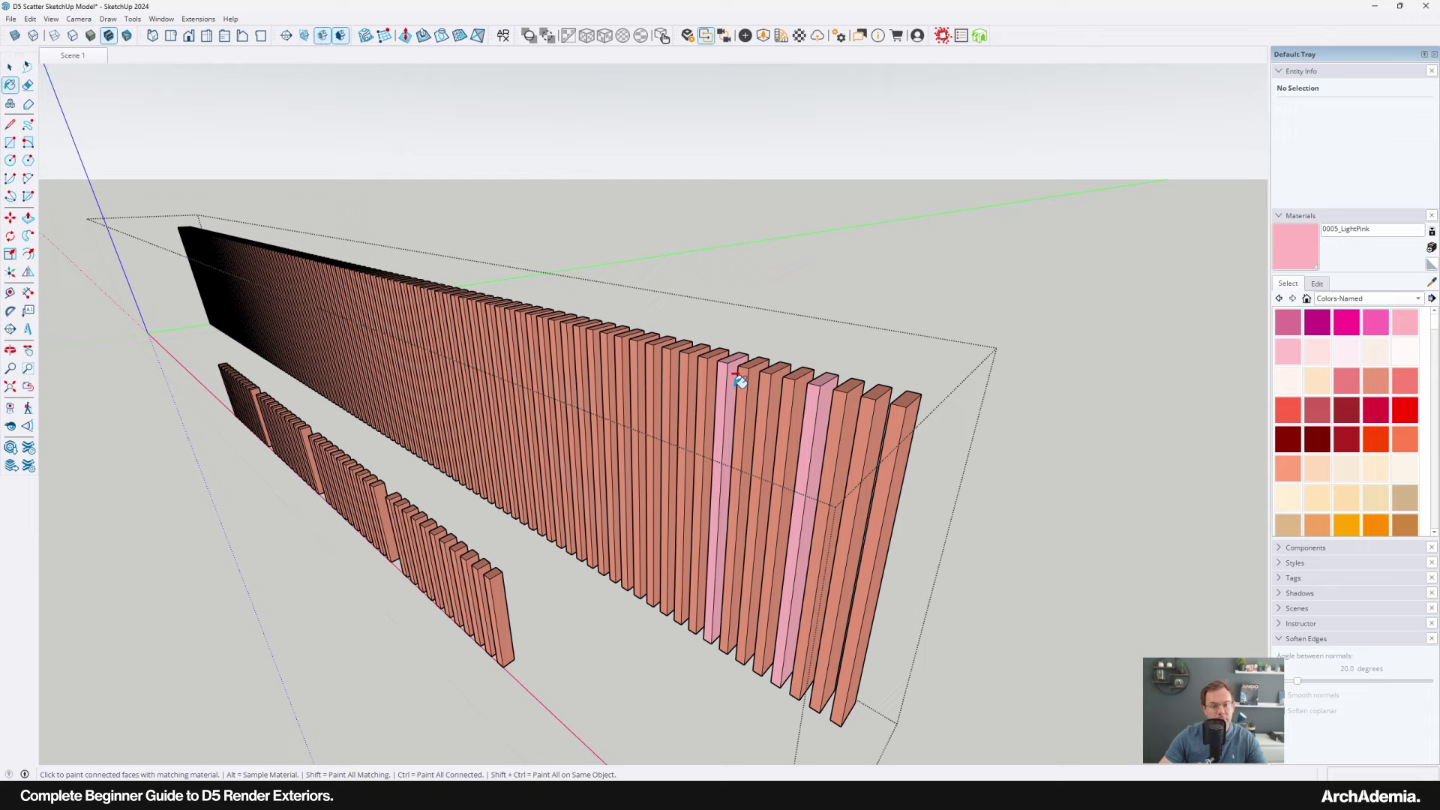
{"action": "left_click", "coordinate": [665, 357]}
{"action": "mouse_move", "coordinate": [657, 360]}
{"action": "middle_mouse_down"}
{"action": "mouse_move", "coordinate": [669, 412]}
{"action": "mouse_move", "coordinate": [630, 380]}
{"action": "middle_mouse_up"}
{"action": "left_click", "coordinate": [629, 381]}
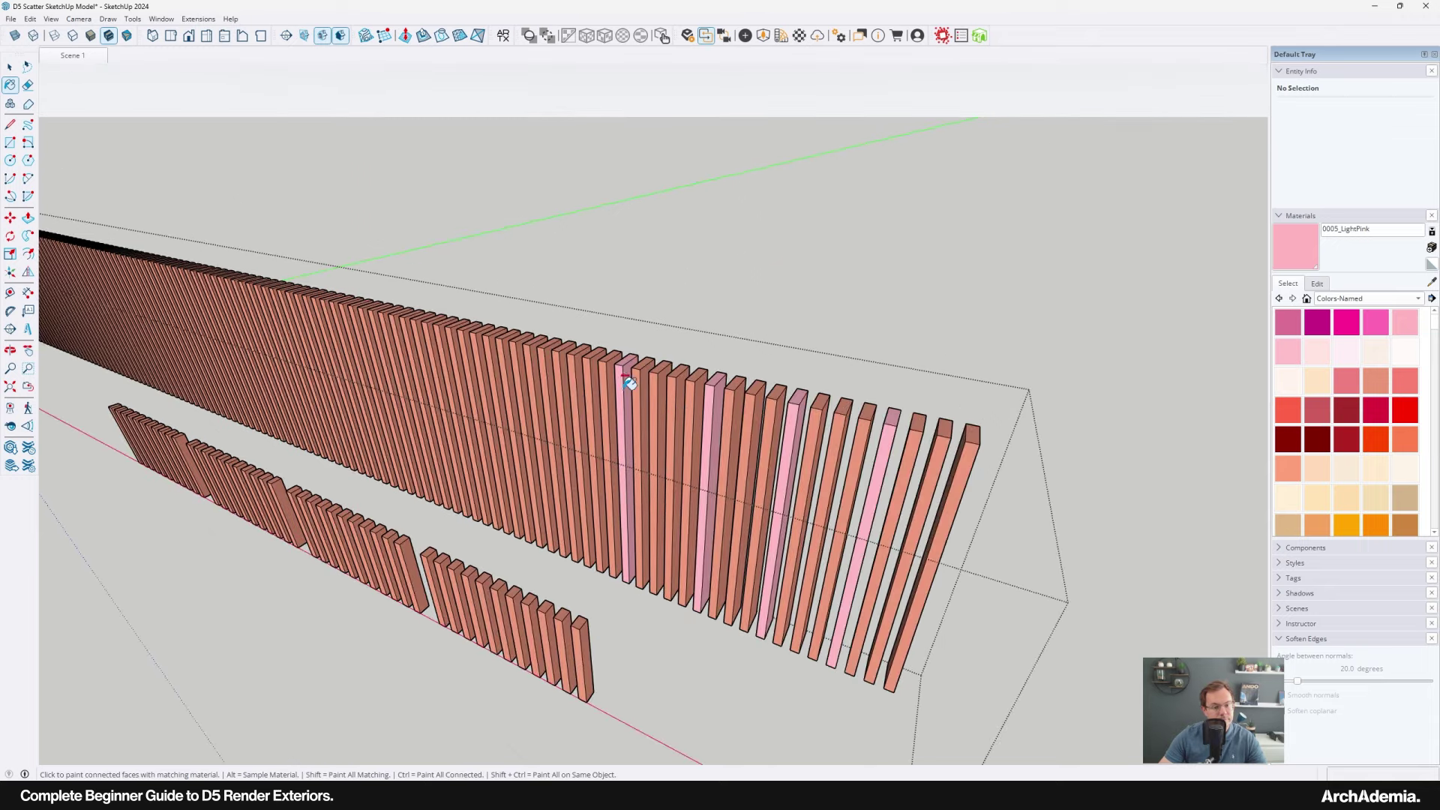
{"action": "left_click", "coordinate": [562, 369]}
{"action": "left_click", "coordinate": [498, 362]}
Continue painting irregularly spaced slats with 0005_LightPink through the middle stretch of the slat wall.
{"action": "middle_click_drag", "start_coordinate": [498, 361], "coordinate": [582, 368]}
{"action": "left_click", "coordinate": [566, 344]}
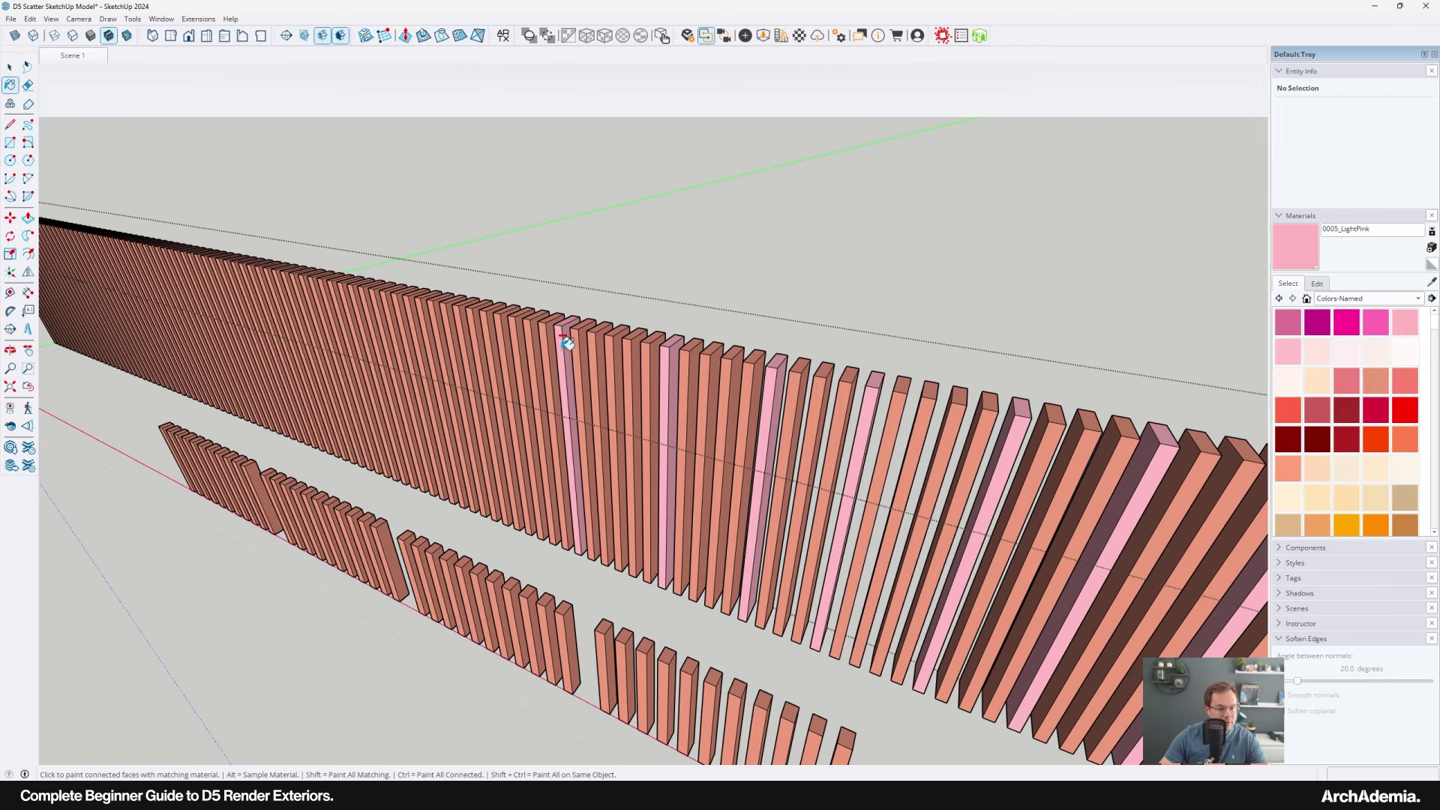
{"action": "middle_click_drag", "start_coordinate": [510, 331], "coordinate": [579, 358]}
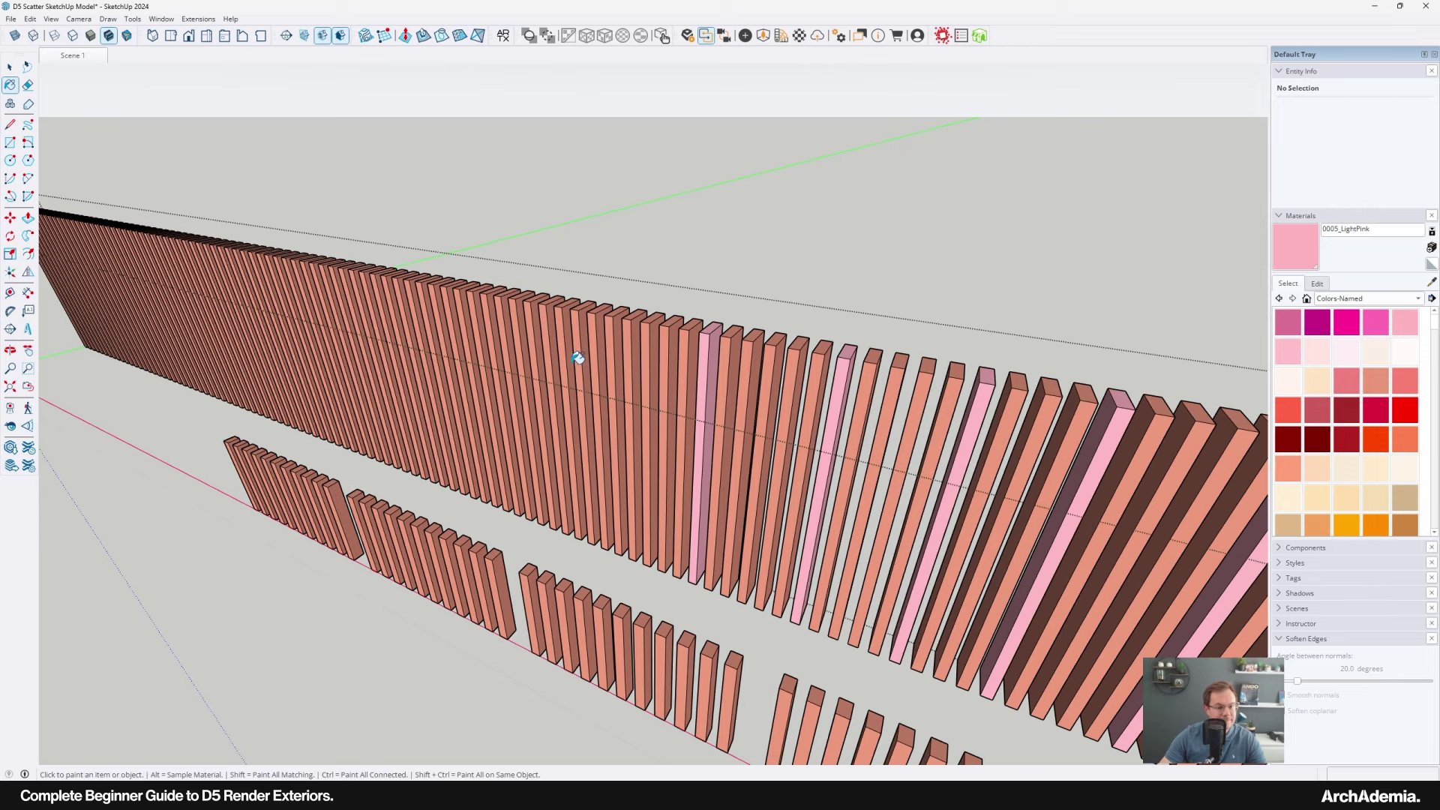
{"action": "left_click", "coordinate": [620, 347]}
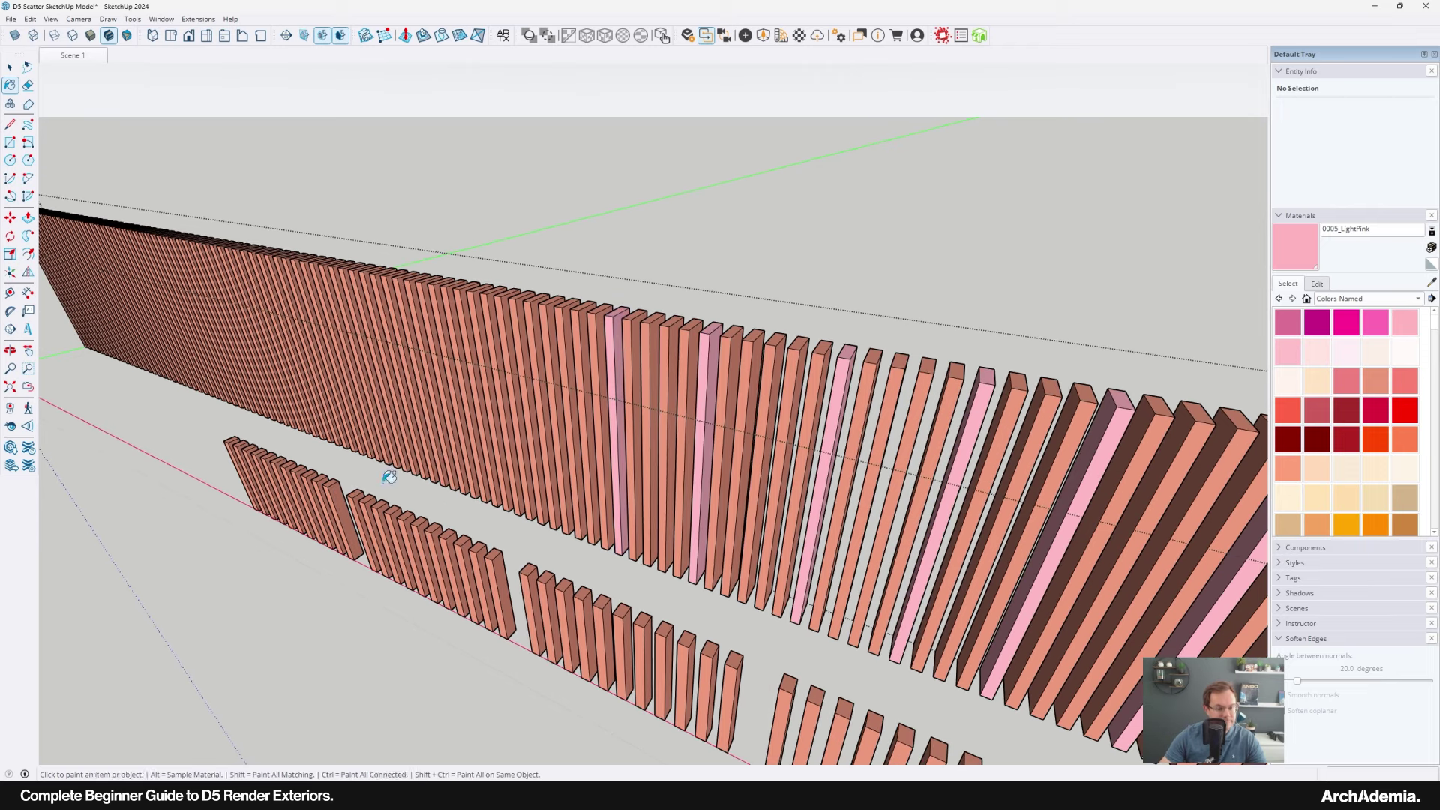
{"action": "left_click", "coordinate": [498, 392]}
{"action": "middle_click_drag", "start_coordinate": [498, 393], "coordinate": [695, 460]}
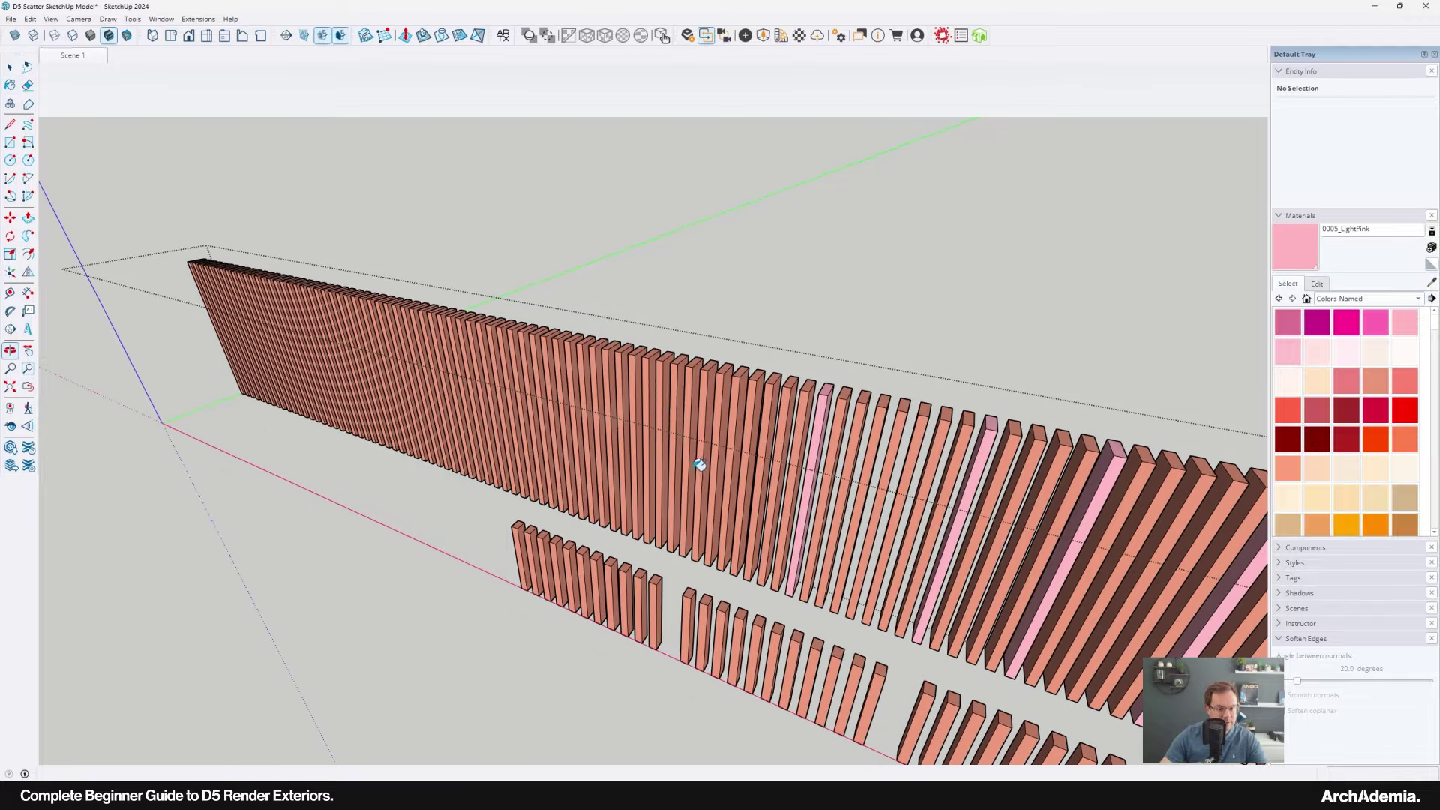
{"action": "left_click", "coordinate": [672, 408]}
{"action": "left_click", "coordinate": [639, 398]}
{"action": "middle_click_drag", "start_coordinate": [638, 399], "coordinate": [541, 370]}
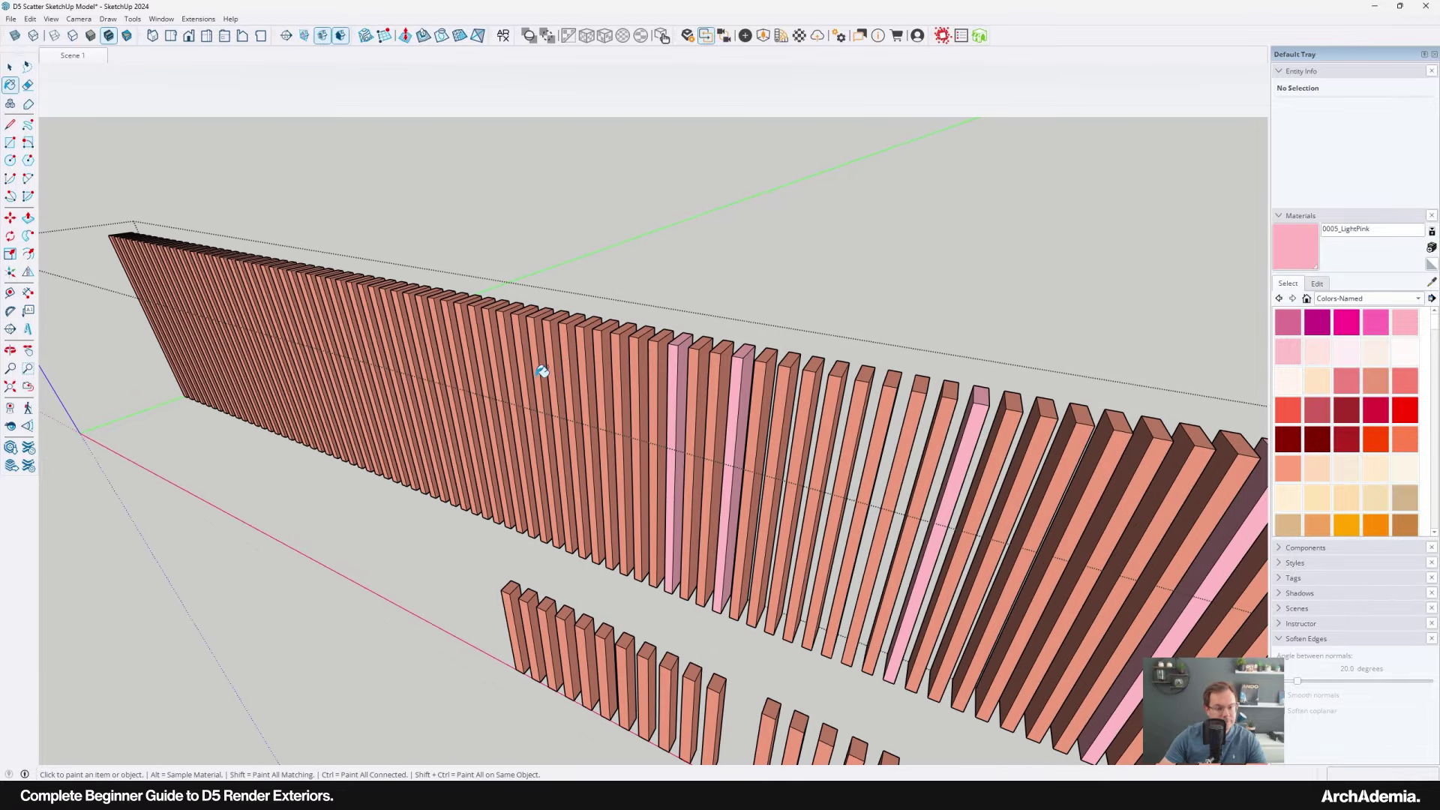
{"action": "left_click", "coordinate": [526, 354]}
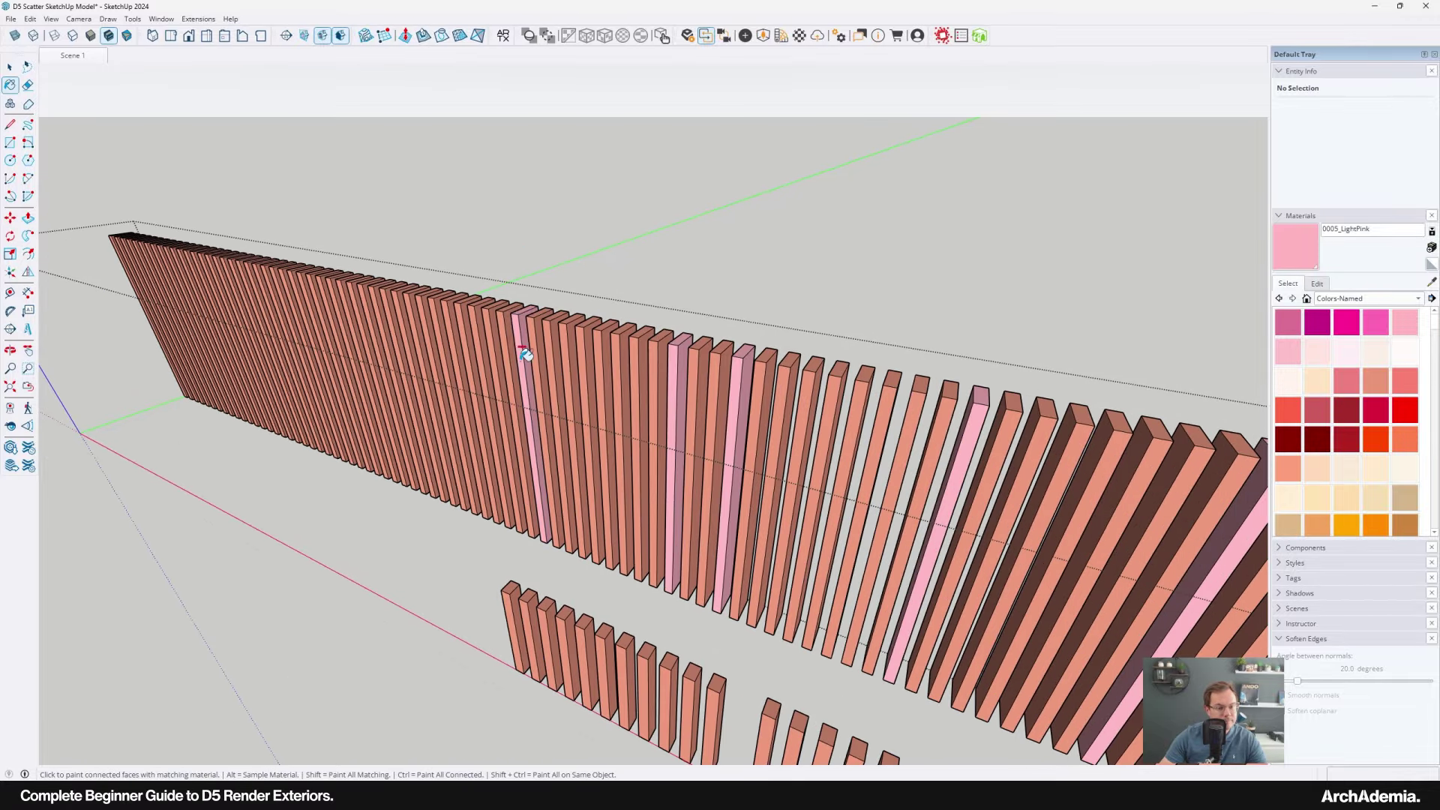
{"action": "left_click", "coordinate": [454, 324]}
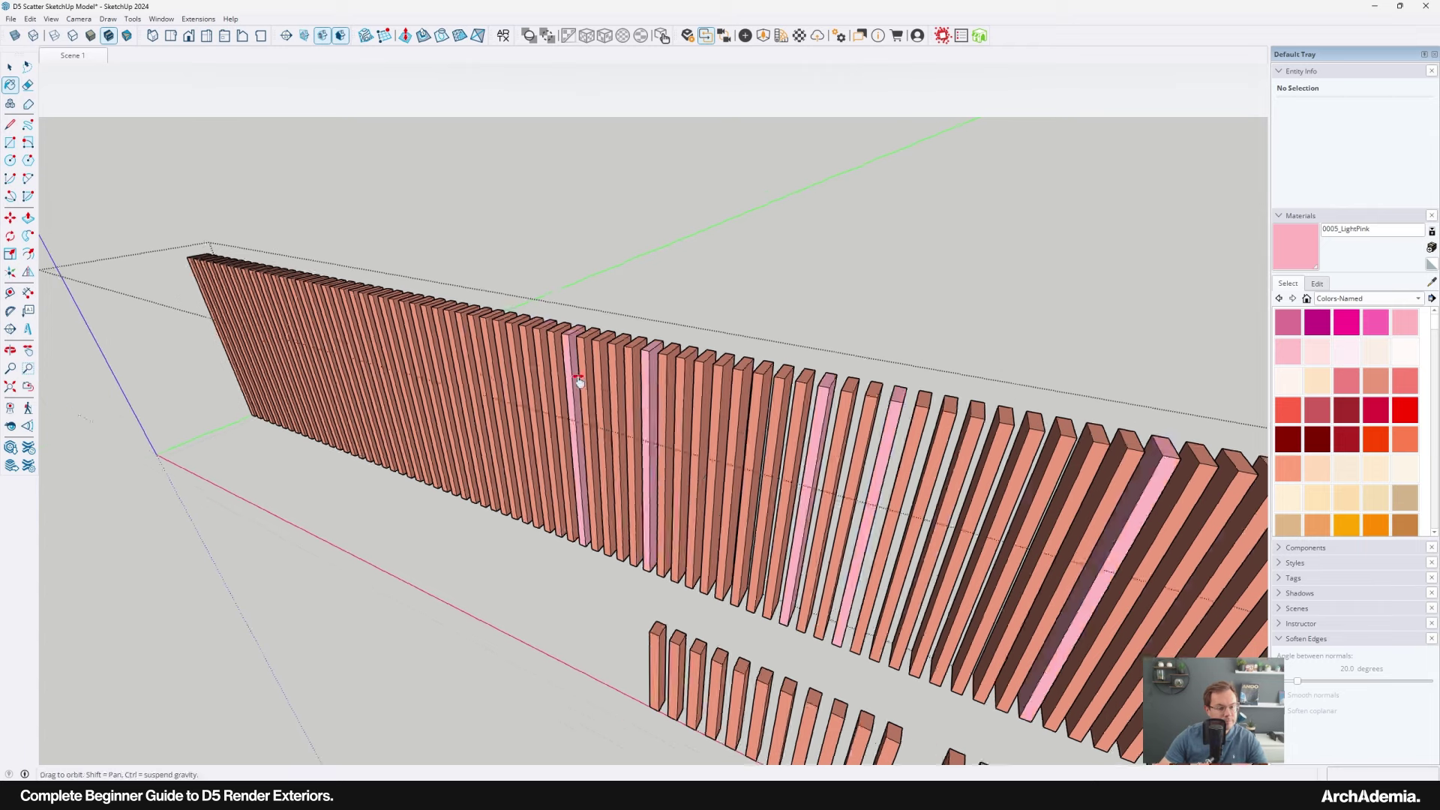
Paint the remaining scattered slats toward the far end of the wall with 0005_LightPink.
{"action": "middle_click_drag", "start_coordinate": [380, 322], "coordinate": [595, 360]}
{"action": "left_click", "coordinate": [582, 346]}
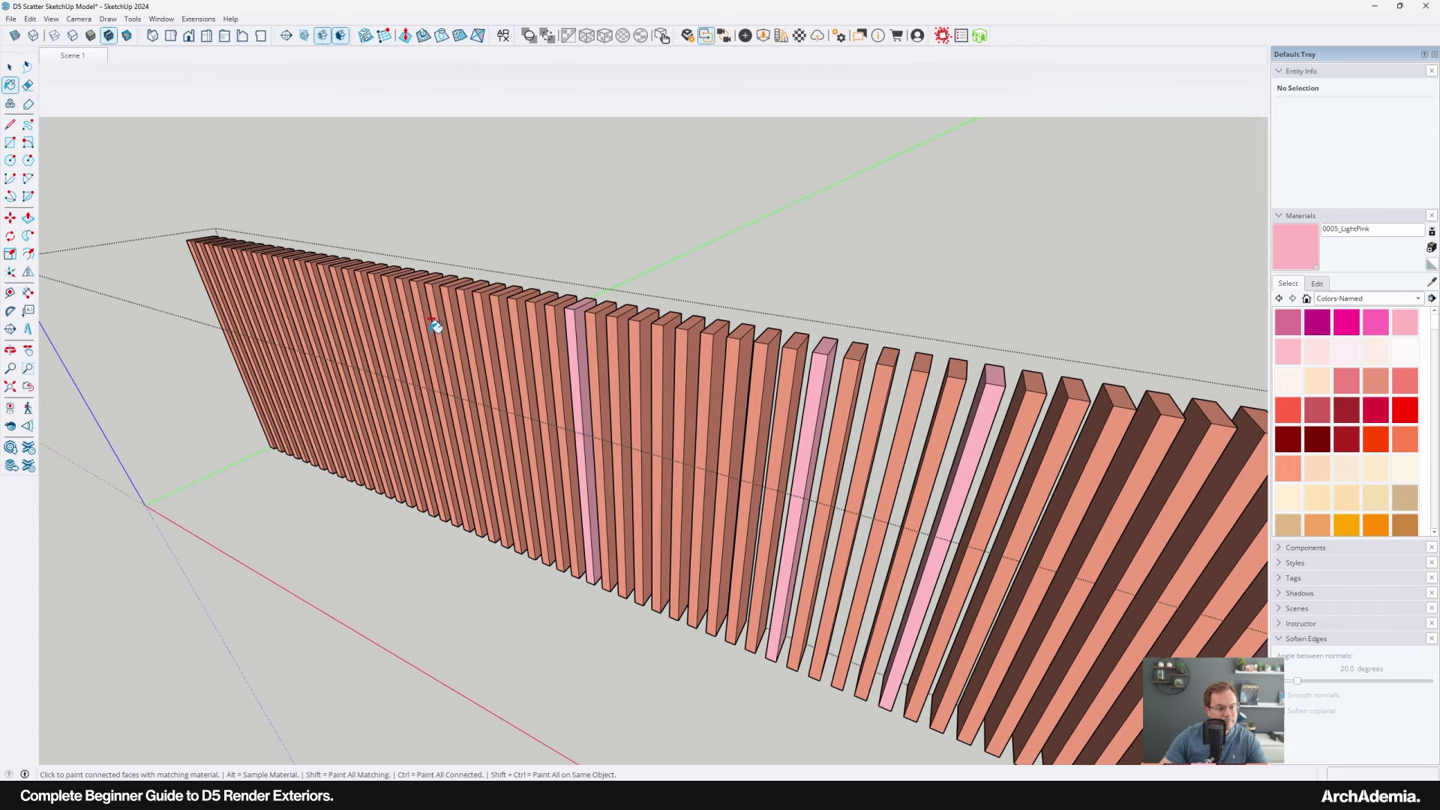
{"action": "left_click", "coordinate": [435, 324]}
{"action": "left_click", "coordinate": [739, 420]}
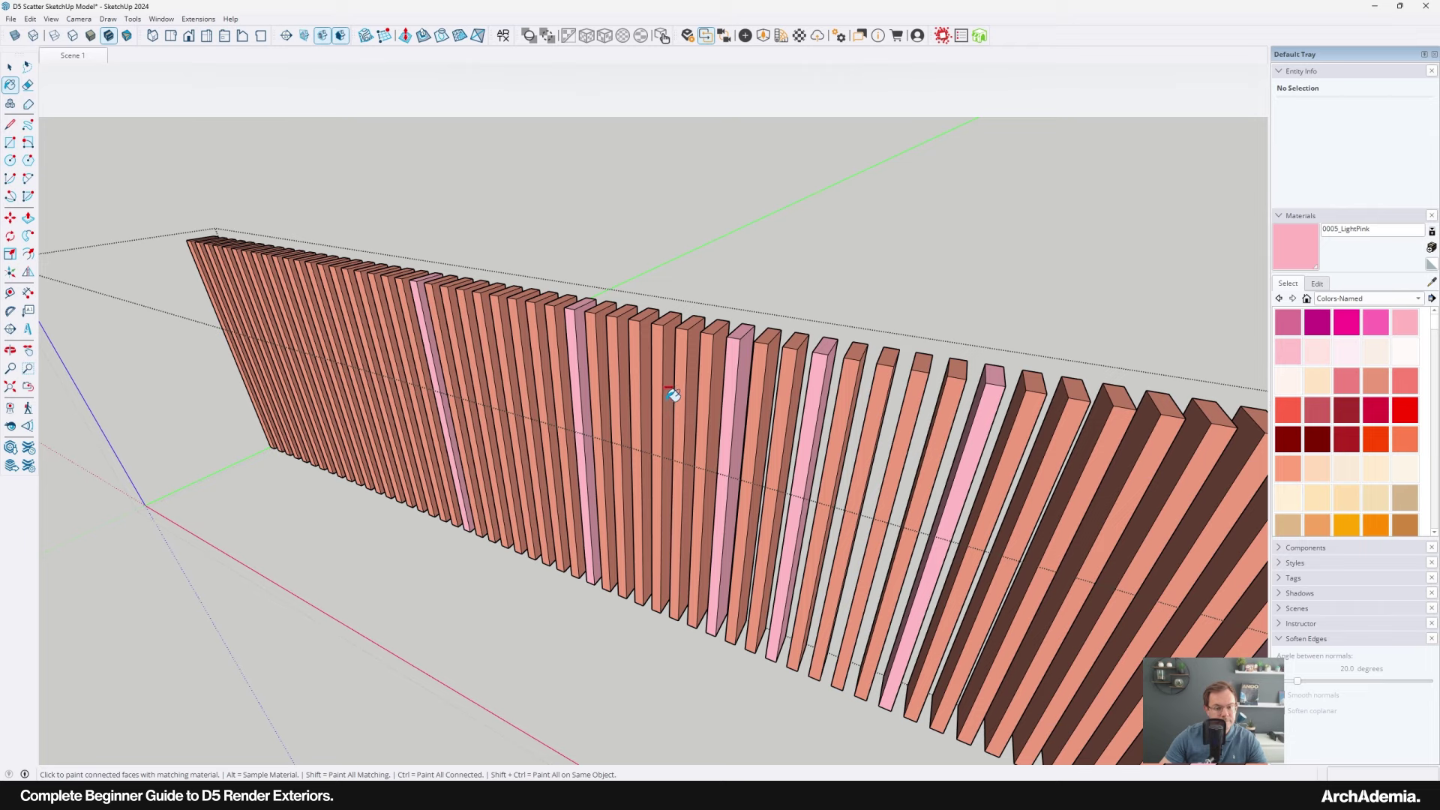
{"action": "left_click", "coordinate": [670, 394]}
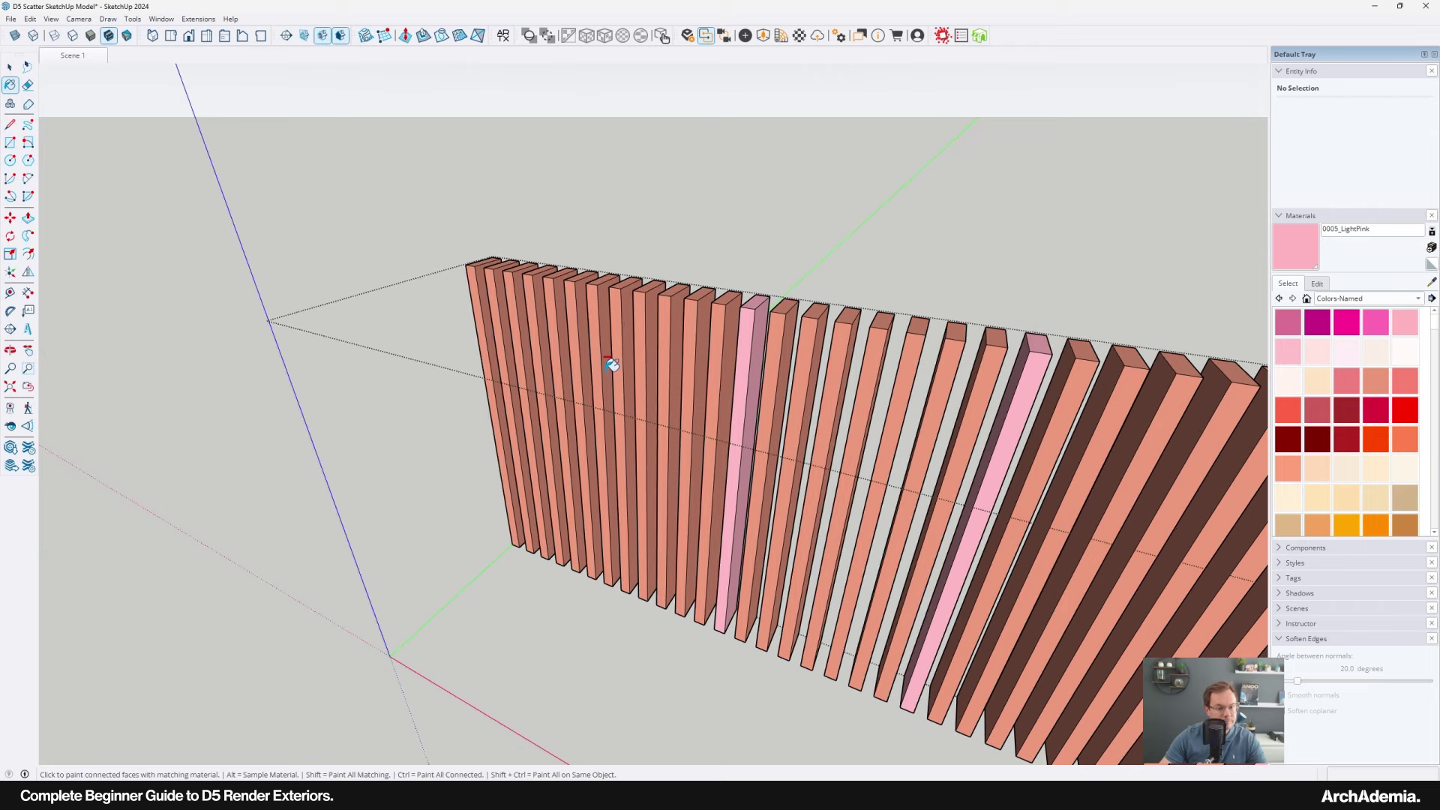
{"action": "left_click", "coordinate": [609, 367]}
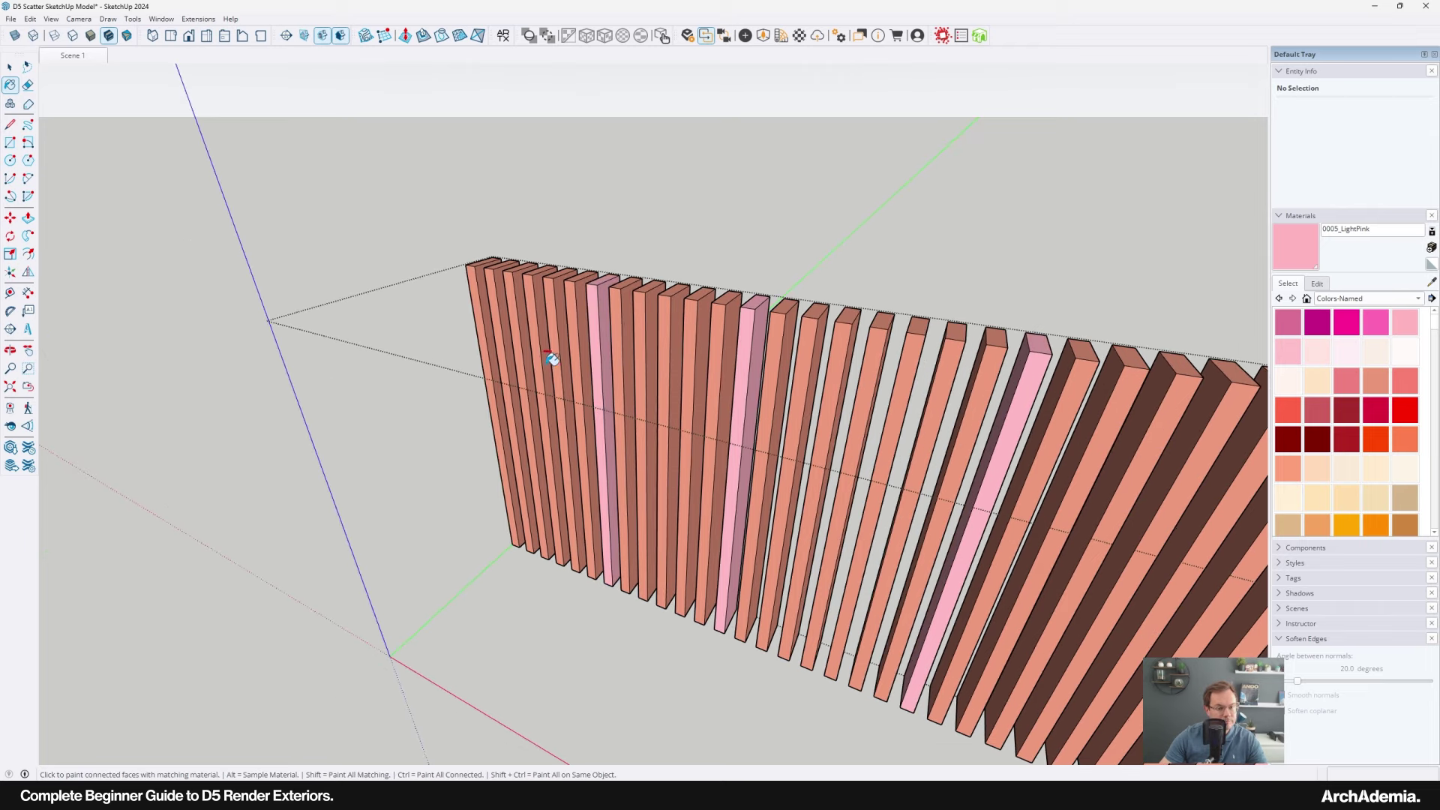
{"action": "left_click", "coordinate": [549, 360]}
Leave the slat group, switch to D5 Render and reload the D5 Scatter SketchUp Model there.
{"action": "key", "text": "space"}
{"action": "left_click", "coordinate": [403, 254]}
{"action": "scroll", "coordinate": [419, 280], "scroll_direction": "down", "scroll_amount": 5}
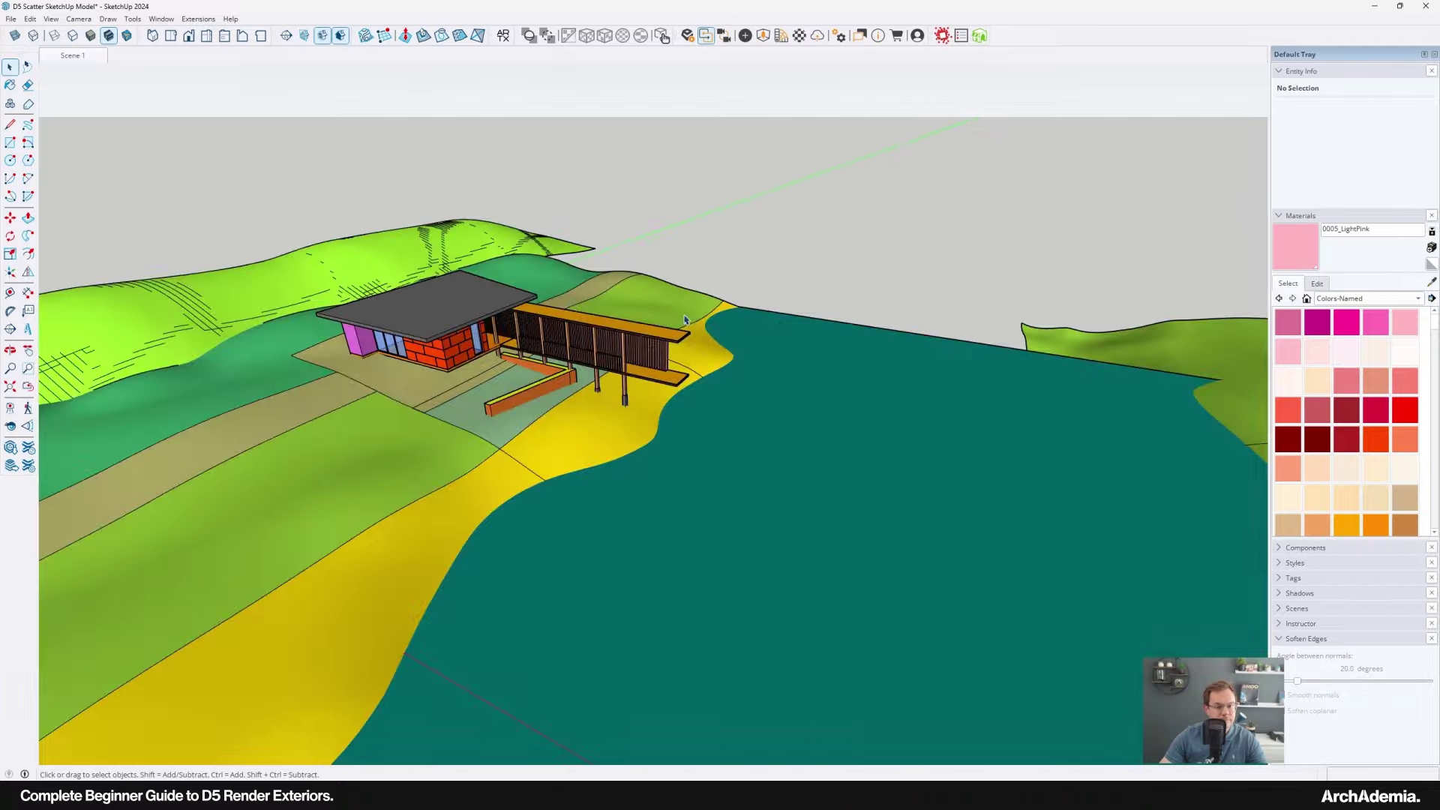
{"action": "scroll", "coordinate": [525, 323], "scroll_direction": "up", "scroll_amount": 10}
{"action": "mouse_move", "coordinate": [547, 337]}
{"action": "middle_mouse_down"}
{"action": "mouse_move", "coordinate": [566, 330]}
{"action": "mouse_move", "coordinate": [534, 334]}
{"action": "middle_mouse_up"}
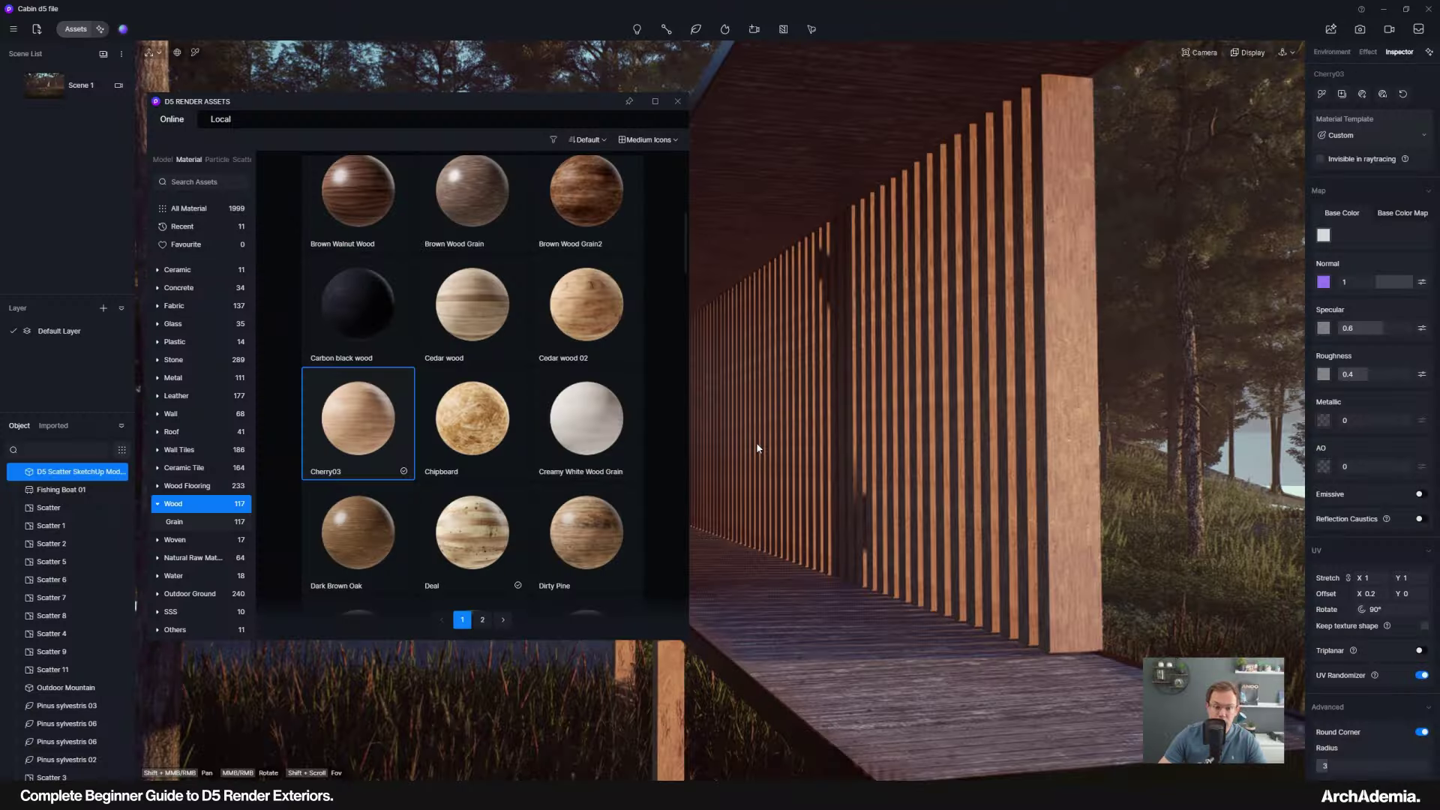
{"action": "right_click", "coordinate": [51, 474]}
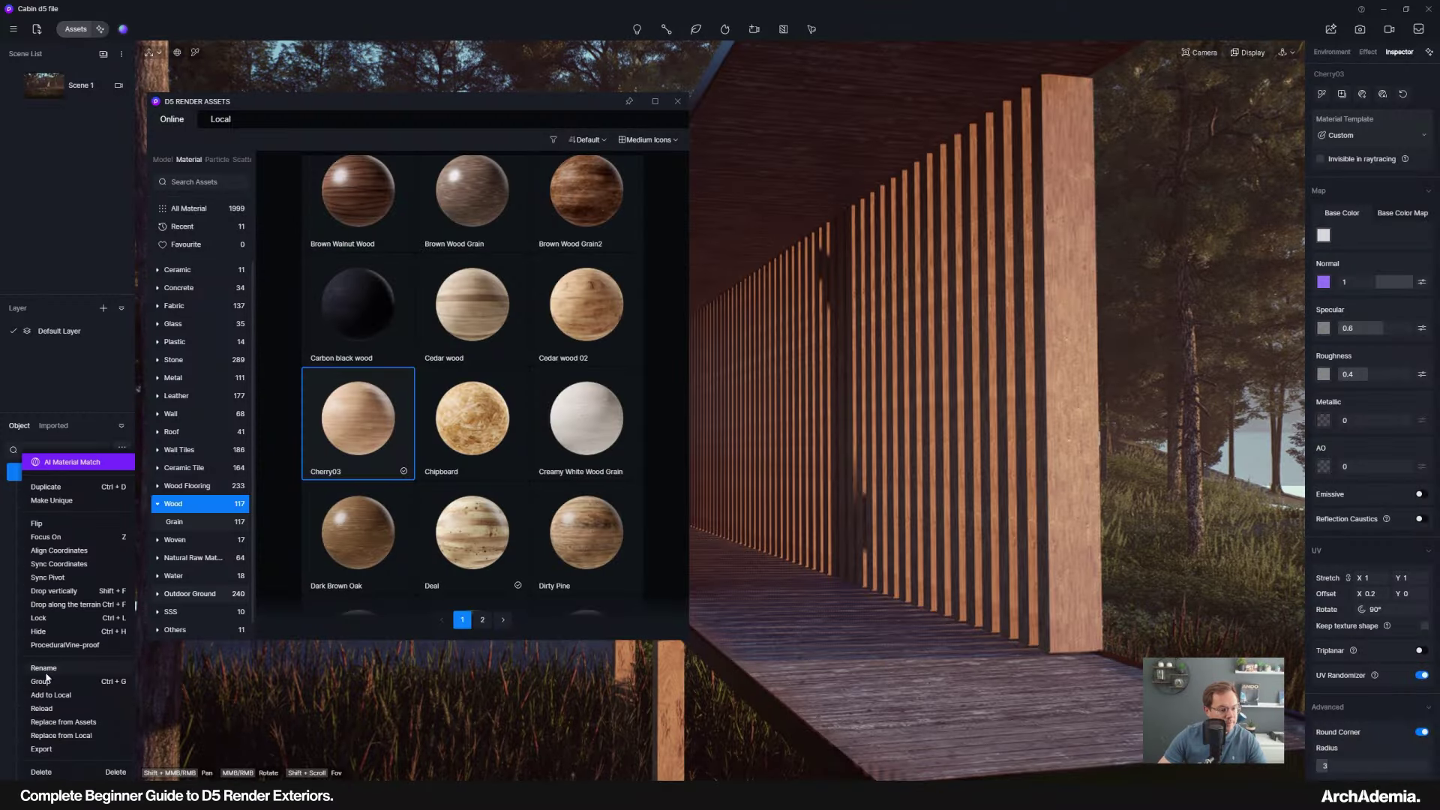
{"action": "left_click", "coordinate": [42, 709]}
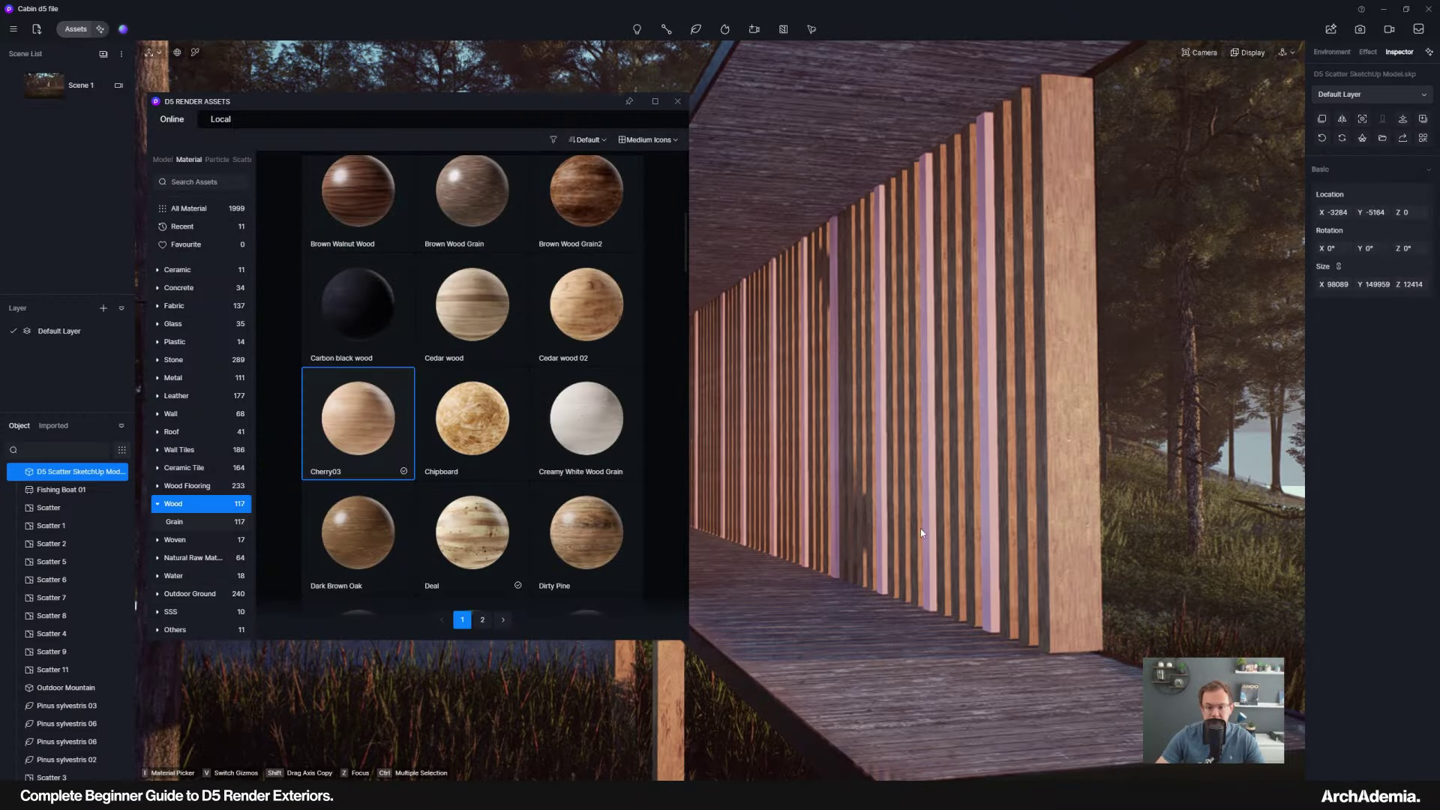
Apply Cherry03 to the light pink slats with a UV stretch of 0.8 and a Y offset of 0.43.
{"action": "key", "text": "w"}
{"action": "right_click_drag", "start_coordinate": [921, 533], "coordinate": [1055, 510]}
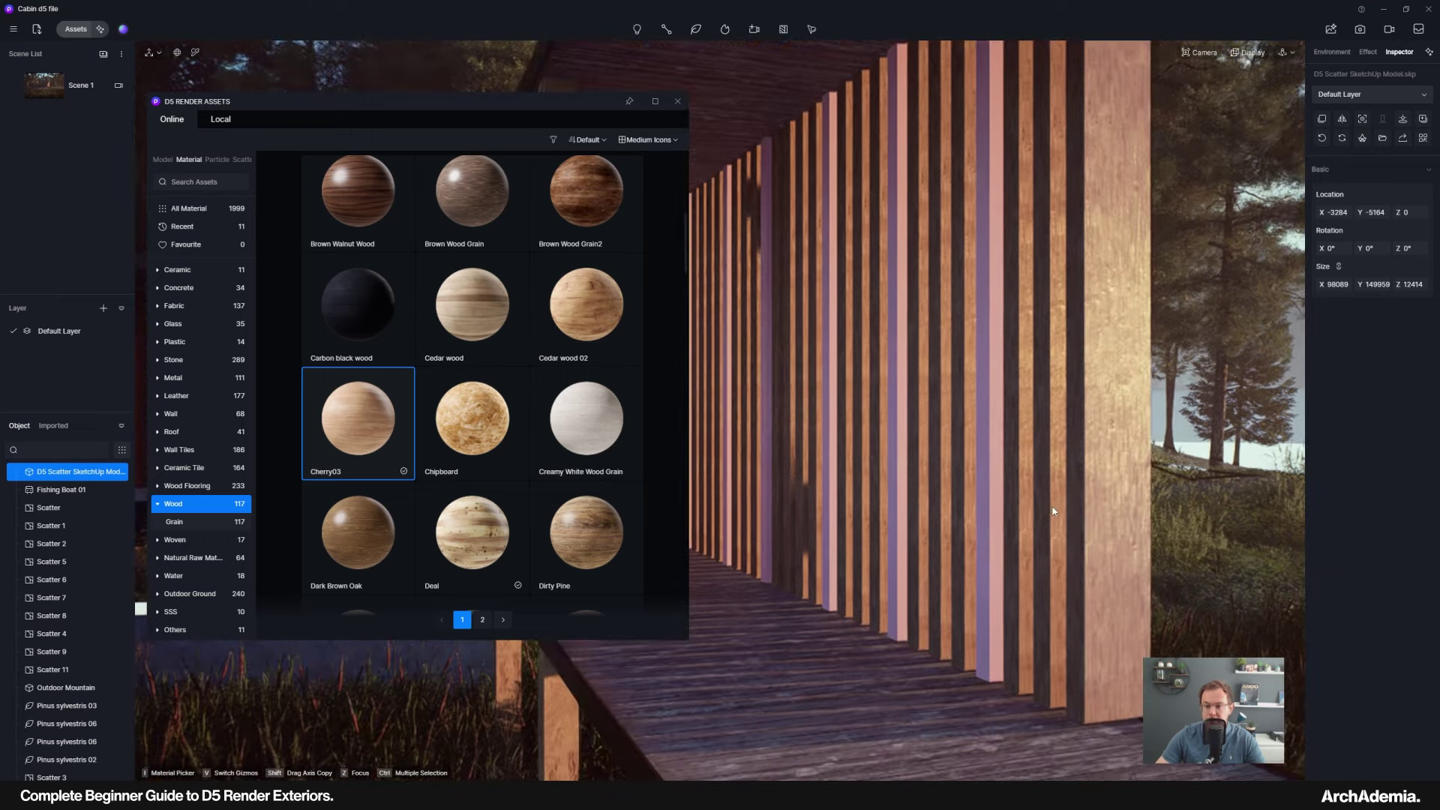
{"action": "left_click", "coordinate": [195, 52]}
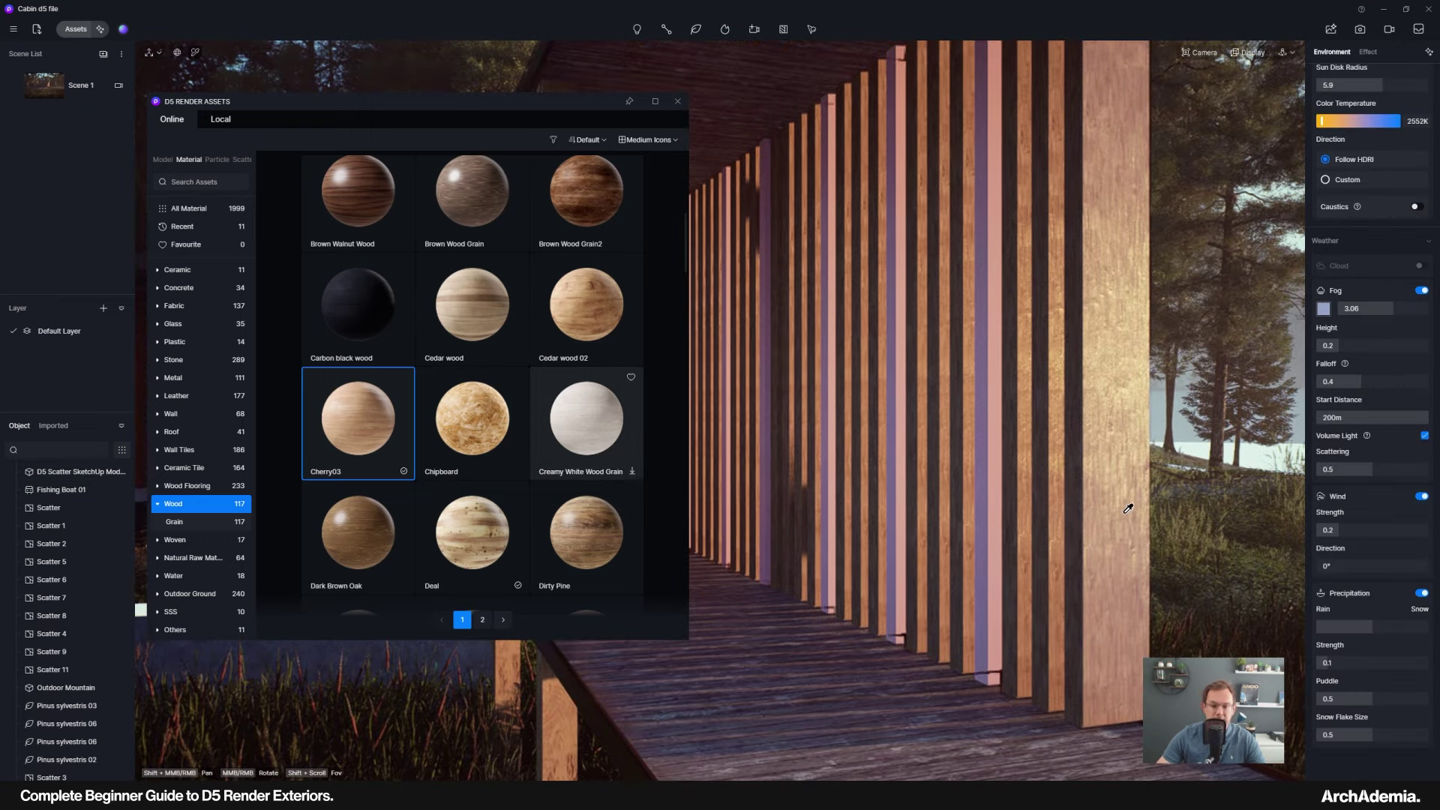
{"action": "left_click", "coordinate": [1132, 490]}
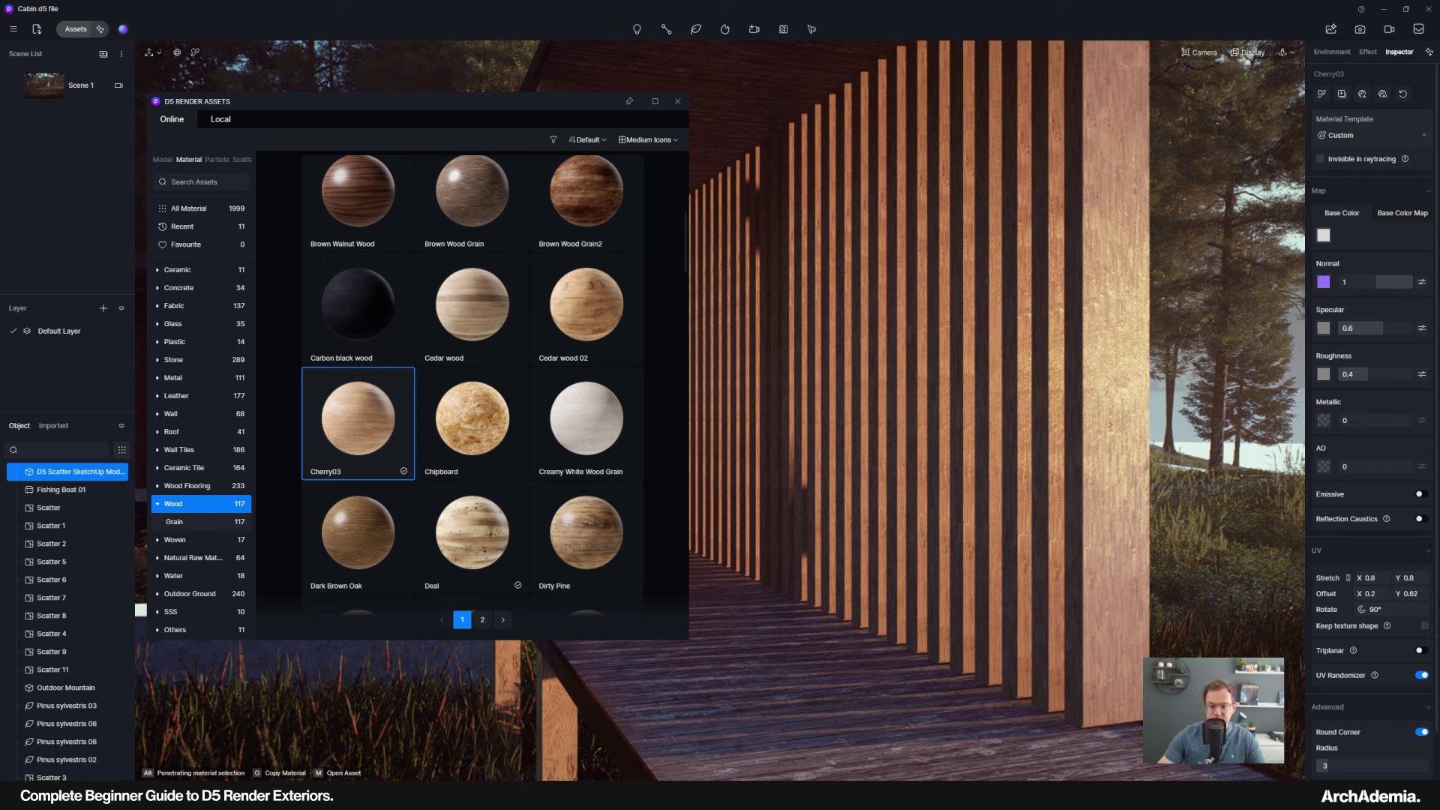
{"action": "left_click_drag", "start_coordinate": [1408, 593], "coordinate": [1379, 605]}
{"action": "middle_click_drag", "start_coordinate": [1125, 542], "coordinate": [843, 498]}
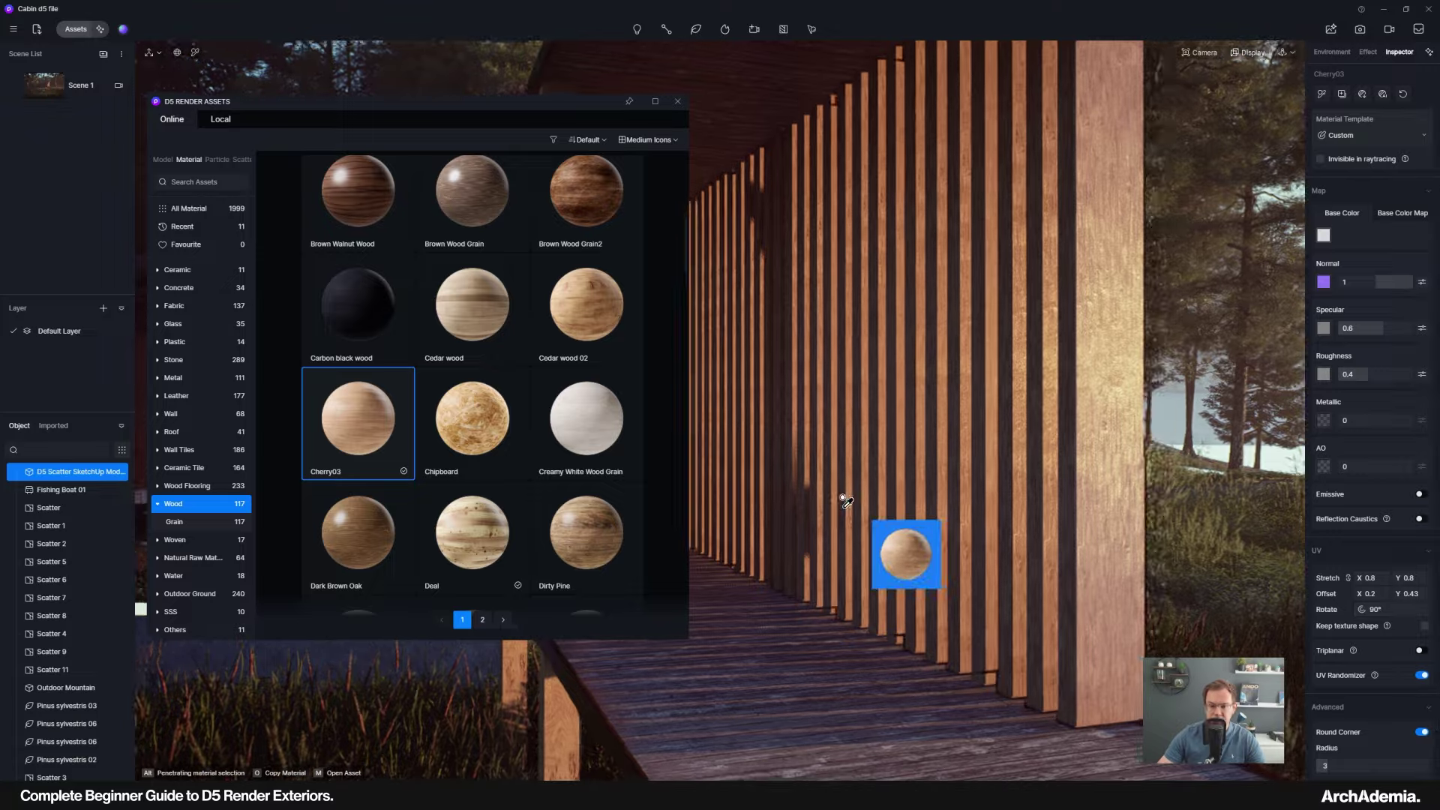
{"action": "scroll", "coordinate": [1015, 511], "scroll_direction": "down", "scroll_amount": 5}
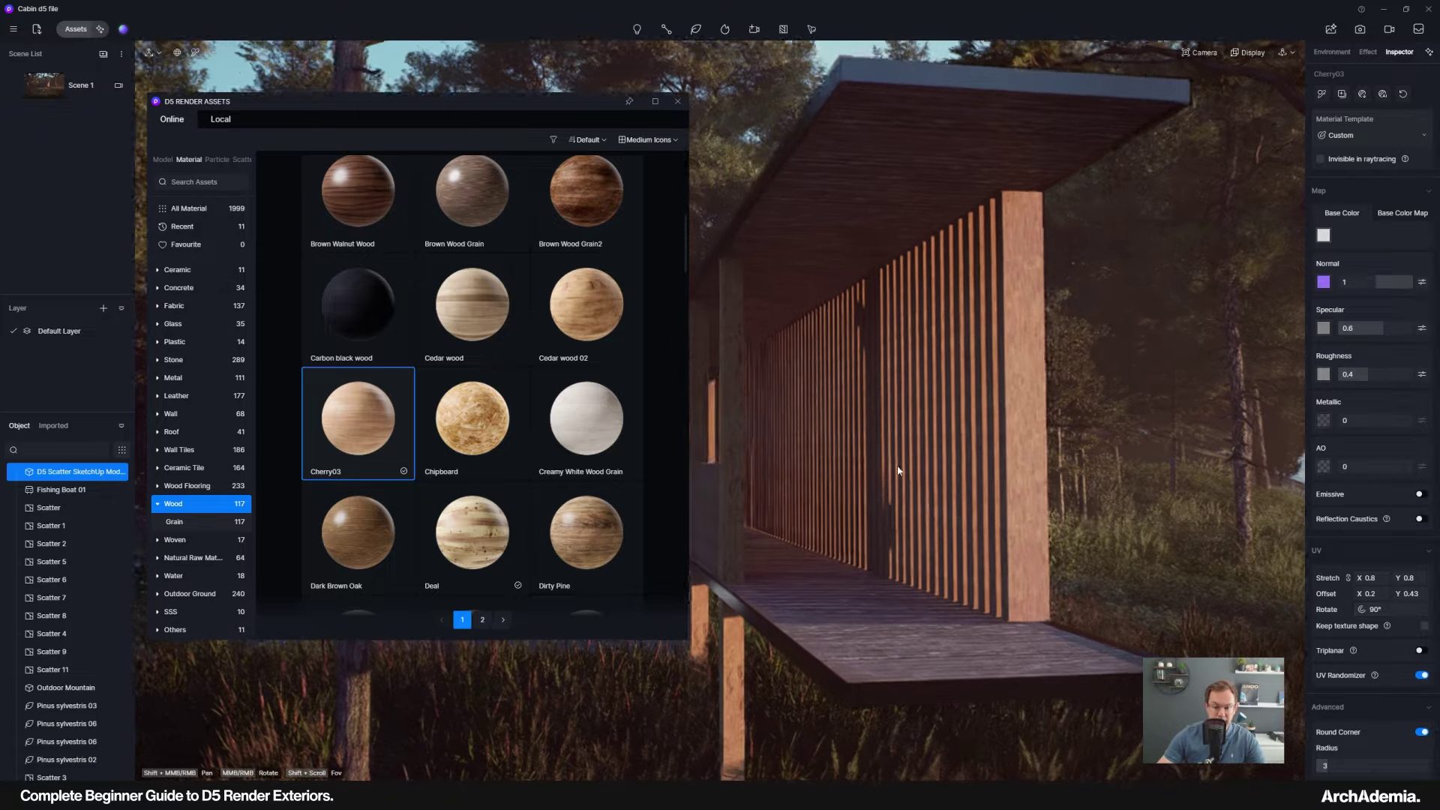
Close the asset library and examine the low wall with the white top beneath the walkway.
{"action": "left_click", "coordinate": [677, 101]}
{"action": "scroll", "coordinate": [900, 469], "scroll_direction": "down", "scroll_amount": 4}
{"action": "scroll", "coordinate": [899, 468], "scroll_direction": "down", "scroll_amount": 3}
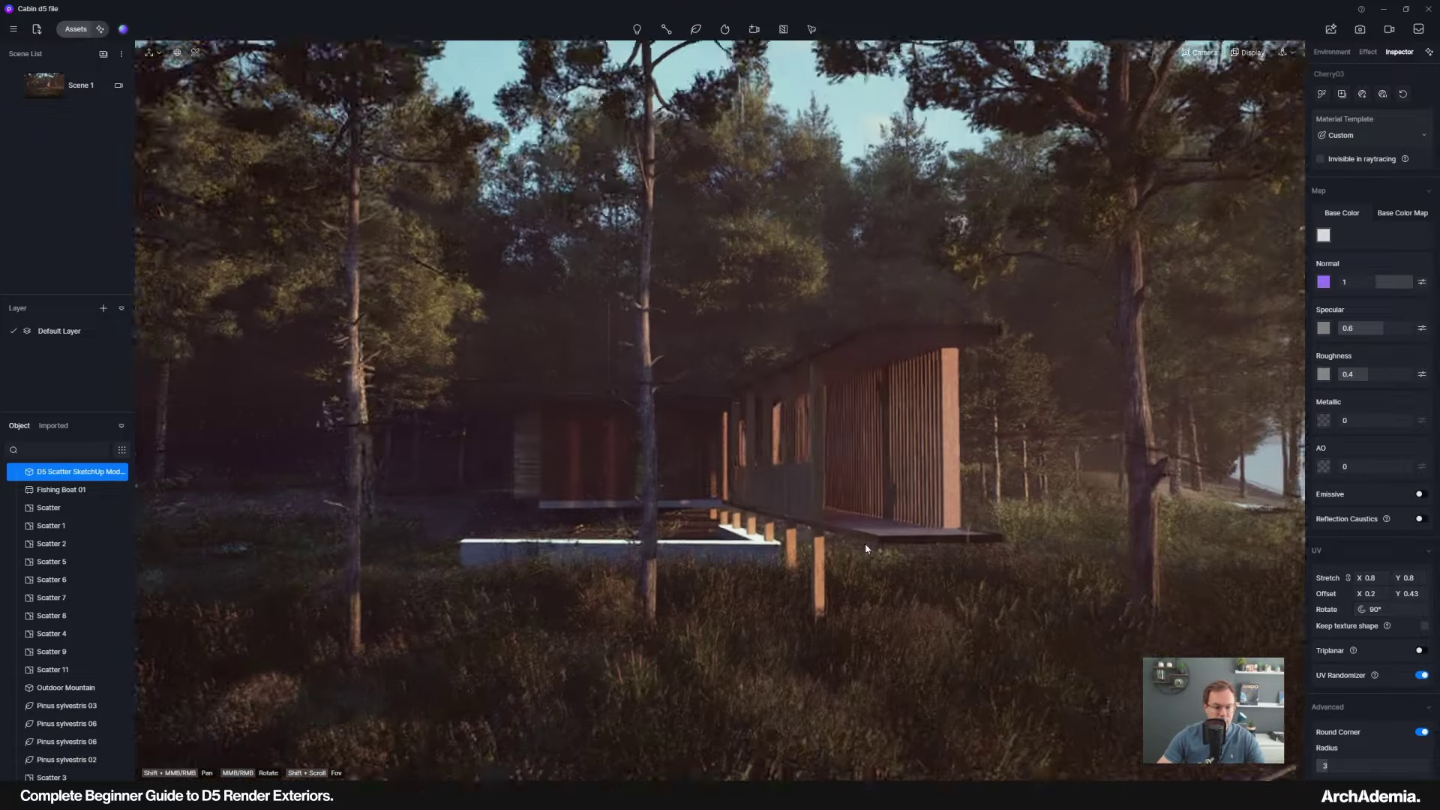
{"action": "middle_click_drag", "start_coordinate": [868, 547], "coordinate": [842, 392]}
{"action": "scroll", "coordinate": [636, 555], "scroll_direction": "up", "scroll_amount": 10}
{"action": "middle_click_drag", "start_coordinate": [725, 584], "coordinate": [885, 519]}
{"action": "scroll", "coordinate": [988, 496], "scroll_direction": "down", "scroll_amount": 3}
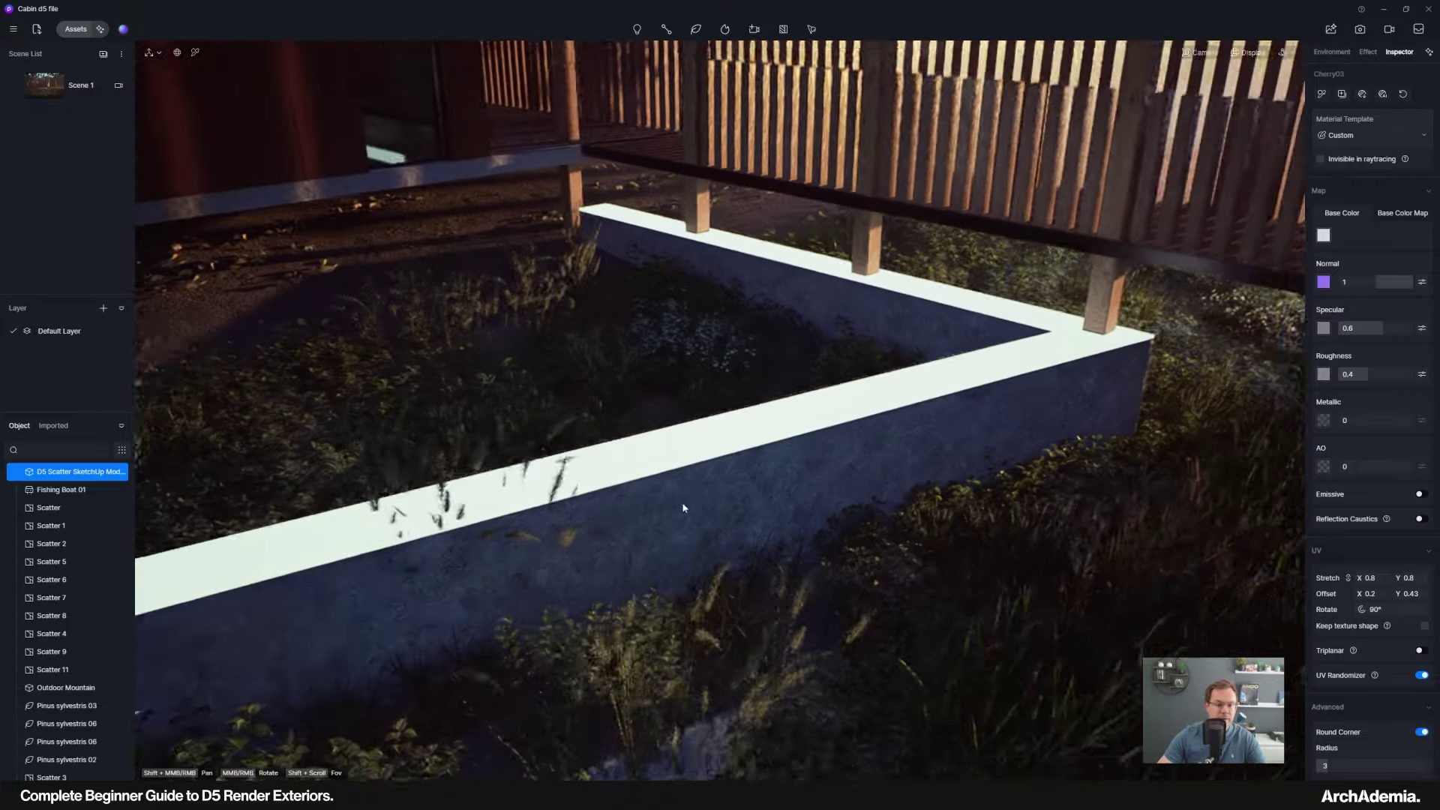
Examine the low wall from several angles and the row of ceiling spotlights inside the dark cabin.
{"action": "middle_click_drag", "start_coordinate": [682, 508], "coordinate": [1032, 530], "text": "shift"}
{"action": "scroll", "coordinate": [843, 588], "scroll_direction": "down", "scroll_amount": 4}
{"action": "middle_click_drag", "start_coordinate": [782, 551], "coordinate": [707, 397]}
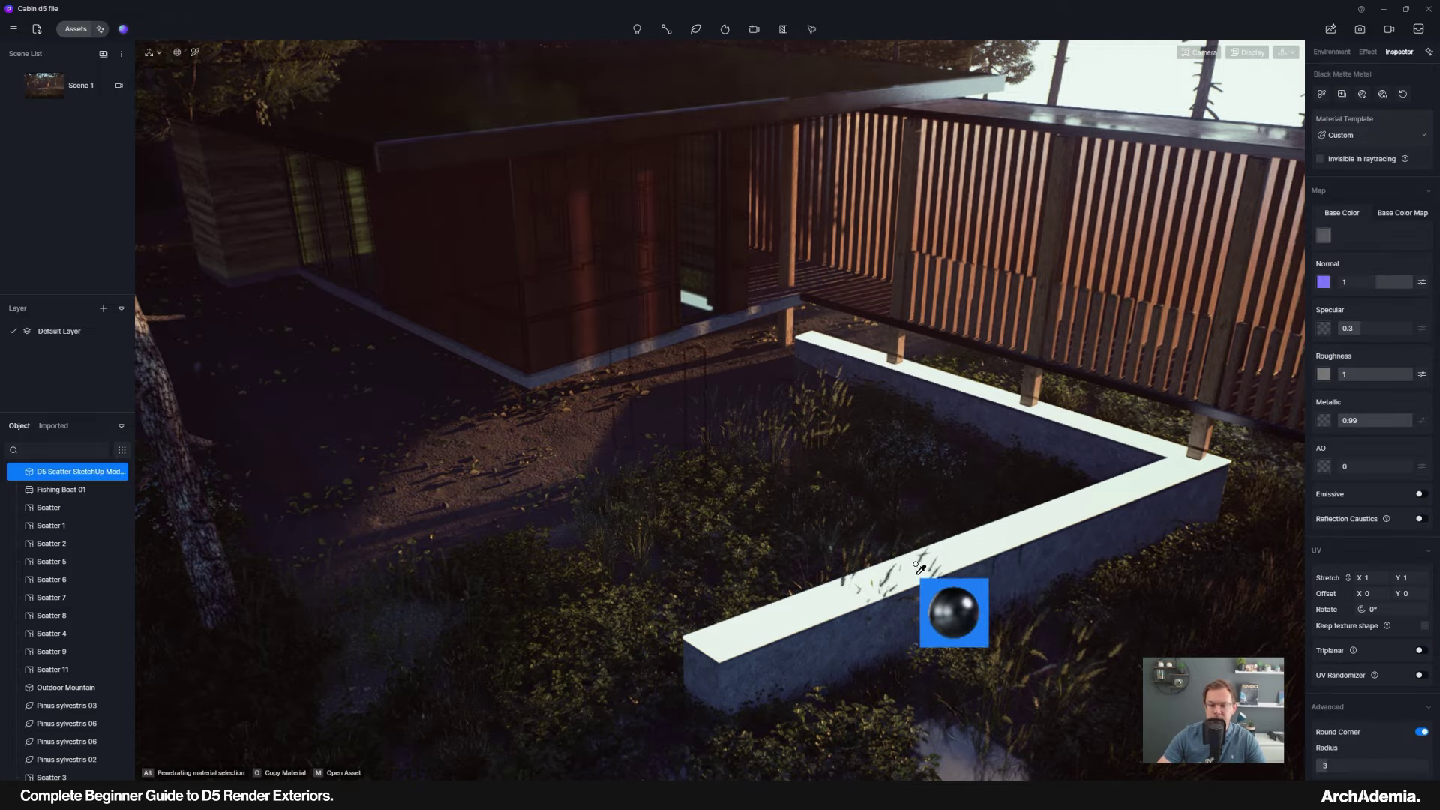
{"action": "middle_click_drag", "start_coordinate": [804, 476], "coordinate": [411, 263]}
{"action": "scroll", "coordinate": [681, 225], "scroll_direction": "up", "scroll_amount": 5}
{"action": "scroll", "coordinate": [692, 249], "scroll_direction": "up", "scroll_amount": 6}
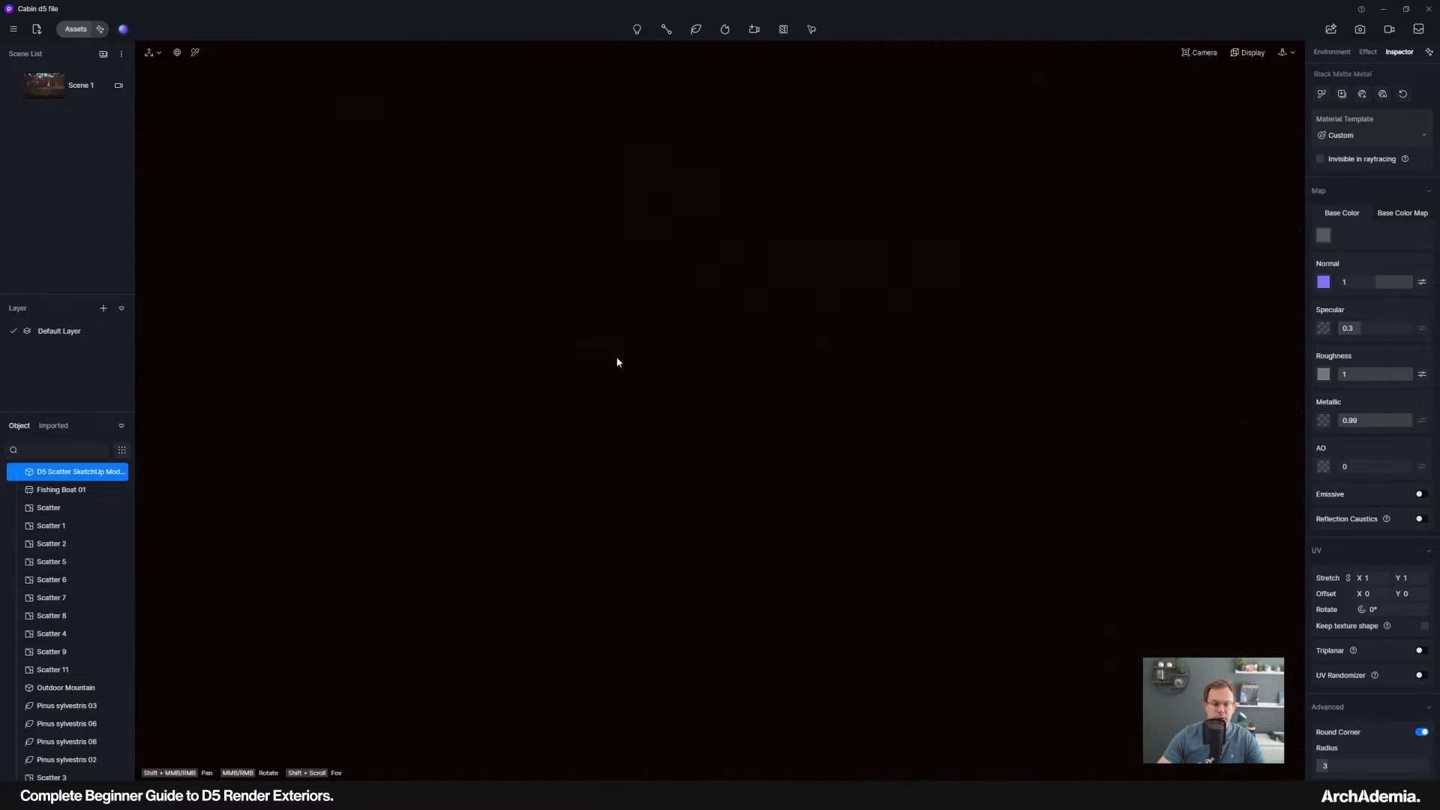
{"action": "scroll", "coordinate": [617, 362], "scroll_direction": "down", "scroll_amount": 1}
{"action": "middle_click_drag", "start_coordinate": [583, 412], "coordinate": [974, 429]}
{"action": "middle_click_drag", "start_coordinate": [651, 159], "coordinate": [581, 120]}
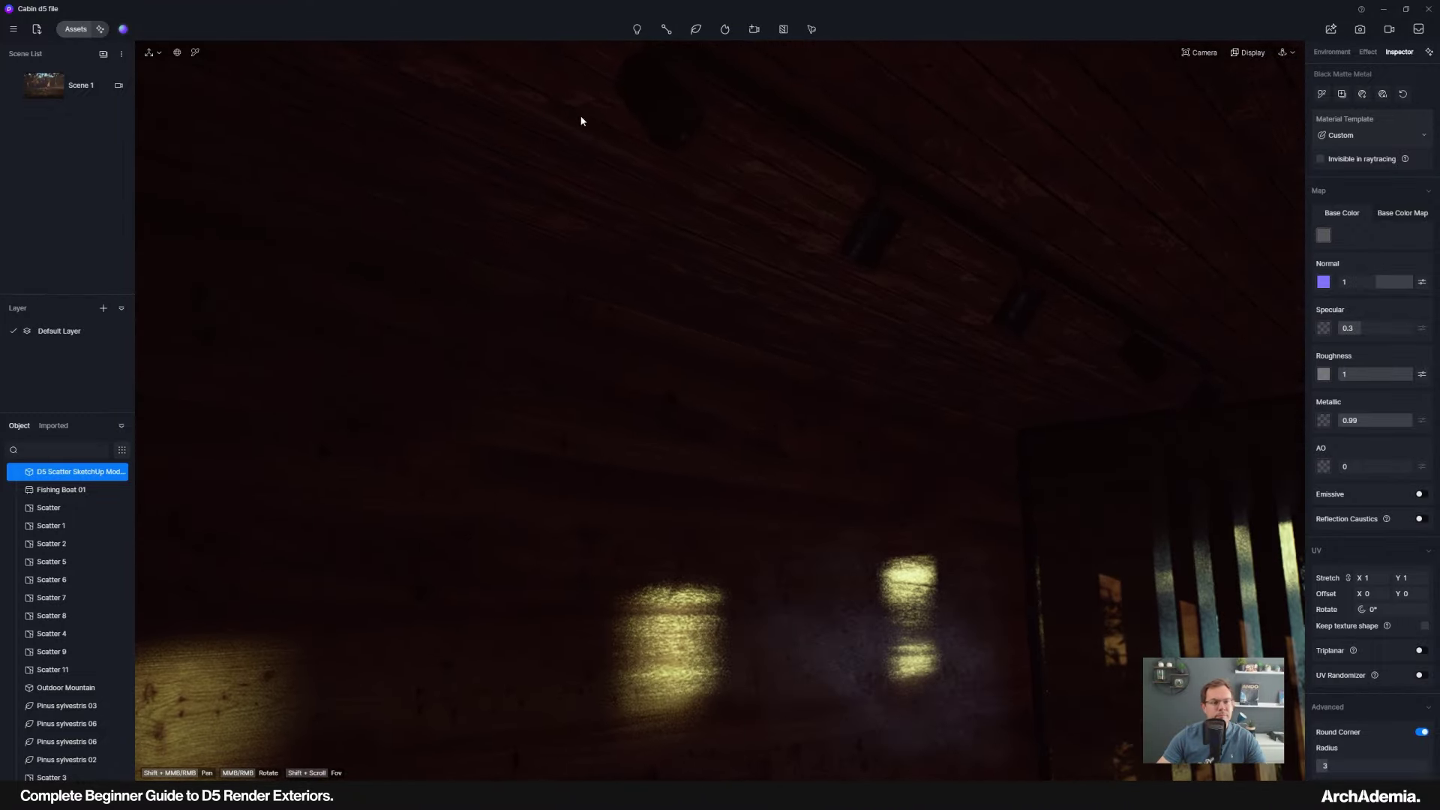
Pick the ceiling spotlights' Black Matte Metal material and try making it emissive with an intensity of 5.
{"action": "left_click", "coordinate": [196, 52]}
{"action": "left_click", "coordinate": [678, 116]}
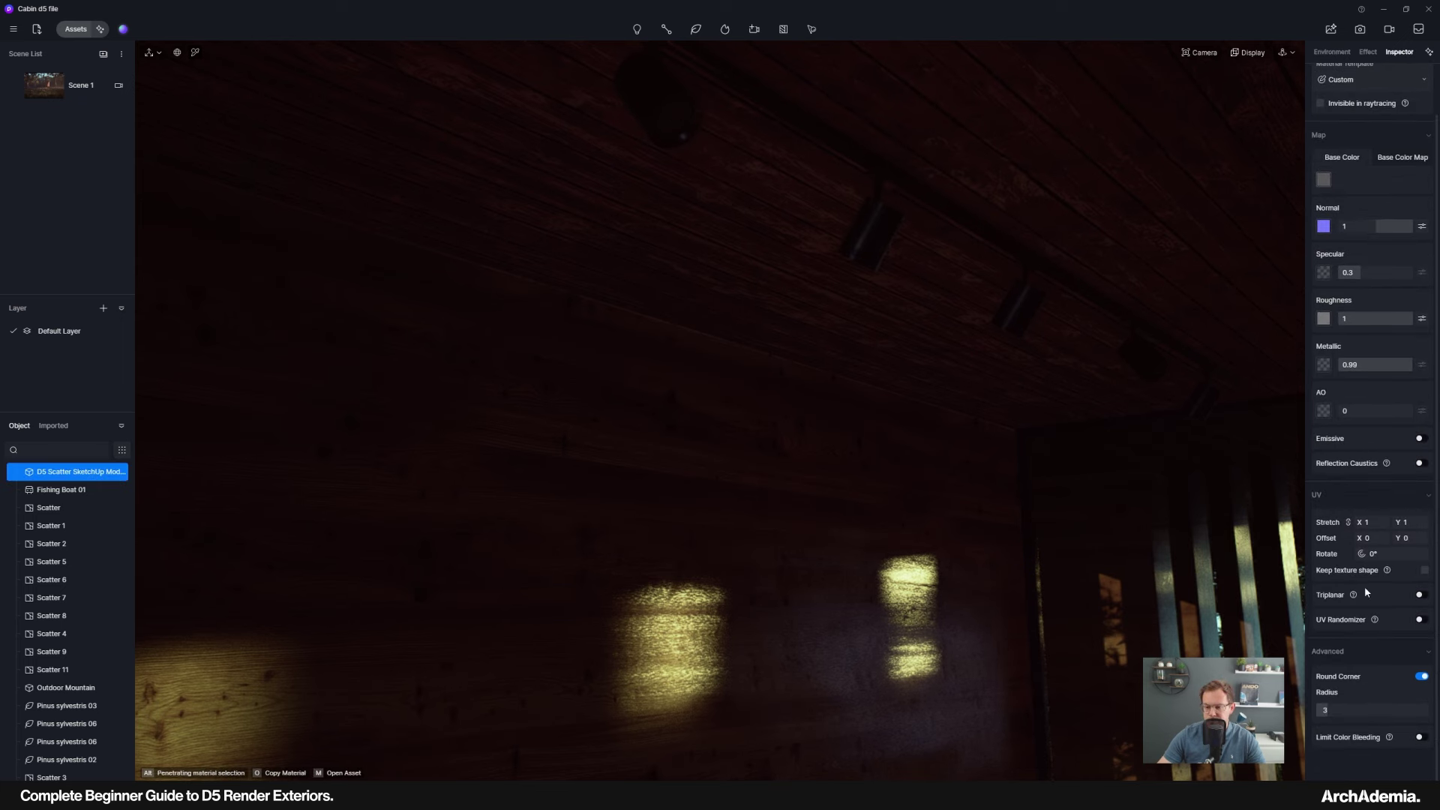
{"action": "scroll", "coordinate": [836, 473], "scroll_direction": "down", "scroll_amount": 10}
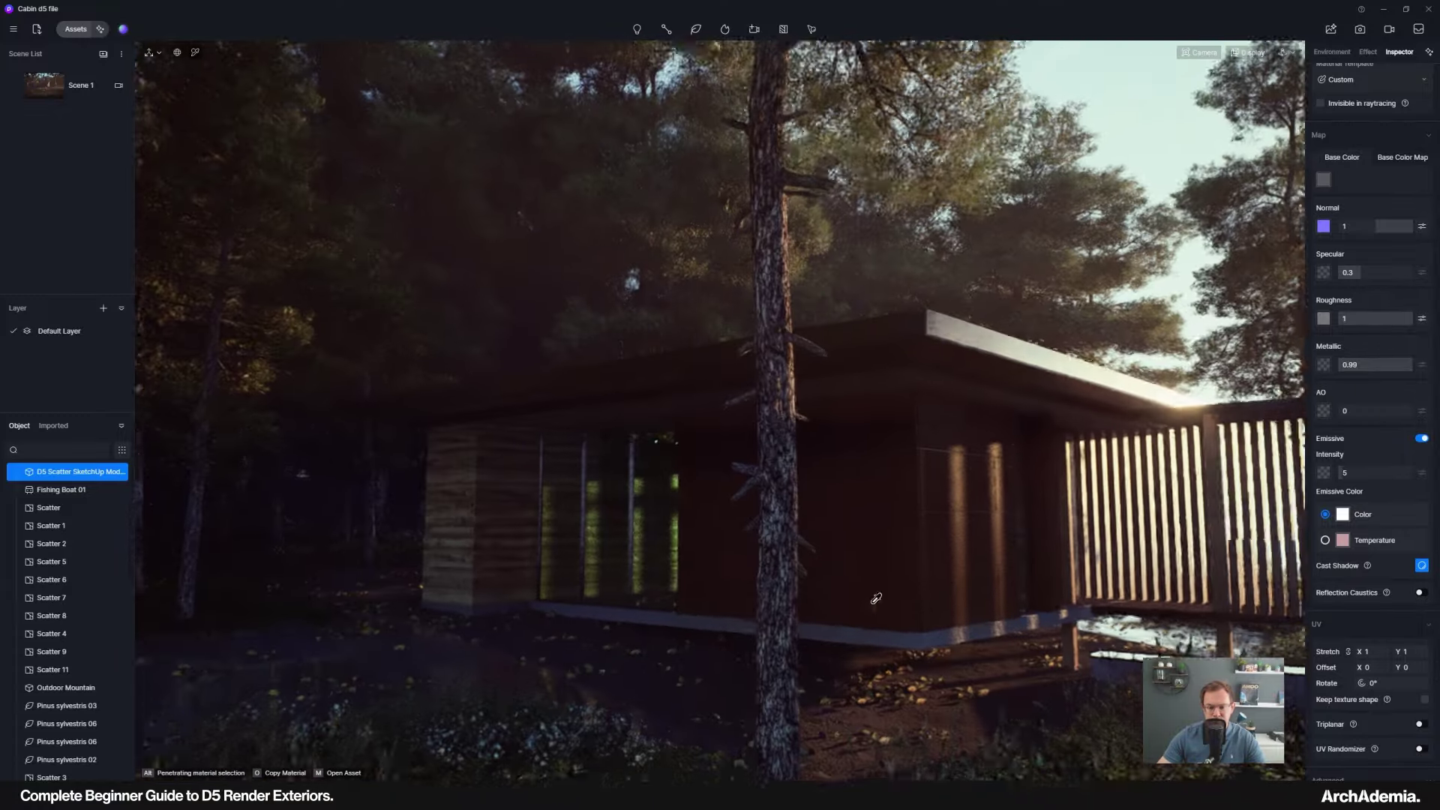
{"action": "middle_click_drag", "start_coordinate": [780, 546], "coordinate": [657, 484]}
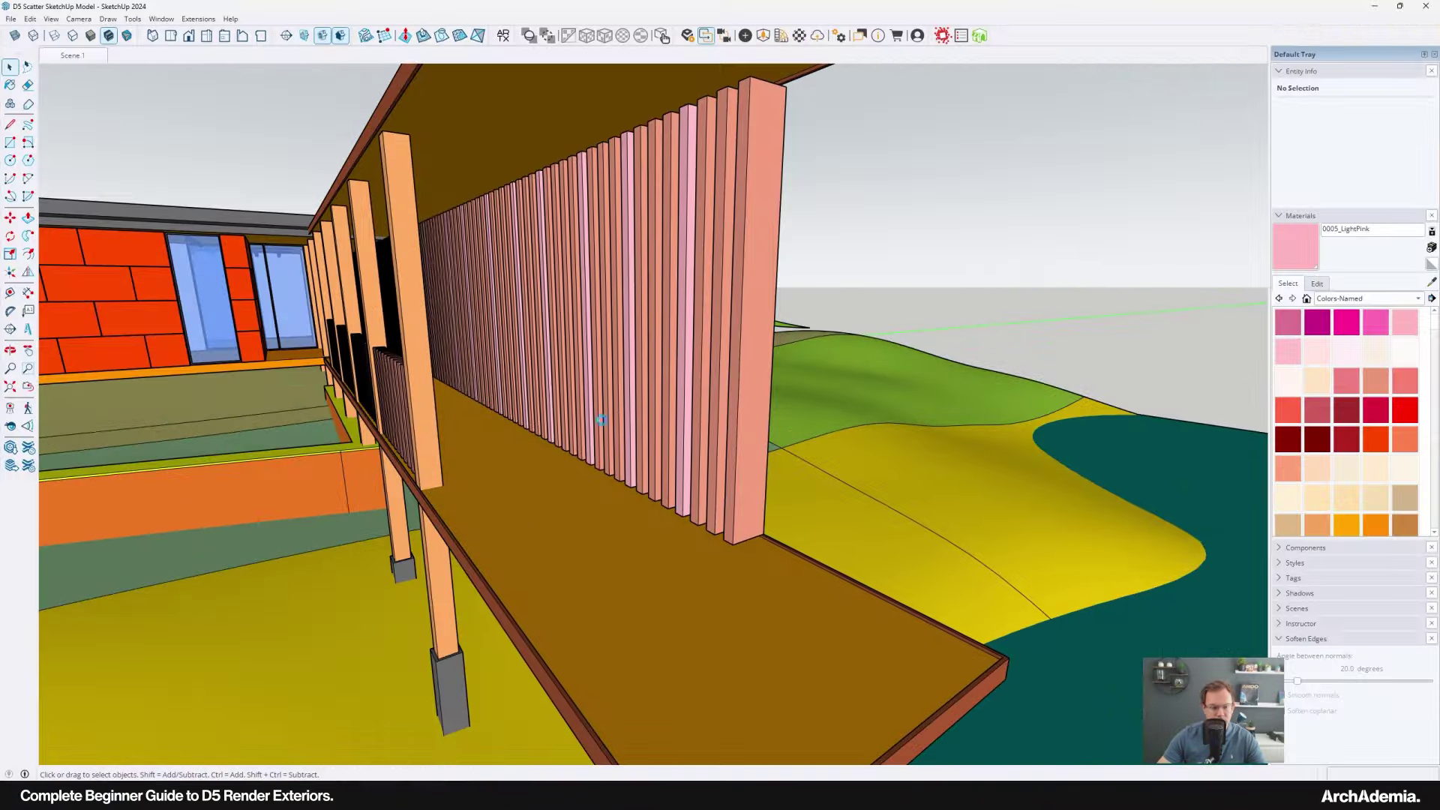
Switch to SketchUp, open the low wall's group and paint its yellow-green capping with 0057_DarkKhaki.
{"action": "scroll", "coordinate": [316, 440], "scroll_direction": "down", "scroll_amount": 10}
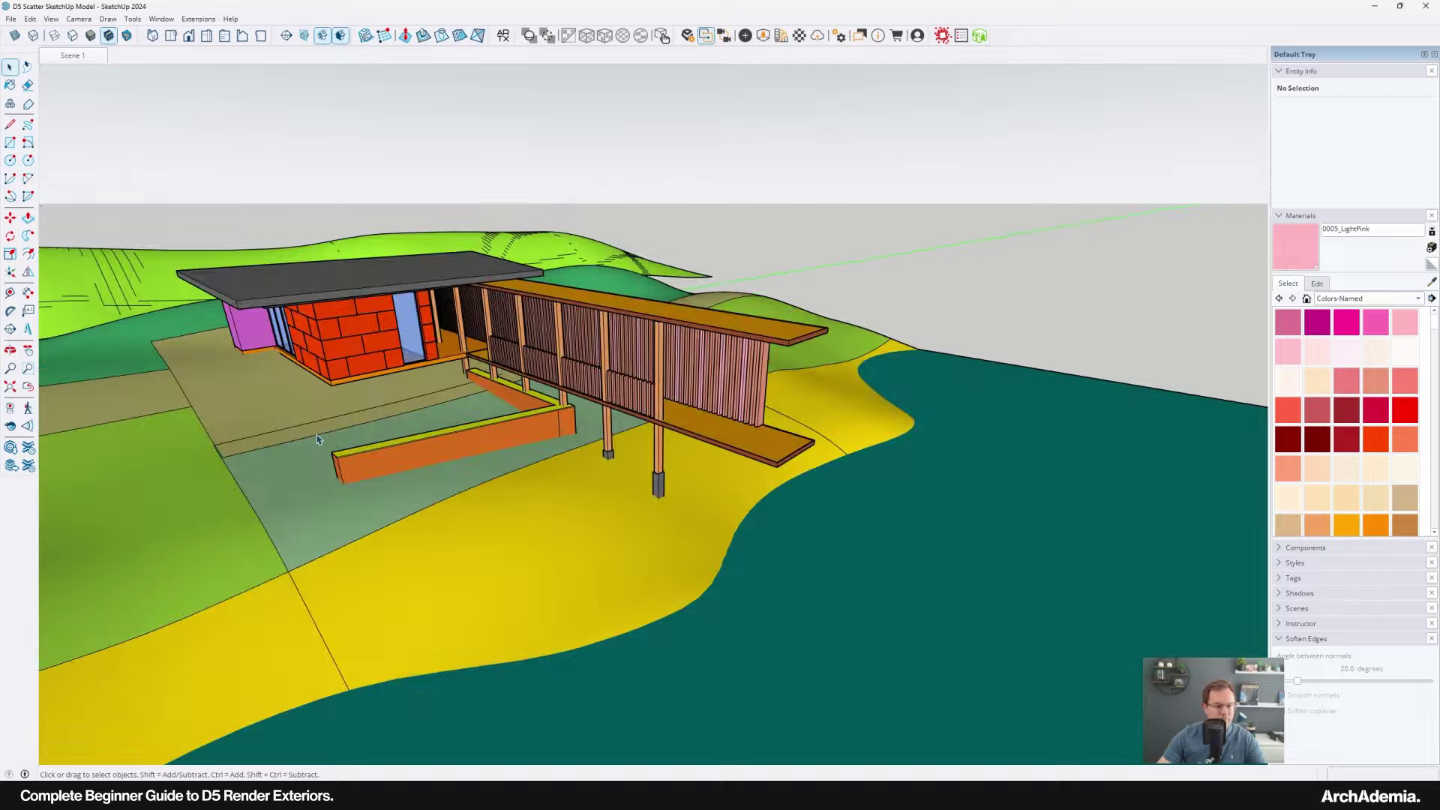
{"action": "scroll", "coordinate": [317, 439], "scroll_direction": "up", "scroll_amount": 5}
{"action": "left_click", "coordinate": [463, 501]}
{"action": "scroll", "coordinate": [482, 502], "scroll_direction": "up", "scroll_amount": 4}
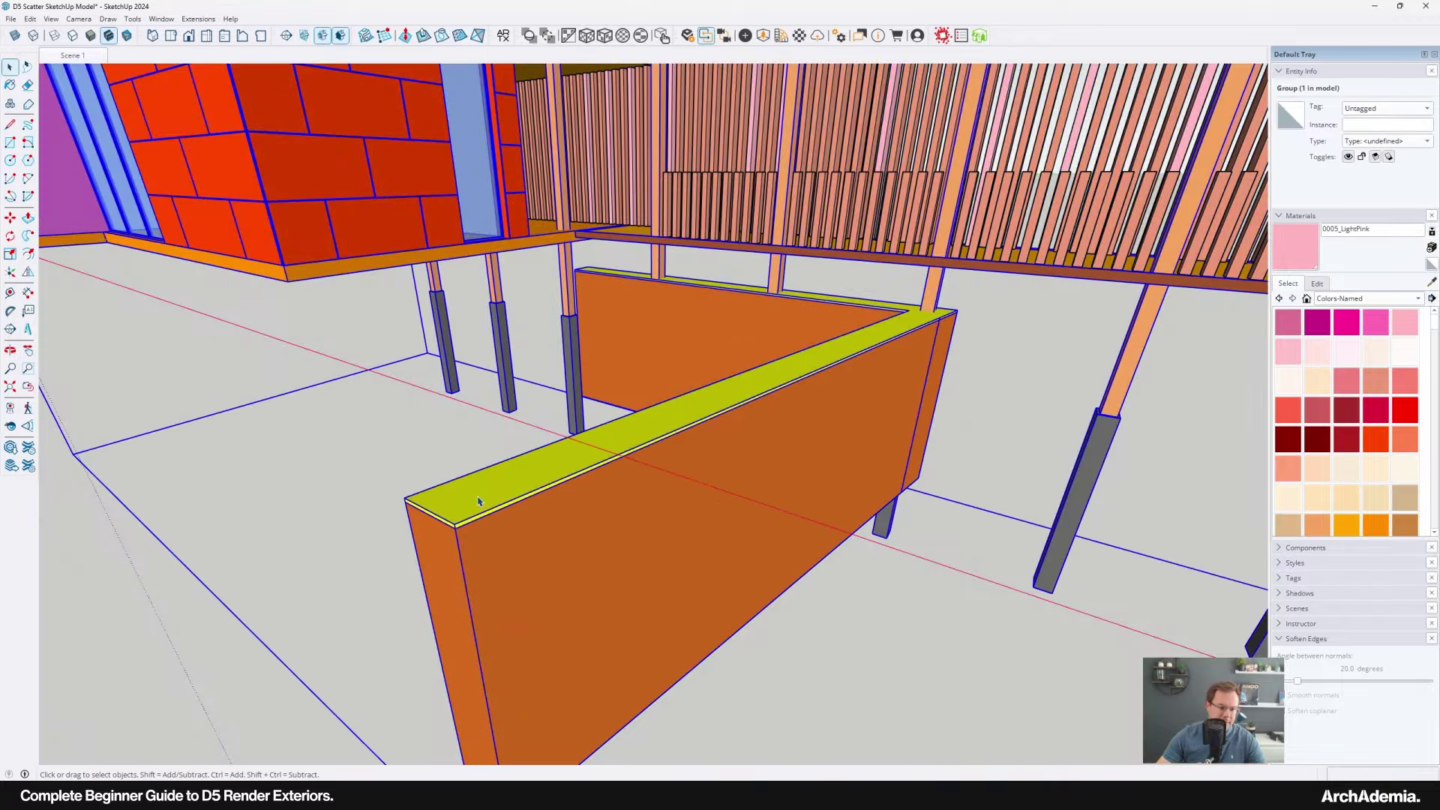
{"action": "scroll", "coordinate": [478, 501], "scroll_direction": "up", "scroll_amount": 2}
{"action": "double_click", "coordinate": [479, 500]}
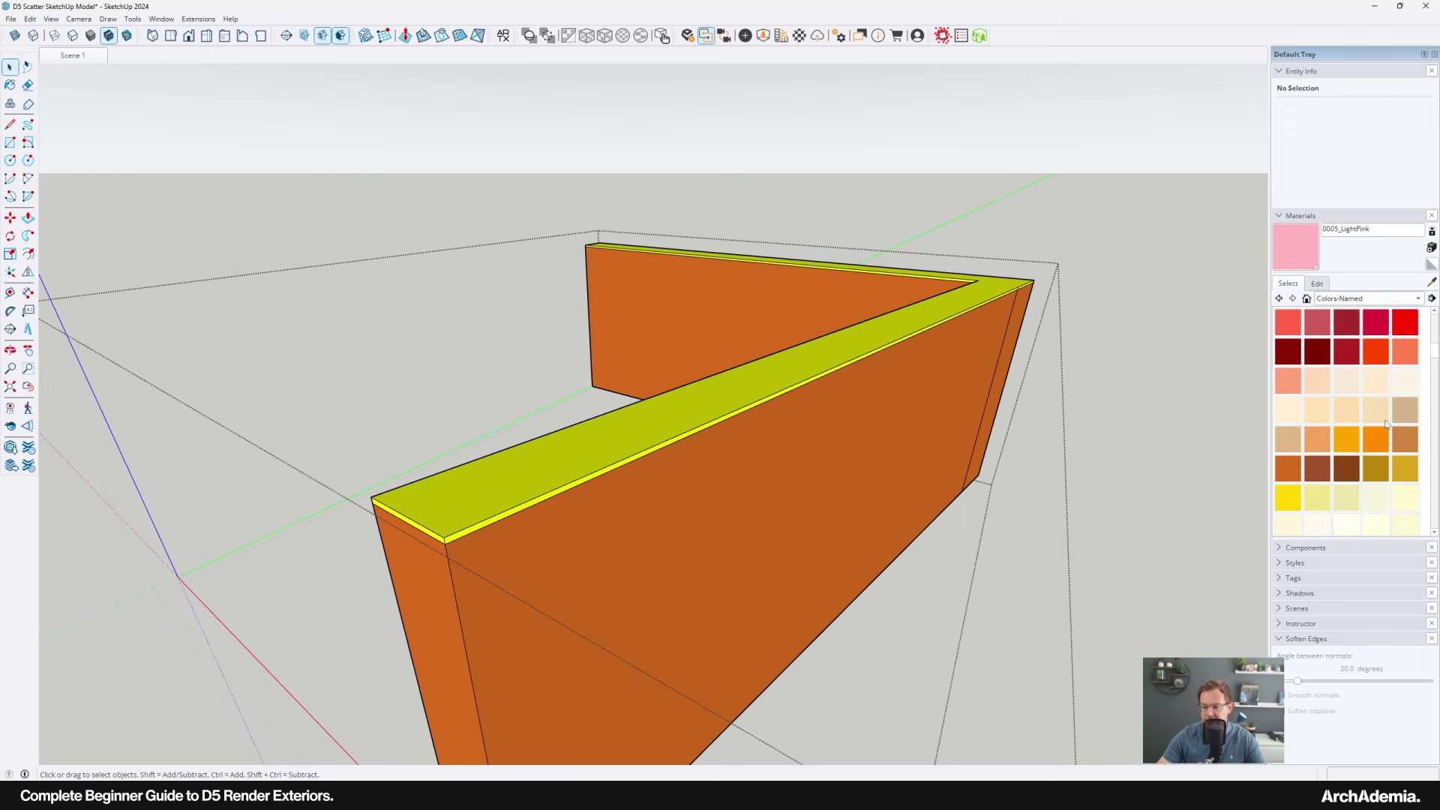
{"action": "scroll", "coordinate": [1378, 439], "scroll_direction": "down", "scroll_amount": 2}
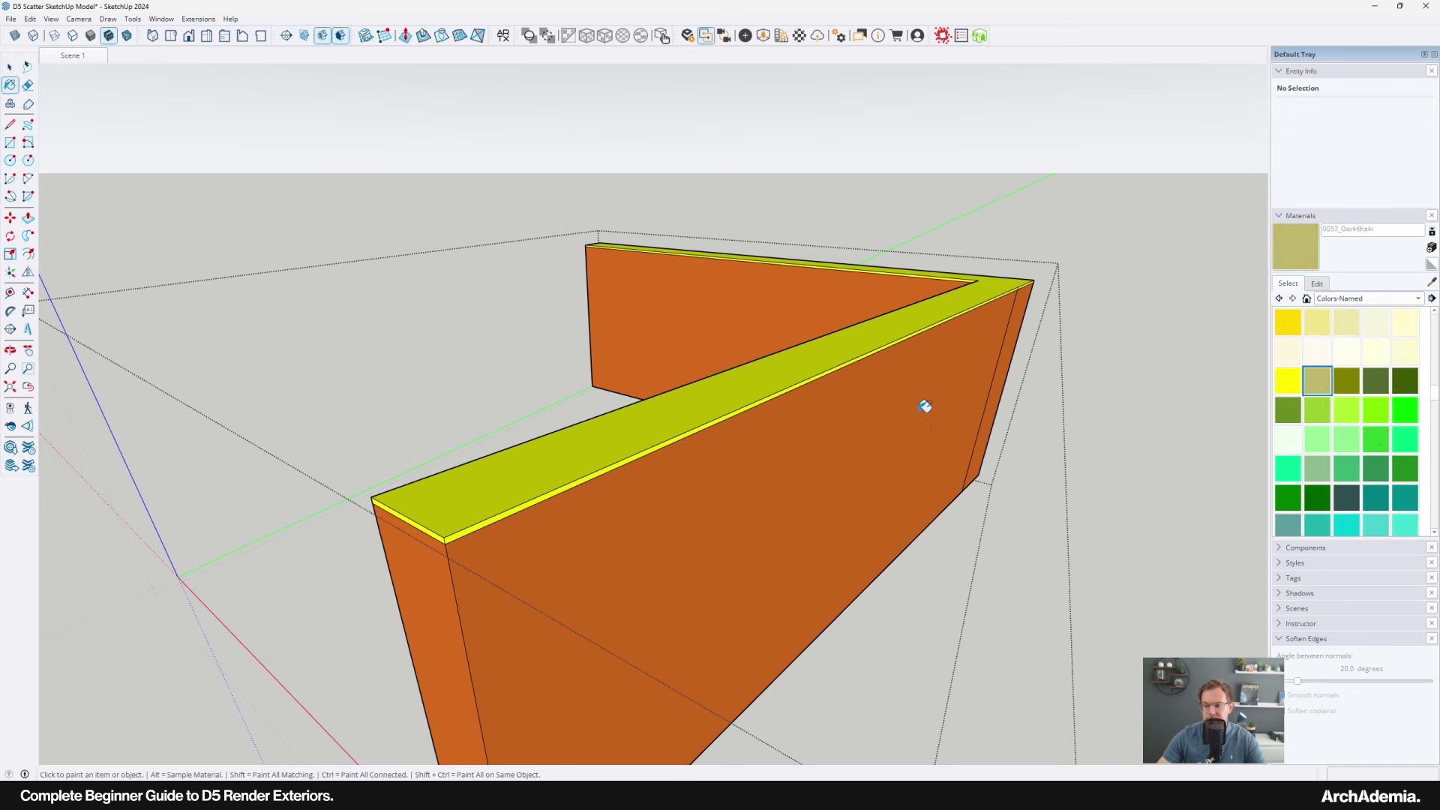
{"action": "left_click", "coordinate": [752, 374], "text": "shift"}
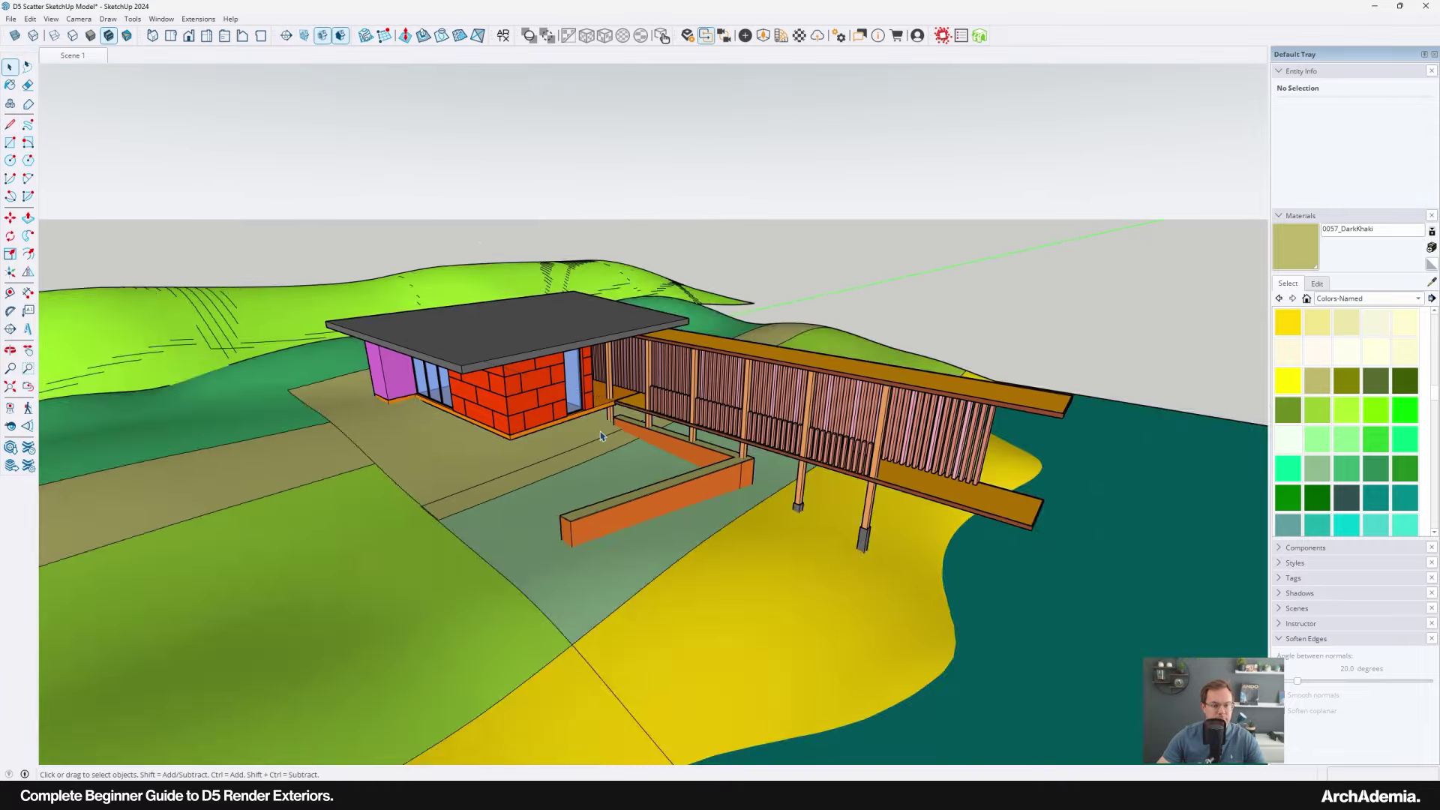
Switch to D5 Render, reload the D5 Scatter SketchUp Model and reopen the Black Matte Metal material's settings.
{"action": "scroll", "coordinate": [600, 435], "scroll_direction": "up", "scroll_amount": 3}
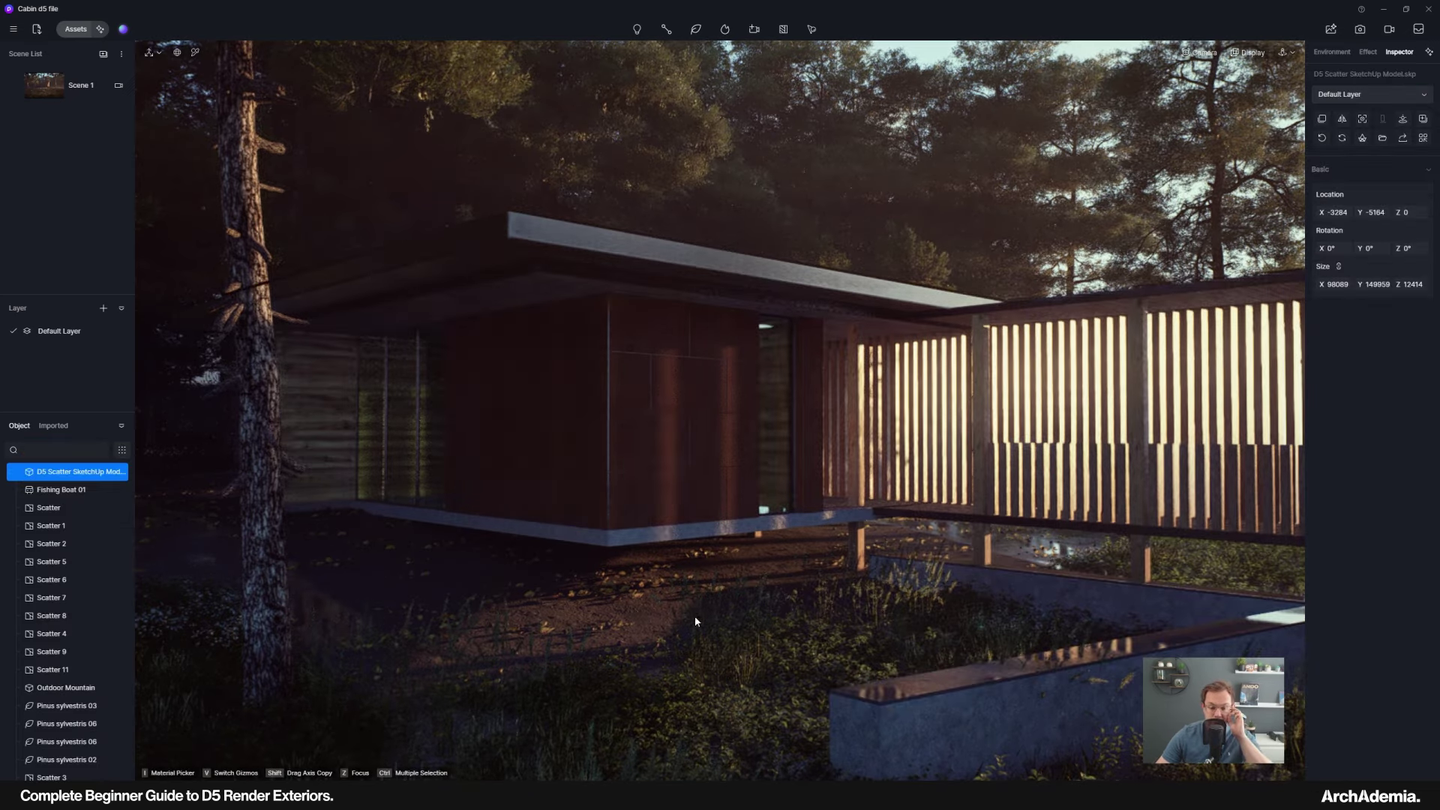
{"action": "middle_click_drag", "start_coordinate": [856, 720], "coordinate": [714, 578]}
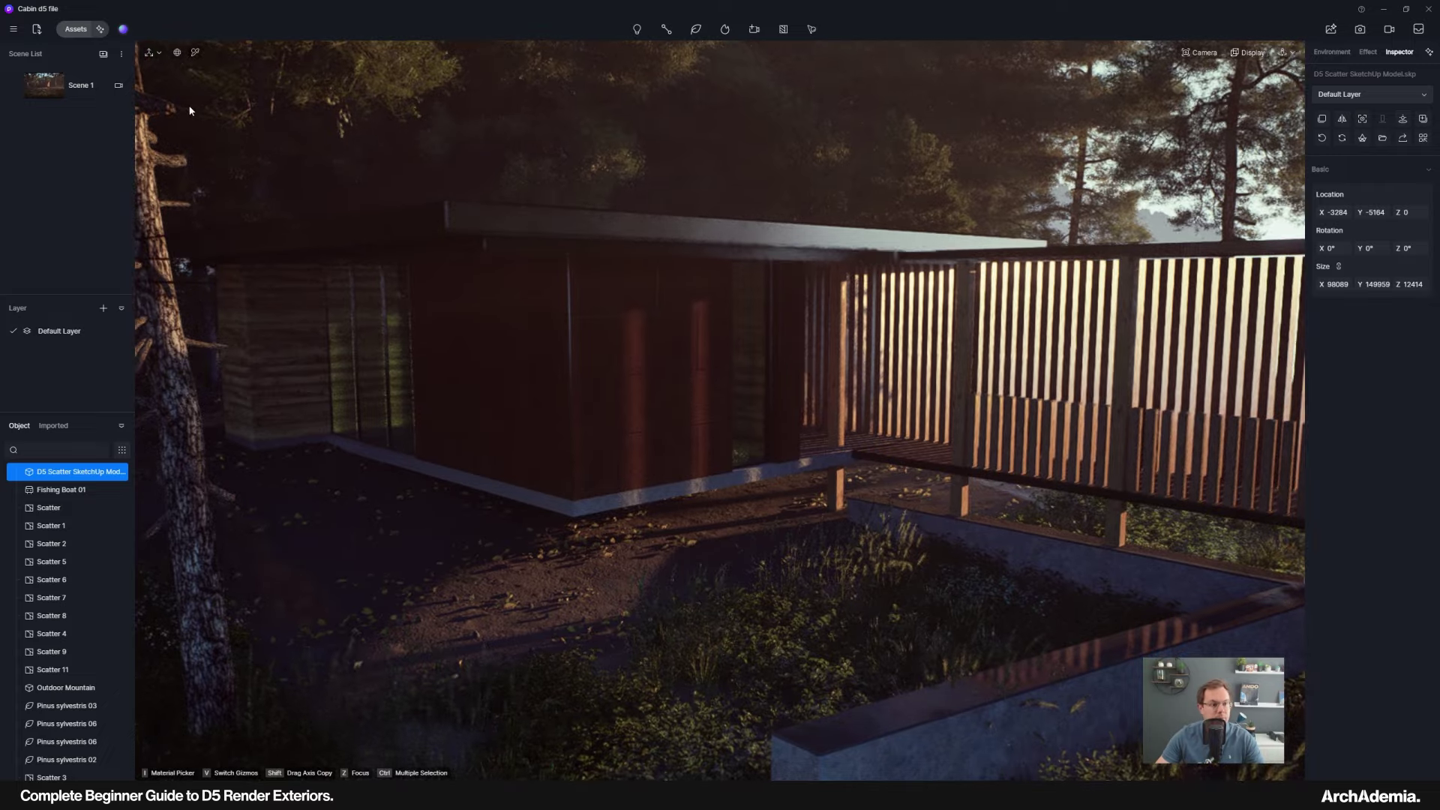
{"action": "left_click", "coordinate": [196, 54]}
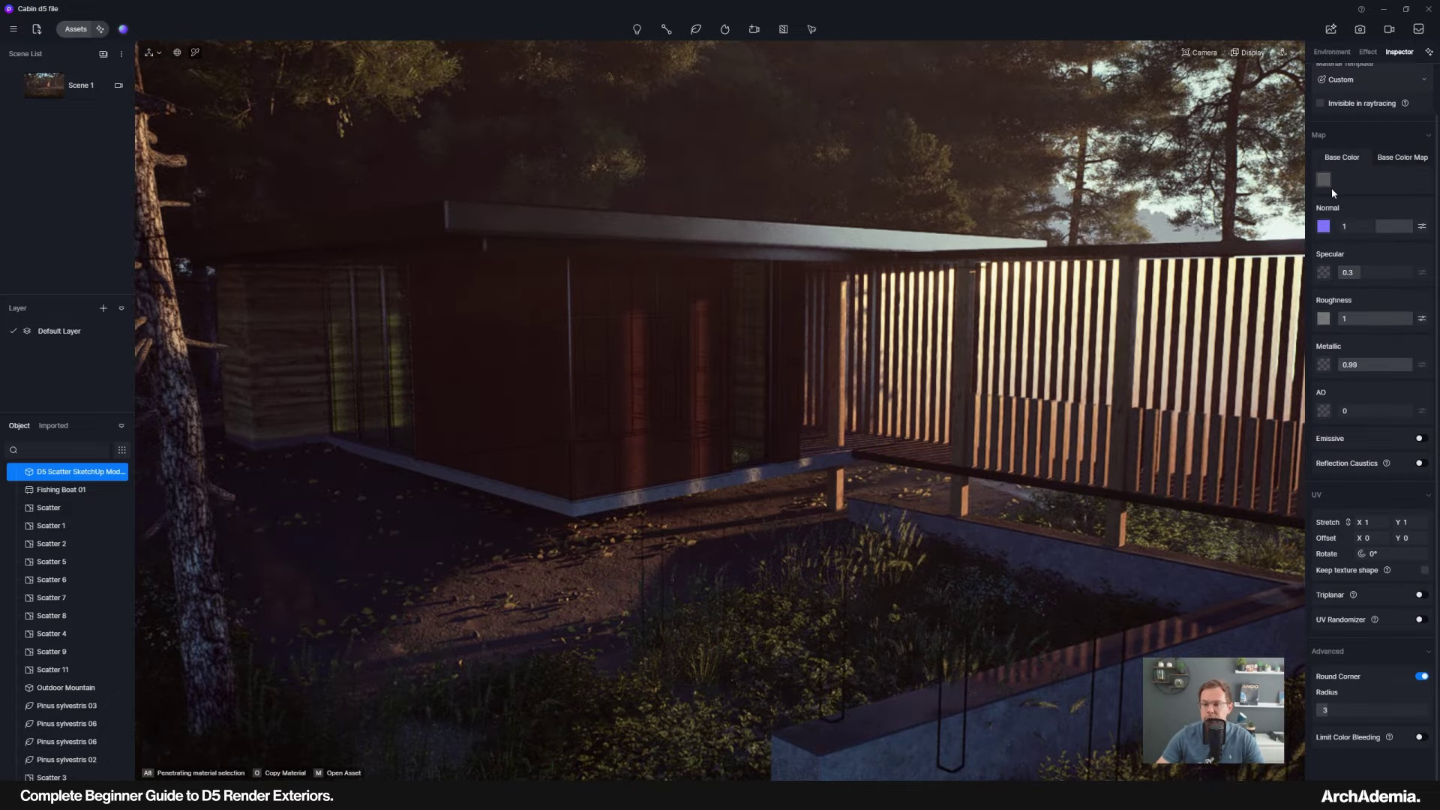
Inspect the low wall's capping up close and from farther away, leaving SketchUp minimized.
{"action": "scroll", "coordinate": [698, 638], "scroll_direction": "up", "scroll_amount": 8}
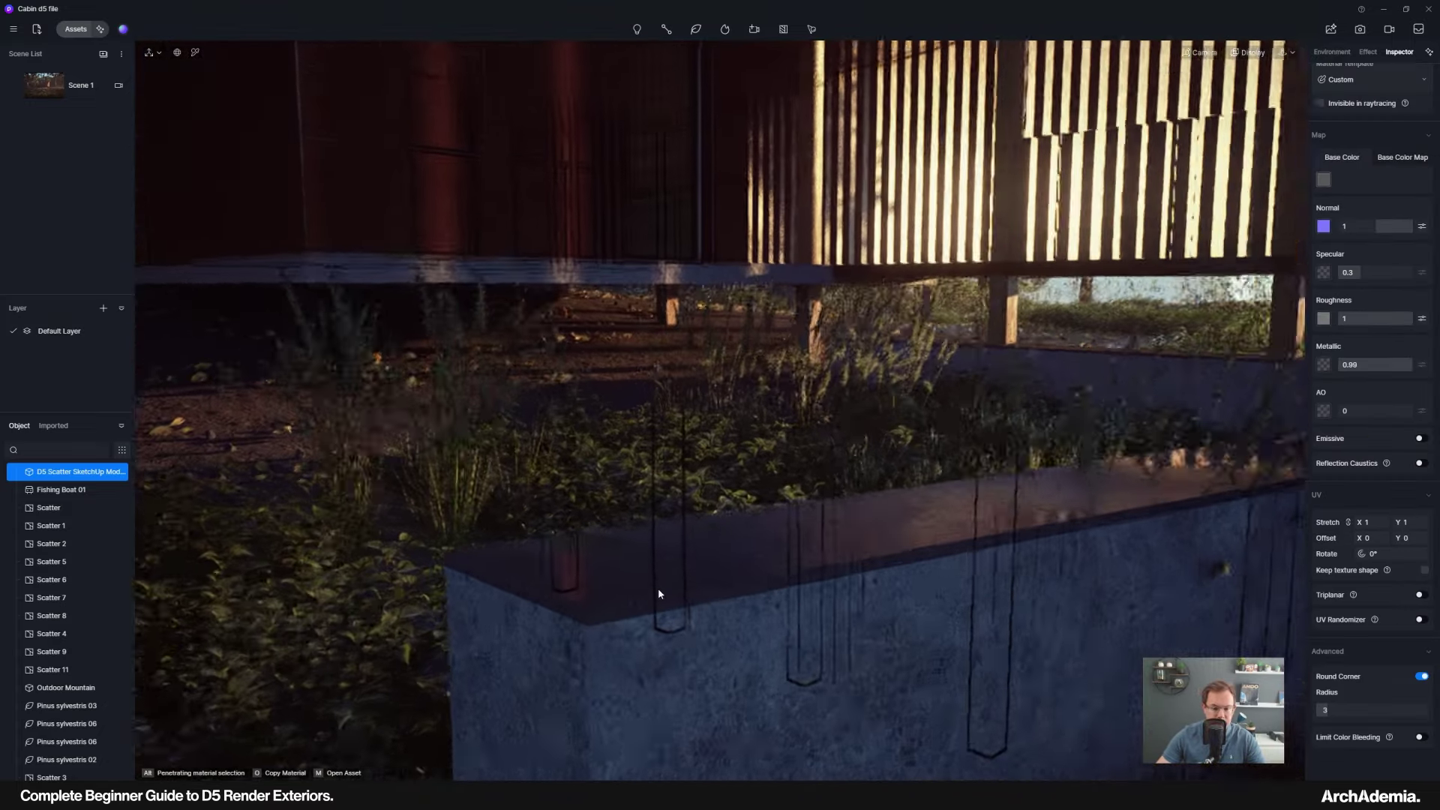
{"action": "scroll", "coordinate": [659, 590], "scroll_direction": "up", "scroll_amount": 2}
{"action": "right_click_drag", "start_coordinate": [683, 588], "coordinate": [396, 582]}
{"action": "scroll", "coordinate": [396, 587], "scroll_direction": "down", "scroll_amount": 15}
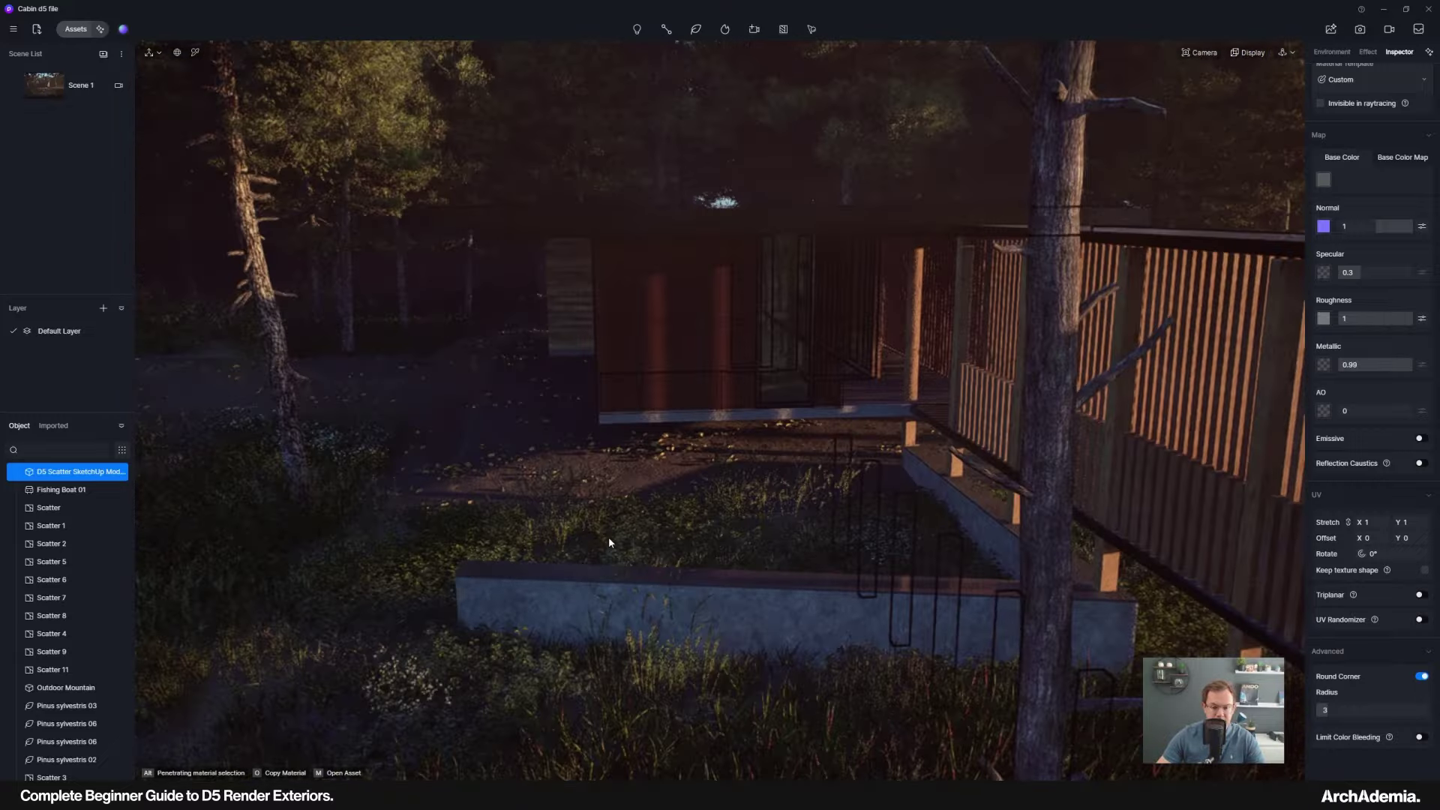
{"action": "scroll", "coordinate": [650, 501], "scroll_direction": "down", "scroll_amount": 4}
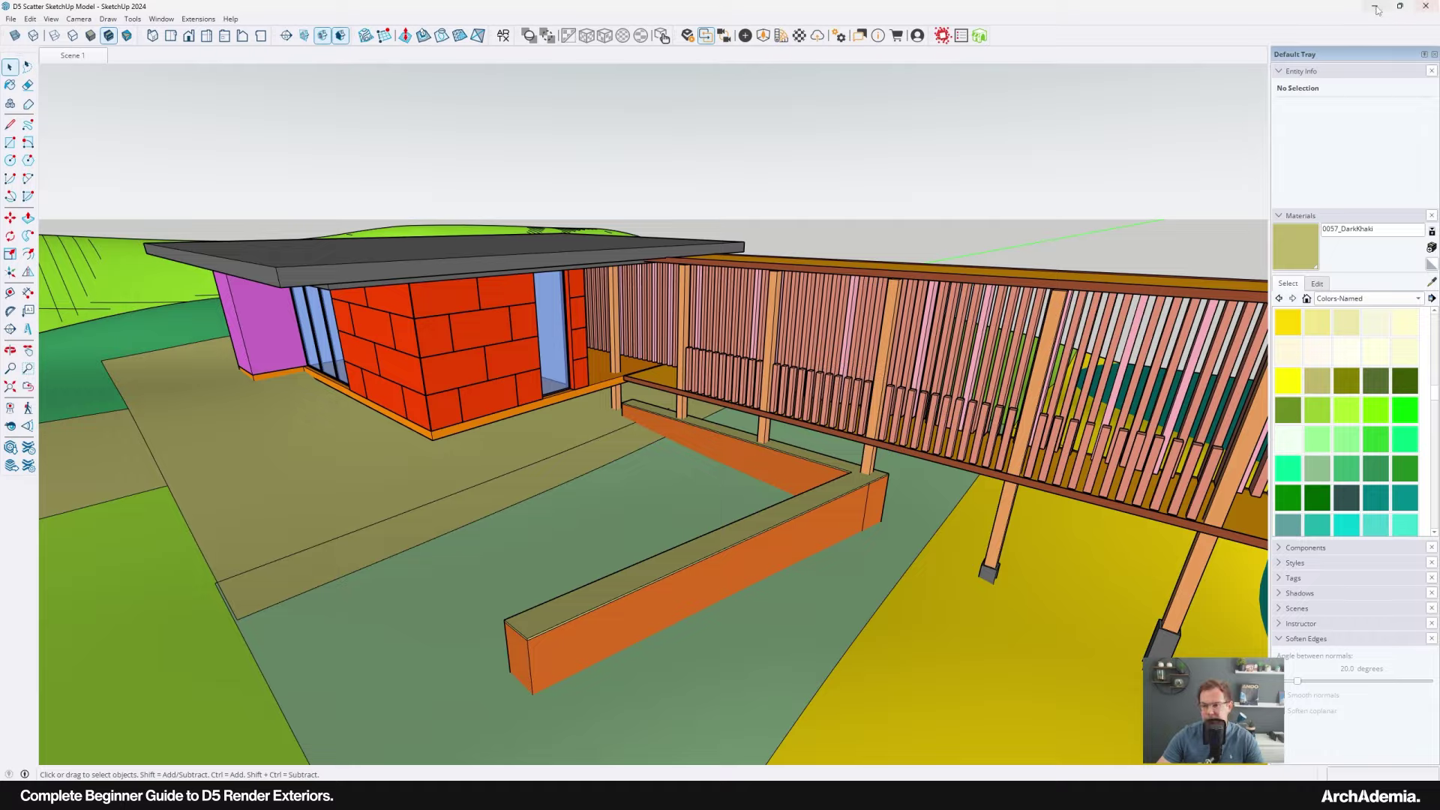
{"action": "left_click", "coordinate": [1376, 7]}
Examine the cabin's cladding, corner joints and glazing, and the path approach facing the low sun.
{"action": "middle_click_drag", "start_coordinate": [695, 547], "coordinate": [555, 510]}
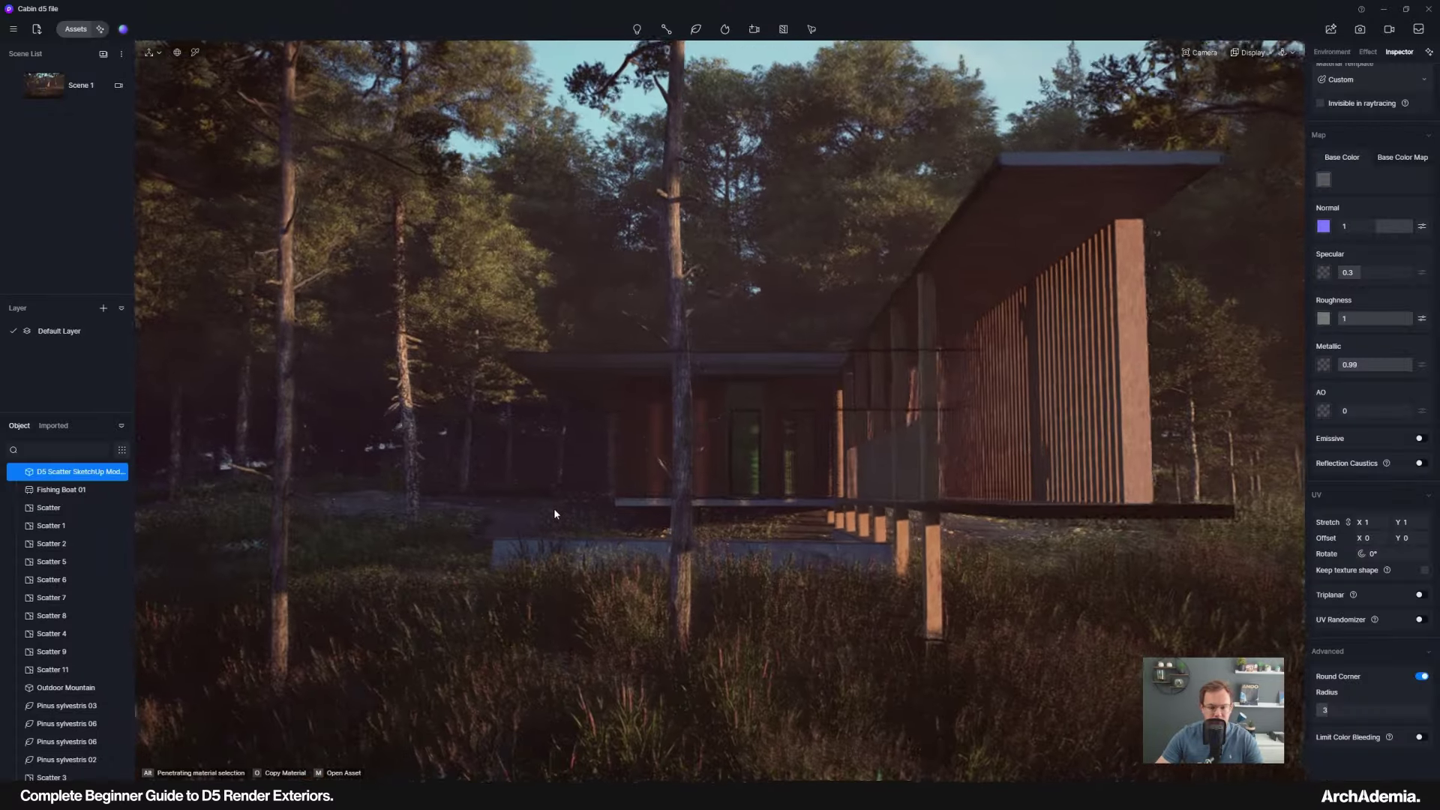
{"action": "scroll", "coordinate": [555, 514], "scroll_direction": "up", "scroll_amount": 10}
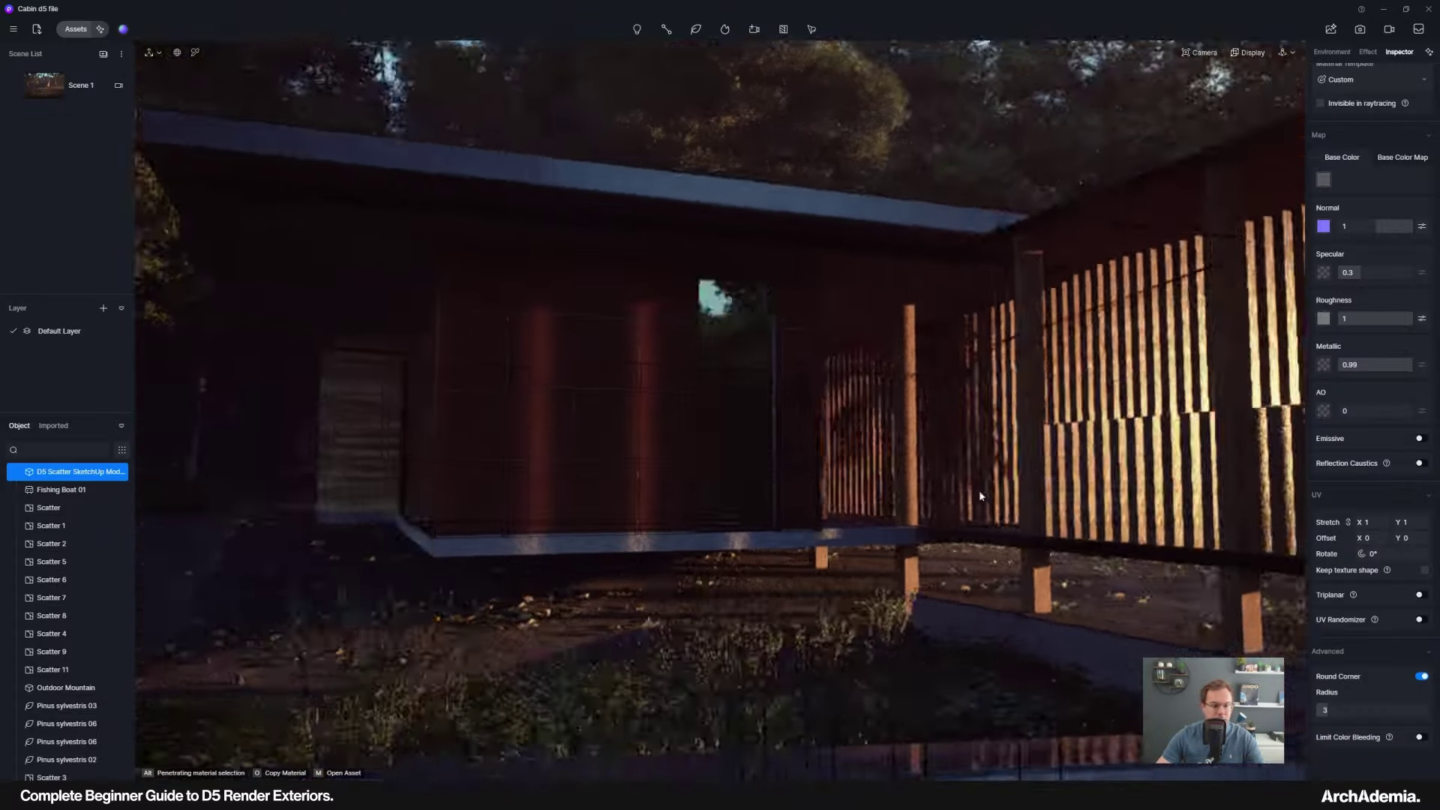
{"action": "middle_click_drag", "start_coordinate": [980, 496], "coordinate": [466, 460]}
{"action": "scroll", "coordinate": [510, 470], "scroll_direction": "up", "scroll_amount": 8}
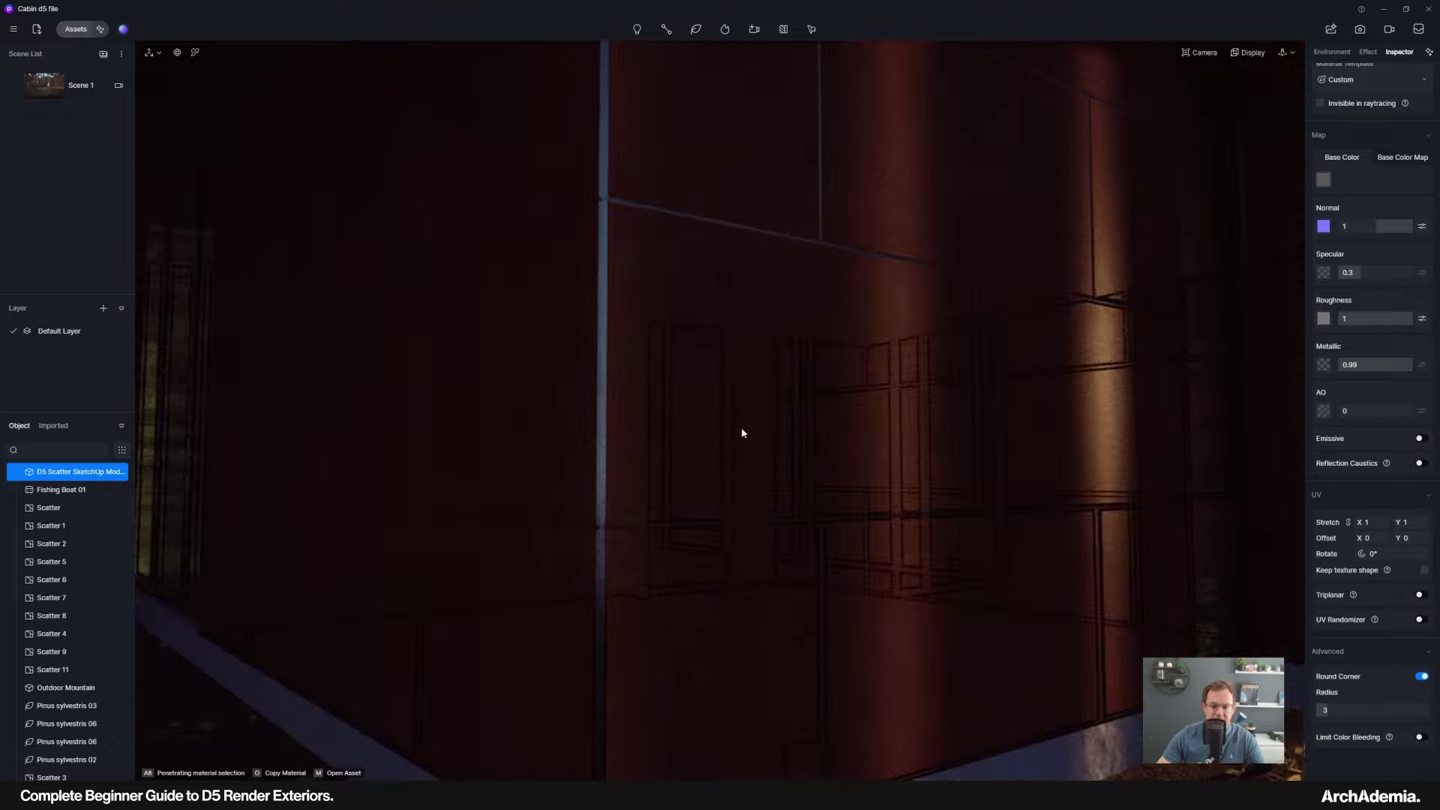
{"action": "middle_click_drag", "start_coordinate": [741, 426], "coordinate": [571, 429]}
{"action": "scroll", "coordinate": [647, 431], "scroll_direction": "down", "scroll_amount": 8}
{"action": "scroll", "coordinate": [489, 455], "scroll_direction": "up", "scroll_amount": 5}
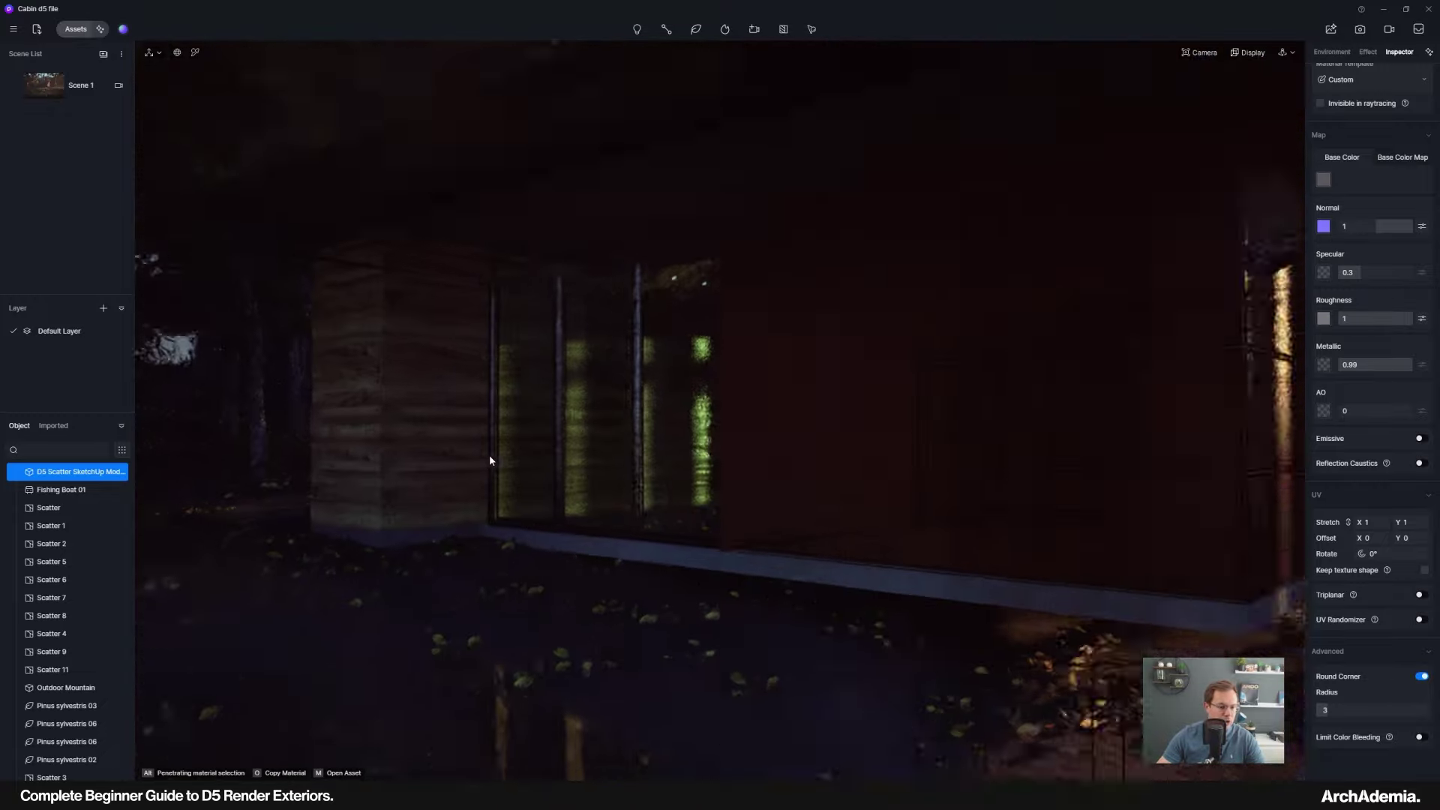
{"action": "scroll", "coordinate": [489, 460], "scroll_direction": "up", "scroll_amount": 10}
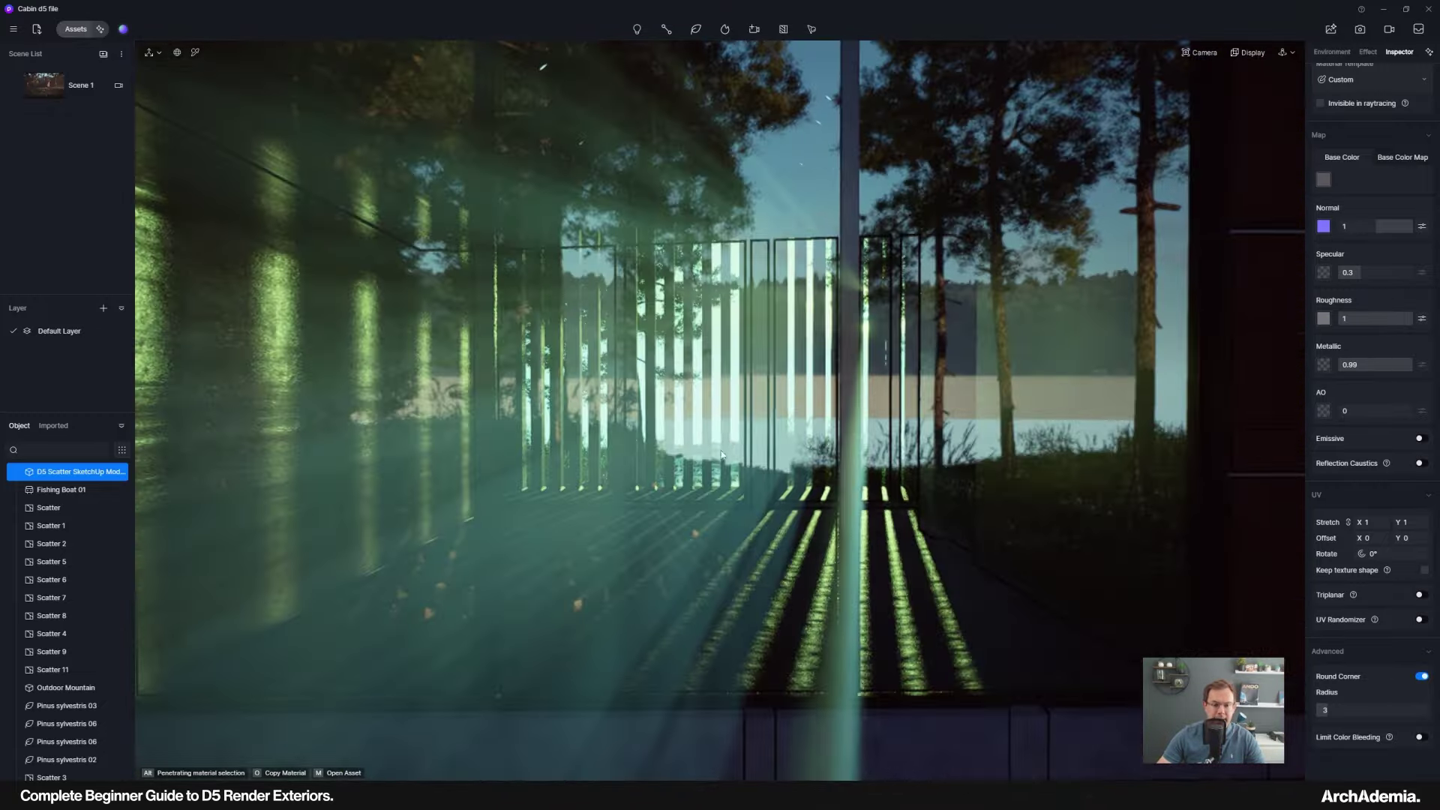
{"action": "scroll", "coordinate": [721, 455], "scroll_direction": "down", "scroll_amount": 10}
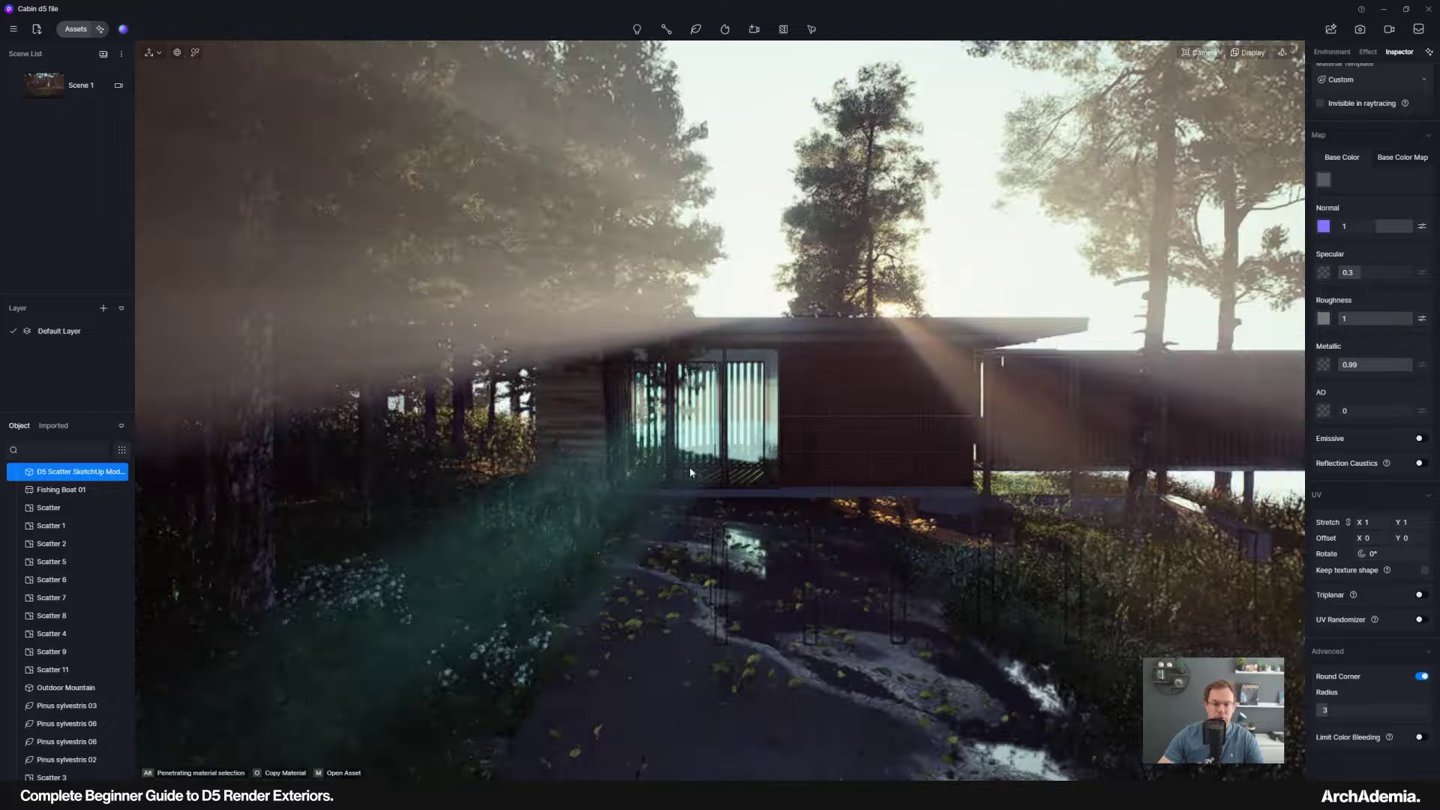
{"action": "scroll", "coordinate": [690, 471], "scroll_direction": "down", "scroll_amount": 8}
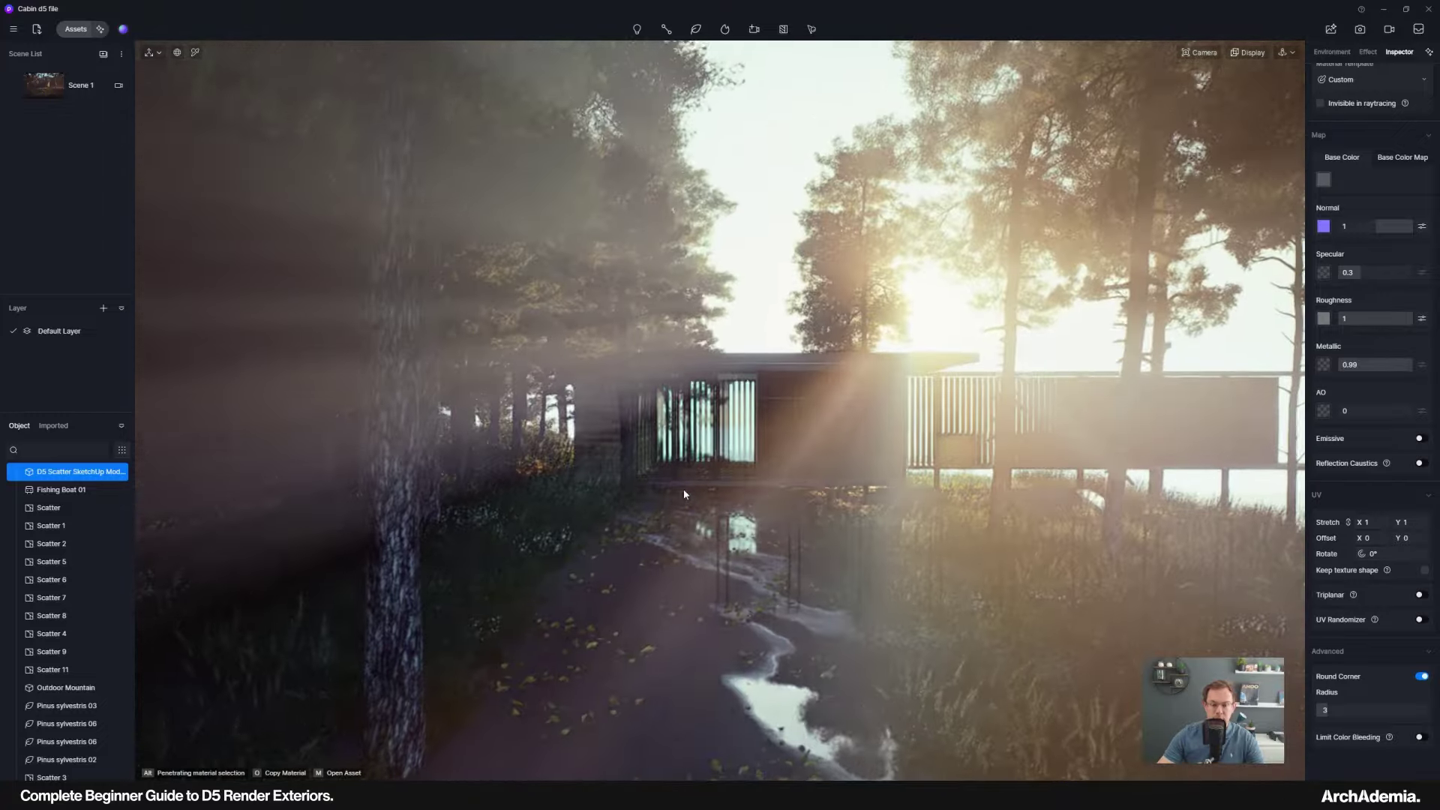
{"action": "right_click_drag", "start_coordinate": [682, 488], "coordinate": [668, 505]}
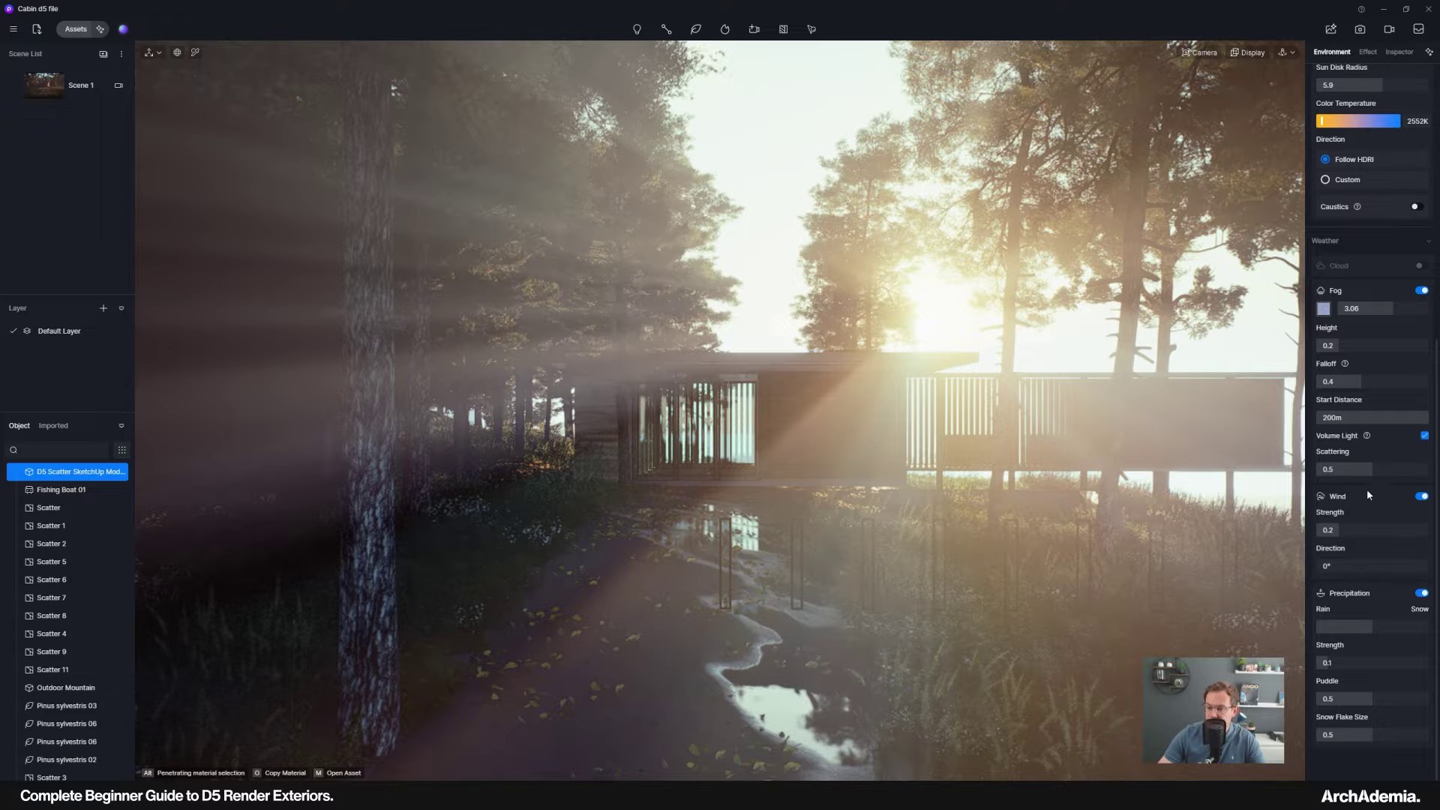
Compare the path view with and without the fog's Volume Light, leaving Volume Light enabled.
{"action": "left_click", "coordinate": [1425, 436]}
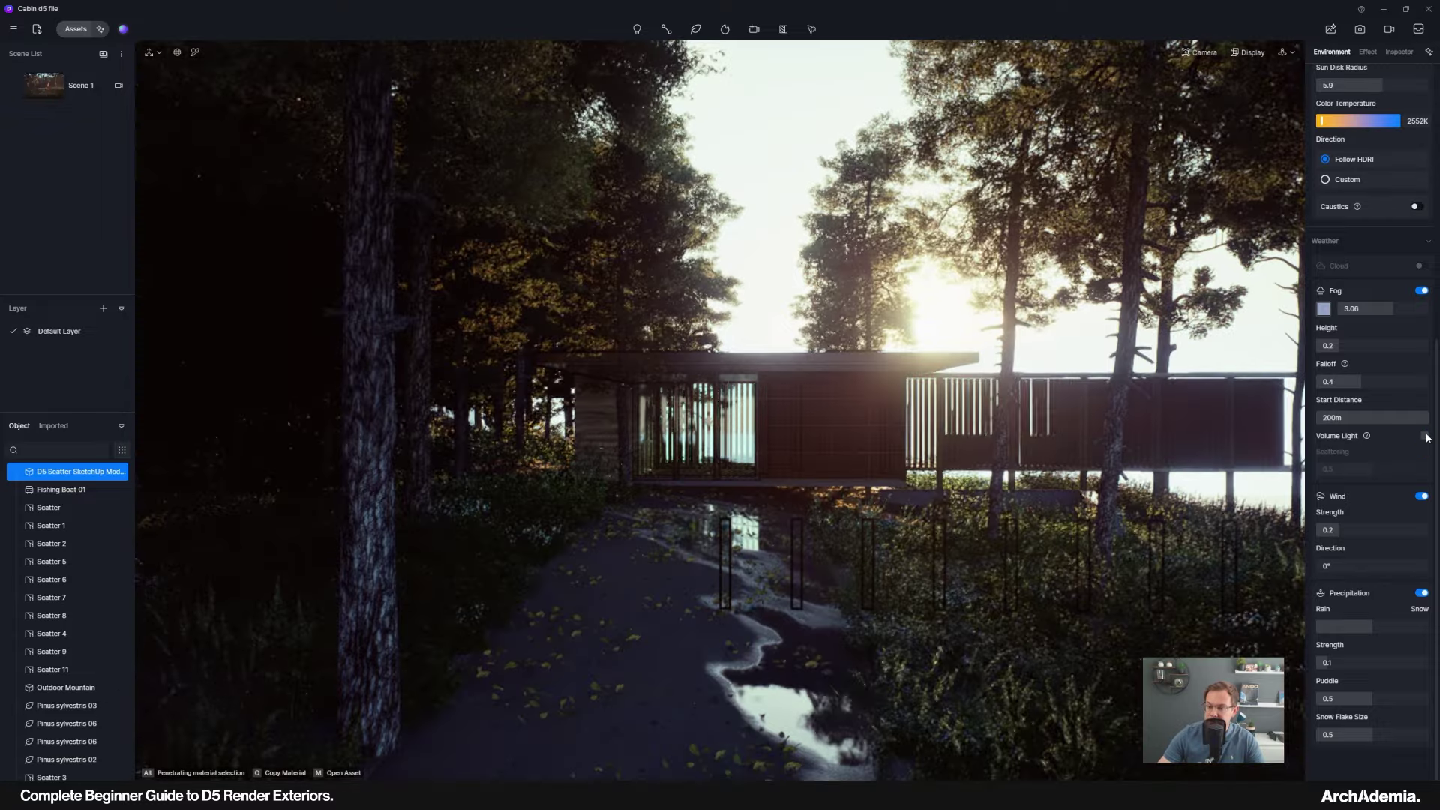
{"action": "left_click", "coordinate": [1424, 436]}
{"action": "left_click", "coordinate": [1424, 436]}
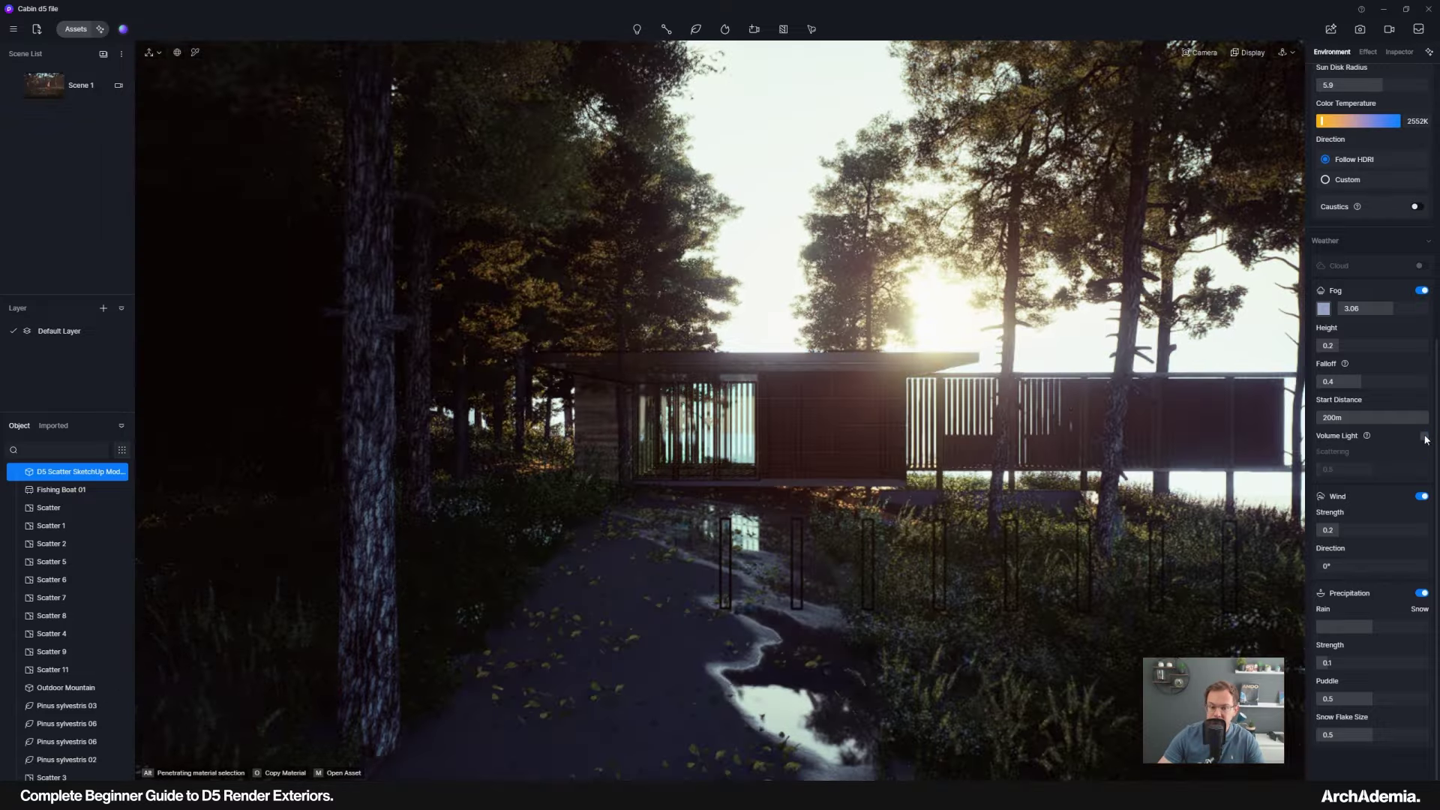
{"action": "left_click", "coordinate": [1424, 436]}
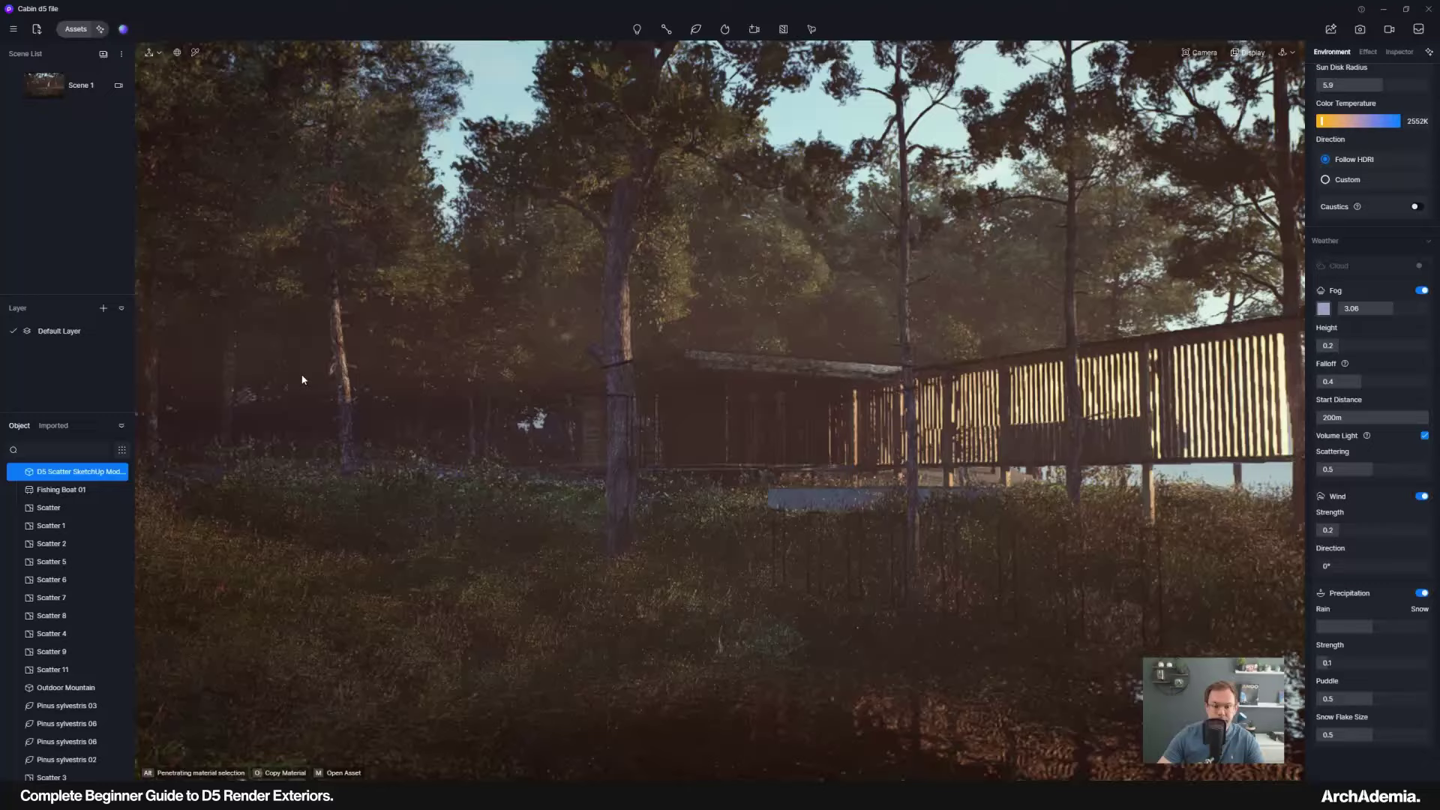
Recall Scene 1, rotate the Sunset Glow 03 sky to 291.7° and update the scene.
{"action": "mouse_move", "coordinate": [21, 84]}
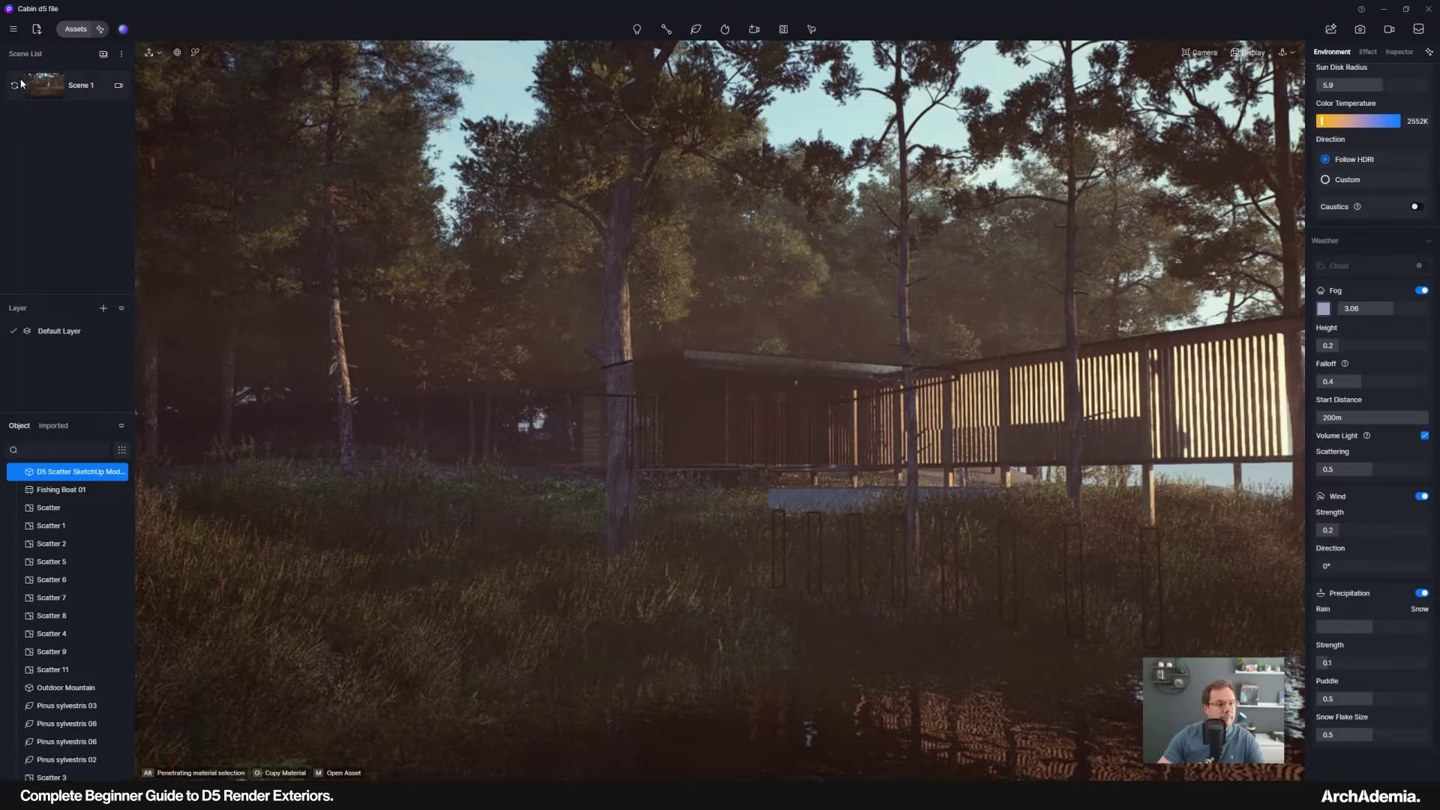
{"action": "left_click", "coordinate": [81, 85]}
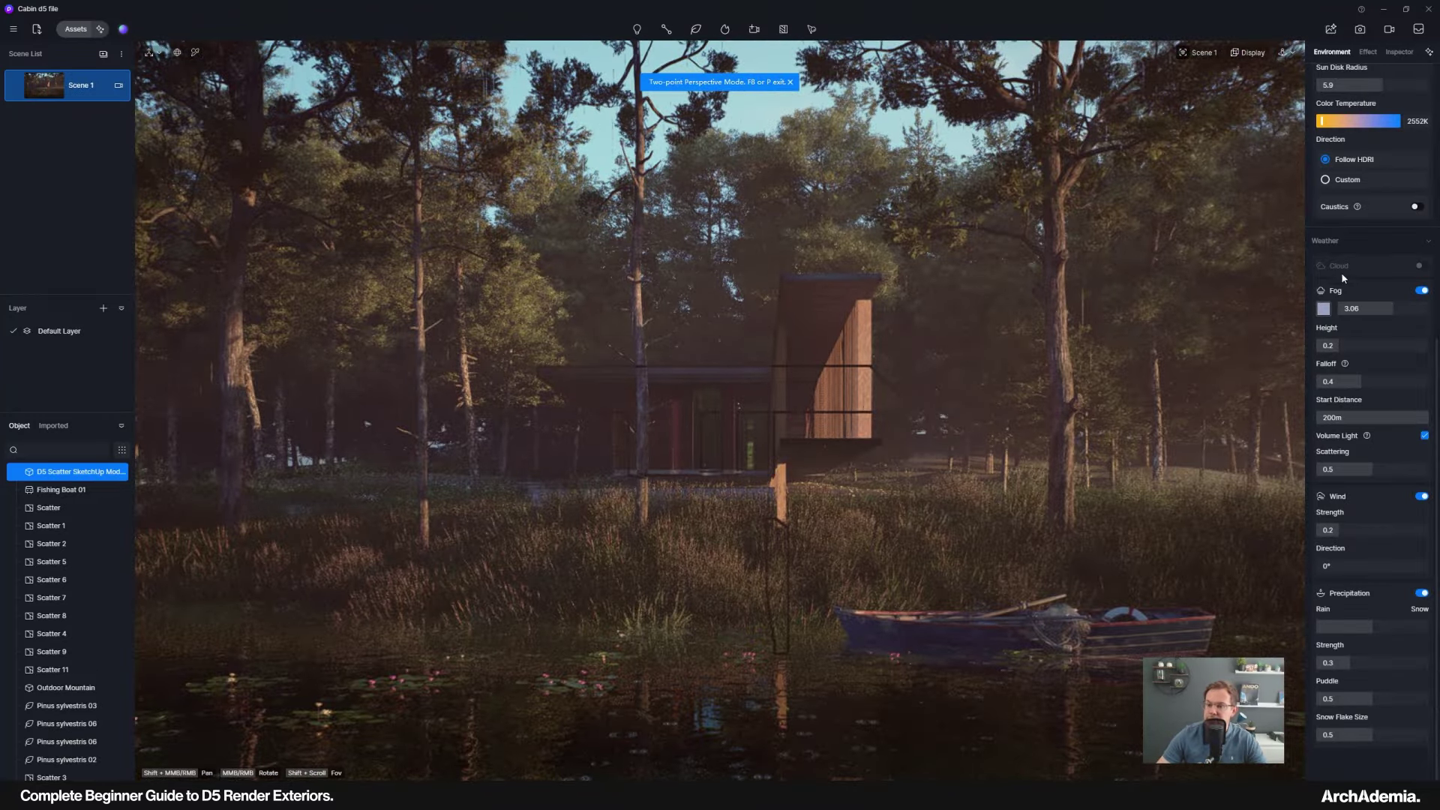
{"action": "scroll", "coordinate": [1361, 279], "scroll_direction": "up", "scroll_amount": 5}
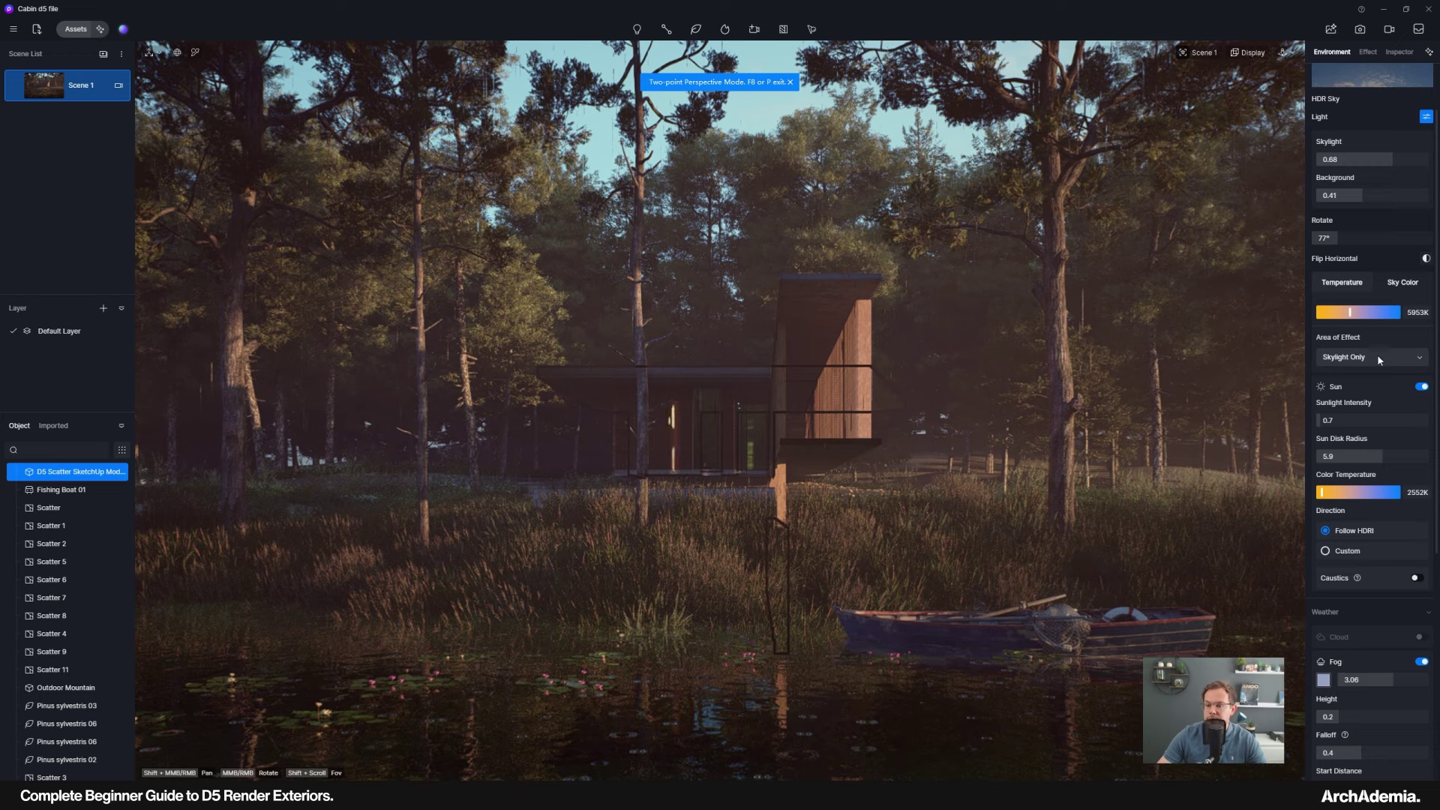
{"action": "scroll", "coordinate": [1378, 354], "scroll_direction": "up", "scroll_amount": 1}
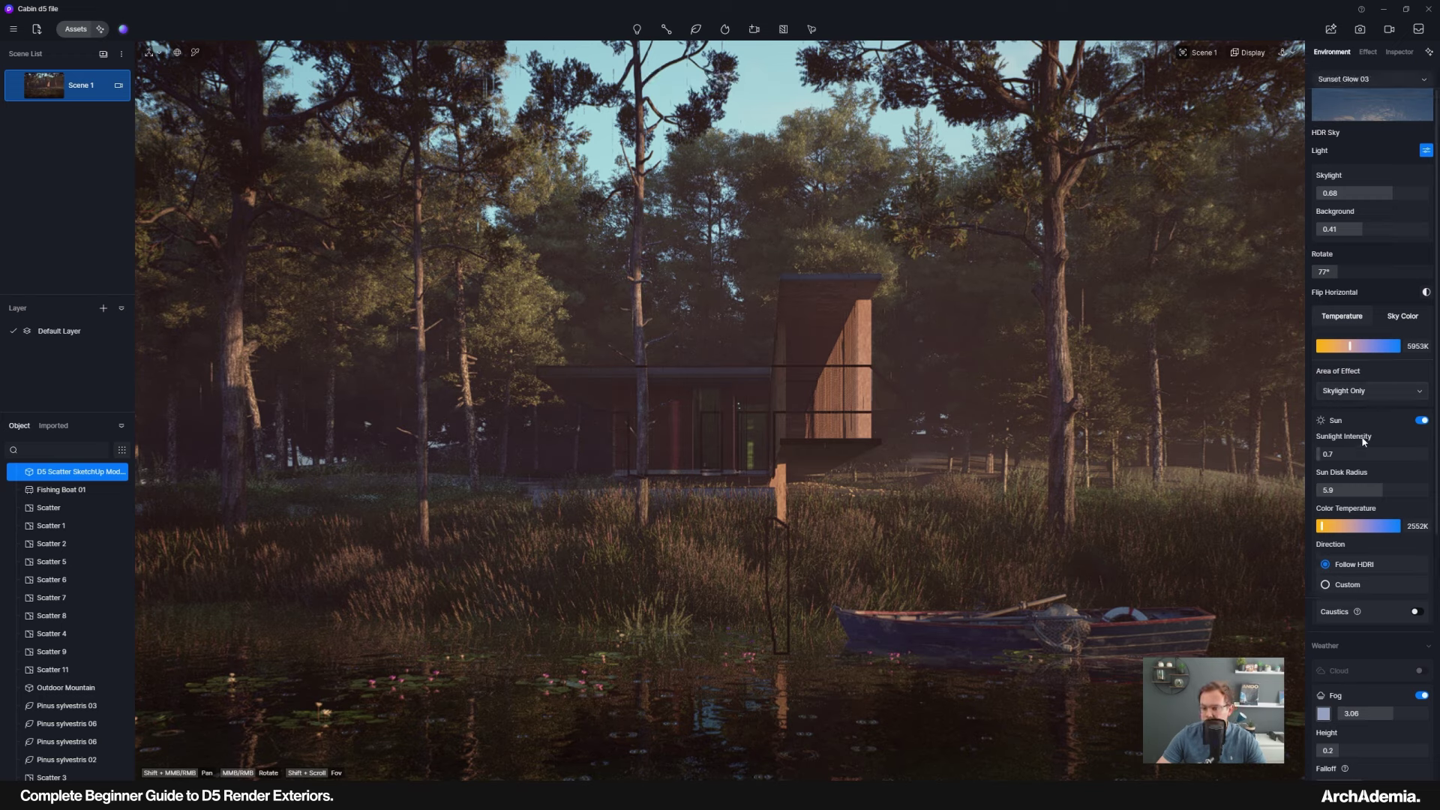
{"action": "scroll", "coordinate": [1364, 441], "scroll_direction": "up", "scroll_amount": 1}
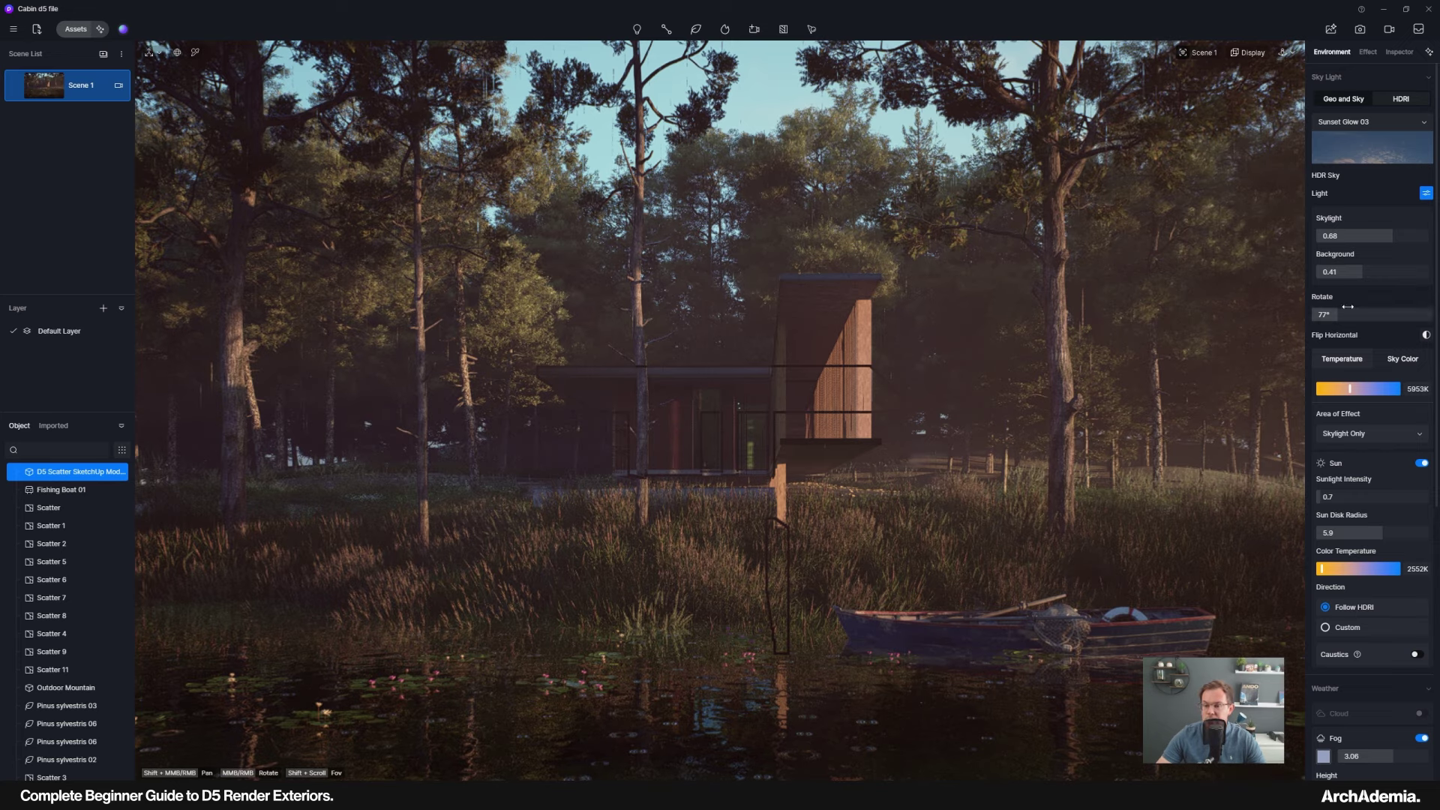
{"action": "left_click_drag", "start_coordinate": [1339, 316], "coordinate": [1409, 318]}
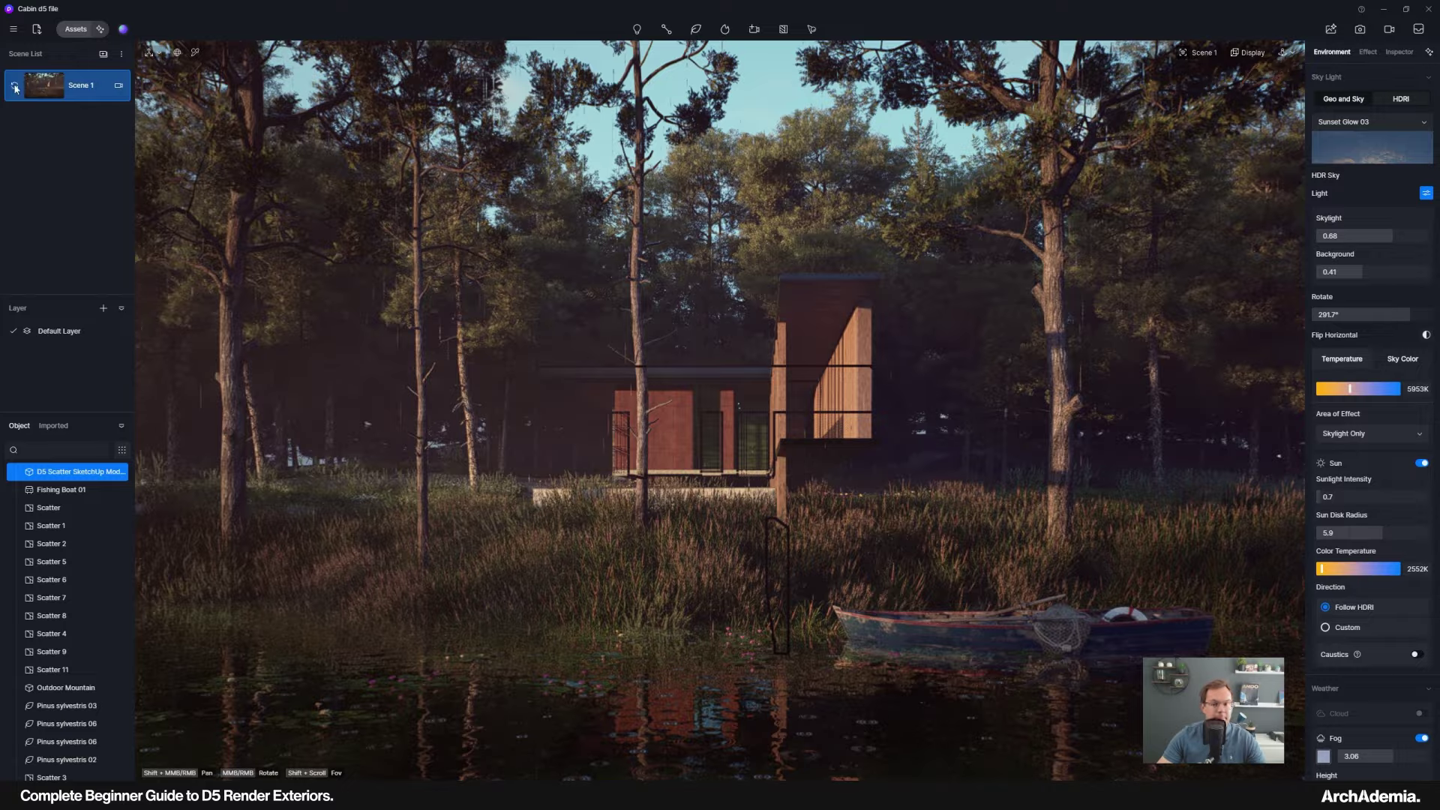
Switch the camera from two-point perspective to standard perspective view.
{"action": "middle_click_drag", "start_coordinate": [681, 508], "coordinate": [225, 480]}
{"action": "scroll", "coordinate": [652, 429], "scroll_direction": "up", "scroll_amount": 3}
{"action": "middle_click_drag", "start_coordinate": [700, 458], "coordinate": [593, 480]}
{"action": "right_click_drag", "start_coordinate": [594, 480], "coordinate": [667, 493]}
{"action": "left_click", "coordinate": [1211, 60]}
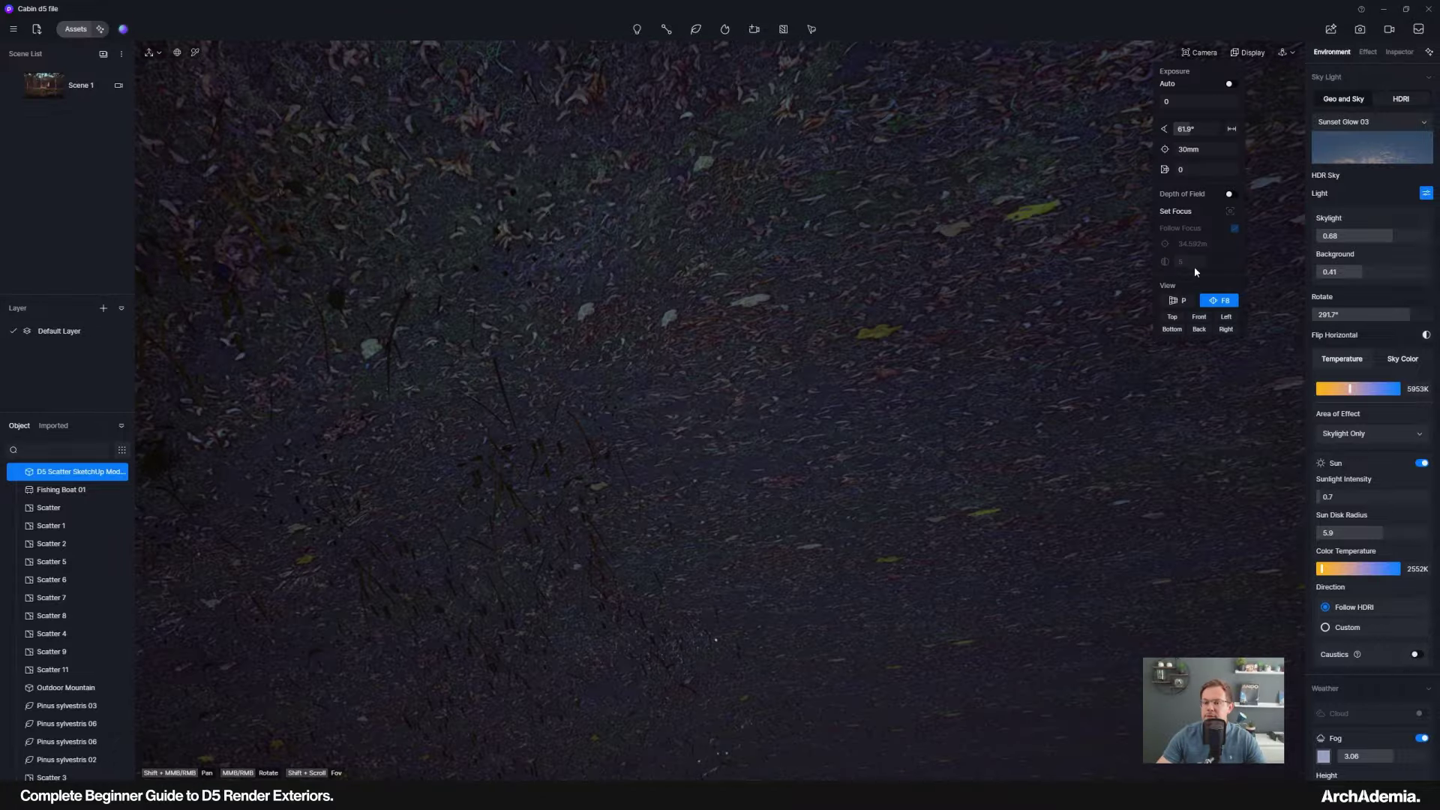
{"action": "left_click", "coordinate": [1167, 303]}
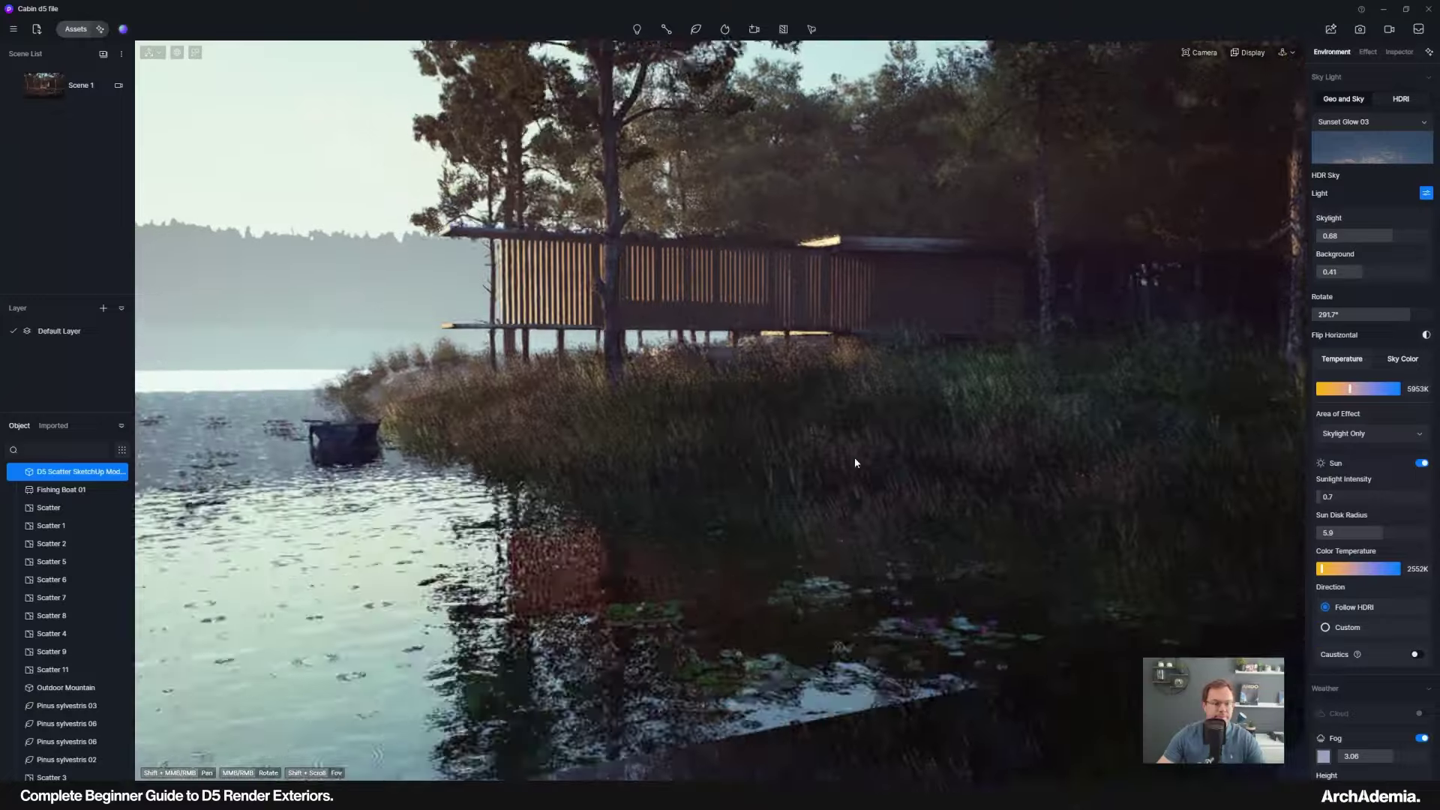
Examine the lakeside of the cabin and look along the timber-slatted walkway for a possible camera view.
{"action": "right_click_drag", "start_coordinate": [855, 463], "coordinate": [360, 442]}
{"action": "scroll", "coordinate": [945, 264], "scroll_direction": "up", "scroll_amount": 5}
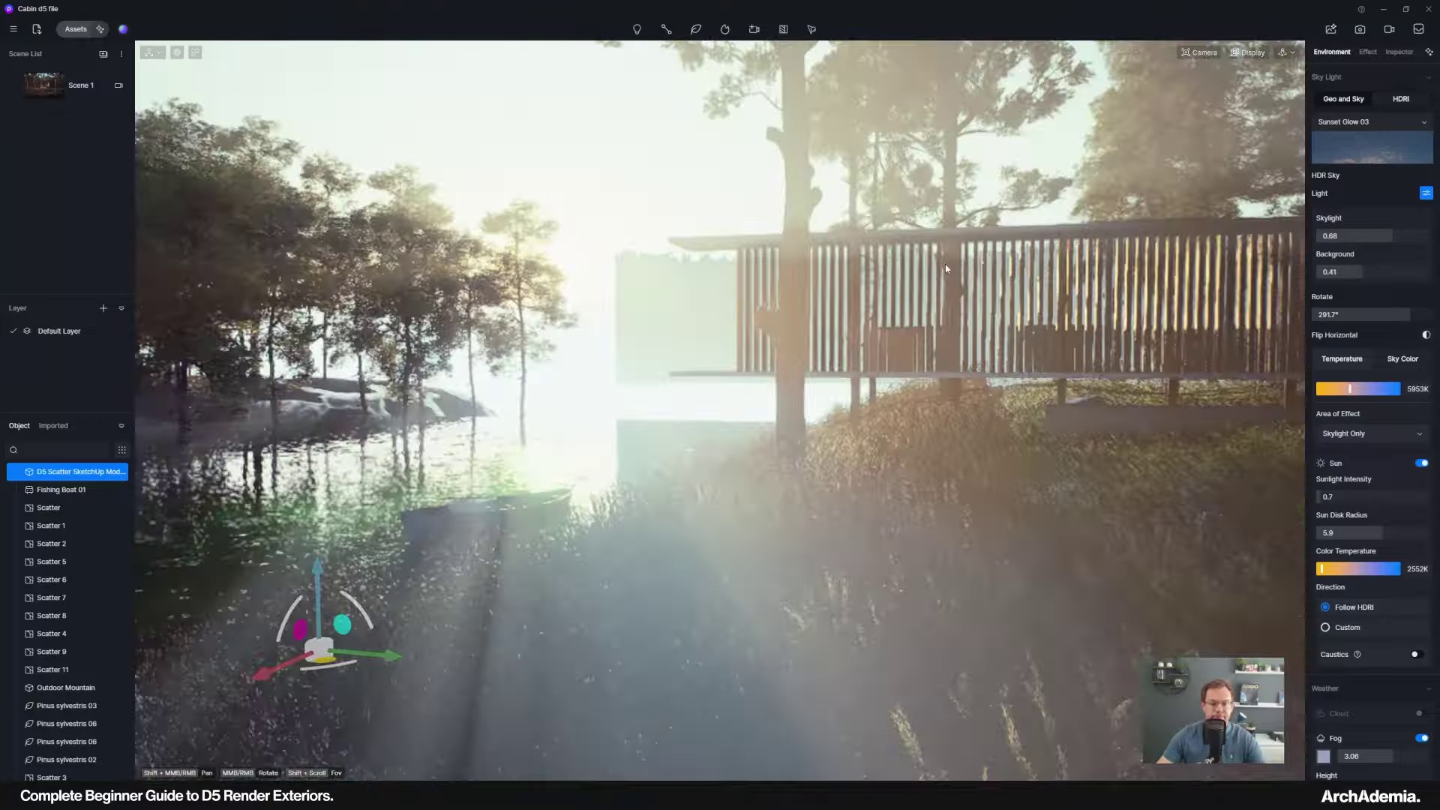
{"action": "mouse_move", "coordinate": [853, 315]}
{"action": "middle_mouse_down"}
{"action": "mouse_move", "coordinate": [466, 259]}
{"action": "mouse_move", "coordinate": [599, 244]}
{"action": "mouse_move", "coordinate": [679, 264]}
{"action": "middle_mouse_up"}
{"action": "middle_click_drag", "start_coordinate": [906, 341], "coordinate": [529, 360]}
{"action": "middle_click_drag", "start_coordinate": [843, 394], "coordinate": [345, 448], "text": "shift"}
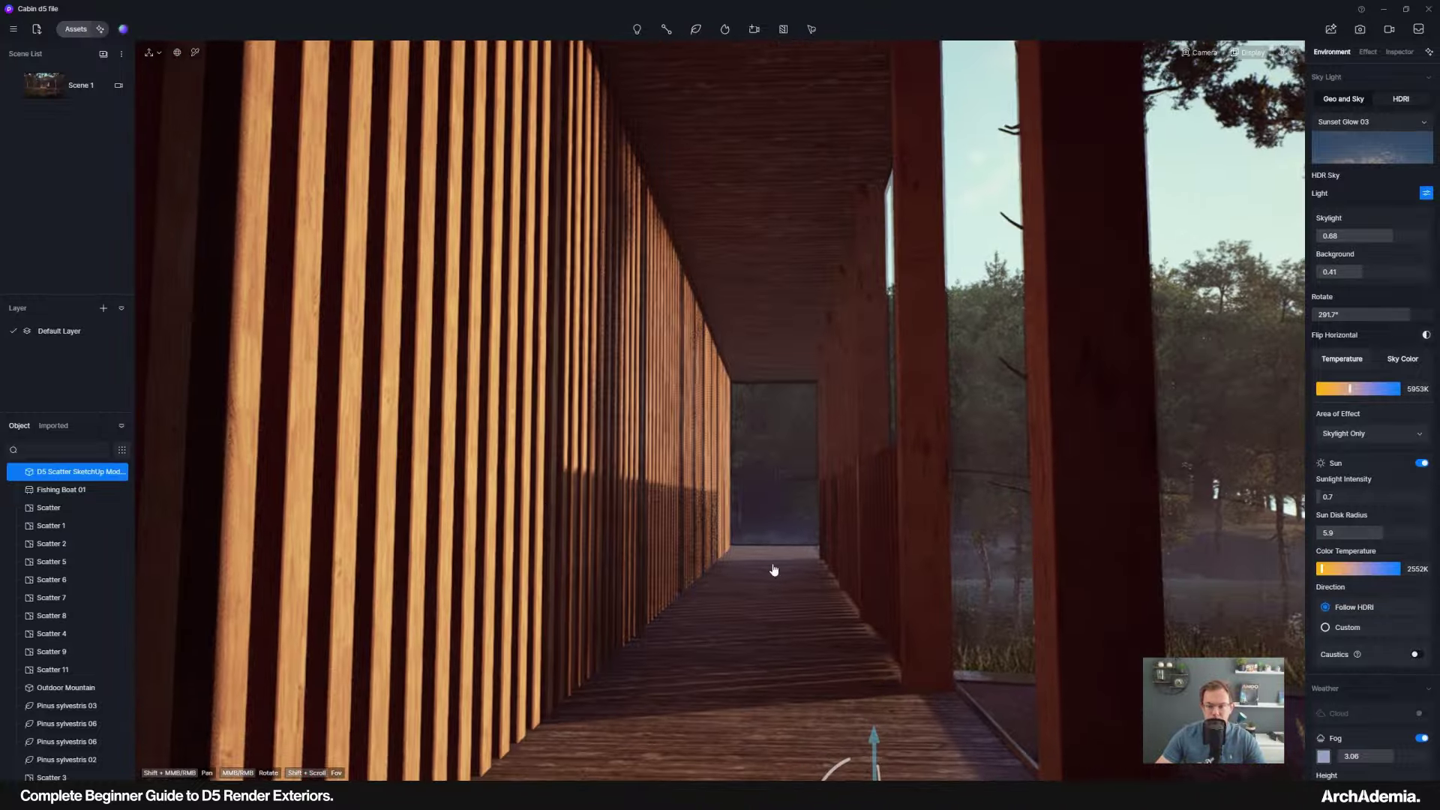
{"action": "middle_click_drag", "start_coordinate": [775, 572], "coordinate": [784, 555], "text": "shift"}
{"action": "right_click_drag", "start_coordinate": [785, 555], "coordinate": [795, 565]}
{"action": "scroll", "coordinate": [795, 561], "scroll_direction": "up", "scroll_amount": 2}
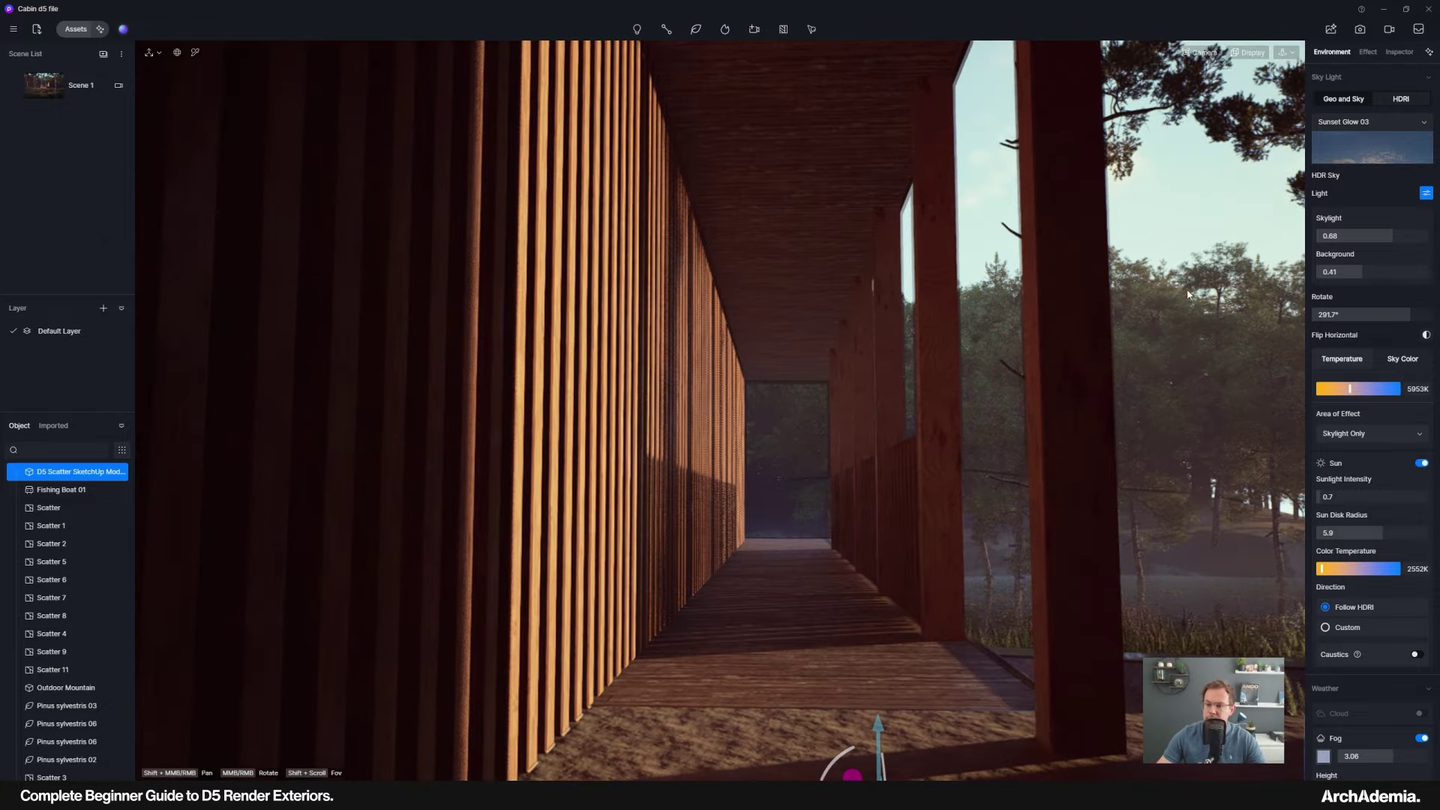
Try the Sunset Glow 03 sky rotated to 330° while viewing the walkway and slatted facade.
{"action": "mouse_move", "coordinate": [1401, 315]}
{"action": "left_mouse_down"}
{"action": "mouse_move", "coordinate": [1322, 314]}
{"action": "mouse_move", "coordinate": [1425, 320]}
{"action": "left_mouse_up"}
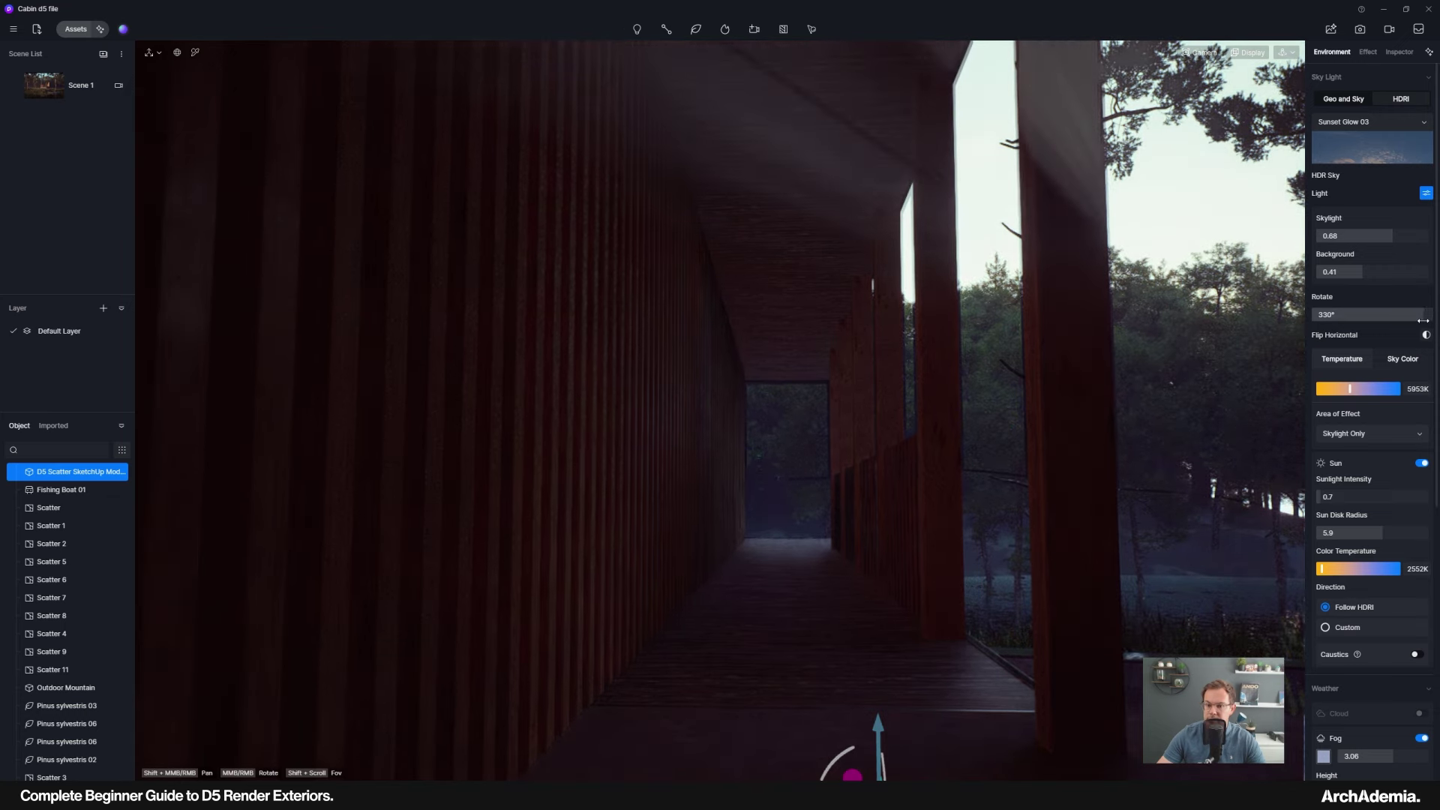
{"action": "scroll", "coordinate": [866, 510], "scroll_direction": "down", "scroll_amount": 2}
{"action": "scroll", "coordinate": [826, 516], "scroll_direction": "down", "scroll_amount": 2}
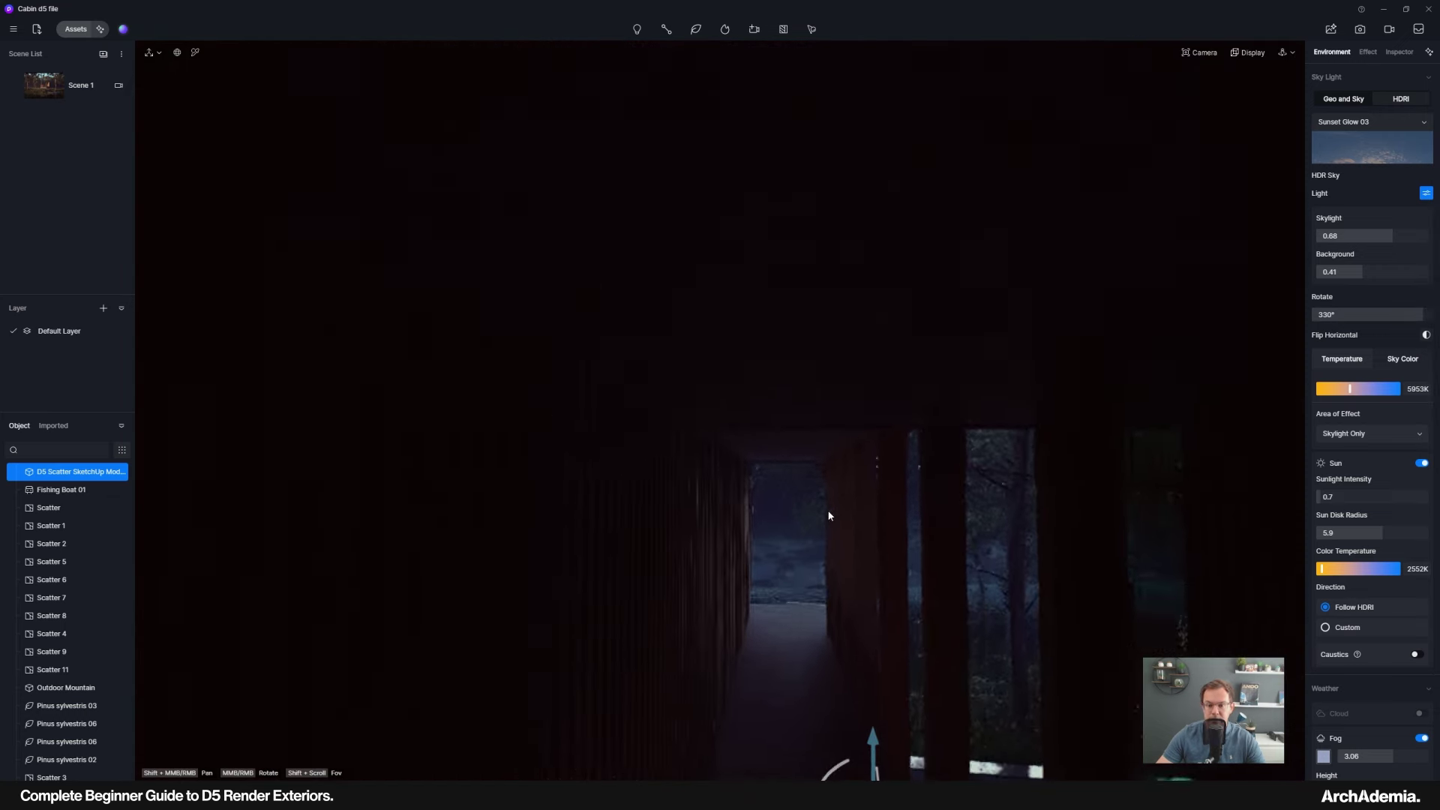
{"action": "scroll", "coordinate": [829, 507], "scroll_direction": "up", "scroll_amount": 2}
{"action": "key", "text": "q"}
{"action": "key", "text": "d"}
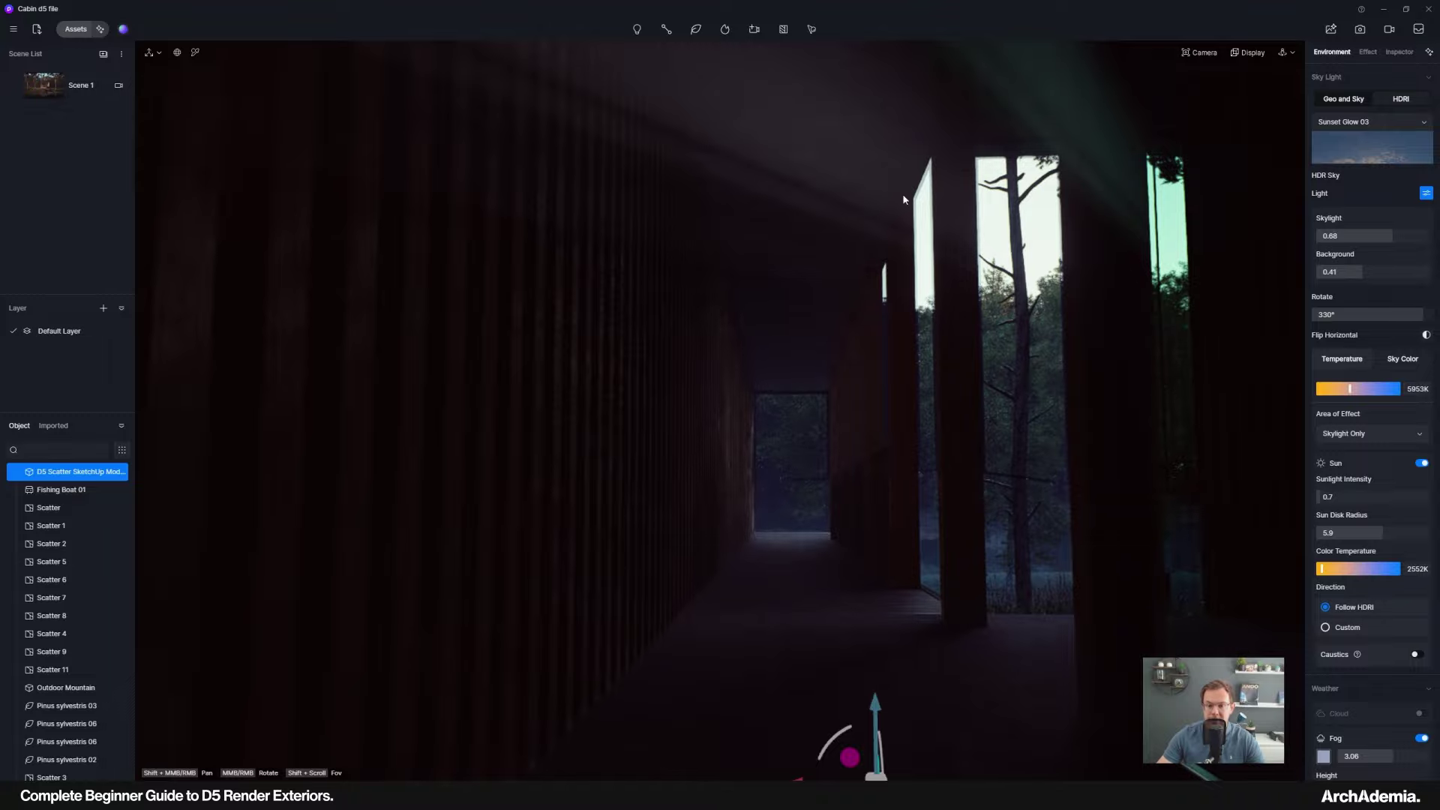
{"action": "middle_click_drag", "start_coordinate": [894, 373], "coordinate": [1128, 381]}
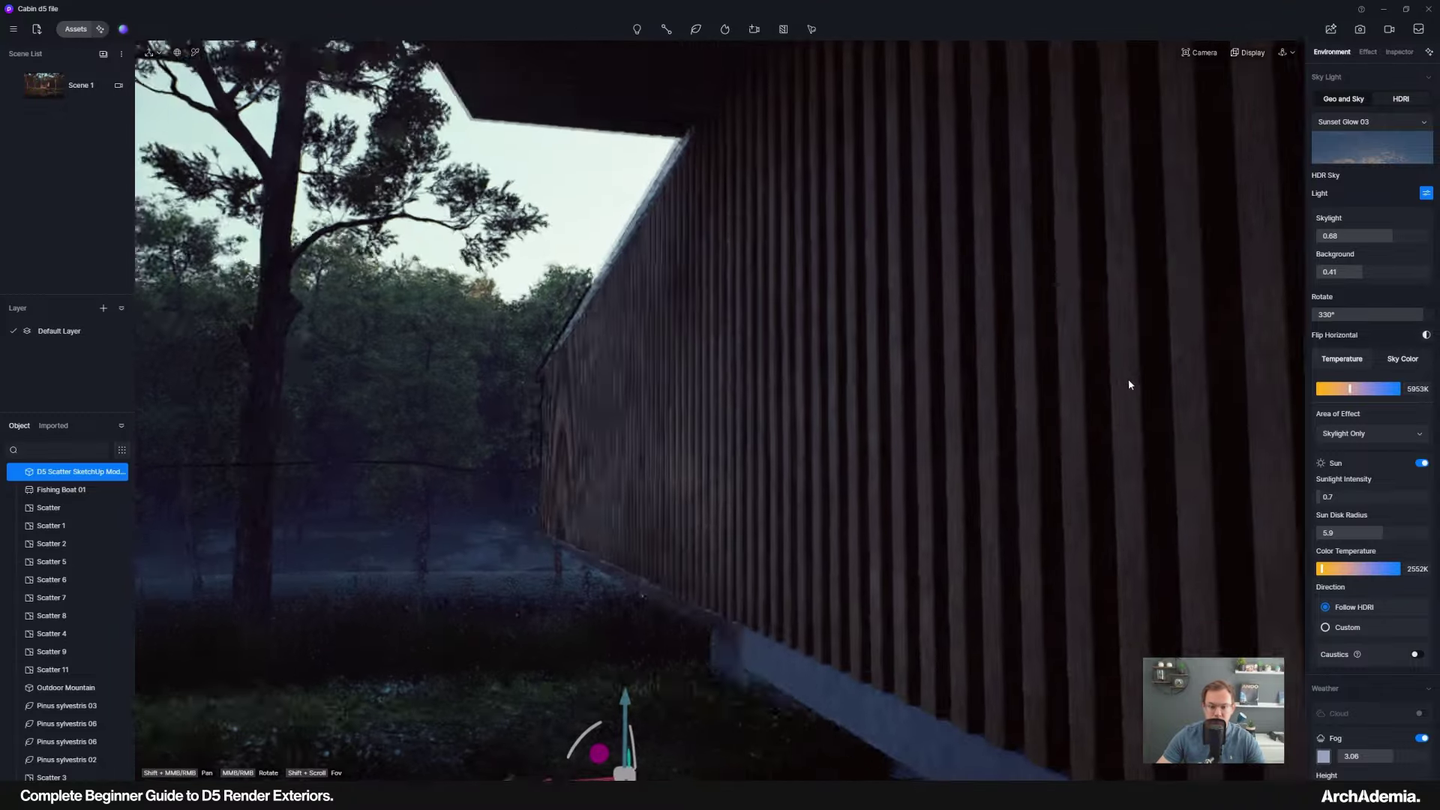
Examine the cabin's slatted side from above, the lake and the trees on the far shore.
{"action": "scroll", "coordinate": [776, 461], "scroll_direction": "down", "scroll_amount": 10}
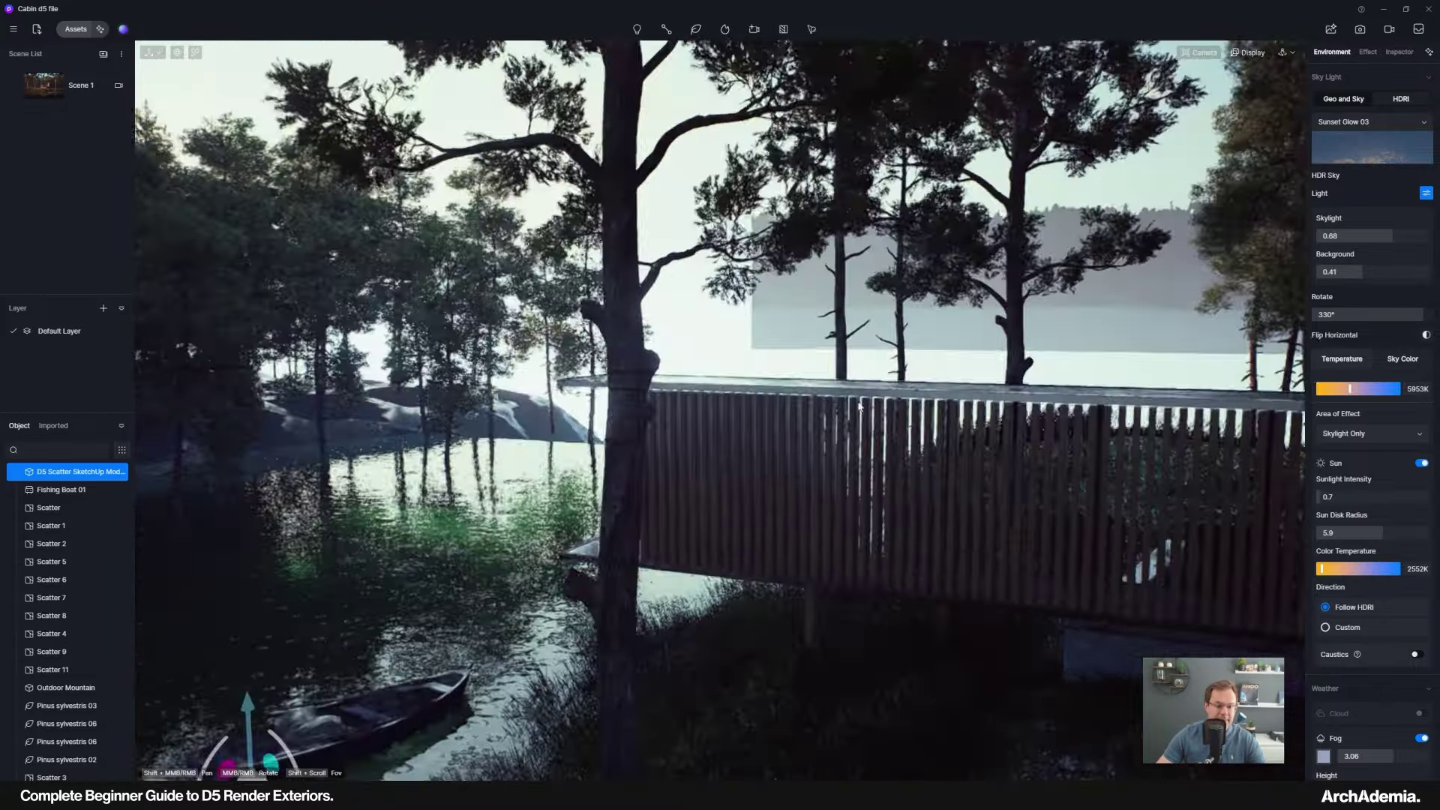
{"action": "middle_click_drag", "start_coordinate": [860, 407], "coordinate": [682, 447]}
{"action": "scroll", "coordinate": [618, 505], "scroll_direction": "up", "scroll_amount": 6}
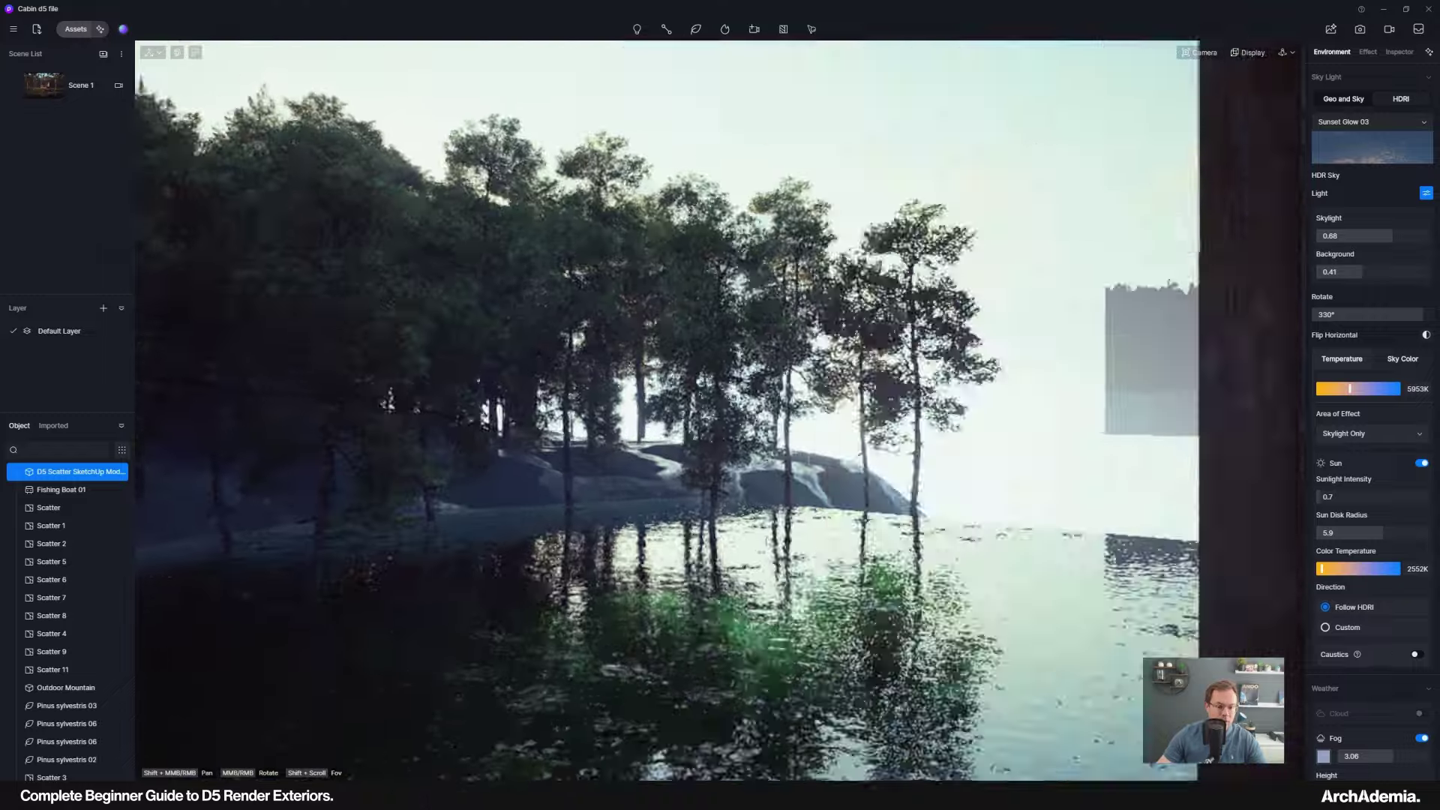
{"action": "middle_click_drag", "start_coordinate": [618, 504], "coordinate": [1192, 547]}
{"action": "scroll", "coordinate": [1193, 547], "scroll_direction": "up", "scroll_amount": 3}
{"action": "scroll", "coordinate": [1192, 547], "scroll_direction": "down", "scroll_amount": 3}
{"action": "middle_click_drag", "start_coordinate": [1012, 528], "coordinate": [395, 540]}
{"action": "right_click_drag", "start_coordinate": [396, 539], "coordinate": [721, 515]}
Recall Scene 1, switch to perspective view and frame the cabin, low wall and boat from an elevated angle.
{"action": "left_click", "coordinate": [67, 93]}
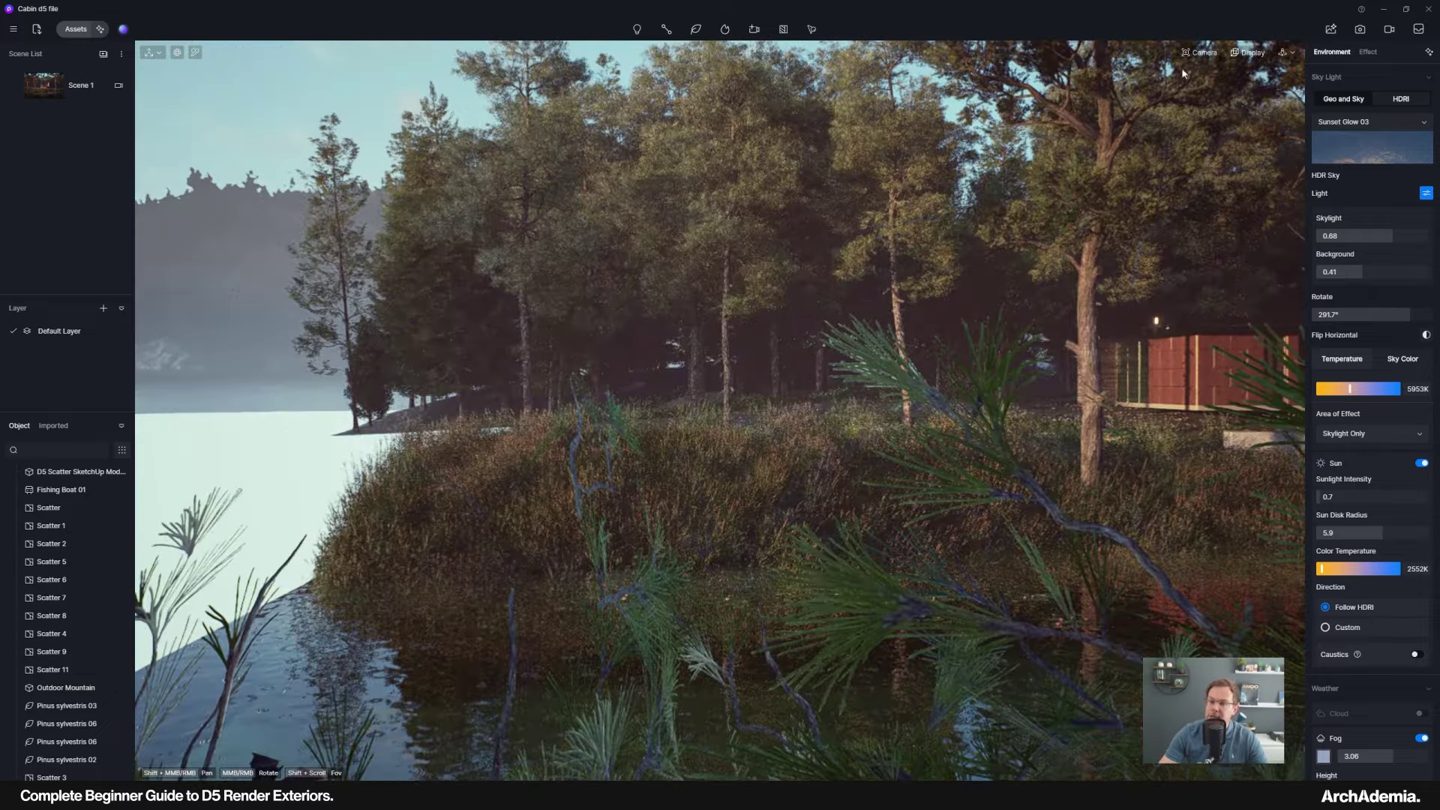
{"action": "left_click", "coordinate": [1179, 300]}
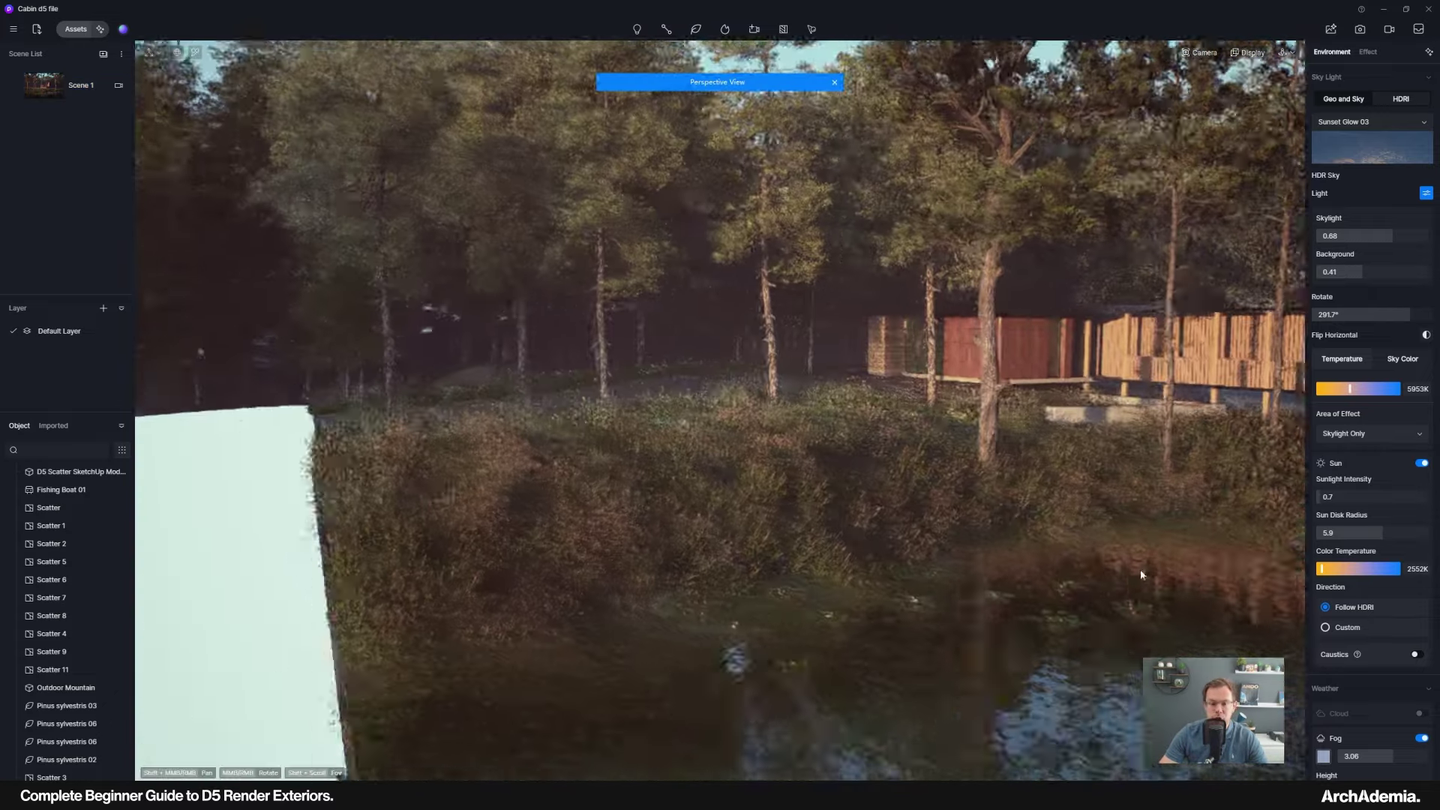
{"action": "scroll", "coordinate": [813, 403], "scroll_direction": "down", "scroll_amount": 5}
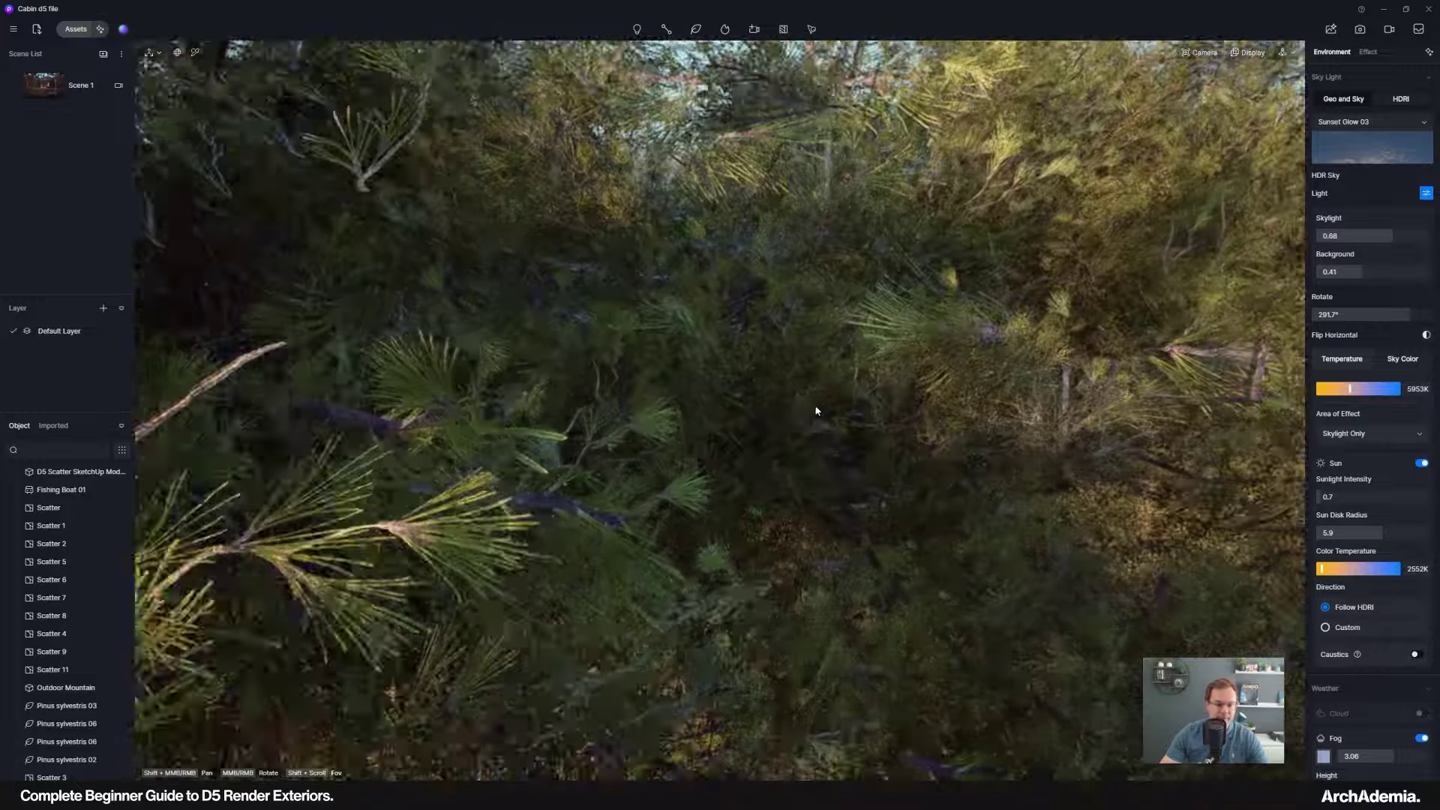
{"action": "middle_click_drag", "start_coordinate": [818, 411], "coordinate": [1056, 490], "text": "shift"}
{"action": "scroll", "coordinate": [1023, 511], "scroll_direction": "down", "scroll_amount": 8}
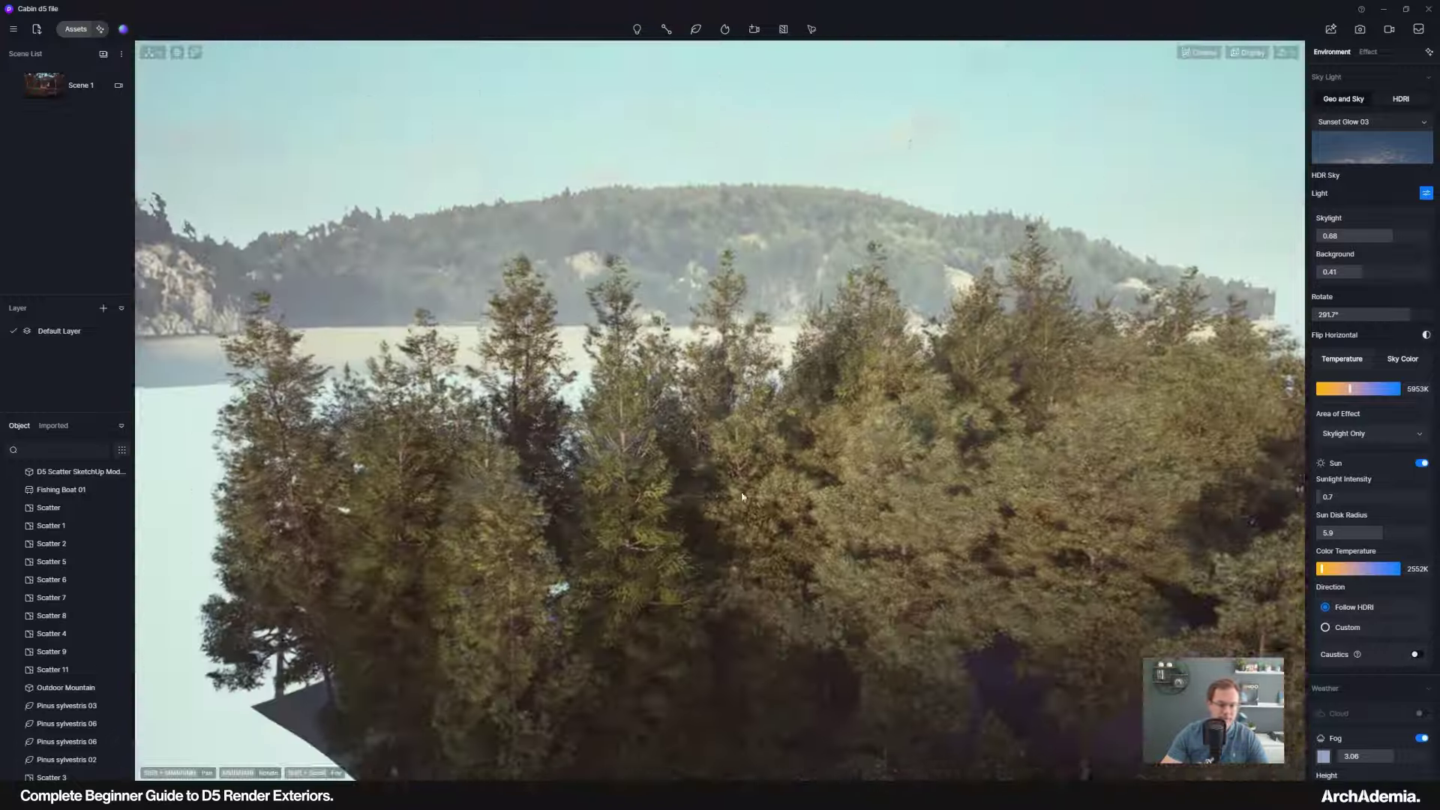
{"action": "middle_click_drag", "start_coordinate": [1023, 510], "coordinate": [548, 394]}
{"action": "scroll", "coordinate": [548, 395], "scroll_direction": "up", "scroll_amount": 6}
{"action": "middle_click_drag", "start_coordinate": [631, 419], "coordinate": [1253, 86]}
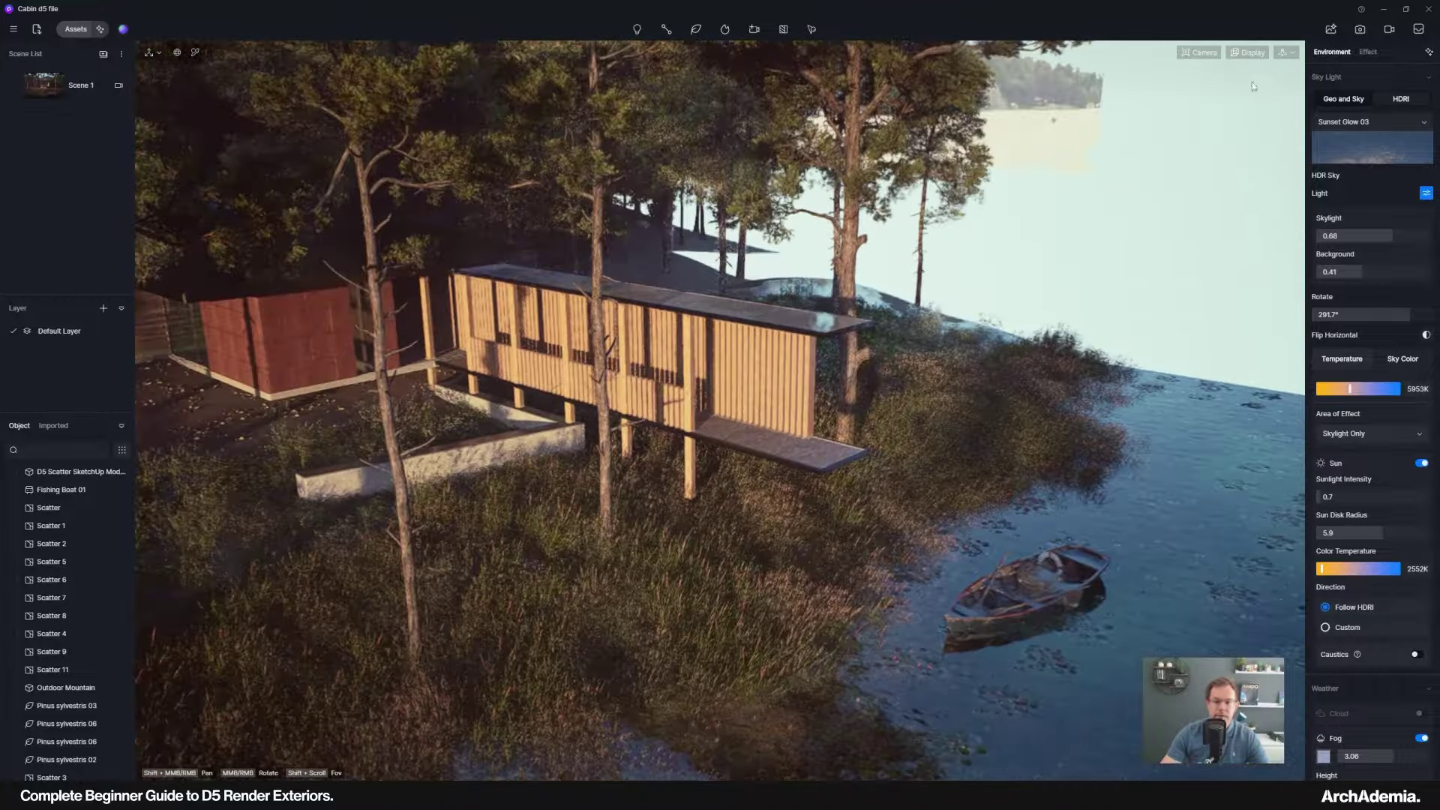
Set the camera's focal length to 18 mm.
{"action": "left_click", "coordinate": [1202, 52]}
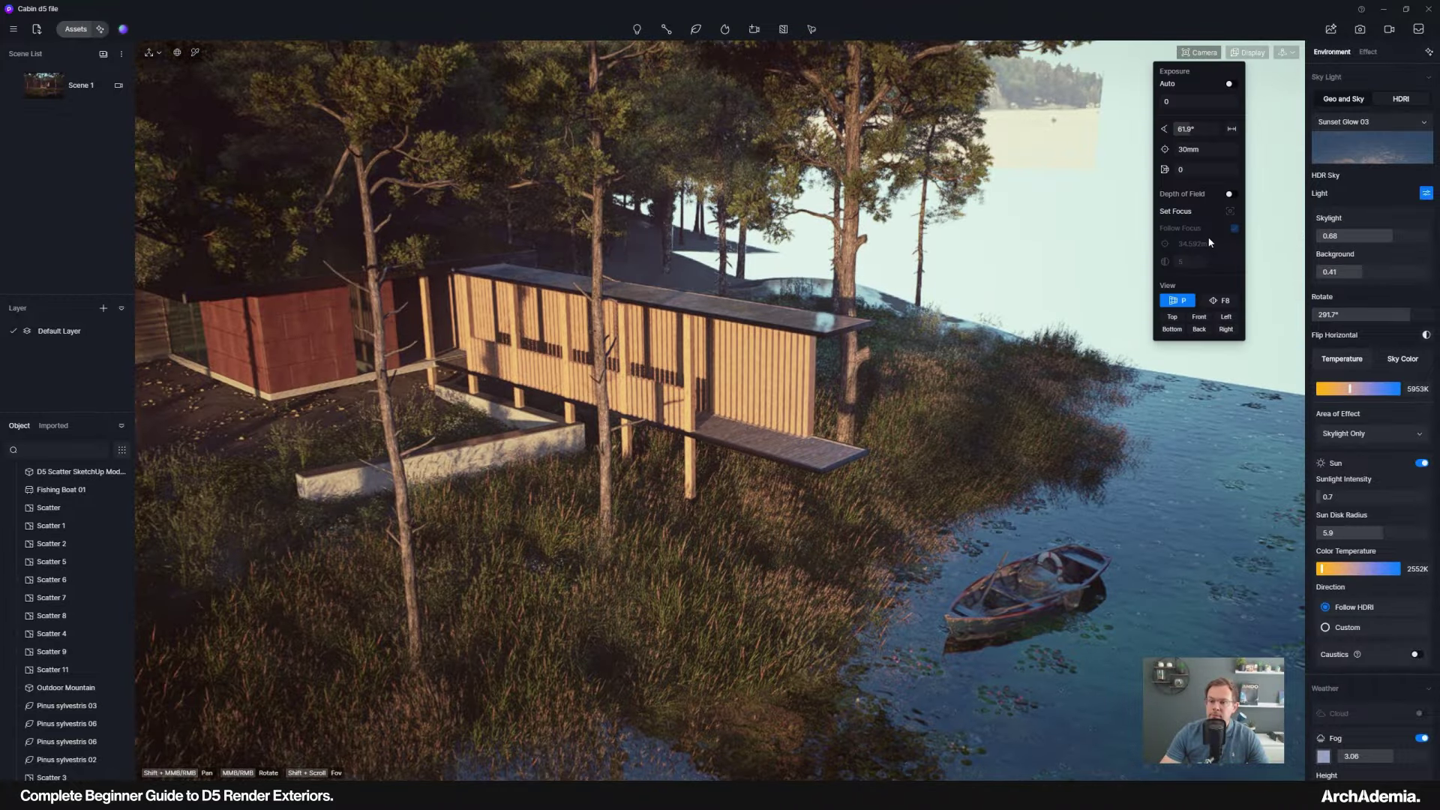
{"action": "left_click", "coordinate": [1207, 150]}
{"action": "type", "text": "18"}
{"action": "key", "text": "Return"}
Move the camera inside the cabin, frame the glazed corridor and timber wall, and save the view as a new scene.
{"action": "middle_click_drag", "start_coordinate": [692, 409], "coordinate": [927, 420]}
{"action": "scroll", "coordinate": [584, 356], "scroll_direction": "up", "scroll_amount": 5}
{"action": "scroll", "coordinate": [585, 355], "scroll_direction": "up", "scroll_amount": 10}
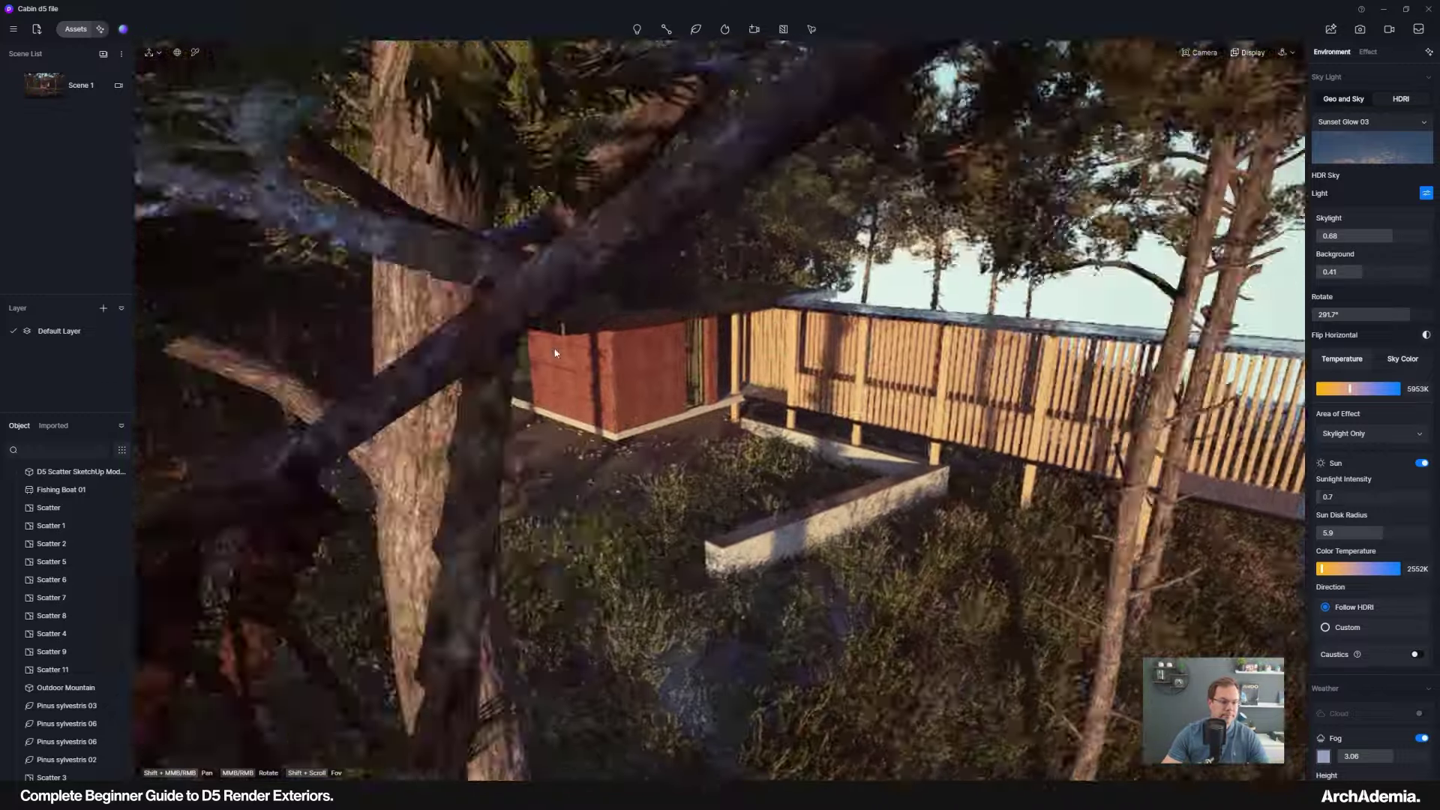
{"action": "scroll", "coordinate": [488, 351], "scroll_direction": "up", "scroll_amount": 10}
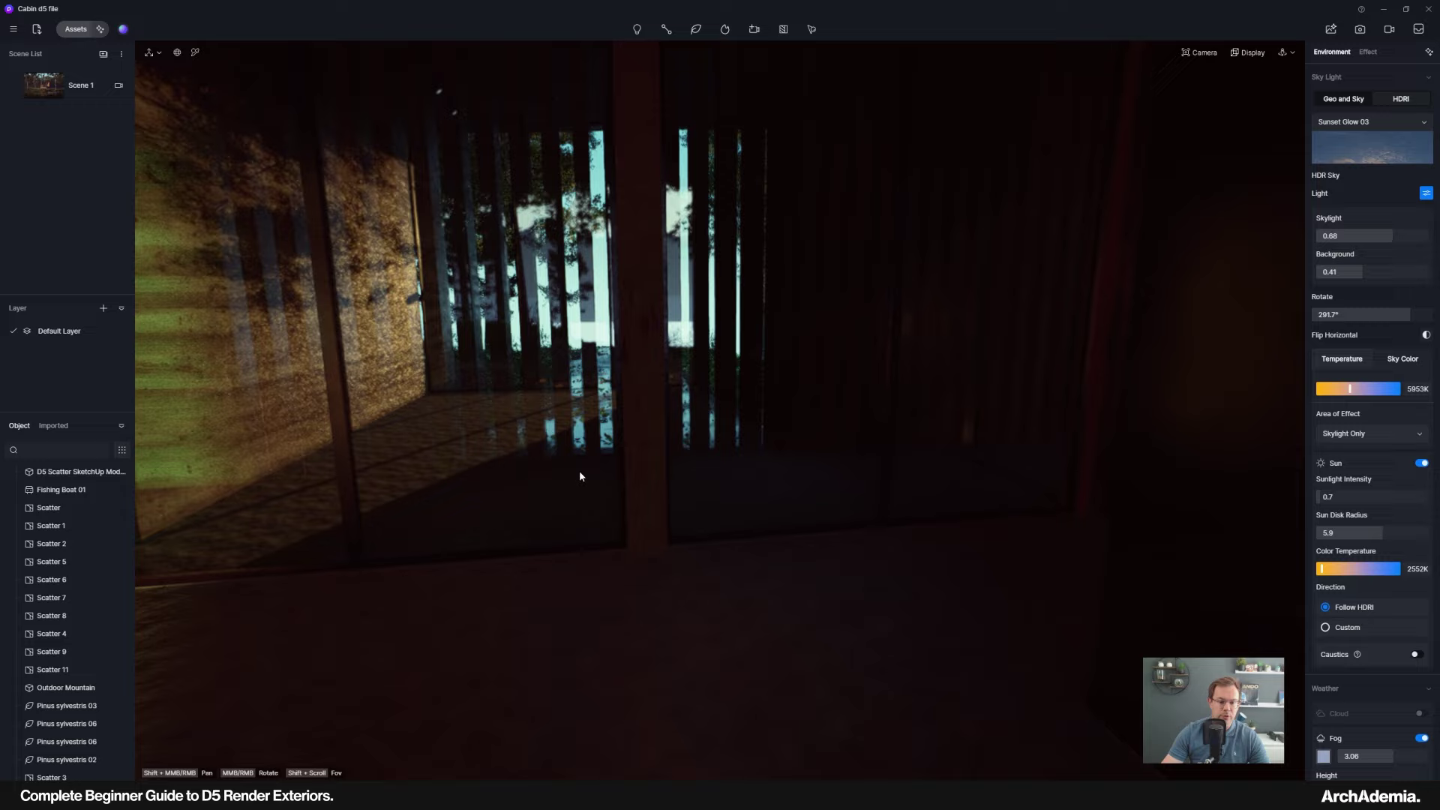
{"action": "middle_click_drag", "start_coordinate": [579, 476], "coordinate": [1115, 450]}
{"action": "scroll", "coordinate": [1114, 446], "scroll_direction": "up", "scroll_amount": 1}
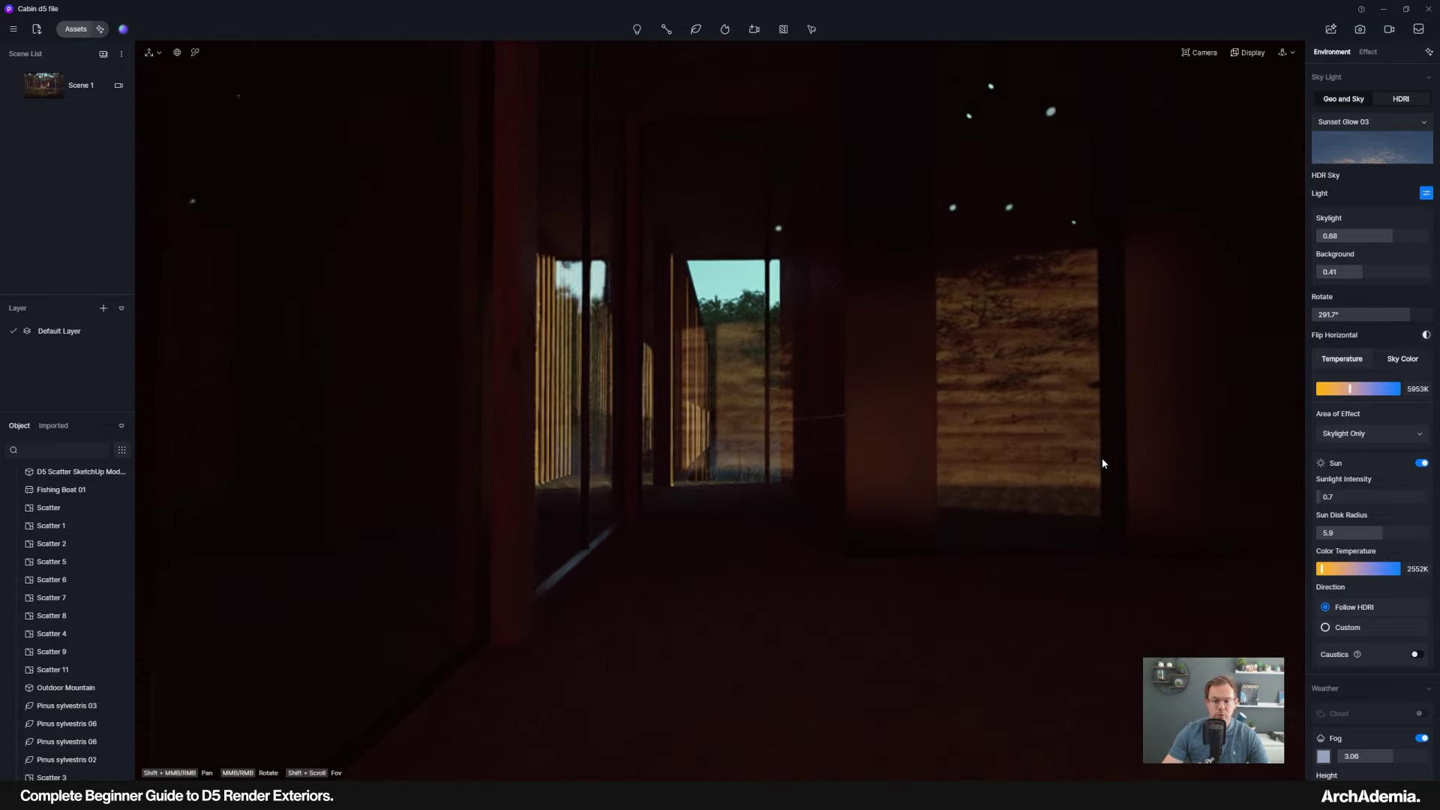
{"action": "middle_click_drag", "start_coordinate": [871, 528], "coordinate": [768, 572], "text": "shift"}
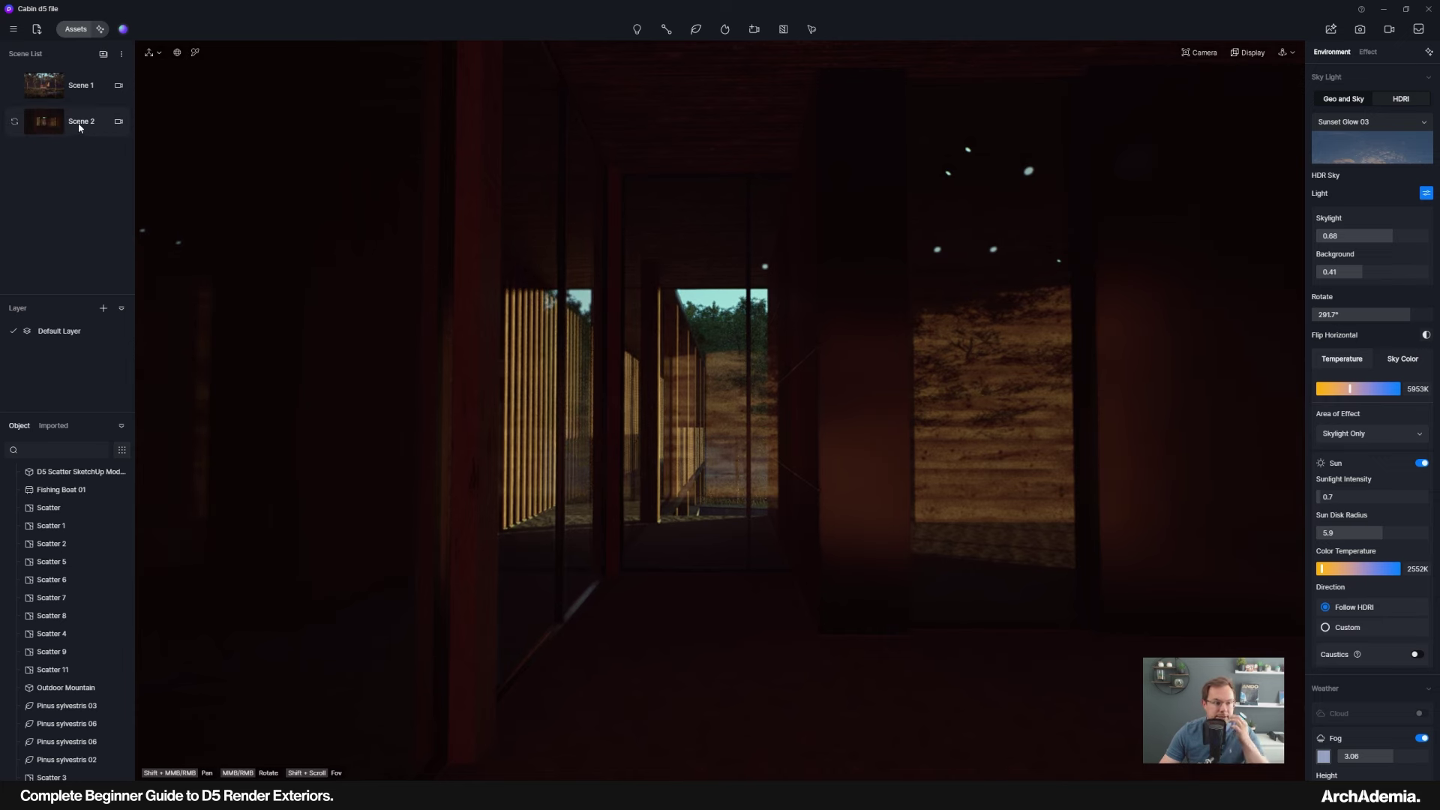
Select Scene 2, rotate the Sunset Glow 03 sky to 78.3° and update the scene.
{"action": "left_click", "coordinate": [78, 123]}
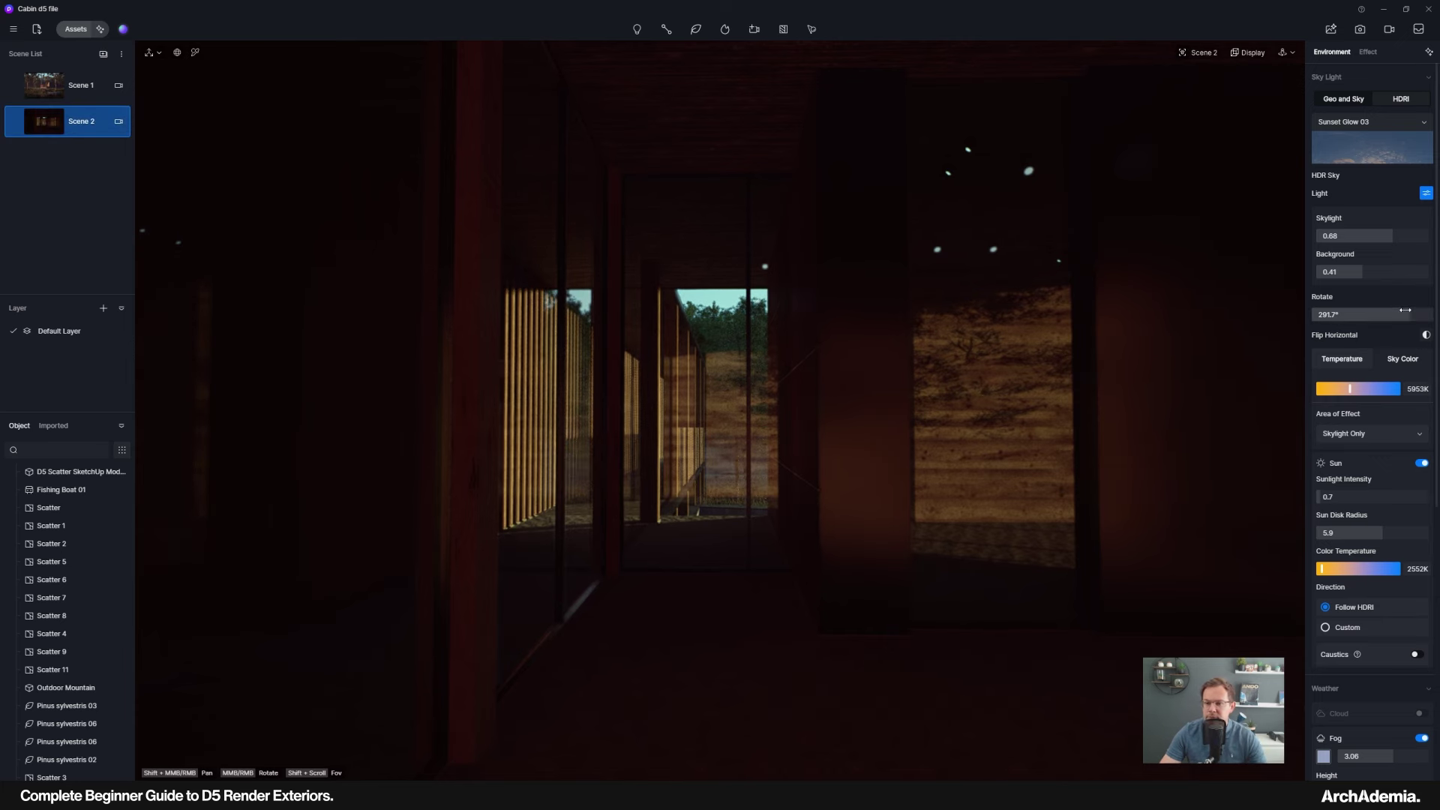
{"action": "left_click_drag", "start_coordinate": [1405, 309], "coordinate": [1332, 318]}
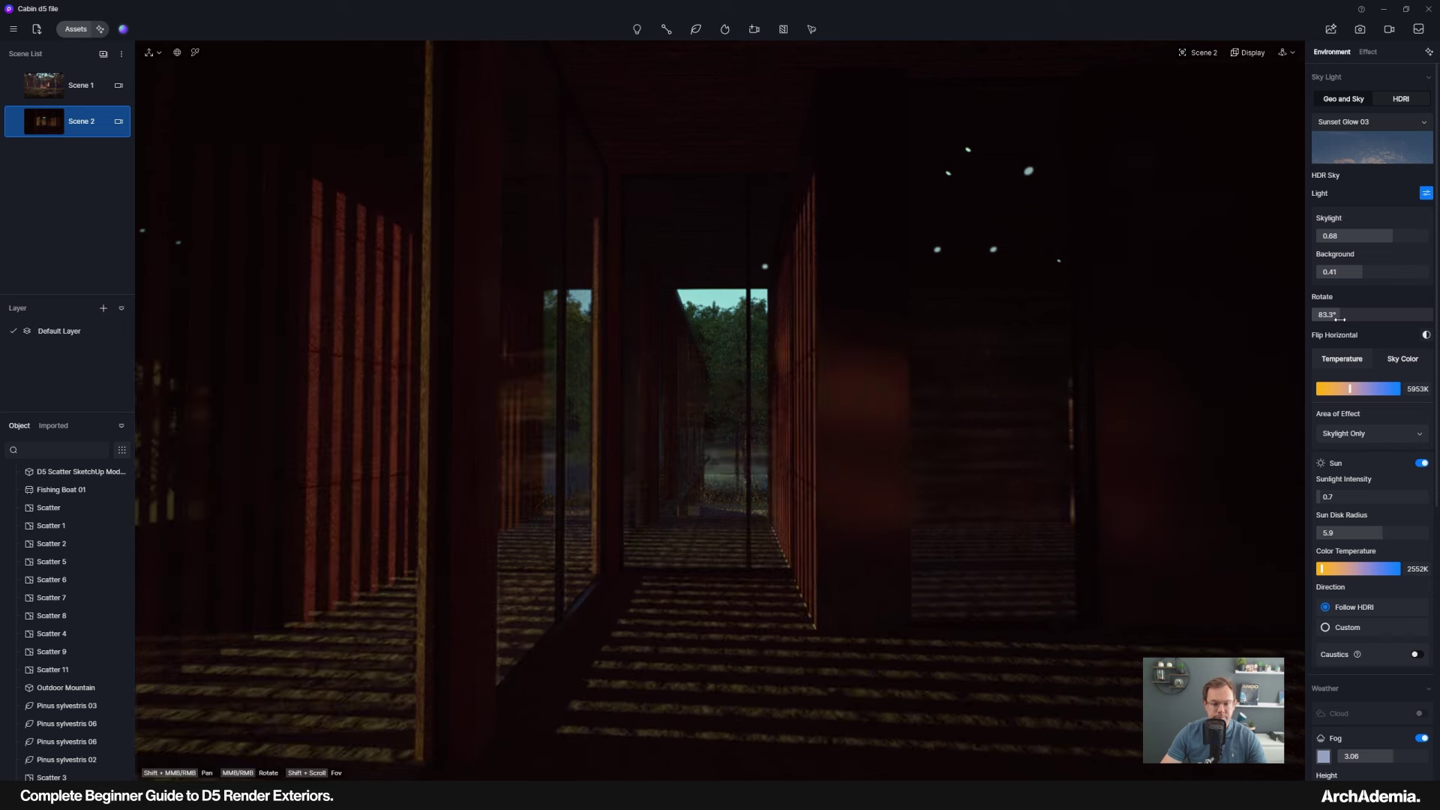
{"action": "mouse_move", "coordinate": [14, 131]}
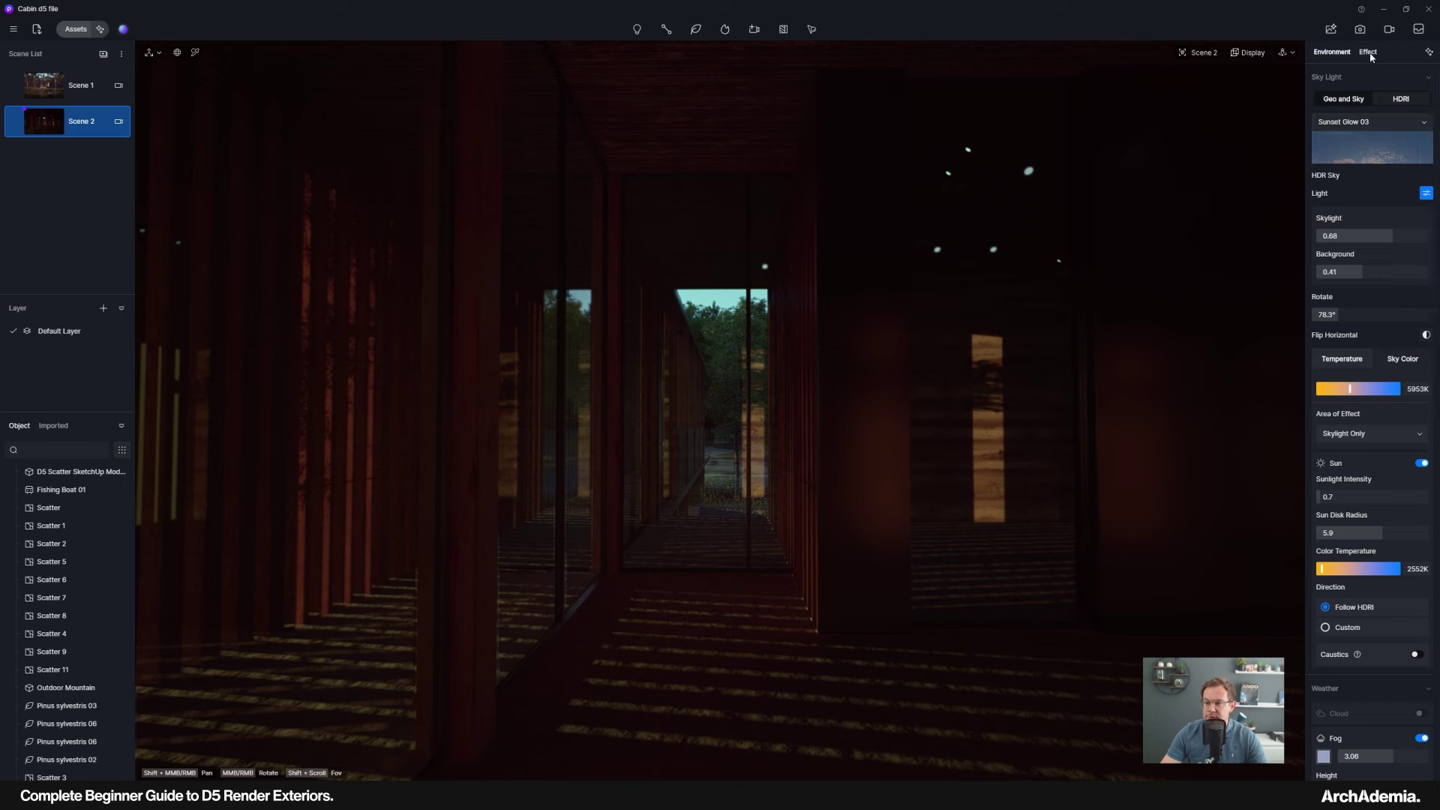
Set the post-processing exposure to 0.2 and update Scene 2.
{"action": "left_click", "coordinate": [1370, 53]}
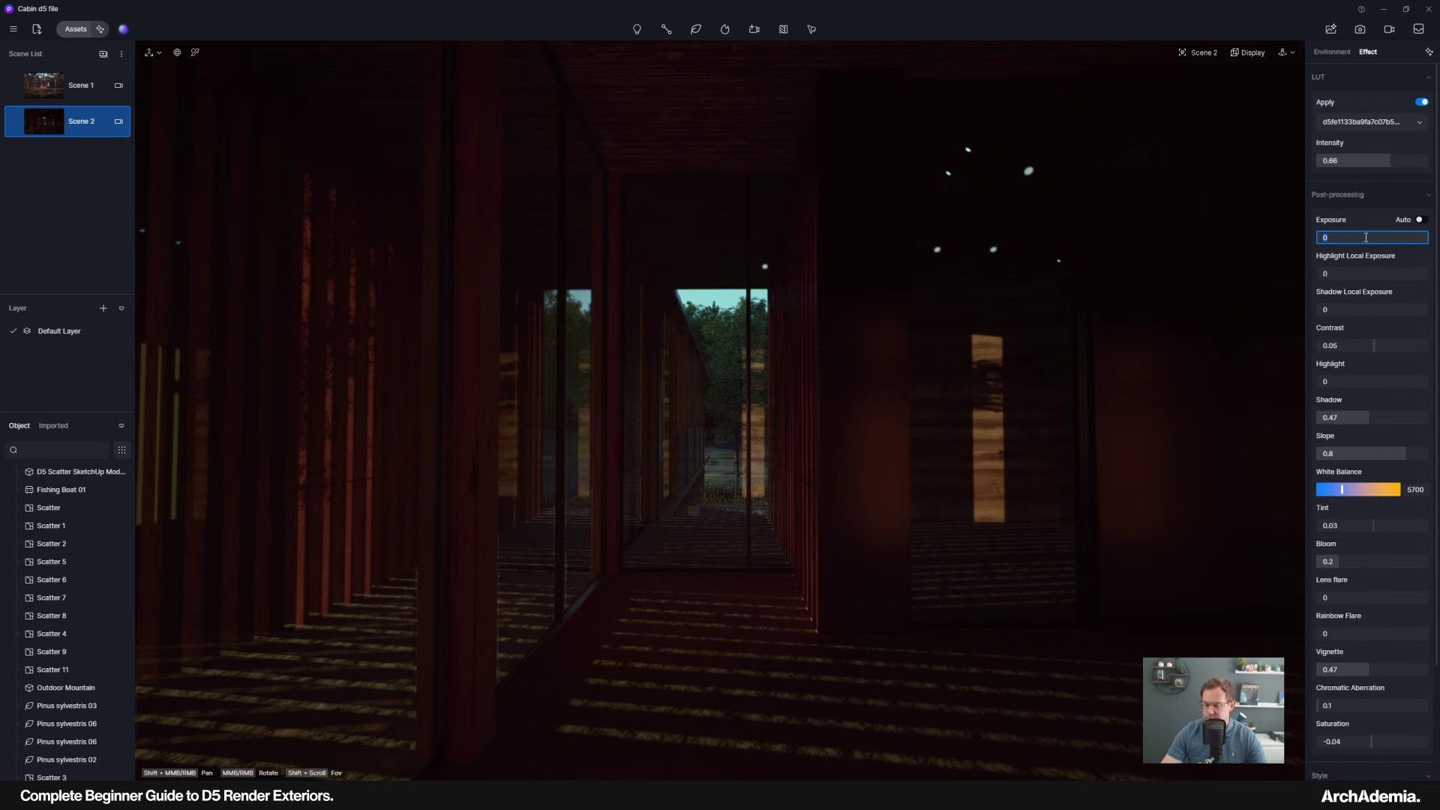
{"action": "left_click", "coordinate": [1366, 238]}
{"action": "type", "text": "1"}
{"action": "key", "text": "Return"}
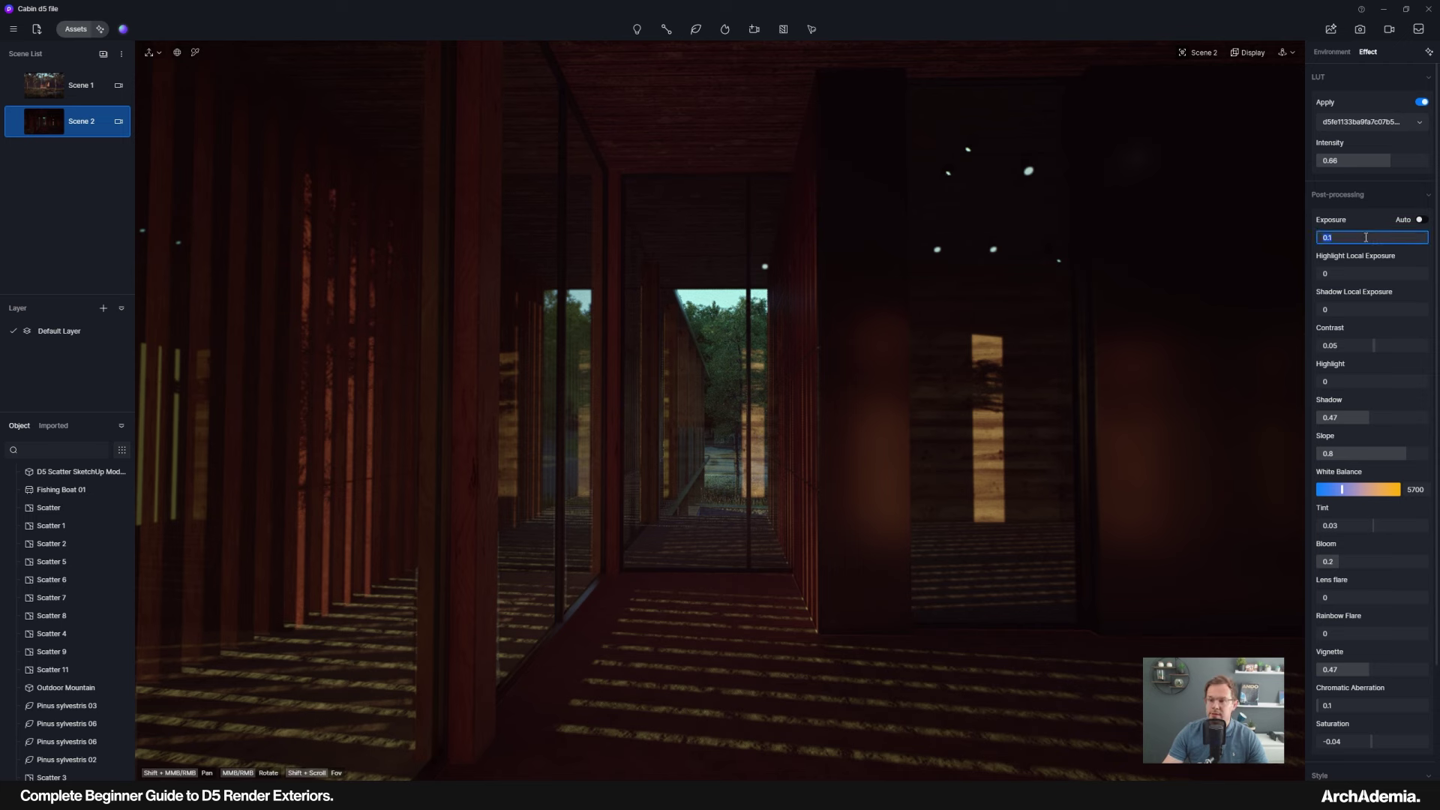
{"action": "type", "text": "0.2"}
{"action": "key", "text": "Return"}
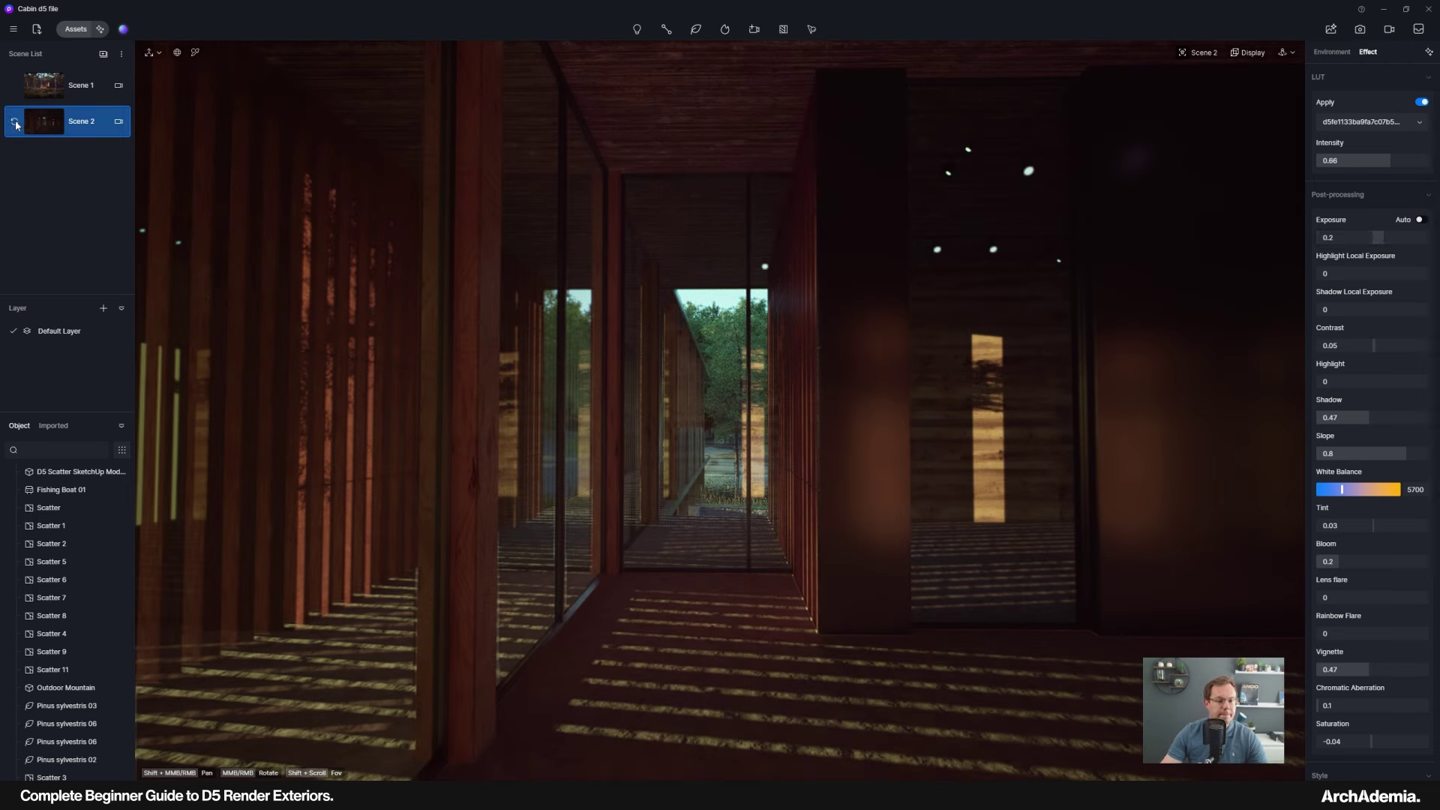
Switch the interior camera to two-point perspective and shift its framing of the glazed corridor.
{"action": "left_click", "coordinate": [1202, 52]}
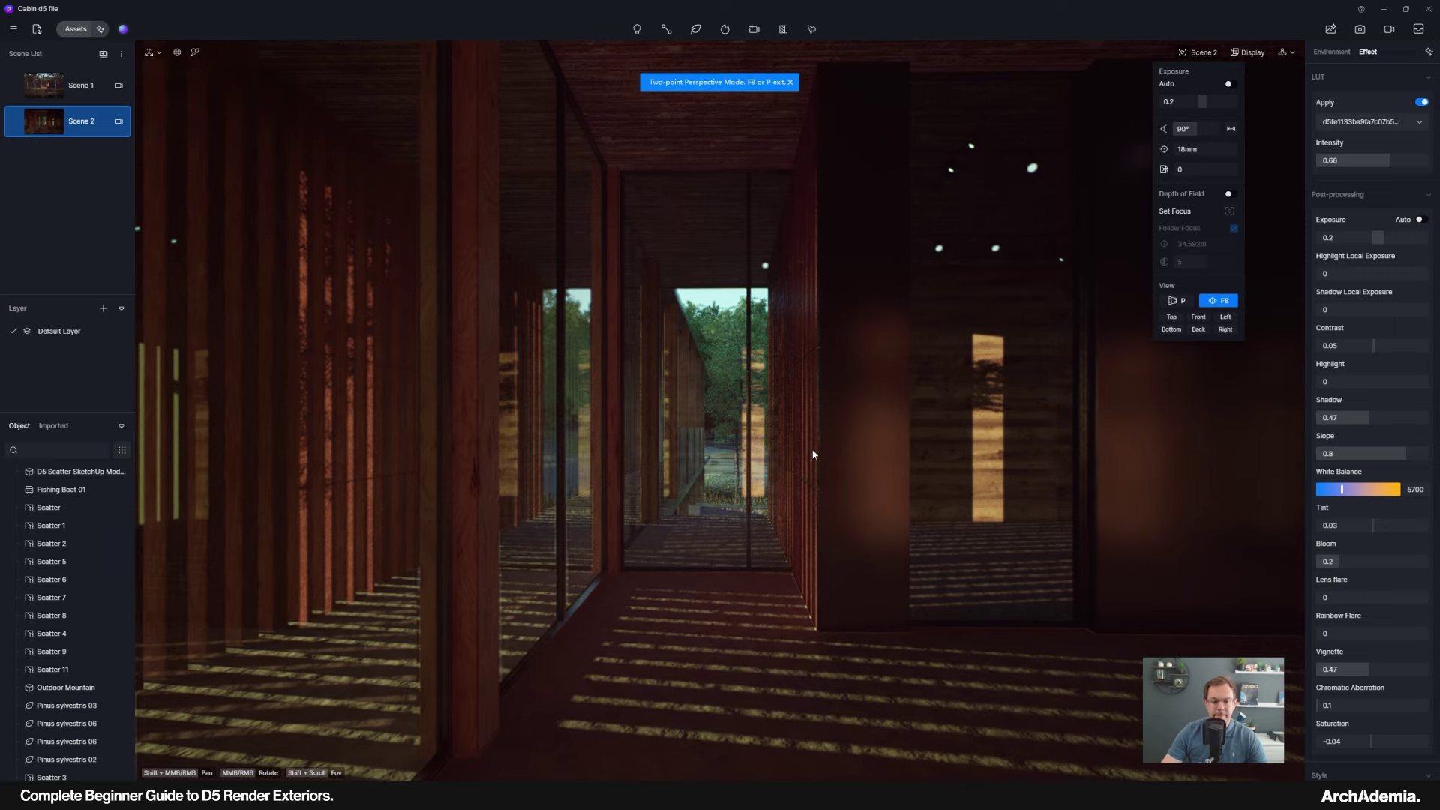
{"action": "left_click", "coordinate": [814, 450]}
{"action": "middle_click_drag", "start_coordinate": [829, 447], "coordinate": [854, 428]}
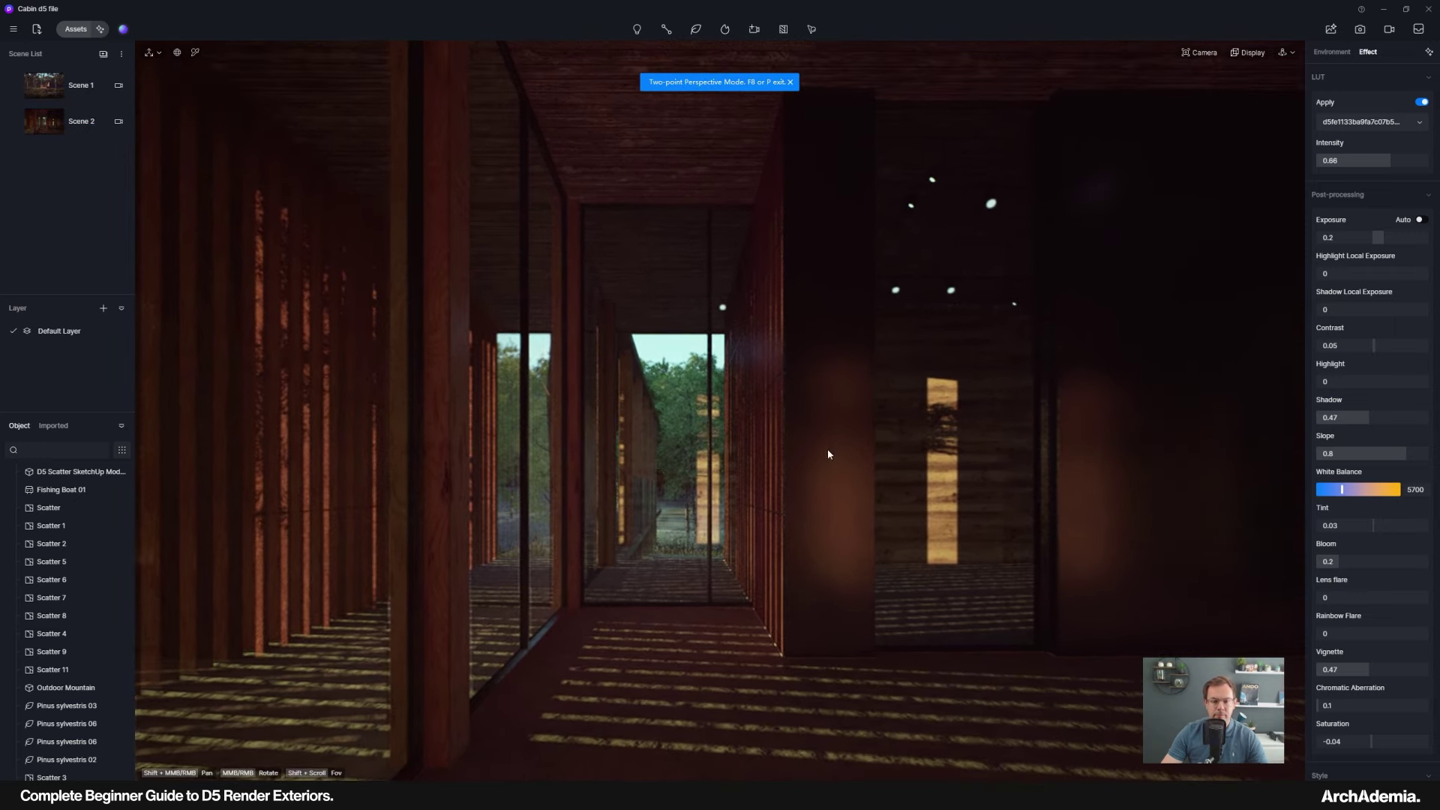
{"action": "key", "text": "e"}
{"action": "key", "text": "q"}
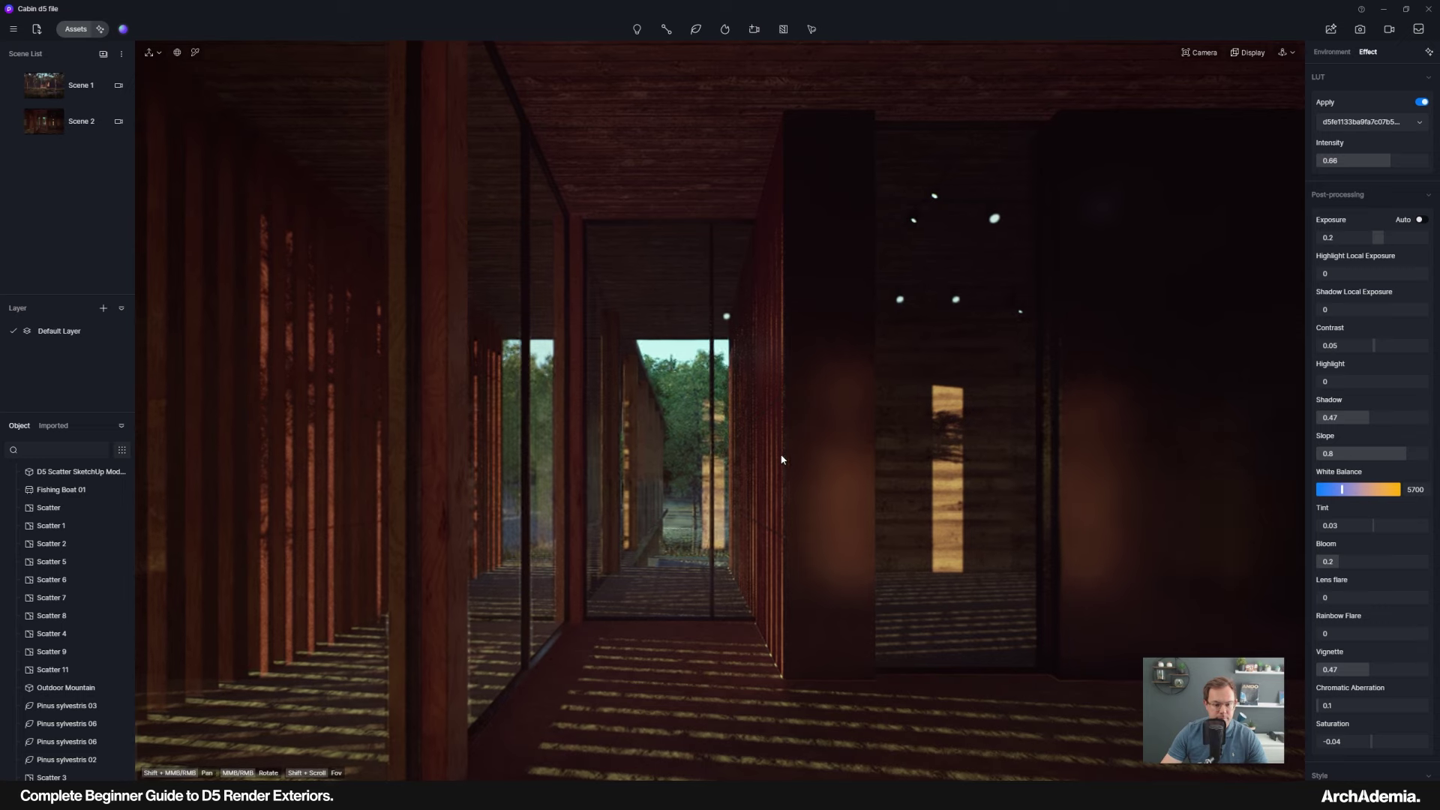
{"action": "middle_click_drag", "start_coordinate": [800, 453], "coordinate": [781, 450], "text": "shift"}
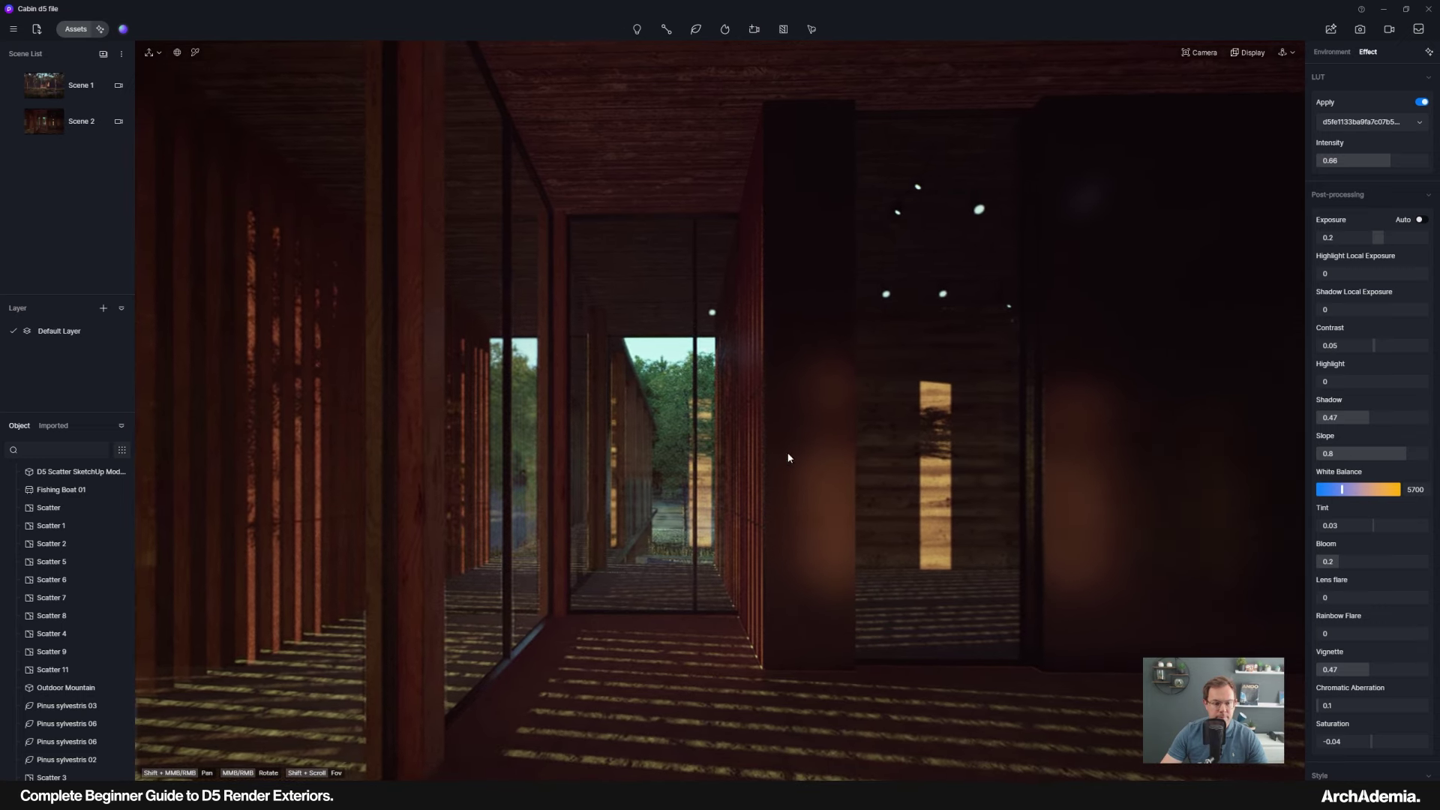
Fine-tune the interior camera's height and direction to balance the floor, ceiling and corridor.
{"action": "key", "text": "e"}
{"action": "key", "text": "e"}
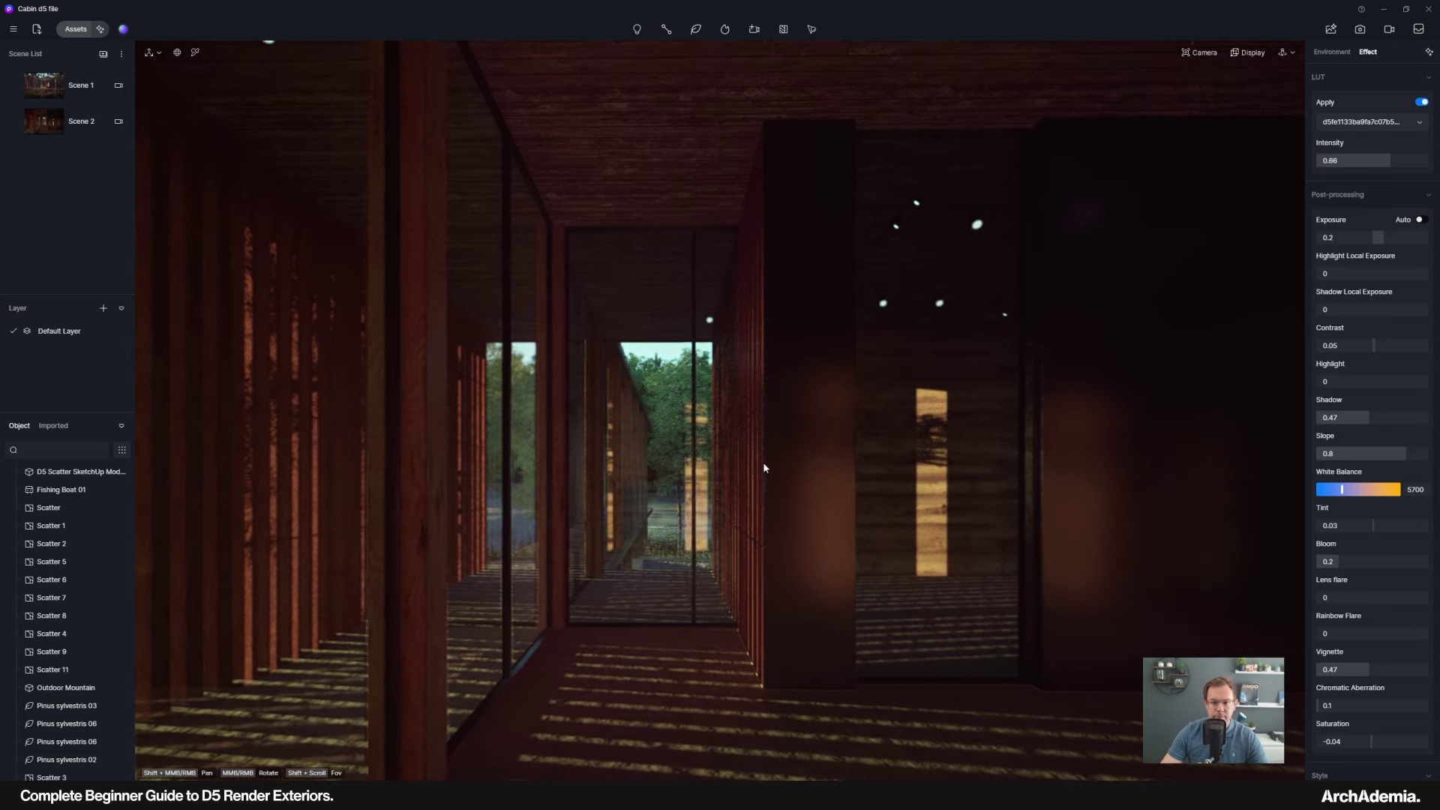
{"action": "middle_click_drag", "start_coordinate": [764, 463], "coordinate": [768, 435], "text": "shift"}
{"action": "key", "text": "q"}
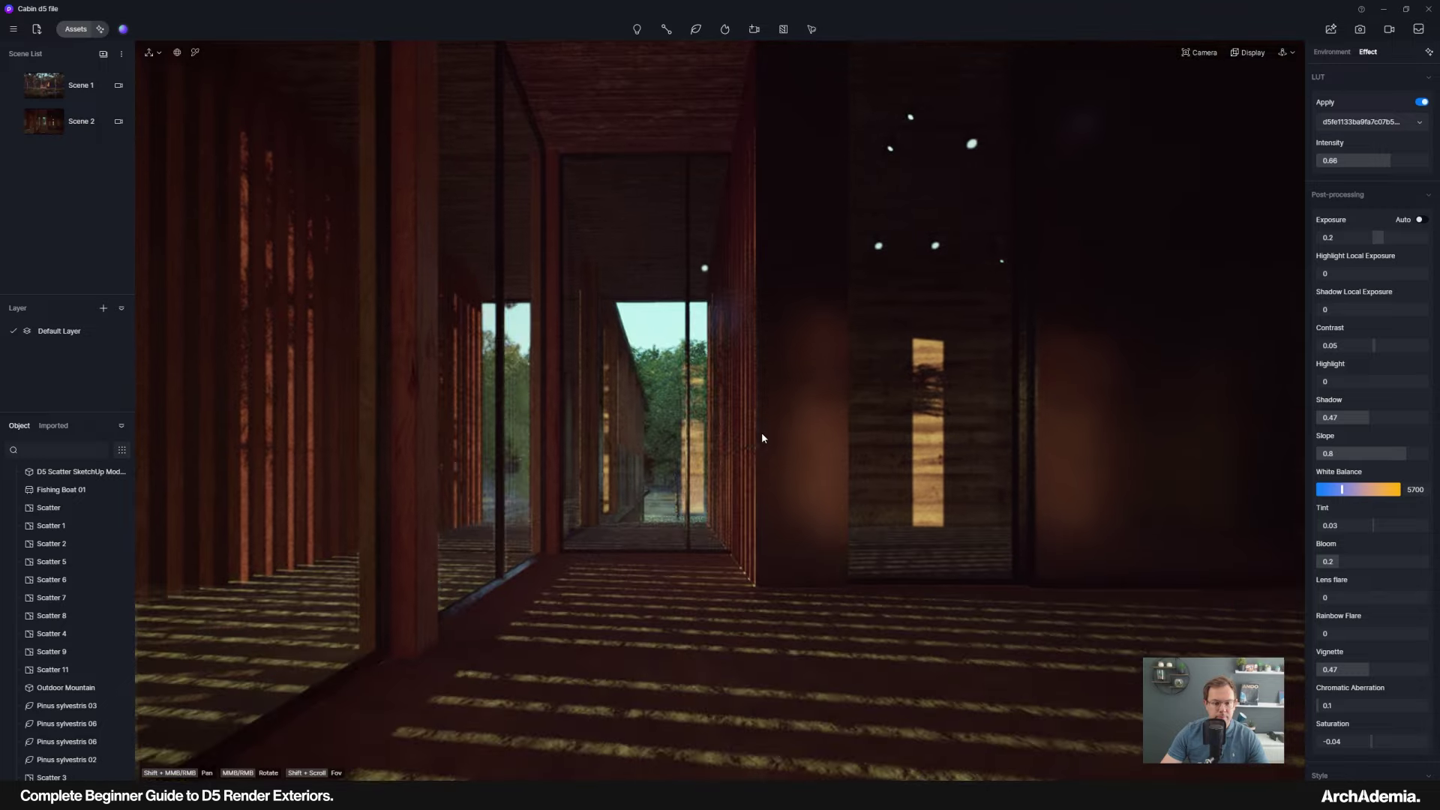
{"action": "key", "text": "e"}
{"action": "key", "text": "e"}
{"action": "key", "text": "e"}
{"action": "key", "text": "e"}
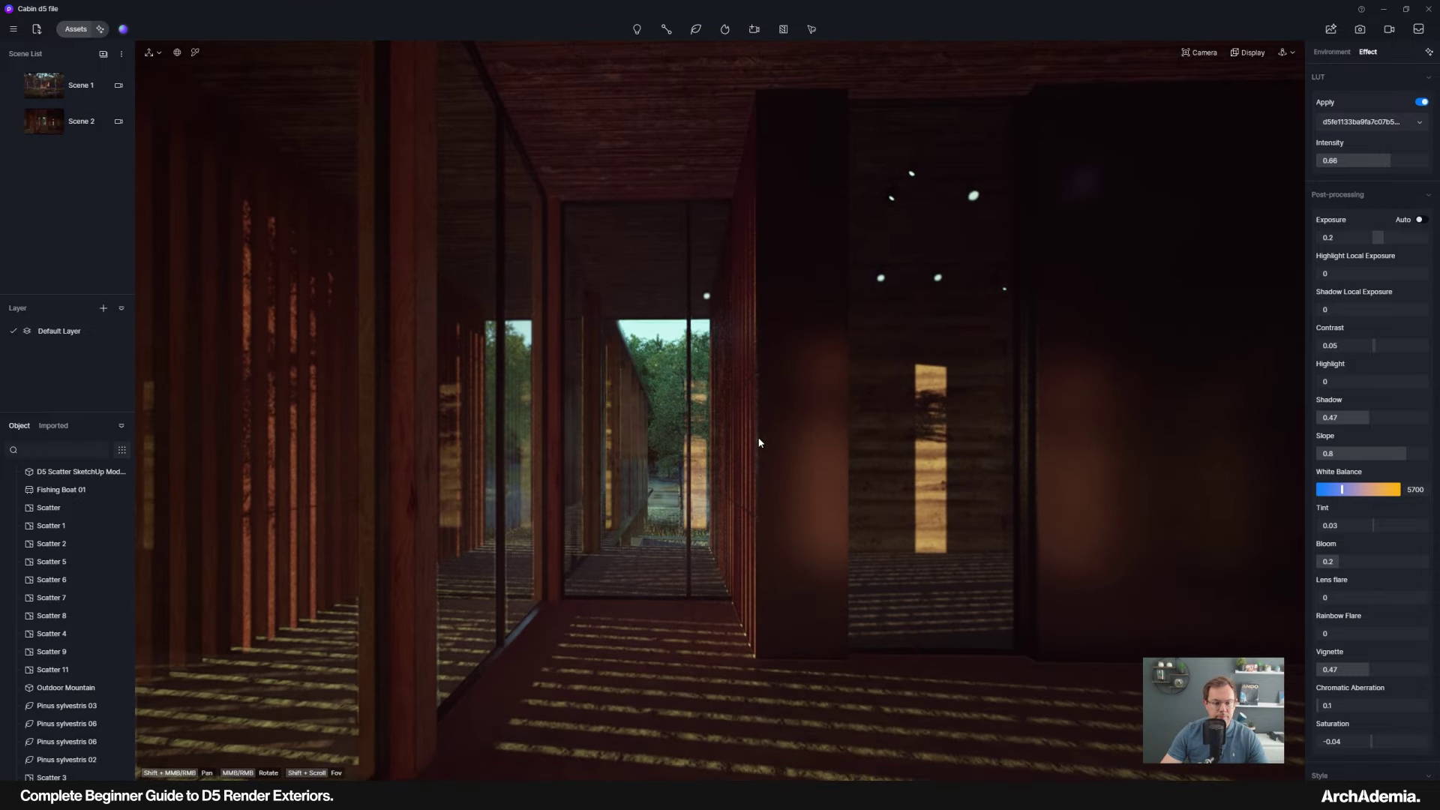
{"action": "middle_click_drag", "start_coordinate": [771, 436], "coordinate": [840, 447]}
{"action": "key", "text": "q"}
{"action": "key", "text": "q"}
{"action": "right_click_drag", "start_coordinate": [838, 451], "coordinate": [832, 445]}
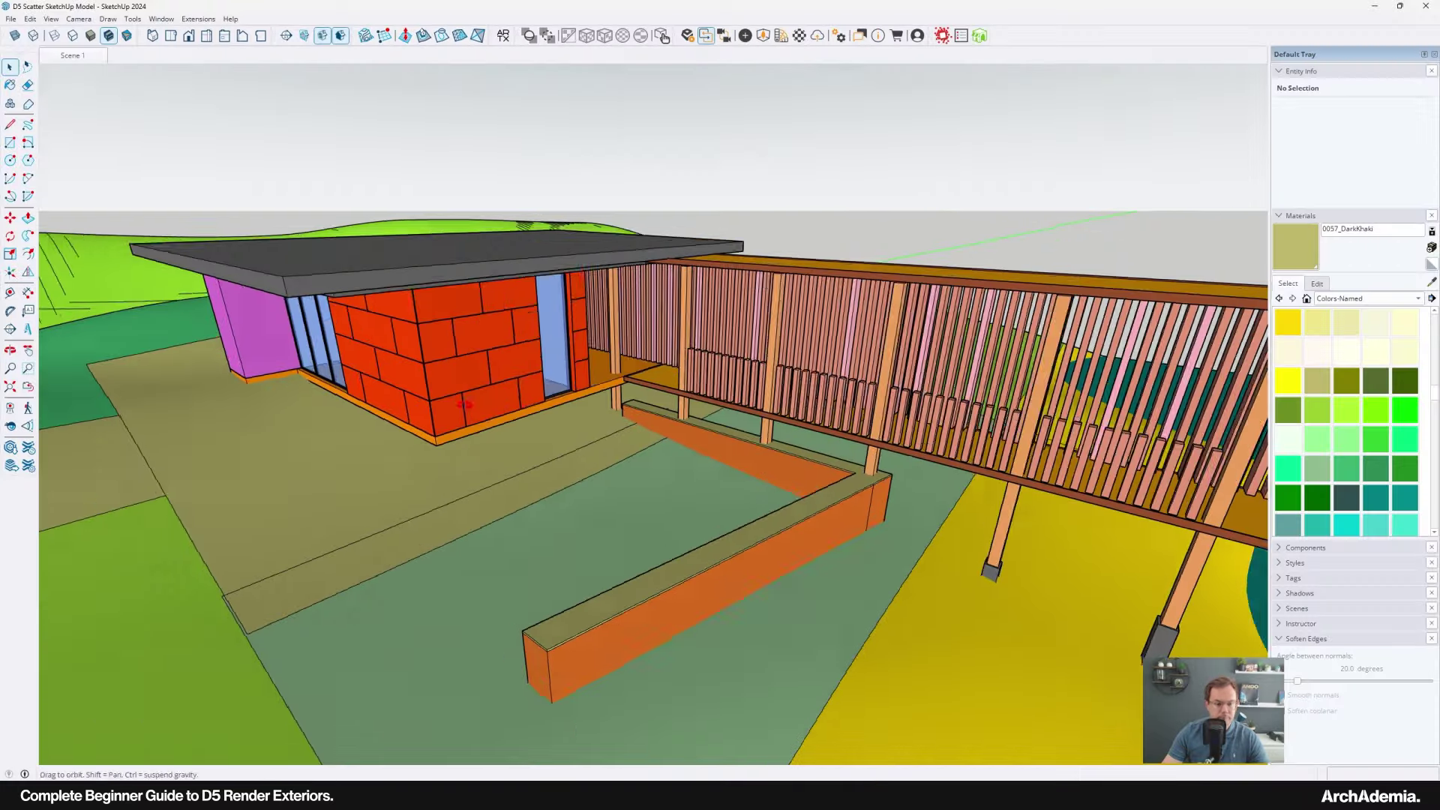
Sample the 0120_Orchid material from the cabin's end wall and open the cabin group for editing.
{"action": "scroll", "coordinate": [499, 399], "scroll_direction": "up", "scroll_amount": 5}
{"action": "scroll", "coordinate": [713, 453], "scroll_direction": "down", "scroll_amount": 5}
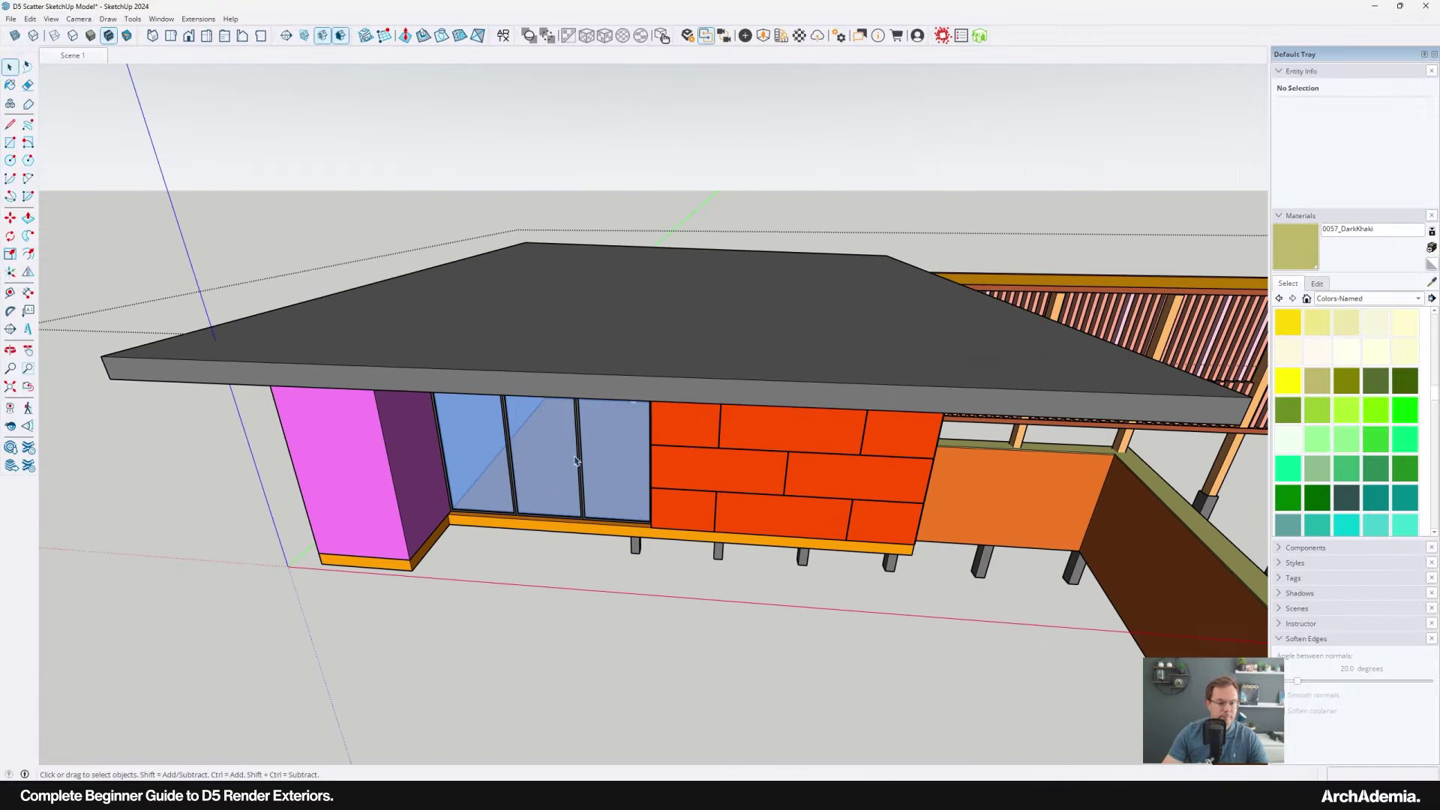
{"action": "scroll", "coordinate": [659, 453], "scroll_direction": "up", "scroll_amount": 6}
{"action": "scroll", "coordinate": [665, 463], "scroll_direction": "down", "scroll_amount": 5}
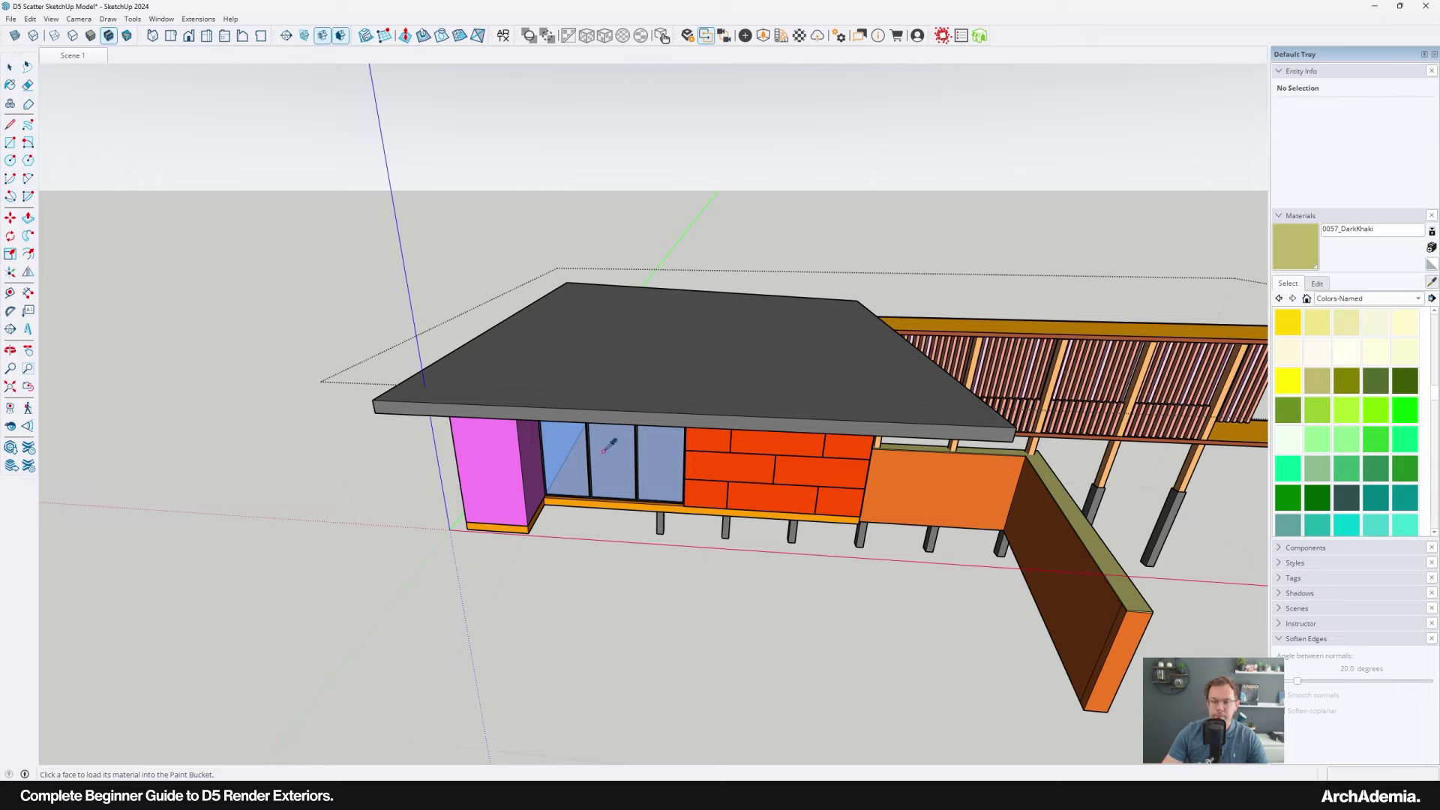
{"action": "left_click", "coordinate": [507, 453], "text": "alt"}
{"action": "left_click", "coordinate": [9, 68]}
{"action": "double_click", "coordinate": [745, 472]}
{"action": "left_click", "coordinate": [746, 473]}
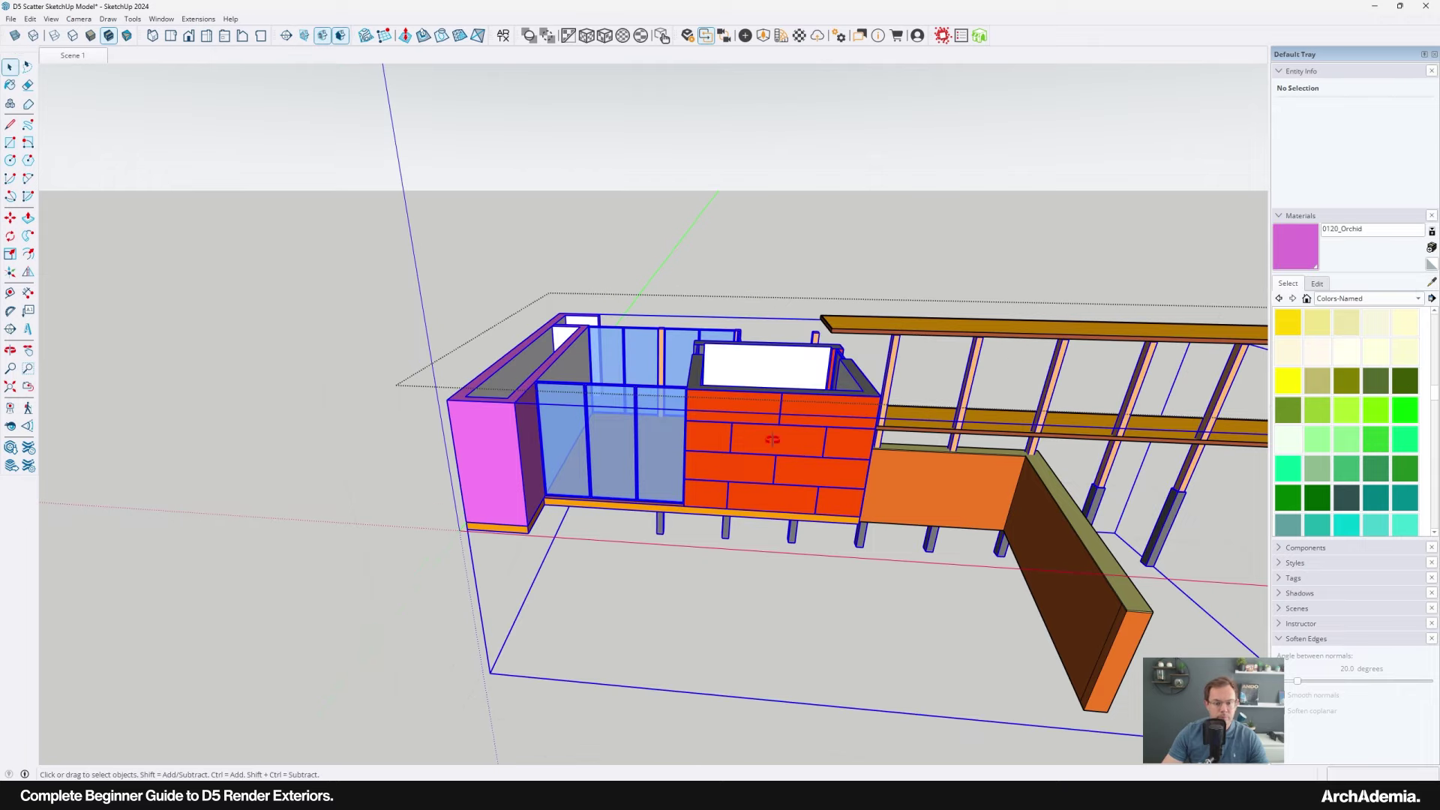
Open the nested group containing the walls of the red block-clad room for editing.
{"action": "middle_click_drag", "start_coordinate": [772, 441], "coordinate": [923, 517]}
{"action": "scroll", "coordinate": [507, 528], "scroll_direction": "up", "scroll_amount": 2}
{"action": "double_click", "coordinate": [508, 527]}
{"action": "left_click", "coordinate": [508, 527]}
{"action": "middle_click_drag", "start_coordinate": [508, 527], "coordinate": [634, 514]}
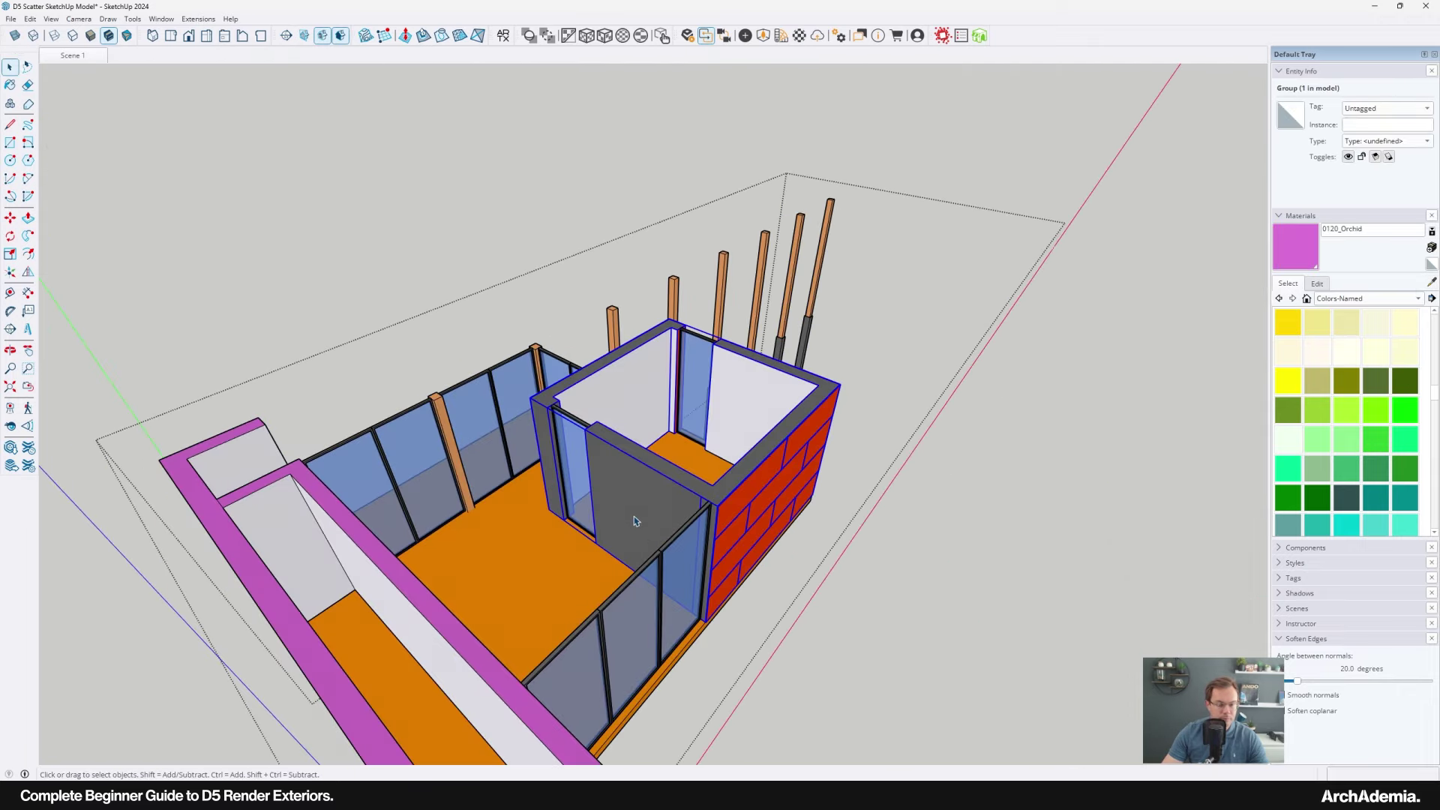
{"action": "double_click", "coordinate": [636, 518]}
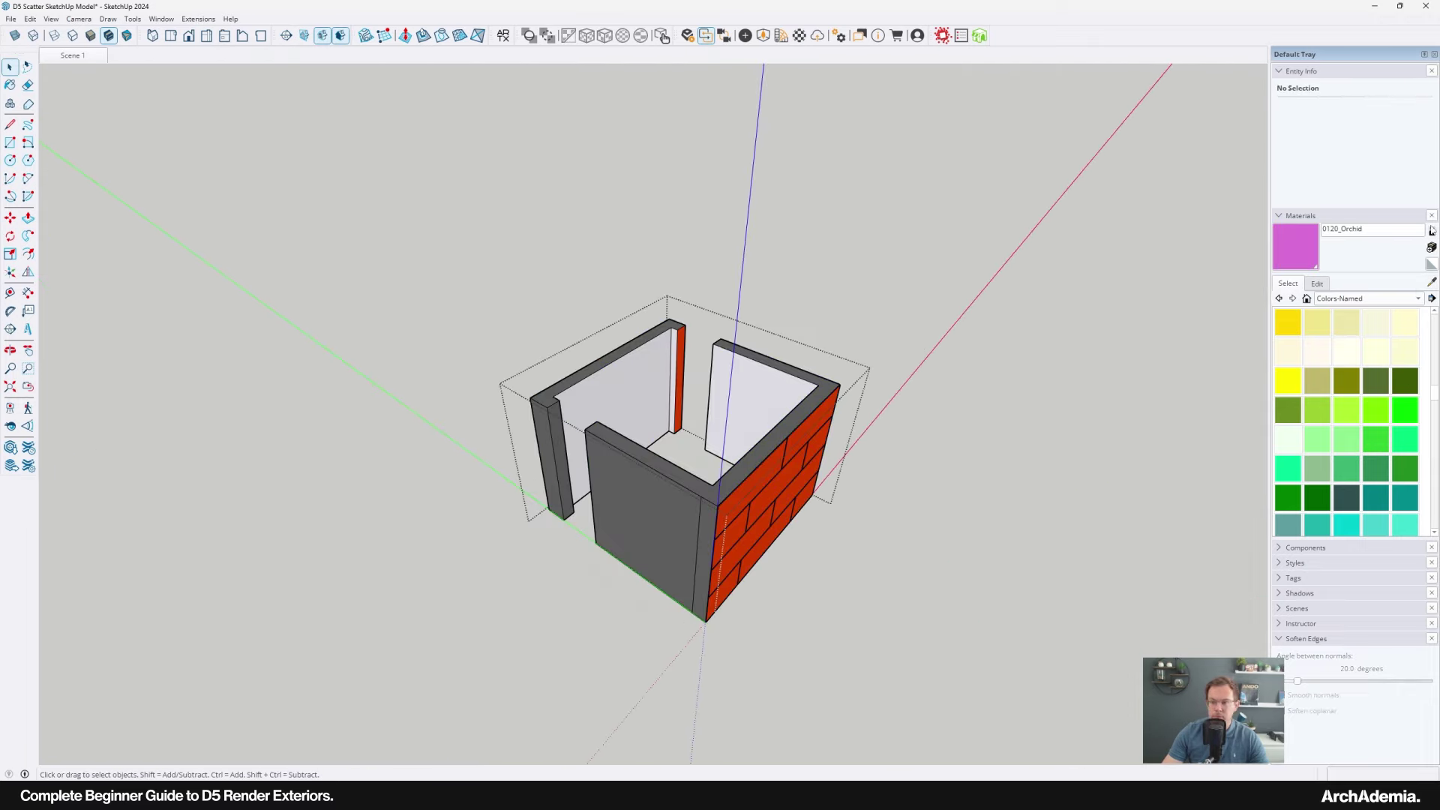
Paint the dark grey wall faces that face the main living space with 0117_GhostWhite sampled from the room's inner wall.
{"action": "left_click", "coordinate": [748, 396], "text": "alt"}
{"action": "left_click", "coordinate": [594, 471]}
{"action": "left_click", "coordinate": [711, 518]}
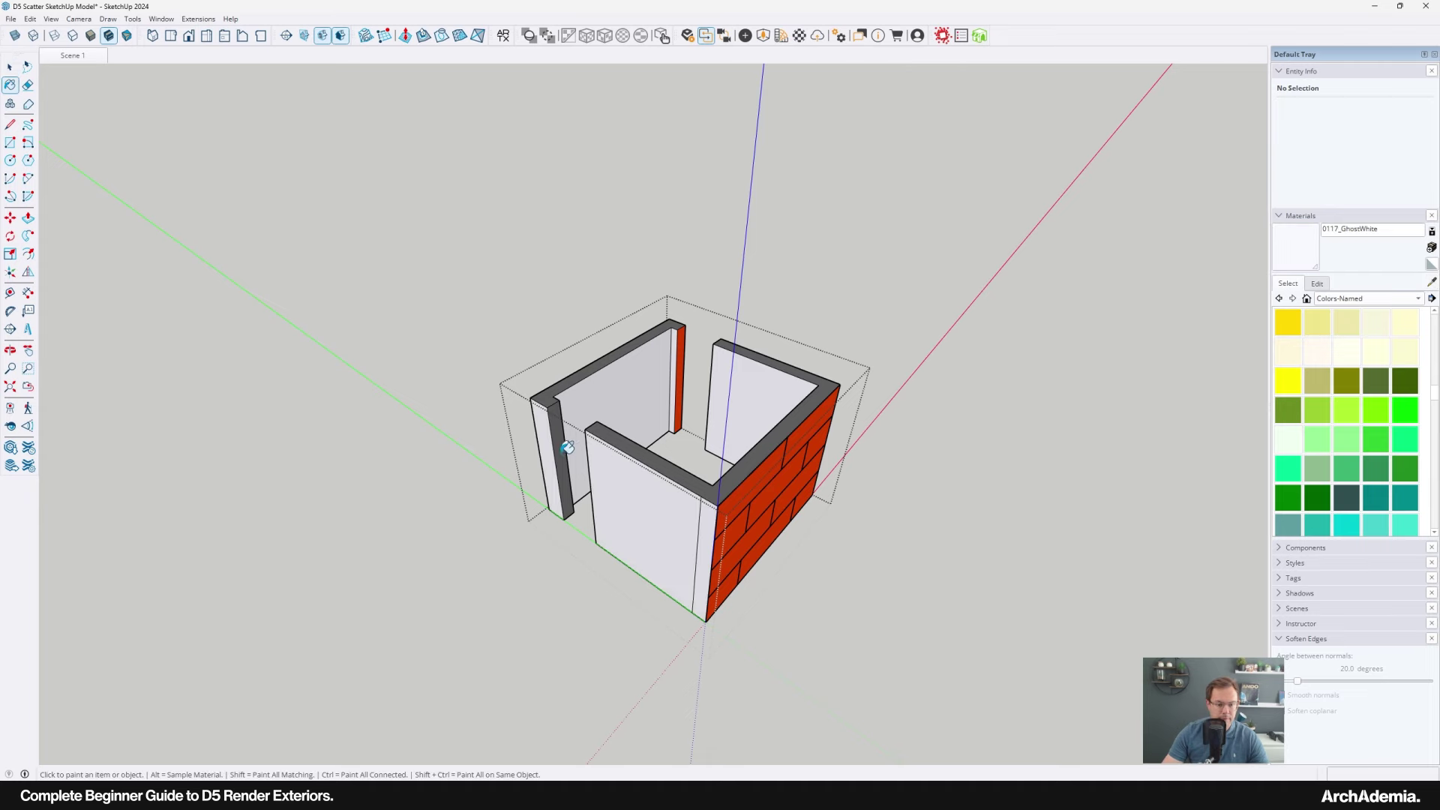
{"action": "left_click", "coordinate": [568, 453]}
{"action": "mouse_move", "coordinate": [569, 453]}
{"action": "middle_mouse_down"}
{"action": "mouse_move", "coordinate": [694, 471]}
{"action": "mouse_move", "coordinate": [588, 473]}
{"action": "mouse_move", "coordinate": [241, 209]}
{"action": "middle_mouse_up"}
{"action": "key", "text": "space"}
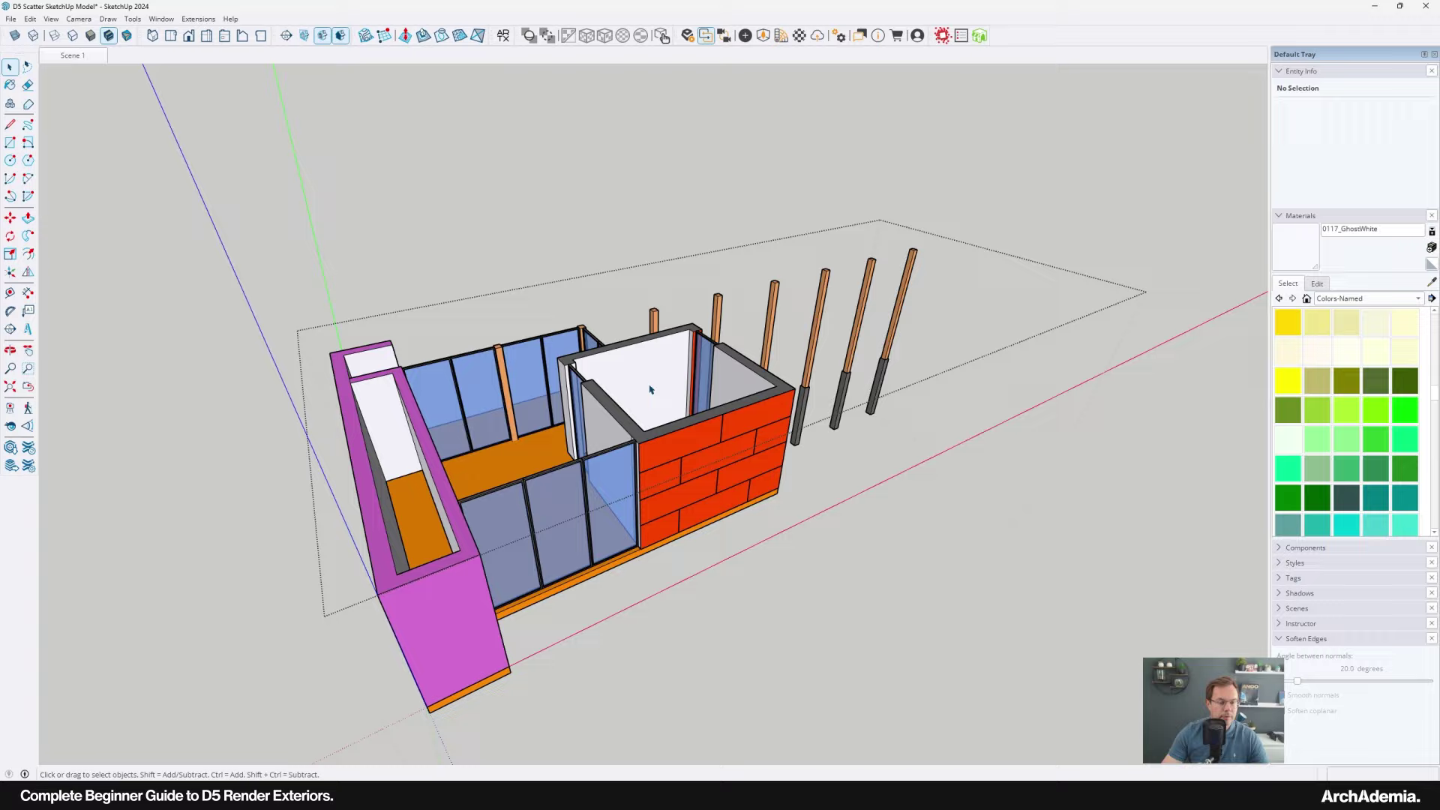
Close the group editing, switch to D5 Render and reload the D5 Scatter SketchUp Model object.
{"action": "middle_click_drag", "start_coordinate": [651, 389], "coordinate": [710, 285]}
{"action": "left_click", "coordinate": [485, 278]}
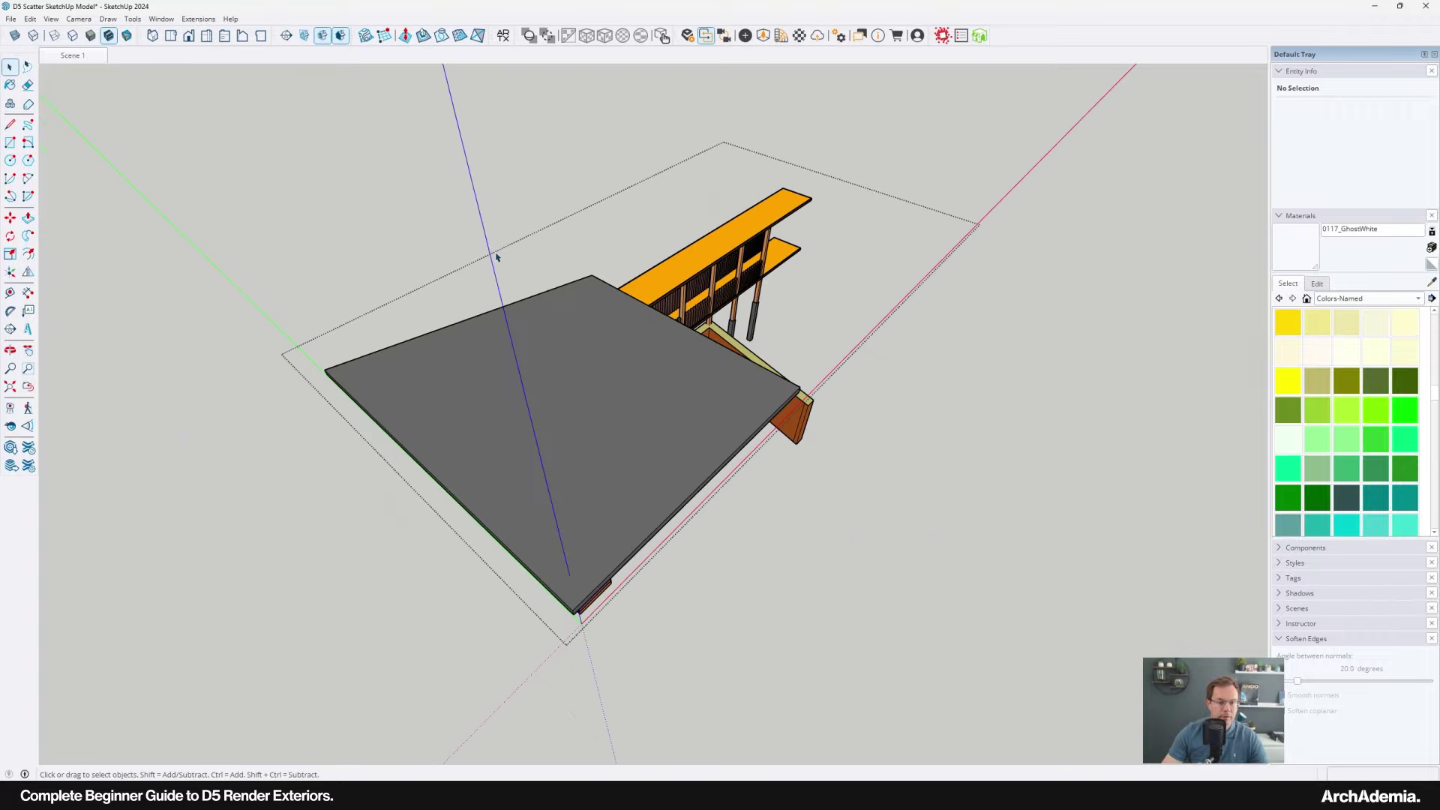
{"action": "middle_click_drag", "start_coordinate": [492, 250], "coordinate": [373, 160]}
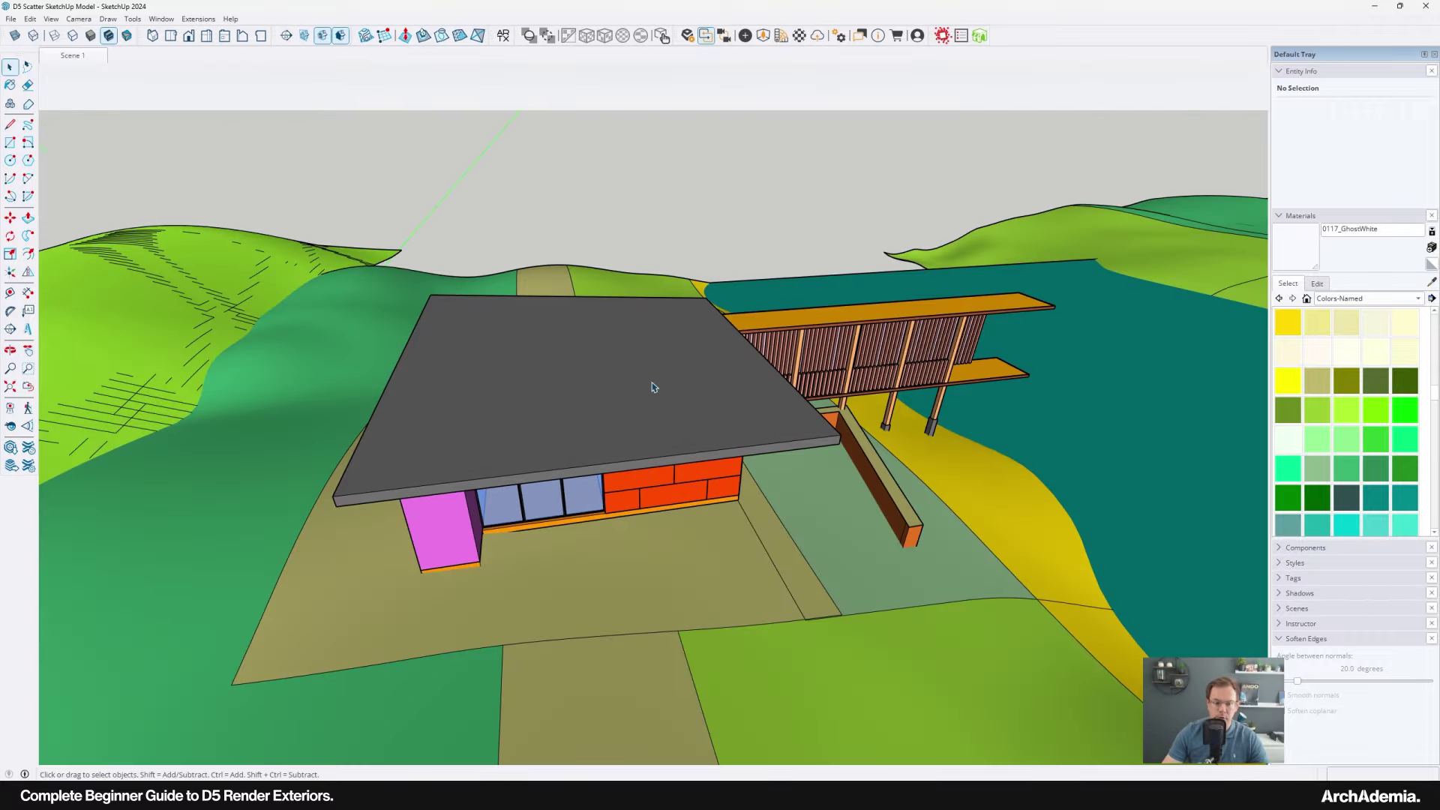
{"action": "left_click", "coordinate": [1374, 7]}
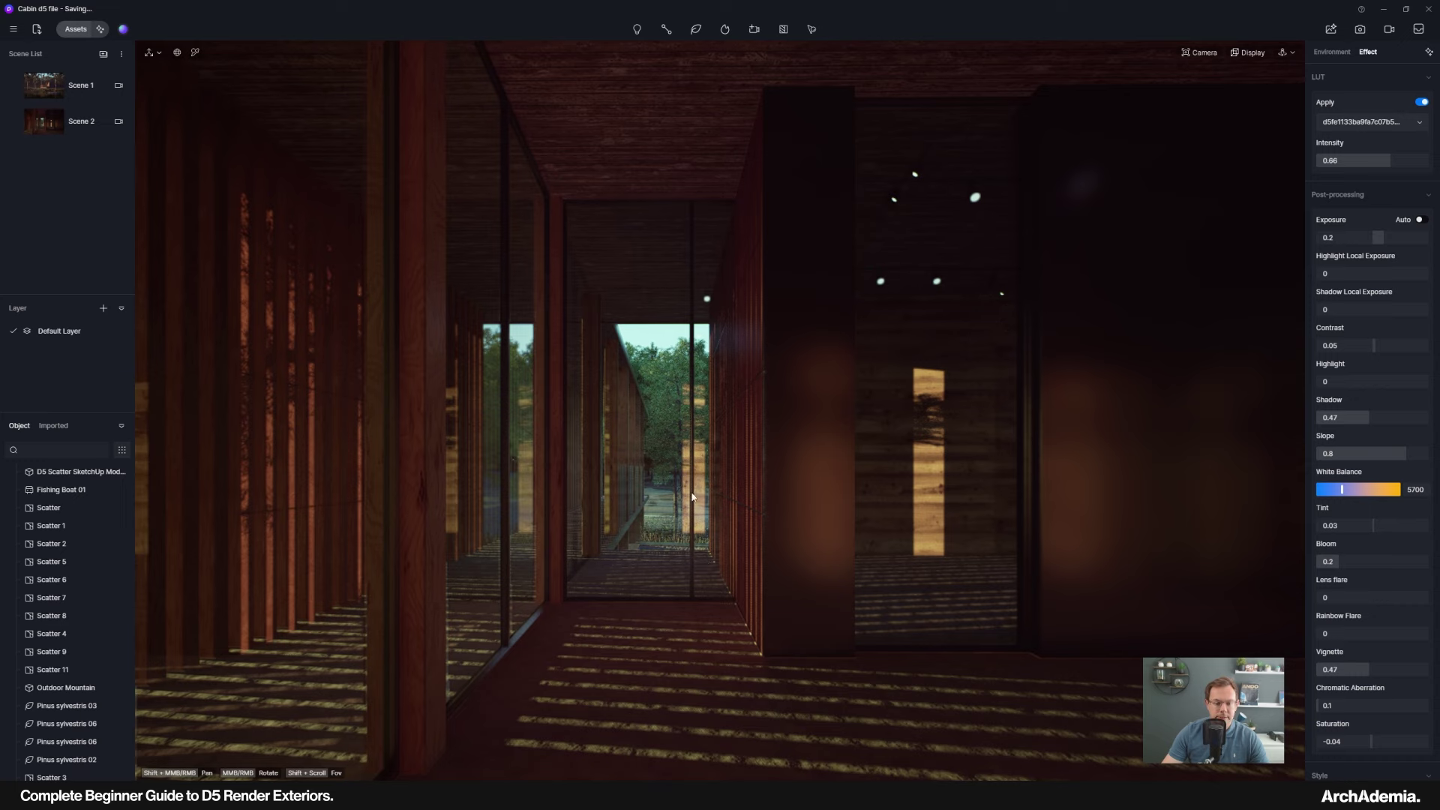
{"action": "right_click", "coordinate": [55, 474]}
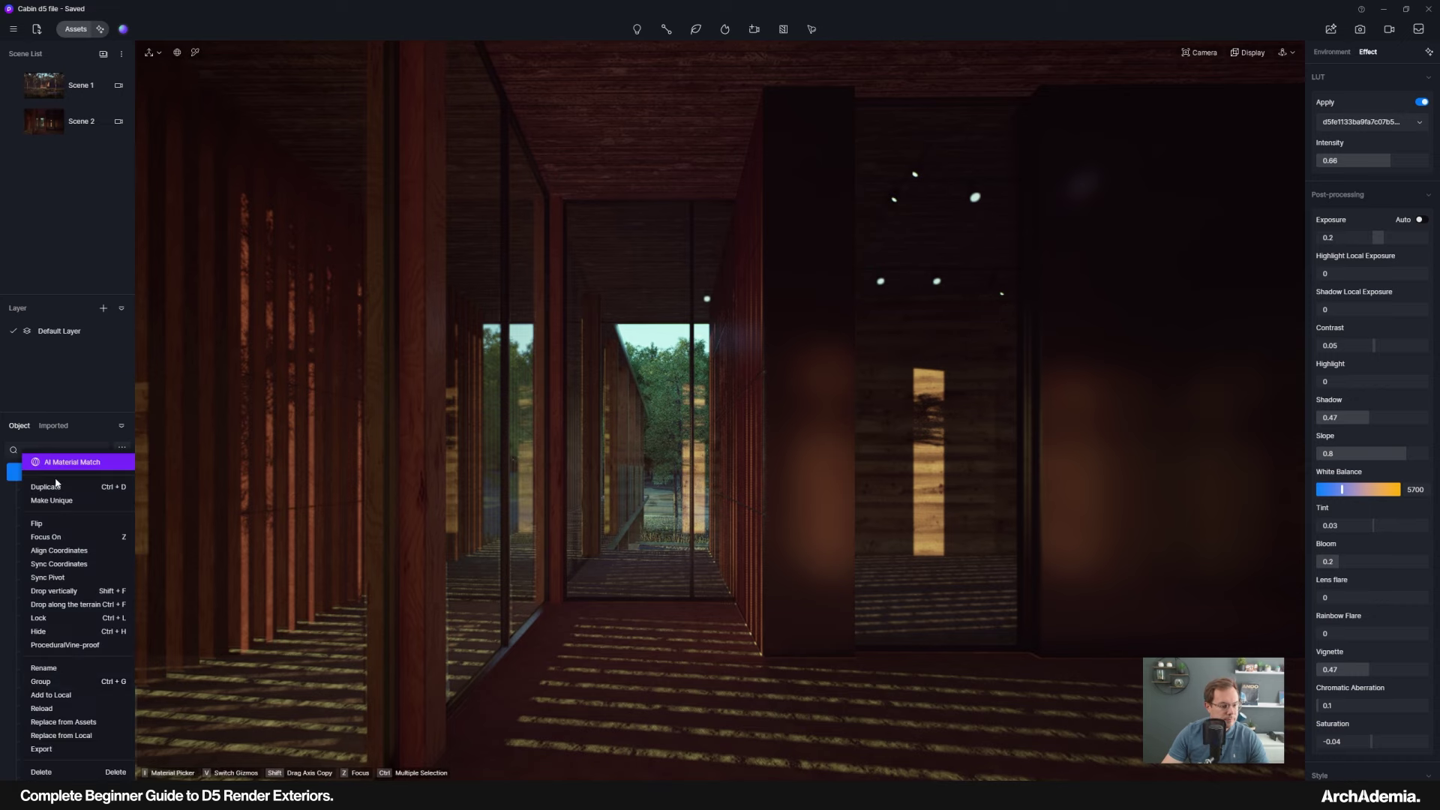
{"action": "left_click", "coordinate": [53, 705]}
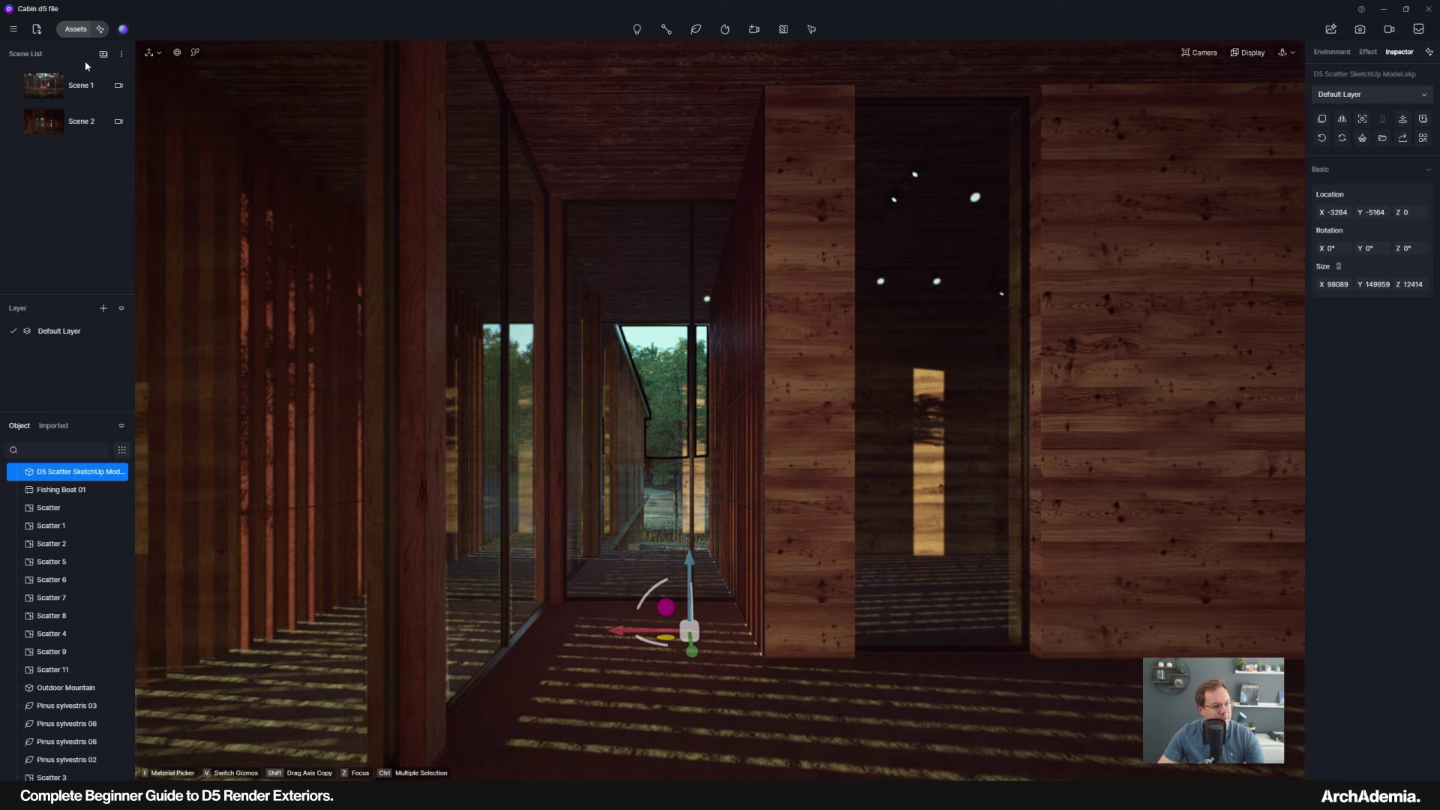
Search the online assets for "fire" and add the Modern Stone Fireplace model and the Fire 08 particle to the interior.
{"action": "left_click", "coordinate": [75, 29]}
{"action": "left_click_drag", "start_coordinate": [276, 111], "coordinate": [321, 108]}
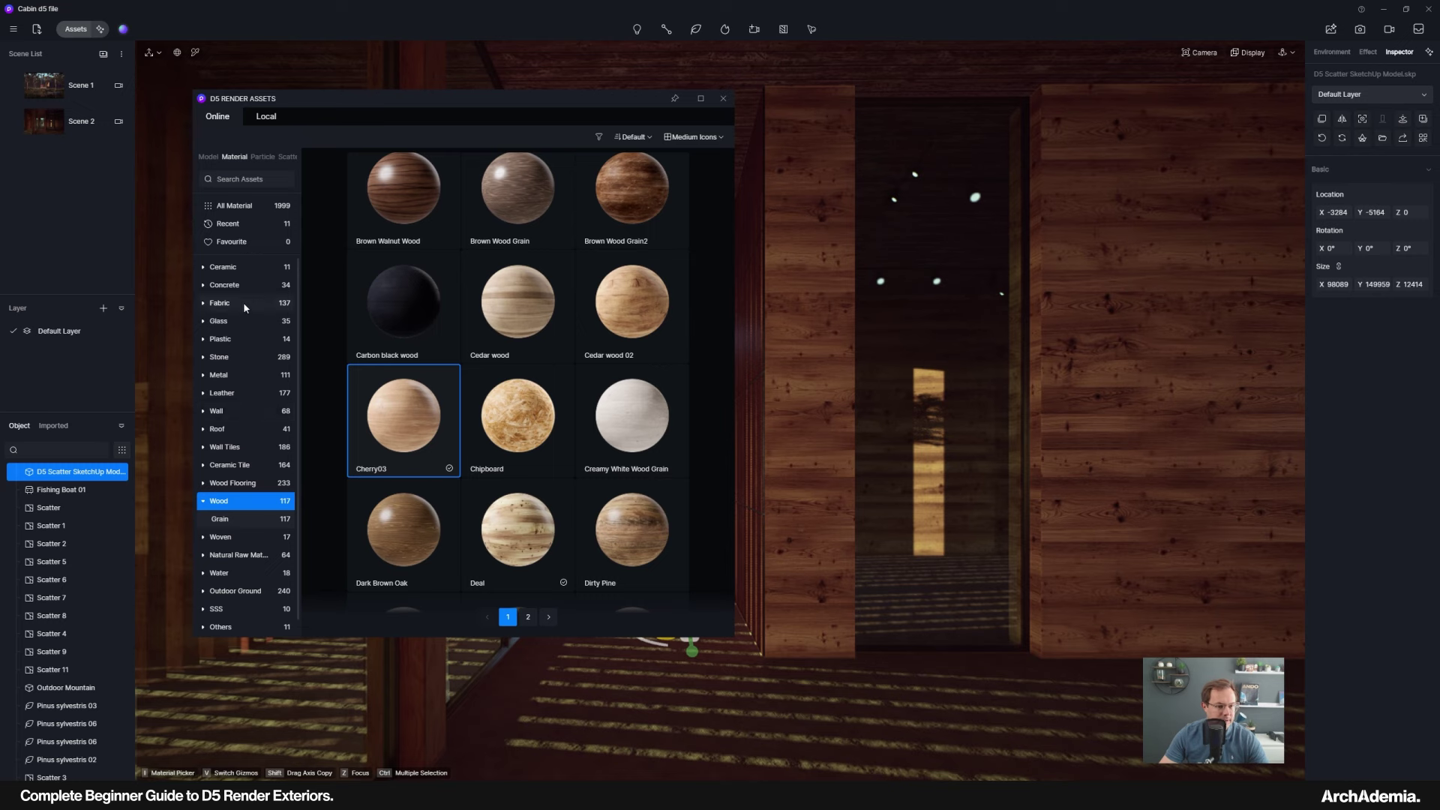
{"action": "left_click", "coordinate": [208, 157]}
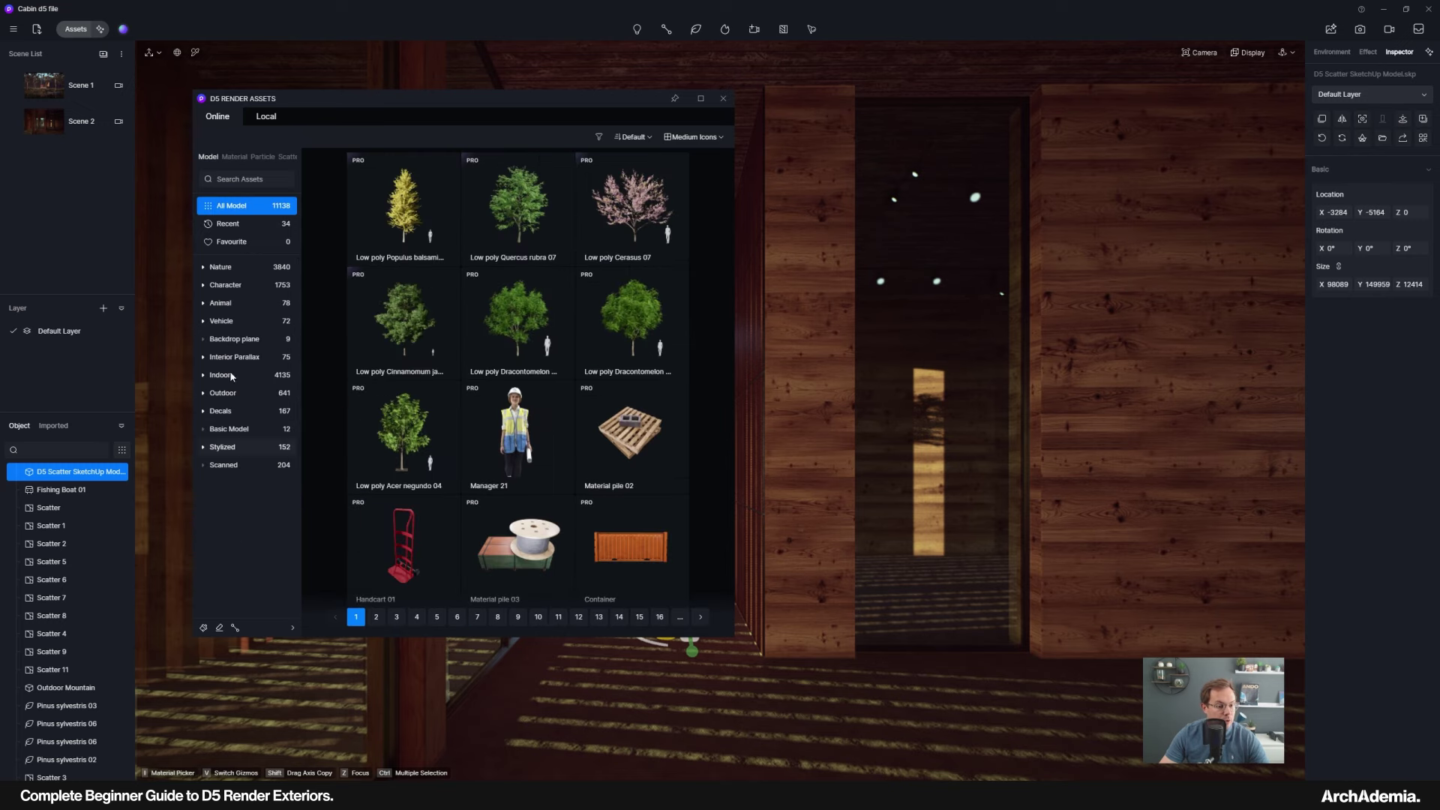
{"action": "left_click", "coordinate": [231, 177]}
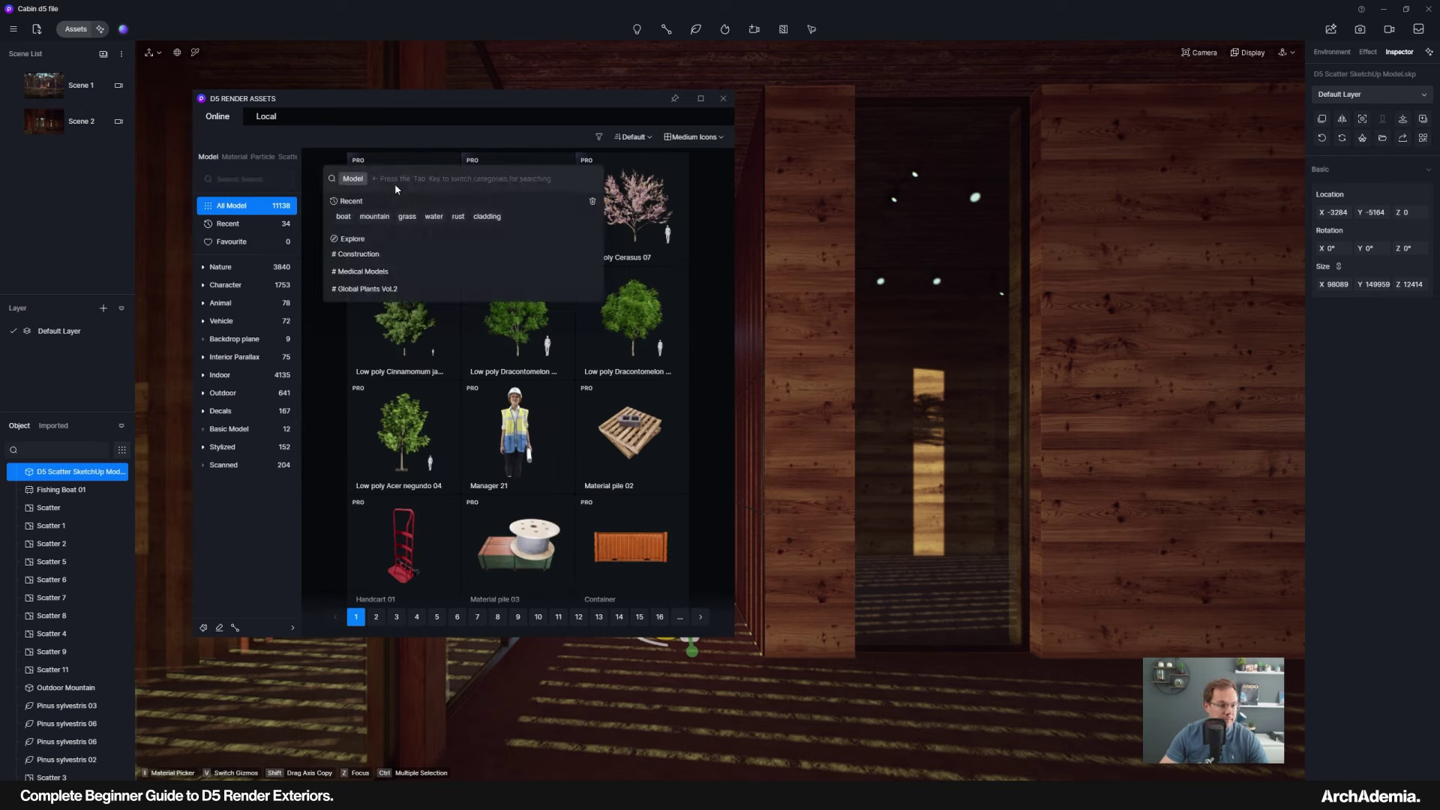
{"action": "type", "text": "fire"}
{"action": "key", "text": "Return"}
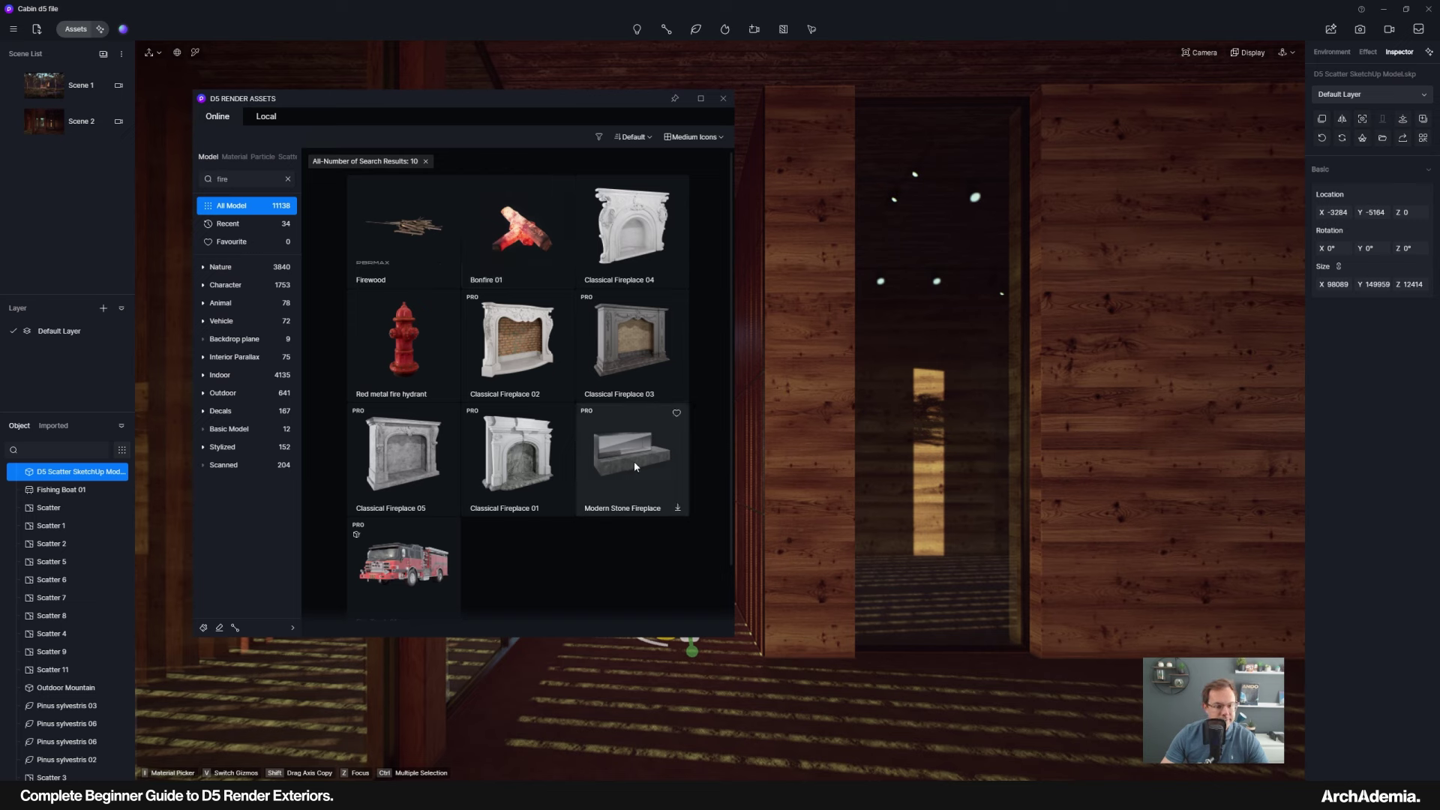
{"action": "left_click", "coordinate": [602, 502]}
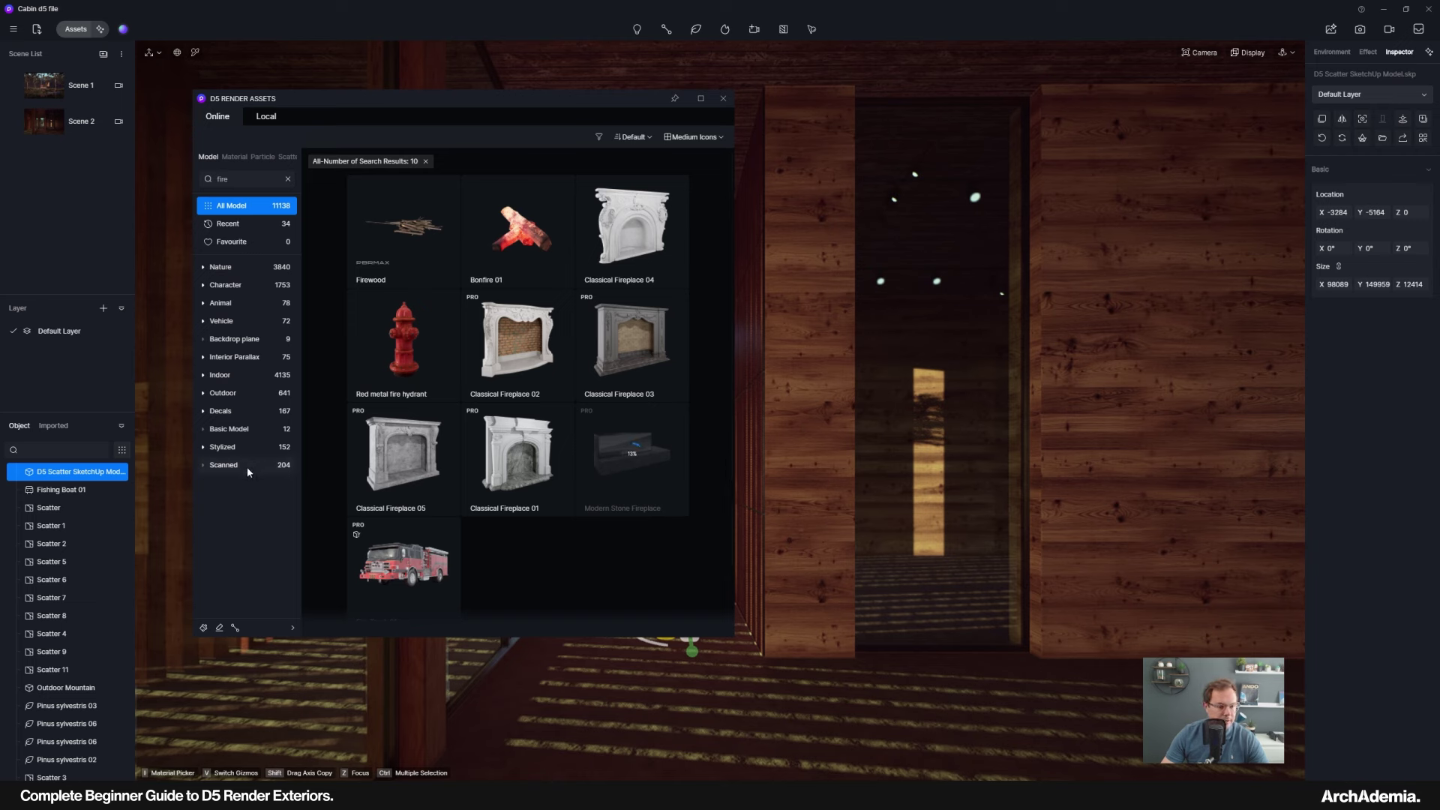
{"action": "left_click", "coordinate": [262, 157]}
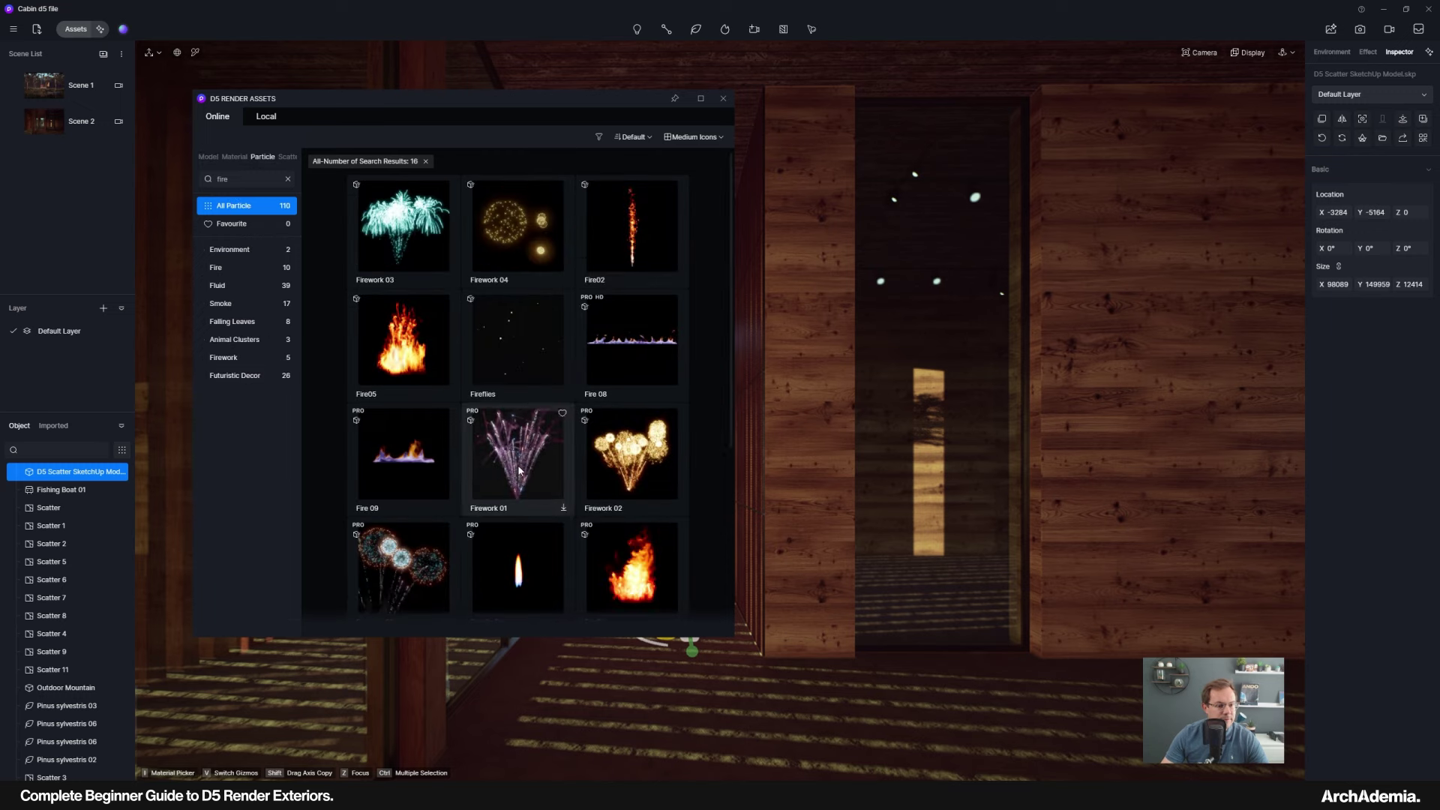
{"action": "left_click", "coordinate": [618, 359]}
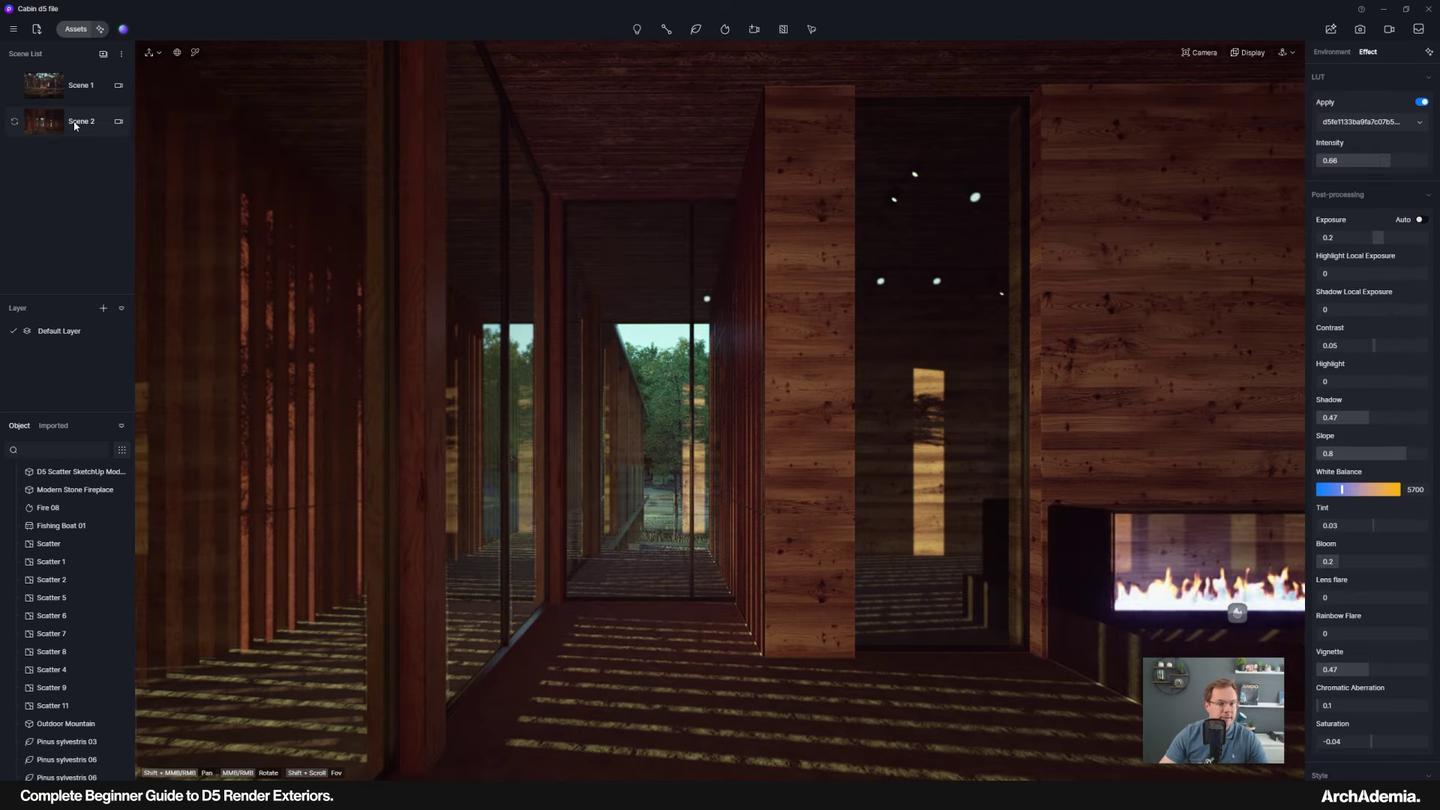
Enable depth of field on the Scene 2 camera with Follow Focus off and a focus distance of 100 m.
{"action": "left_click", "coordinate": [118, 122]}
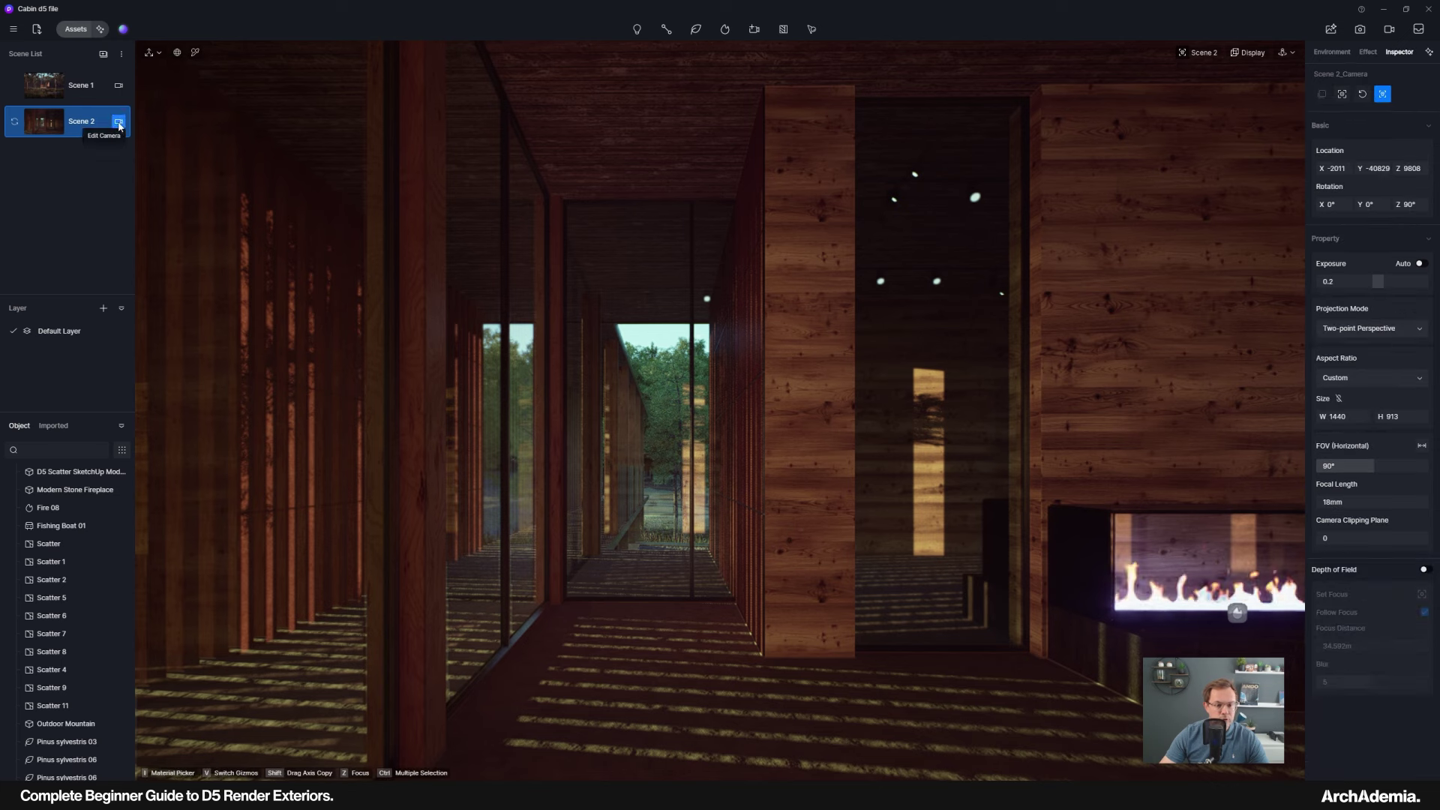
{"action": "left_click", "coordinate": [1425, 570]}
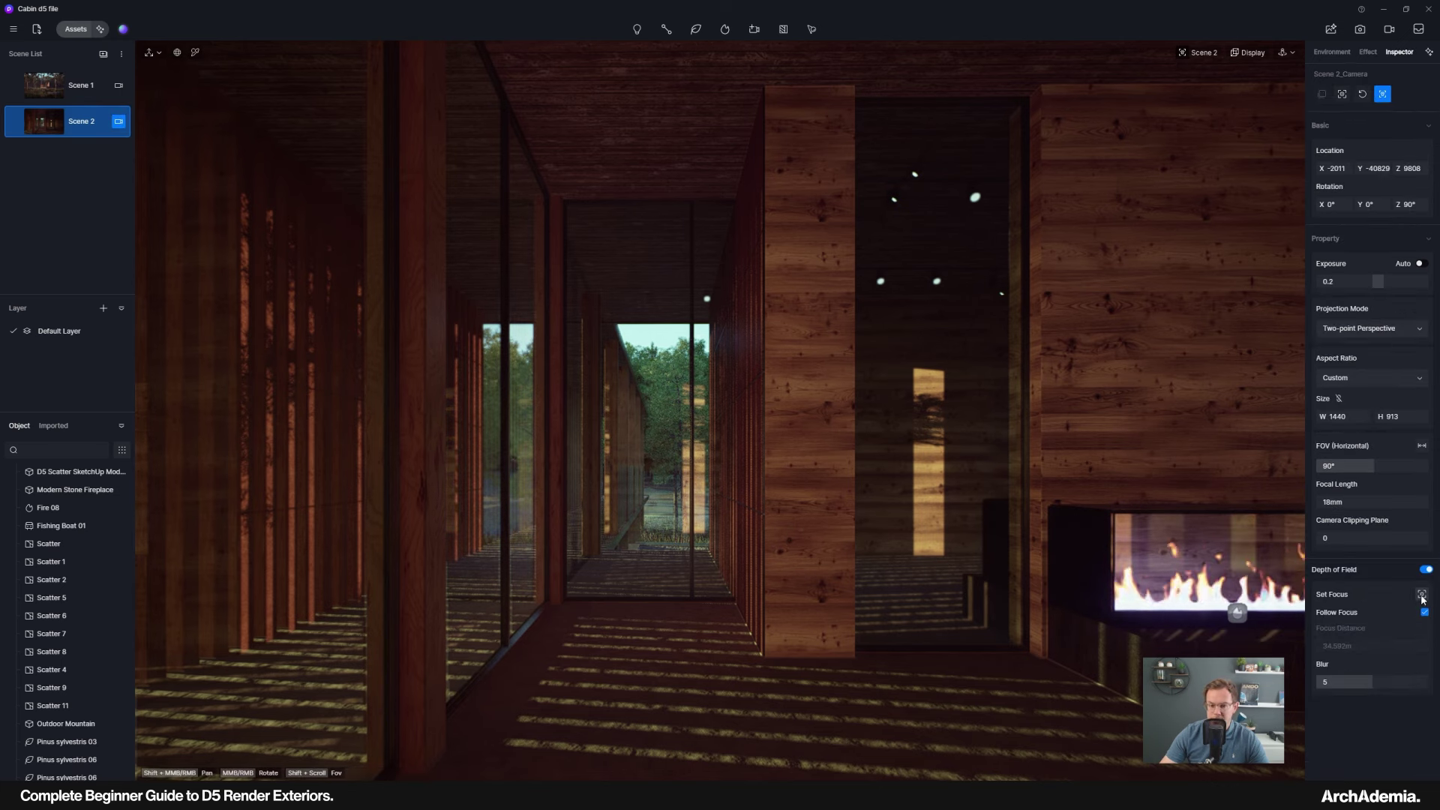
{"action": "left_click", "coordinate": [1421, 594]}
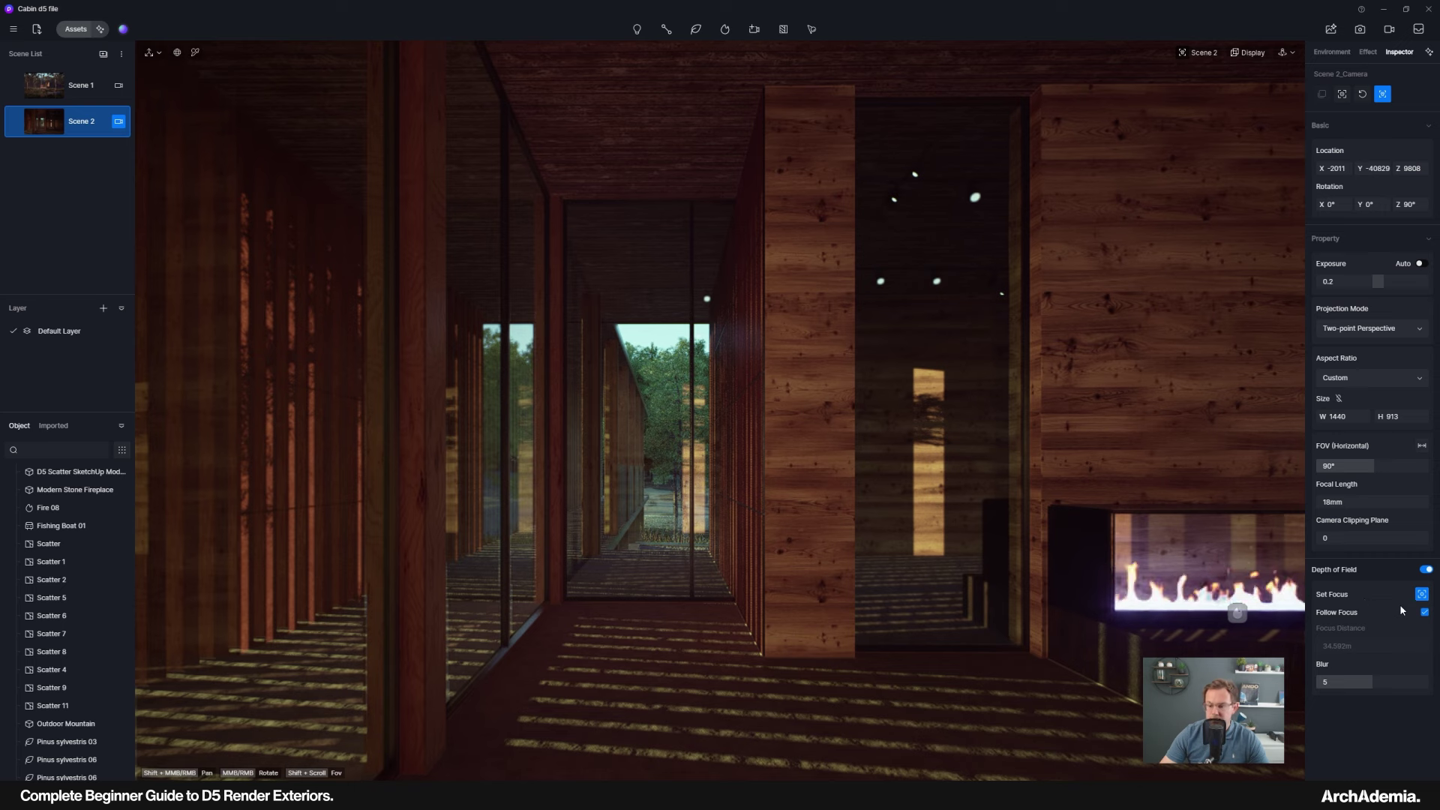
{"action": "left_click", "coordinate": [1425, 572]}
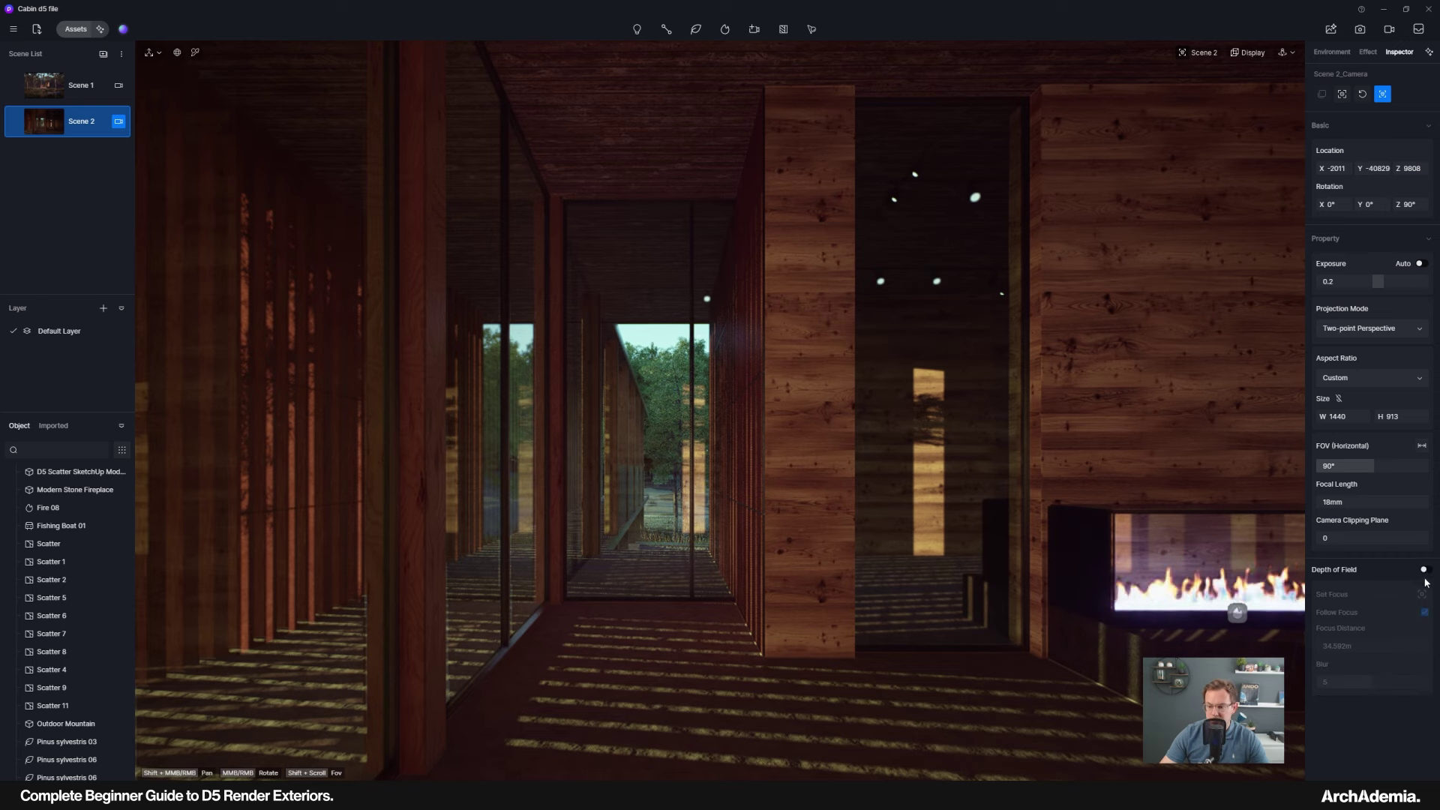
{"action": "left_click", "coordinate": [1426, 571]}
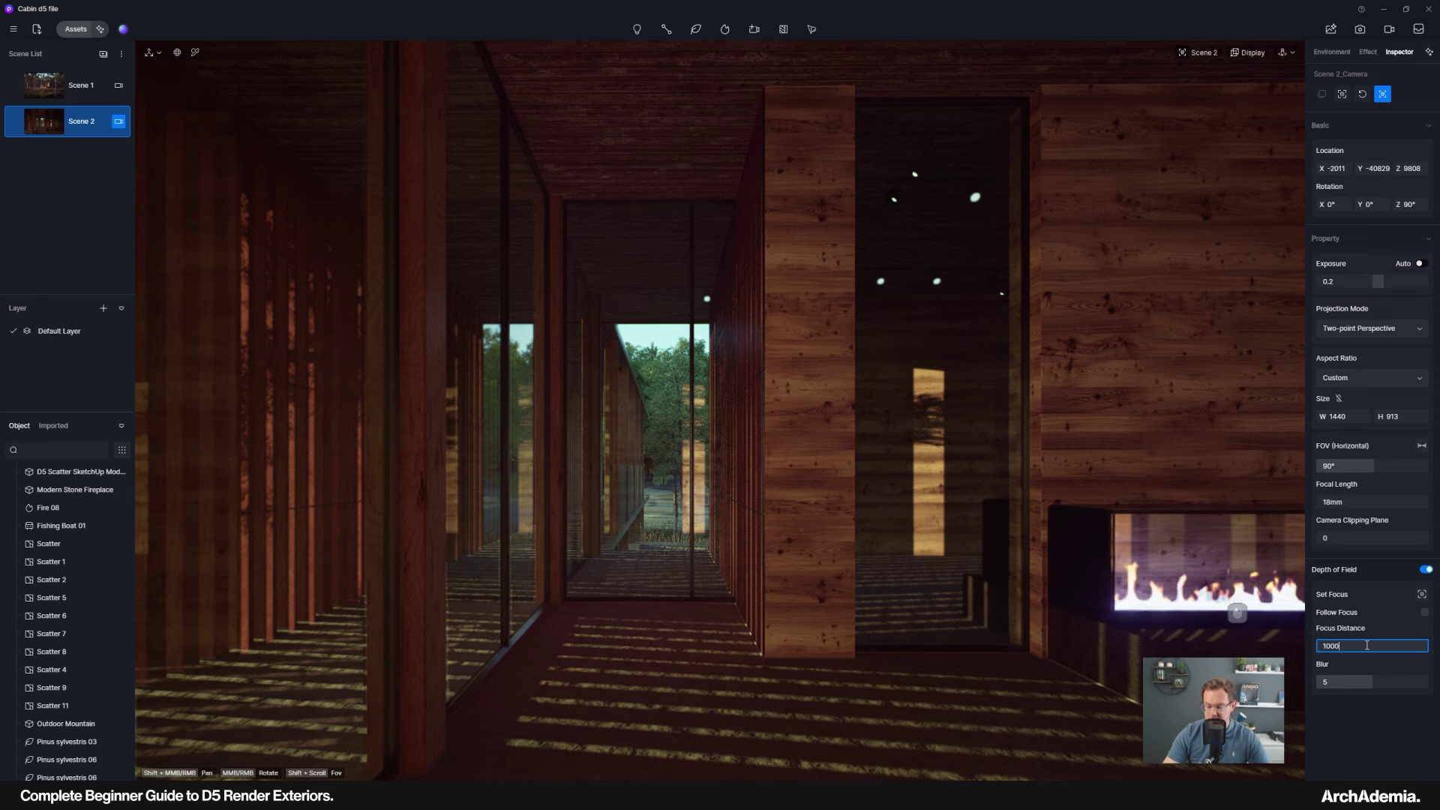
{"action": "key", "text": "Return"}
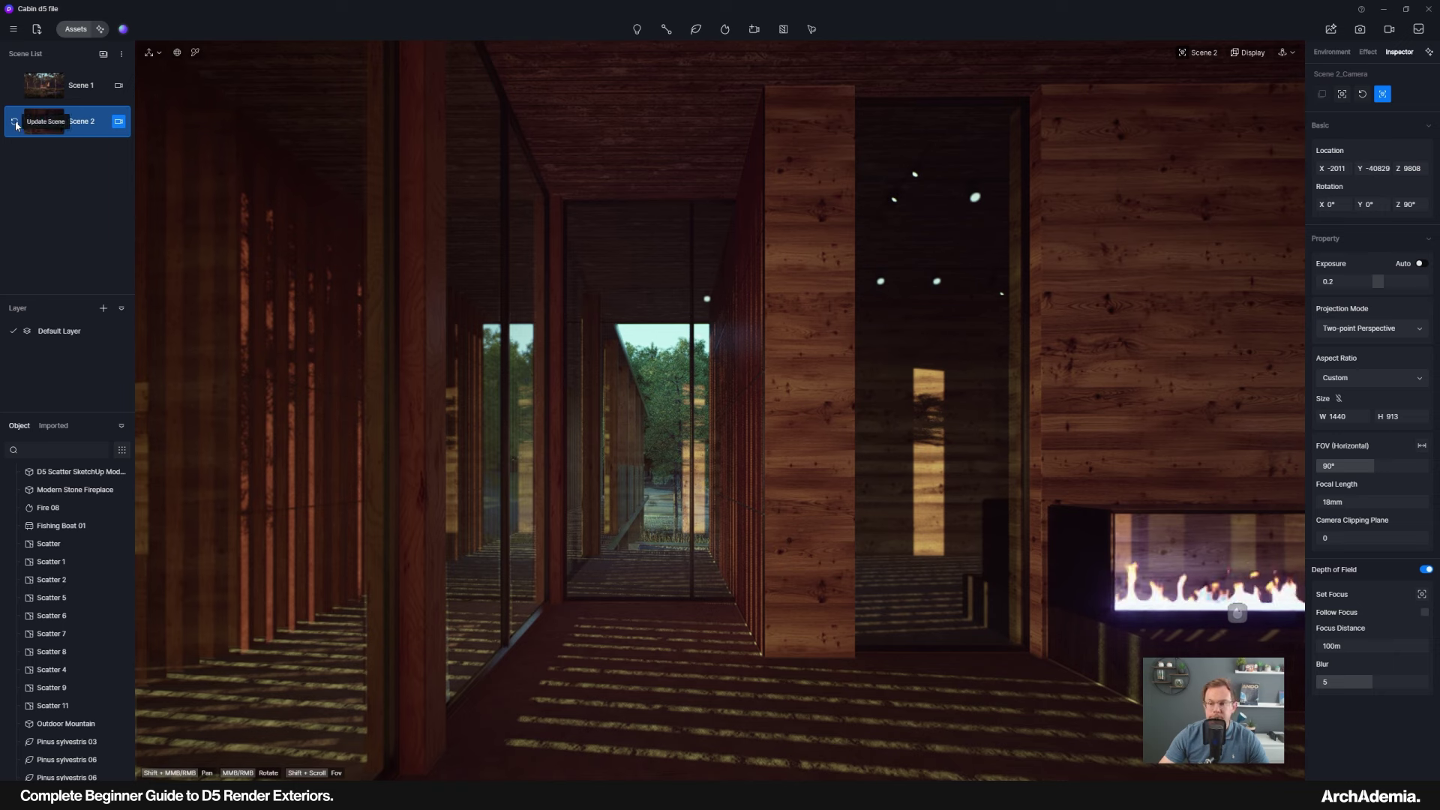
Set the Scene 2 camera's image size to 4000 wide by 2000 high.
{"action": "left_click", "coordinate": [1342, 417]}
{"action": "type", "text": "4"}
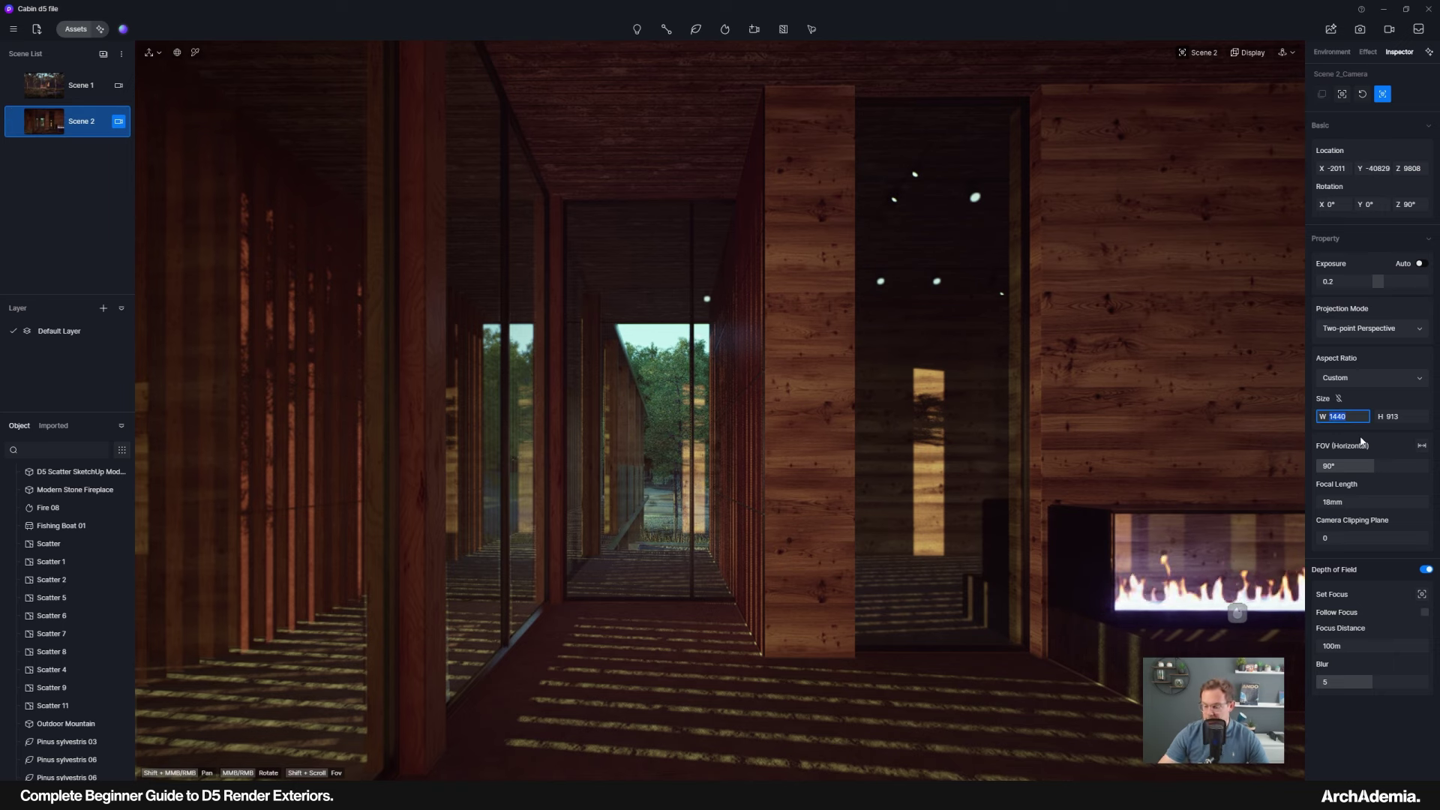
{"action": "type", "text": "000"}
{"action": "key", "text": "Return"}
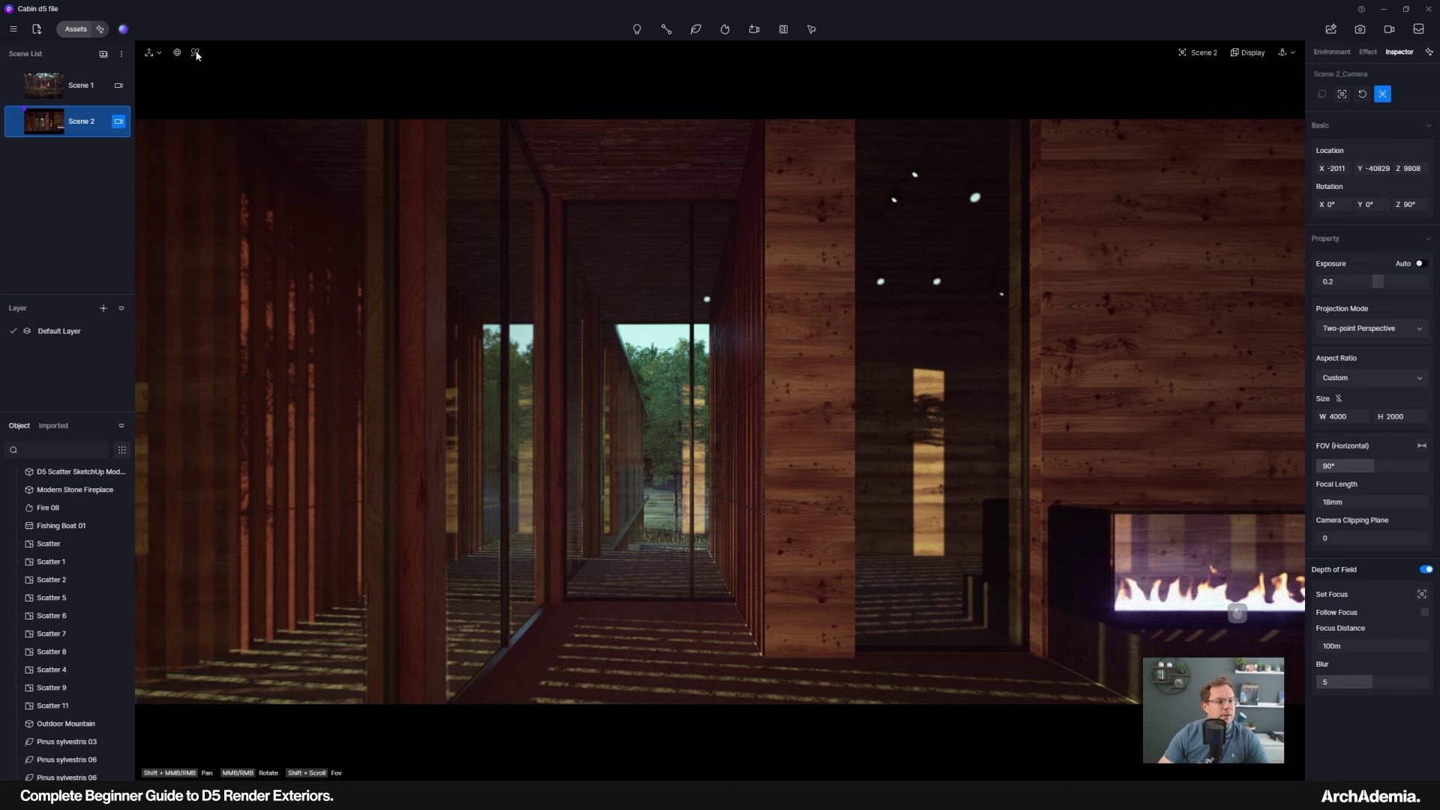
Pick the Green Curtain Wall Glass material and enable its thickness with a value of 5.
{"action": "left_click", "coordinate": [965, 459]}
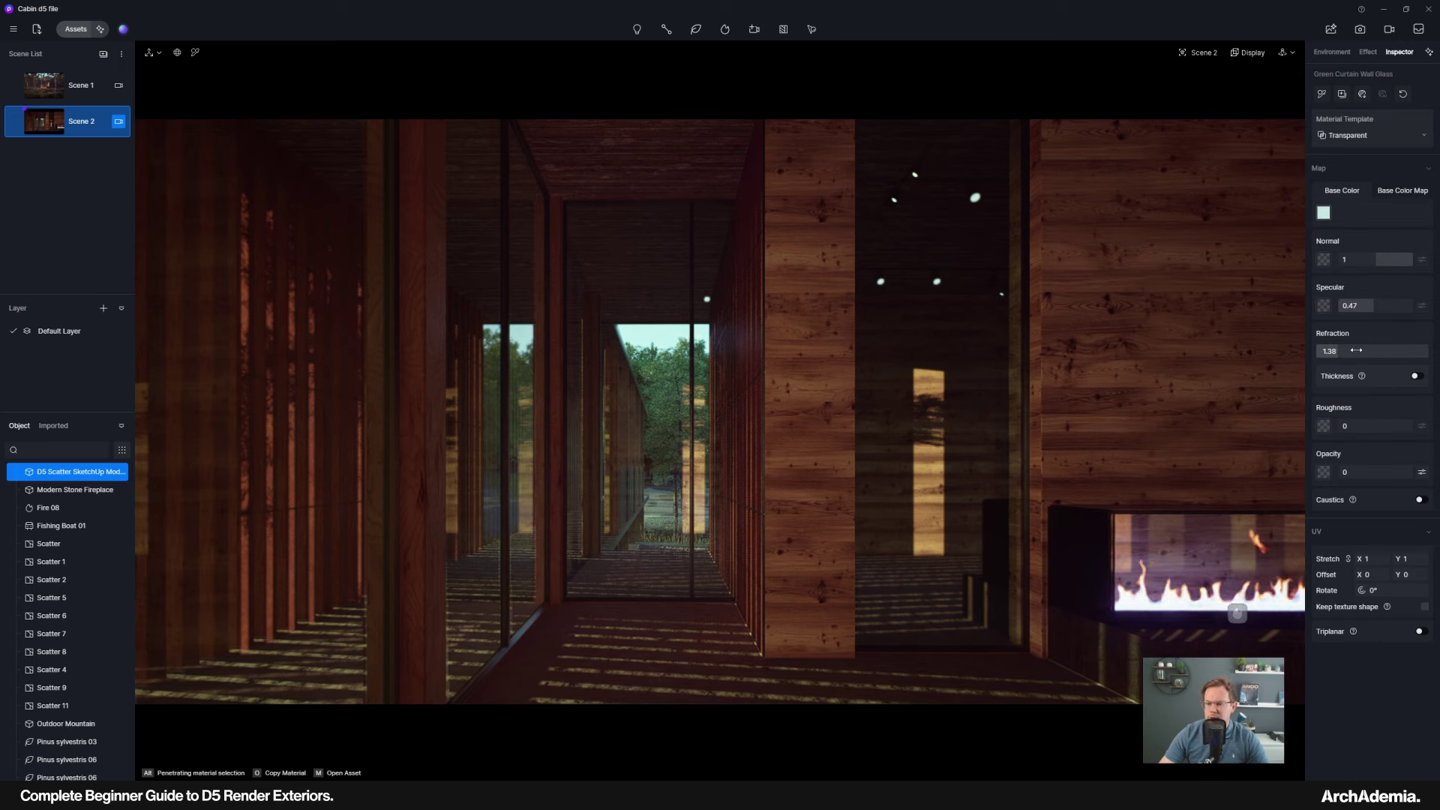
{"action": "left_click", "coordinate": [1417, 376]}
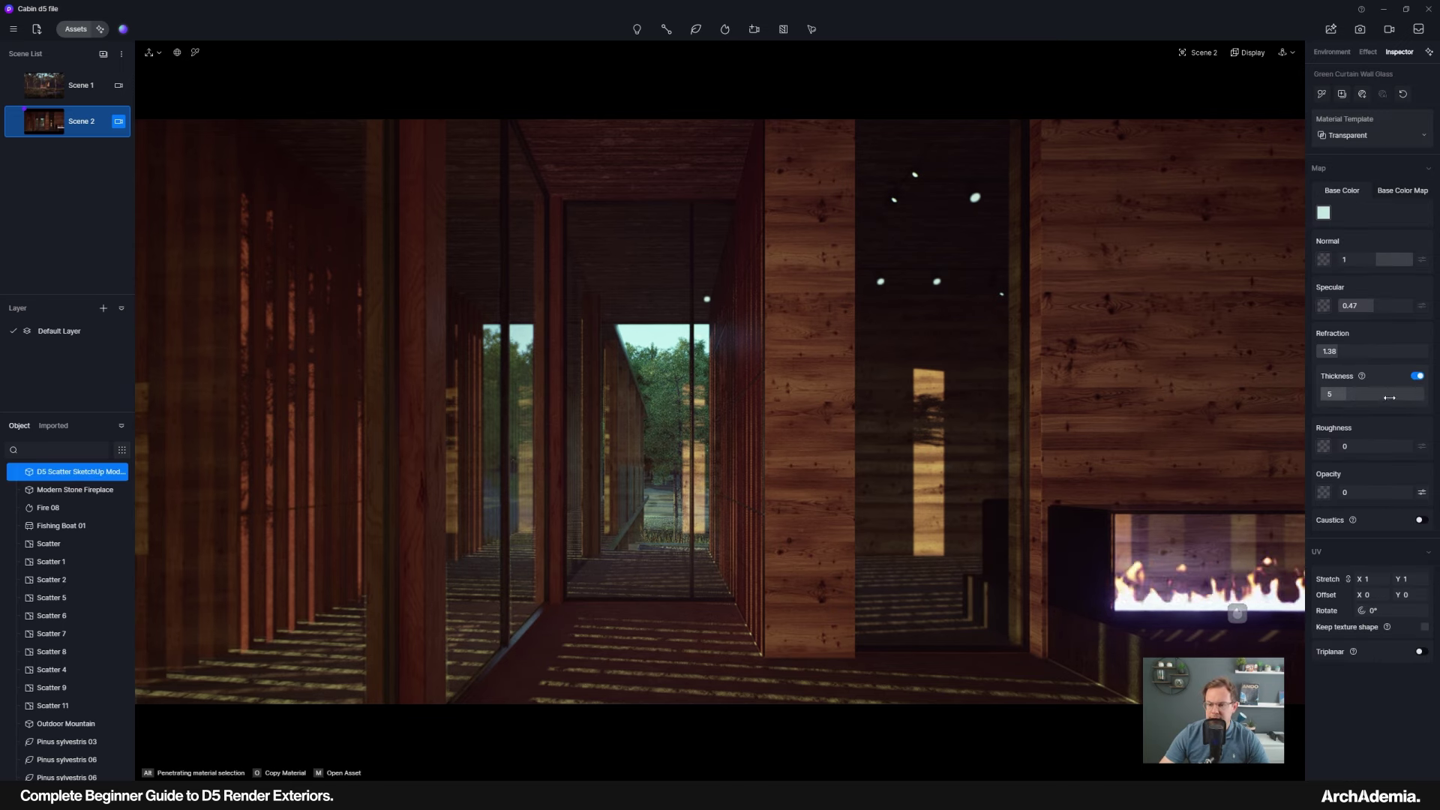
{"action": "left_click_drag", "start_coordinate": [1387, 395], "coordinate": [1370, 391]}
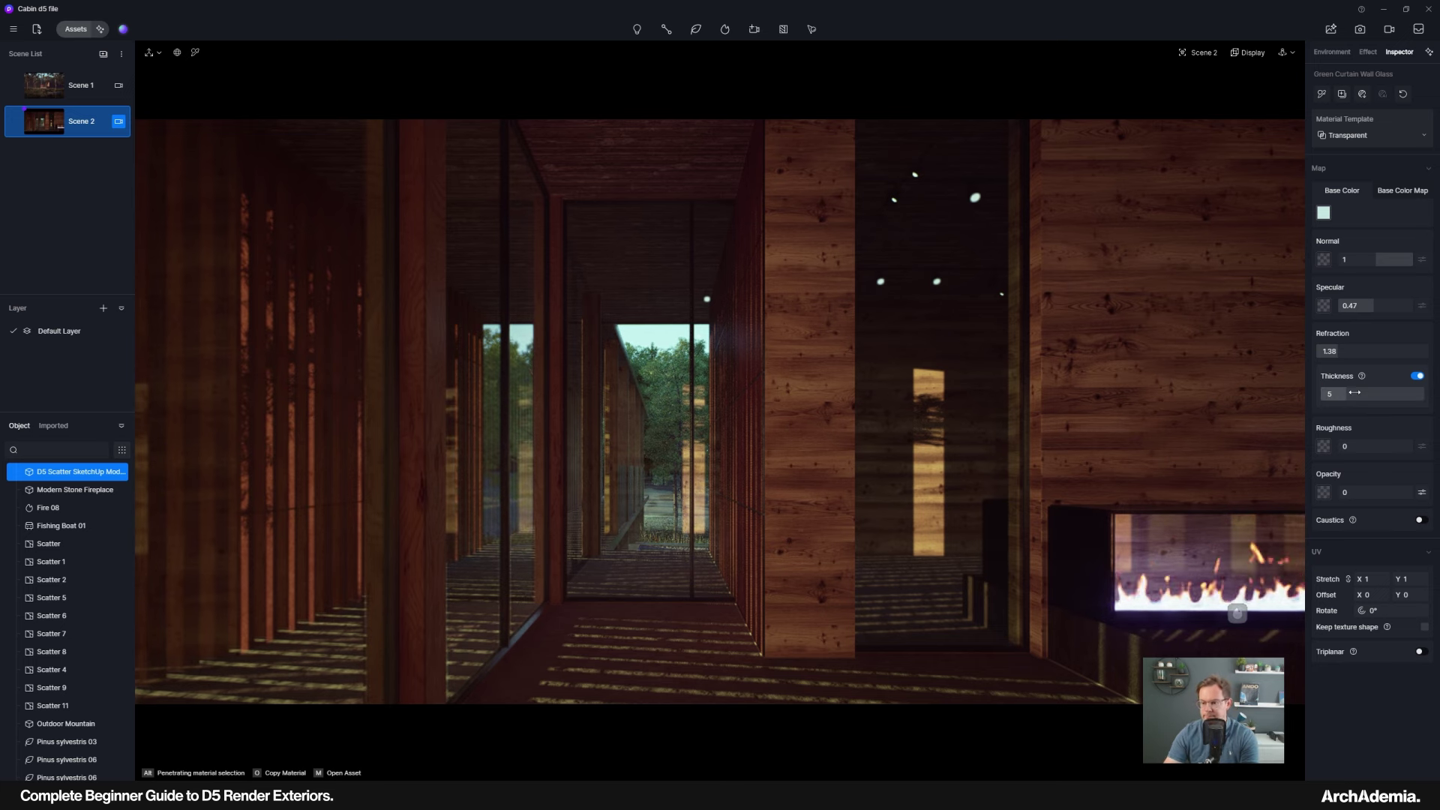
{"action": "type", "text": "5"}
{"action": "key", "text": "Return"}
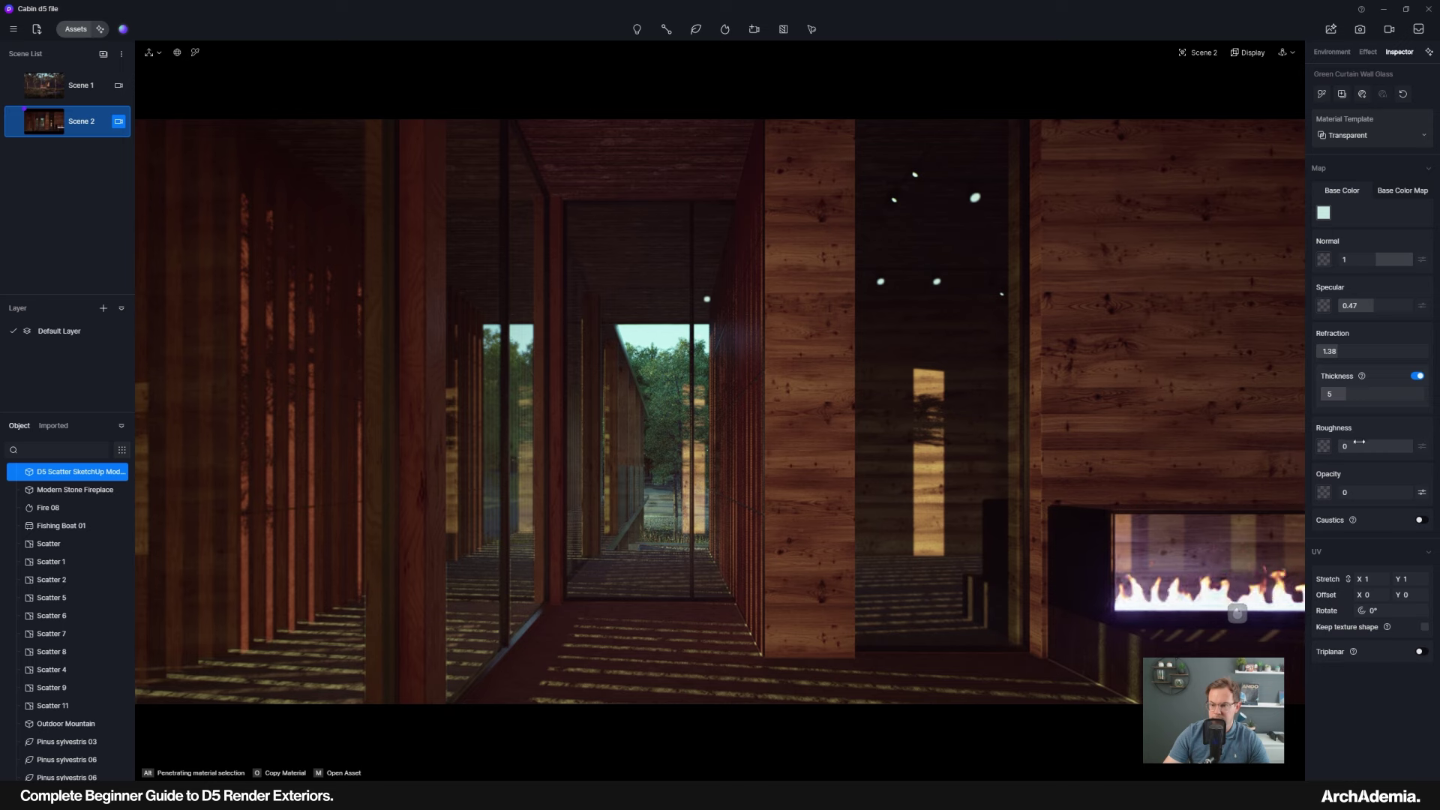
Try the curtain wall glass with a specular value of 1 and settle on 0.6.
{"action": "left_click", "coordinate": [1369, 305]}
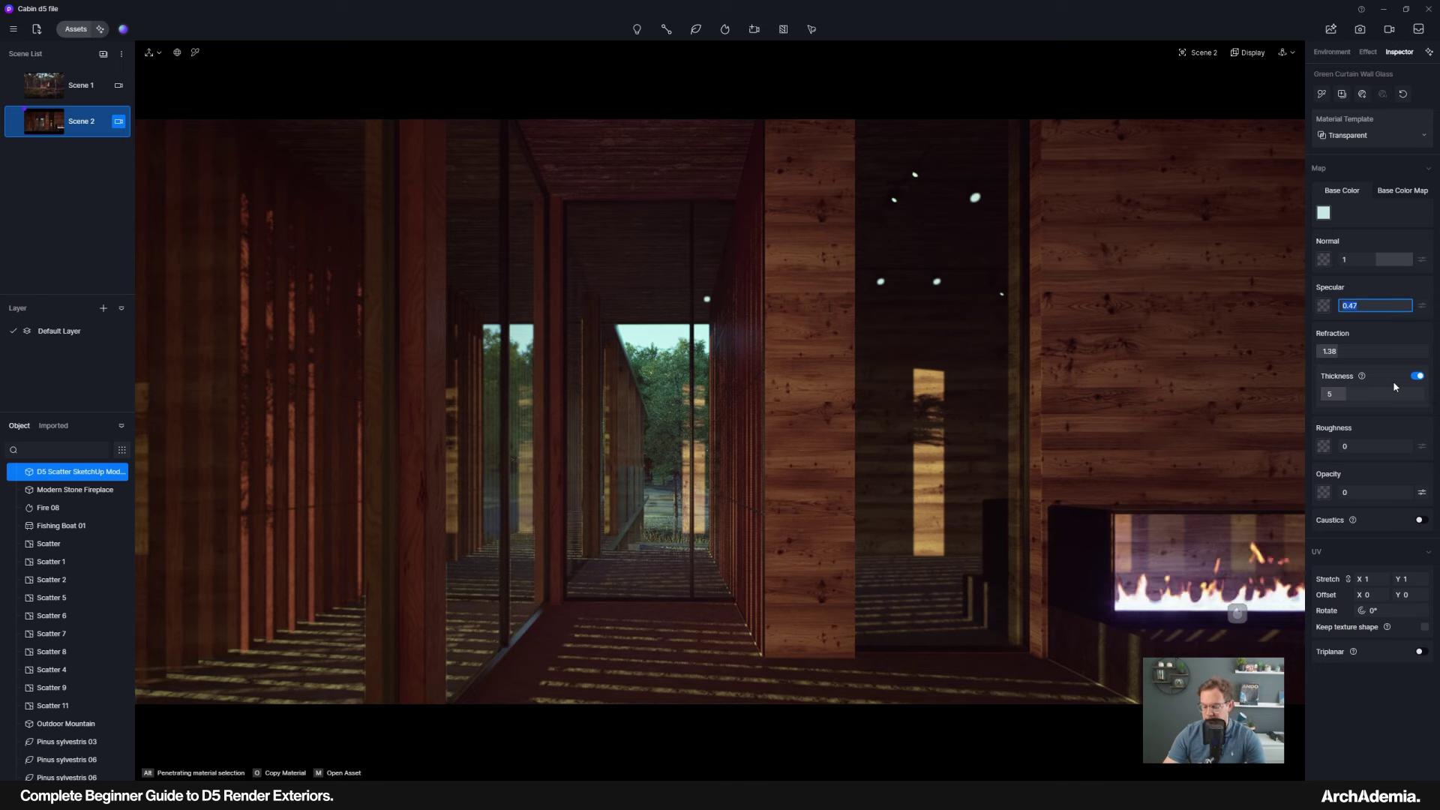
{"action": "type", "text": "1"}
{"action": "key", "text": "Return"}
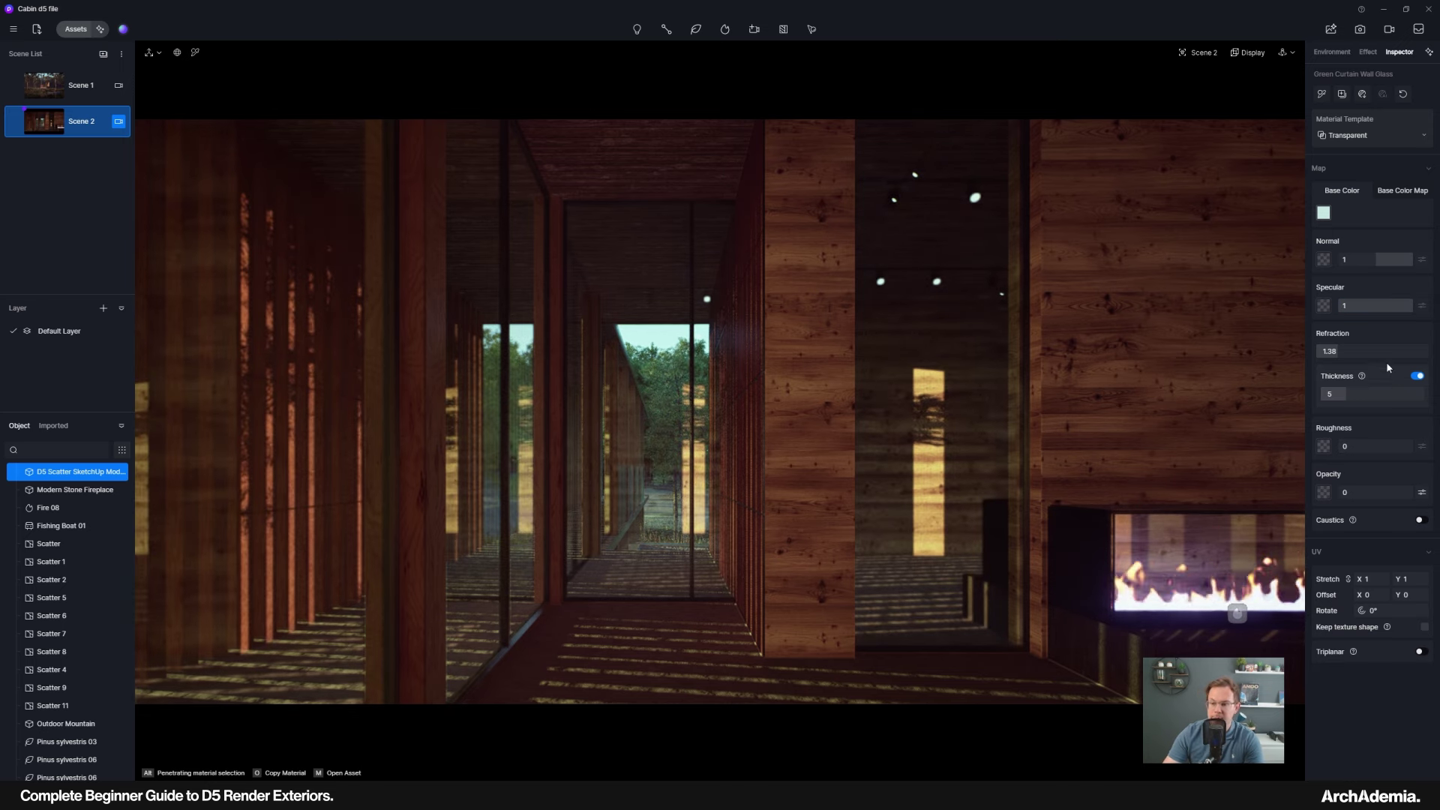
{"action": "left_click", "coordinate": [1372, 304]}
{"action": "type", "text": "0.6"}
{"action": "key", "text": "Return"}
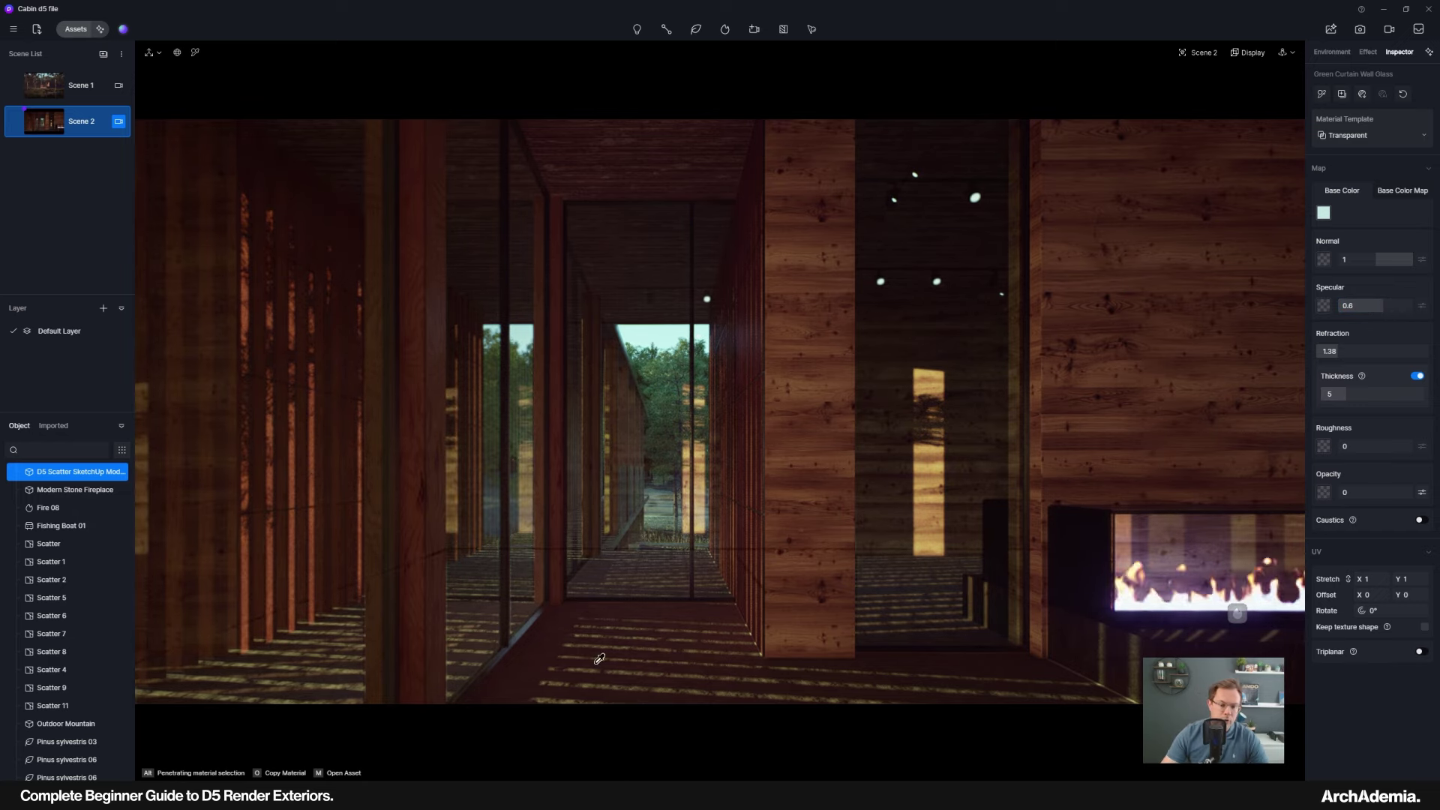
Switch to the Chrome browser and run an image search for "water normal map".
{"action": "key", "text": "alt+Tab"}
{"action": "left_click_drag", "start_coordinate": [542, 49], "coordinate": [466, 55]}
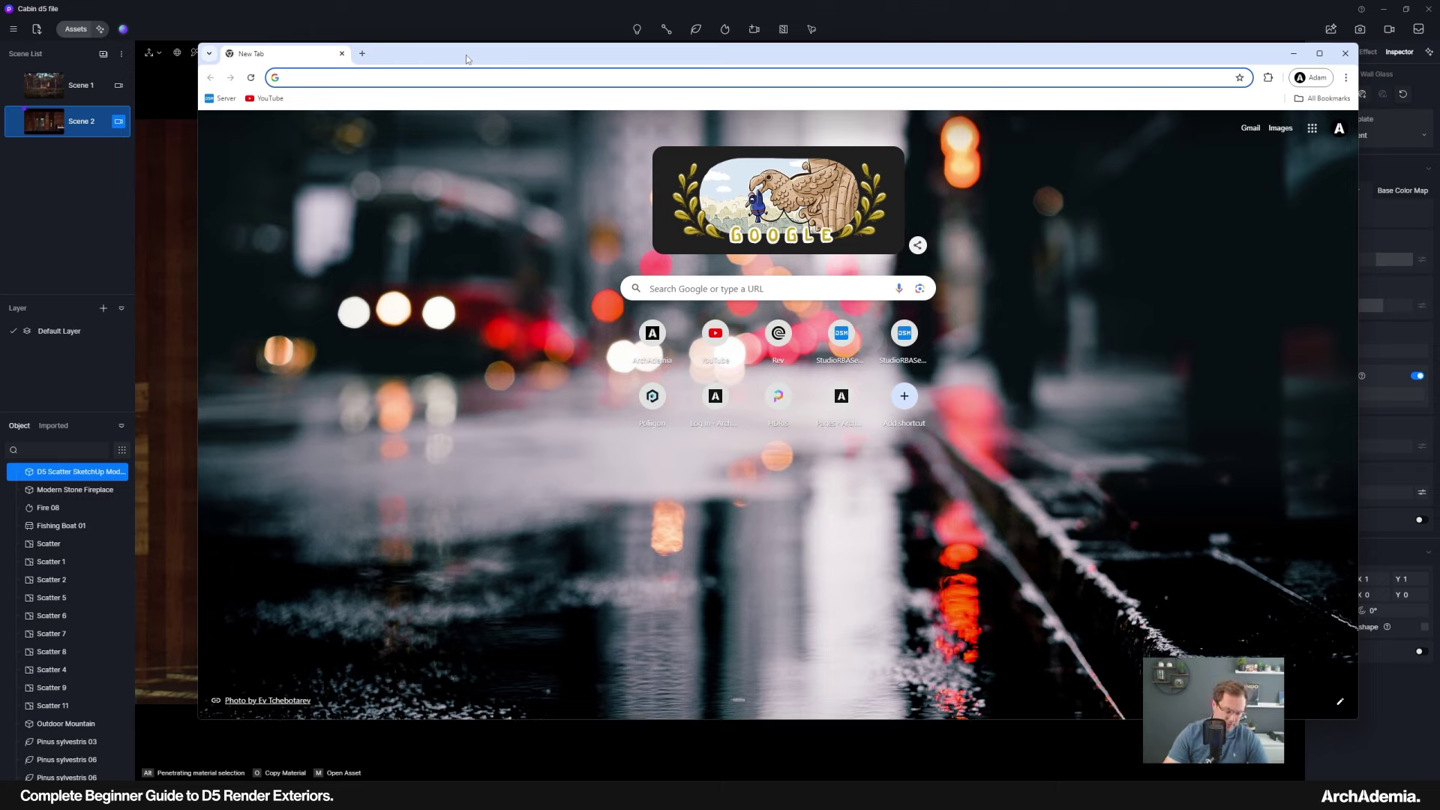
{"action": "type", "text": "water normal ma"}
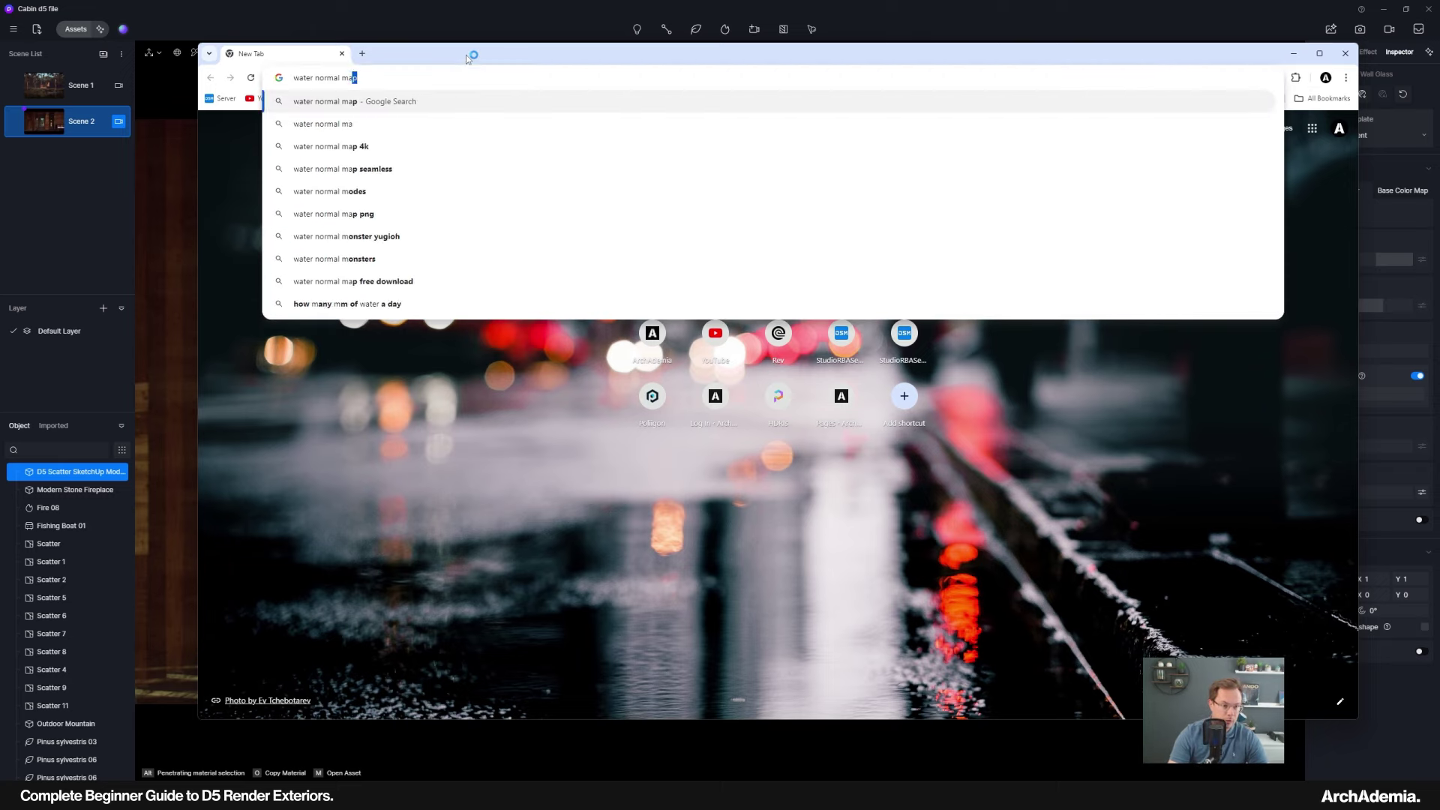
{"action": "type", "text": "p"}
{"action": "key", "text": "Return"}
{"action": "left_click", "coordinate": [359, 176]}
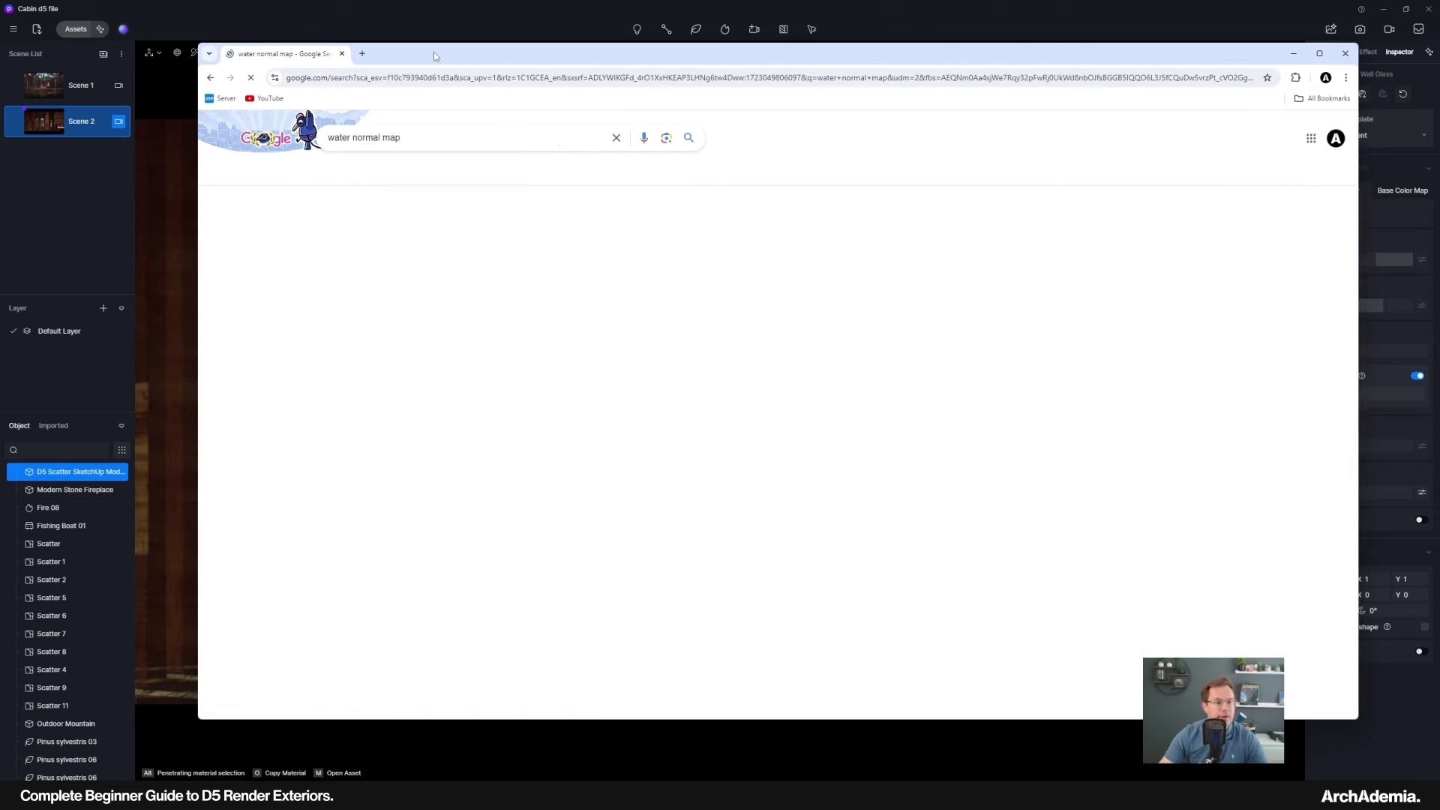
{"action": "left_click_drag", "start_coordinate": [436, 56], "coordinate": [403, 53]}
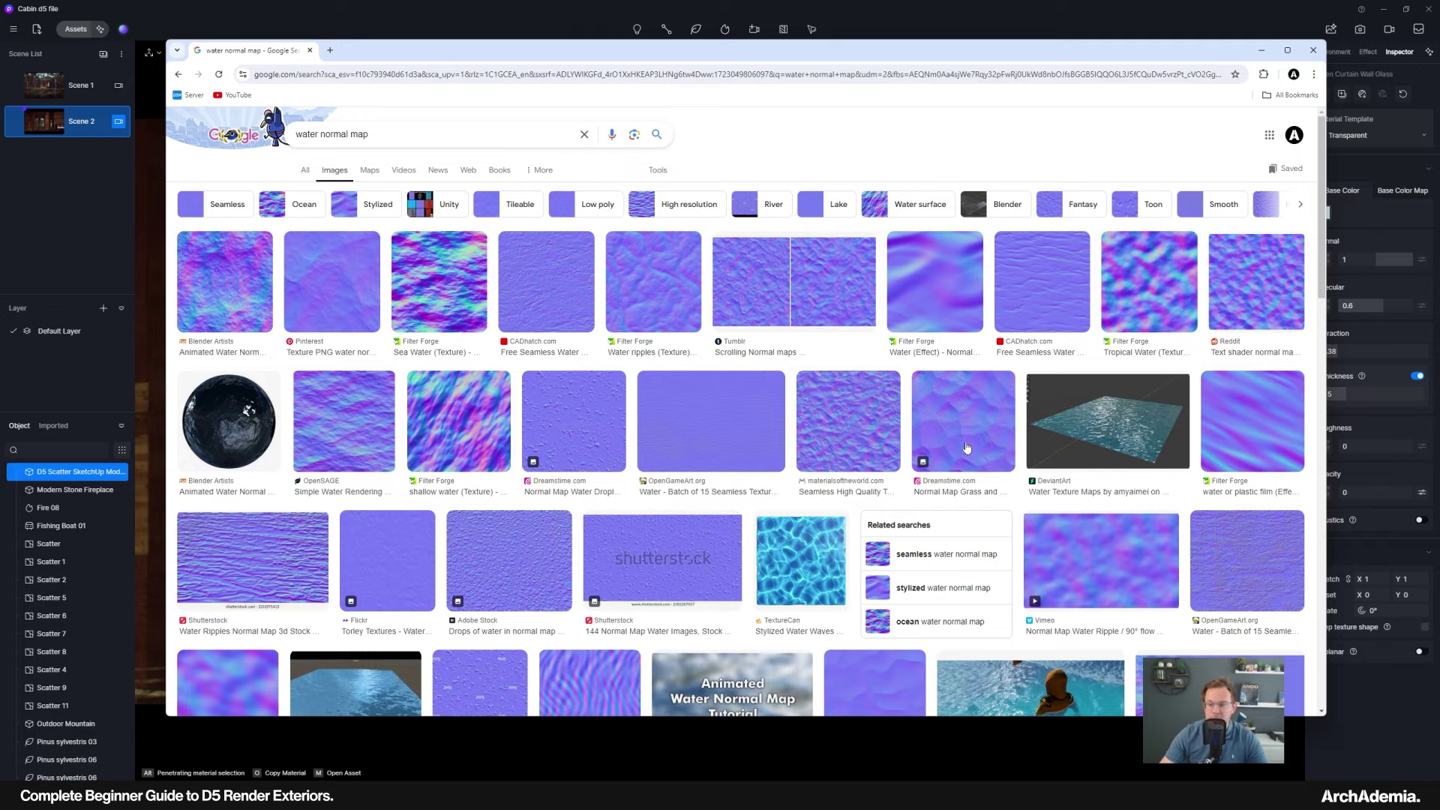
Save the Shimmering Water normal map image to the Desktop and return to D5 Render.
{"action": "scroll", "coordinate": [458, 497], "scroll_direction": "down", "scroll_amount": 2}
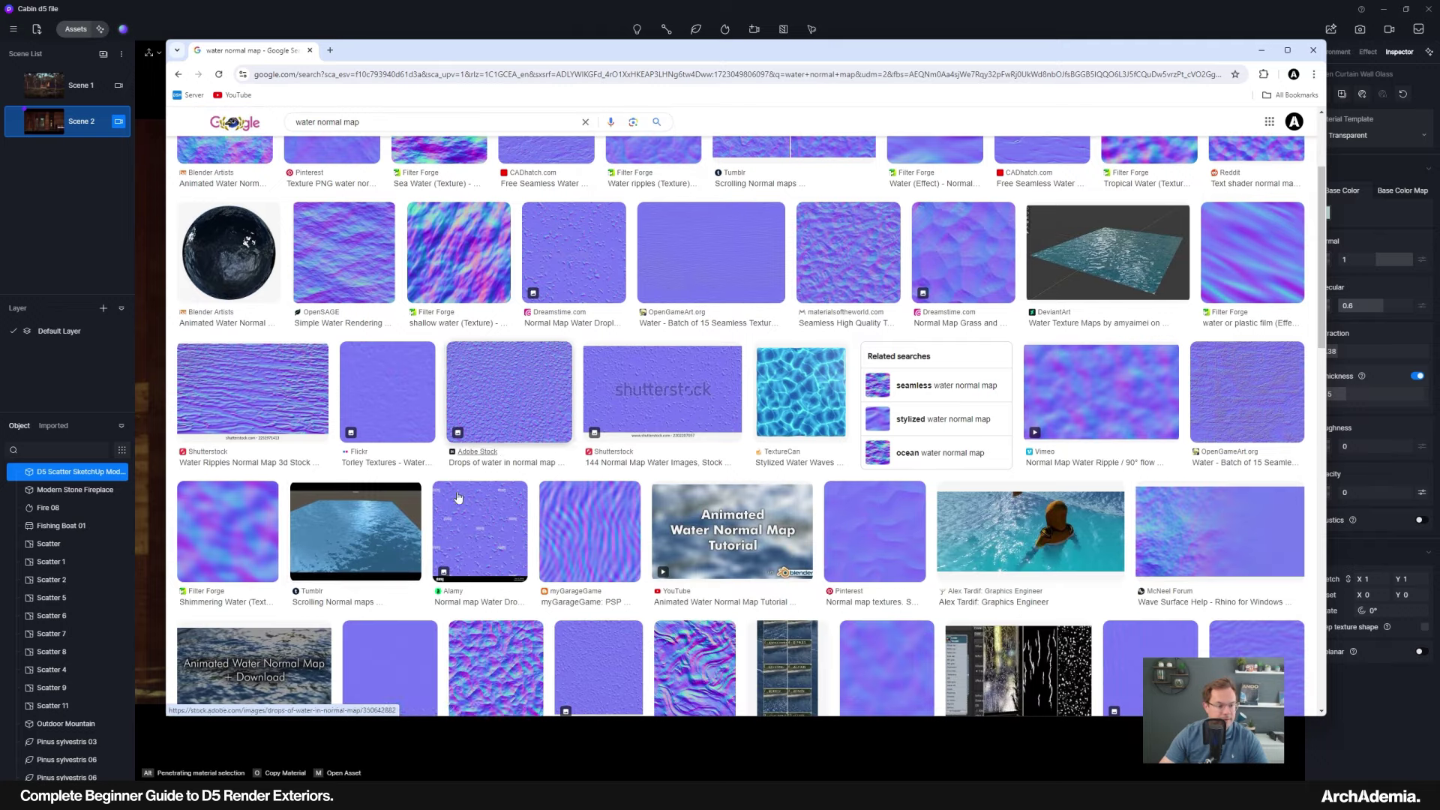
{"action": "left_click", "coordinate": [248, 529]}
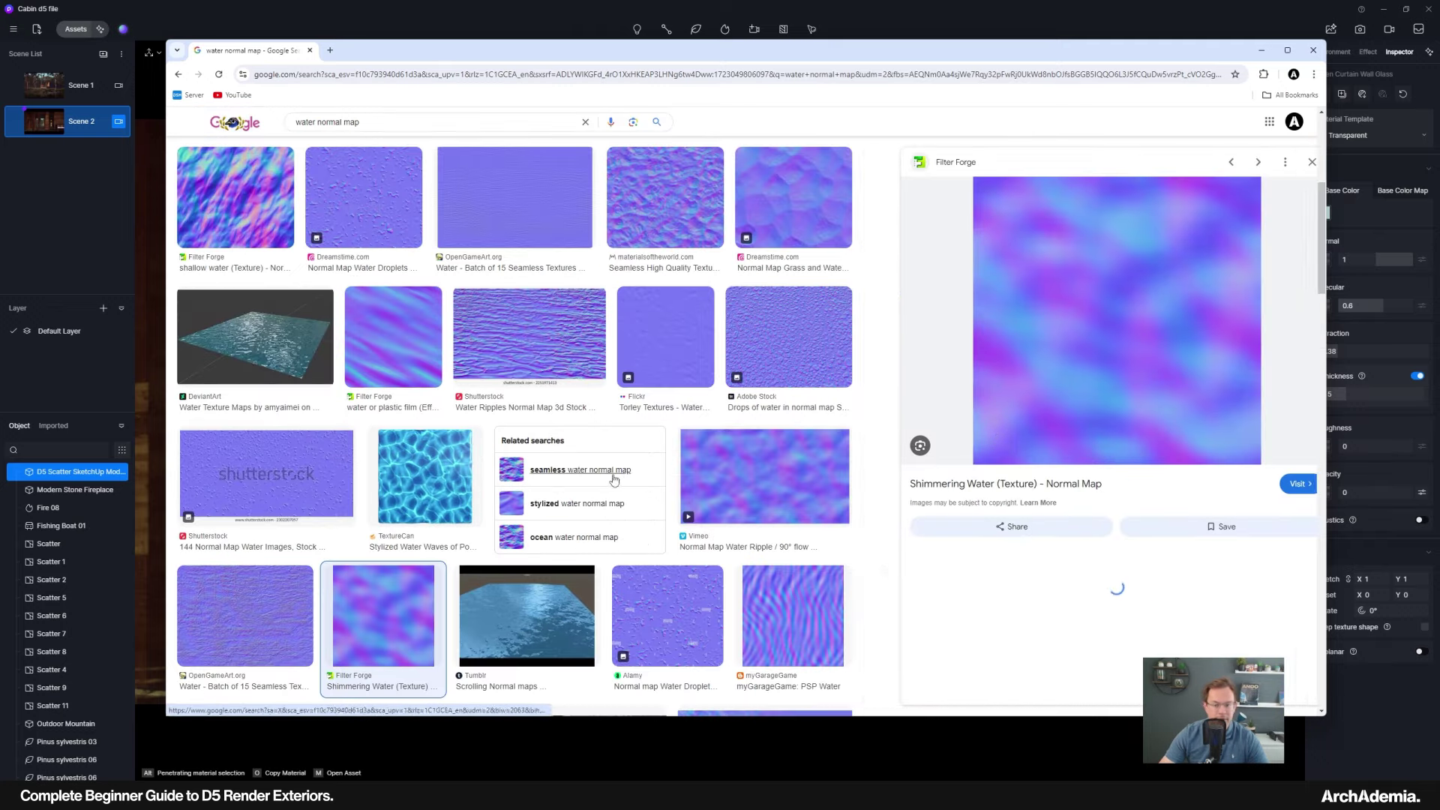
{"action": "right_click", "coordinate": [1097, 318]}
{"action": "left_click", "coordinate": [1114, 459]}
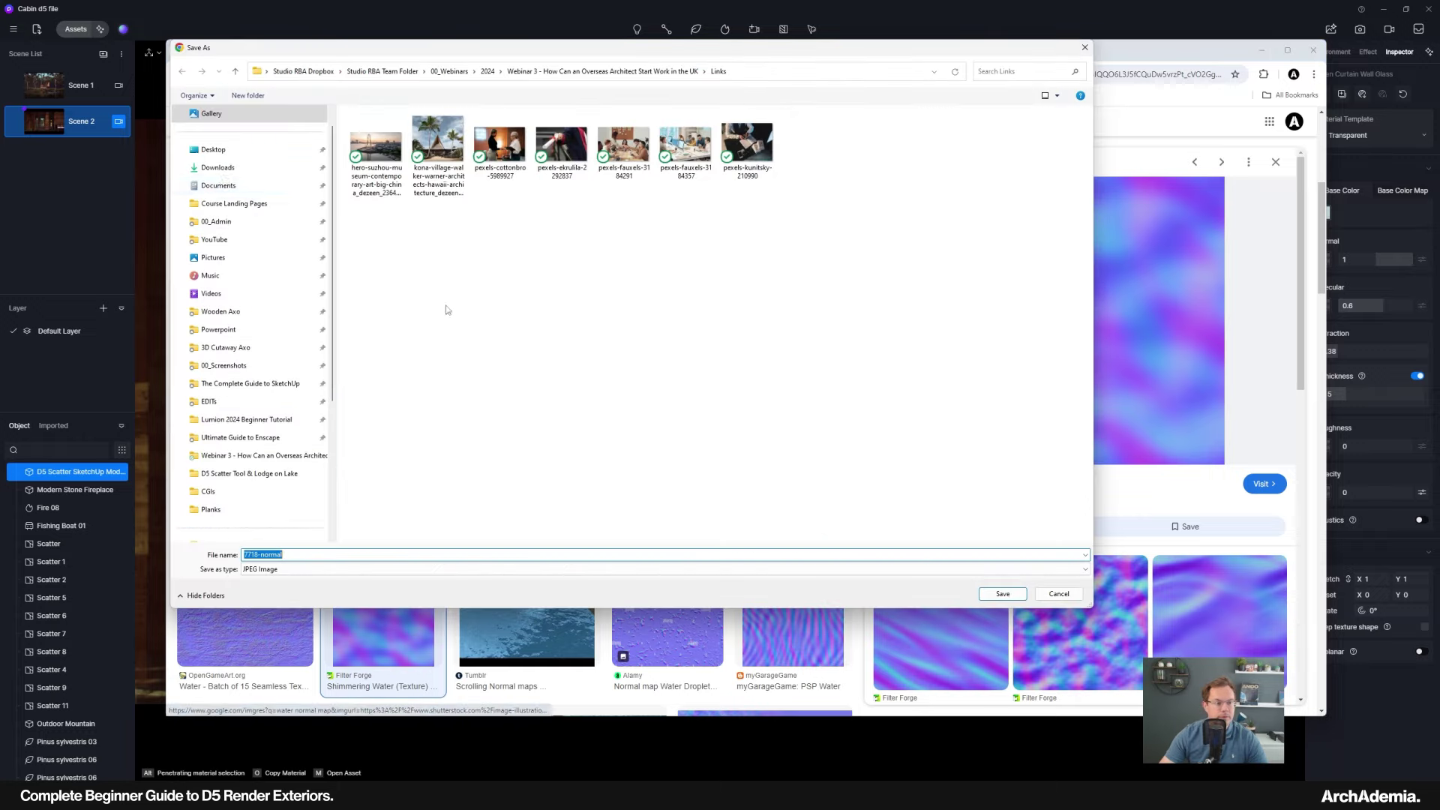
{"action": "left_click", "coordinate": [215, 150]}
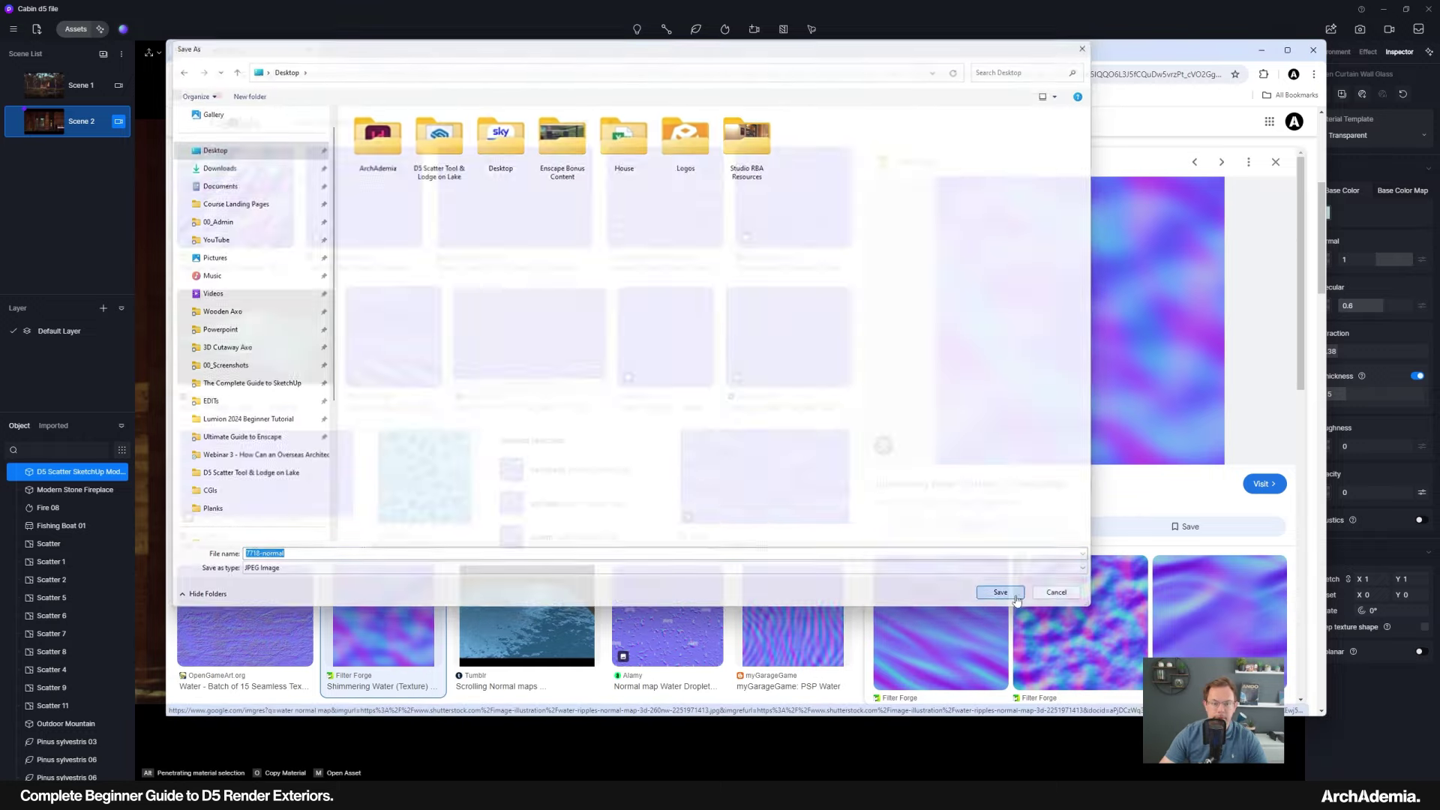
{"action": "left_click", "coordinate": [1000, 592]}
{"action": "left_click", "coordinate": [1262, 50]}
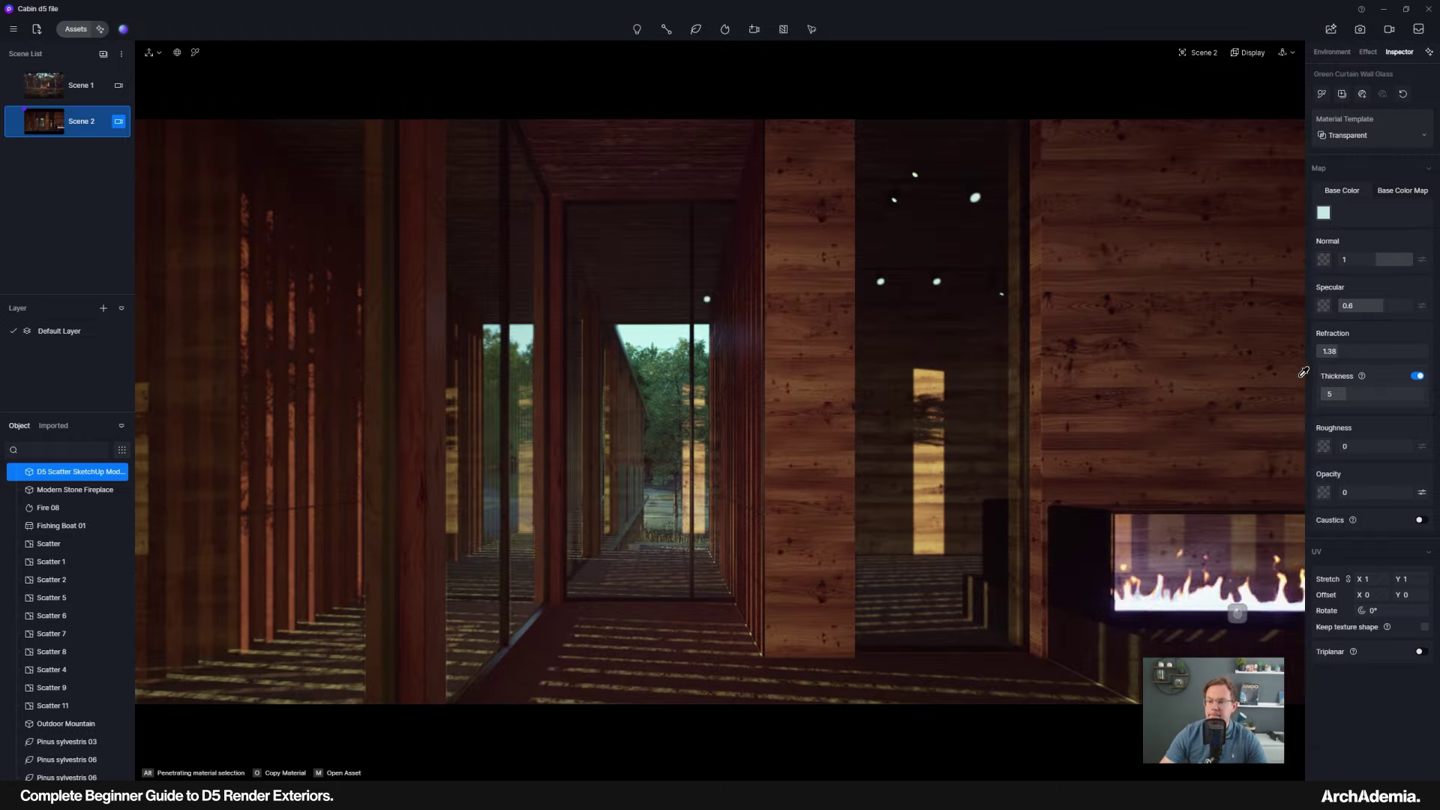
Load the 7718-normal image from the Desktop as the normal map of the Green Curtain Wall Glass.
{"action": "left_click", "coordinate": [1324, 259]}
{"action": "left_click", "coordinate": [245, 200]}
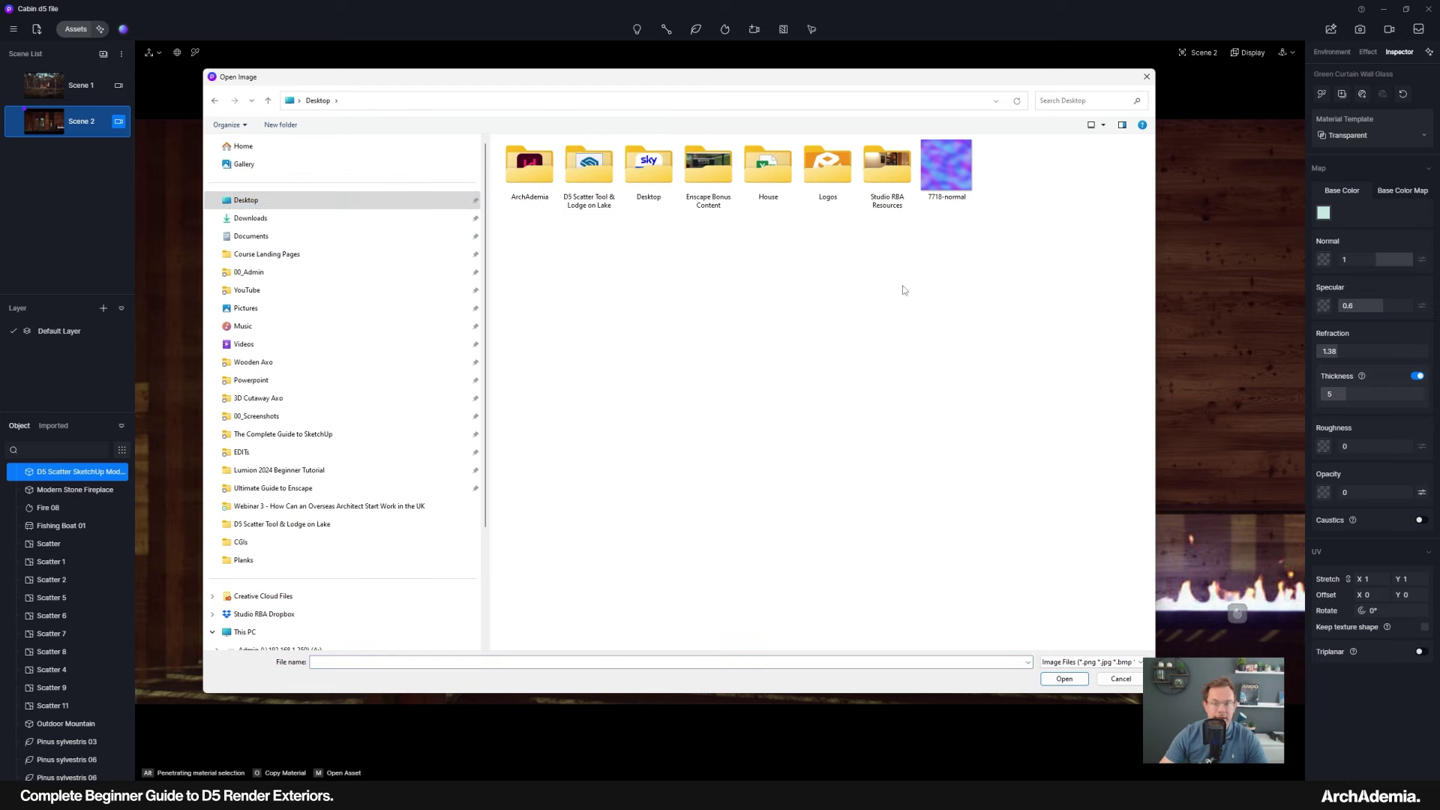
{"action": "double_click", "coordinate": [946, 165]}
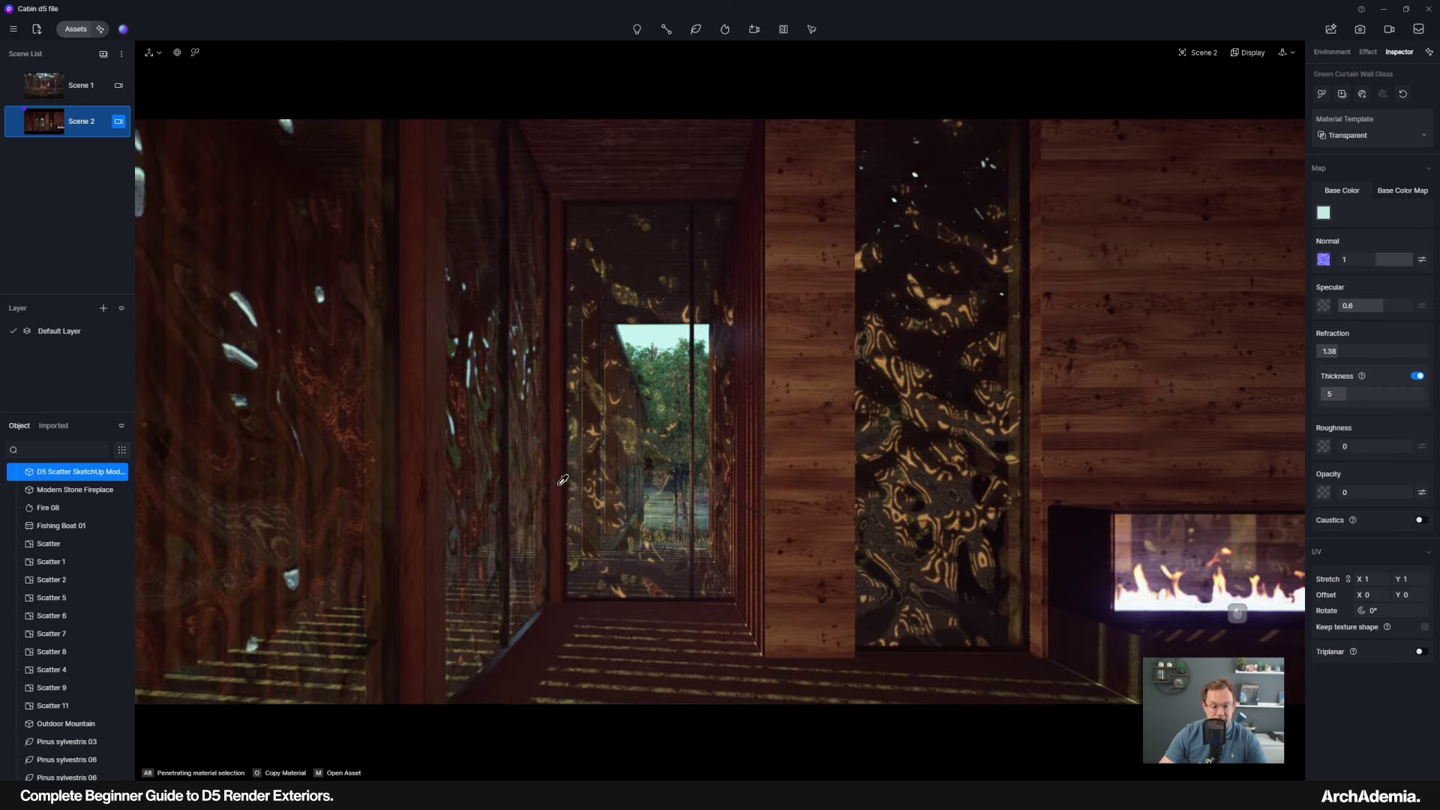
Try the curtain wall glass with a normal strength of 0.1 and settle on 0.01.
{"action": "left_click", "coordinate": [1393, 261]}
{"action": "type", "text": "0.1"}
{"action": "key", "text": "Return"}
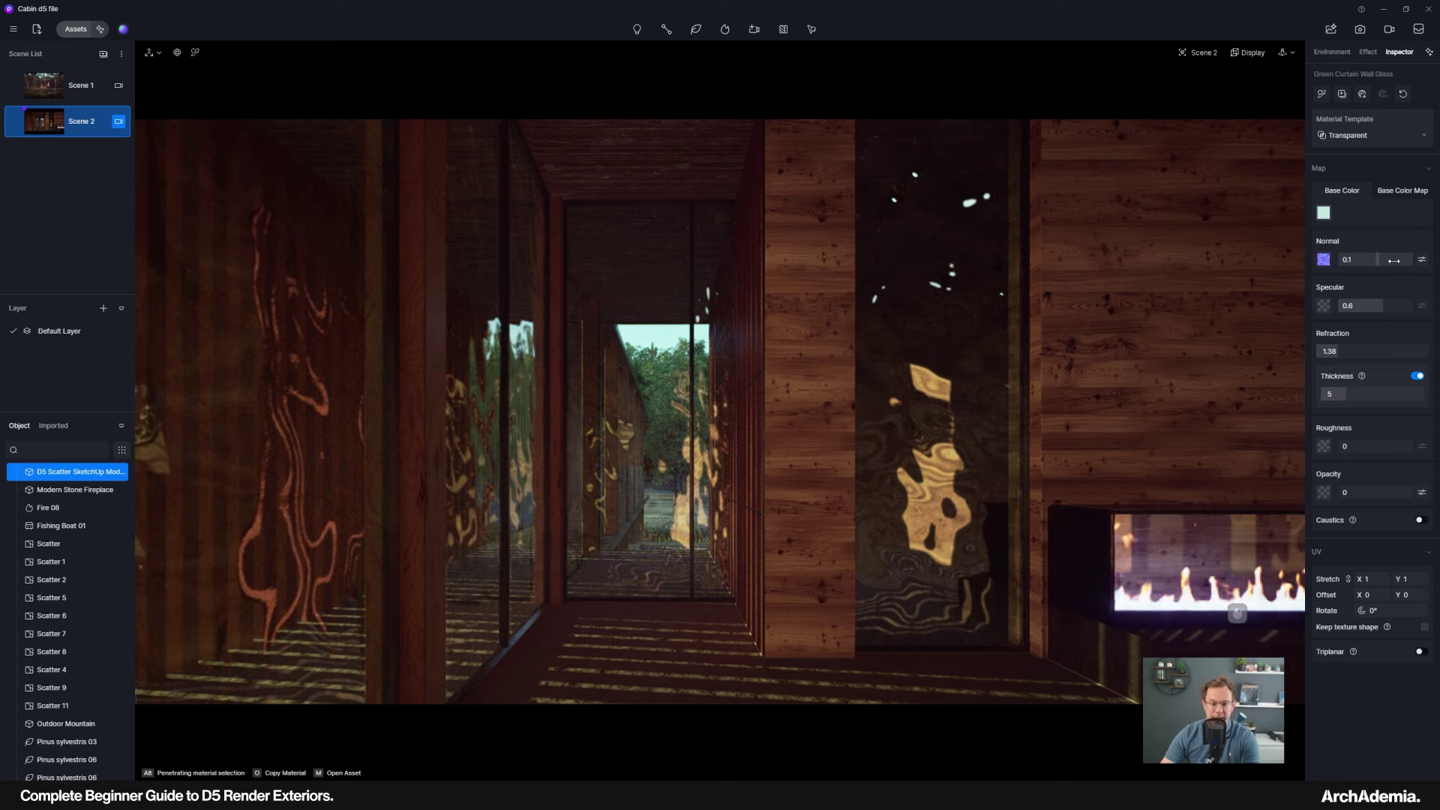
{"action": "left_click", "coordinate": [1389, 259]}
{"action": "type", "text": "0.01"}
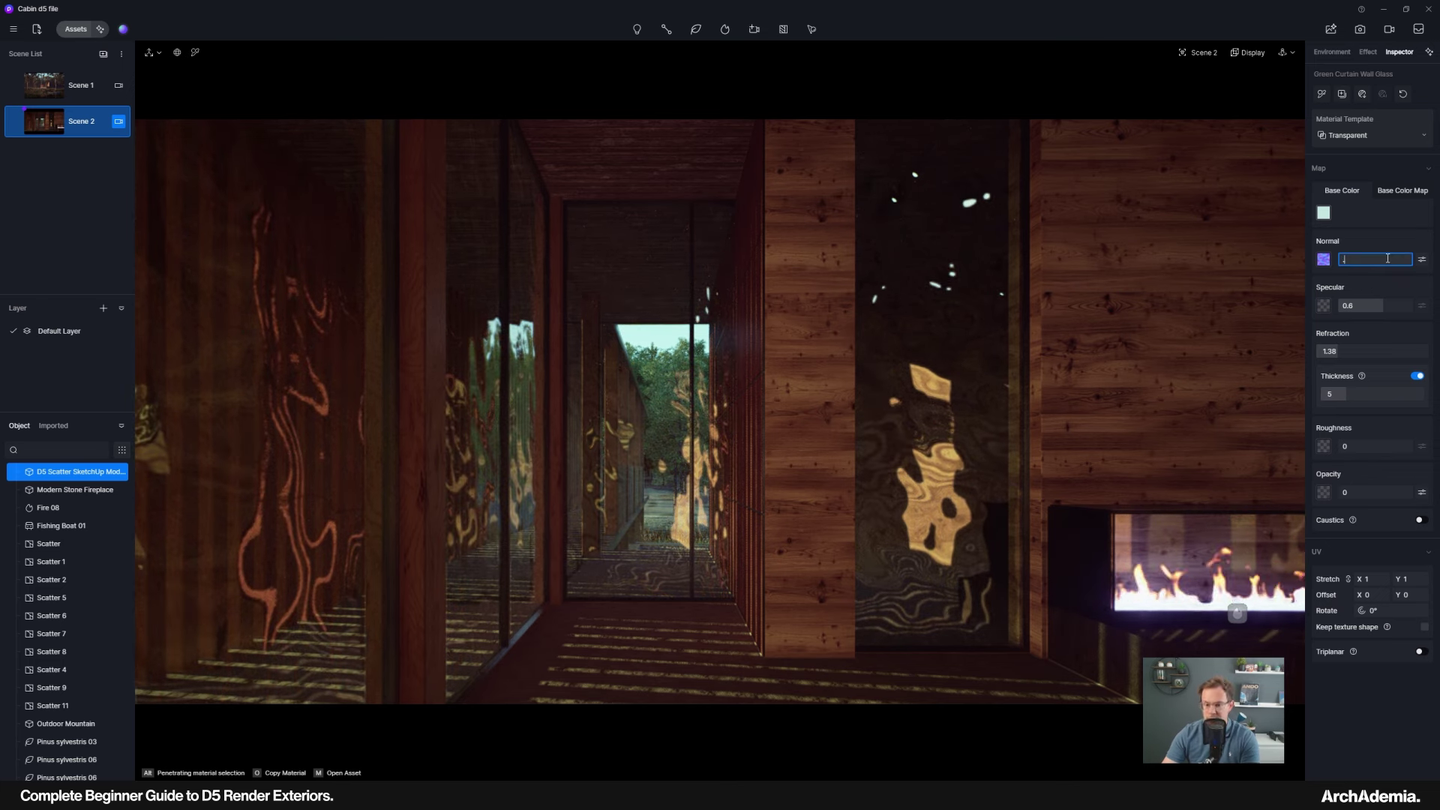
{"action": "key", "text": "Return"}
{"action": "left_click", "coordinate": [1387, 258]}
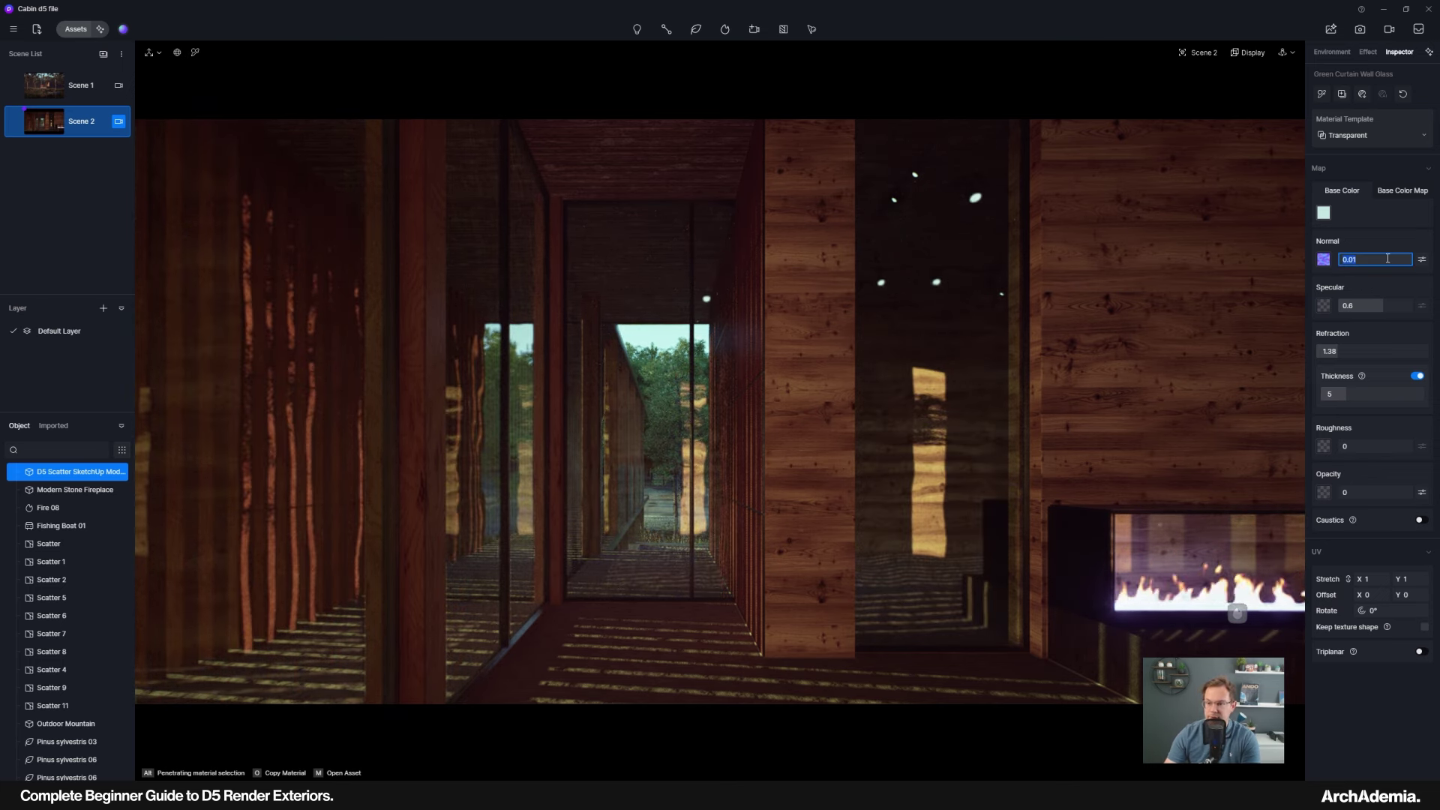
{"action": "type", "text": ".01"}
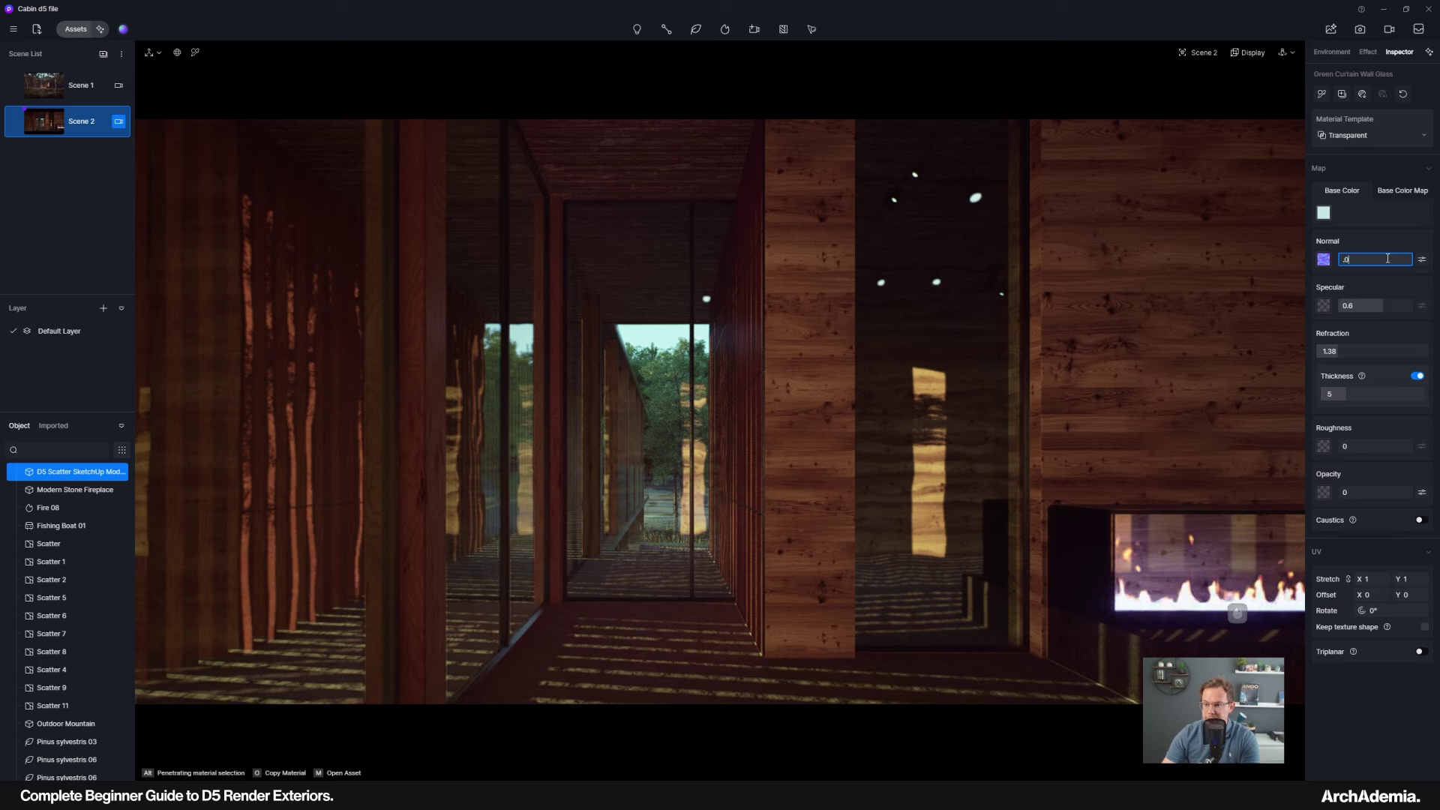
{"action": "key", "text": "Return"}
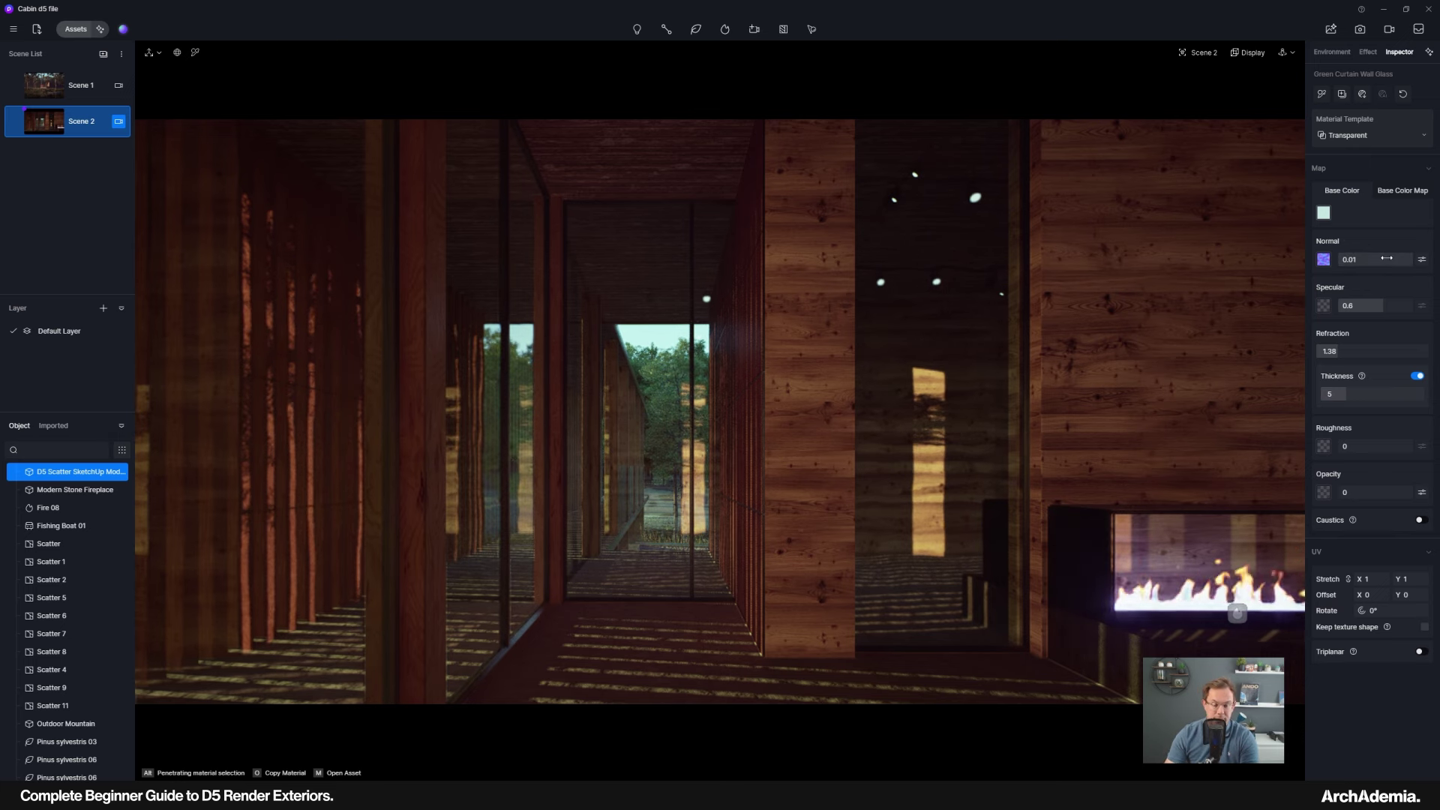
Load Scene 1, check the image render settings and switch to video mode.
{"action": "left_click", "coordinate": [86, 90]}
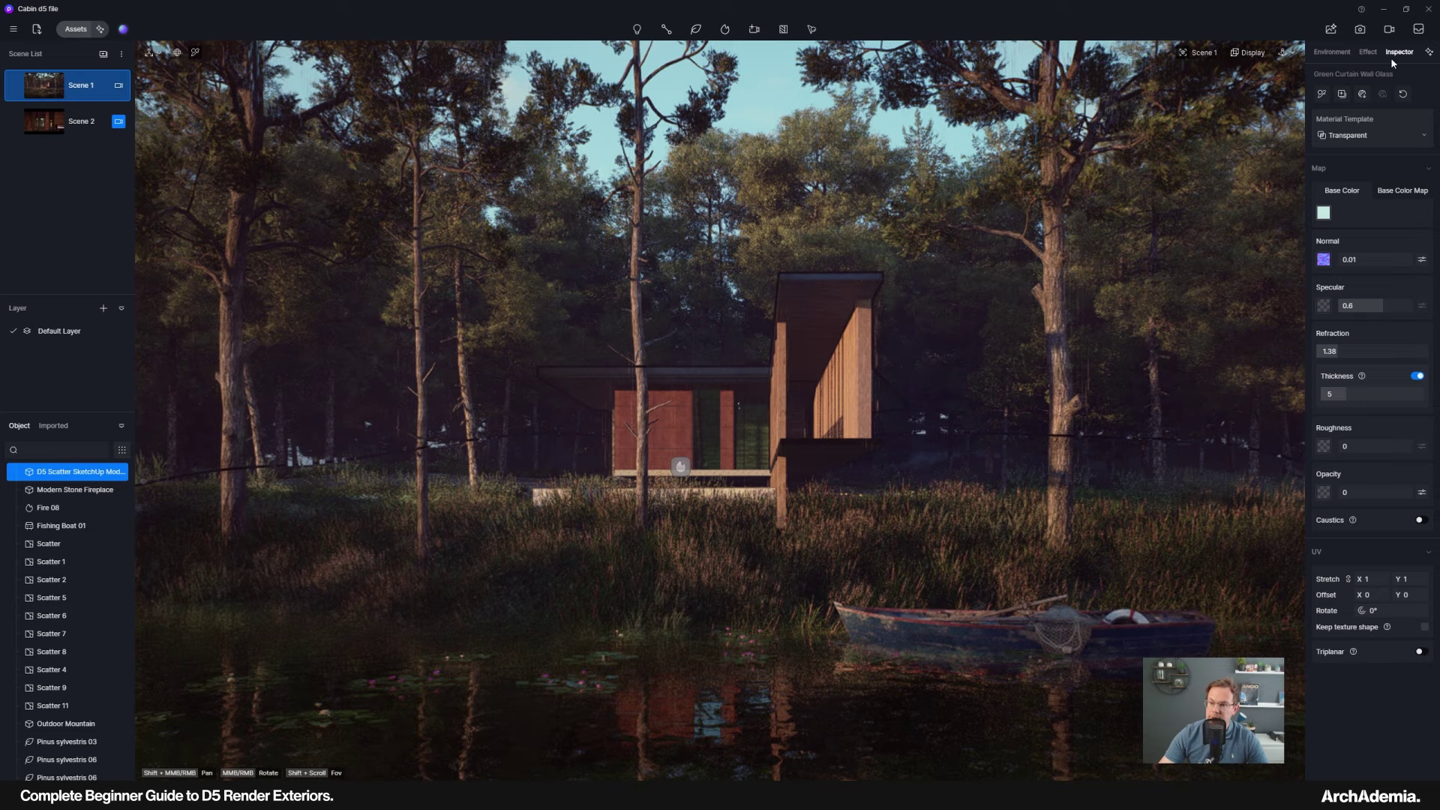
{"action": "left_click", "coordinate": [1359, 29]}
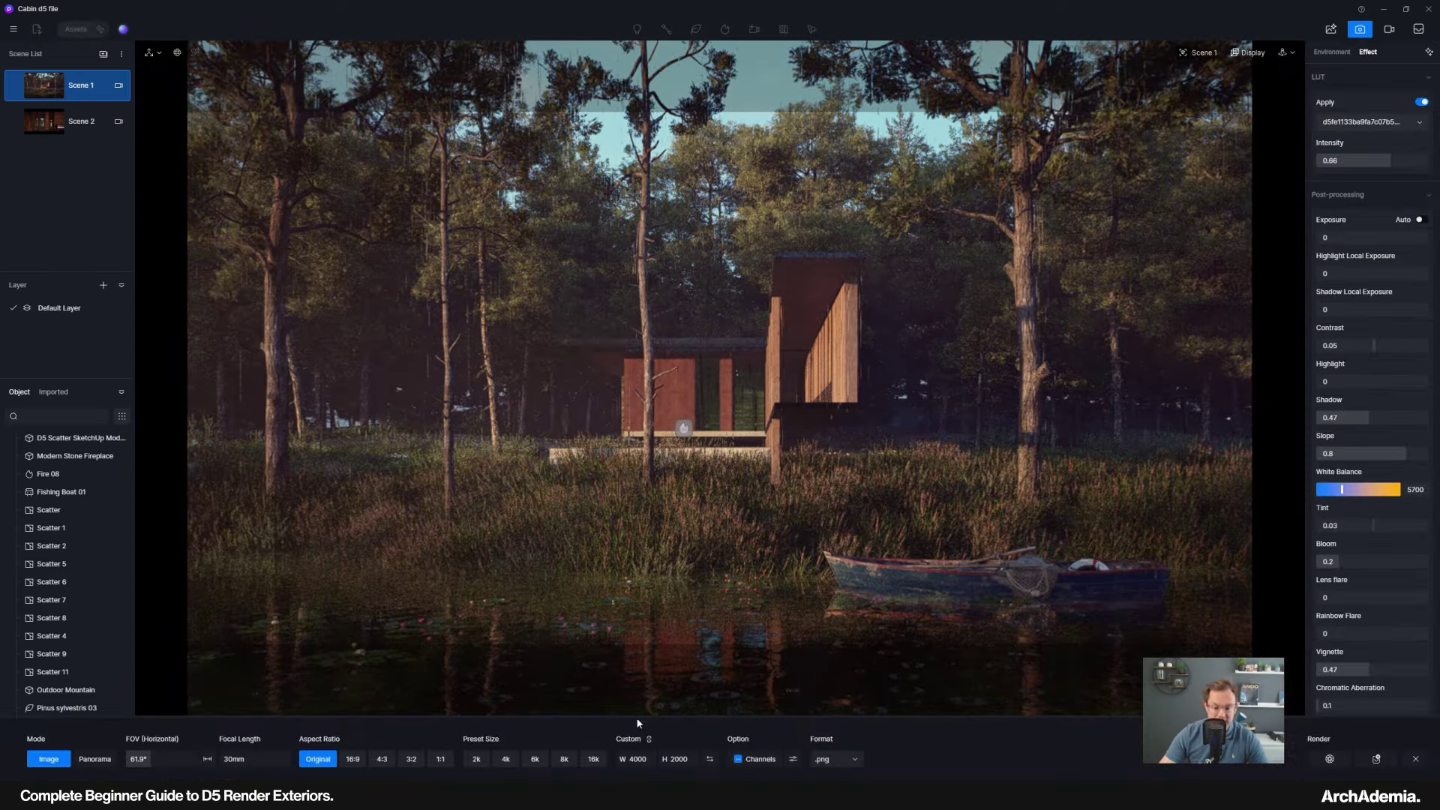
{"action": "left_click", "coordinate": [1390, 29]}
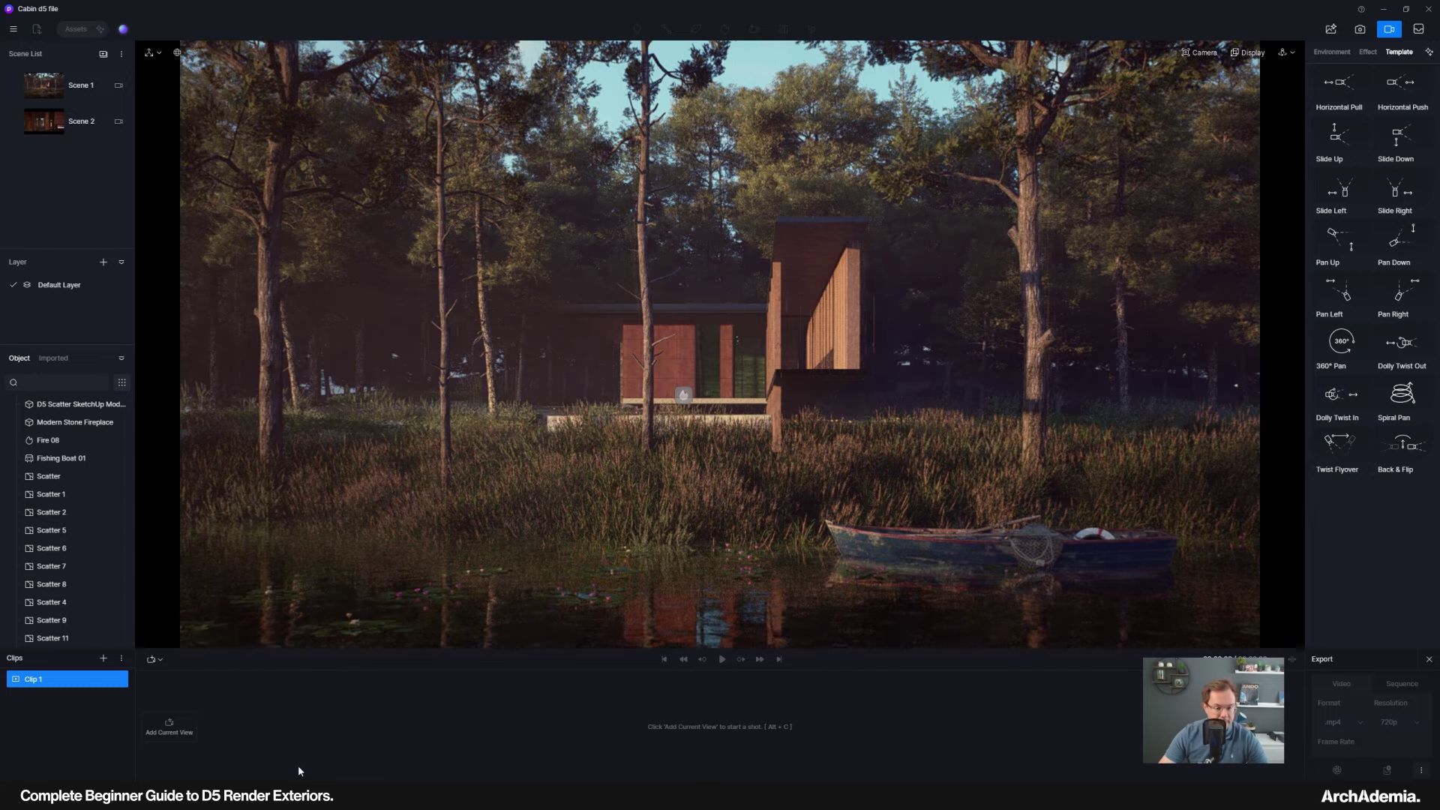
Frame a close view of the fishing boat in the foreground with the cantilevered cabin behind it.
{"action": "scroll", "coordinate": [877, 558], "scroll_direction": "up", "scroll_amount": 3}
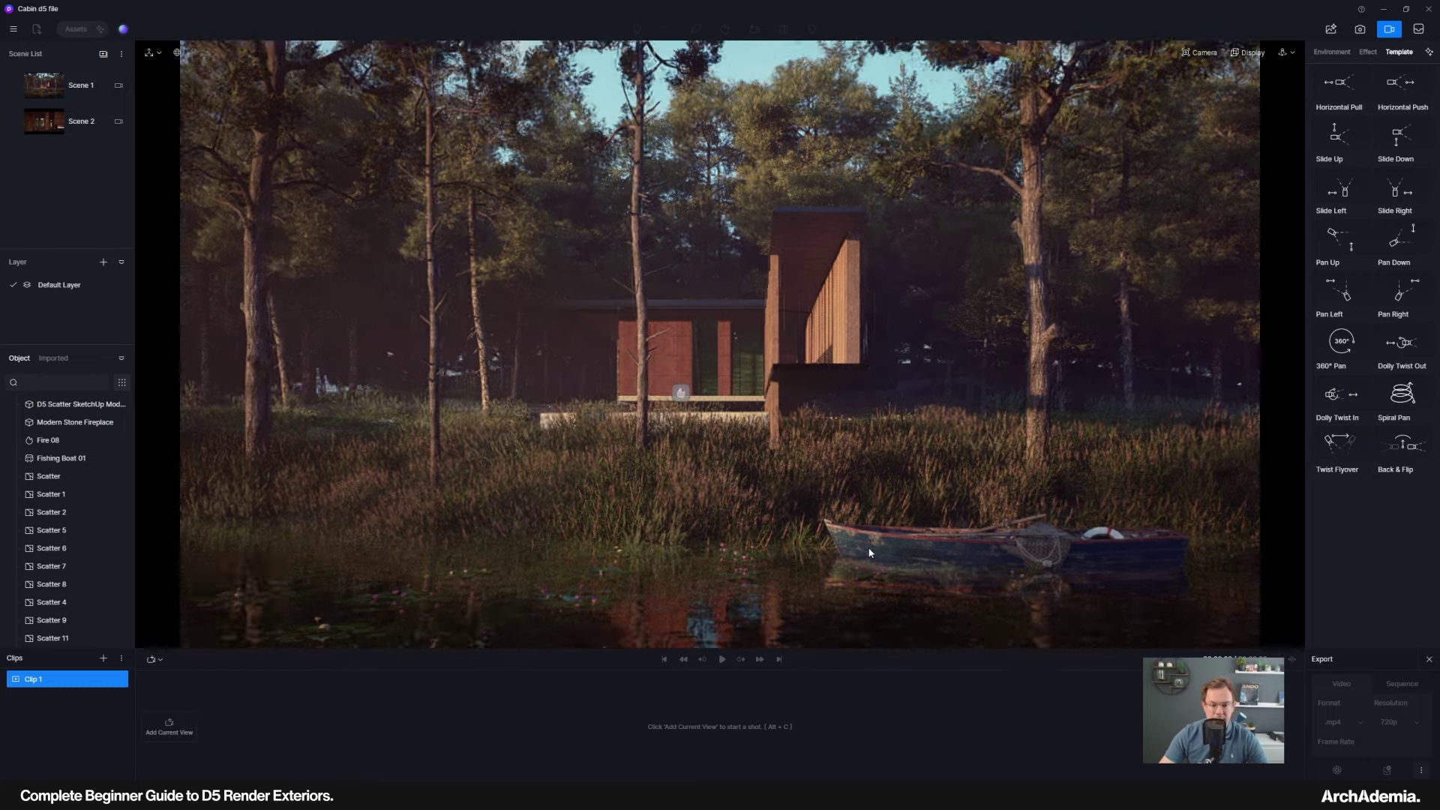
{"action": "middle_click_drag", "start_coordinate": [876, 558], "coordinate": [705, 505]}
{"action": "scroll", "coordinate": [930, 504], "scroll_direction": "up", "scroll_amount": 2}
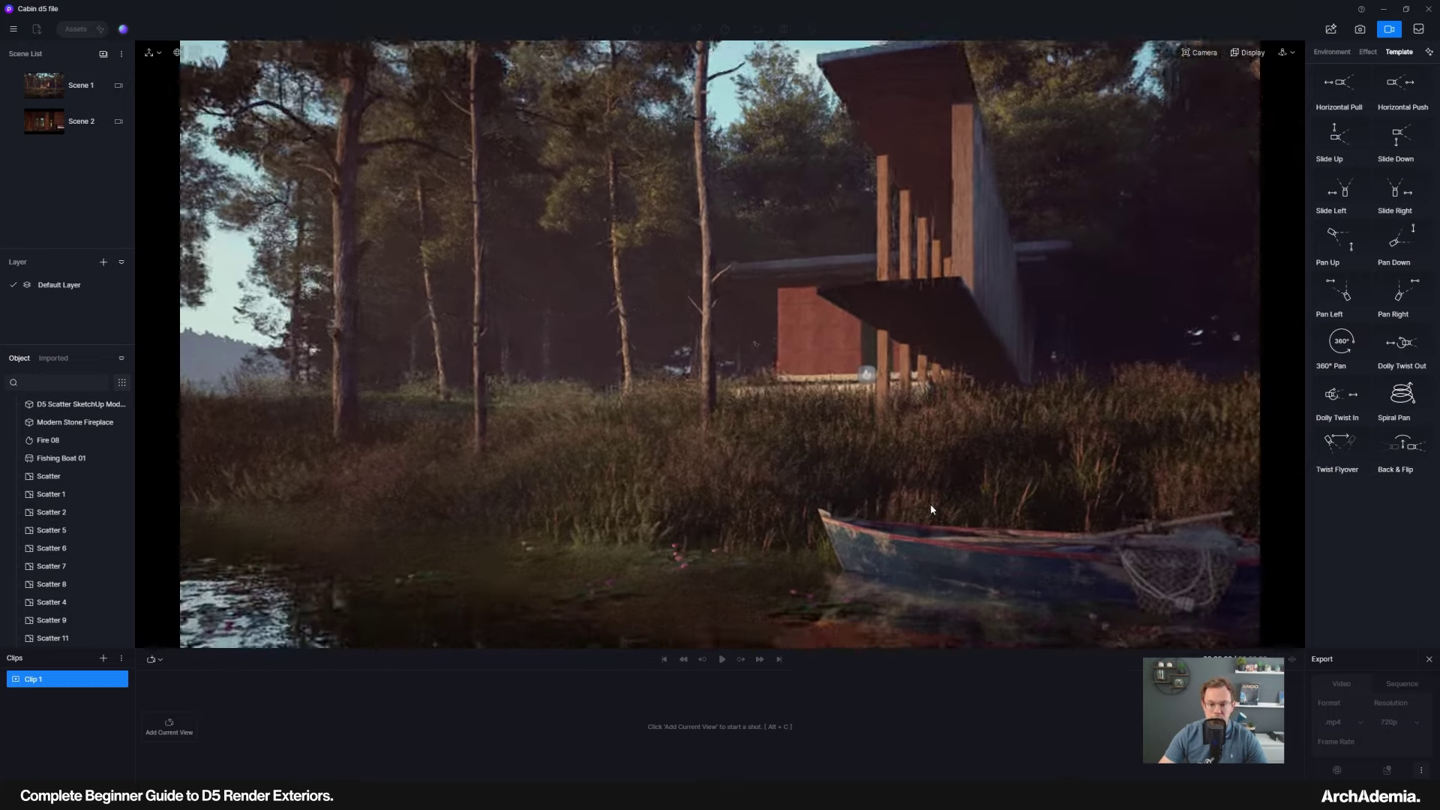
{"action": "right_click_drag", "start_coordinate": [931, 503], "coordinate": [717, 484]}
{"action": "scroll", "coordinate": [779, 493], "scroll_direction": "up", "scroll_amount": 1}
{"action": "scroll", "coordinate": [717, 477], "scroll_direction": "up", "scroll_amount": 2}
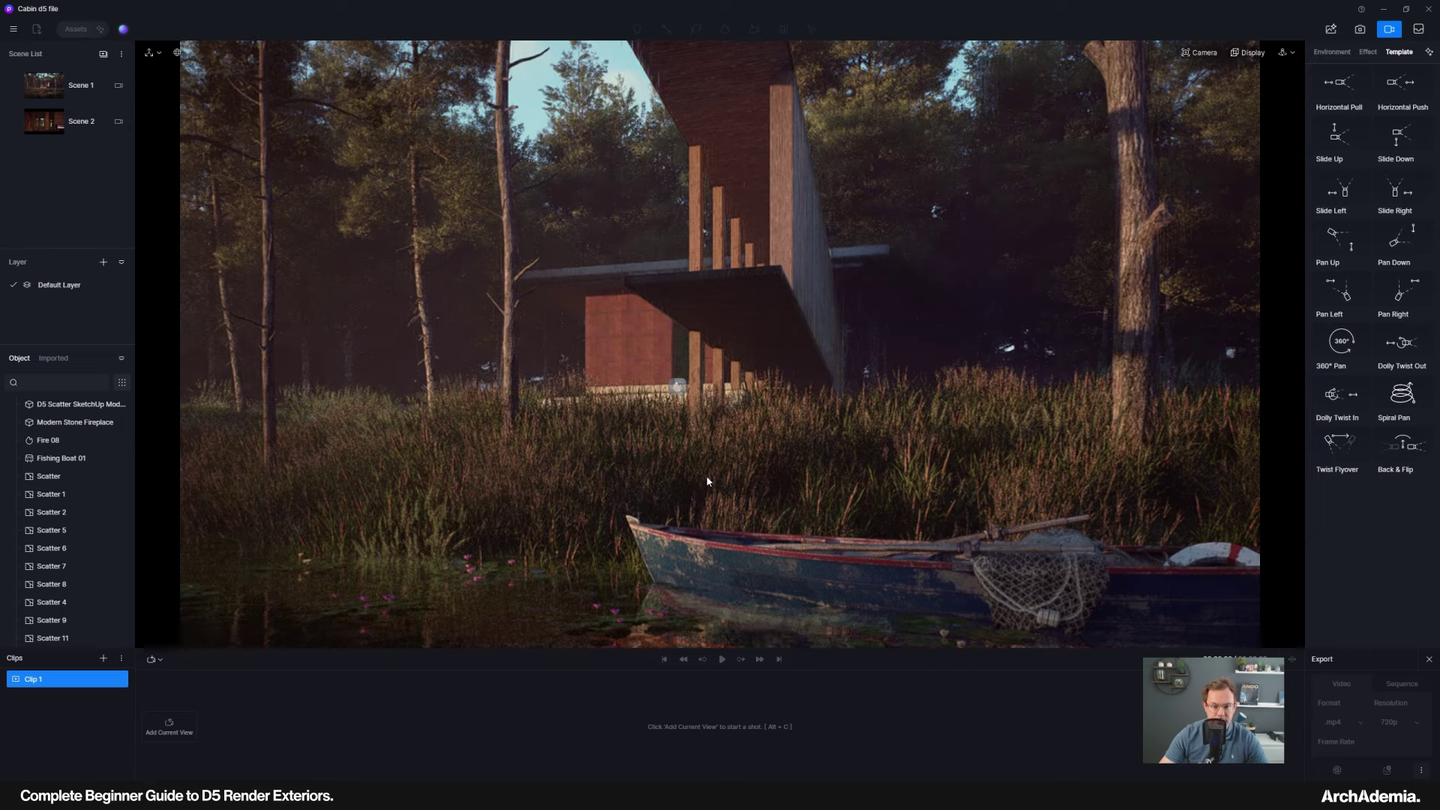
{"action": "scroll", "coordinate": [716, 504], "scroll_direction": "down", "scroll_amount": 2}
{"action": "scroll", "coordinate": [716, 515], "scroll_direction": "up", "scroll_amount": 3}
{"action": "middle_click_drag", "start_coordinate": [710, 502], "coordinate": [697, 463]}
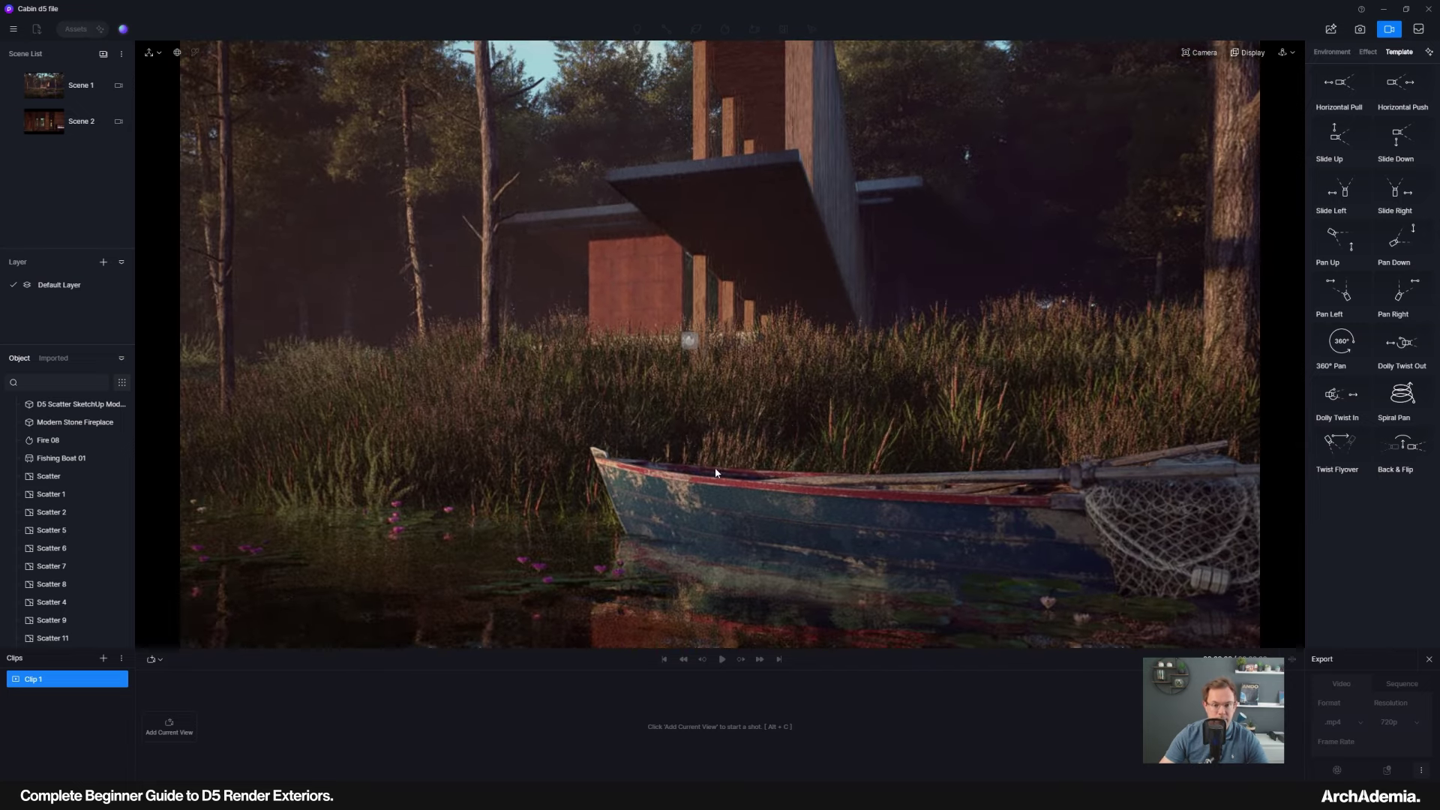
Switch the camera to perspective projection, refine the boat framing and add the current view as the first shot of Clip 1.
{"action": "left_click", "coordinate": [1203, 52]}
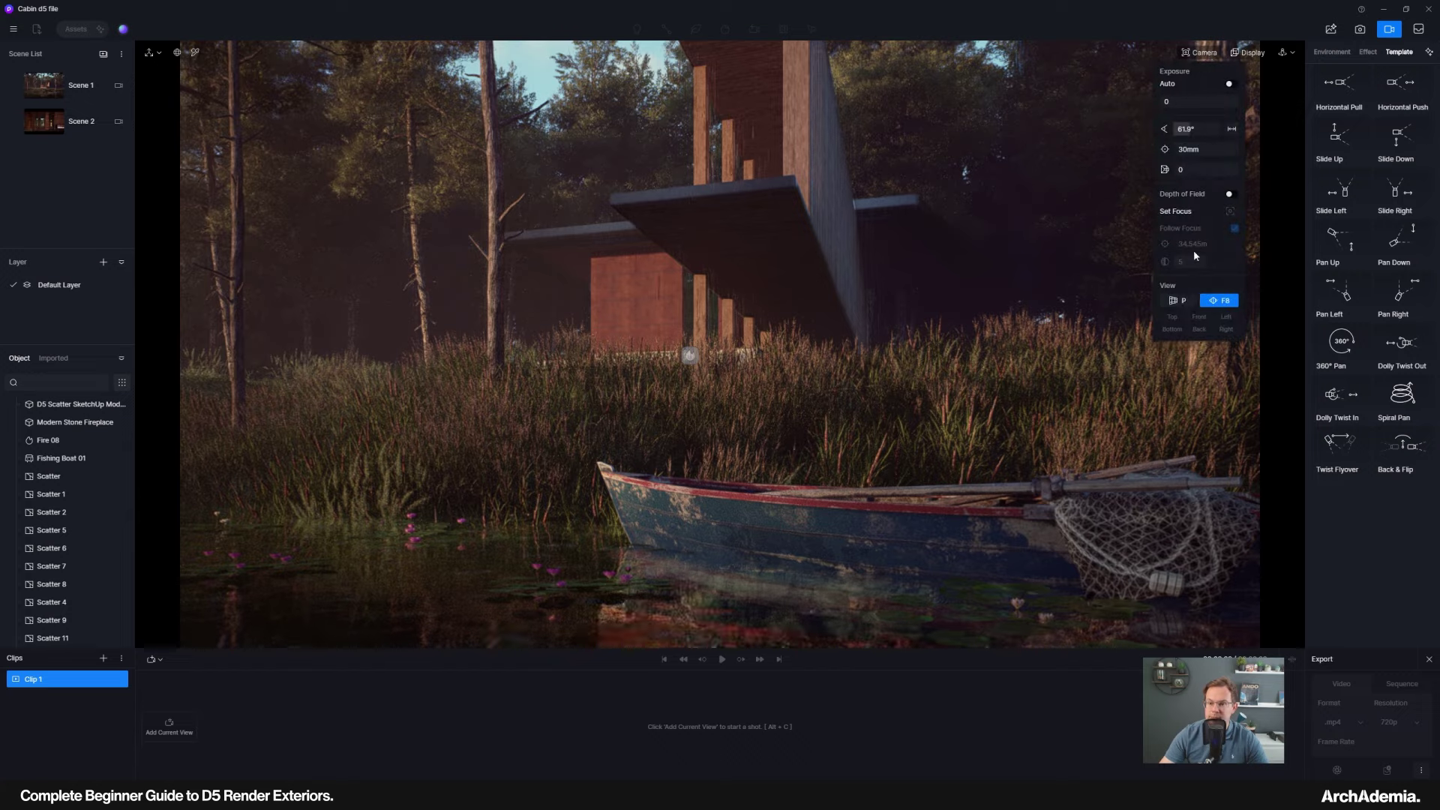
{"action": "left_click", "coordinate": [1178, 303]}
{"action": "middle_click_drag", "start_coordinate": [912, 435], "coordinate": [707, 440]}
{"action": "right_click_drag", "start_coordinate": [707, 441], "coordinate": [772, 392]}
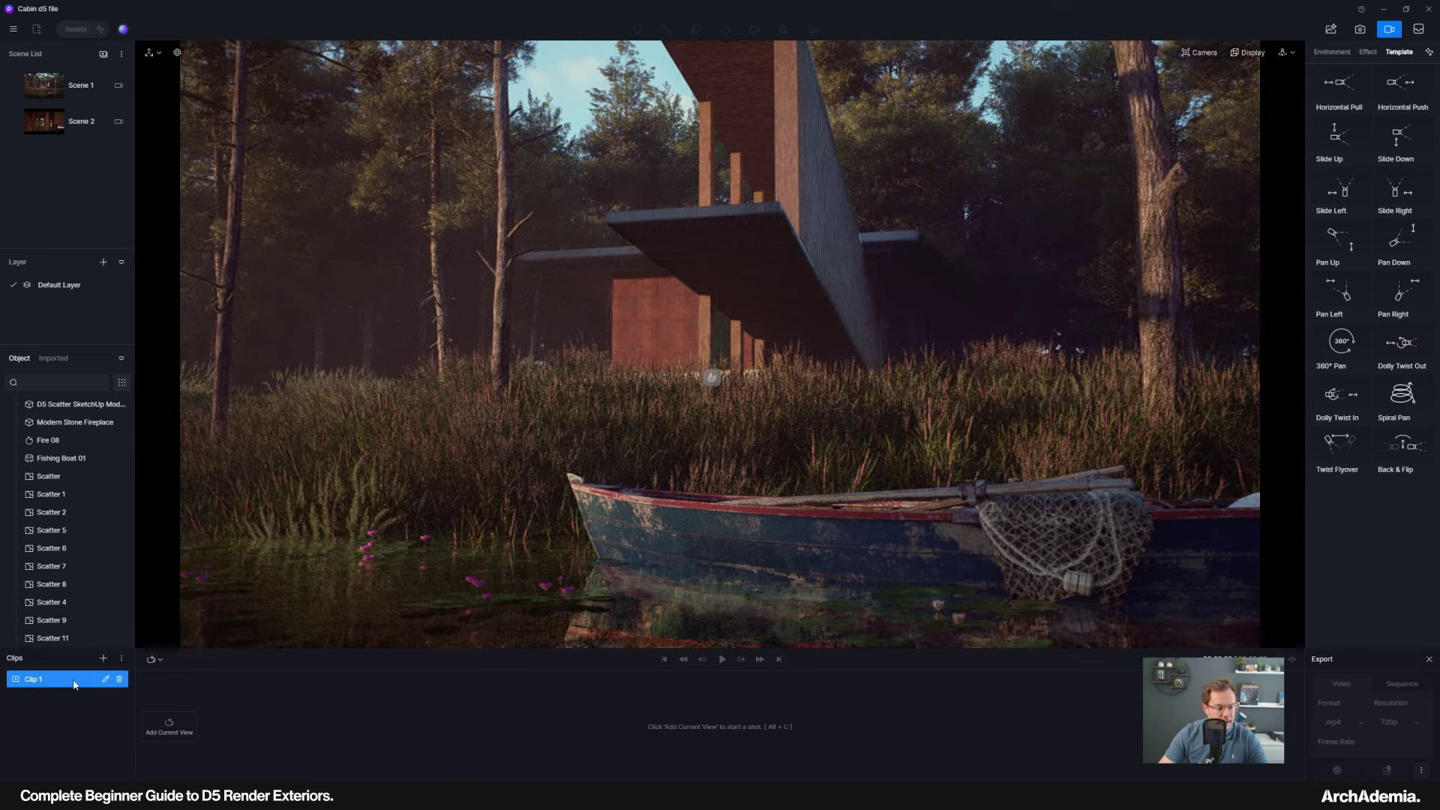
{"action": "left_click", "coordinate": [166, 736]}
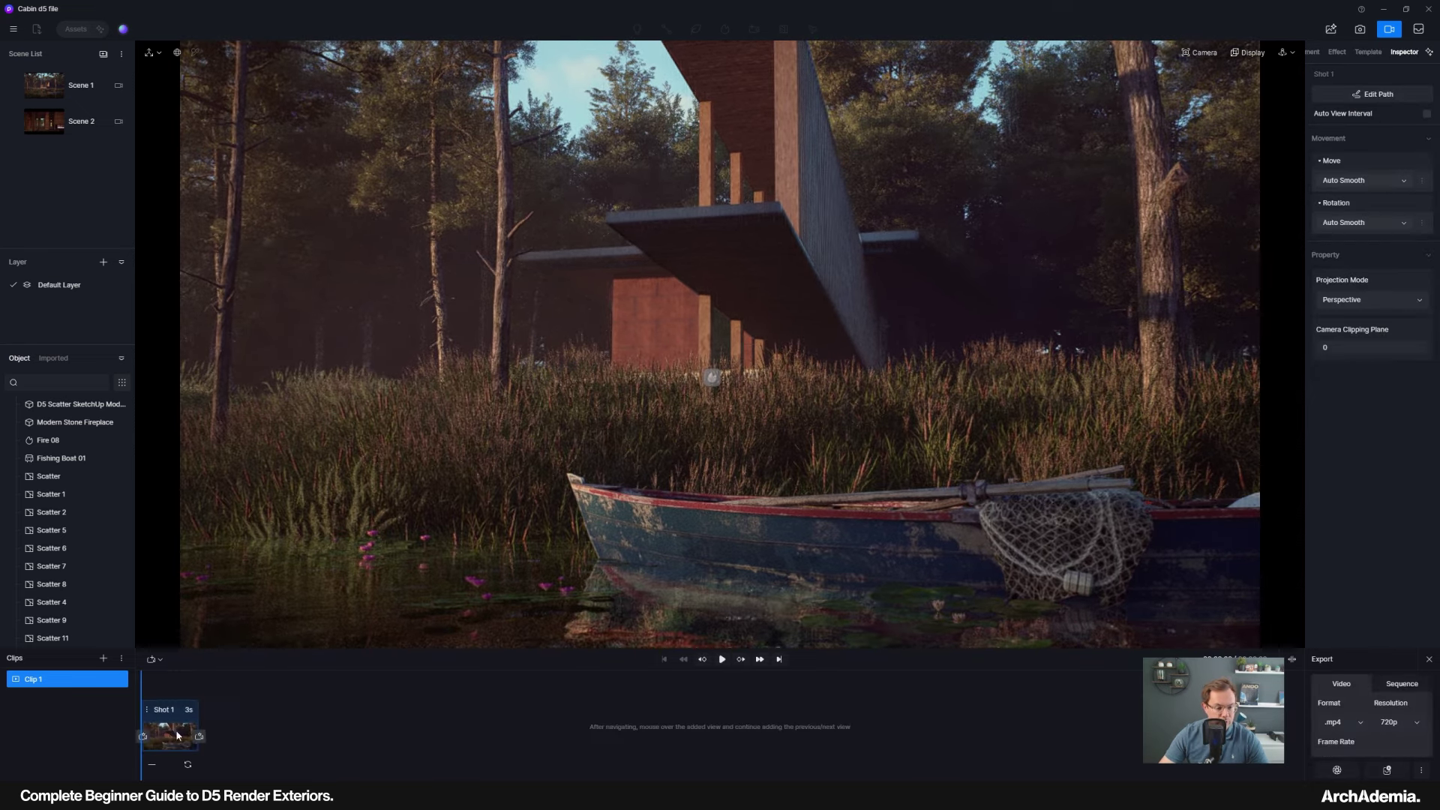
Pull the camera back to frame the whole boat and add it as the next view of Shot 1, with a 10-second duration.
{"action": "scroll", "coordinate": [682, 534], "scroll_direction": "down", "scroll_amount": 5}
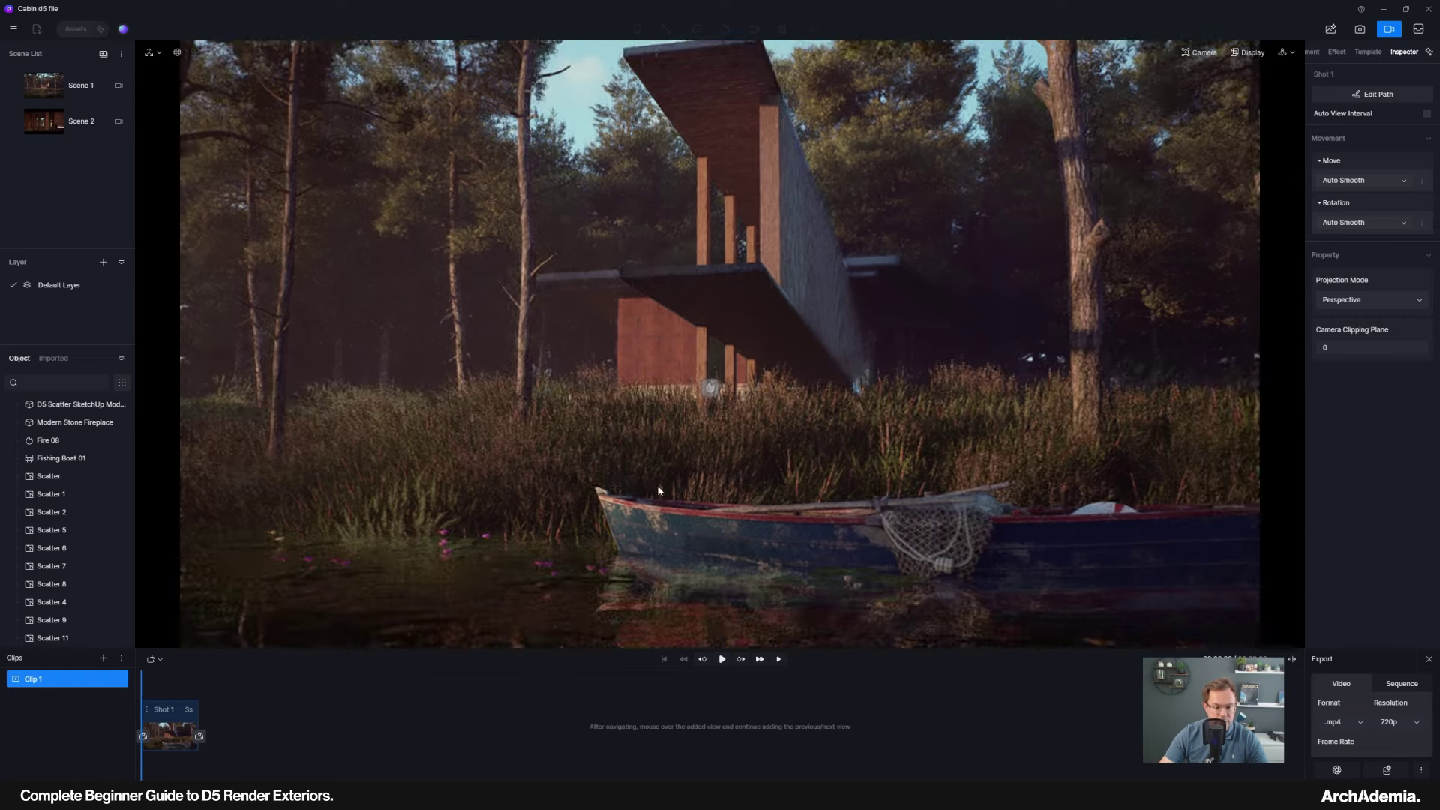
{"action": "middle_click_drag", "start_coordinate": [667, 467], "coordinate": [710, 481]}
{"action": "scroll", "coordinate": [727, 513], "scroll_direction": "down", "scroll_amount": 2}
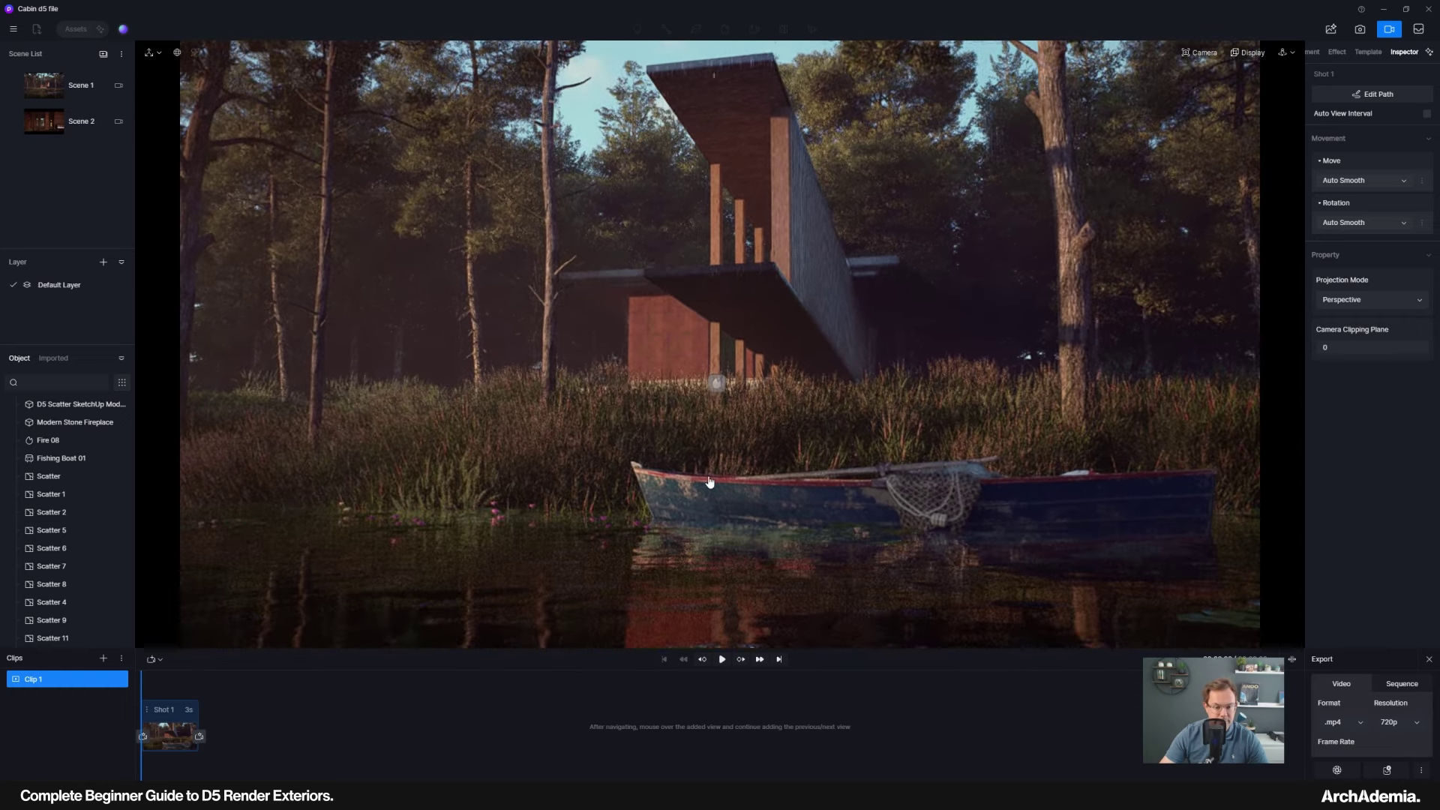
{"action": "left_click", "coordinate": [200, 737]}
{"action": "left_click", "coordinate": [208, 721]}
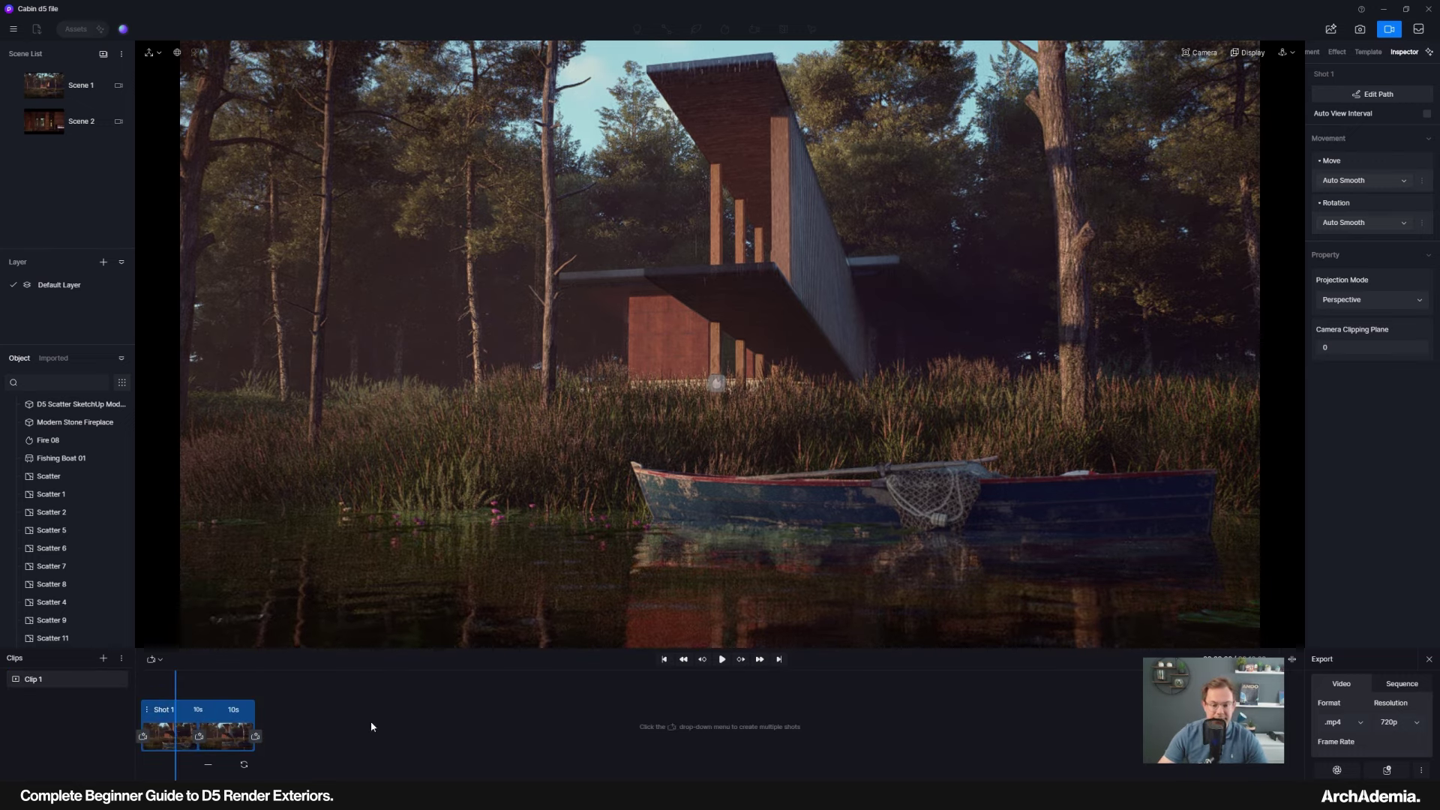
Preview the shot and raise Fishing Boat 01 out of the water to a Z location of about 5224.
{"action": "left_click", "coordinate": [722, 659]}
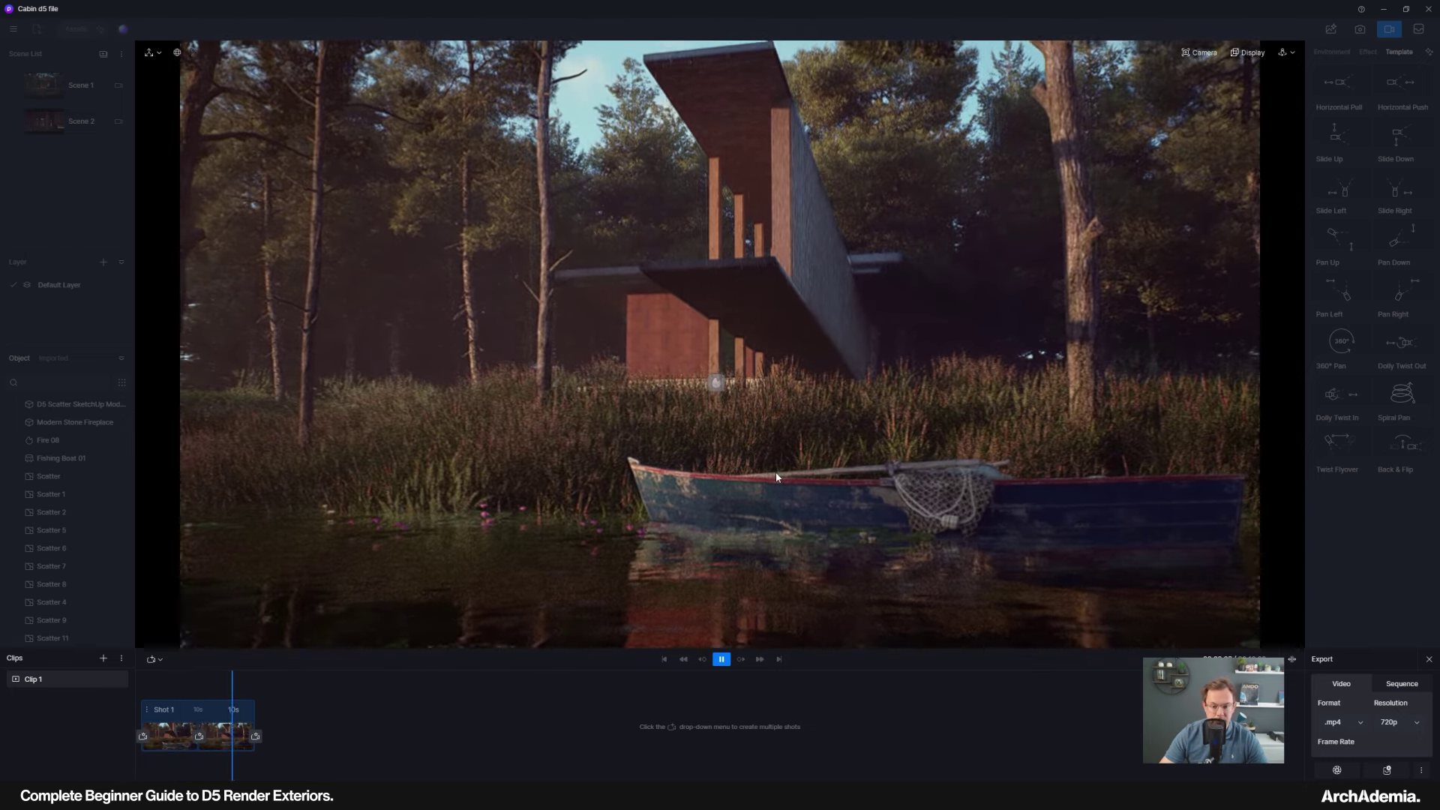
{"action": "key", "text": "space"}
{"action": "left_click", "coordinate": [789, 525]}
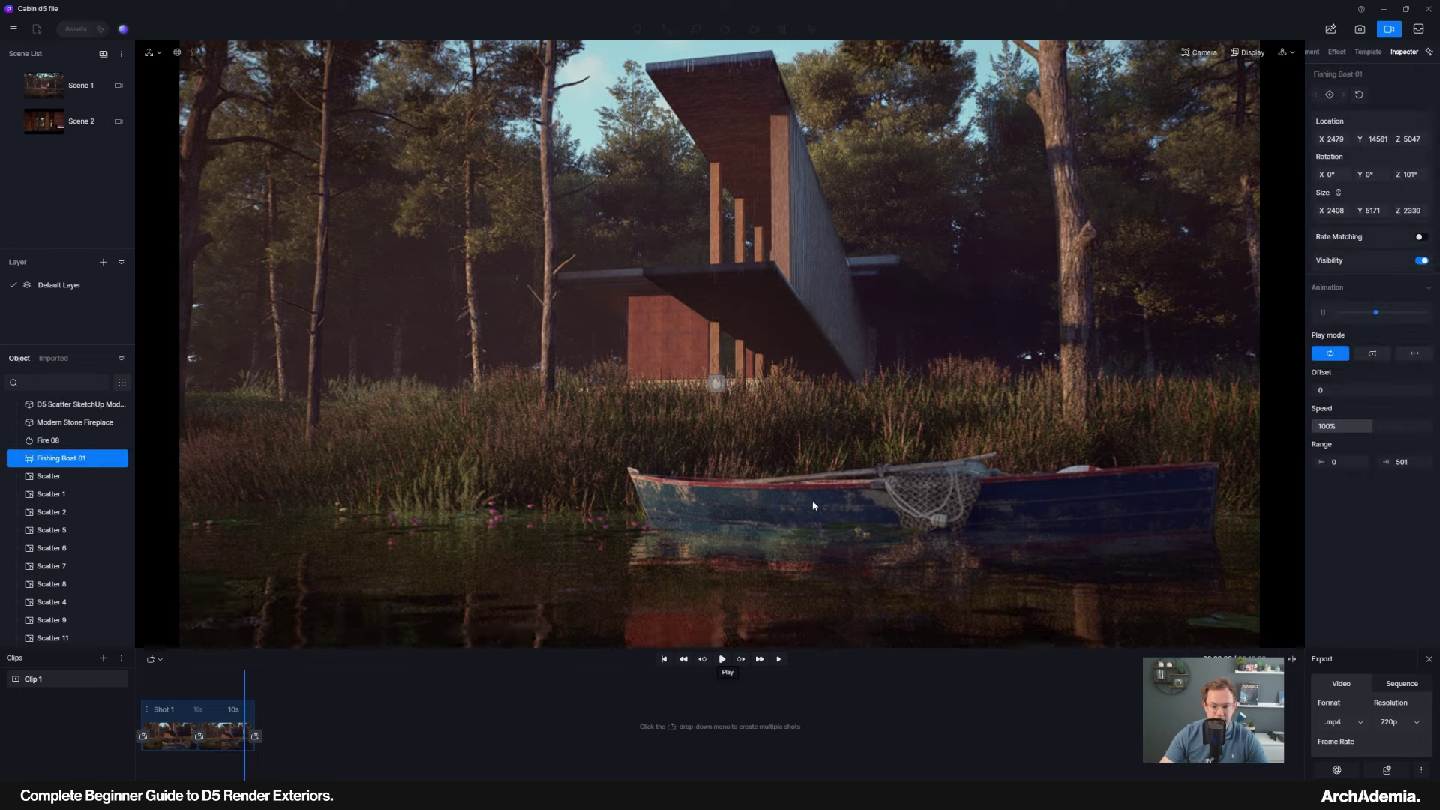
{"action": "left_click_drag", "start_coordinate": [906, 483], "coordinate": [907, 465]}
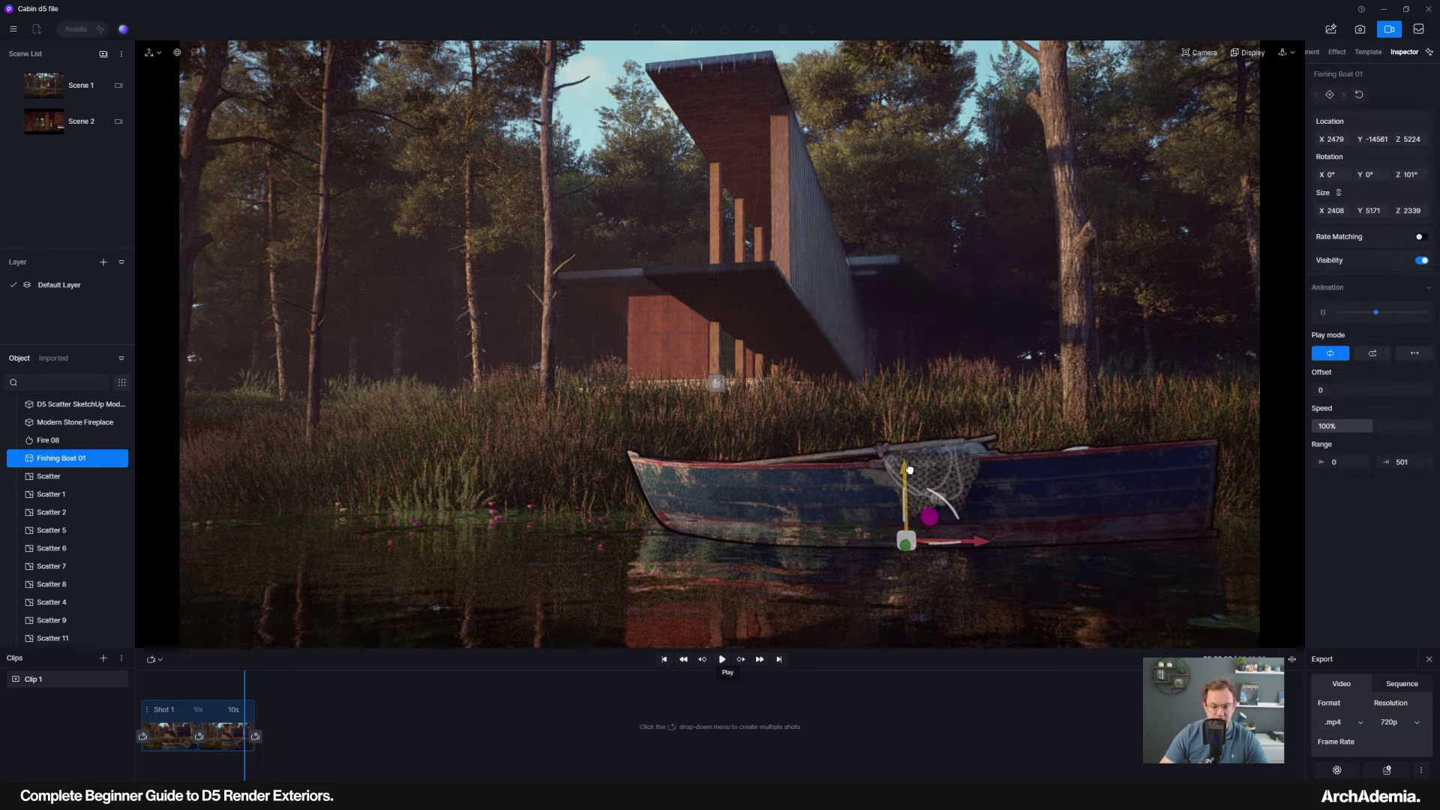
Preview the shot with the raised boat and set the video export resolution to 2K.
{"action": "left_click", "coordinate": [722, 660]}
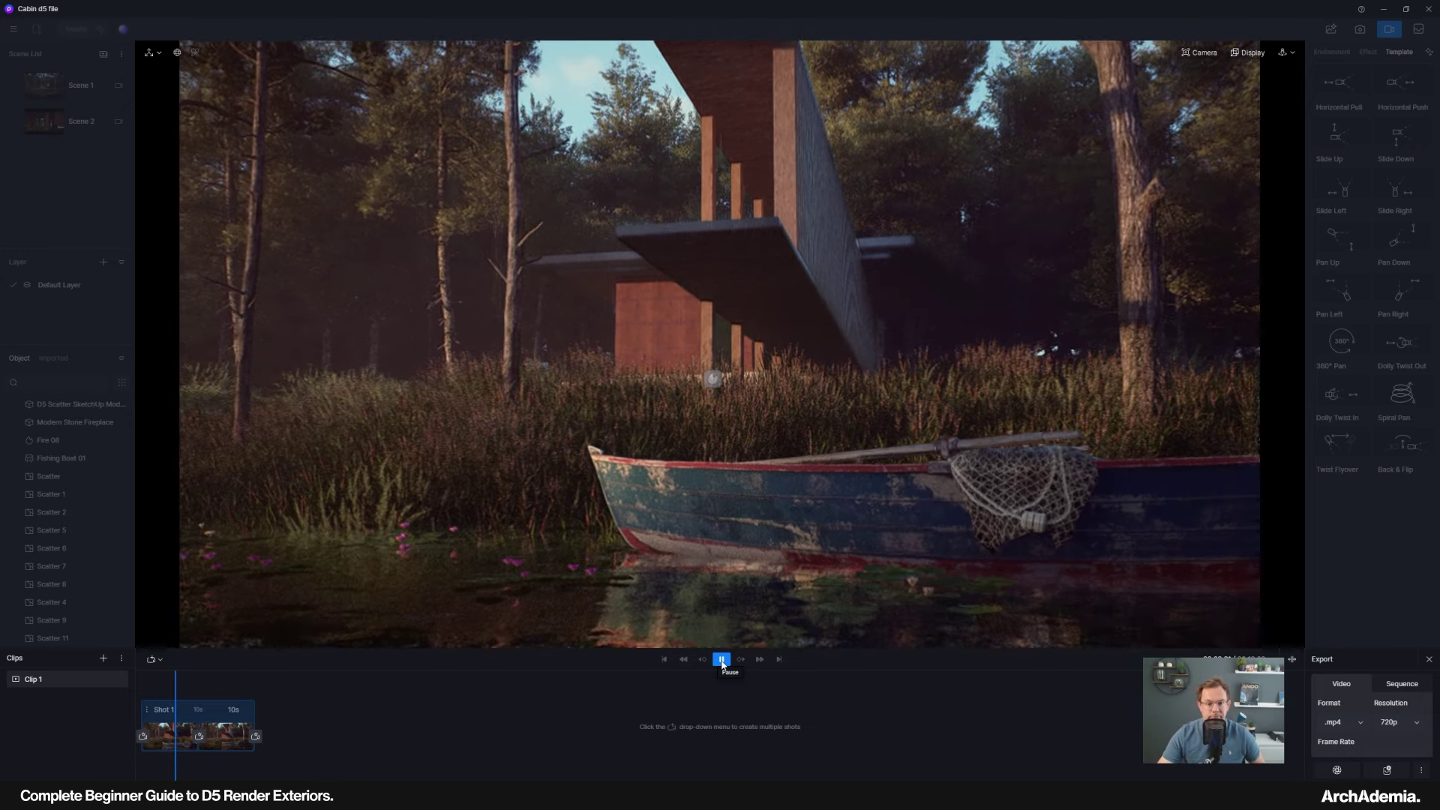
{"action": "left_click", "coordinate": [721, 660]}
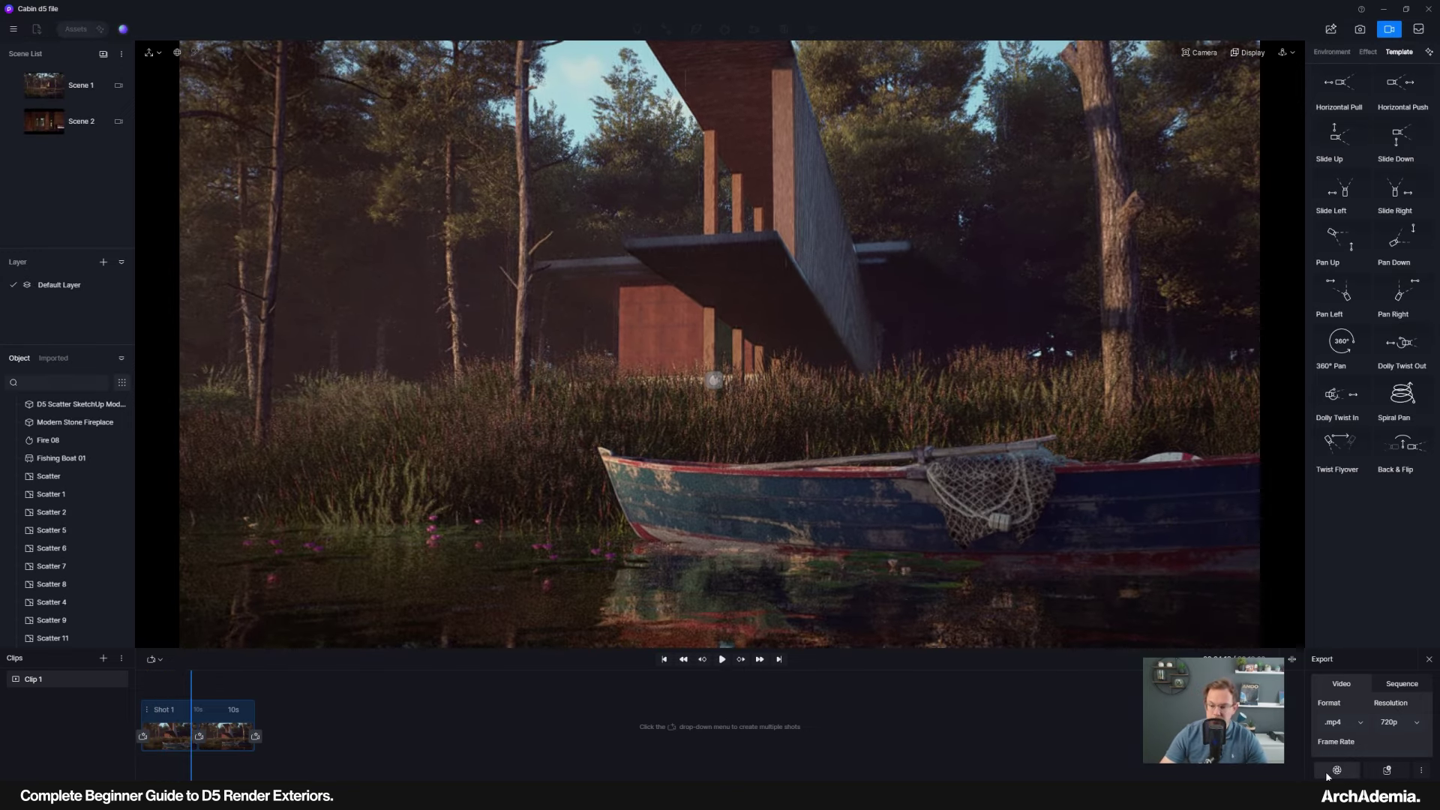
{"action": "left_click", "coordinate": [1395, 723]}
{"action": "left_click", "coordinate": [1414, 706]}
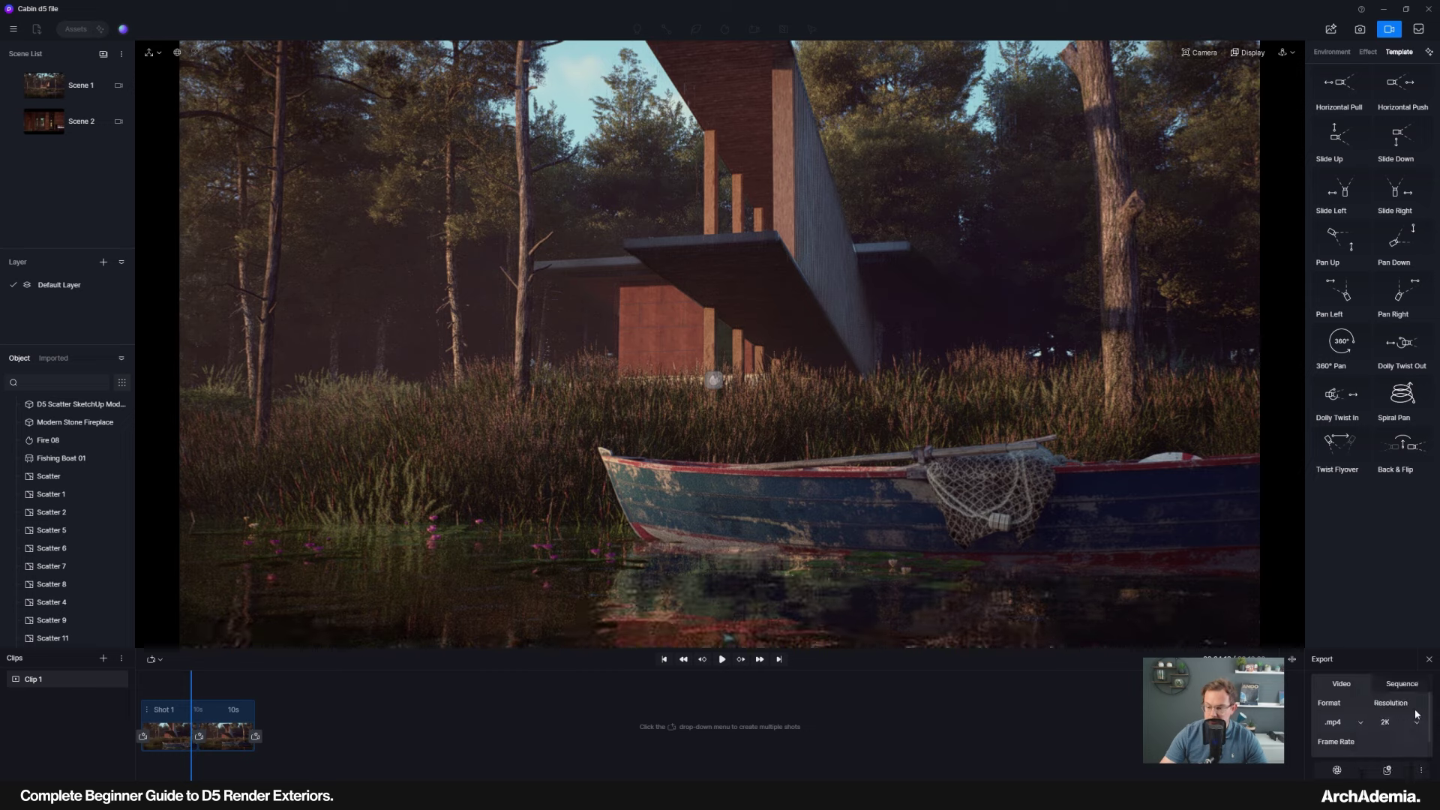
Set the video export frame rate to 60 fps.
{"action": "left_click", "coordinate": [1380, 741]}
{"action": "left_click", "coordinate": [1362, 733]}
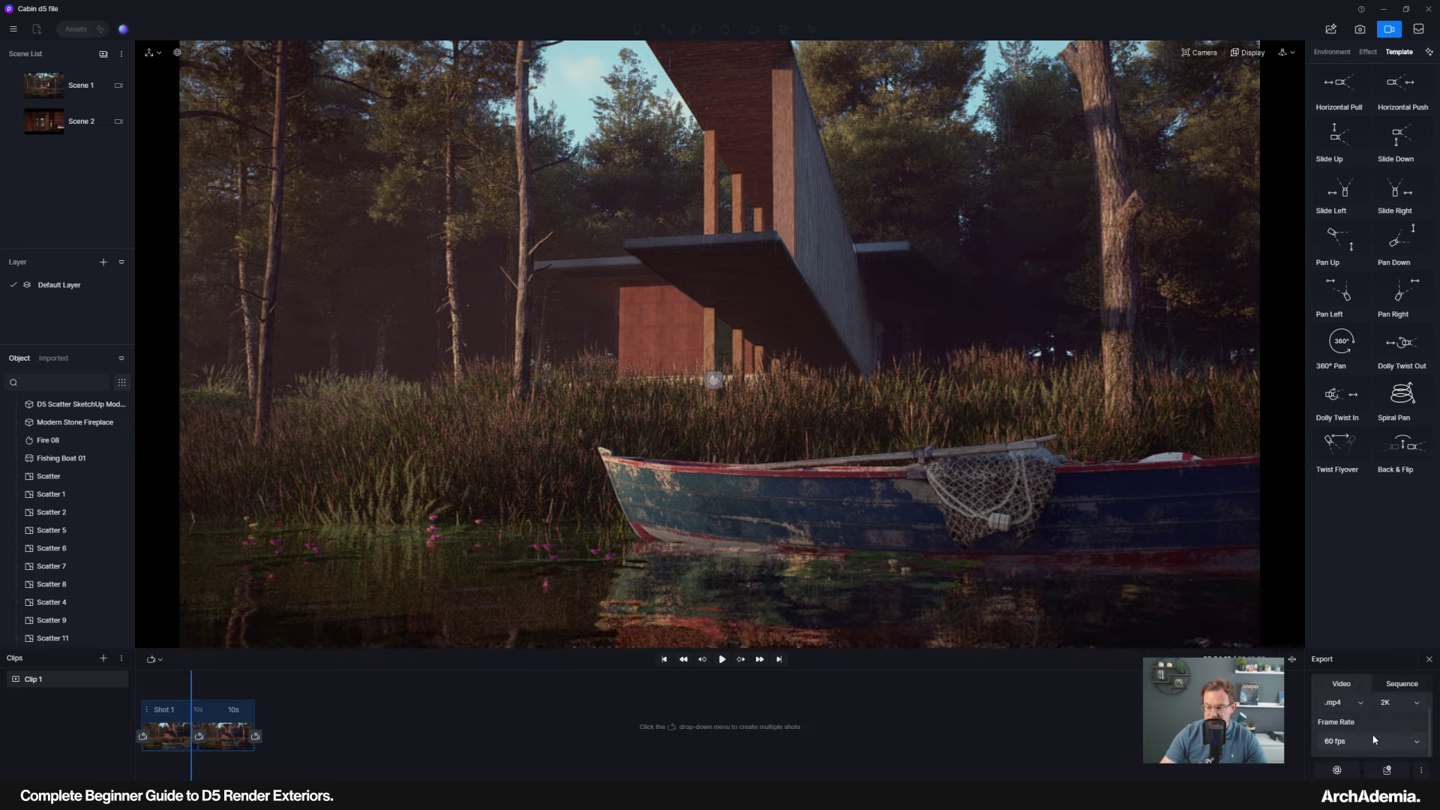
{"action": "scroll", "coordinate": [1386, 724], "scroll_direction": "down", "scroll_amount": 1}
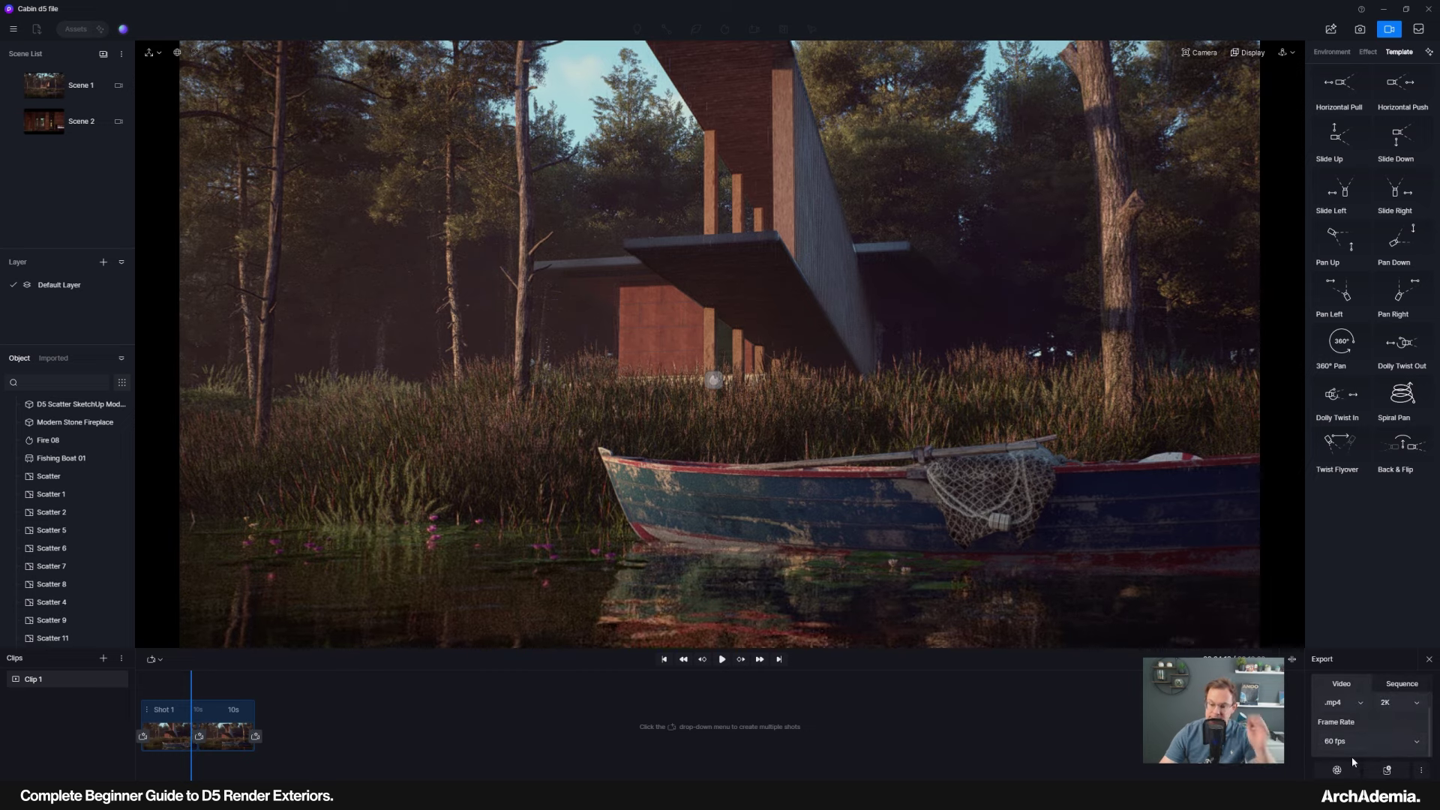
Check the image sequence export options, return to video export, and open the movie save dialog for Clip 1 without saving.
{"action": "left_click", "coordinate": [1401, 685]}
{"action": "scroll", "coordinate": [1394, 725], "scroll_direction": "up", "scroll_amount": 1}
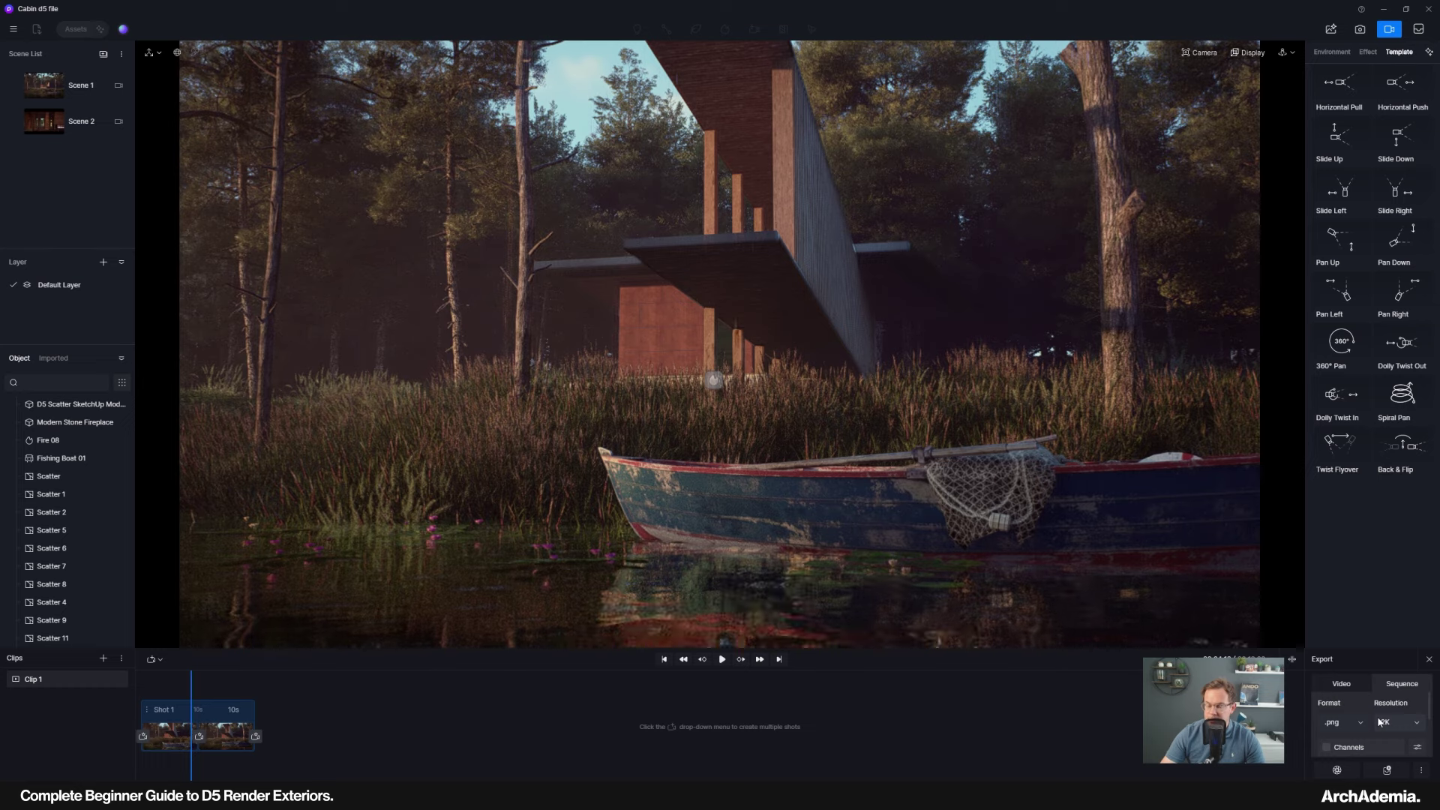
{"action": "left_click", "coordinate": [1337, 685]}
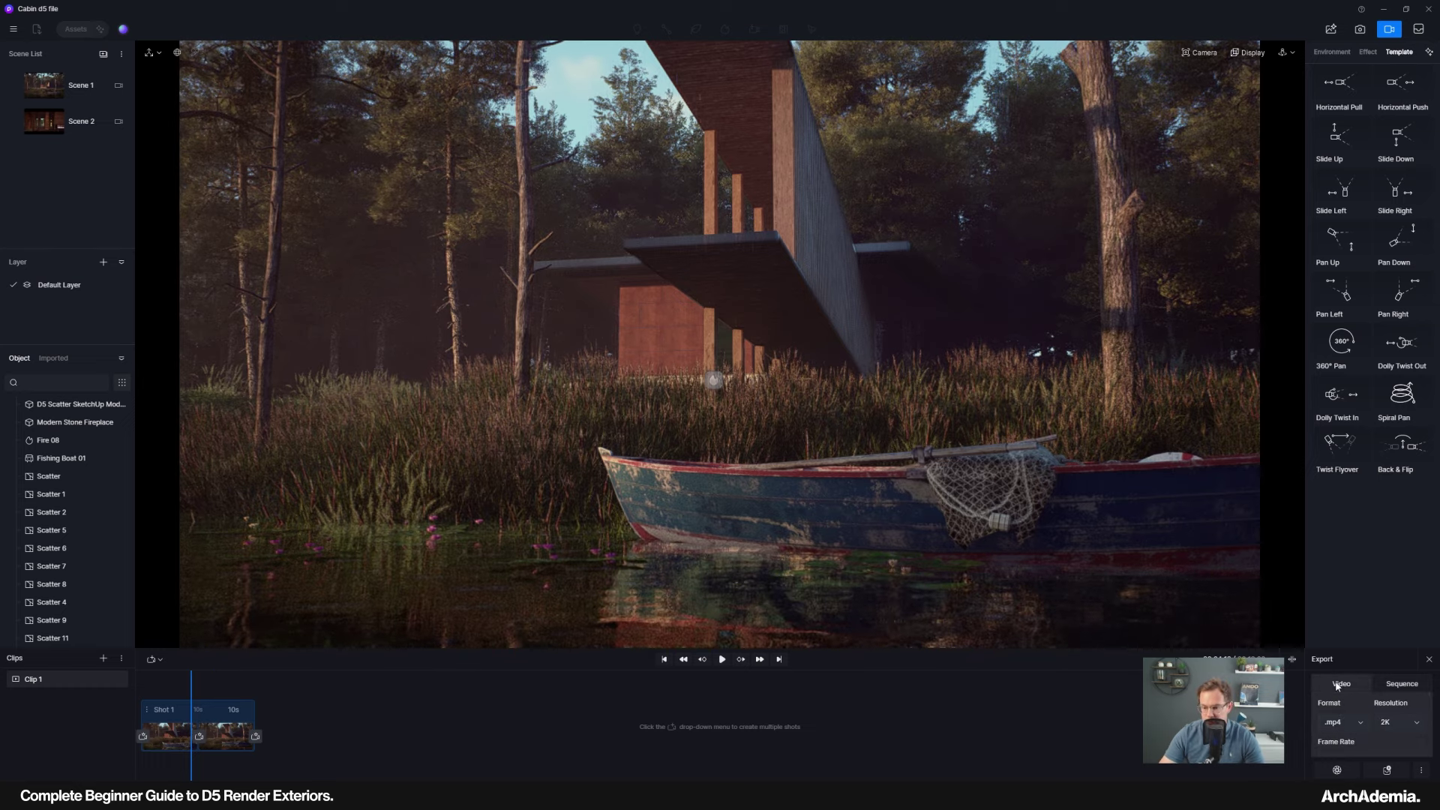
{"action": "left_click", "coordinate": [1347, 771]}
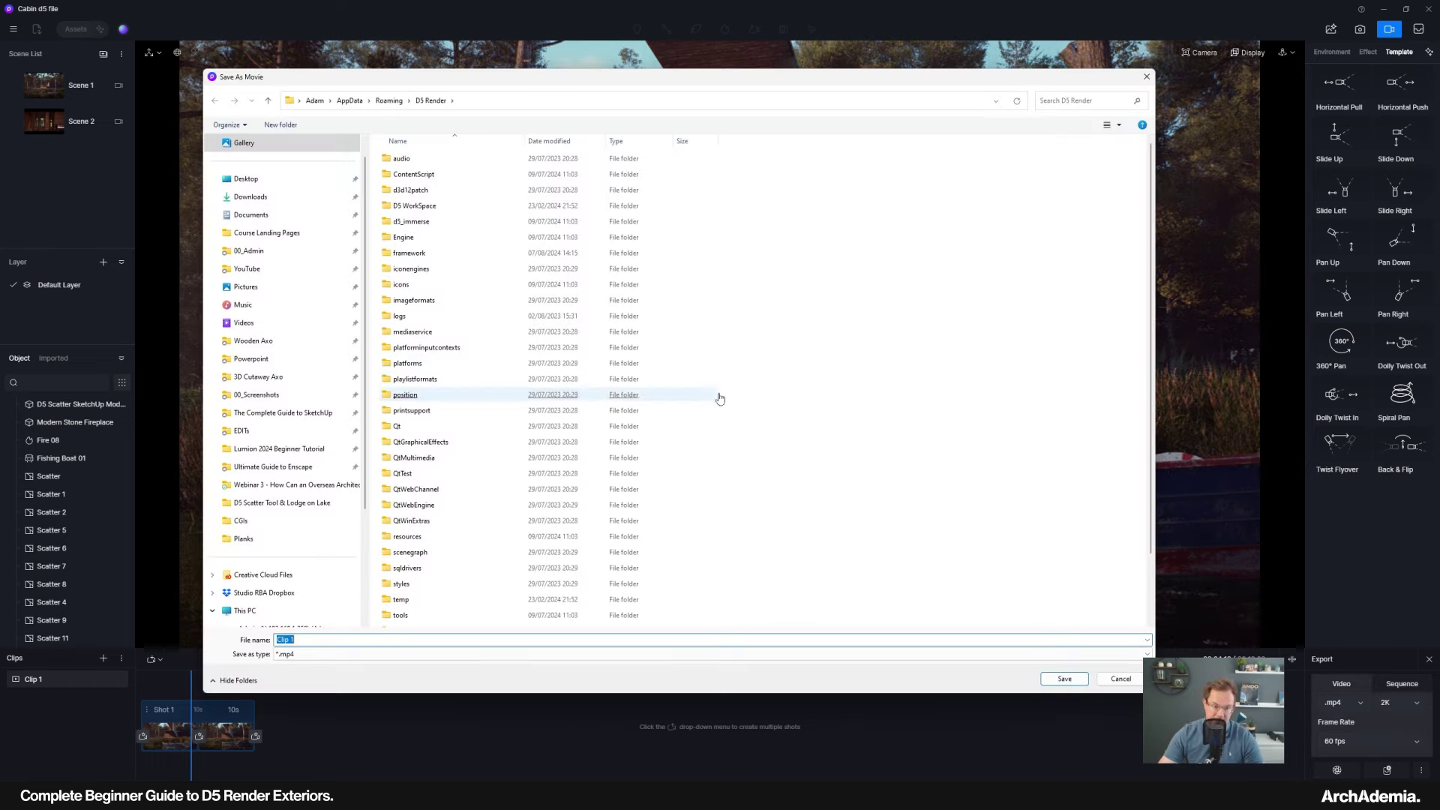
{"action": "left_click", "coordinate": [1125, 680]}
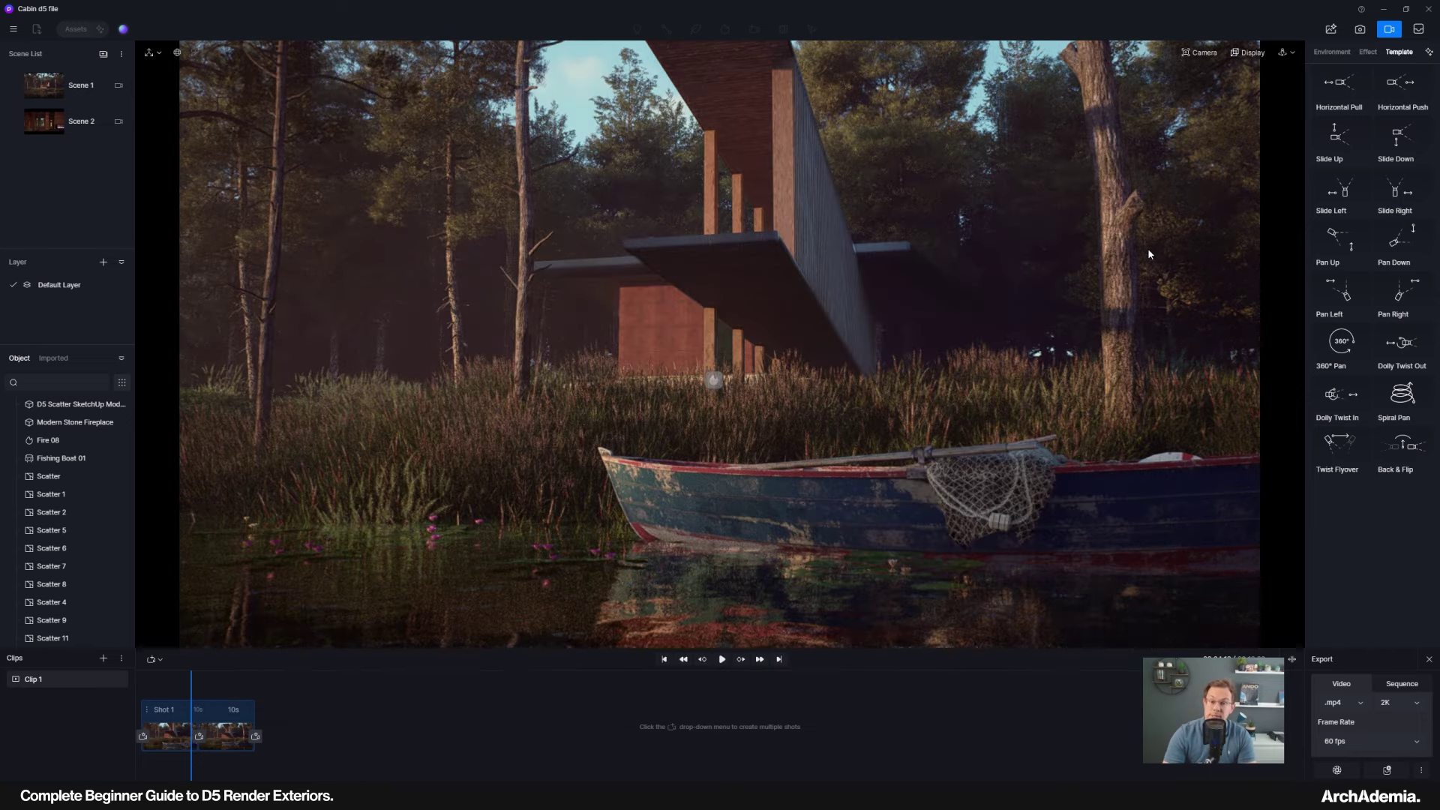